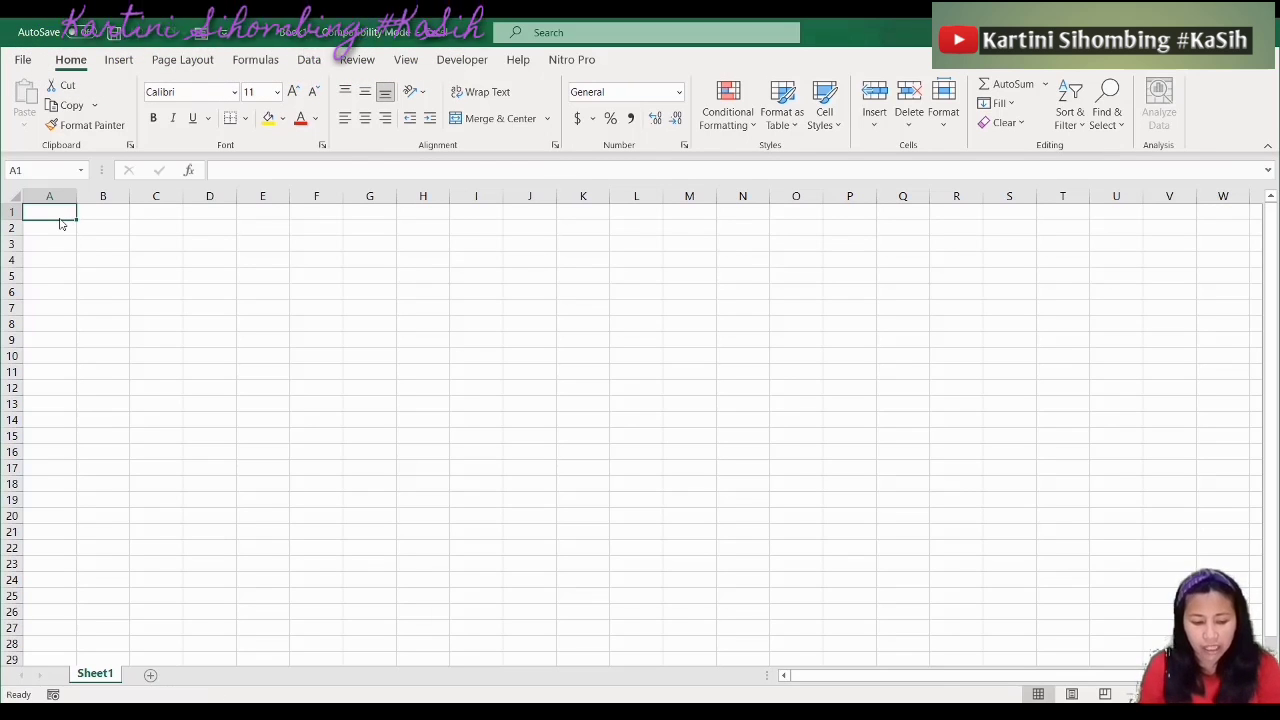
Enter the heading '1. Membuat Tabel' in cell A1, then select the whole sheet
text(1.)
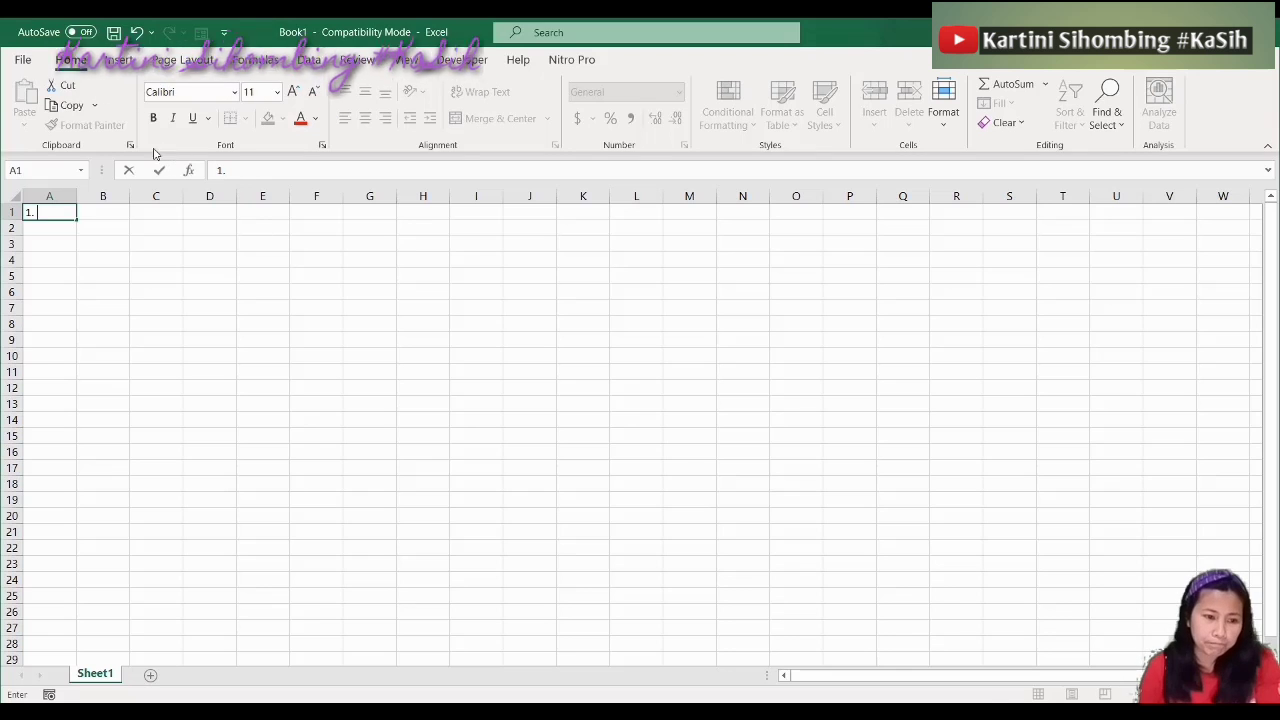
click(119, 60)
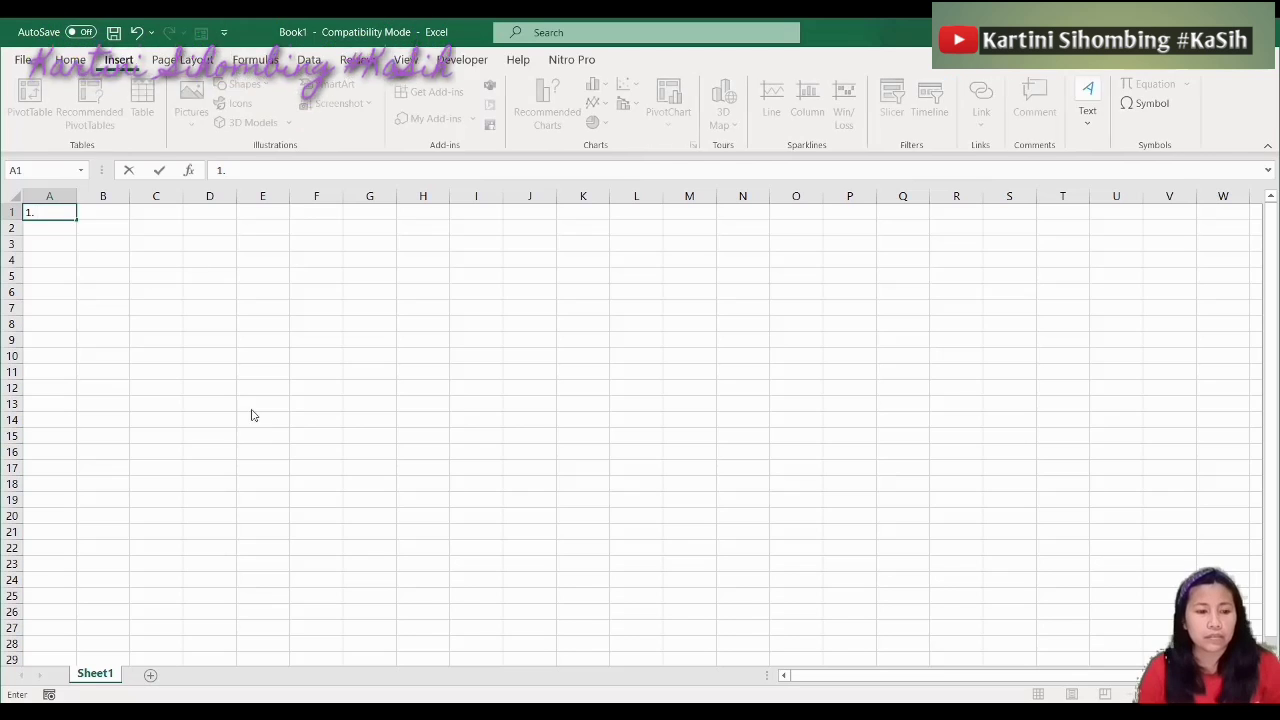
click(203, 386)
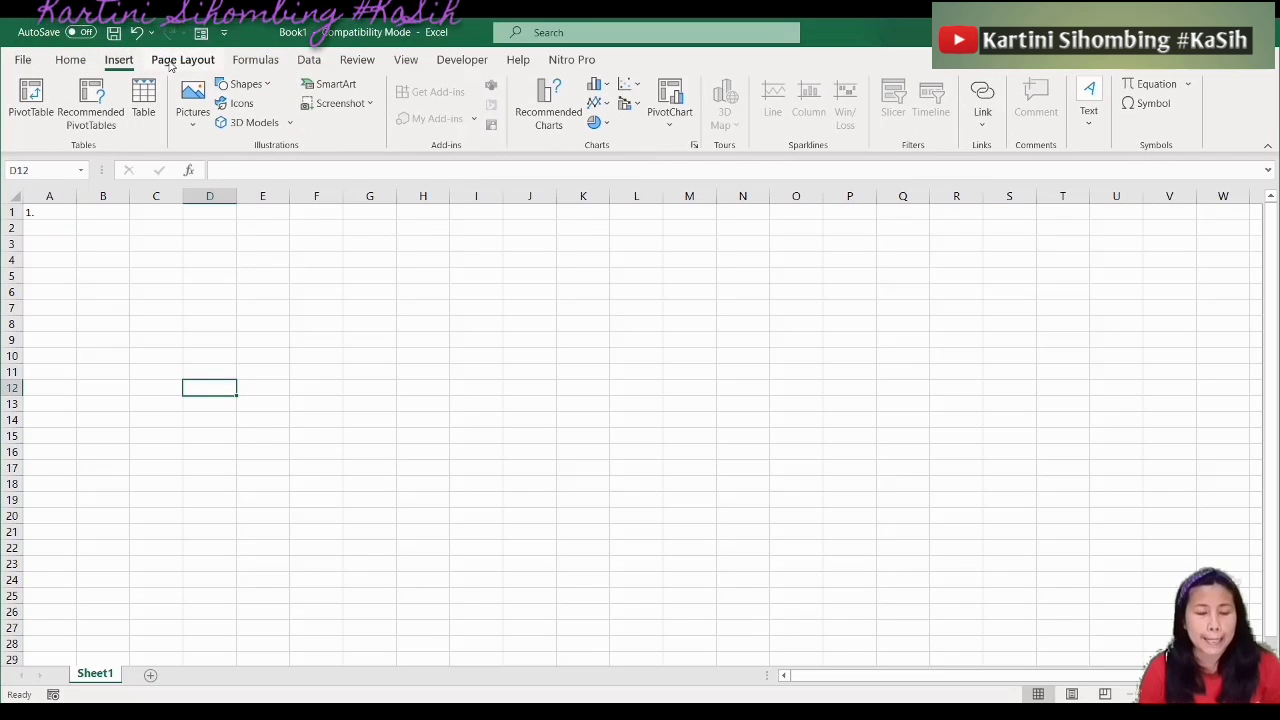
double_click(45, 214)
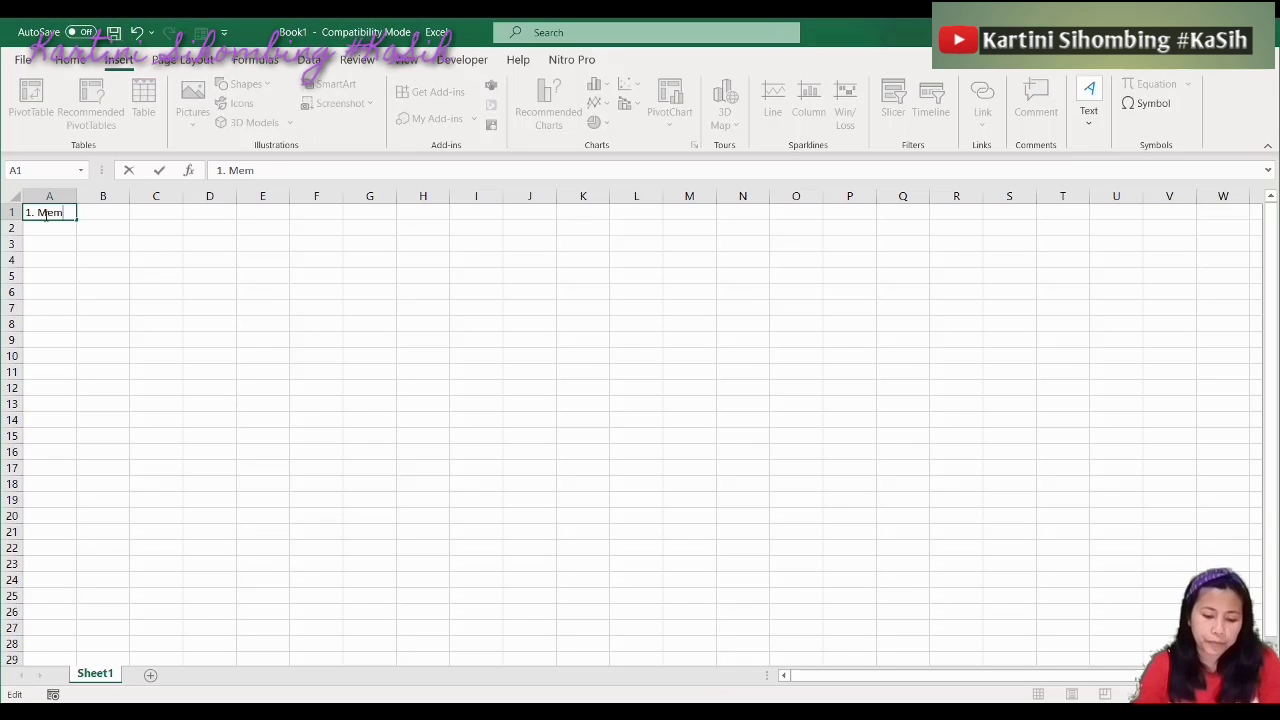
text(buat Tabel)
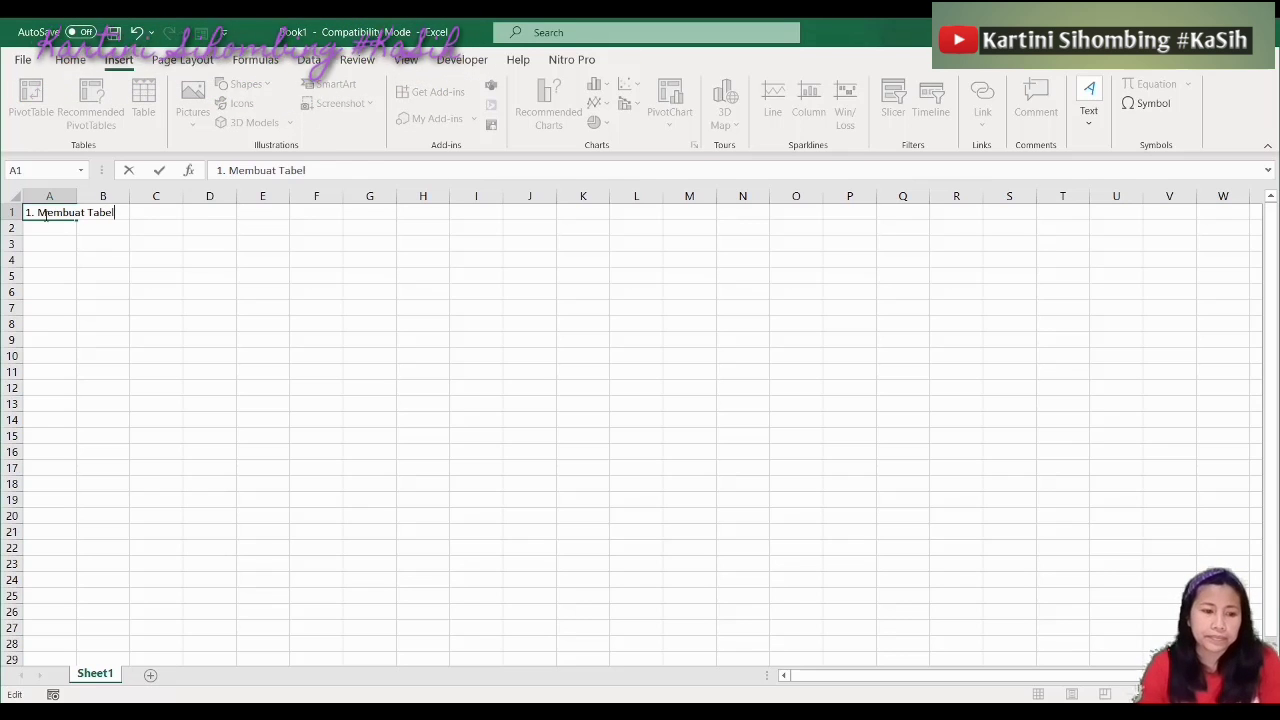
click(38, 273)
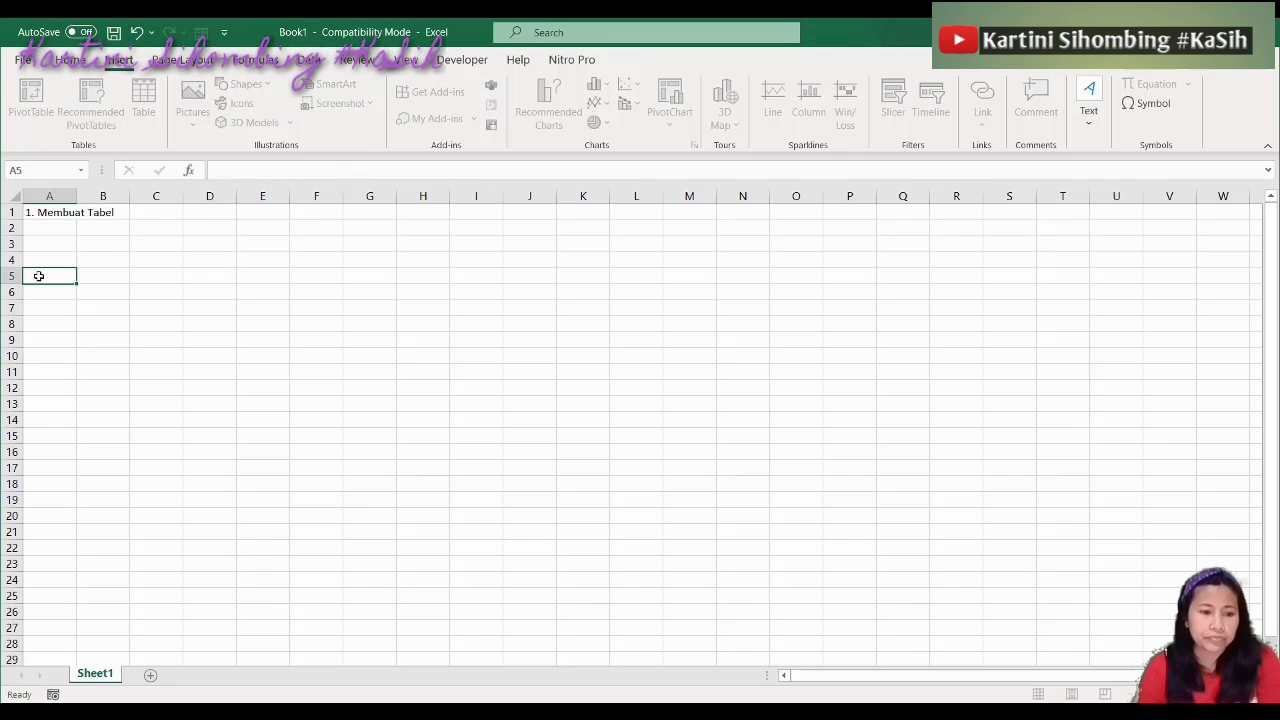
click(34, 210)
key(ctrl+a)
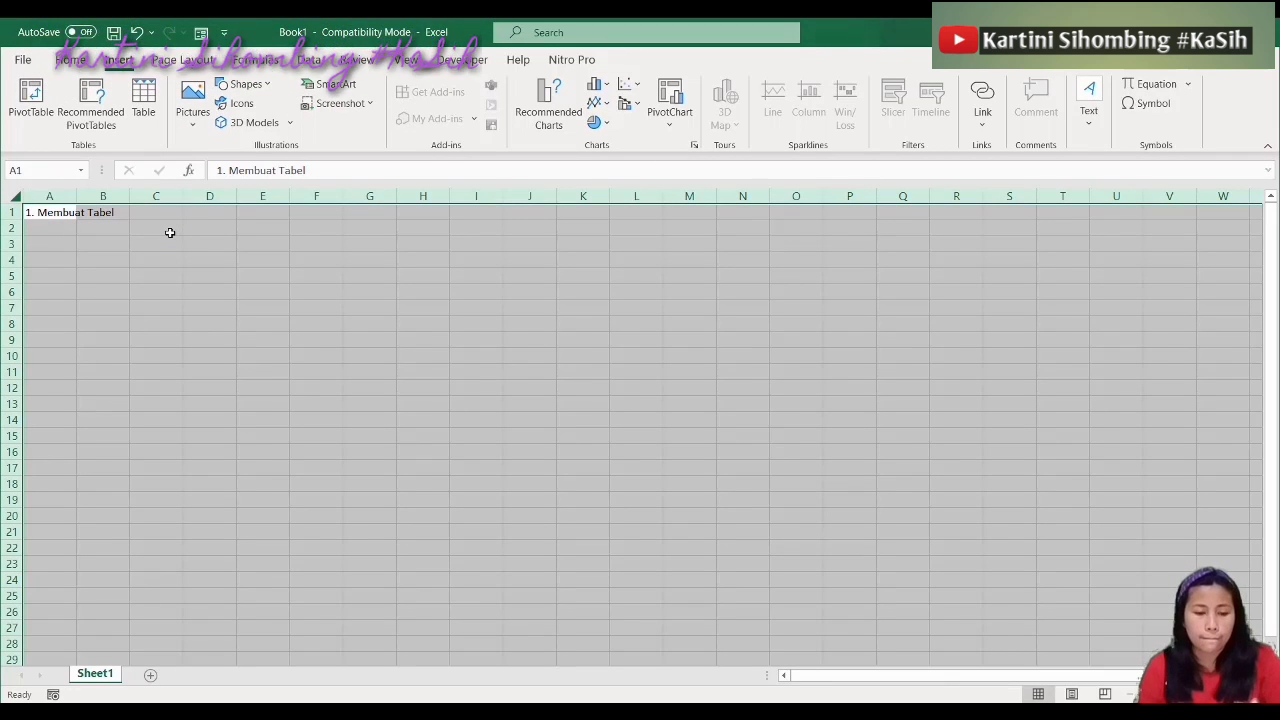
Set the font size of every cell on Sheet1 to 28 in Format Cells
key(ctrl+1)
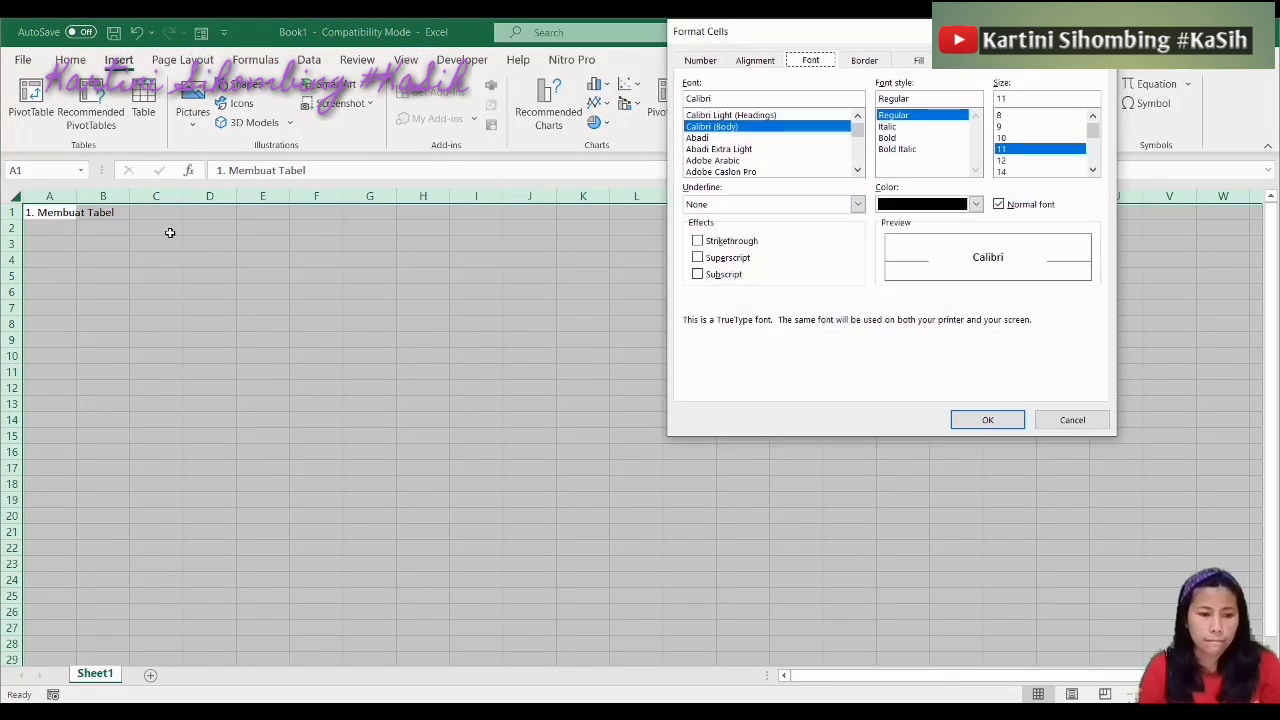
click(752, 62)
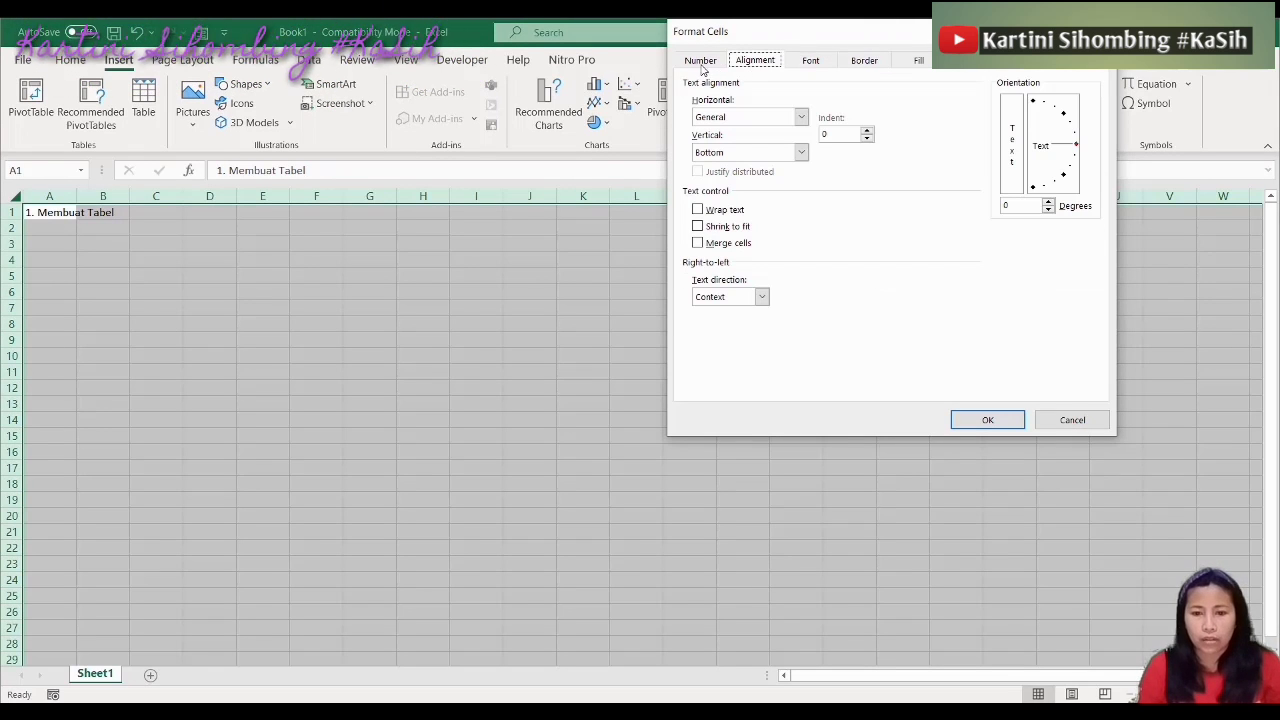
click(702, 63)
click(756, 62)
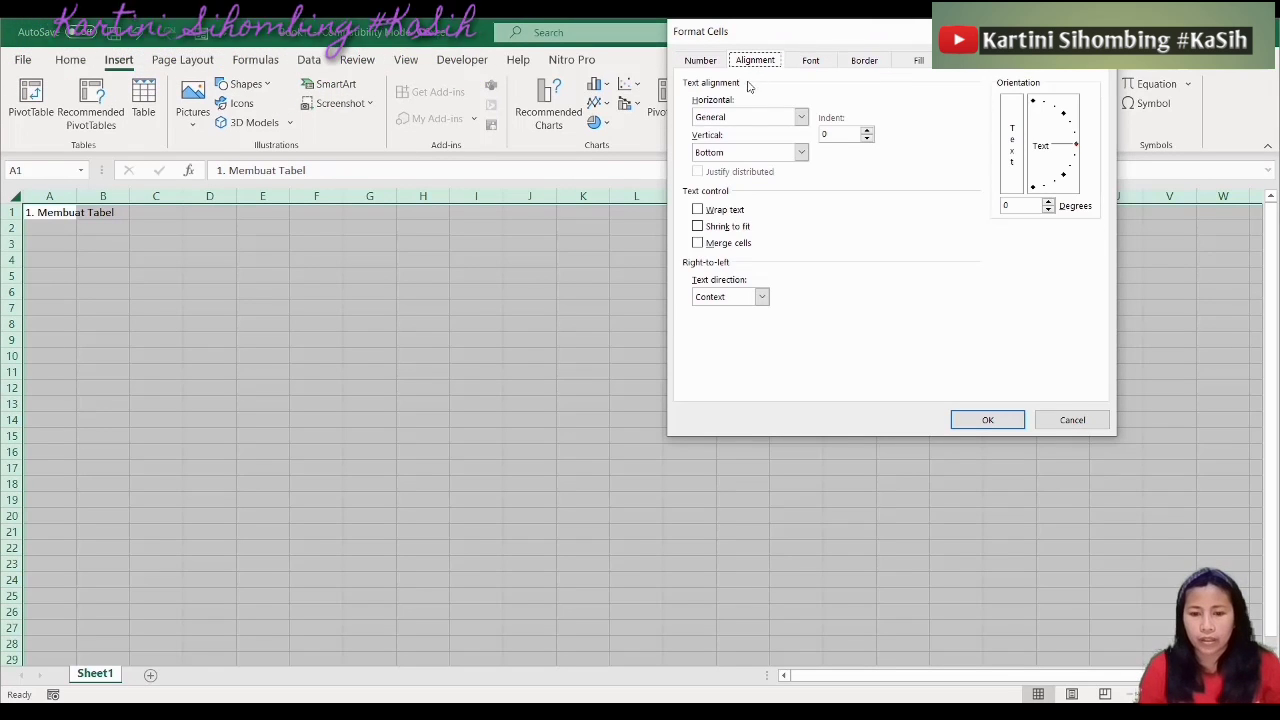
click(701, 62)
click(752, 64)
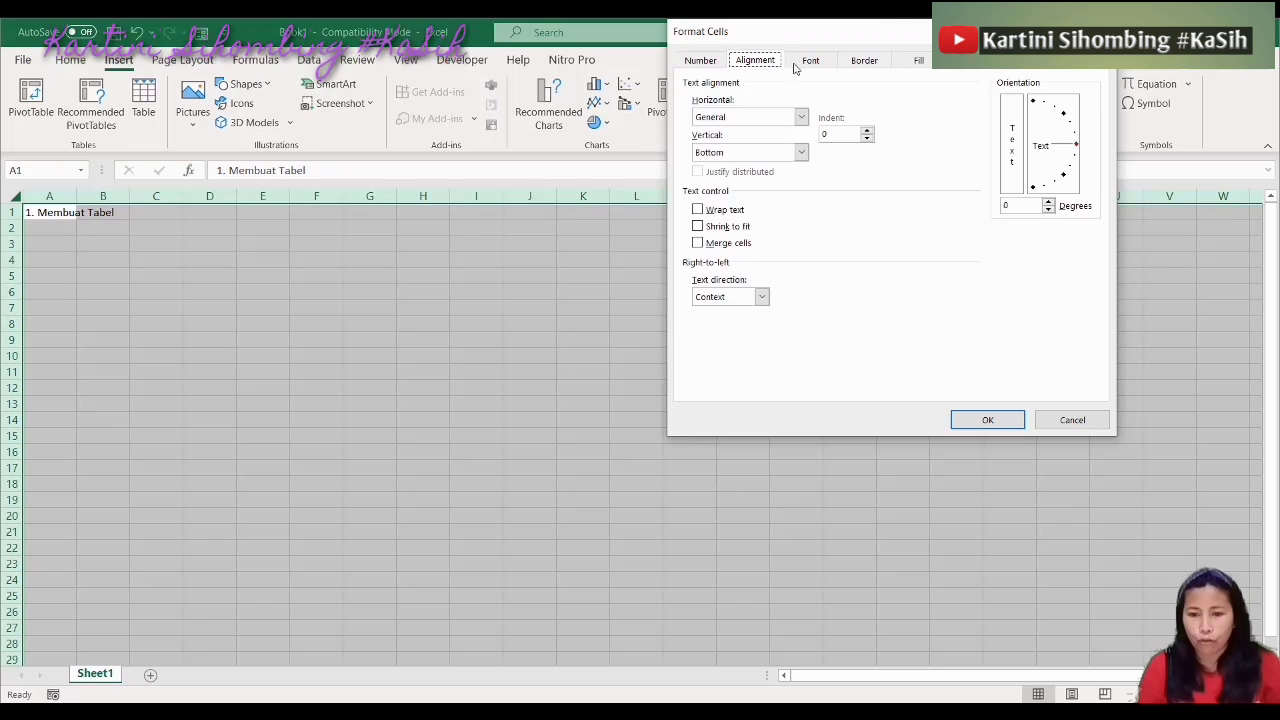
click(806, 70)
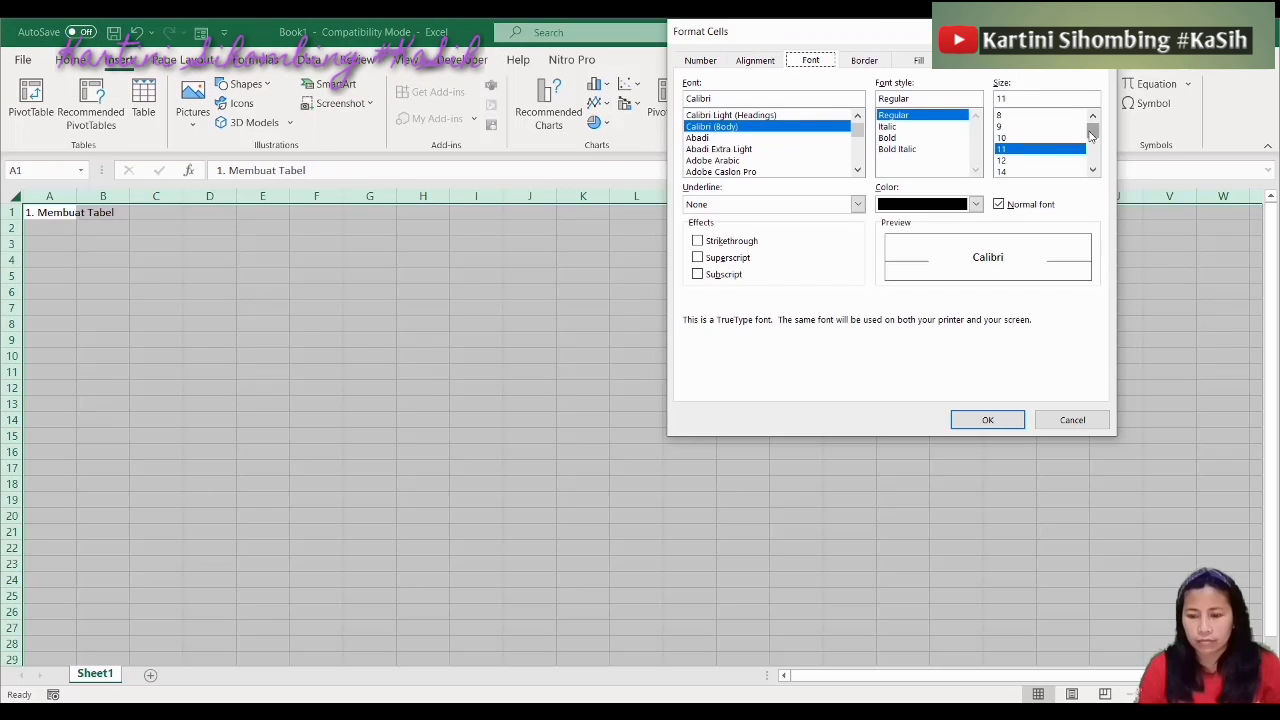
drag(1093, 131, 1097, 162)
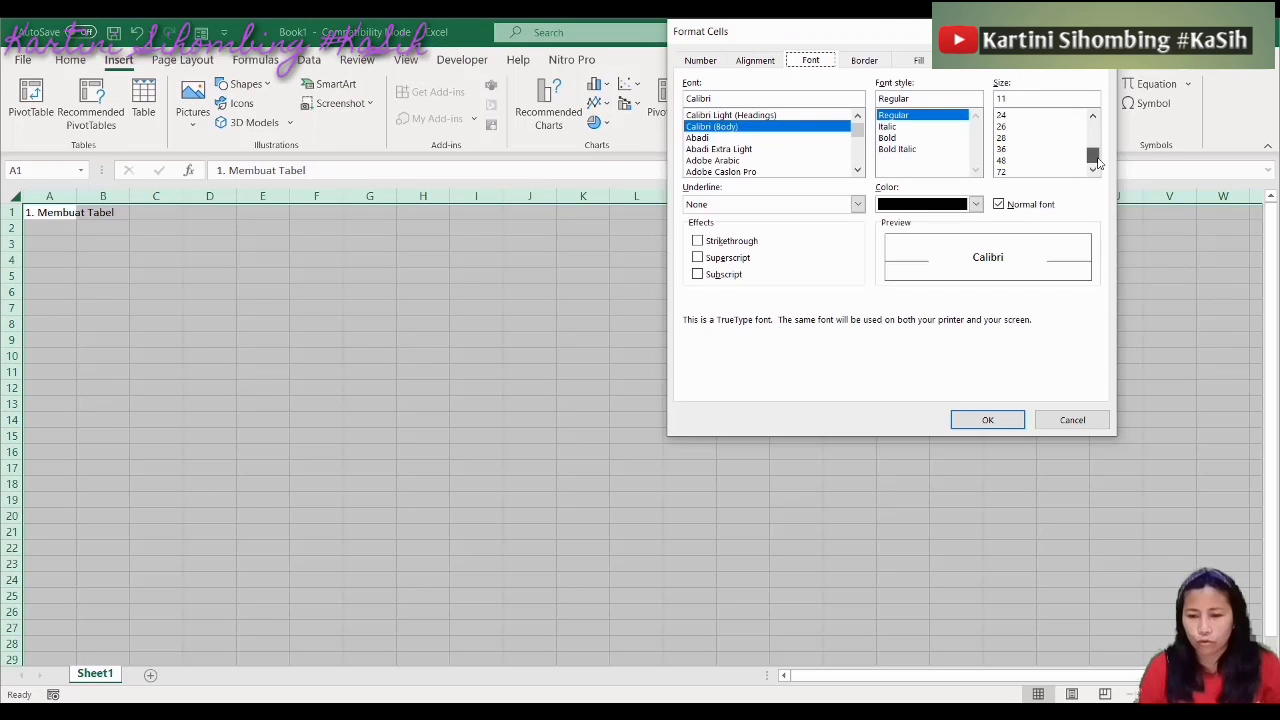
click(1003, 138)
click(984, 419)
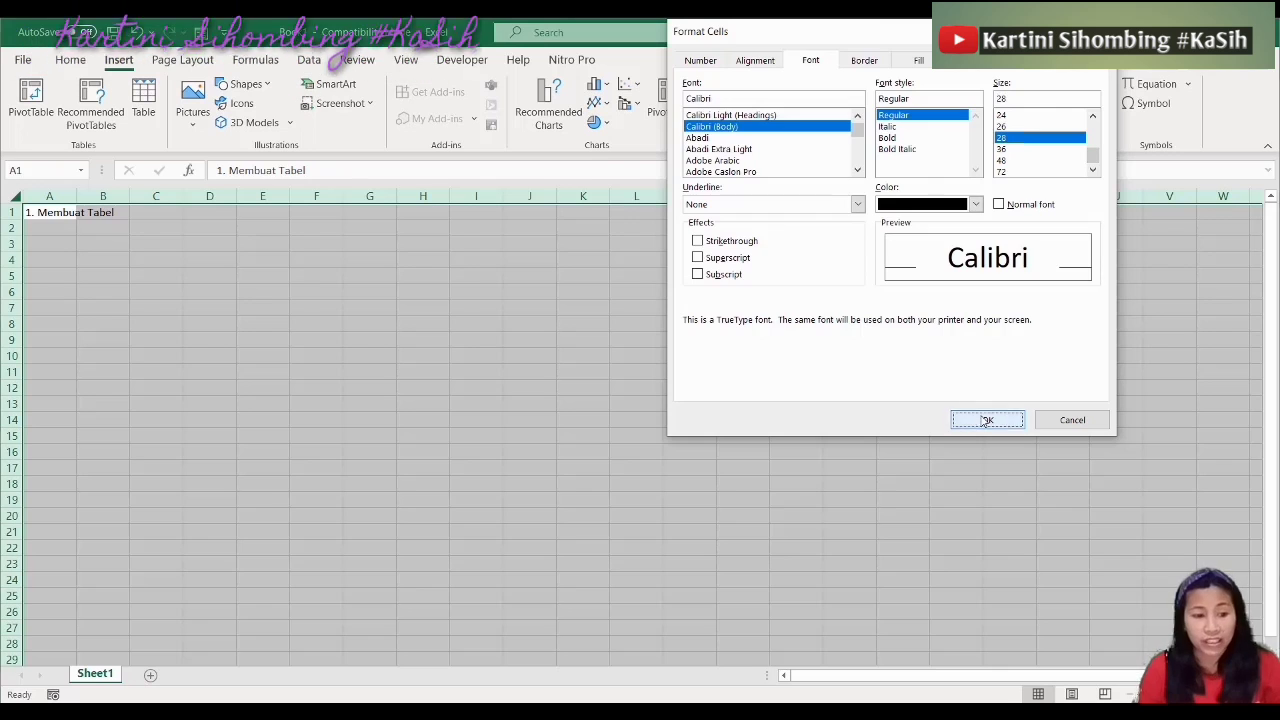
click(317, 389)
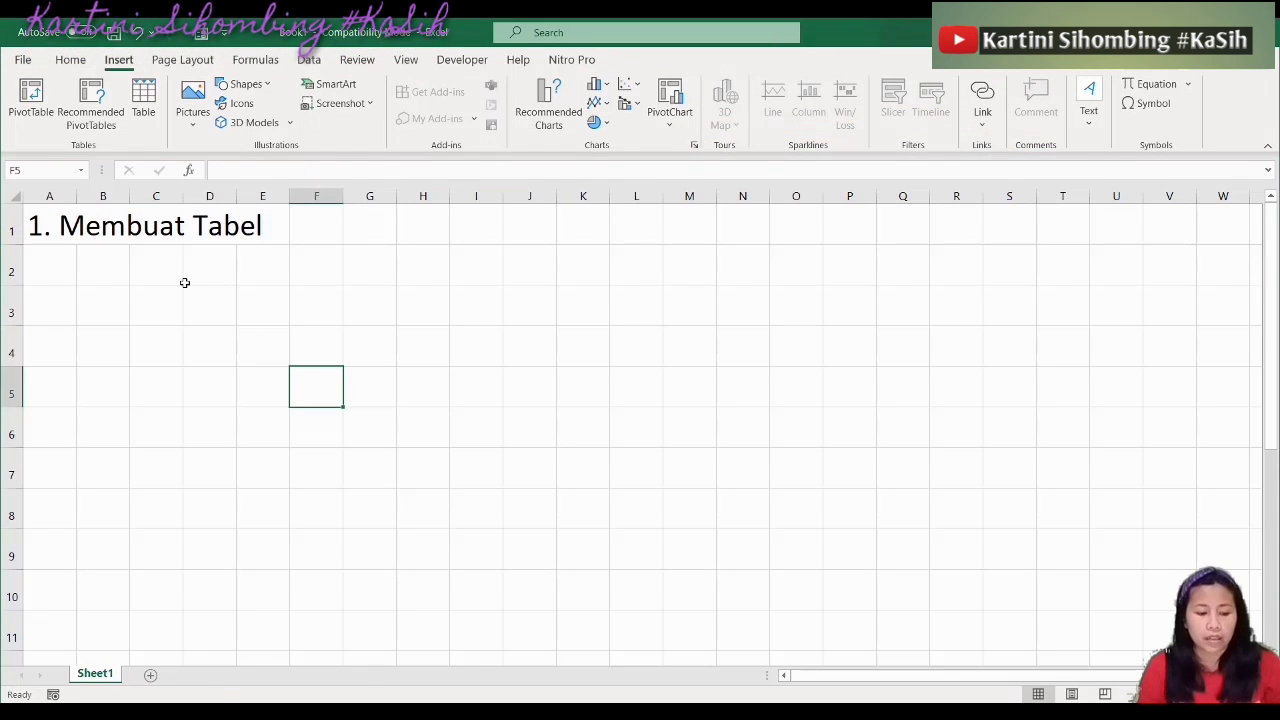
Change the whole sheet's font to Lucida Sans, replacing the briefly applied Lucida Fax
key(ctrl+a)
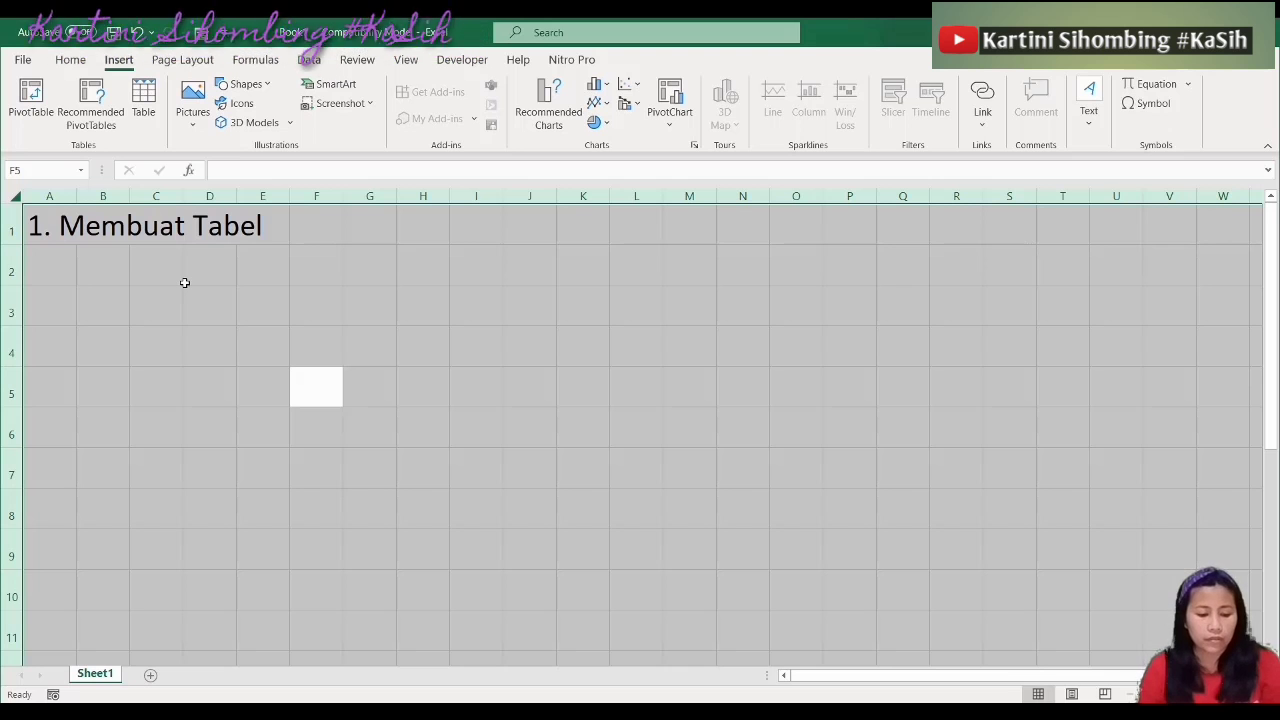
key(ctrl+1)
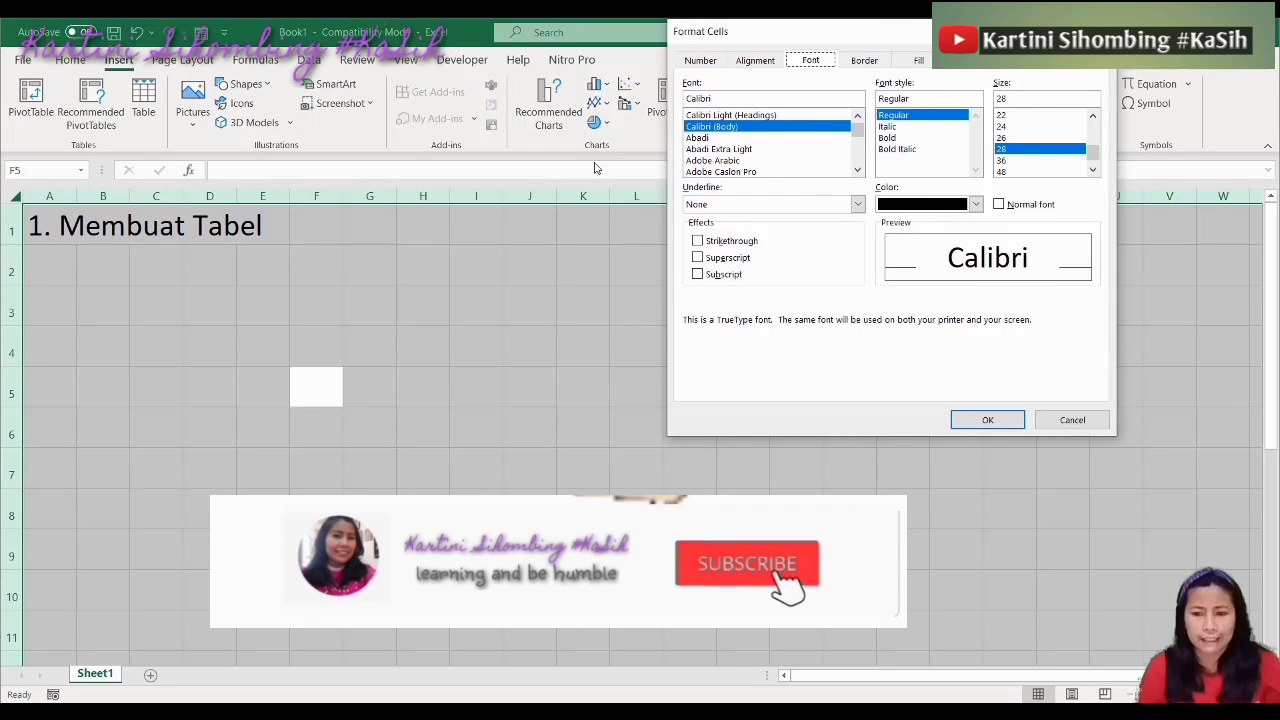
drag(857, 130, 856, 150)
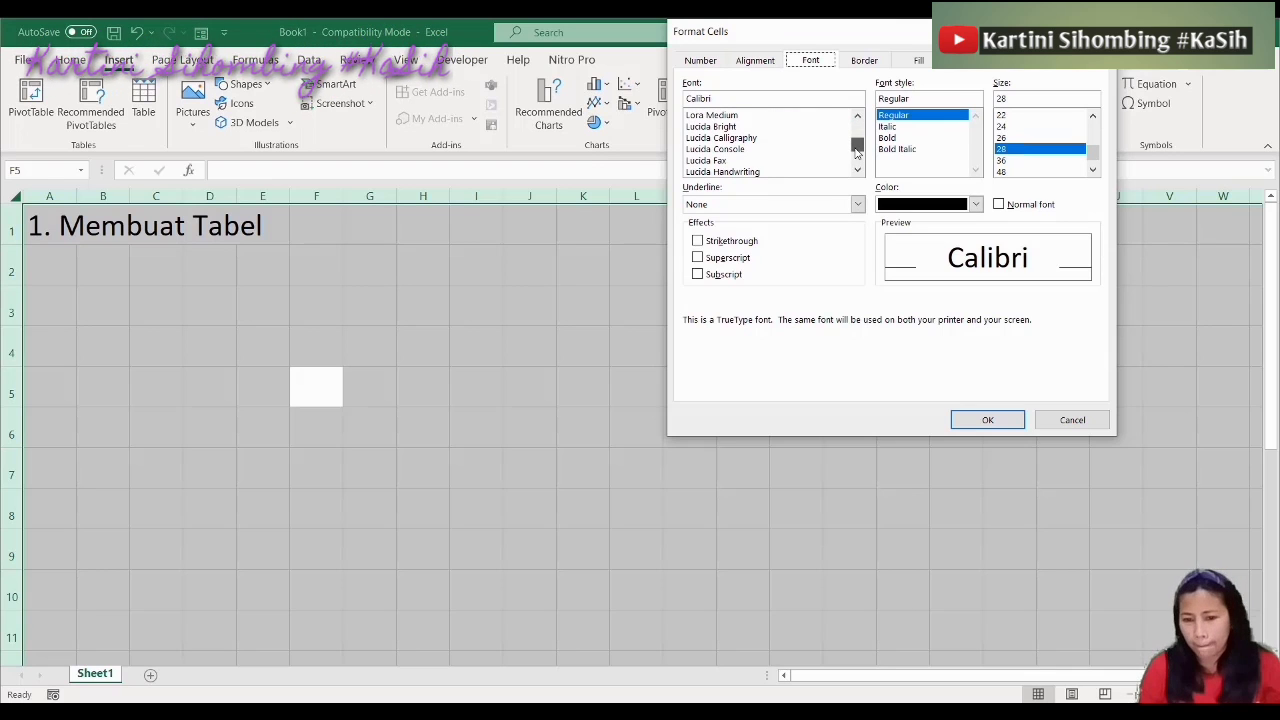
click(745, 162)
click(990, 421)
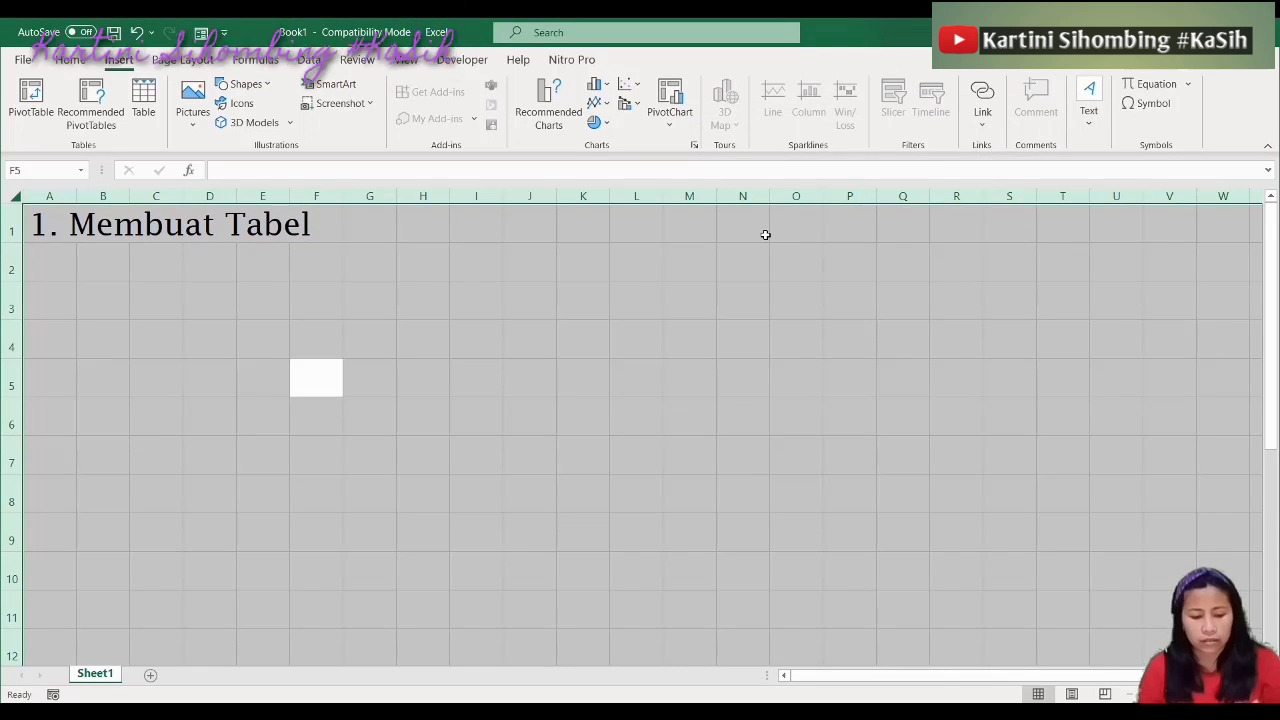
key(ctrl+1)
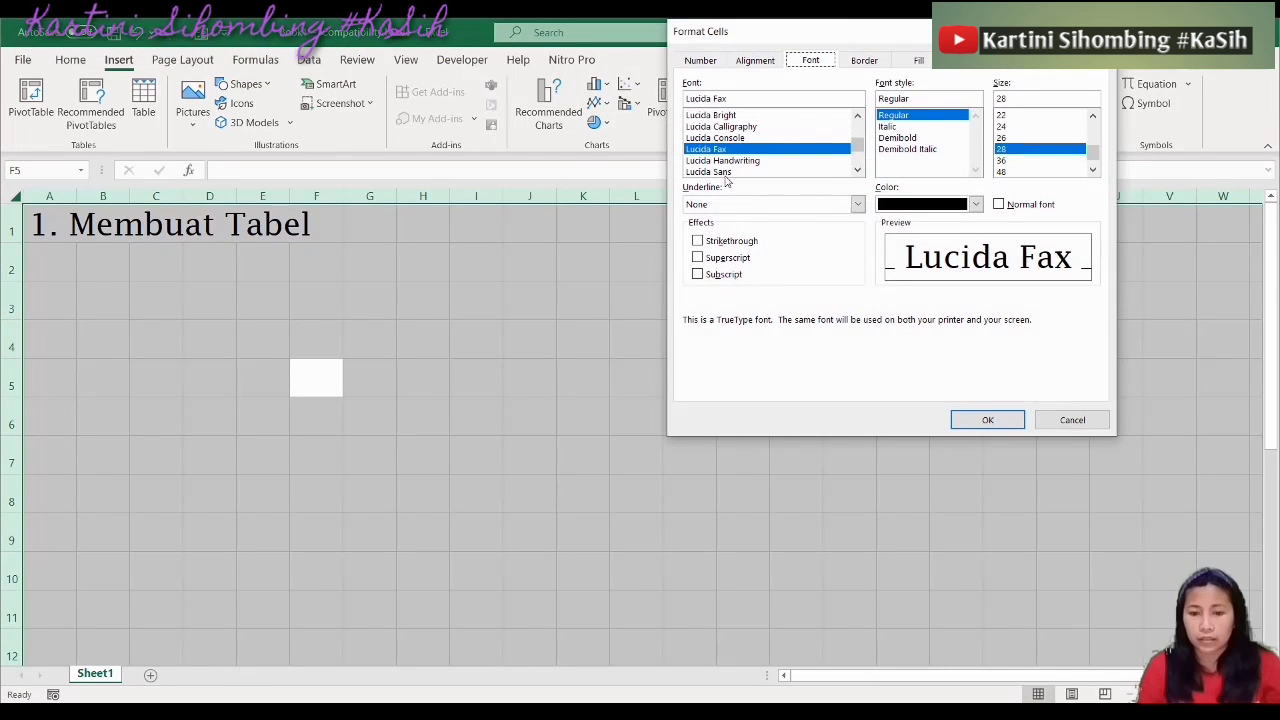
click(725, 173)
click(984, 420)
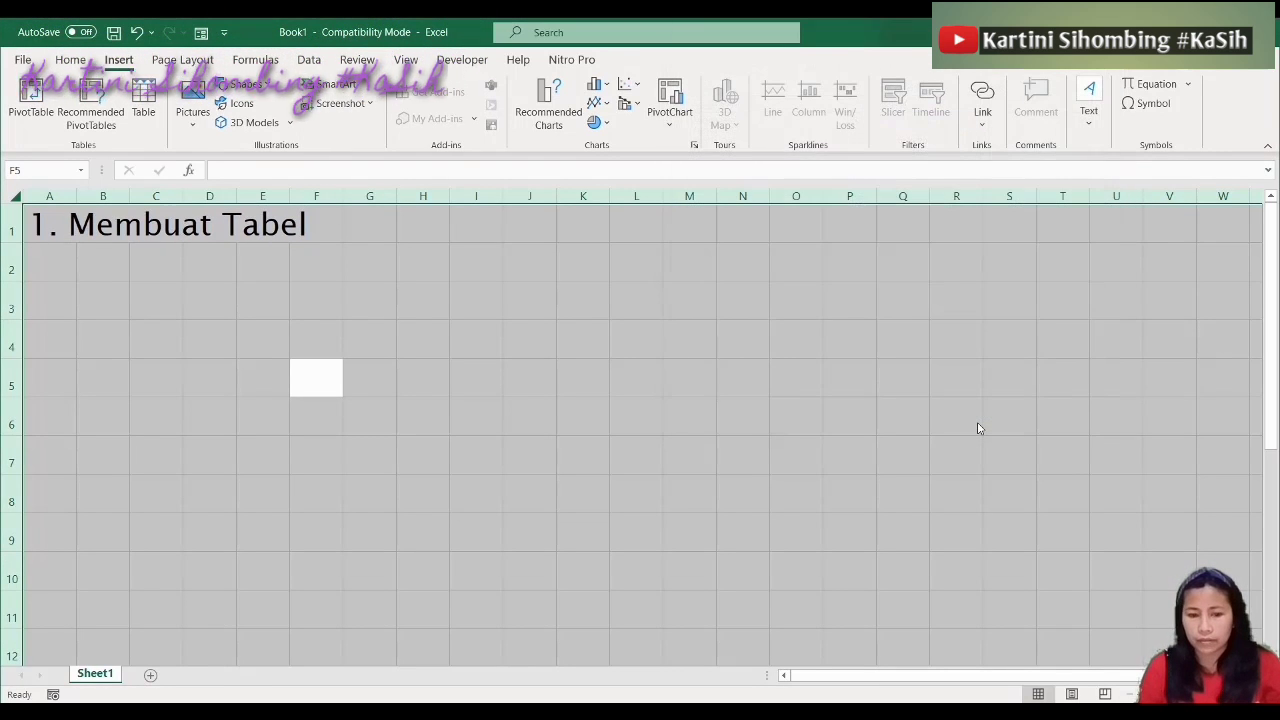
click(631, 355)
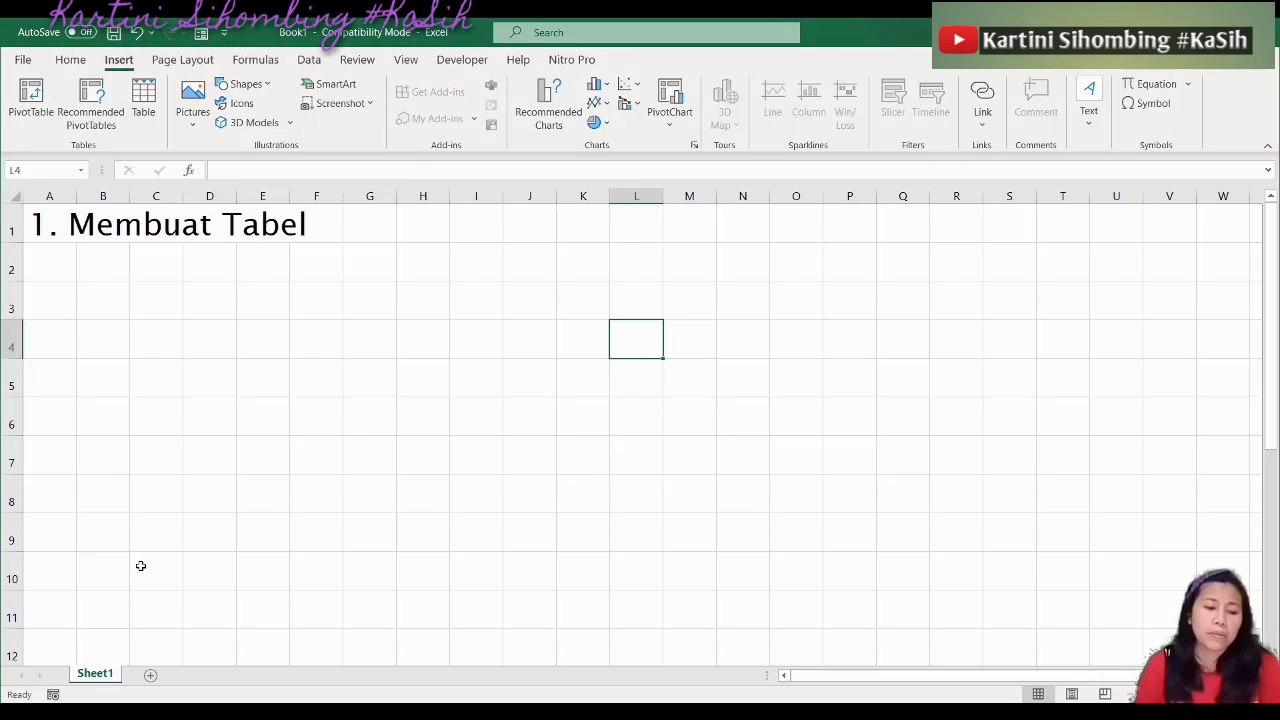
Add Sheet2 and set all its cells to 28-point Abadi Extra Light
click(150, 677)
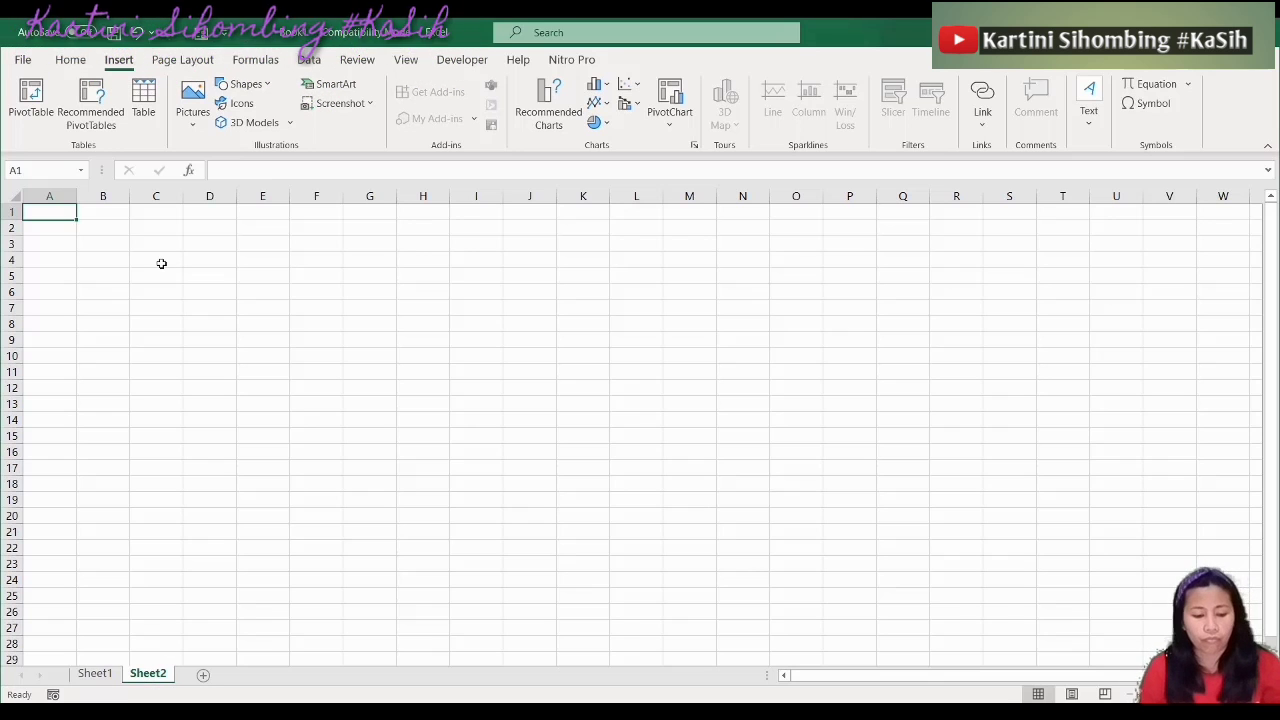
key(ctrl+a)
key(ctrl+1)
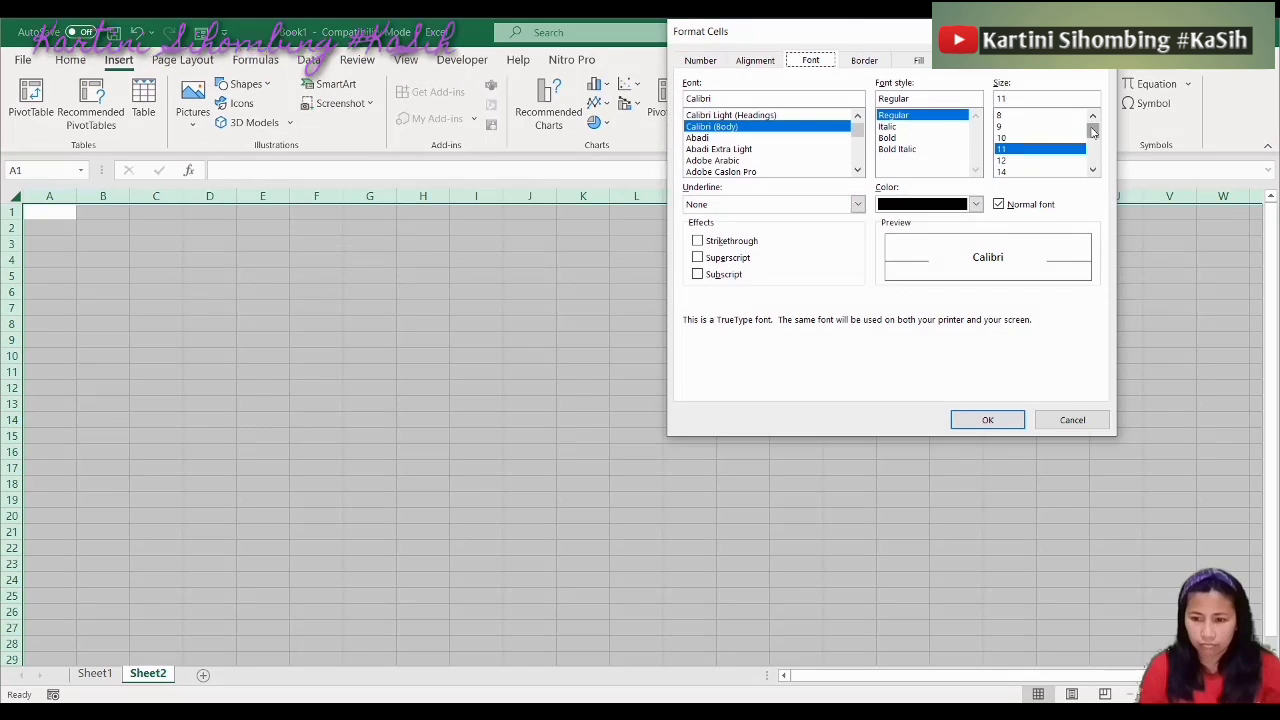
drag(1093, 131, 1092, 150)
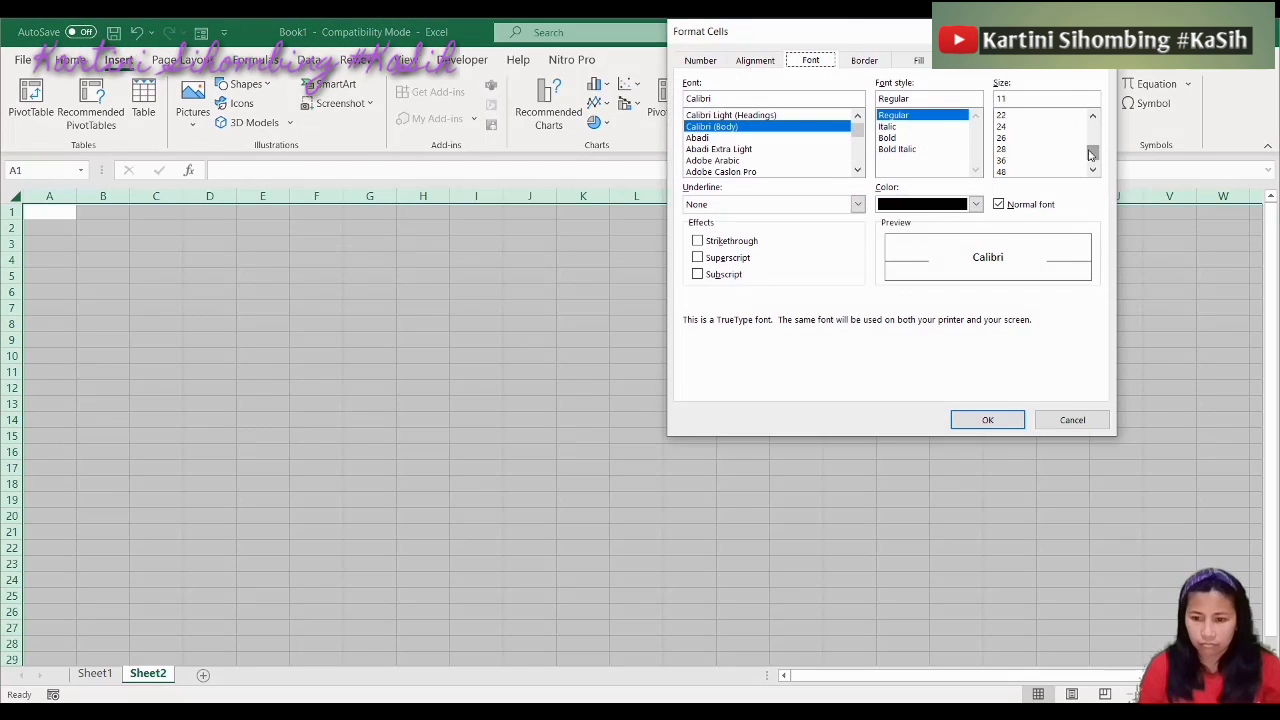
click(1005, 149)
click(752, 150)
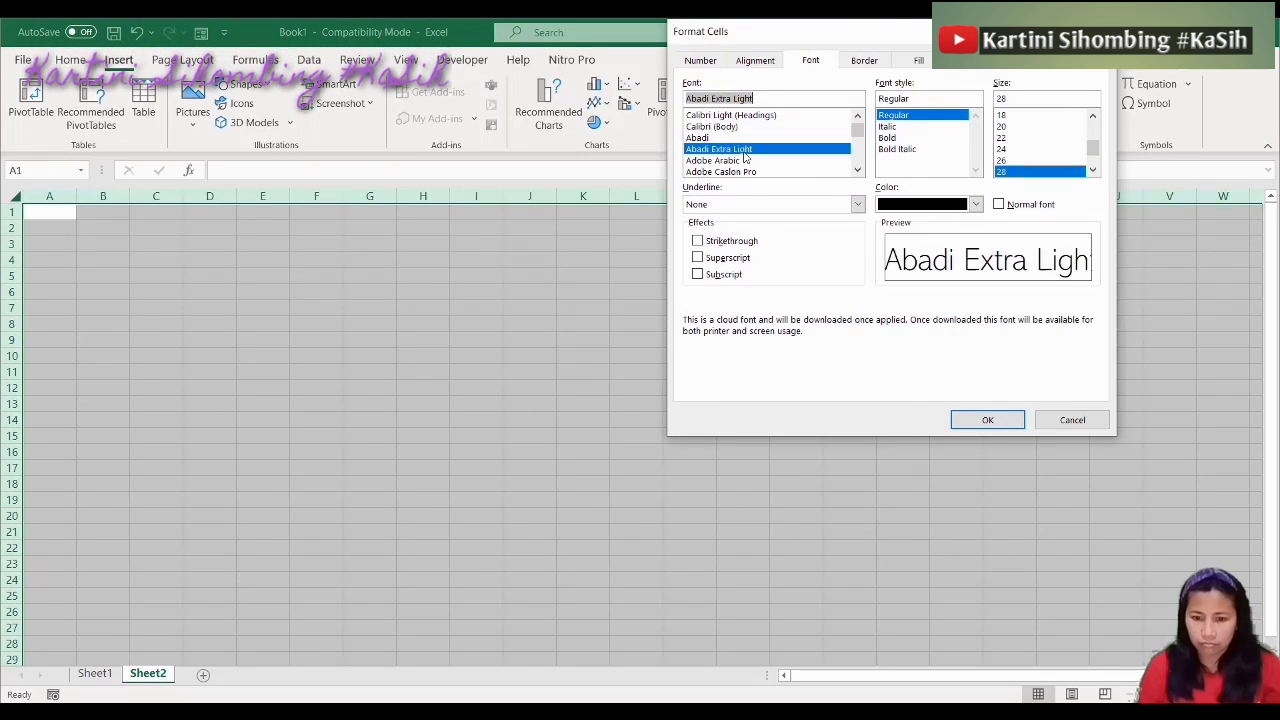
click(971, 422)
click(584, 368)
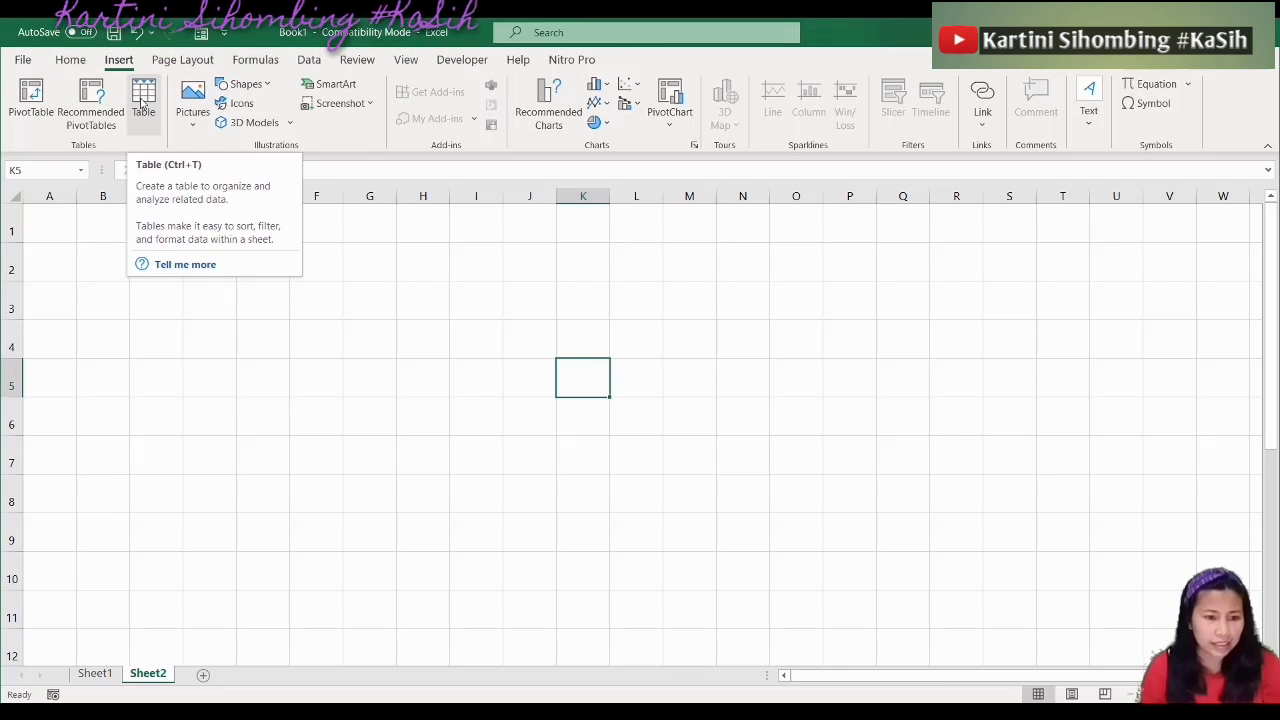
Convert the selected block into a header-less banded table with default Column1–Column10 headers
click(143, 100)
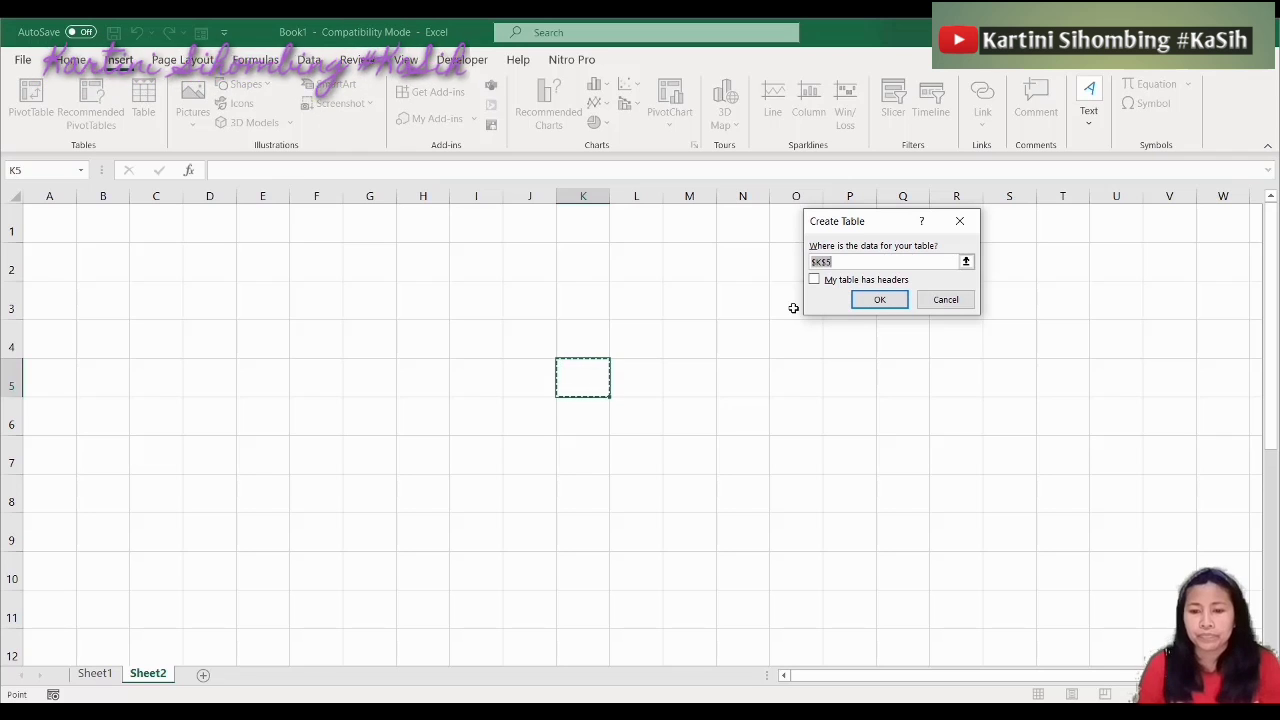
click(958, 306)
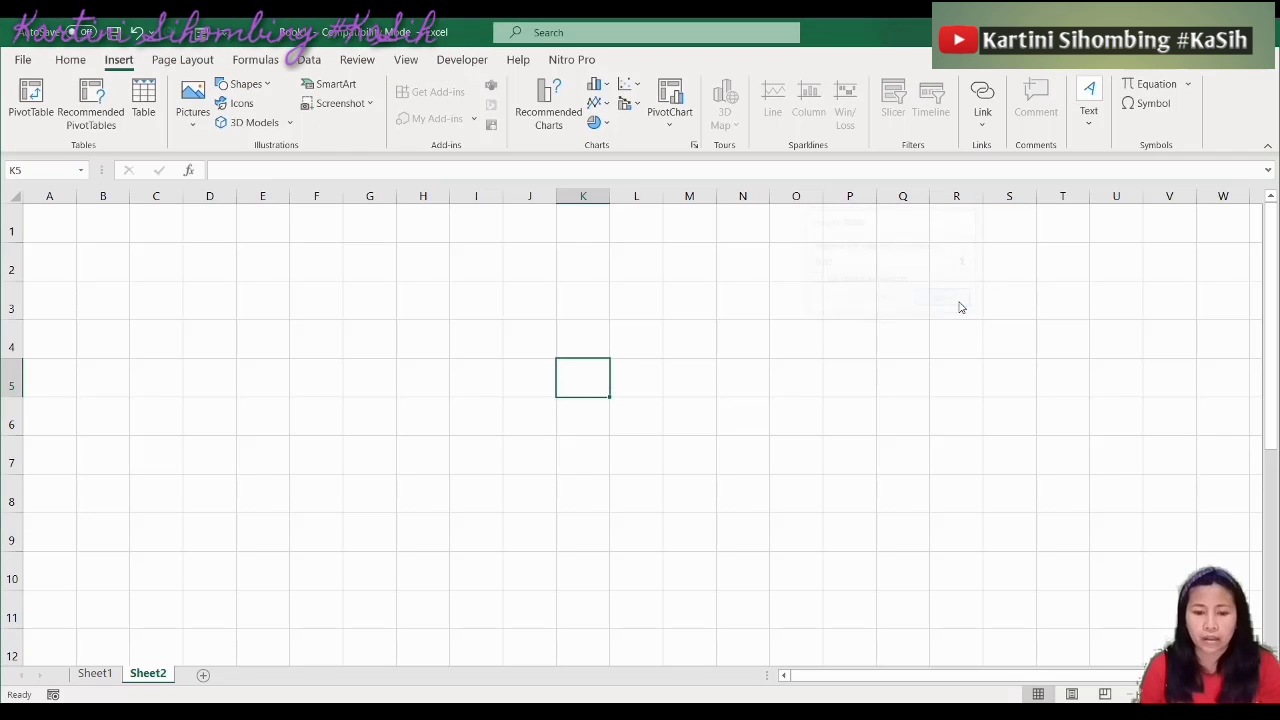
click(143, 128)
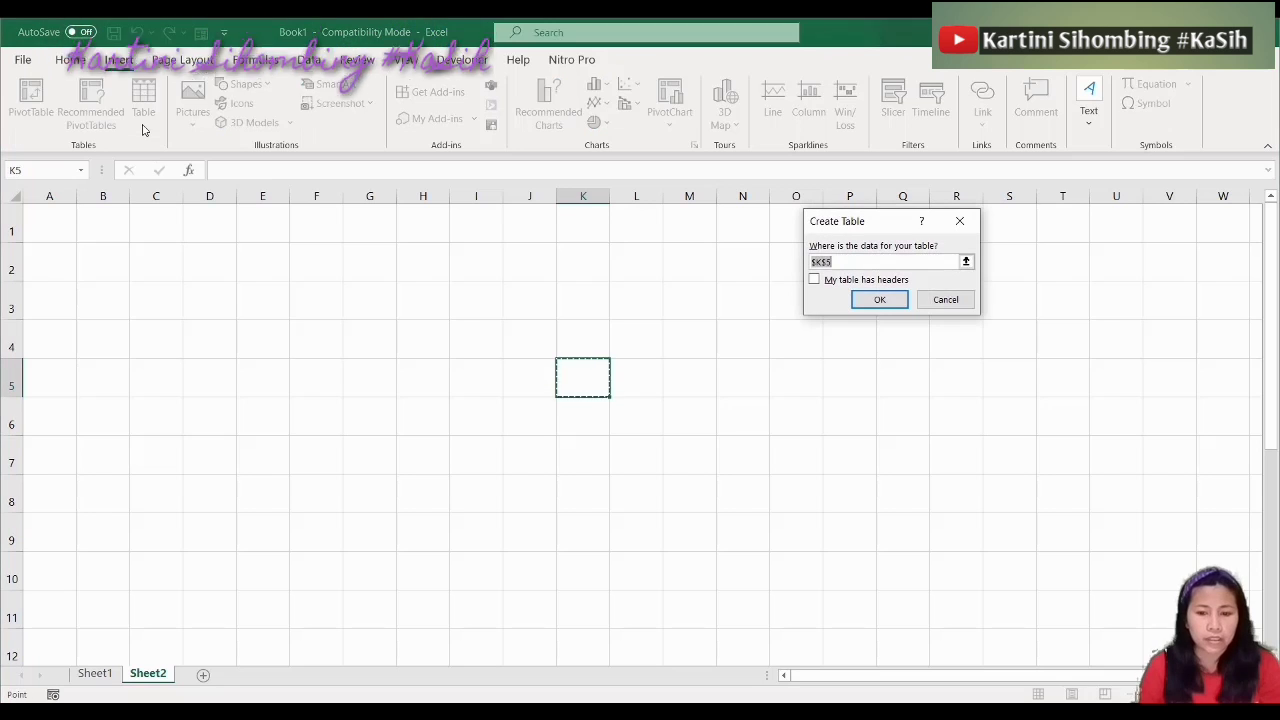
click(936, 301)
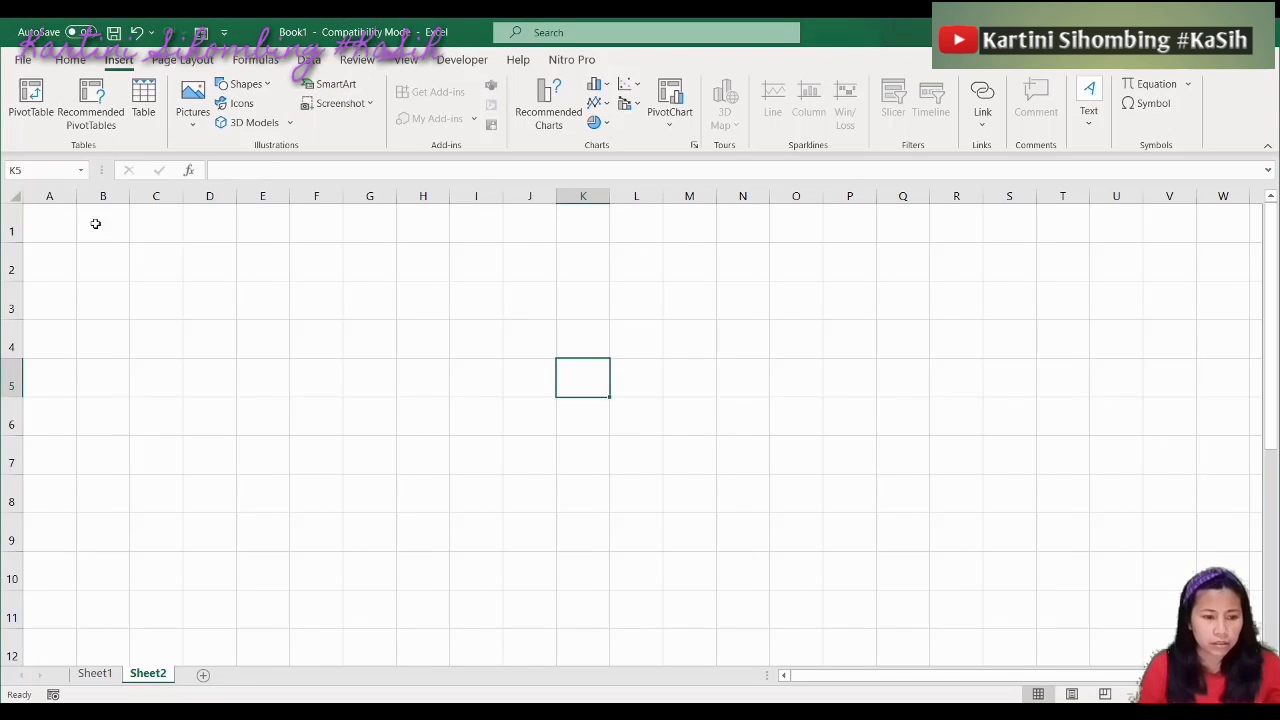
drag(47, 224, 552, 540)
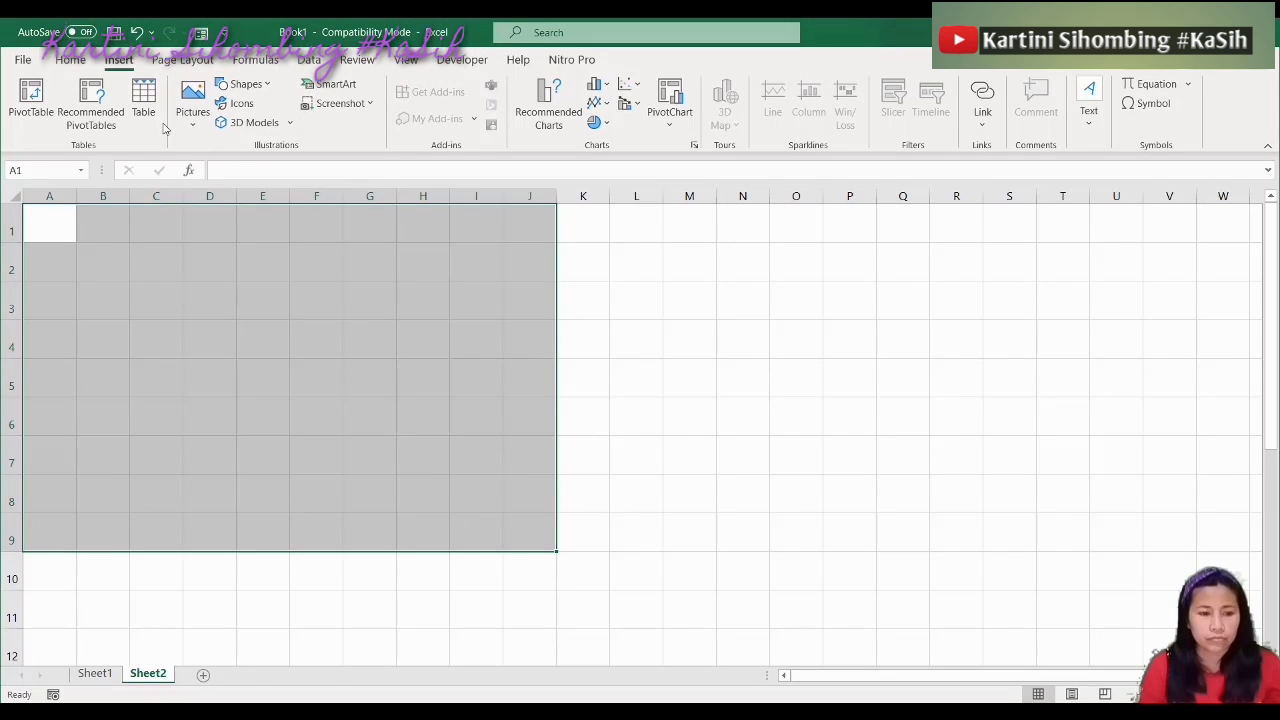
click(143, 100)
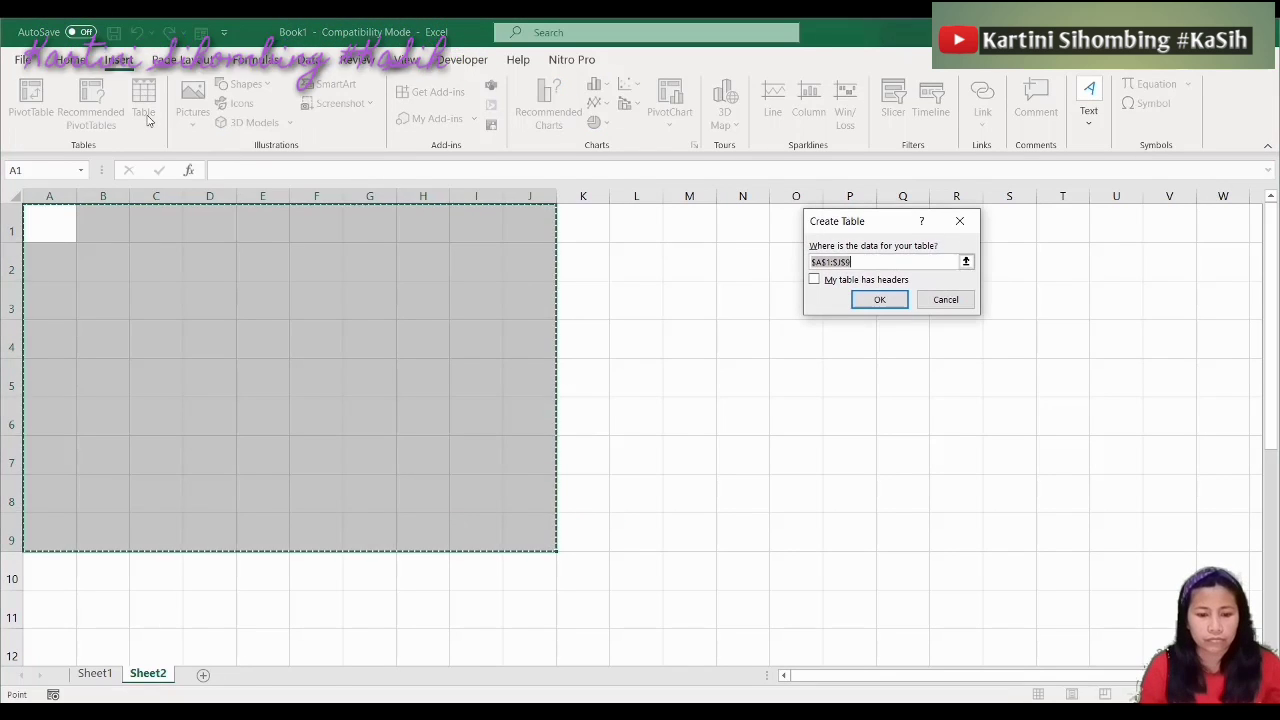
click(881, 300)
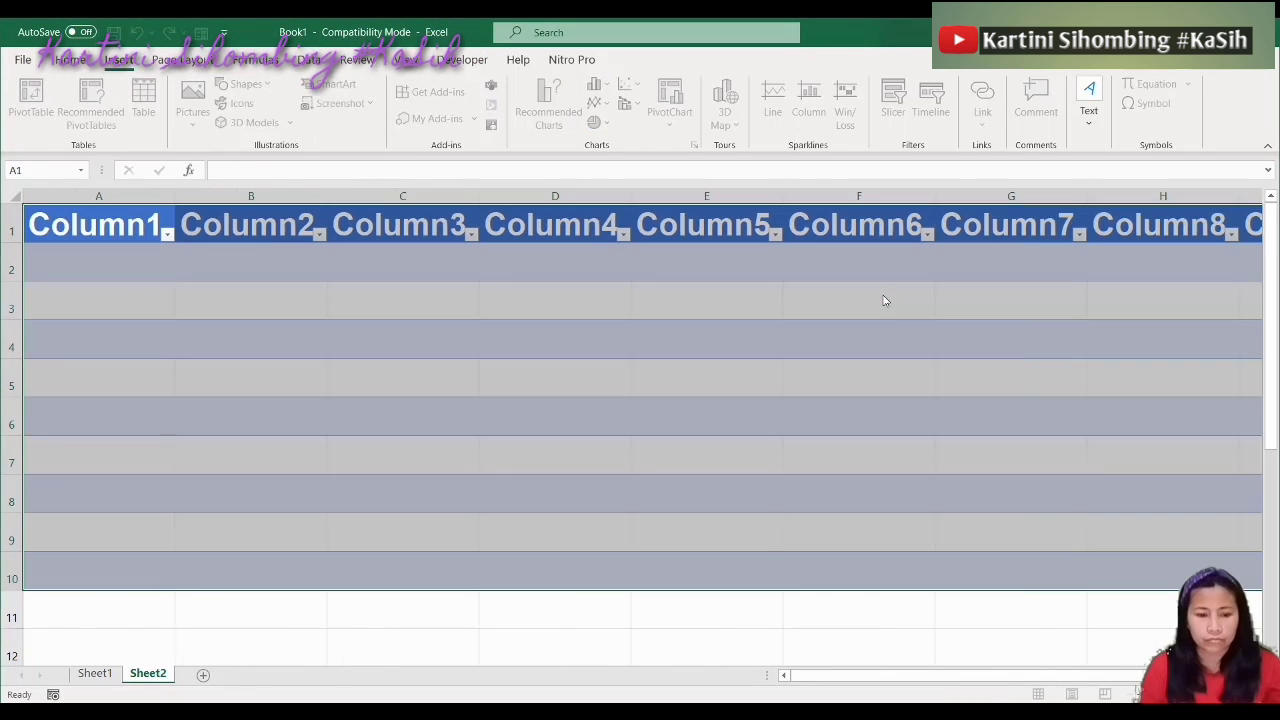
Move to cell A1 and check the portrait print preview of the table
click(726, 383)
key(Left)
key(Left)
key(Left)
key(Left)
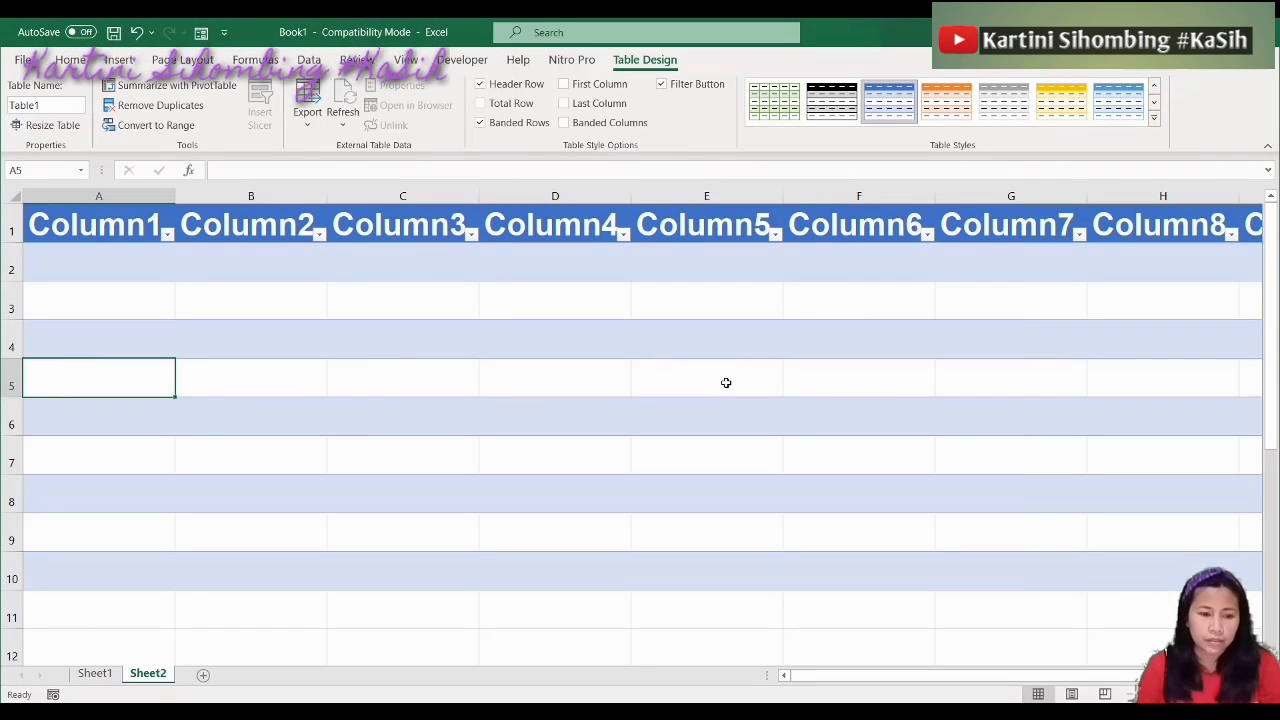
key(Up)
key(Up)
key(Up)
key(Up)
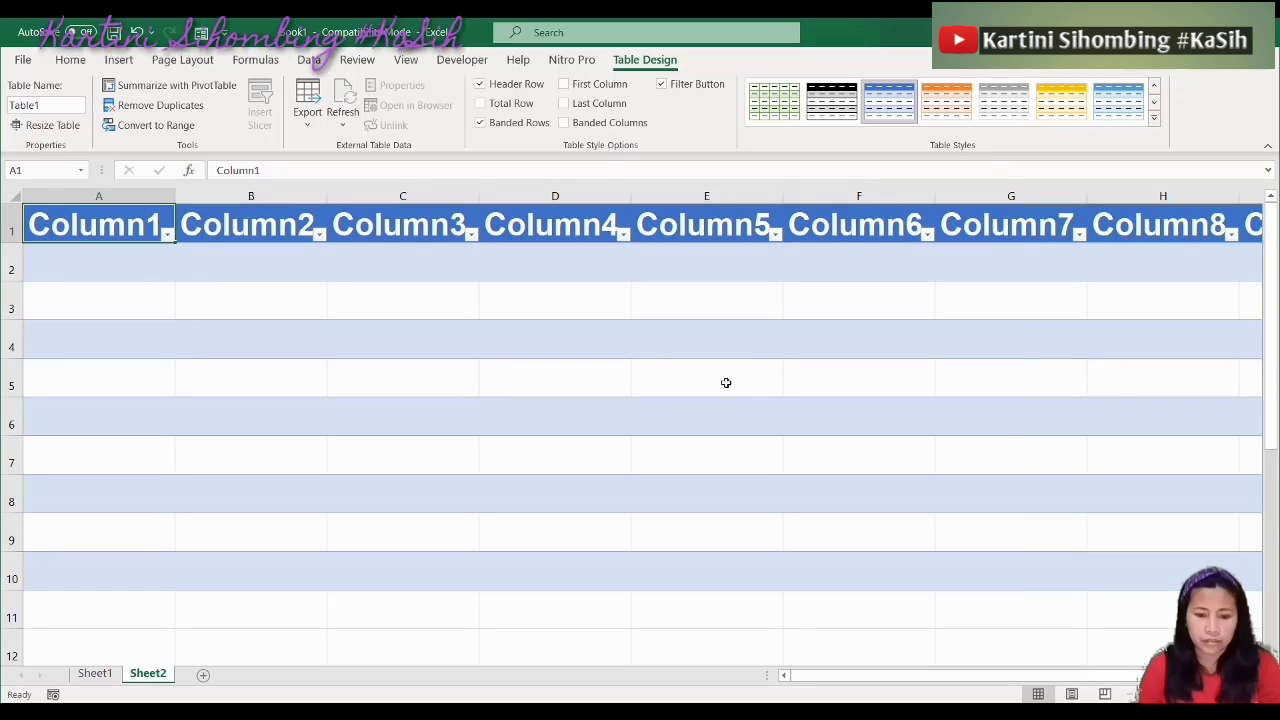
key(ctrl+p)
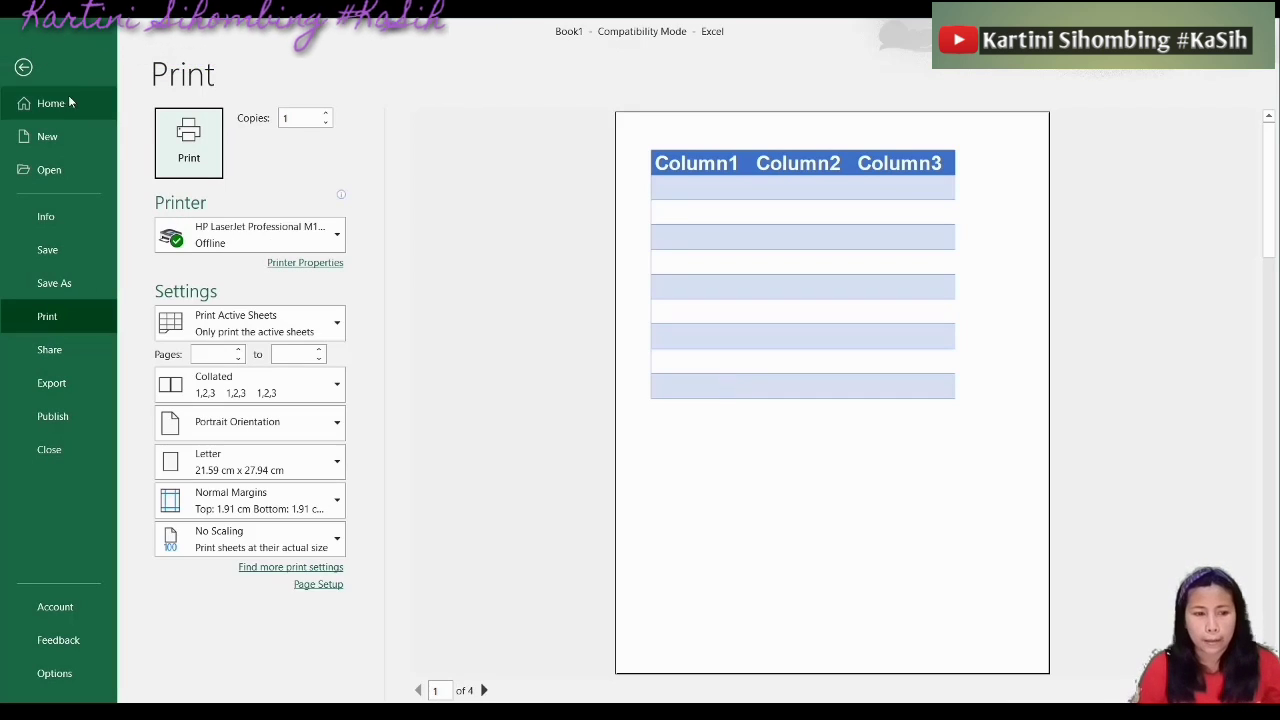
click(24, 67)
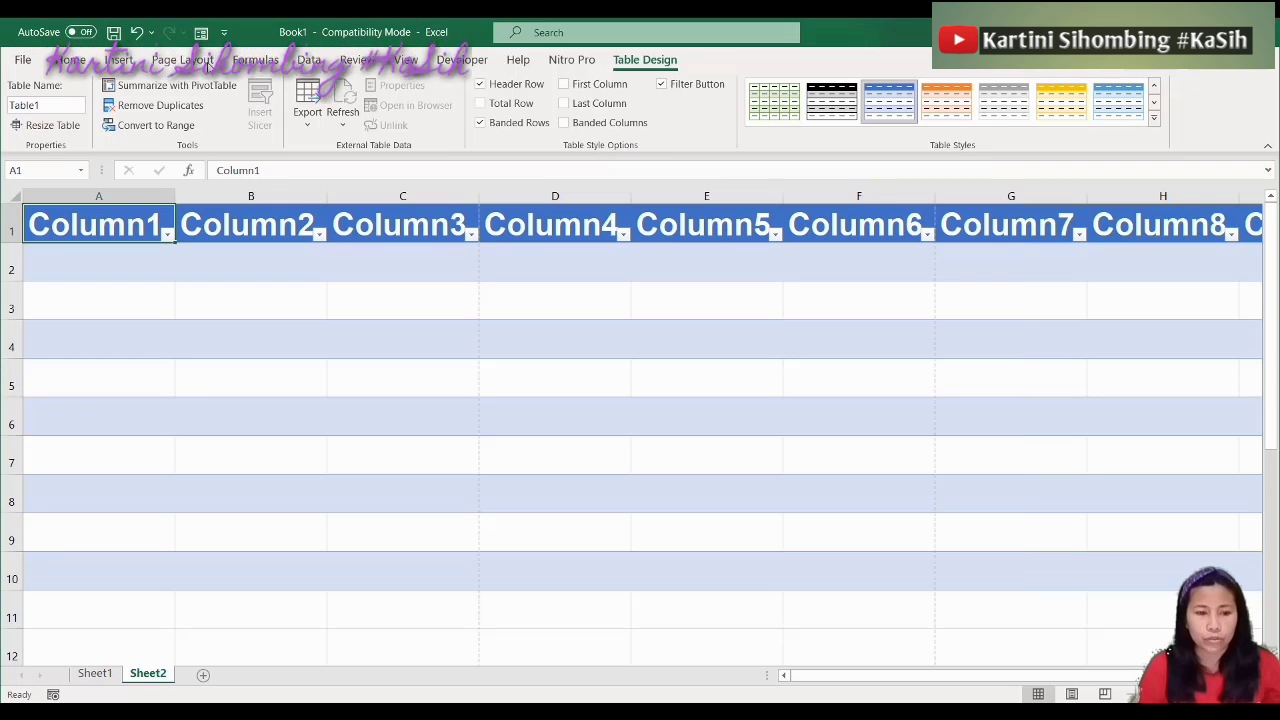
Switch the page orientation to Landscape in Page Setup and verify it in print preview
click(185, 61)
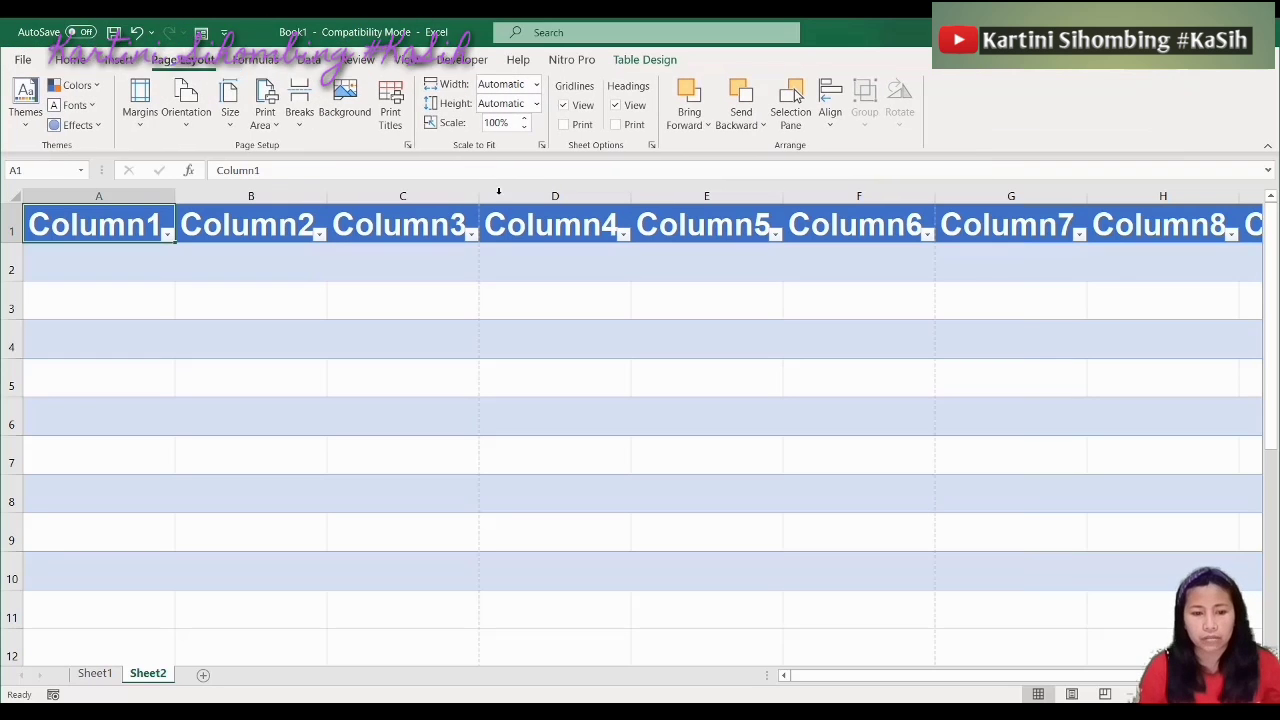
click(409, 146)
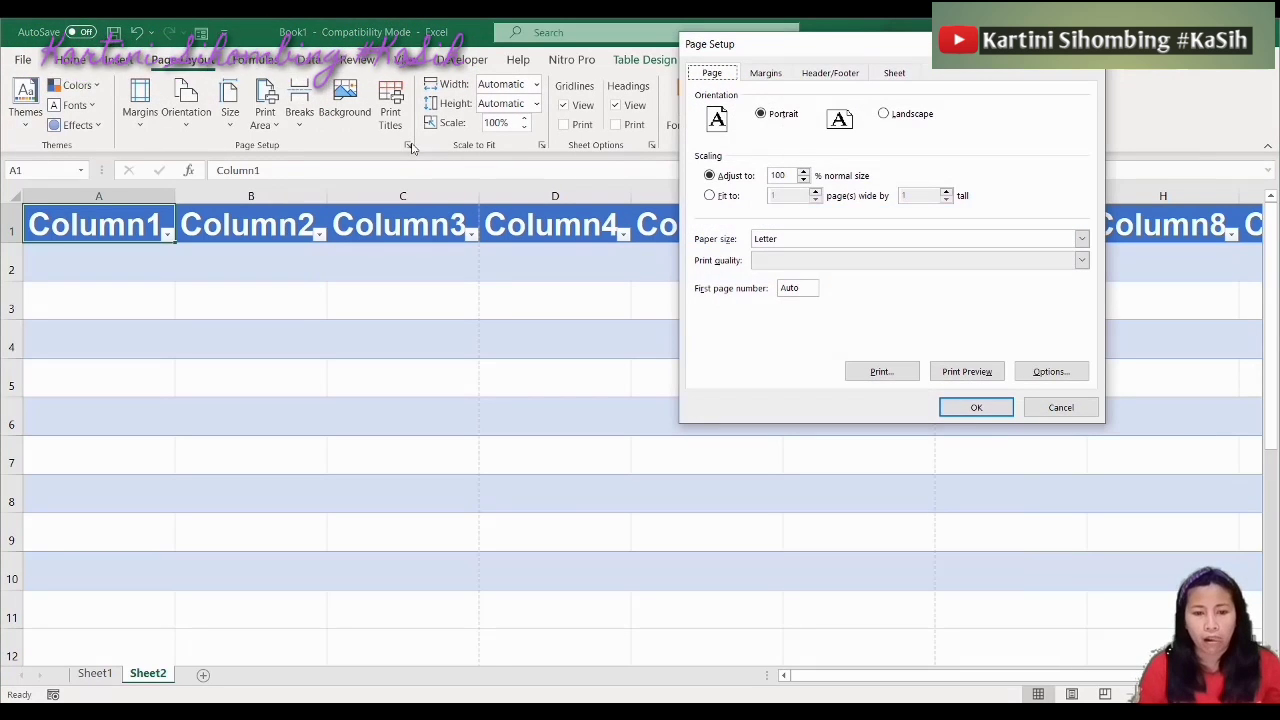
click(885, 115)
click(975, 409)
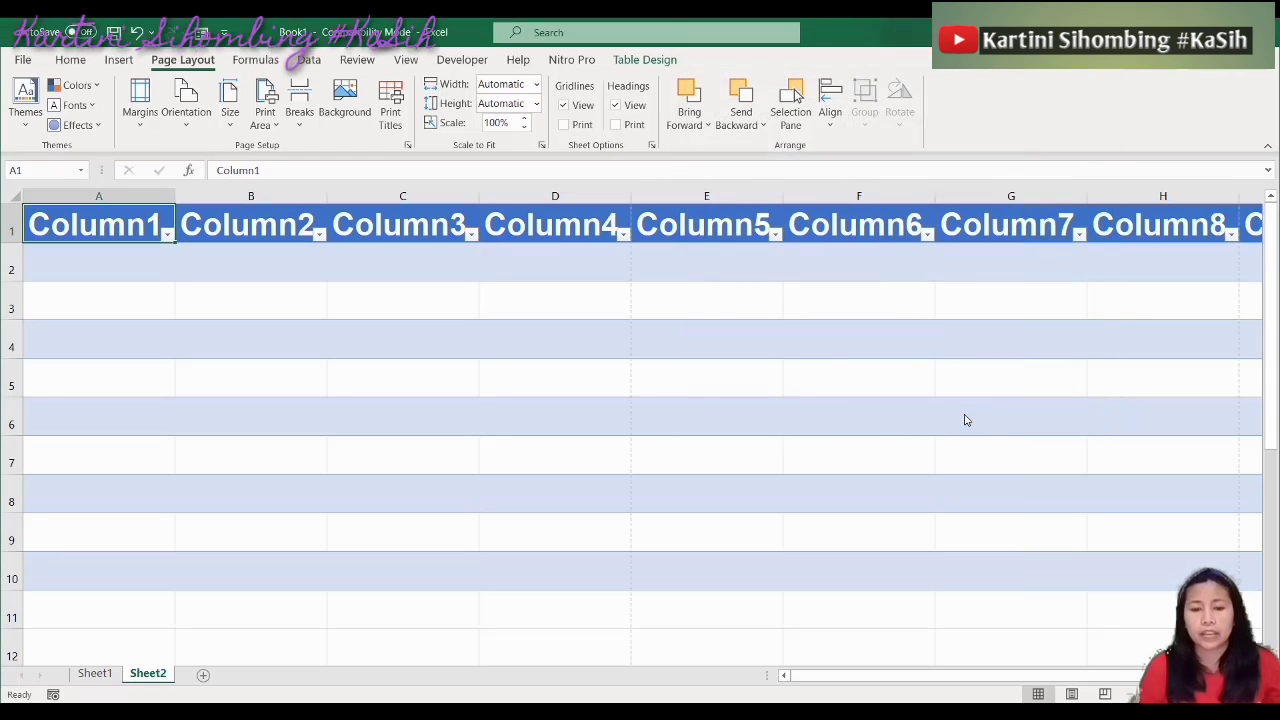
click(752, 466)
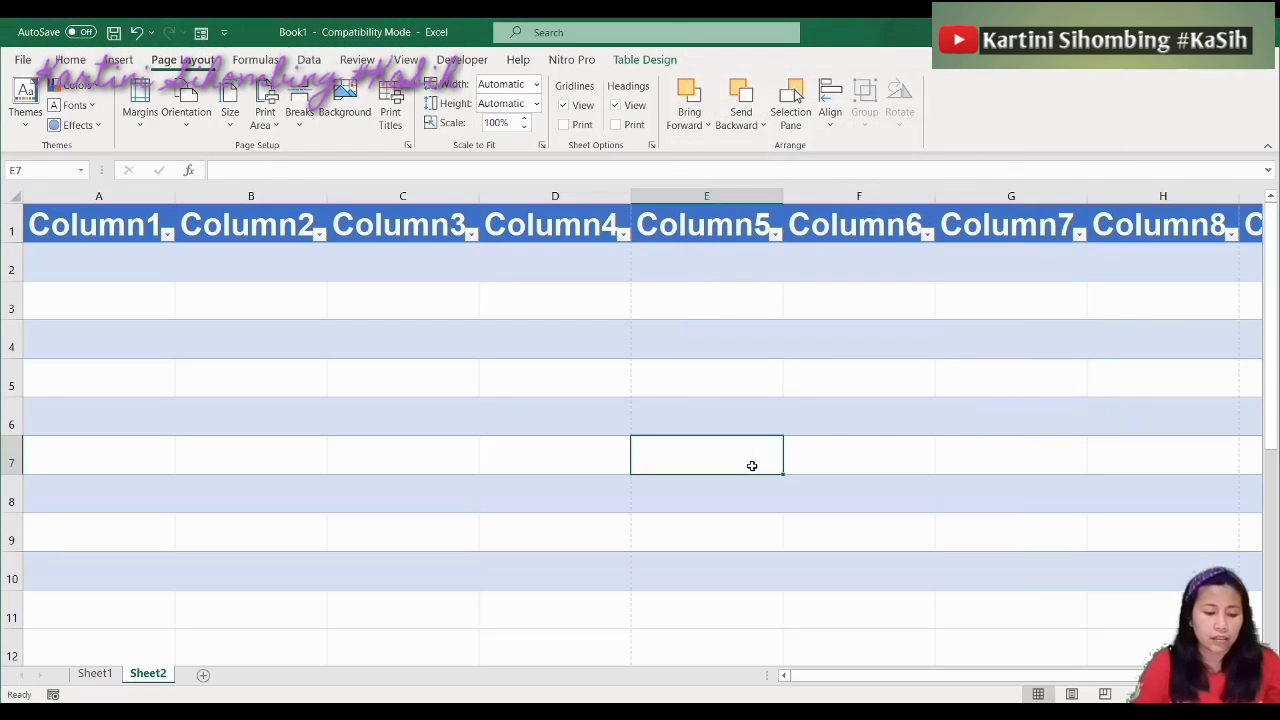
key(ctrl+p)
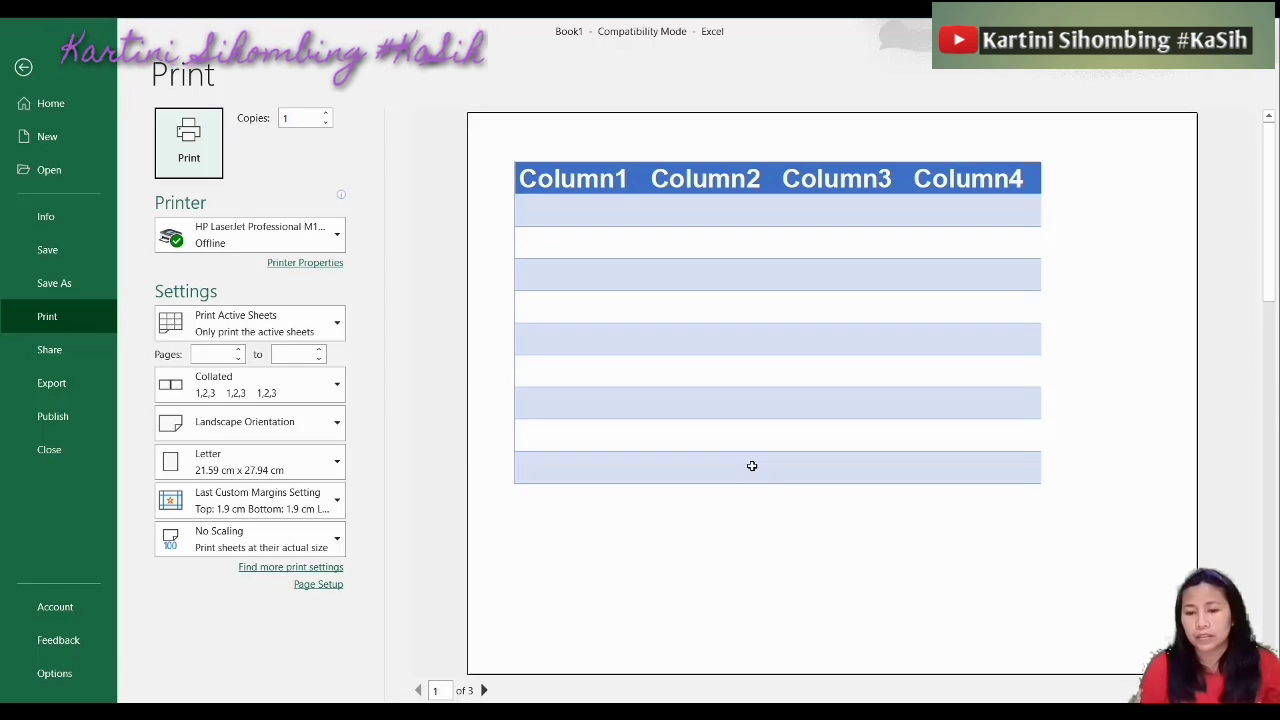
click(23, 68)
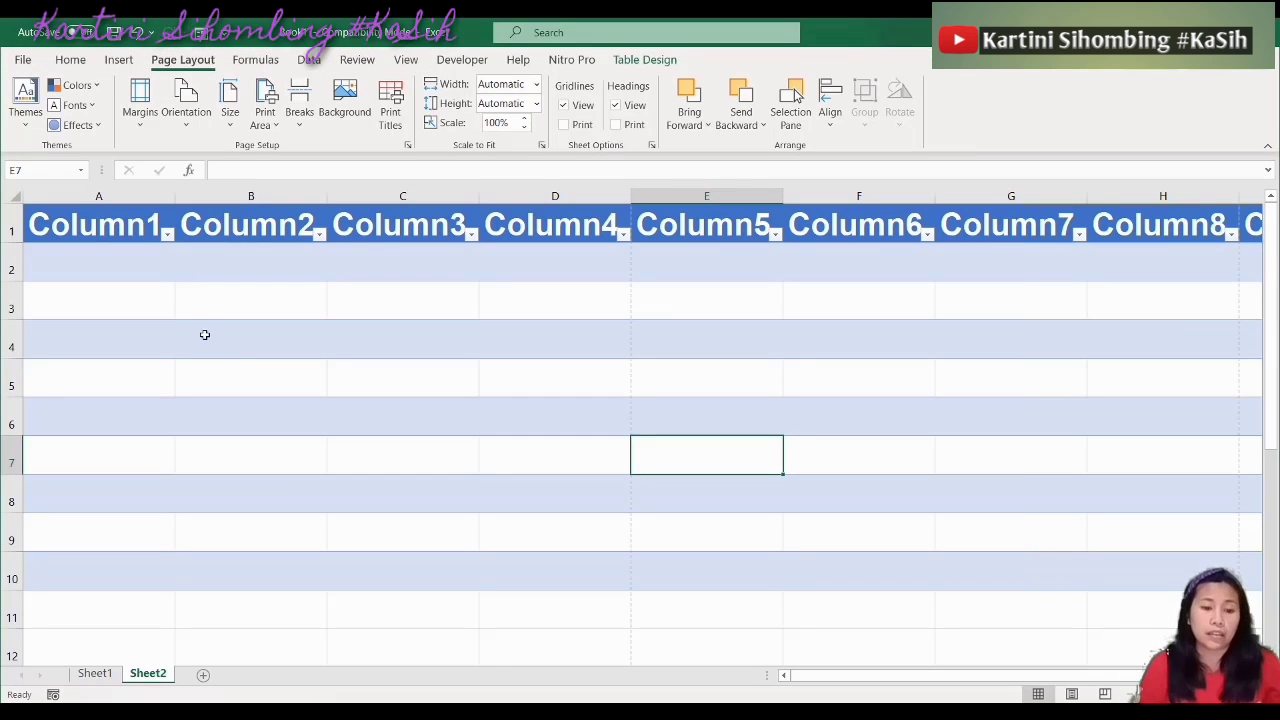
Apply All Borders to the table's cells and confirm the landscape printout still spans 3 pages
drag(62, 222, 470, 312)
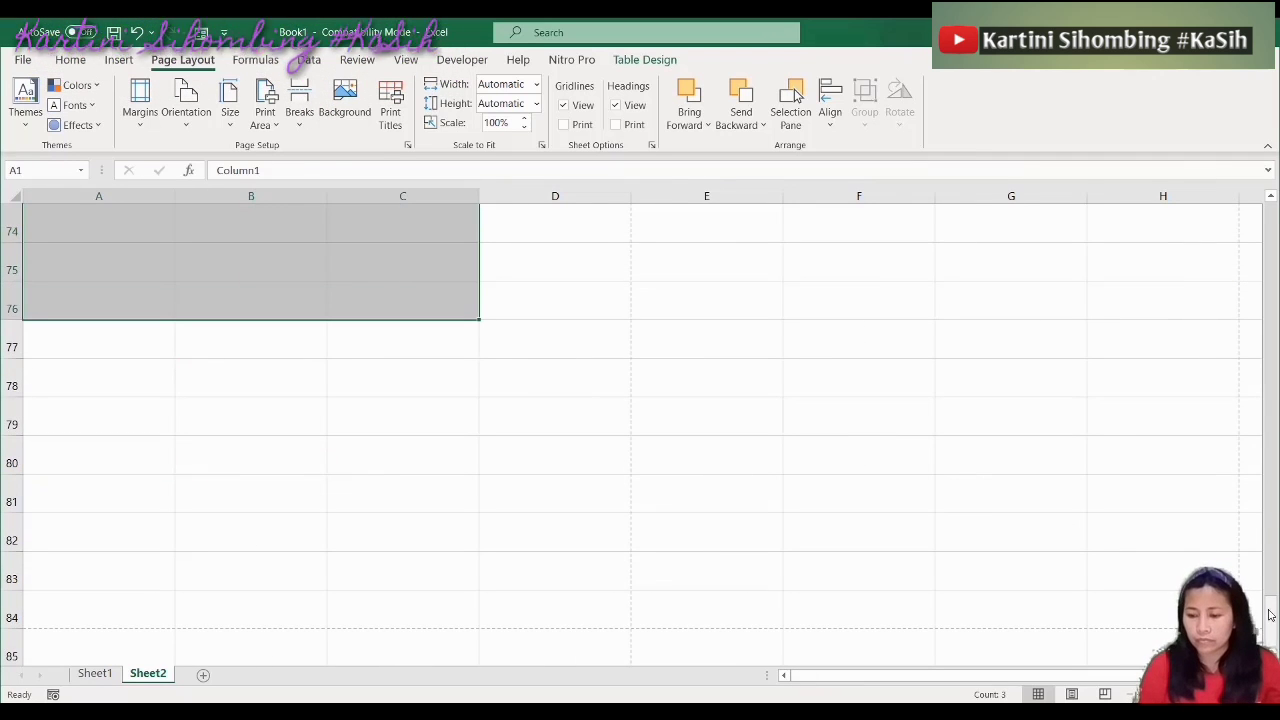
drag(1251, 311, 1238, 192)
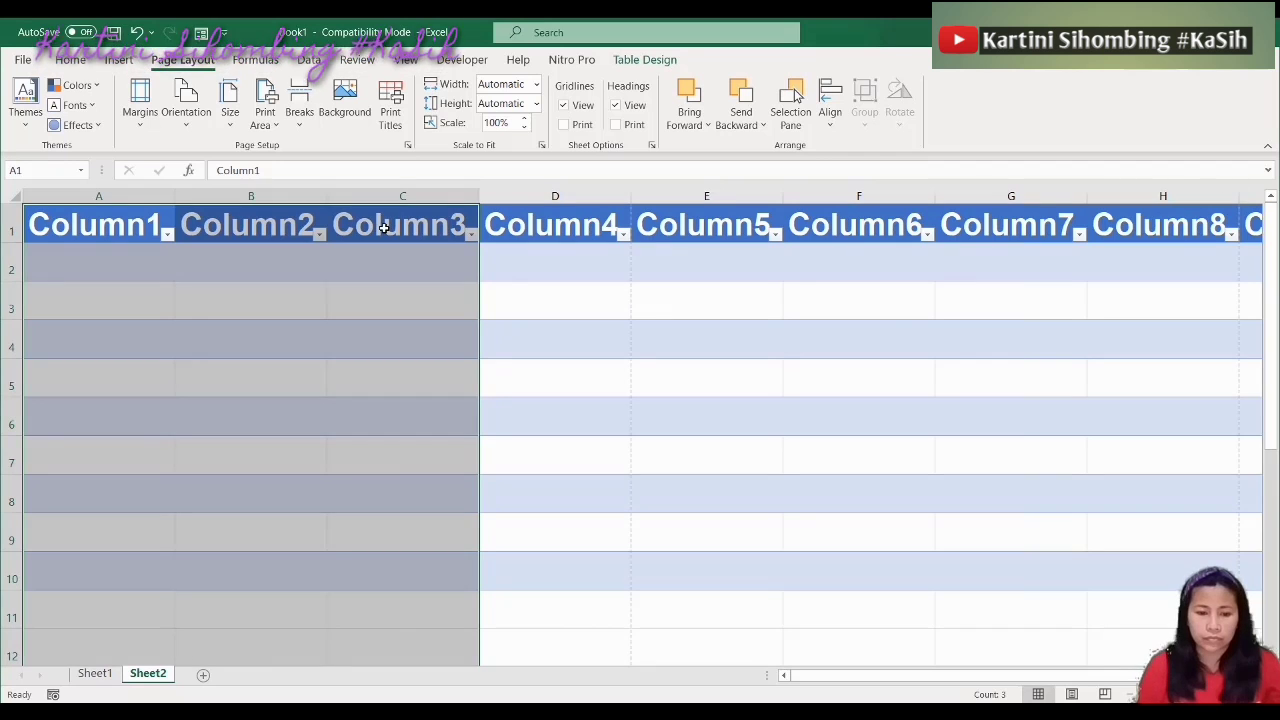
click(230, 290)
drag(85, 214, 1132, 373)
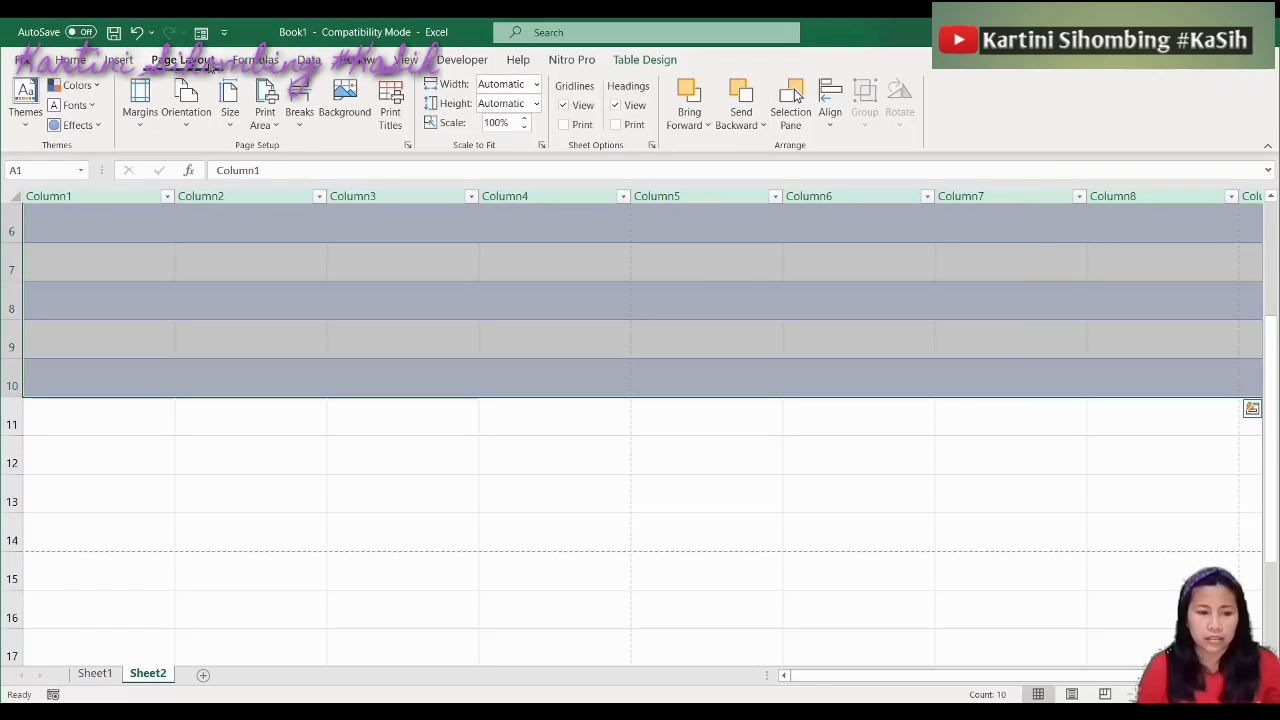
click(72, 60)
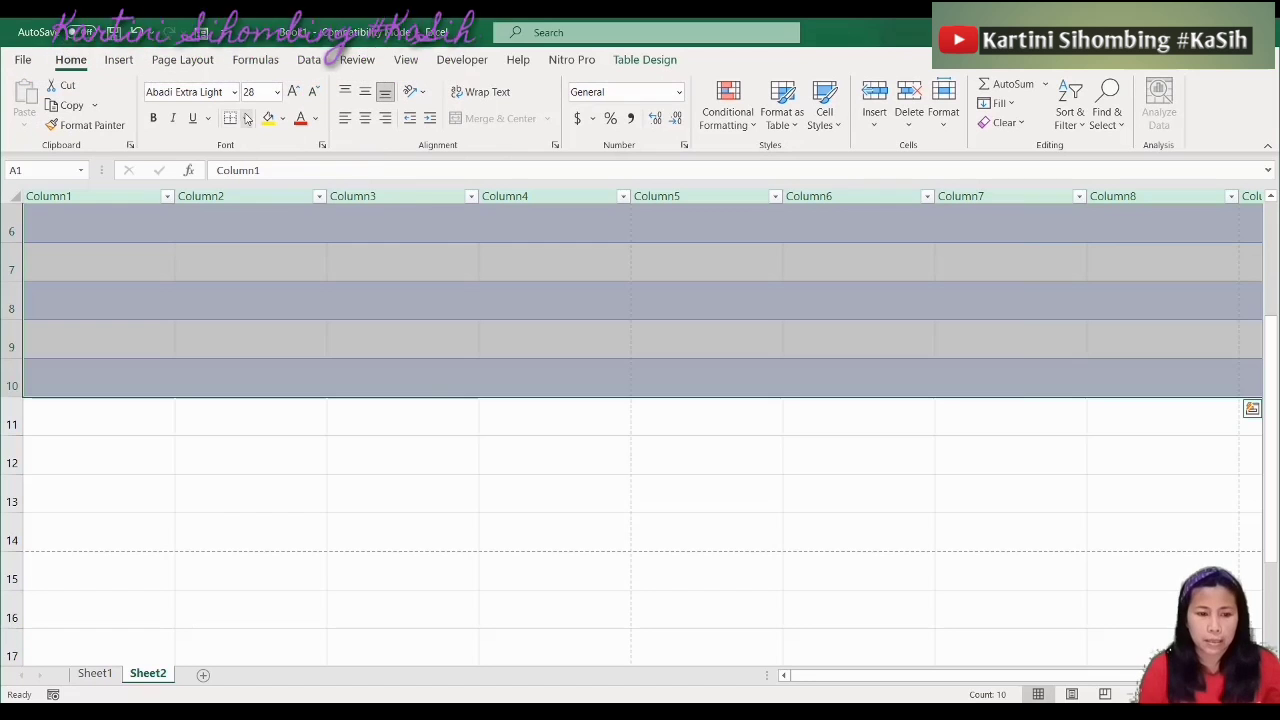
click(247, 118)
click(288, 286)
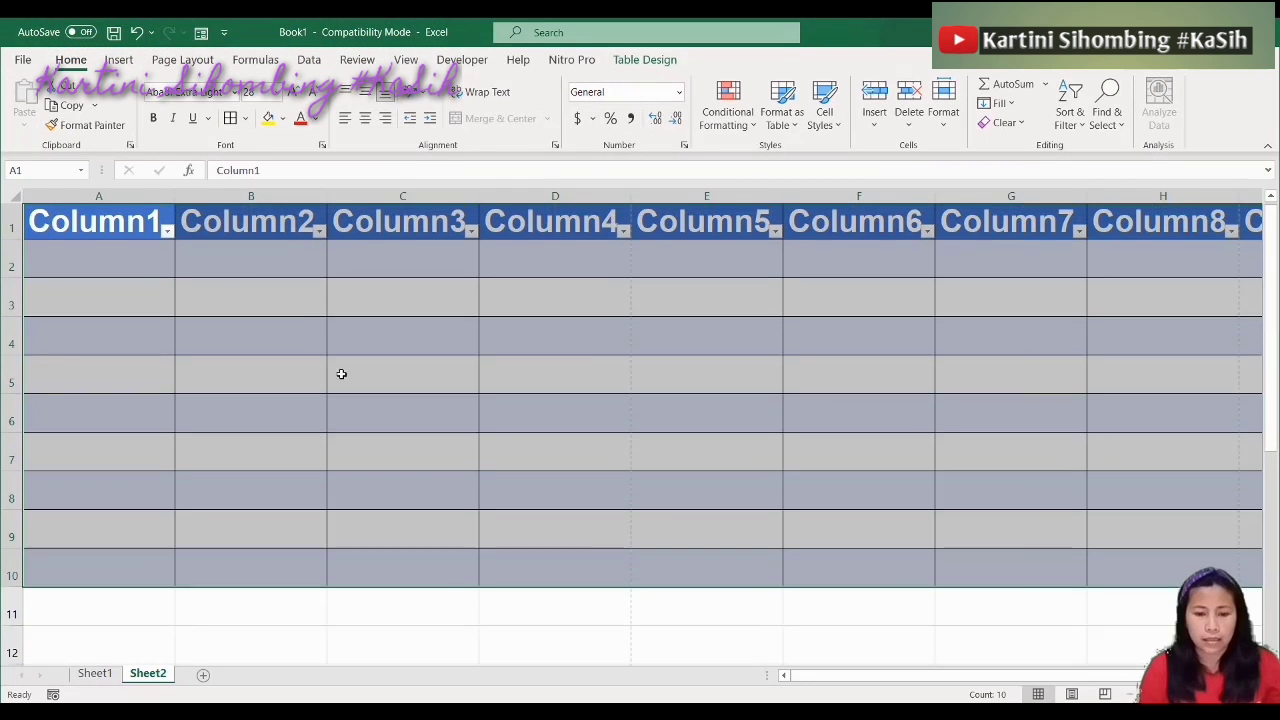
click(353, 467)
key(ctrl+p)
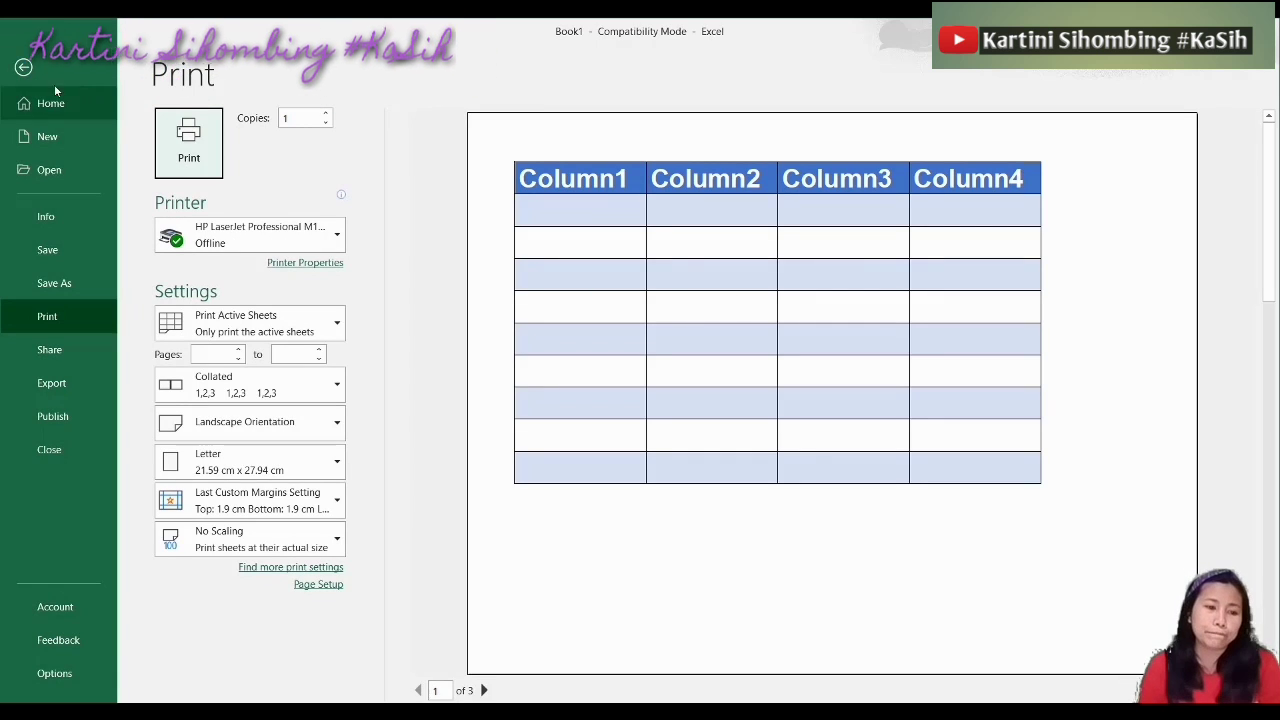
key(Escape)
click(547, 370)
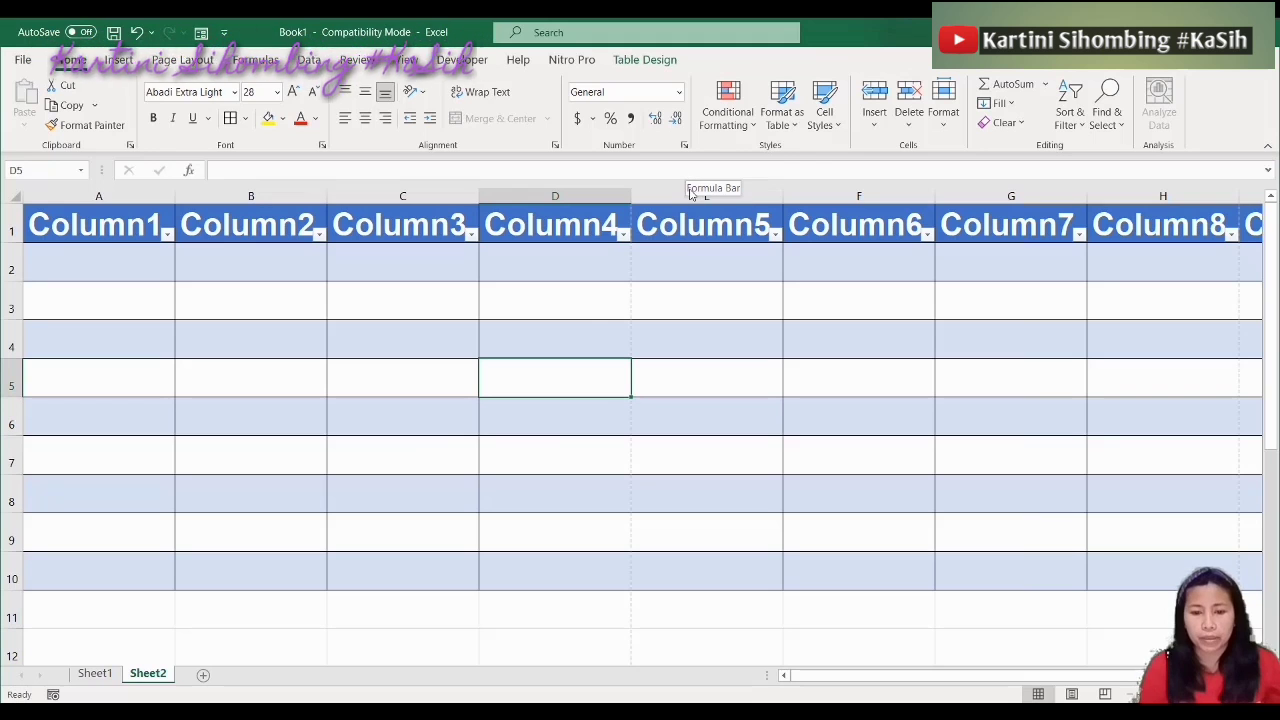
Delete table columns E through J (Column5–Column10), leaving Column1–Column4
click(703, 229)
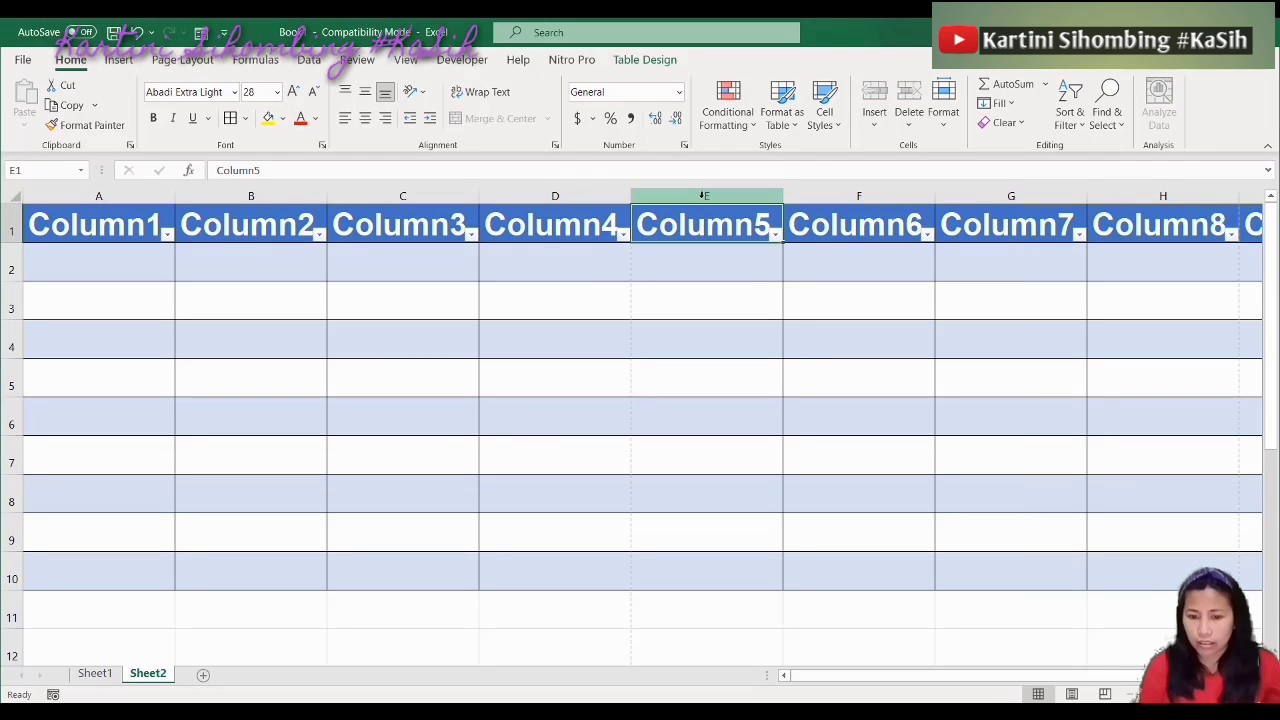
drag(704, 197, 905, 187)
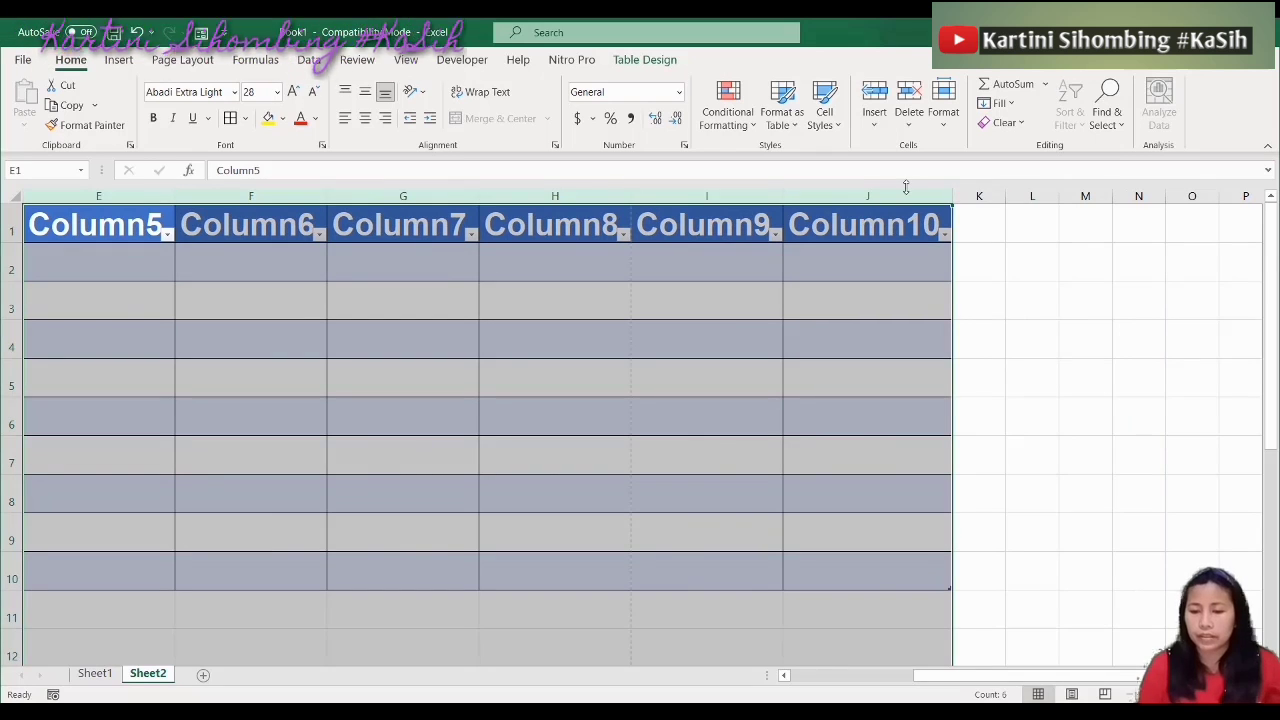
right_click(845, 198)
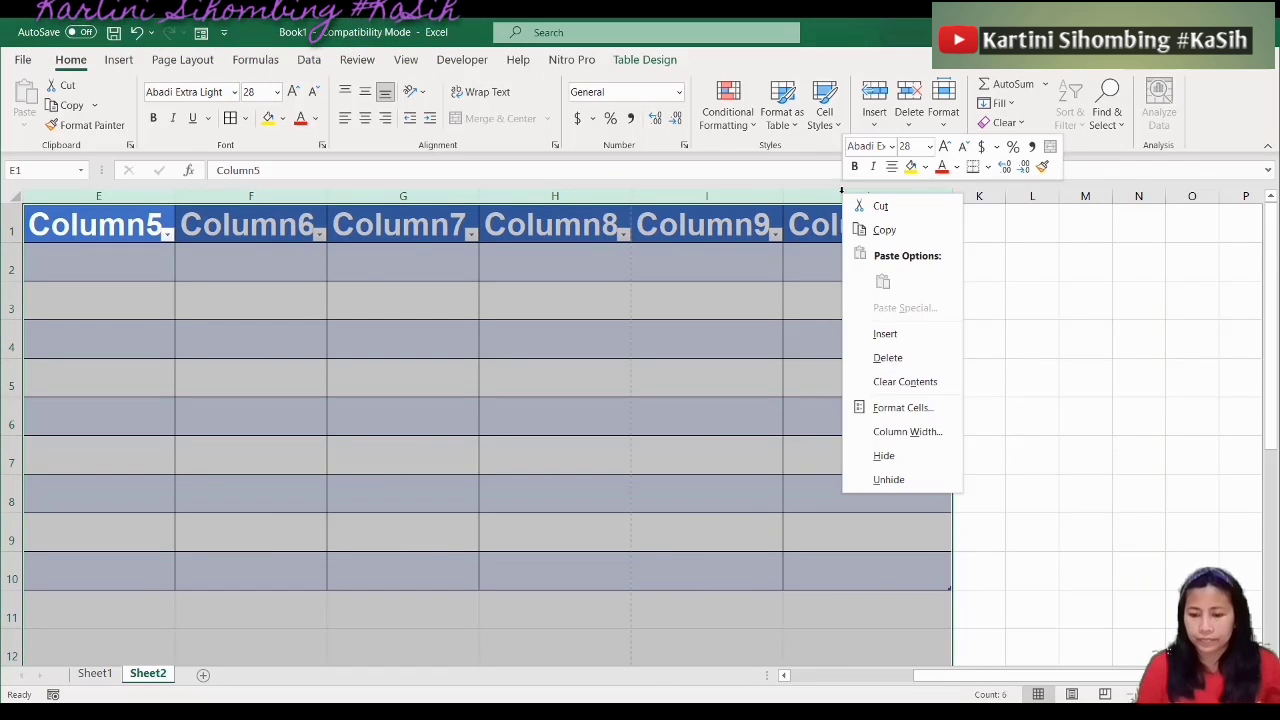
click(888, 358)
key(Left)
key(Left)
key(Left)
key(Left)
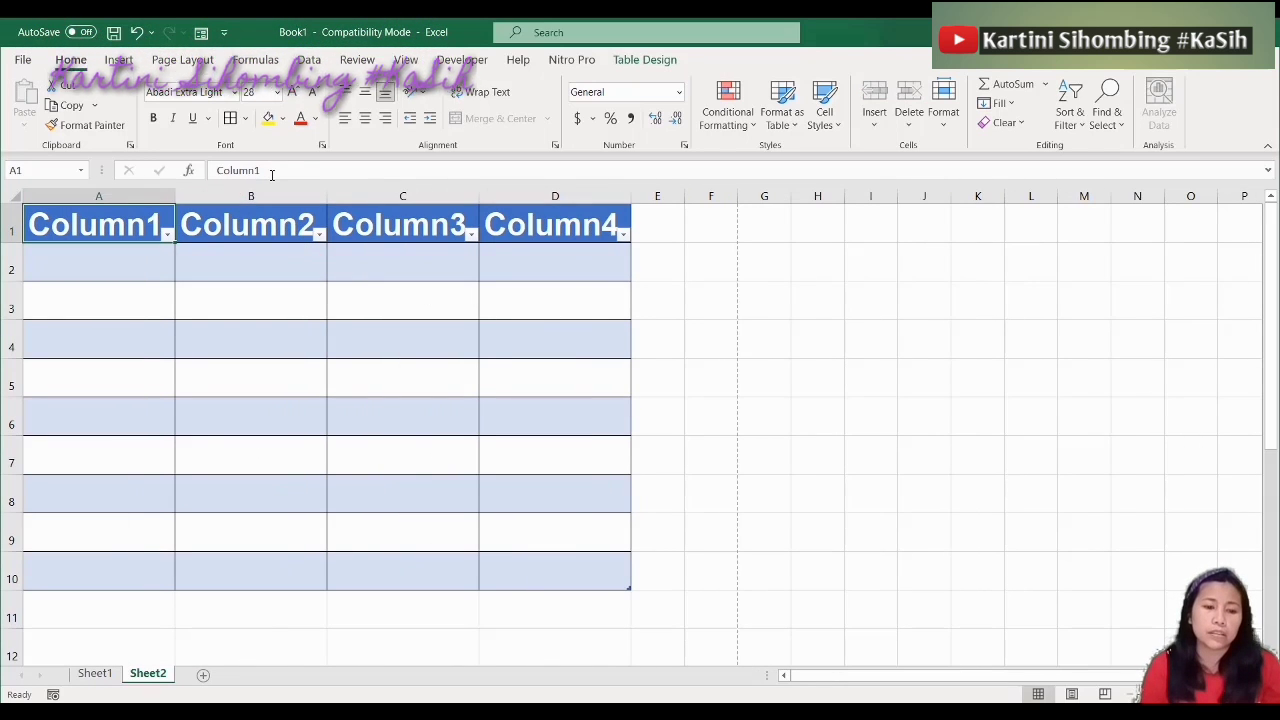
Rename the first two table headers to Nomor and NIP
click(271, 172)
key(BackSpace)
key(BackSpace)
key(BackSpace)
key(BackSpace)
key(BackSpace)
key(BackSpace)
key(BackSpace)
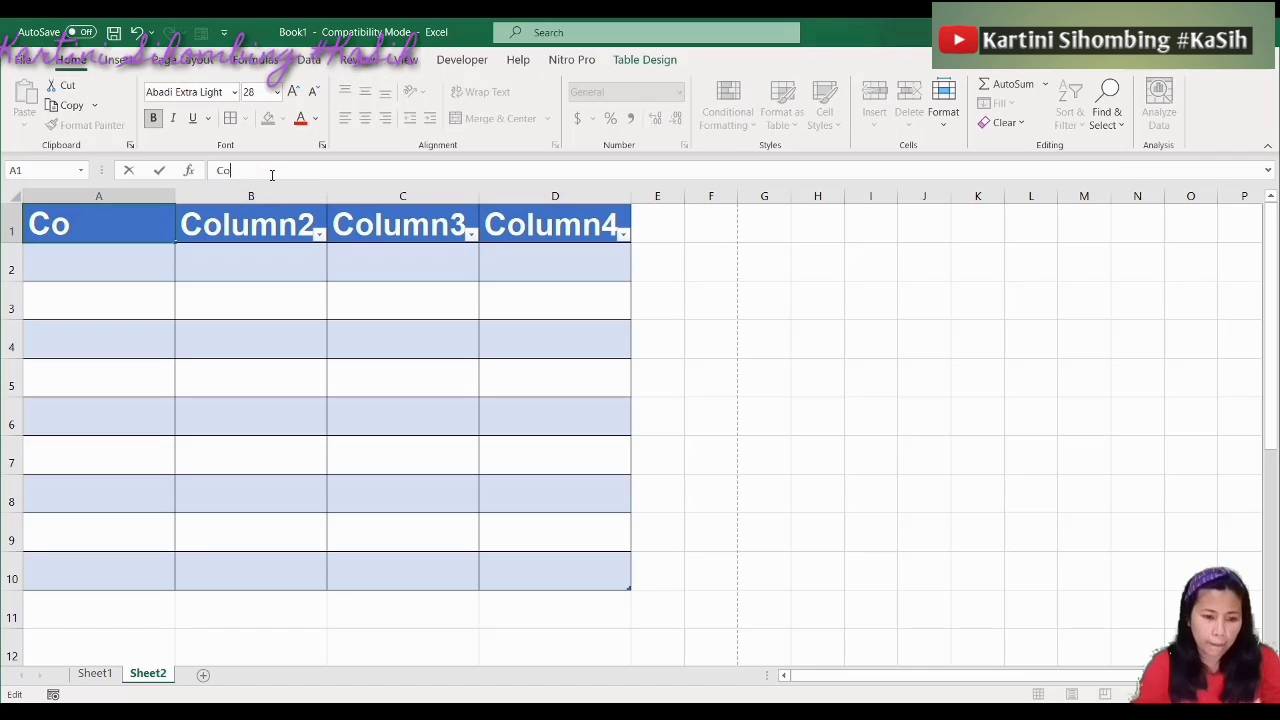
text(No)
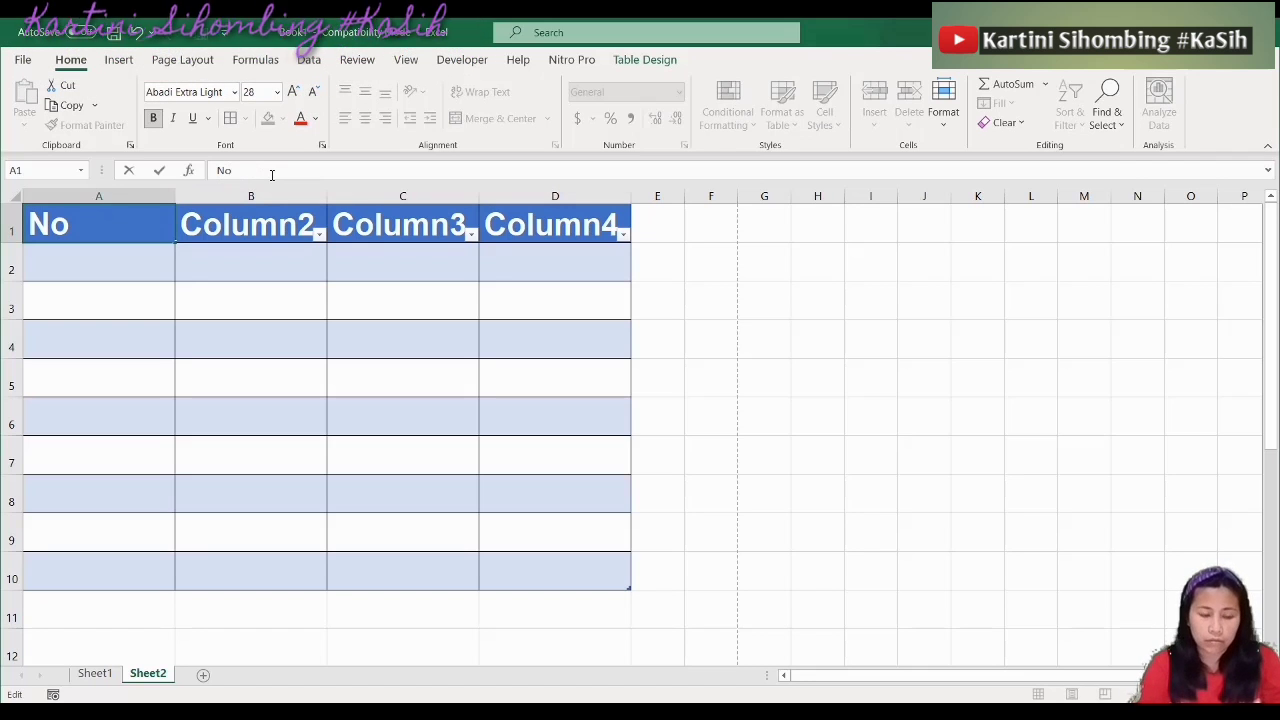
text(mor)
key(Tab)
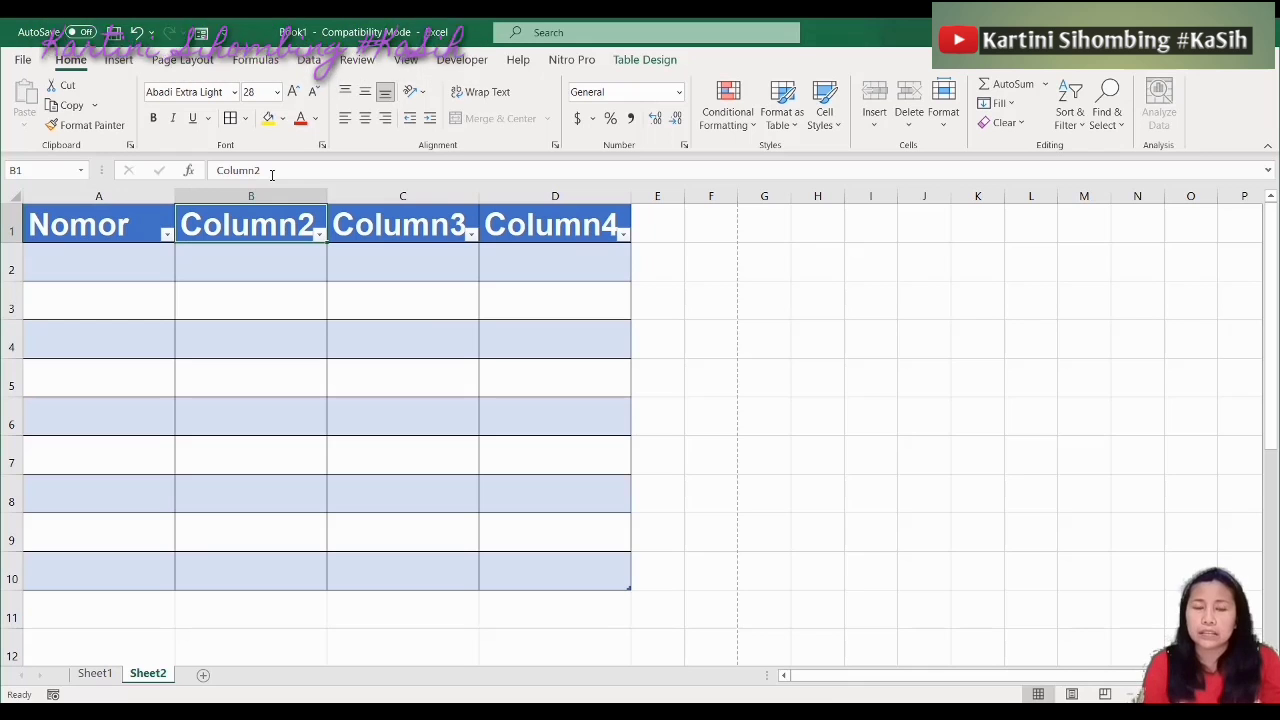
text(Data)
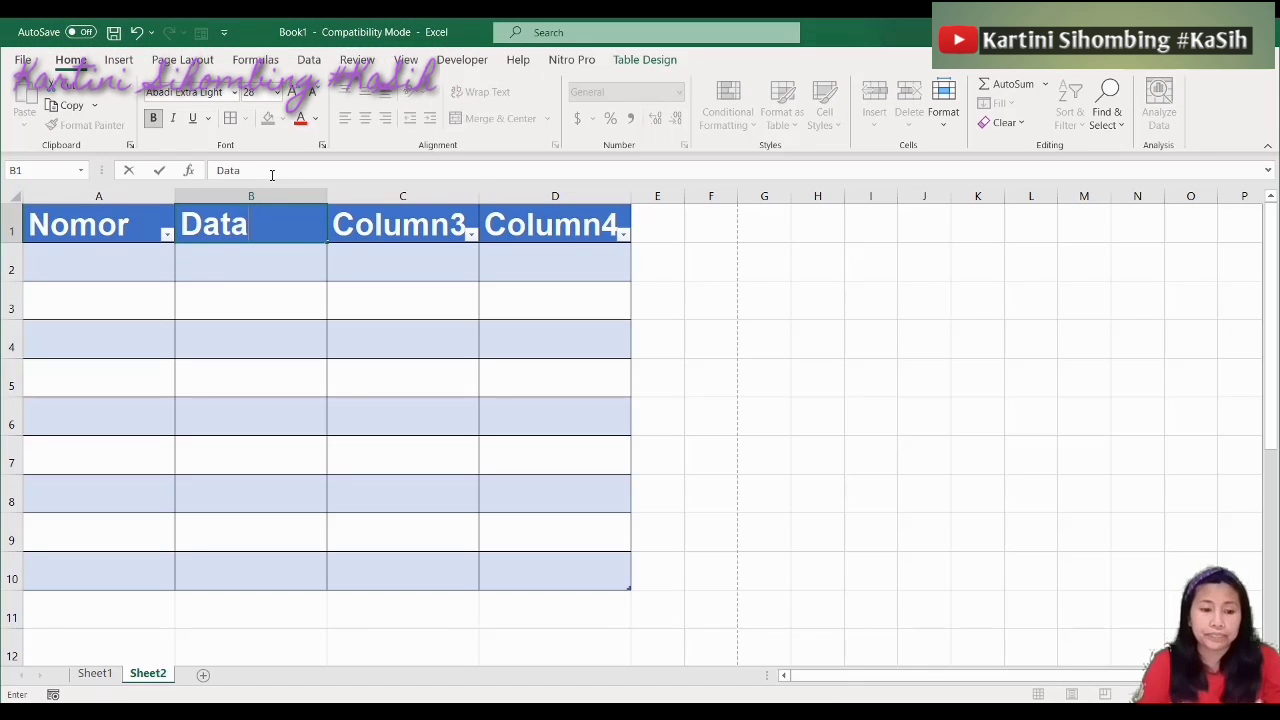
key(Tab)
key(Left)
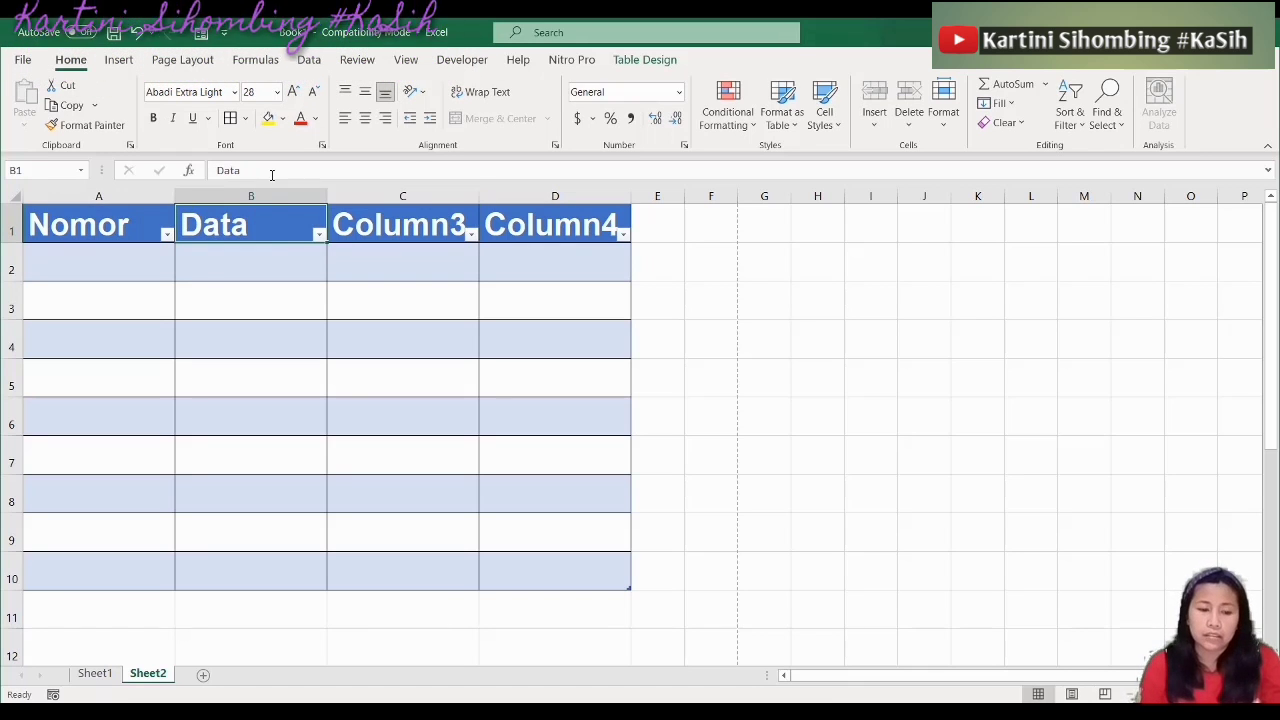
text(N)
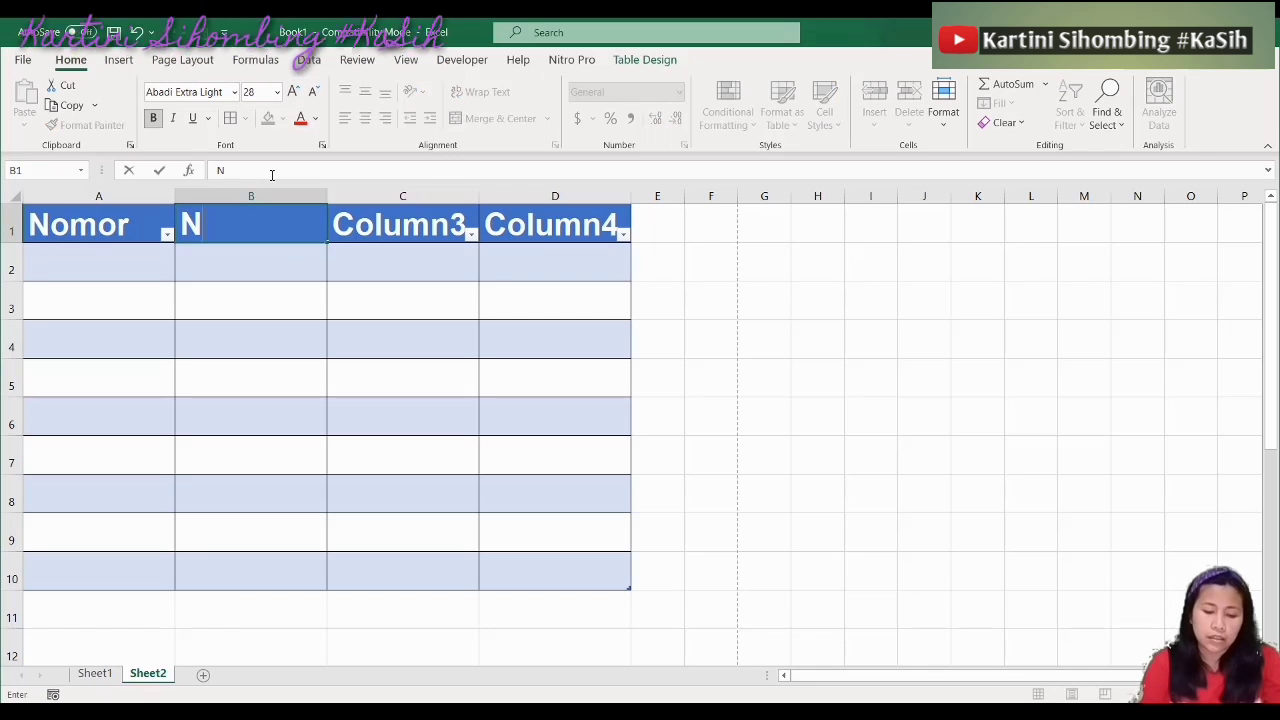
text(I)
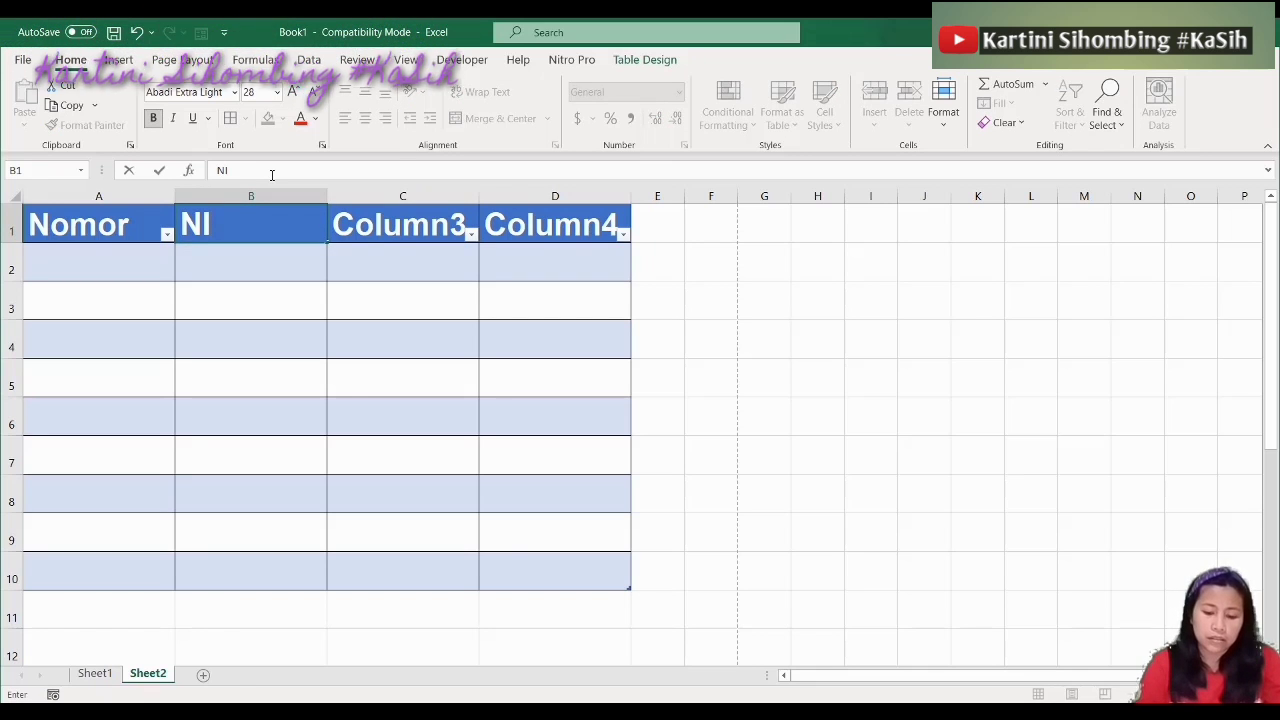
text(P)
key(Tab)
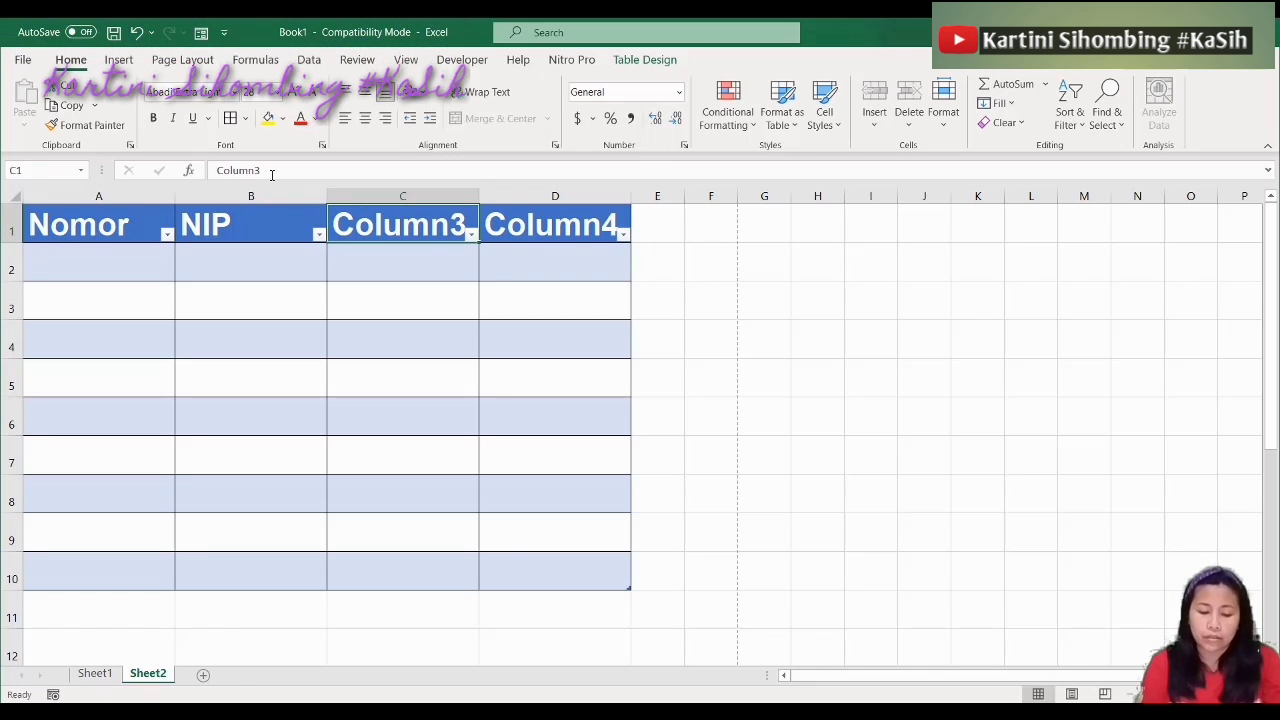
Enter the headers Golongan in C1 and Masa Kerja in D1
text(Golongan)
key(Tab)
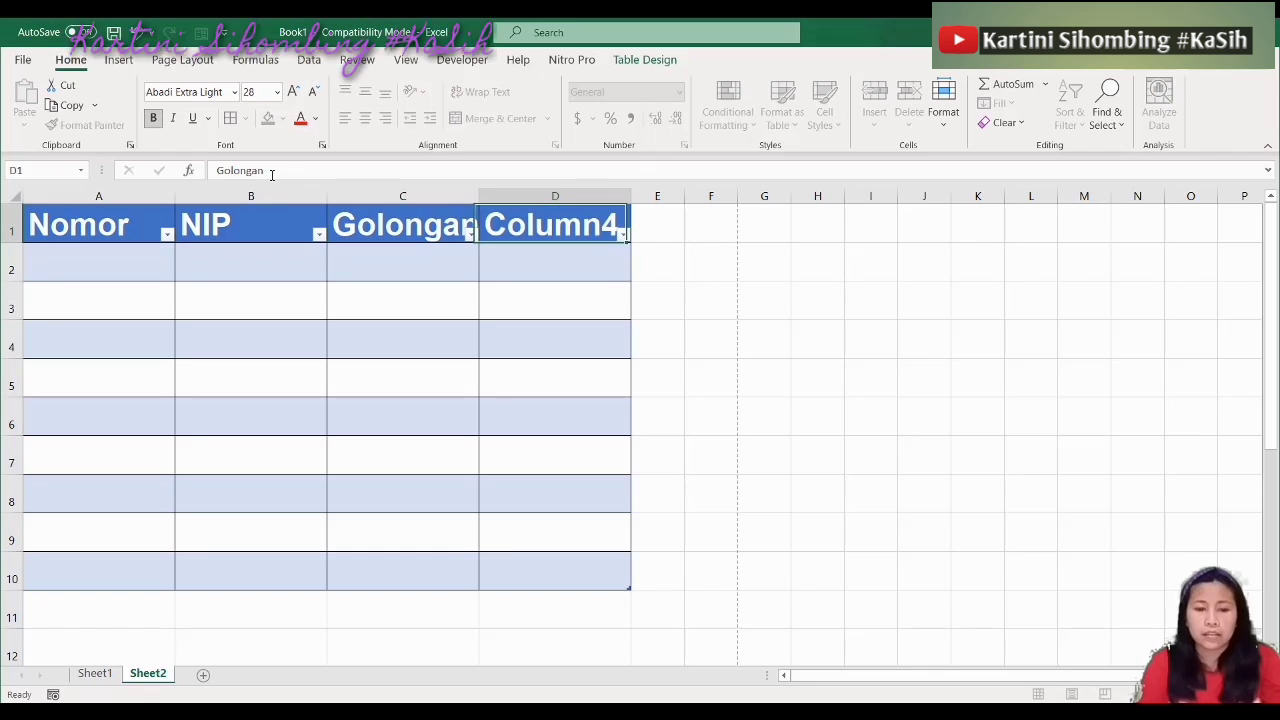
text(Masa)
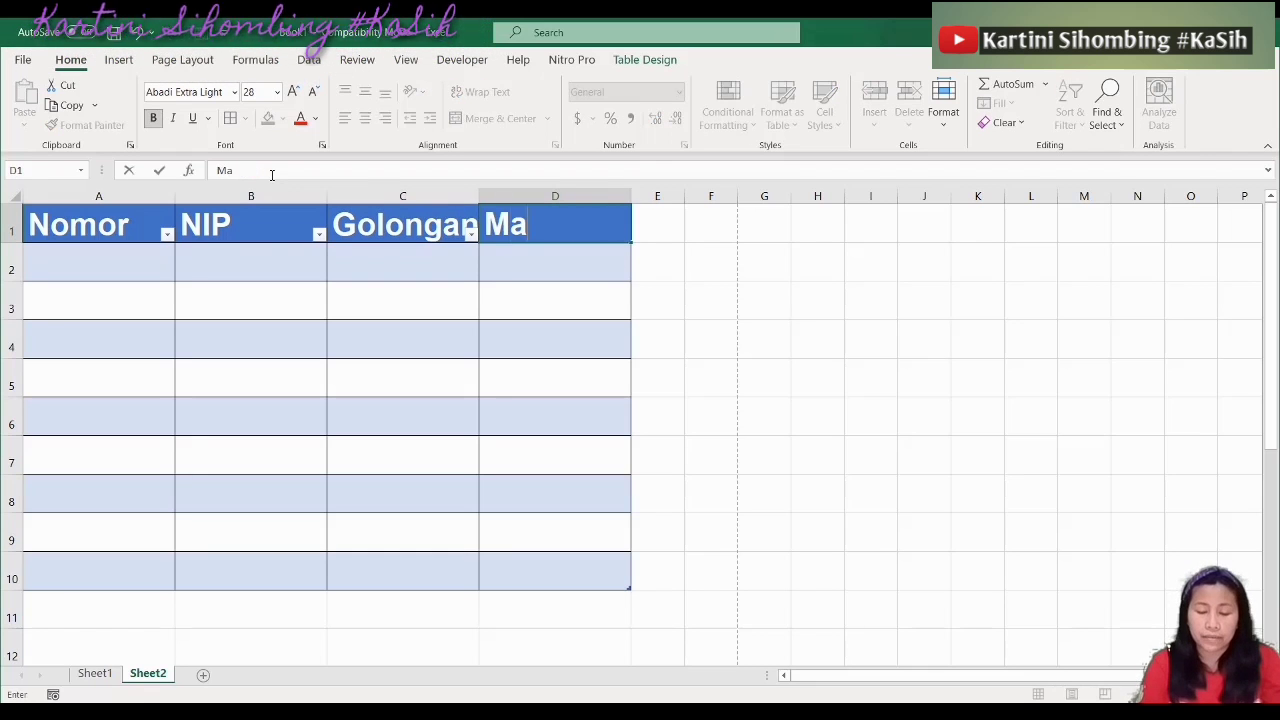
text(ja)
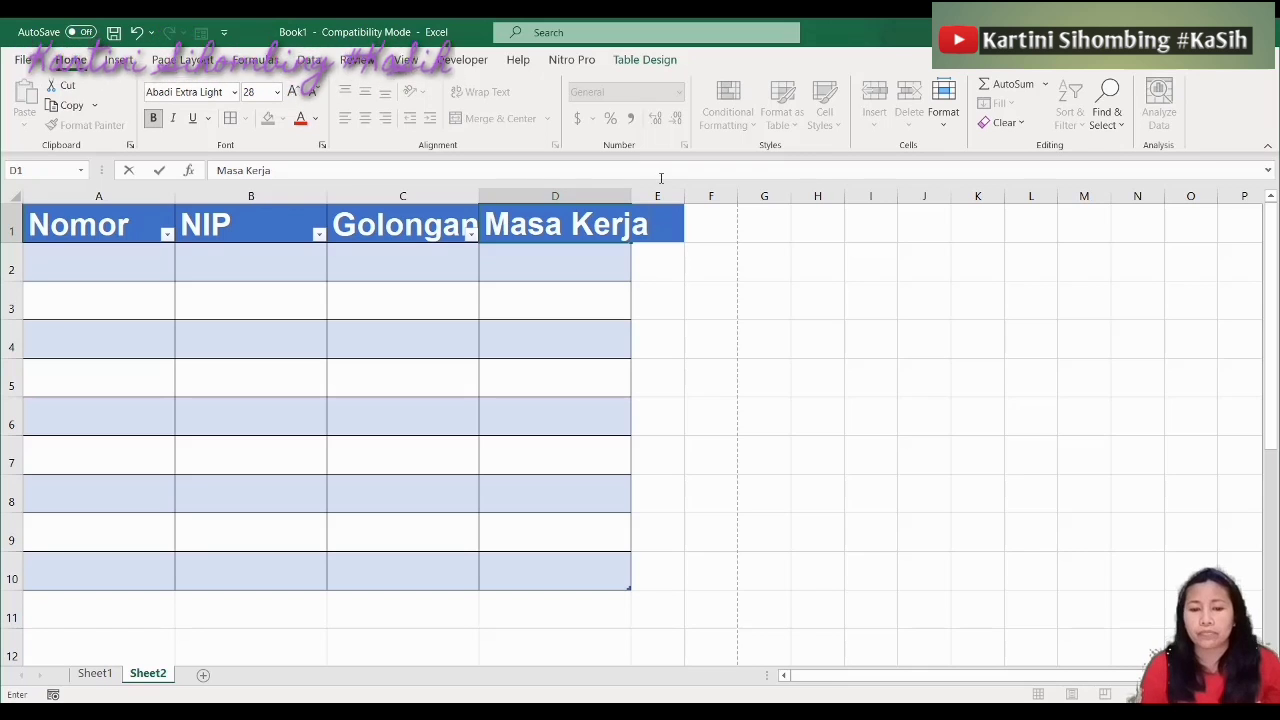
click(654, 291)
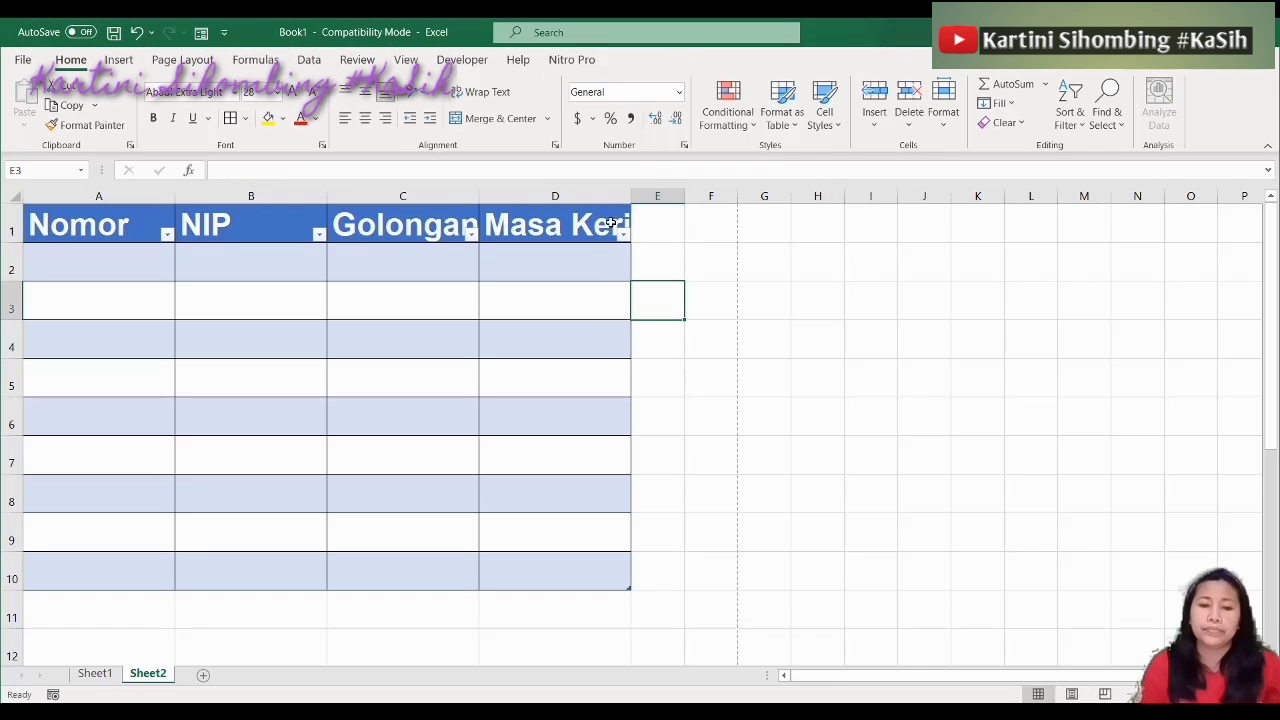
AutoFit column D's width to the Masa Kerja heading
click(589, 198)
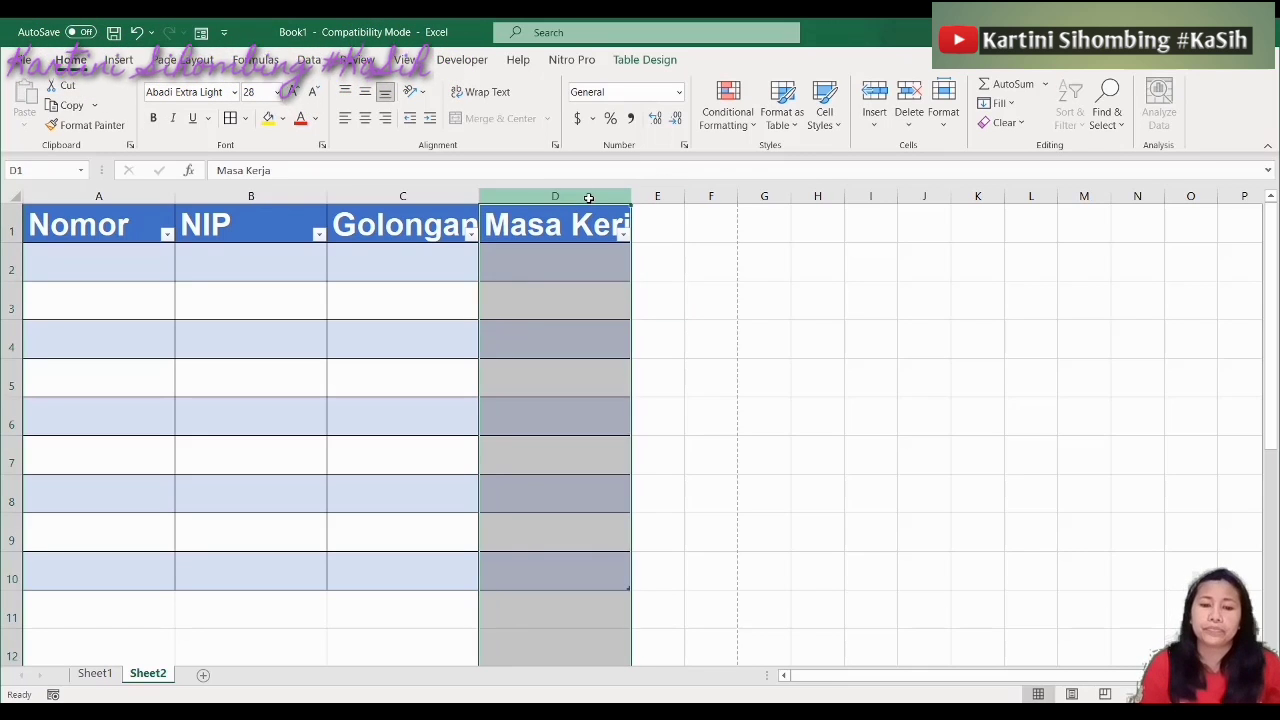
click(943, 105)
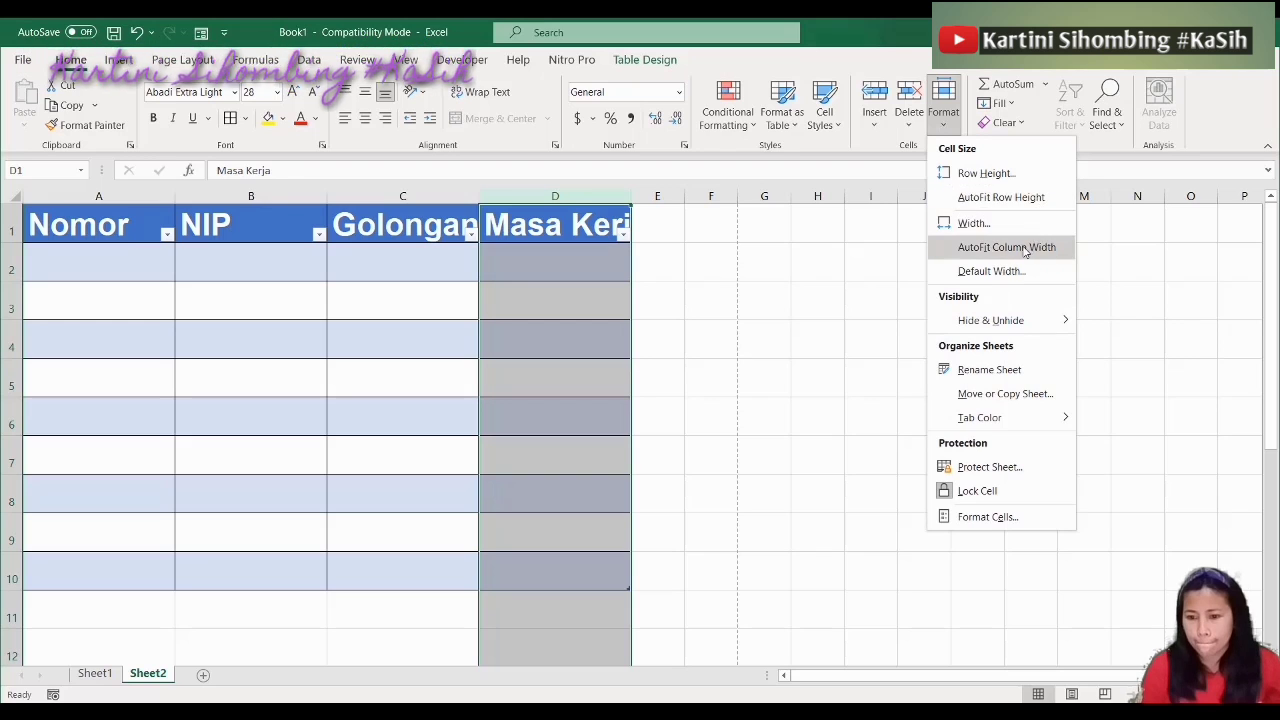
click(1035, 247)
click(718, 372)
click(326, 327)
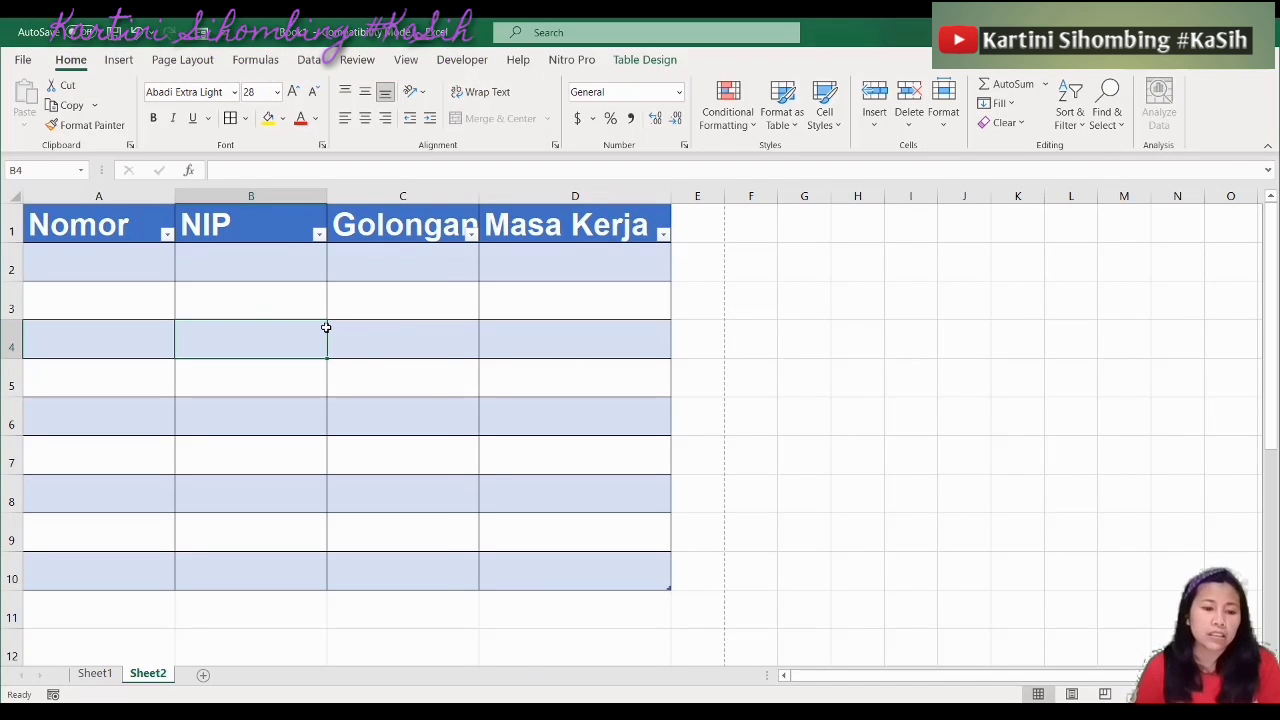
click(91, 262)
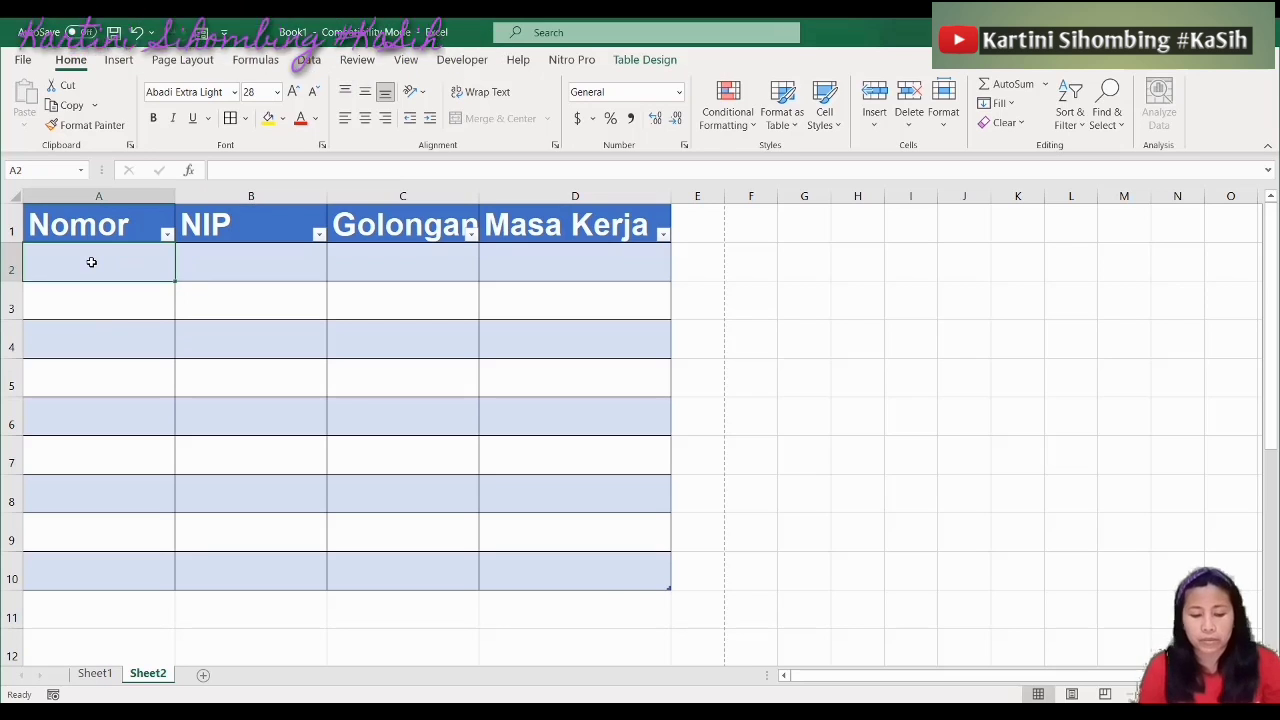
Number the Nomor column 1 to 9 using 1 in A2 and a copied =A2+1 formula
text(1)
key(Return)
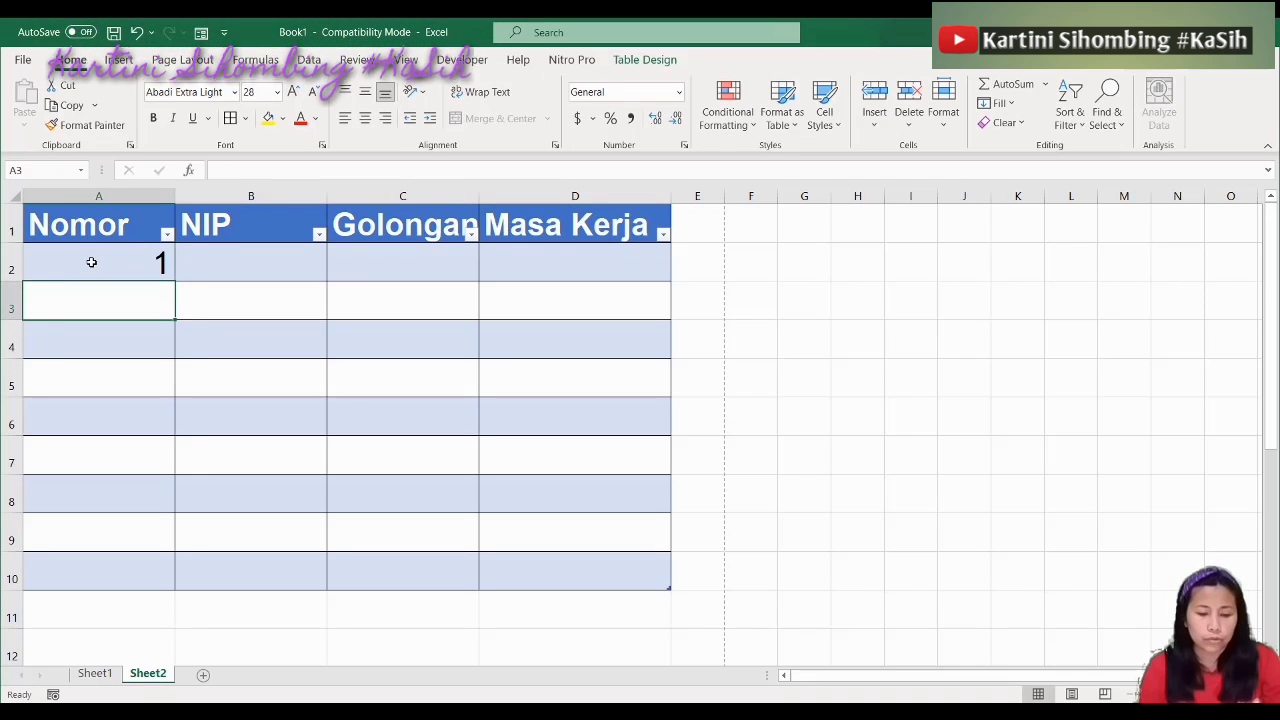
text(=)
click(153, 268)
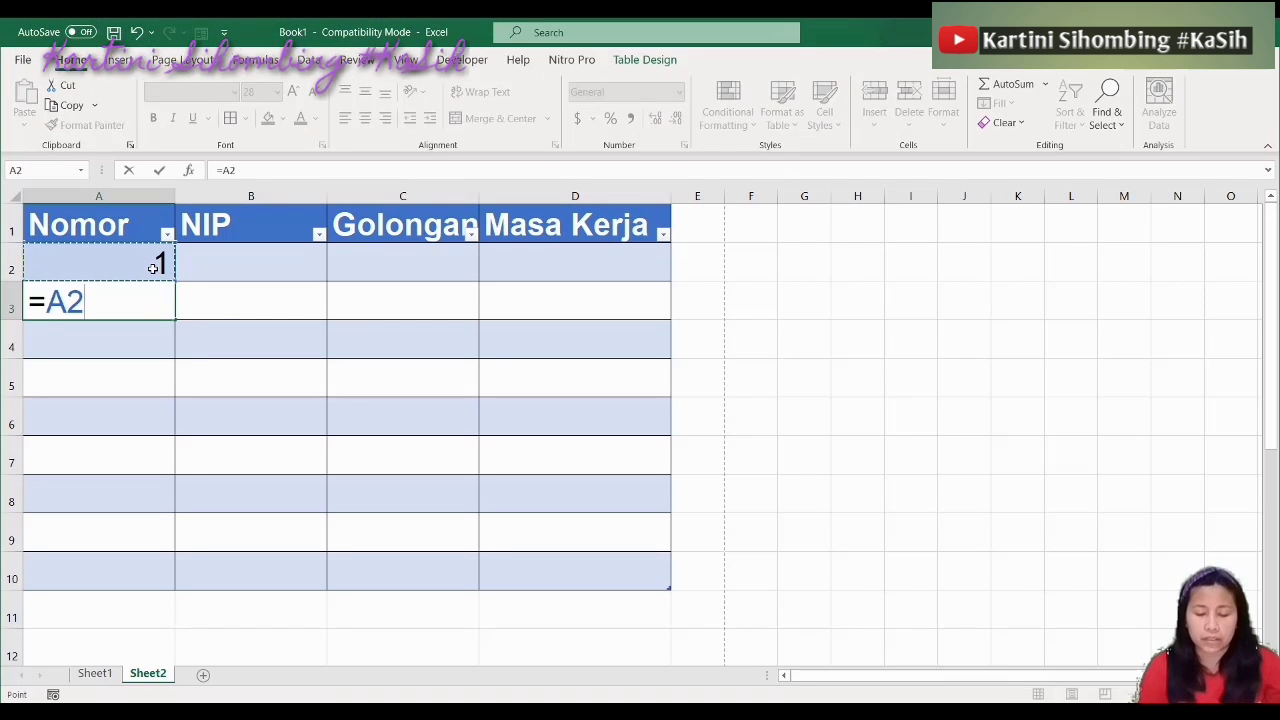
text(+1)
key(Return)
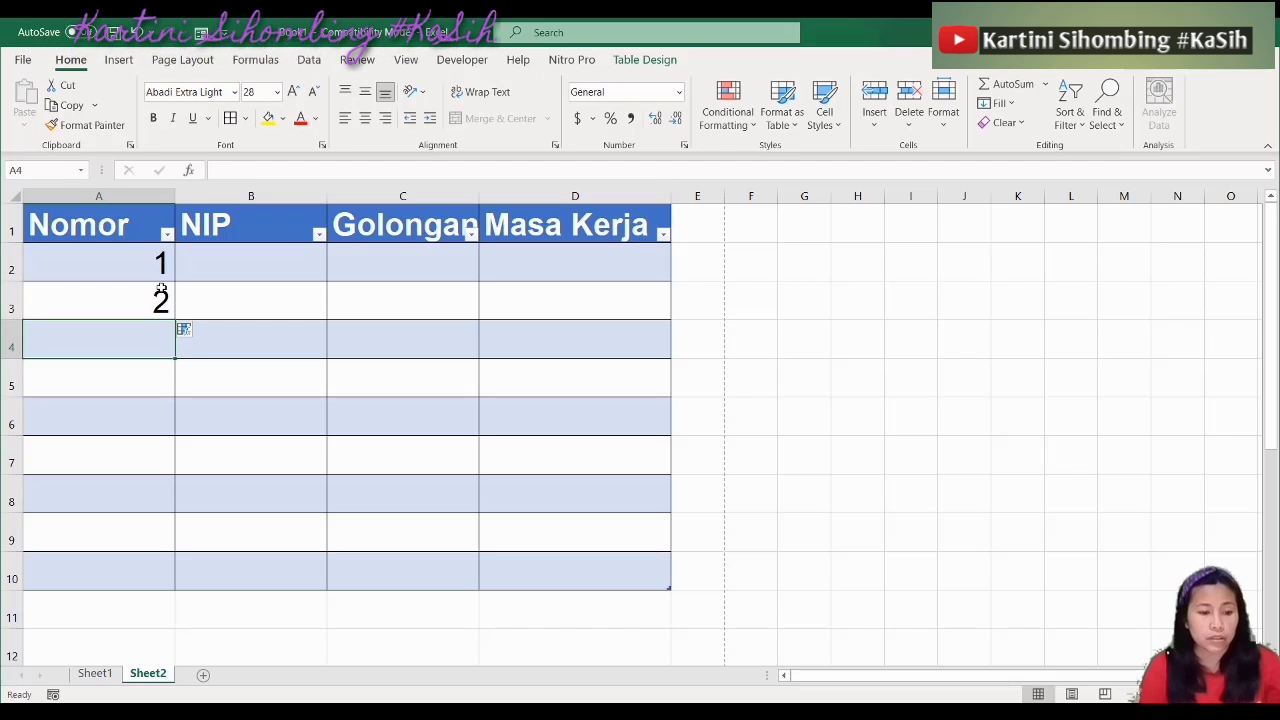
click(160, 290)
key(ctrl+c)
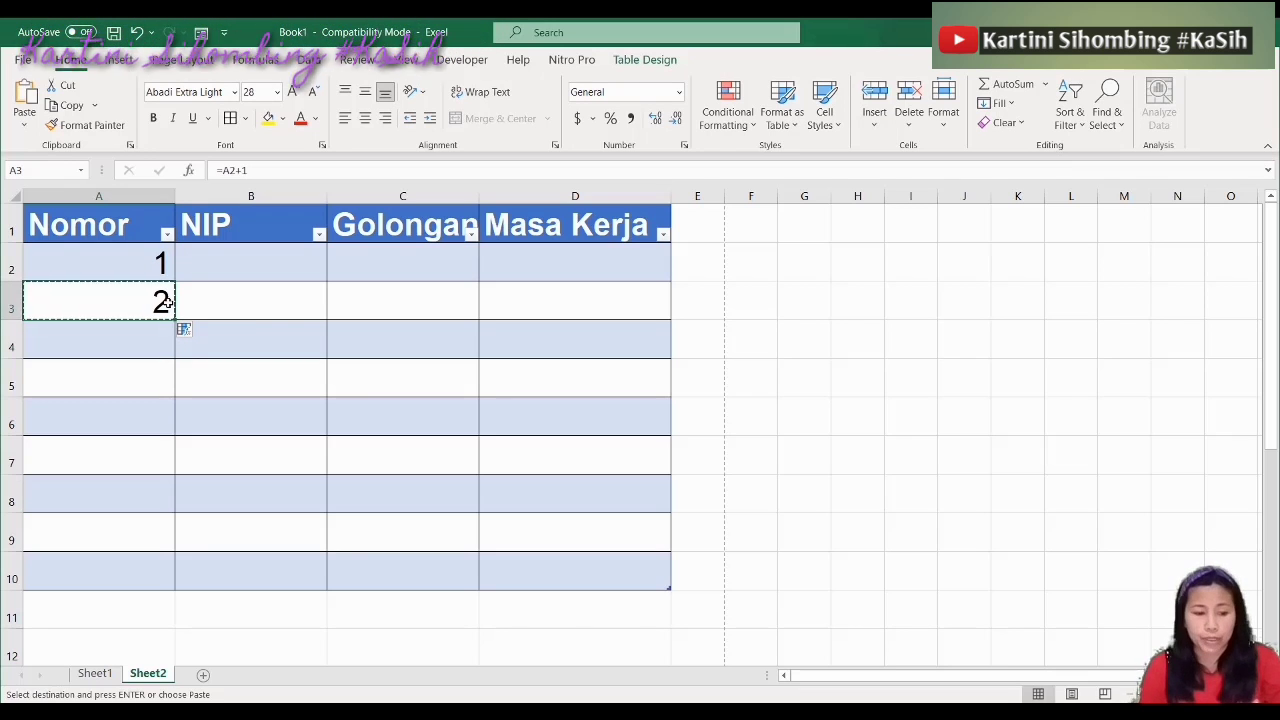
key(shift+Down)
key(shift+Down)
key(shift+Down)
key(shift+Down)
key(shift+Down)
key(shift+Down)
key(shift+Down)
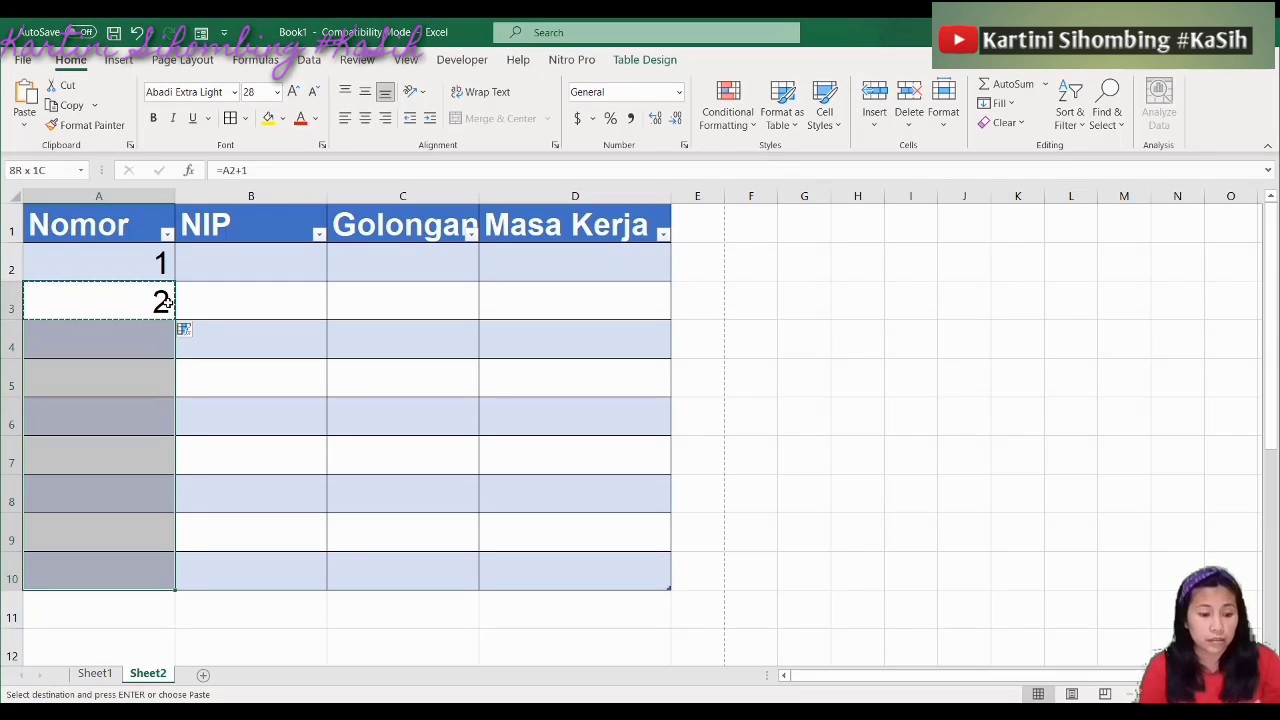
key(ctrl+v)
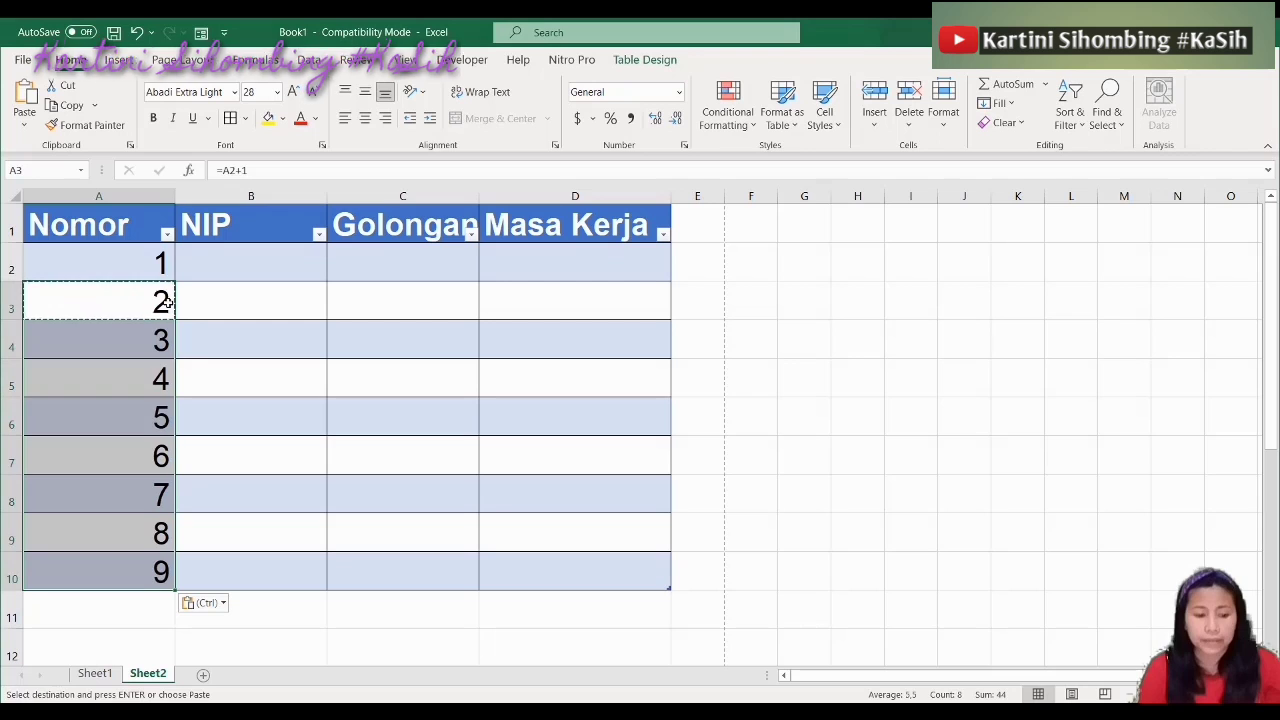
click(249, 391)
Centre the numbers in A2:A10, dismissing the Flash Fill warning
click(112, 194)
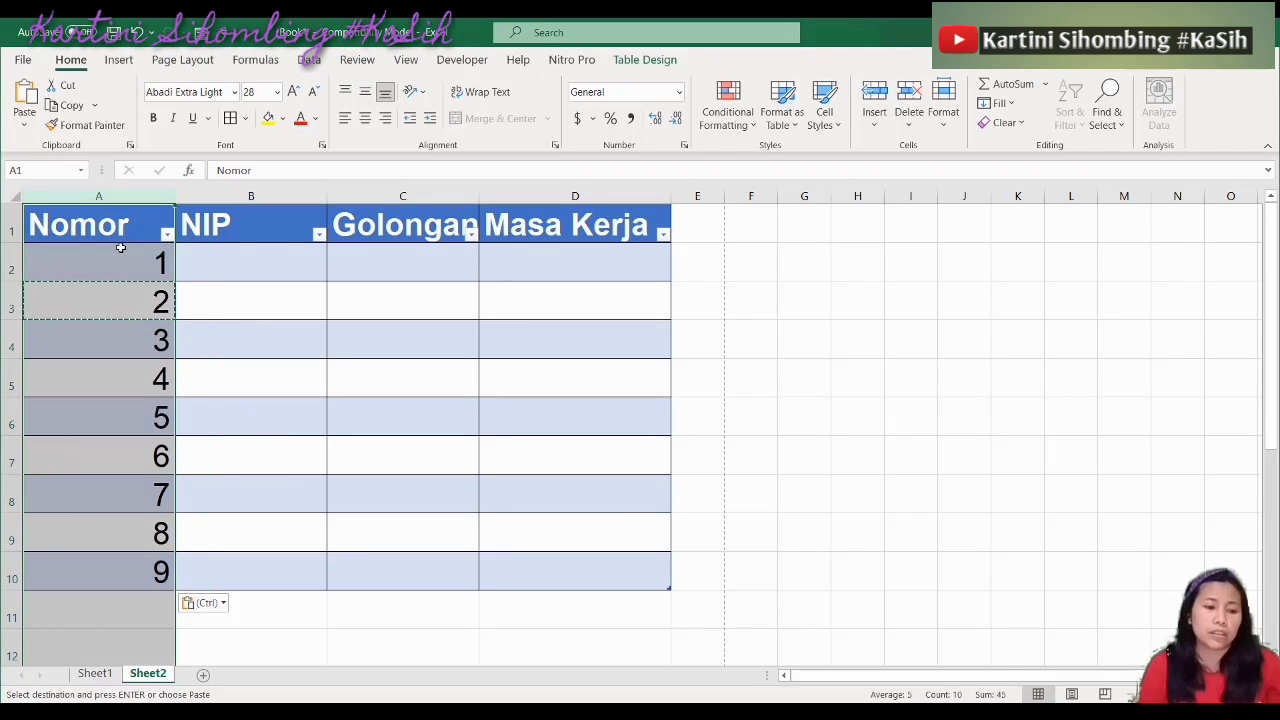
drag(121, 250, 89, 575)
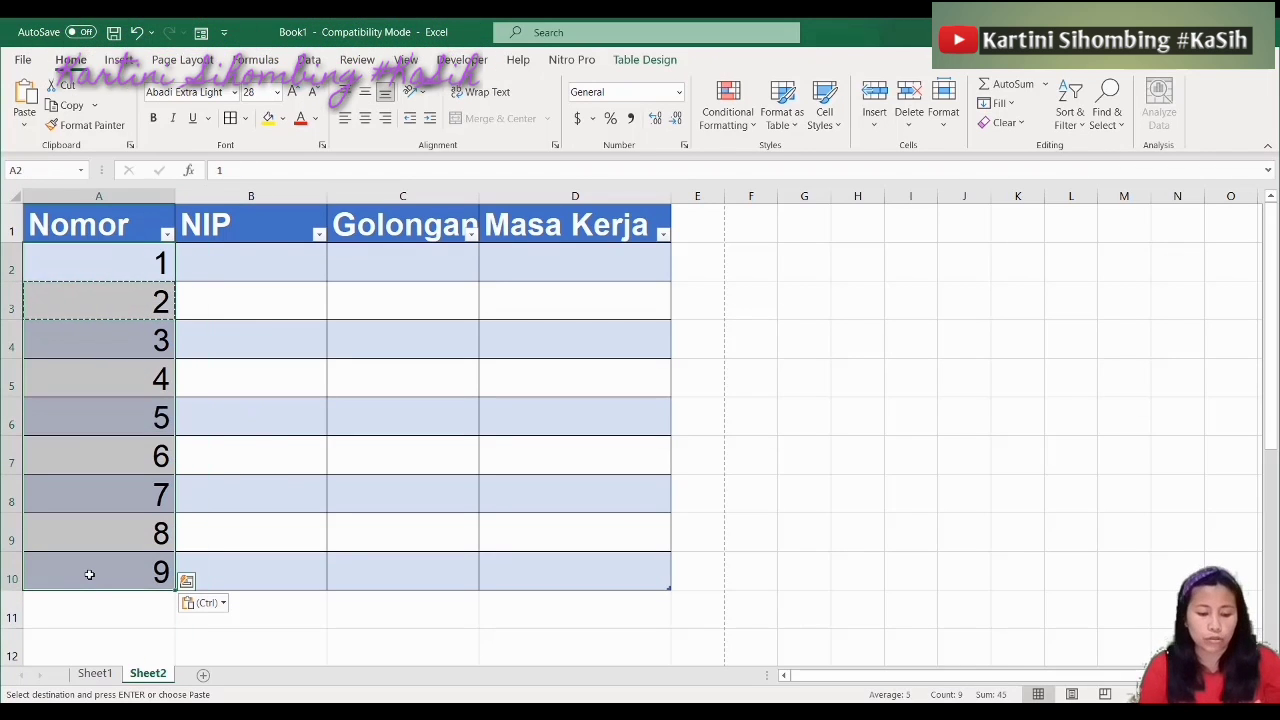
key(ctrl+e)
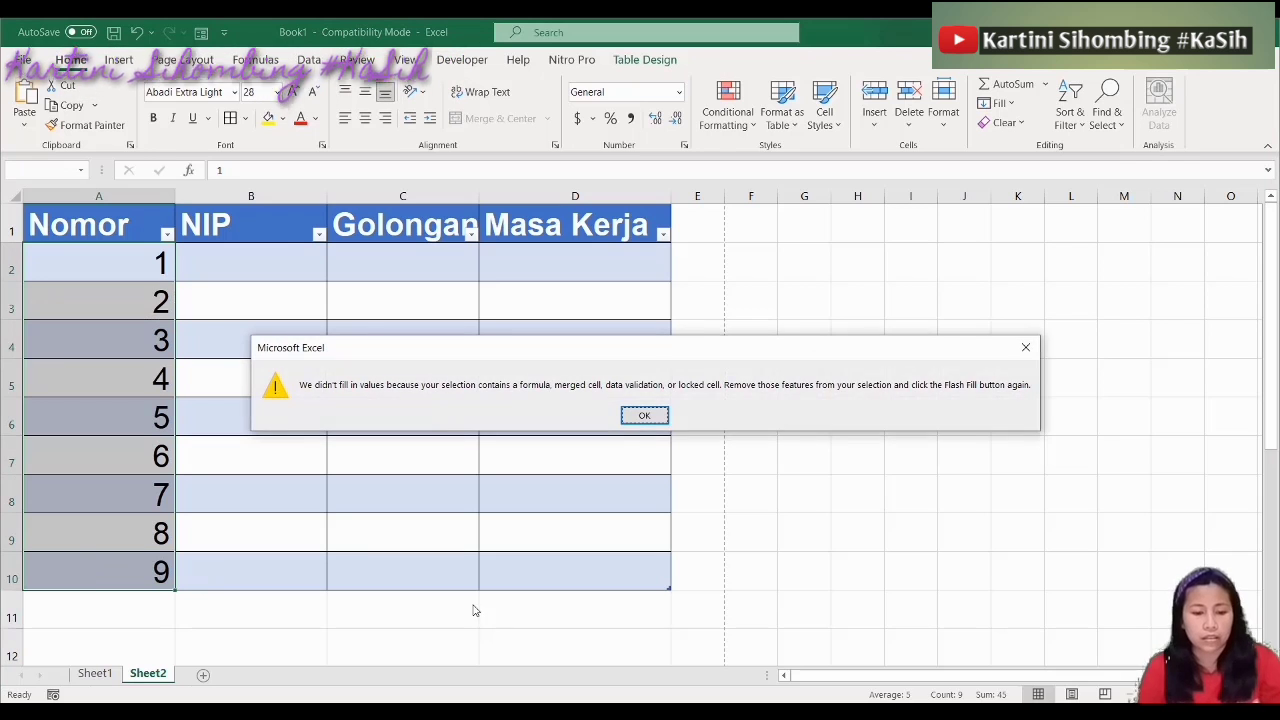
click(634, 420)
click(366, 118)
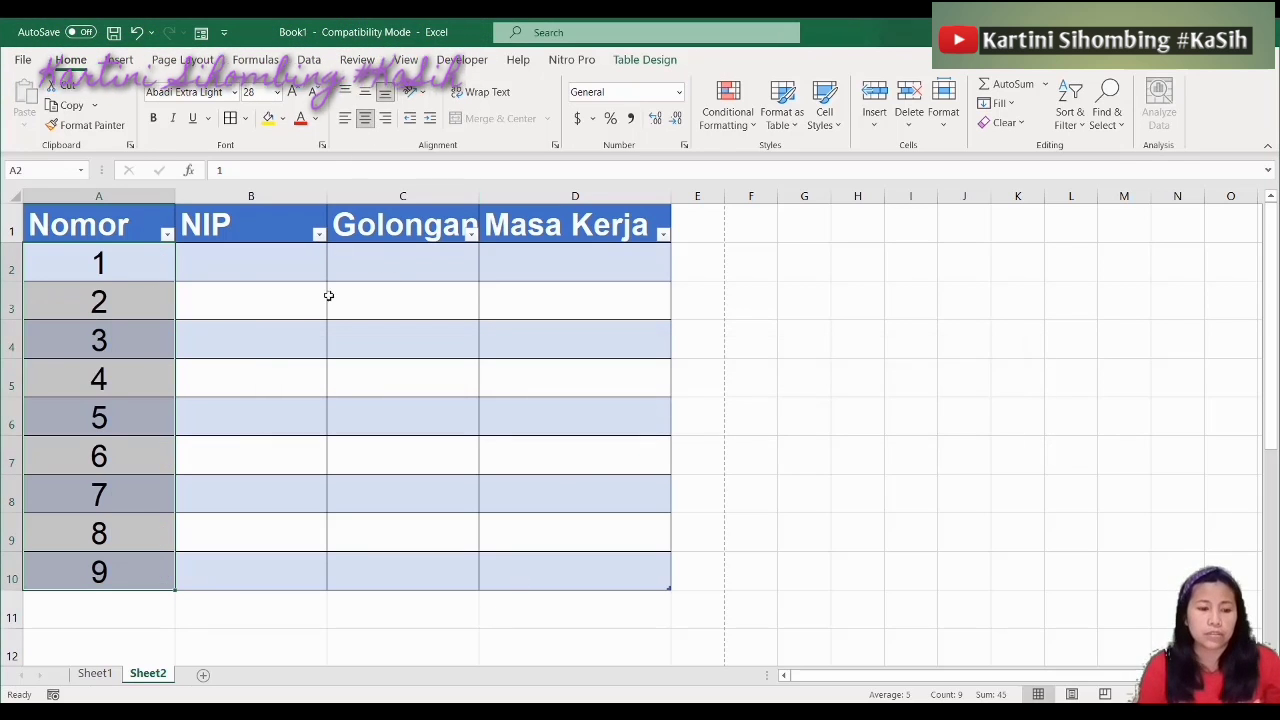
click(255, 372)
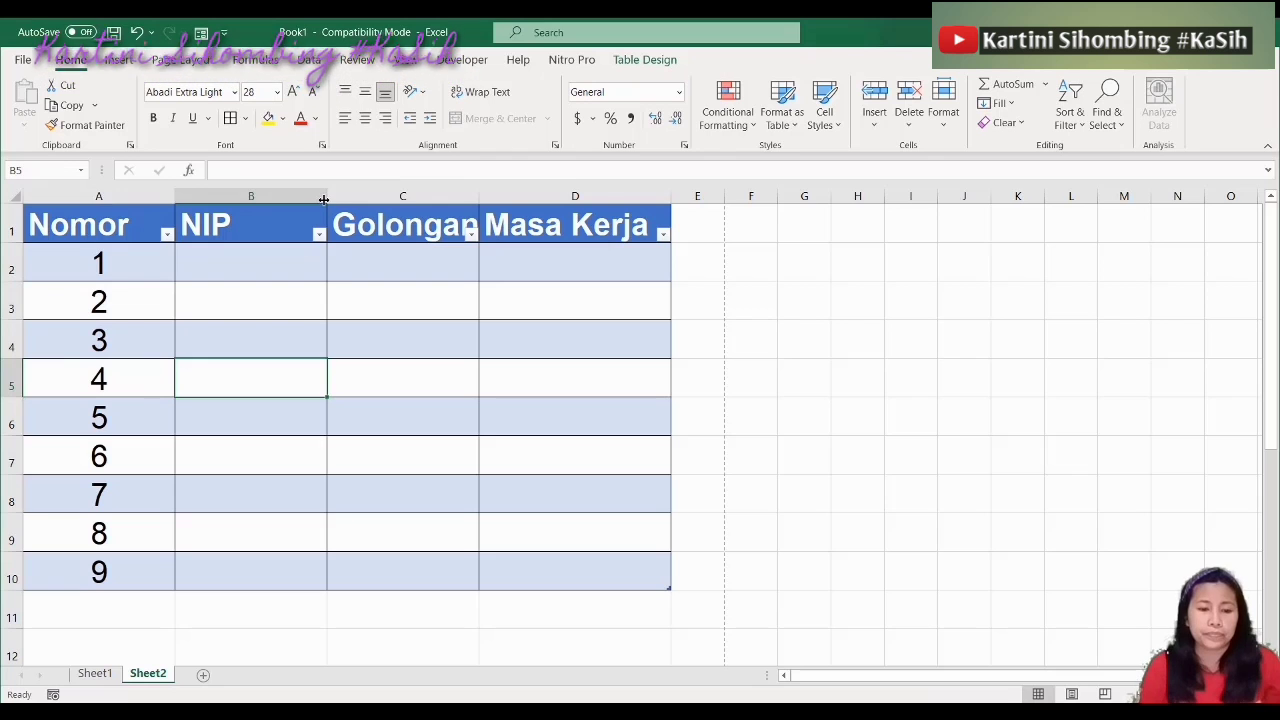
Widen column B and enter the first 17-digit NIP in cell B2
drag(323, 200, 429, 200)
key(Up)
key(Up)
key(Up)
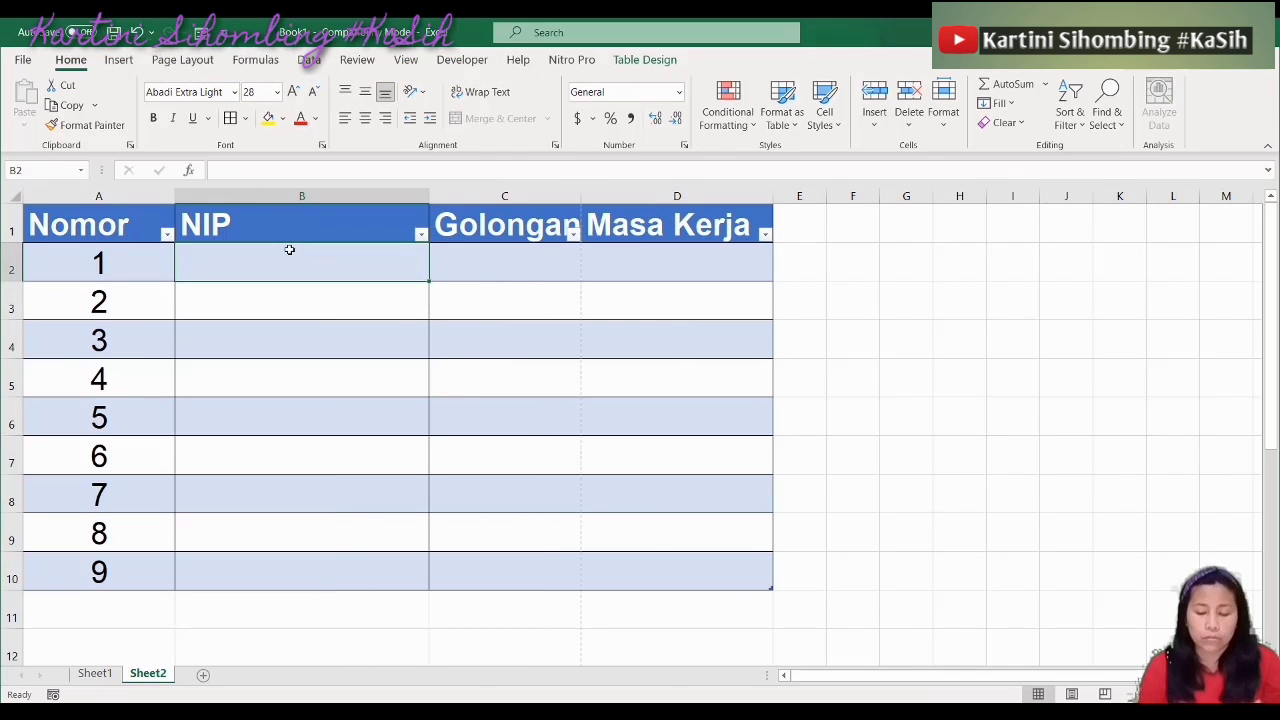
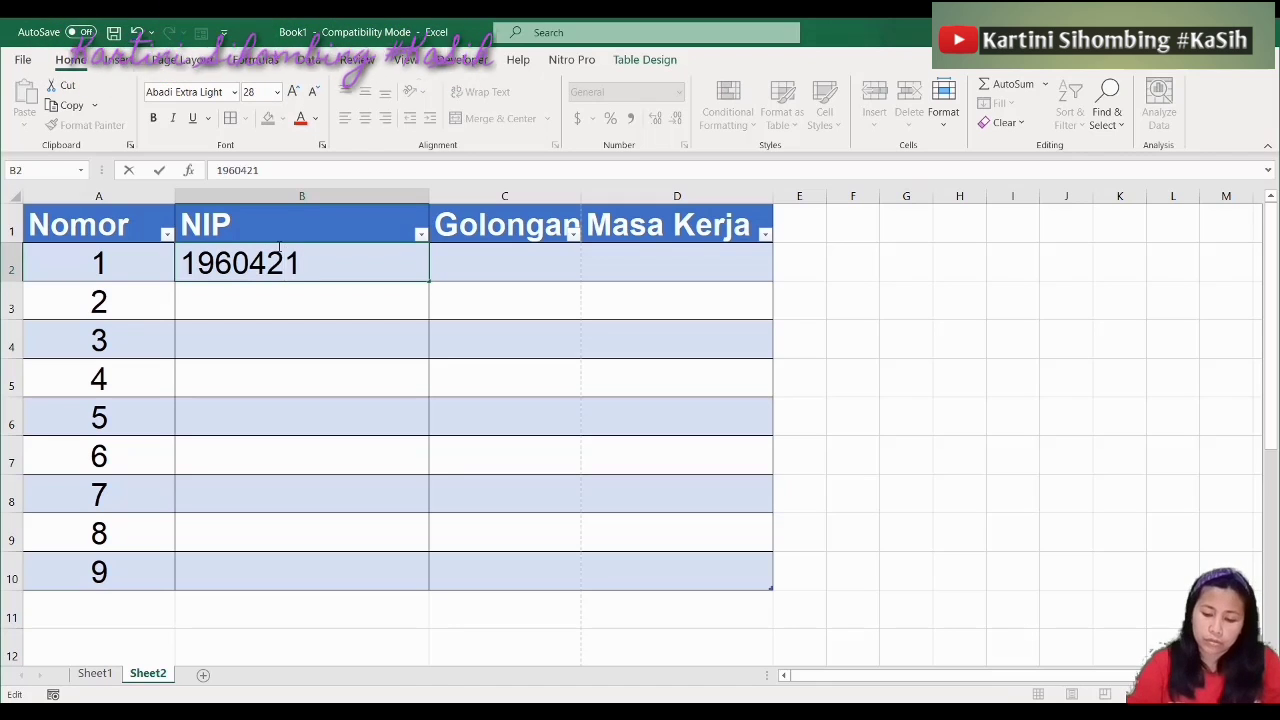
key(Right)
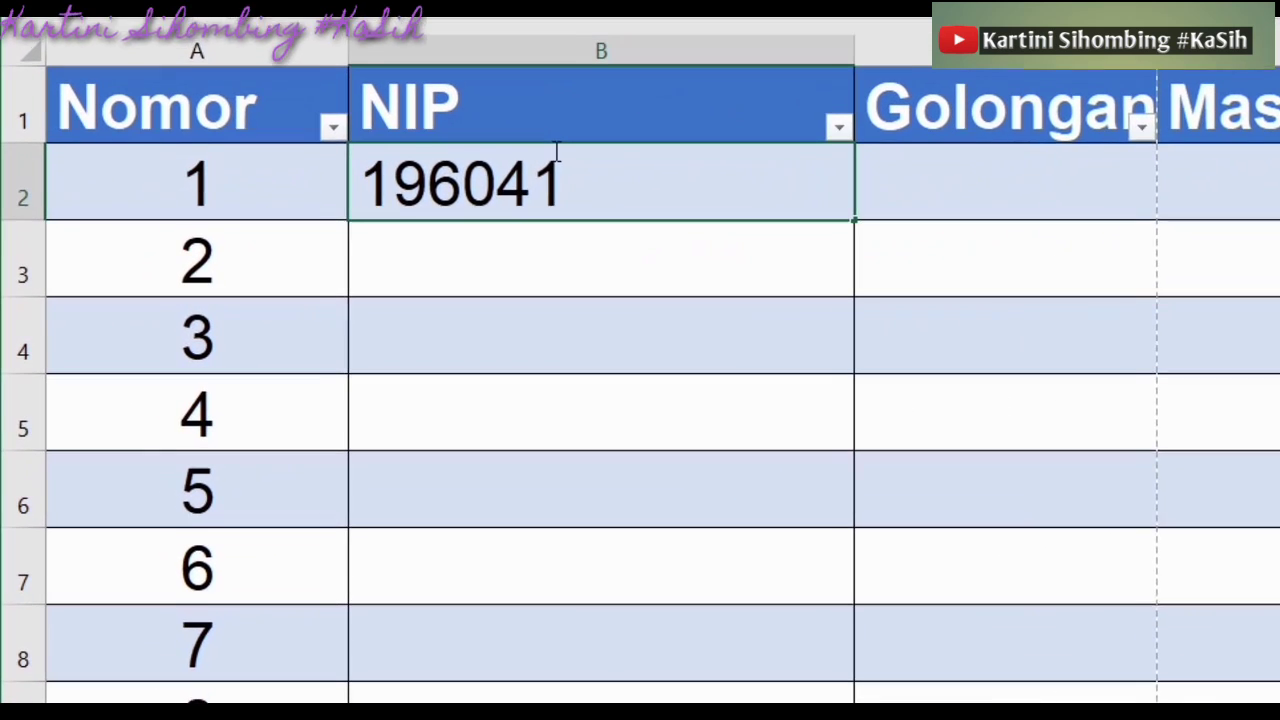
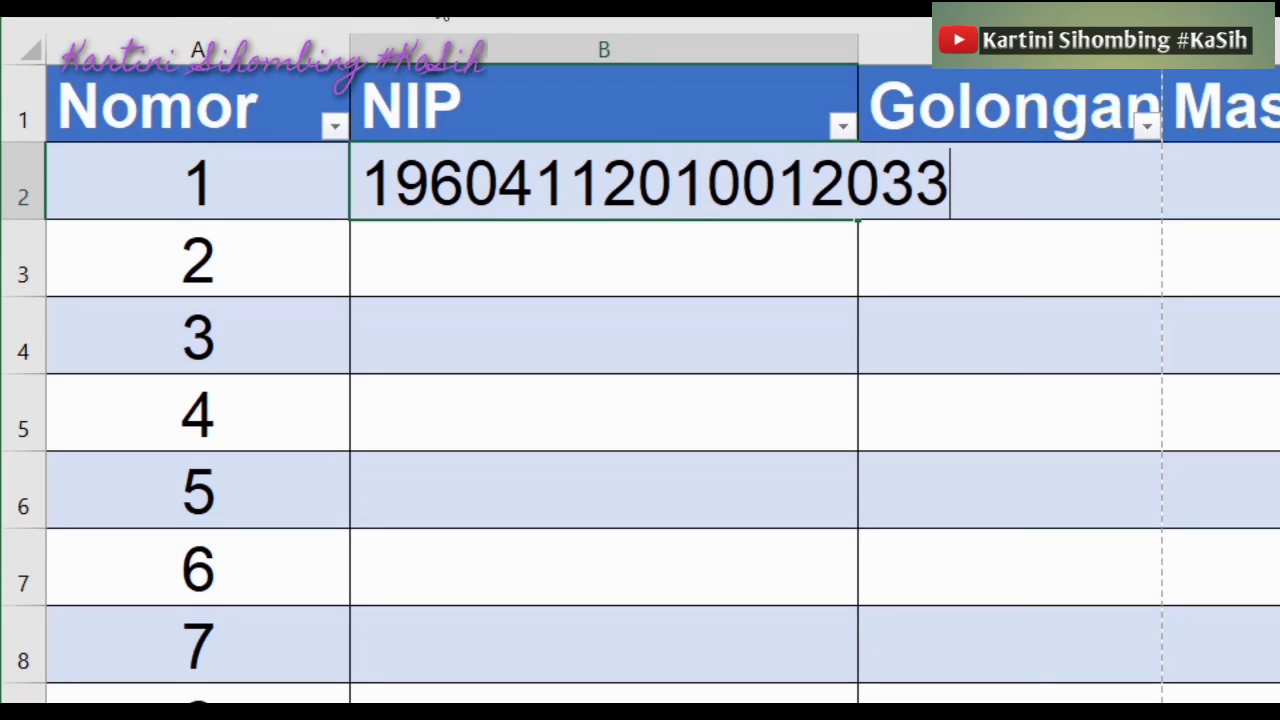
key(Return)
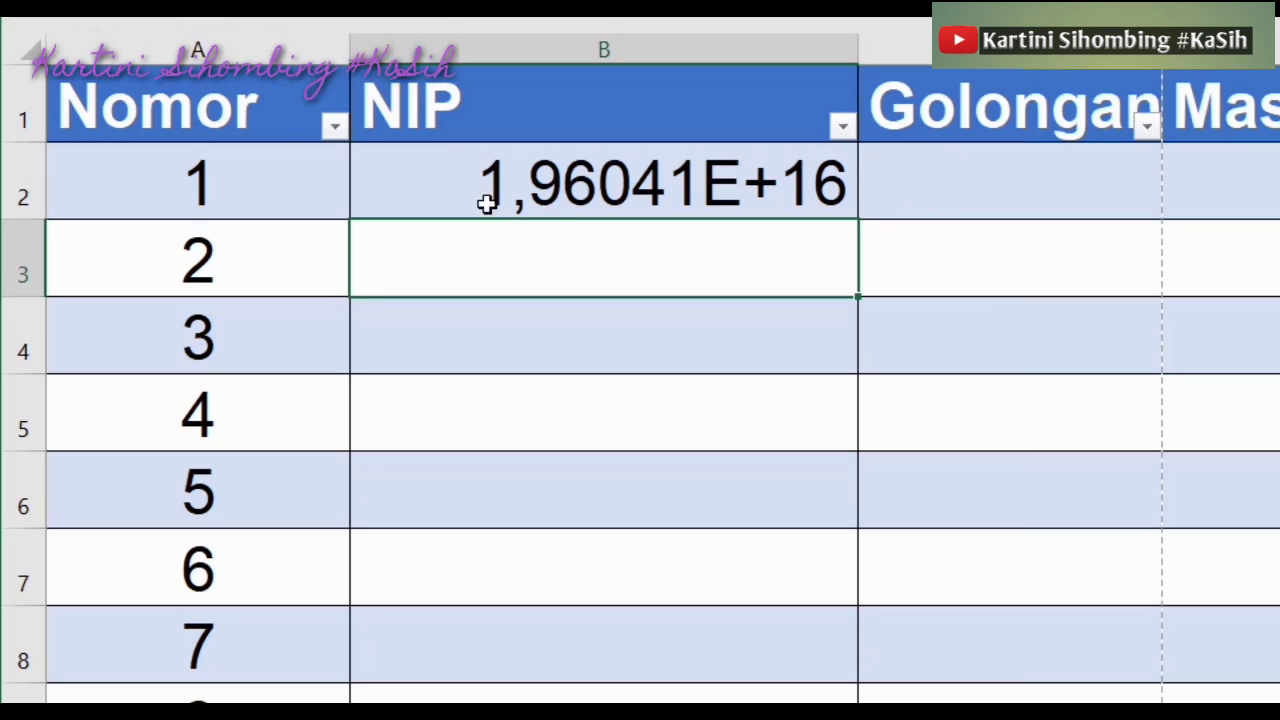
AutoFit column B to the NIP, which now shows in scientific notation
click(552, 185)
click(749, 49)
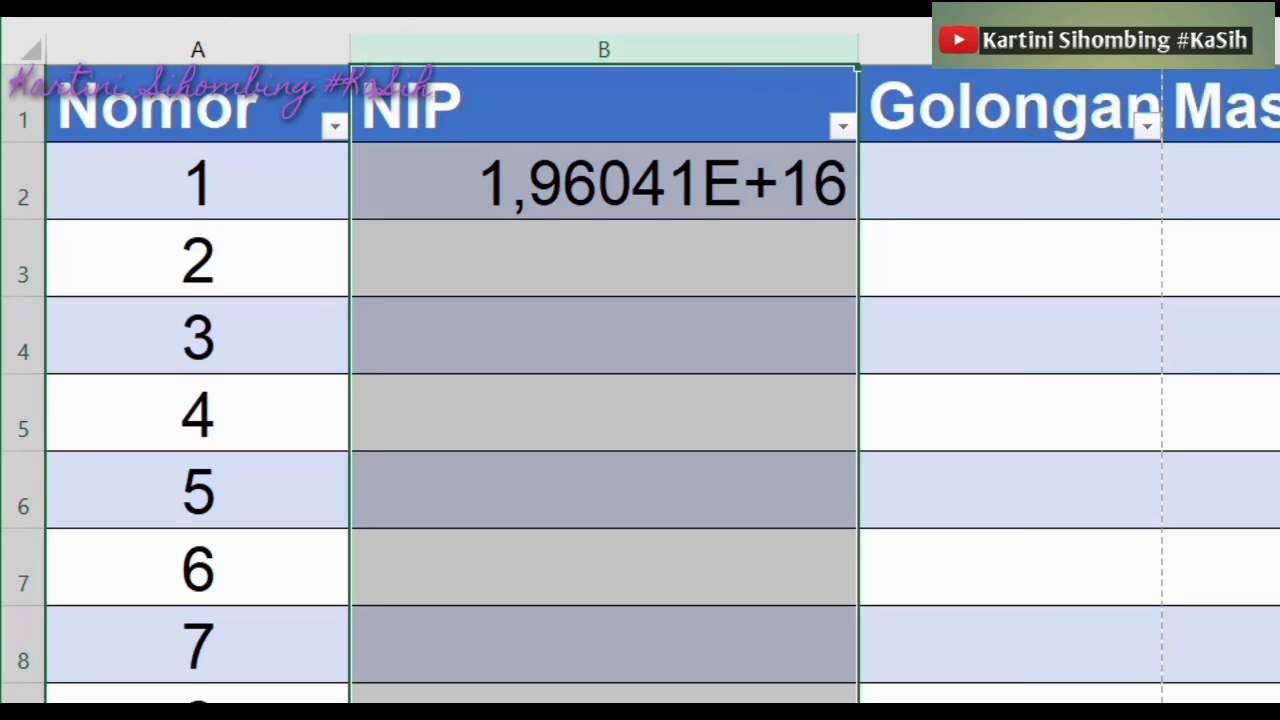
double_click(858, 49)
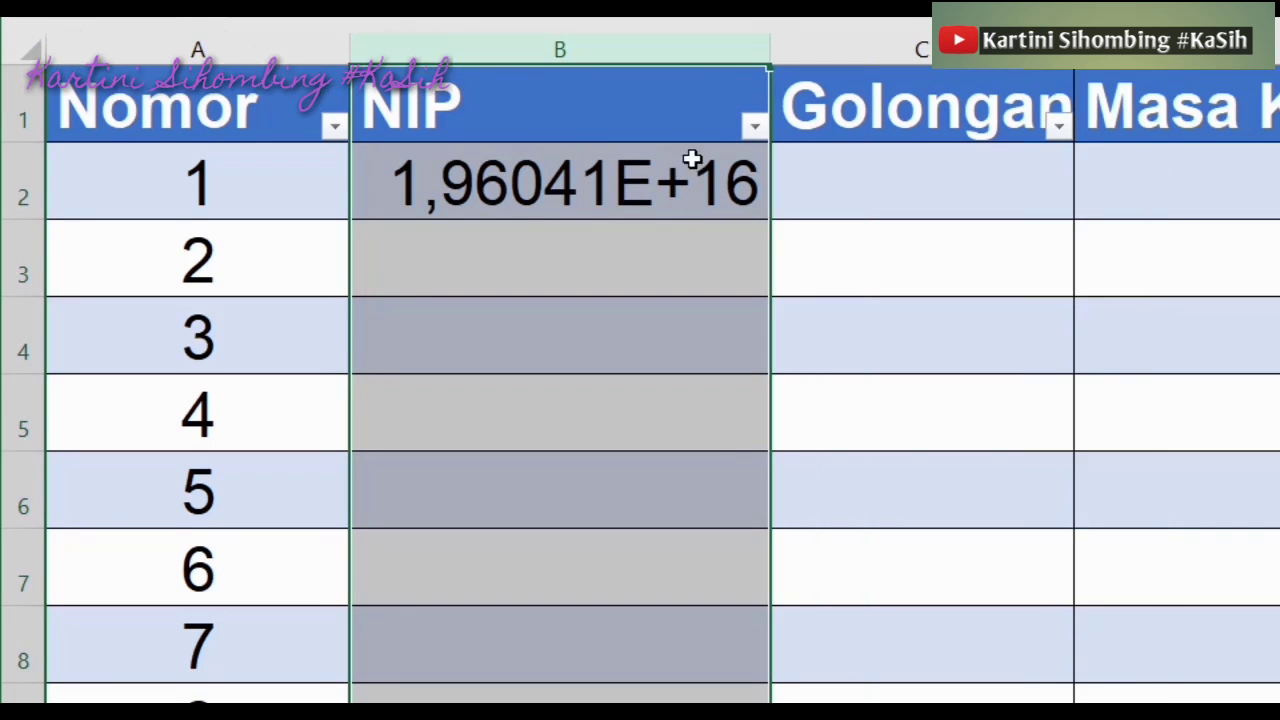
click(638, 172)
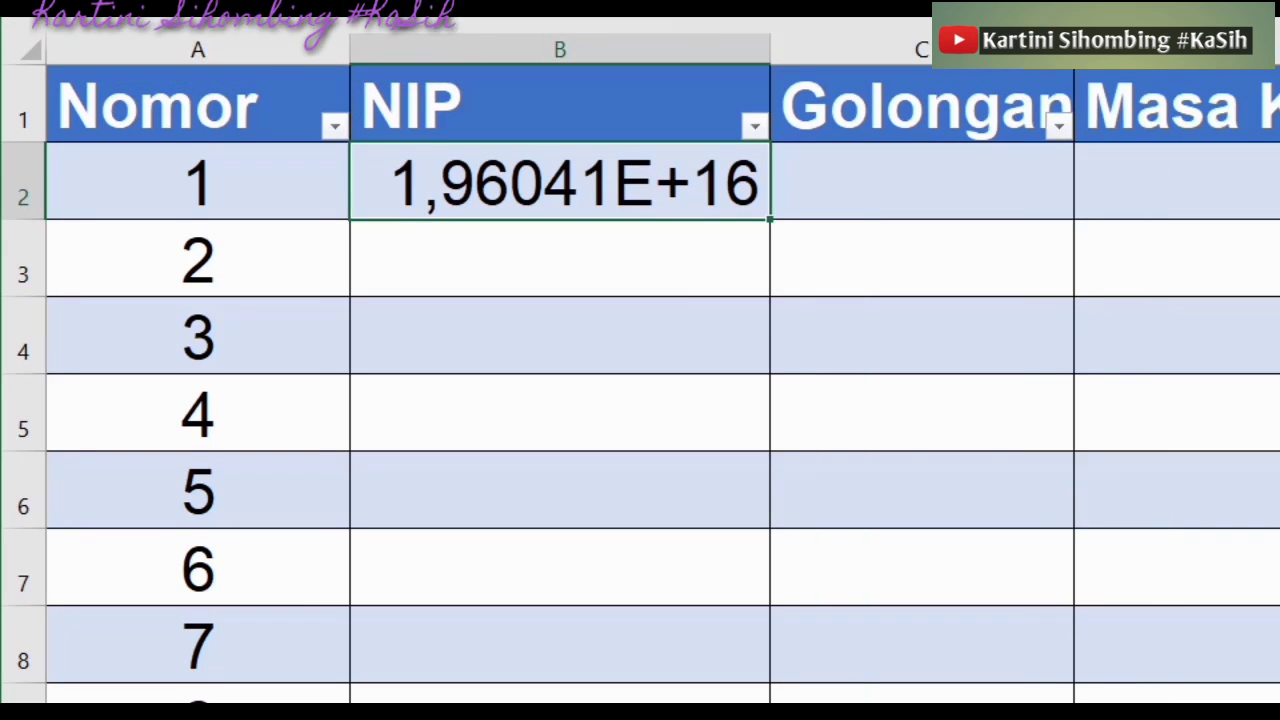
Apply the Text number format to the NIP in B2
click(1278, 18)
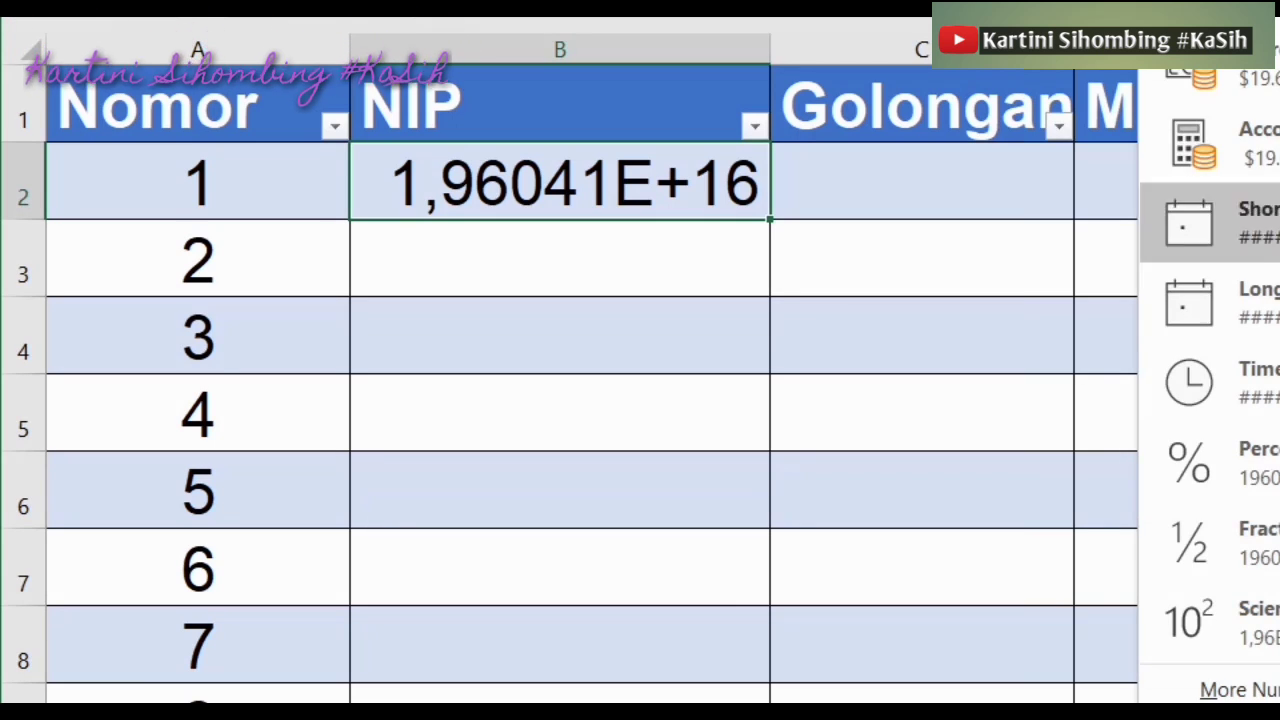
scroll(1209, 360, down, 2)
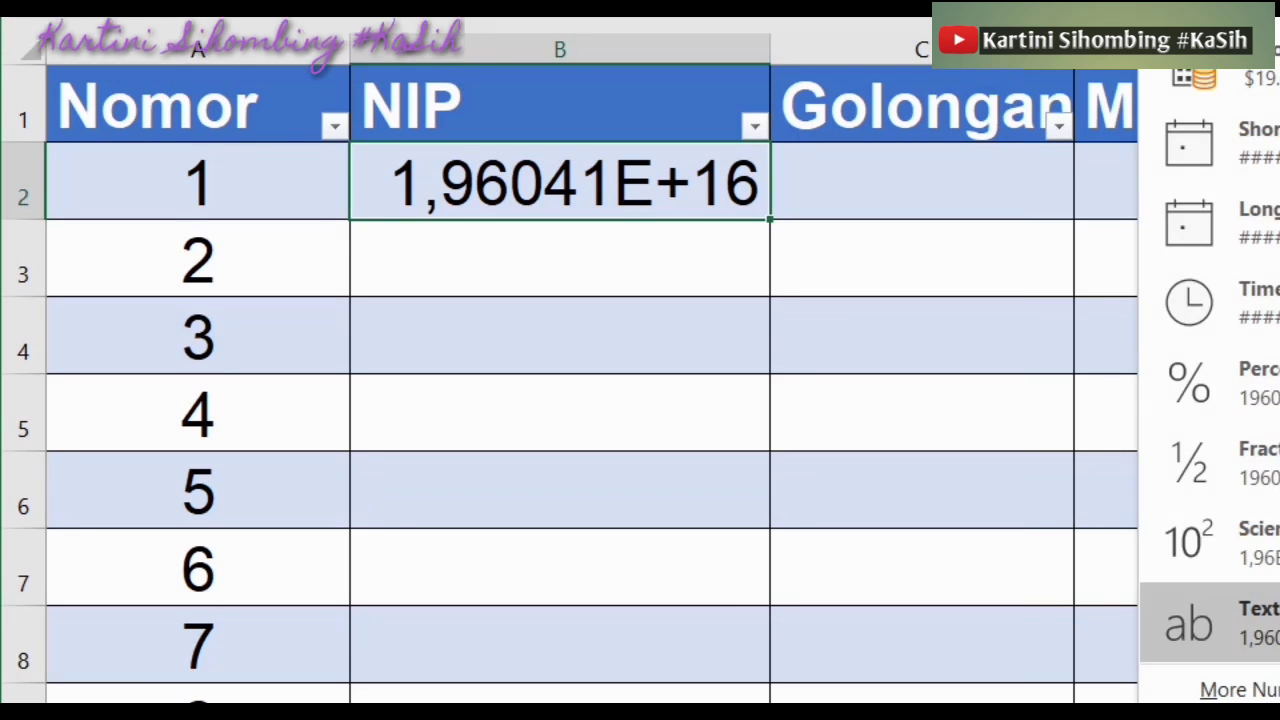
click(1260, 622)
click(880, 237)
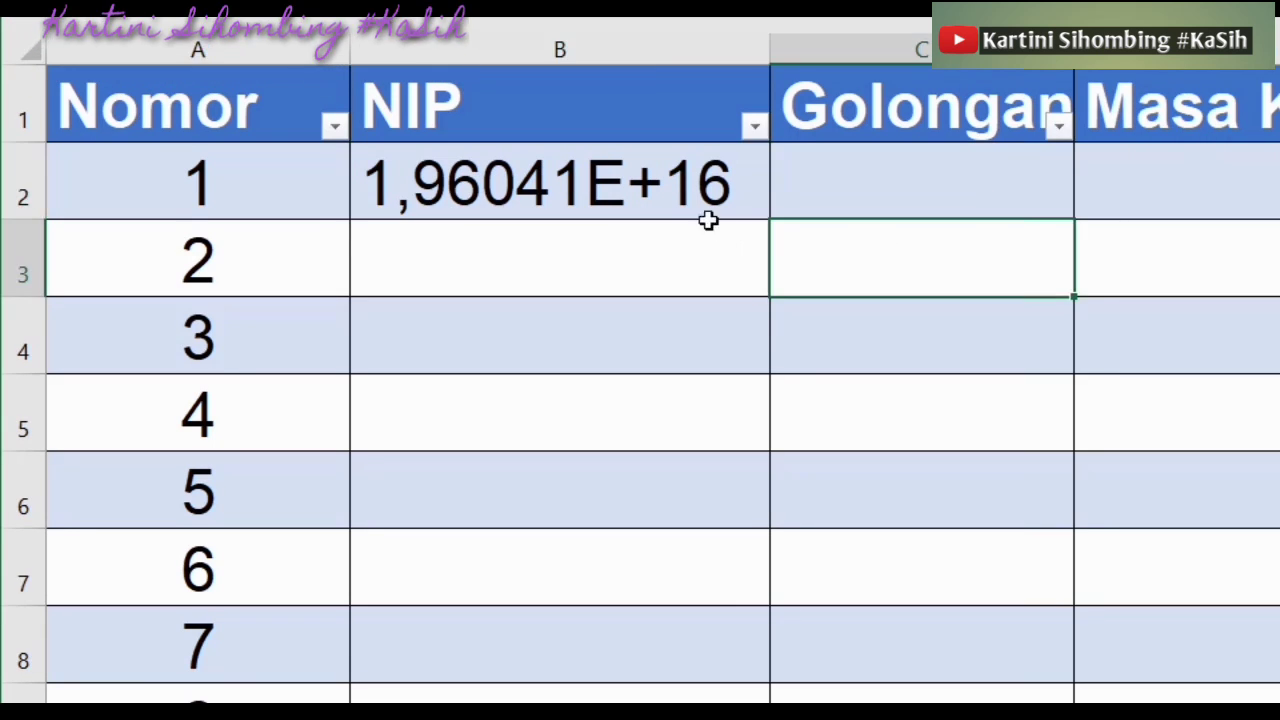
click(657, 183)
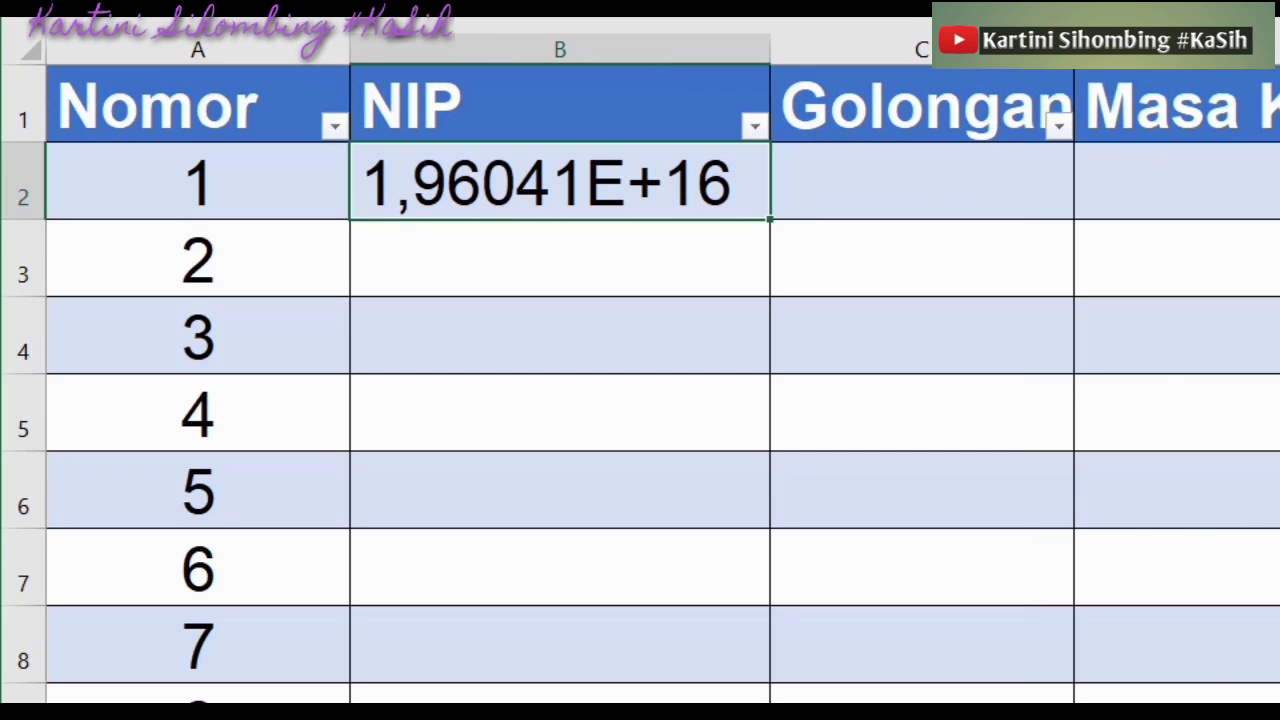
click(1279, 17)
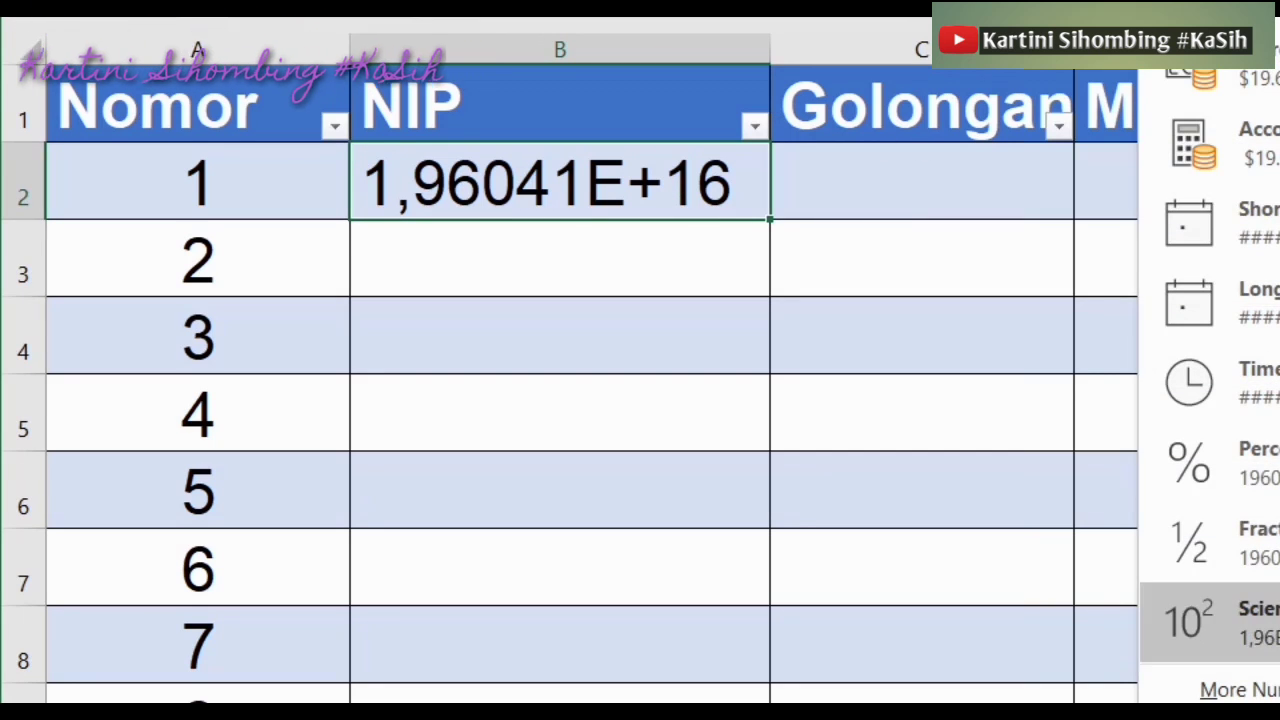
scroll(1210, 380, down, 1)
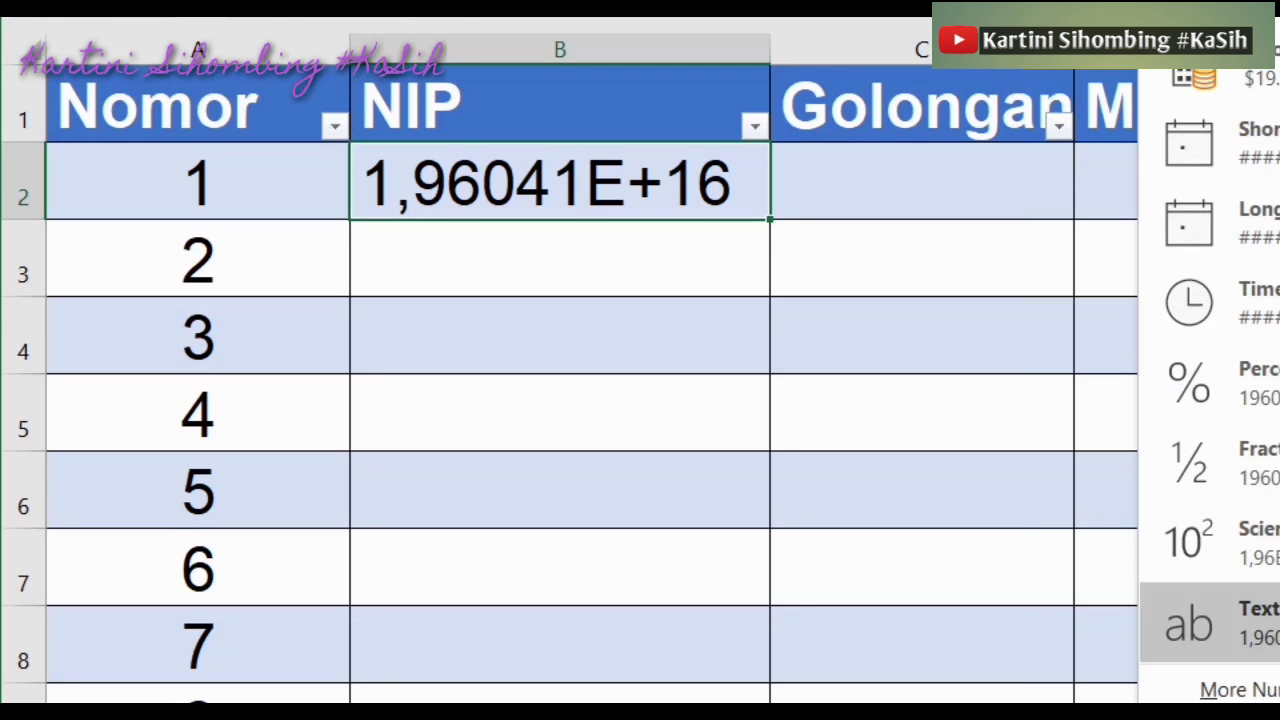
click(1220, 622)
click(846, 396)
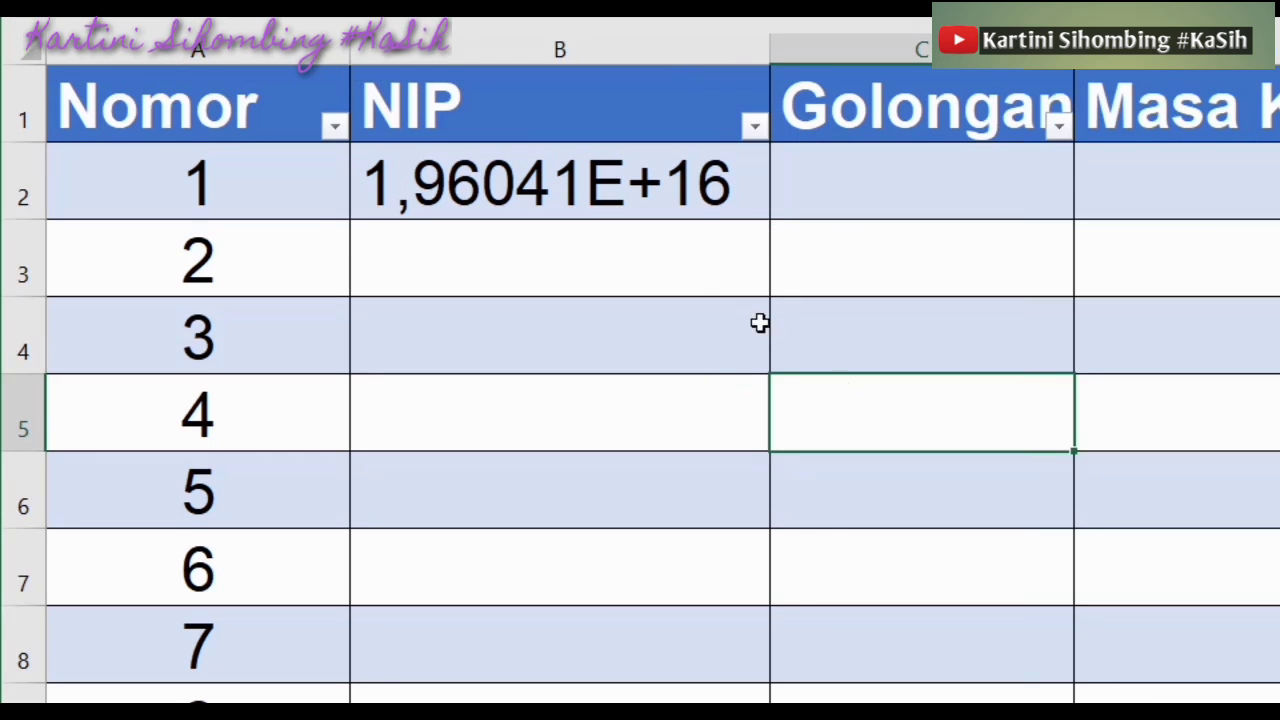
click(624, 196)
Try Number format with thousands separators on B2, then undo back to General
click(1270, 20)
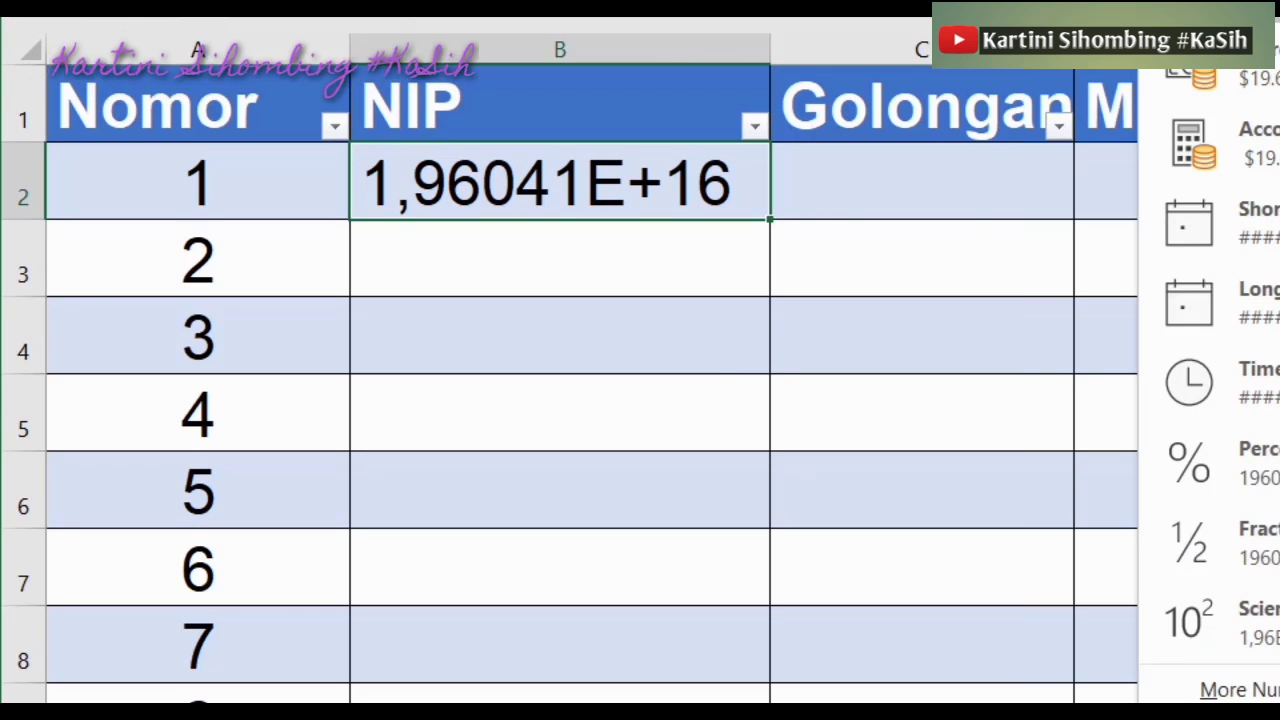
click(1250, 8)
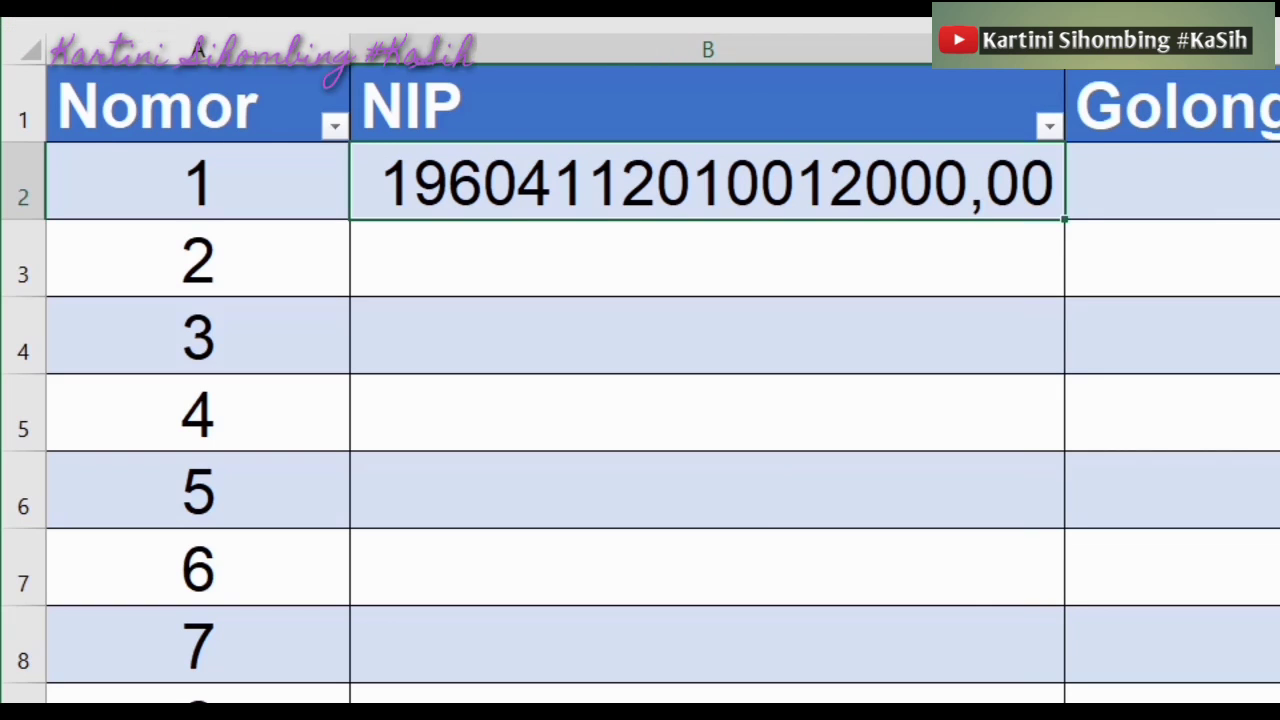
key(alt+h)
key(k)
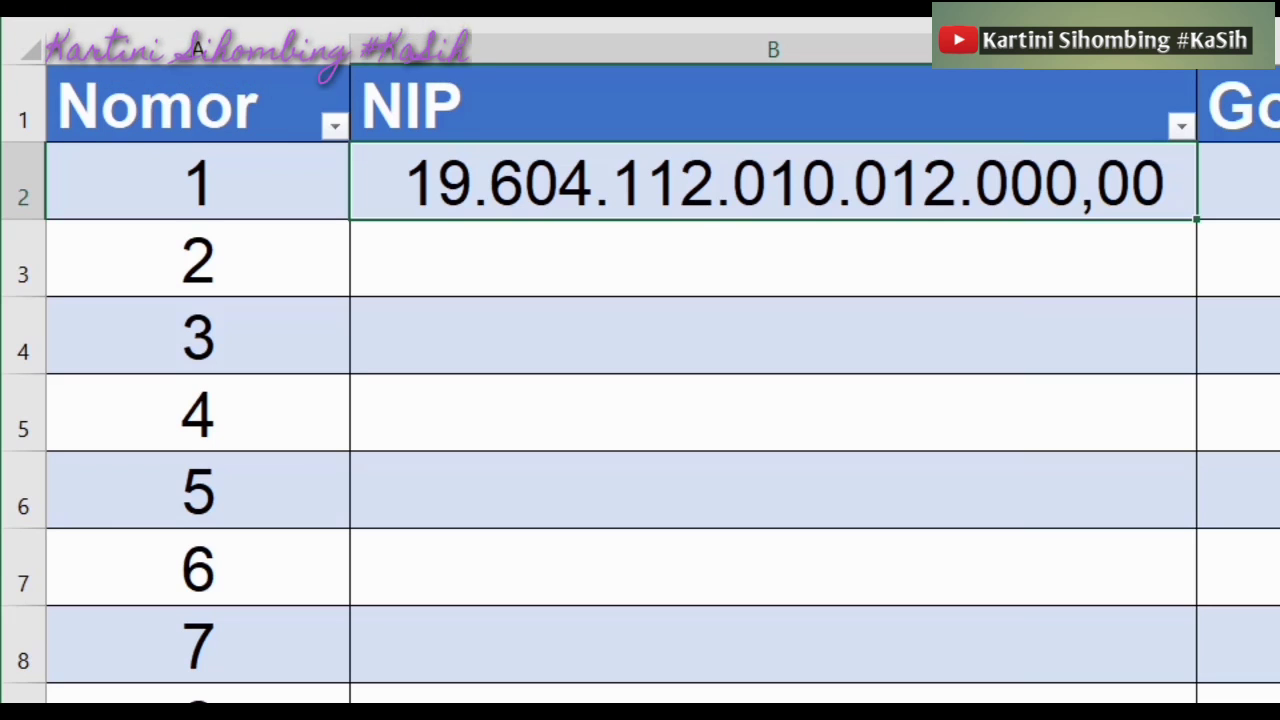
key(ctrl+z)
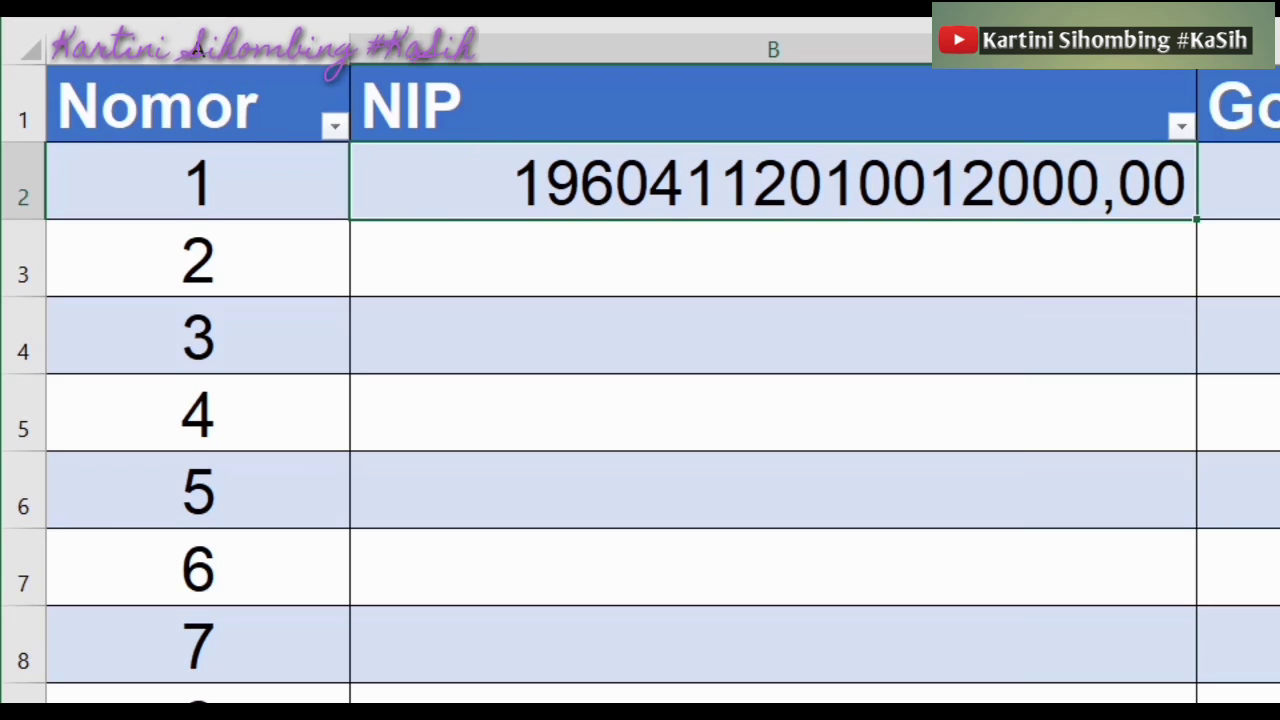
key(ctrl+z)
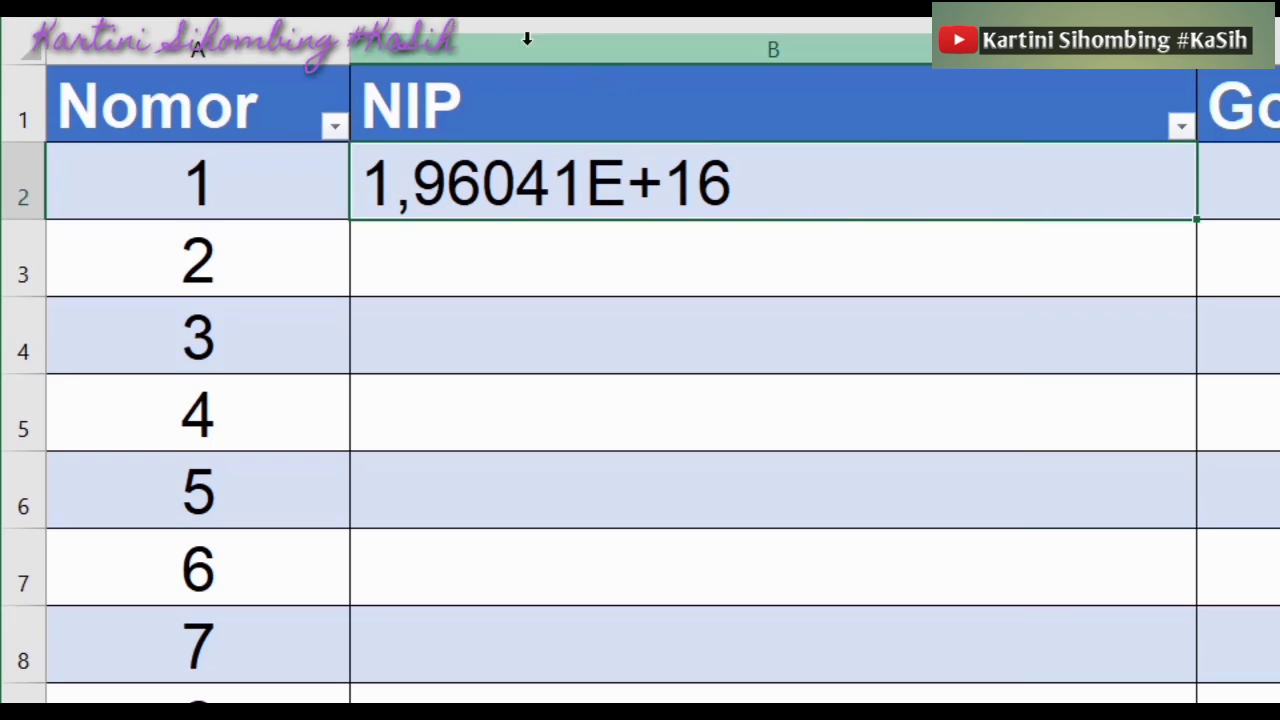
Enter B2's NIP with a leading apostrophe and set its format to Text
click(424, 18)
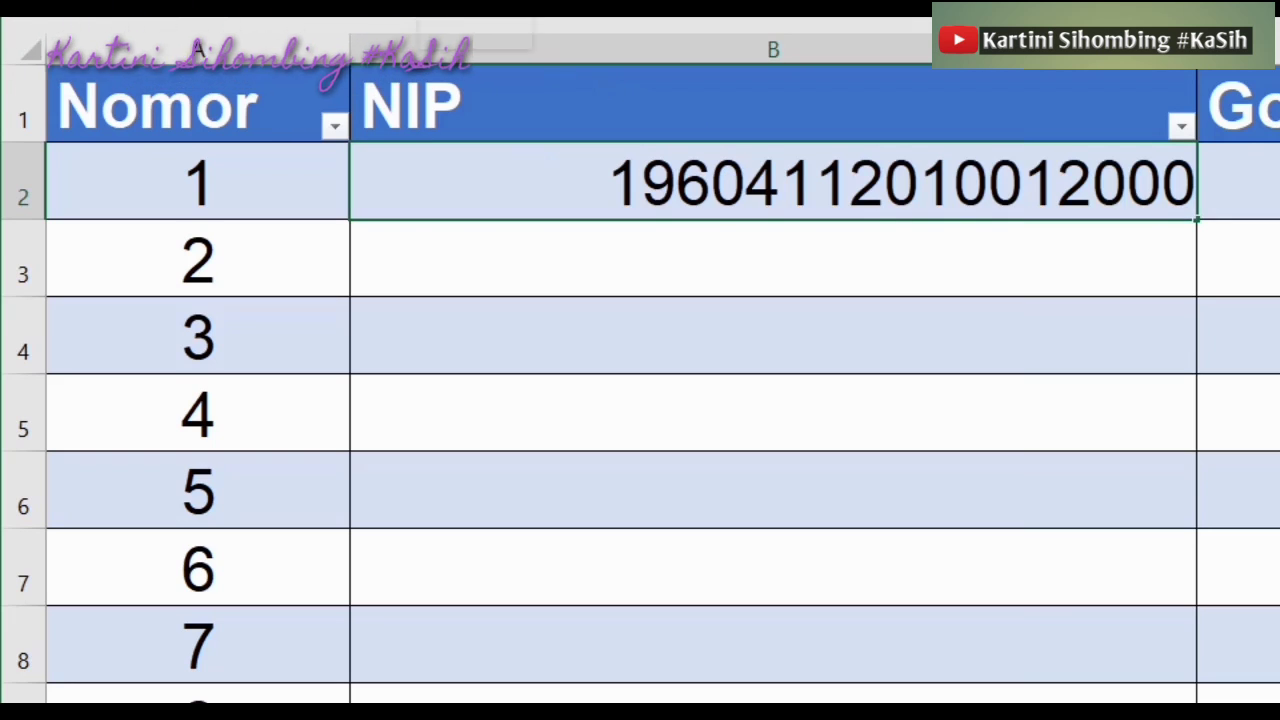
text(')
key(Return)
click(622, 207)
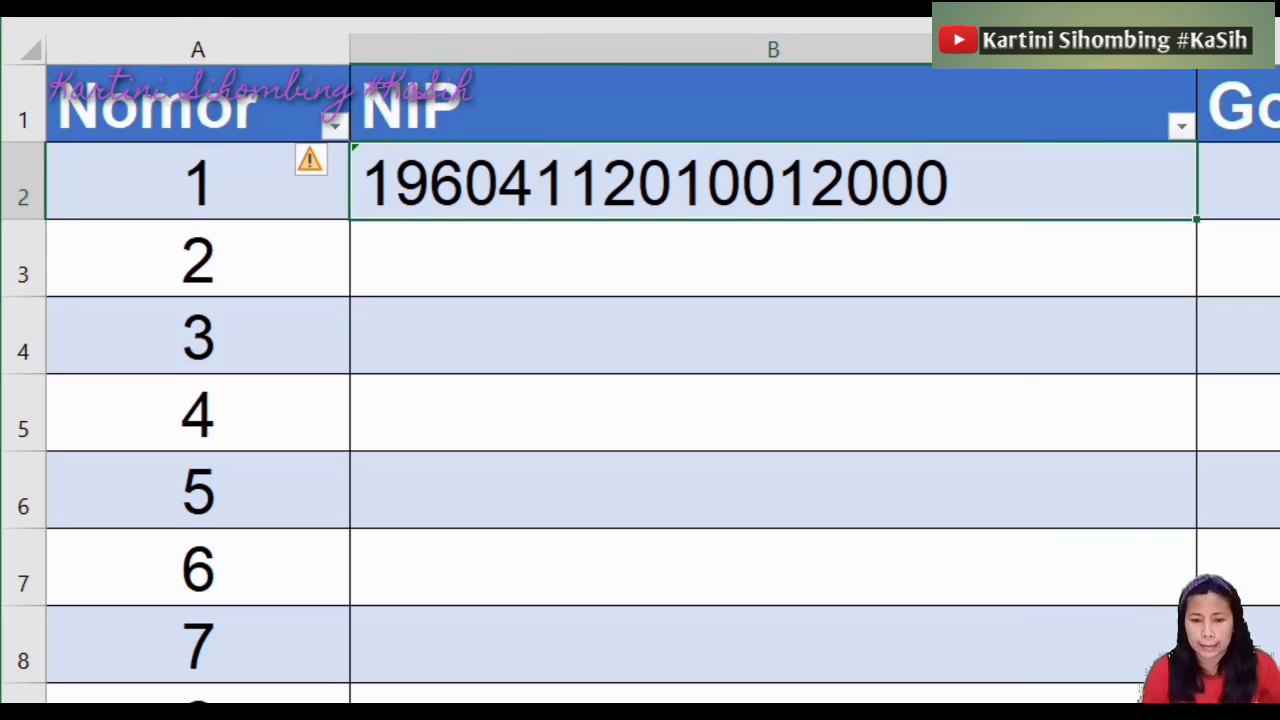
click(1278, 18)
scroll(1220, 400, down, 1)
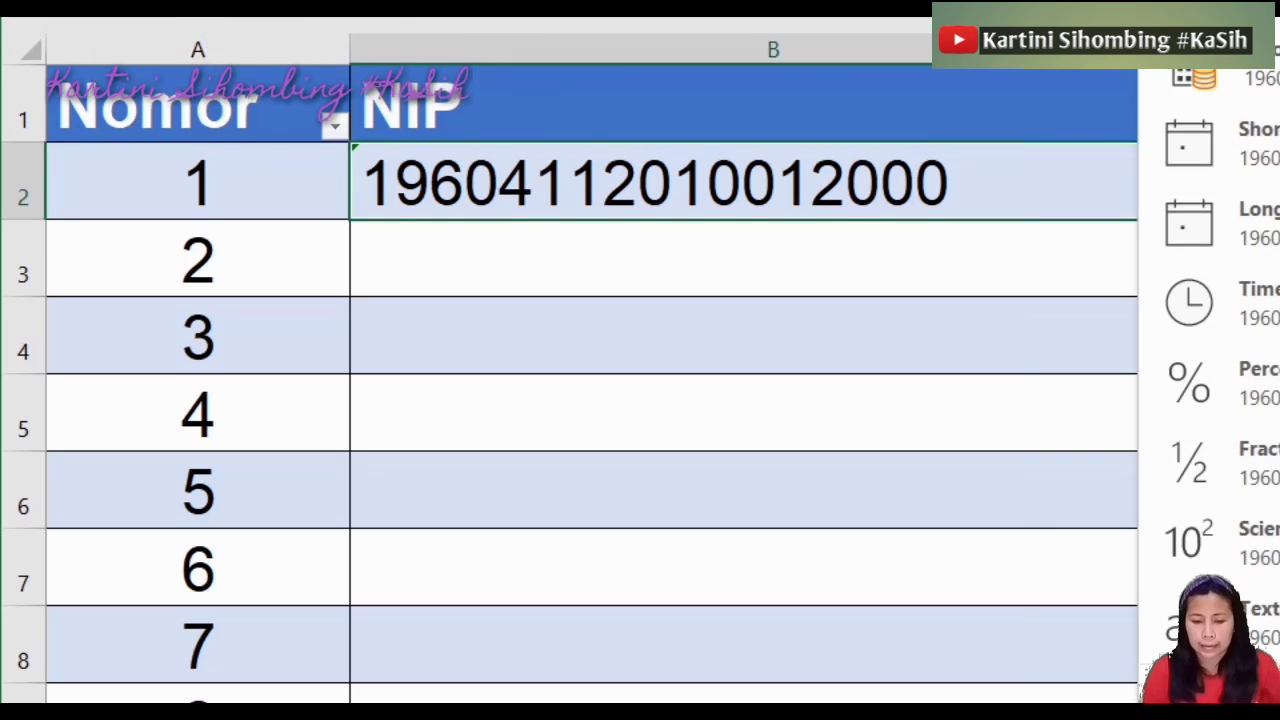
click(1262, 612)
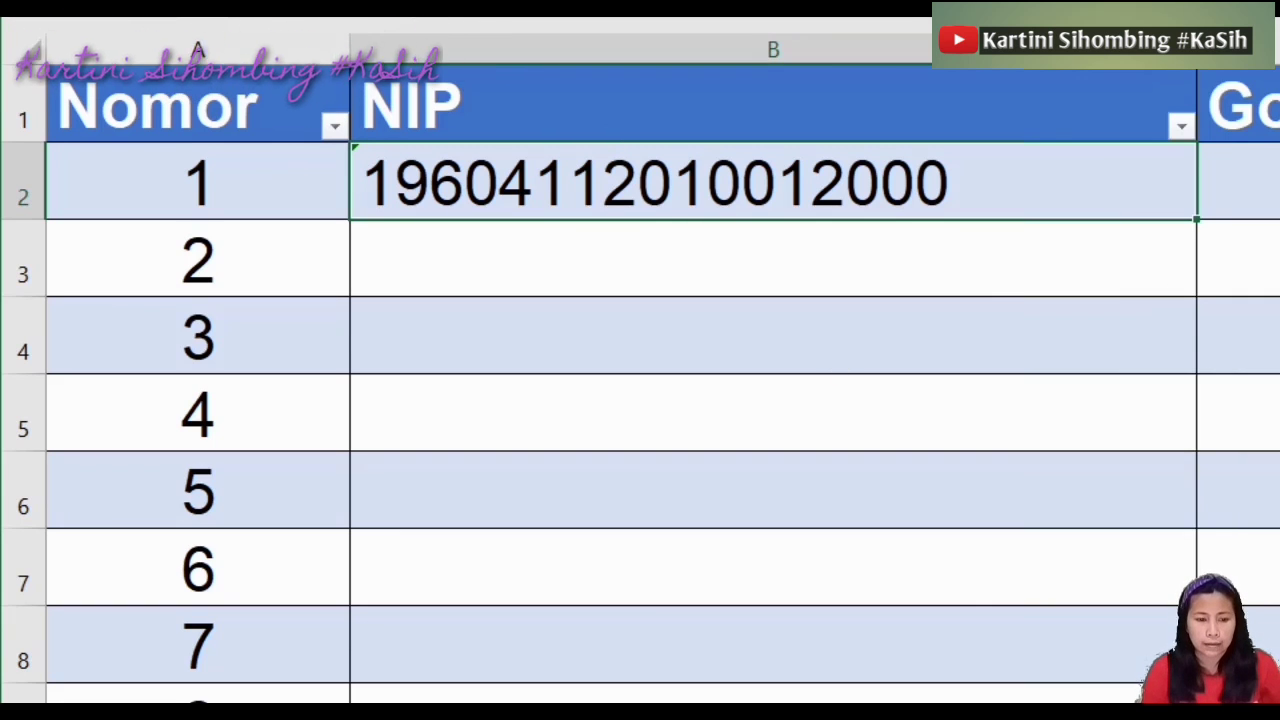
Remove the leading apostrophe from the Text-formatted NIP in B2
click(440, 18)
key(BackSpace)
key(Return)
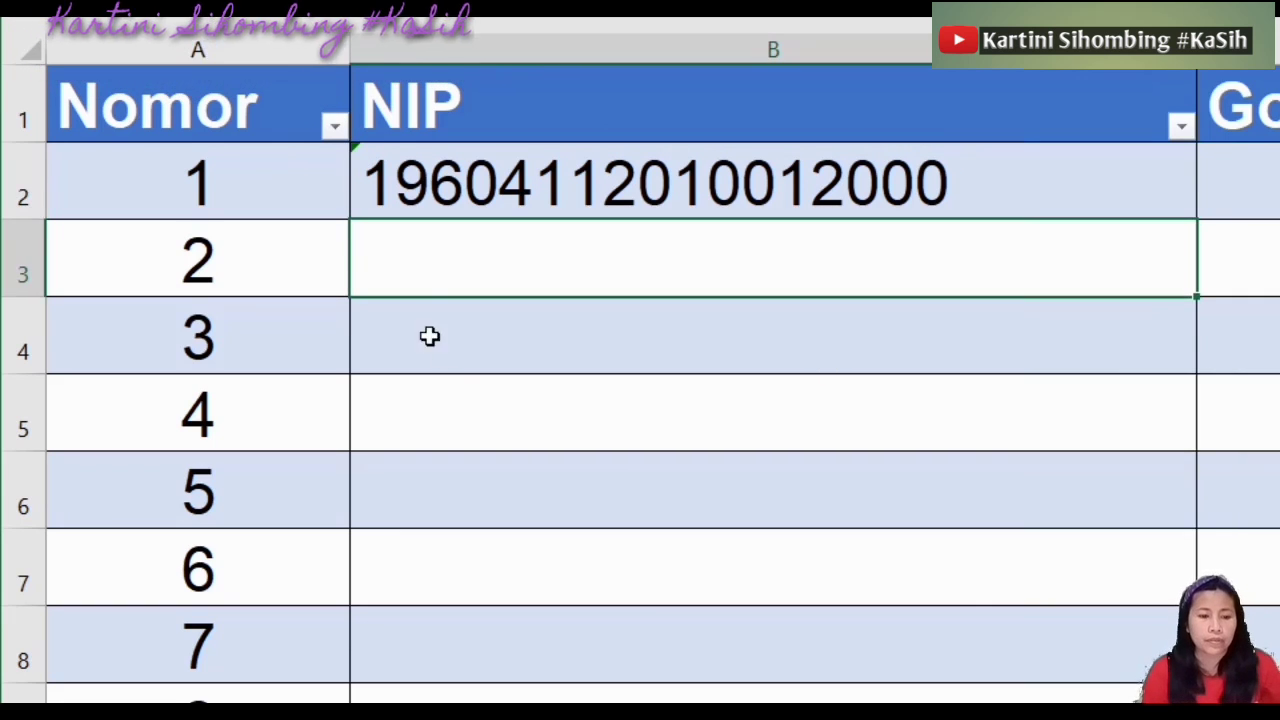
click(470, 405)
click(603, 168)
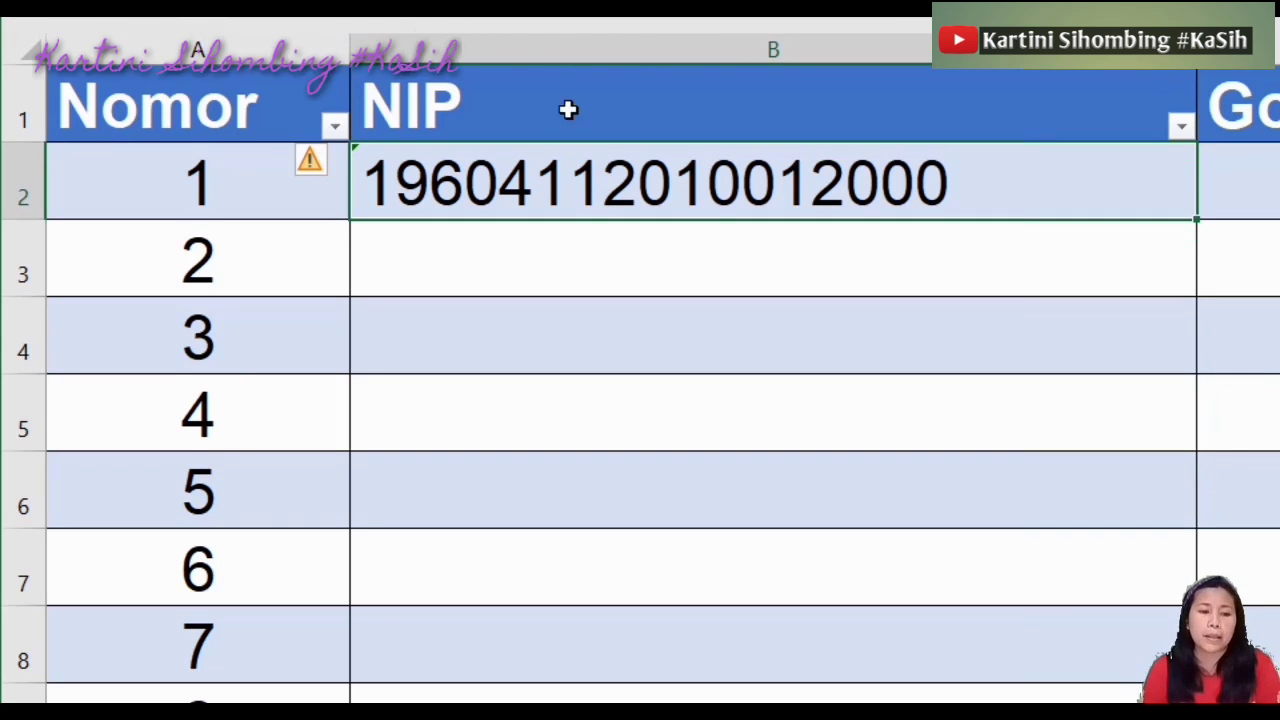
click(440, 16)
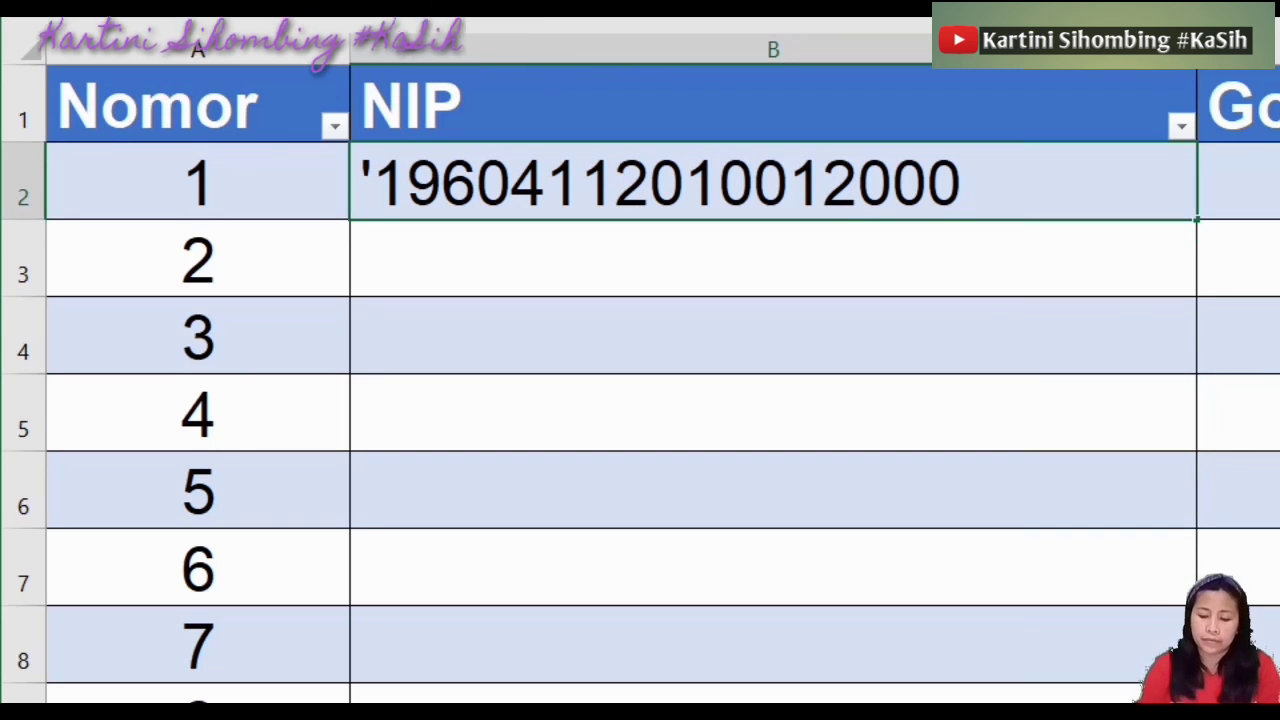
key(BackSpace)
key(Return)
click(493, 183)
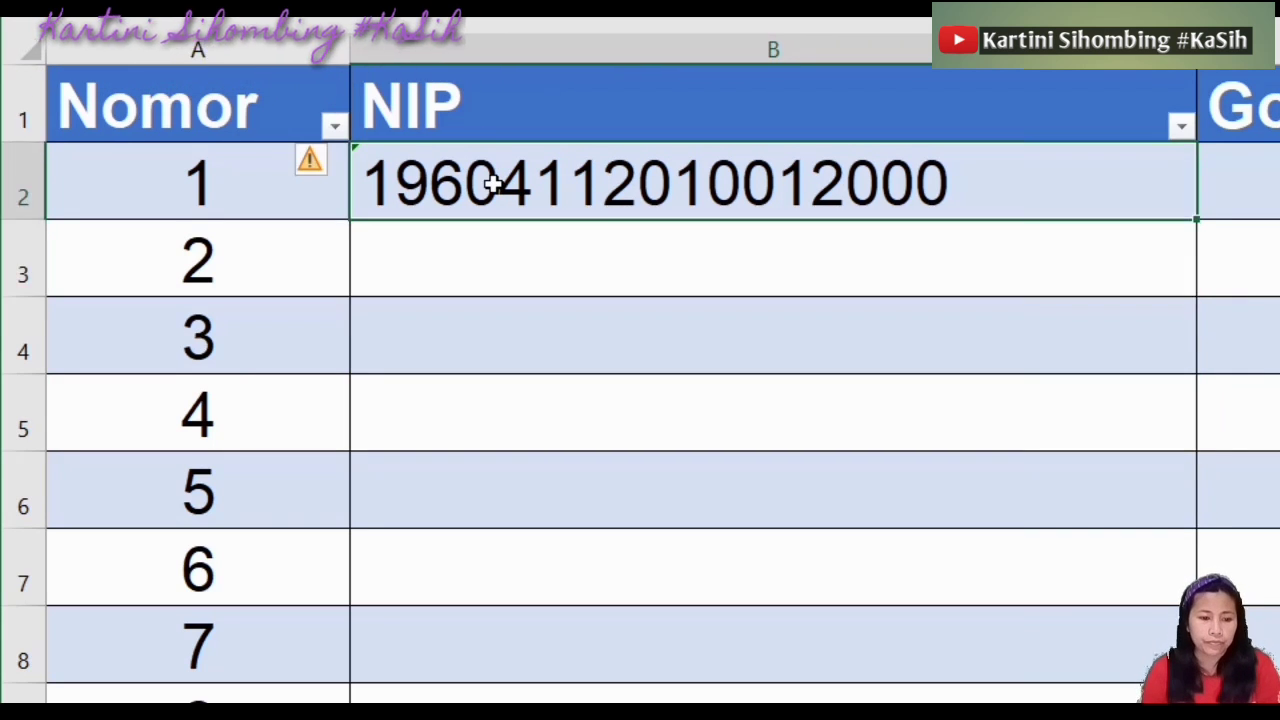
click(440, 16)
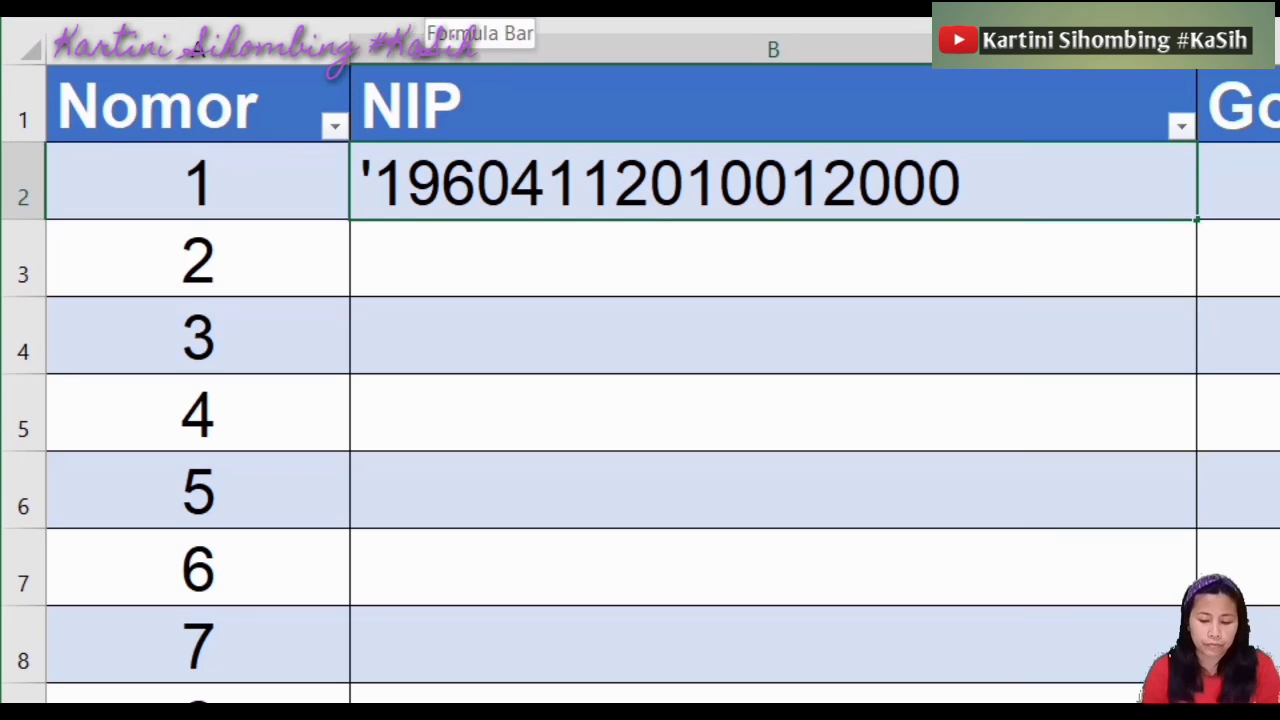
key(BackSpace)
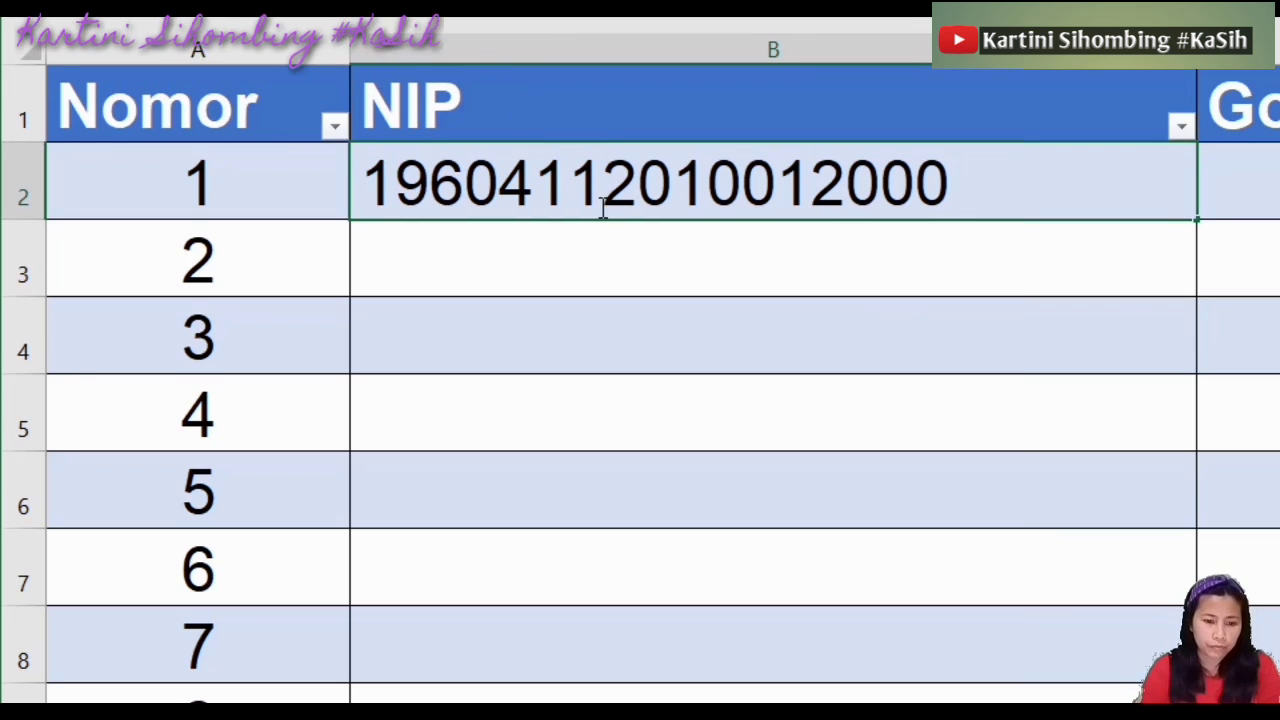
click(586, 283)
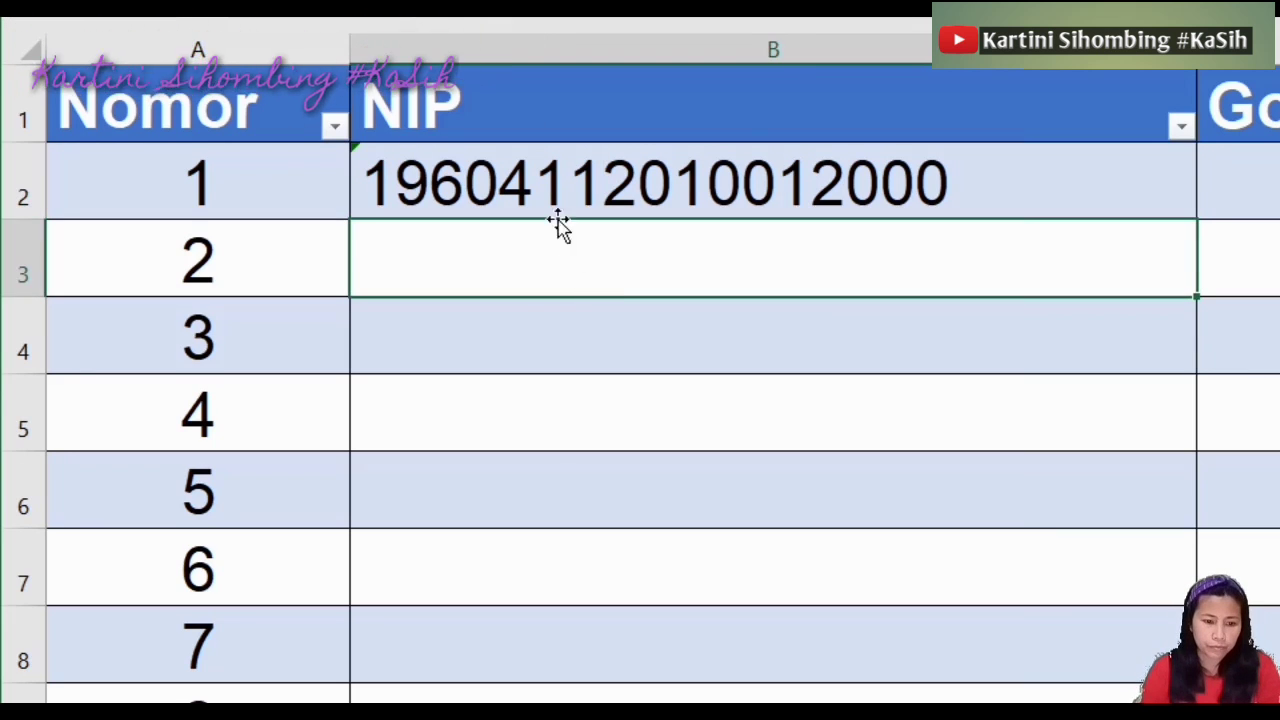
click(543, 191)
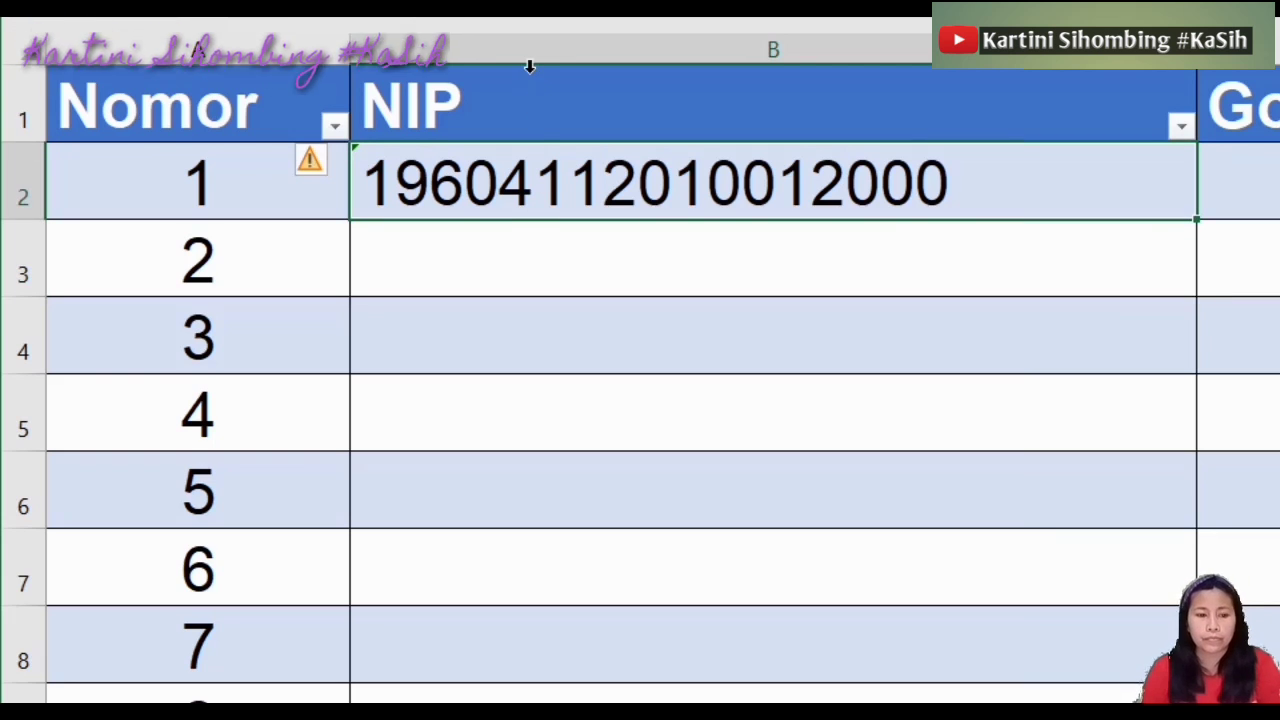
key(F2)
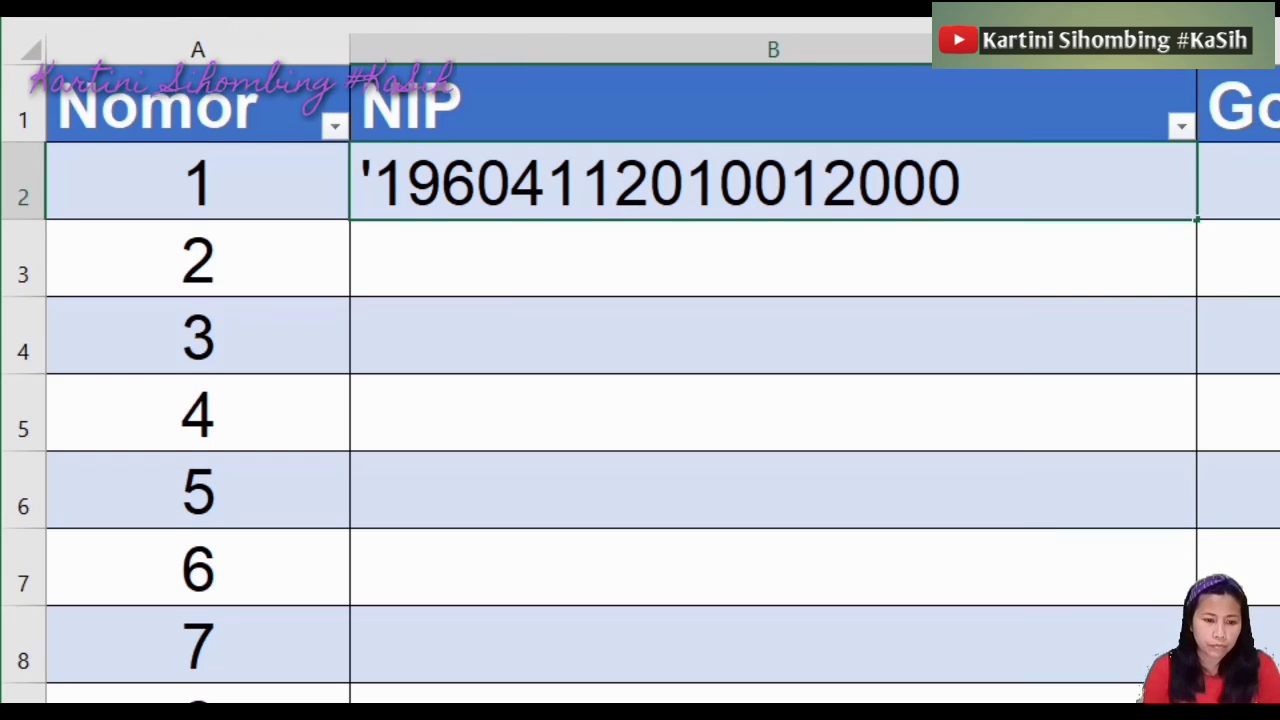
key(Home)
key(Delete)
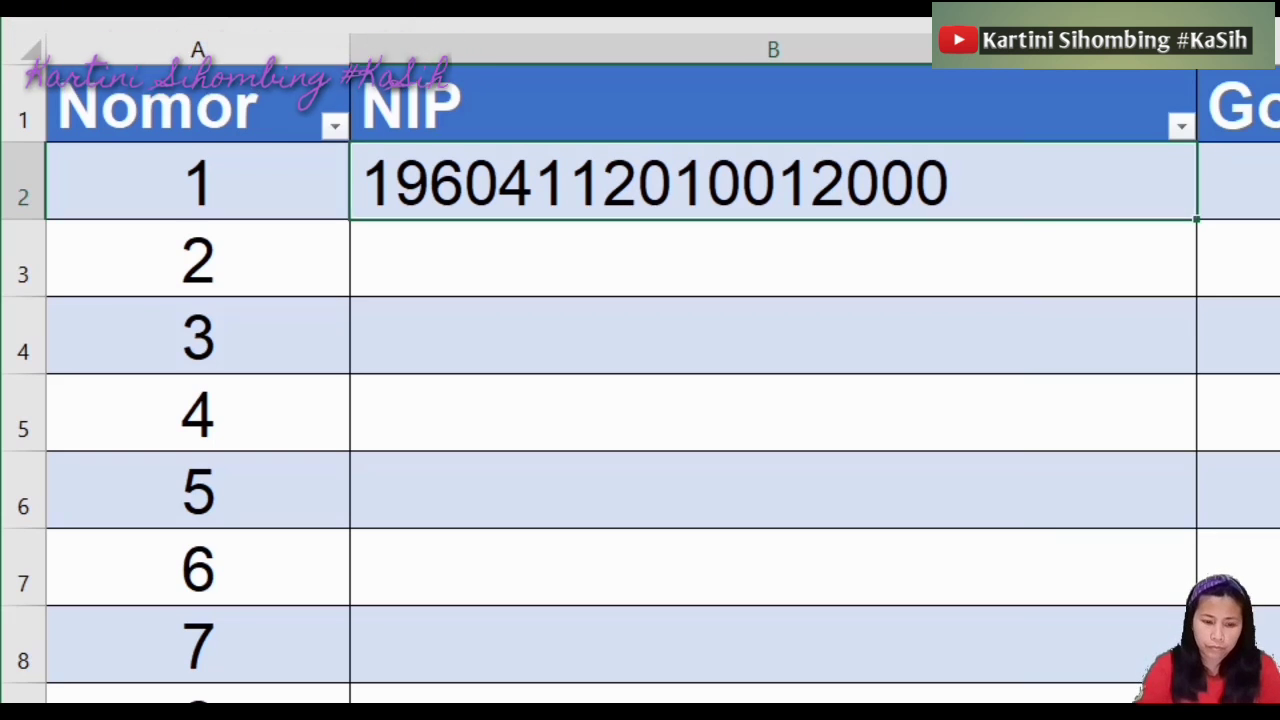
key(Return)
click(648, 176)
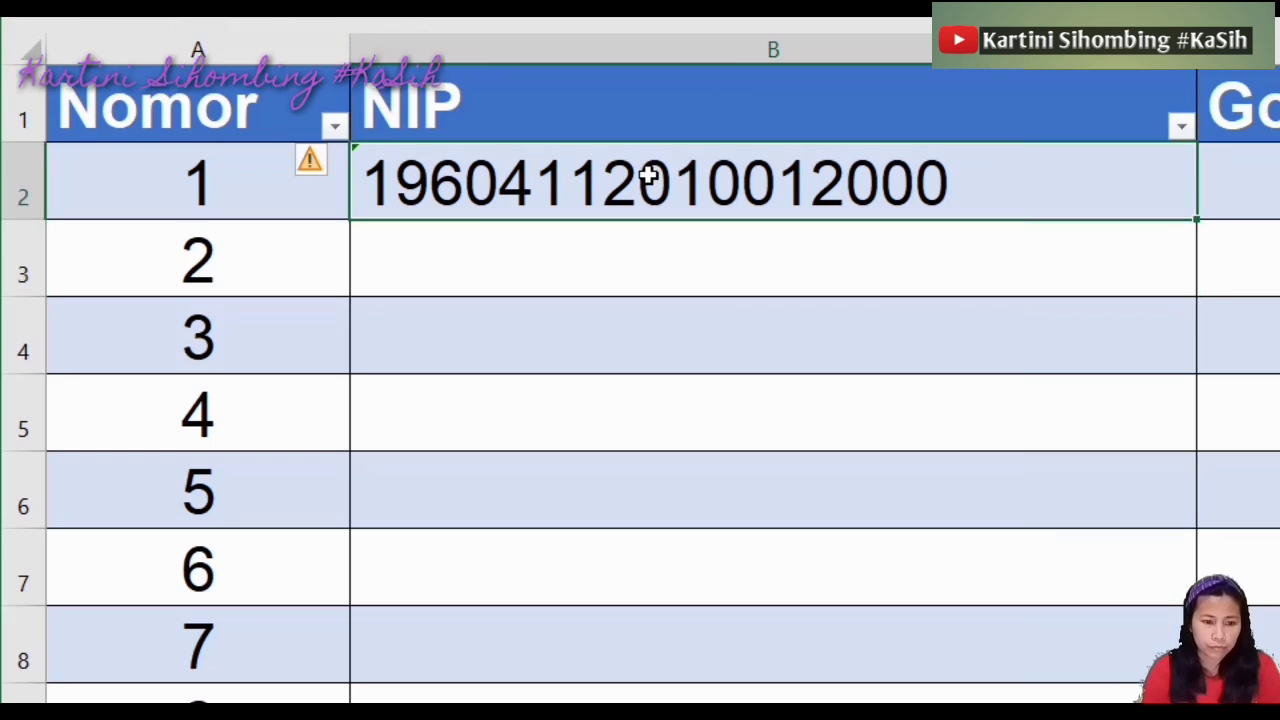
click(730, 266)
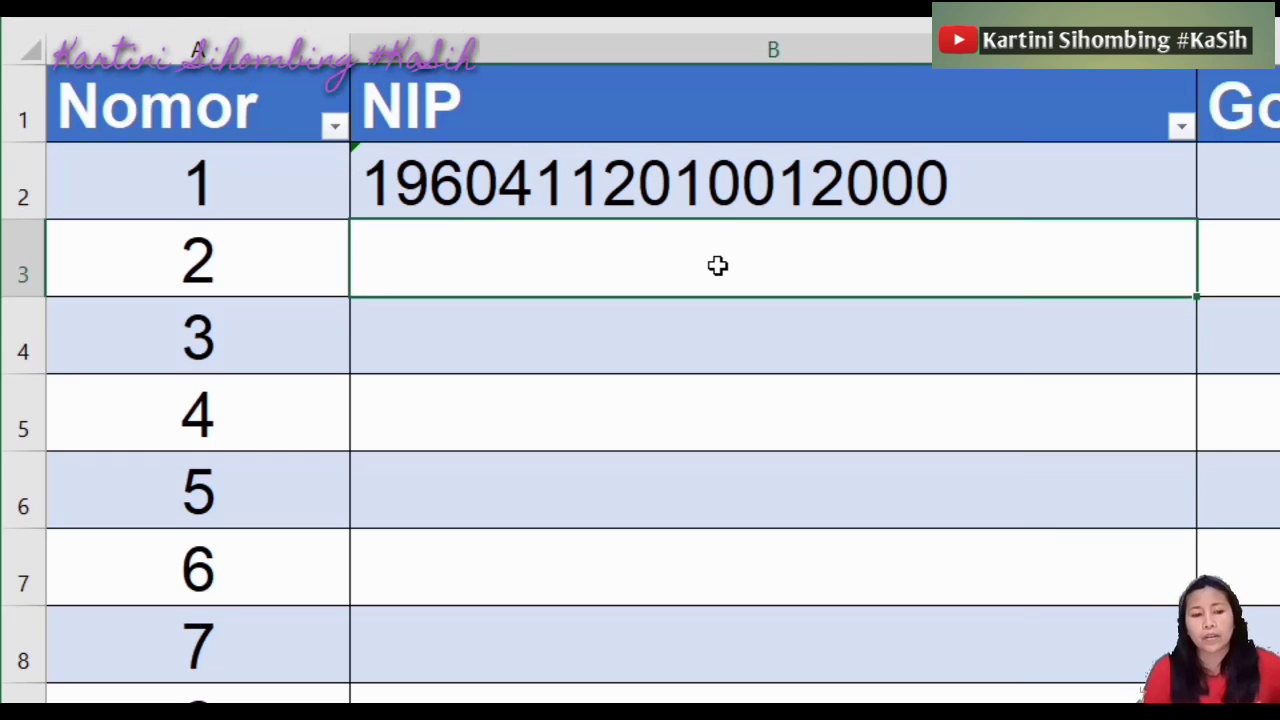
click(722, 212)
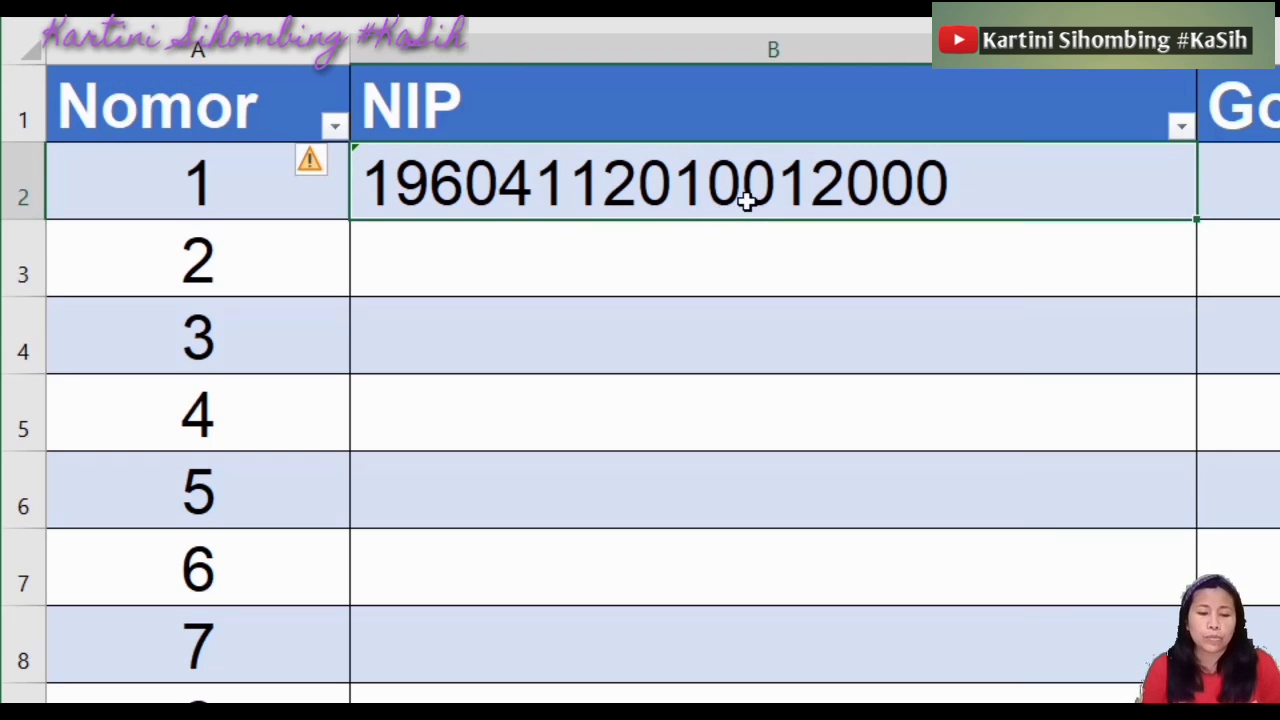
double_click(960, 177)
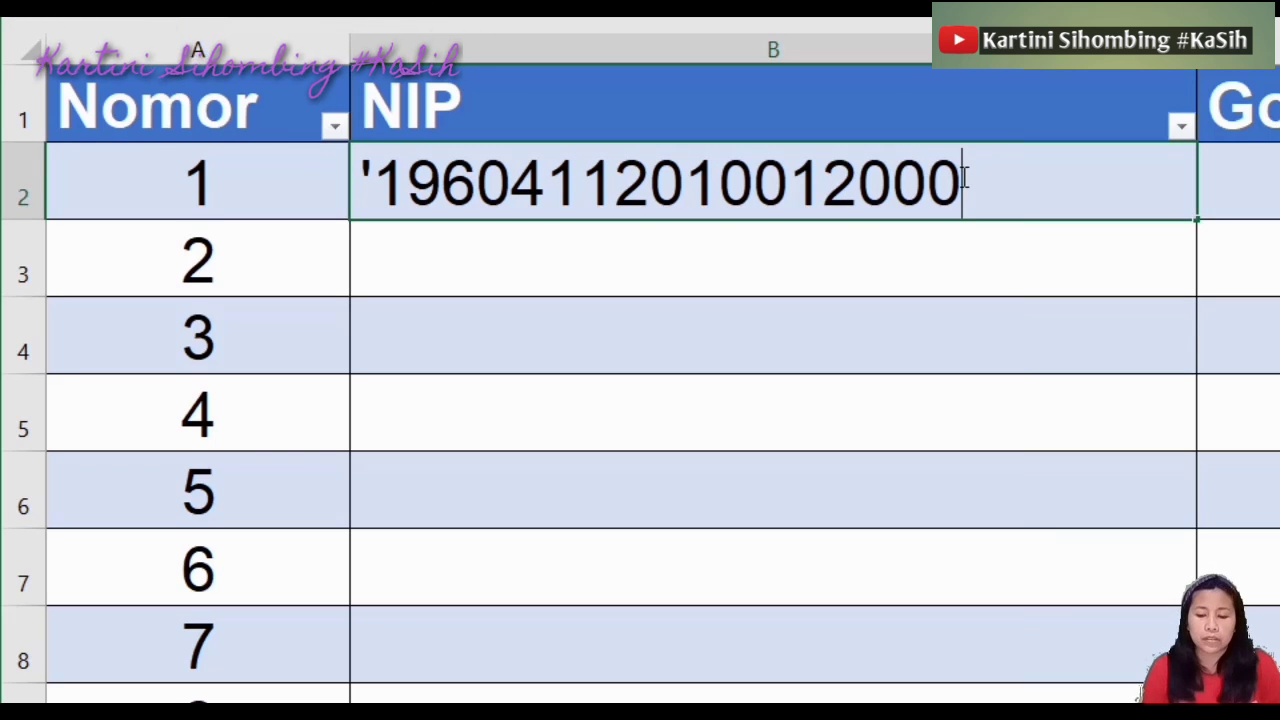
key(BackSpace)
key(BackSpace)
text(33)
key(Return)
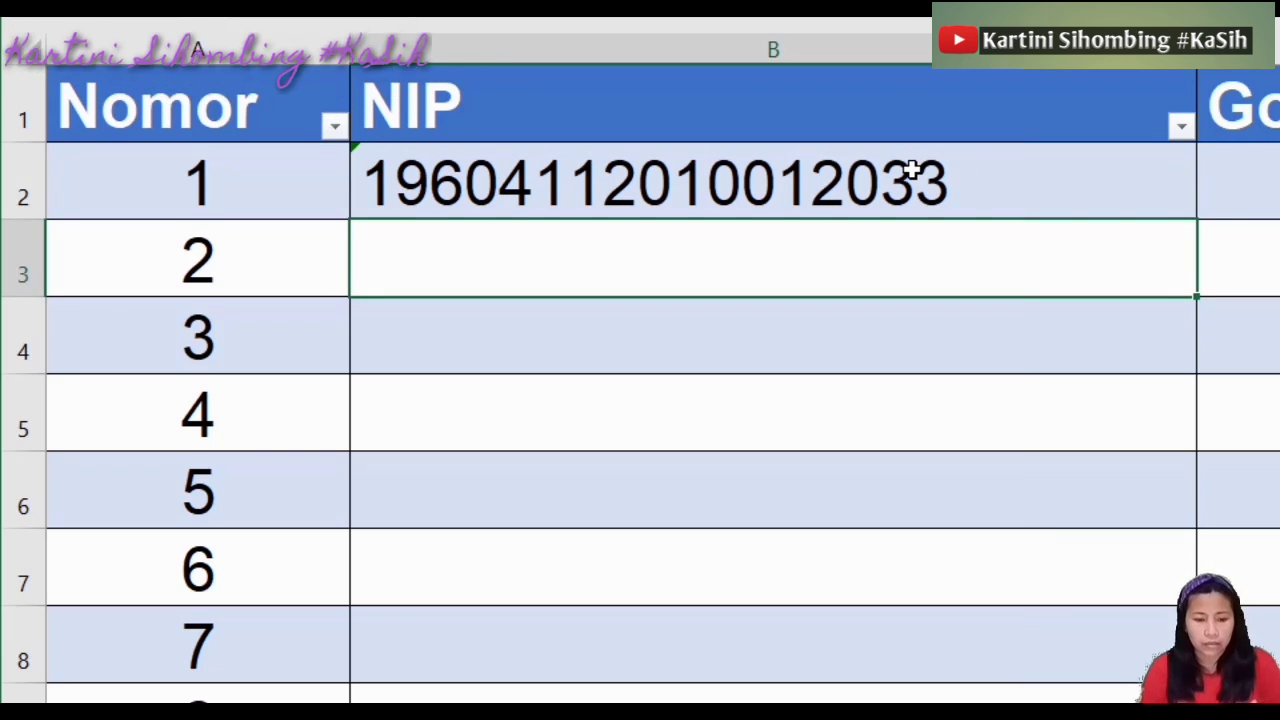
Copy B2's NIP and paste it down column B through row 9
key(ctrl+c)
click(875, 168)
key(ctrl+c)
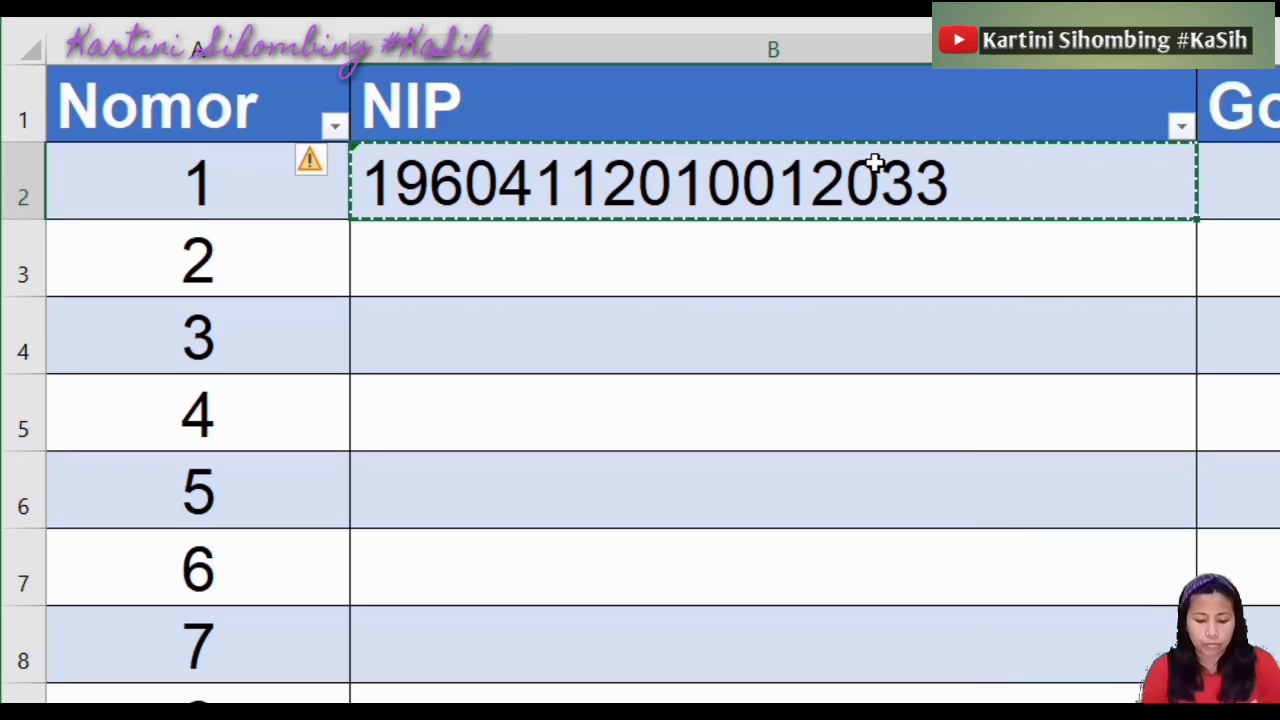
key(shift+Down)
key(shift+Down)
key(shift+Down)
key(shift+Down)
key(shift+Down)
key(shift+Down)
key(shift+Down)
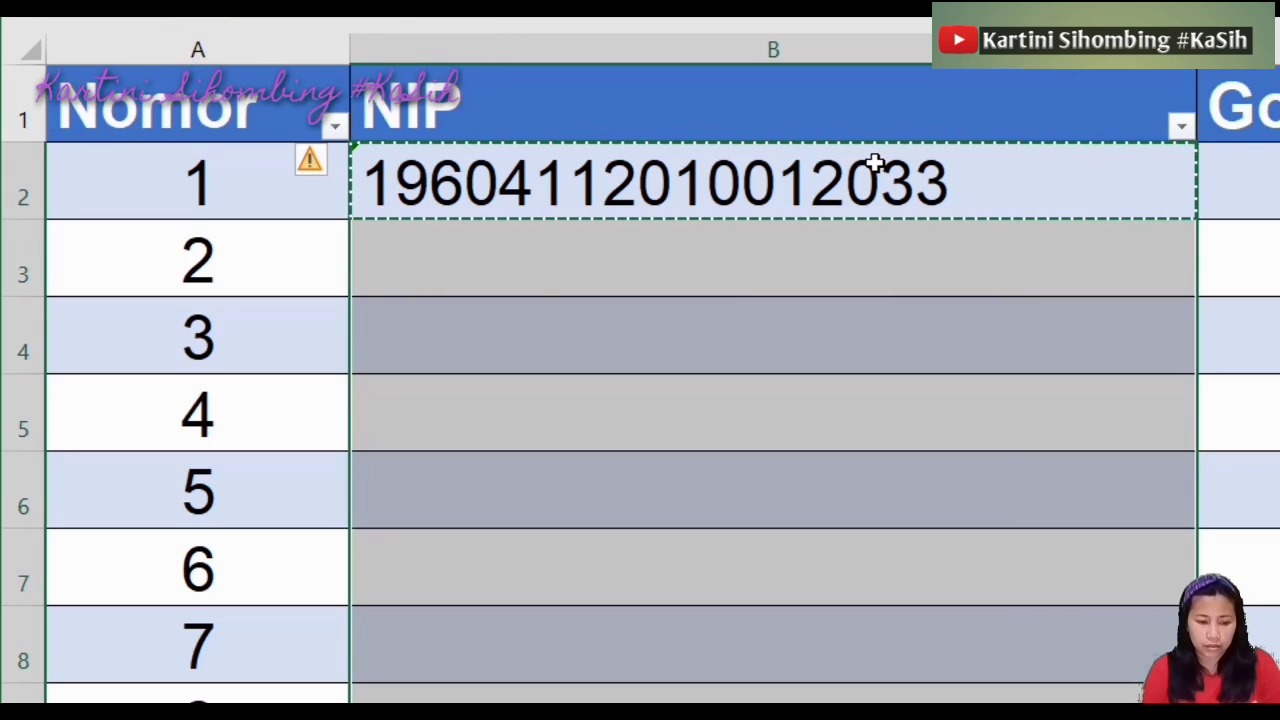
key(ctrl+v)
double_click(857, 337)
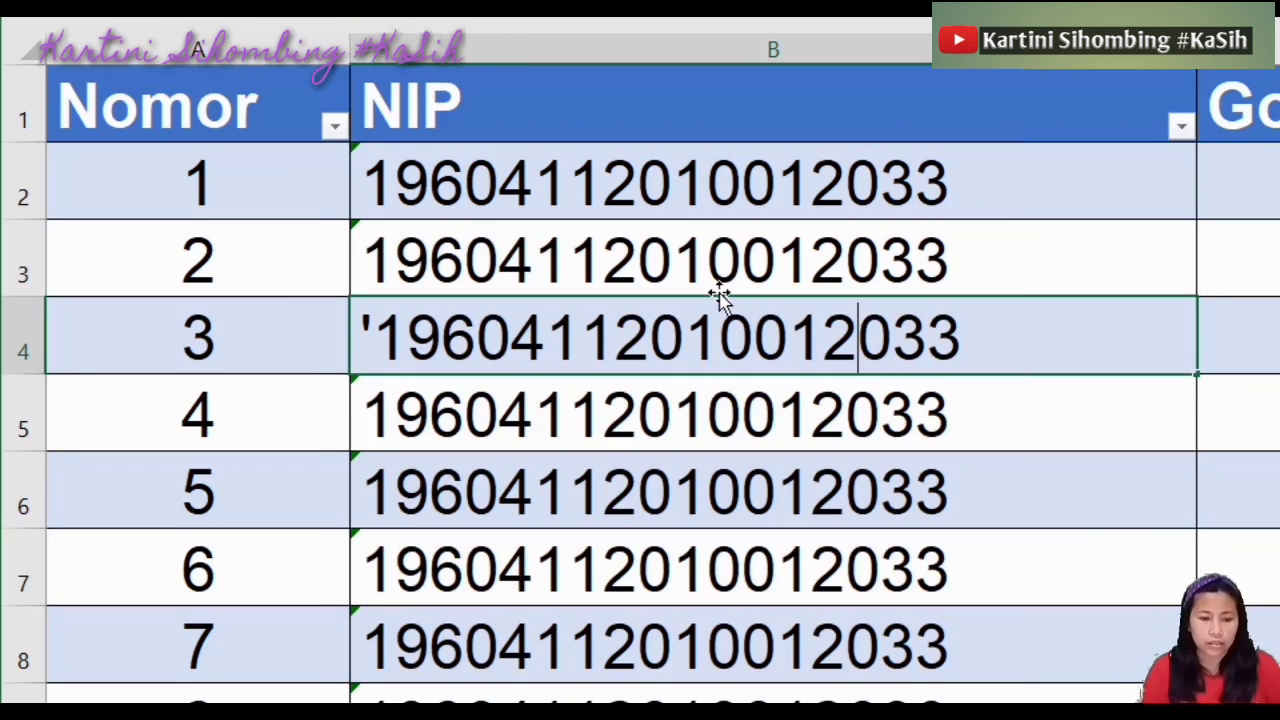
Edit B3's NIP, changing its middle digits to 09 and its ending to 01
click(689, 260)
double_click(689, 260)
click(735, 258)
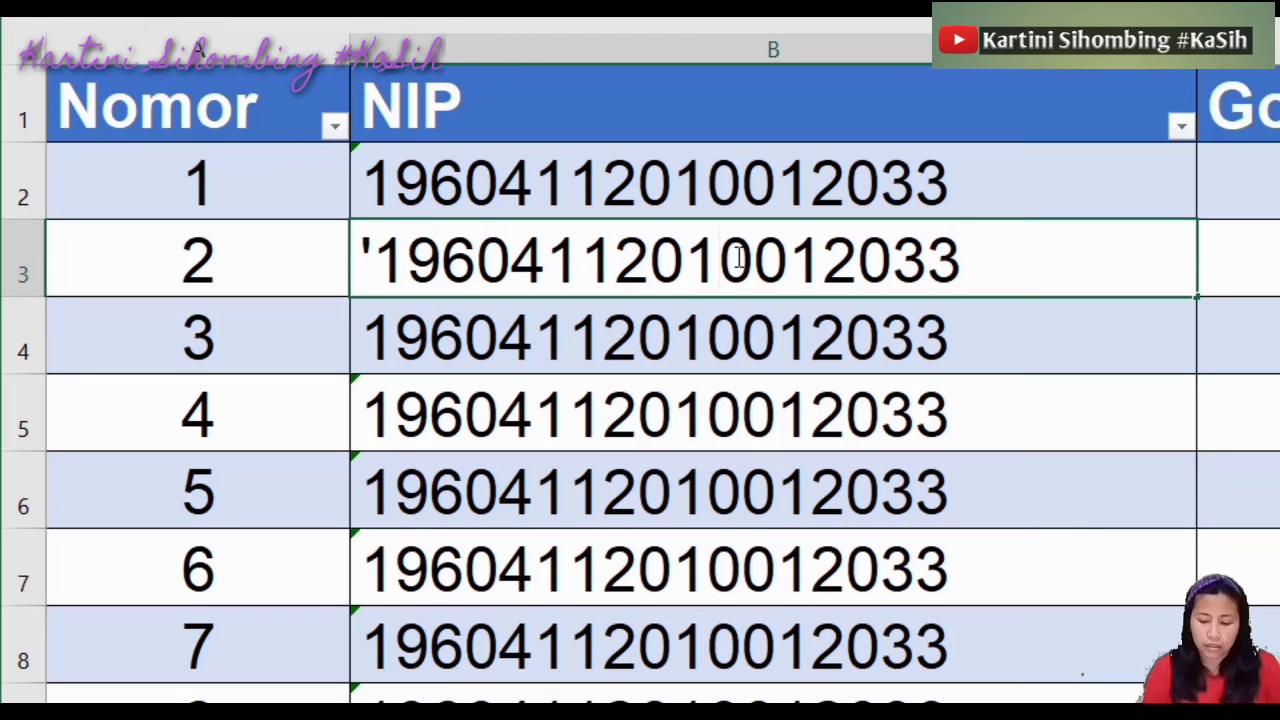
key(Delete)
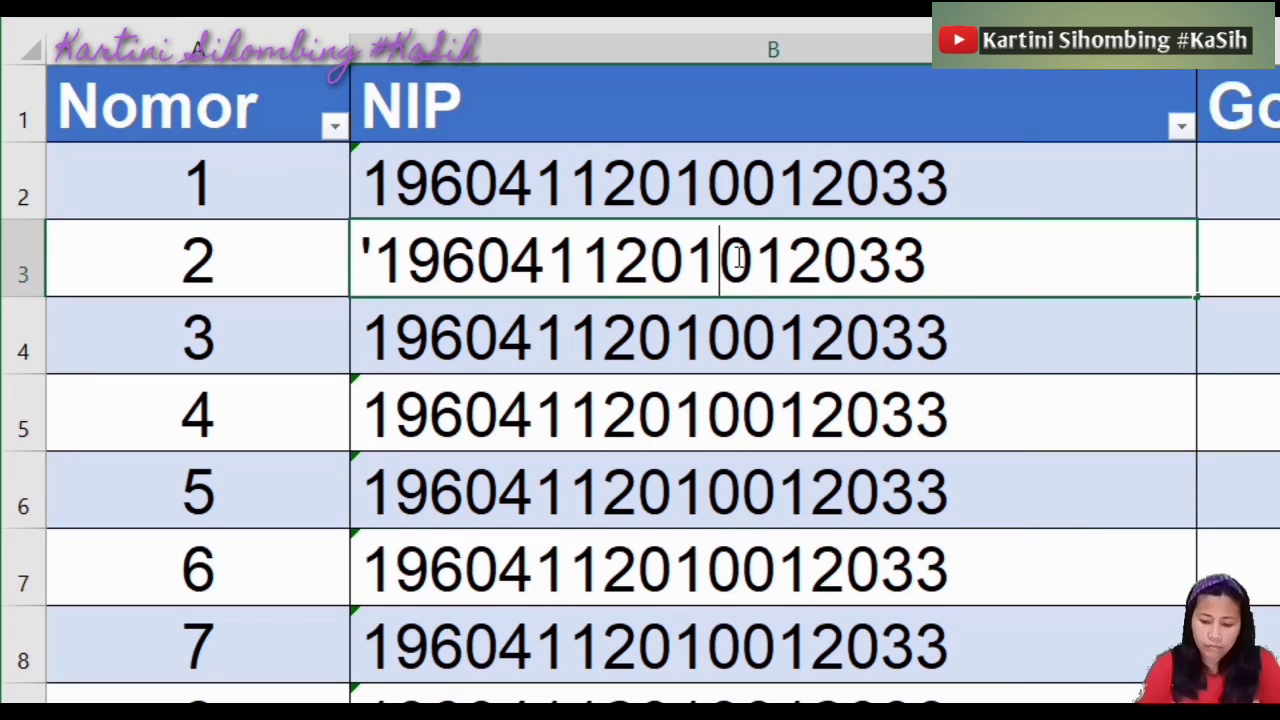
key(BackSpace)
text(09)
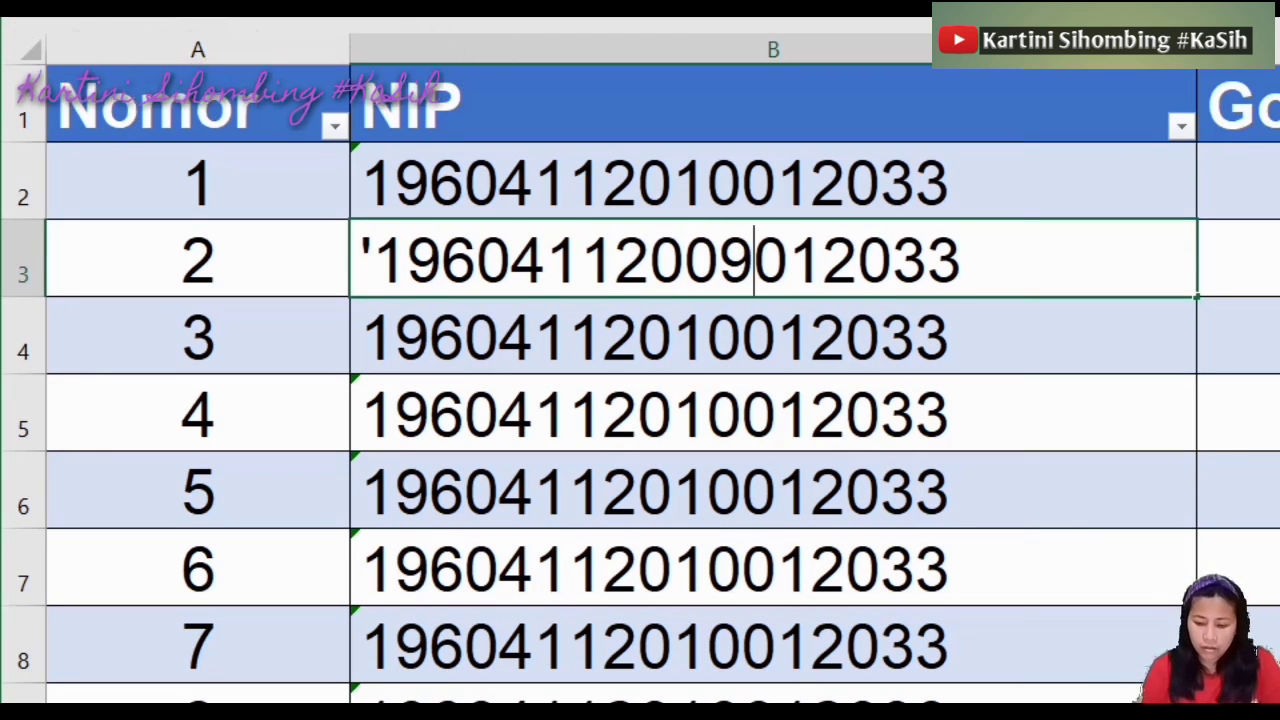
key(Right)
key(Right)
key(Right)
key(Right)
key(Right)
key(Right)
key(BackSpace)
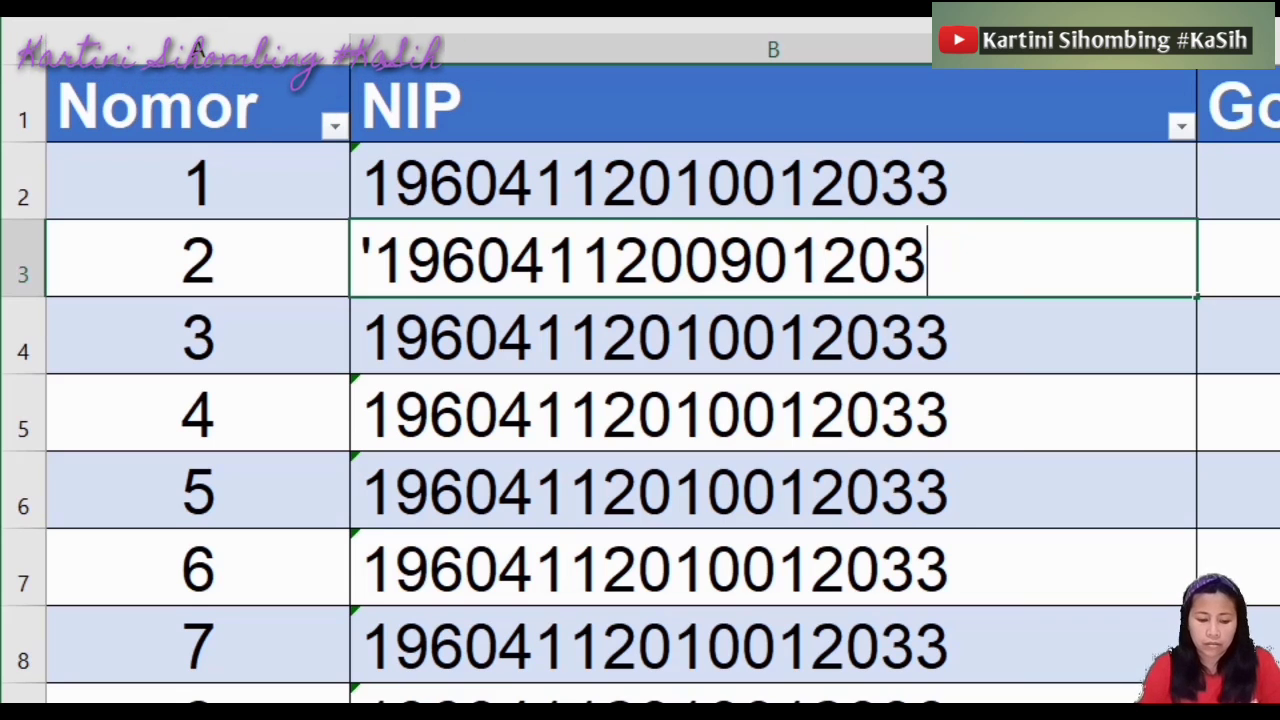
key(BackSpace)
text(01)
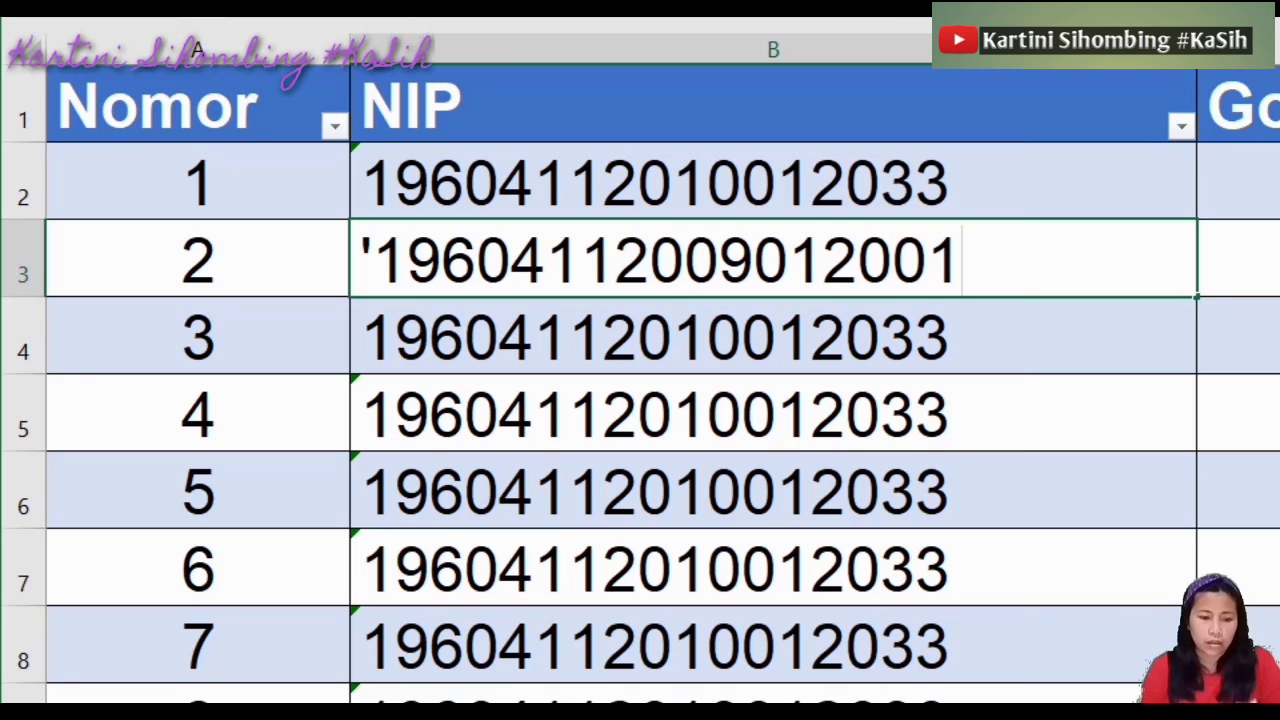
key(Left)
key(Left)
key(Left)
key(Left)
key(Left)
key(Left)
key(Left)
key(Left)
key(Left)
key(Left)
key(Left)
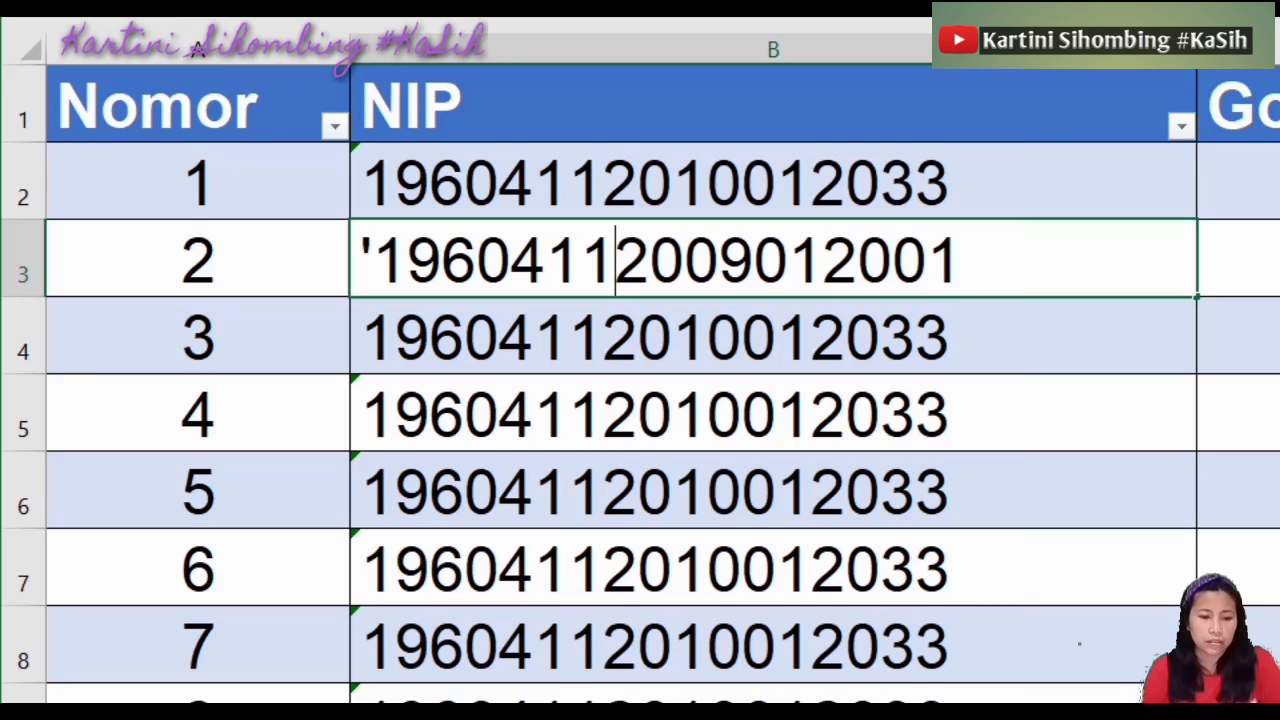
key(BackSpace)
key(BackSpace)
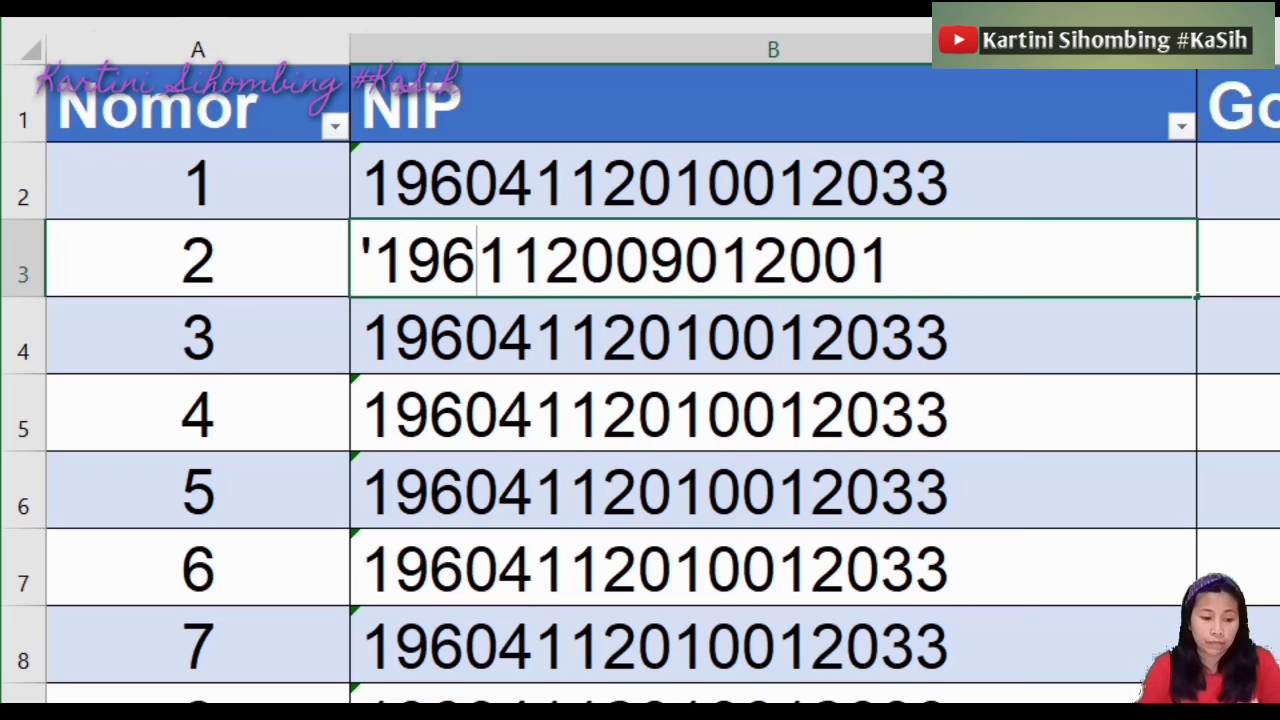
text(2)
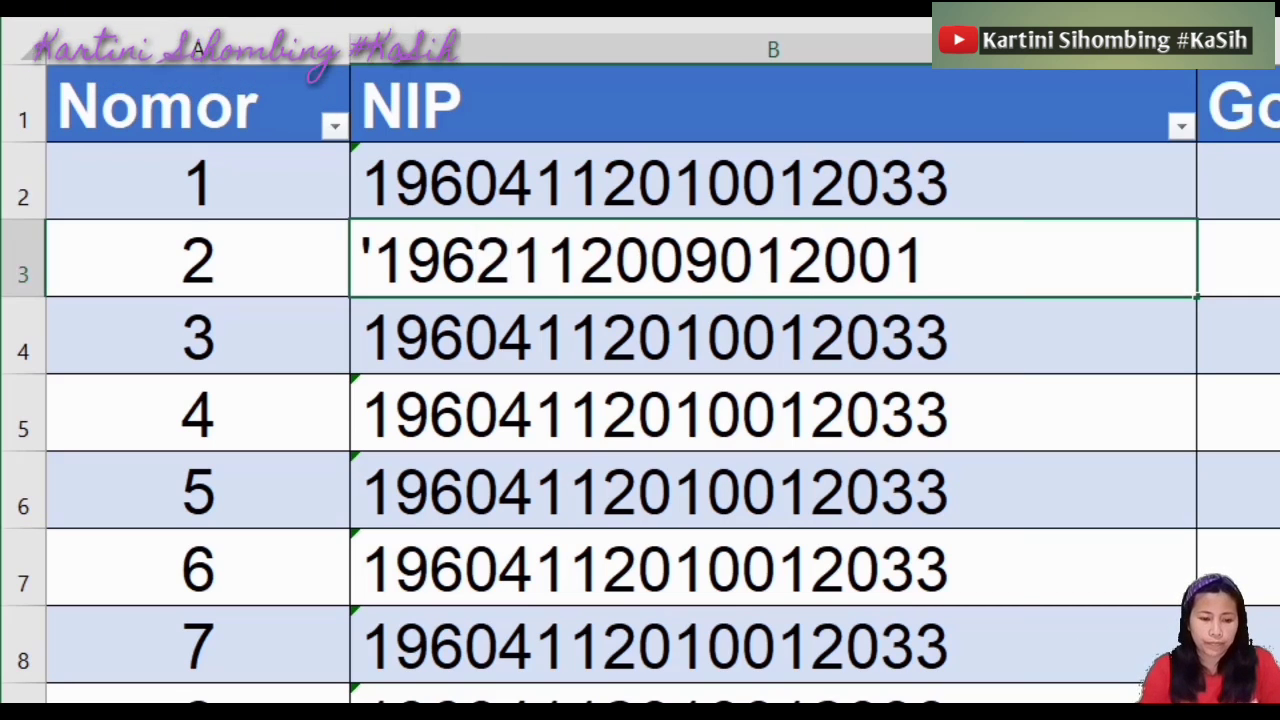
click(571, 262)
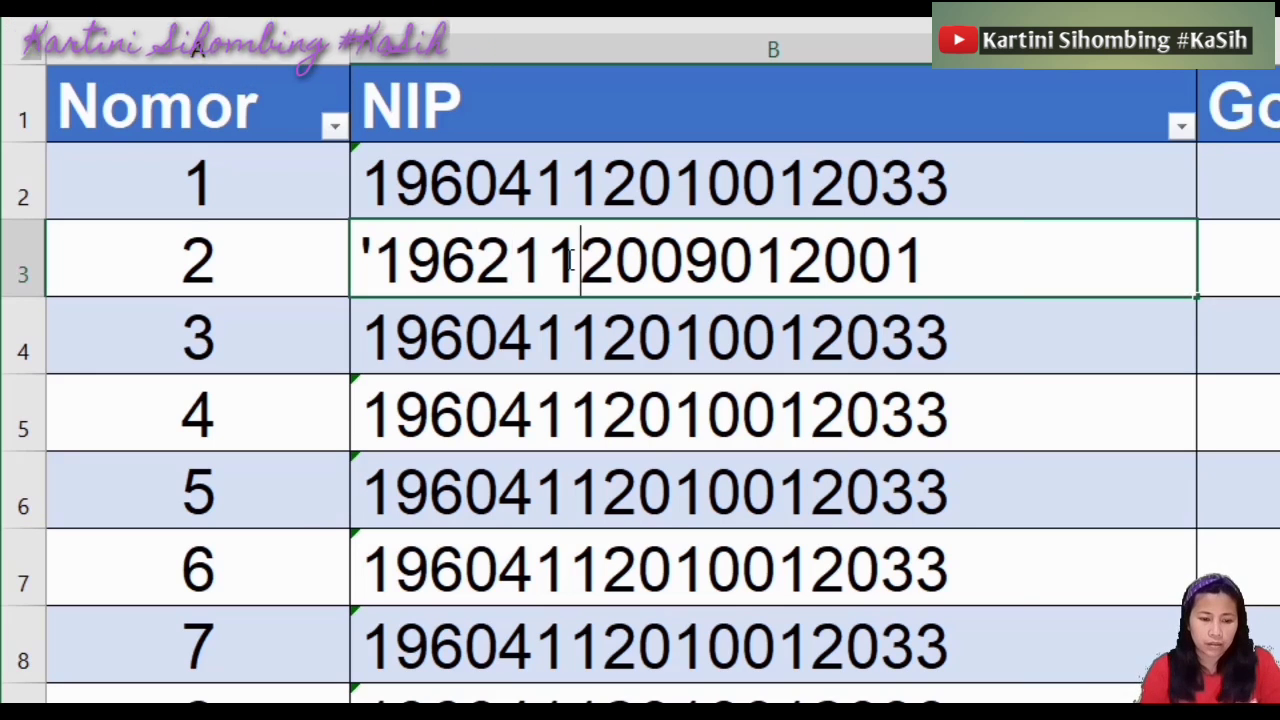
click(632, 470)
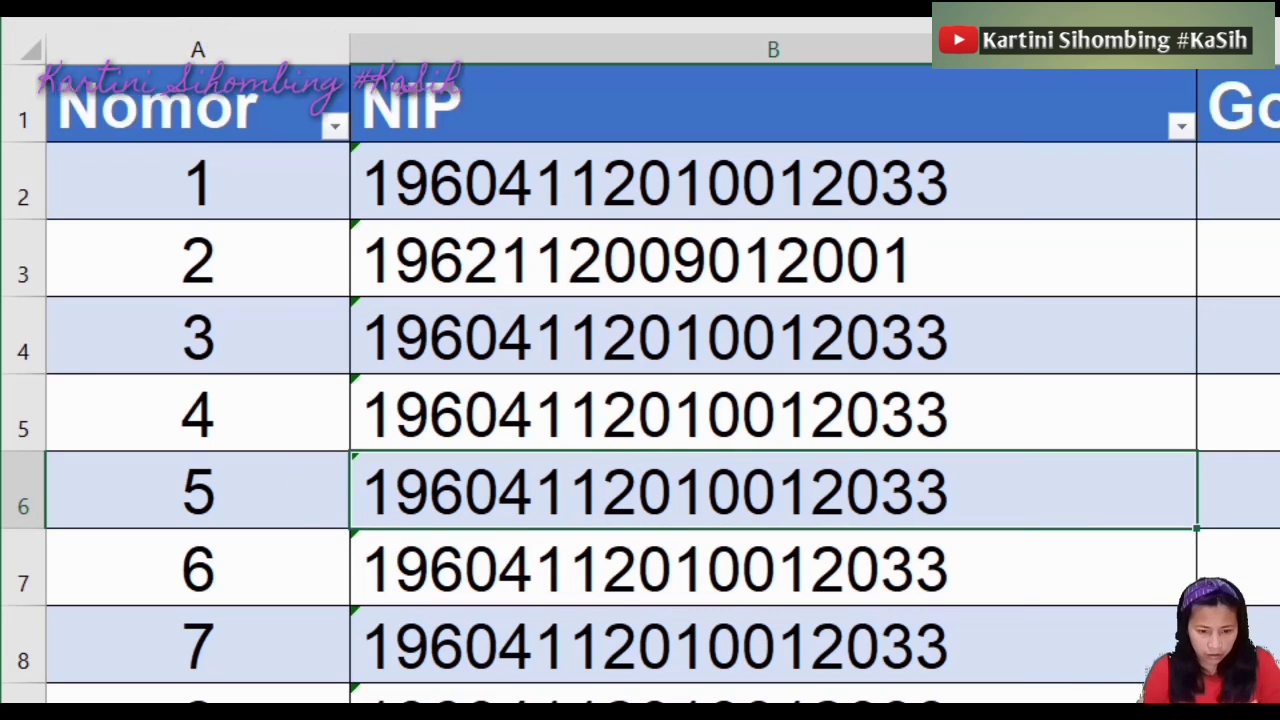
click(773, 712)
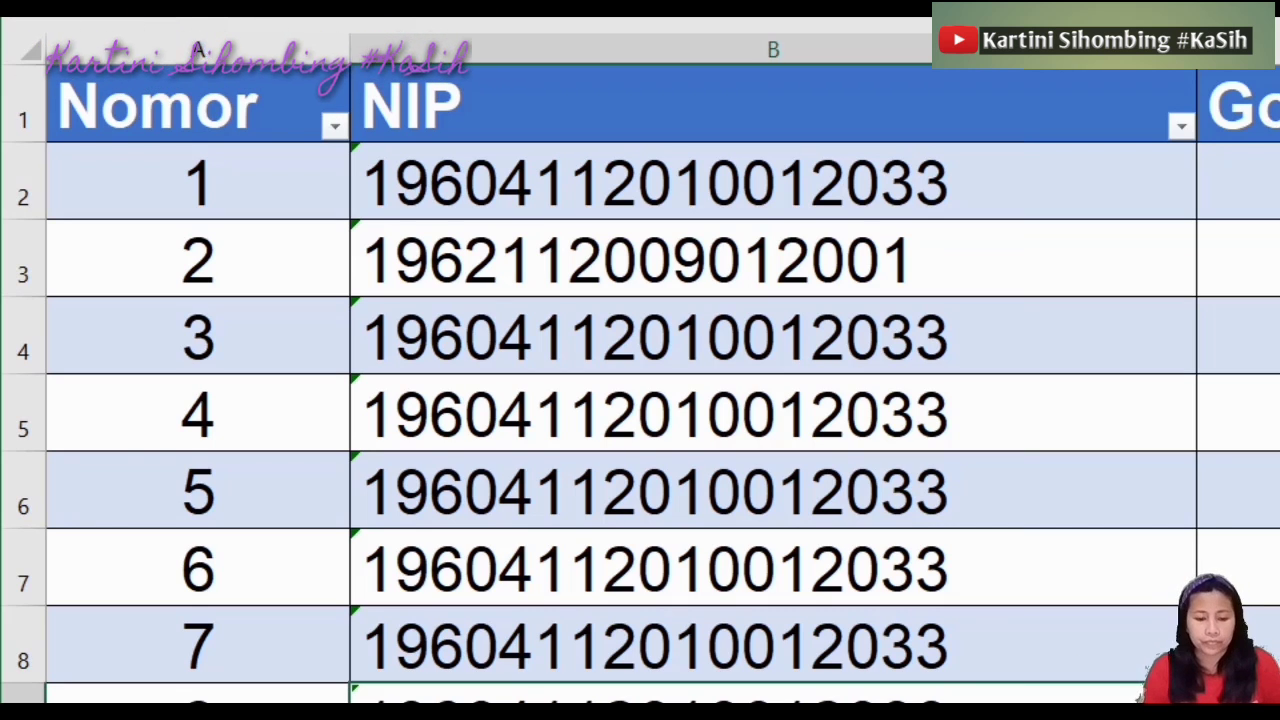
Change the Nomor 6 NIP in B7 to end in 022
click(958, 584)
double_click(958, 584)
key(BackSpace)
key(BackSpace)
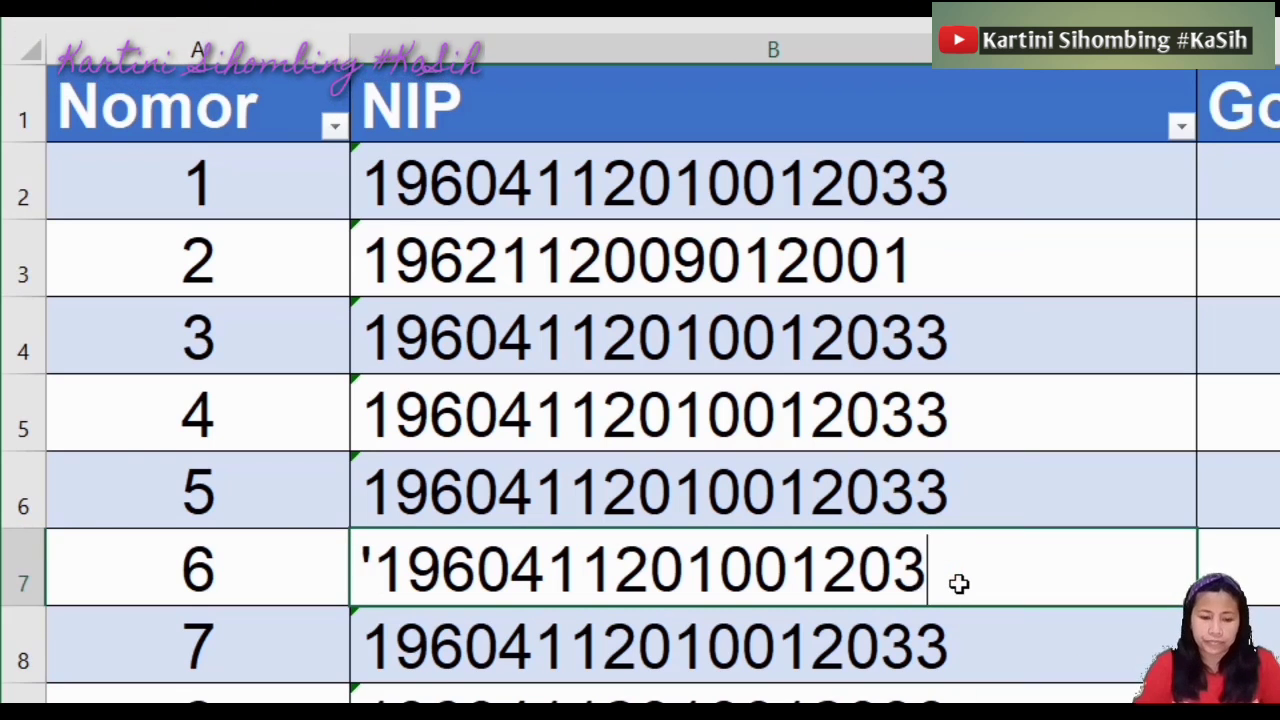
text(22)
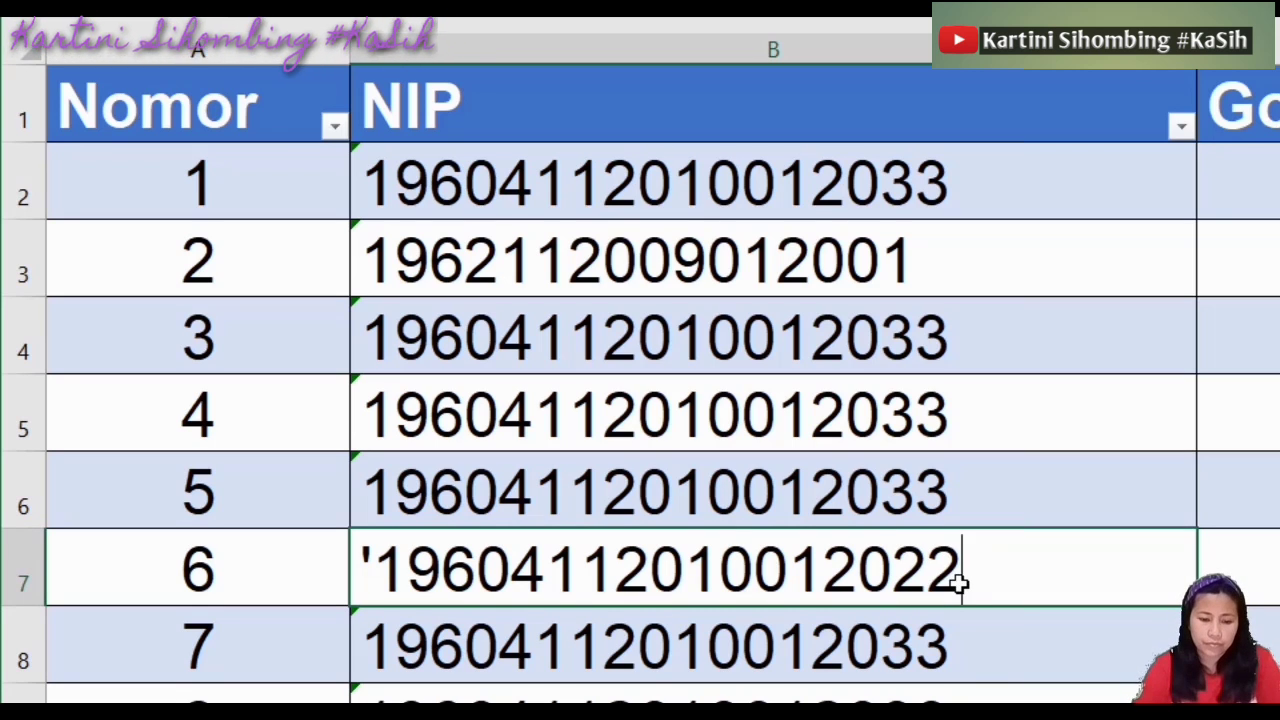
click(949, 677)
click(833, 508)
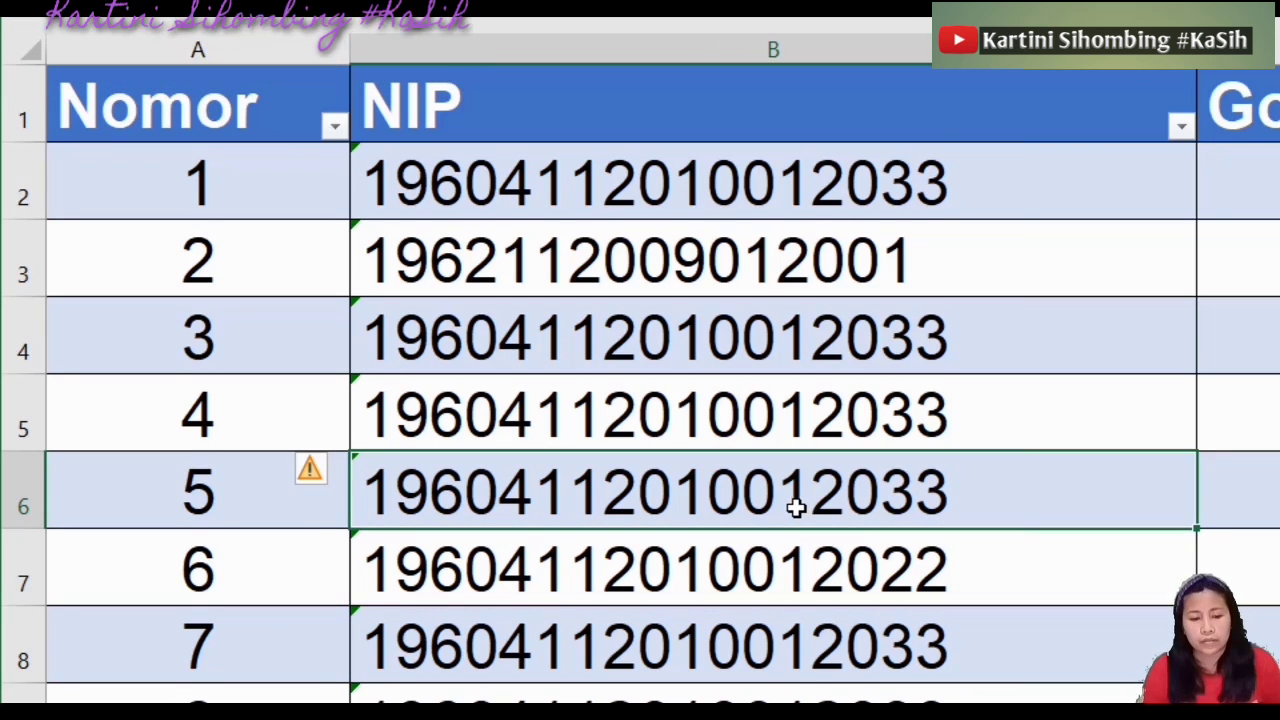
click(657, 337)
double_click(500, 340)
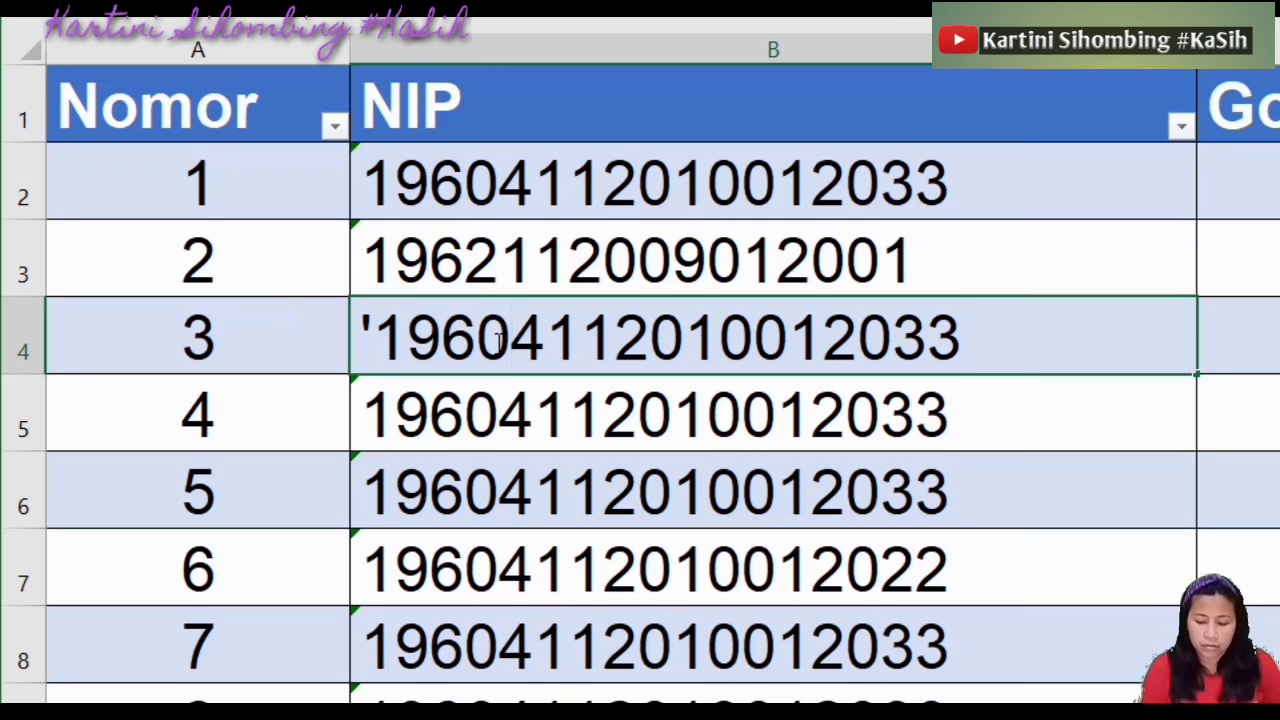
key(BackSpace)
key(BackSpace)
text(86)
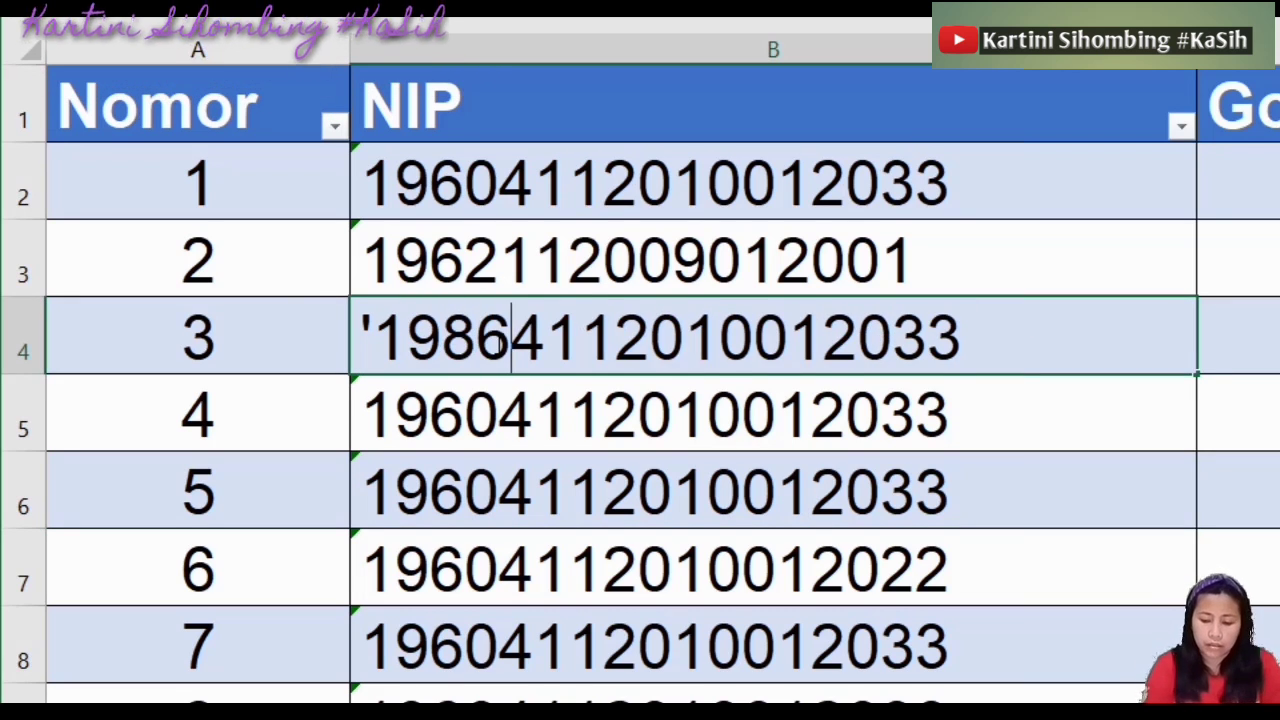
key(Return)
double_click(508, 422)
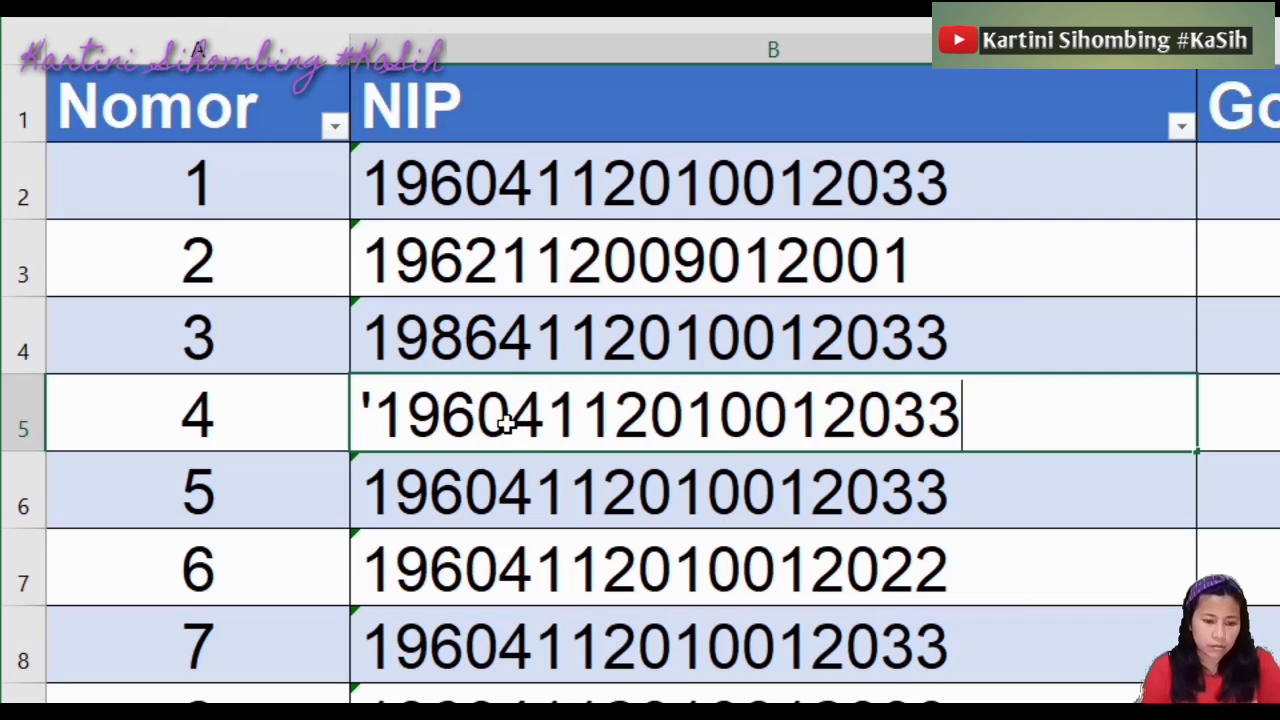
key(BackSpace)
key(BackSpace)
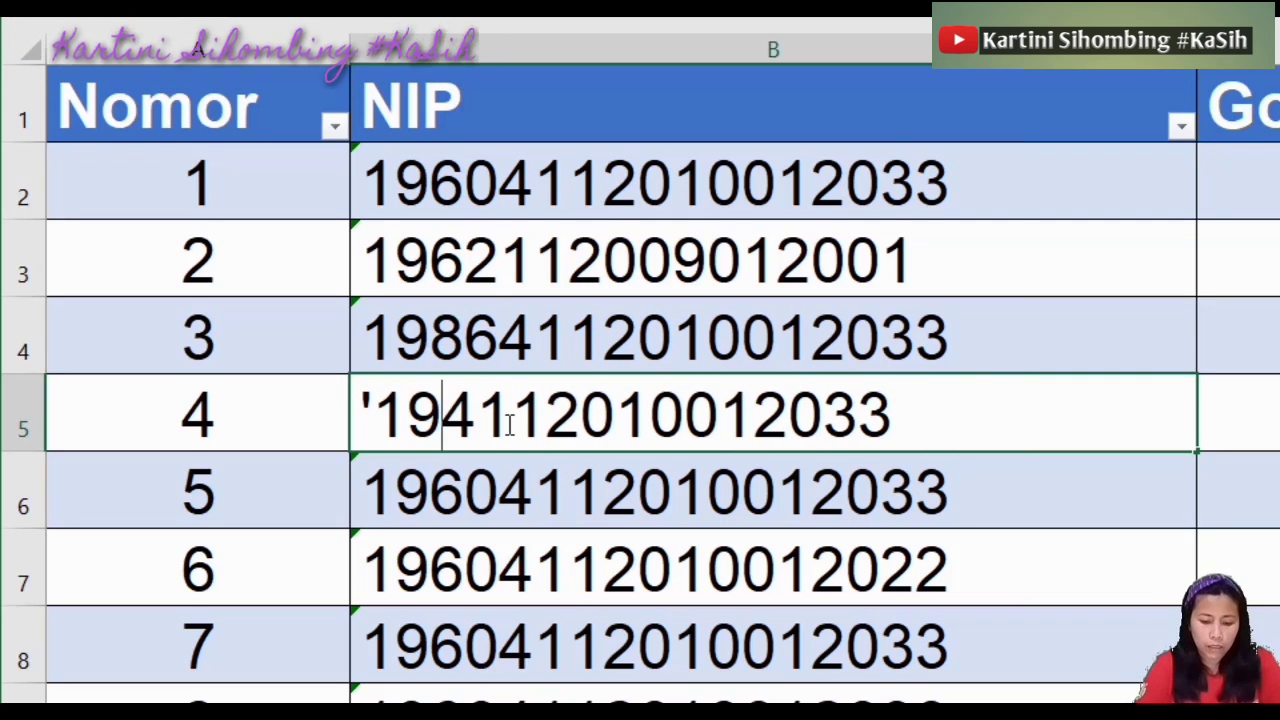
text(90)
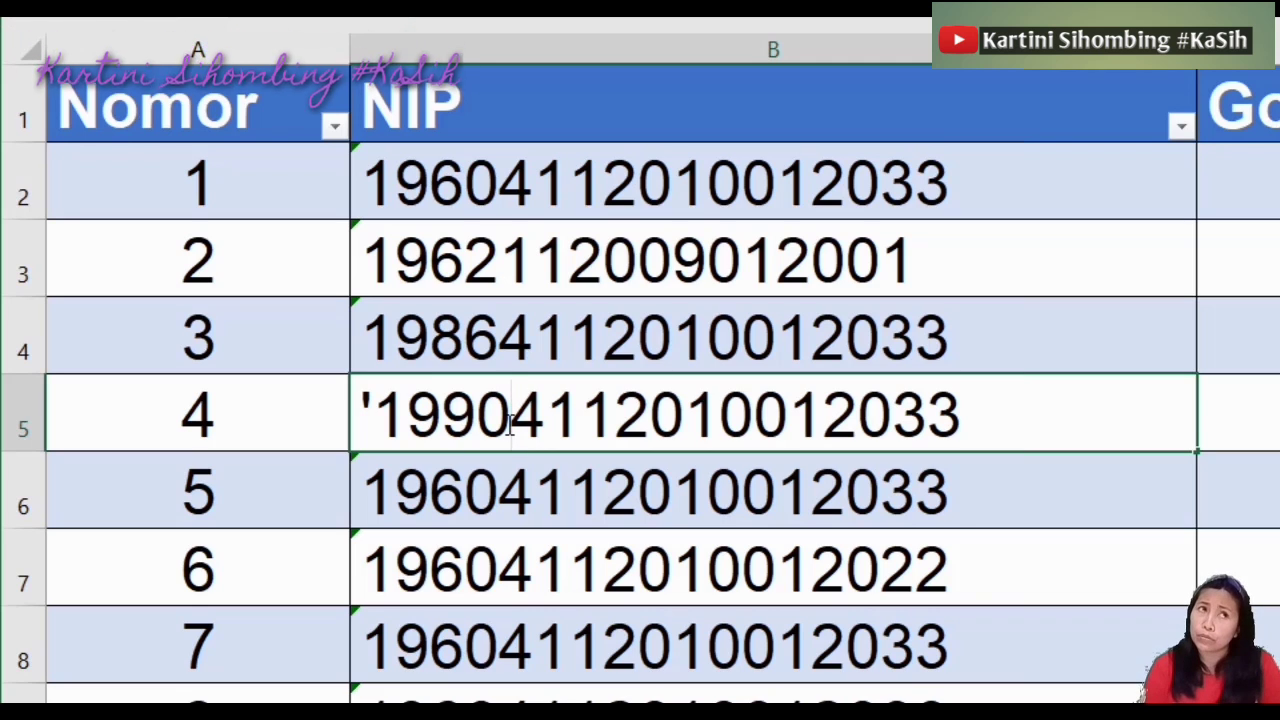
key(BackSpace)
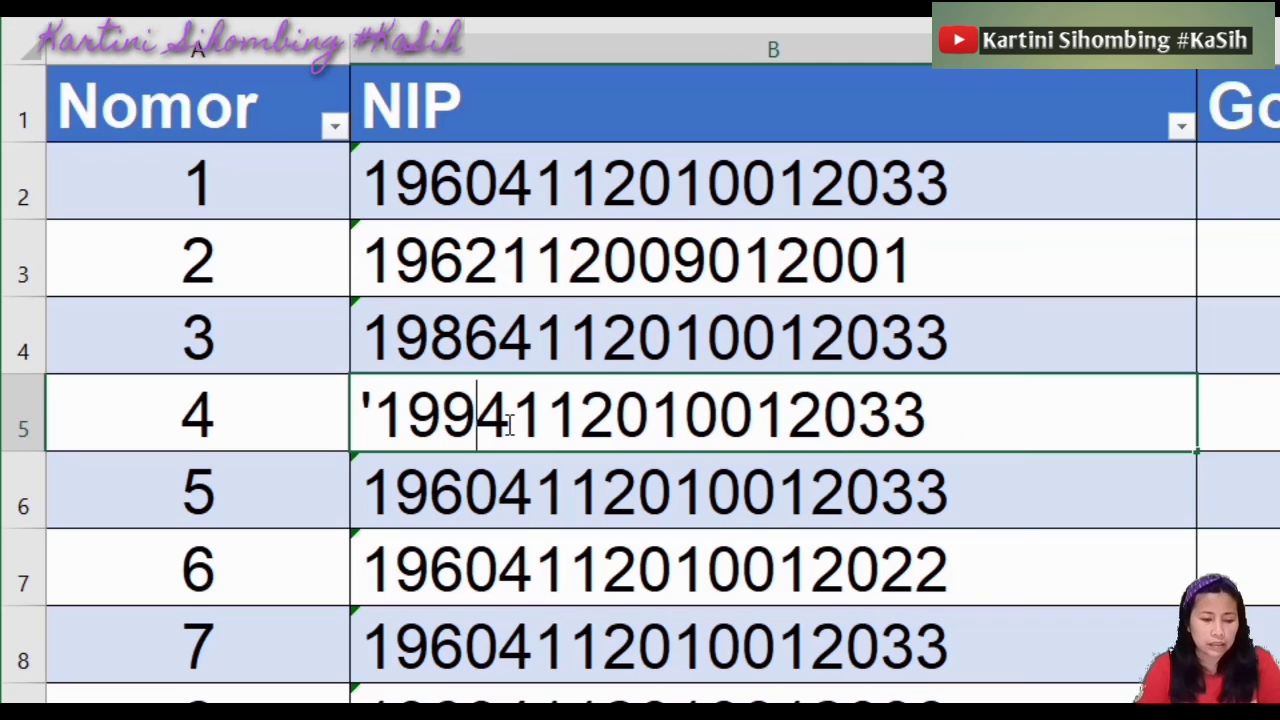
key(BackSpace)
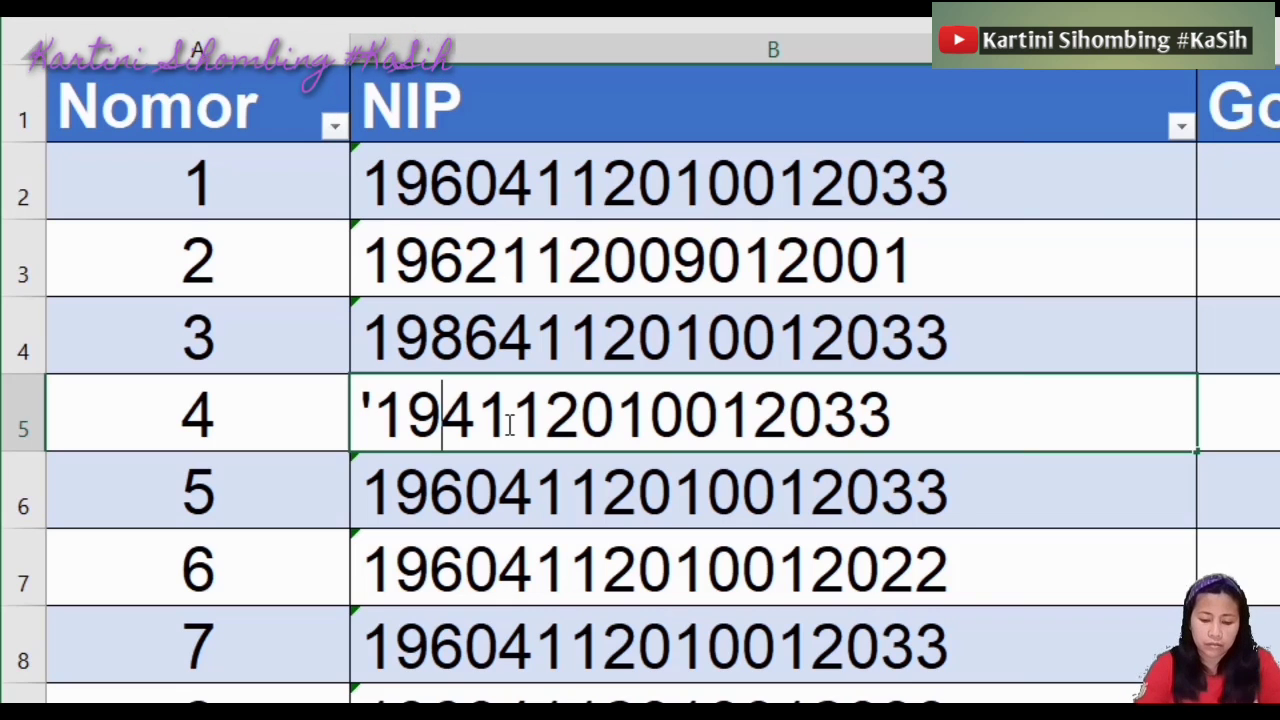
text(84)
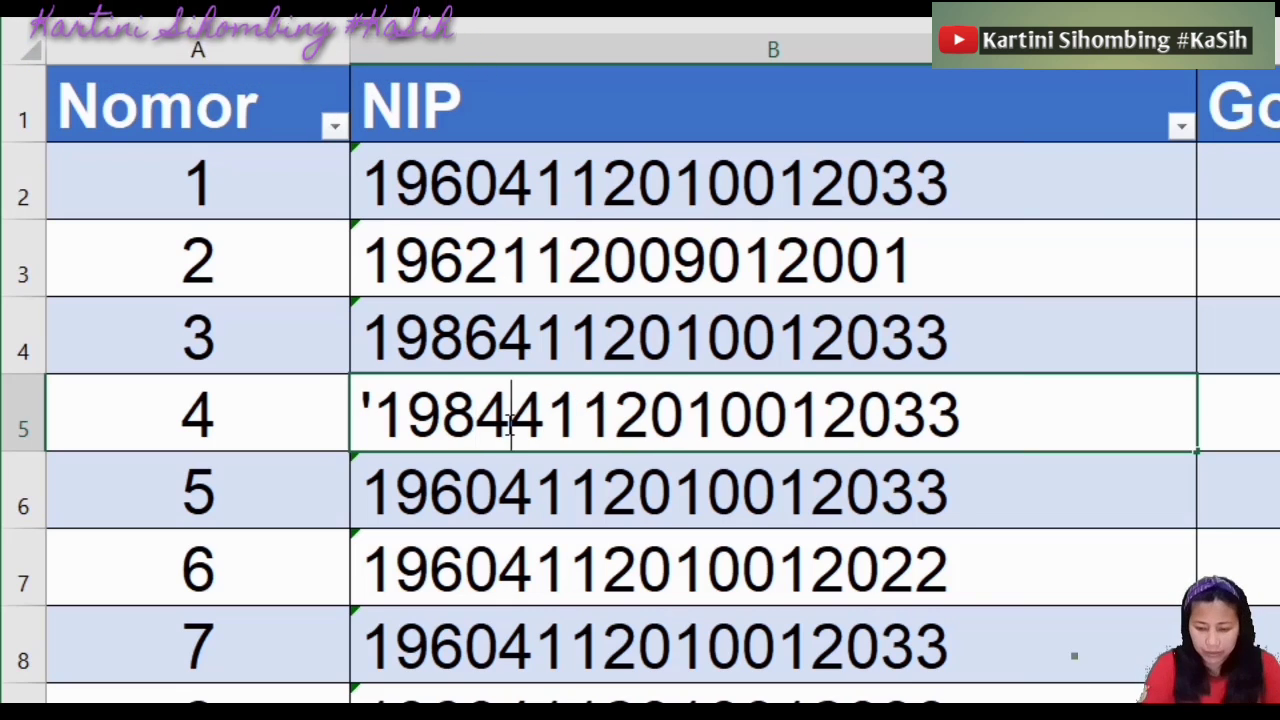
key(Return)
double_click(561, 535)
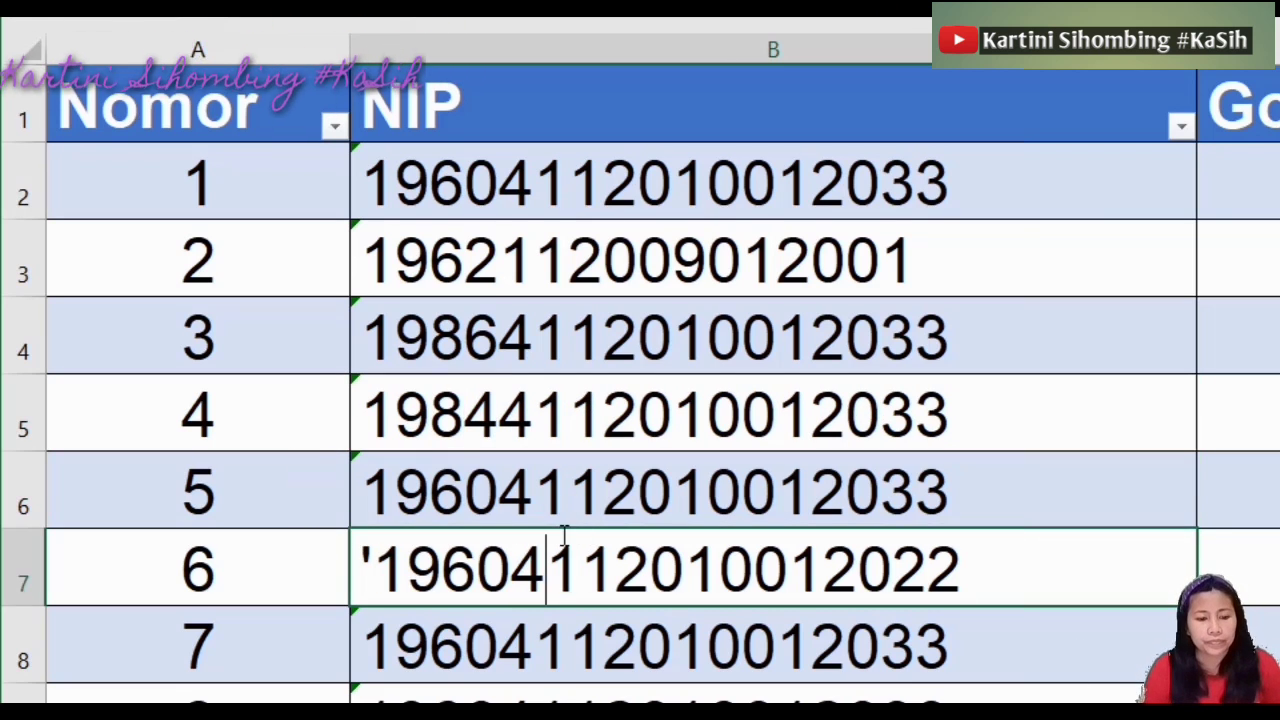
click(511, 570)
key(BackSpace)
key(BackSpace)
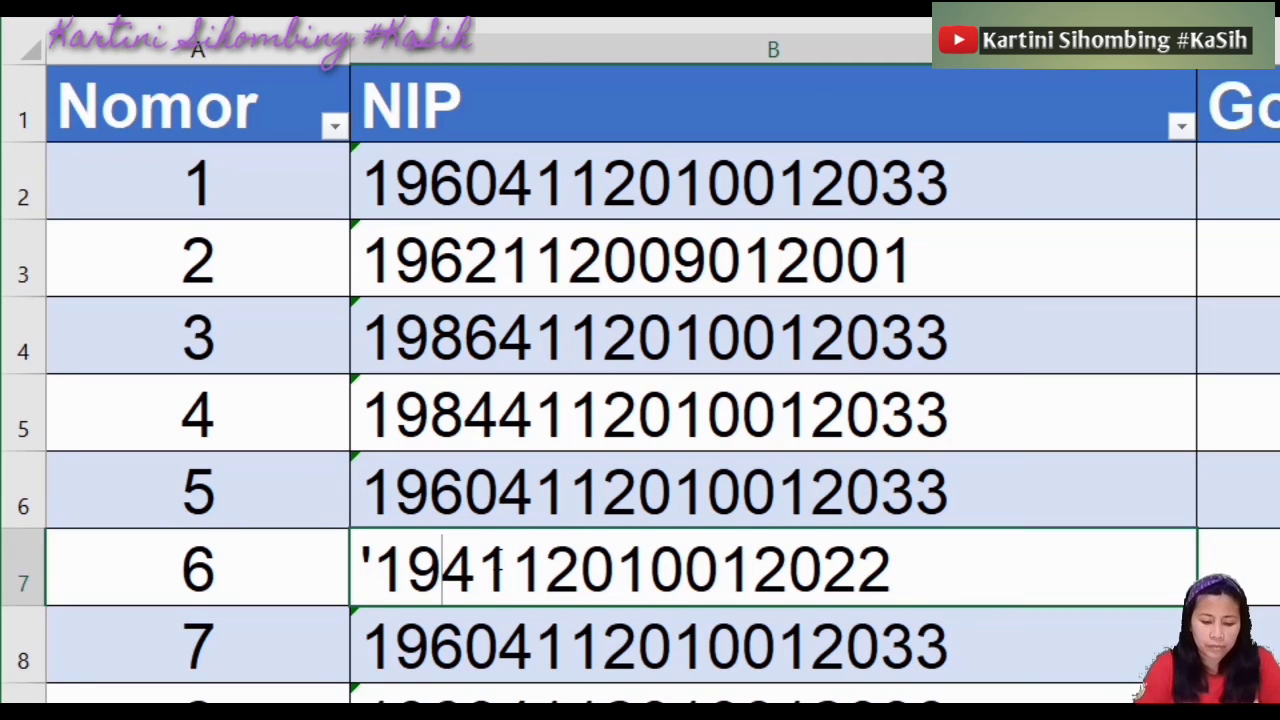
text(58)
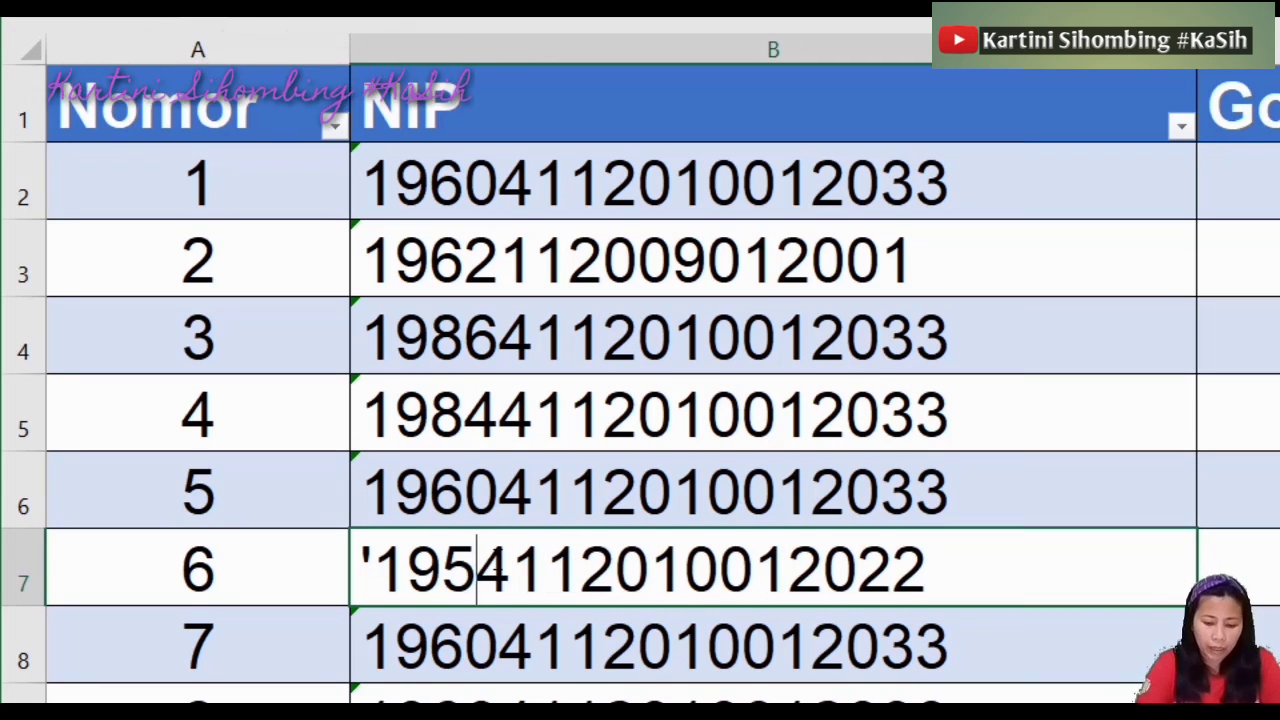
key(Return)
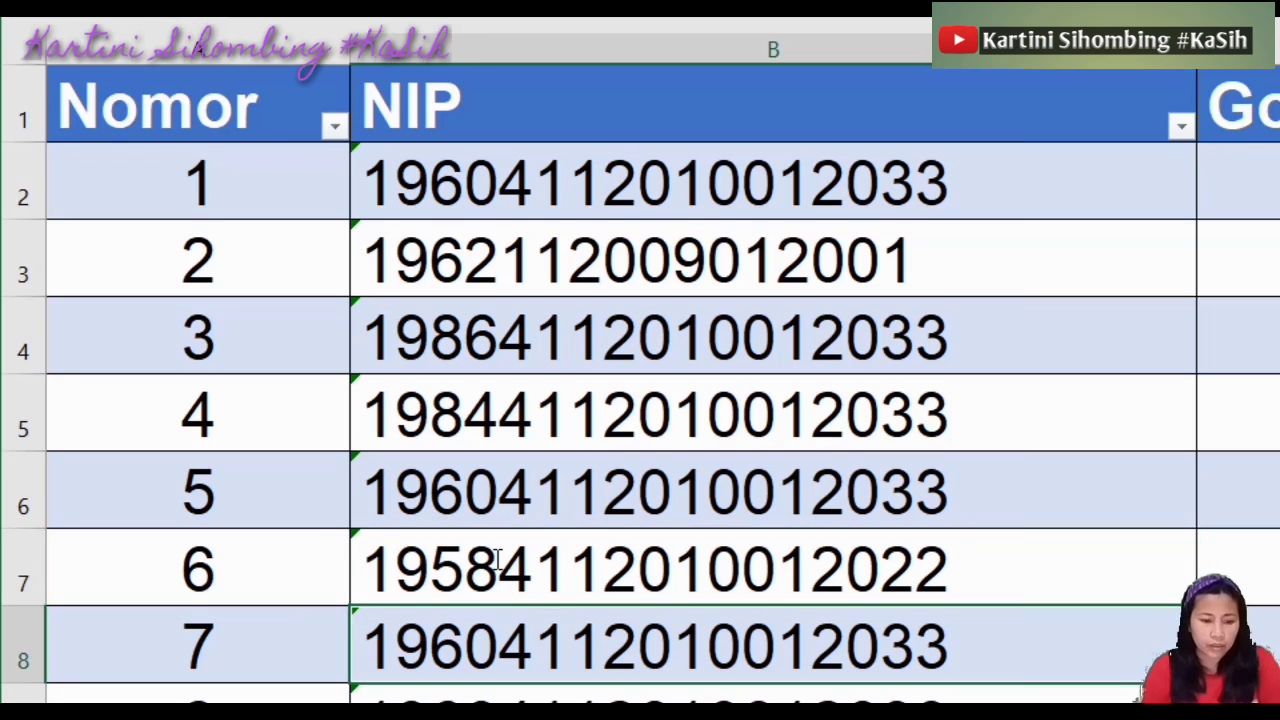
Rework the middle digits of the Nomor 3 NIP in B4
click(683, 340)
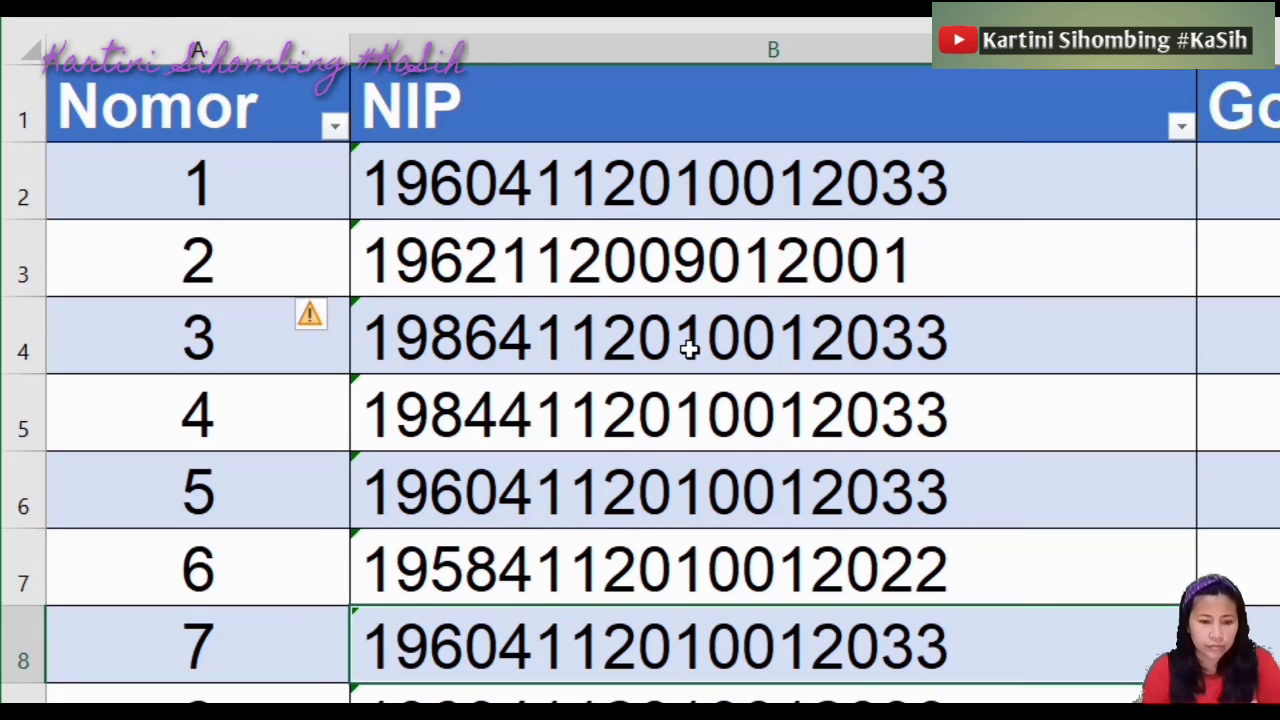
double_click(685, 341)
key(BackSpace)
key(BackSpace)
key(BackSpace)
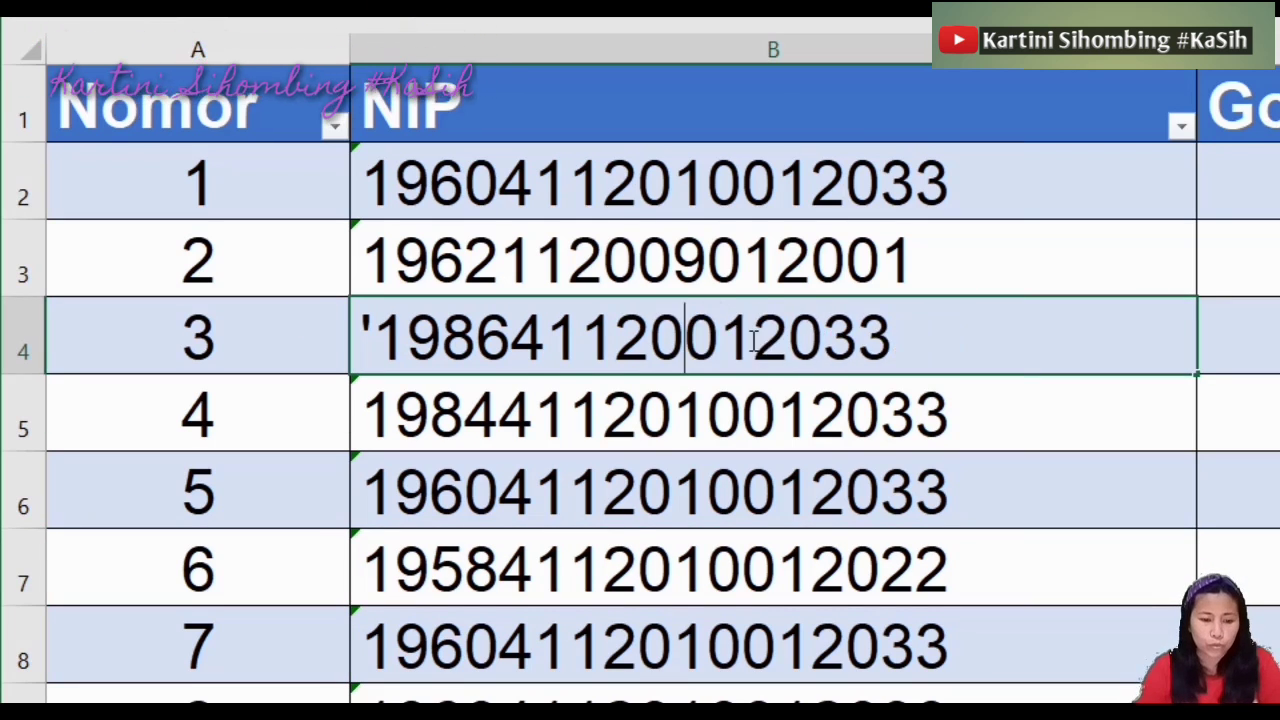
text(0)
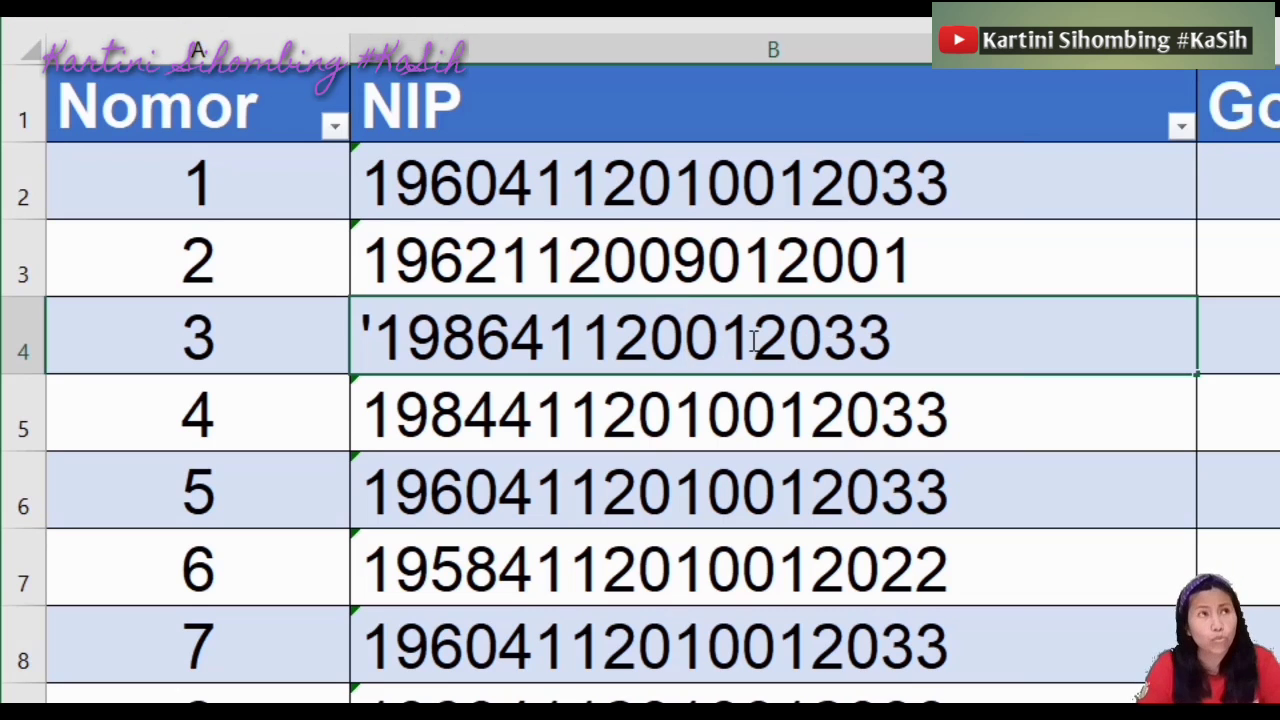
key(BackSpace)
key(BackSpace)
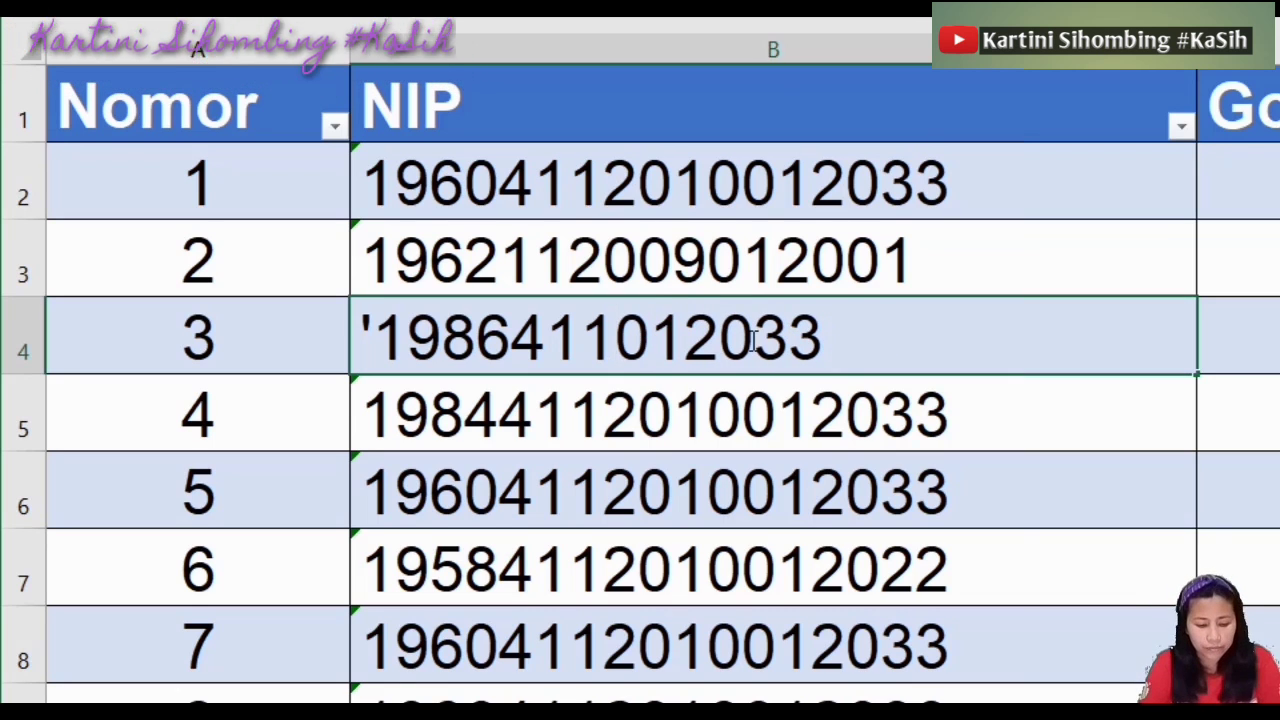
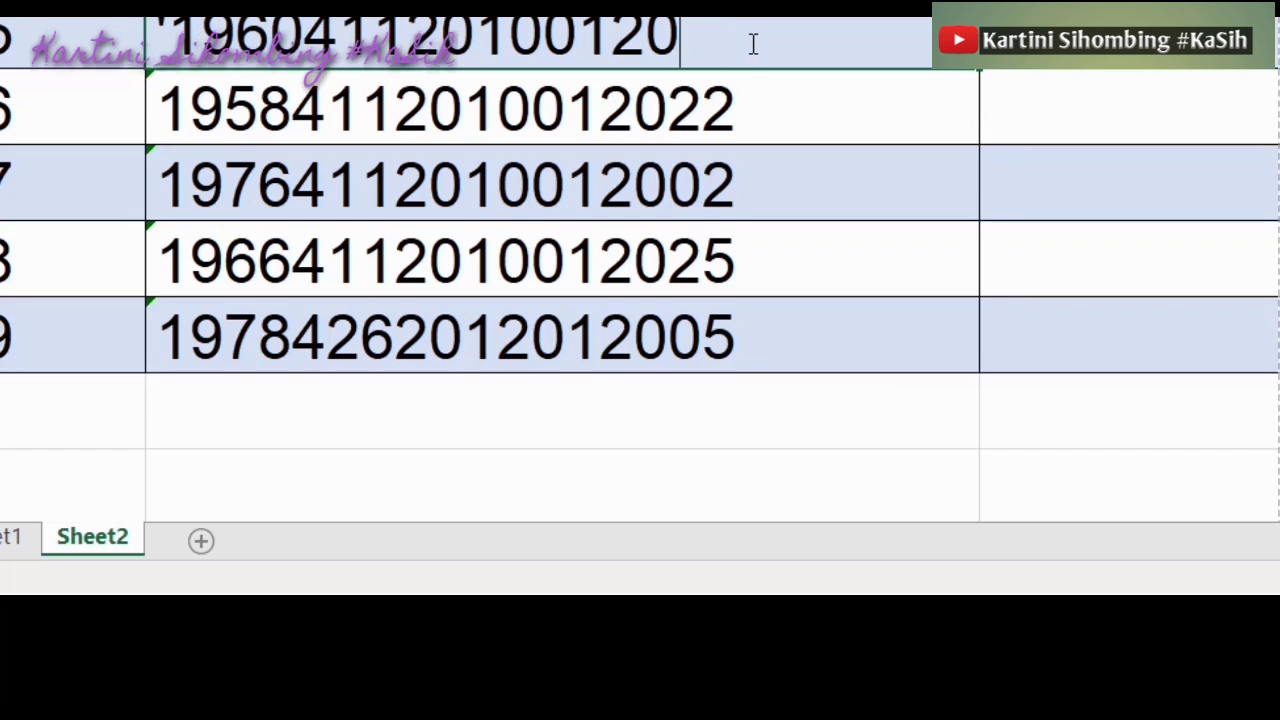
text(08)
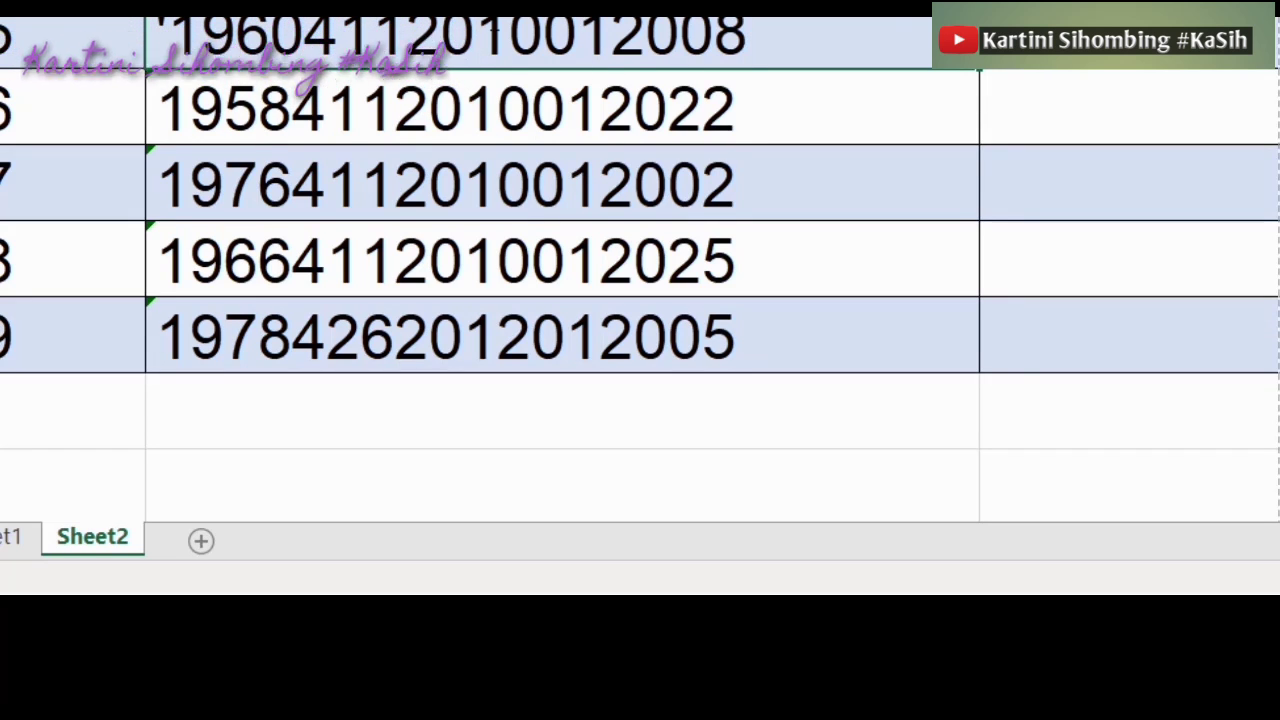
drag(531, 38, 489, 38)
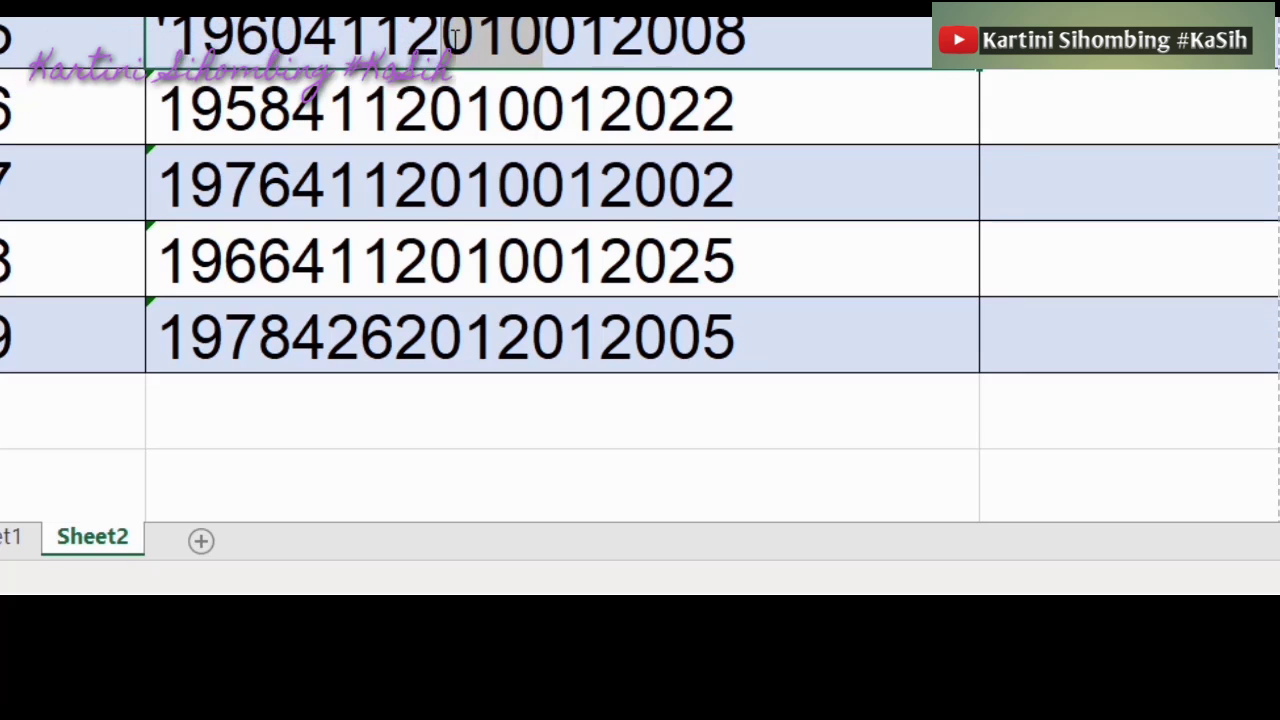
text(02)
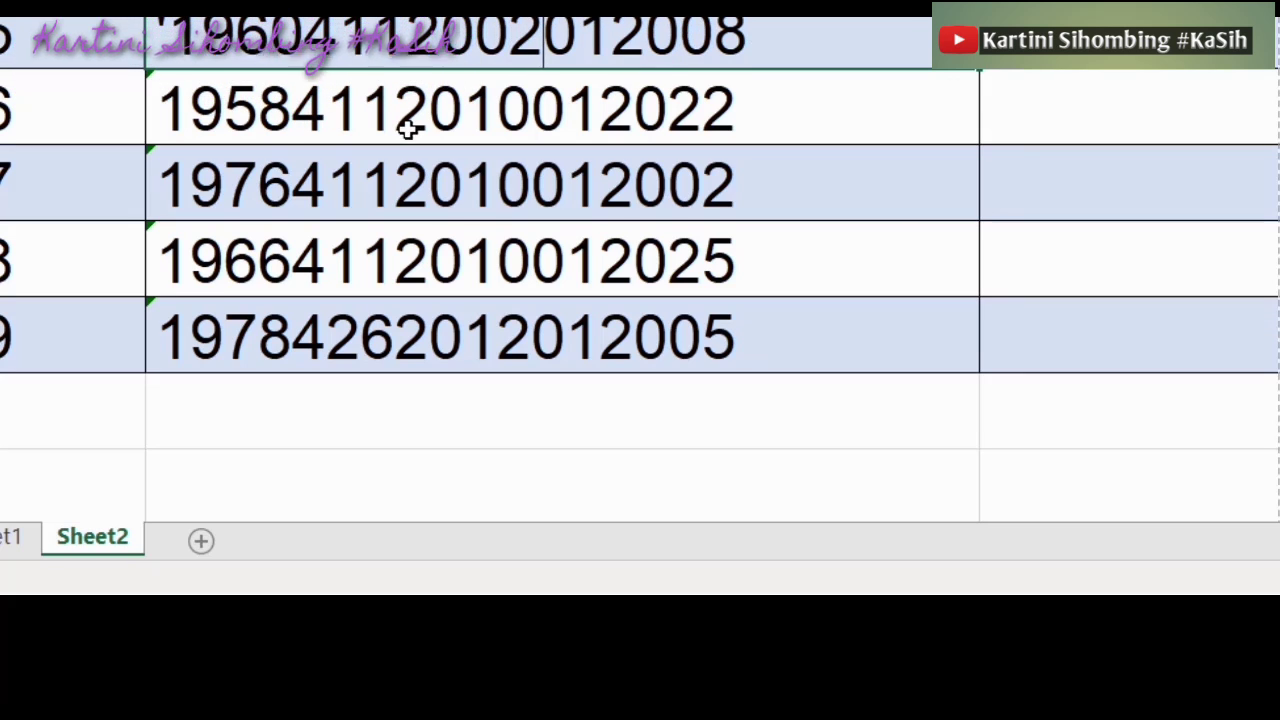
click(371, 128)
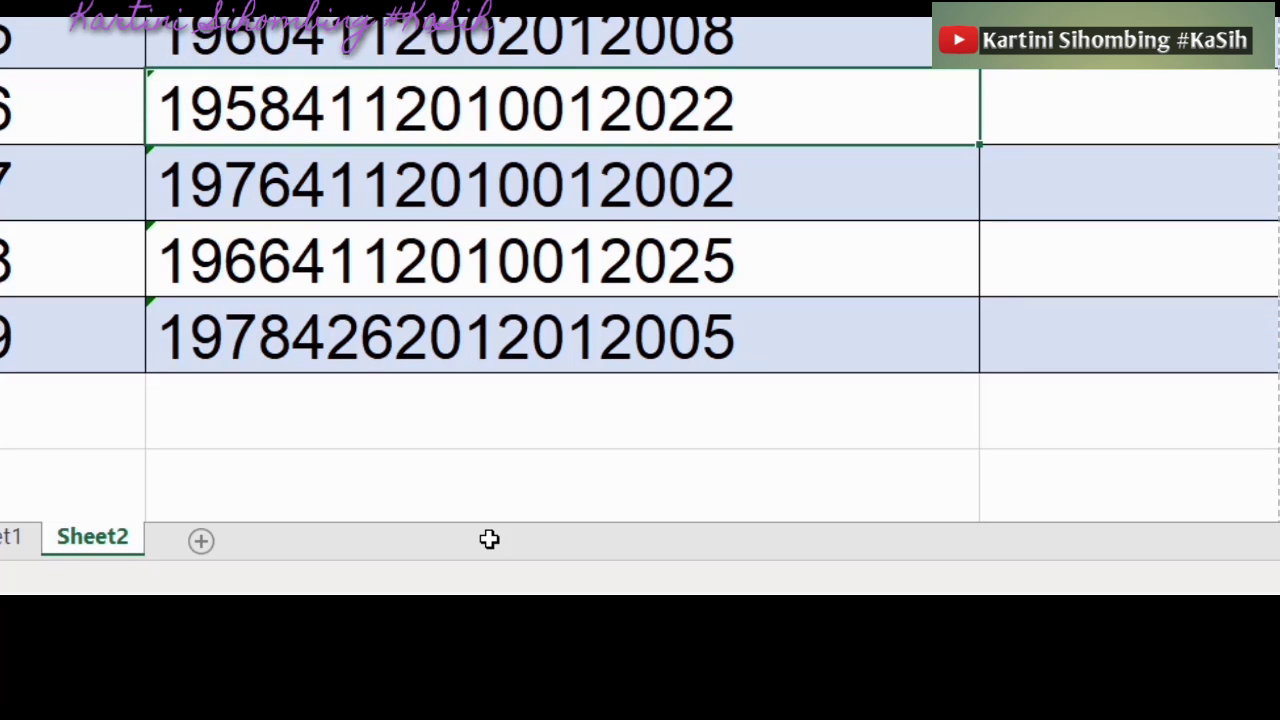
key(ctrl+s)
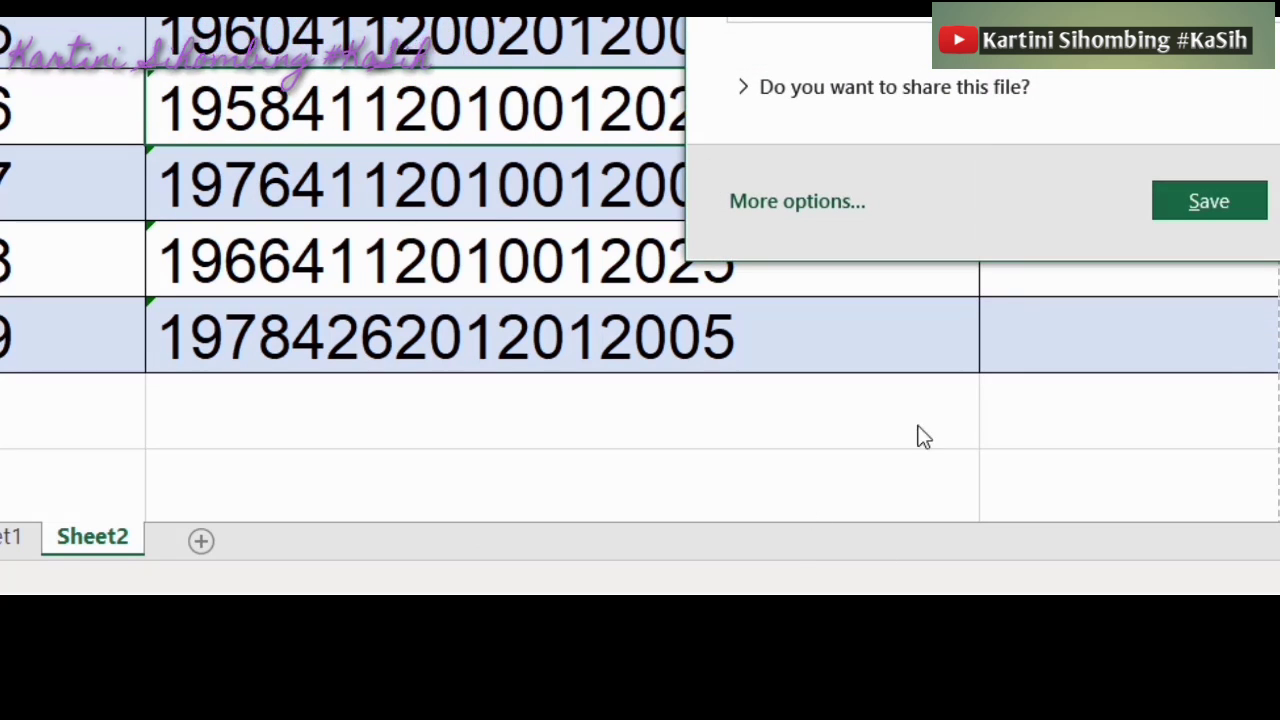
key(Escape)
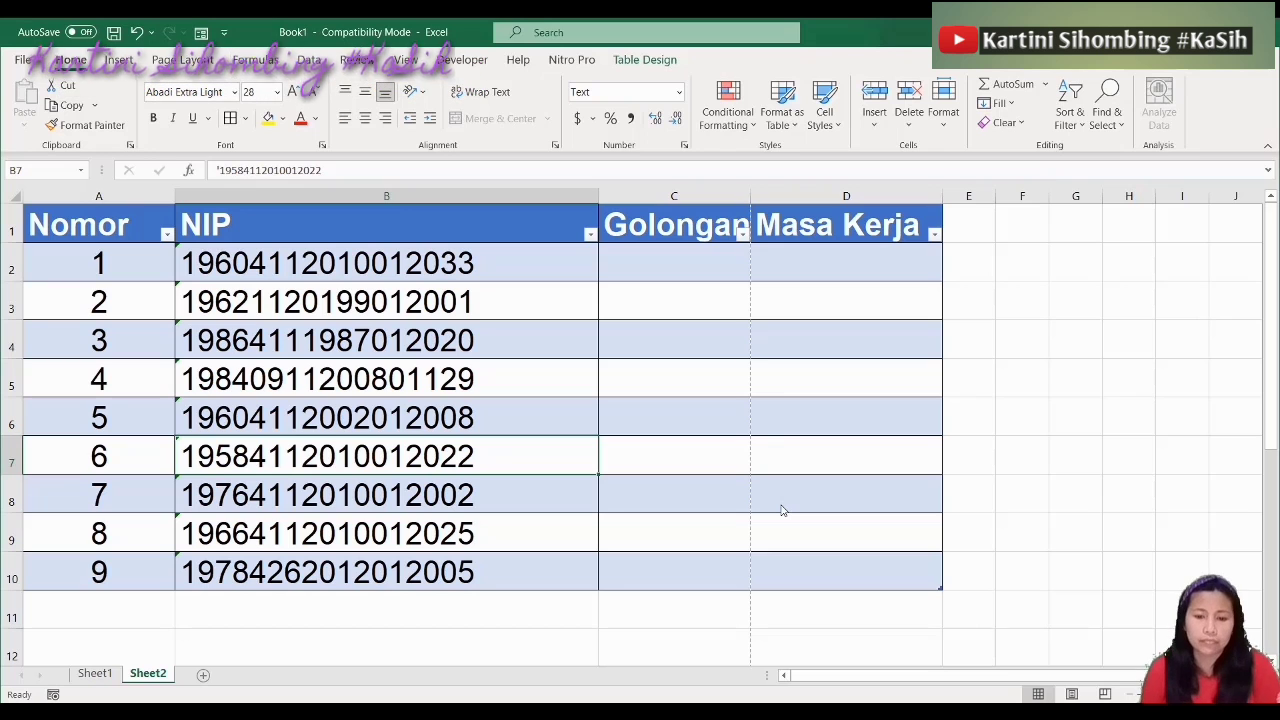
Enter III in C2 and copy it down the Golongan column to C10
click(690, 262)
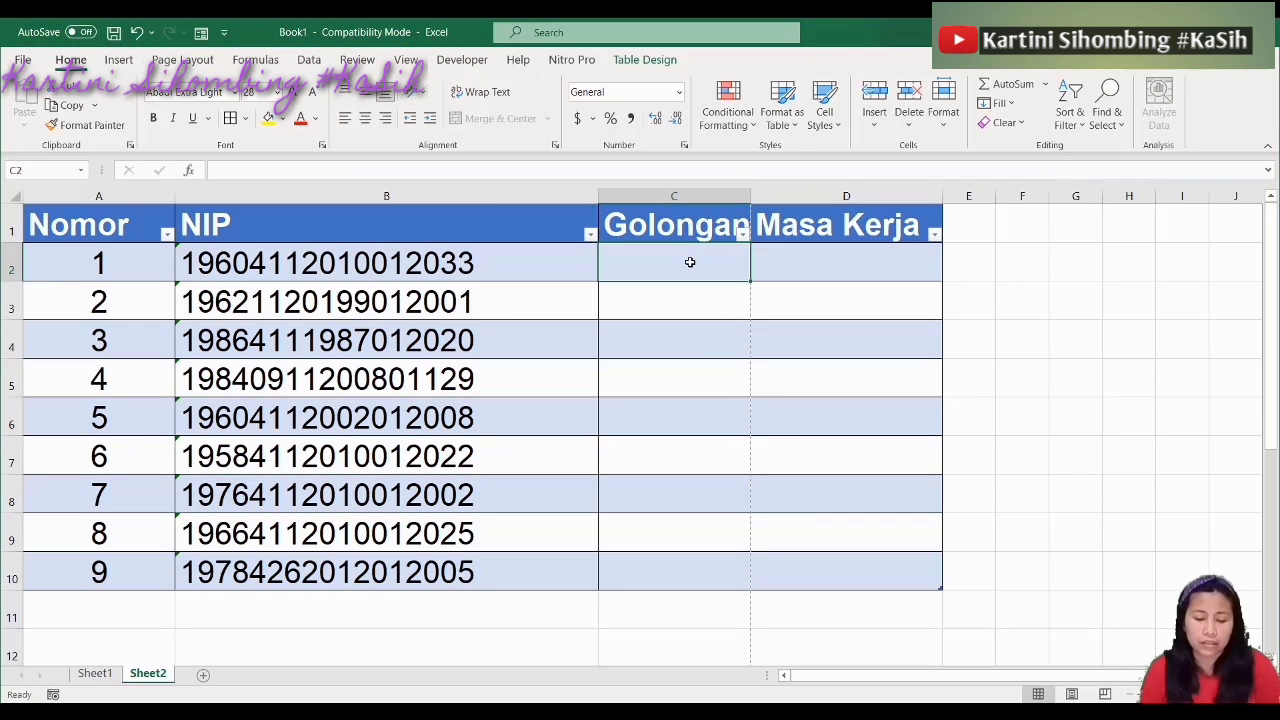
click(759, 174)
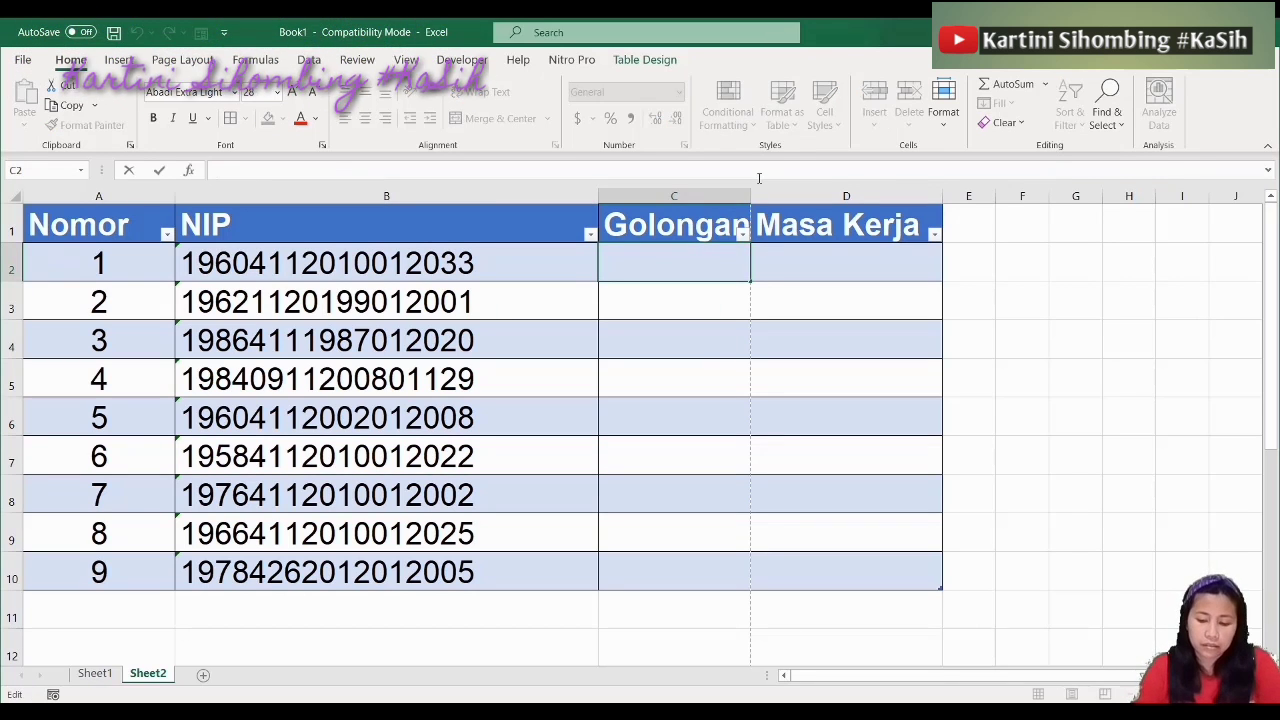
text(III)
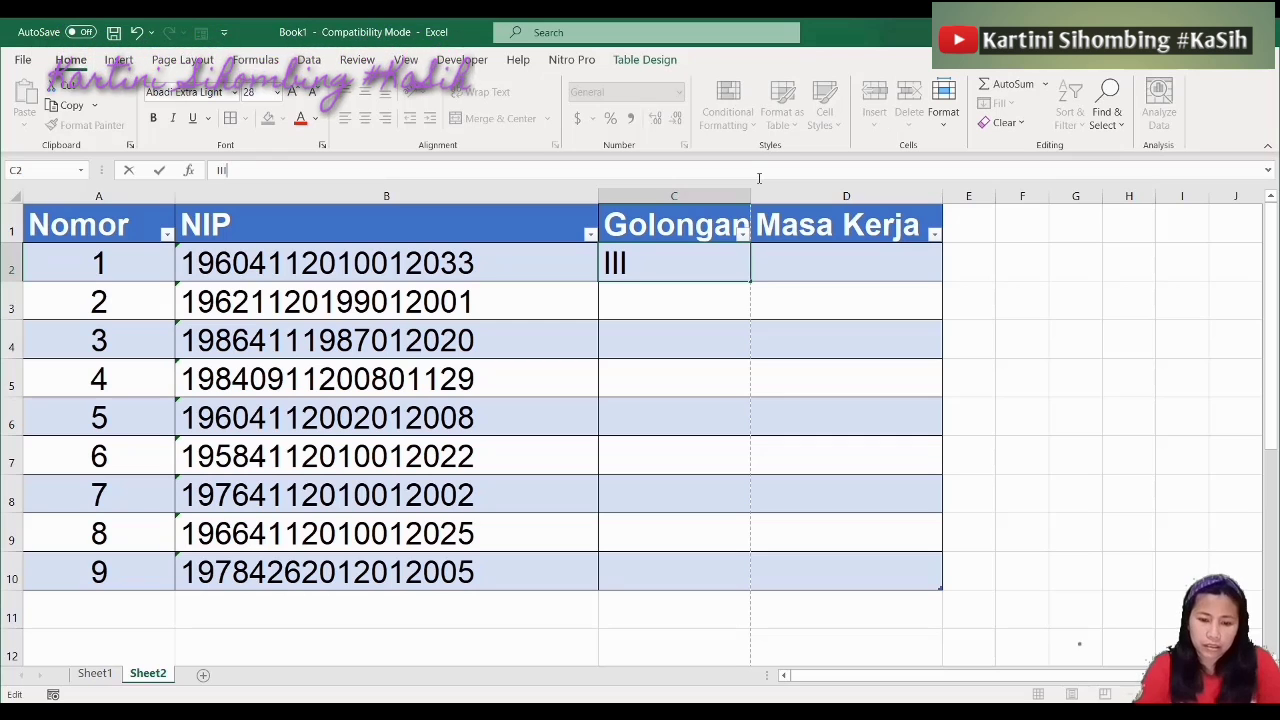
key(Return)
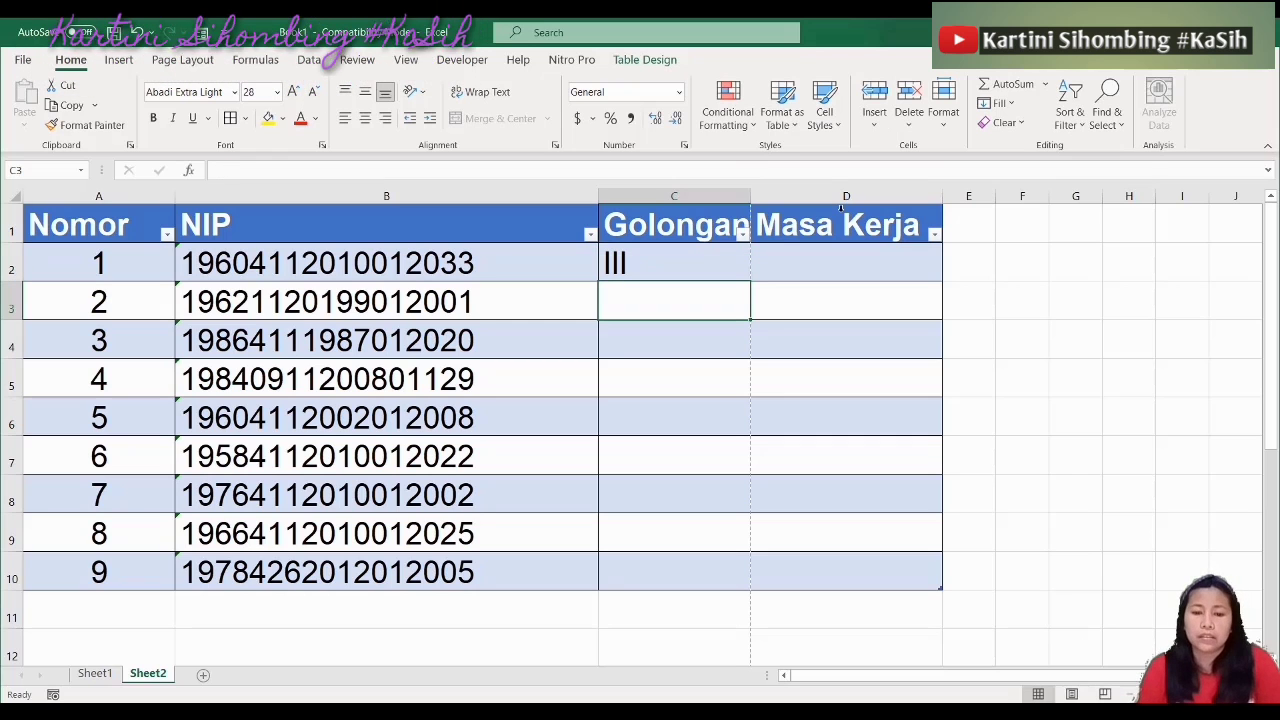
click(707, 264)
key(ctrl+c)
key(shift+Down)
key(shift+Down)
key(shift+Down)
key(shift+Down)
key(shift+Down)
key(shift+Down)
key(shift+Down)
key(shift+Down)
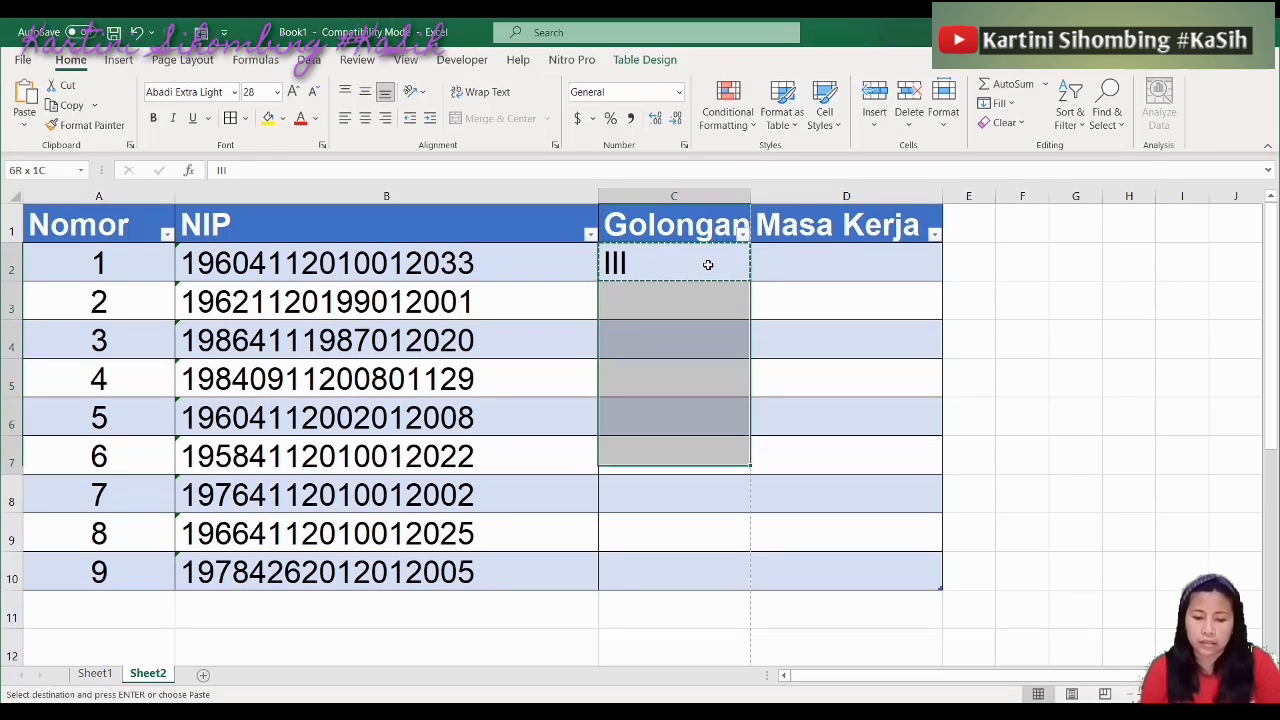
key(ctrl+v)
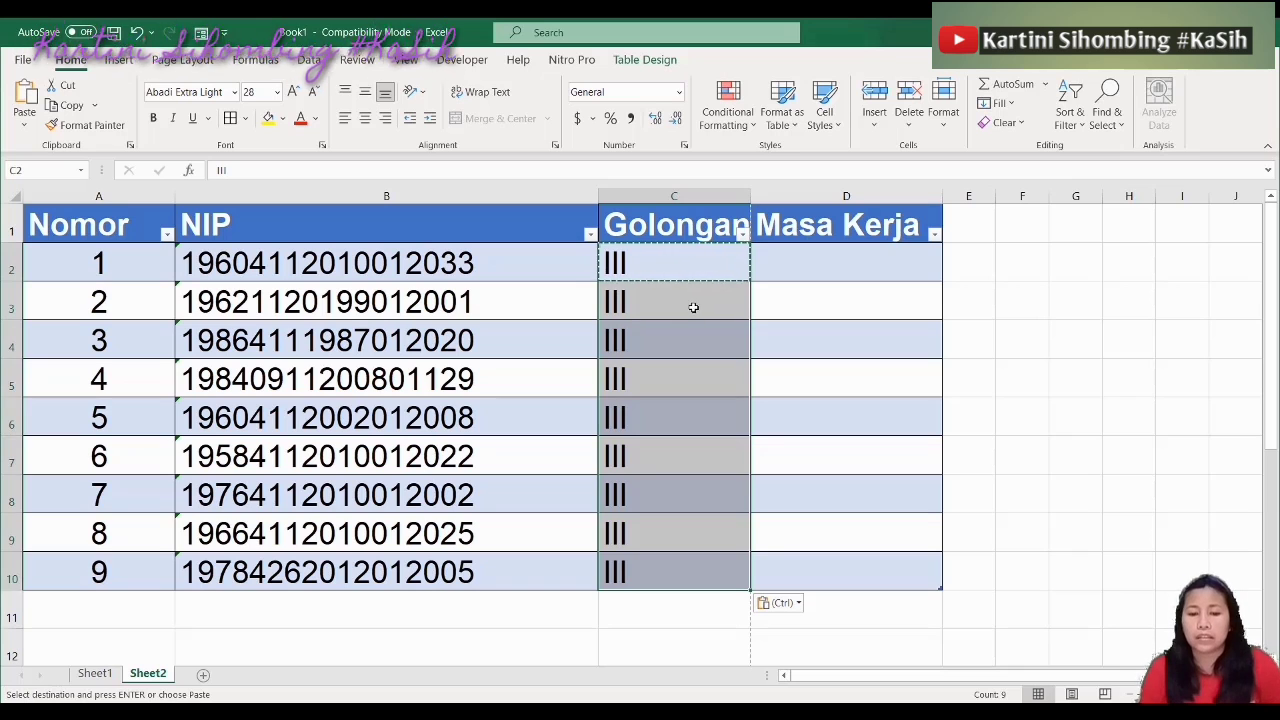
Change the grades to II in C3, IV in C5, II in C7, IV in C8 and II in C9
click(692, 306)
key(Escape)
double_click(692, 306)
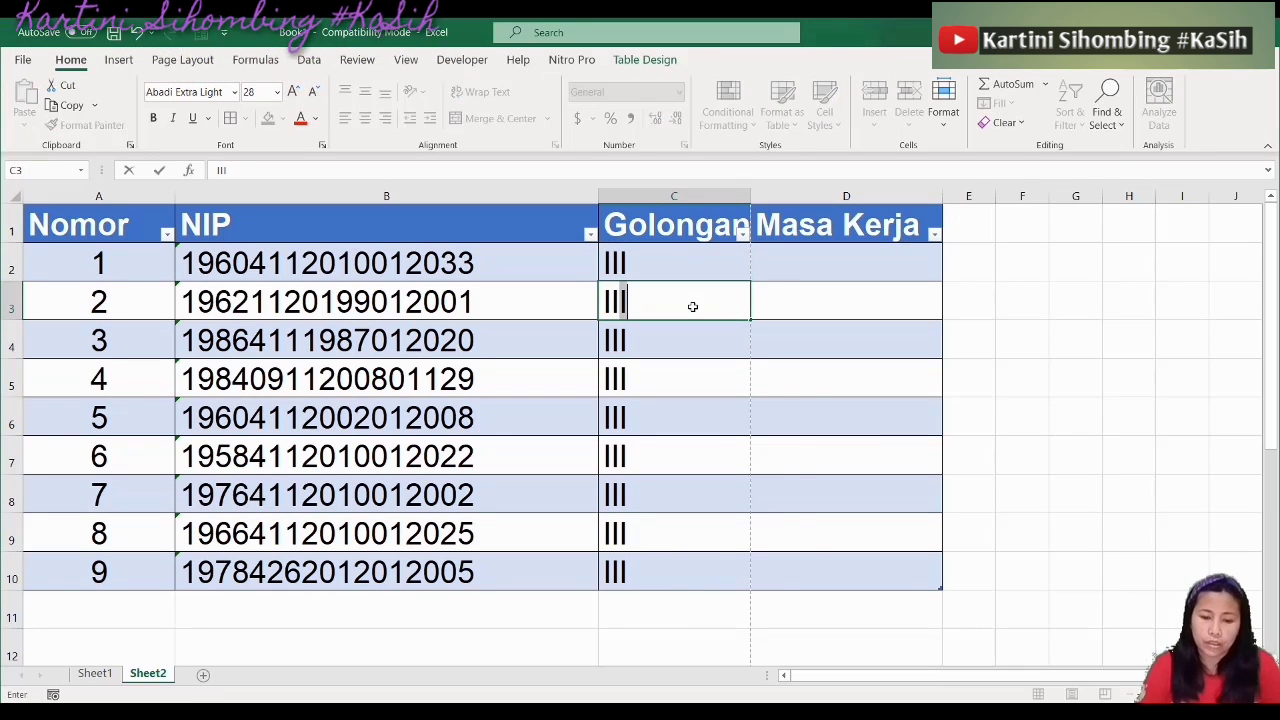
key(BackSpace)
key(Return)
key(Return)
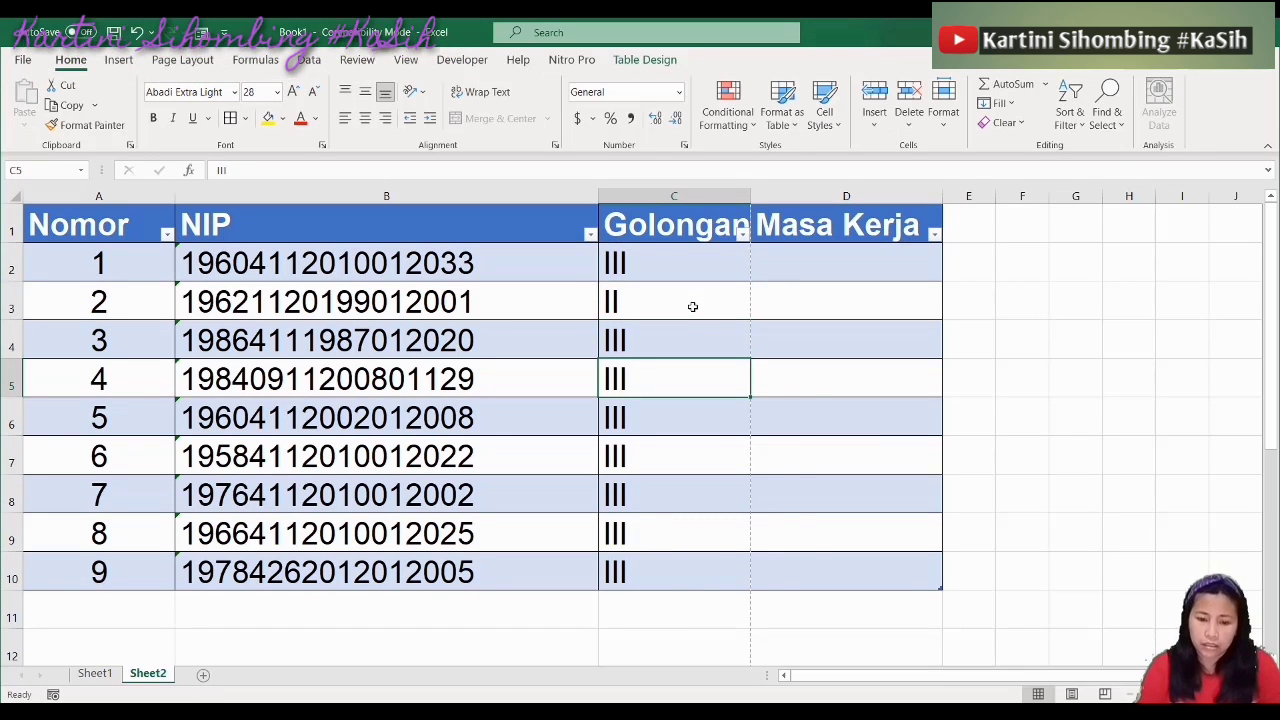
text(IV)
key(Return)
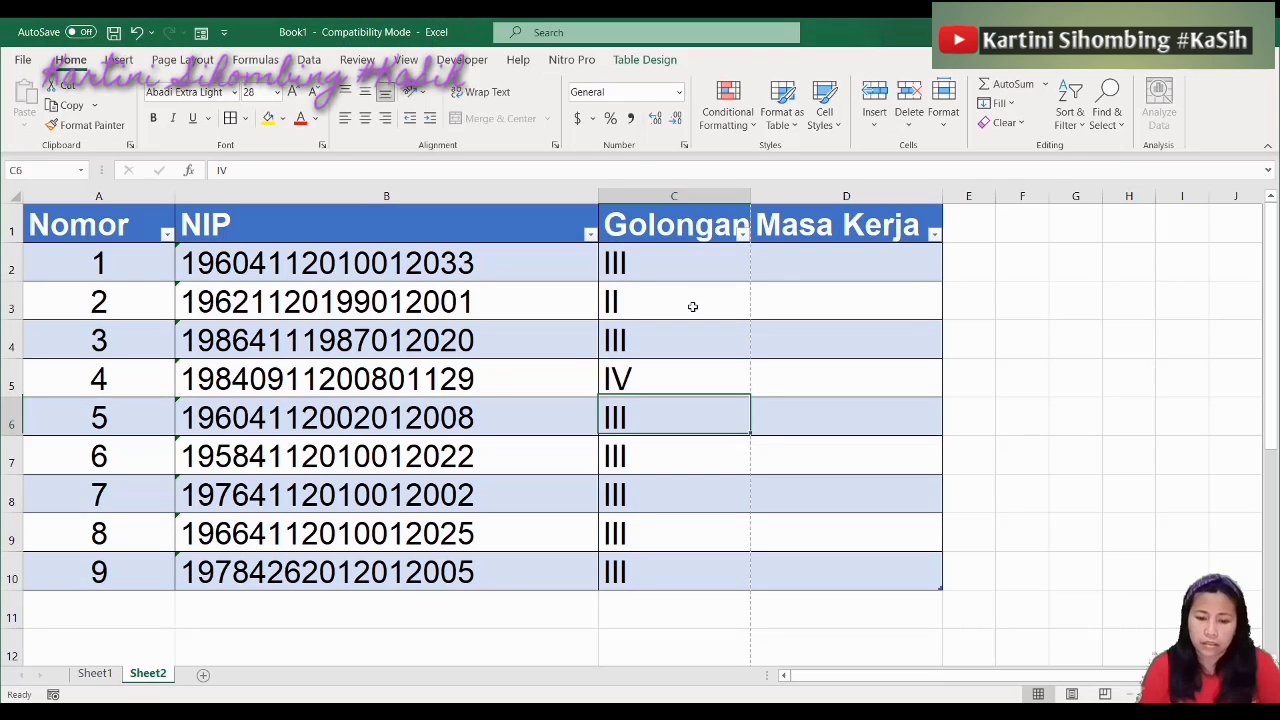
key(Return)
text(II)
key(Return)
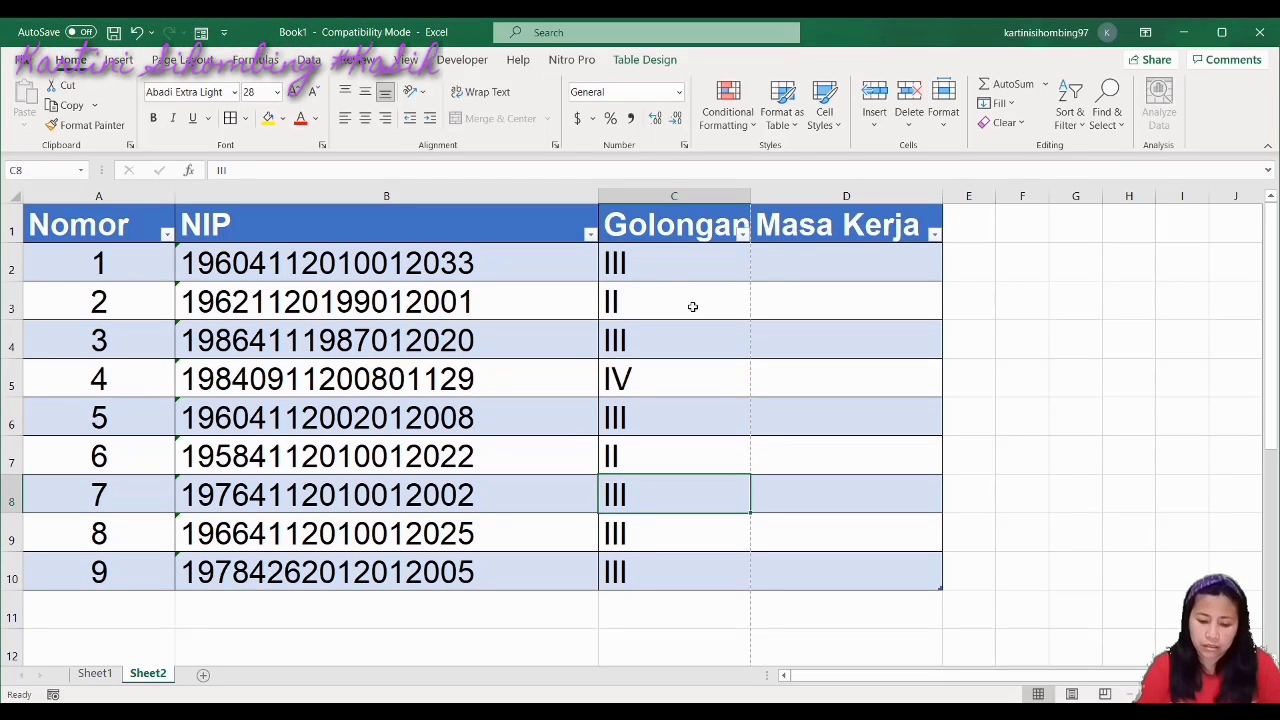
text(IV)
key(Return)
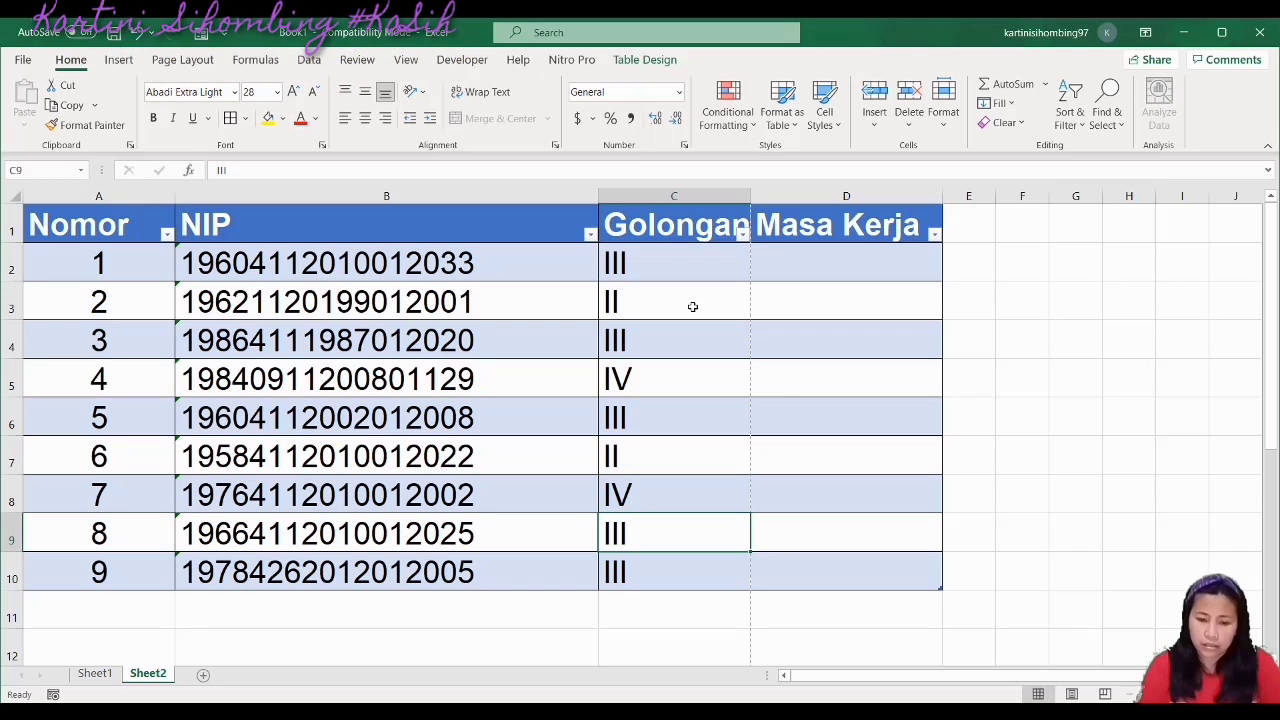
text(II)
key(Return)
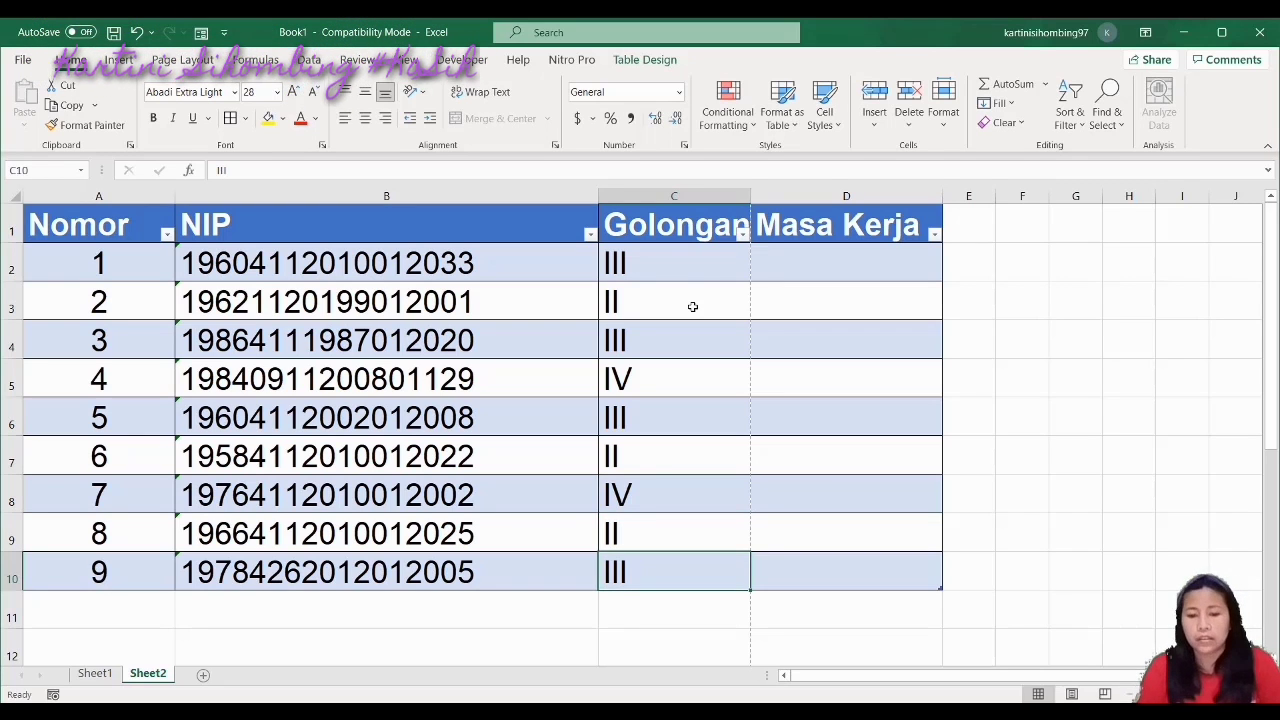
Centre the Golongan grades in C2:C10
drag(690, 262, 691, 564)
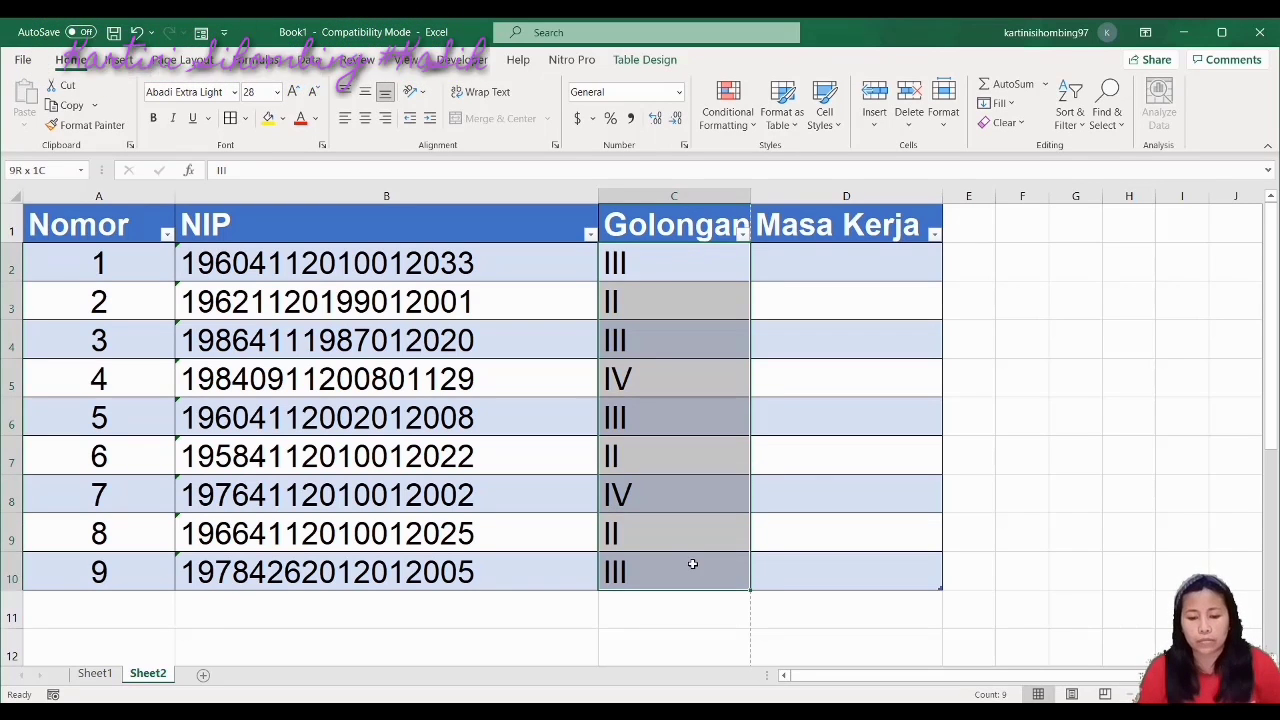
click(365, 120)
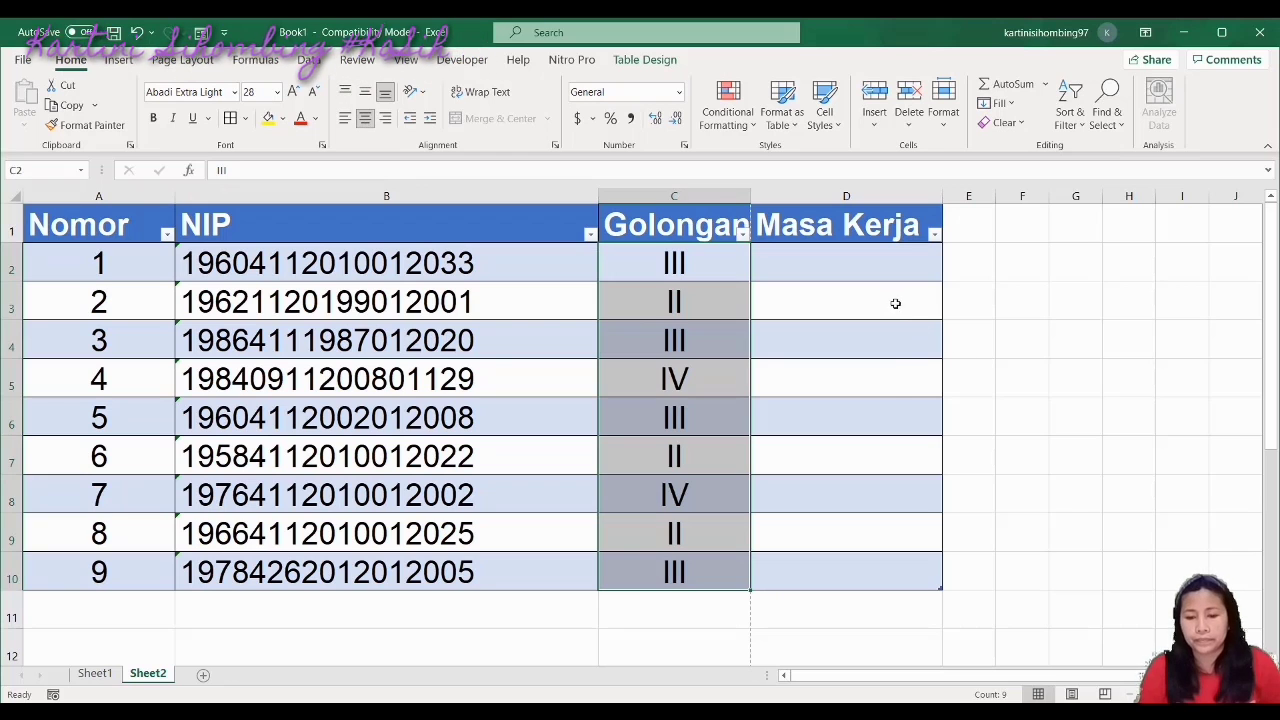
click(886, 298)
Type '12 Tahun 03 Bulan' in D2 and widen column D to fit it
click(856, 266)
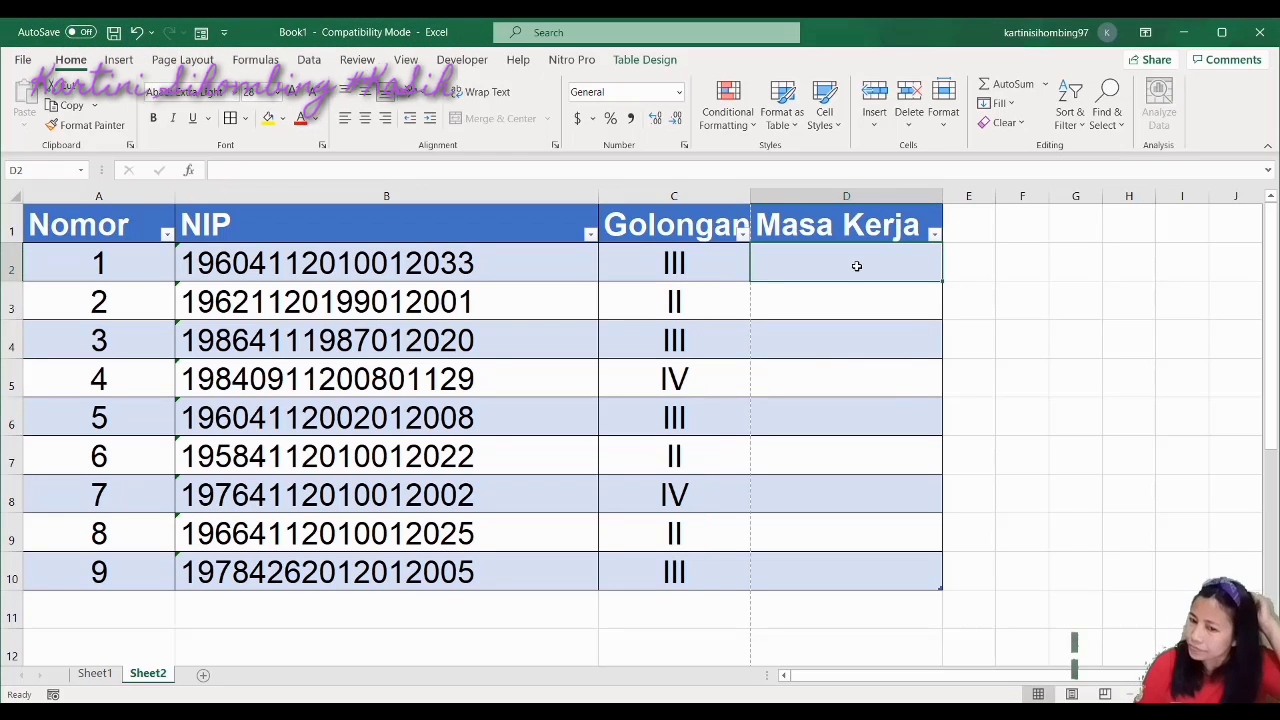
text(12 ta)
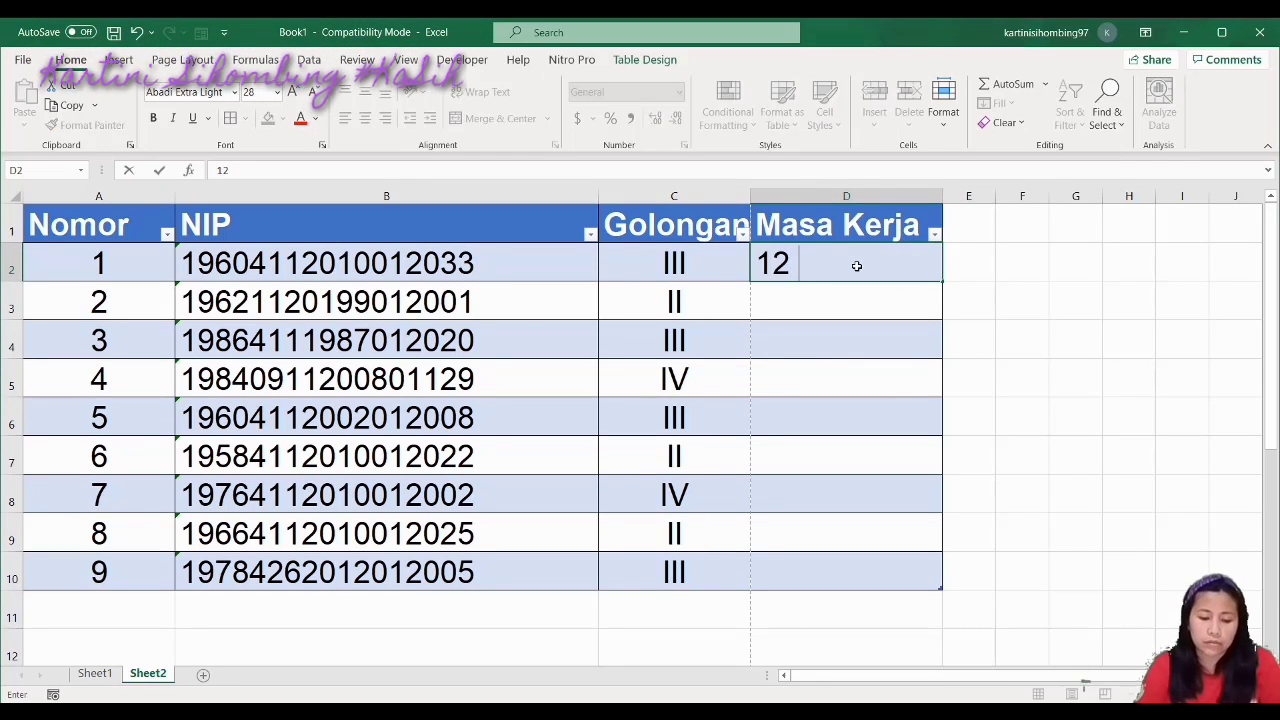
key(BackSpace)
key(BackSpace)
text(T)
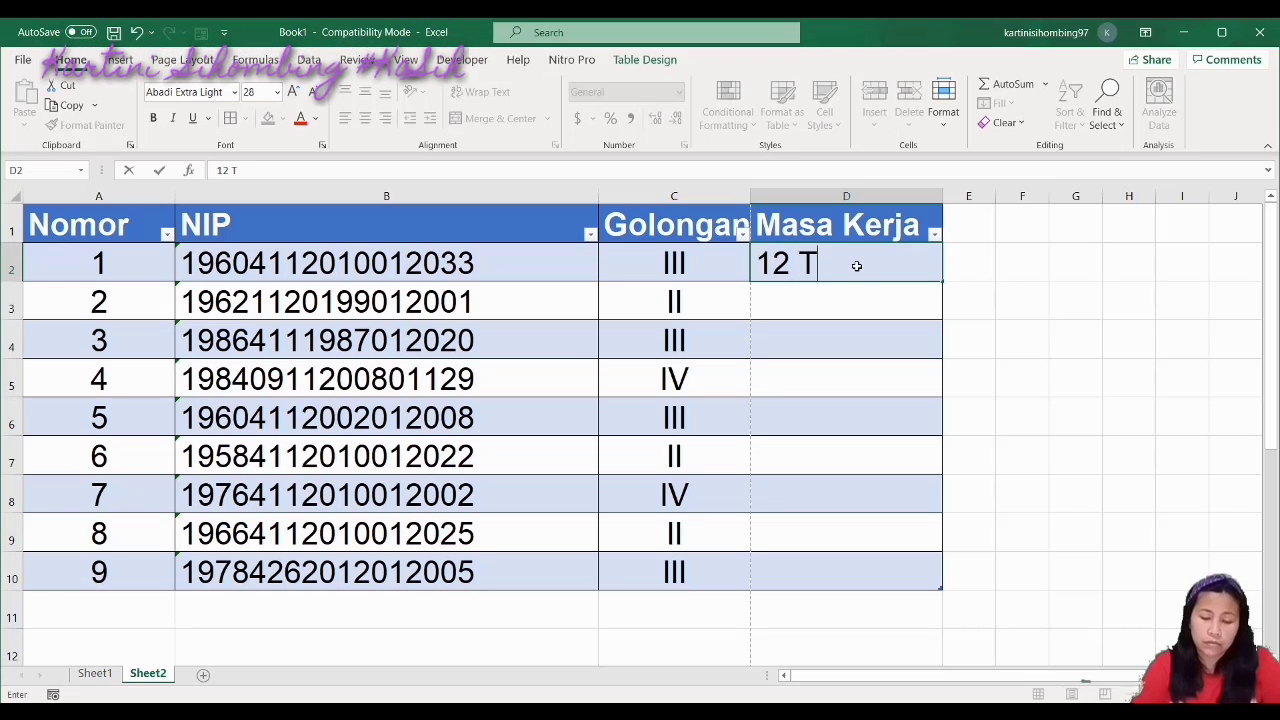
text(ahun 03)
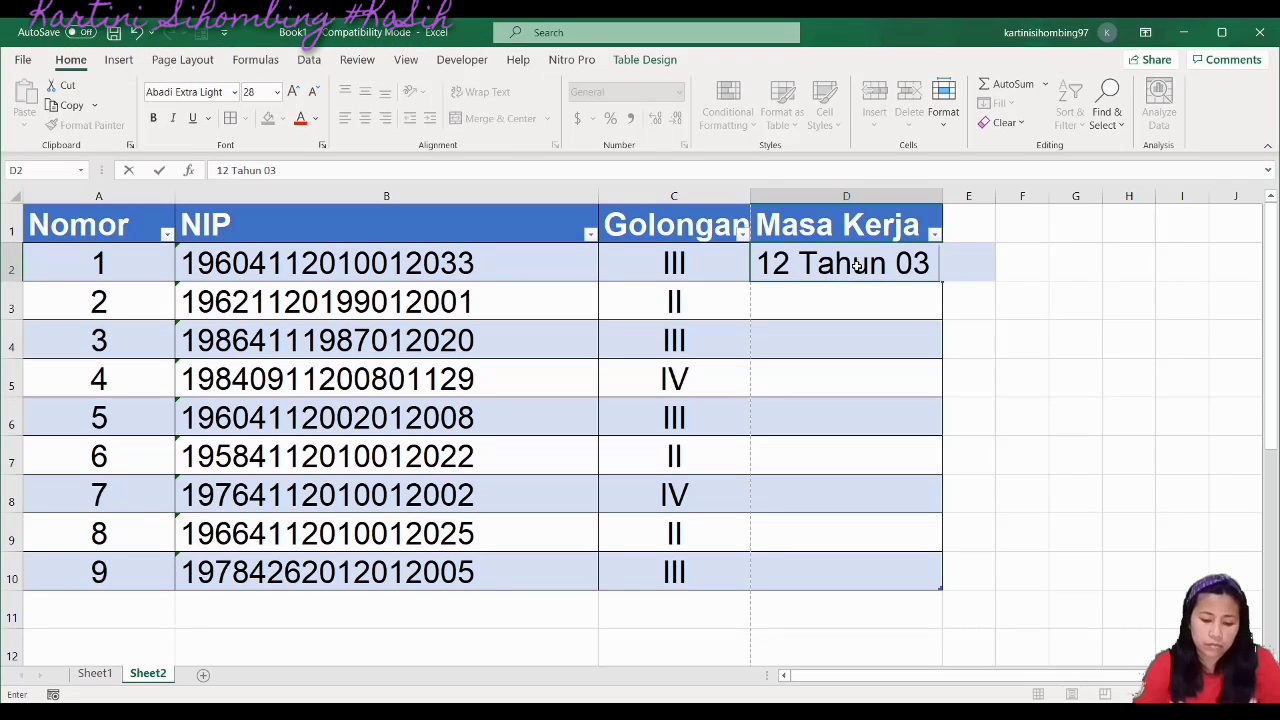
text( Bula)
key(BackSpace)
text(lan)
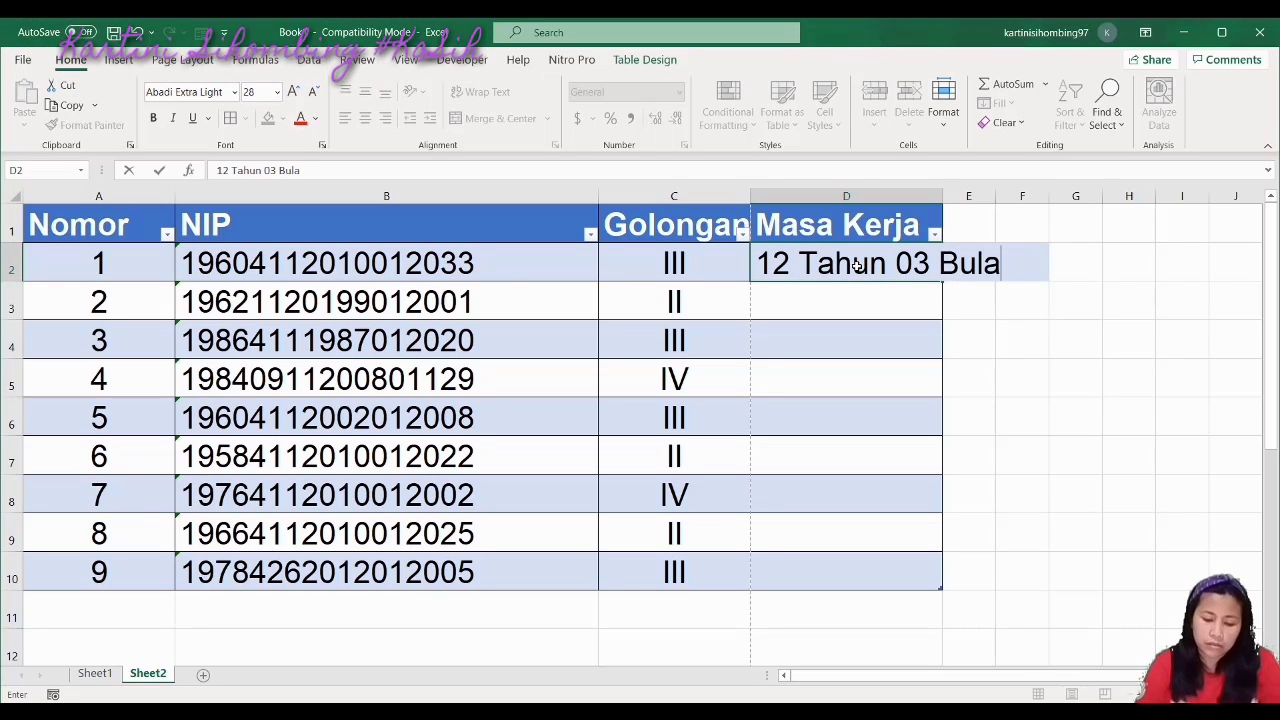
click(940, 194)
drag(941, 195, 1042, 195)
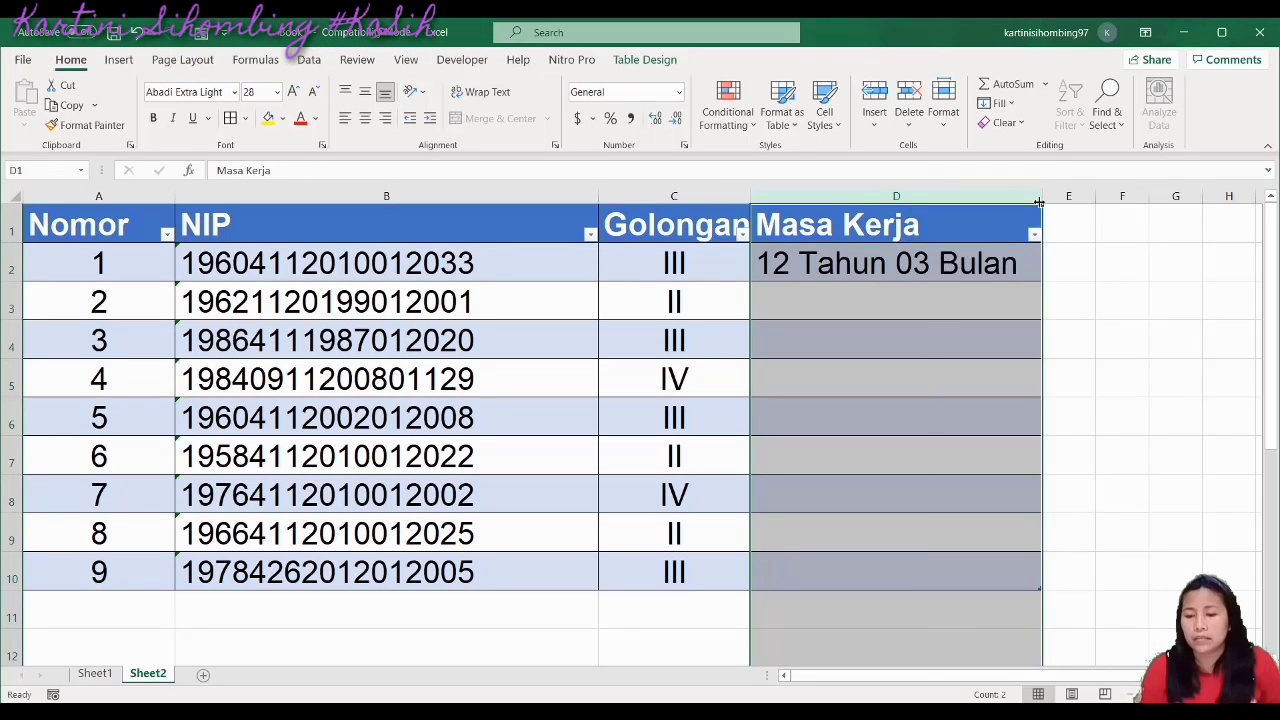
Enter Masa Kerja values 1100 in D2 and 2102 in D3
click(967, 259)
text(1203)
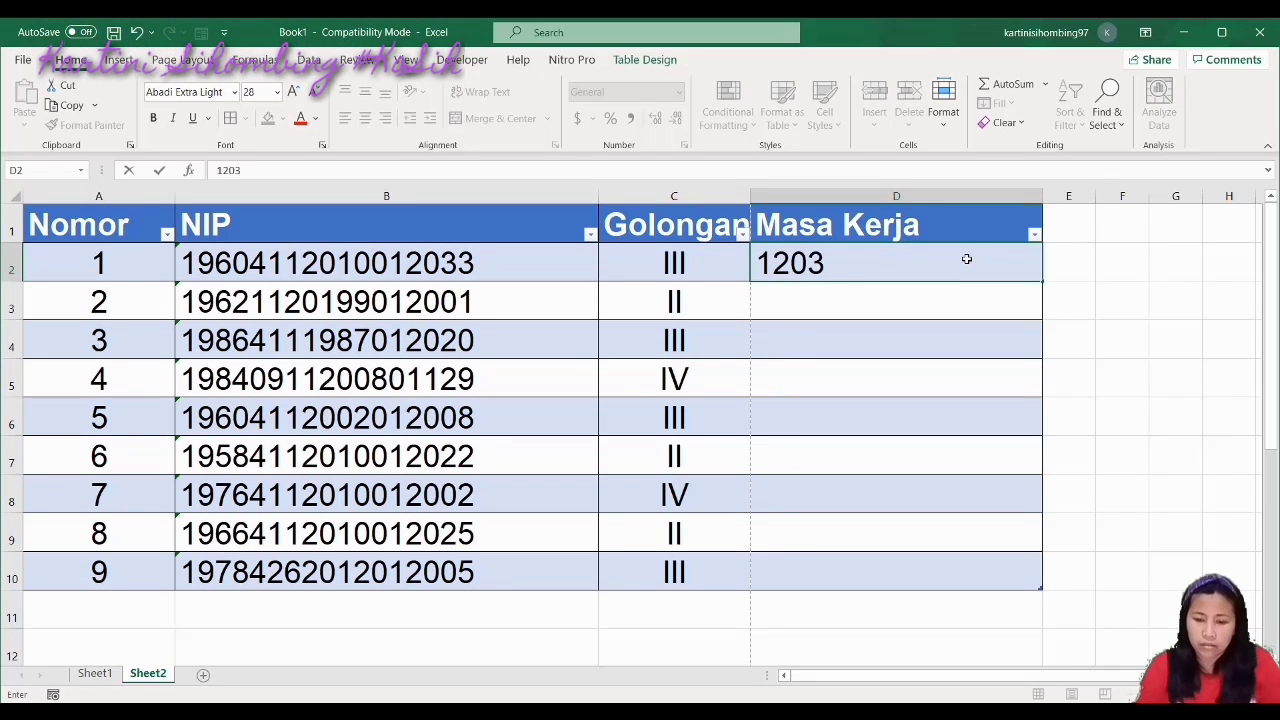
key(Return)
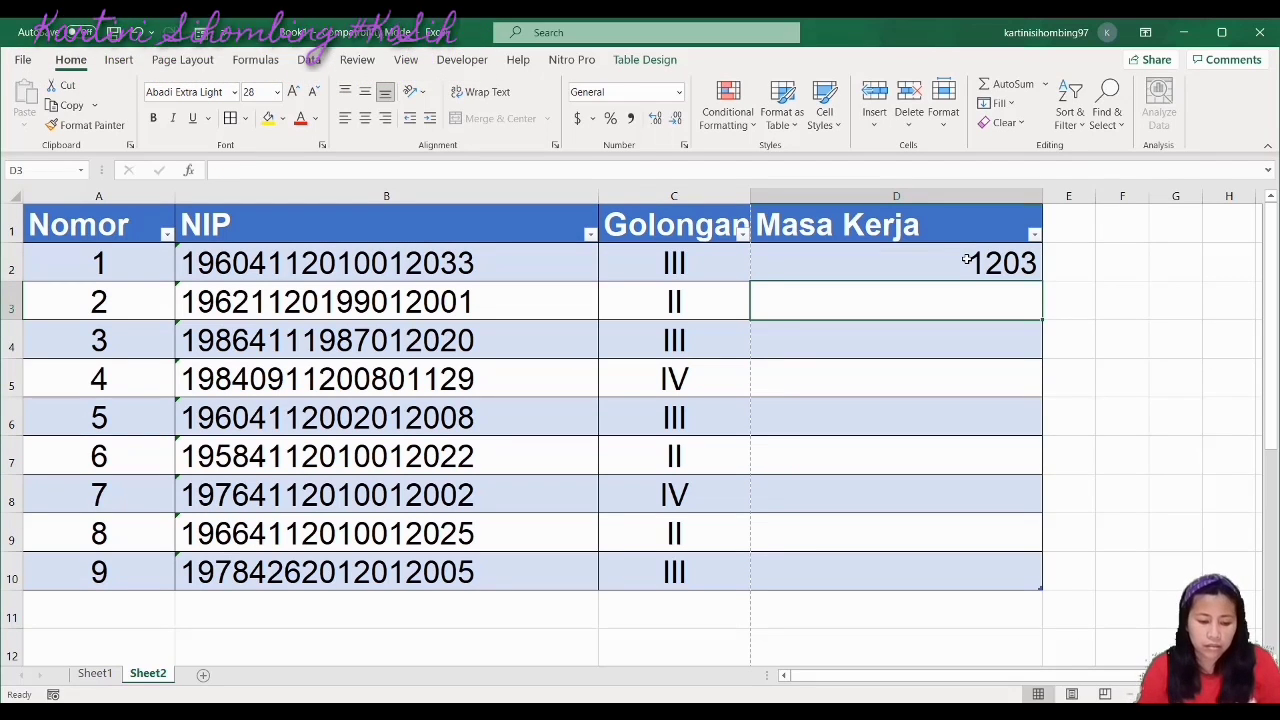
text(2)
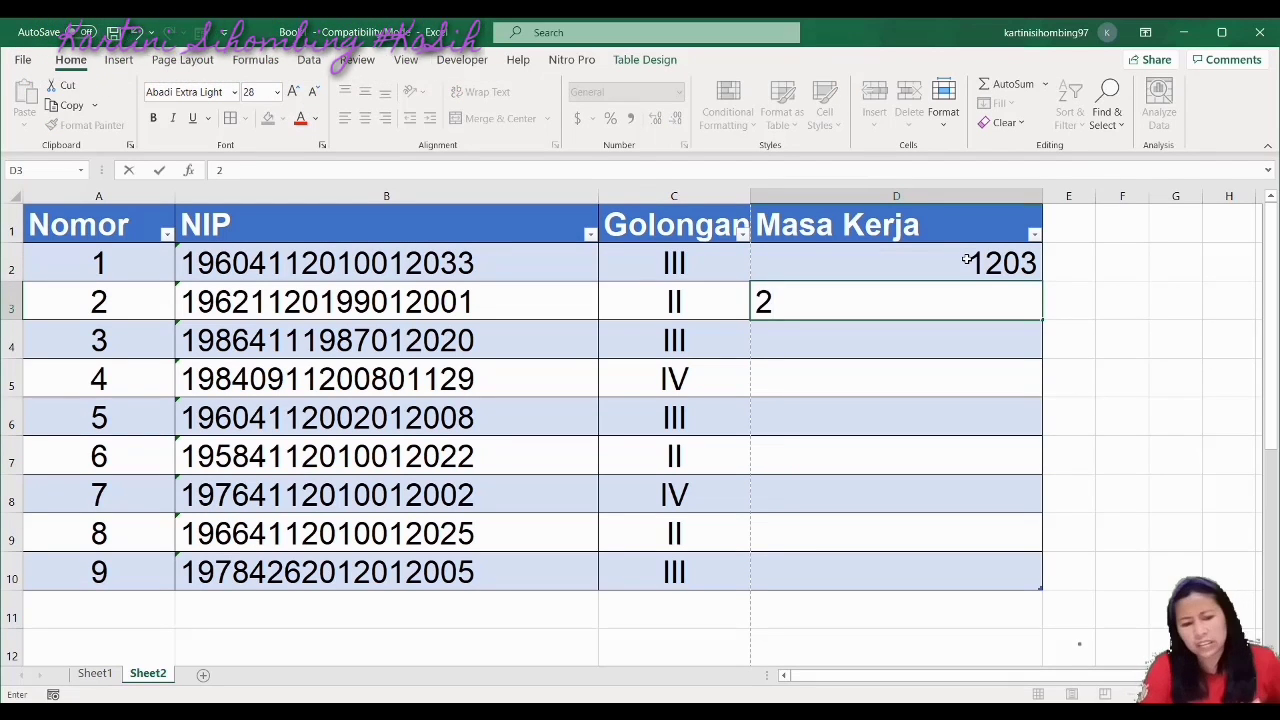
text(6)
key(Escape)
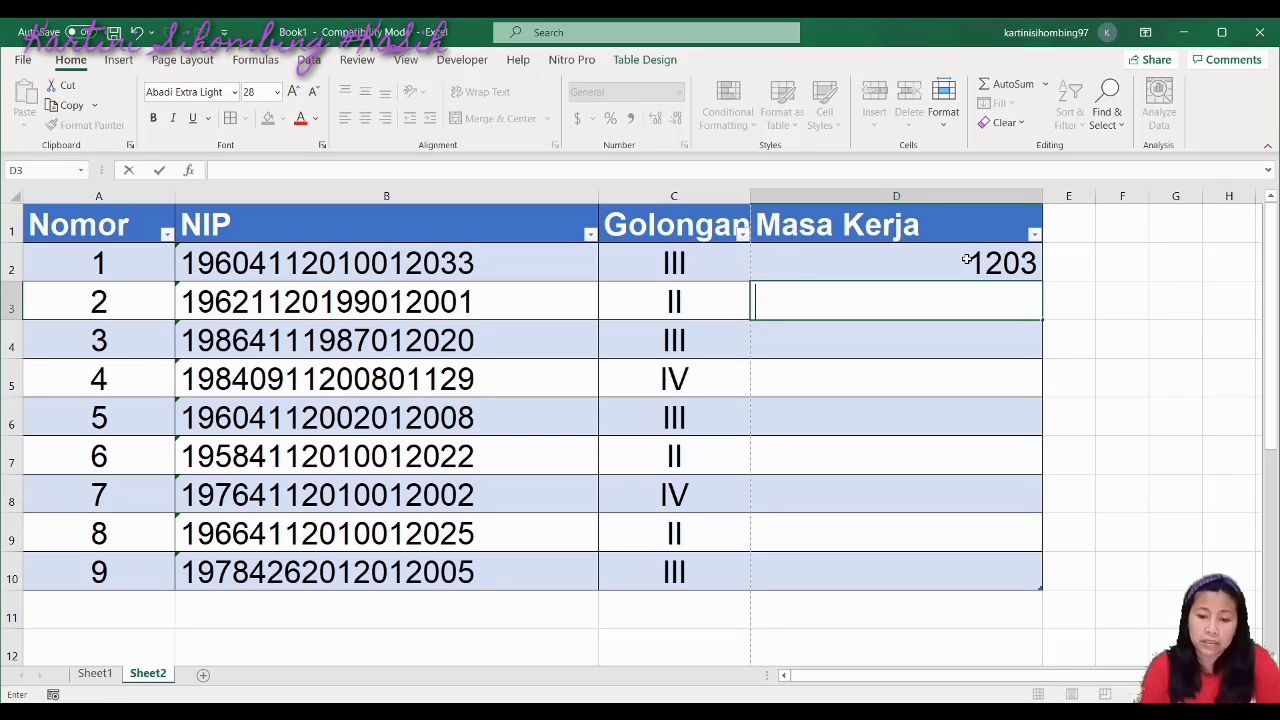
click(995, 266)
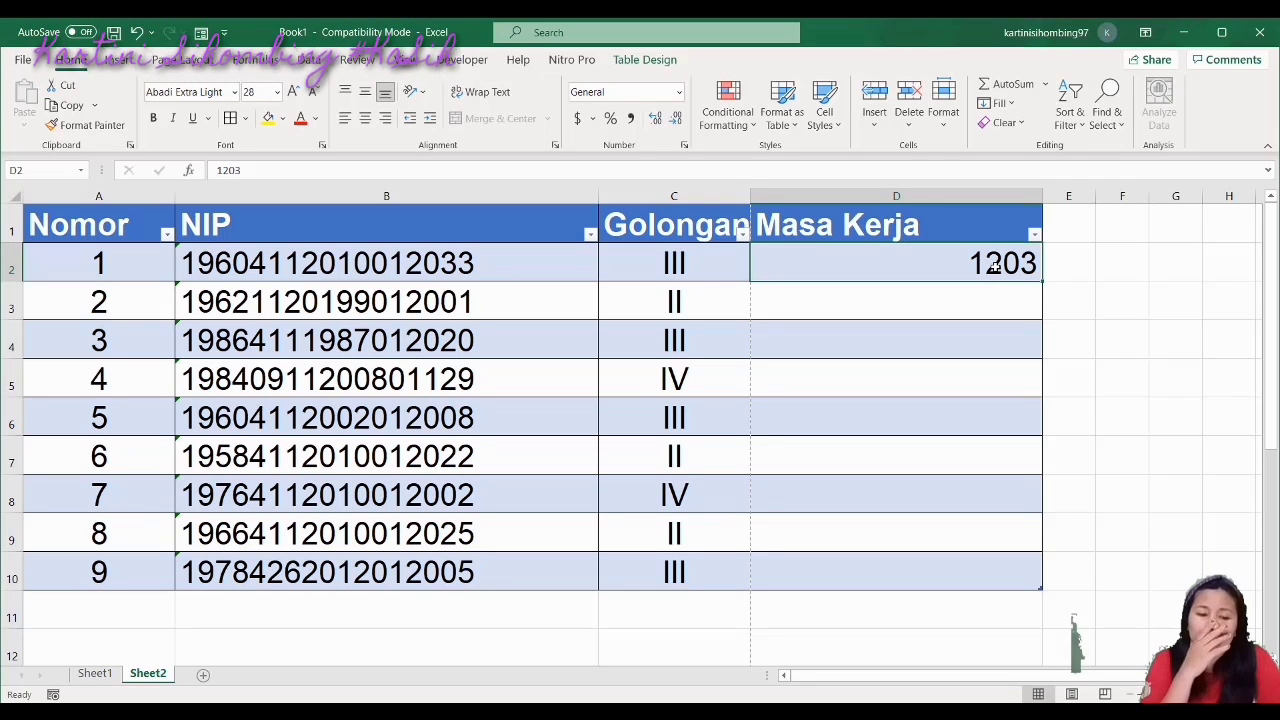
text(11)
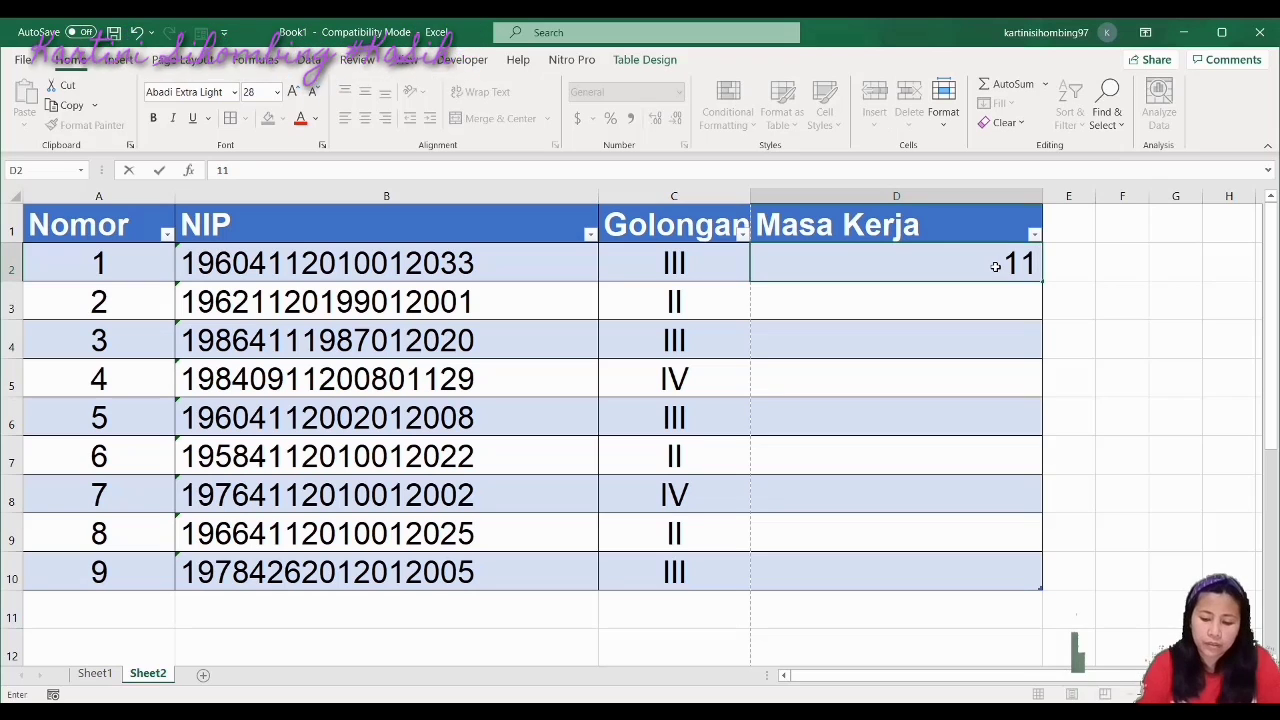
text(00)
key(Return)
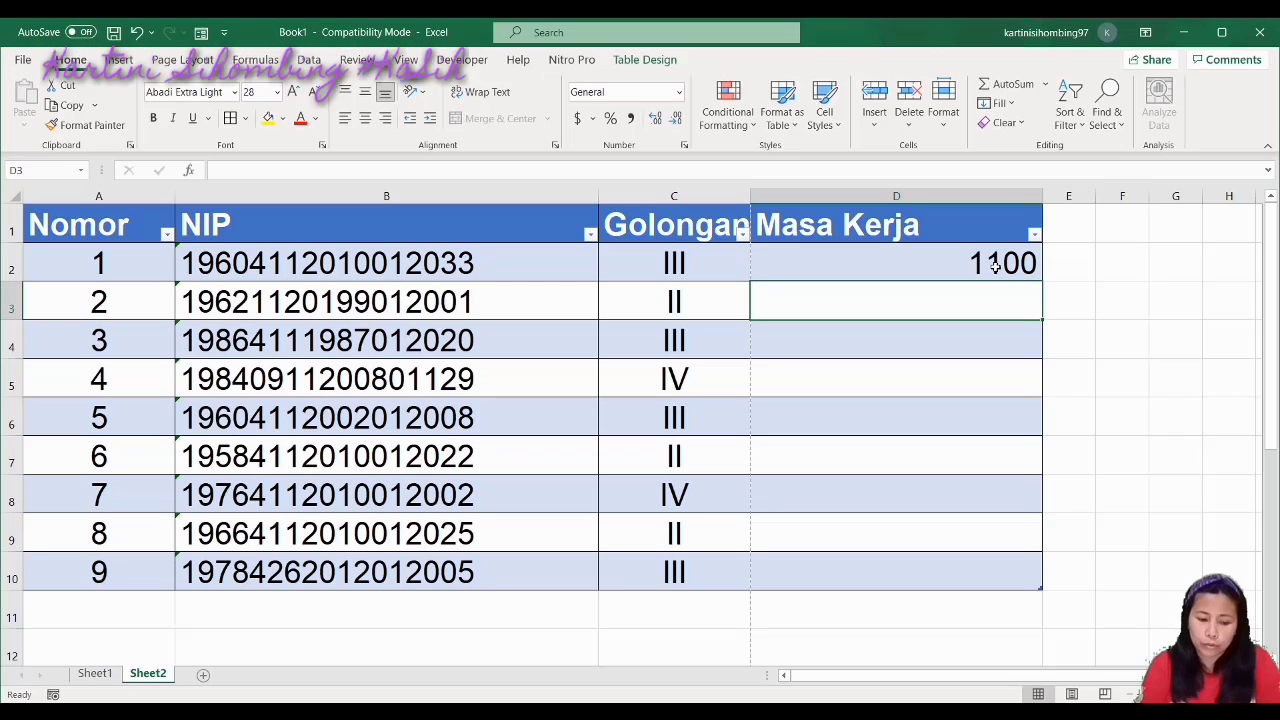
text(2102)
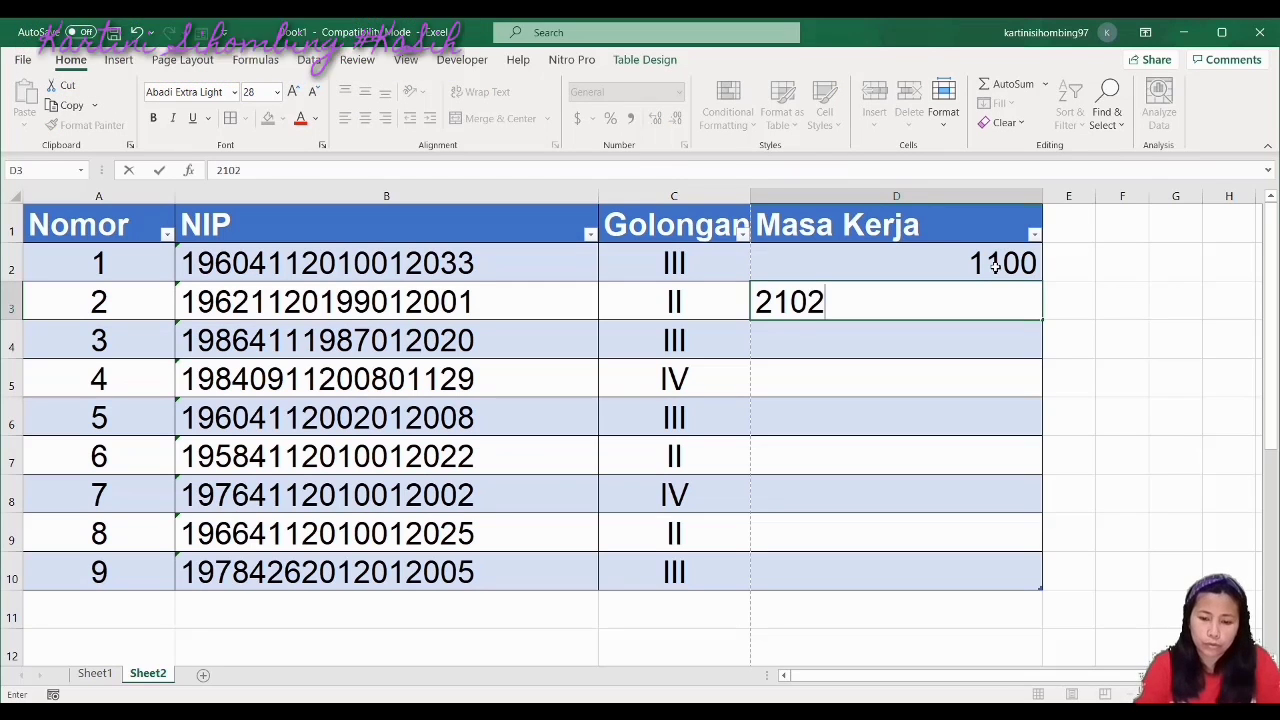
key(Return)
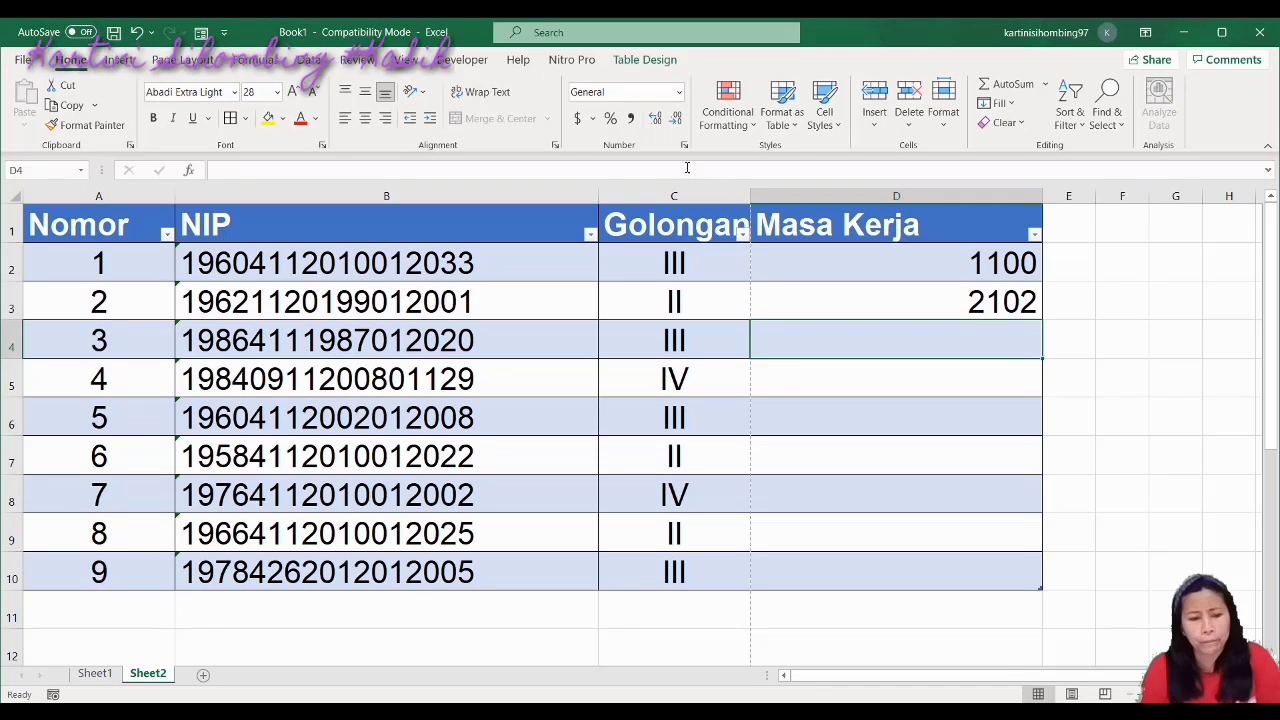
Fix digits in the B4 NIP, replacing them with 2, 9 and 1 and dropping the last 0
click(267, 344)
double_click(267, 344)
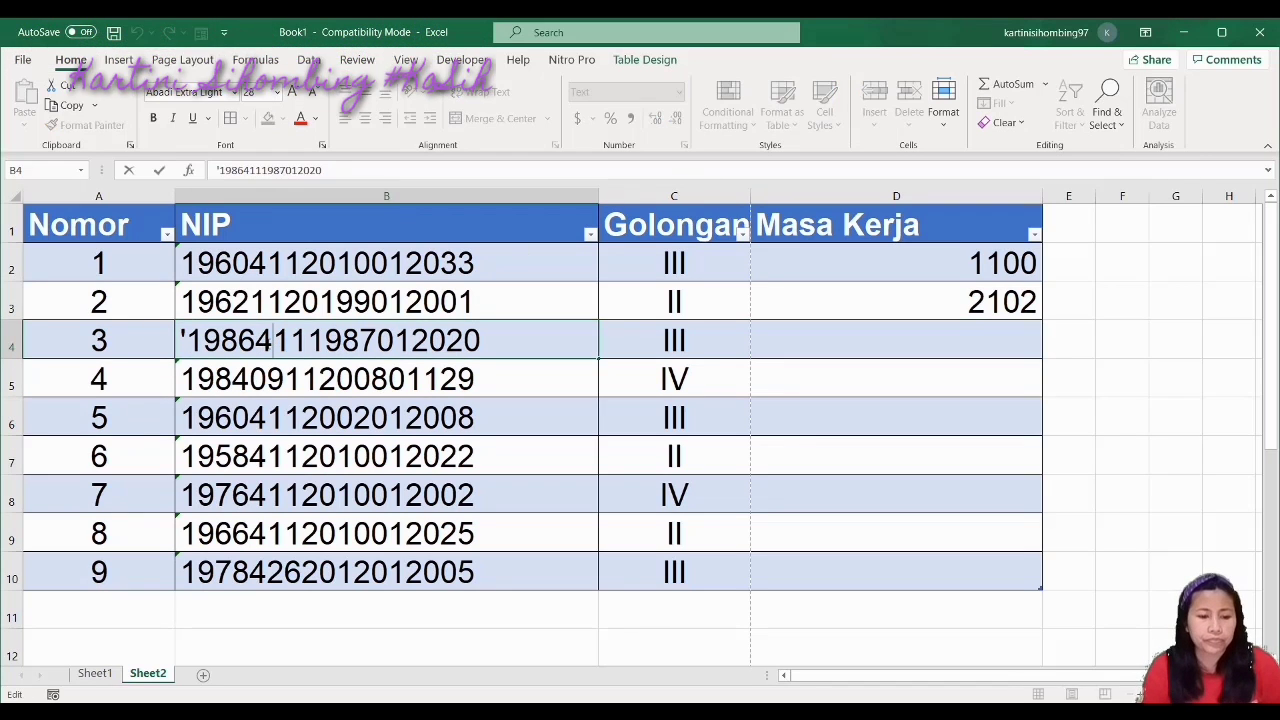
key(BackSpace)
text(2)
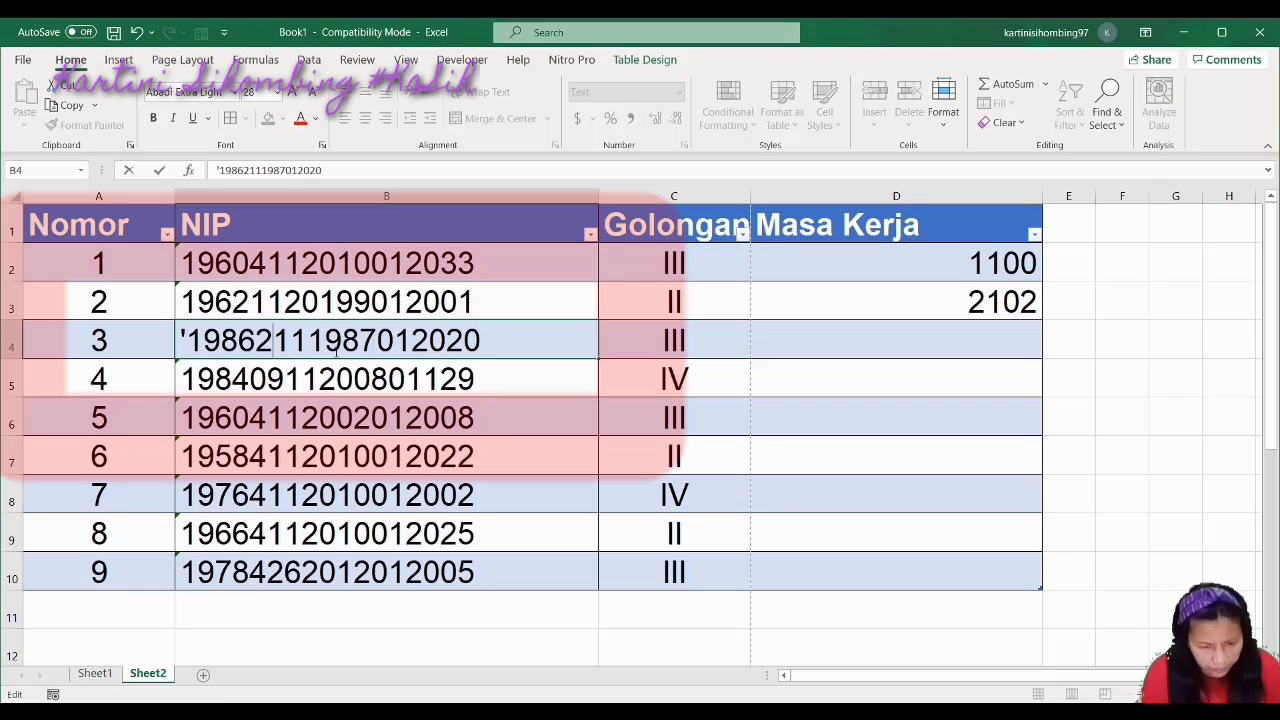
click(291, 344)
key(BackSpace)
text(9)
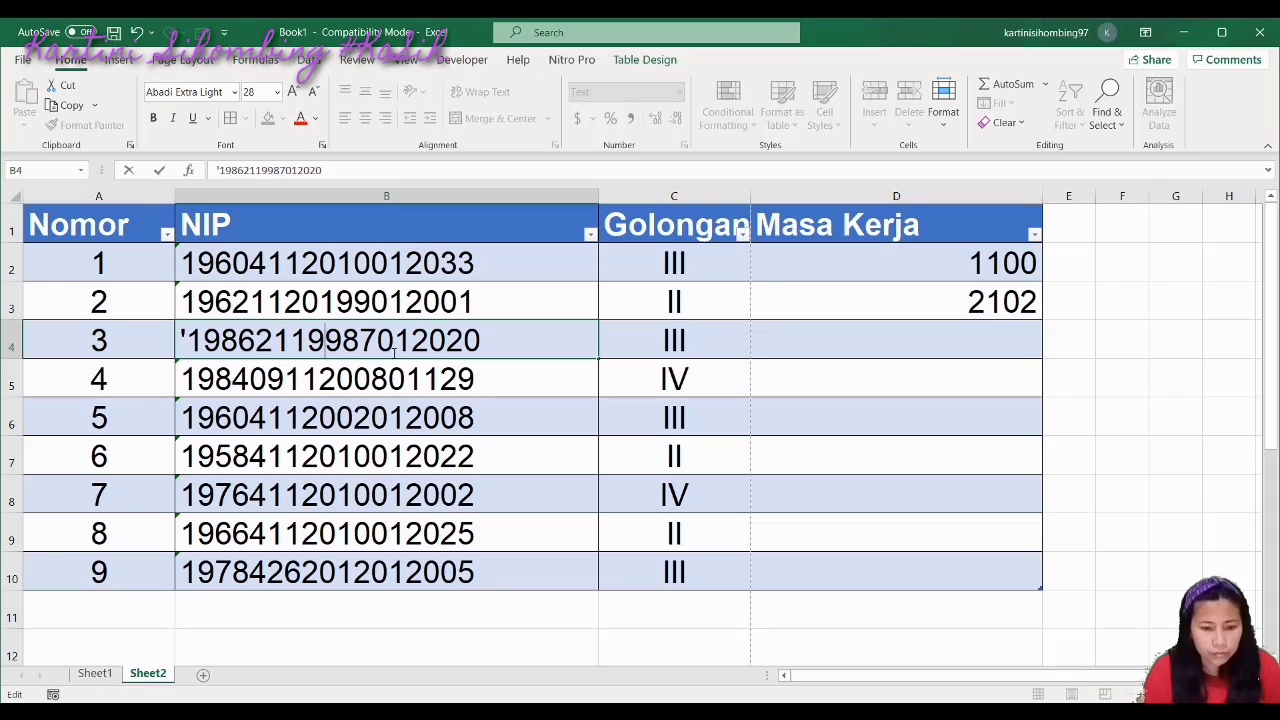
click(382, 342)
key(BackSpace)
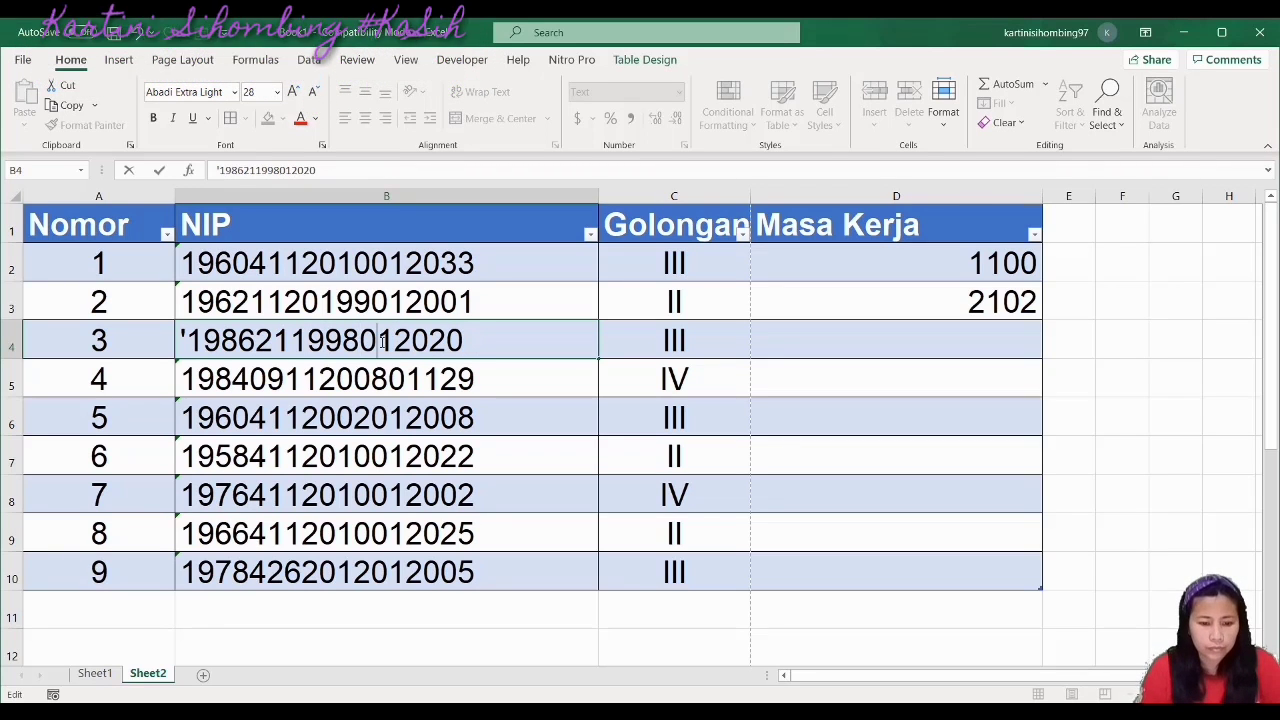
text(1)
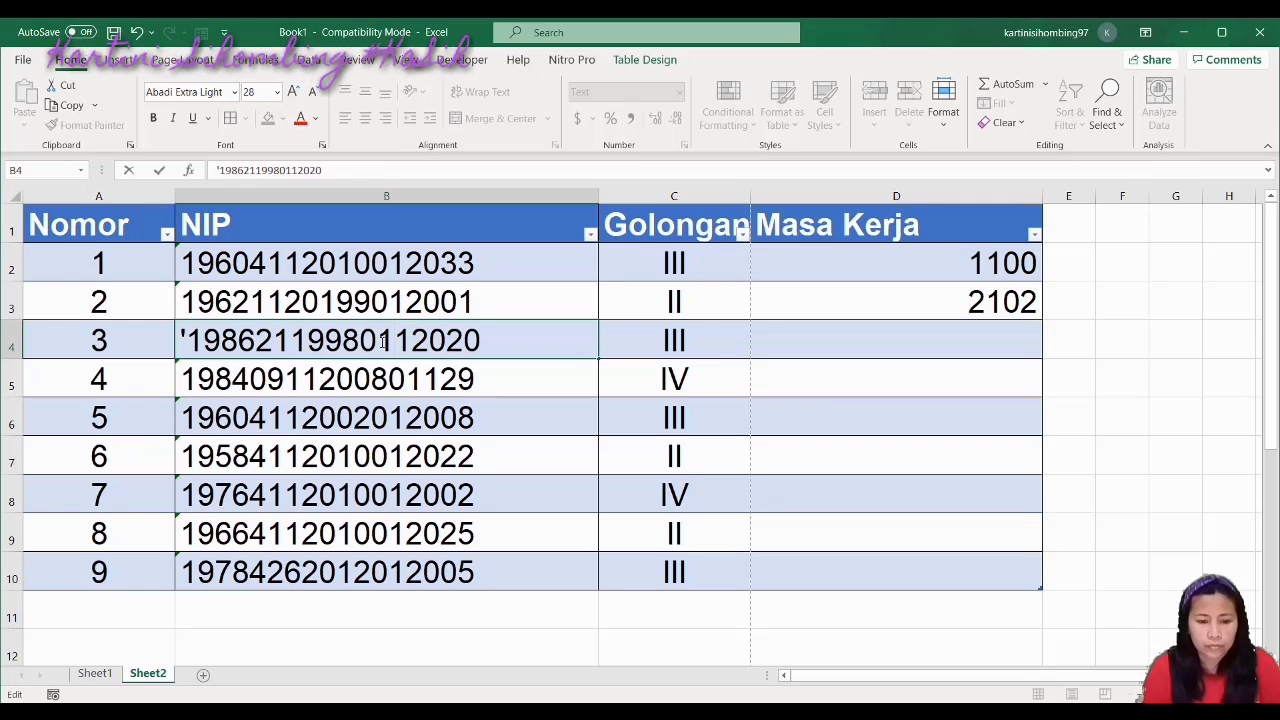
key(Right)
key(Right)
key(Right)
key(Right)
key(Right)
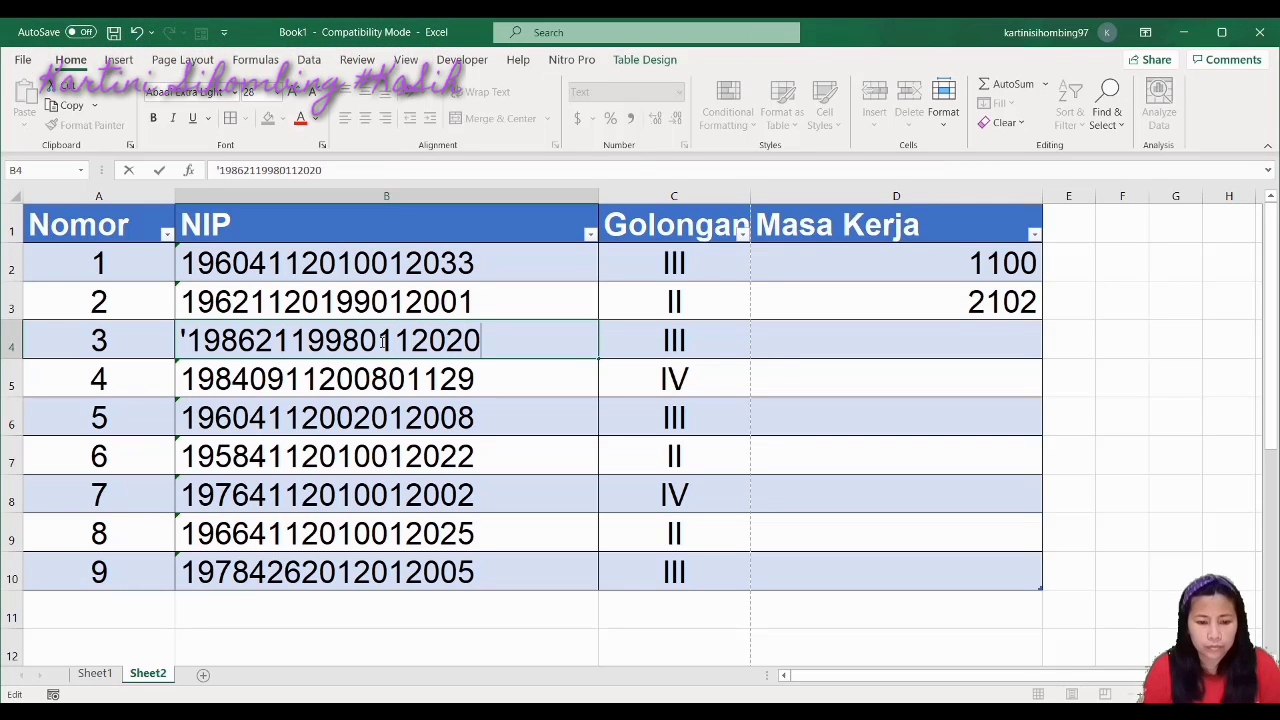
key(BackSpace)
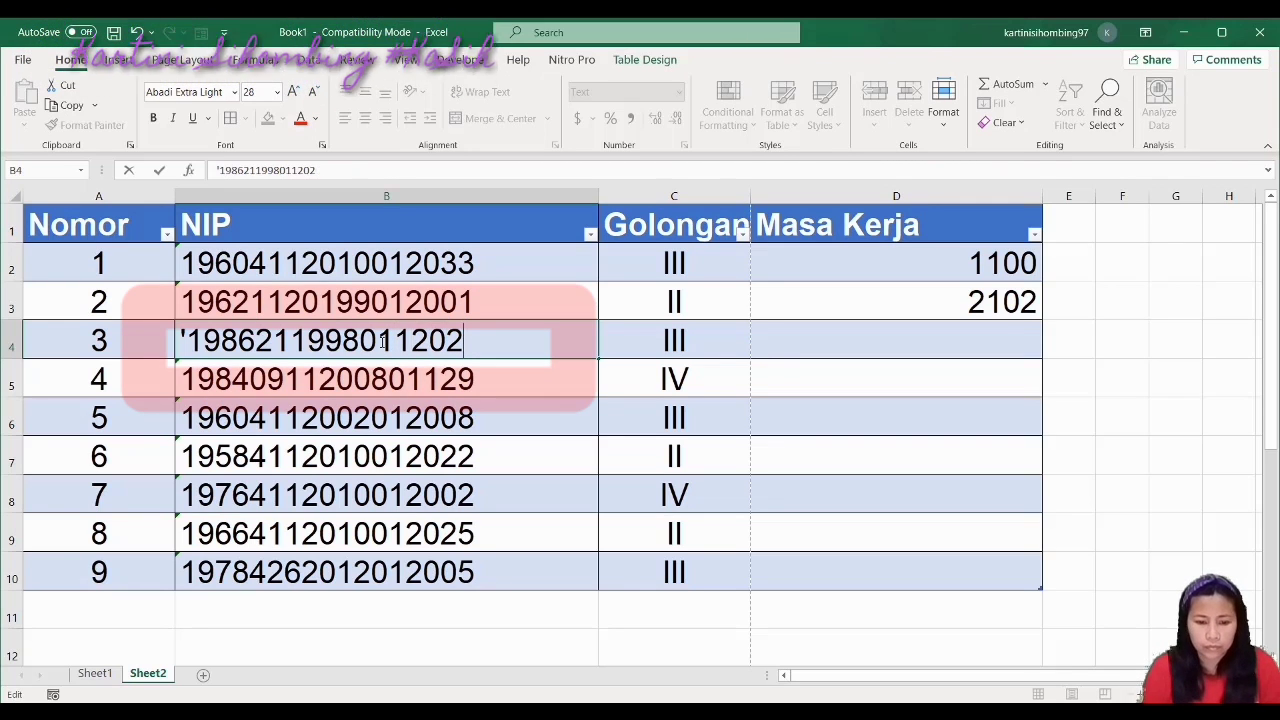
click(352, 402)
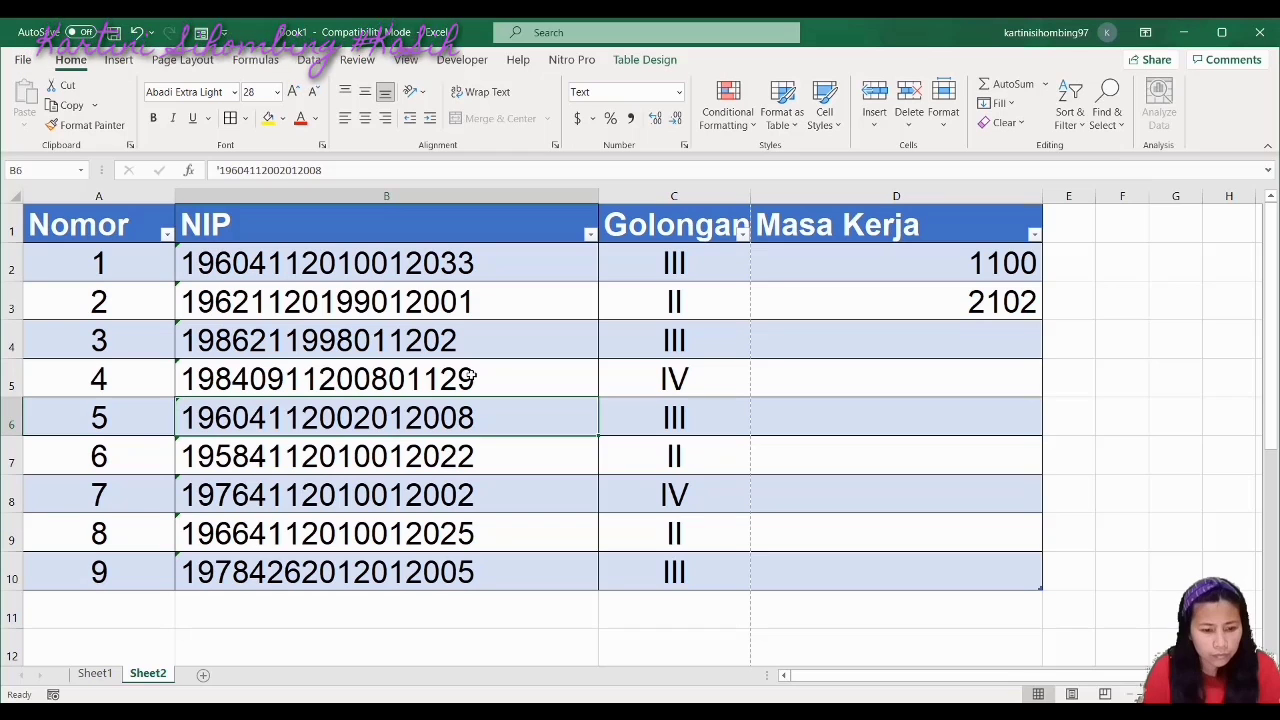
Replace two middle digits of the B4 NIP with 0 and 2
double_click(273, 340)
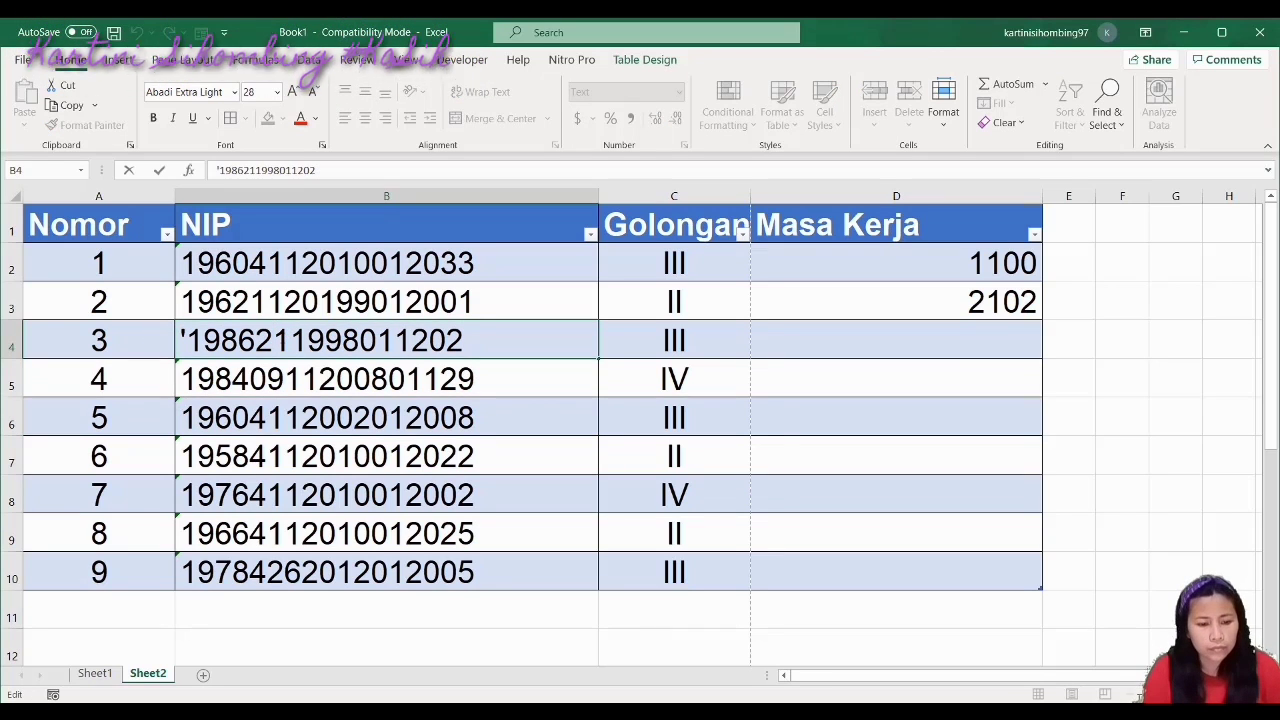
click(290, 340)
key(BackSpace)
key(BackSpace)
text(0)
key(Right)
key(Left)
text(2)
click(328, 418)
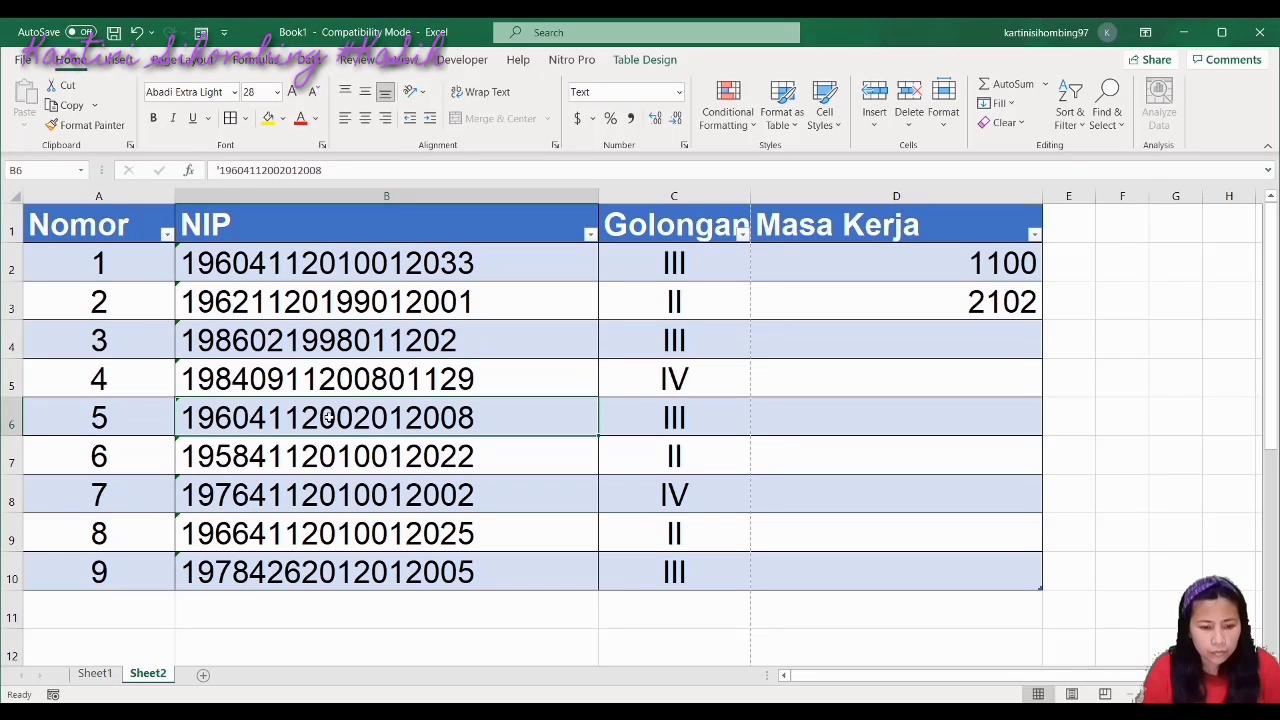
Insert 19 into the B4 NIP and change its last digit to 2
double_click(338, 335)
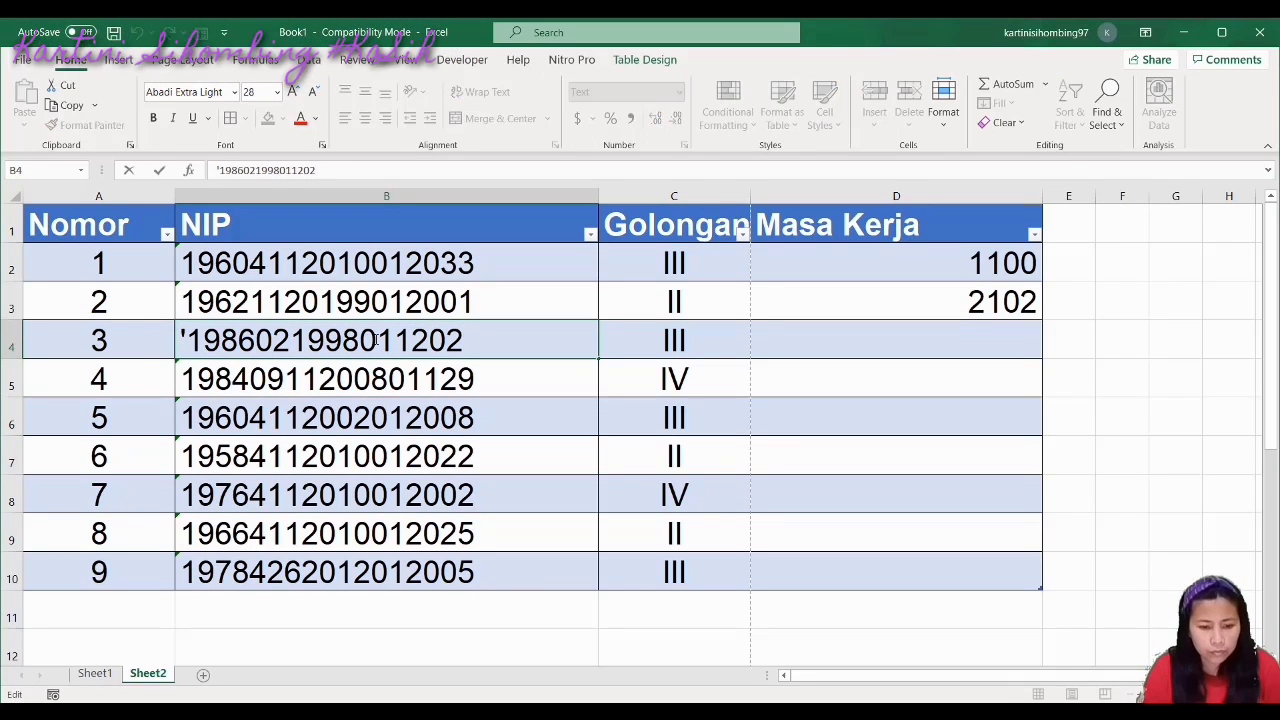
click(326, 340)
text(19)
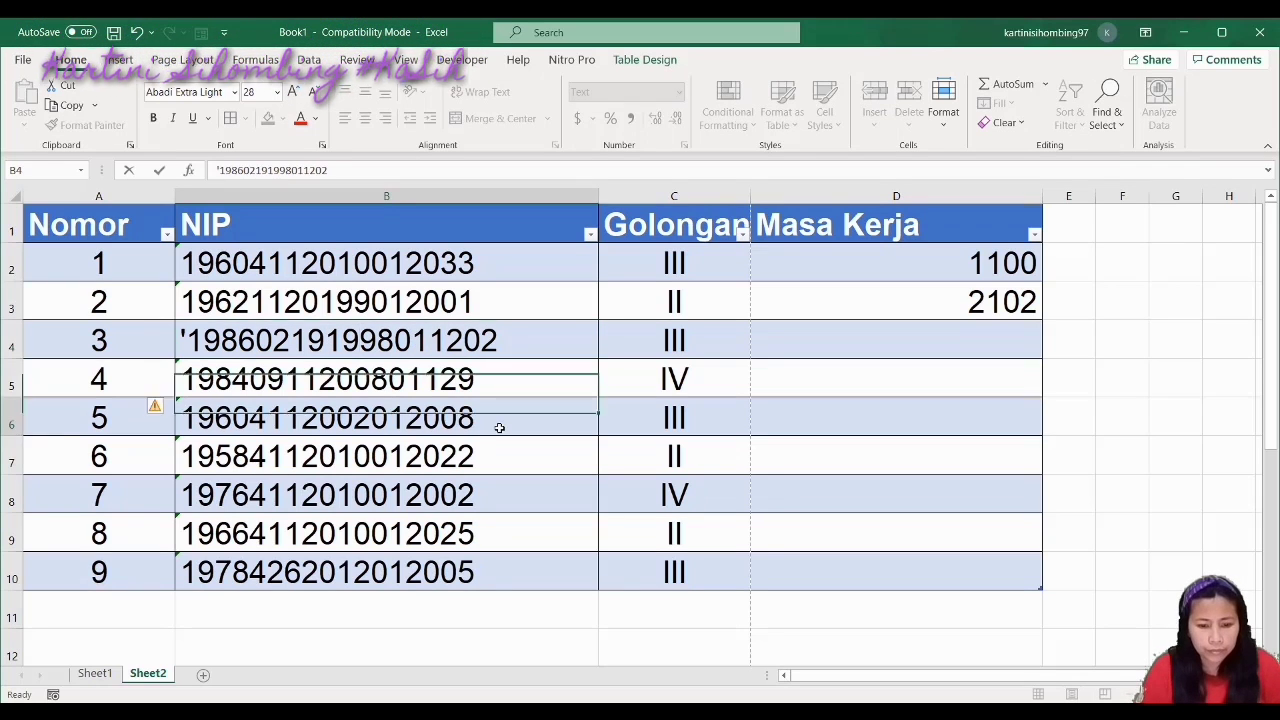
click(500, 428)
double_click(488, 340)
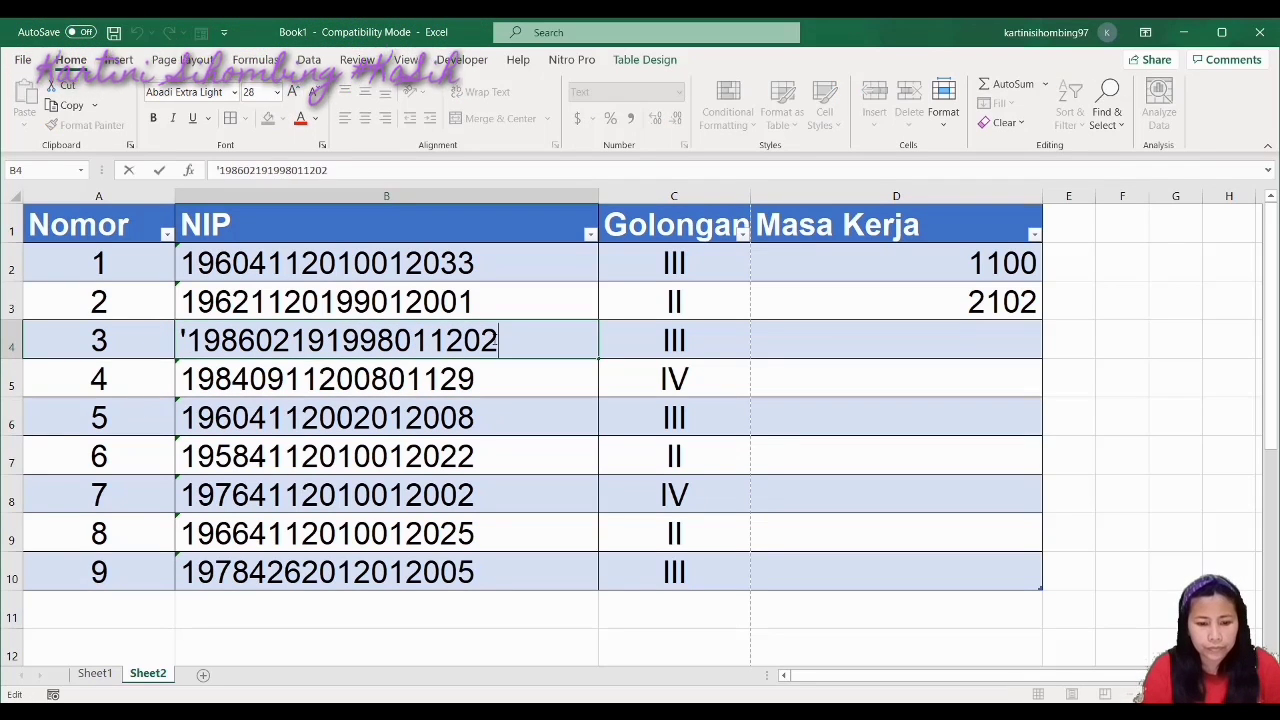
key(BackSpace)
key(BackSpace)
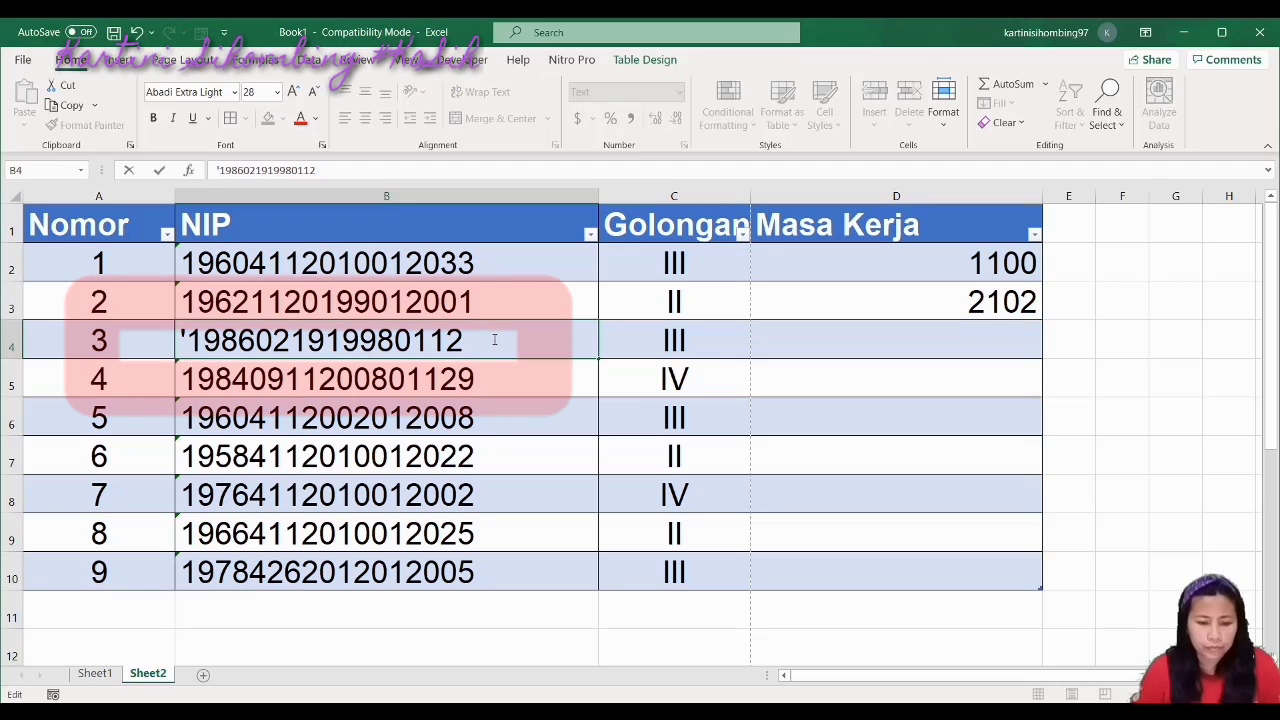
text(2)
key(Return)
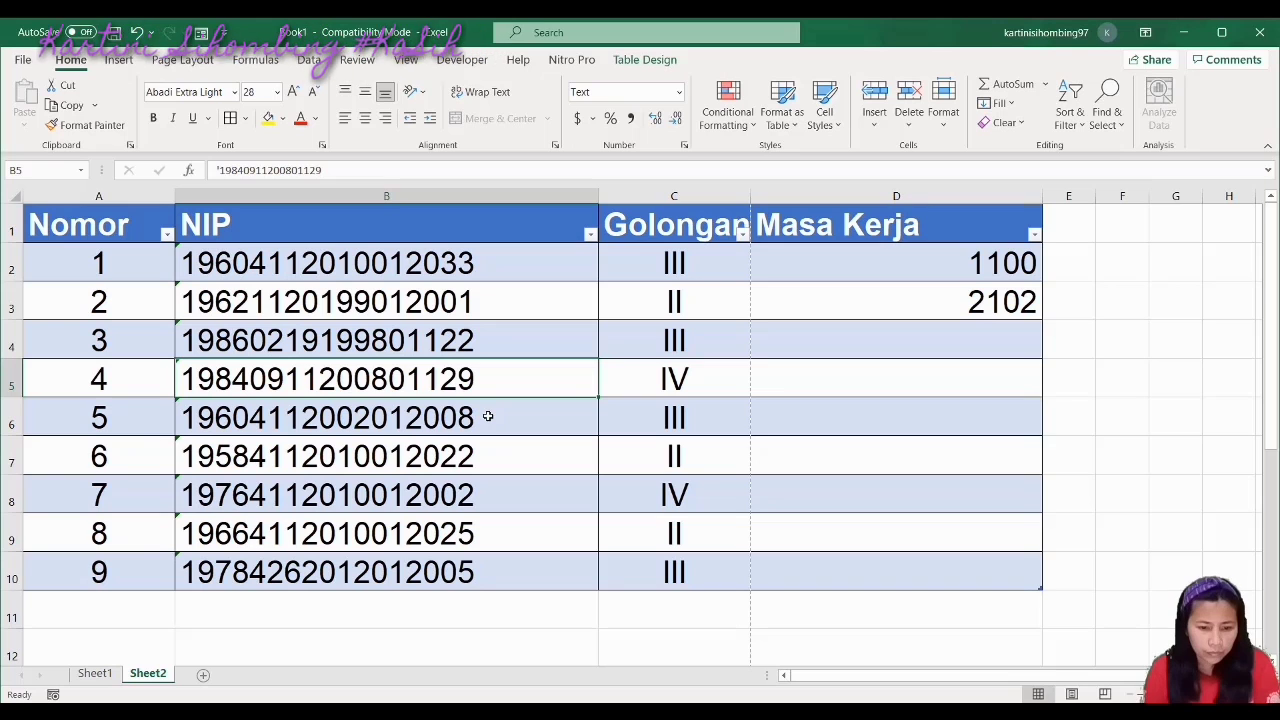
Append a trailing 0 to the B4 NIP so it has 18 digits
click(480, 340)
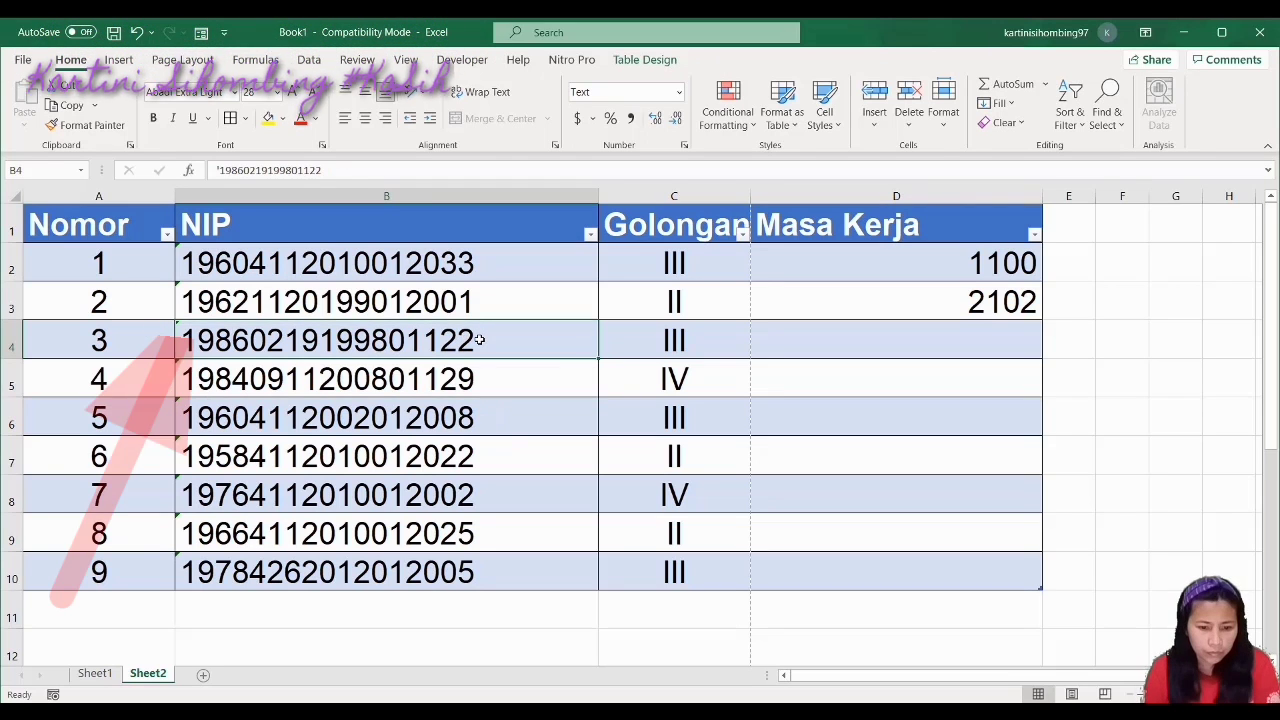
double_click(480, 340)
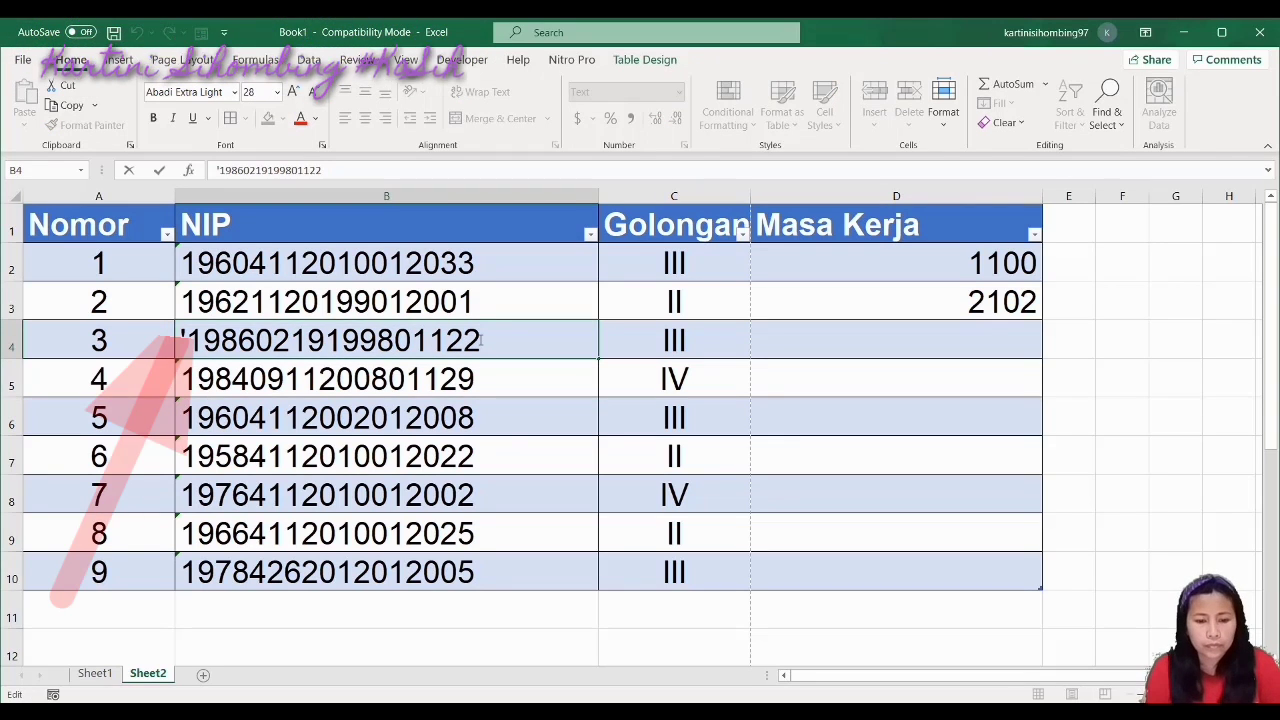
text(0)
key(Return)
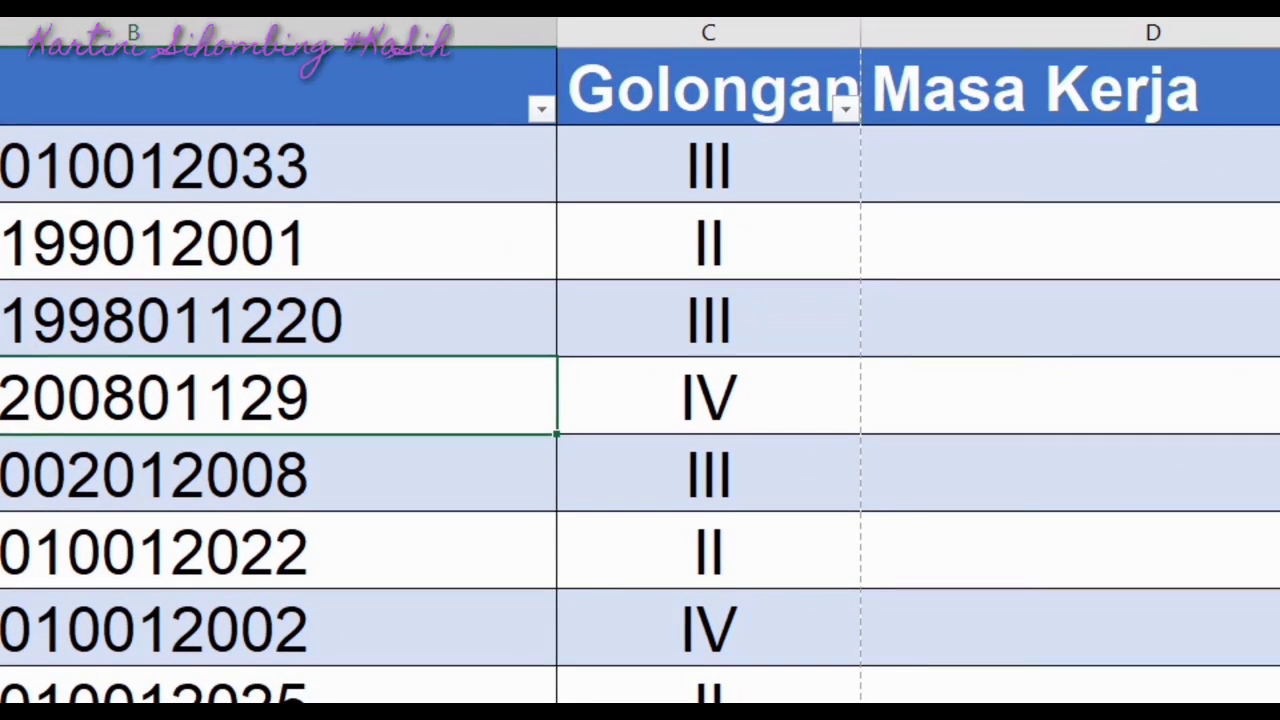
double_click(133, 165)
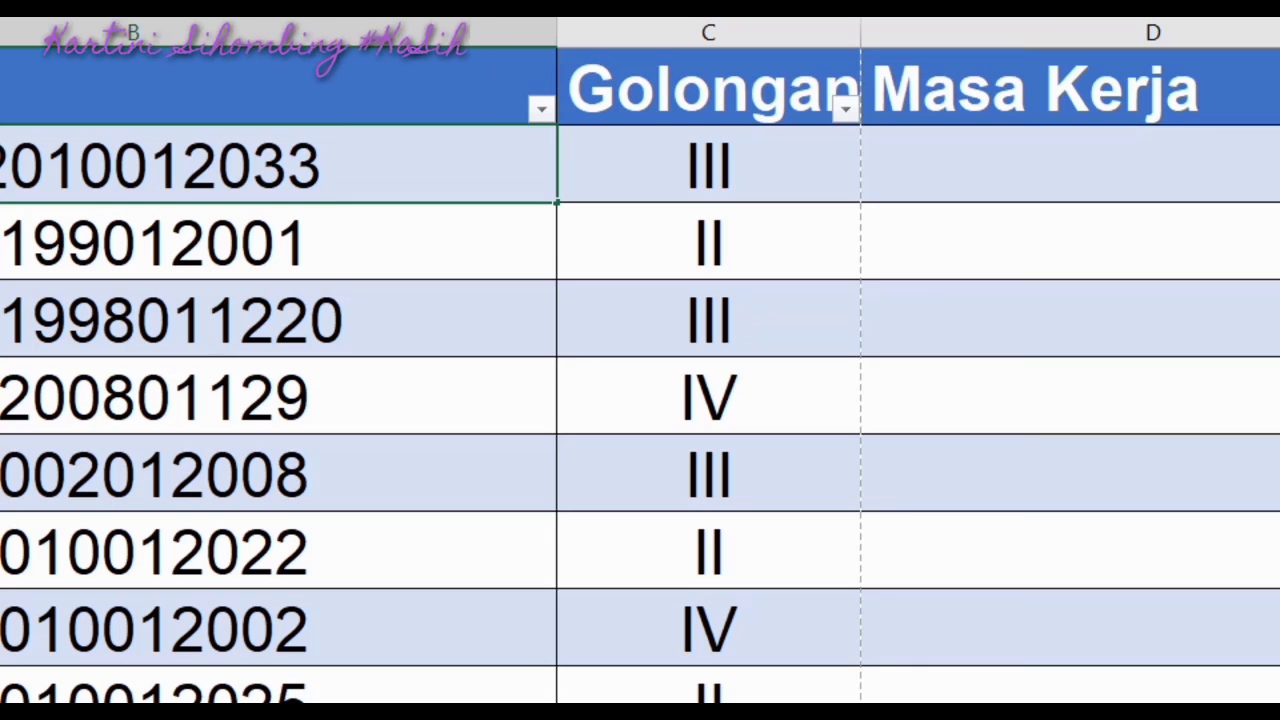
key(BackSpace)
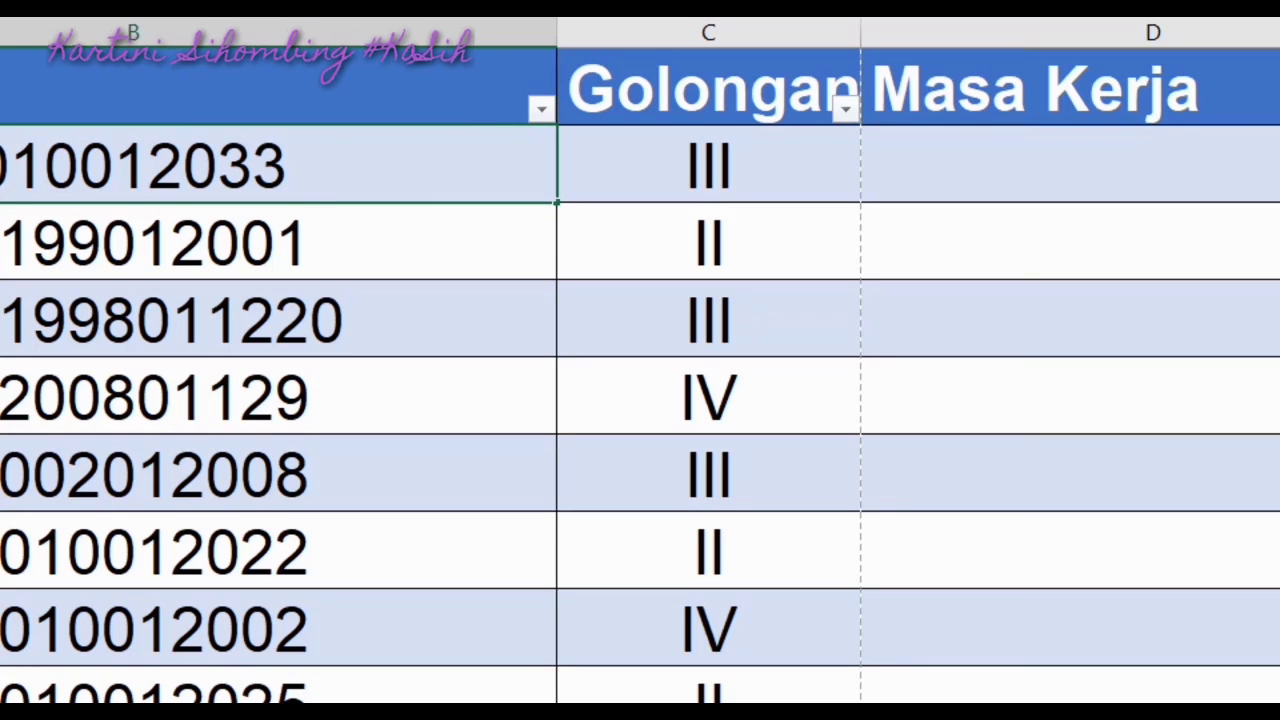
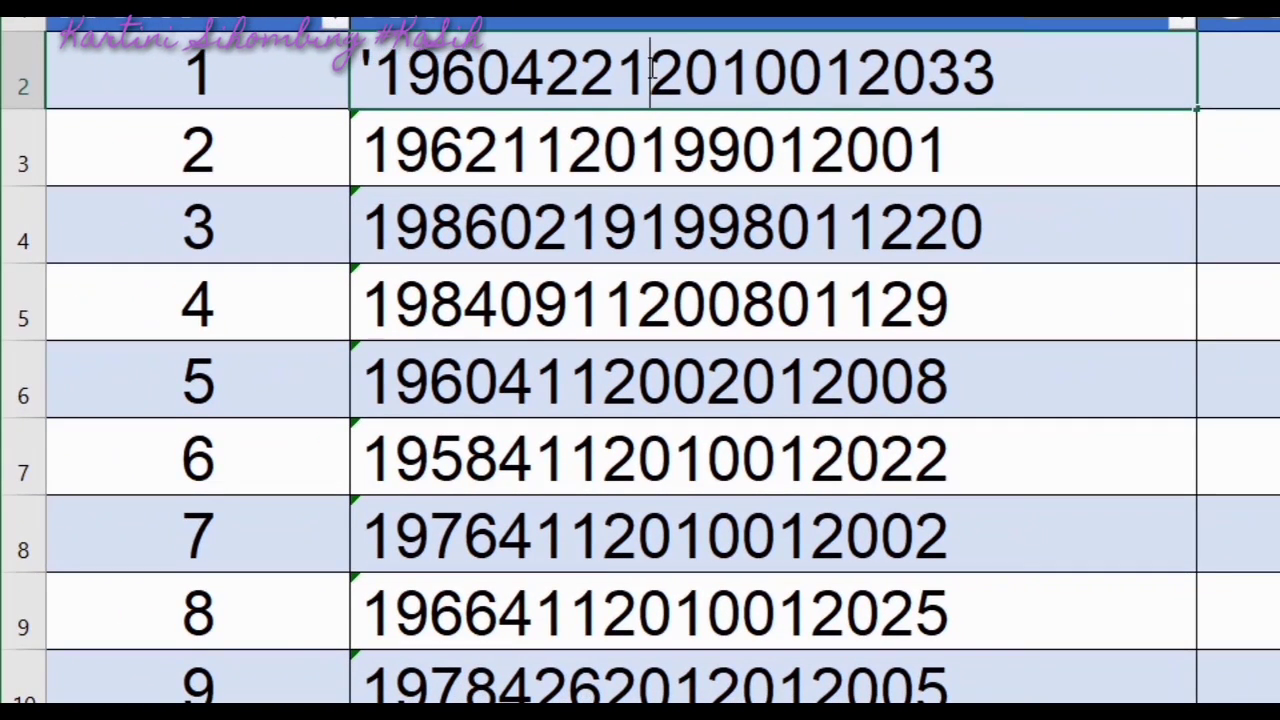
click(652, 68)
text(992)
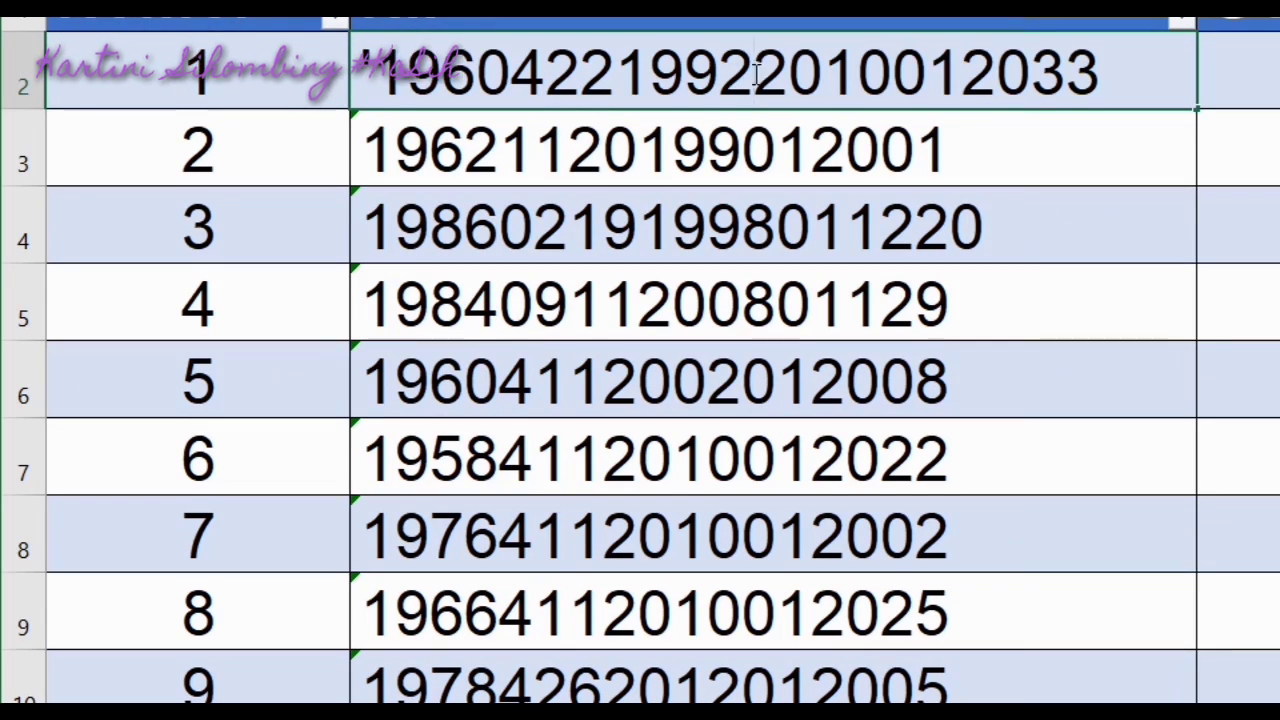
click(1104, 79)
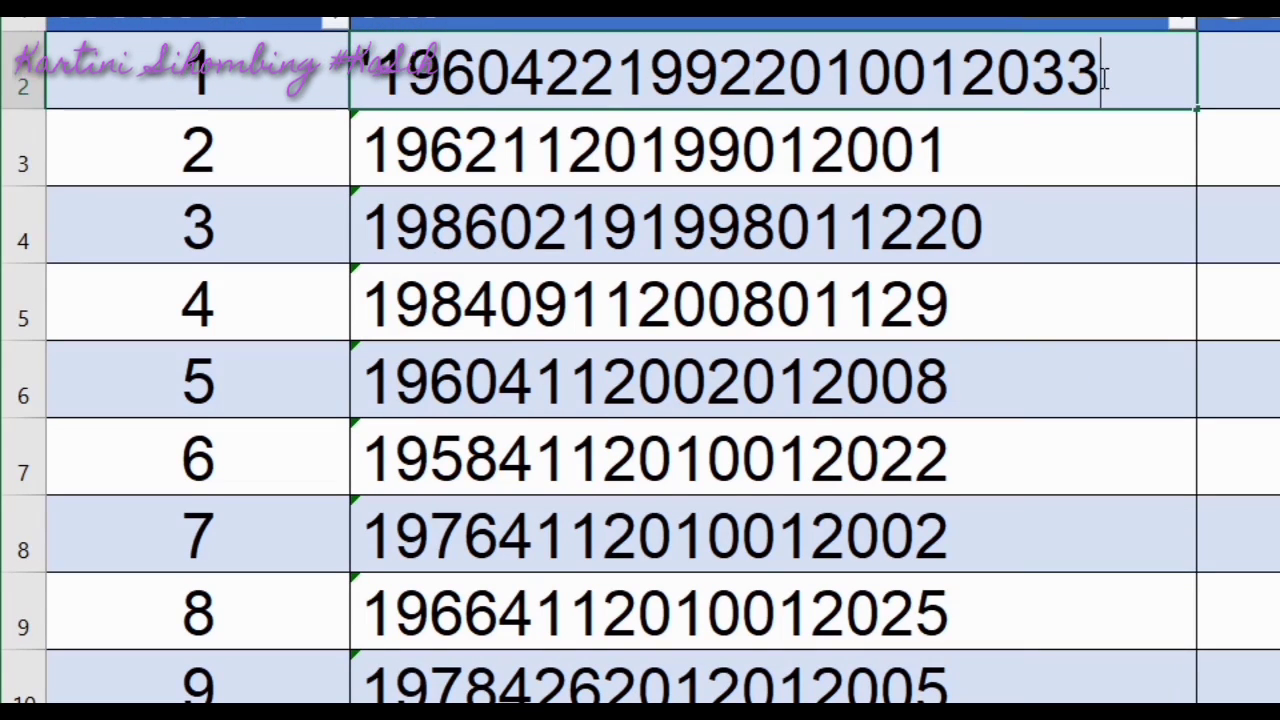
key(BackSpace)
key(BackSpace)
key(BackSpace)
key(BackSpace)
key(BackSpace)
key(BackSpace)
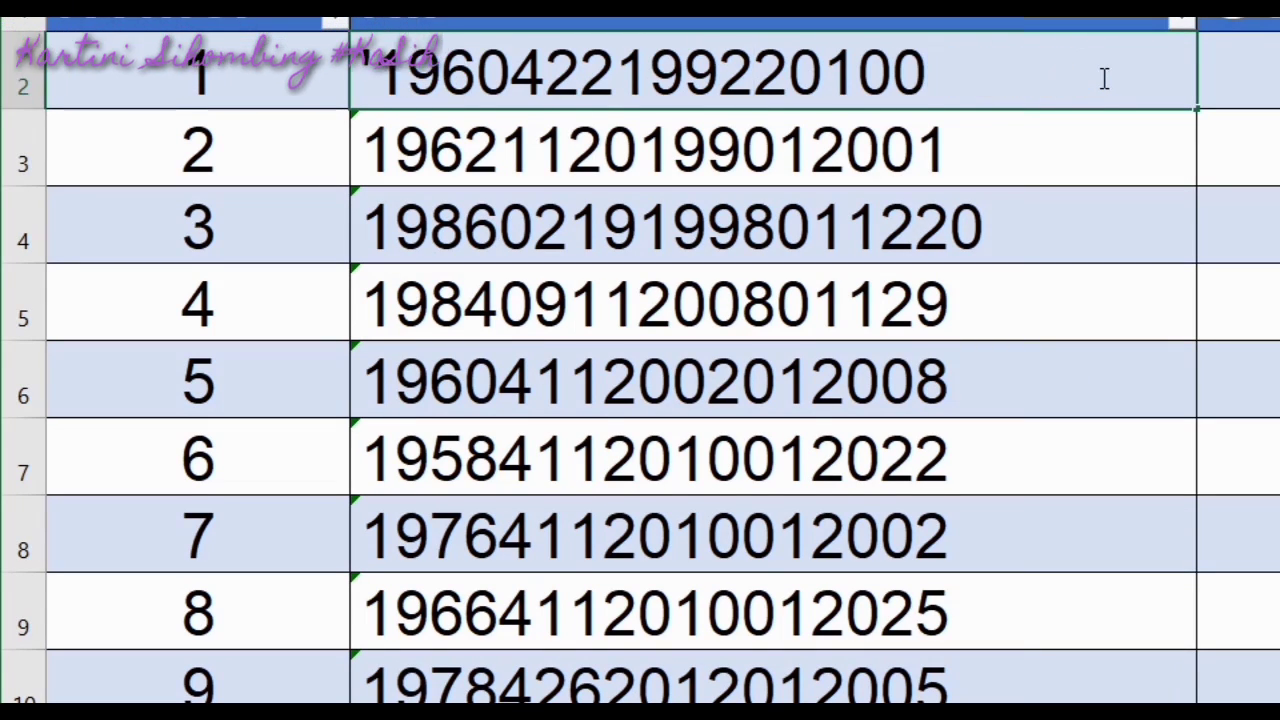
key(BackSpace)
key(BackSpace)
key(BackSpace)
key(BackSpace)
text(02)
text(004)
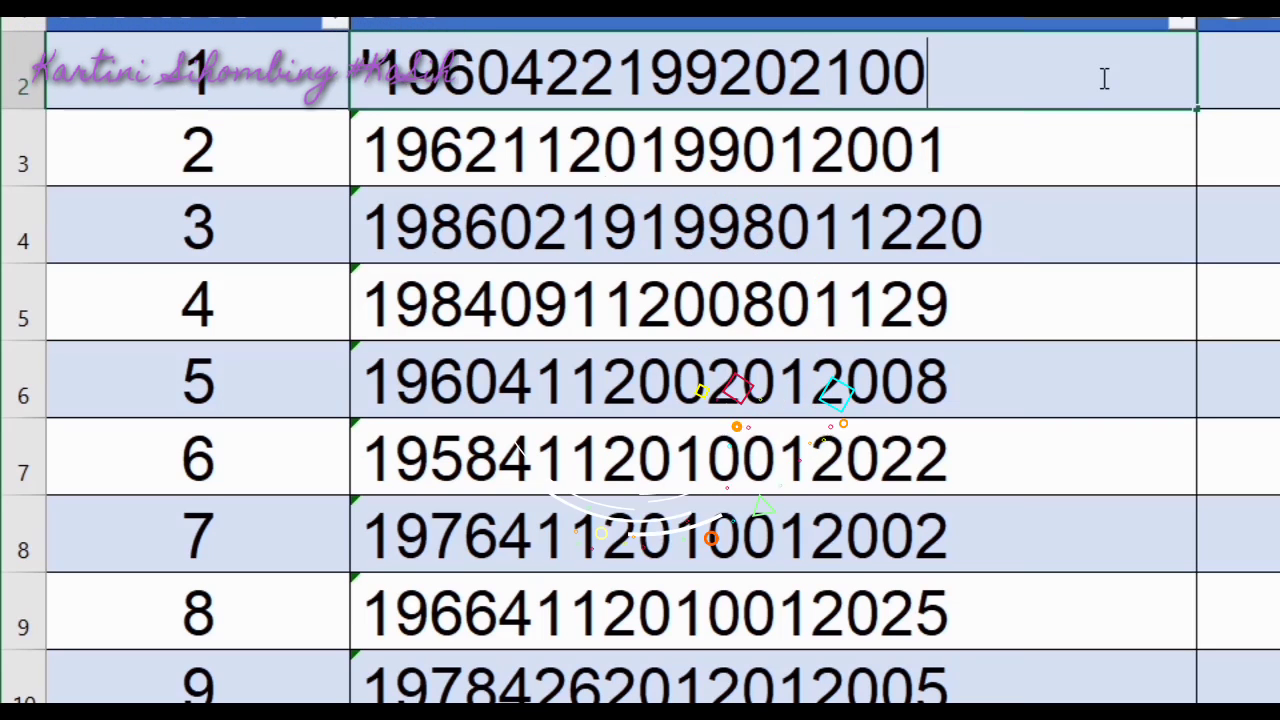
key(Return)
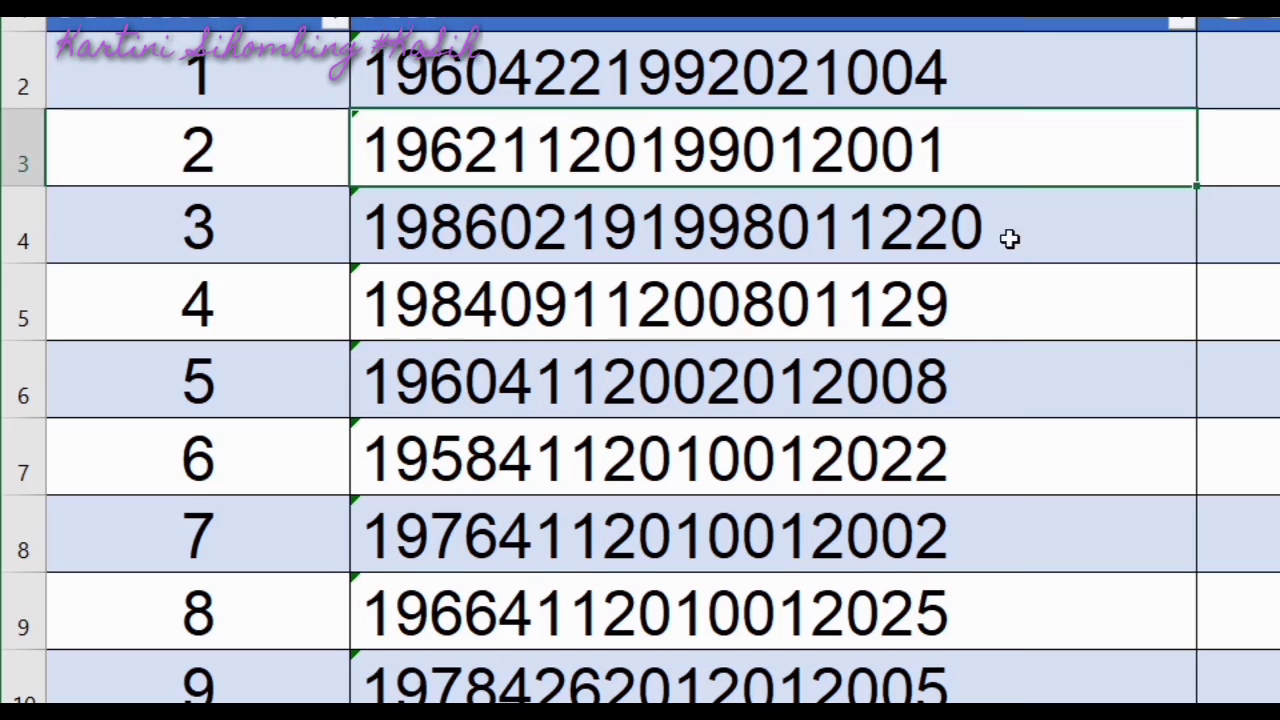
click(1020, 243)
double_click(998, 232)
key(BackSpace)
key(Return)
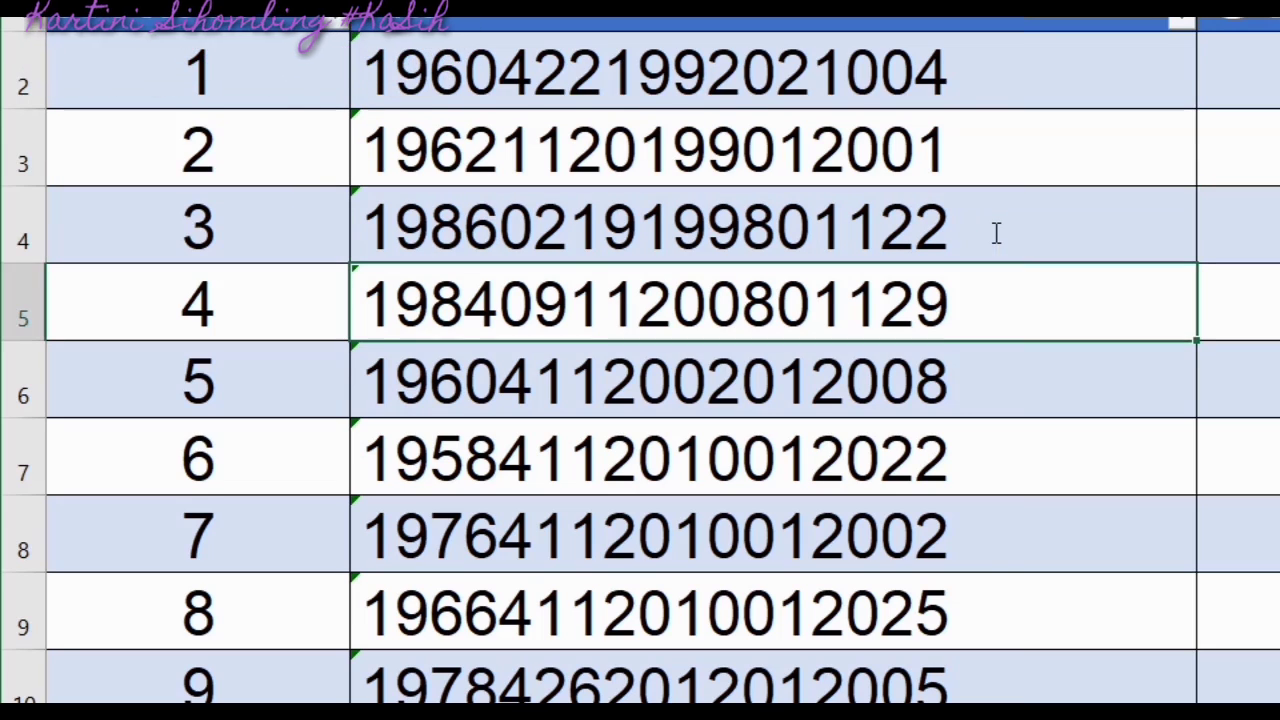
key(ctrl+s)
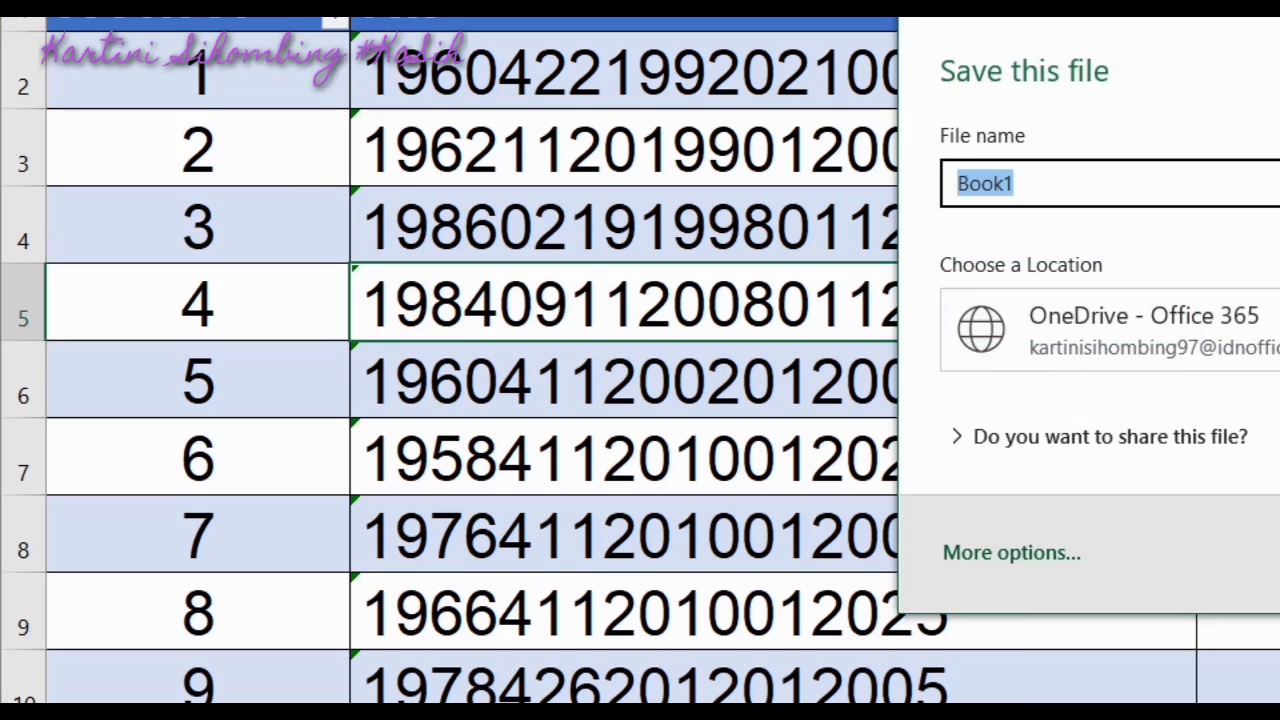
key(Escape)
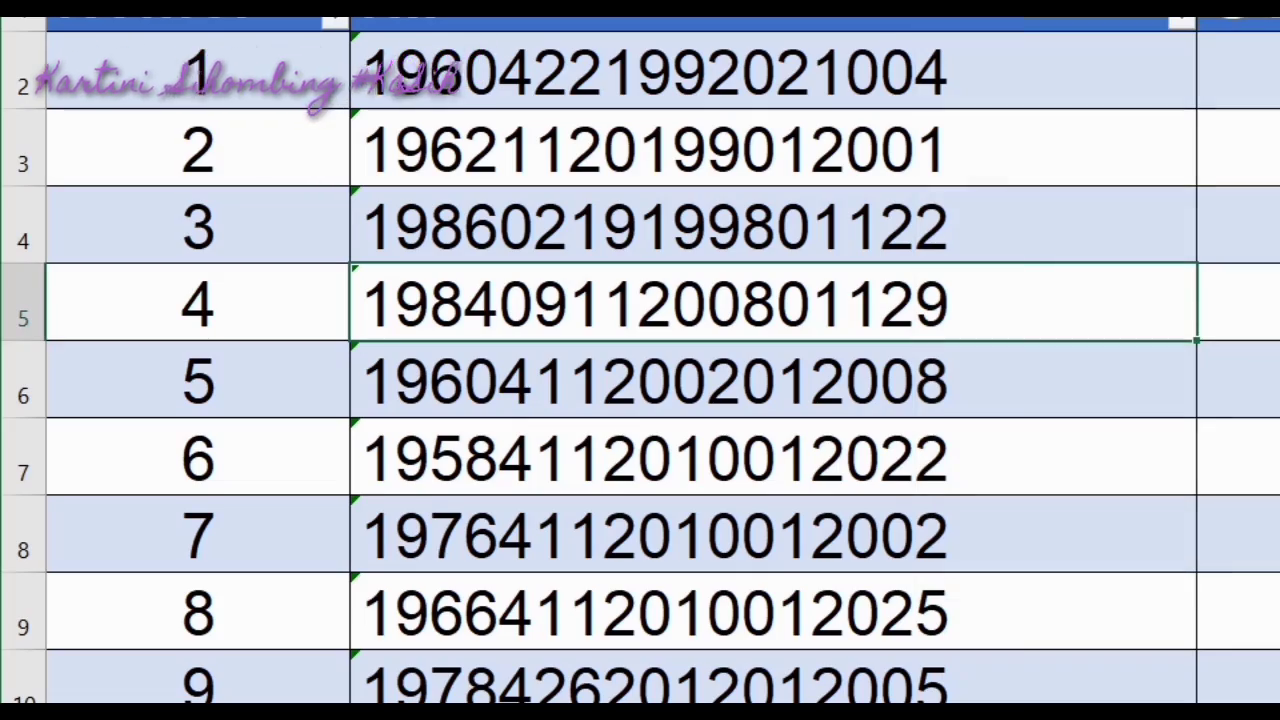
click(1000, 232)
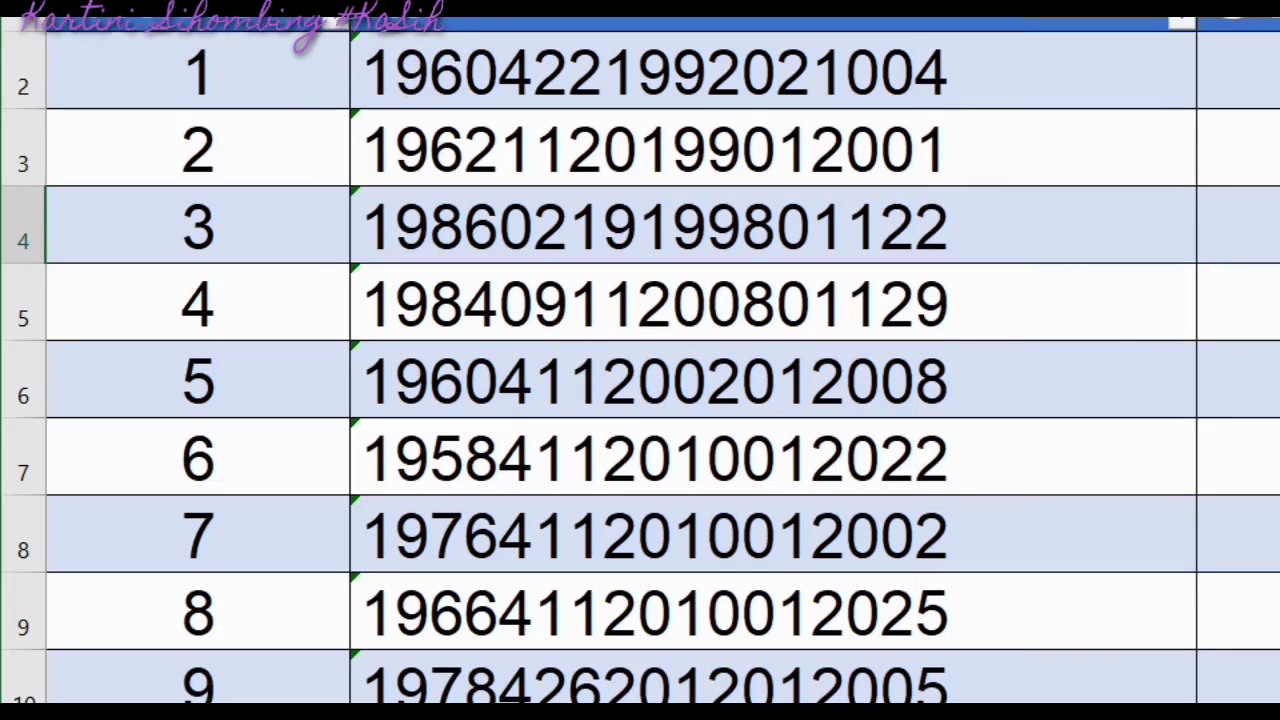
key(Return)
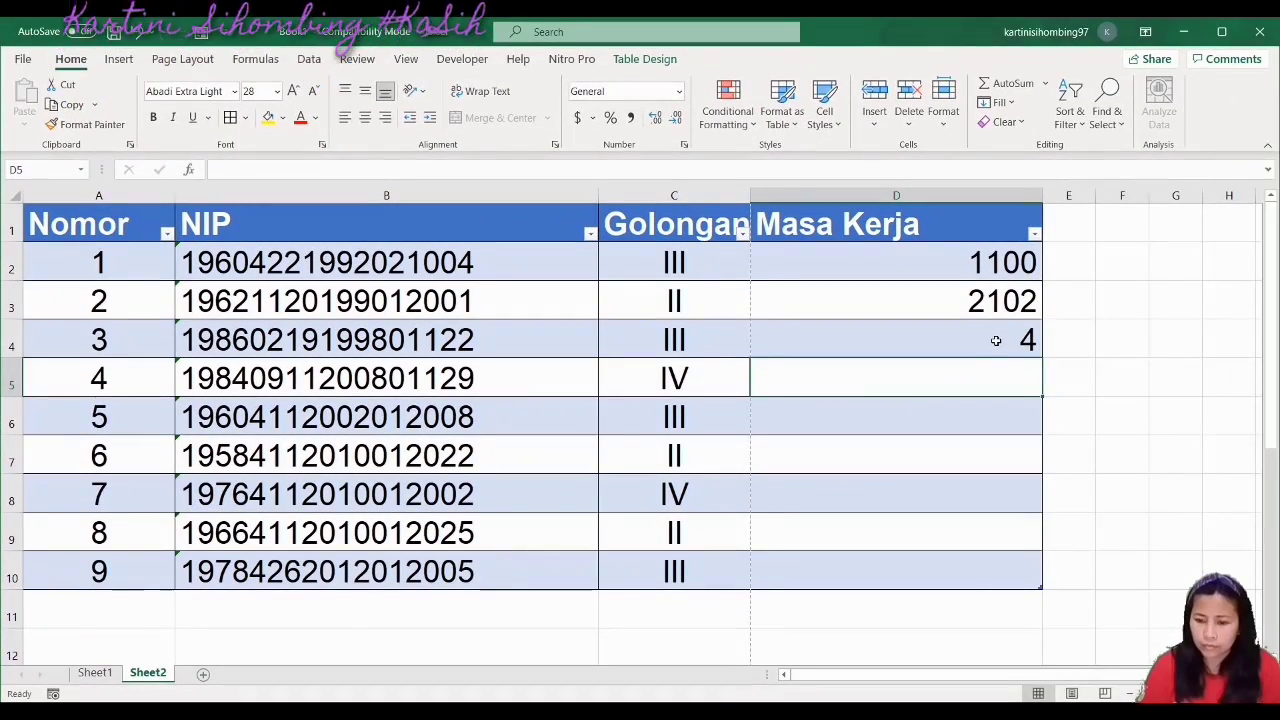
Enter Masa Kerja 2201, 1202, 1203, 2401 and 1201 in D4 through D8
click(996, 341)
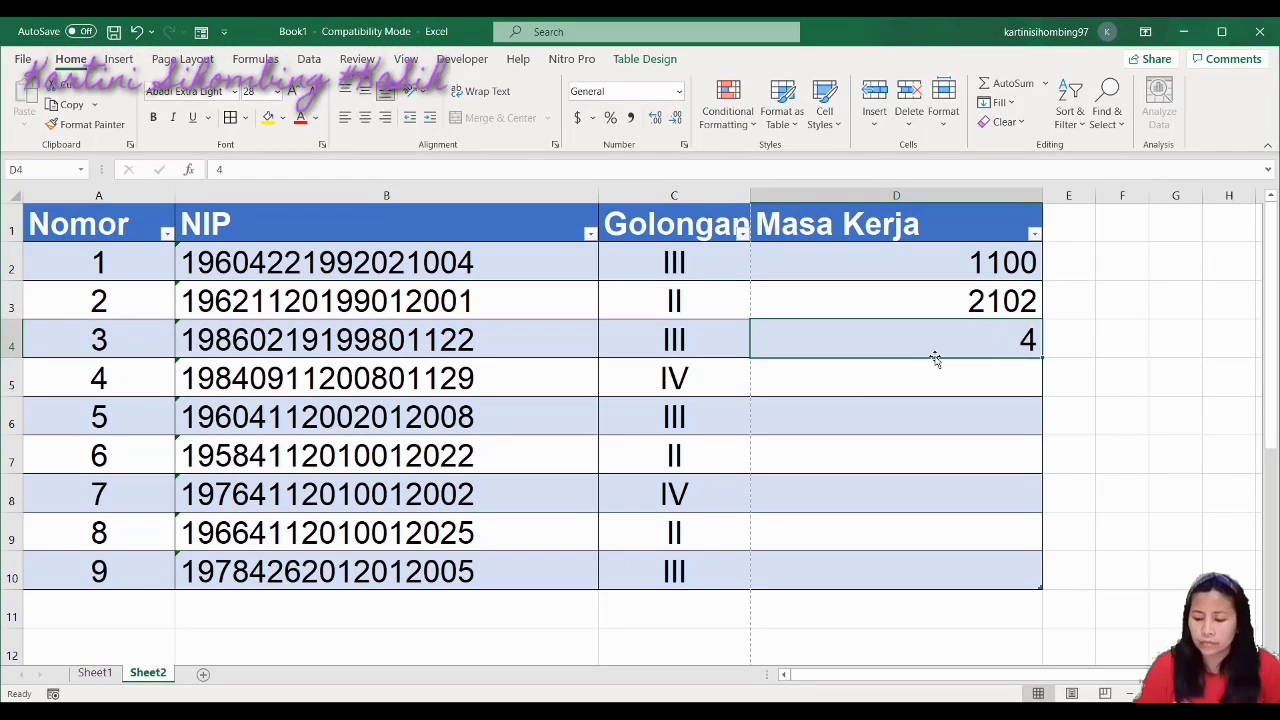
text(2201)
key(Return)
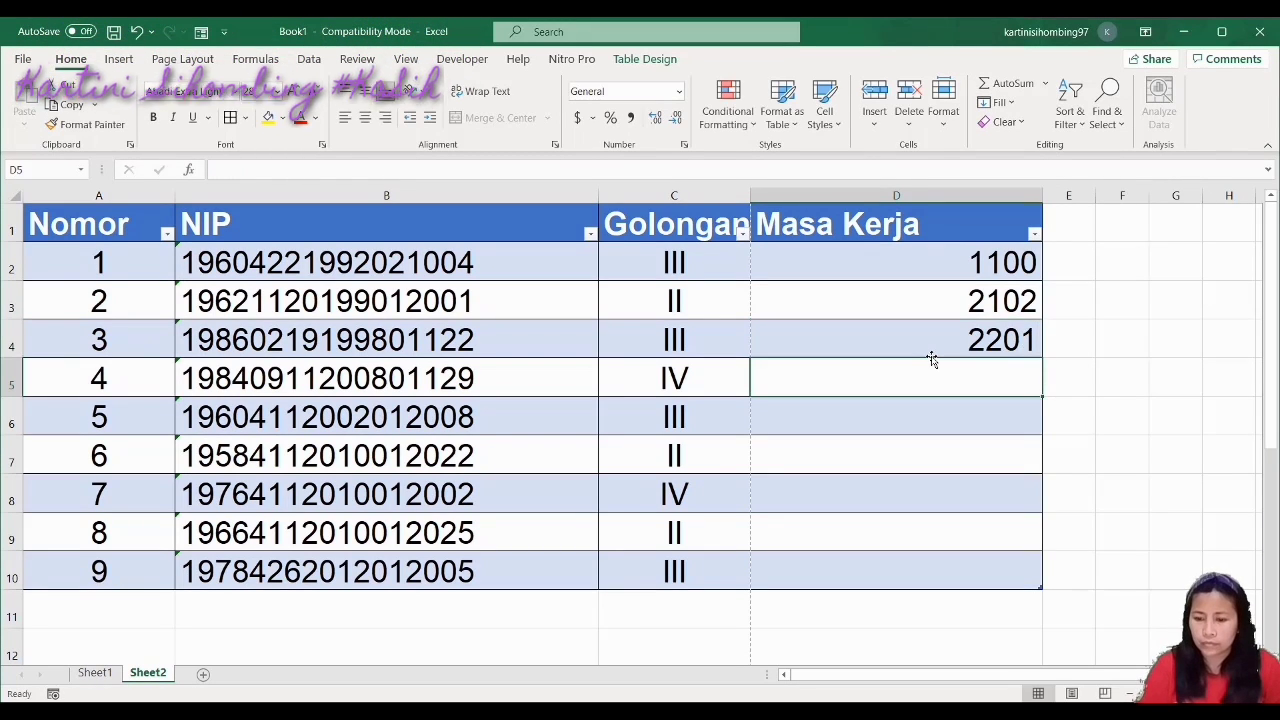
text(1202)
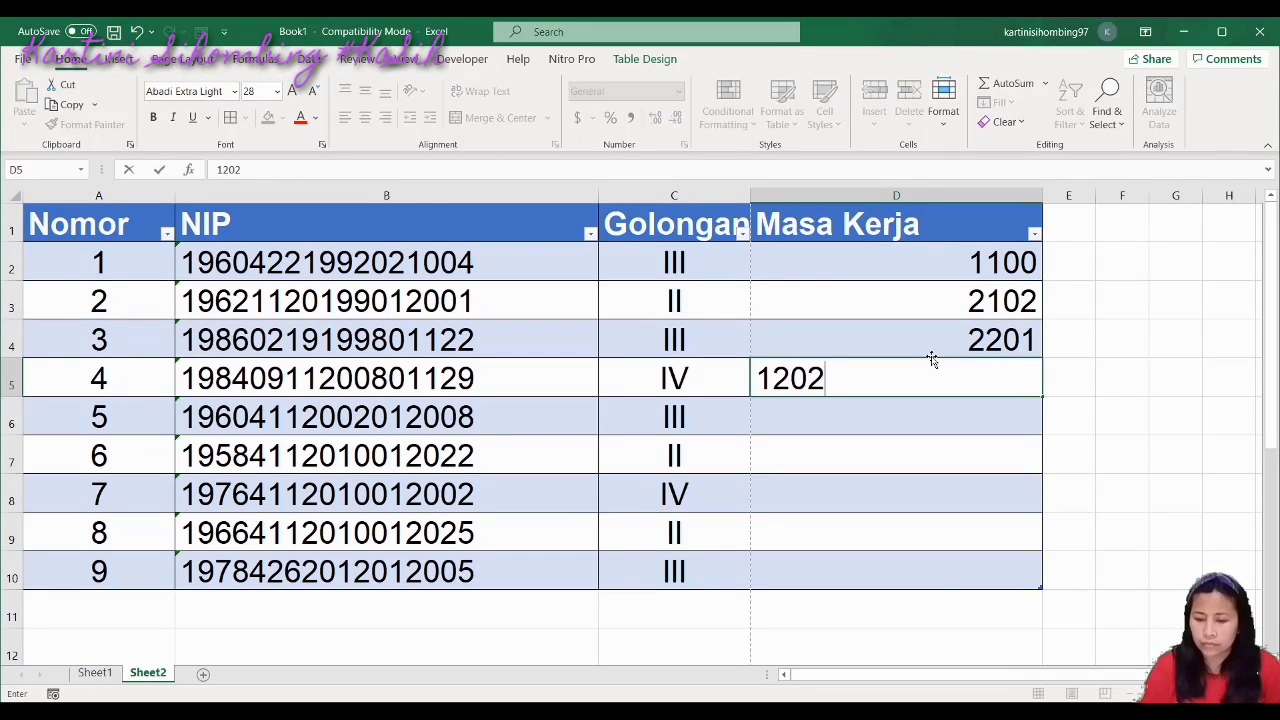
key(Return)
text(1203)
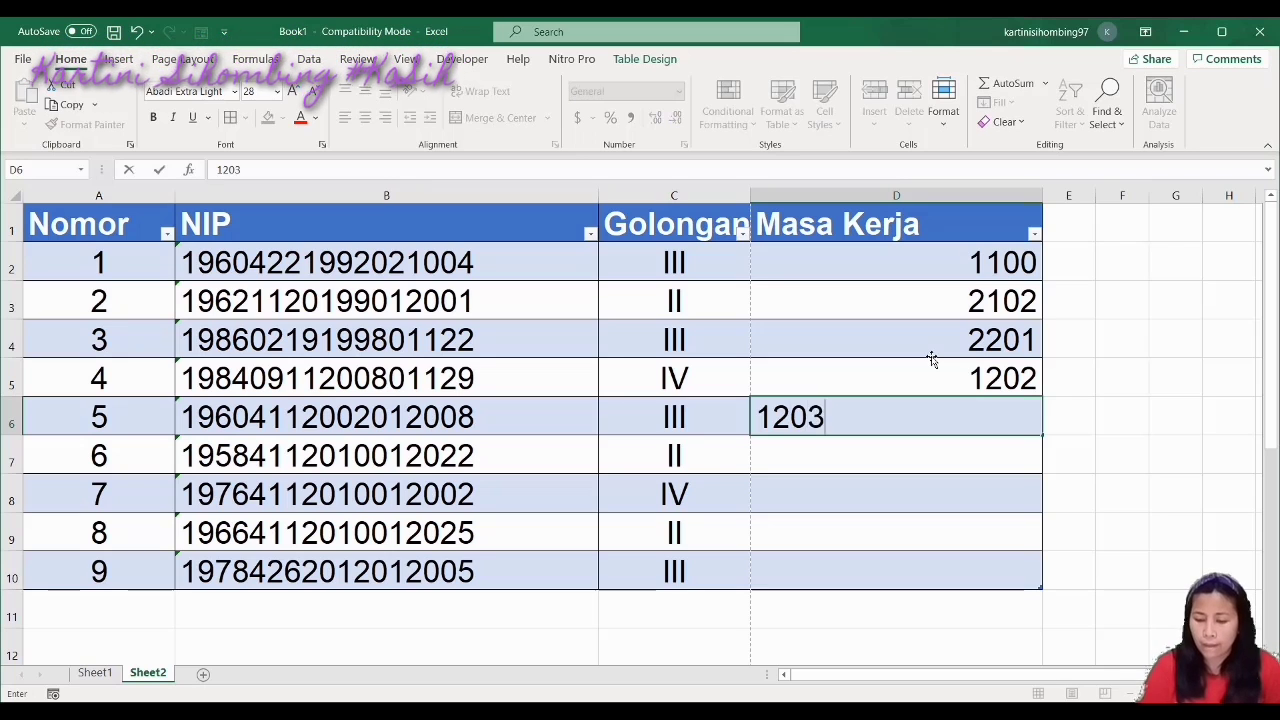
key(Return)
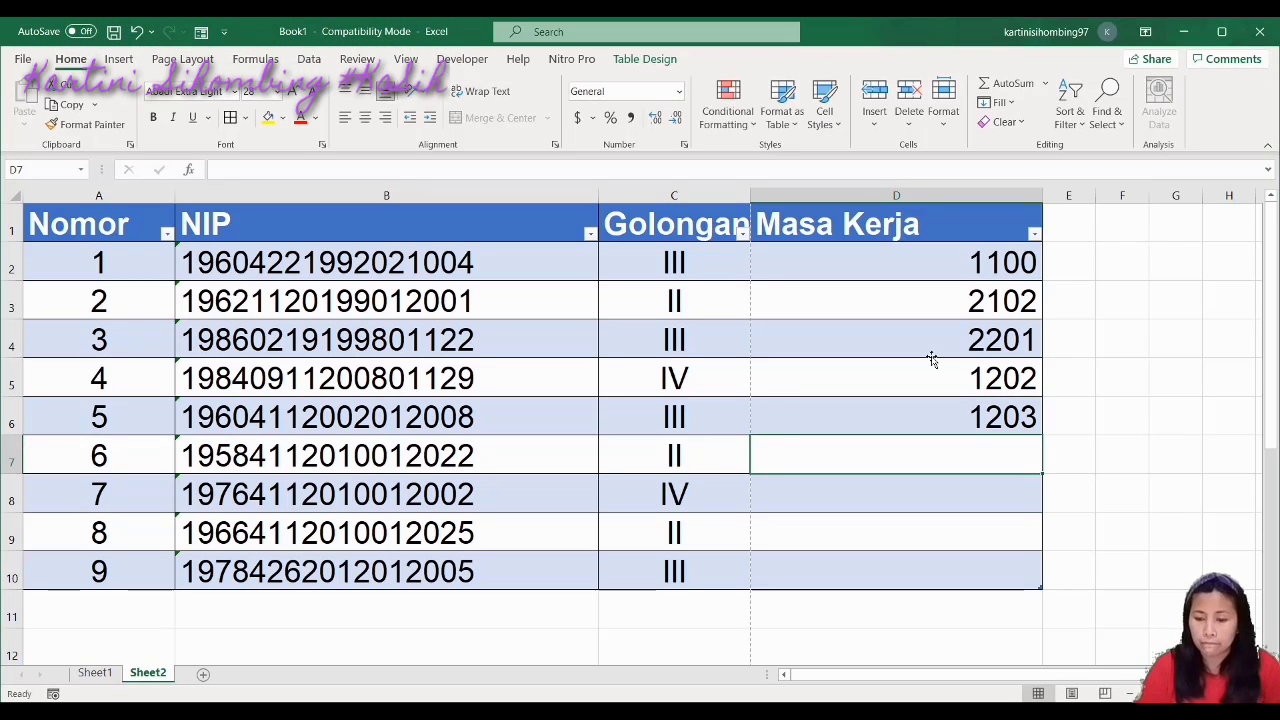
text(2401)
key(Return)
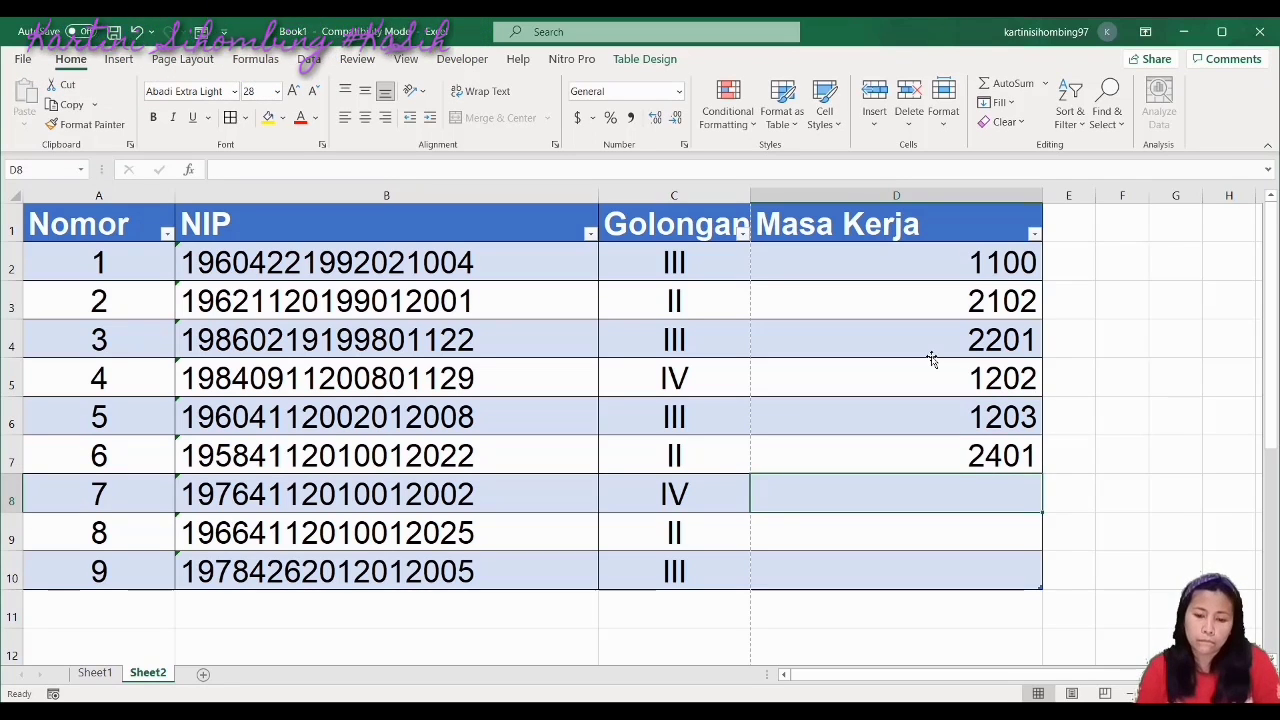
text(1201)
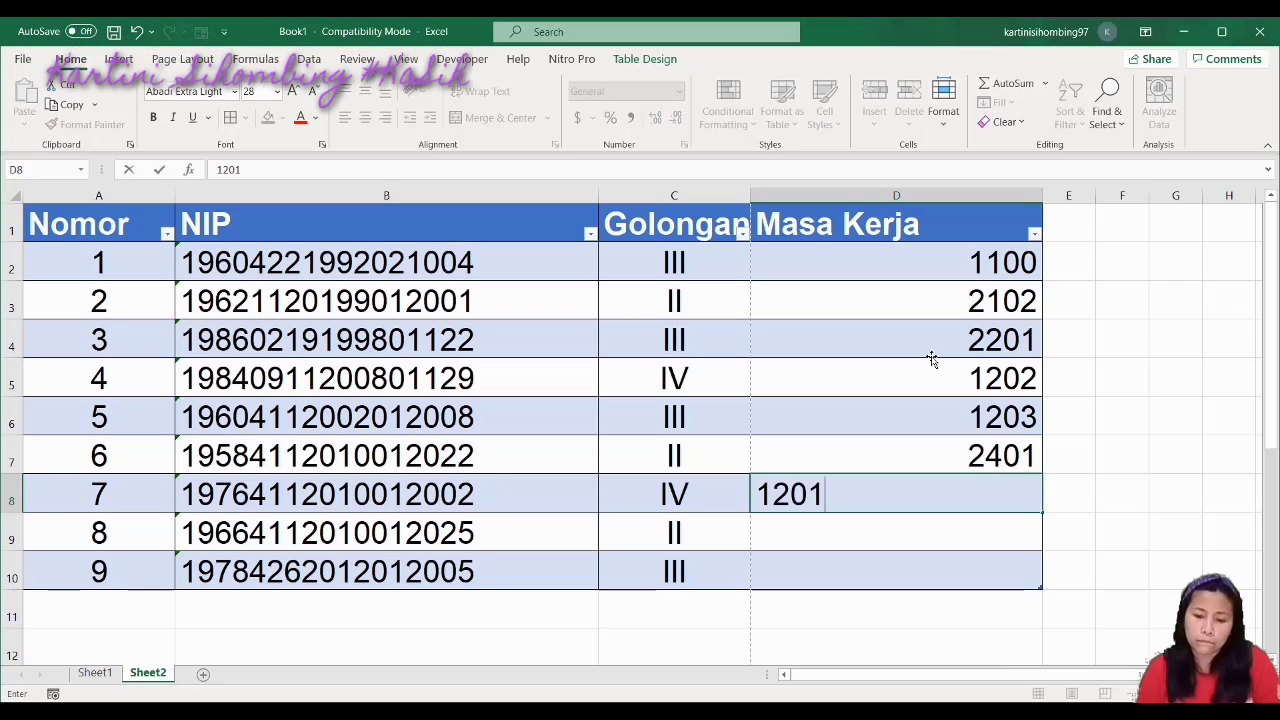
key(Return)
Enter 0403 in D9 and 0502 in D10, correcting a mistyped D9 value
text(041)
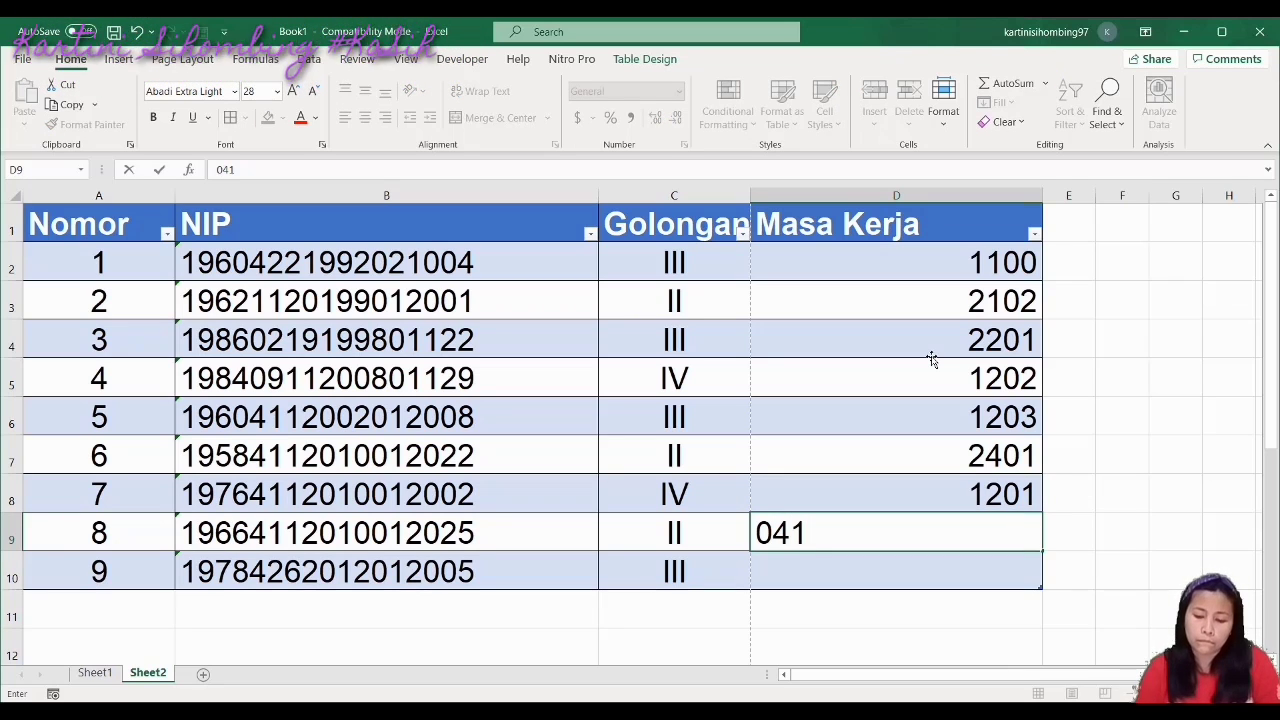
key(BackSpace)
text(21)
key(Return)
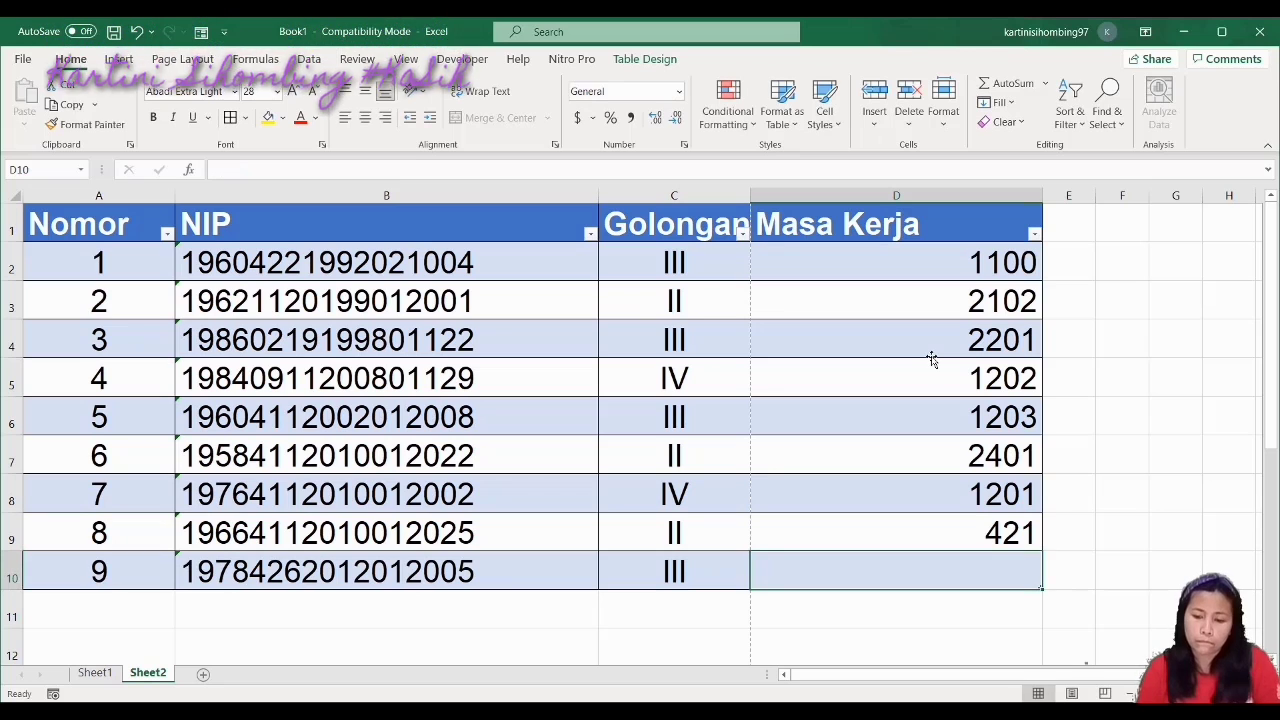
click(990, 531)
text(04)
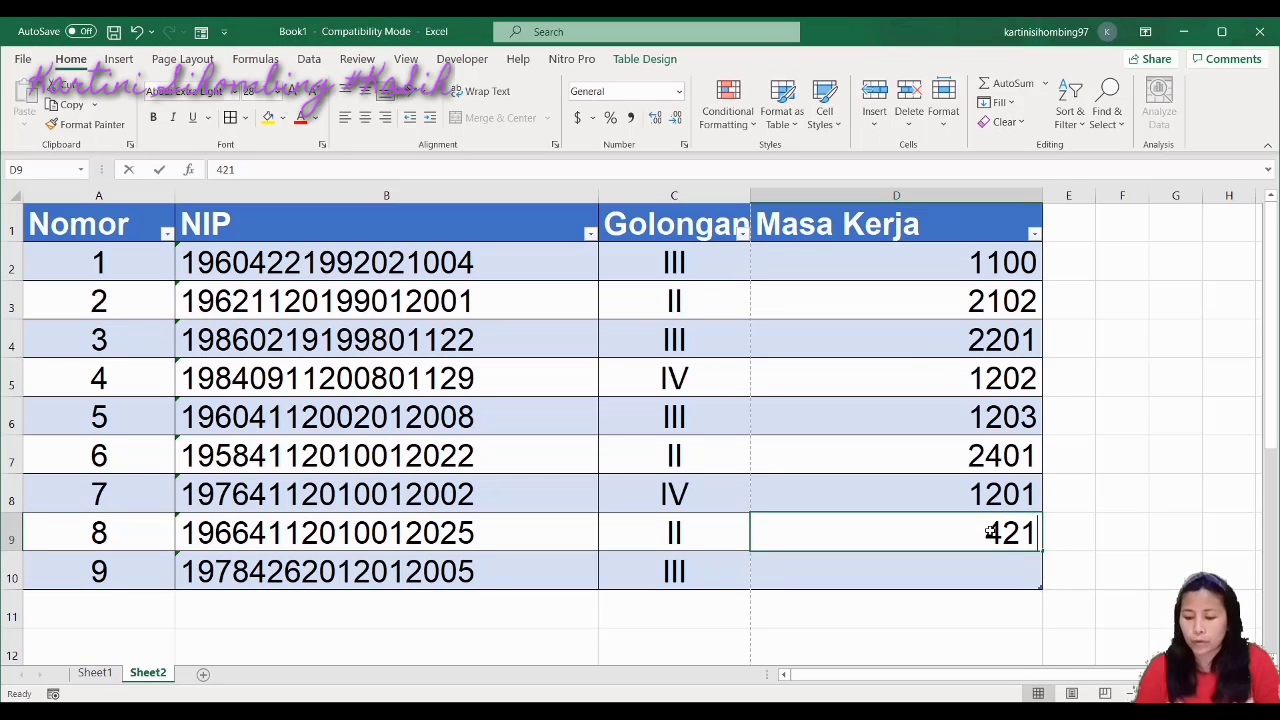
text(03)
key(Return)
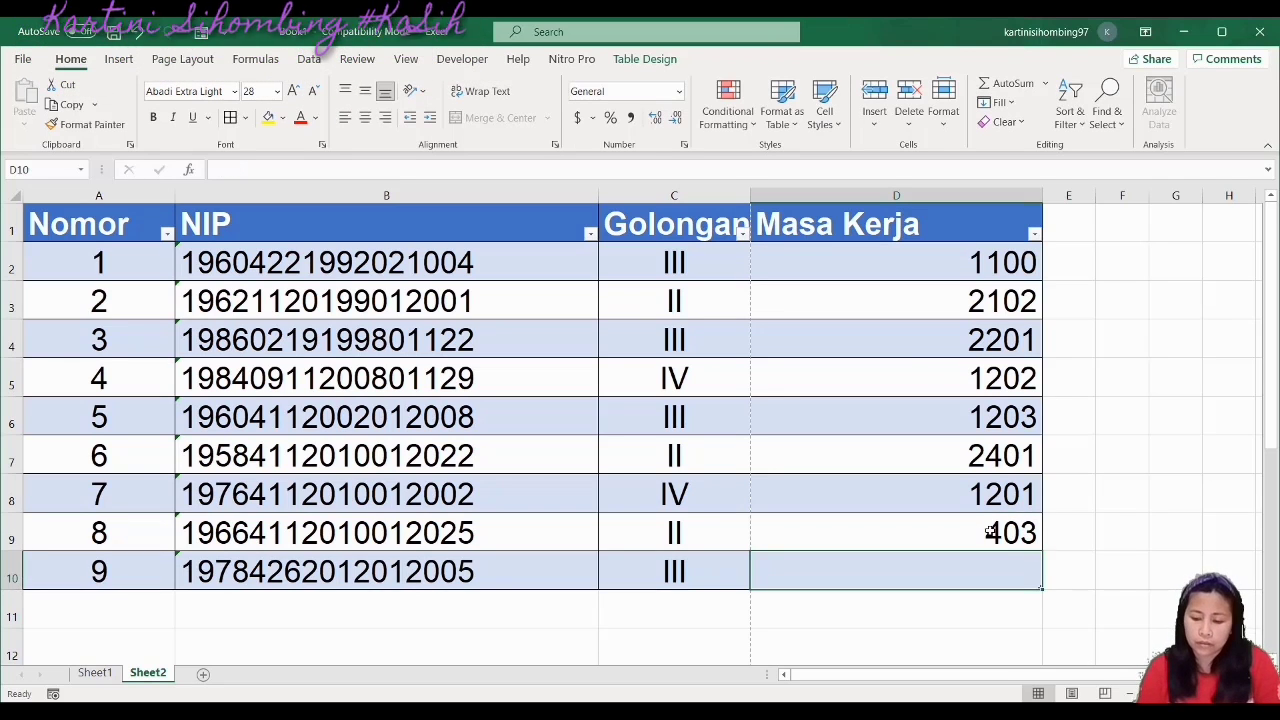
text(050)
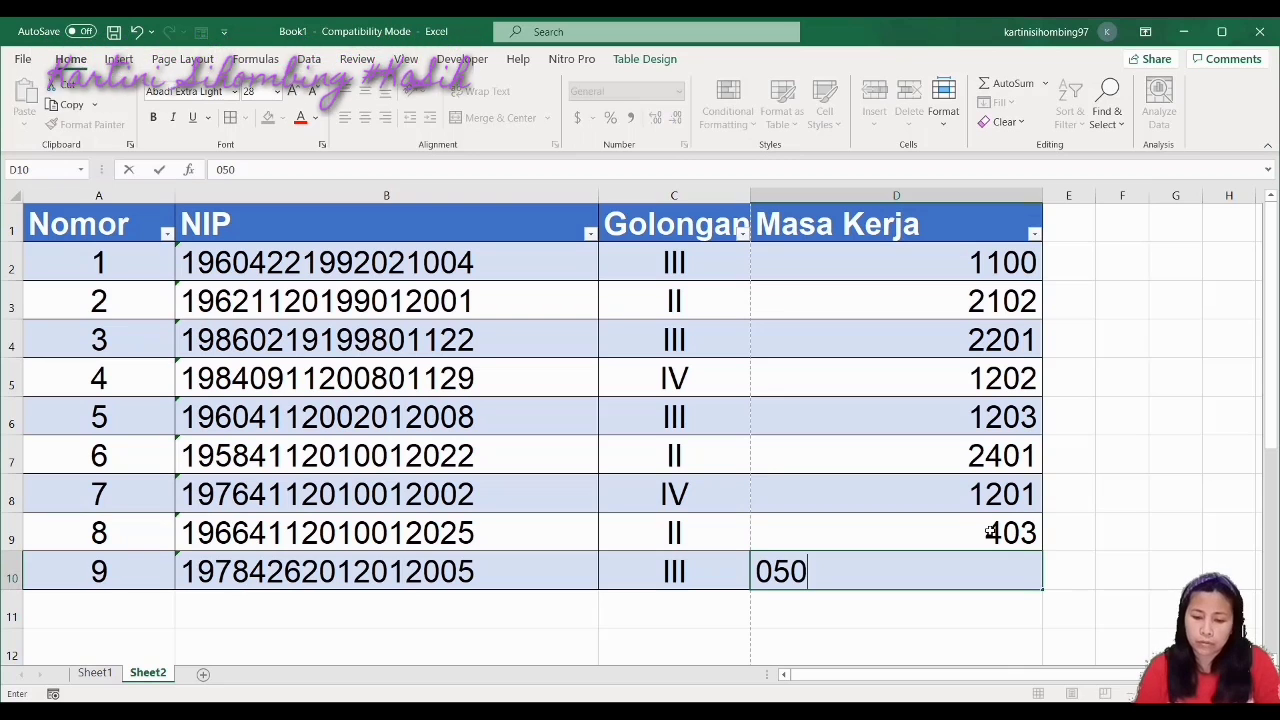
text(2)
key(Return)
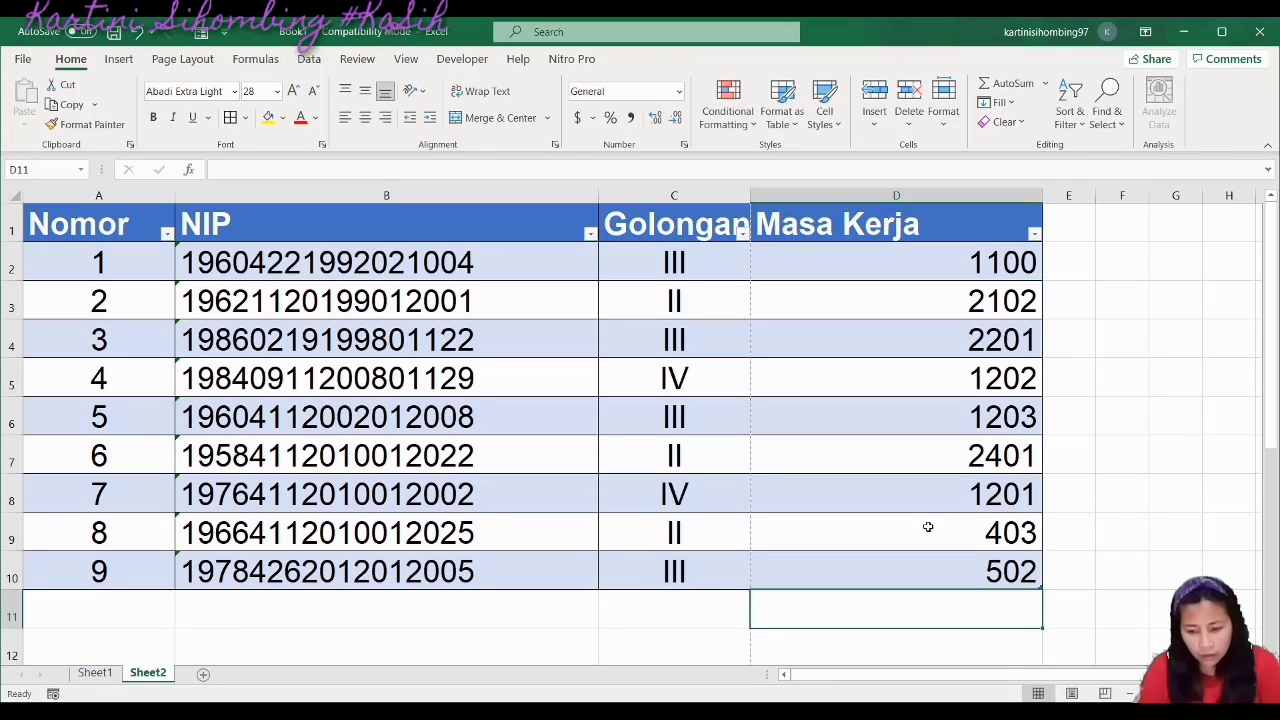
double_click(966, 577)
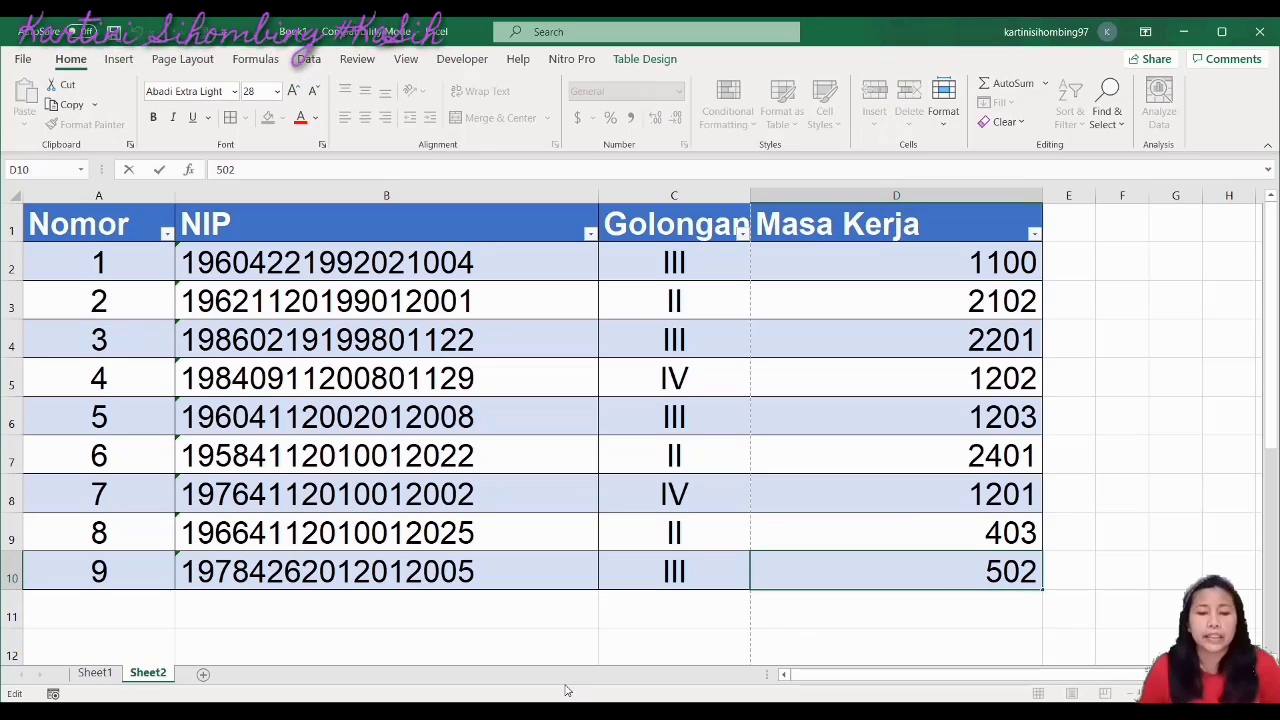
Show the Insert ribbon and select the Nomor to Masa Kerja table range
scroll(333, 450, down, 1)
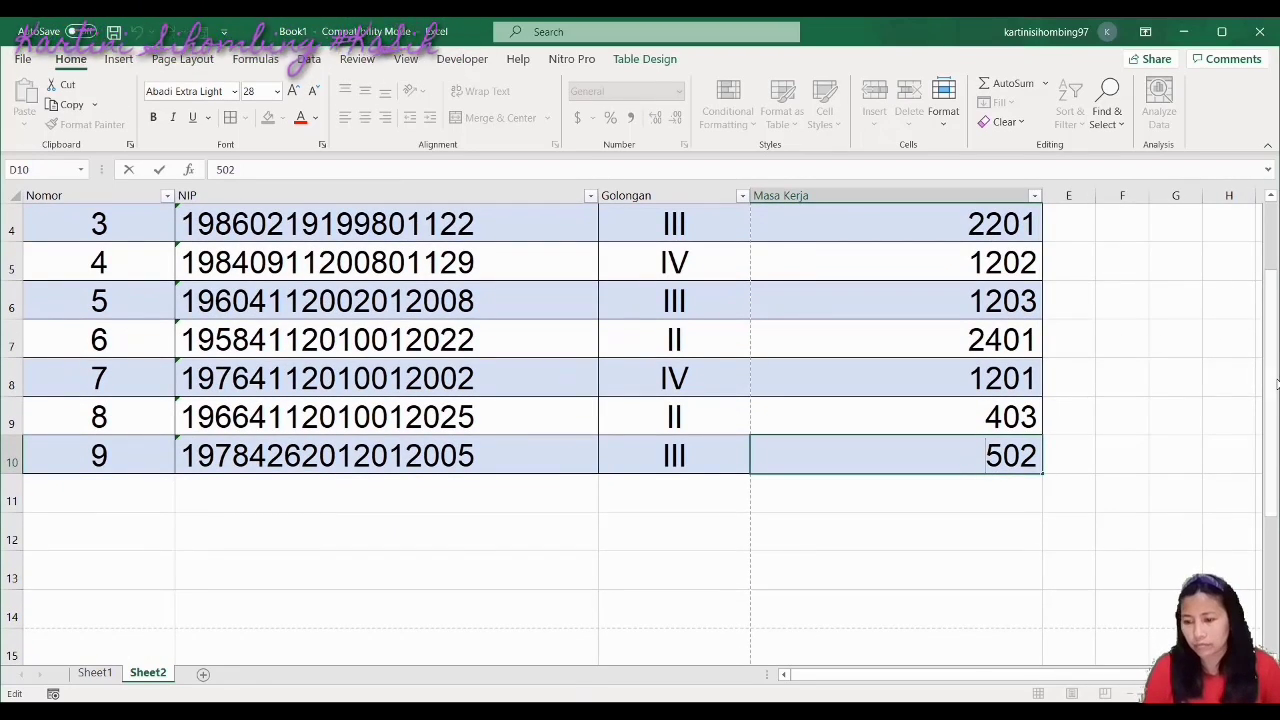
drag(1273, 383, 1272, 300)
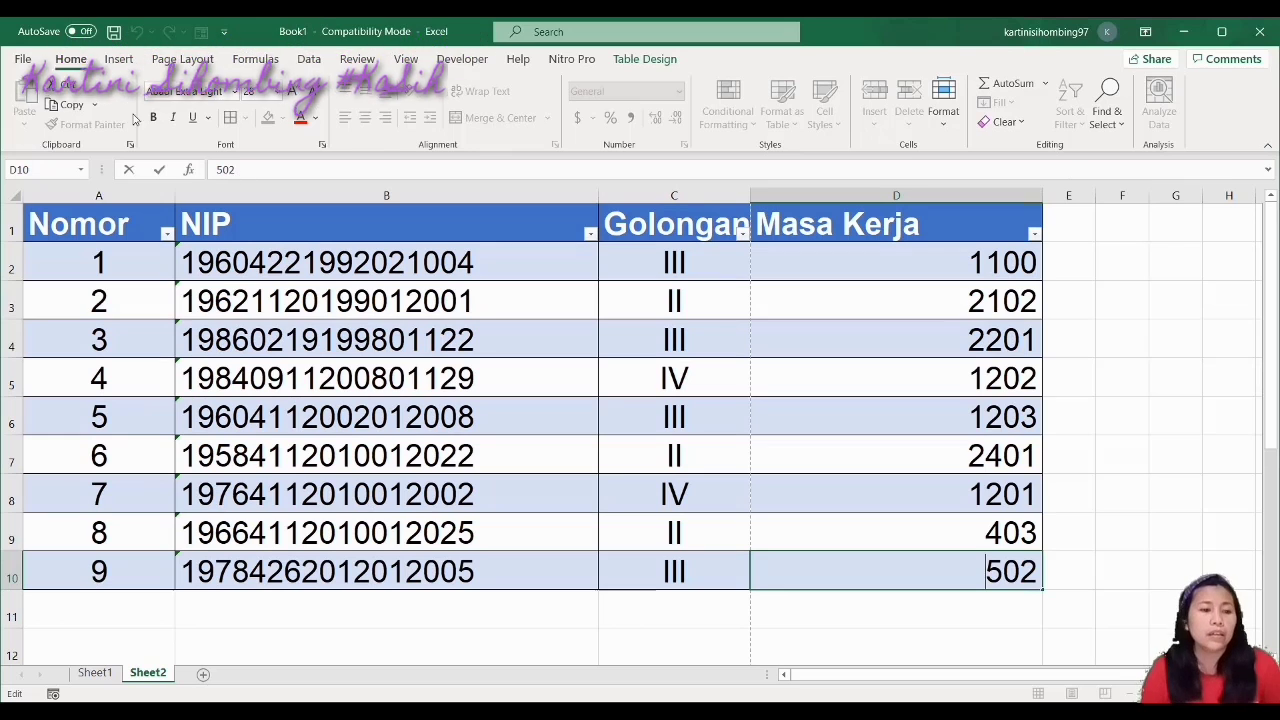
click(120, 59)
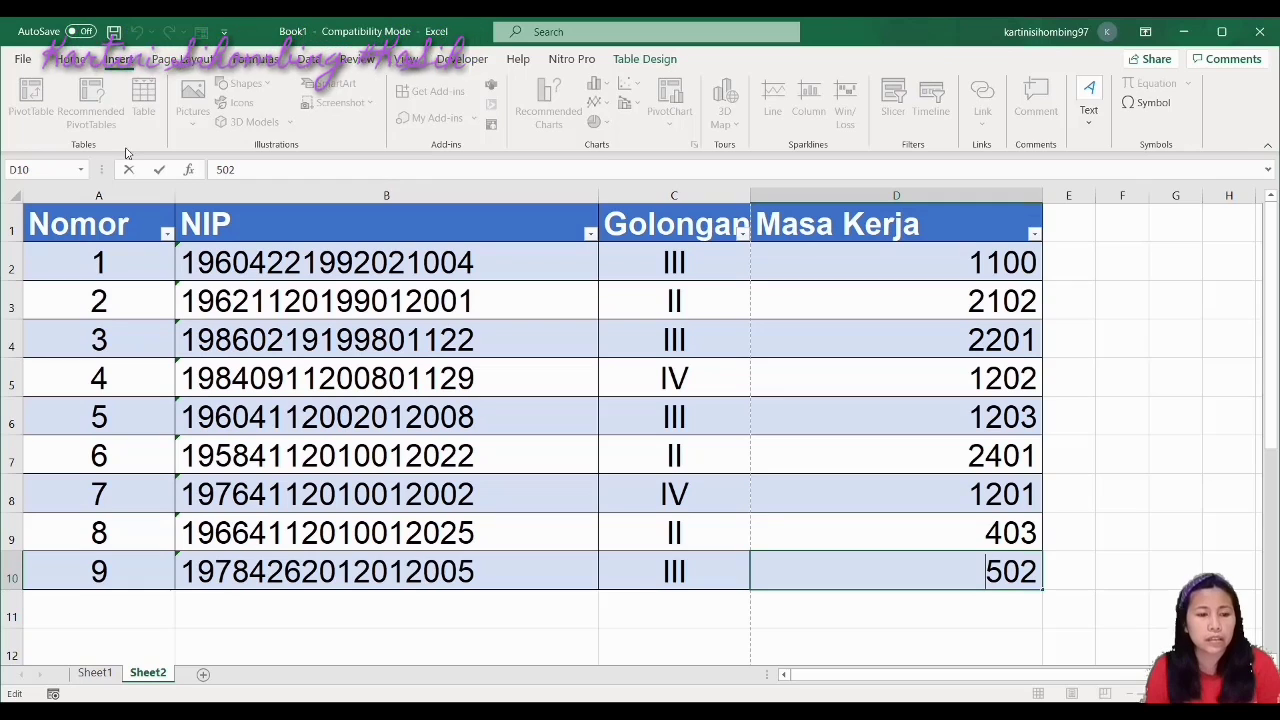
drag(50, 222, 925, 589)
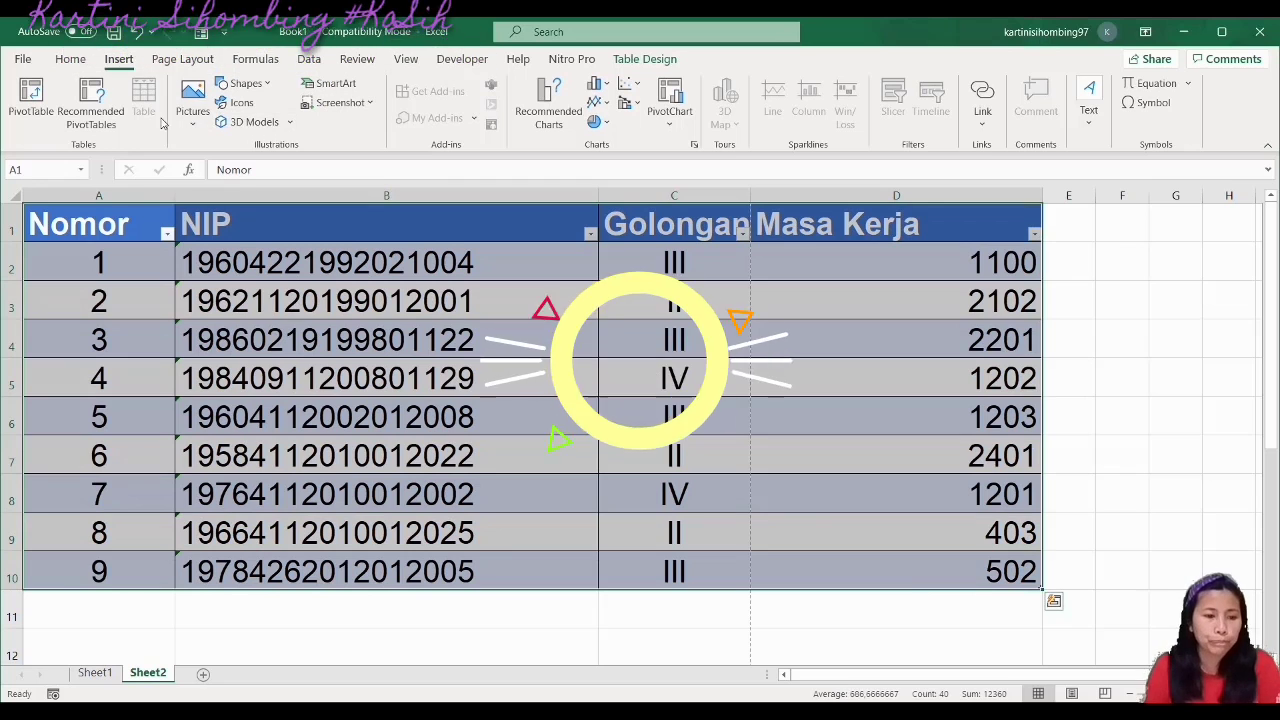
click(306, 609)
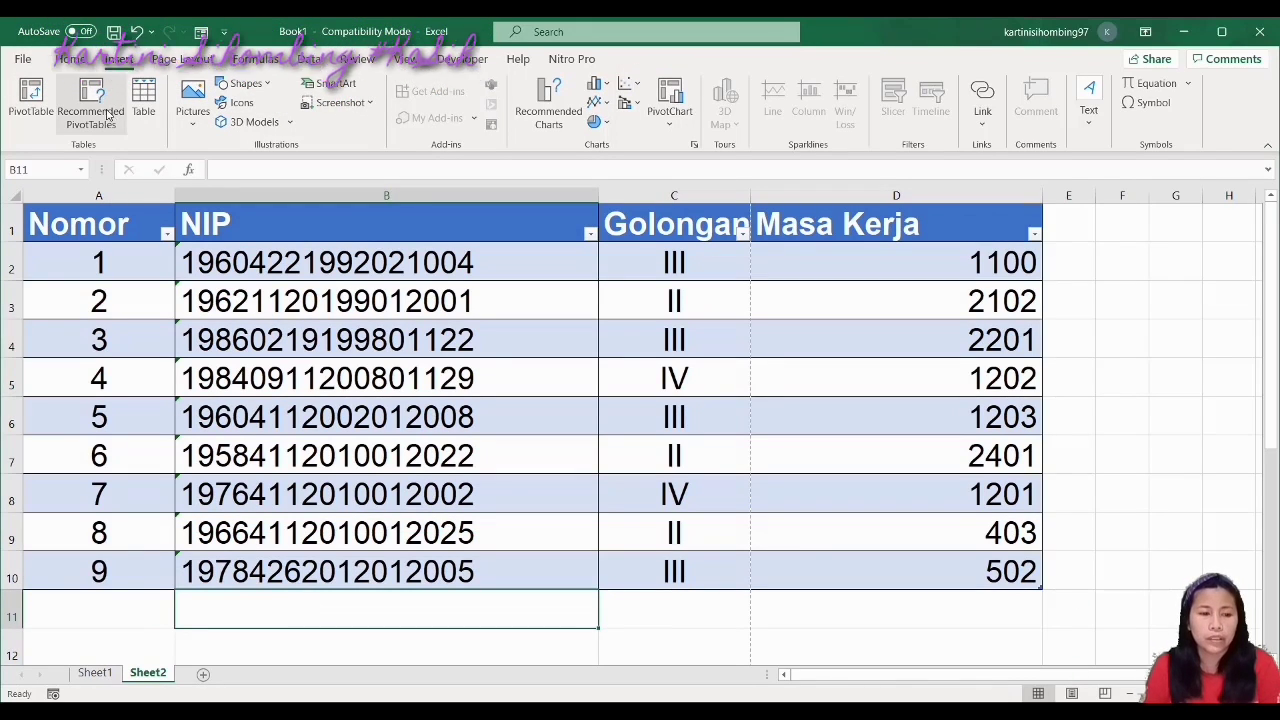
drag(142, 645, 650, 348)
Open the Create Table dialog, try a few range cells, then cancel it
click(143, 100)
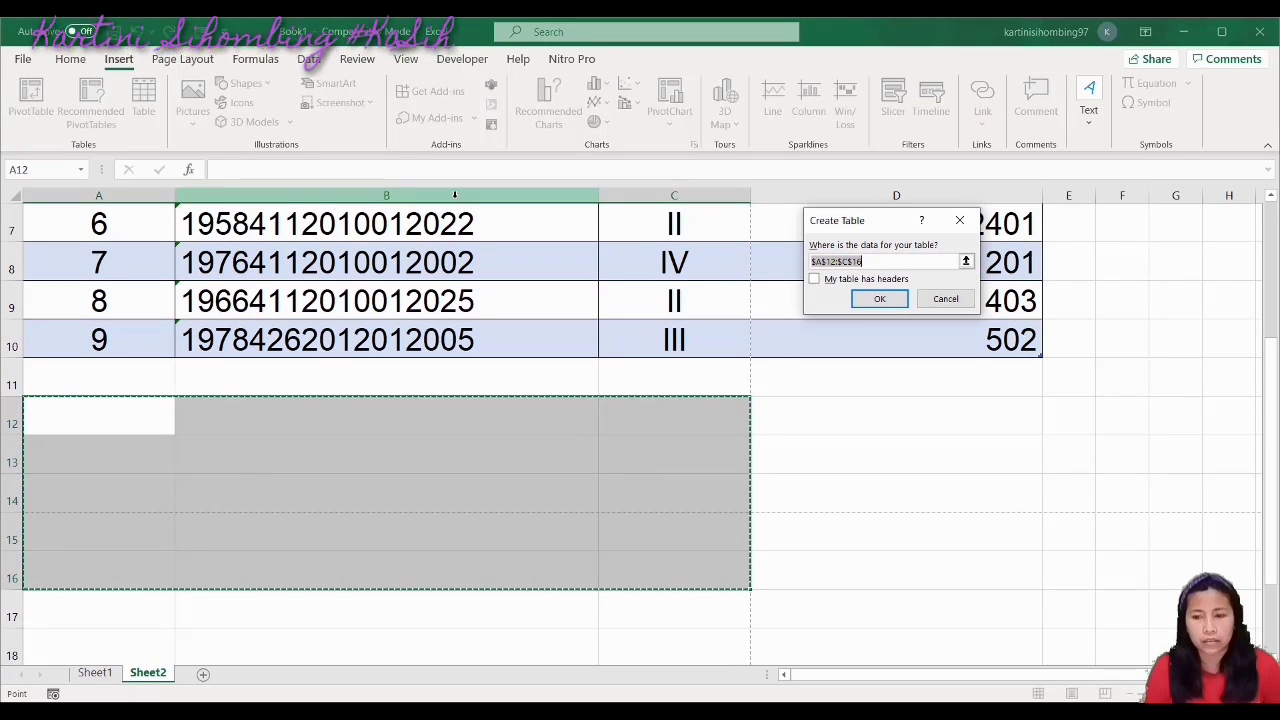
click(850, 402)
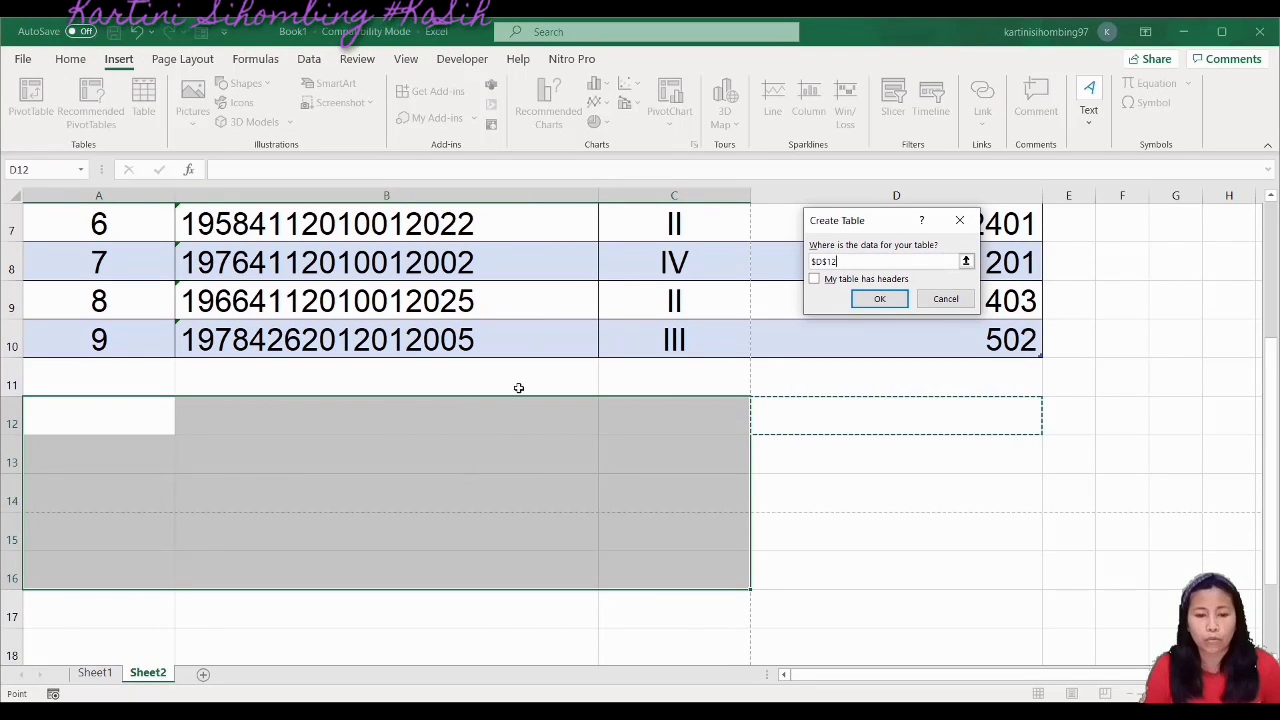
click(189, 50)
click(184, 57)
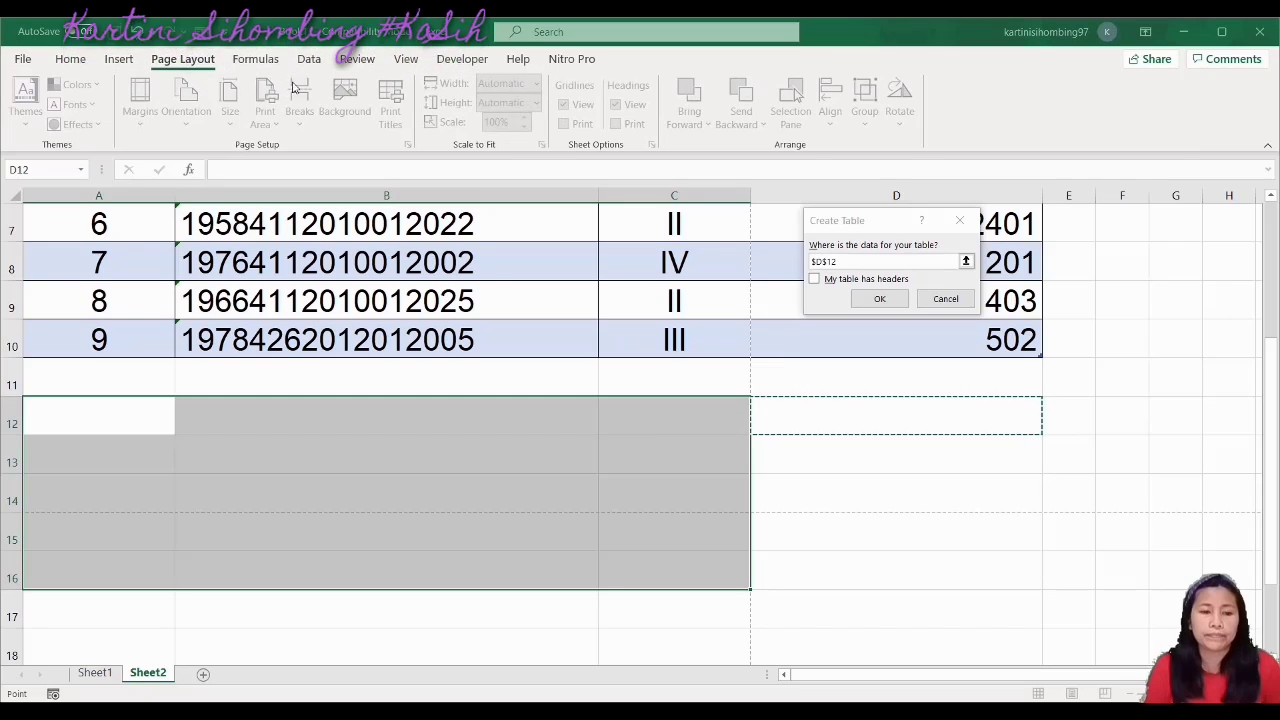
click(70, 58)
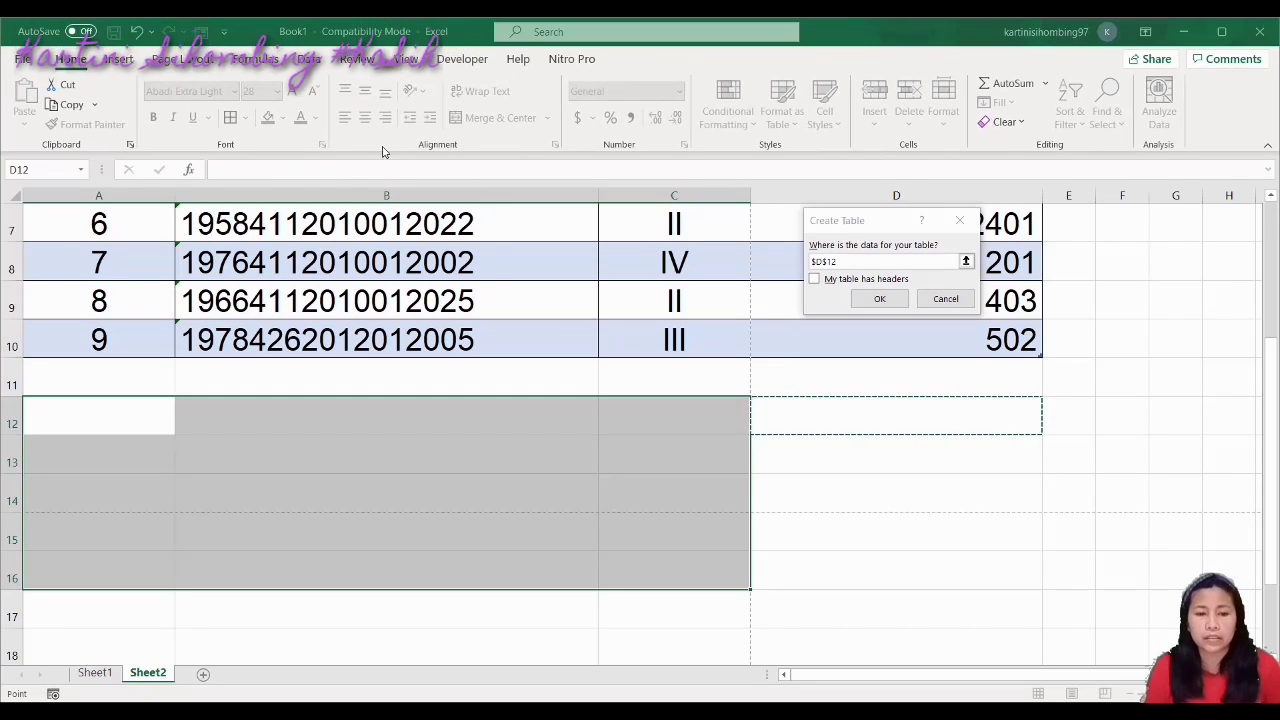
click(297, 414)
click(249, 310)
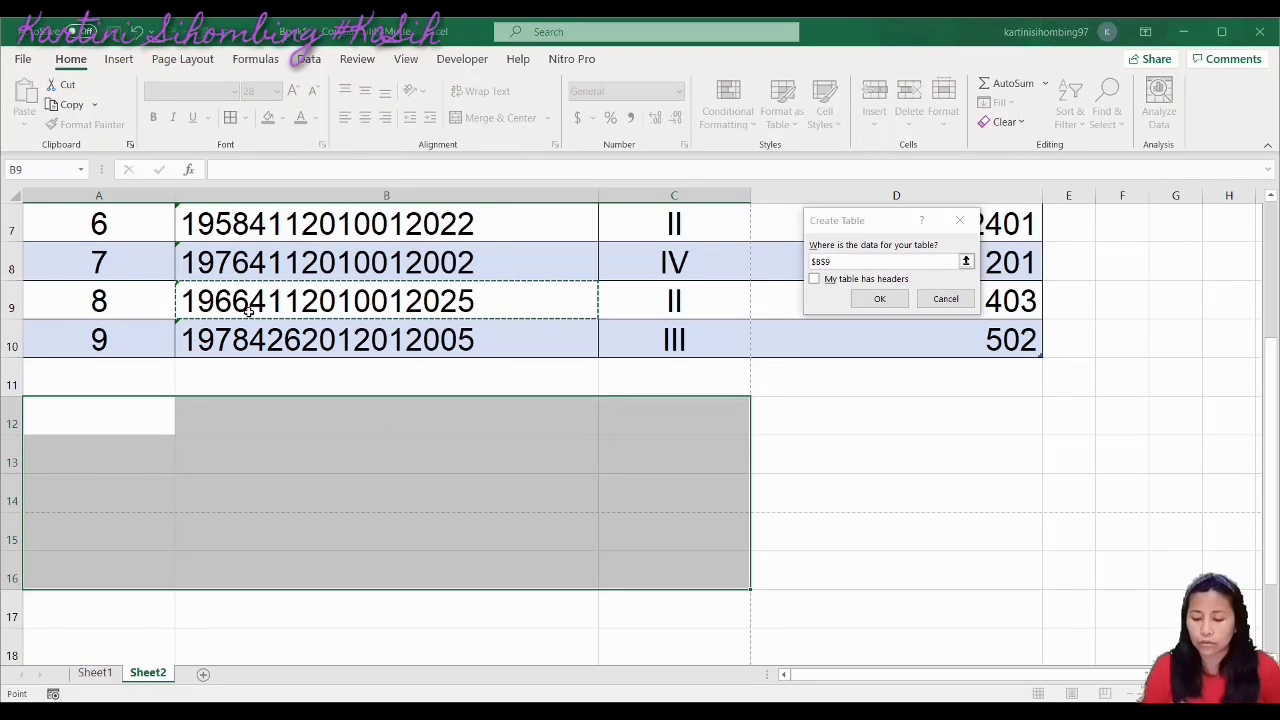
click(945, 299)
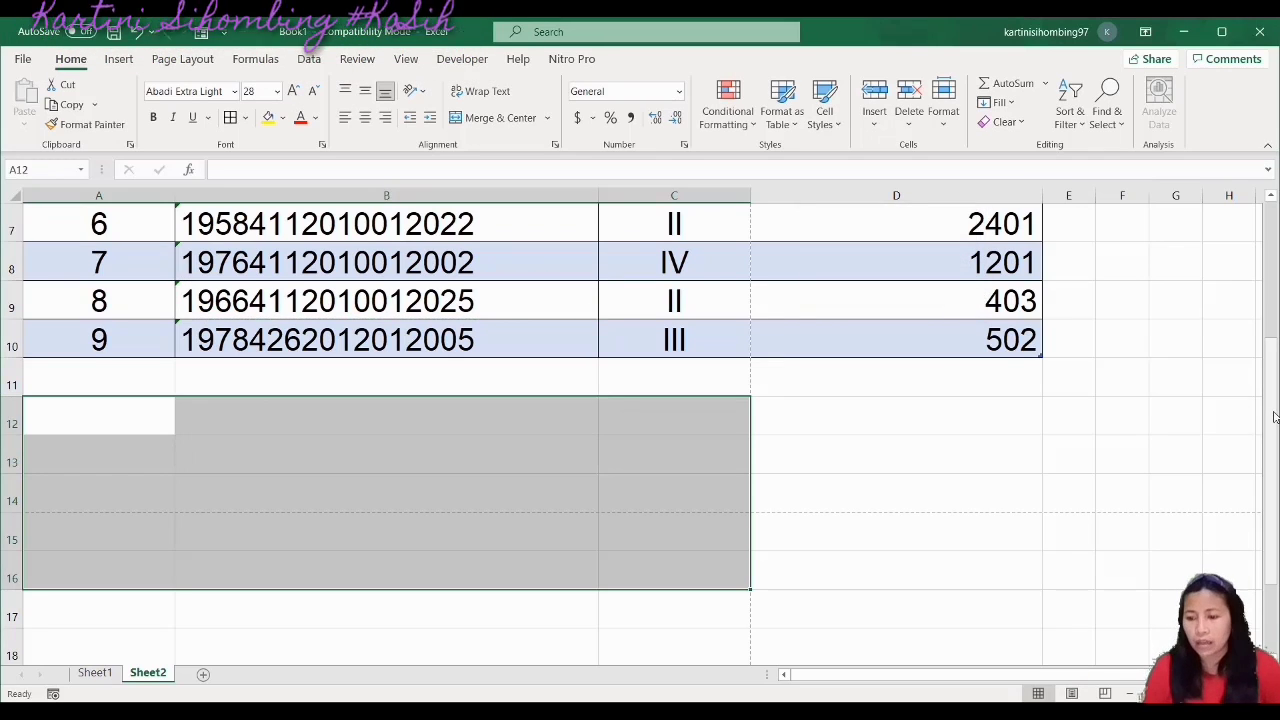
drag(1272, 353, 1275, 217)
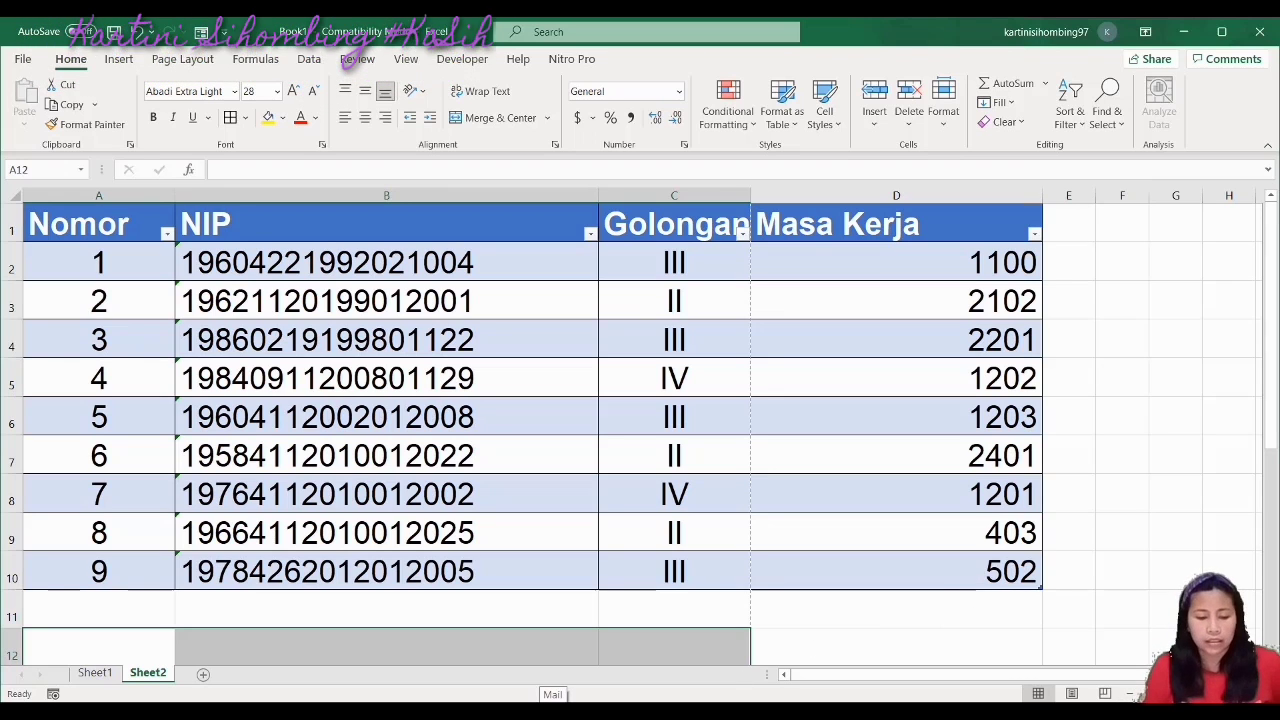
Enter '2. Membuat Shape' in A2 on Sheet1, then add a new blank Sheet3
click(95, 673)
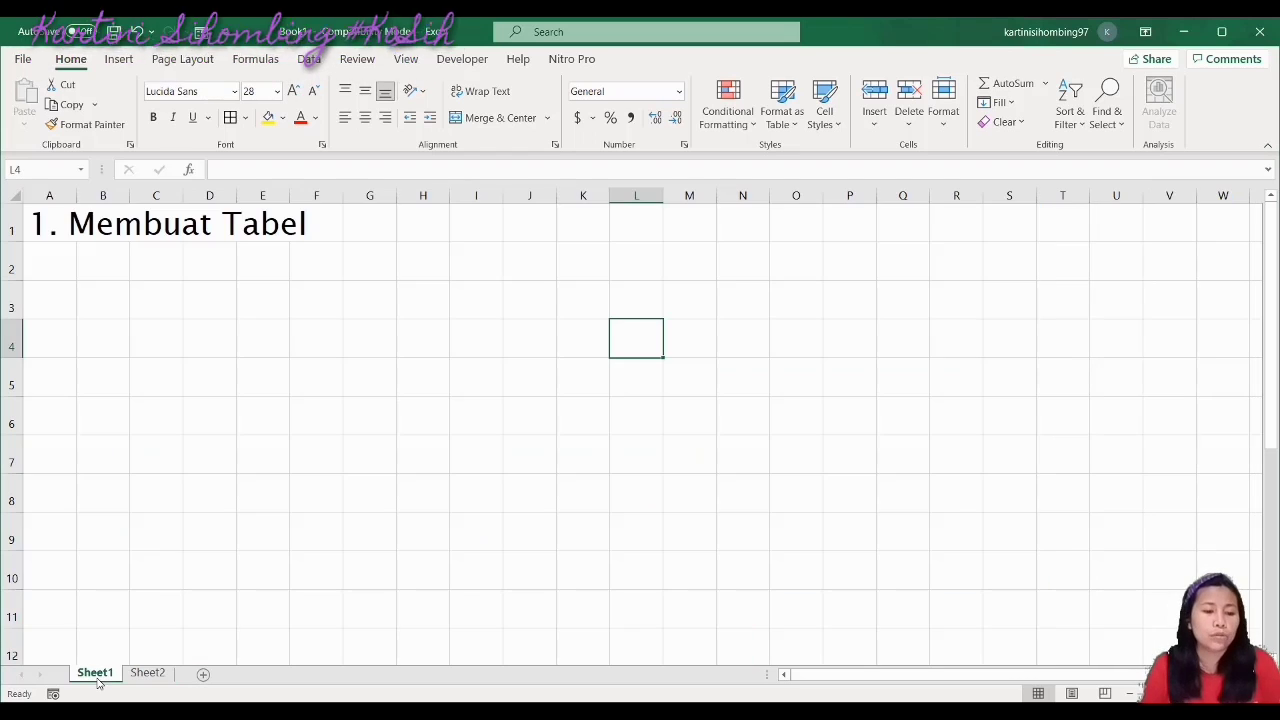
click(43, 258)
text(2)
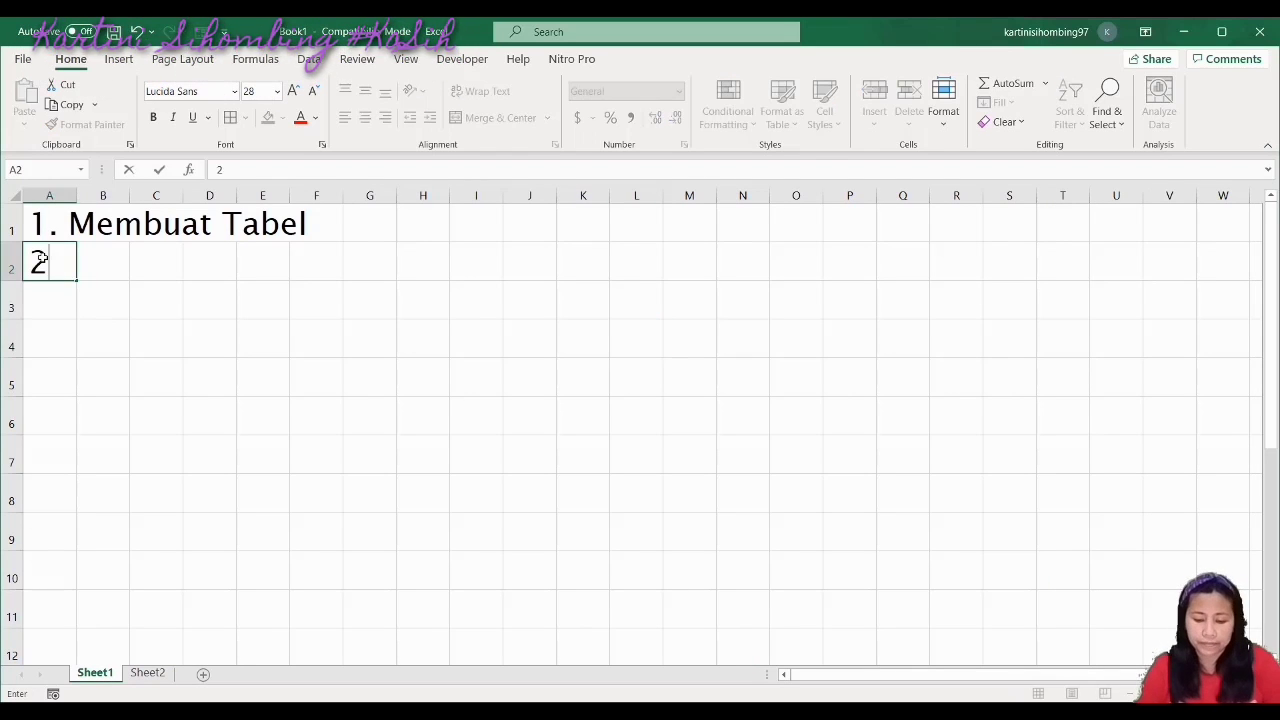
text(. Memb)
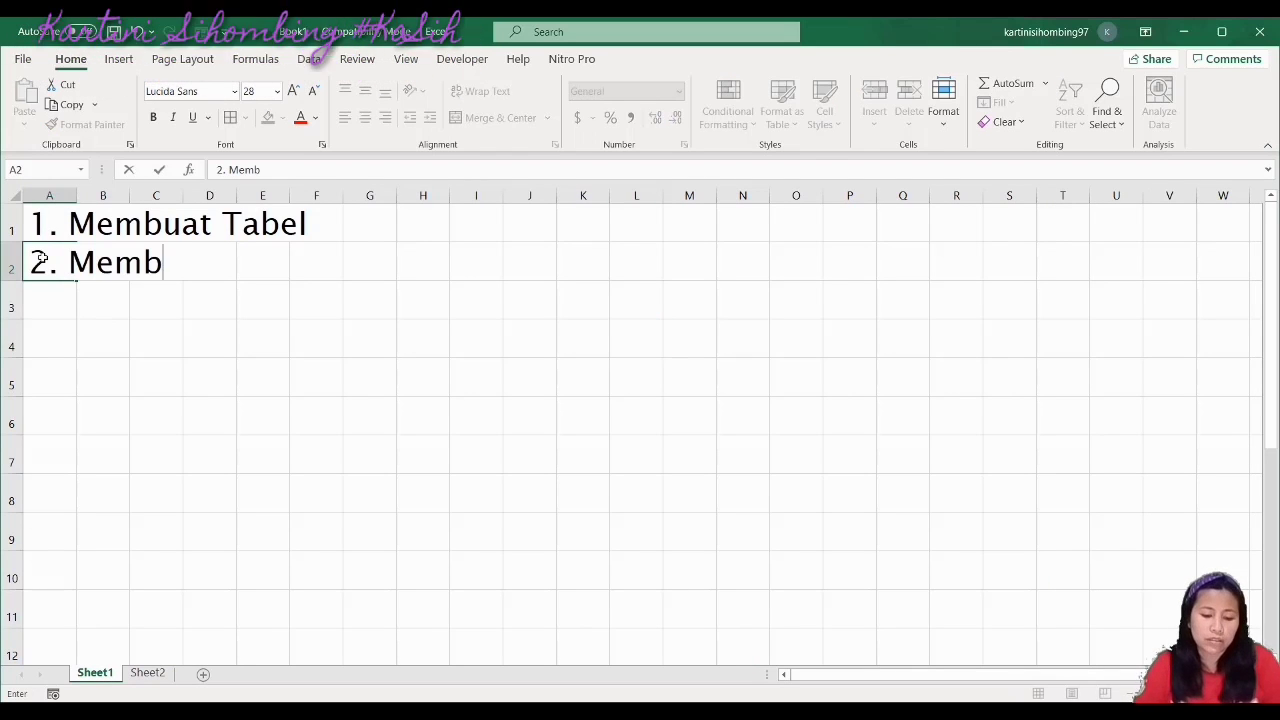
text(uat Shape)
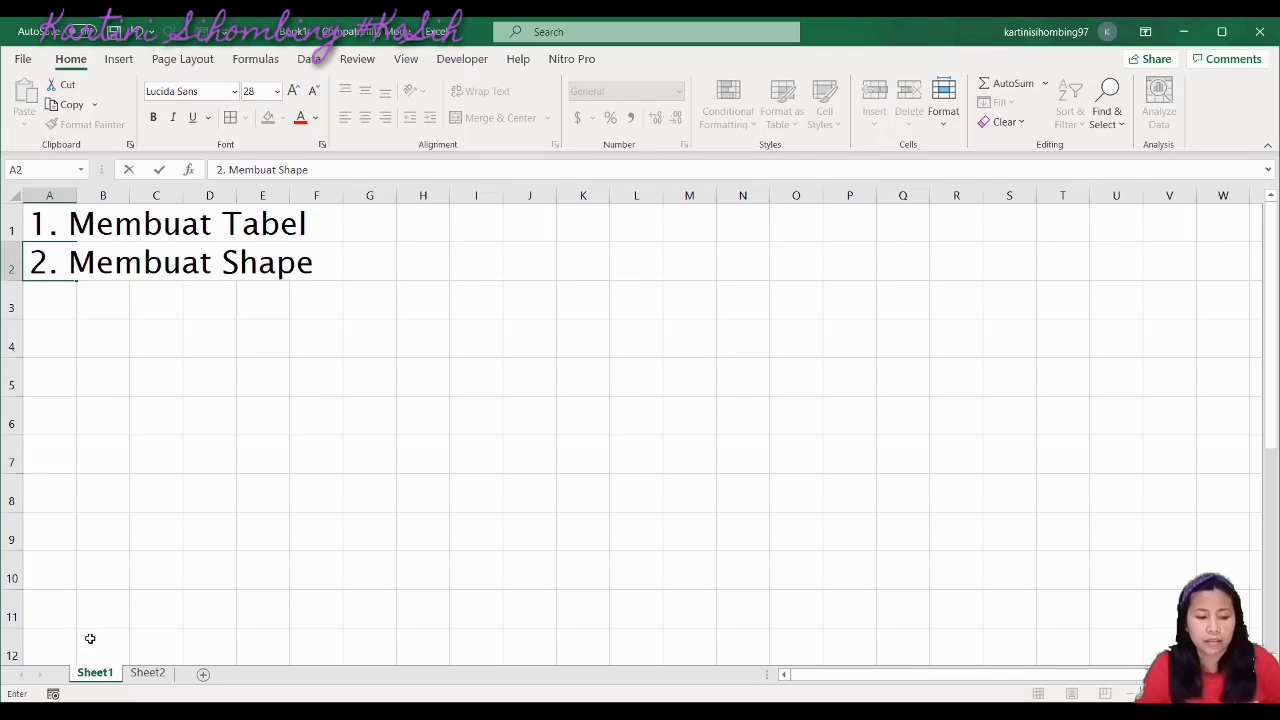
click(147, 674)
click(201, 676)
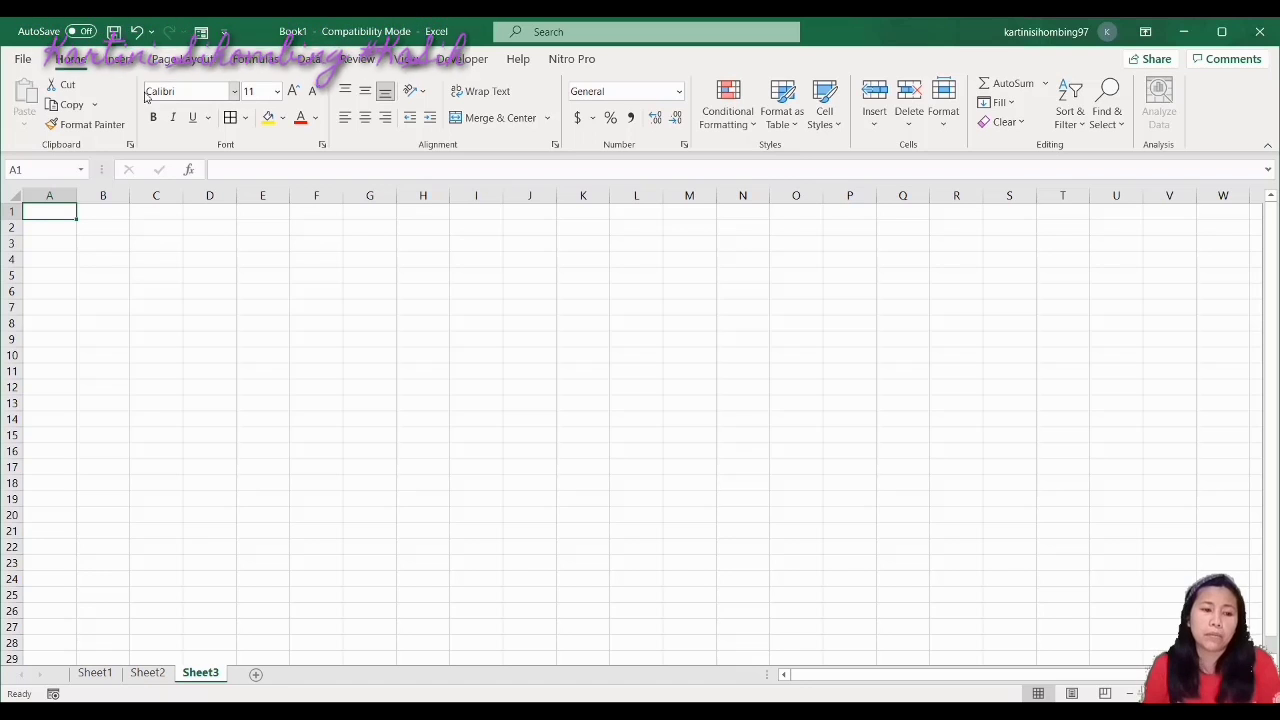
Apply the Zilla Slab font at size 28 to every cell on Sheet3
key(ctrl+a)
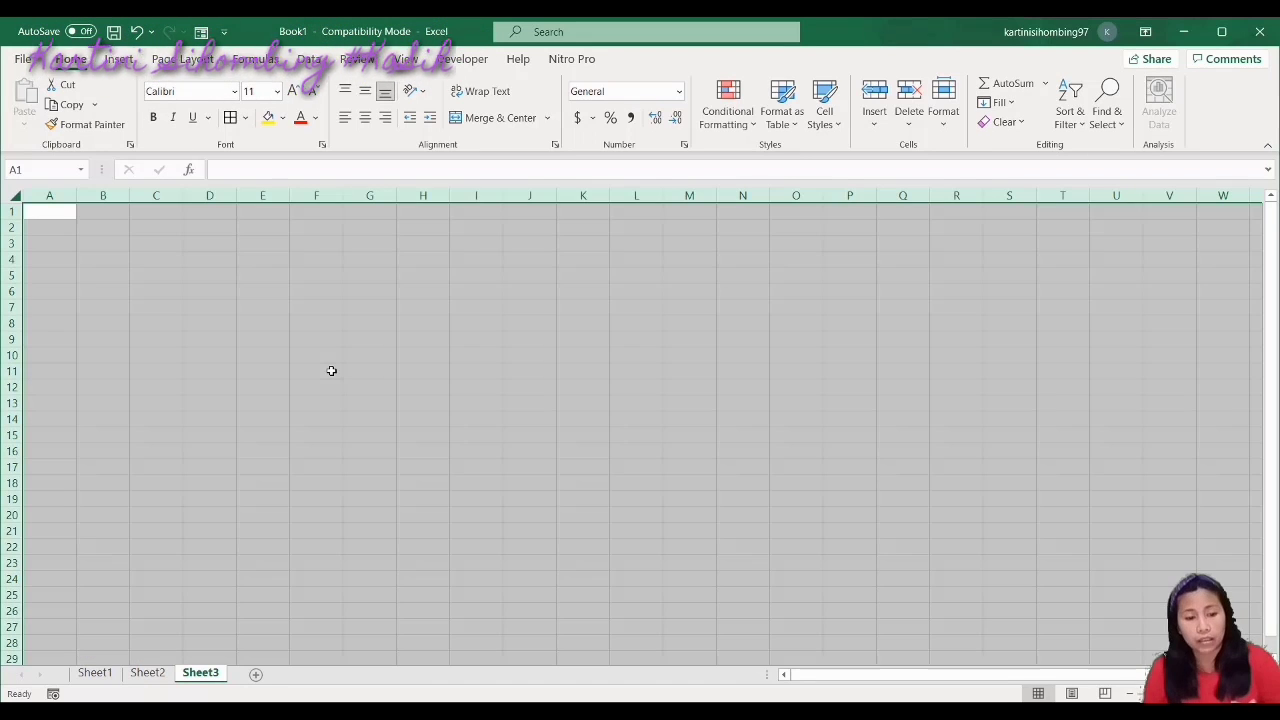
key(ctrl+1)
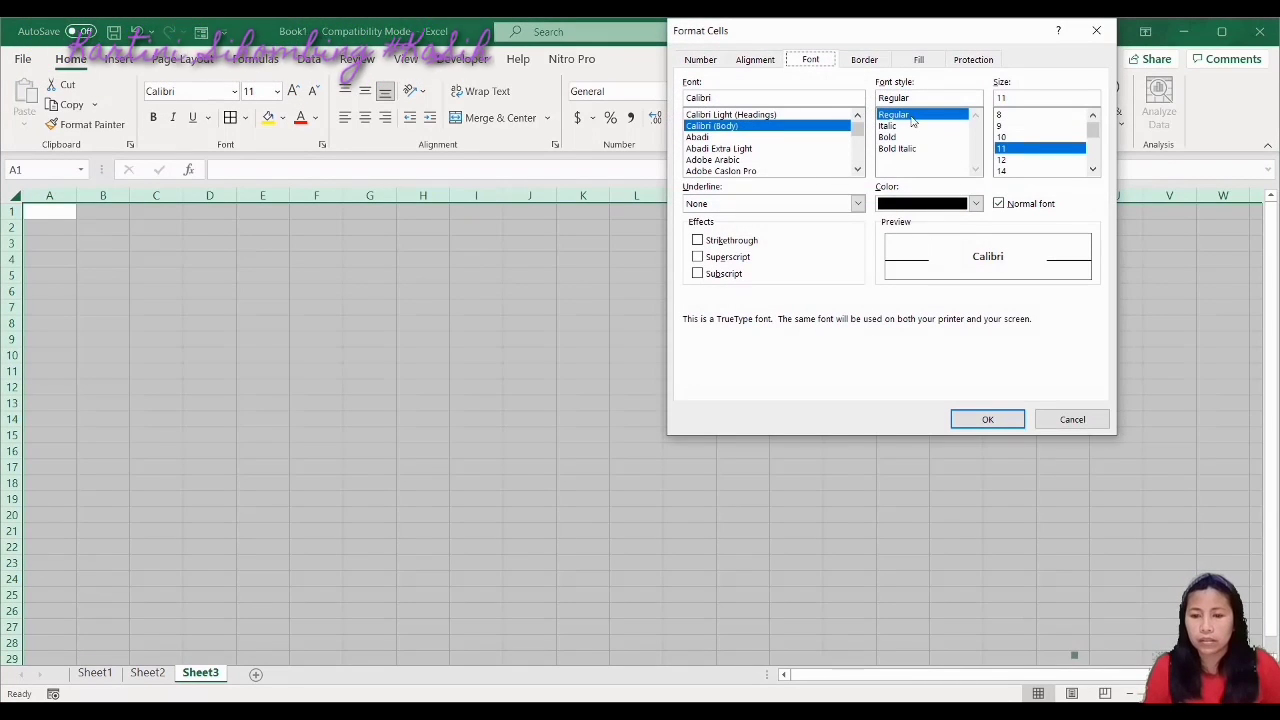
drag(1092, 133, 1090, 156)
click(1003, 171)
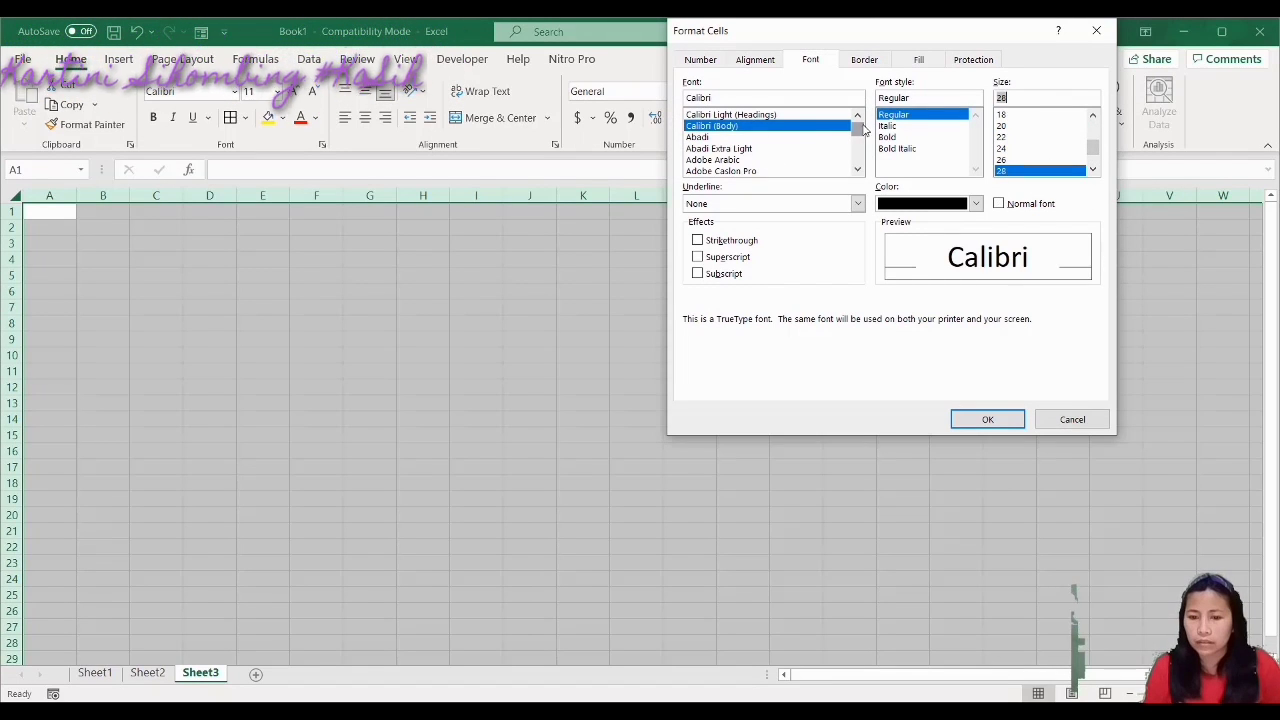
drag(857, 128, 860, 172)
click(704, 137)
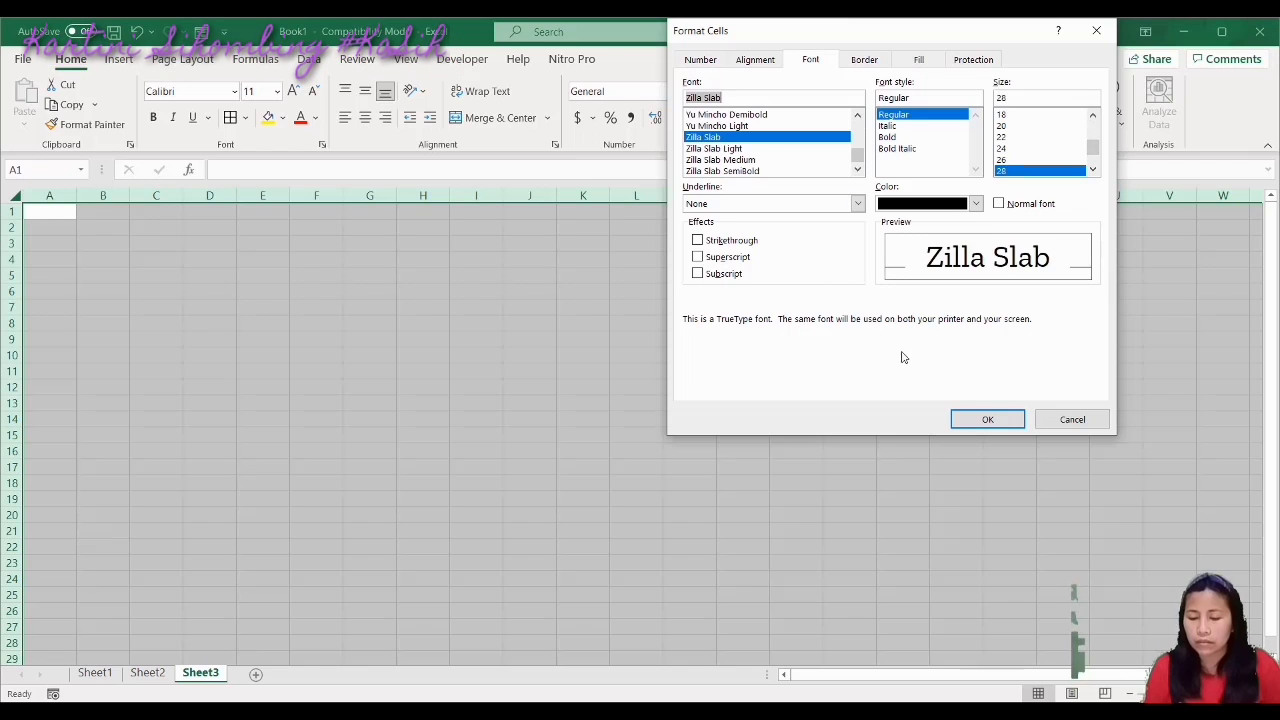
click(990, 423)
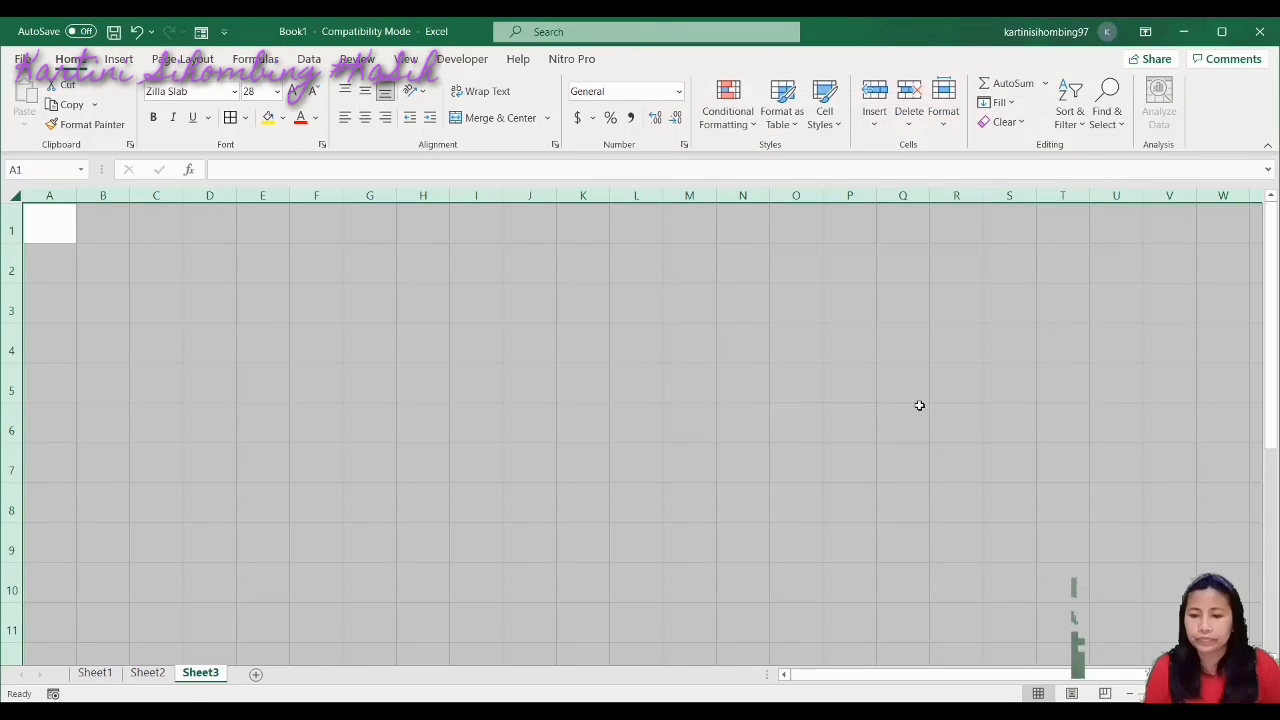
click(634, 362)
click(70, 220)
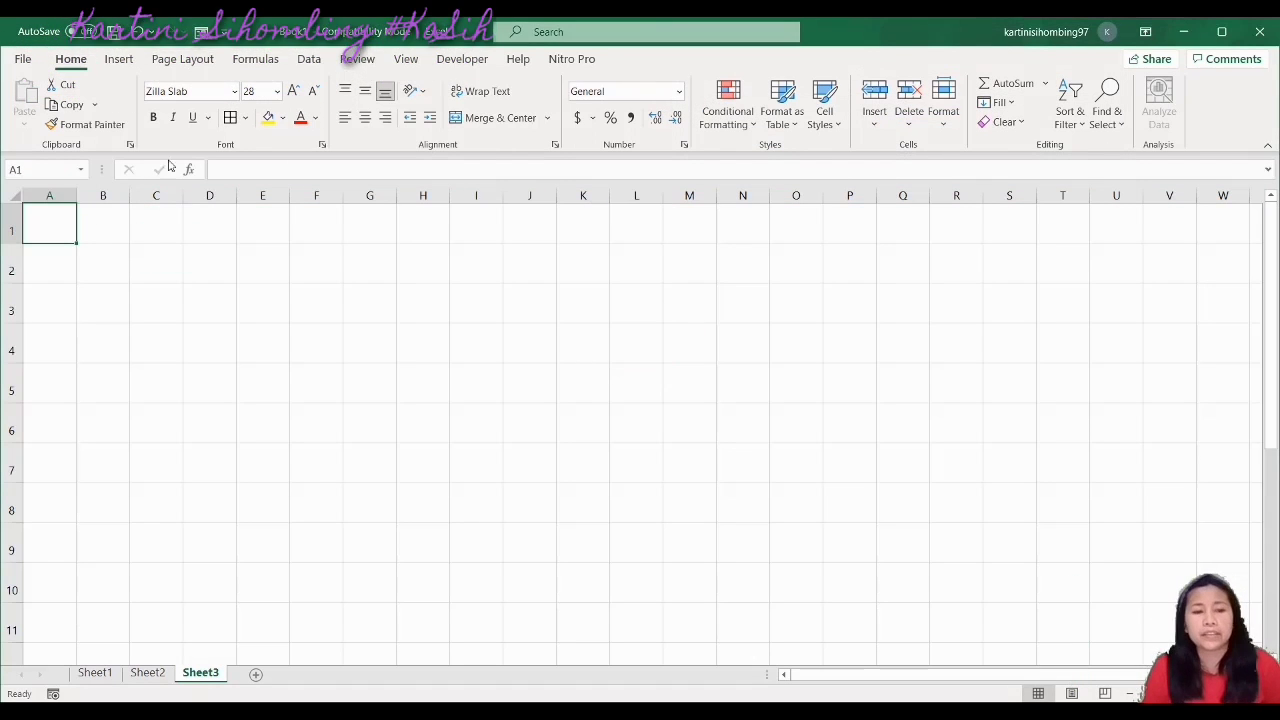
Draw a perfectly round Oval shape, held with Shift, across columns A to C
click(118, 59)
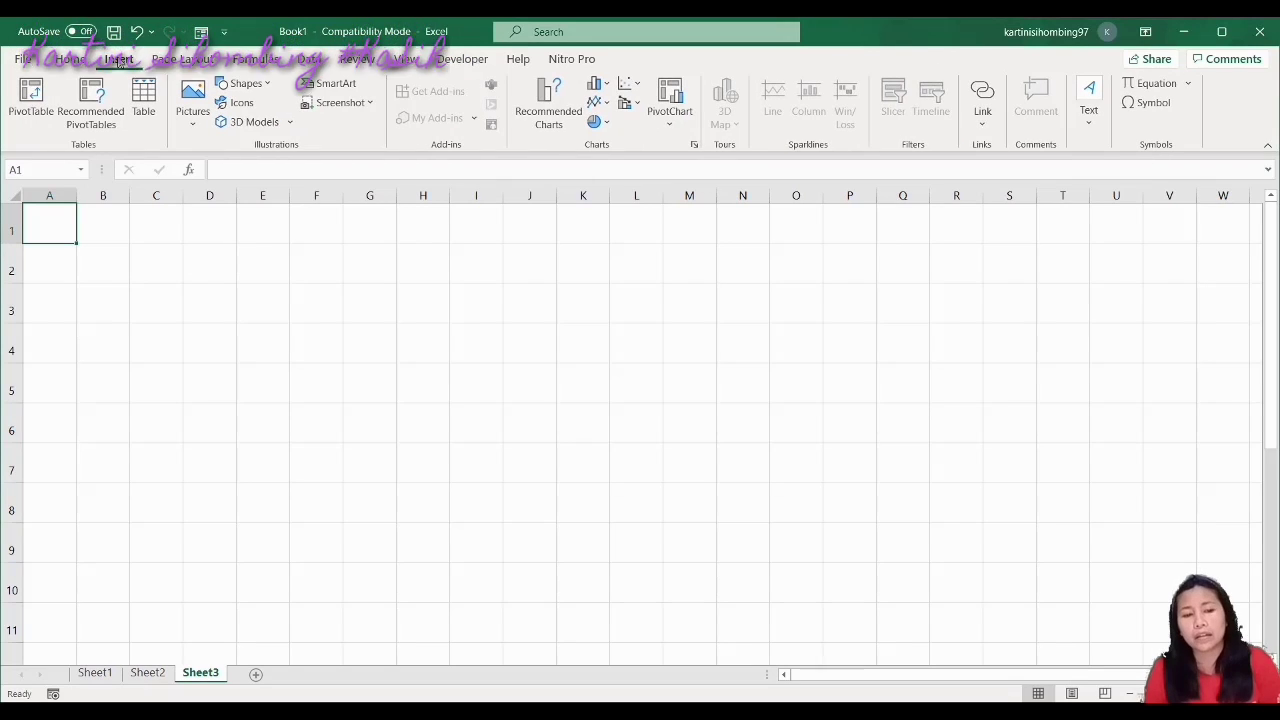
click(246, 83)
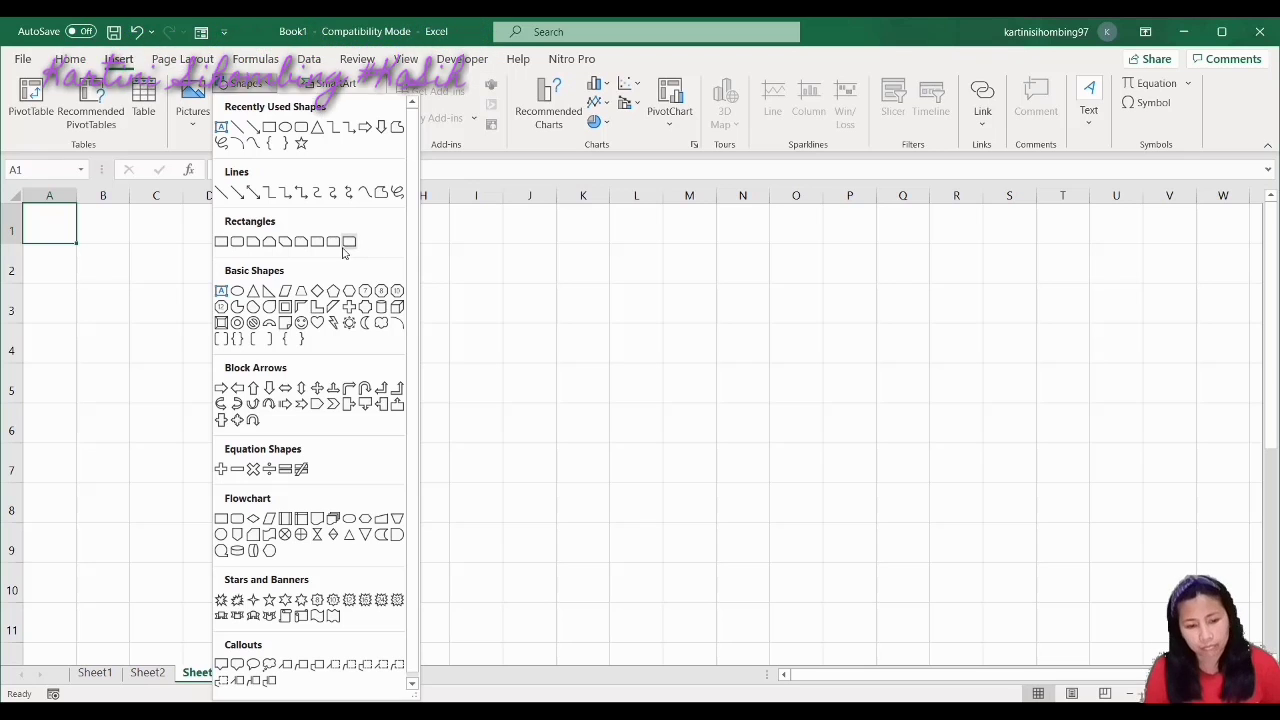
key(shift)
click(285, 128)
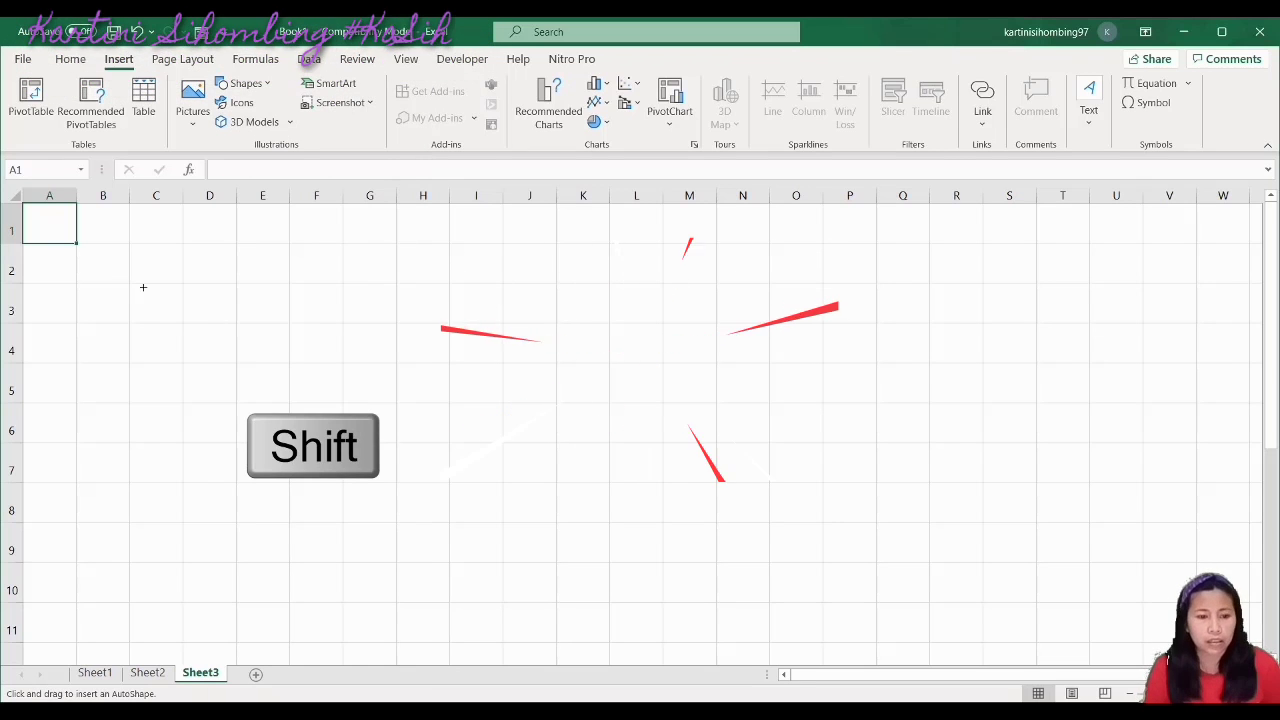
drag(57, 253, 203, 261)
Enter the note 'KLIK SHIFT supaya lingkaran bulat sempurna' in cell F2
click(337, 277)
text(L)
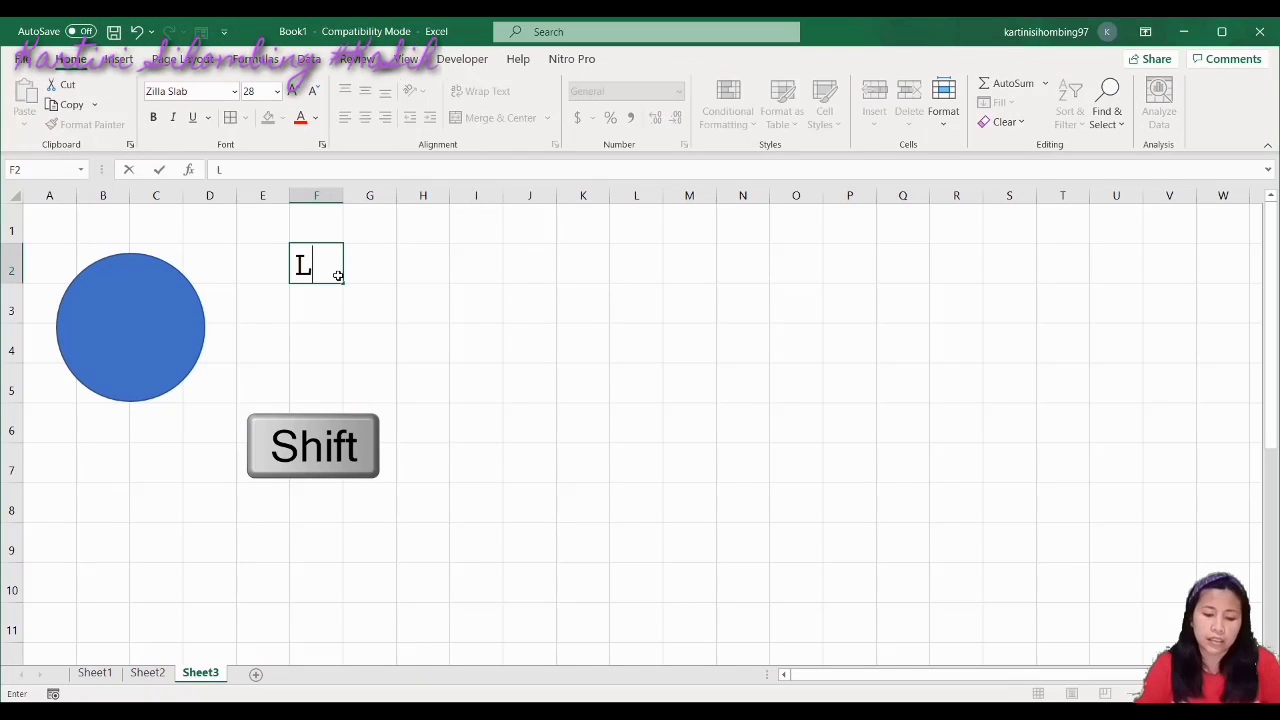
key(BackSpace)
text(KLIK)
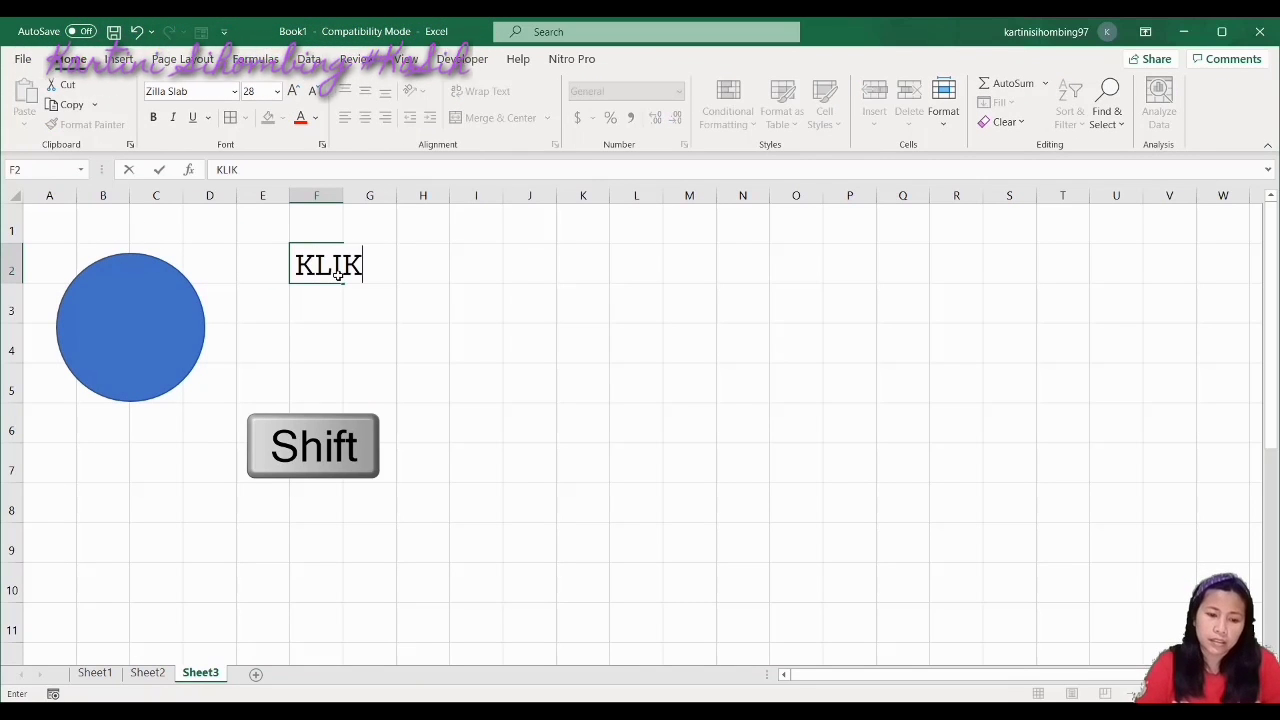
text( SHIFT )
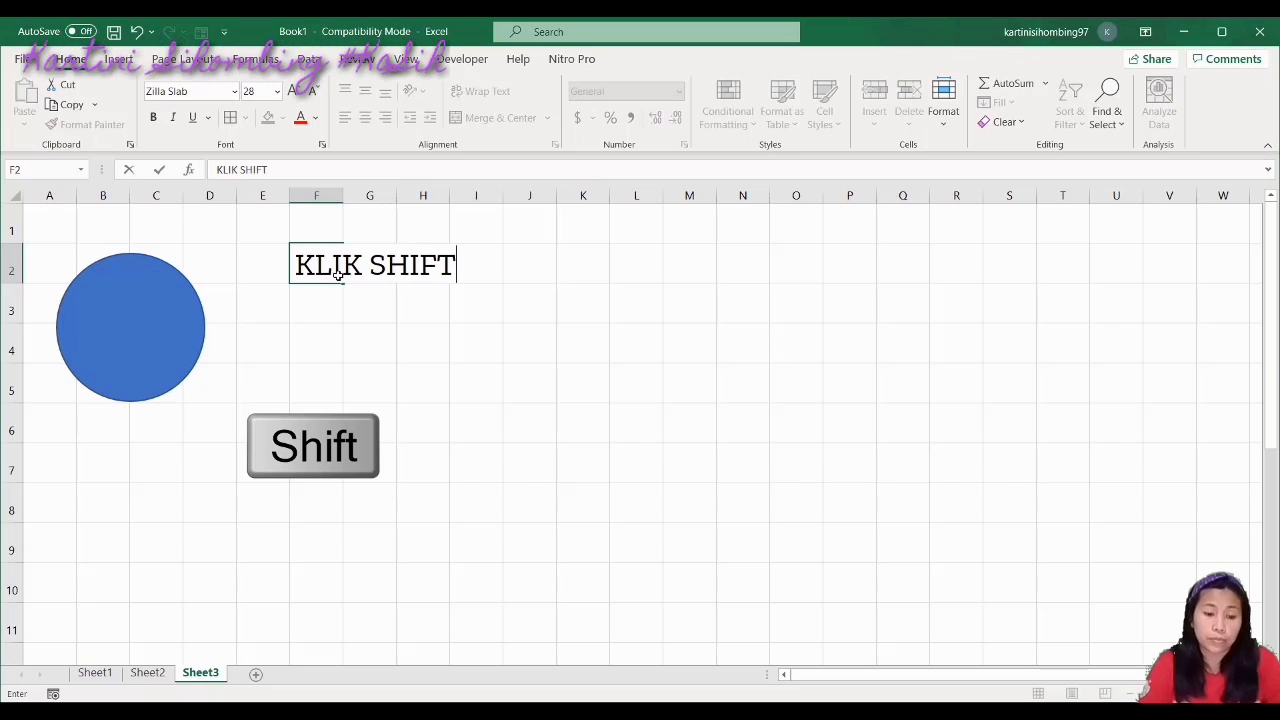
text(supay)
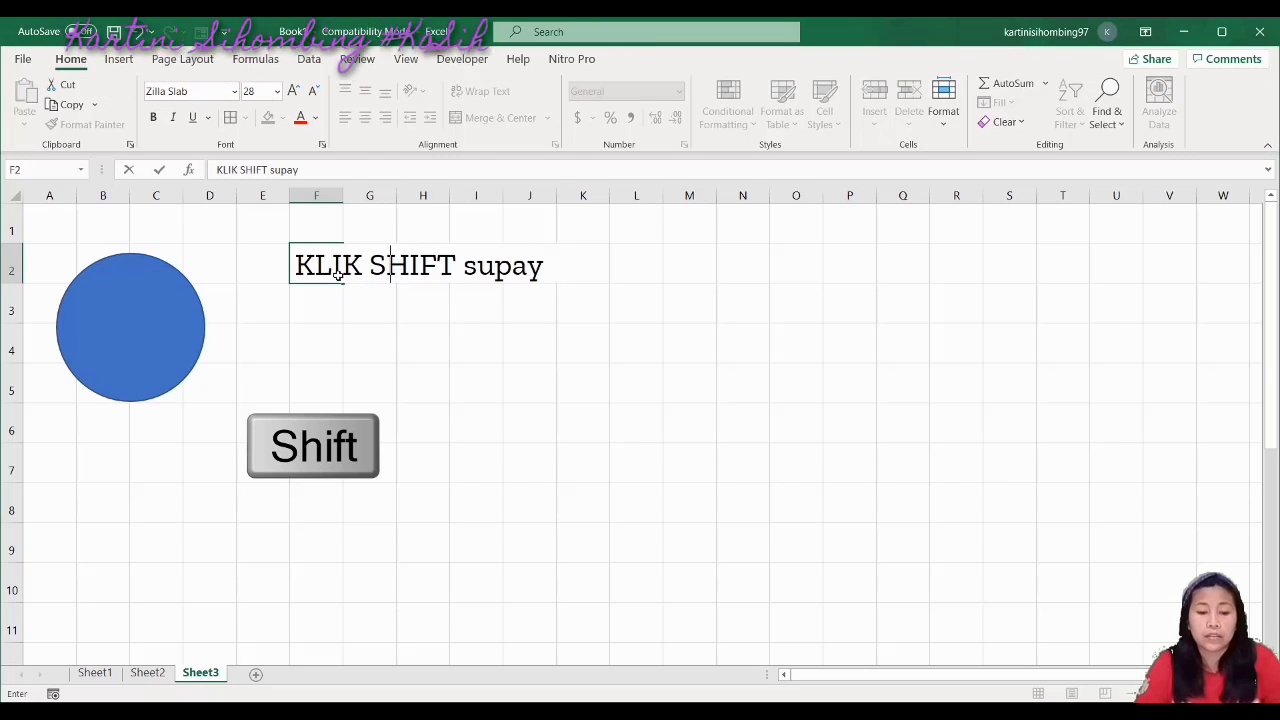
text(a lingkata)
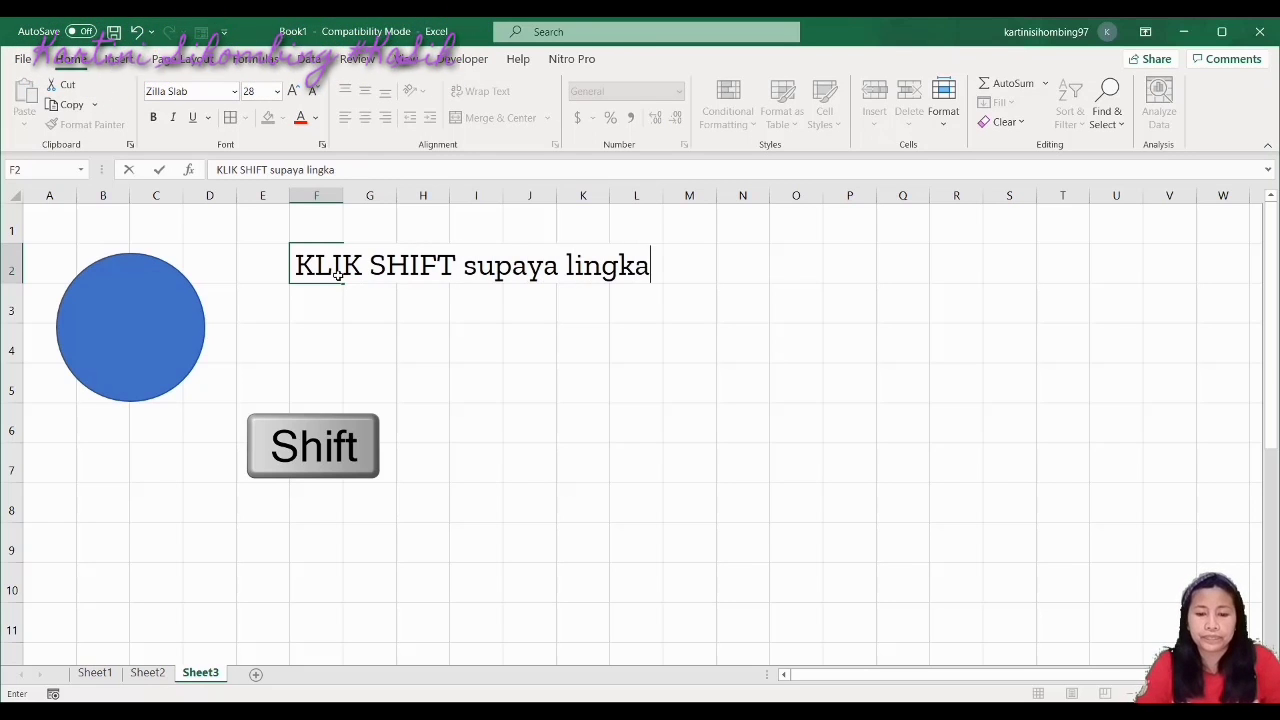
key(BackSpace)
key(BackSpace)
text(ra)
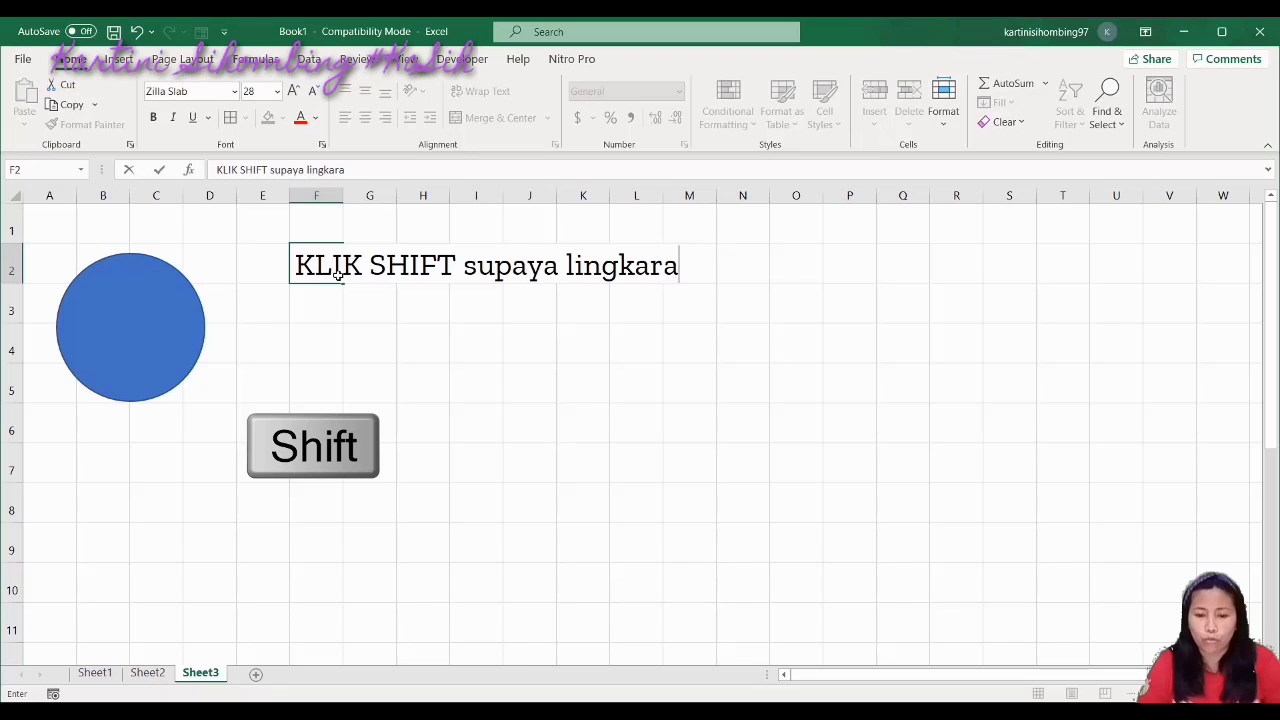
text(n bulat em)
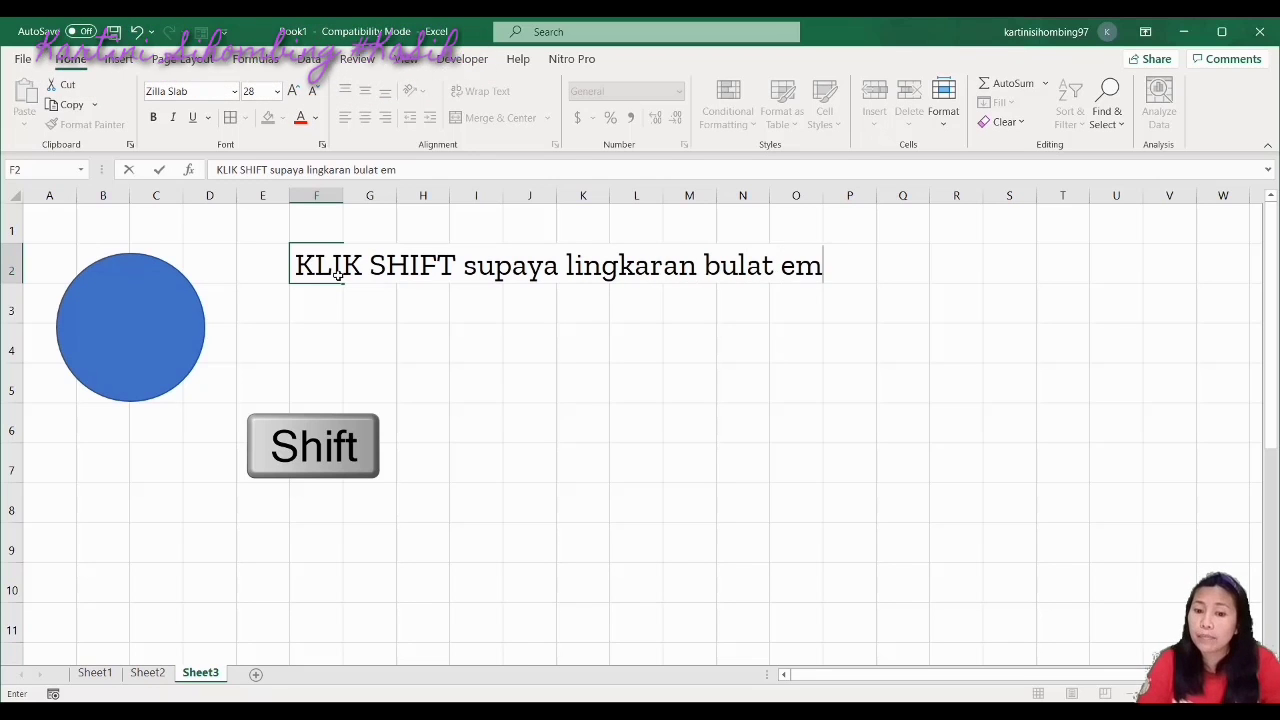
key(BackSpace)
key(BackSpace)
text(sempo)
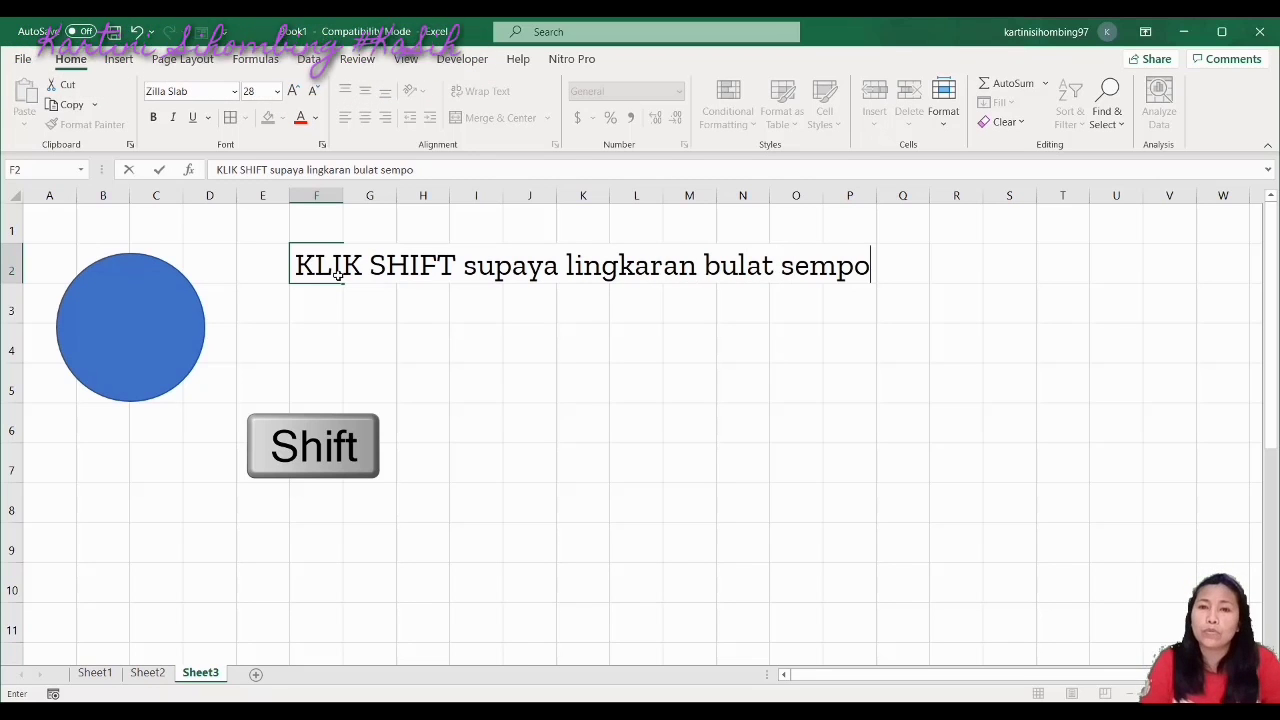
key(BackSpace)
text(\)
key(BackSpace)
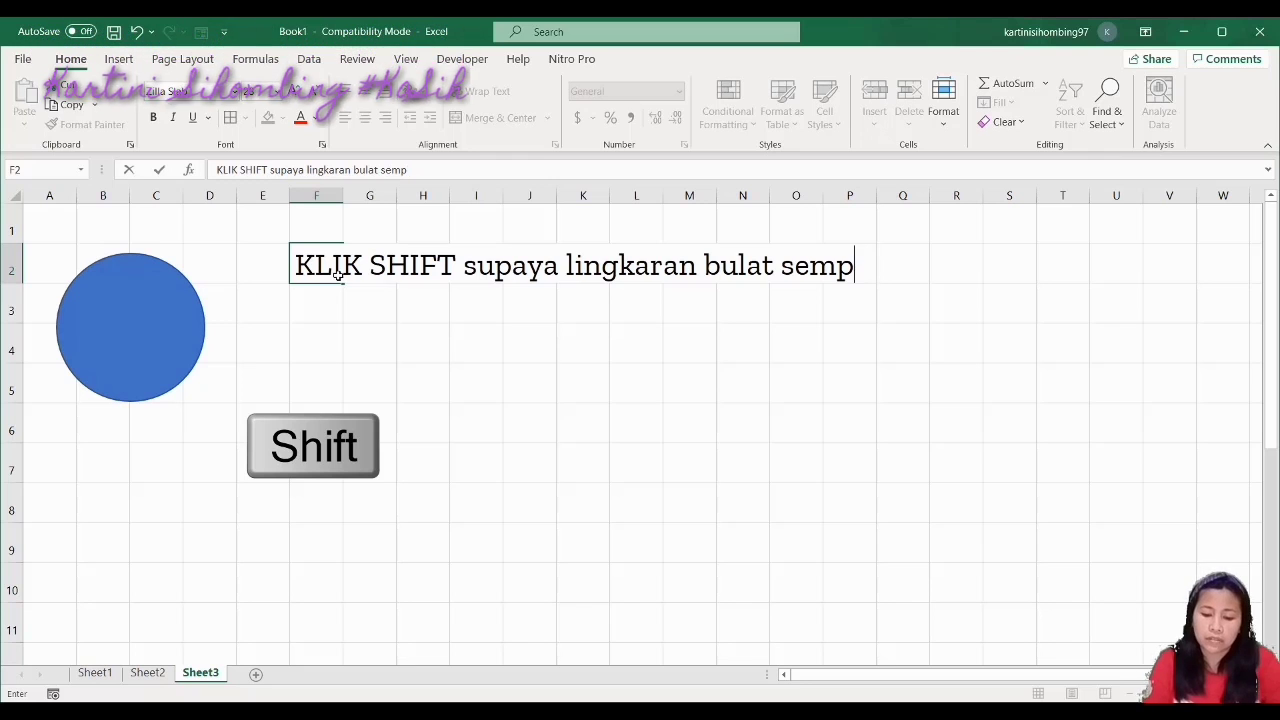
text(urna)
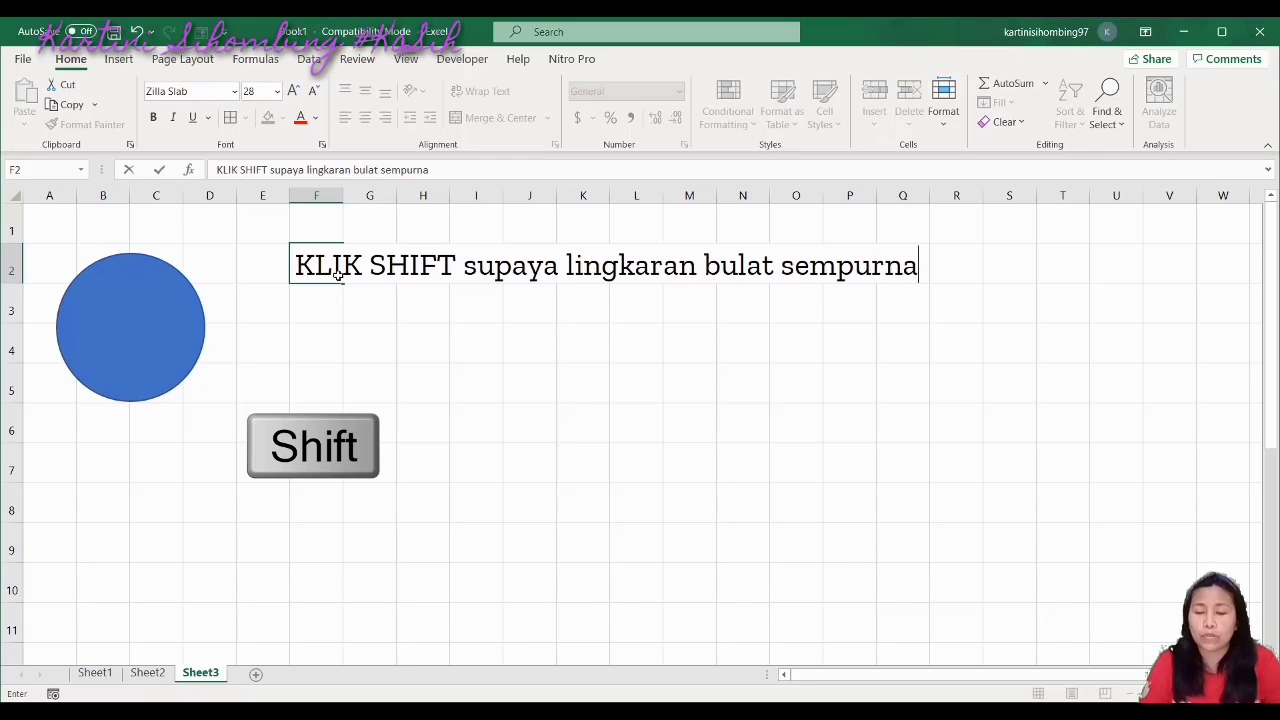
key(Return)
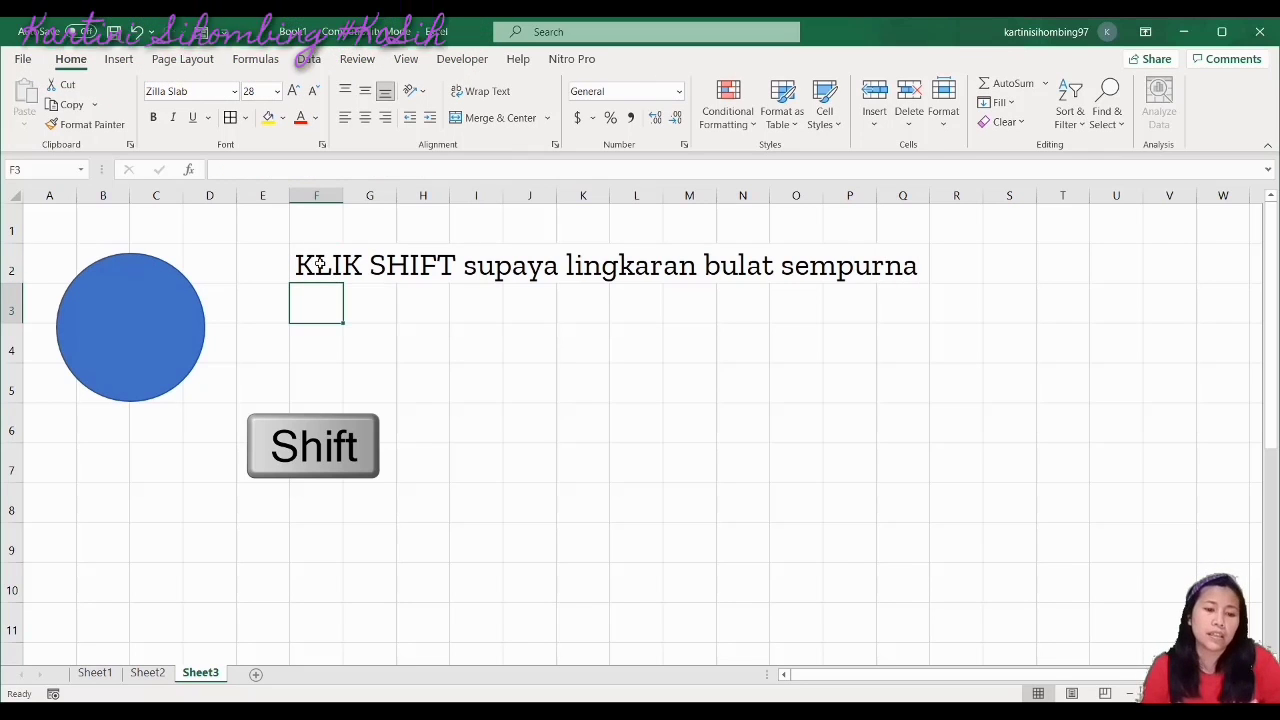
Colour the words 'KLIK SHIFT' in the F2 note light green
click(318, 263)
drag(318, 263, 350, 265)
drag(268, 170, 197, 158)
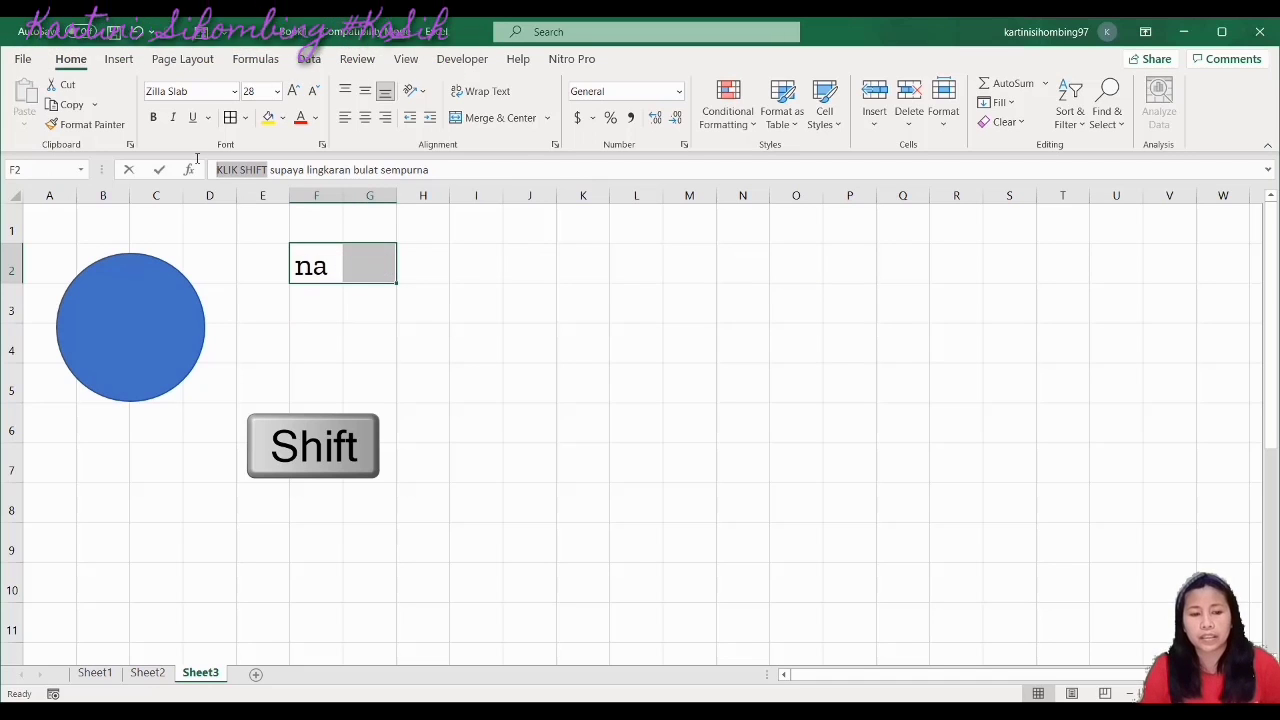
click(316, 121)
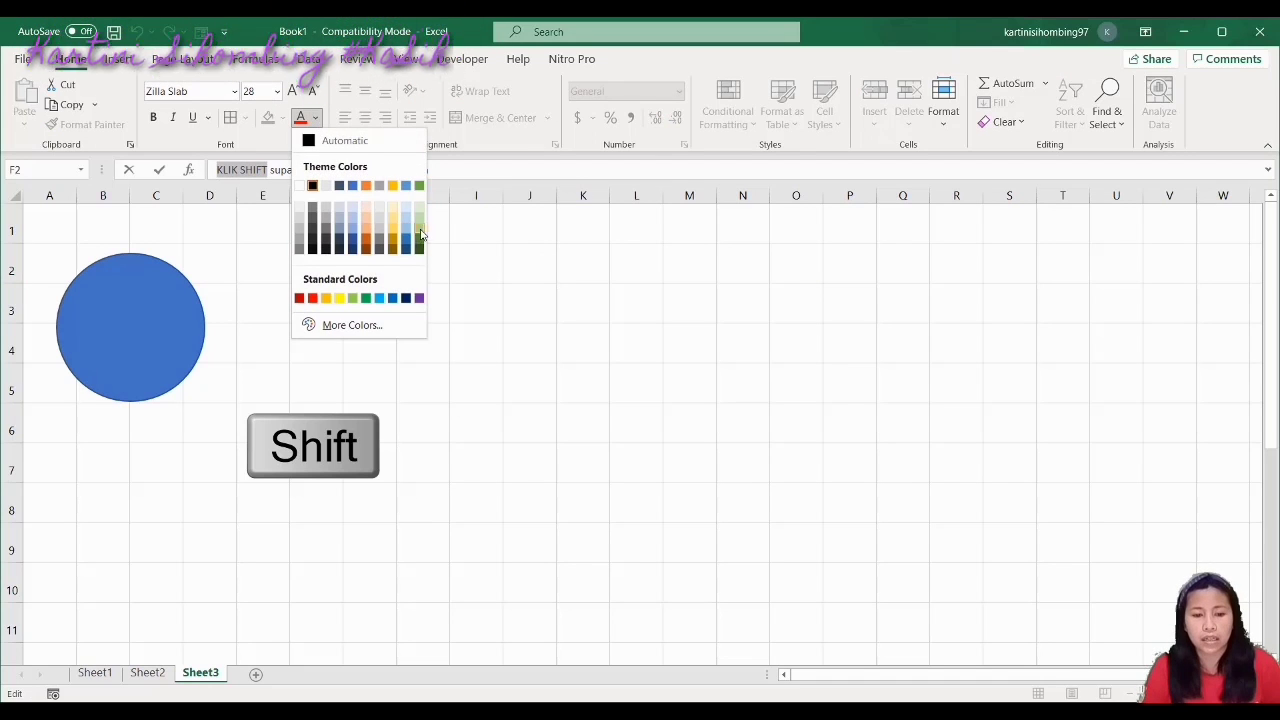
click(420, 234)
click(383, 322)
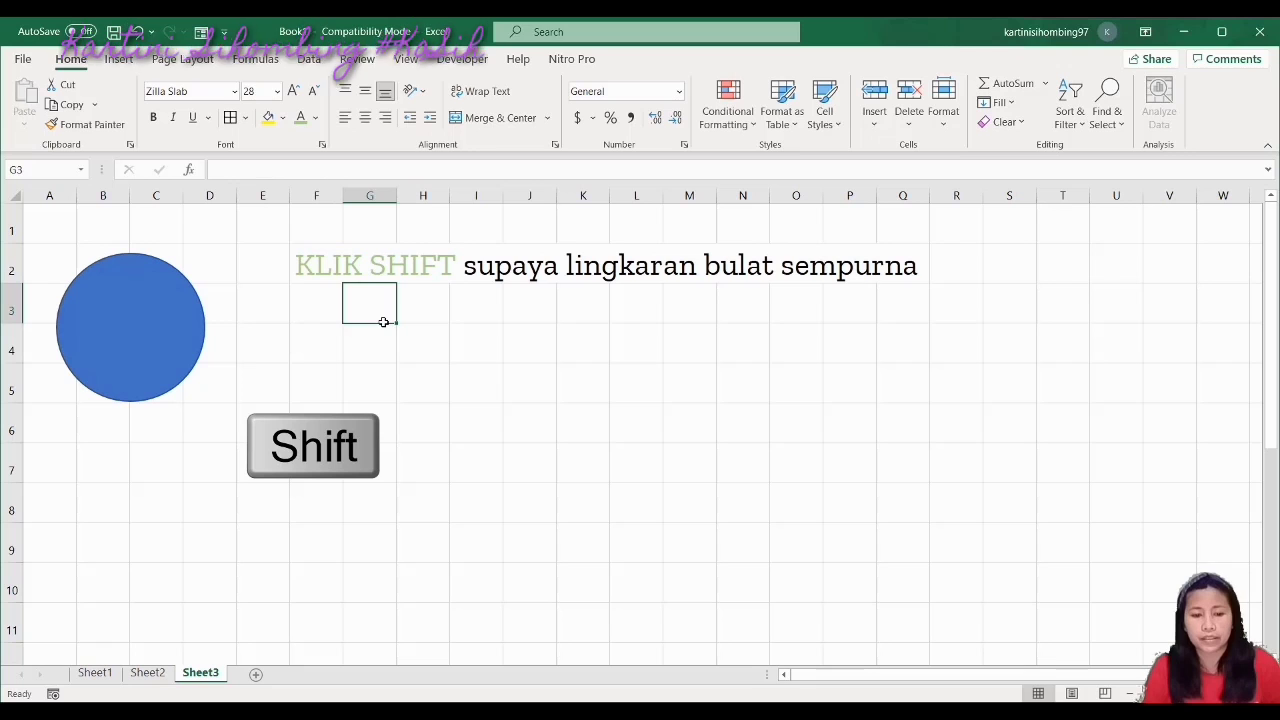
click(382, 453)
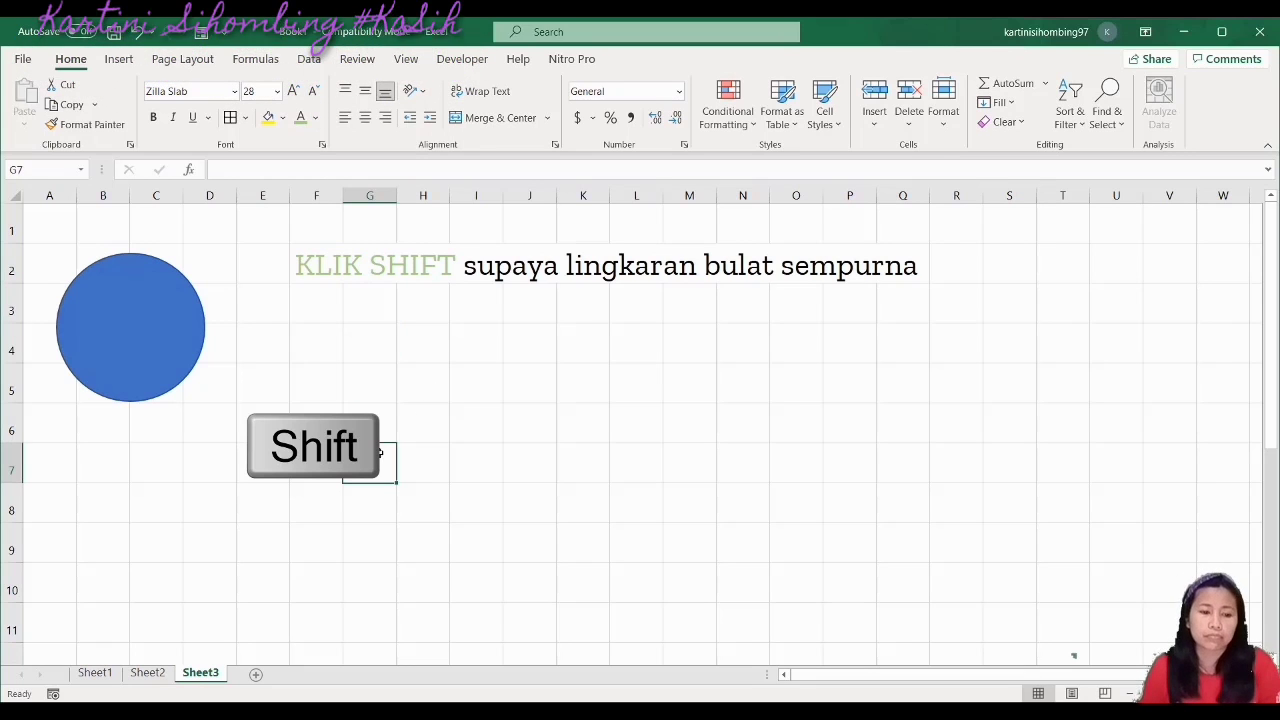
Set the blue circle's Shape Outline to No Outline
click(144, 325)
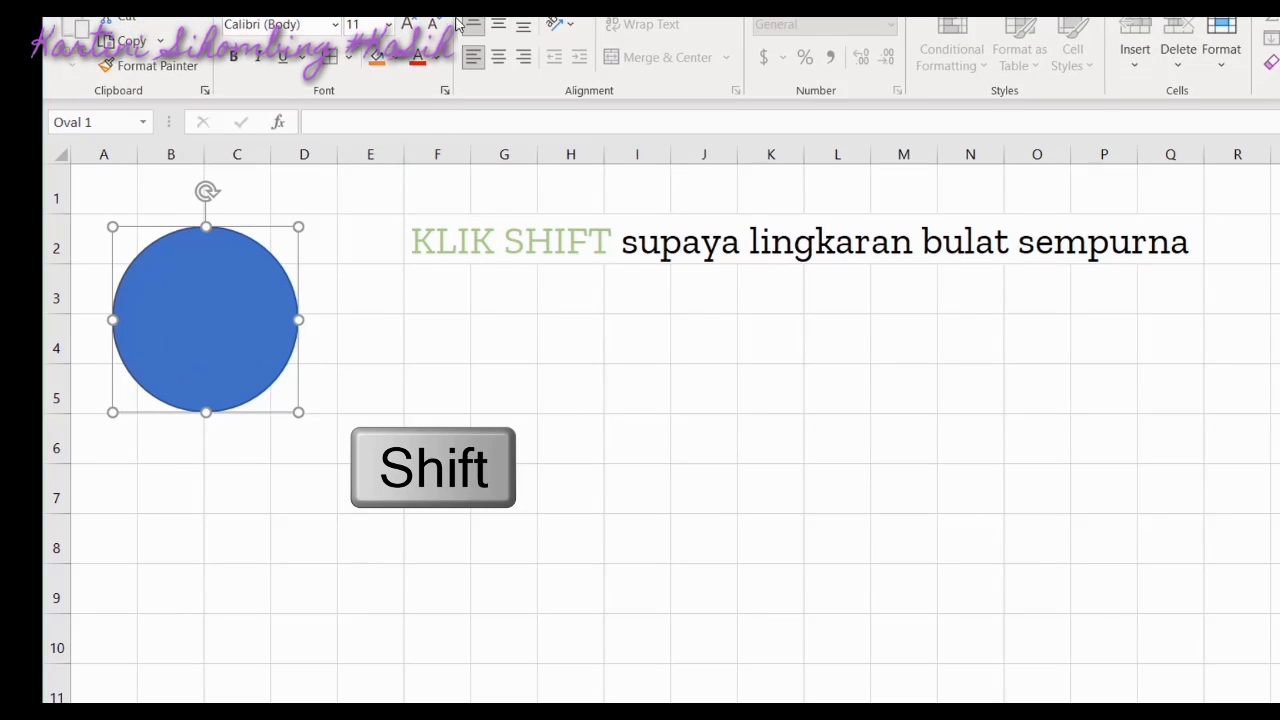
click(245, 5)
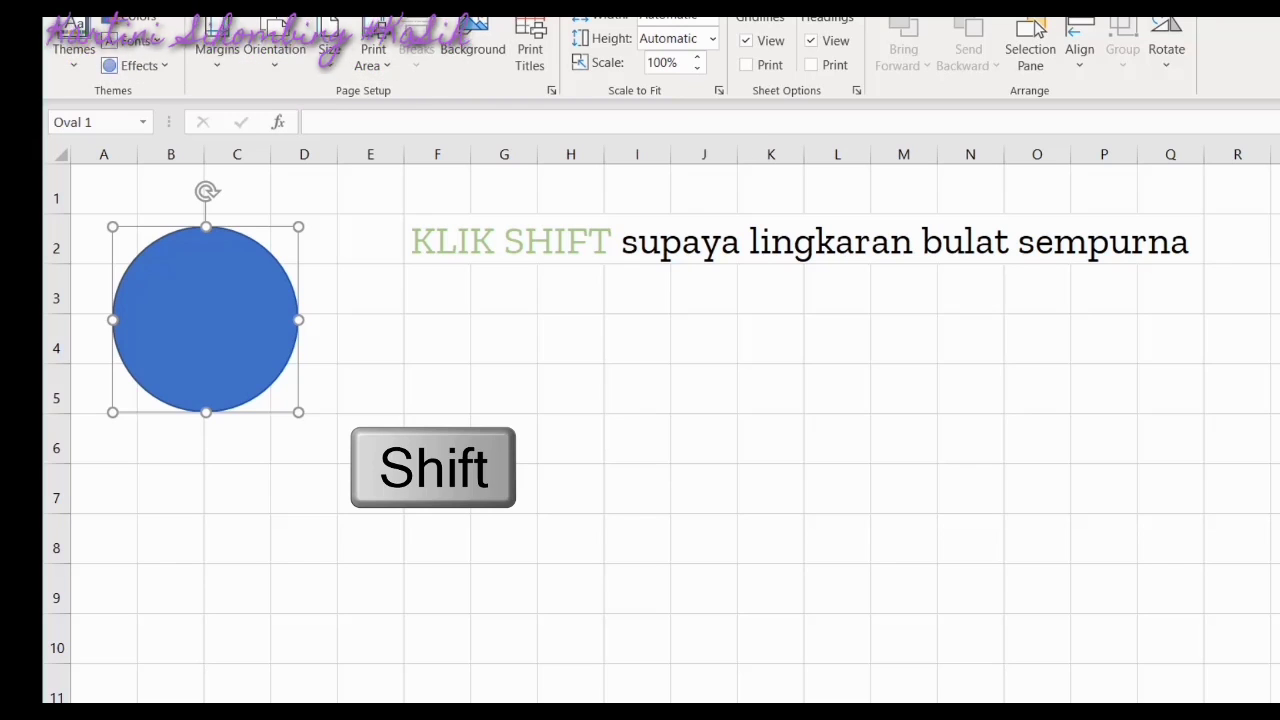
click(853, 3)
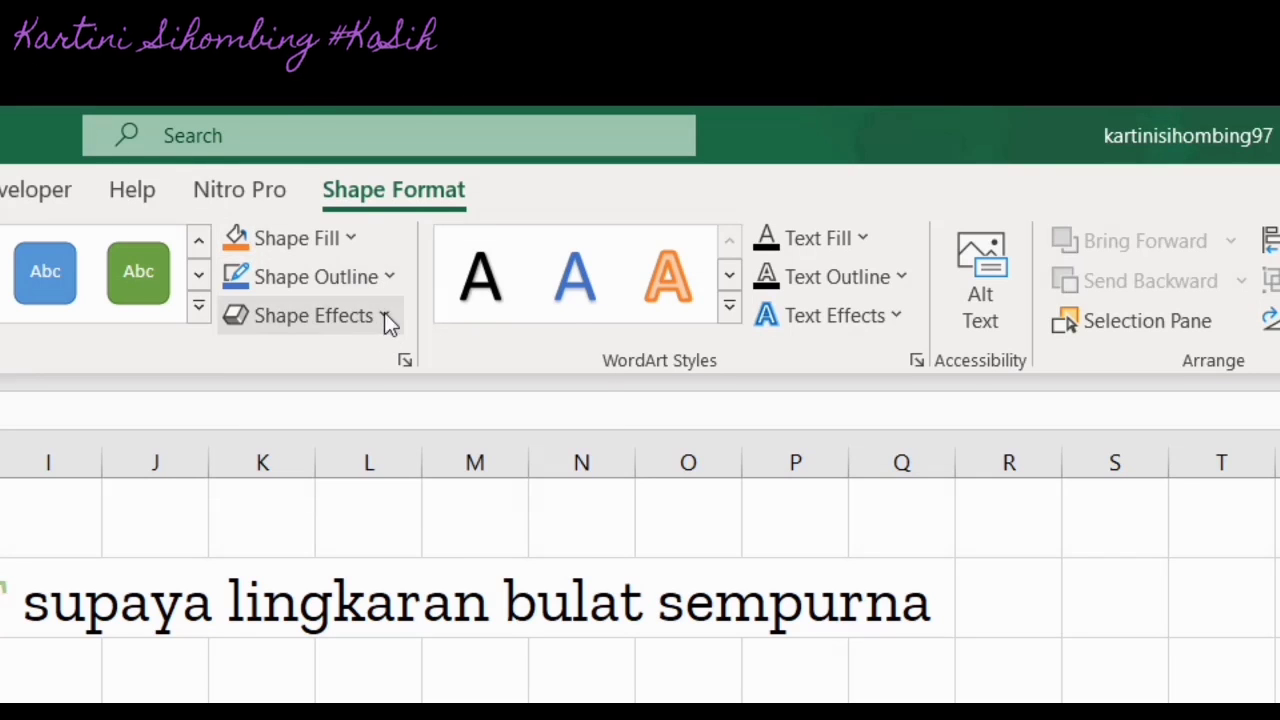
click(392, 277)
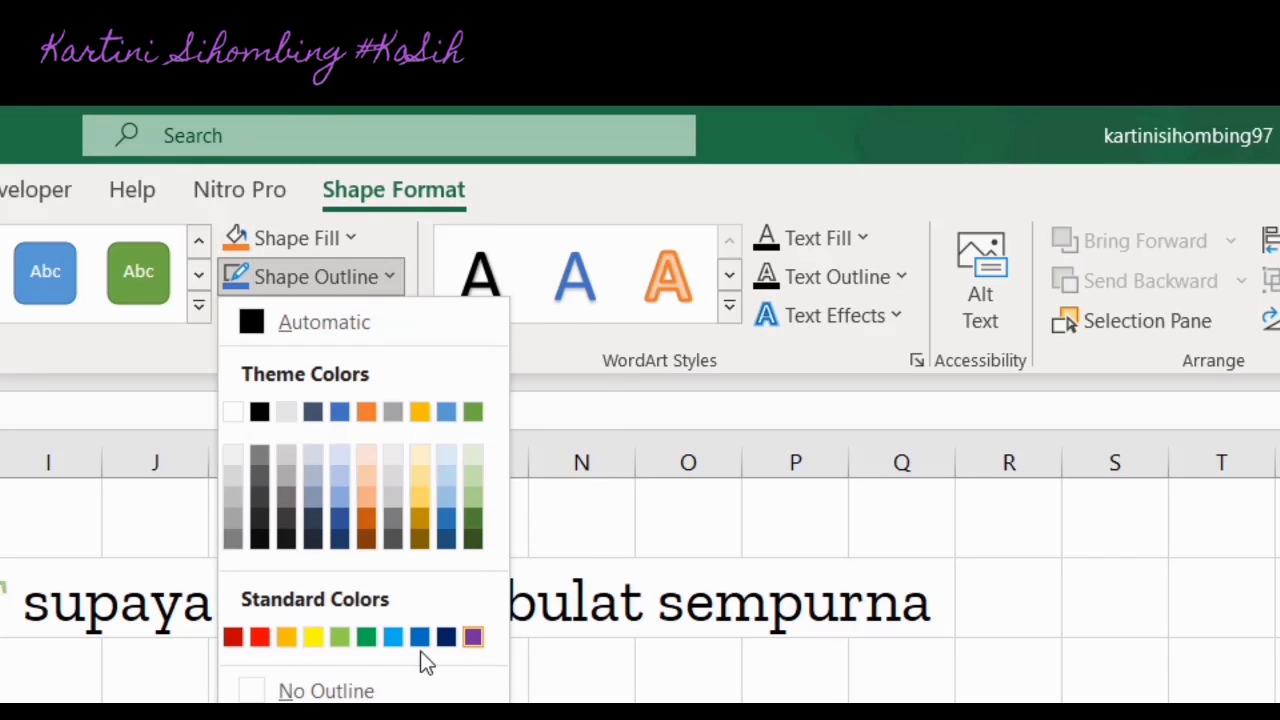
click(326, 691)
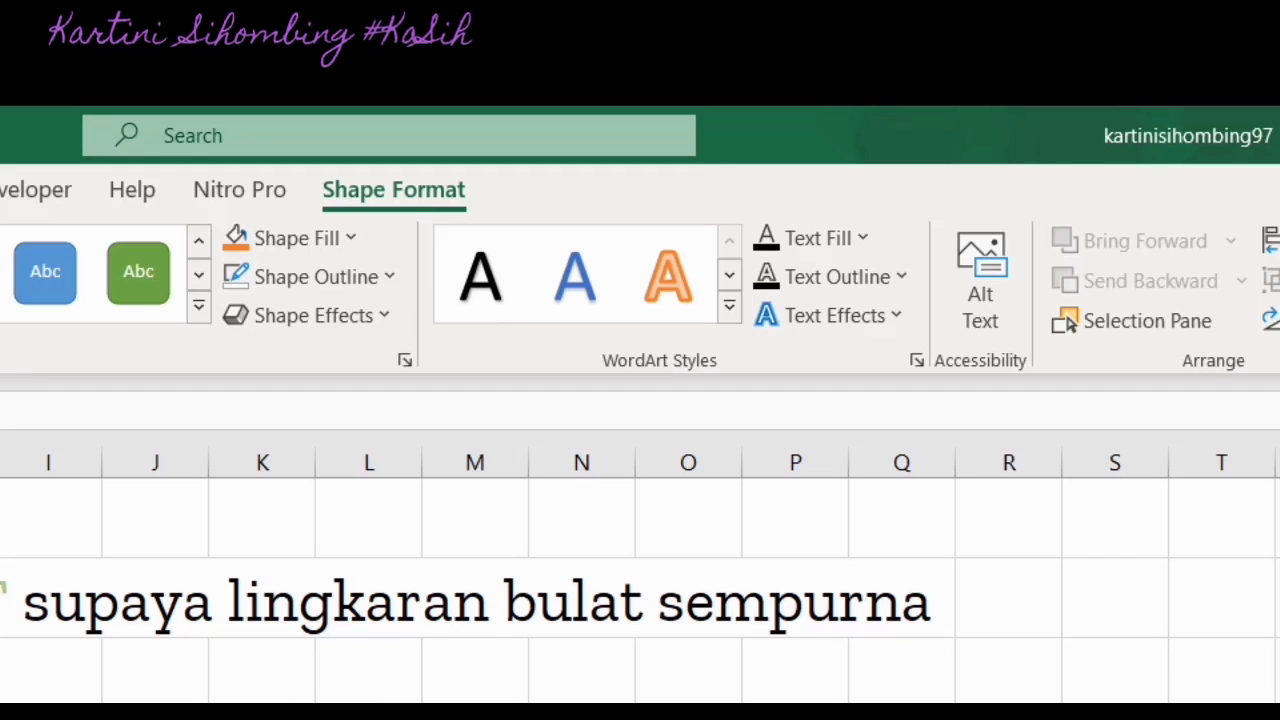
key(Escape)
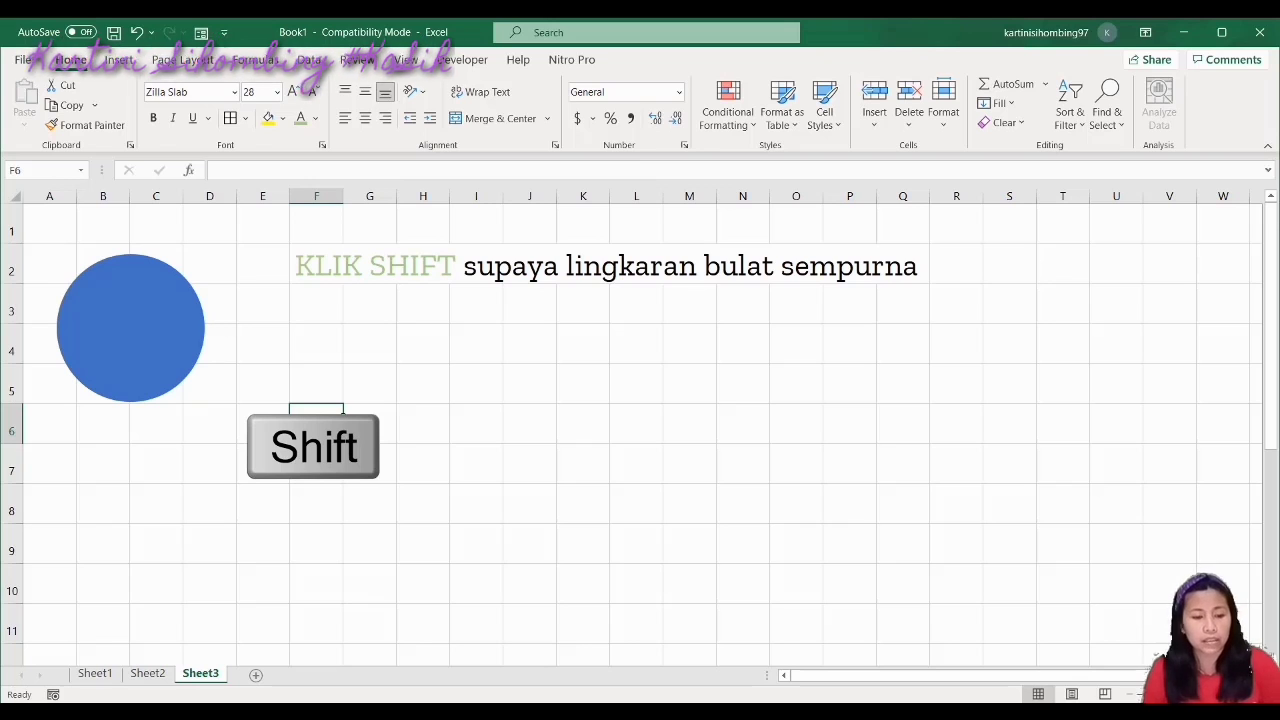
click(188, 368)
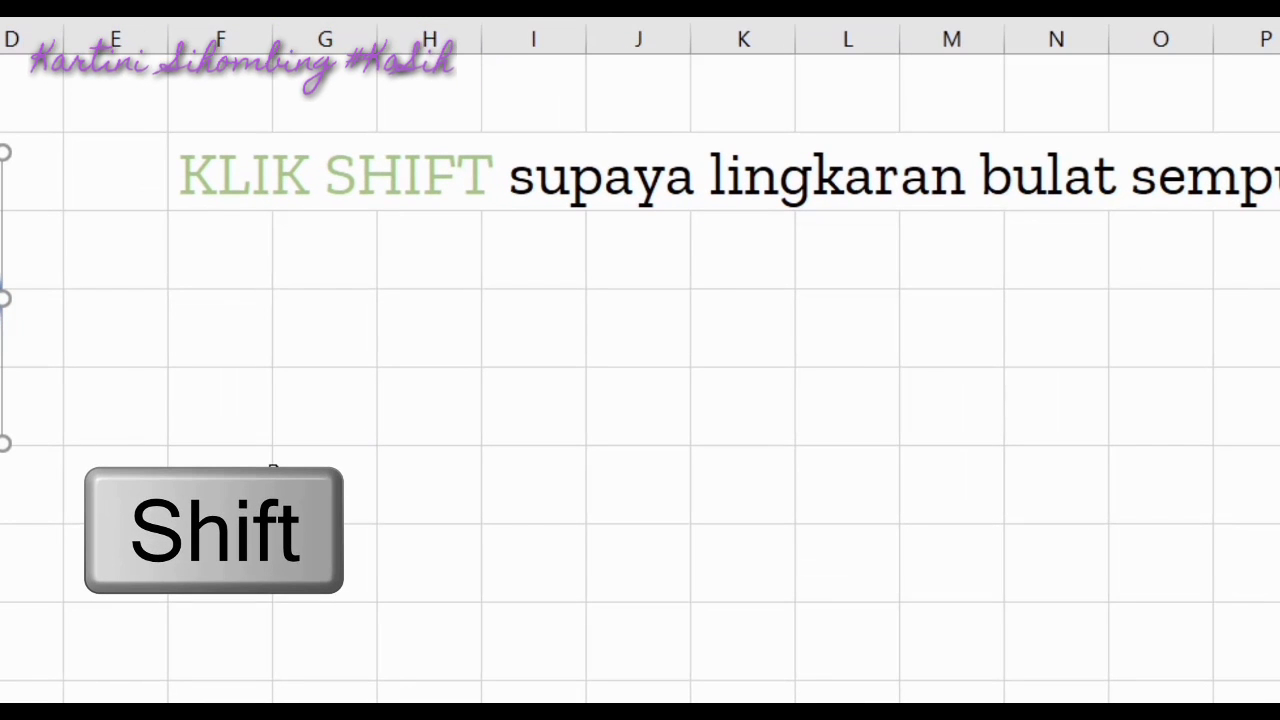
click(151, 611)
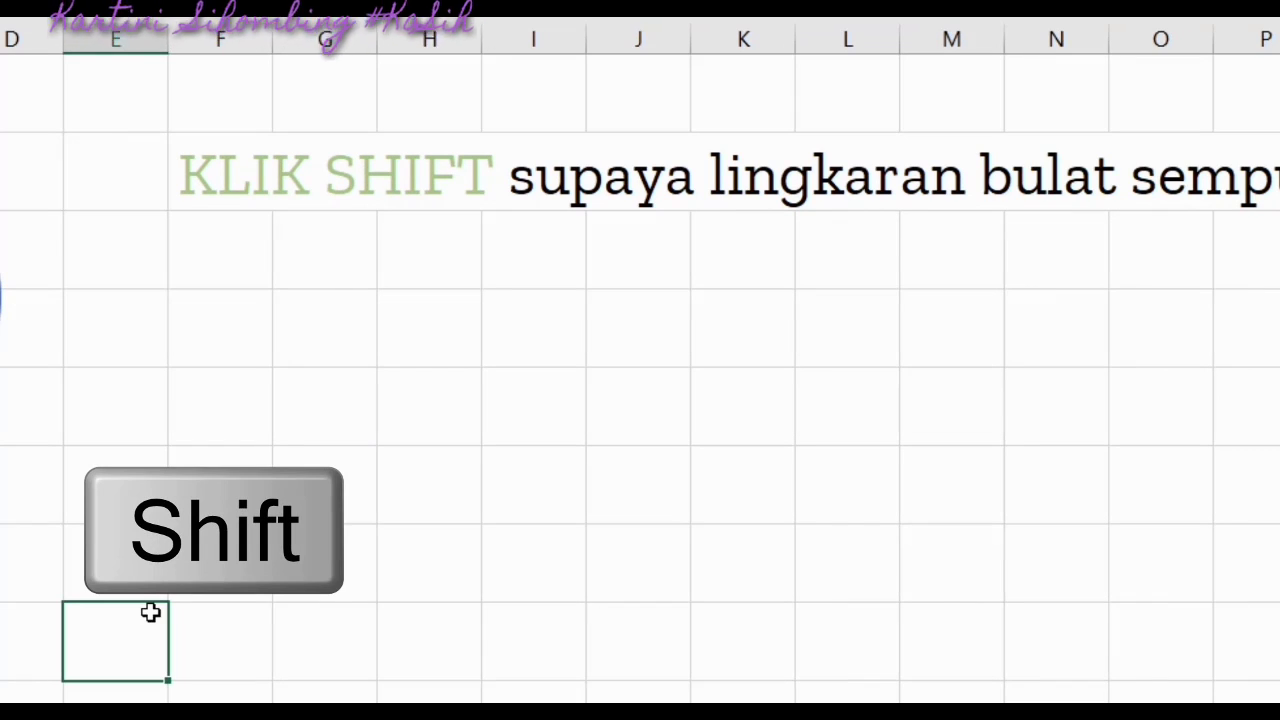
click(226, 253)
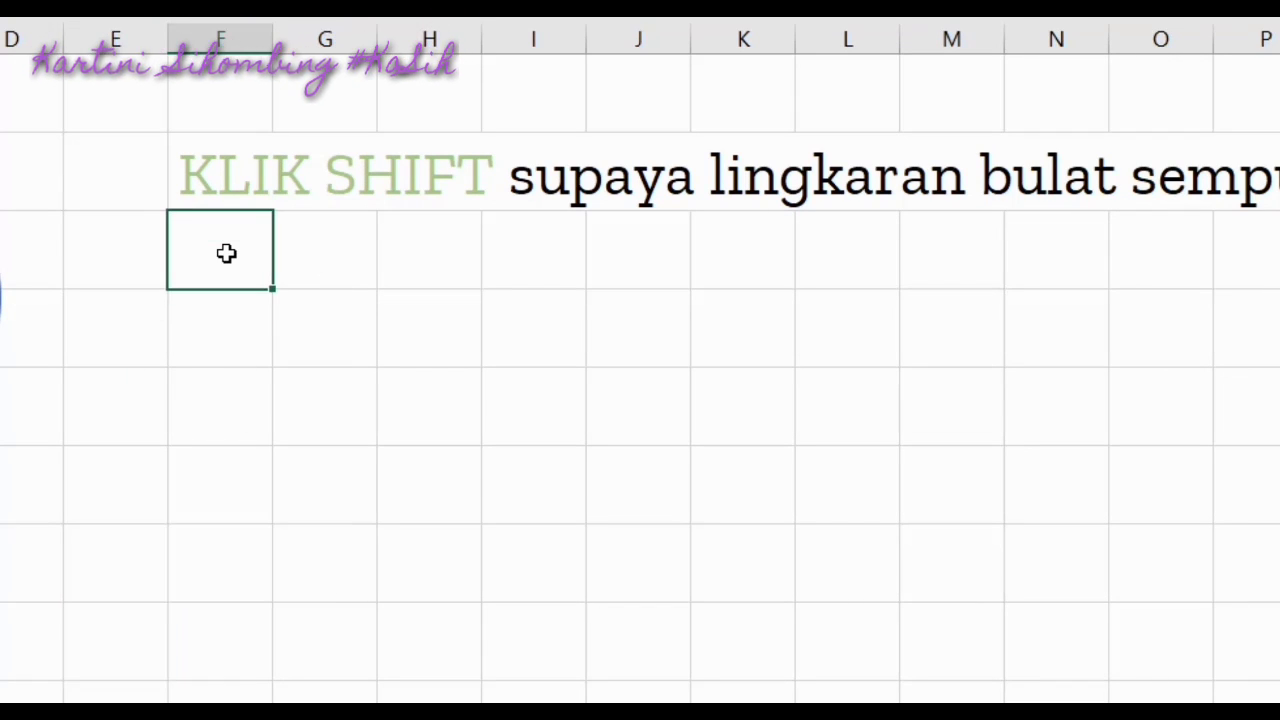
Type 'Mengembalikan ke gambar semula maka kita klik CTRL + Y' into F3
text(Mengemba)
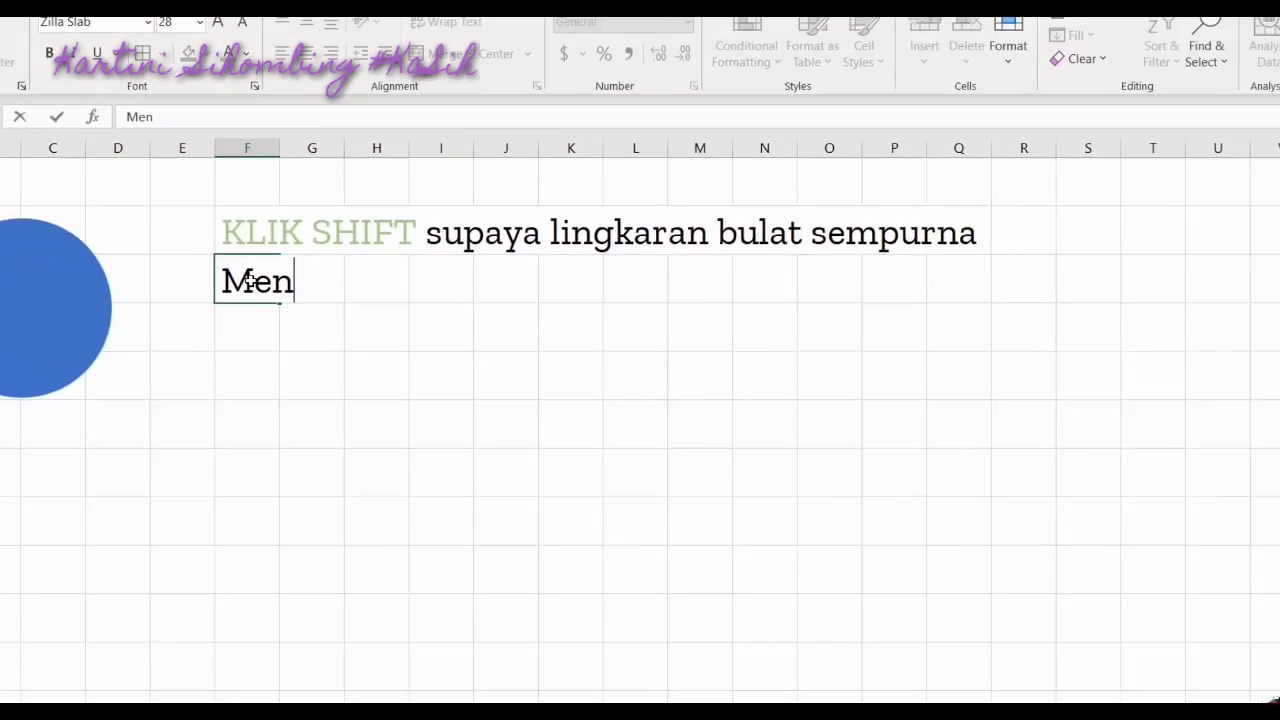
text(likan ke )
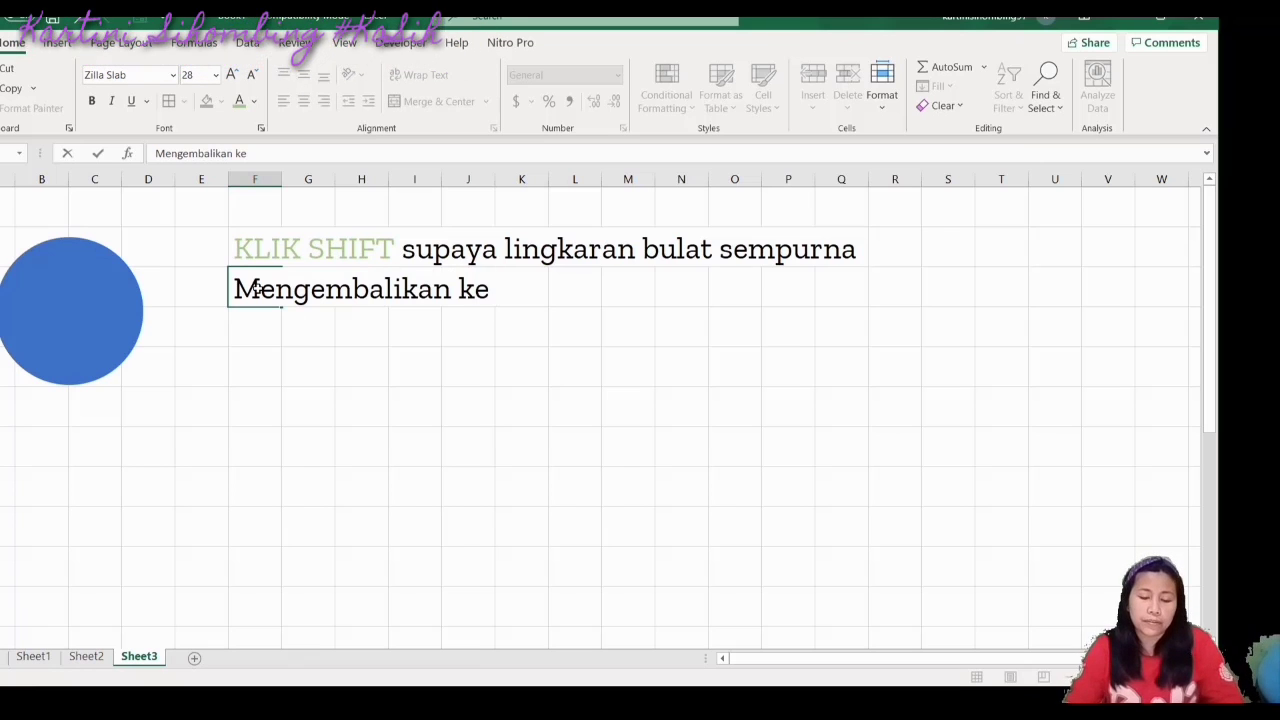
text(gmab)
key(BackSpace)
key(BackSpace)
key(BackSpace)
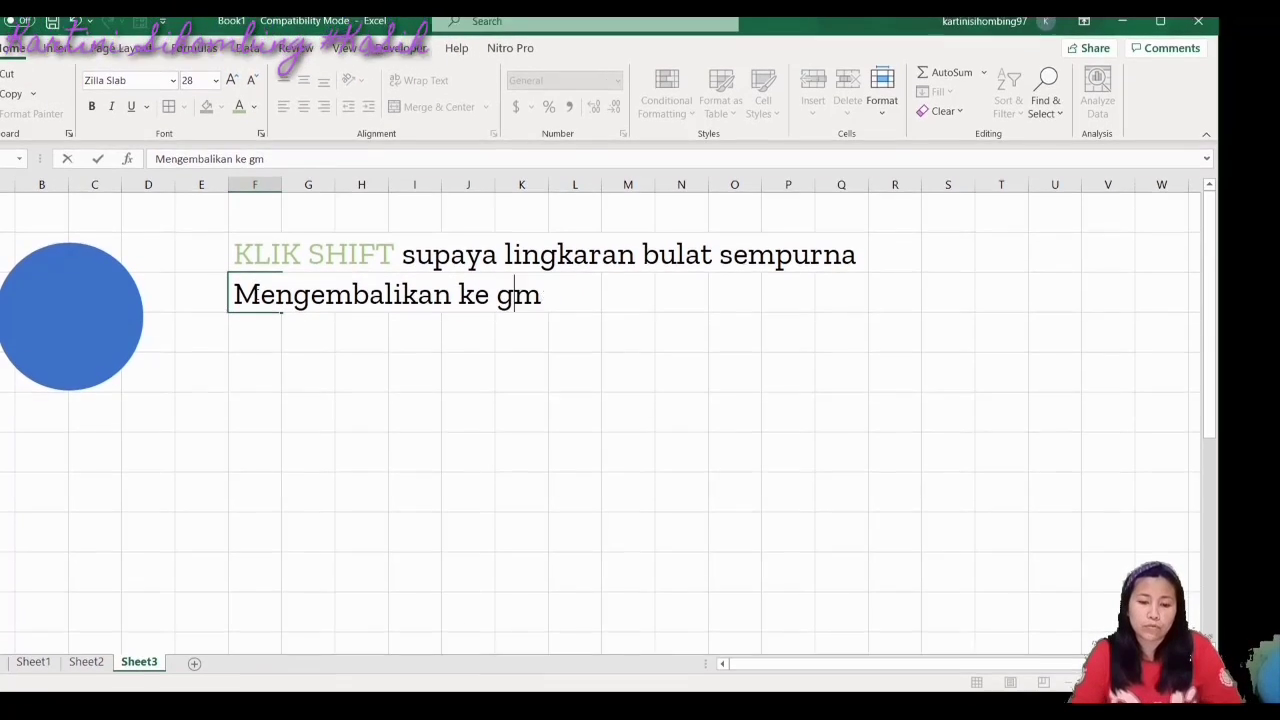
text(ambar semu)
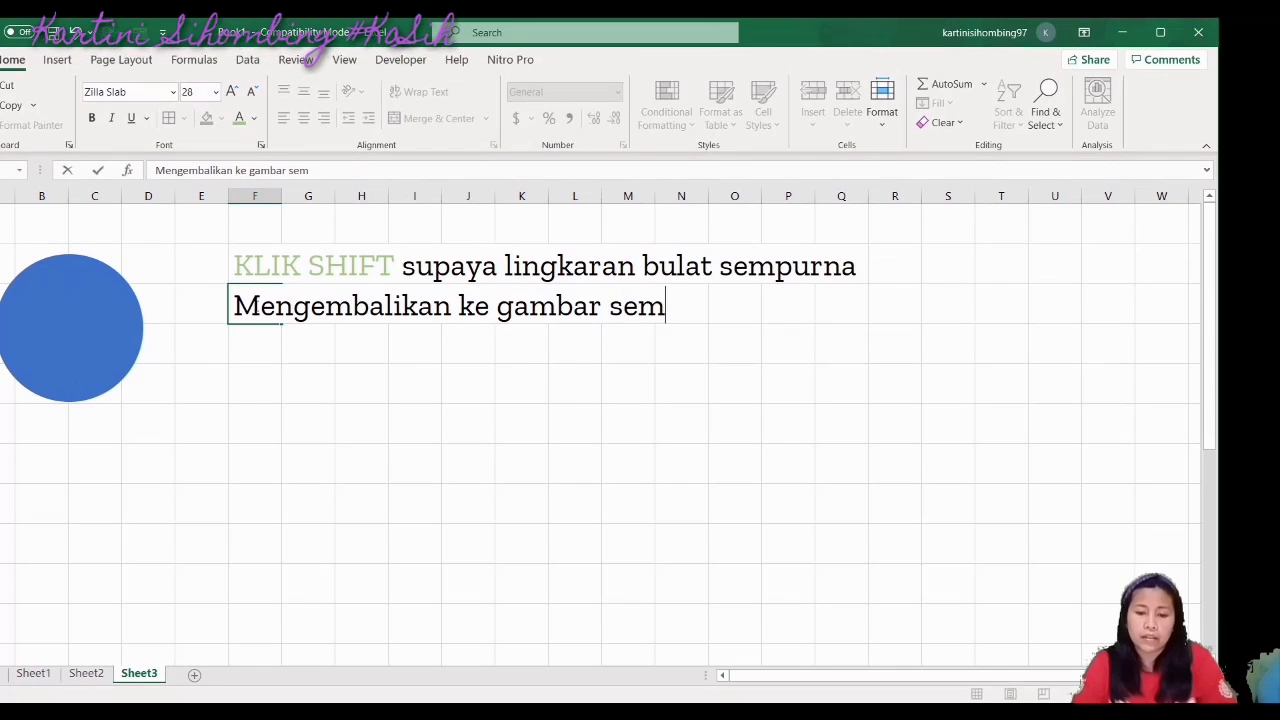
text(la mala)
key(BackSpace)
key(BackSpace)
key(BackSpace)
text(ka kit)
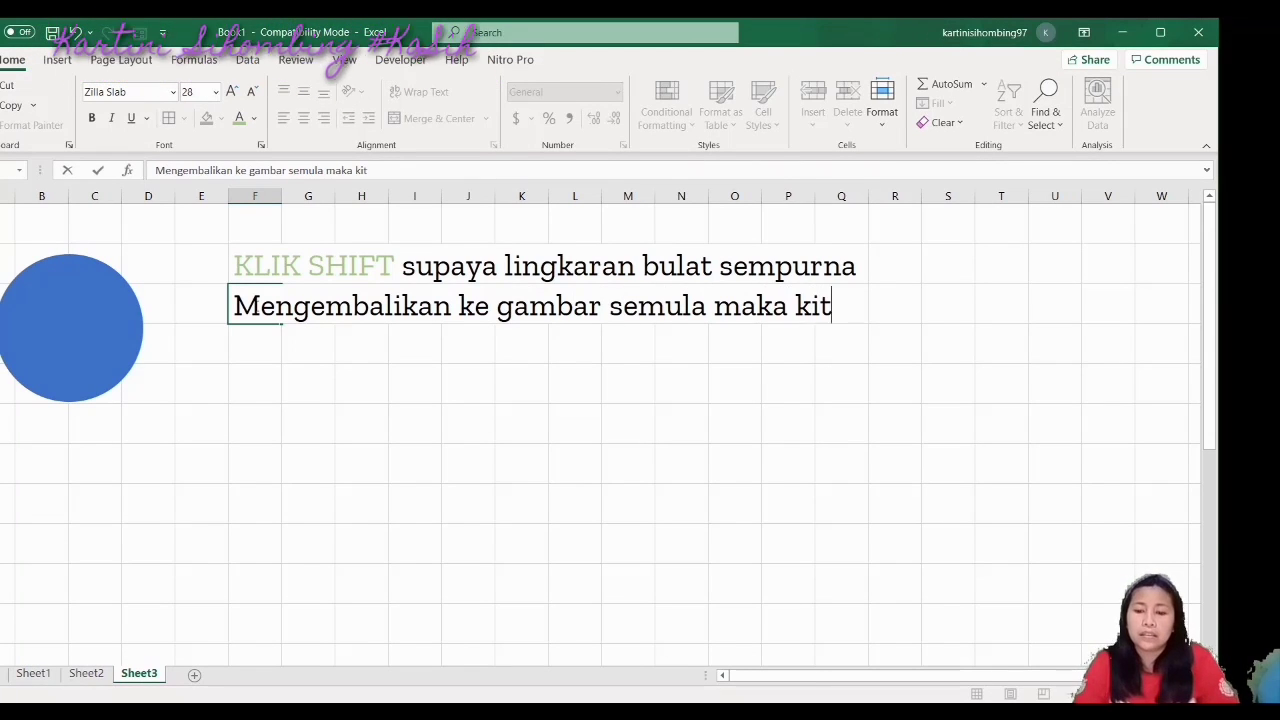
text(a klik )
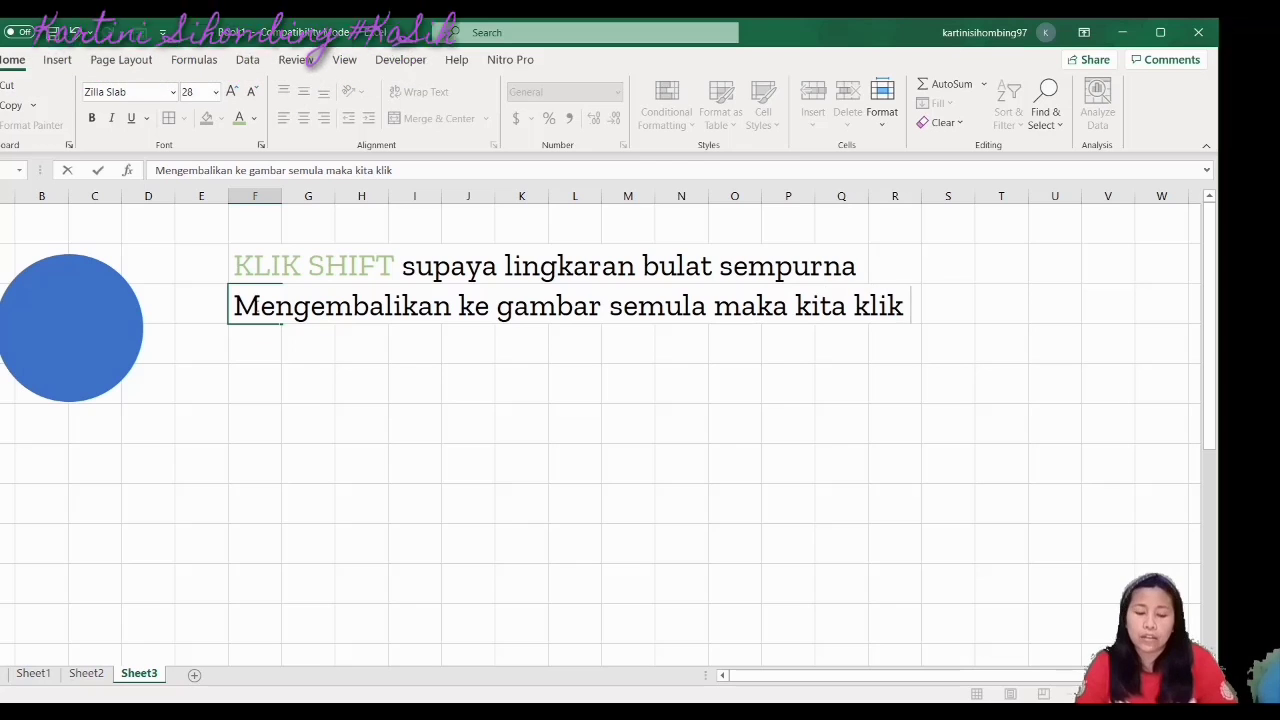
text(CTRL )
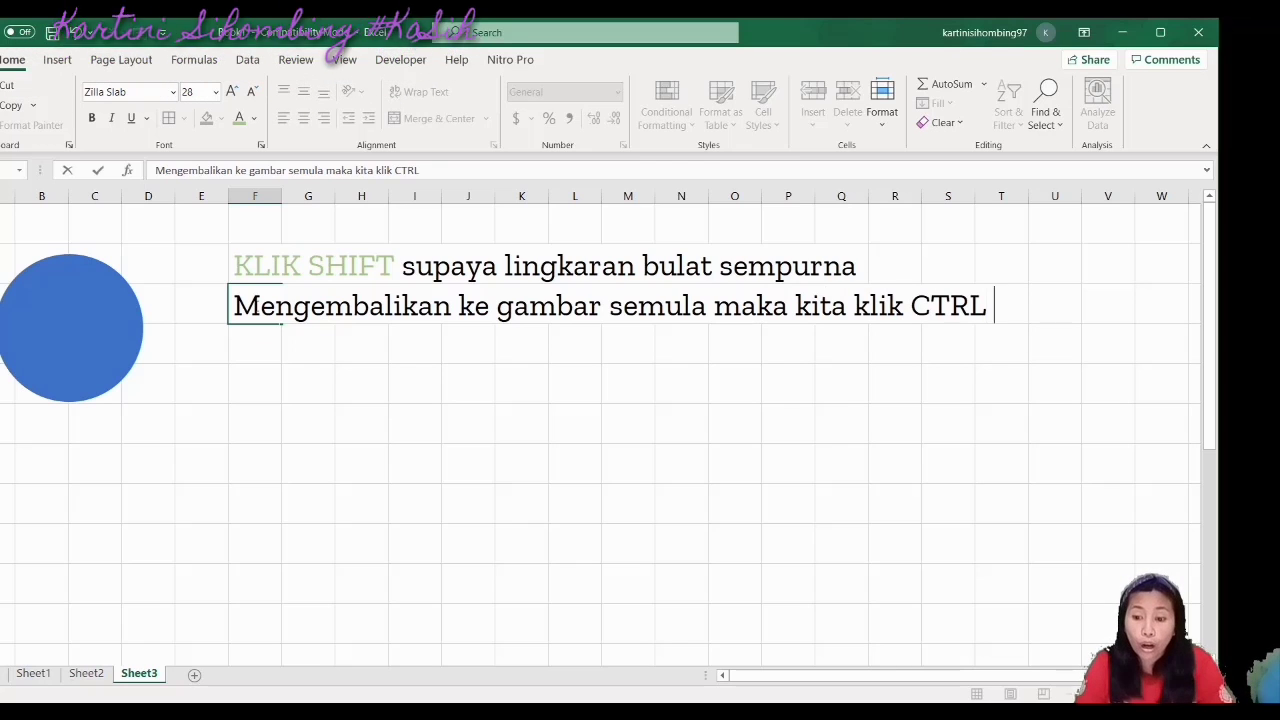
text(+ )
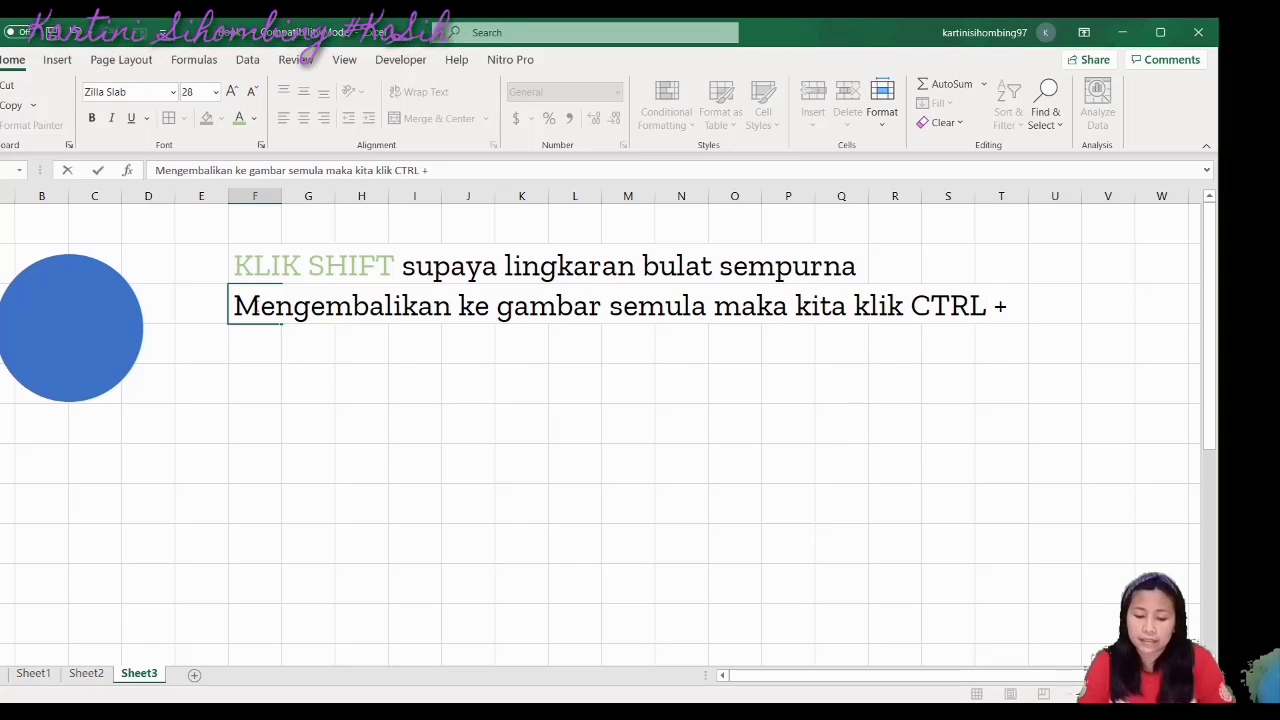
text(Y)
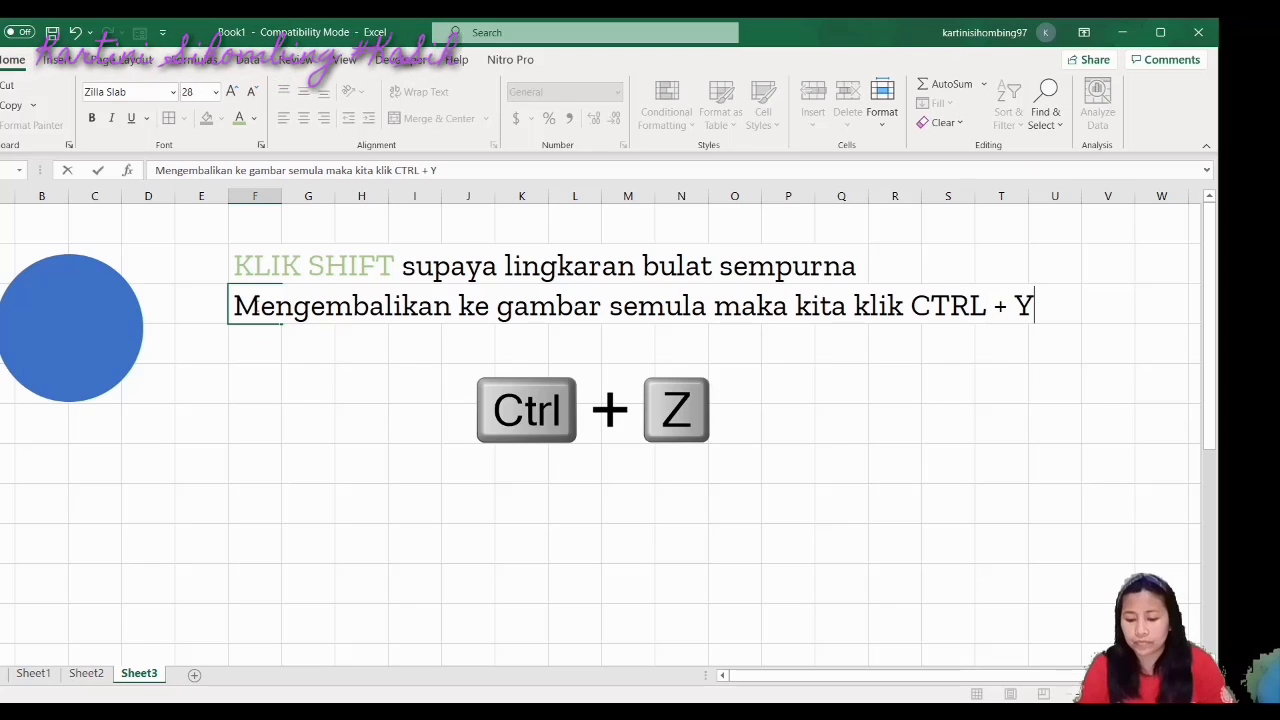
key(shift+Left)
key(shift+Left)
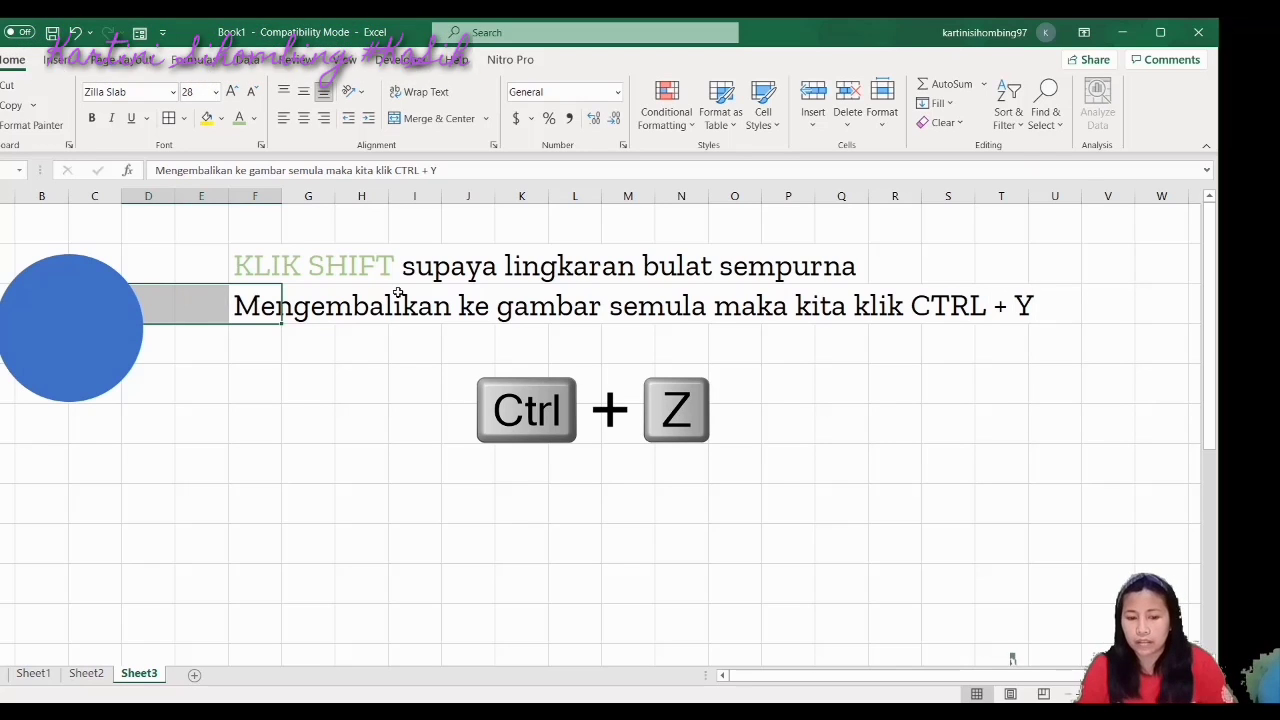
Colour 'CTRL + Y' in the F3 note light green
click(920, 330)
click(236, 298)
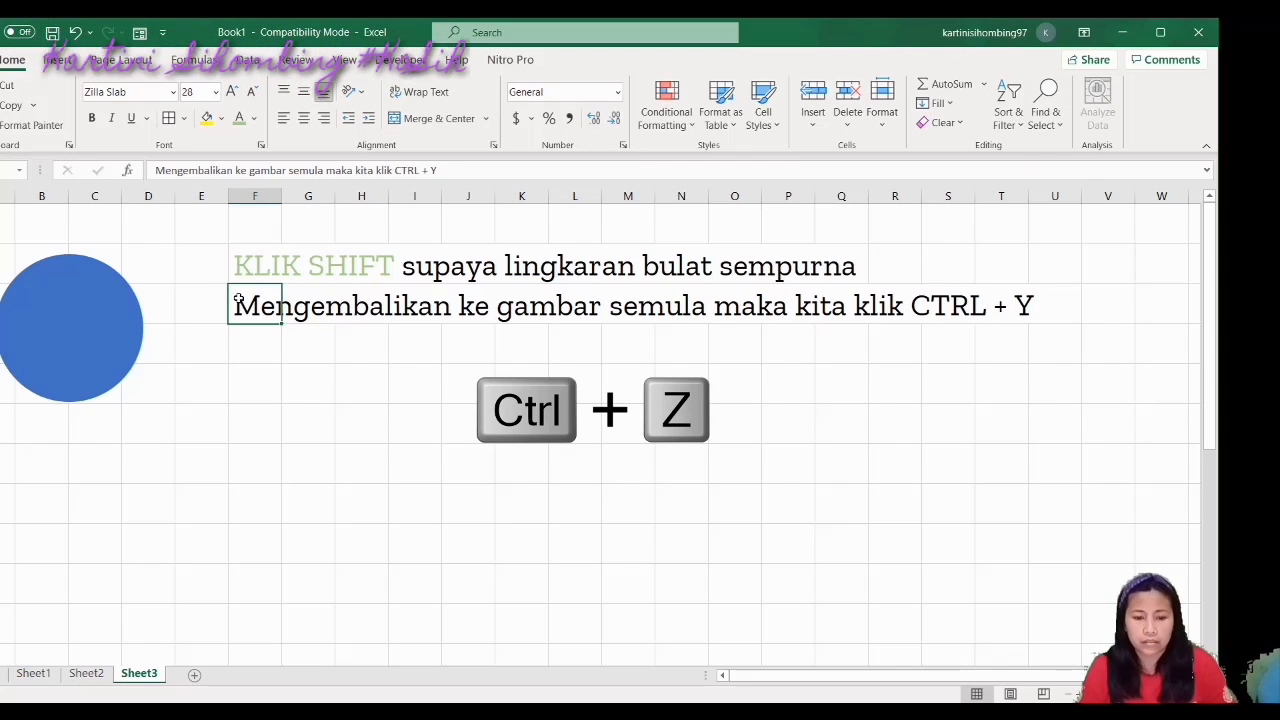
drag(437, 174, 397, 170)
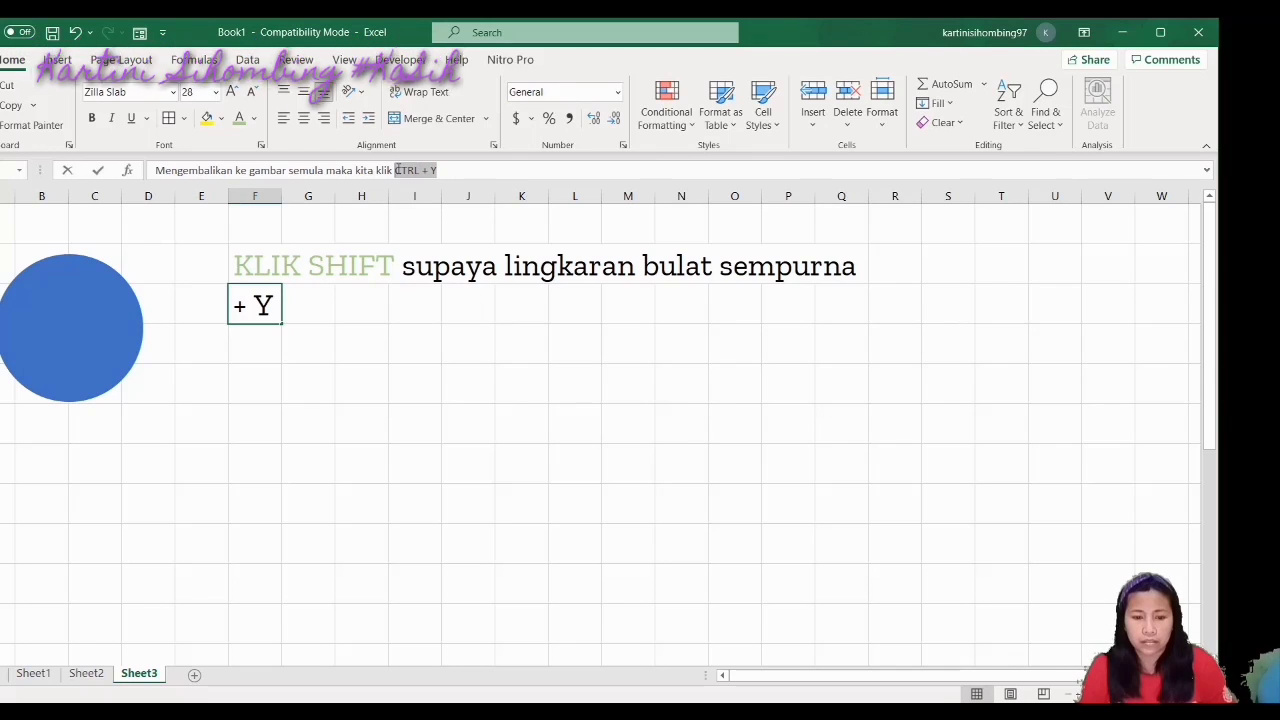
click(239, 118)
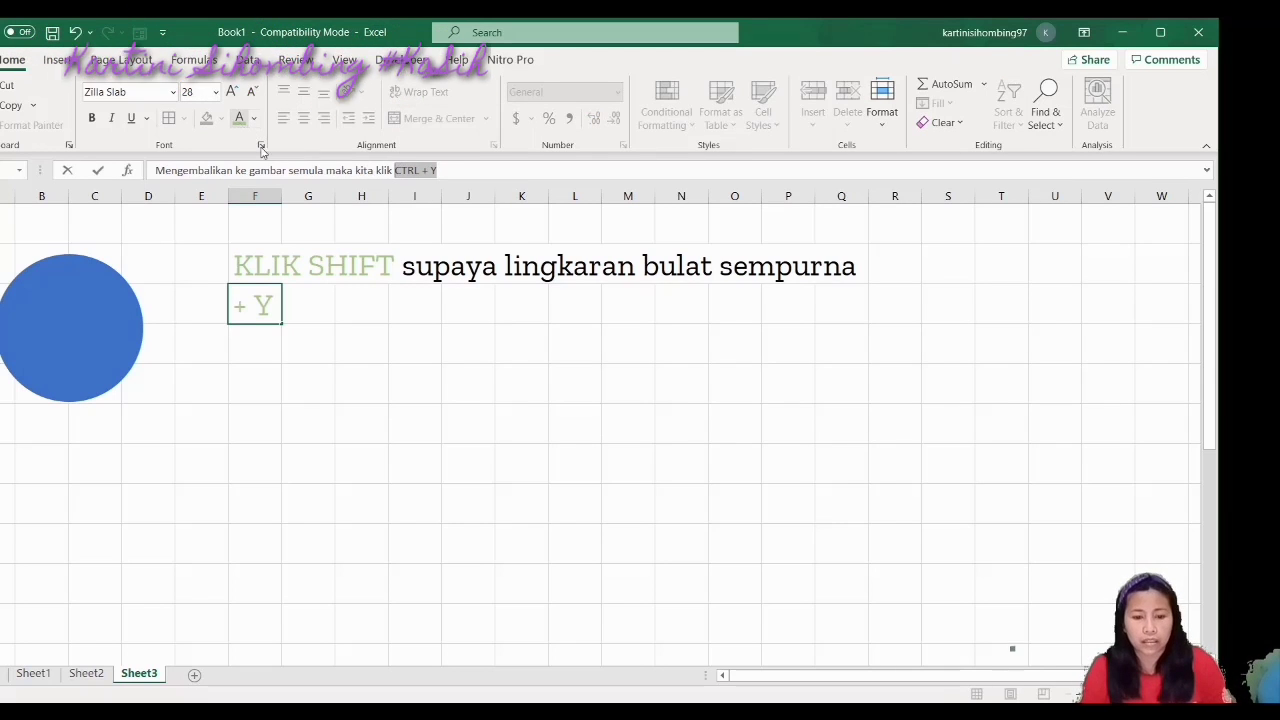
click(362, 424)
click(429, 477)
click(308, 308)
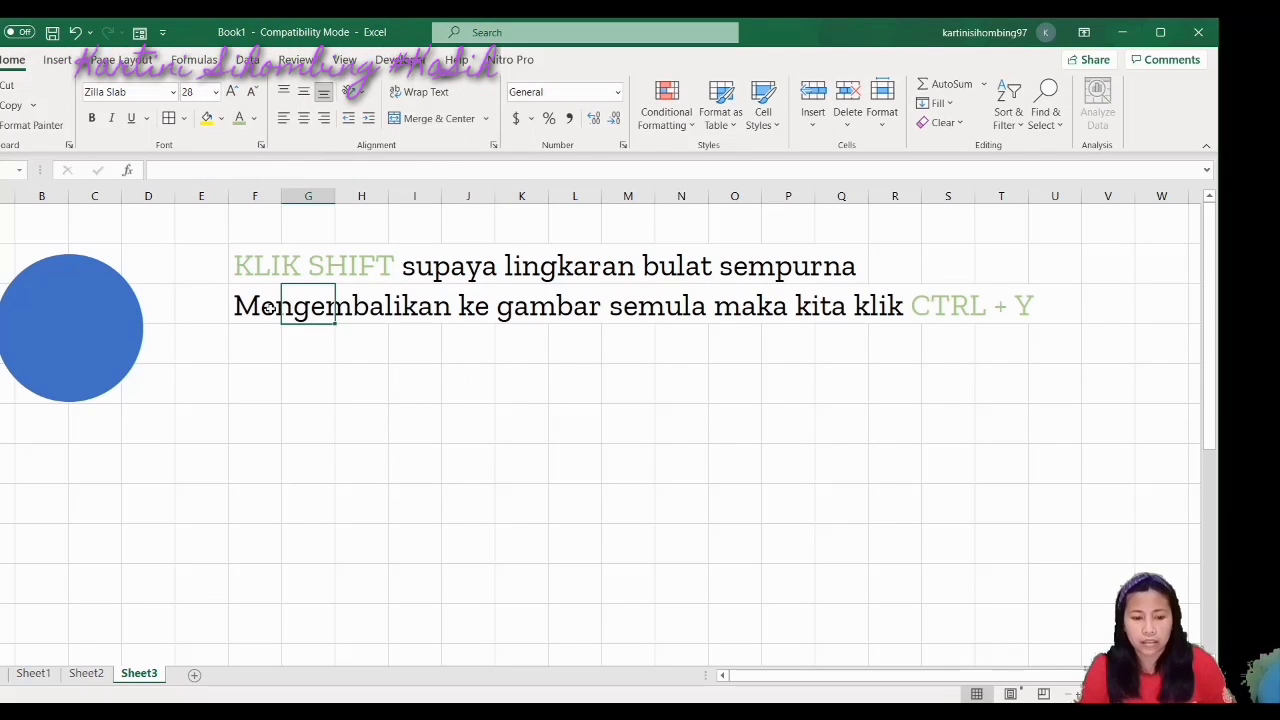
Reword F3 to 'Mengembalikan ke editan terakhir gambar yang sudah kita edit maka kita klik CTRL + Y'
click(270, 306)
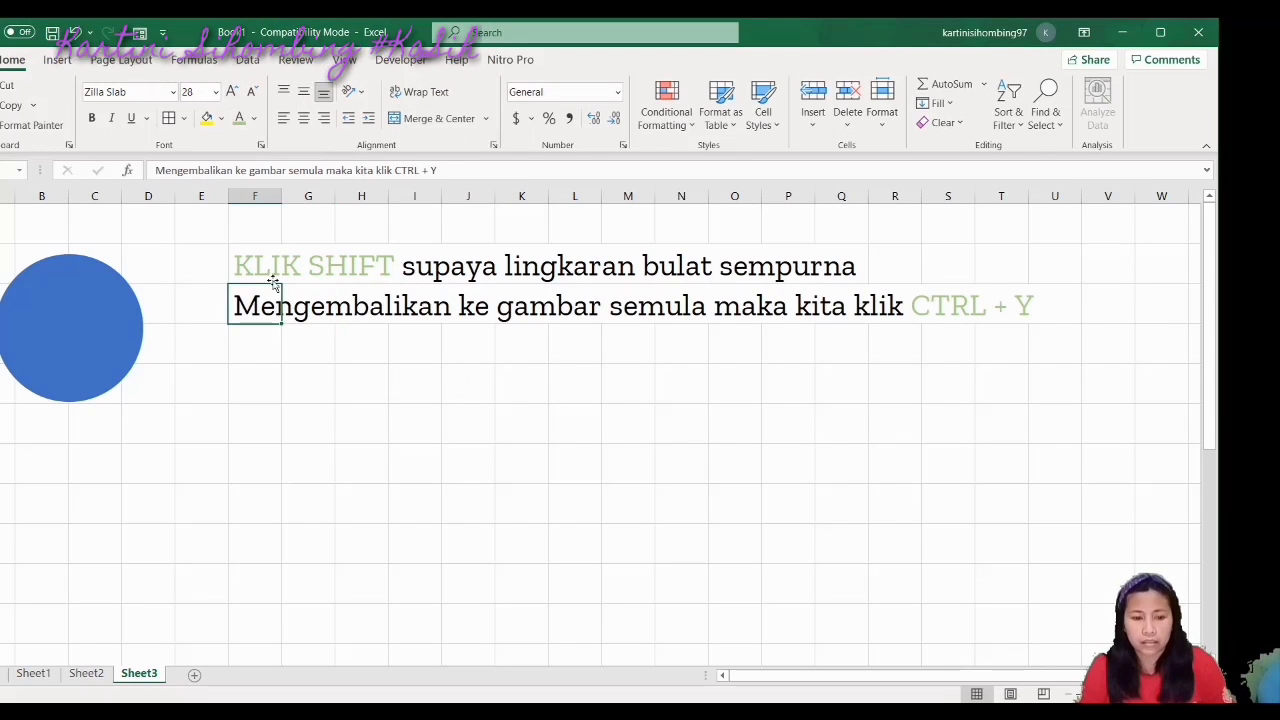
click(250, 170)
text(editan)
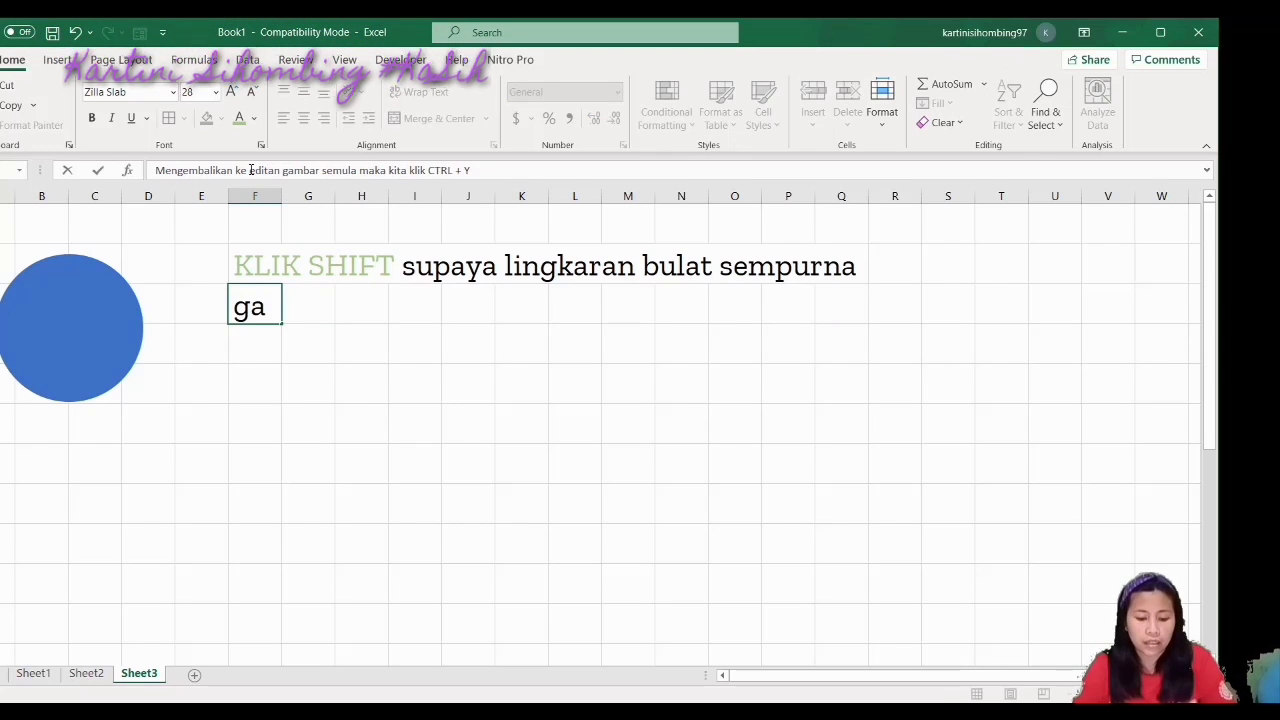
text( t)
text(erak)
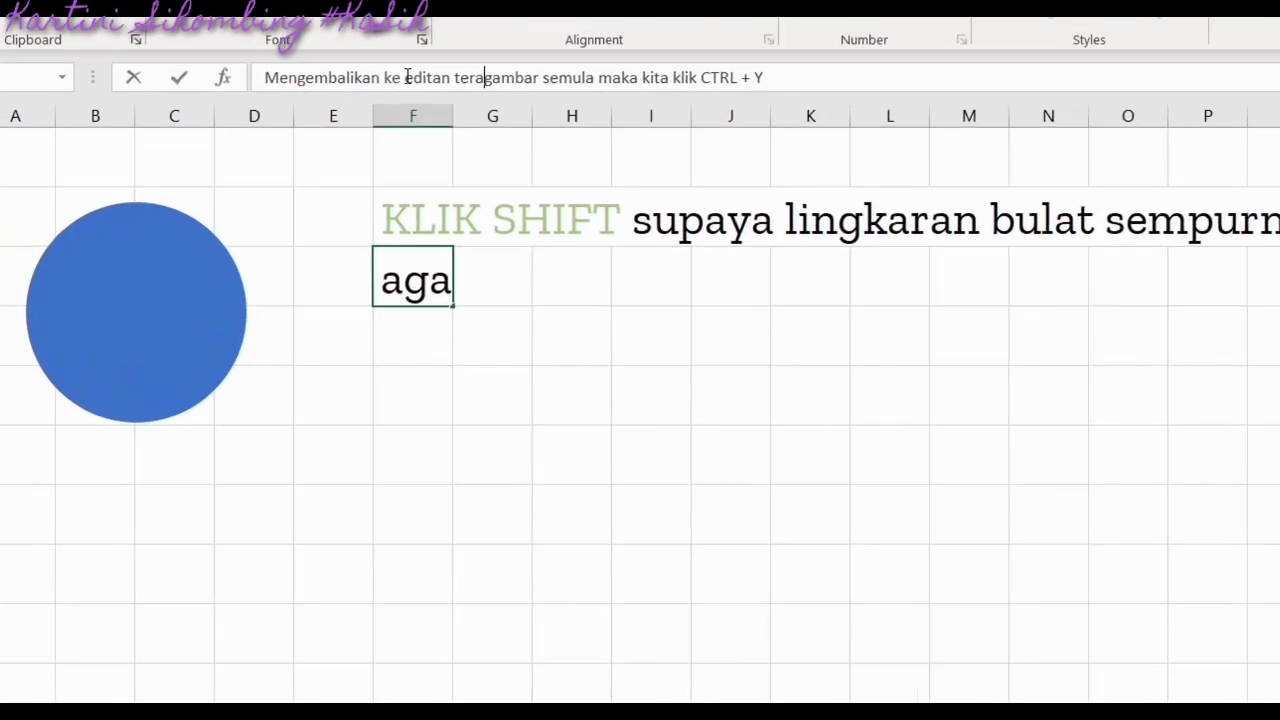
text(hi)
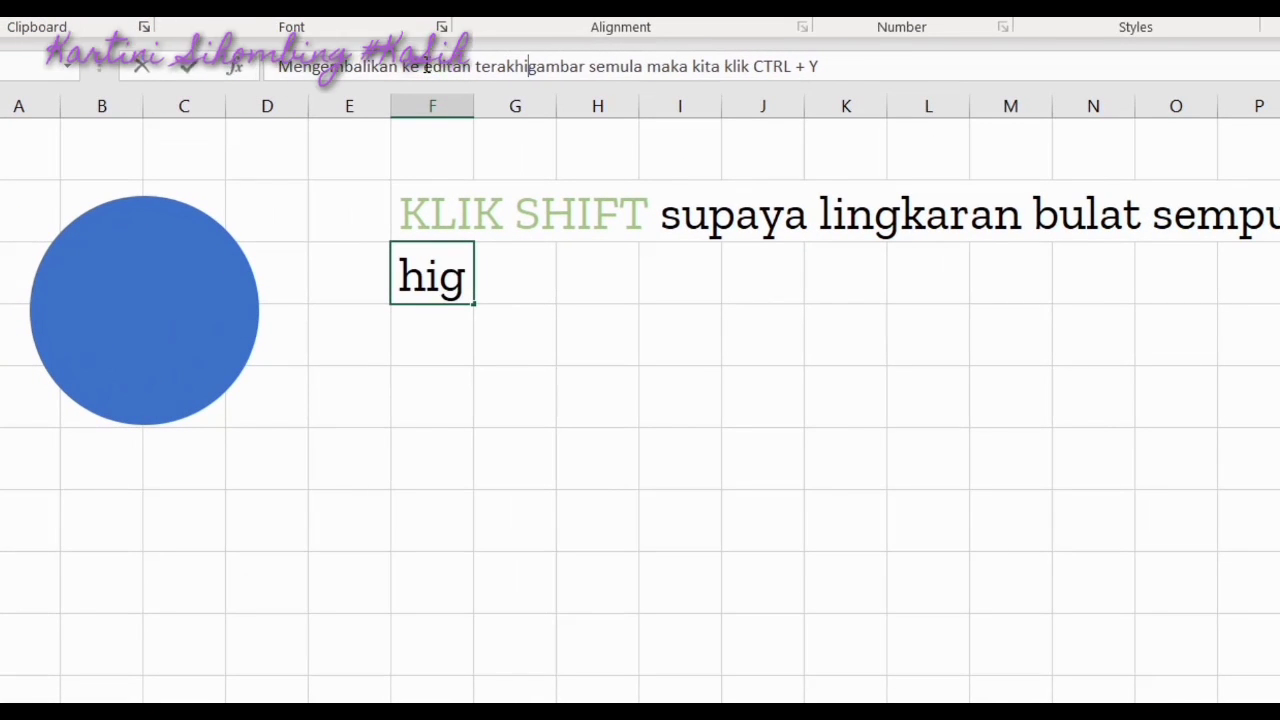
key(BackSpace)
key(BackSpace)
text(hir)
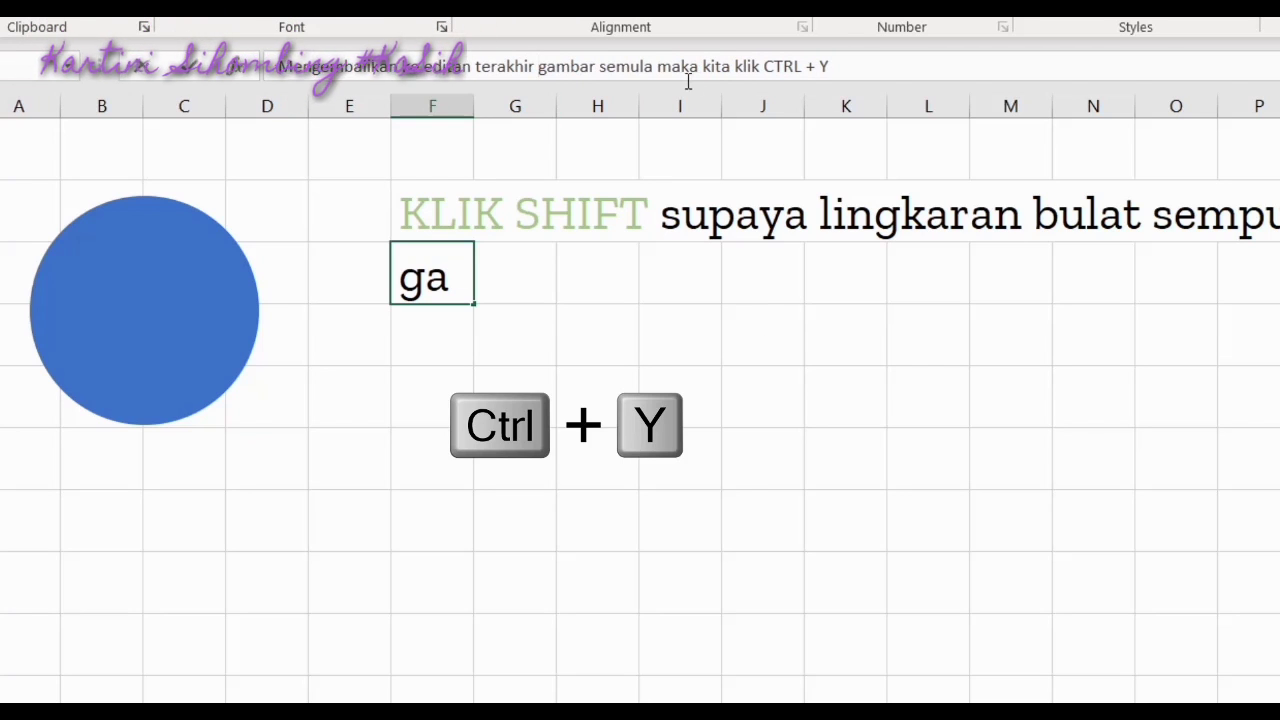
click(654, 66)
key(BackSpace)
key(BackSpace)
key(BackSpace)
key(BackSpace)
key(BackSpace)
key(BackSpace)
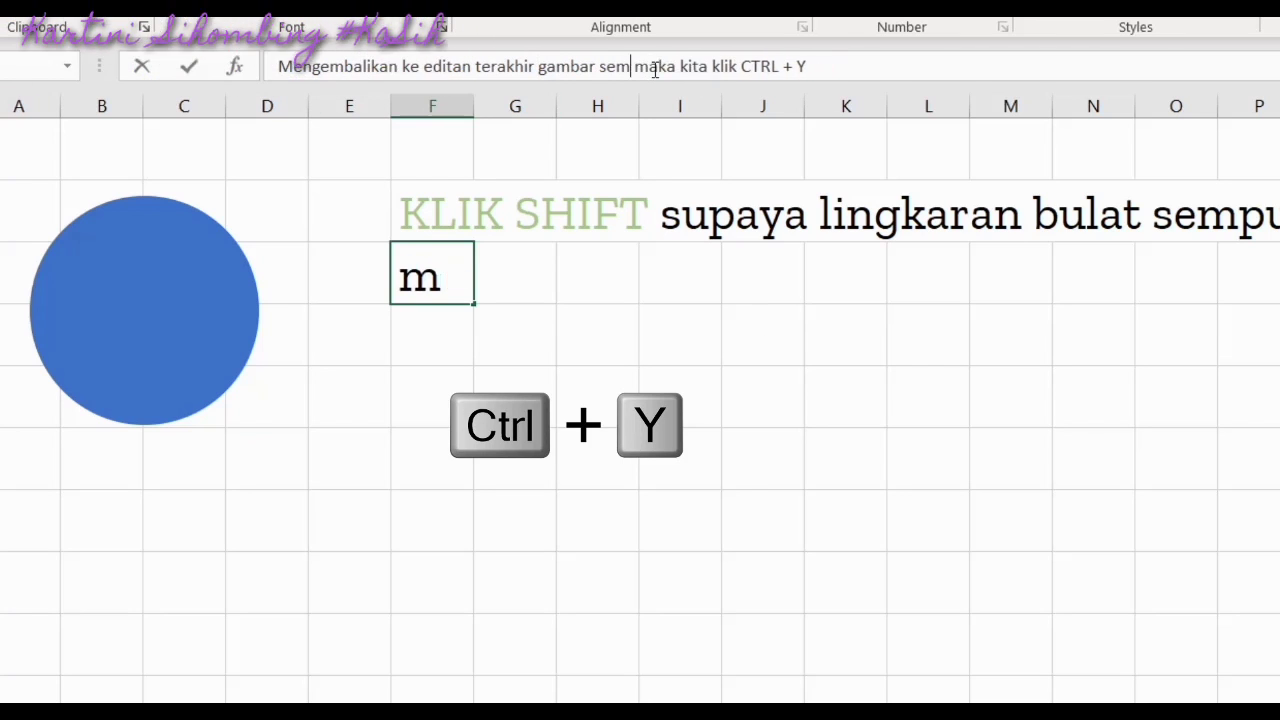
text(yang sudah )
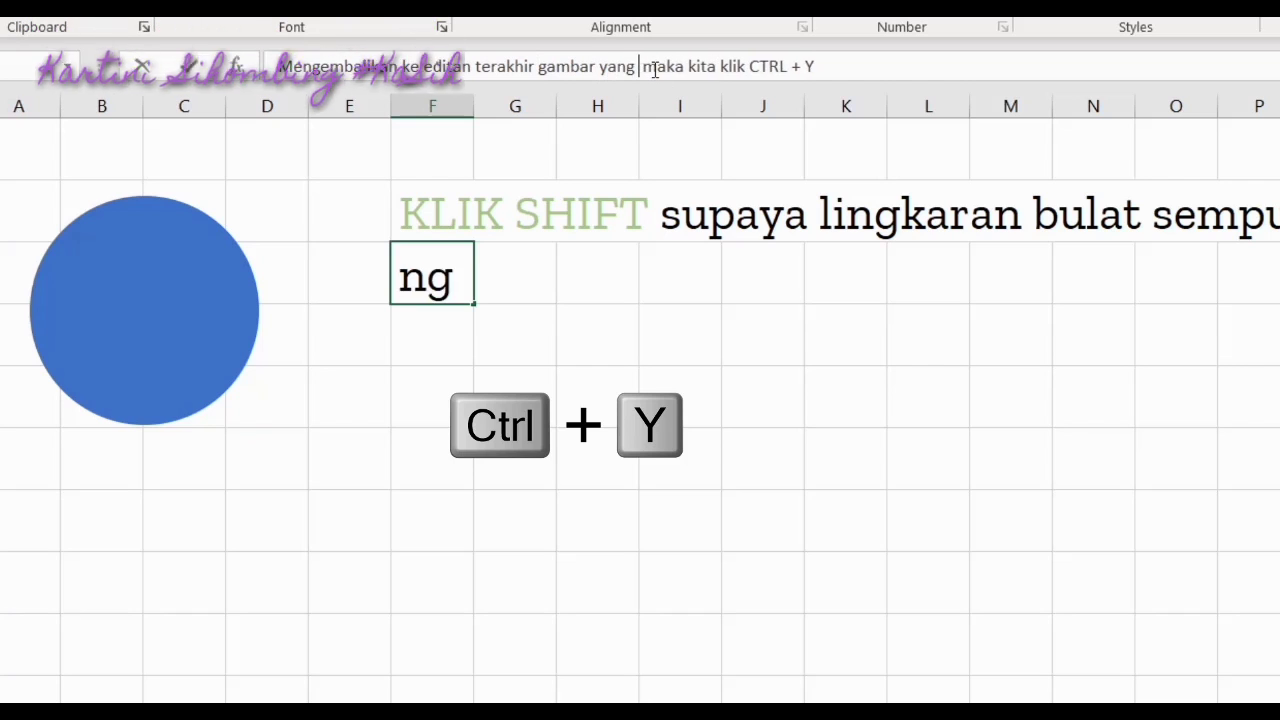
text(lita )
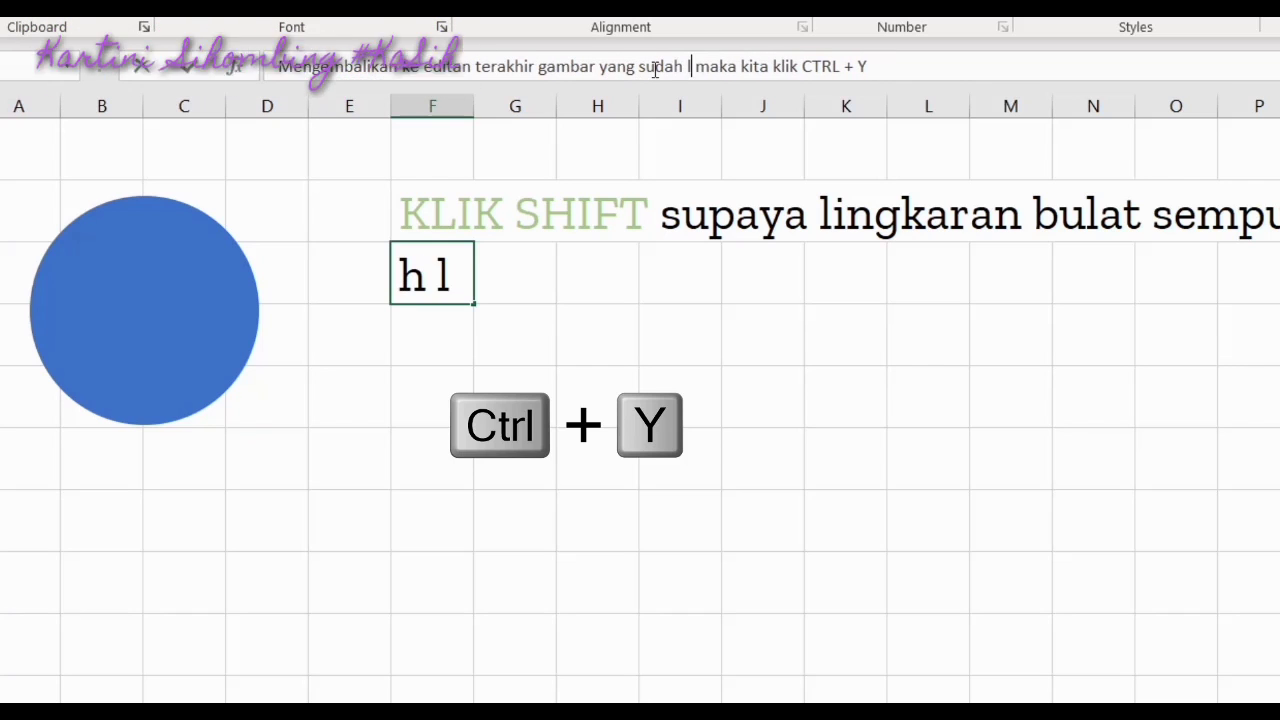
text(edit)
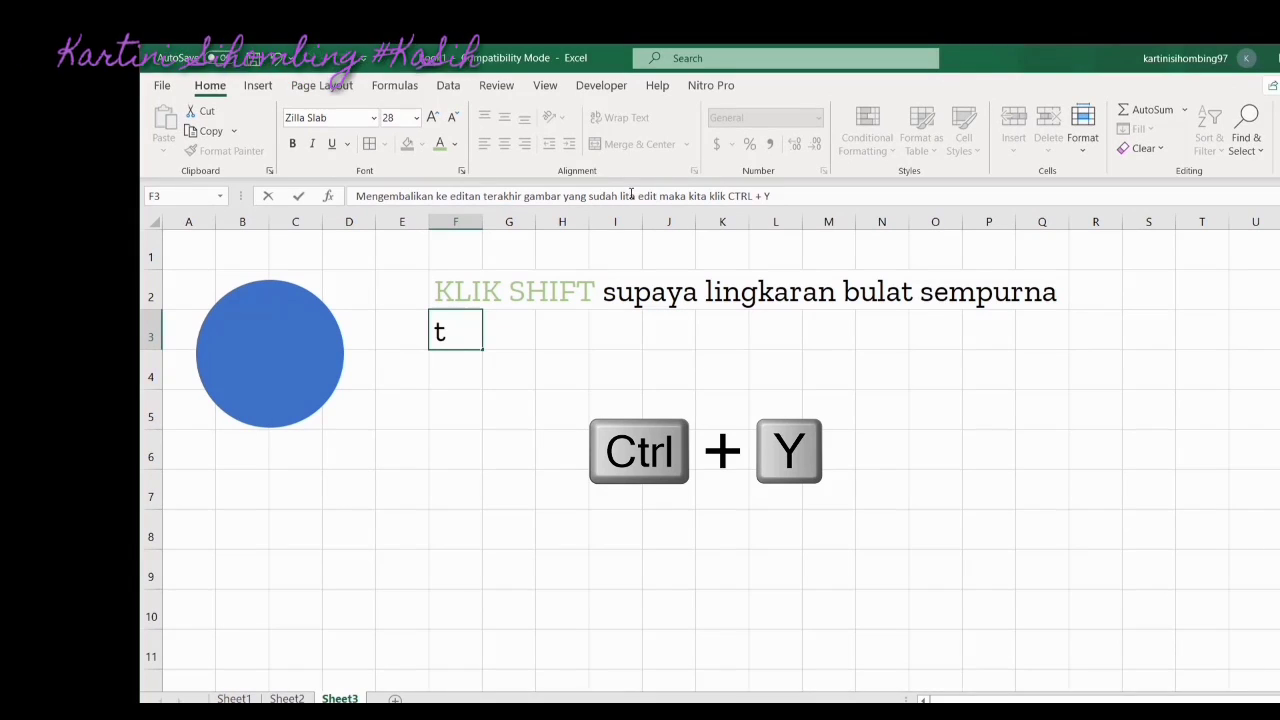
key(BackSpace)
text(k)
key(Return)
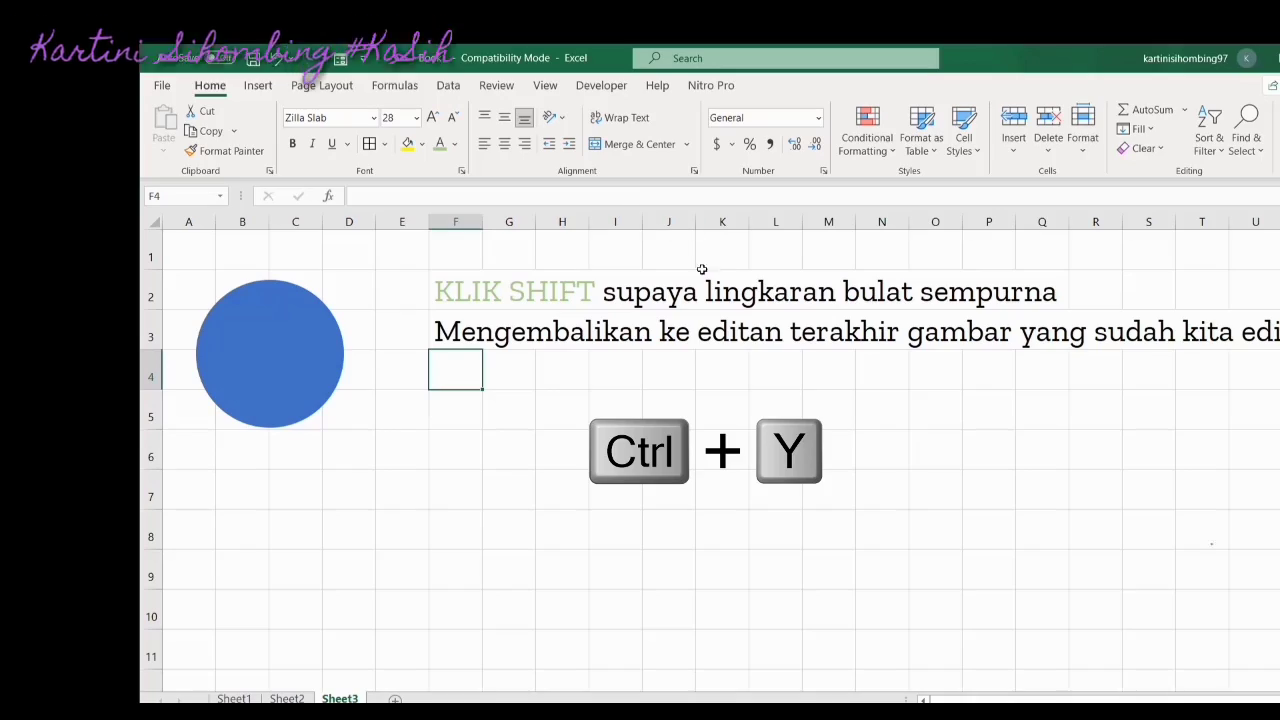
Apply No Outline to the blue circle from Shape Format > Shape Outline
scroll(629, 418, down, 2)
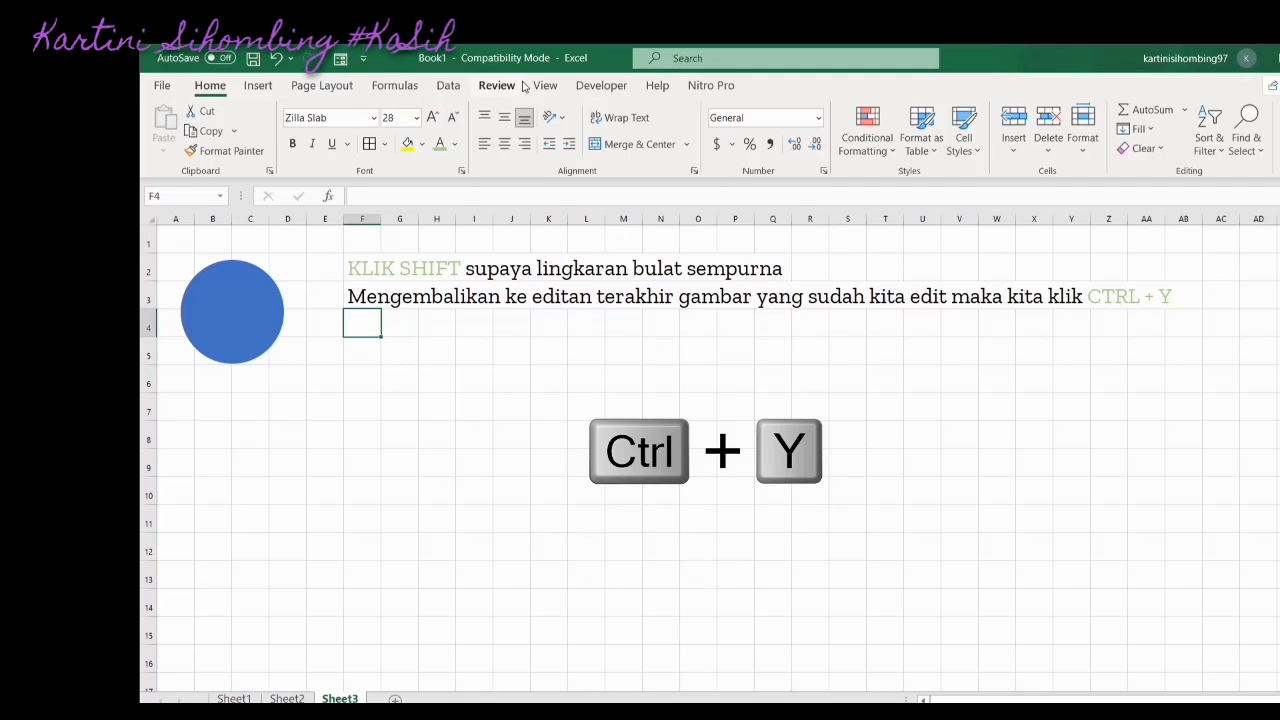
click(229, 322)
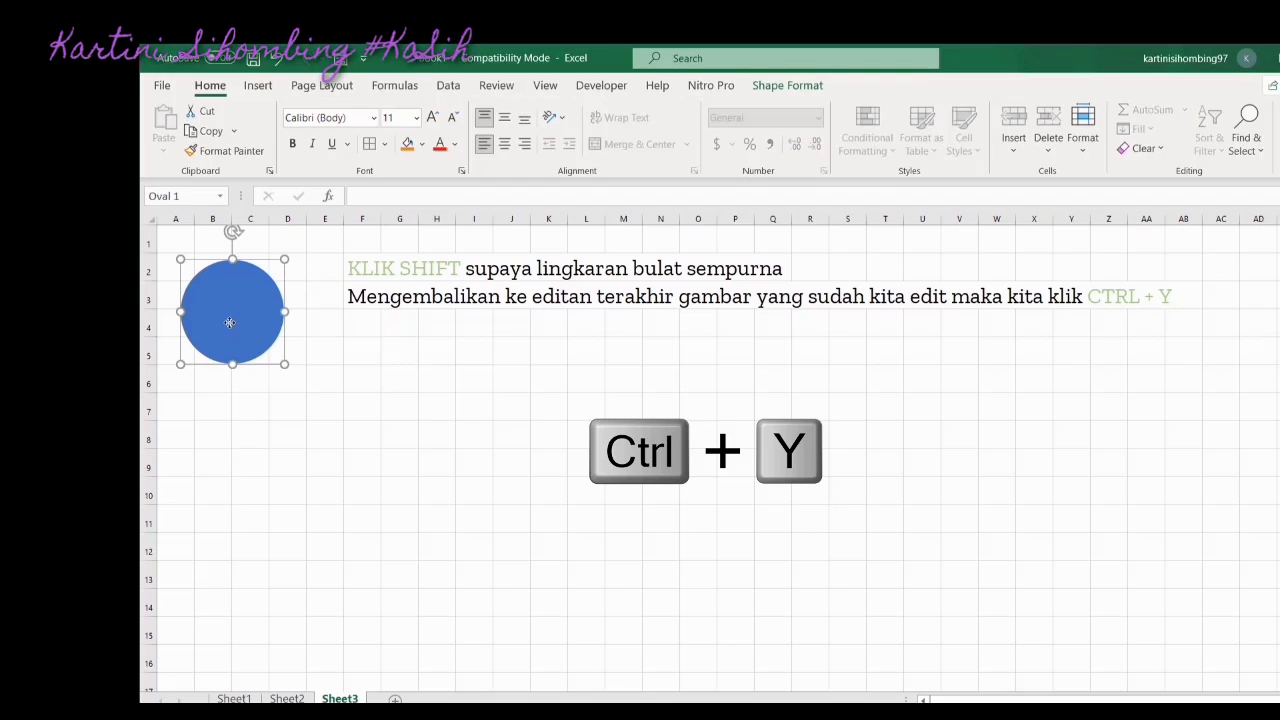
click(771, 94)
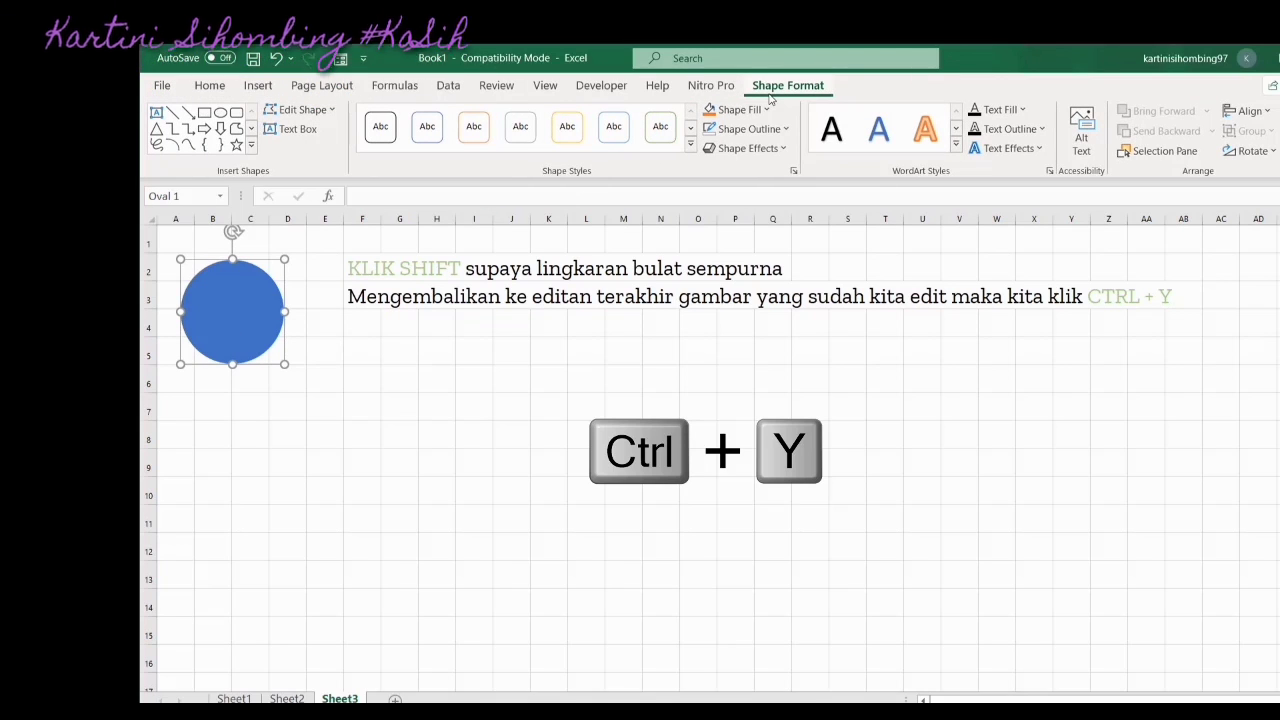
click(752, 129)
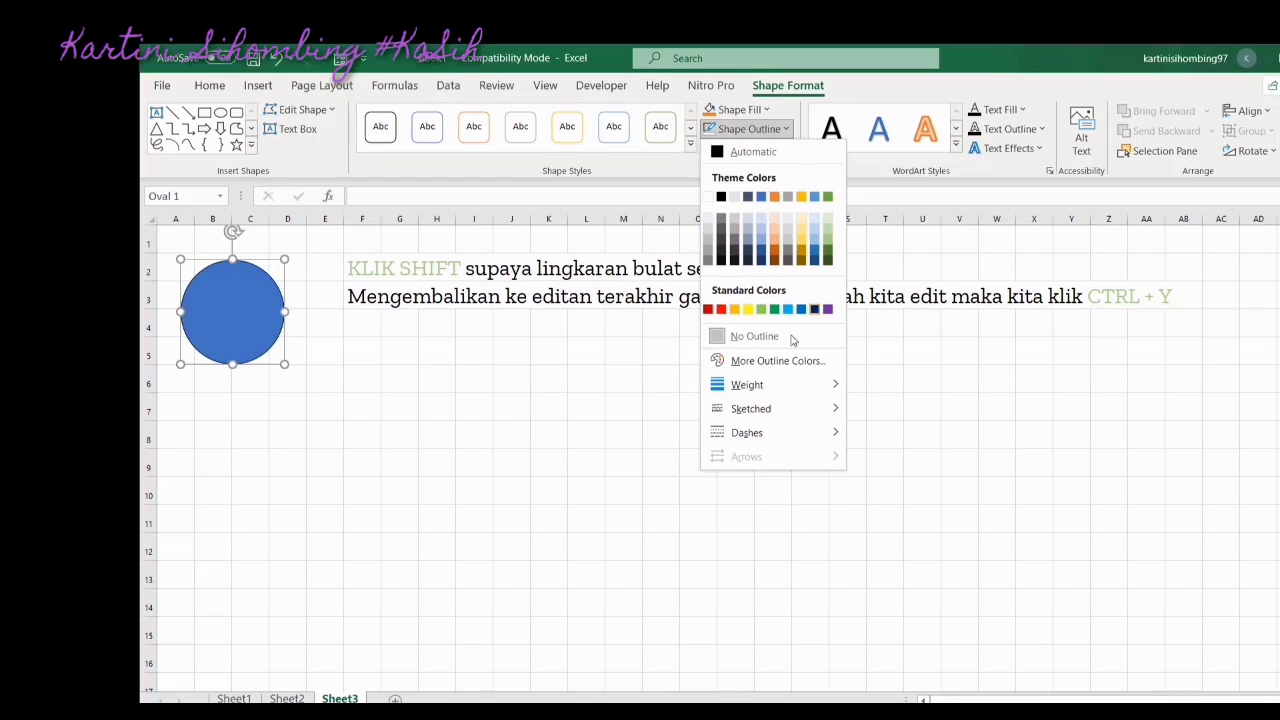
click(760, 338)
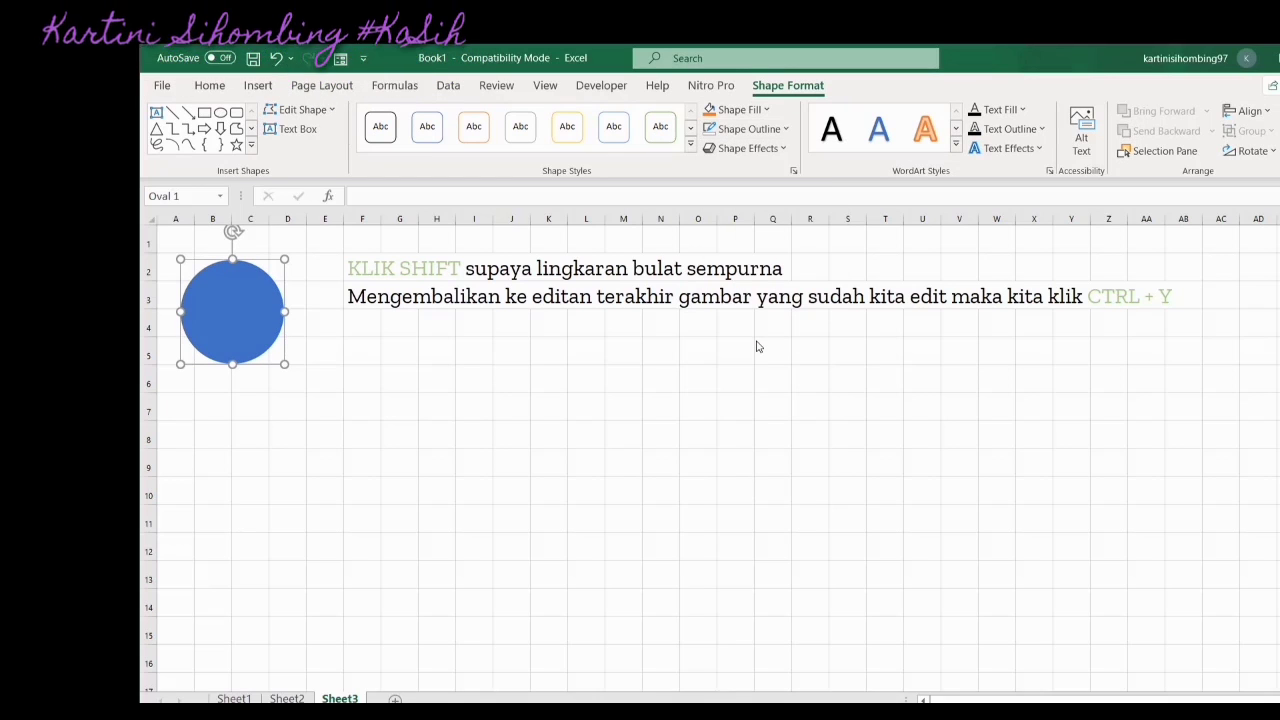
click(392, 350)
click(237, 320)
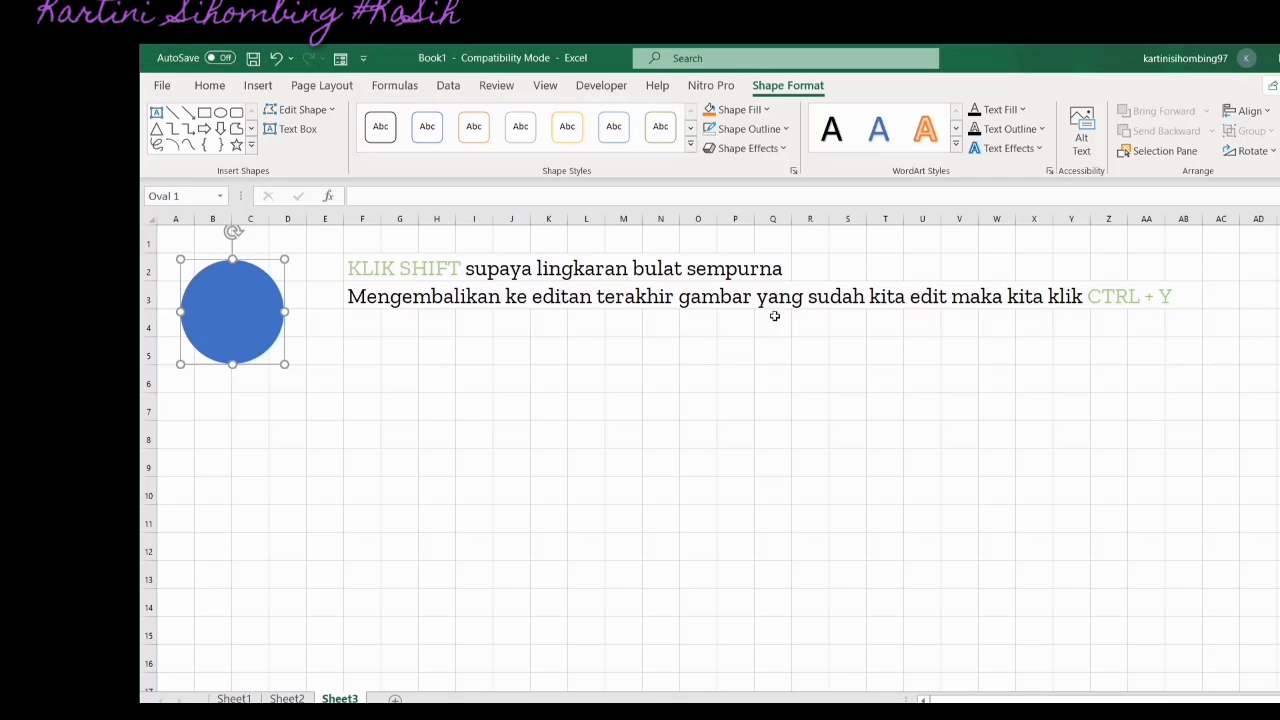
click(364, 326)
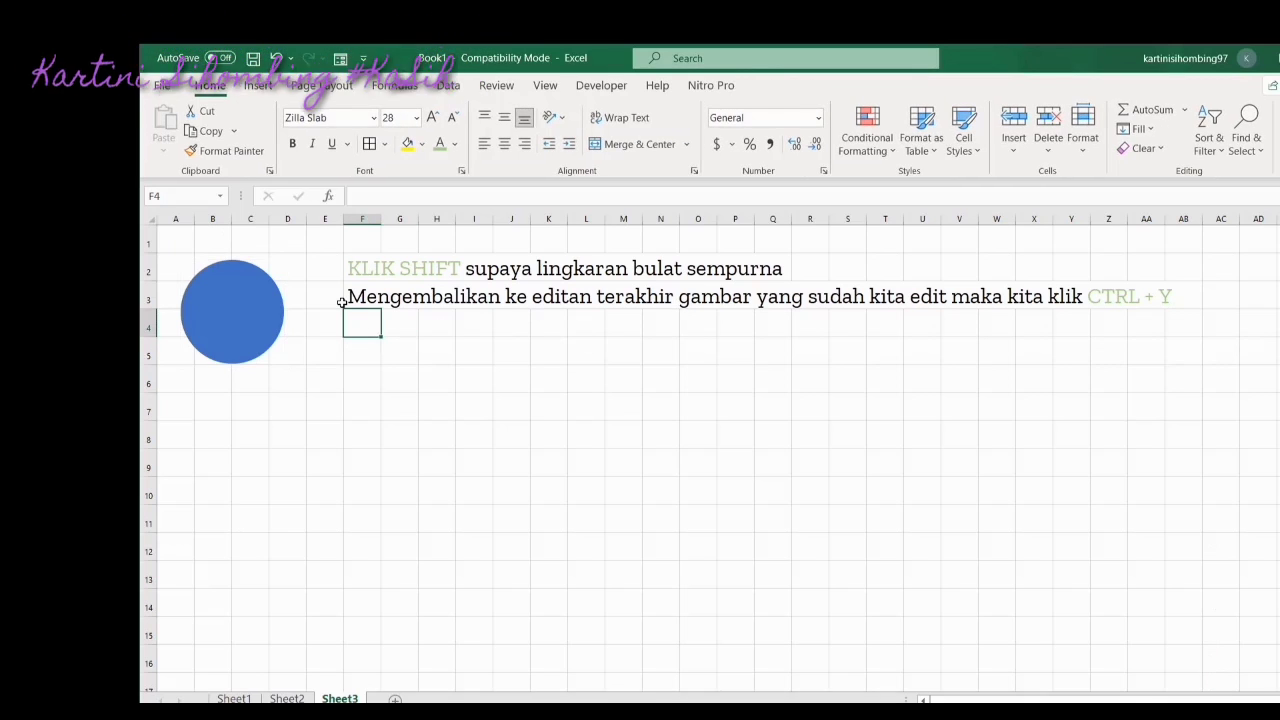
Enter 'Mengembalikan ke editan sebelumnya maka kita Klik CTRL + Z' in F4
key(ctrl+y)
key(shift+Right)
key(shift+Right)
key(shift+Right)
key(shift+Right)
key(shift+Right)
key(shift+Right)
key(shift+Right)
key(shift+Right)
key(shift+Right)
key(shift+Right)
key(shift+Right)
key(shift+Right)
key(shift+Right)
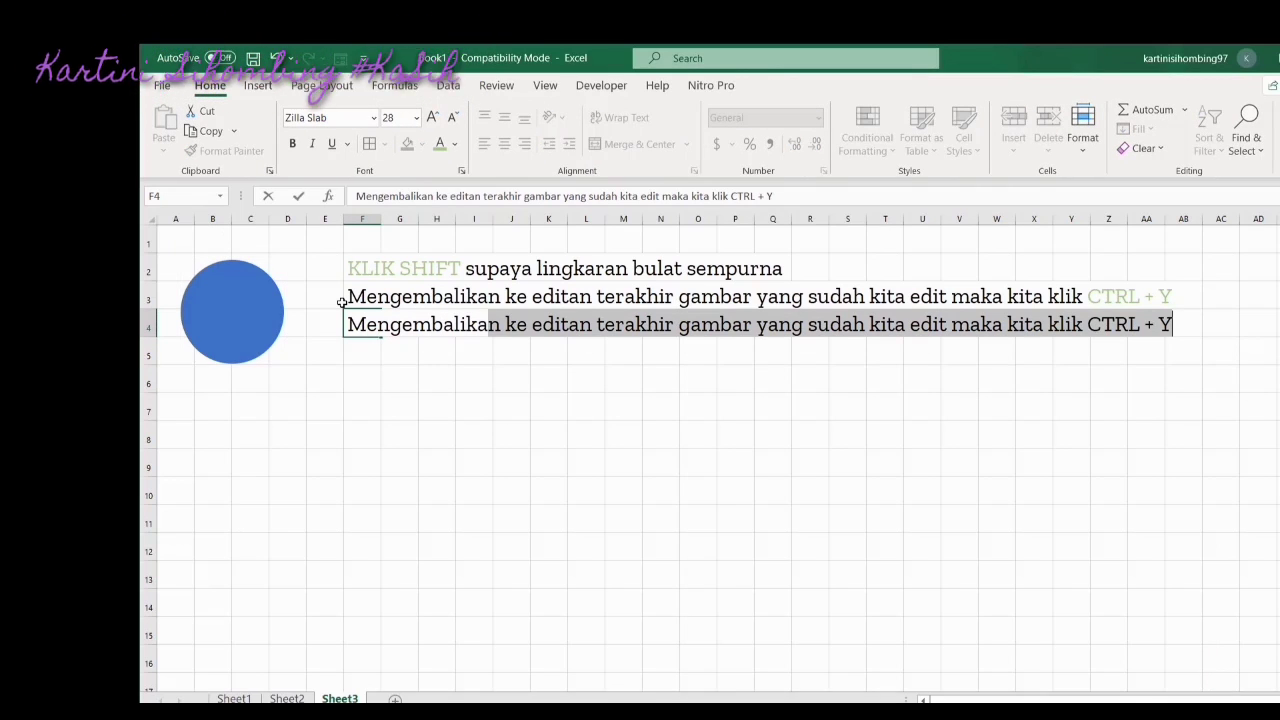
key(shift+Right)
key(shift+Right)
key(shift+Right)
key(shift+Right)
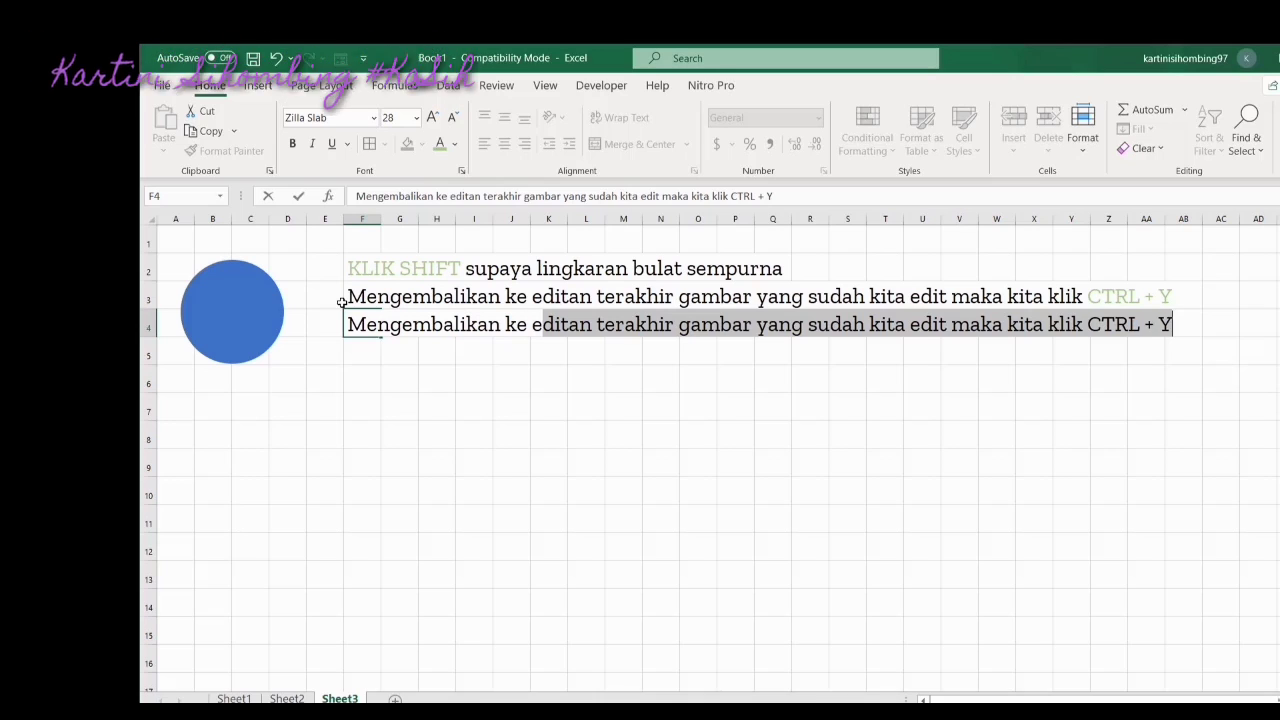
text(sita)
key(BackSpace)
key(BackSpace)
key(BackSpace)
key(BackSpace)
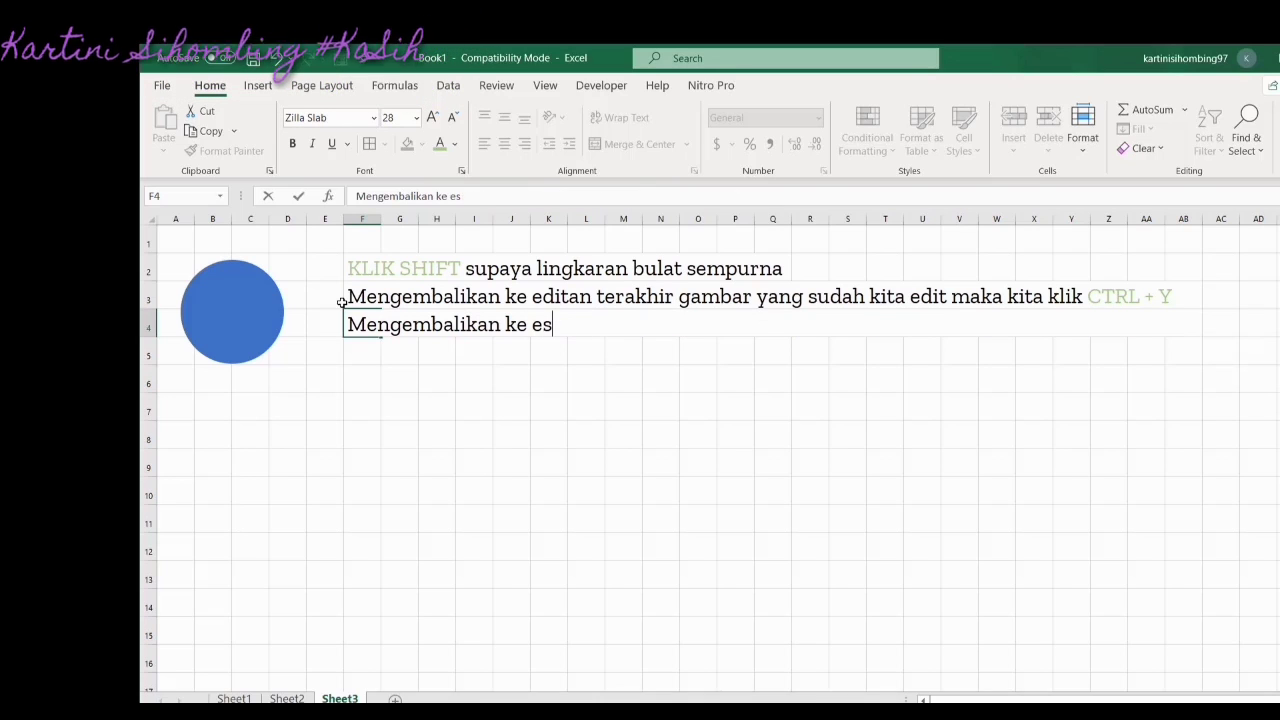
text(ditan se)
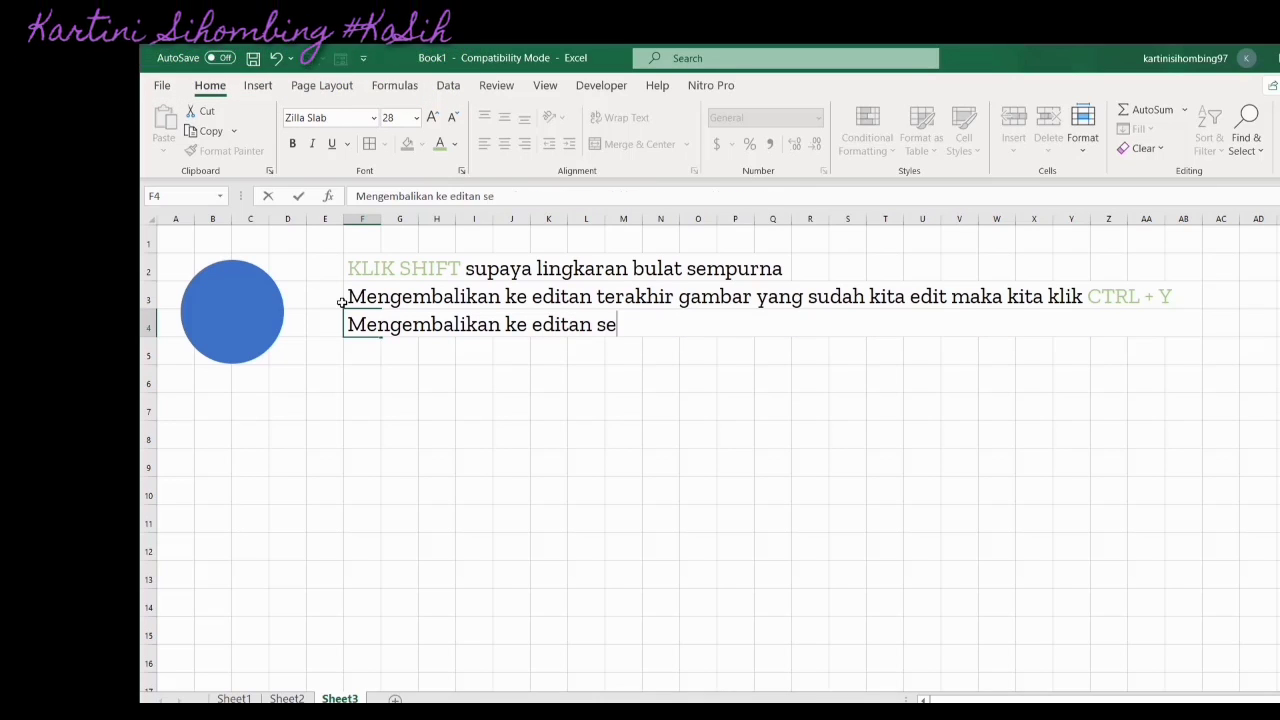
text(belumnya )
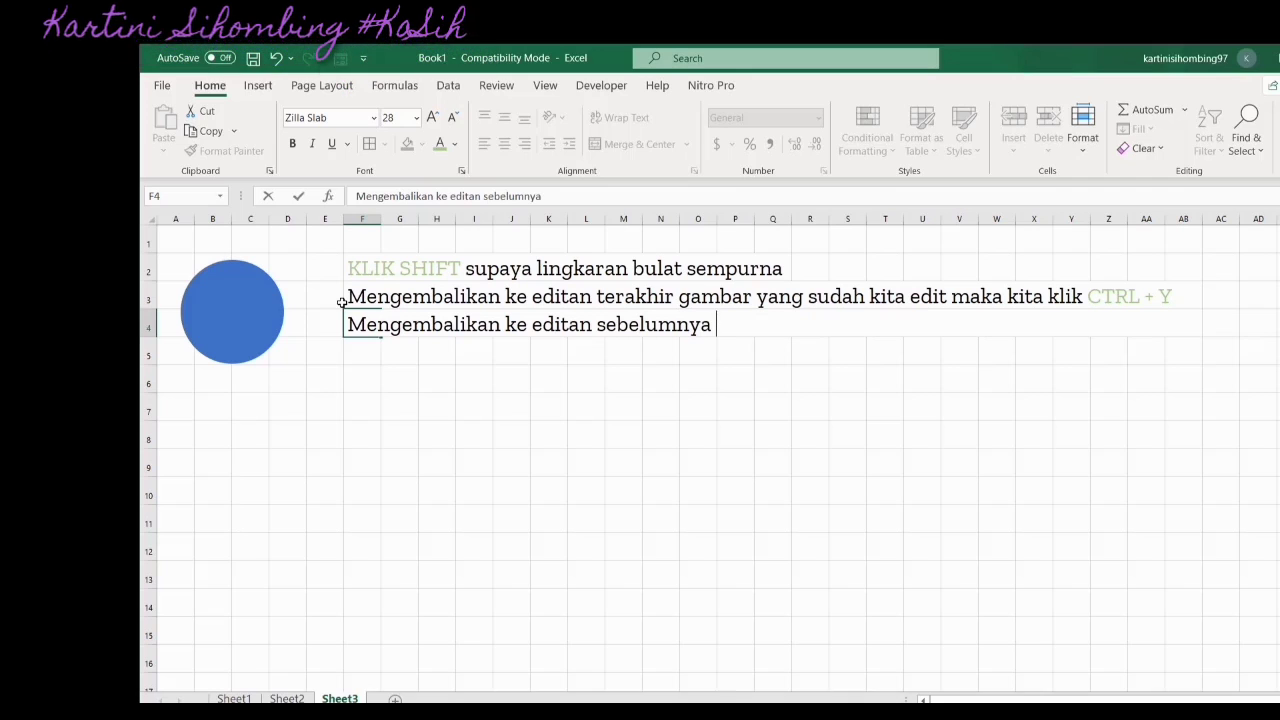
text(maka kita Klik CR)
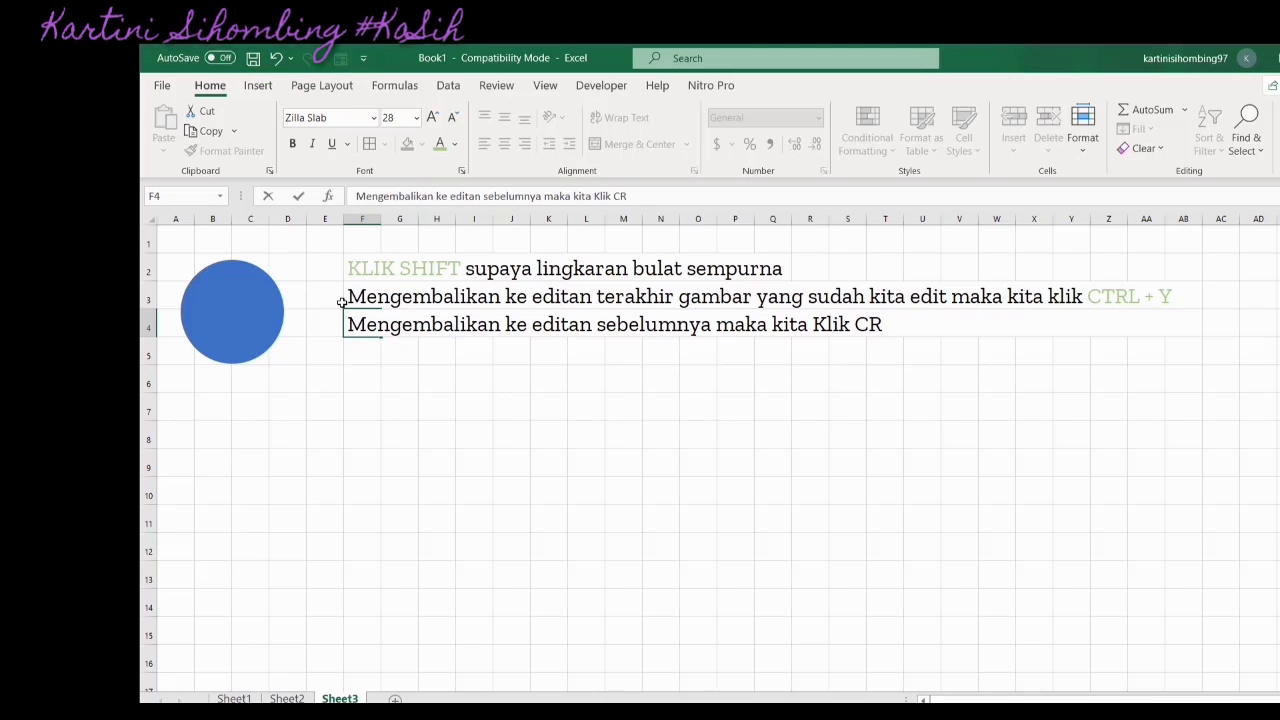
key(BackSpace)
text(TRL)
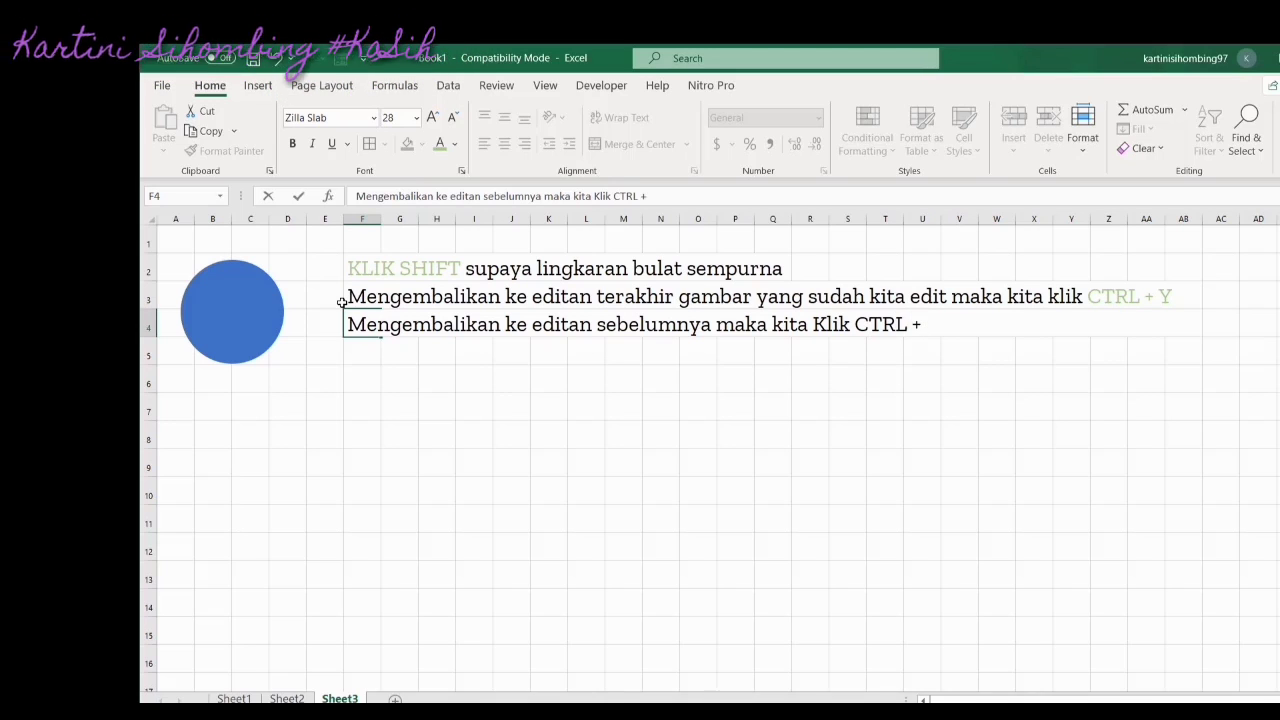
text( + Z)
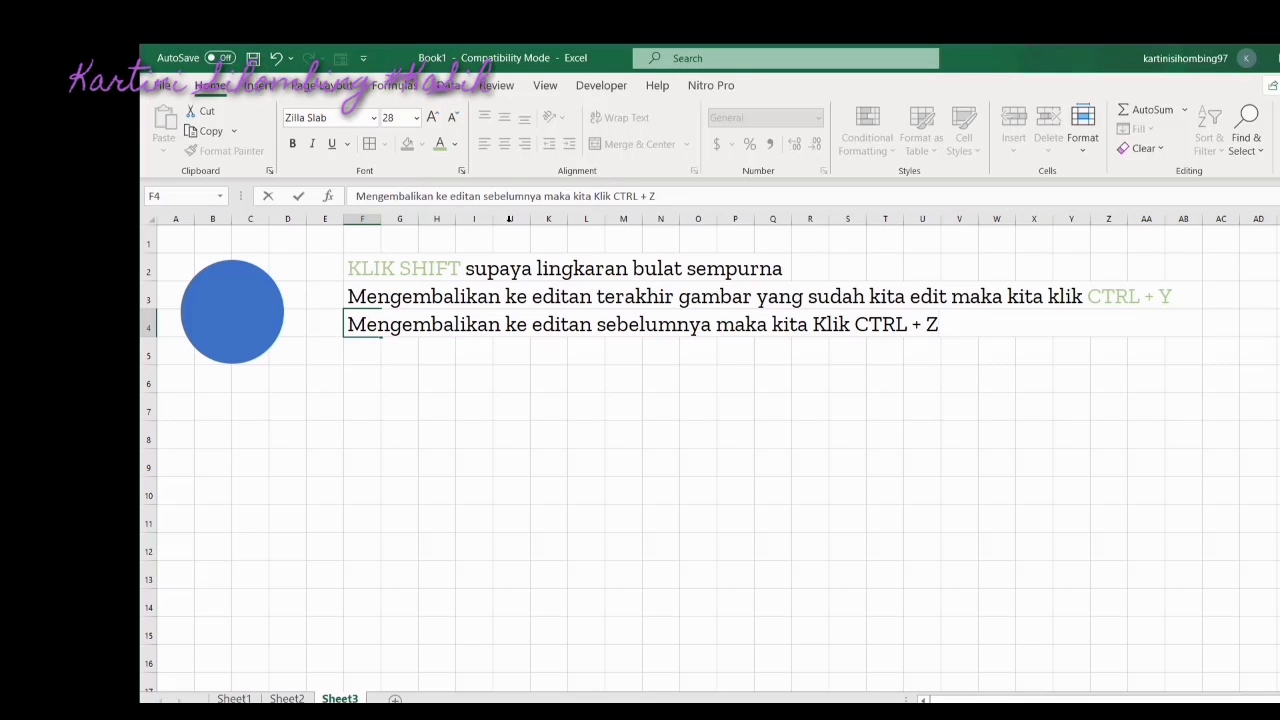
Colour 'CTRL + Z' in the F4 note light green
drag(656, 196, 613, 196)
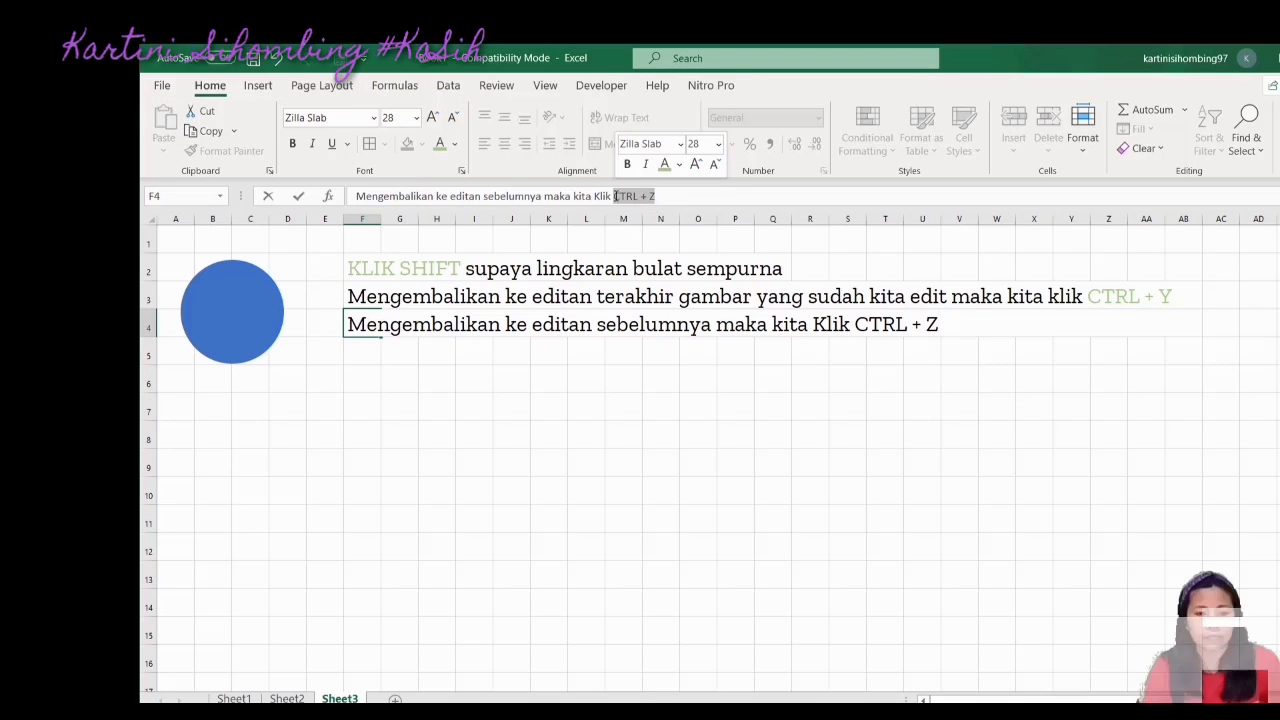
click(440, 144)
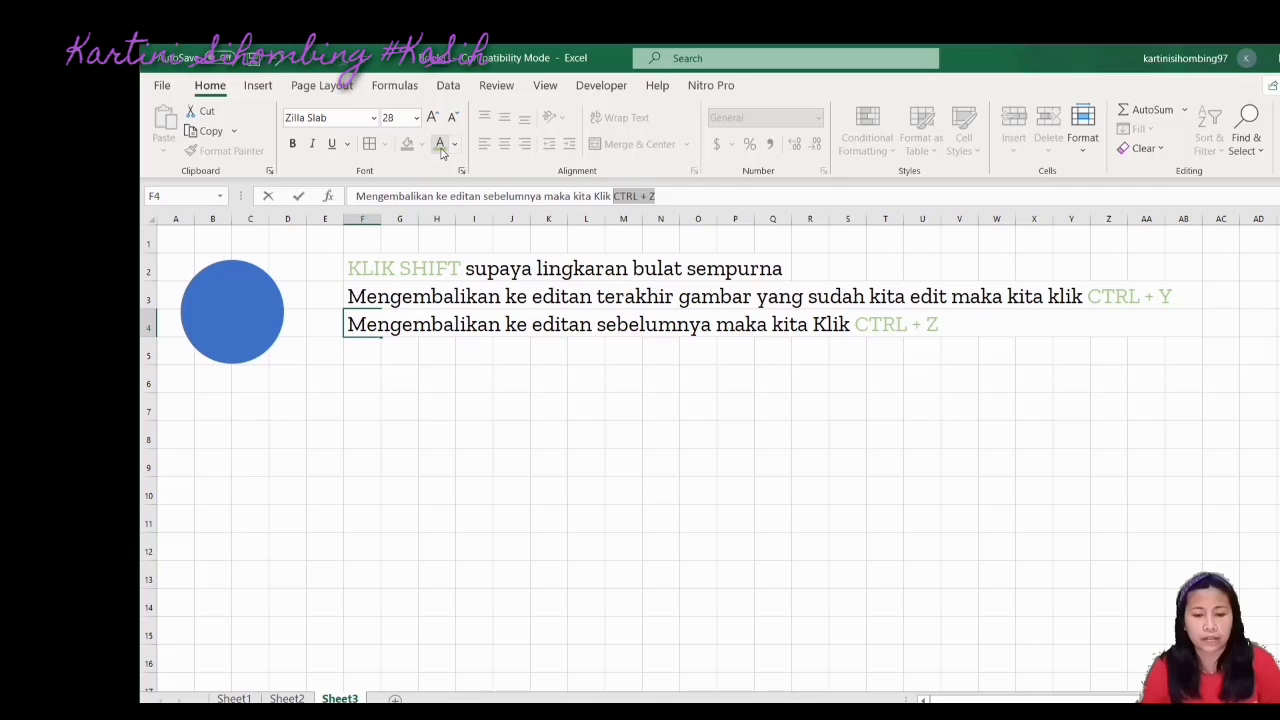
click(650, 515)
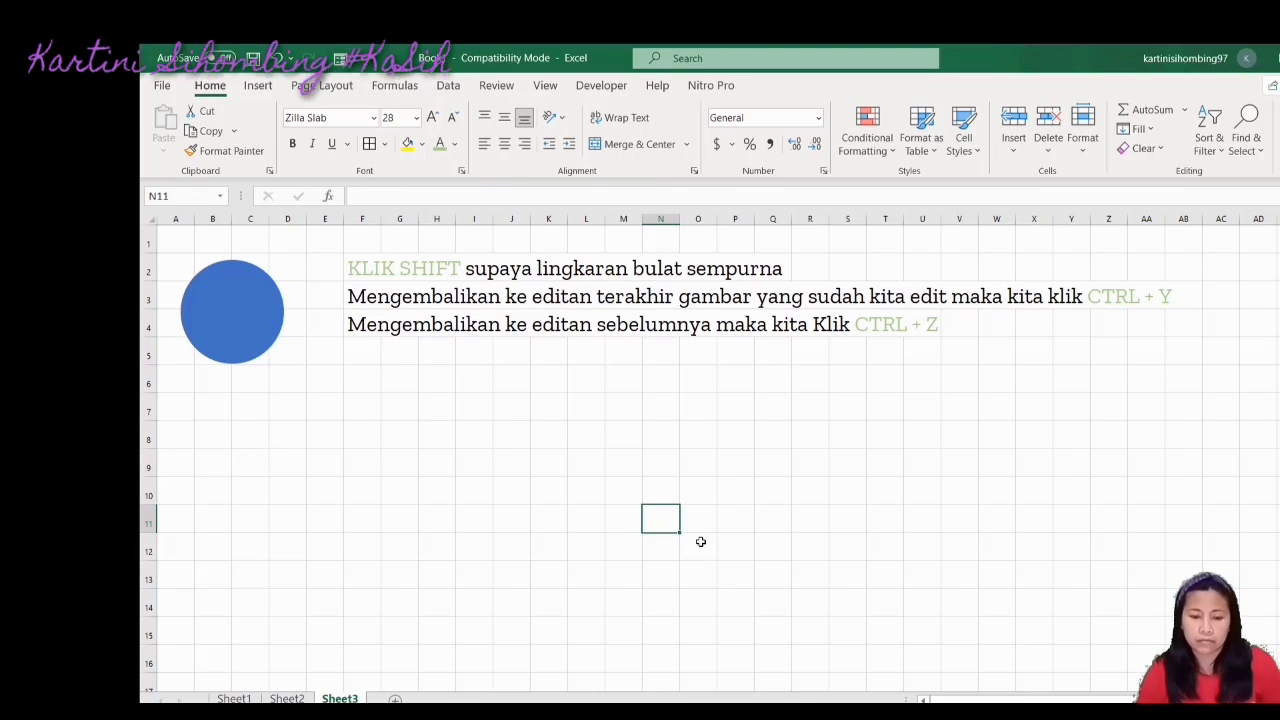
ctrl+scroll(700, 541, up, 2)
ctrl+scroll(583, 546, down, 4)
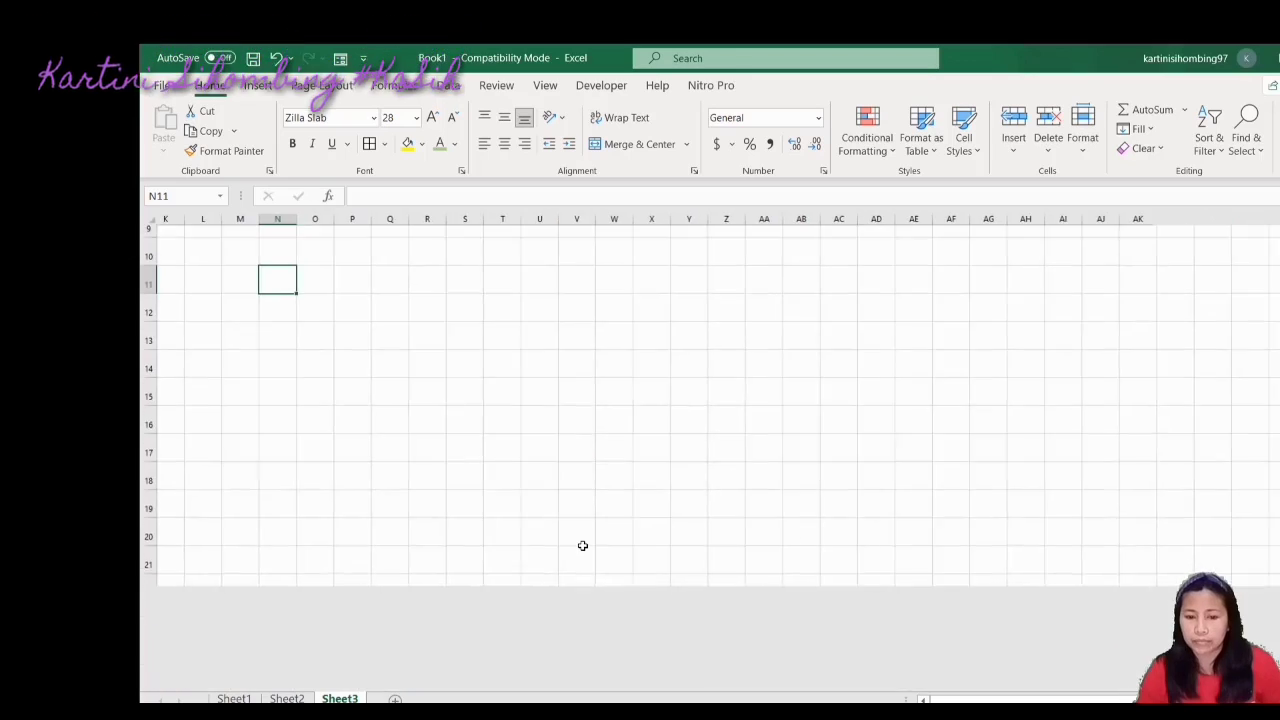
ctrl+scroll(583, 546, down, 3)
ctrl+scroll(583, 546, up, 1)
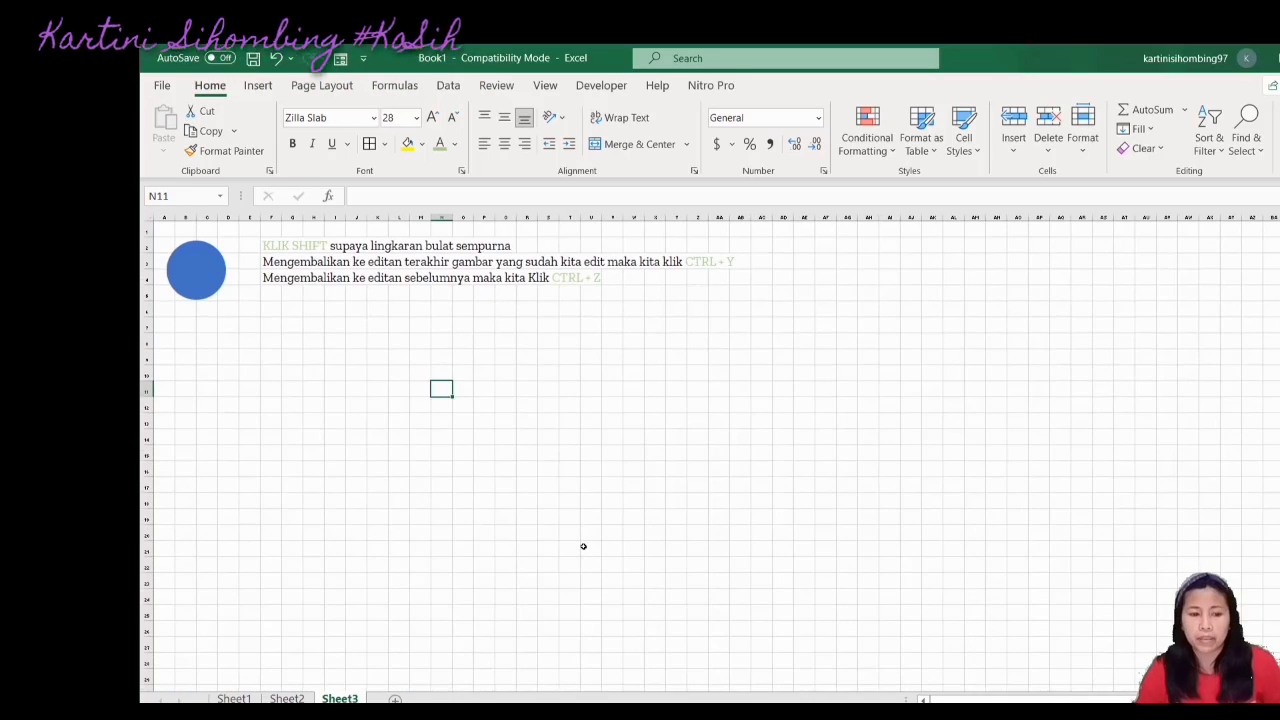
Select the blue circle and show the Insert ribbon commands
ctrl+scroll(582, 545, up, 5)
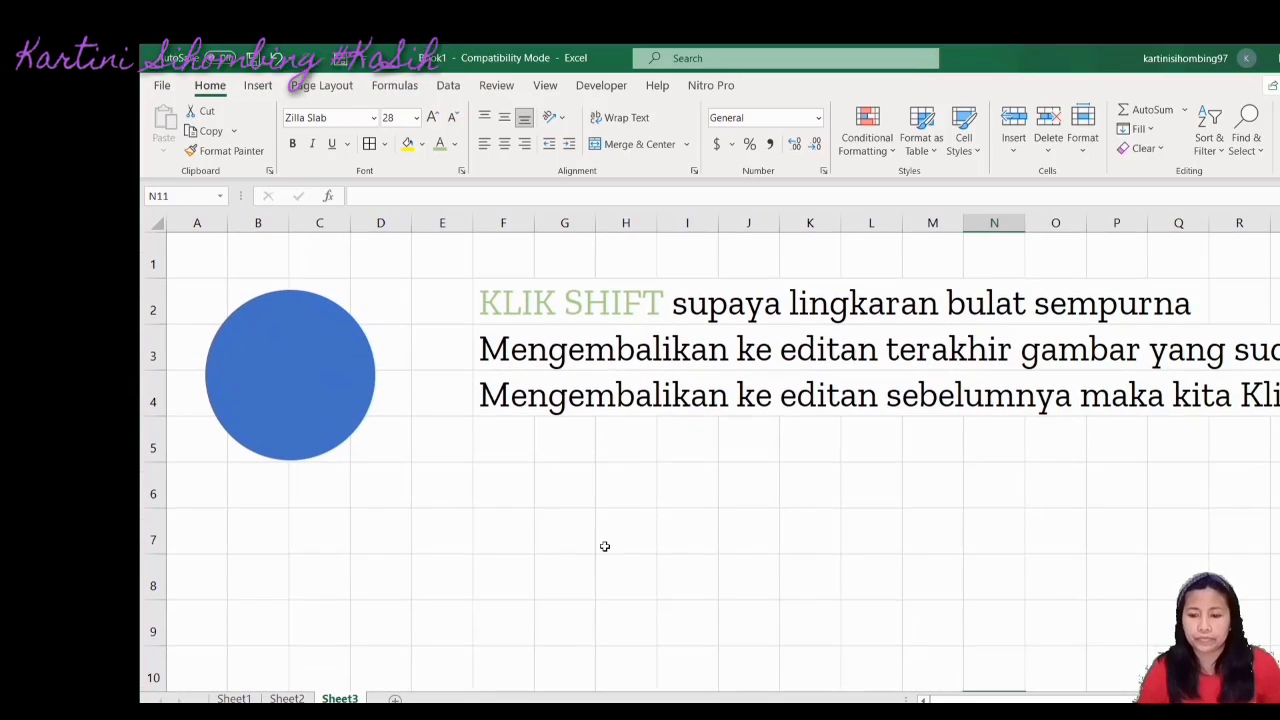
drag(1004, 700, 1028, 700)
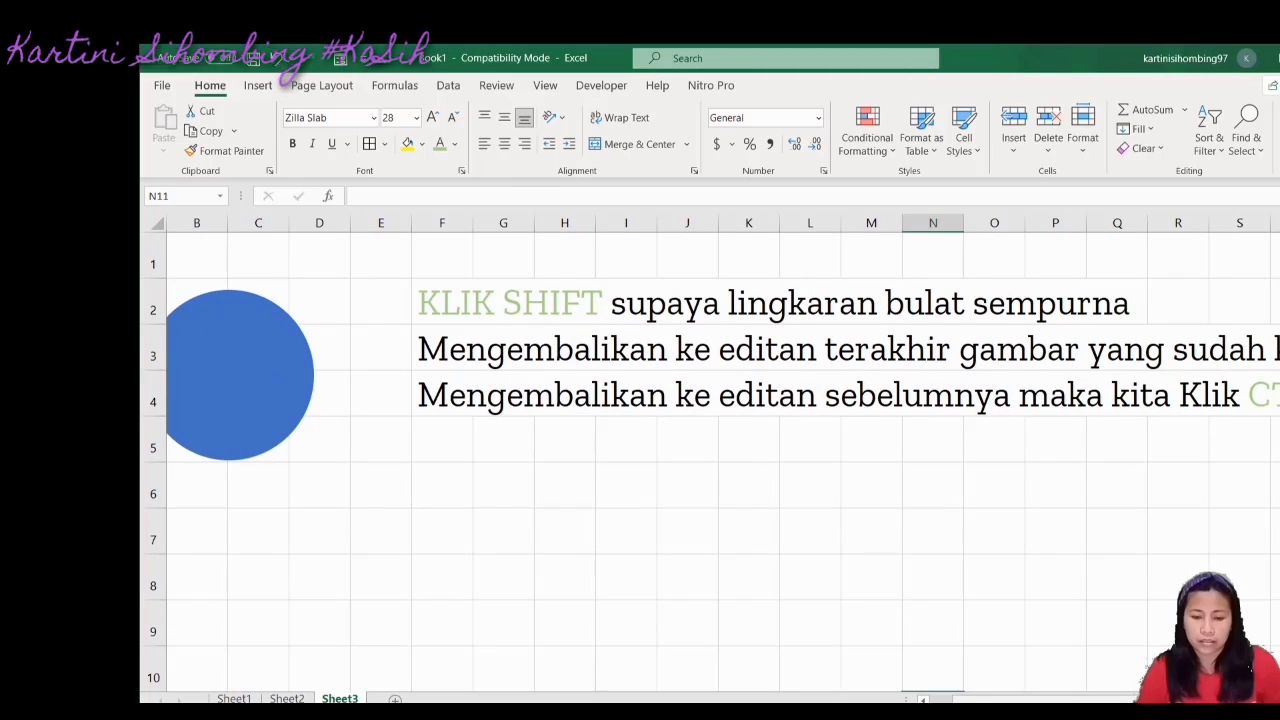
ctrl+scroll(710, 450, down, 2)
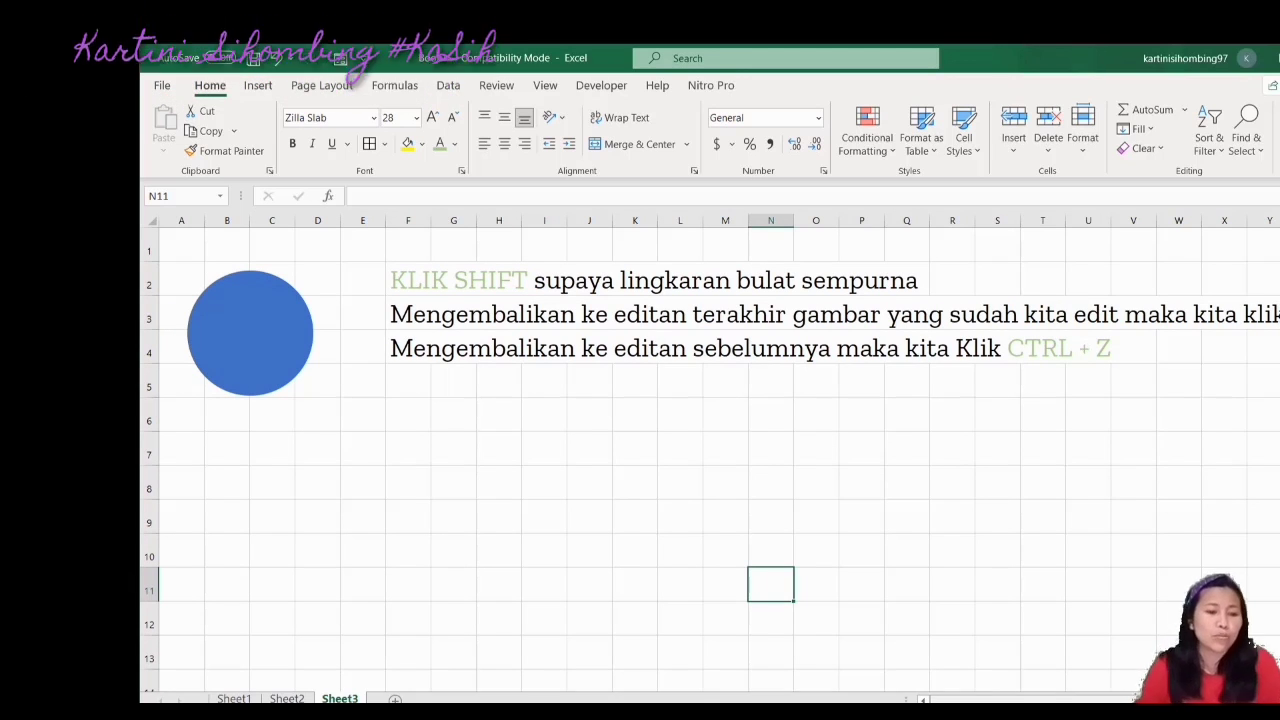
click(277, 357)
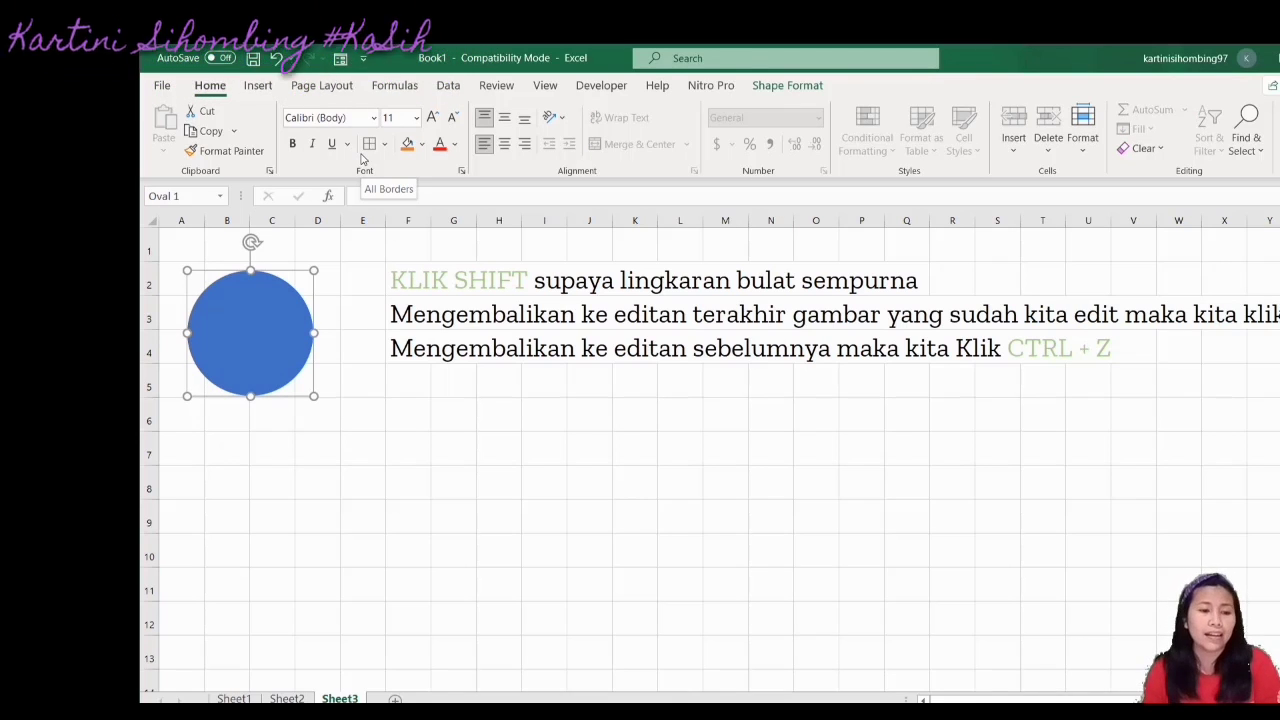
click(259, 87)
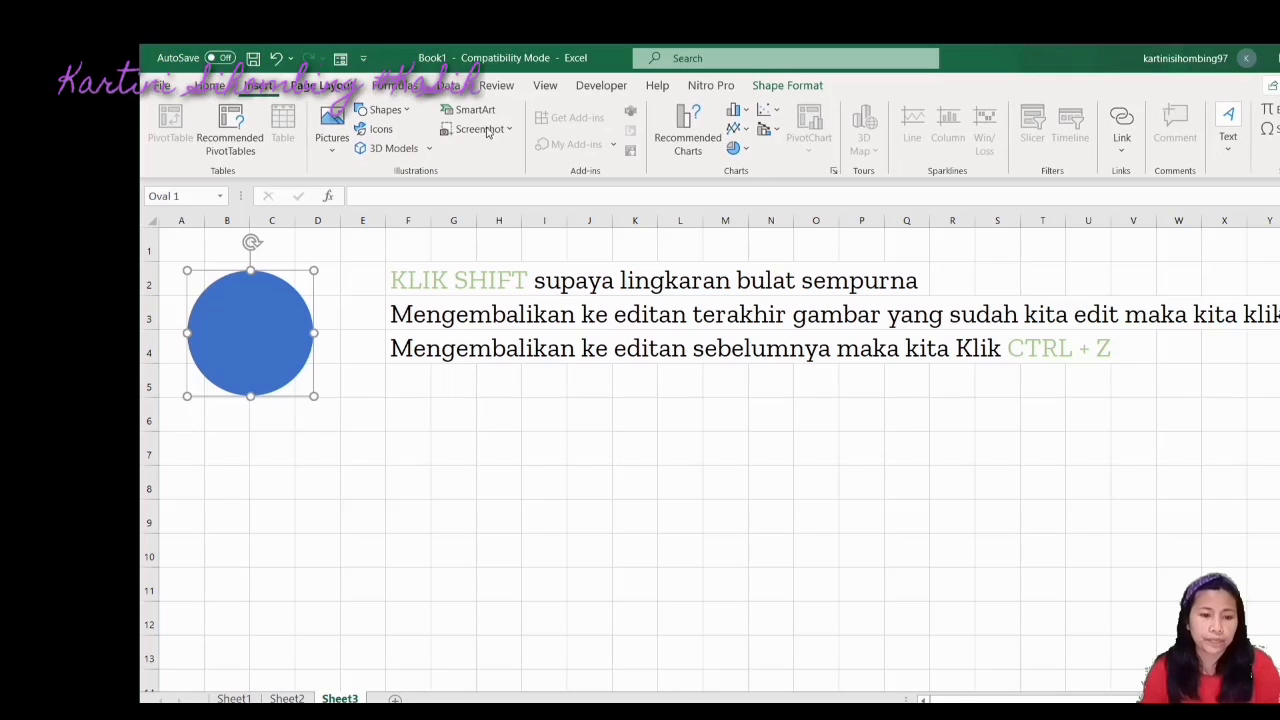
Draw a blue Flowchart: Terminator pill below the circle, spanning rows 7–11, leaving its outline unchanged
click(384, 110)
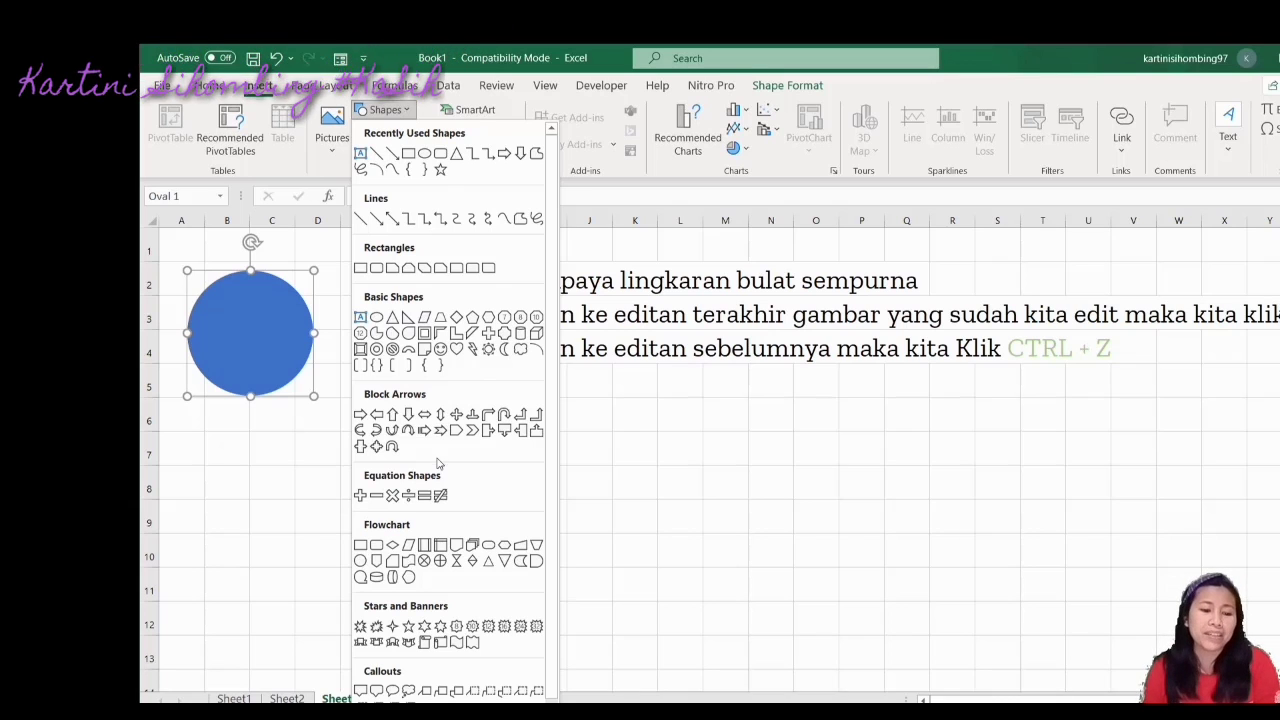
click(487, 547)
drag(200, 451, 528, 580)
click(603, 546)
click(504, 524)
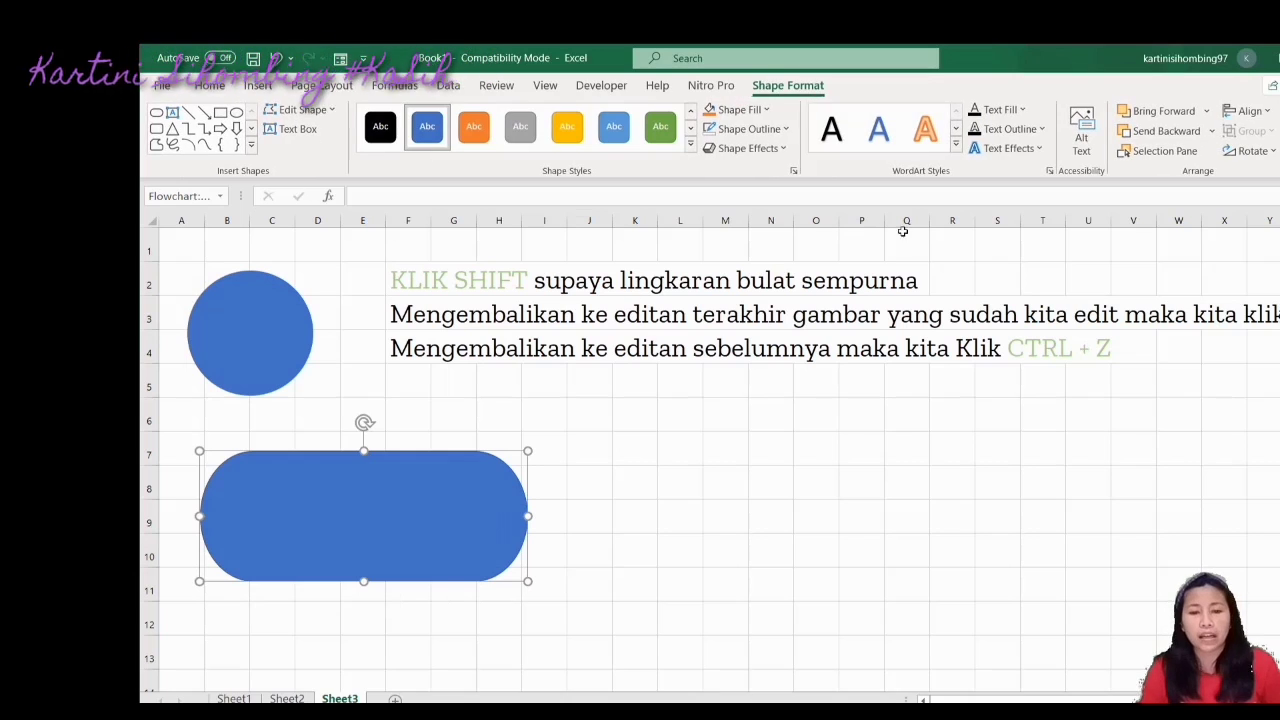
click(760, 130)
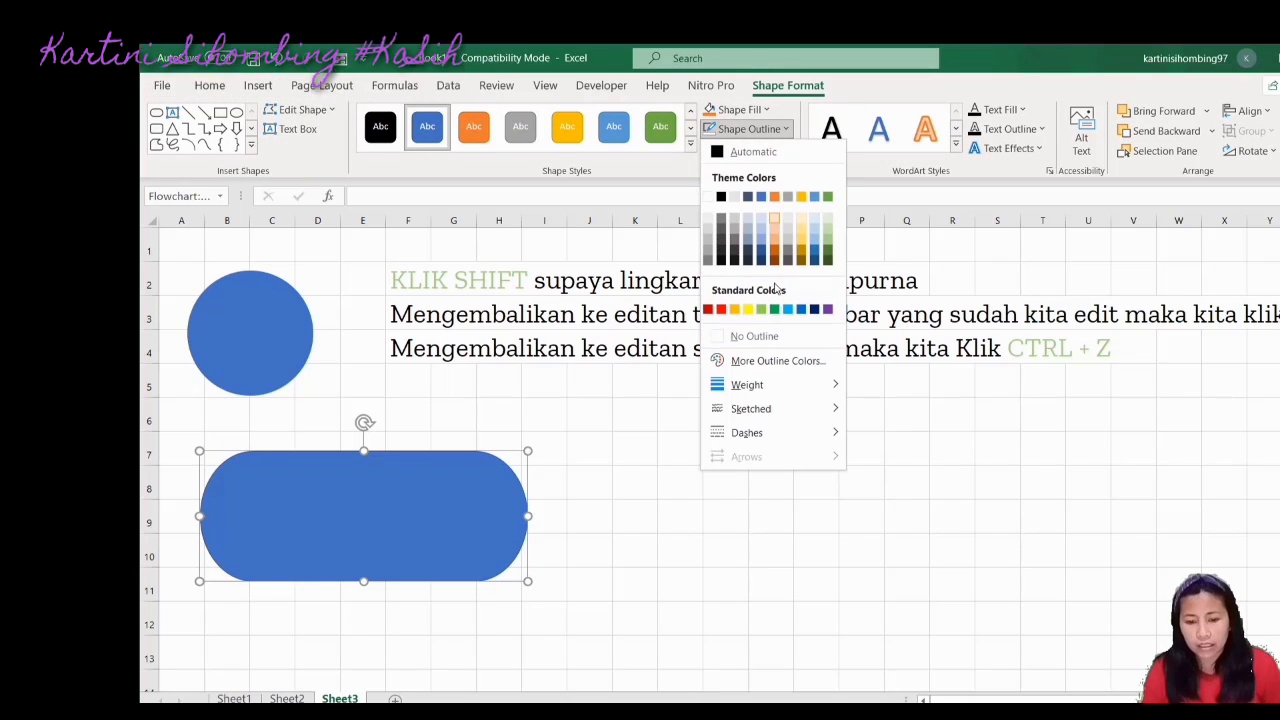
click(757, 342)
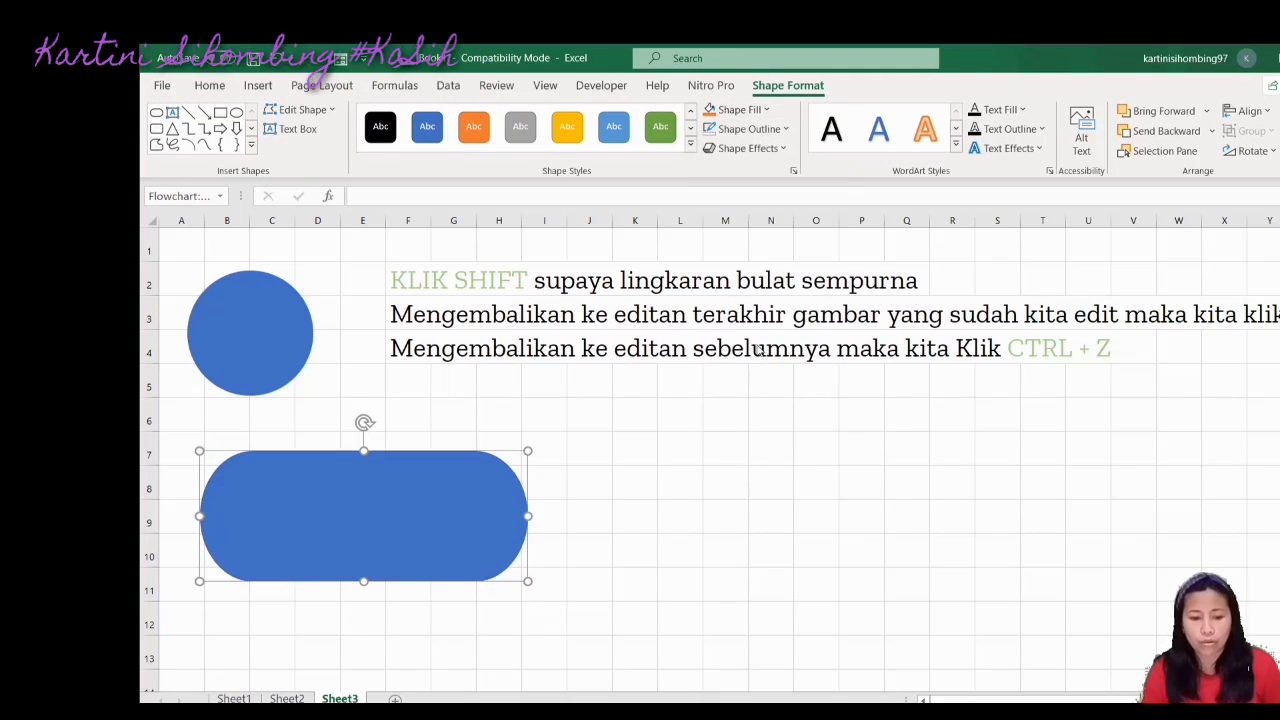
click(666, 523)
click(463, 506)
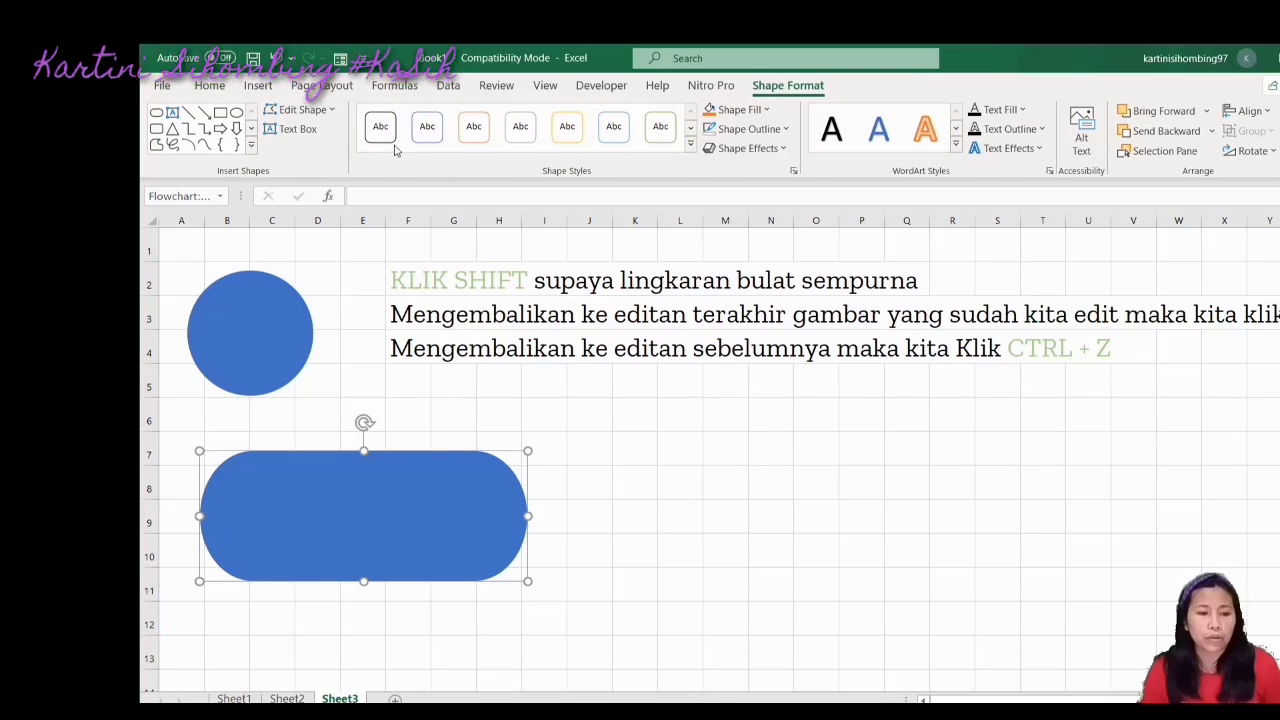
Draw a blue Flowchart: Decision diamond beneath the terminator pill, spanning rows 12–17
click(258, 86)
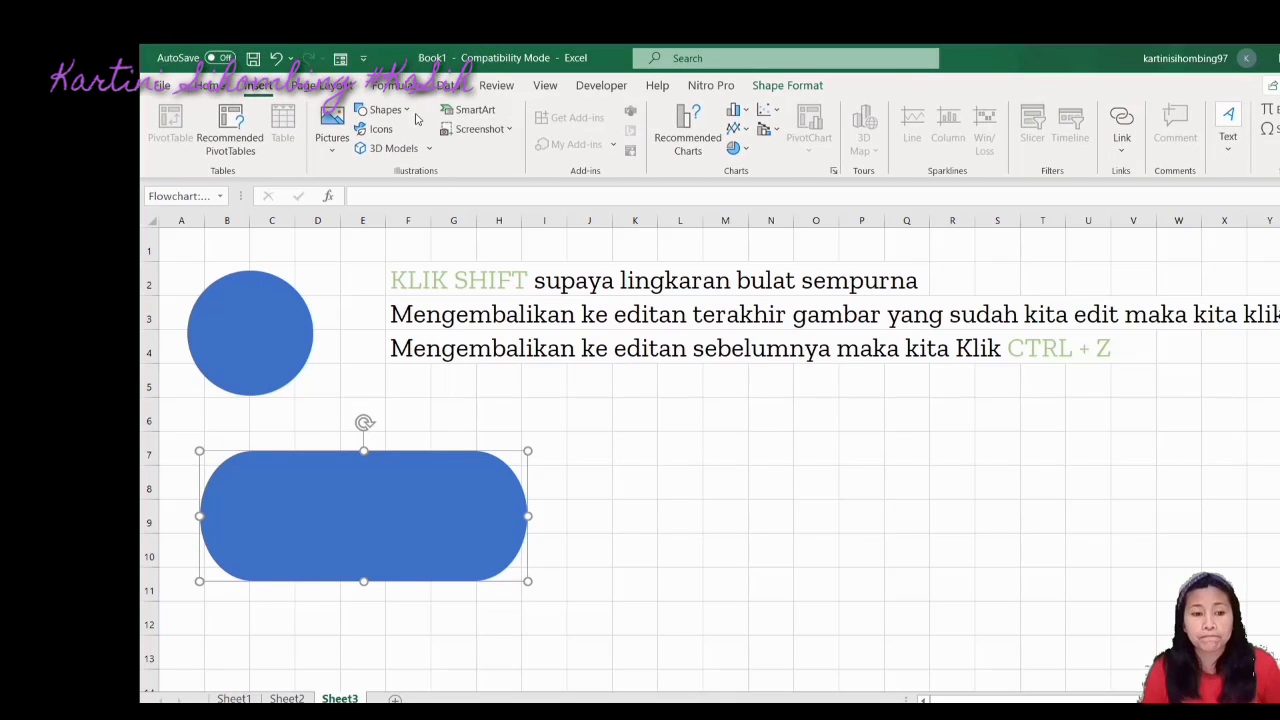
click(385, 110)
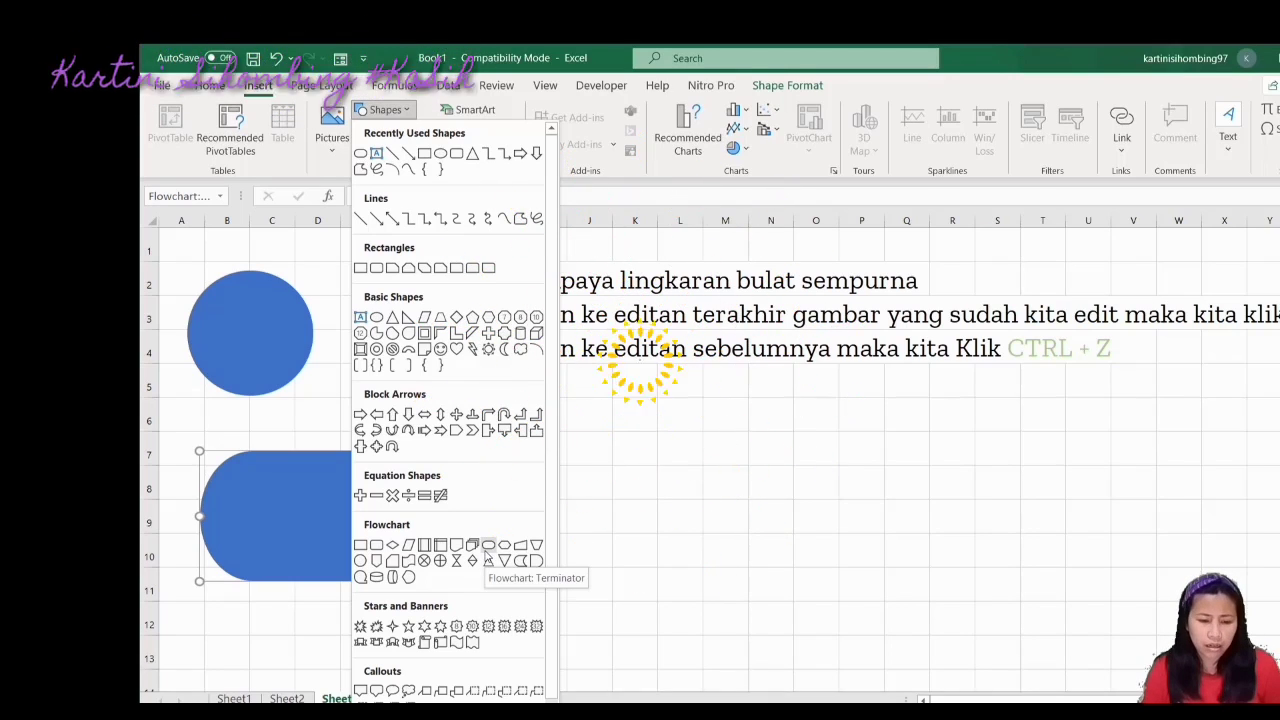
click(391, 543)
drag(329, 628, 529, 665)
click(631, 612)
click(477, 591)
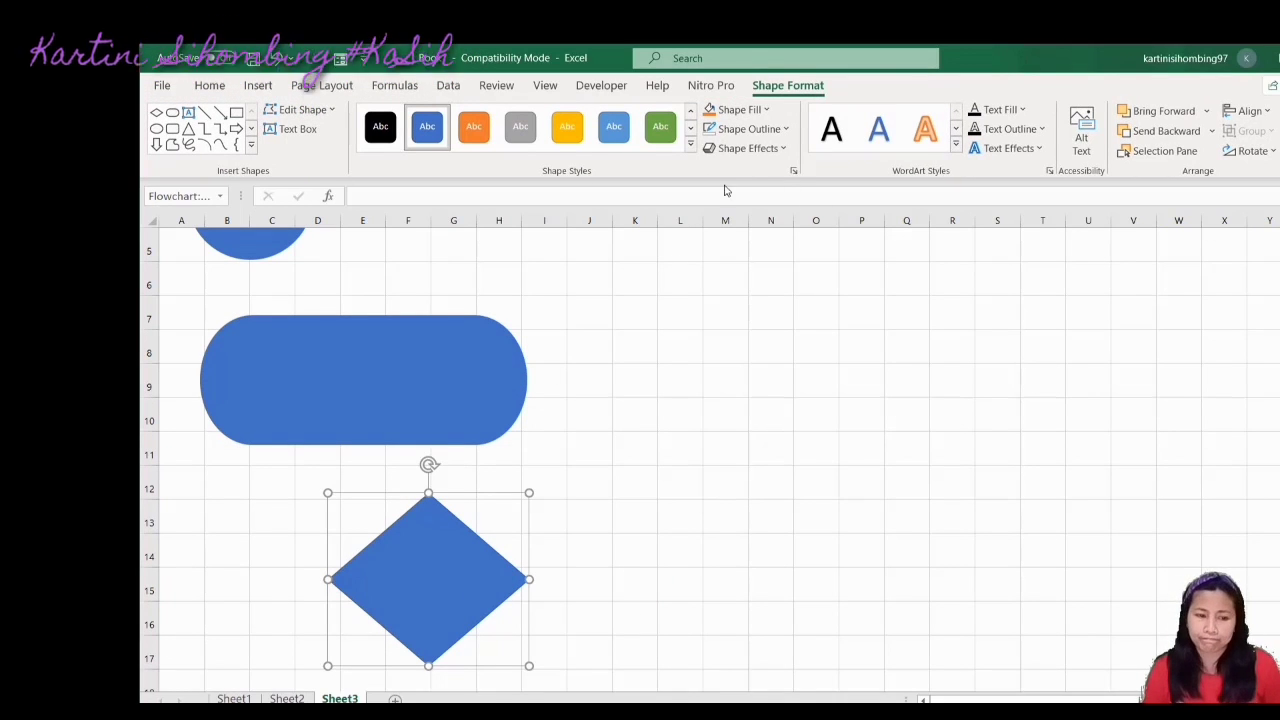
click(750, 129)
key(Escape)
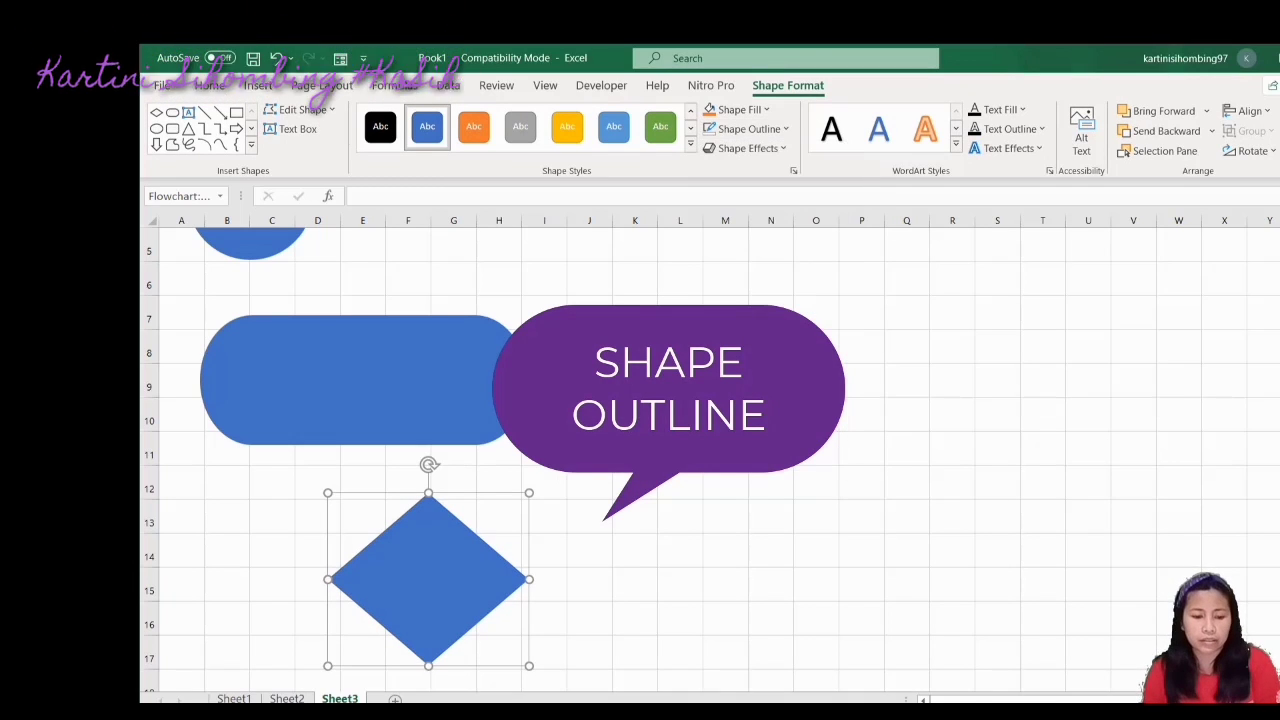
click(771, 481)
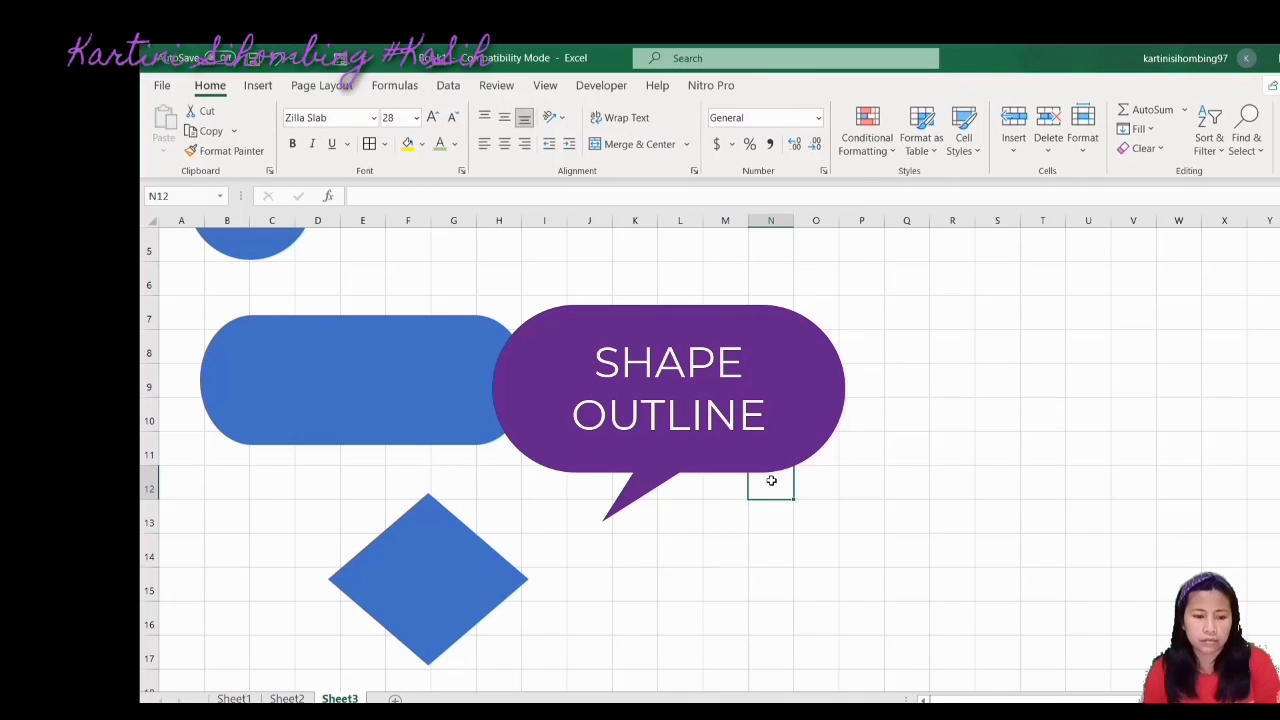
Draw a rectangle spanning columns M to R beside the flowchart shapes
click(262, 88)
click(385, 110)
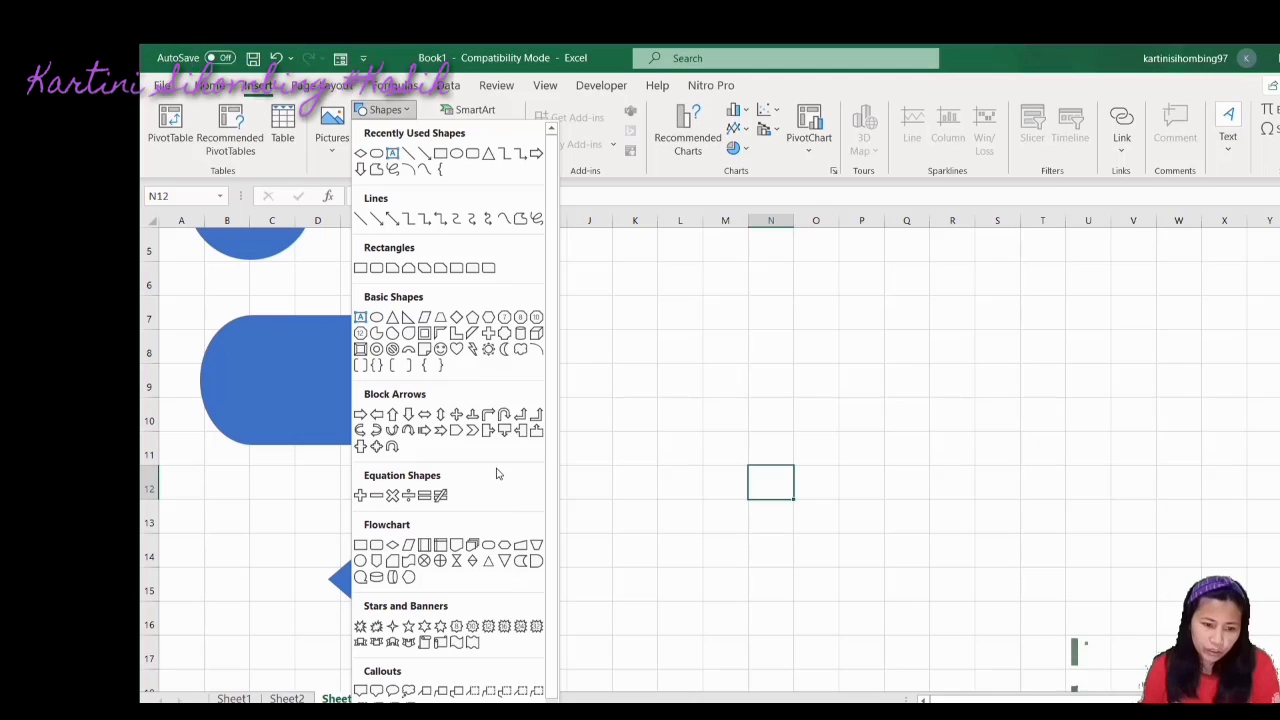
click(377, 274)
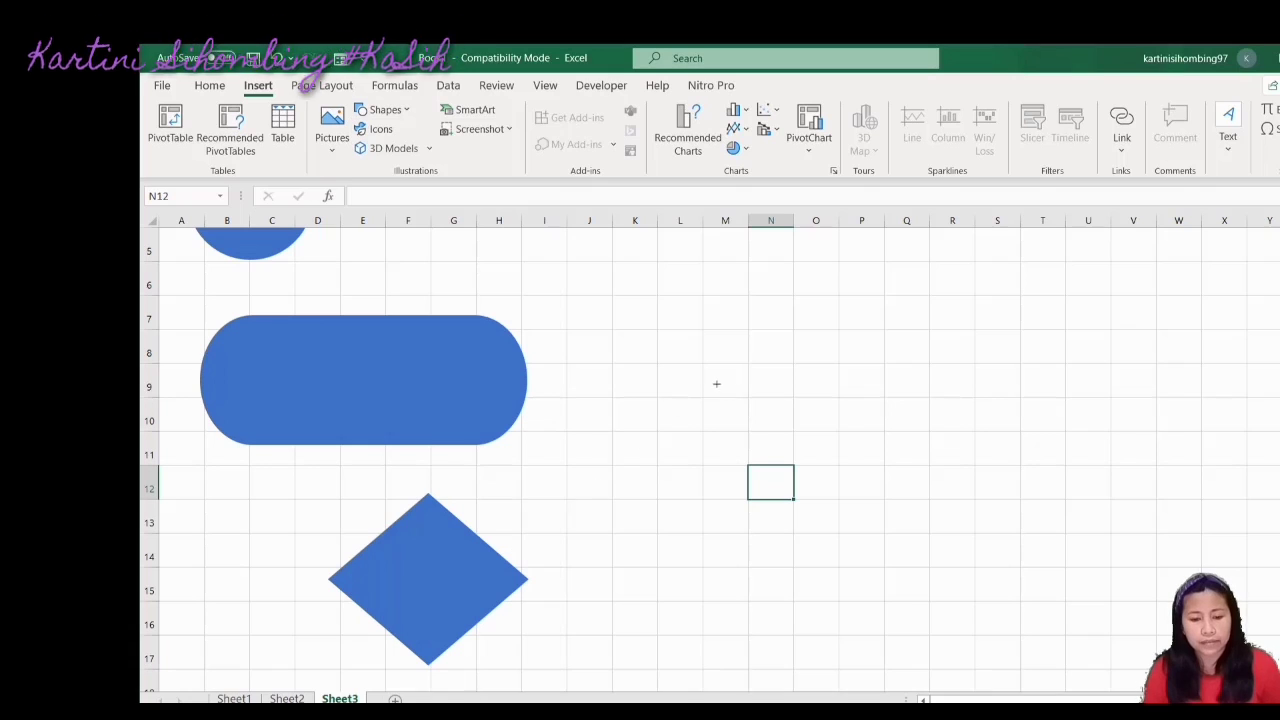
mouse_move(718, 382)
mouse_down()
mouse_move(1117, 543)
mouse_move(964, 617)
mouse_up()
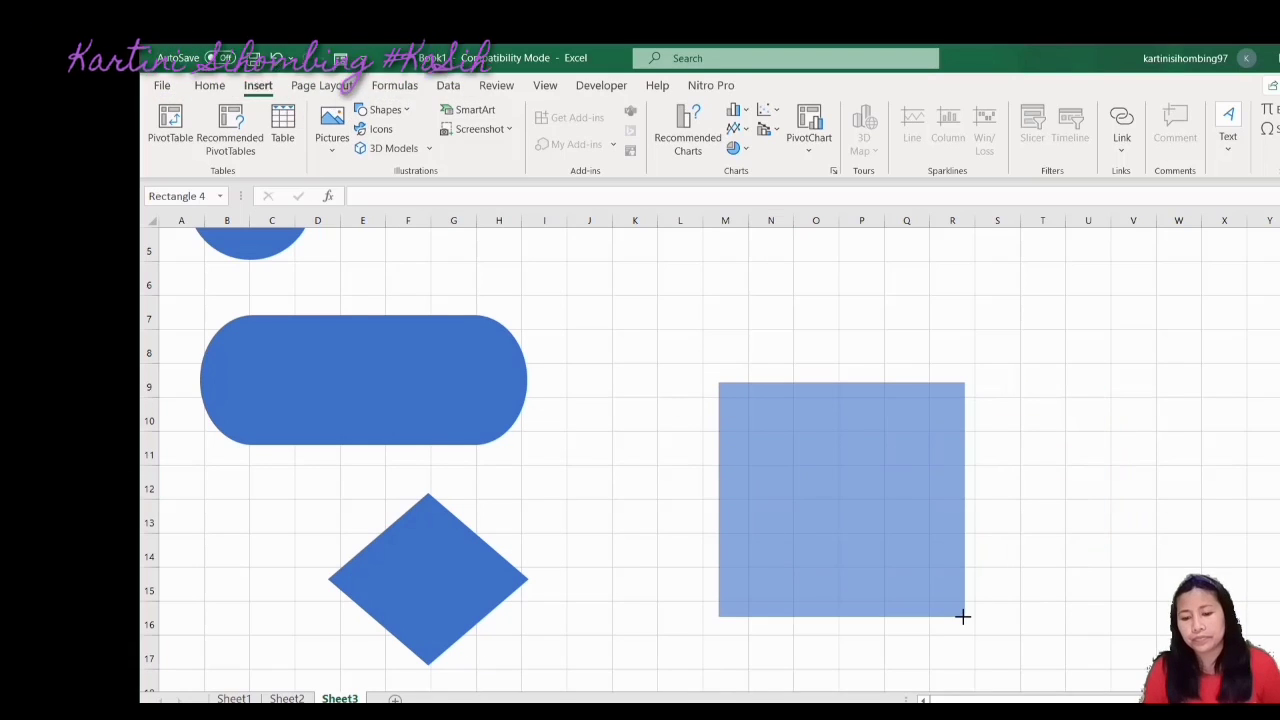
click(1058, 480)
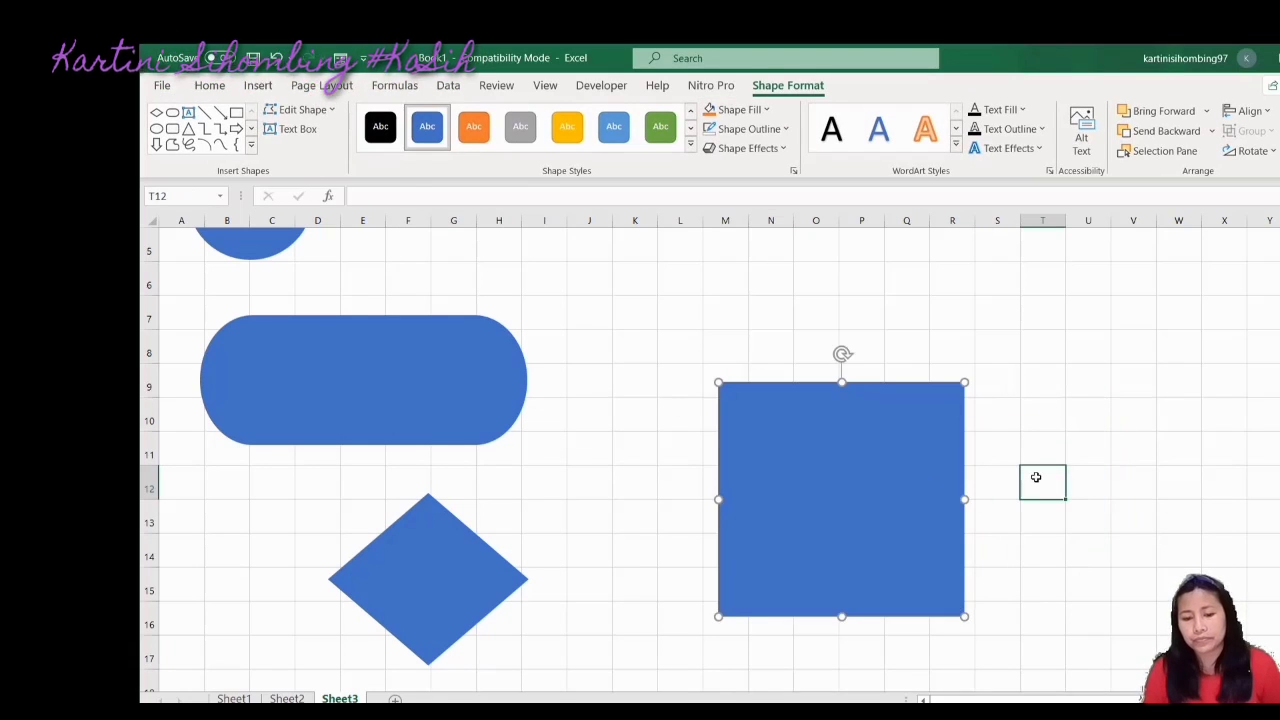
click(845, 397)
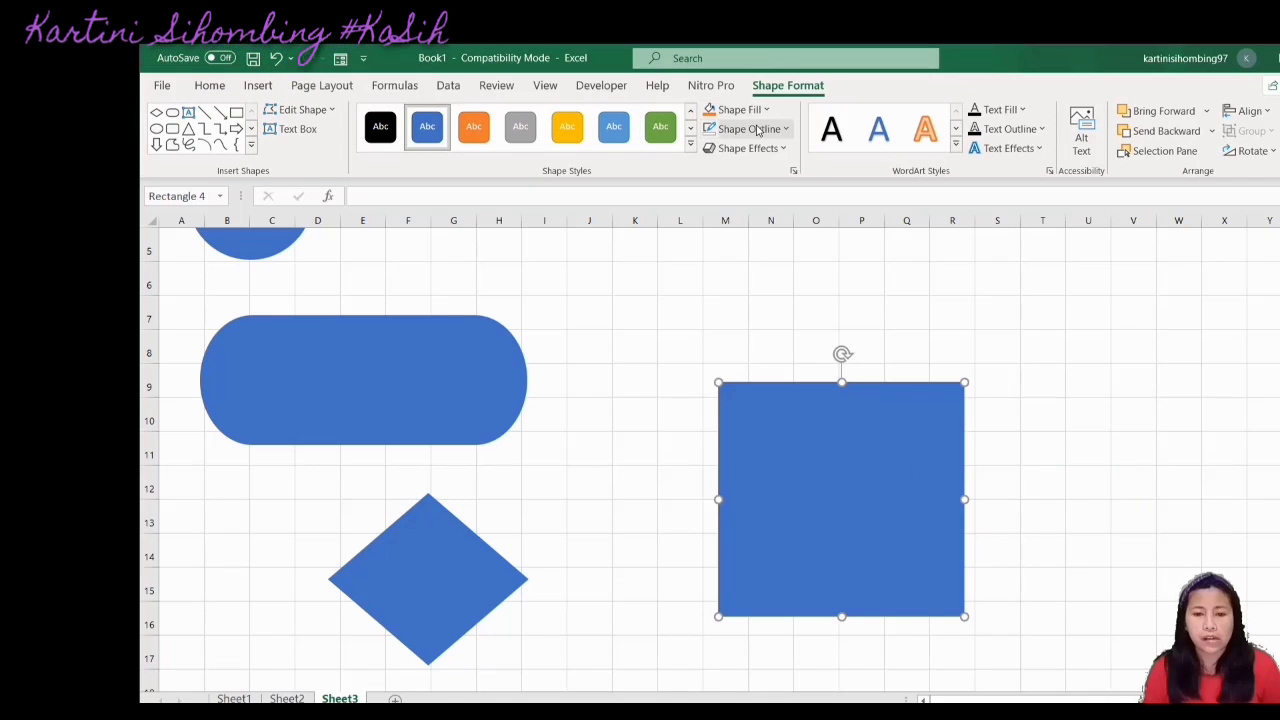
Remove the rectangle's outline and try several shape styles, settling on gold
click(758, 130)
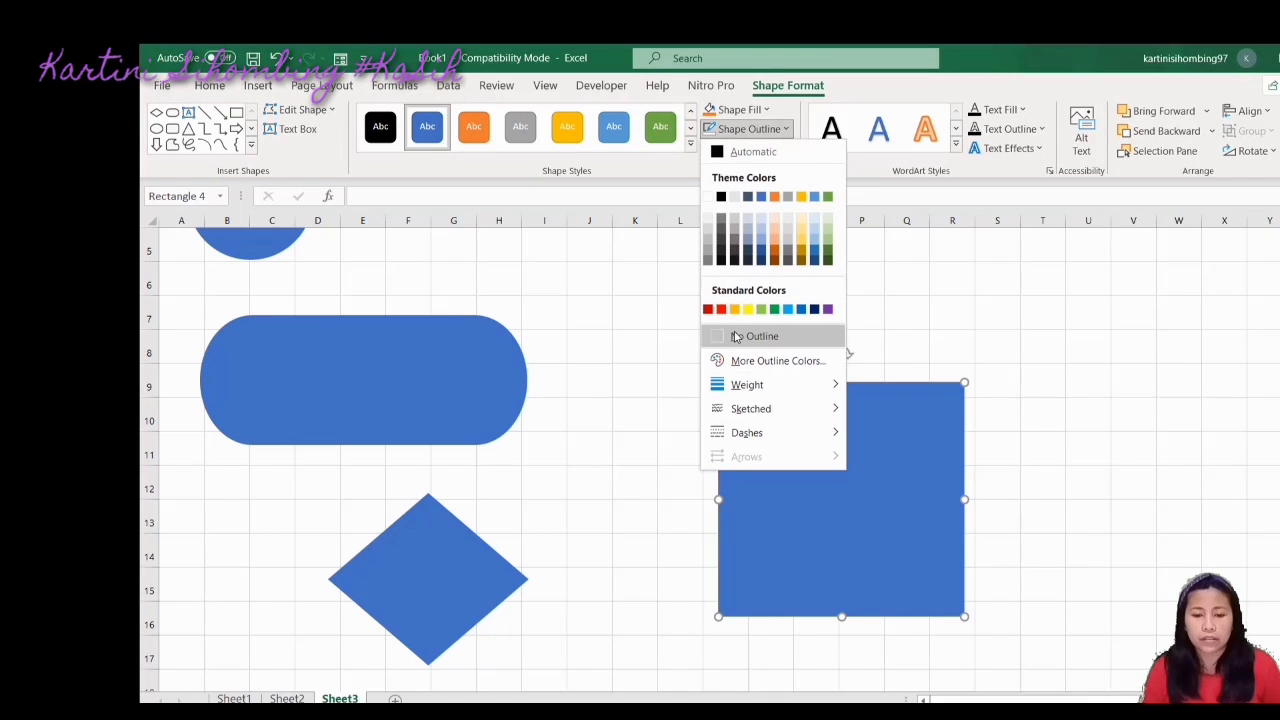
click(755, 336)
click(660, 126)
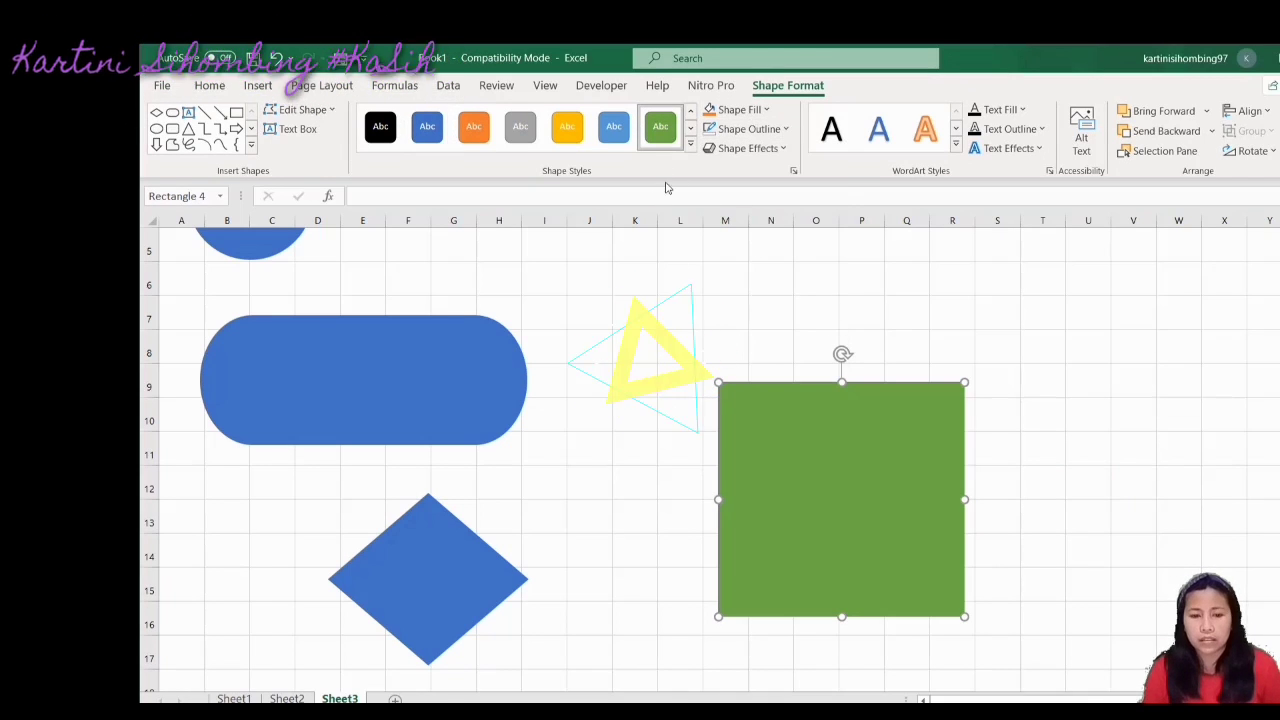
click(613, 130)
click(566, 139)
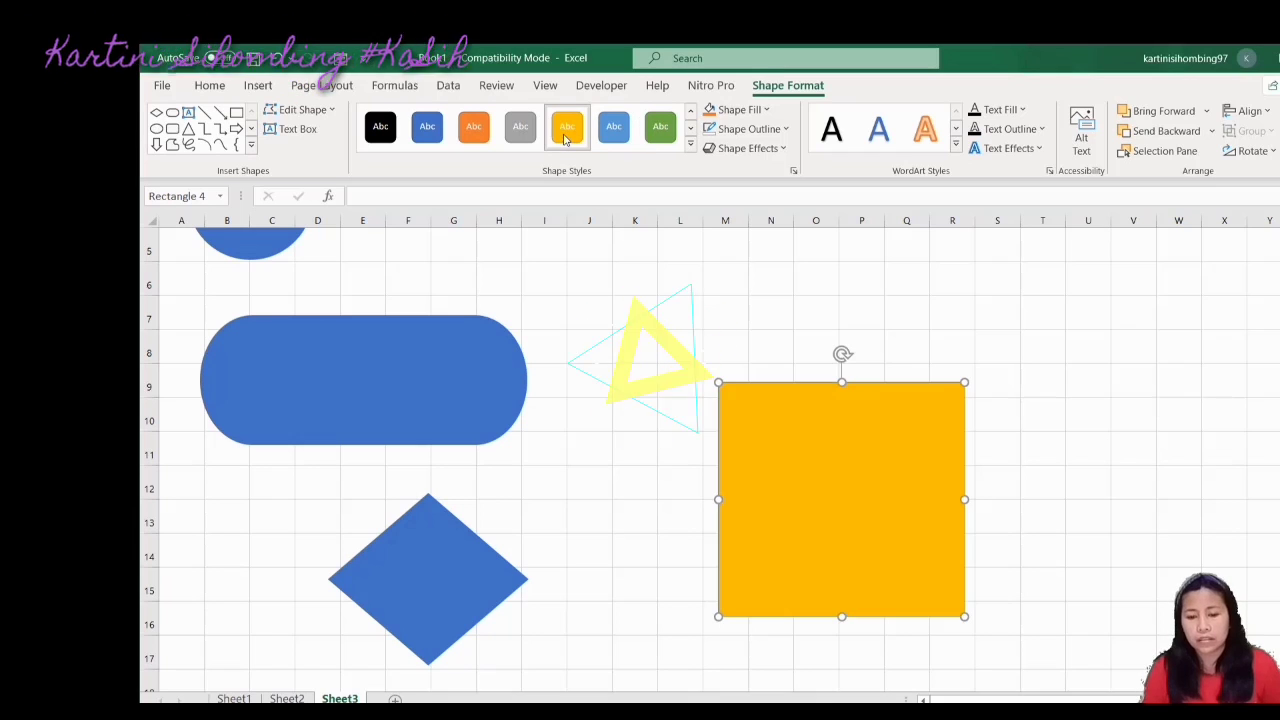
Fill the rectangle with custom colour #58324F and confirm it has no outline
click(737, 109)
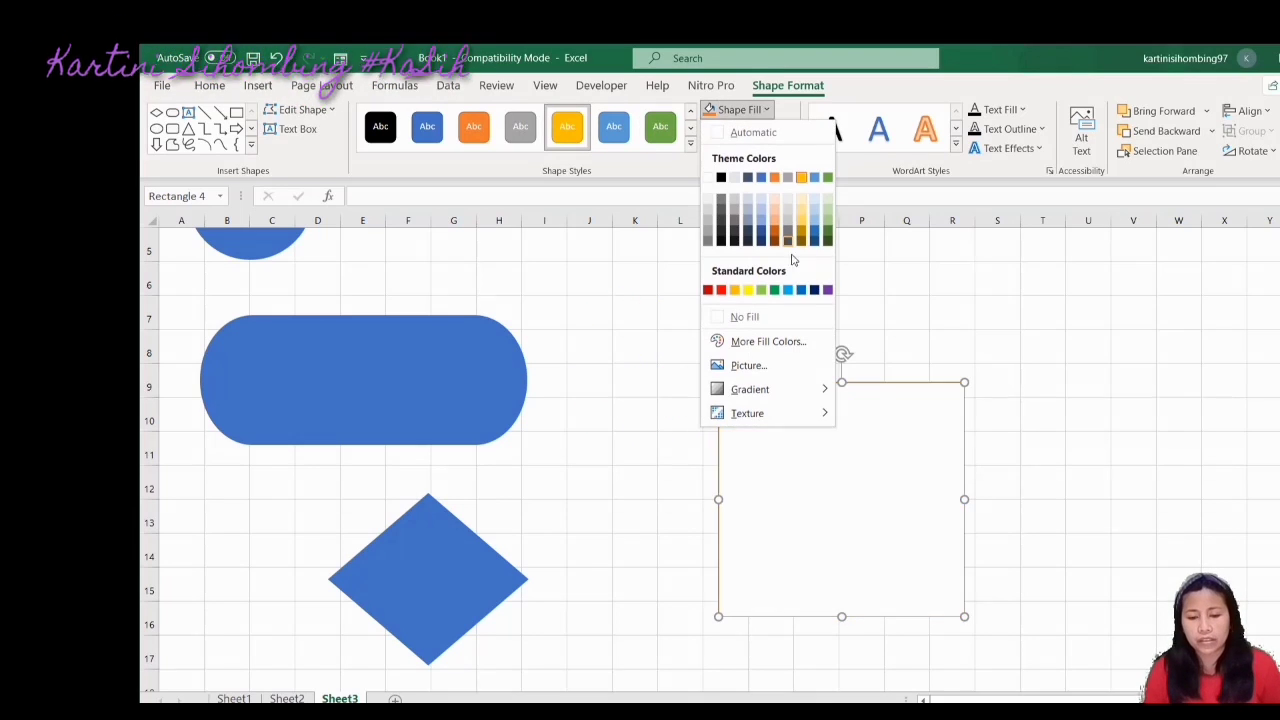
click(765, 341)
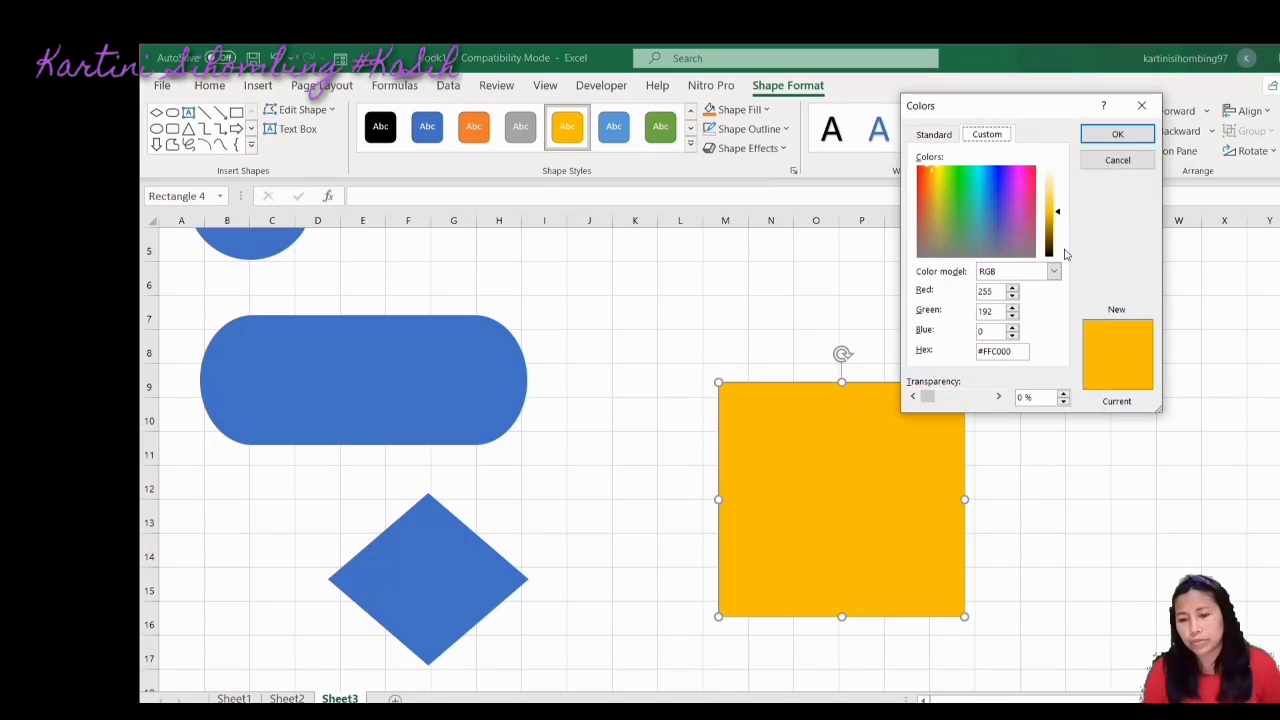
click(1050, 237)
click(1020, 232)
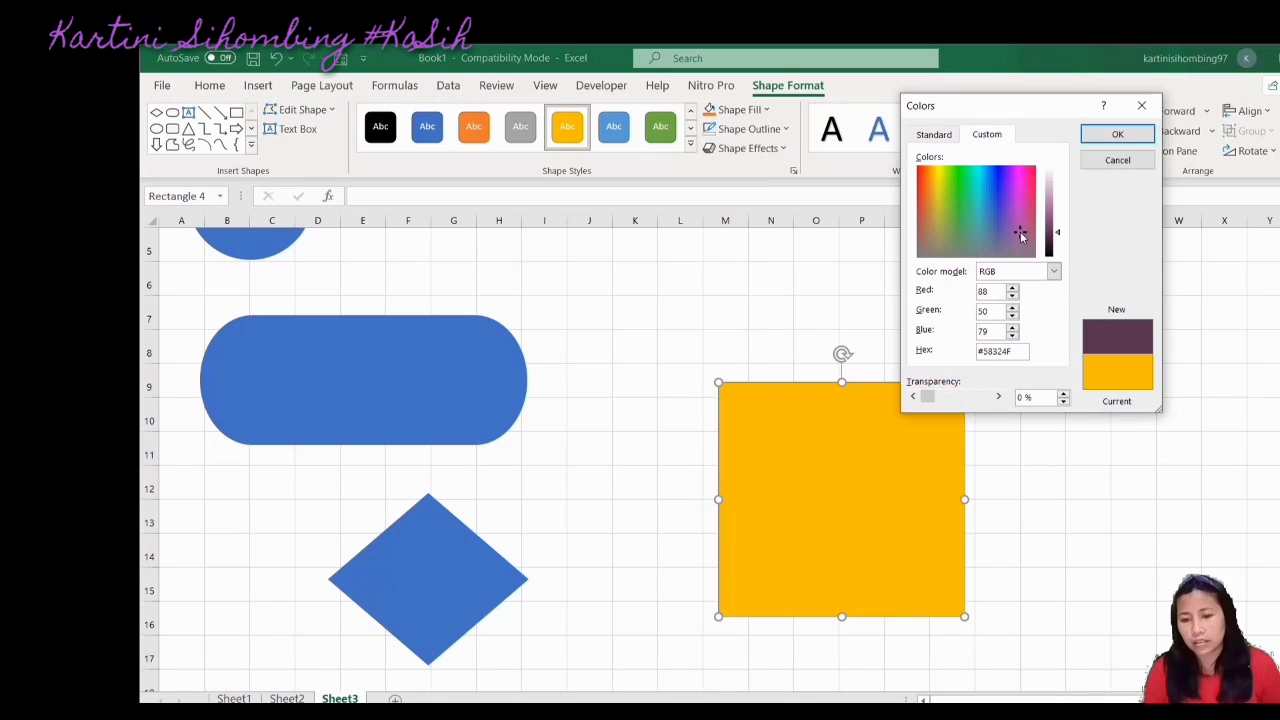
click(1117, 134)
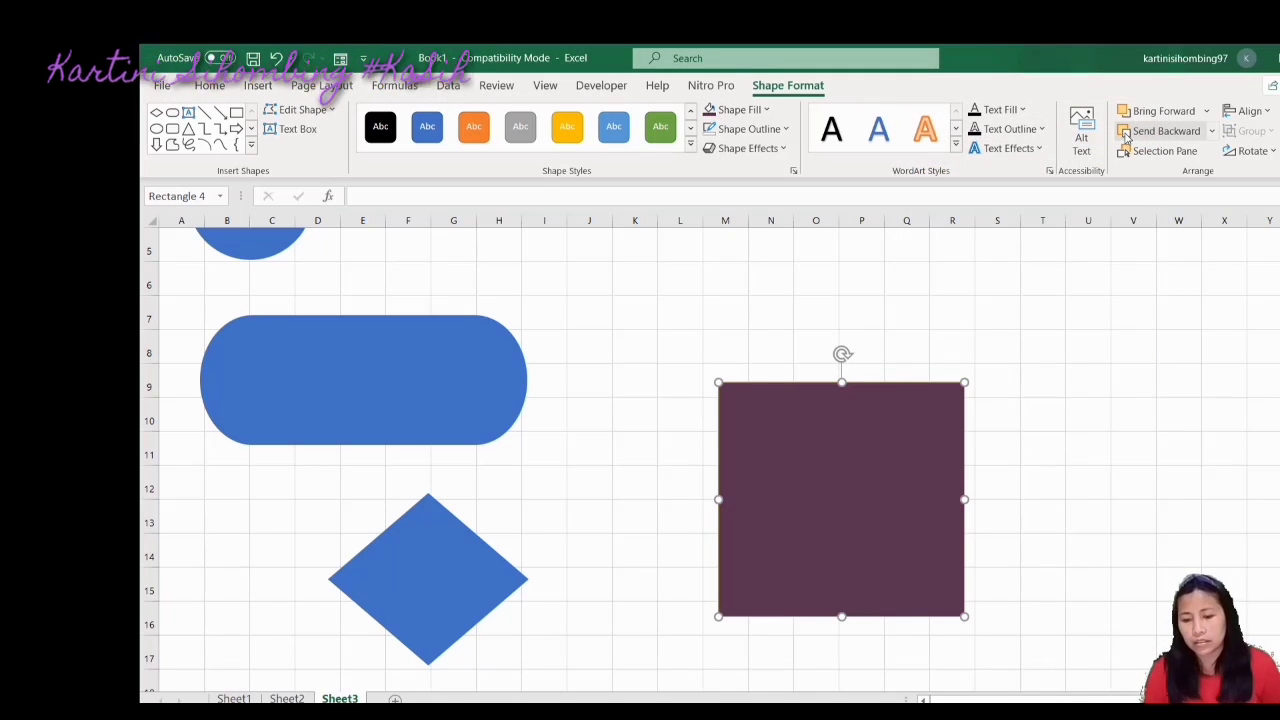
click(1023, 489)
click(878, 522)
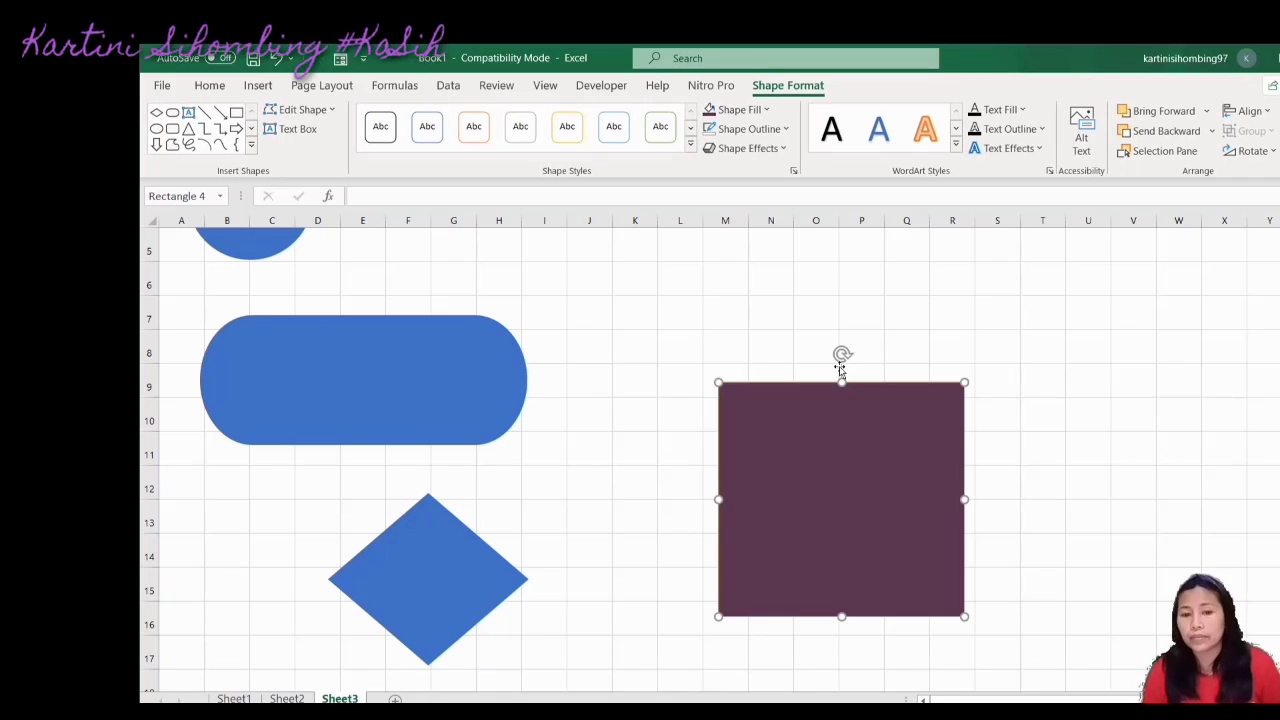
click(772, 129)
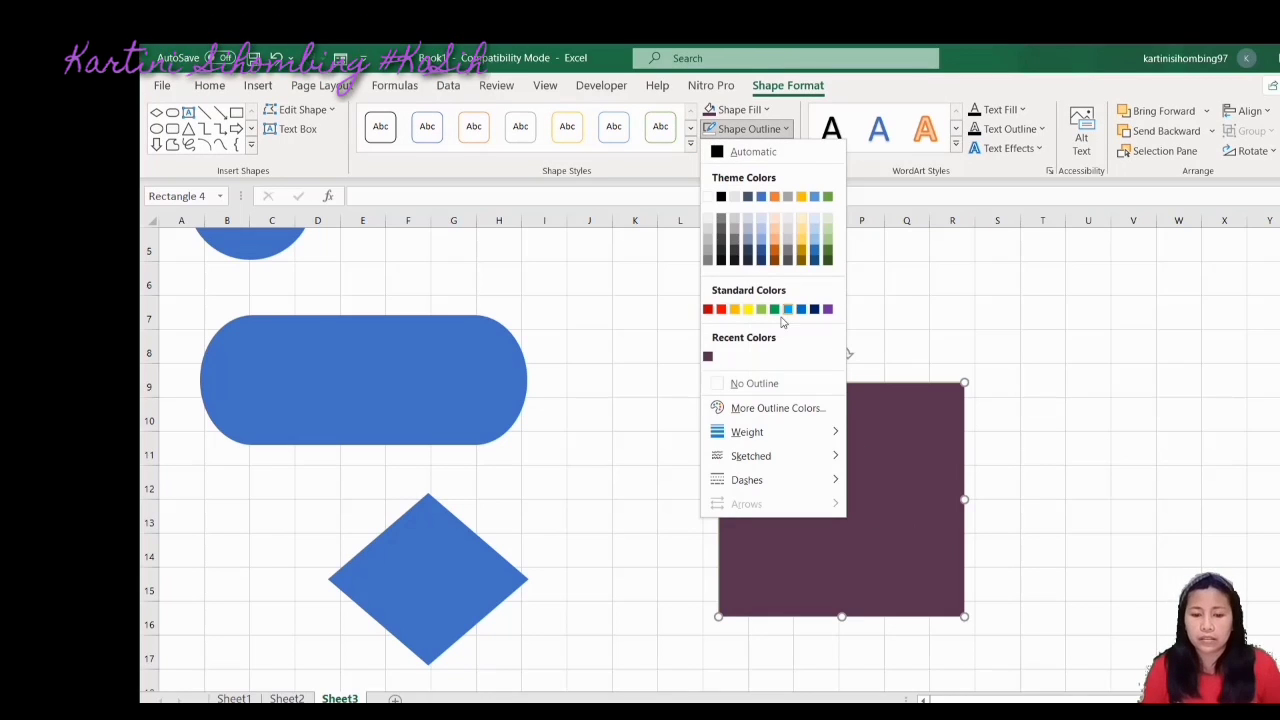
click(758, 386)
click(1109, 423)
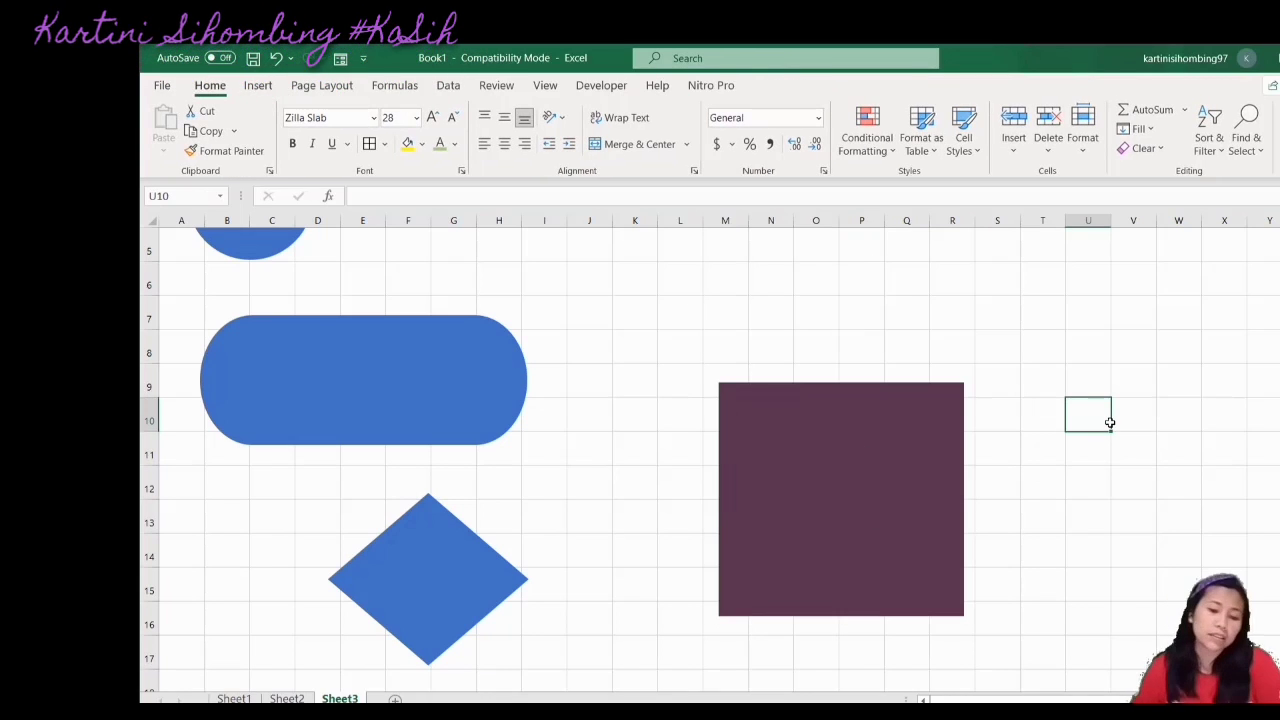
Zoom the worksheet out and partly back in to show the circle, pill, diamond, square and notes
scroll(1110, 423, down, 5)
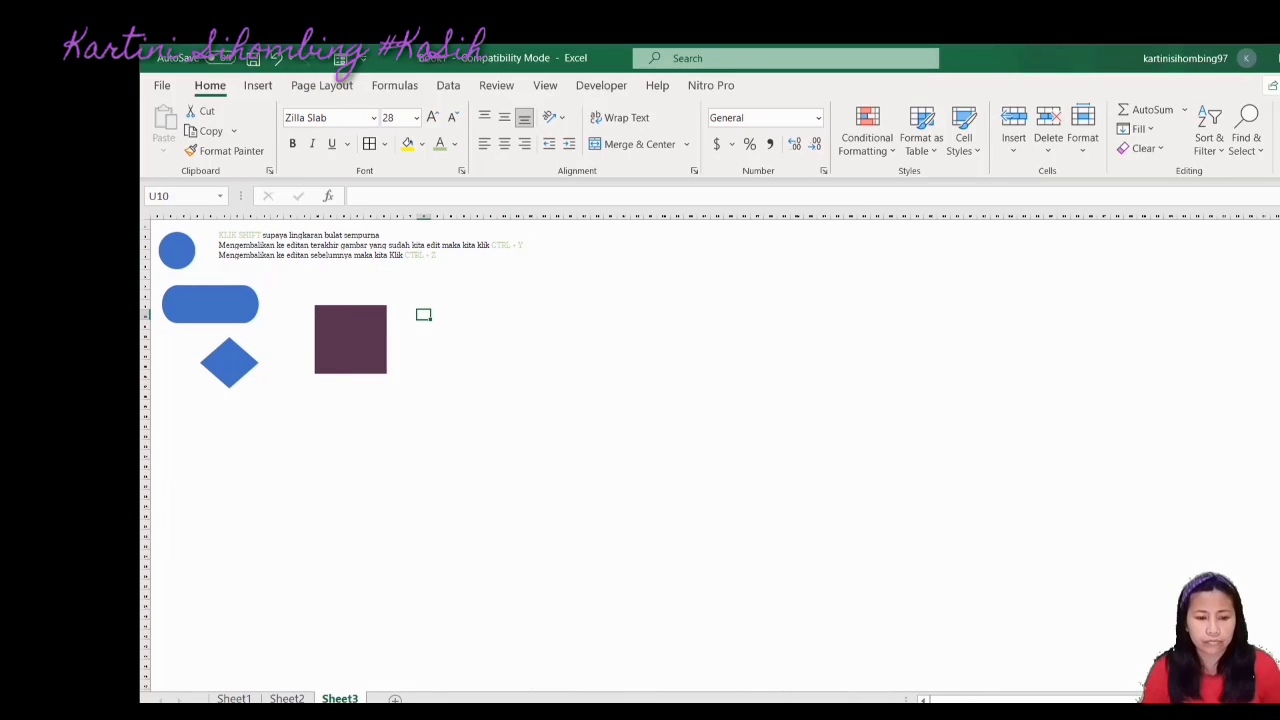
scroll(1120, 673, up, 3)
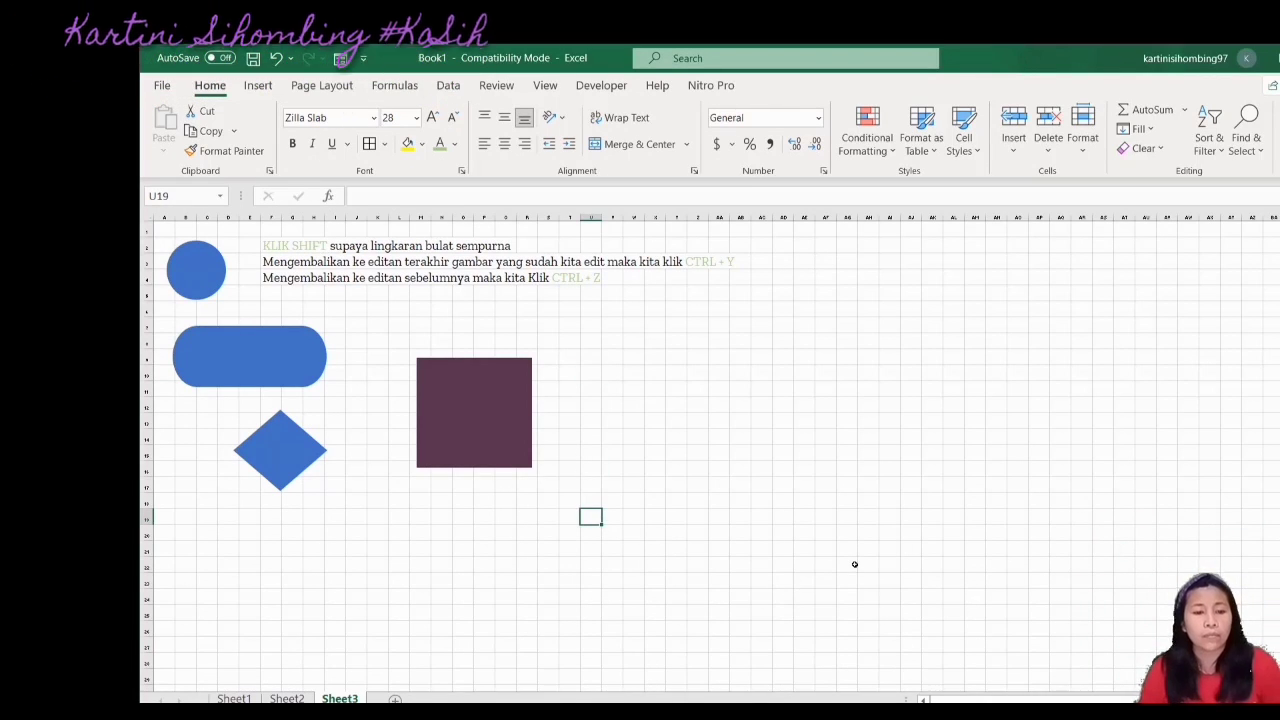
On Sheet1, enter '3.' in cell A3 as the third numbered item
click(236, 699)
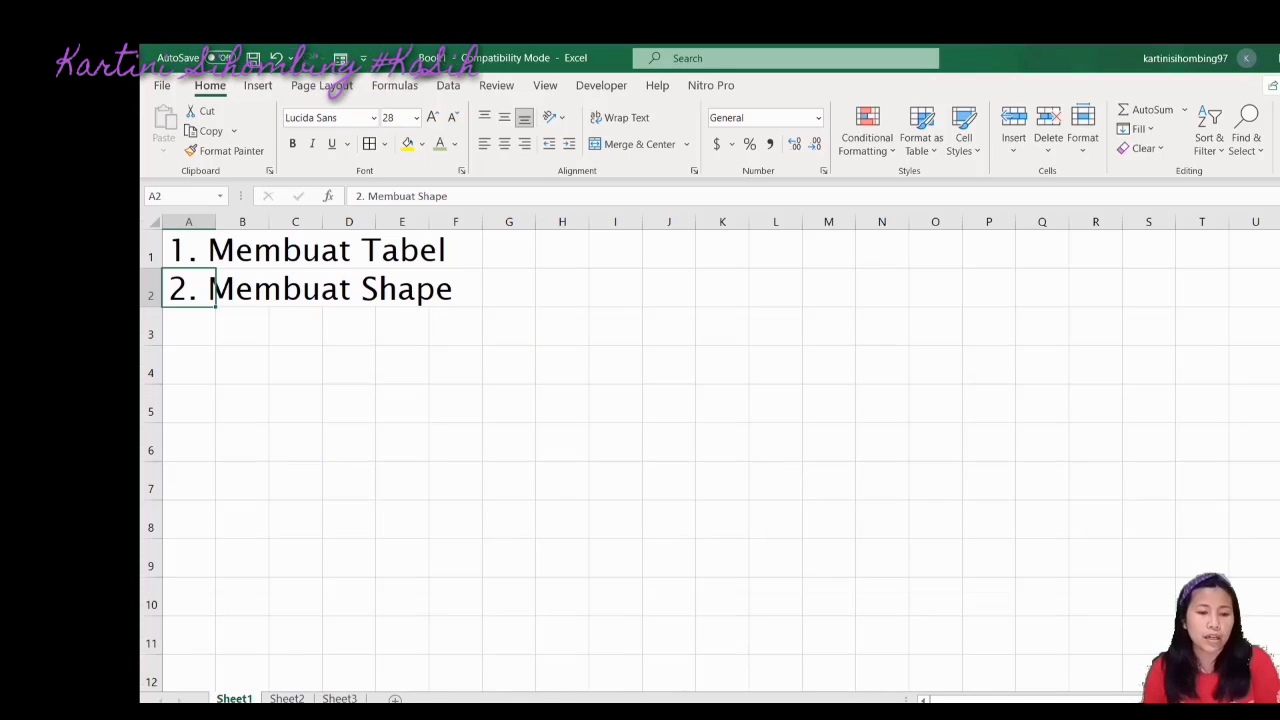
click(189, 329)
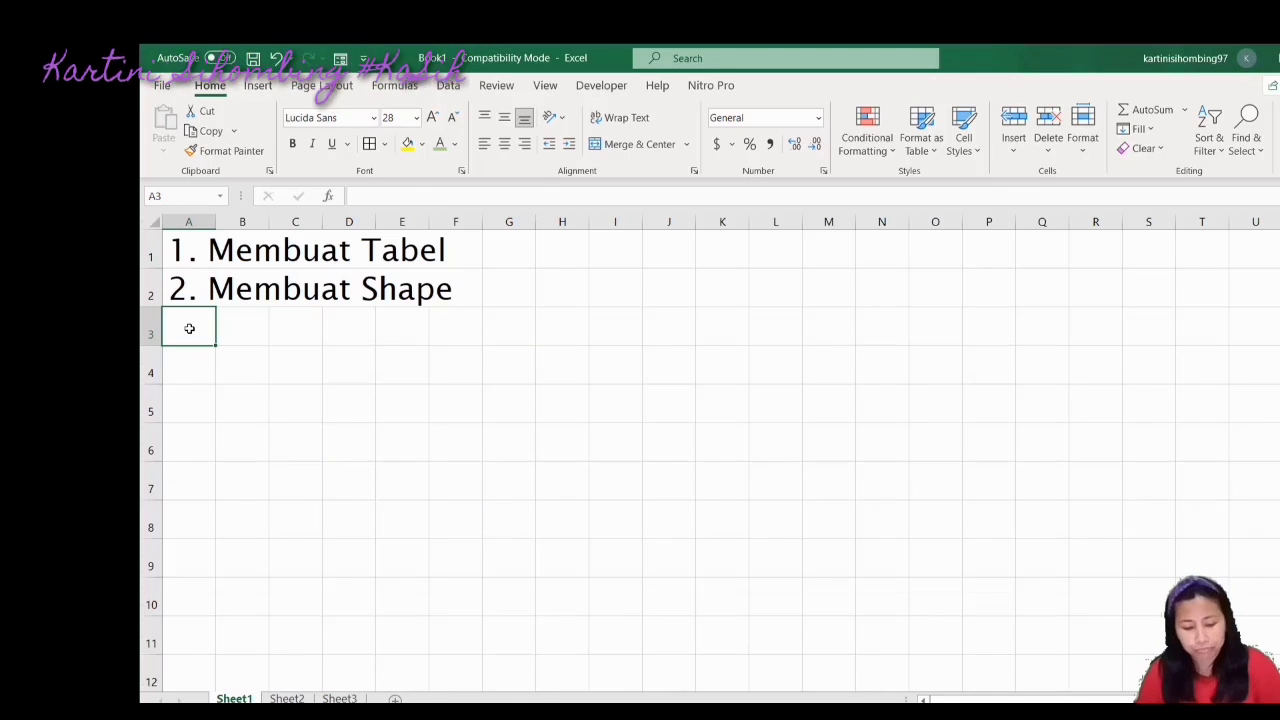
text(3.)
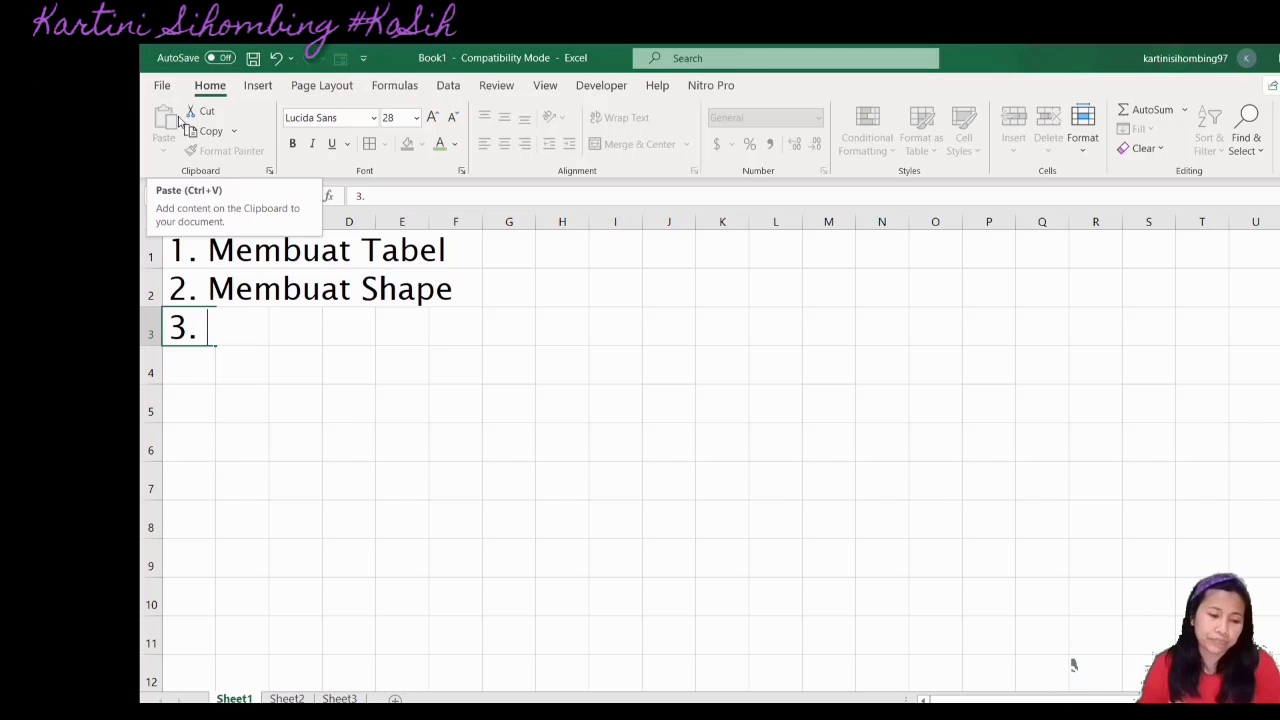
click(204, 392)
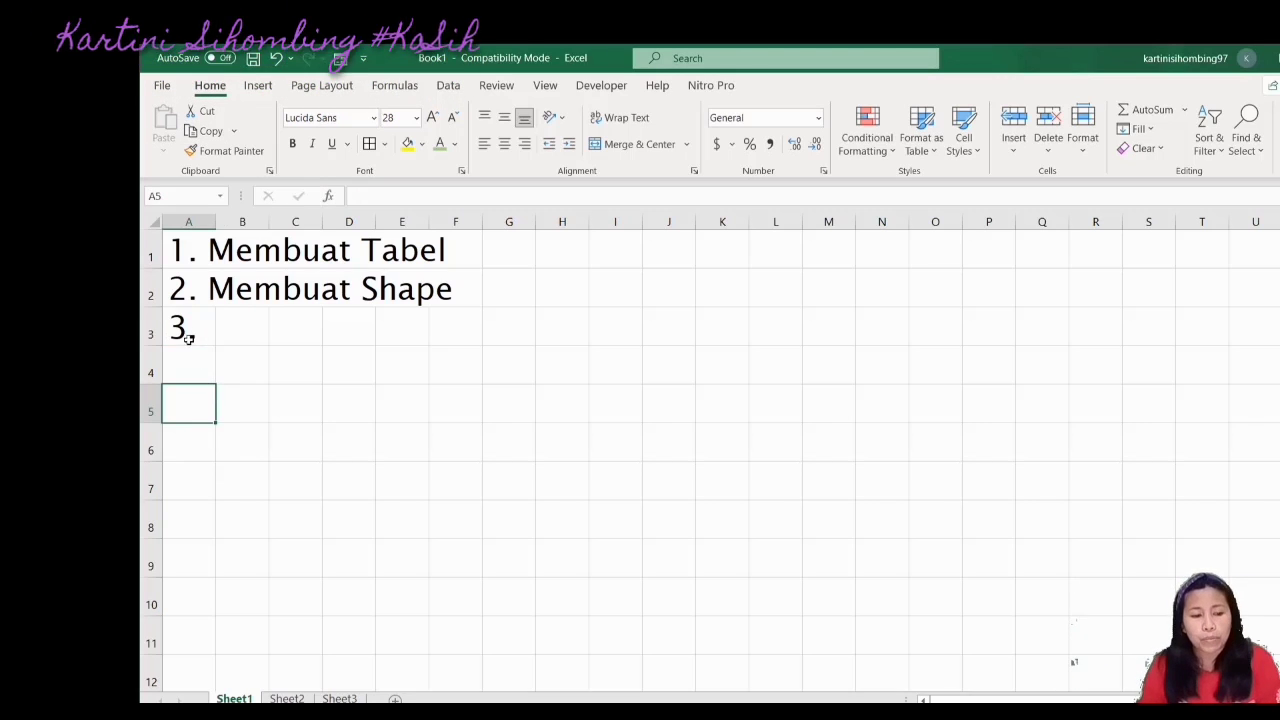
click(178, 327)
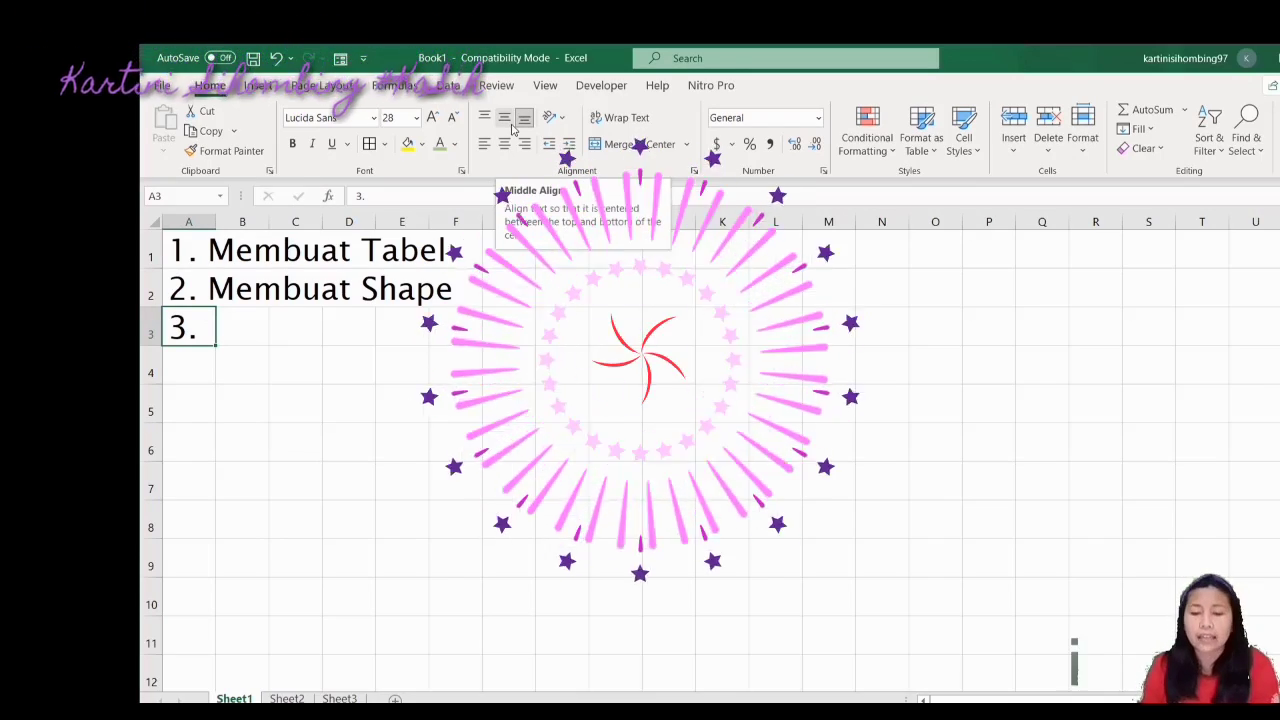
Verify Terbilang is ticked in Excel Add-ins, then extend A3 with 'Membuat FUngsi Terb'
click(1013, 152)
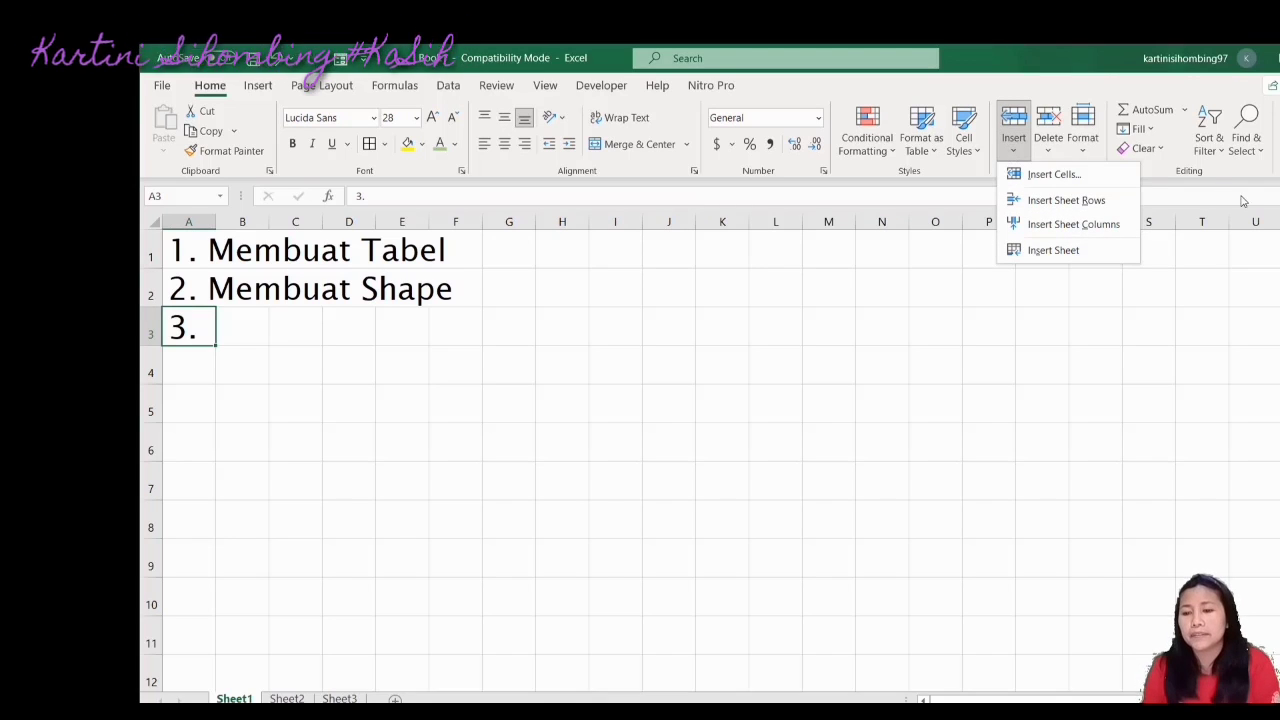
click(1238, 326)
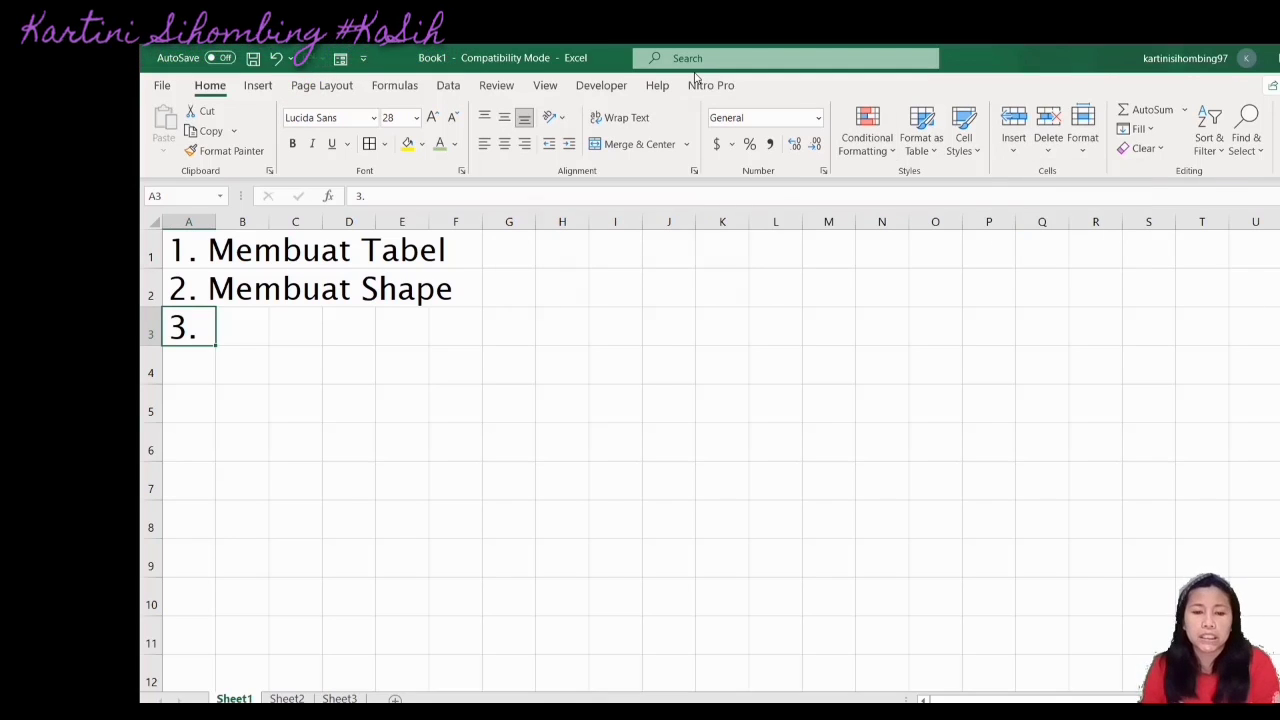
scroll(640, 87, down, 9)
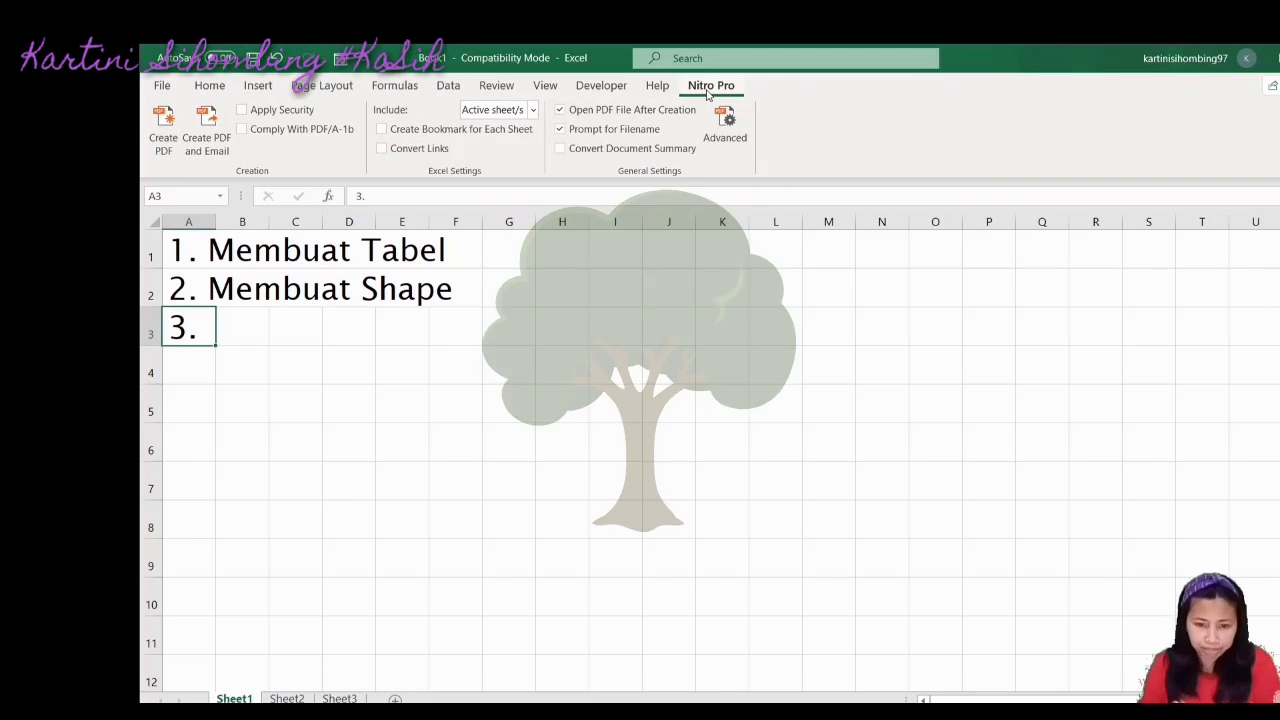
click(657, 86)
click(605, 86)
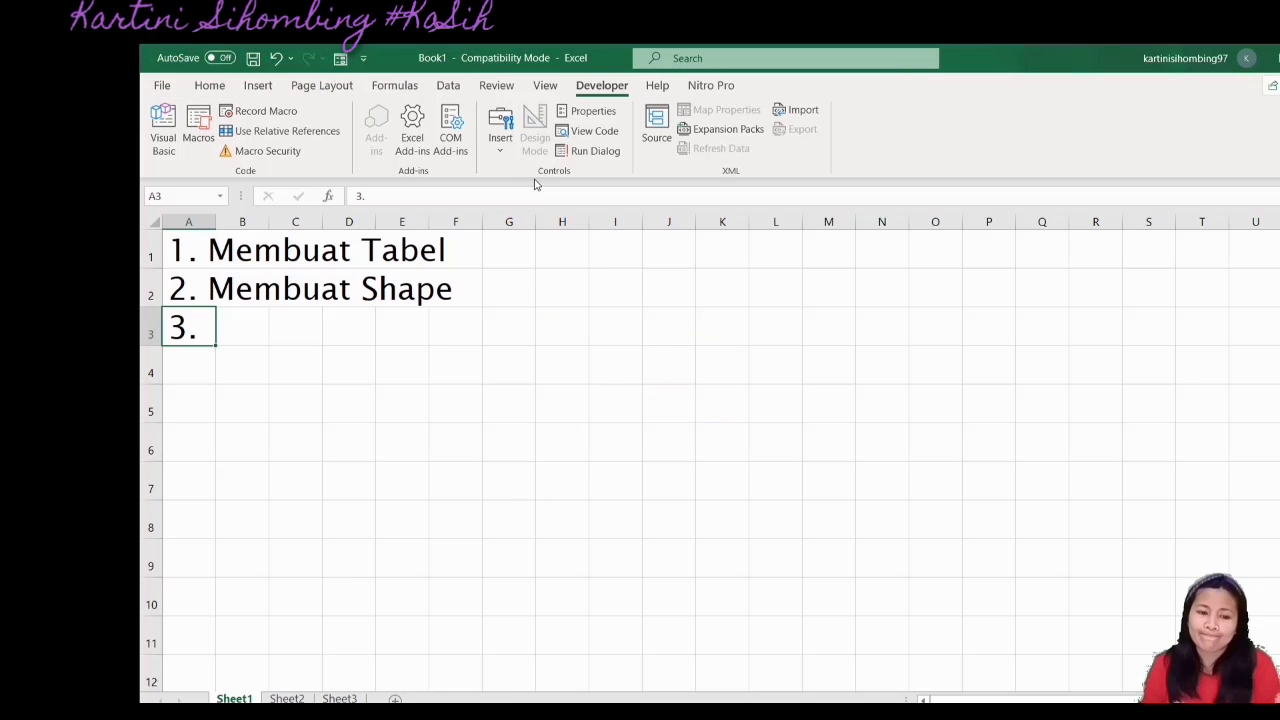
click(413, 128)
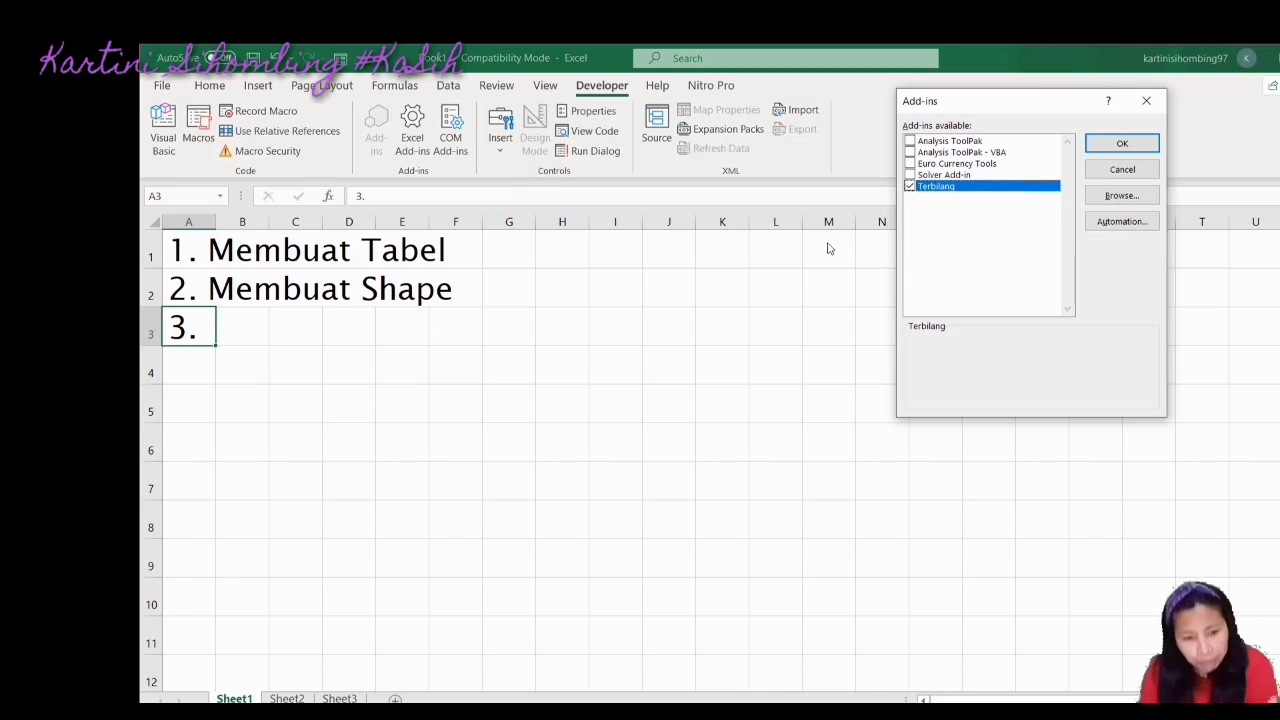
click(1138, 172)
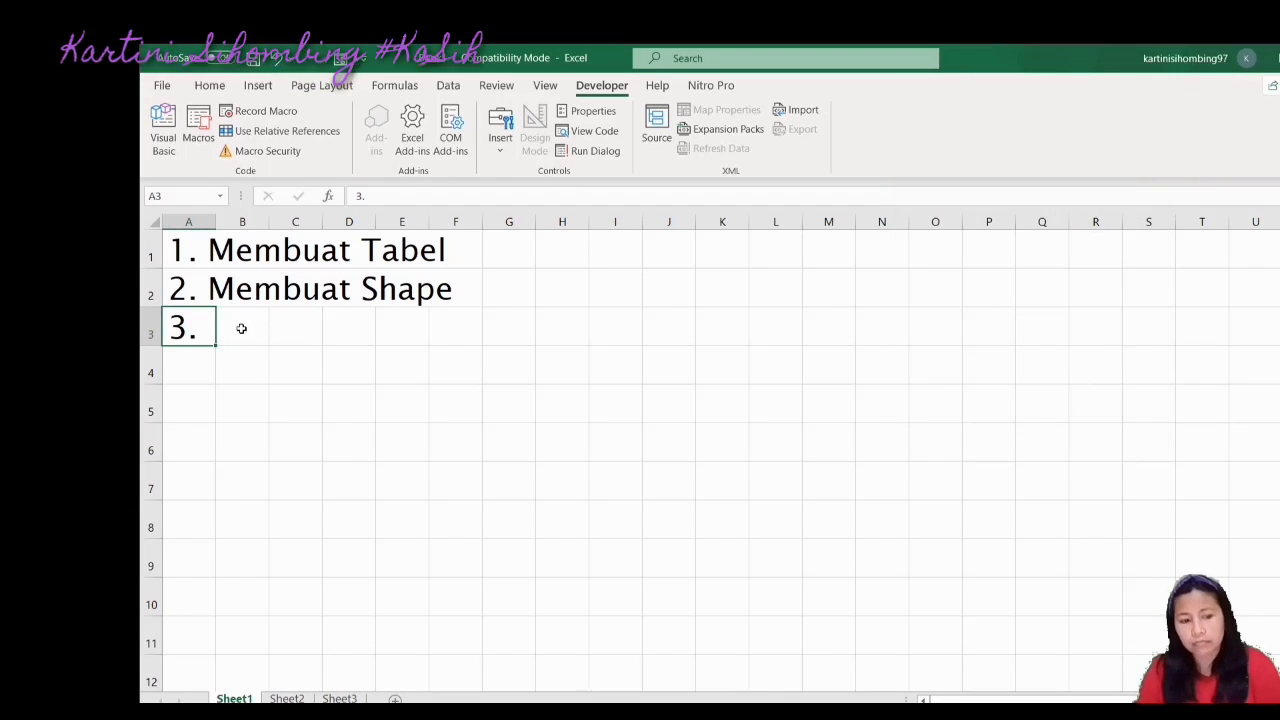
click(374, 197)
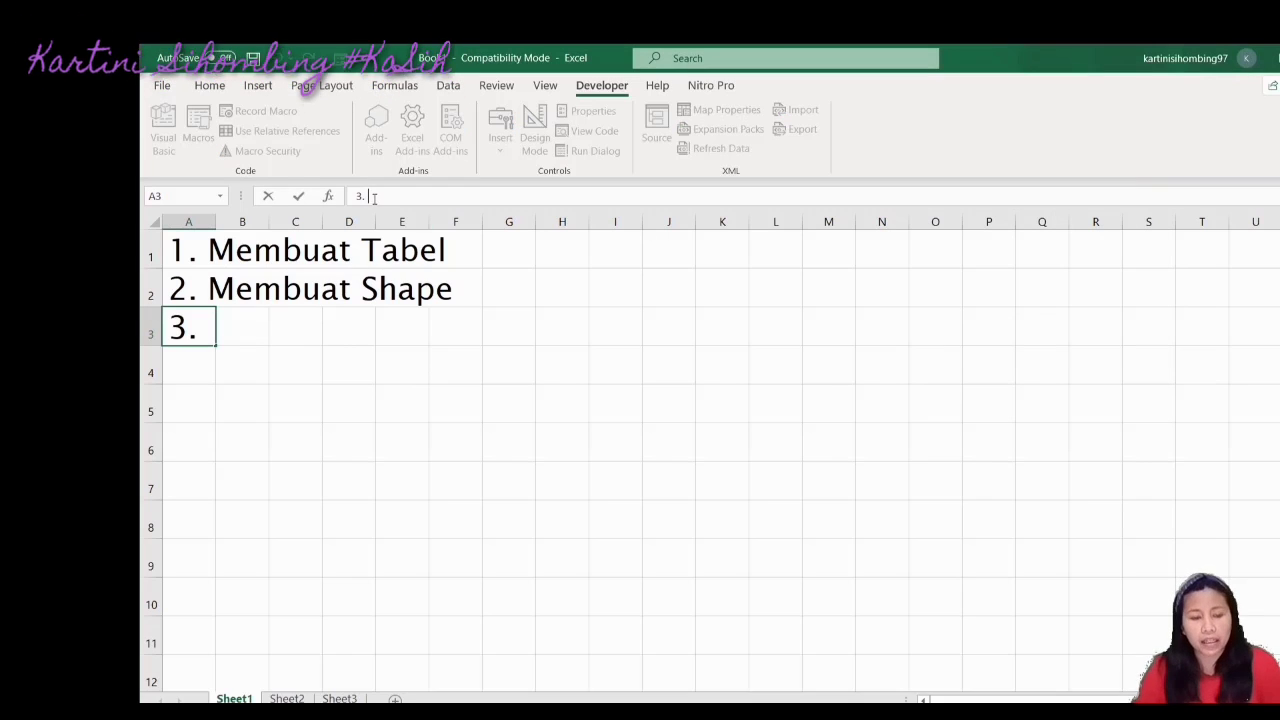
text(Membuat )
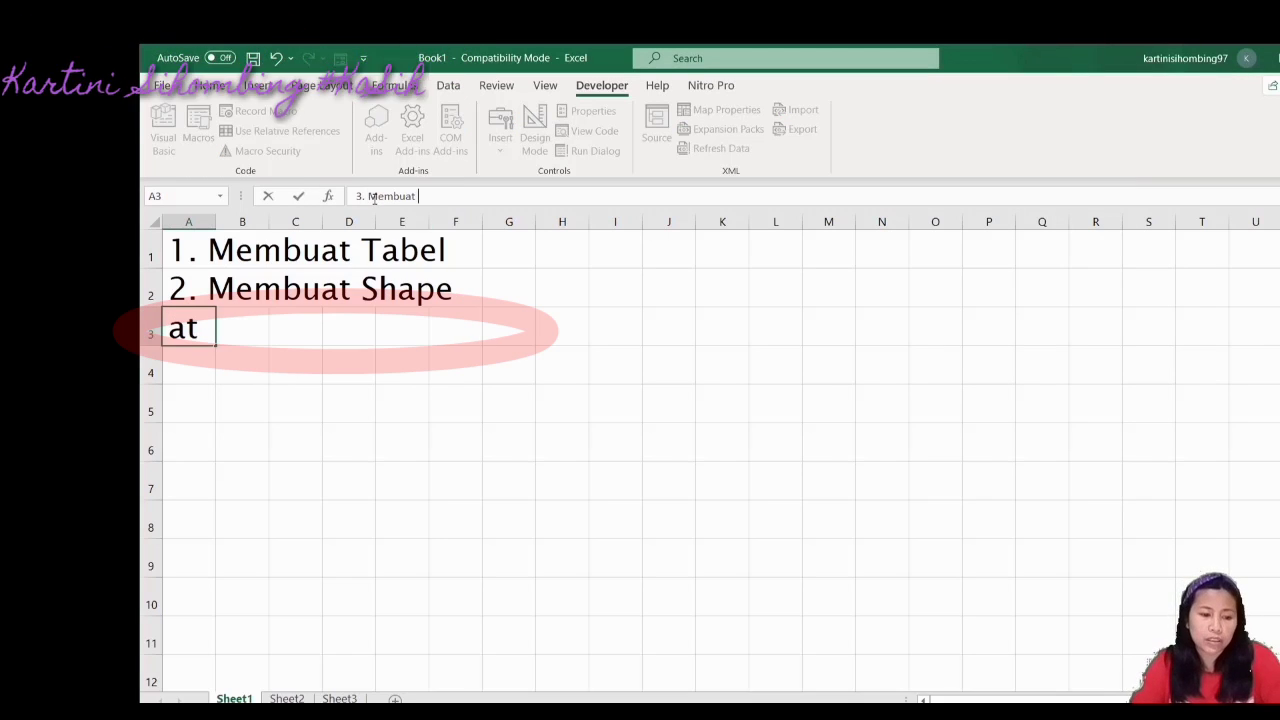
text(FUn)
text(g)
text(si Terb)
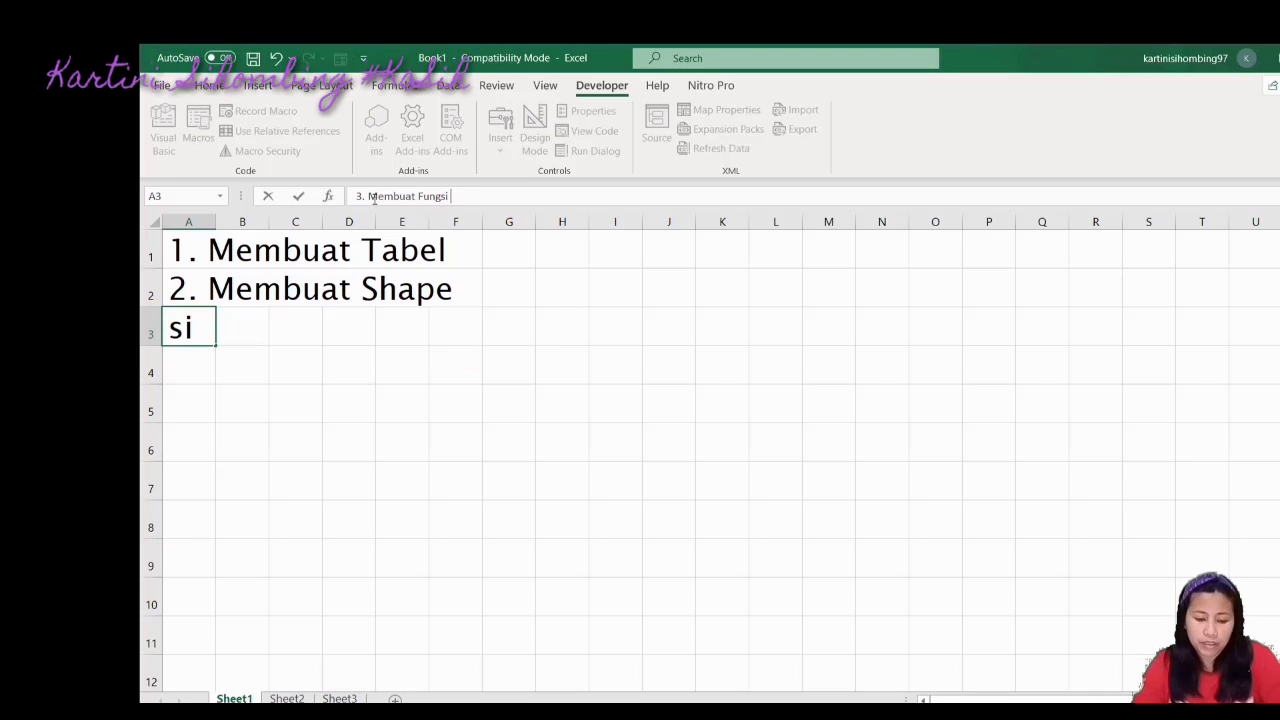
Finish A3 as '3. Membuat Fungsi Terbilang di Excel', then return to Sheet3
text(ng )
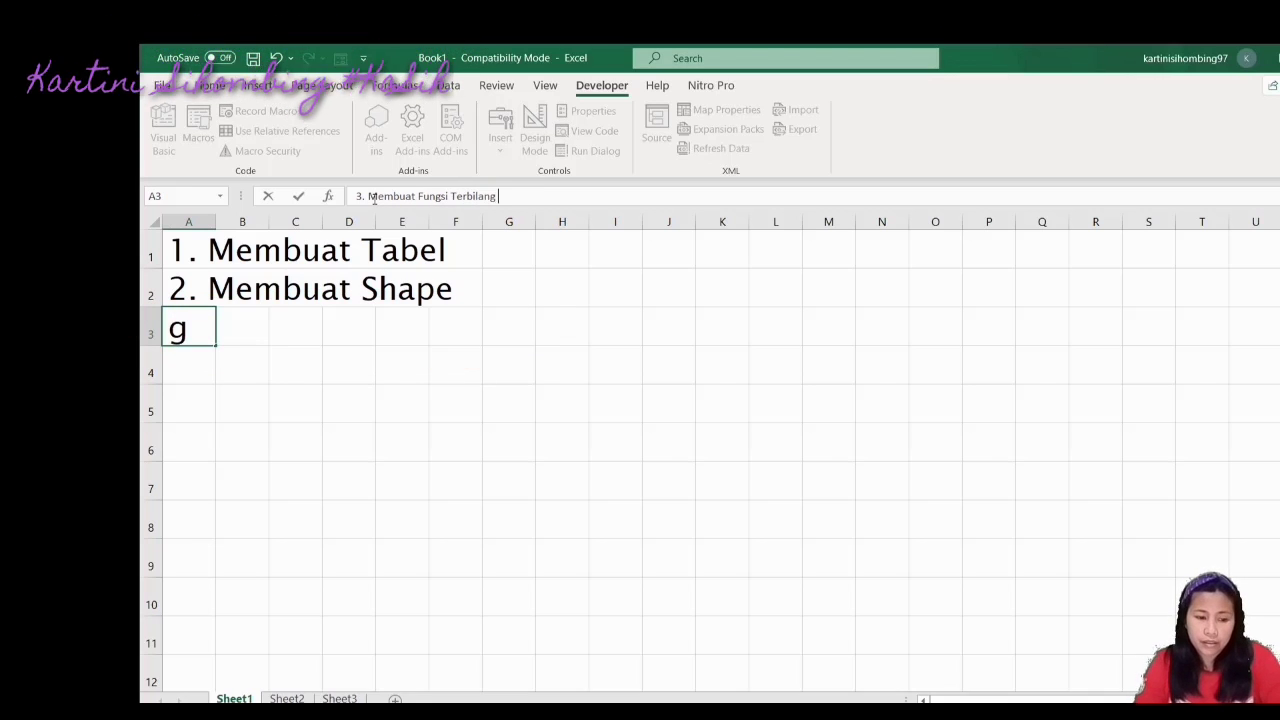
text(di Excel)
key(Return)
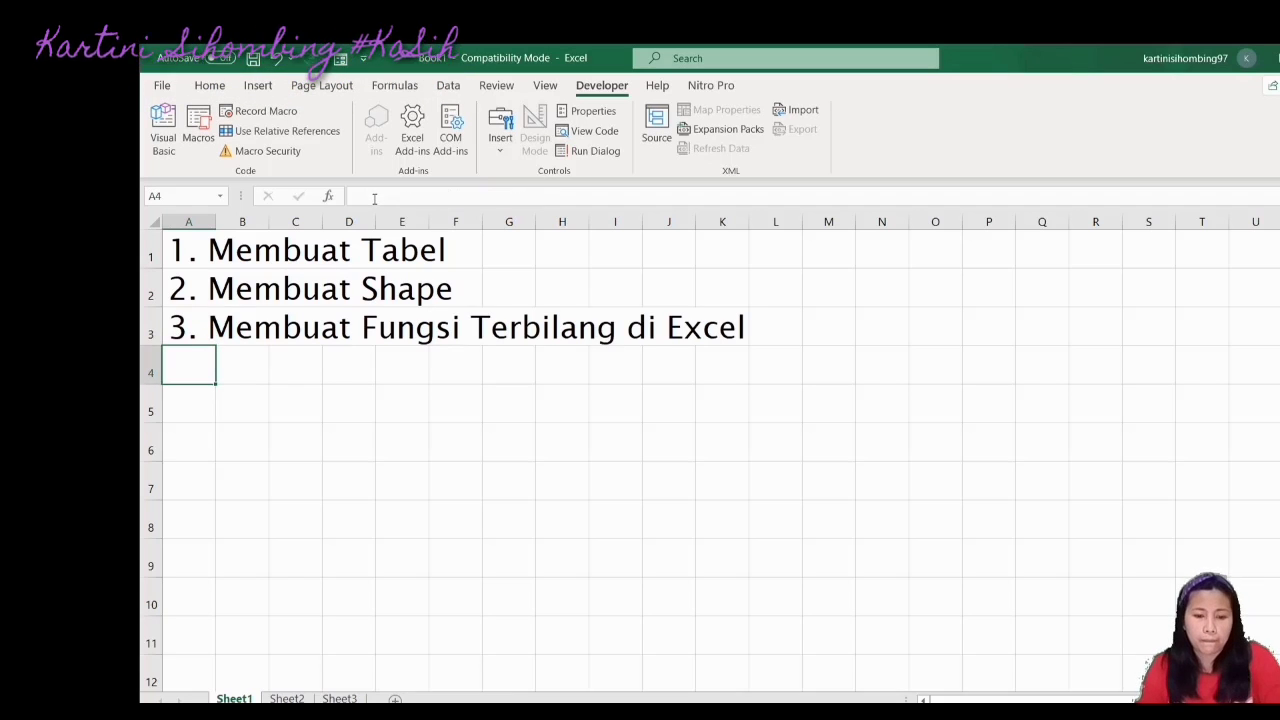
click(339, 698)
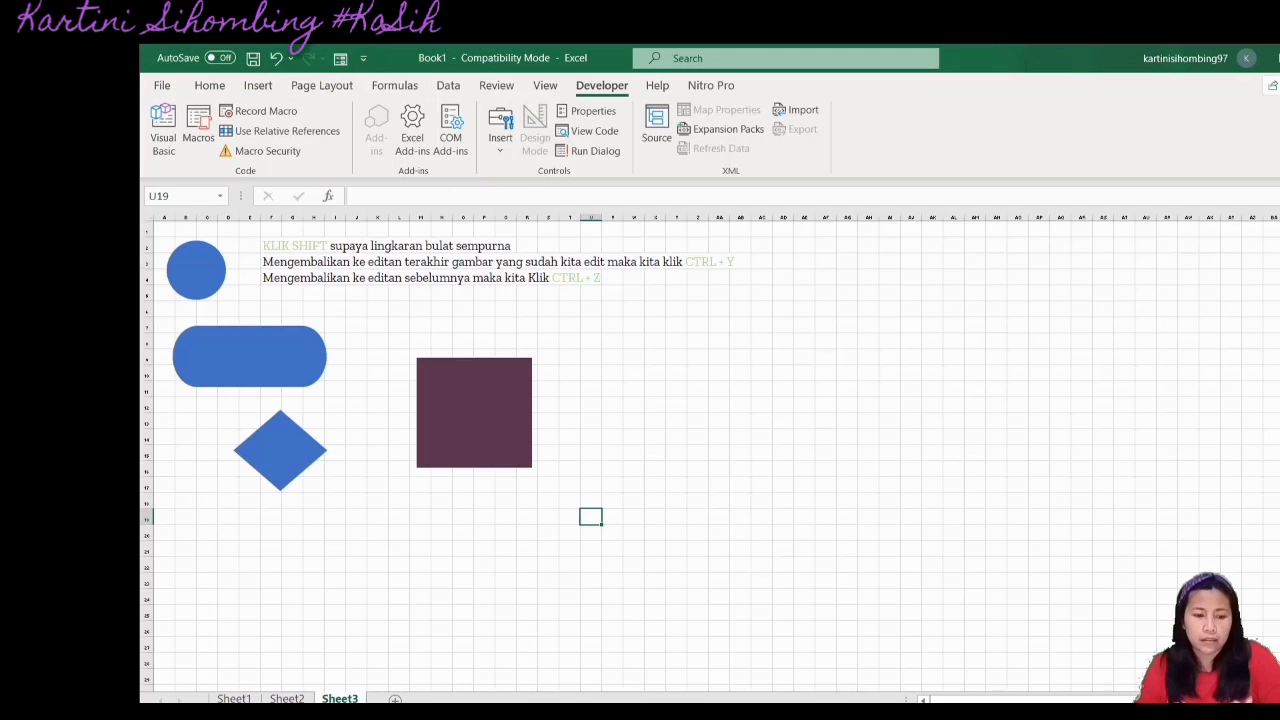
Add Sheet4 and set the font size of all its cells to 28
click(395, 698)
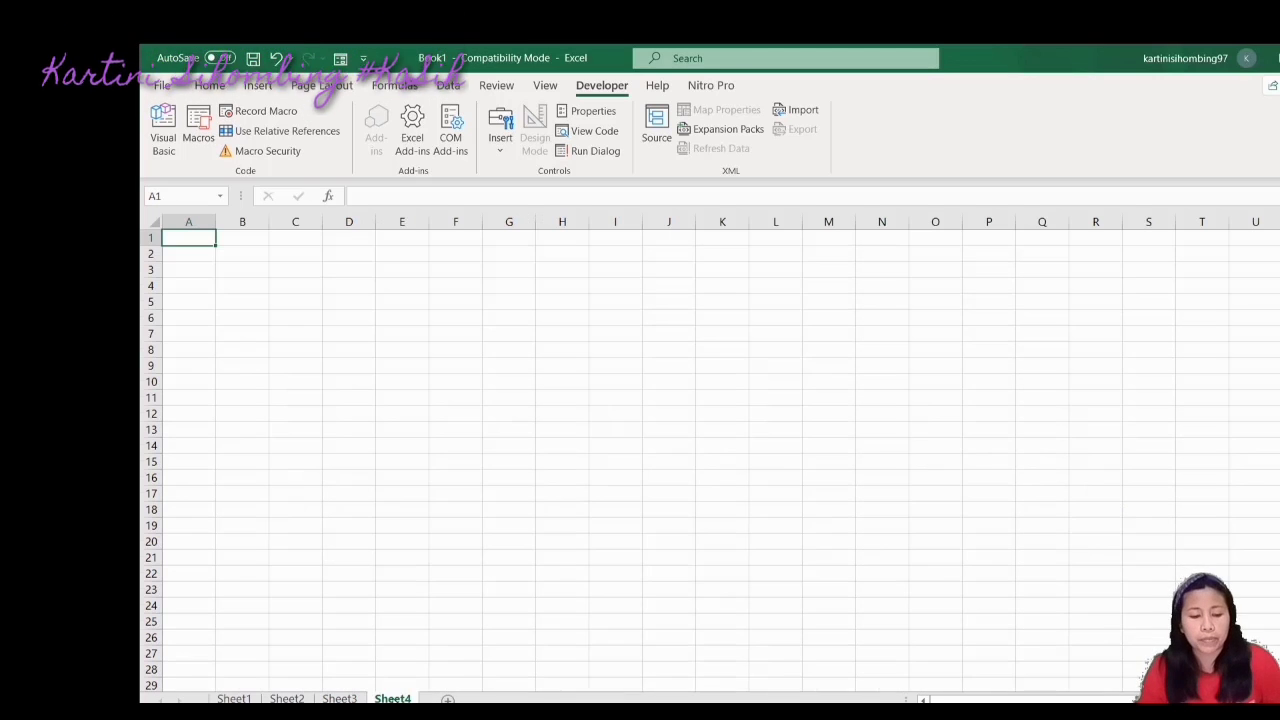
key(ctrl+a)
key(ctrl+1)
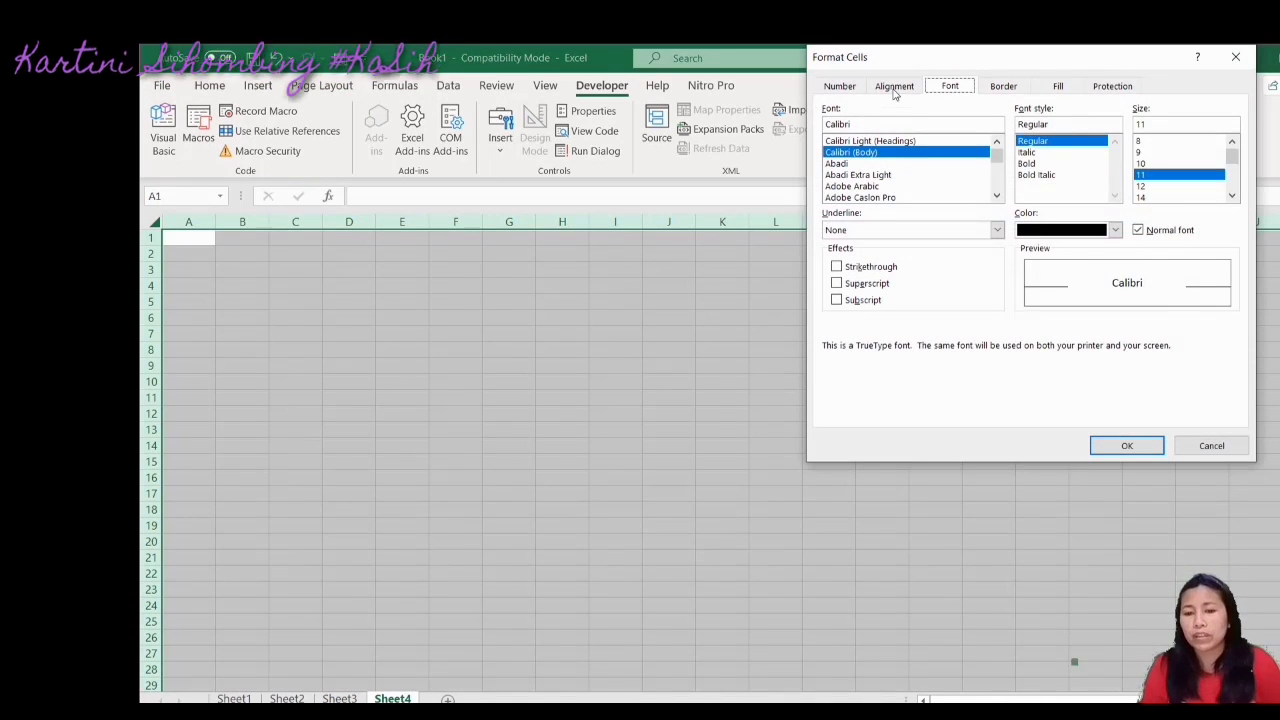
click(895, 88)
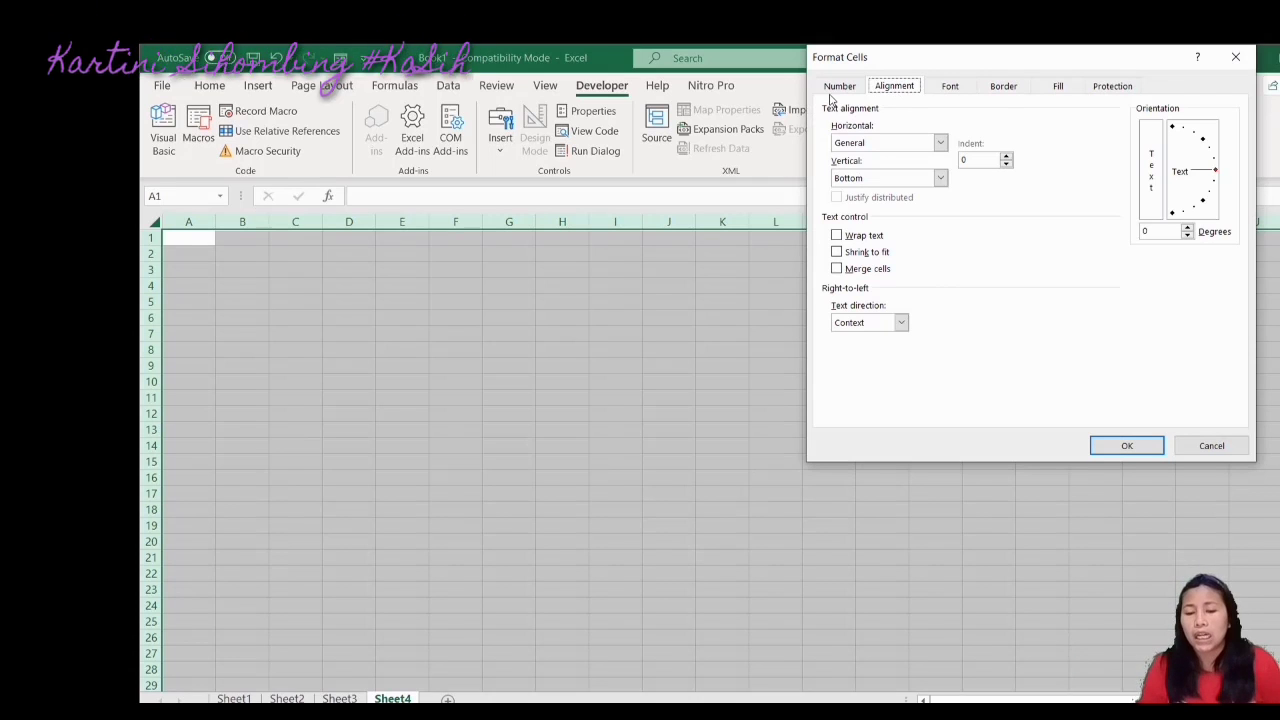
click(950, 89)
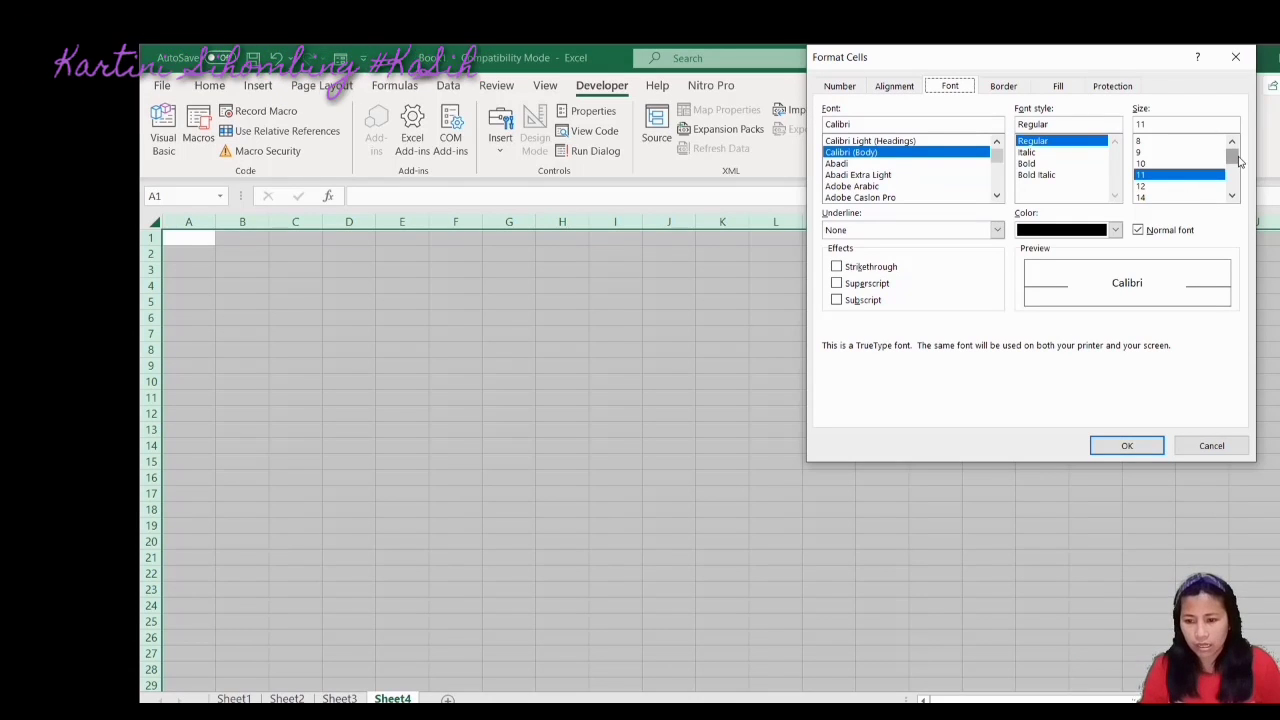
scroll(1232, 160, down, 2)
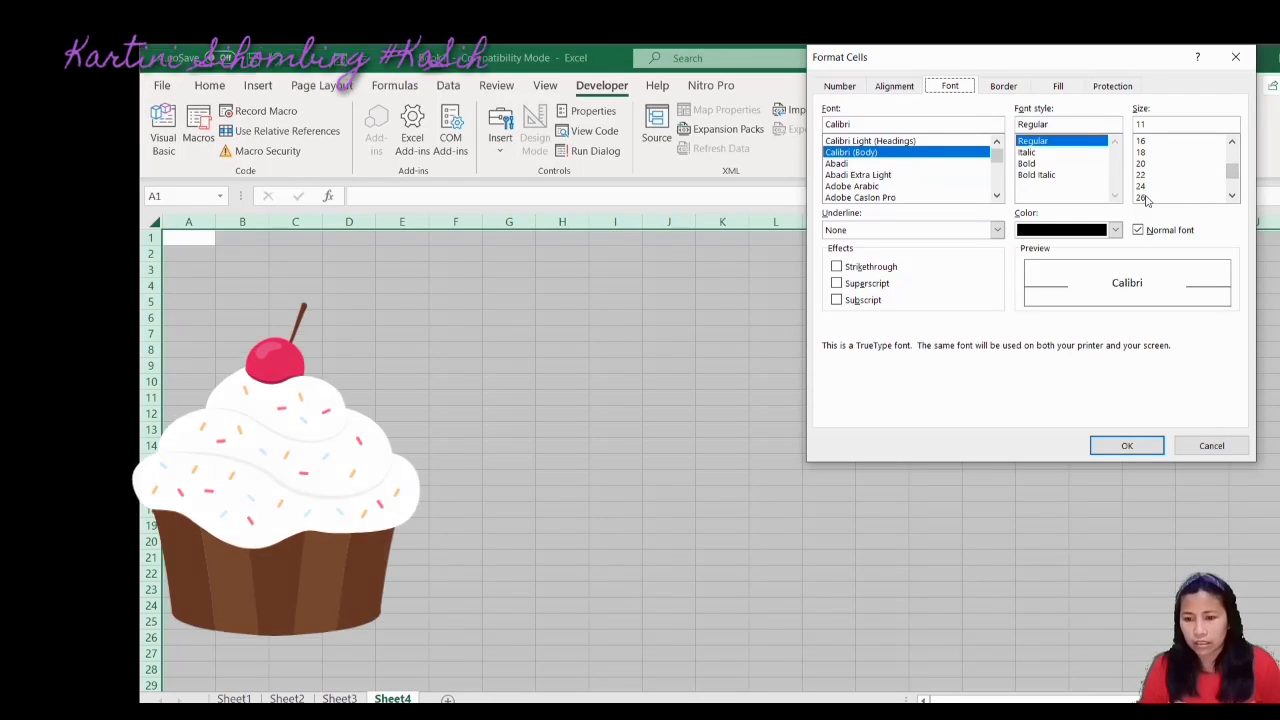
scroll(1234, 175, down, 1)
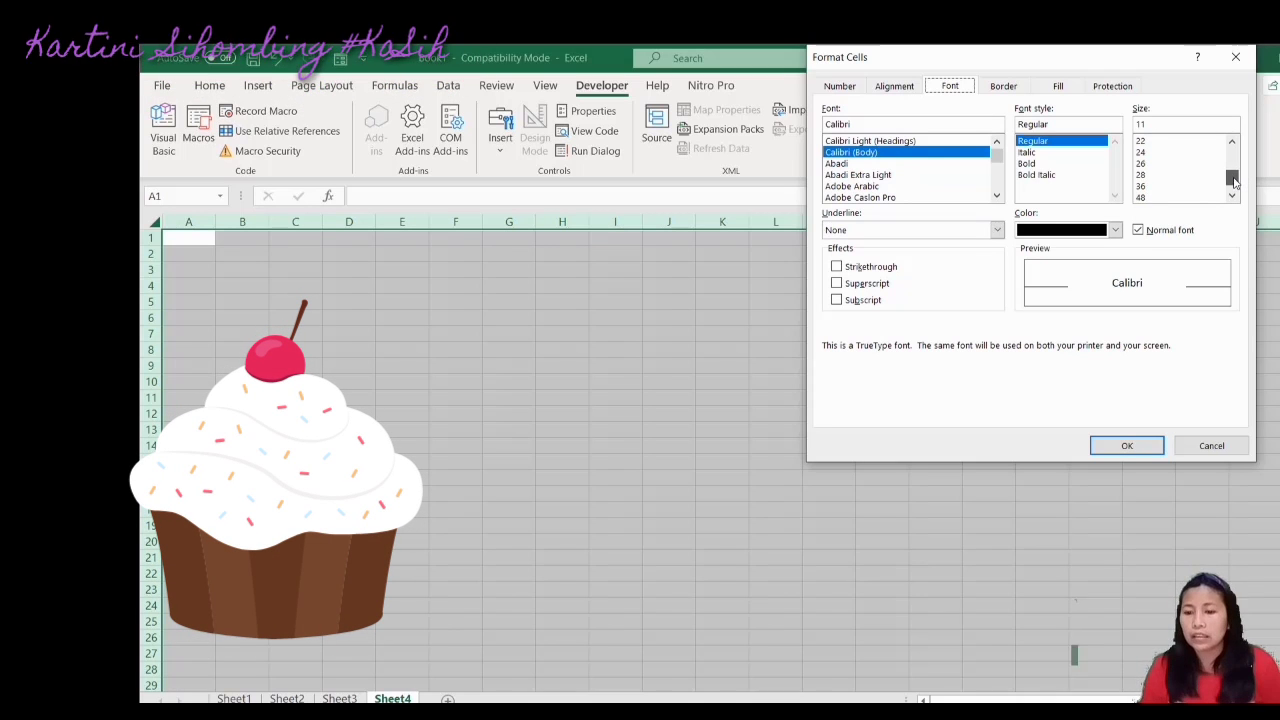
click(1141, 175)
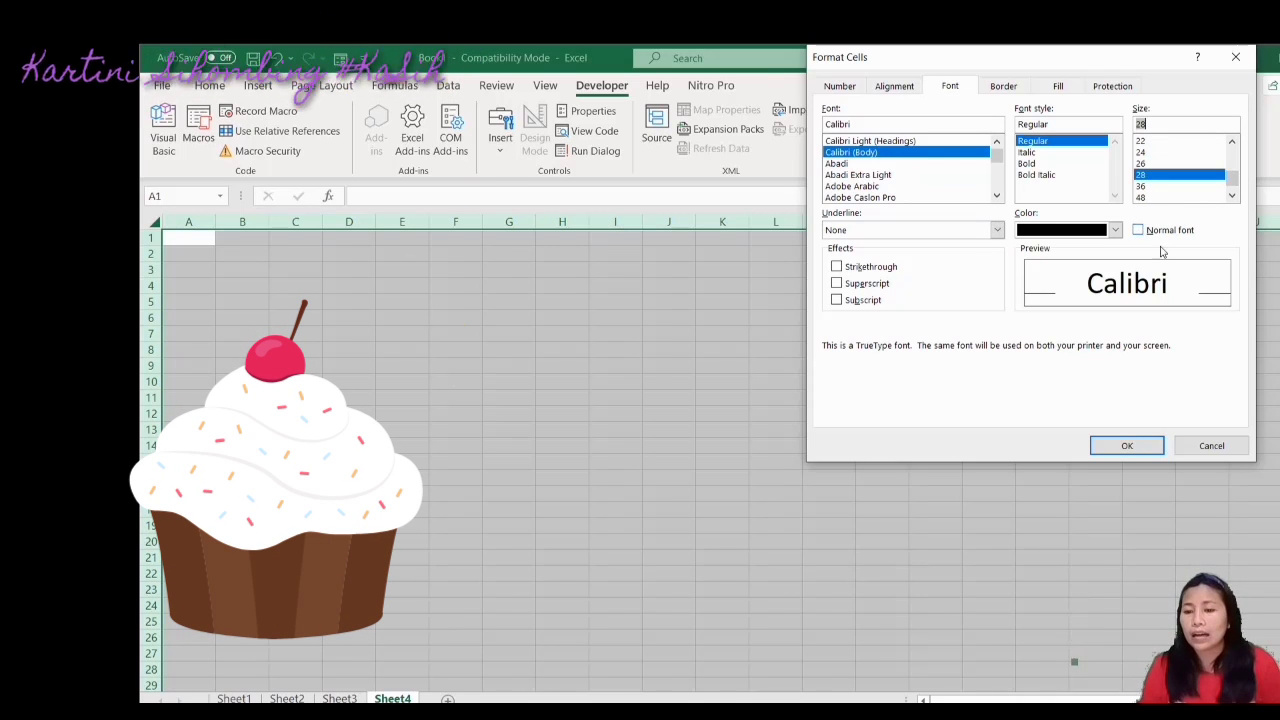
click(1127, 445)
click(768, 452)
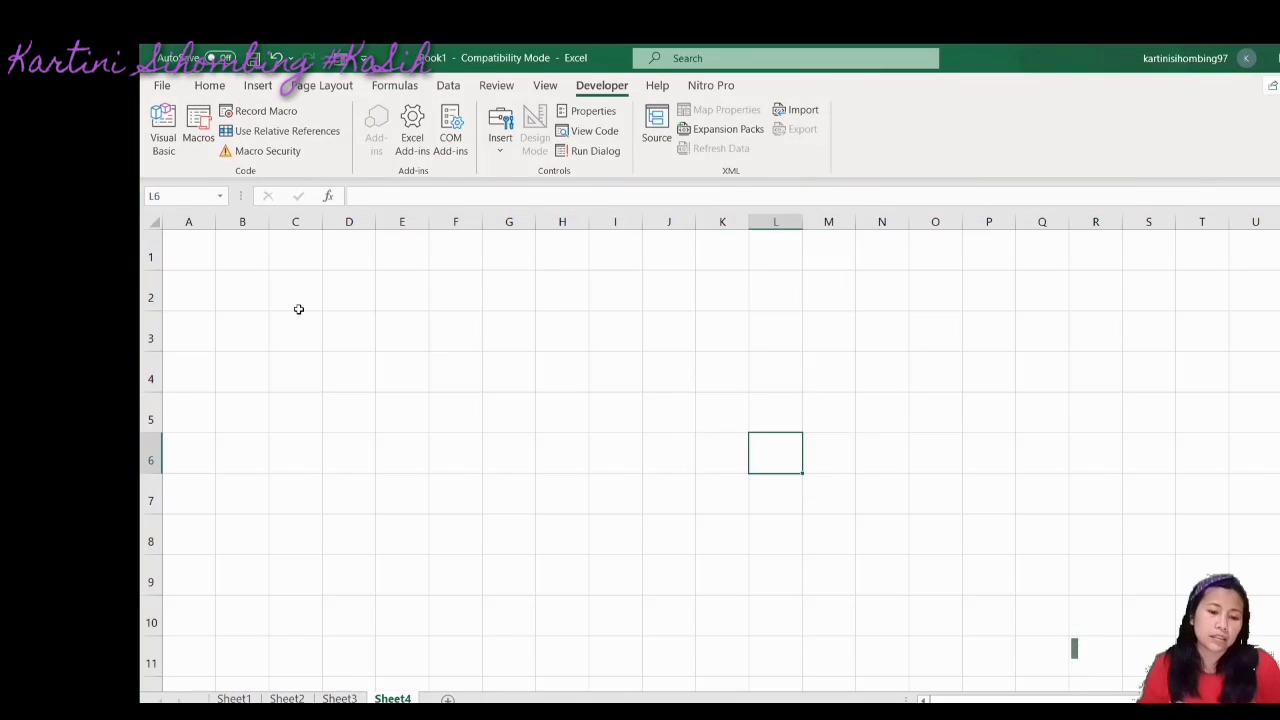
click(196, 245)
Try entering the formula =terbilang(sheet "Rupiah") in cell A1
text(=)
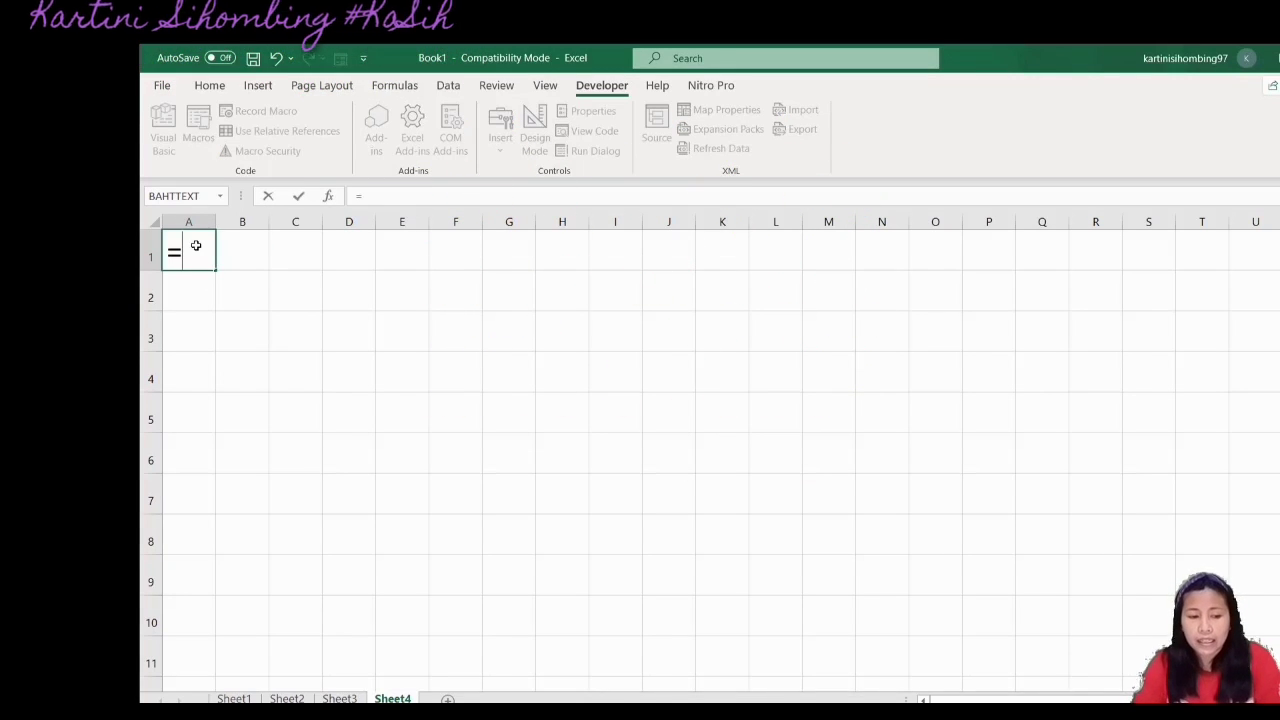
text(terbu)
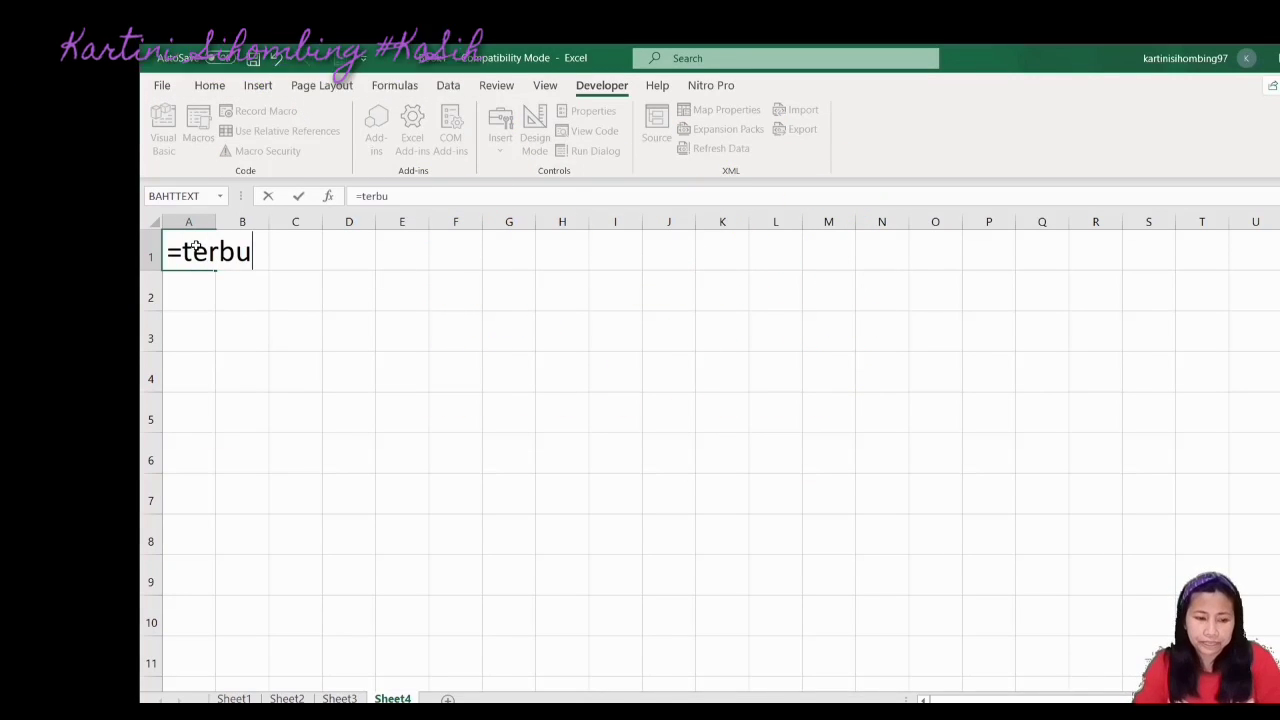
key(BackSpace)
text(ila)
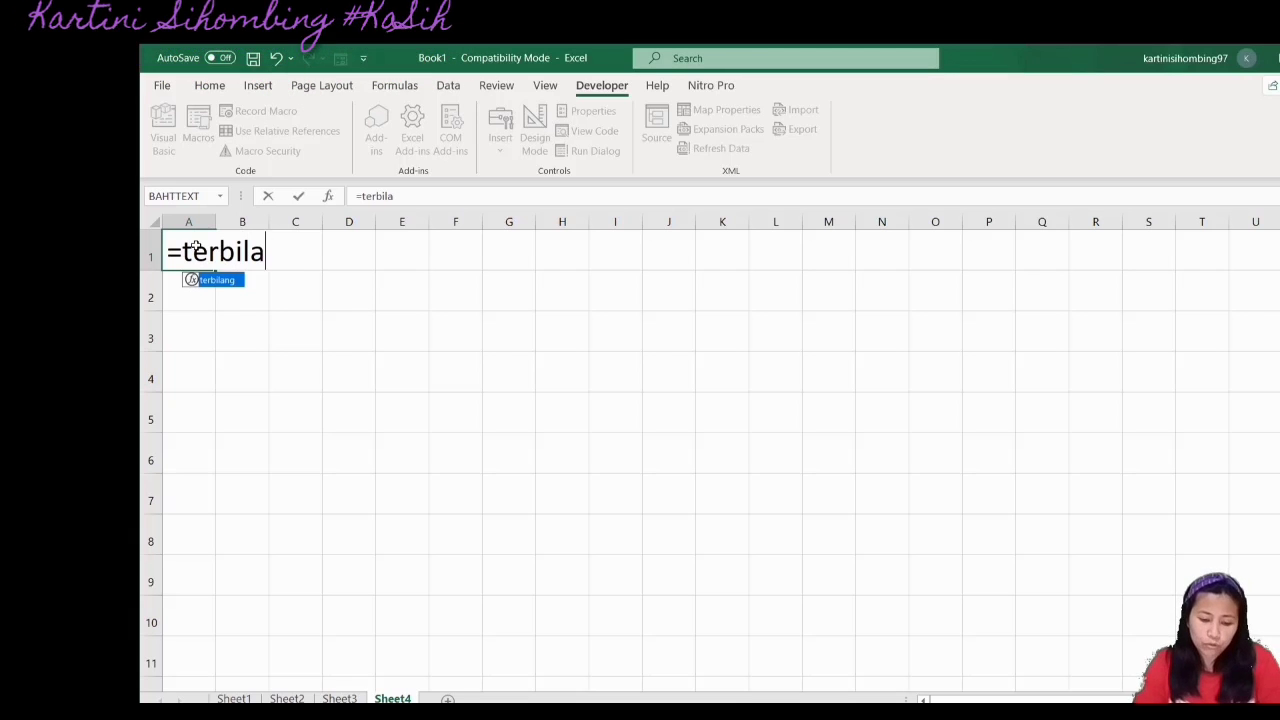
text(ng()
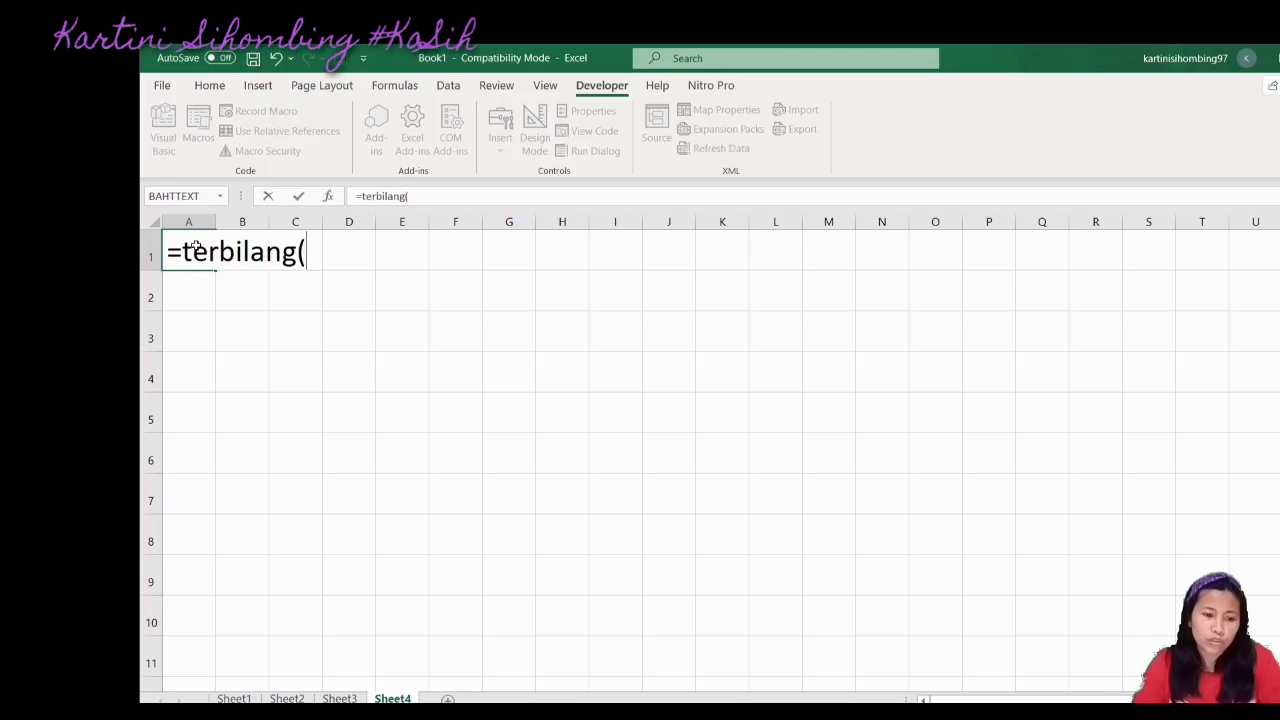
text(sheet)
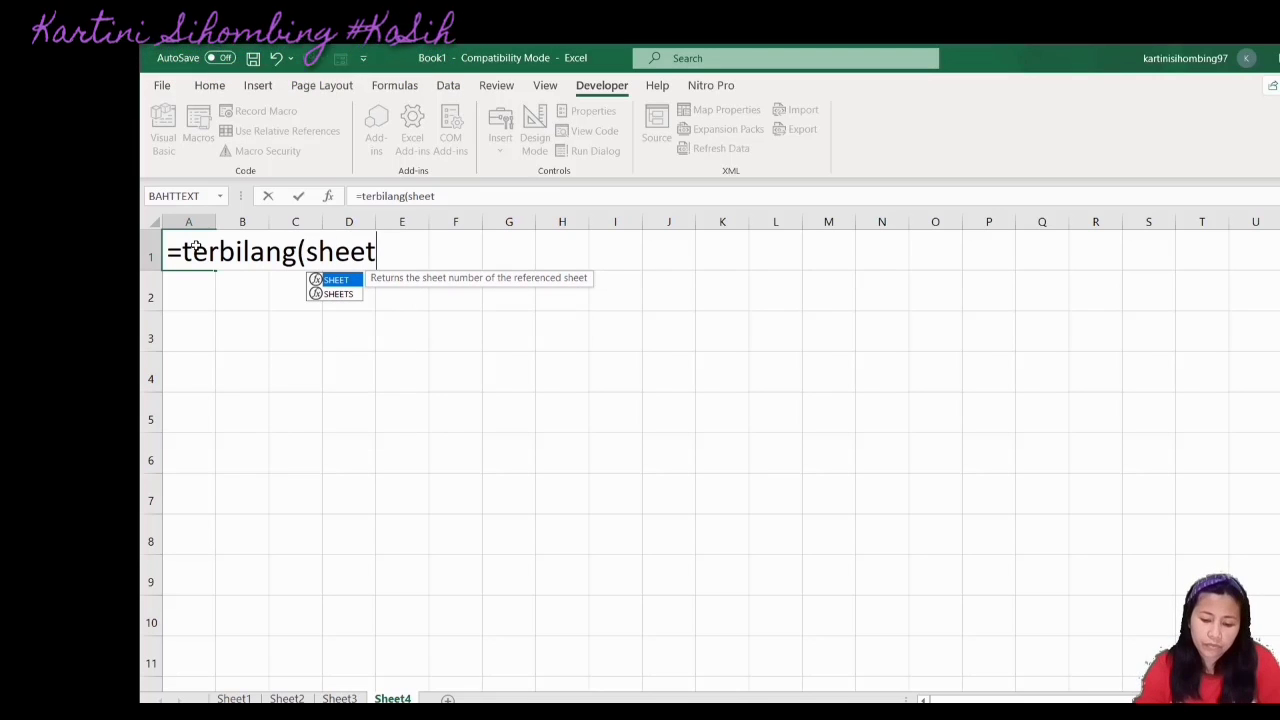
text( ")
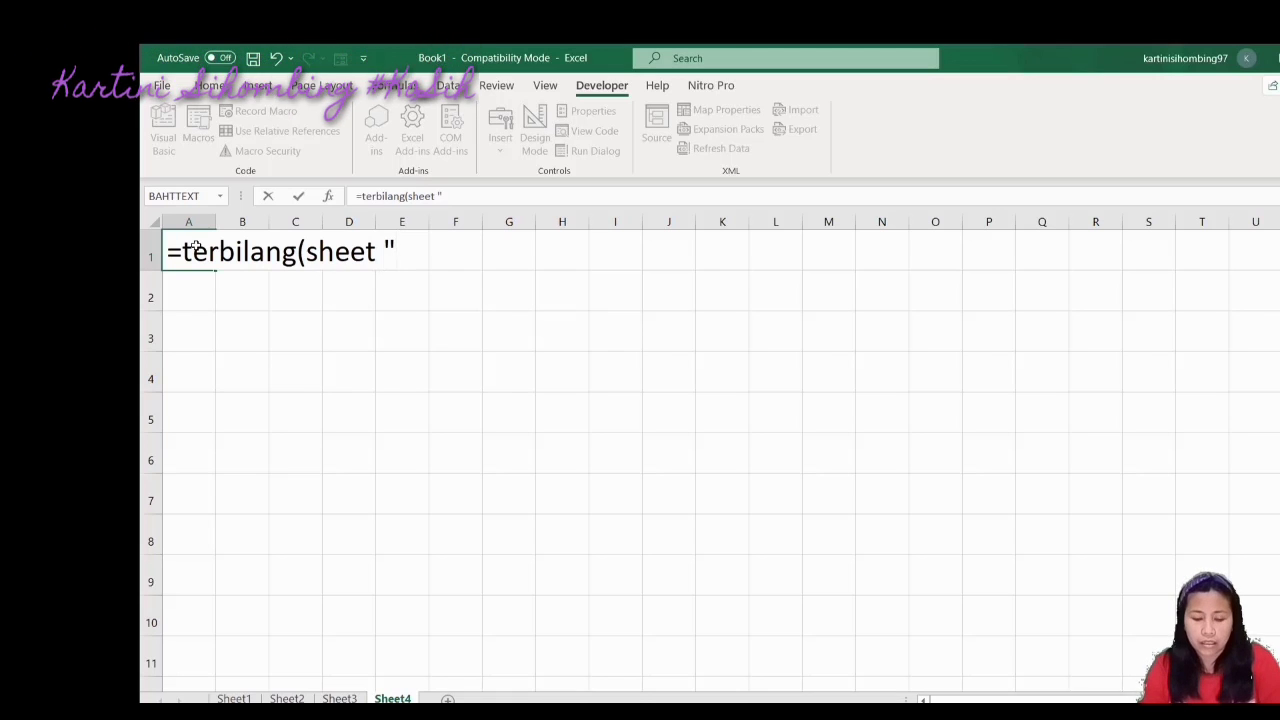
text(Rupi)
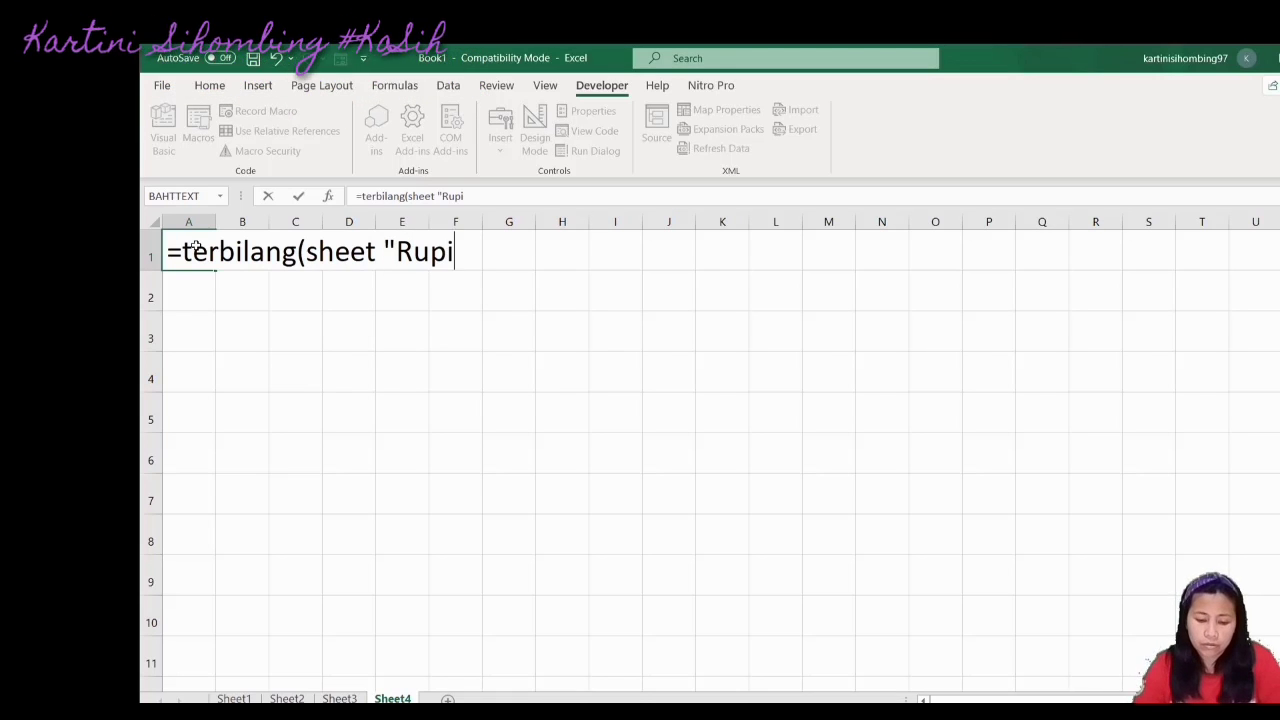
text(ah")
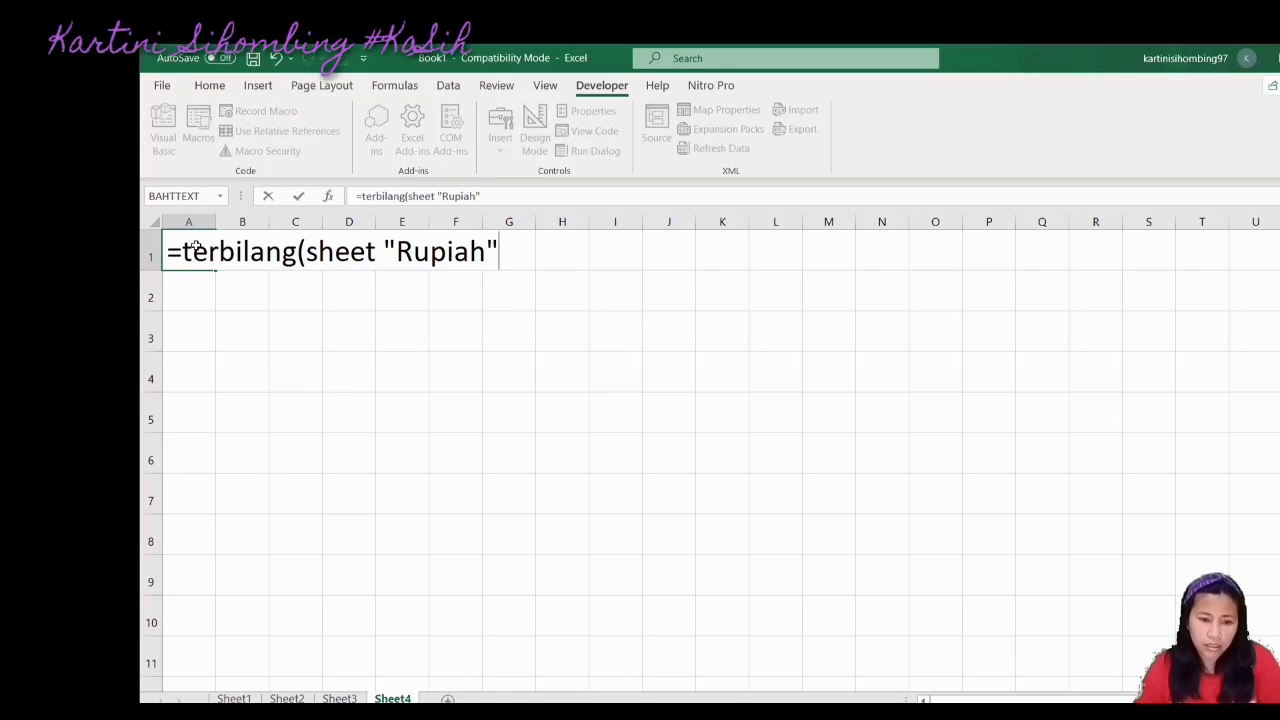
text())
key(Return)
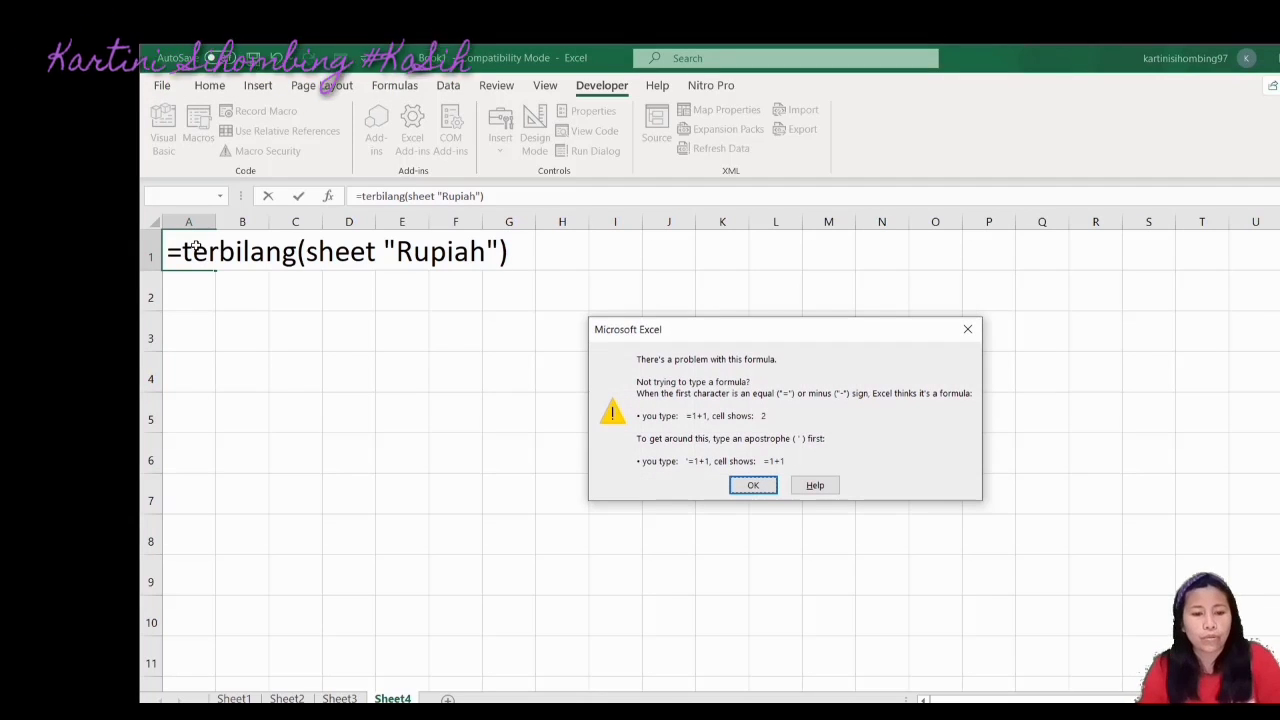
Dismiss the formula error and delete the rejected formula text, leaving '=' in A1
click(753, 485)
click(476, 450)
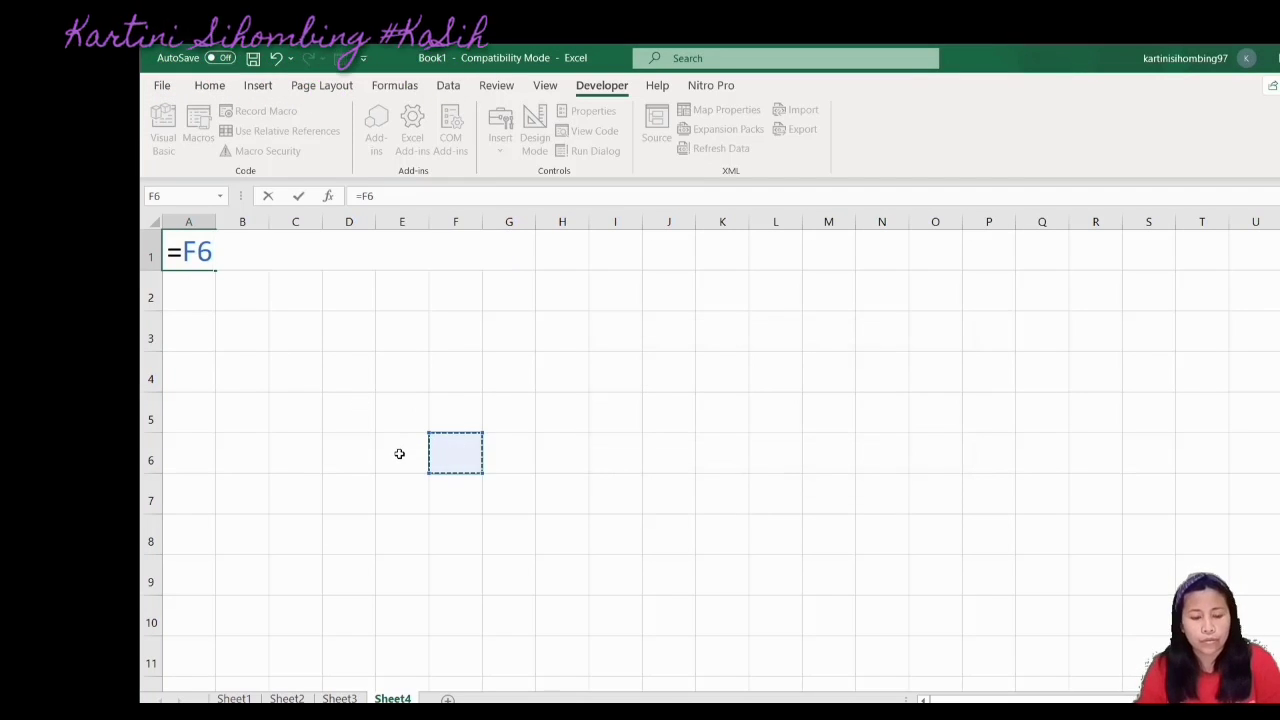
key(BackSpace)
key(BackSpace)
key(Return)
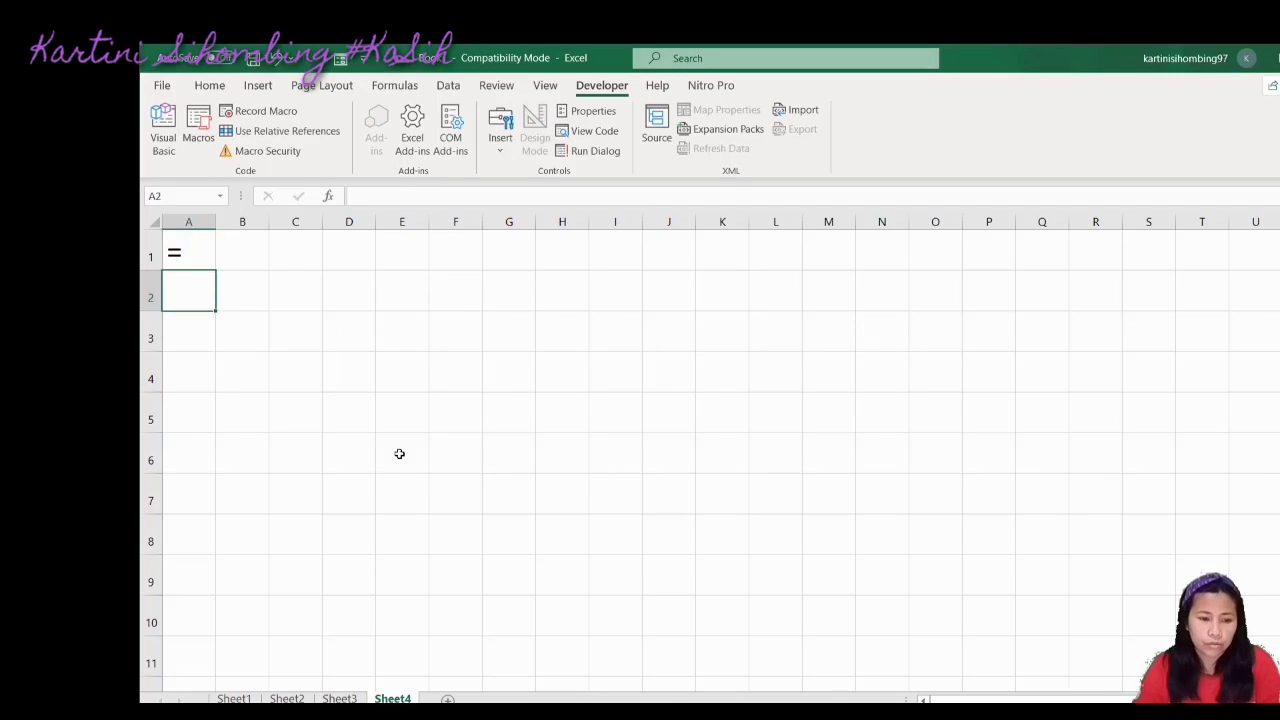
Replace A1's contents with the number 225175, correcting typing slips along the way
click(191, 254)
key(BackSpace)
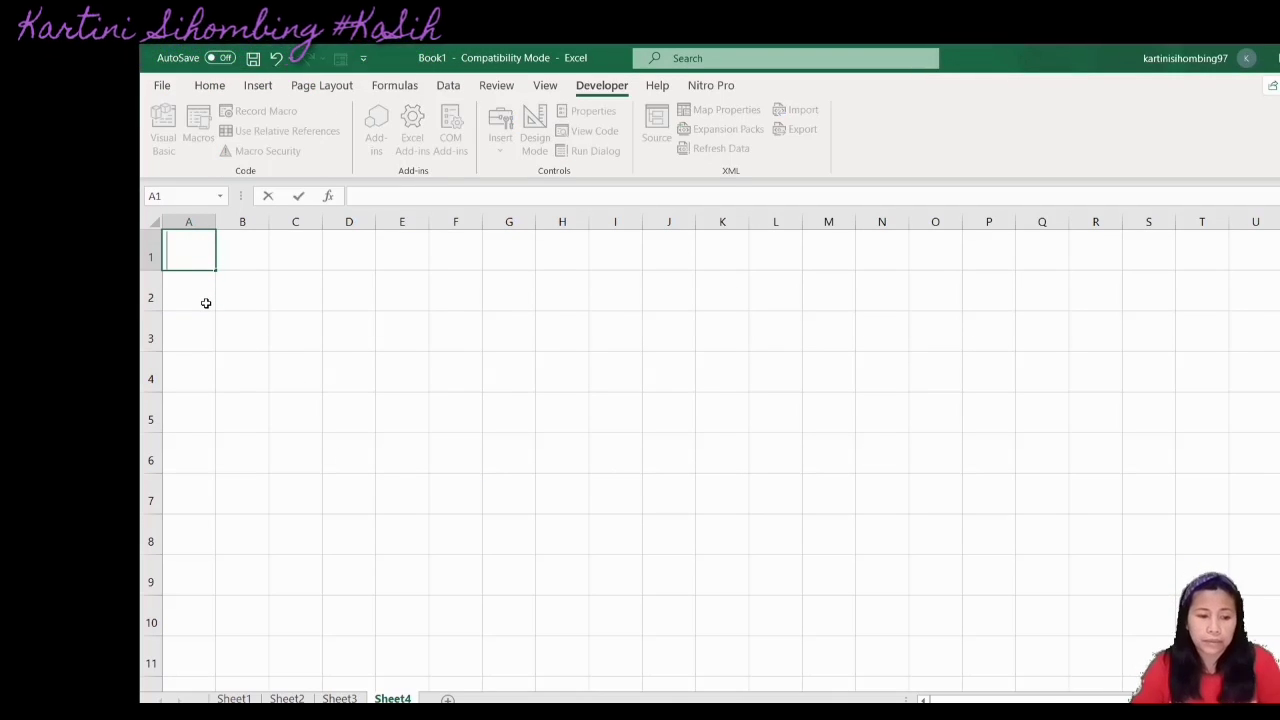
text(20)
key(BackSpace)
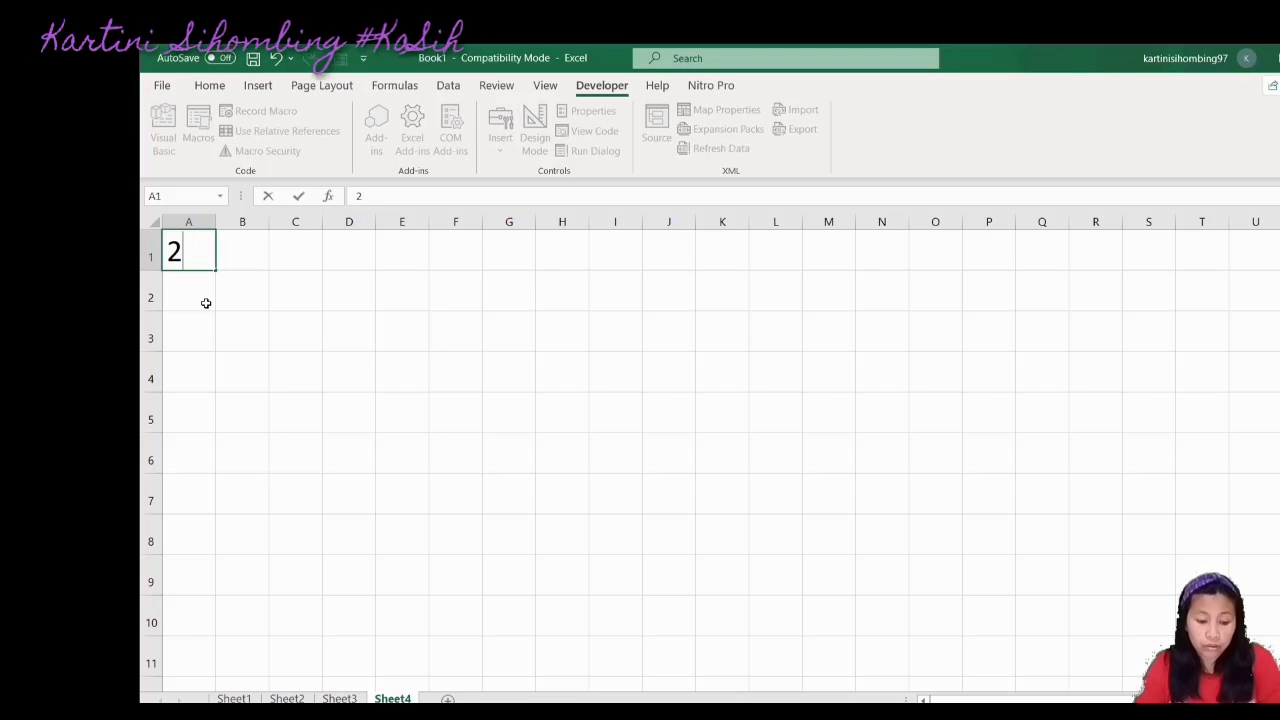
text(255)
key(BackSpace)
key(BackSpace)
text(5)
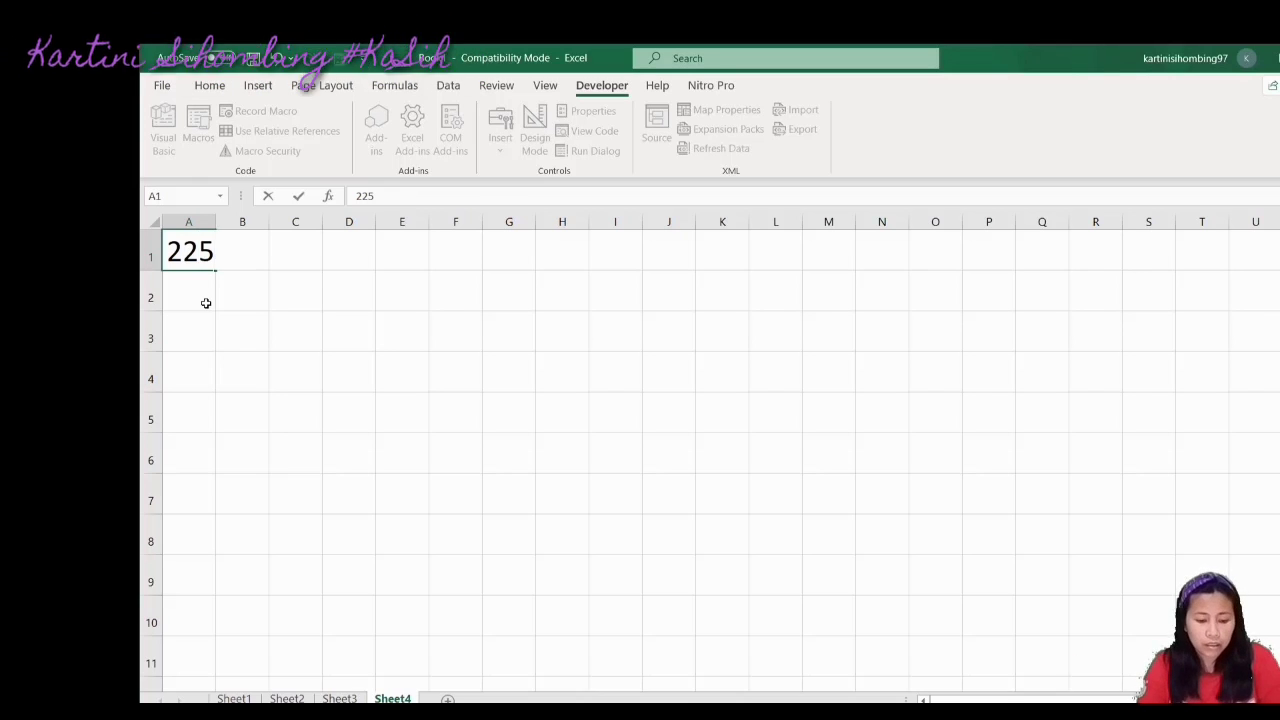
text(175)
key(Return)
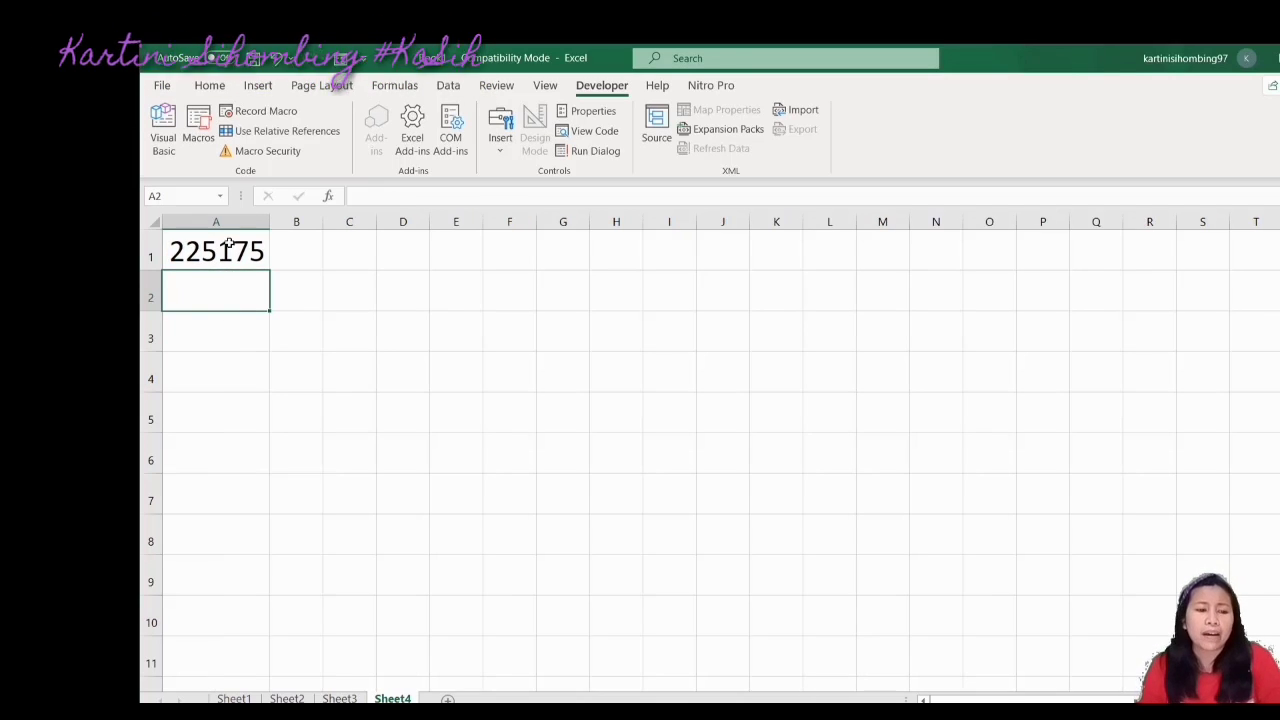
click(228, 247)
click(220, 336)
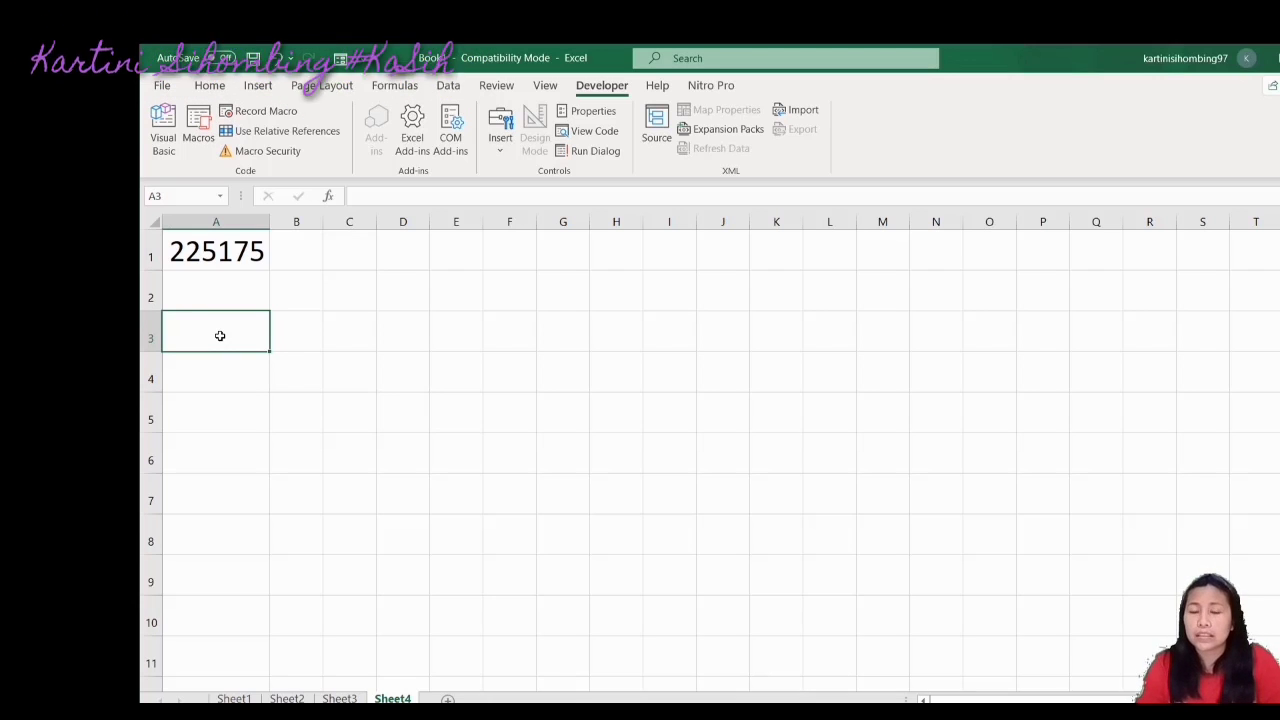
Enter =terbilang(A1) in A3 so it reads 'Dua ratus dua puluh lima ribu seratus tujuh puluh lima'
text(=)
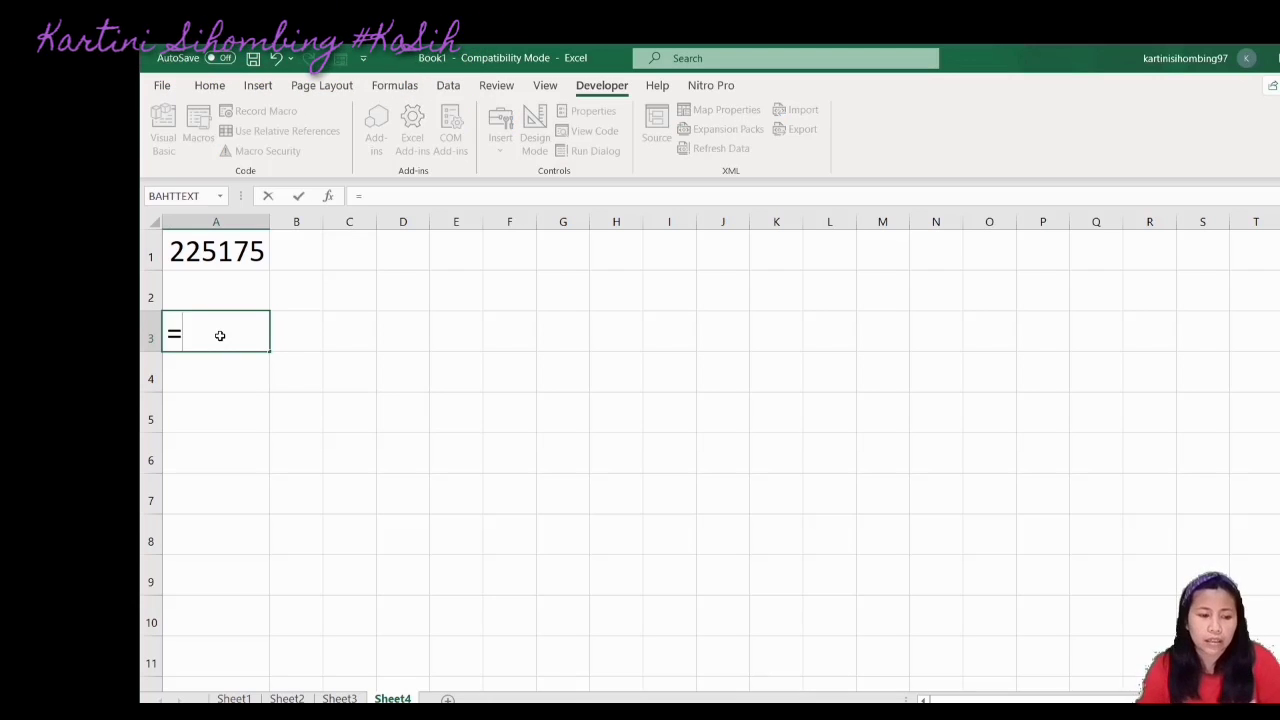
text(tebilan)
key(BackSpace)
key(BackSpace)
key(BackSpace)
key(BackSpace)
key(BackSpace)
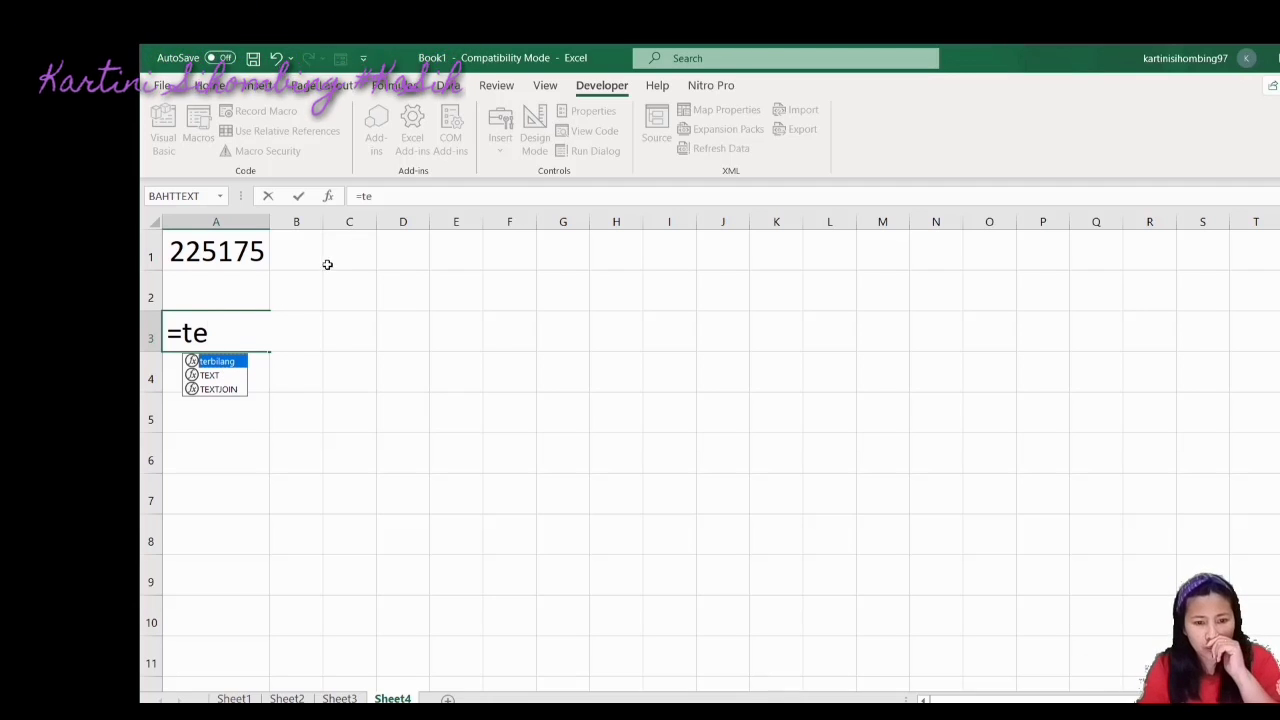
click(214, 335)
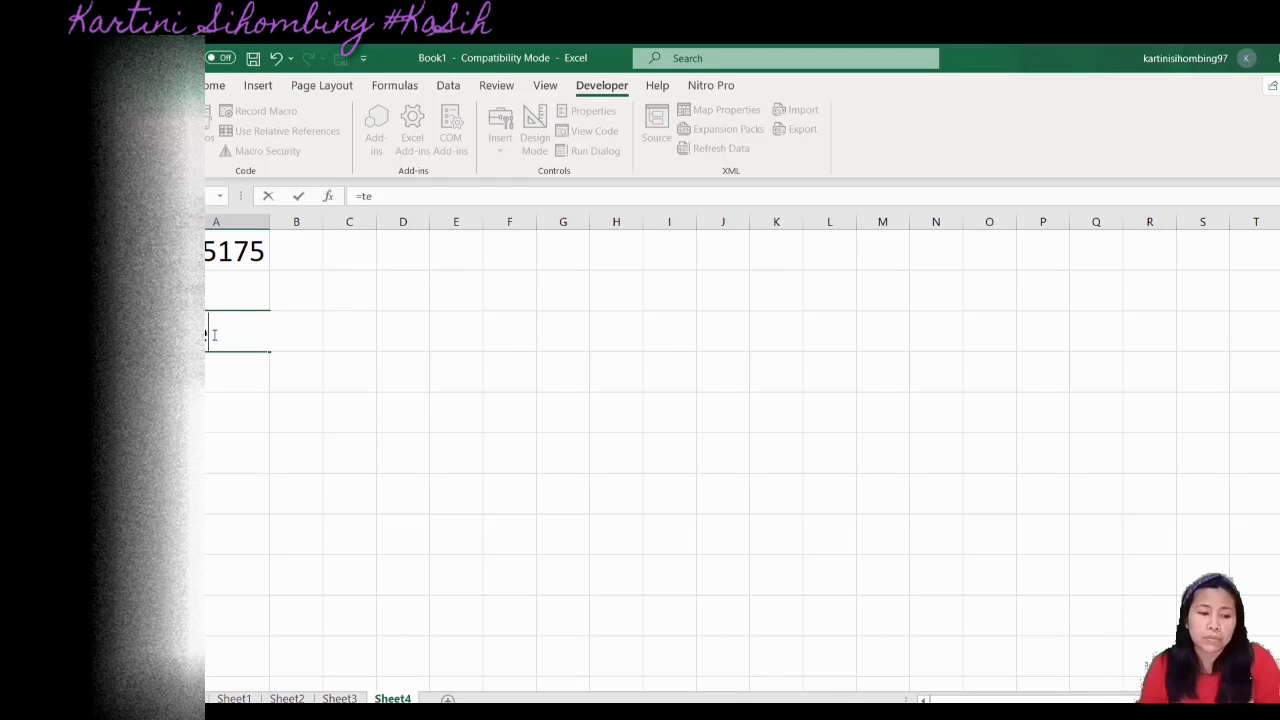
text(rbil)
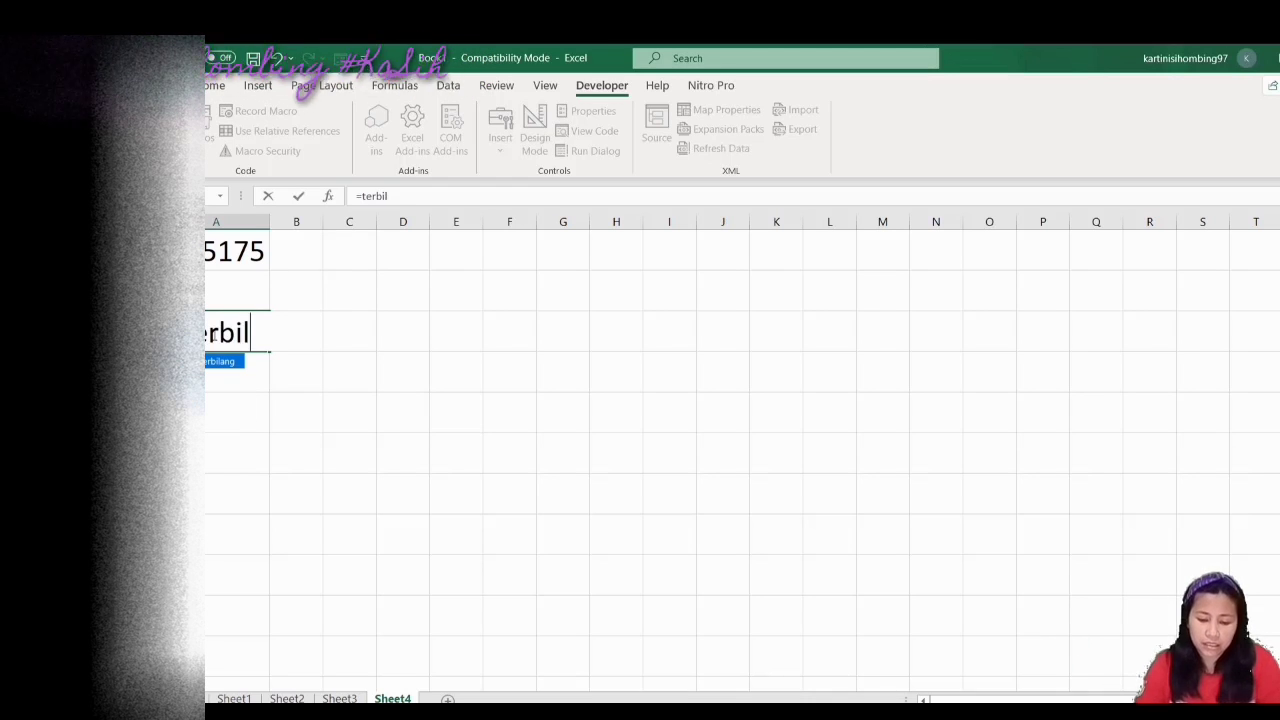
text(ang()
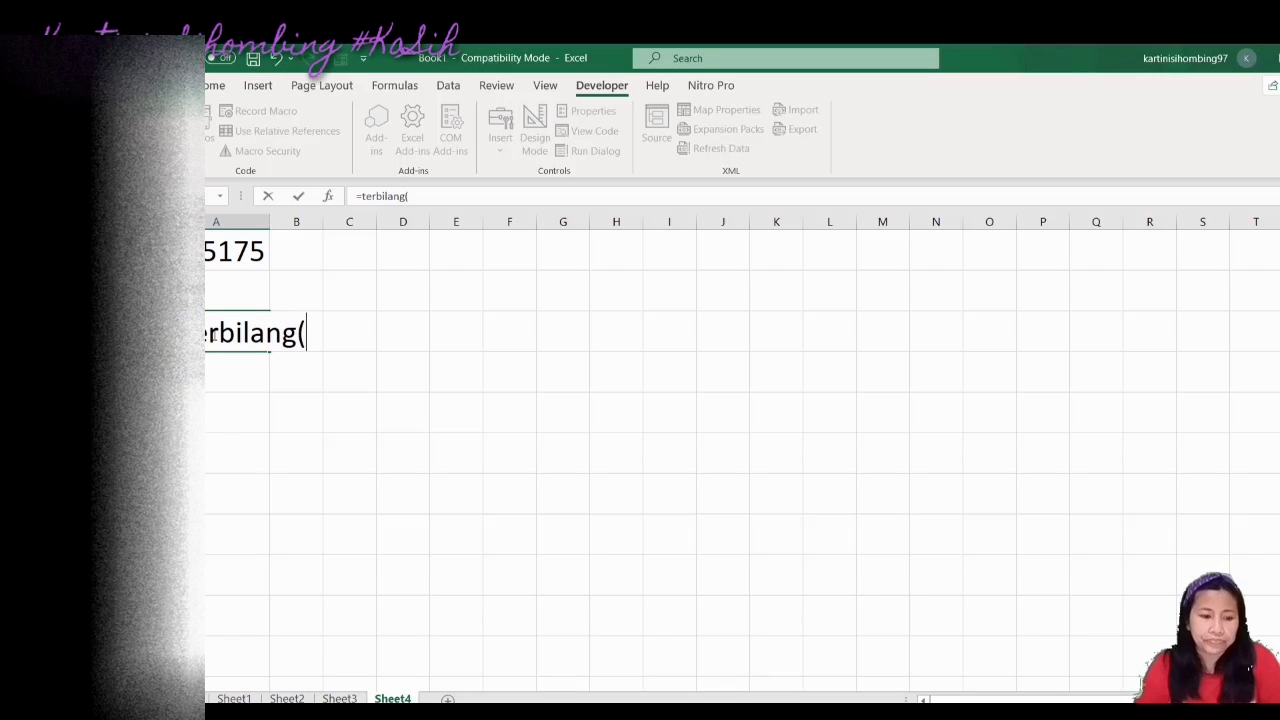
click(192, 253)
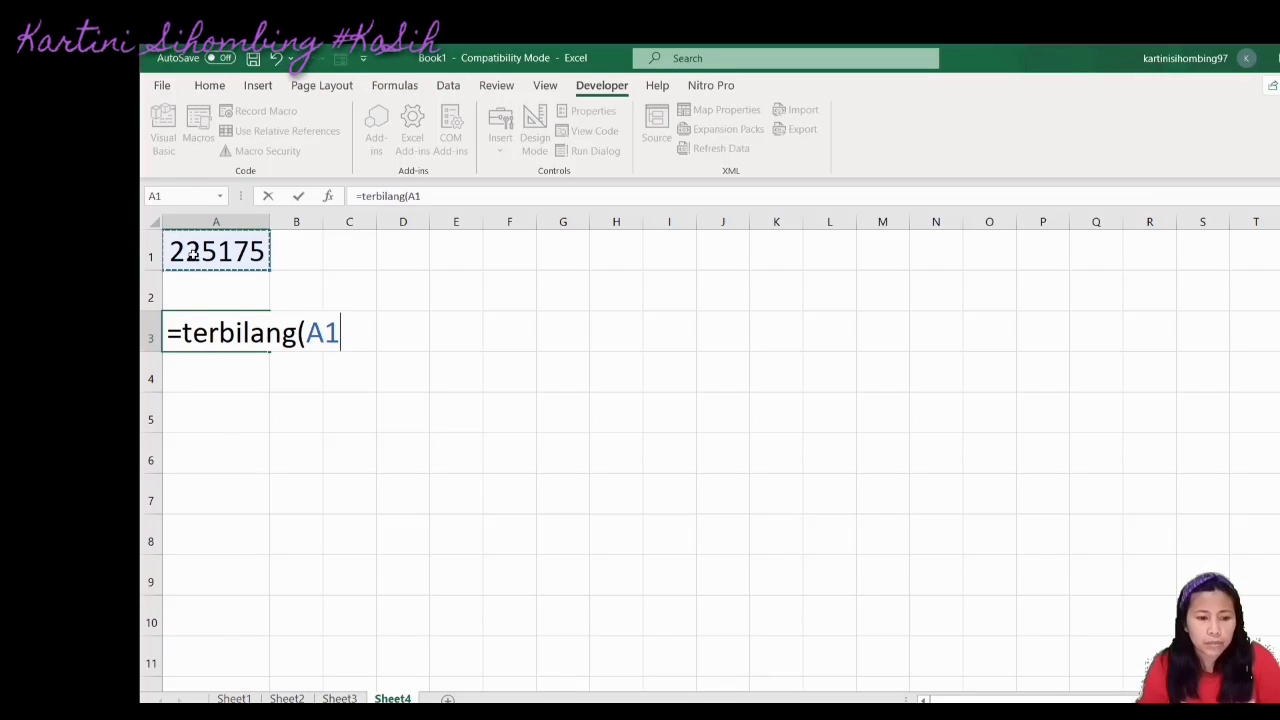
key(Return)
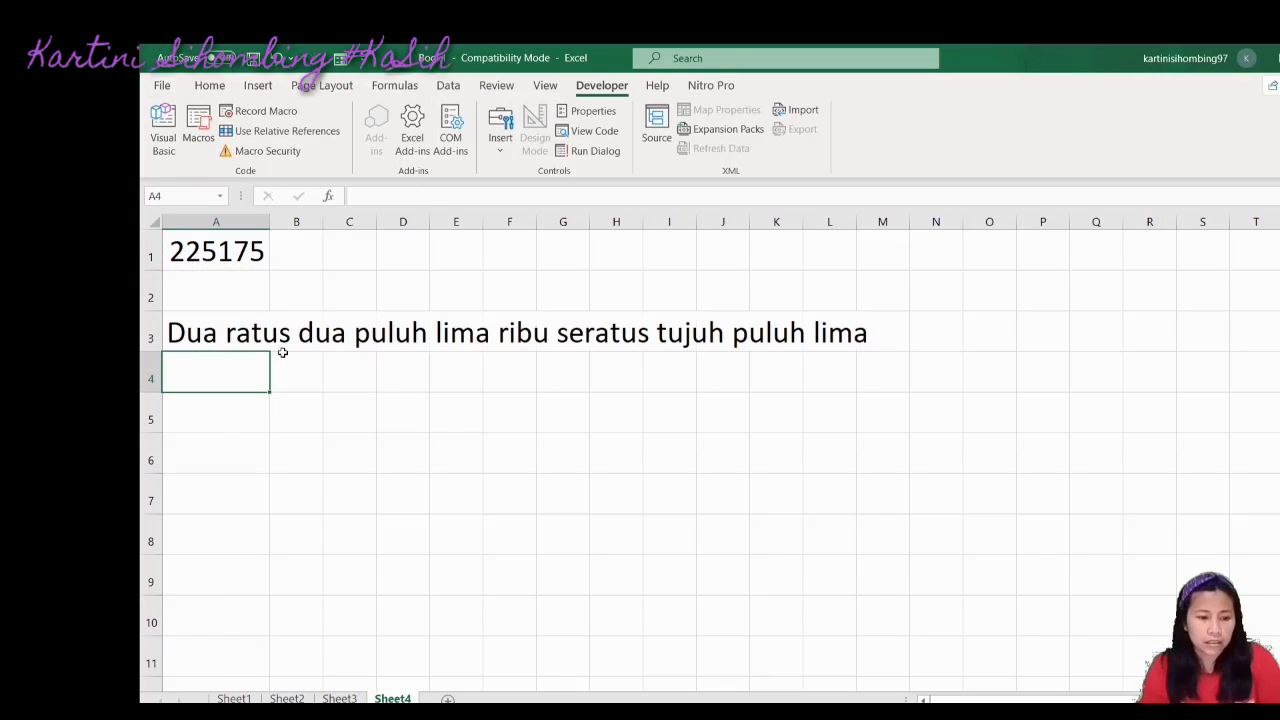
click(186, 326)
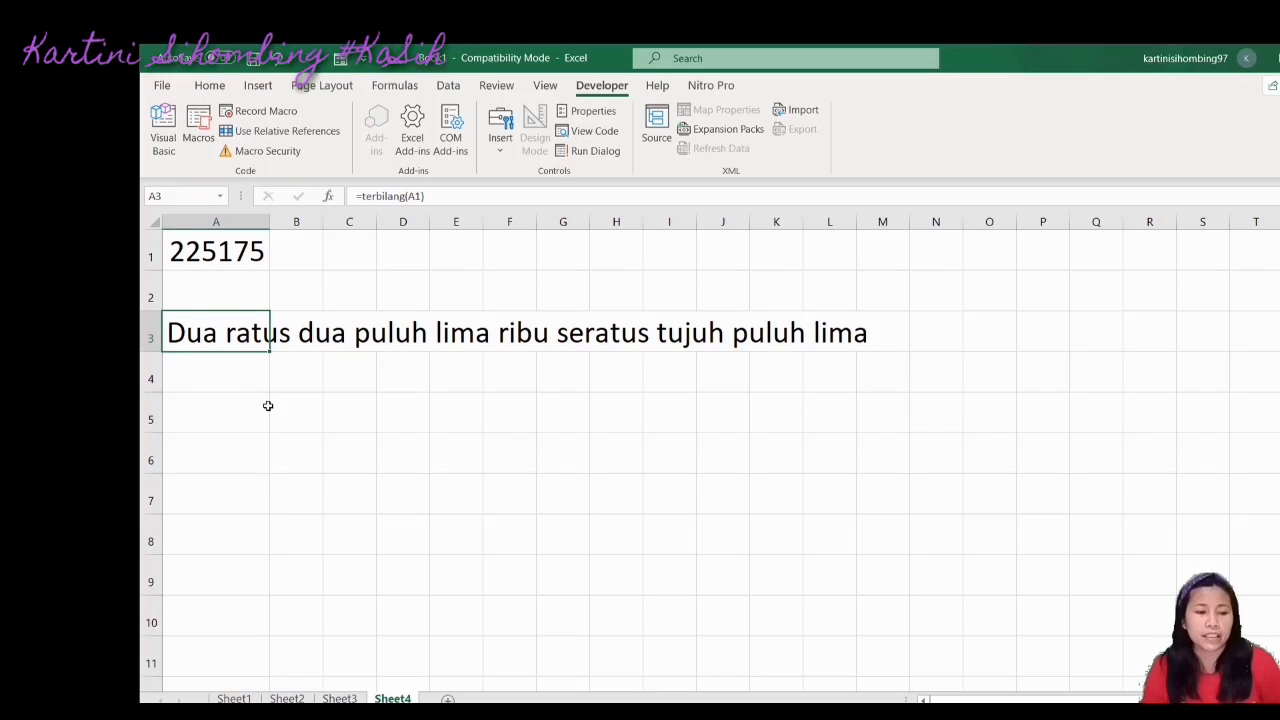
key(ctrl+a)
Try the Gill Sans Nova Ultra Bold font on the whole sheet
key(ctrl+1)
mouse_move(1000, 157)
mouse_down()
mouse_move(997, 182)
mouse_move(1000, 159)
mouse_up()
click(873, 152)
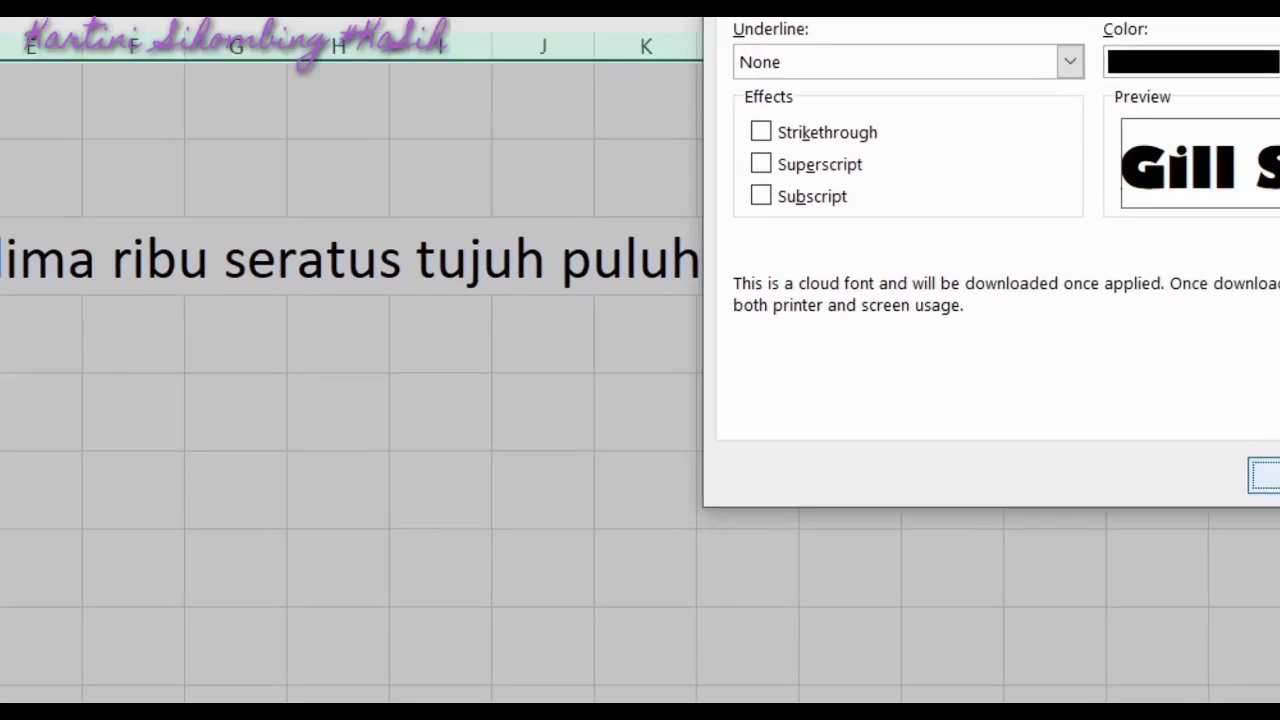
click(1132, 443)
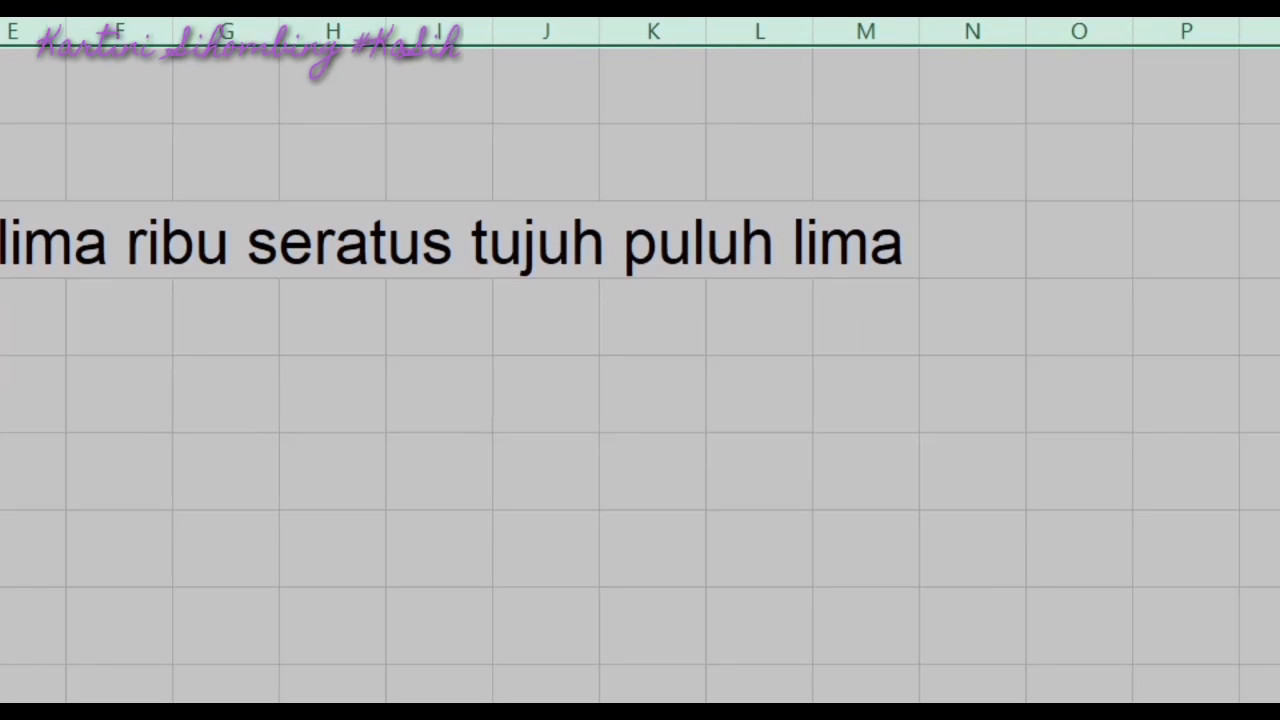
click(677, 569)
Switch the whole sheet's font to Zilla Slab Medium instead
key(ctrl+a)
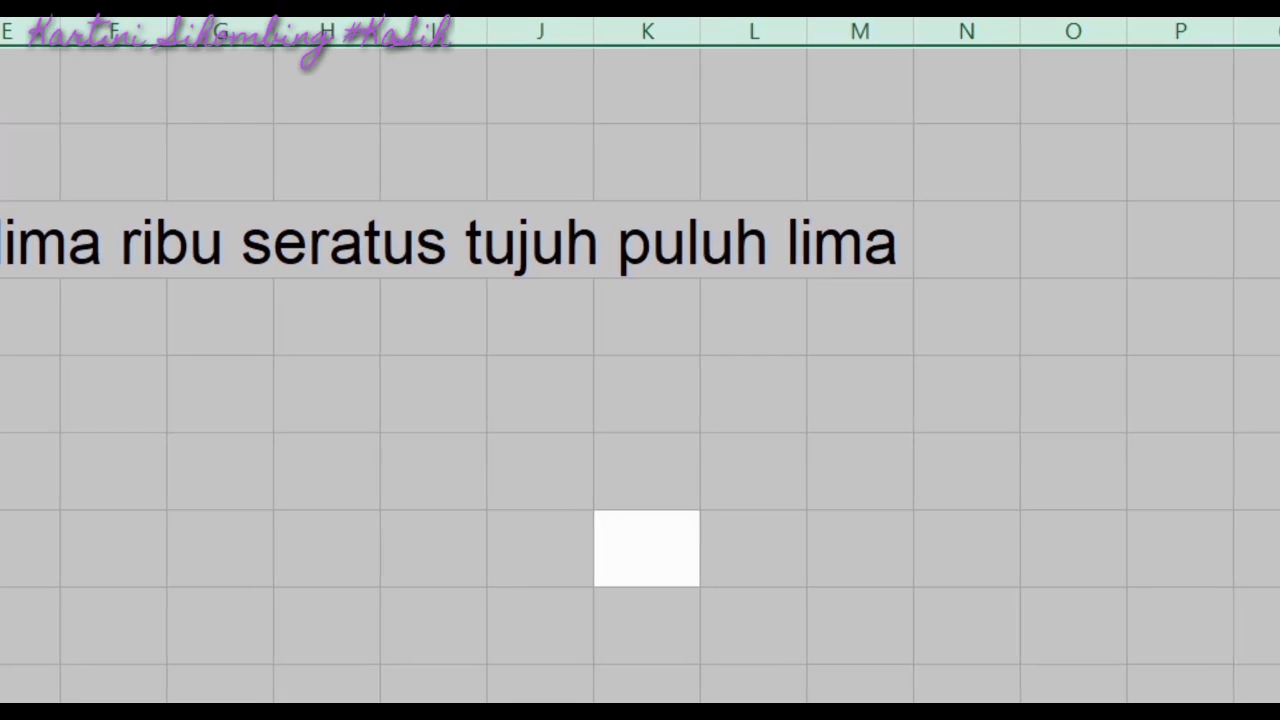
key(ctrl+1)
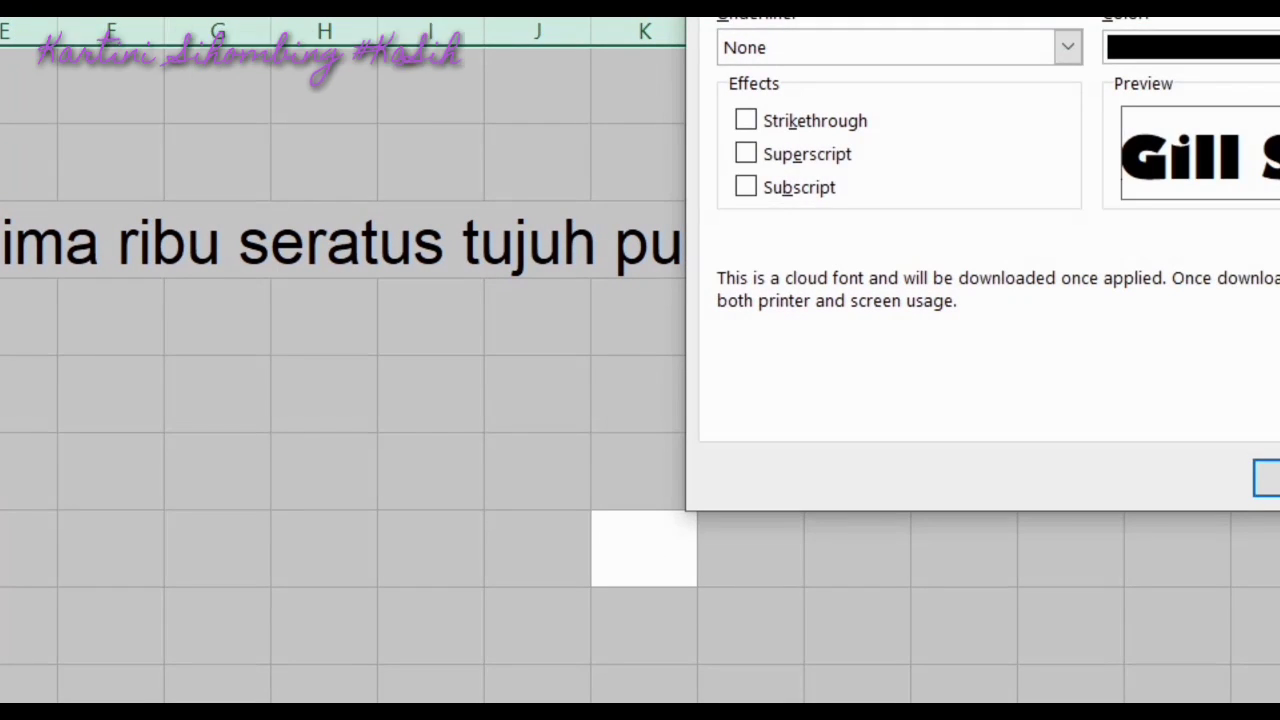
click(457, 172)
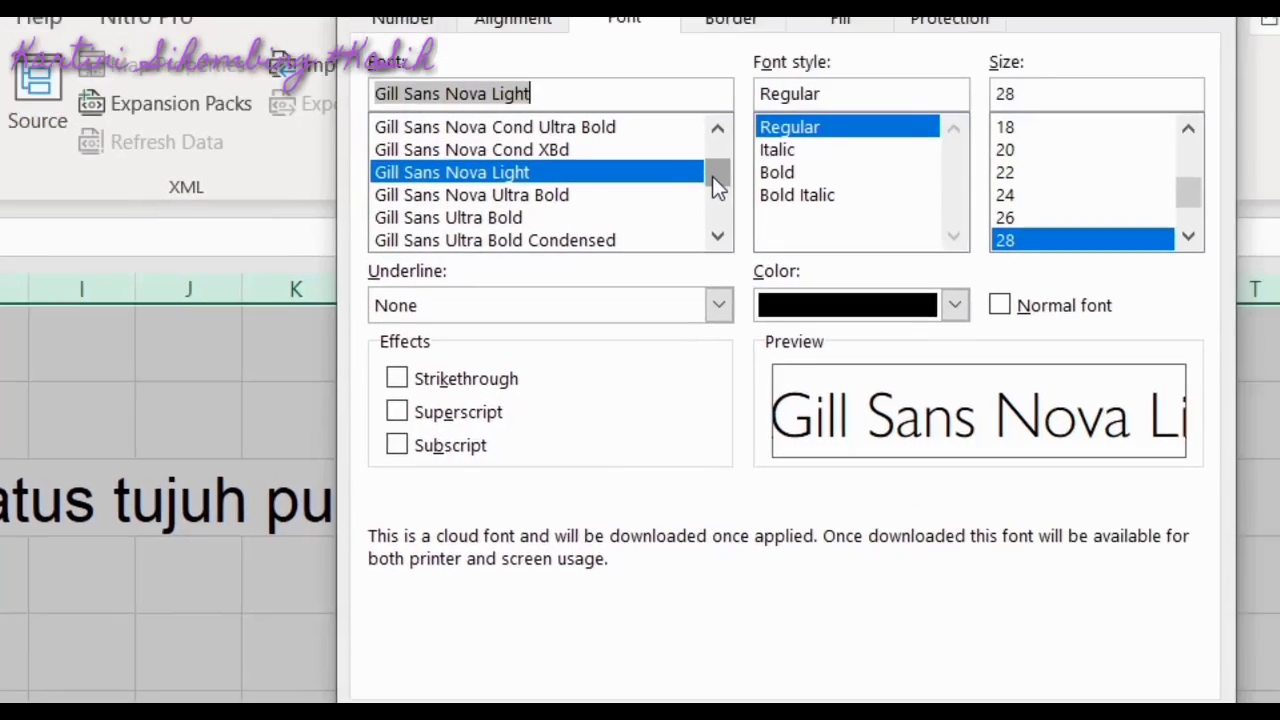
drag(712, 178, 640, 276)
click(430, 274)
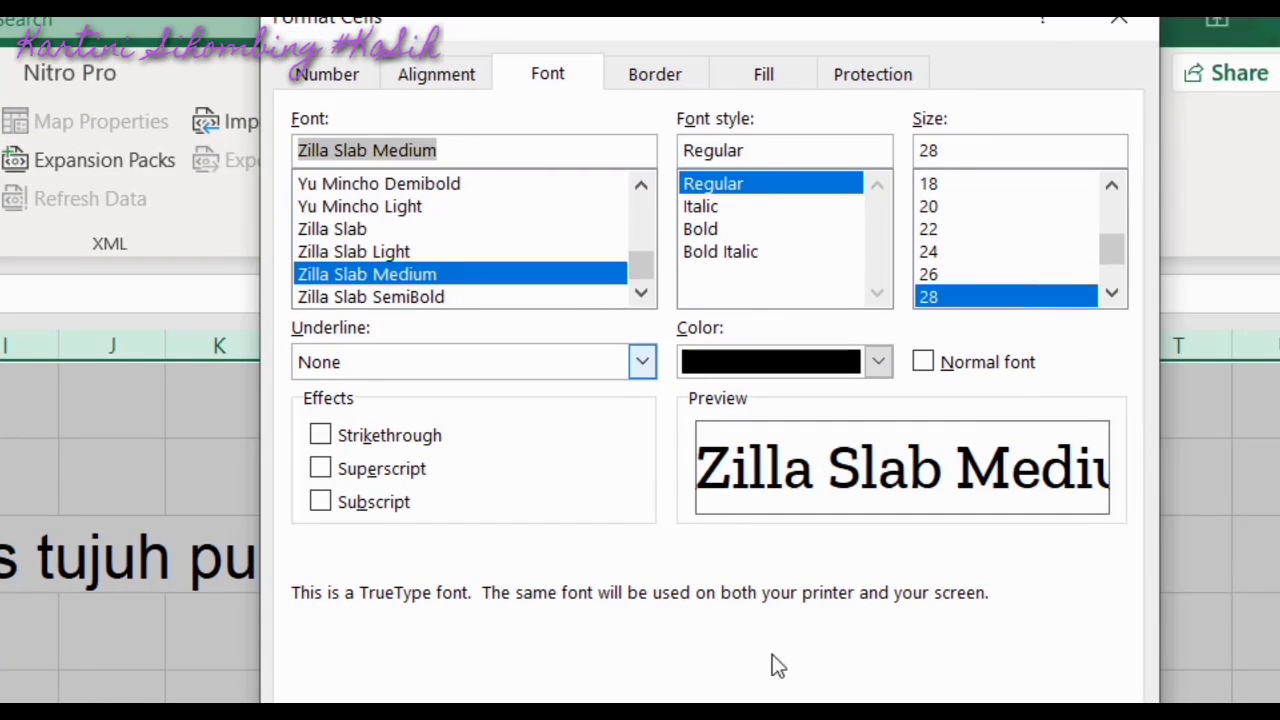
click(935, 716)
click(120, 708)
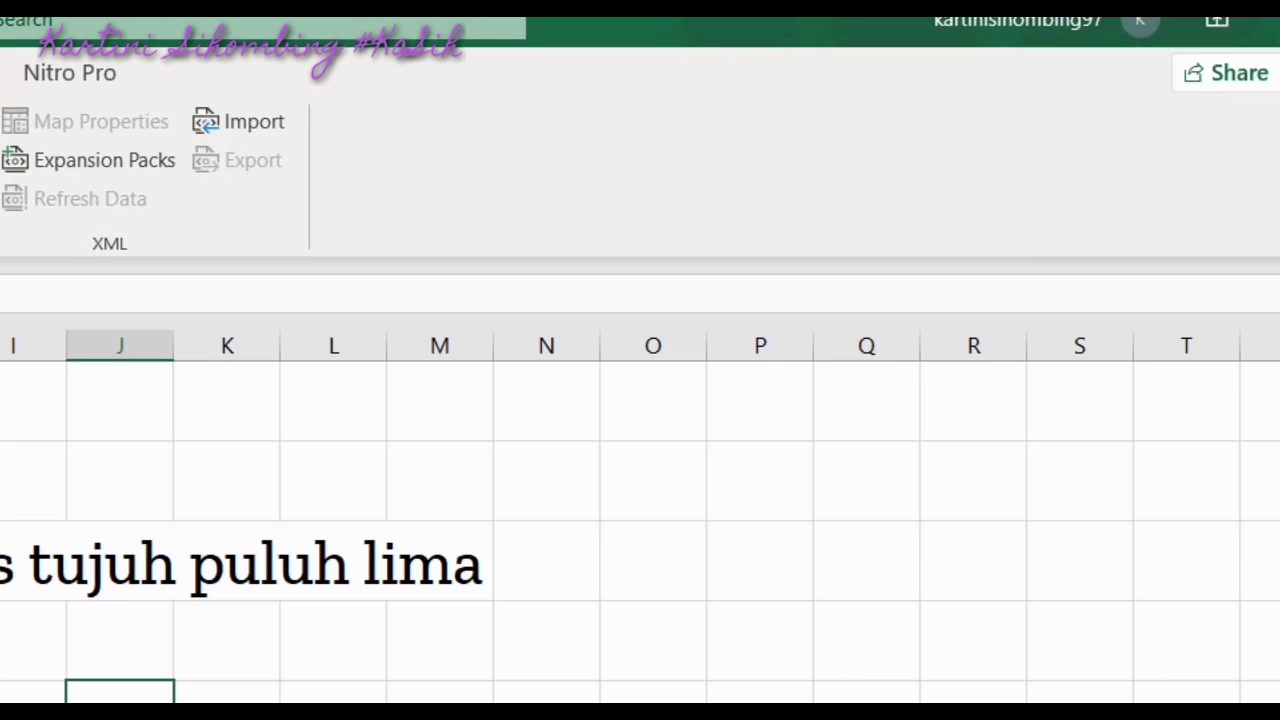
click(2, 565)
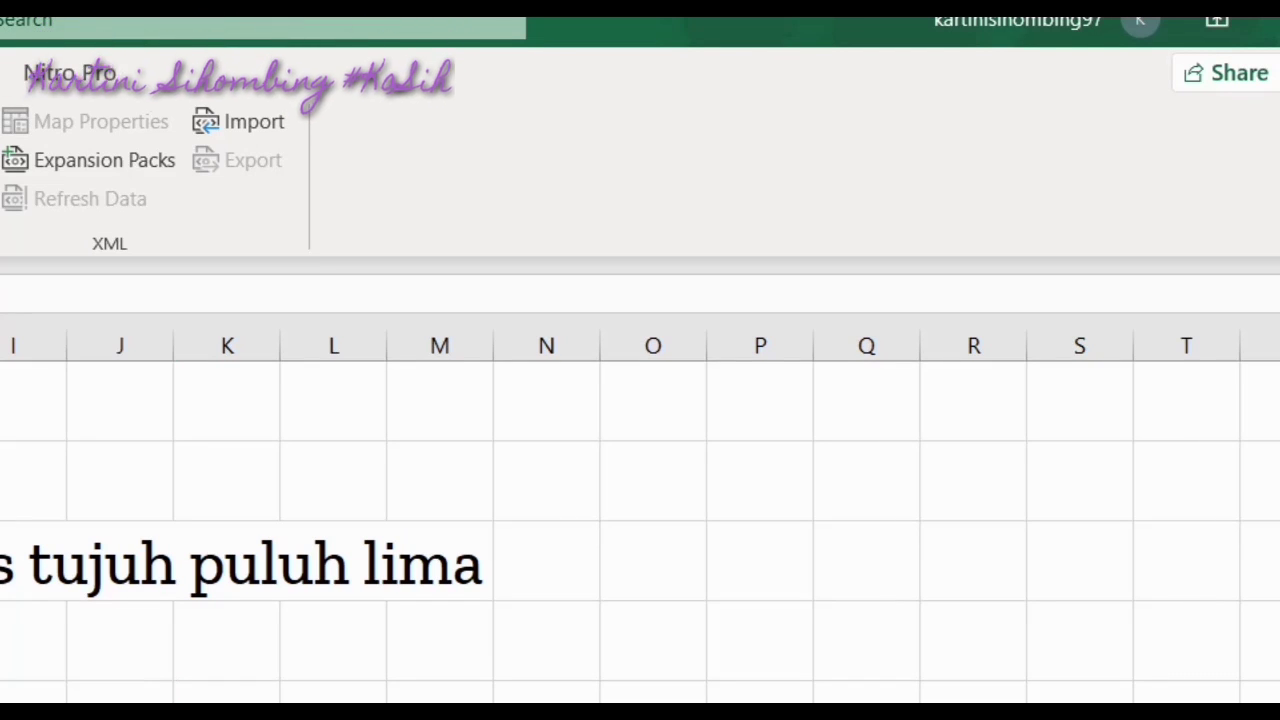
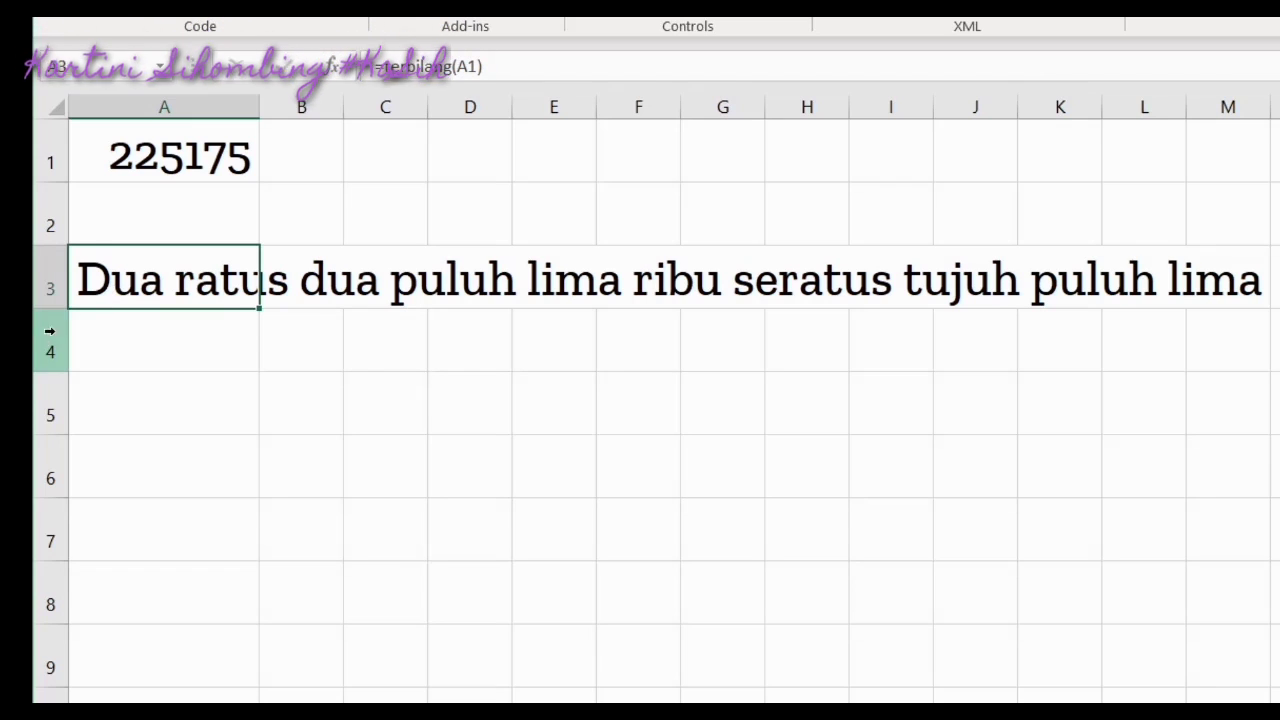
Append &" rupiah" to A3's =terbilang(A1) formula so 225175 is spelled out ending in rupiah
click(494, 72)
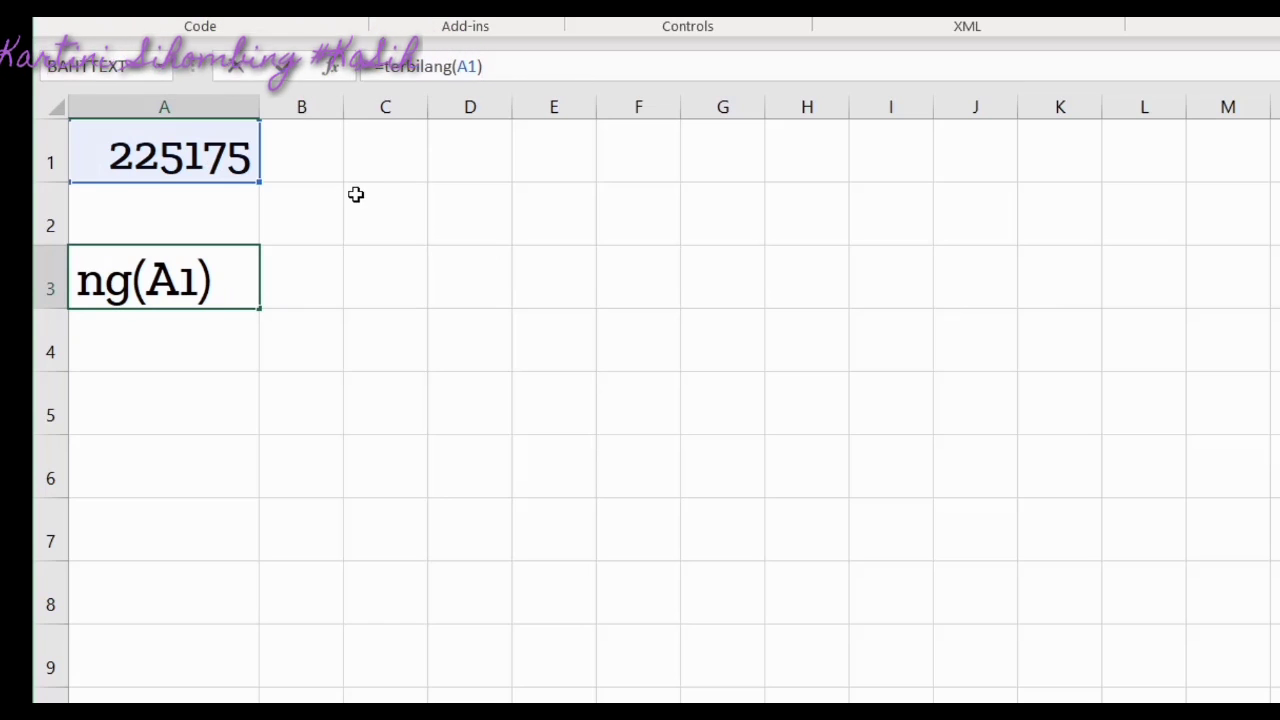
text(" Ru)
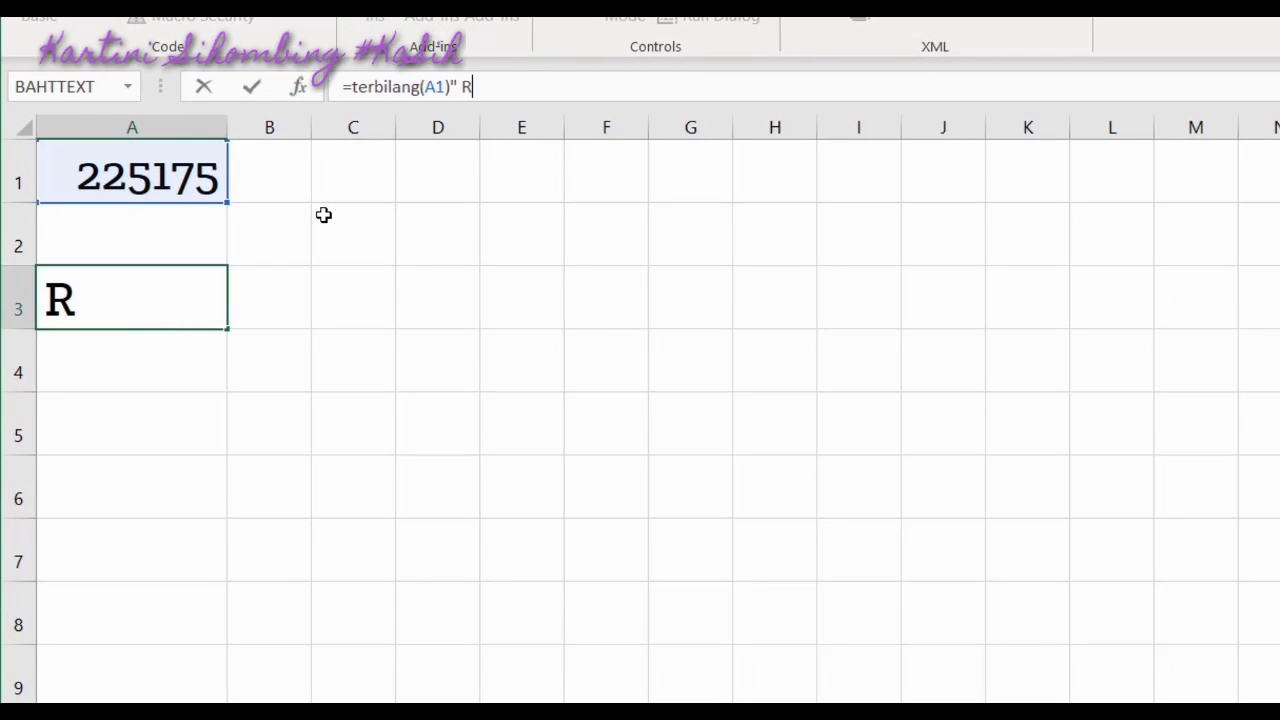
key(BackSpace)
key(BackSpace)
text(ru)
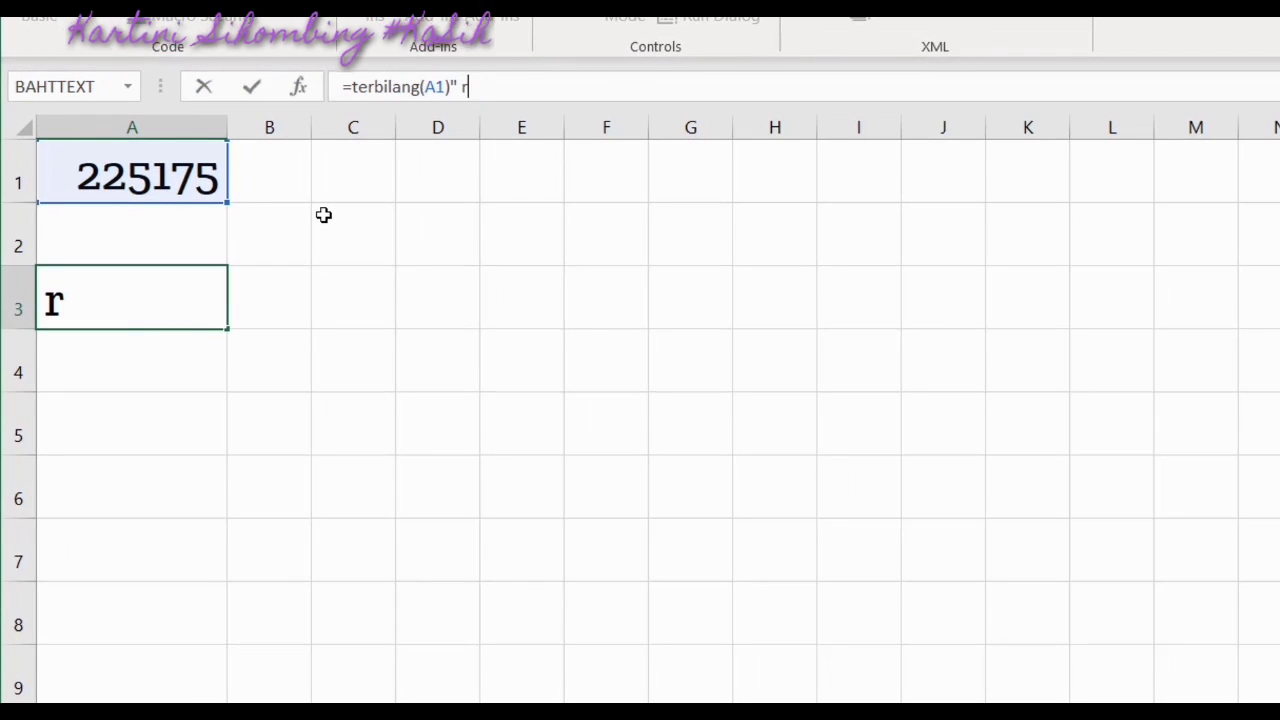
text(piah)
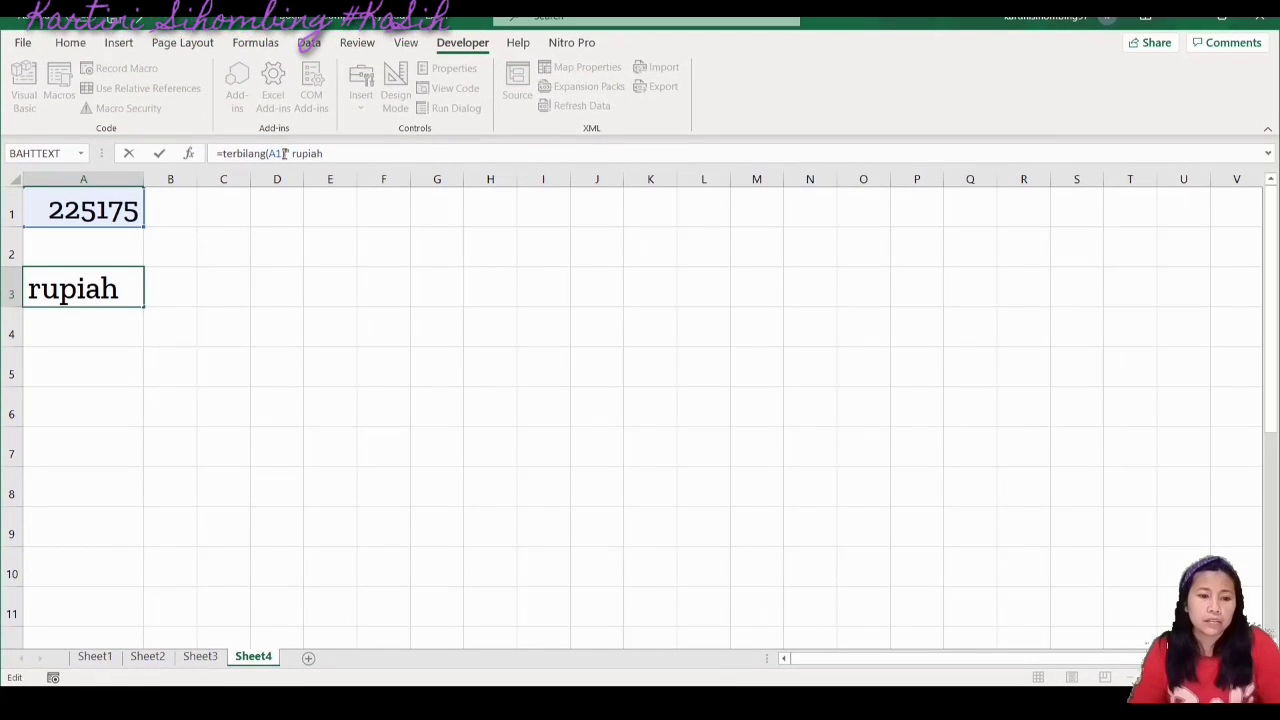
click(284, 153)
text(&)
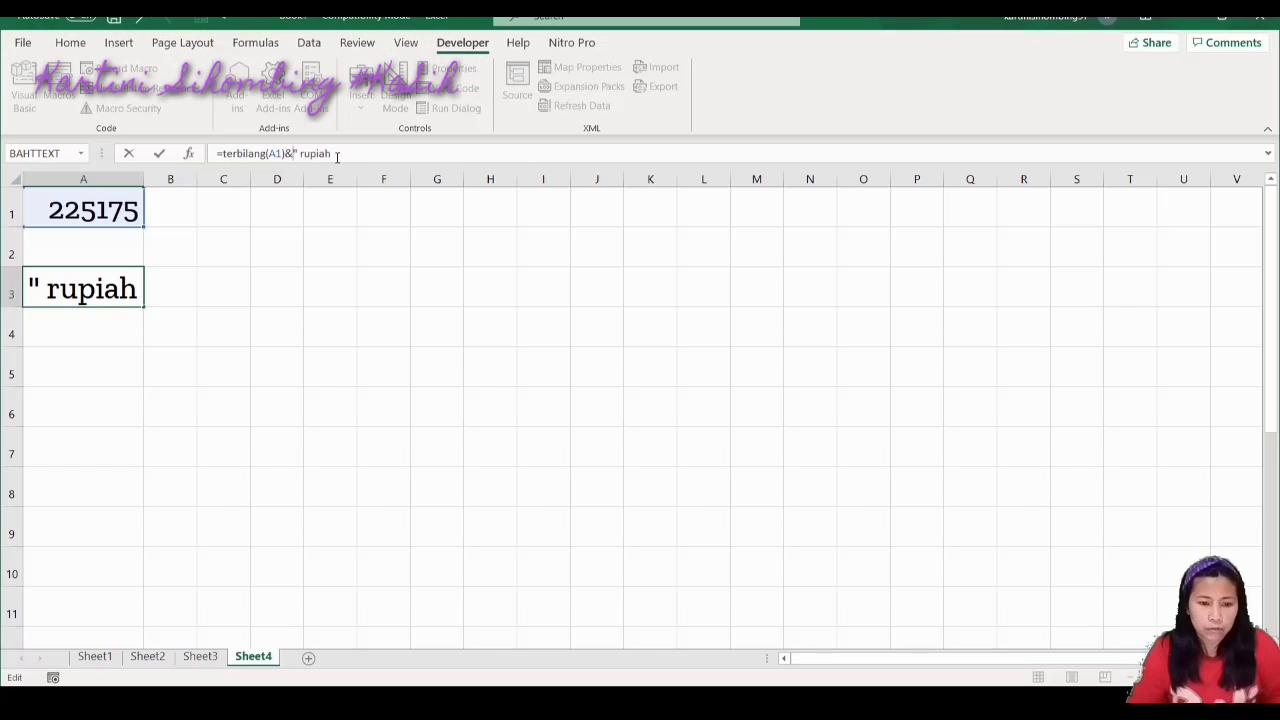
text(")
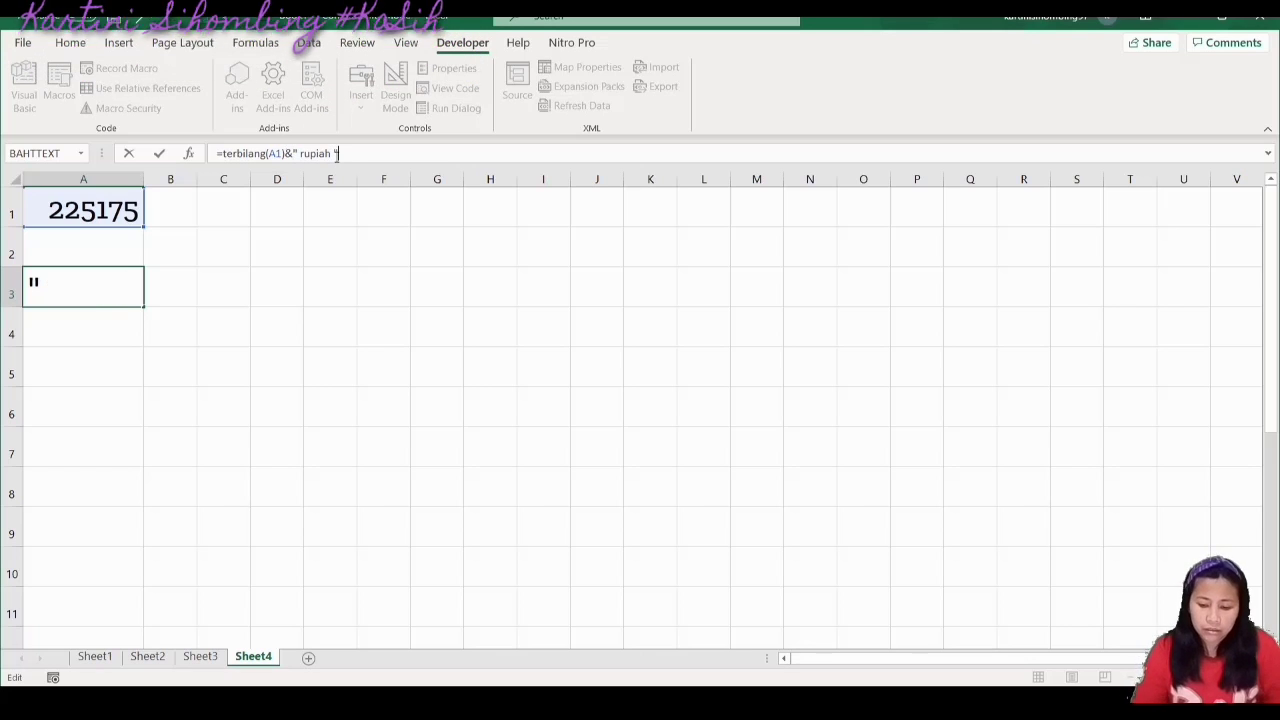
key(Return)
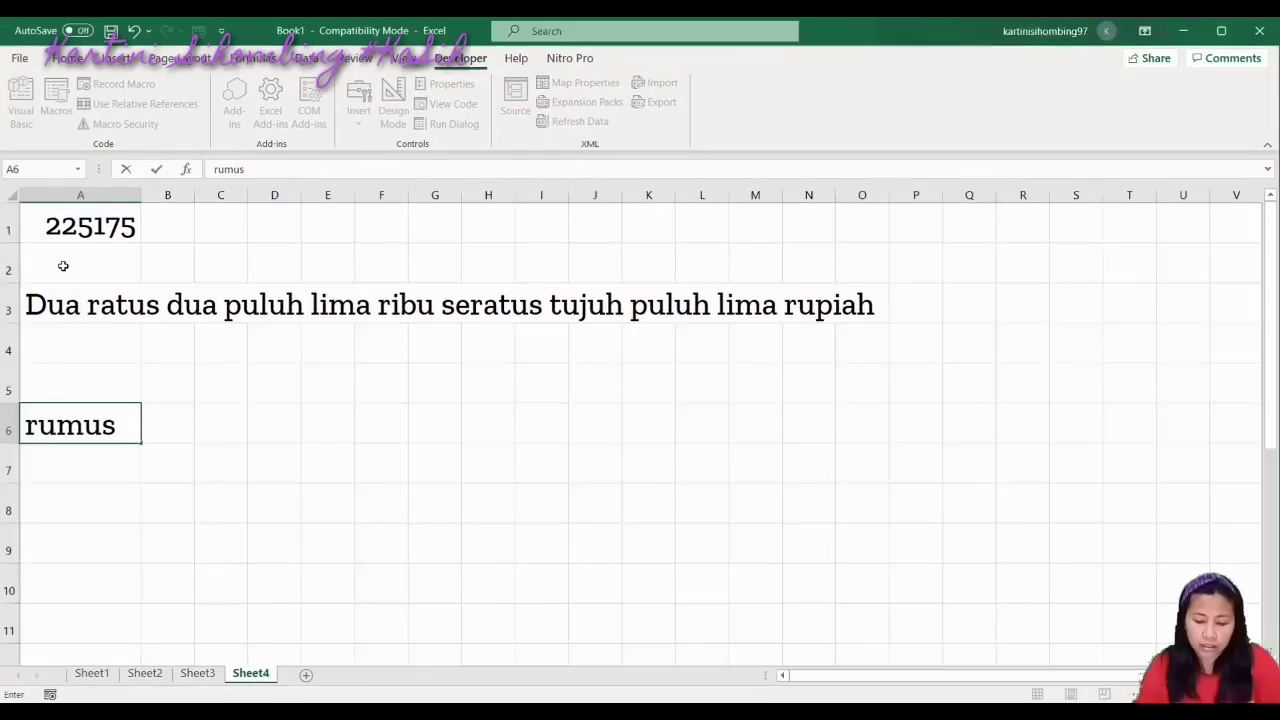
Complete the A6 label as 'rumus :', recheck A3's formula, and select B6
text(:)
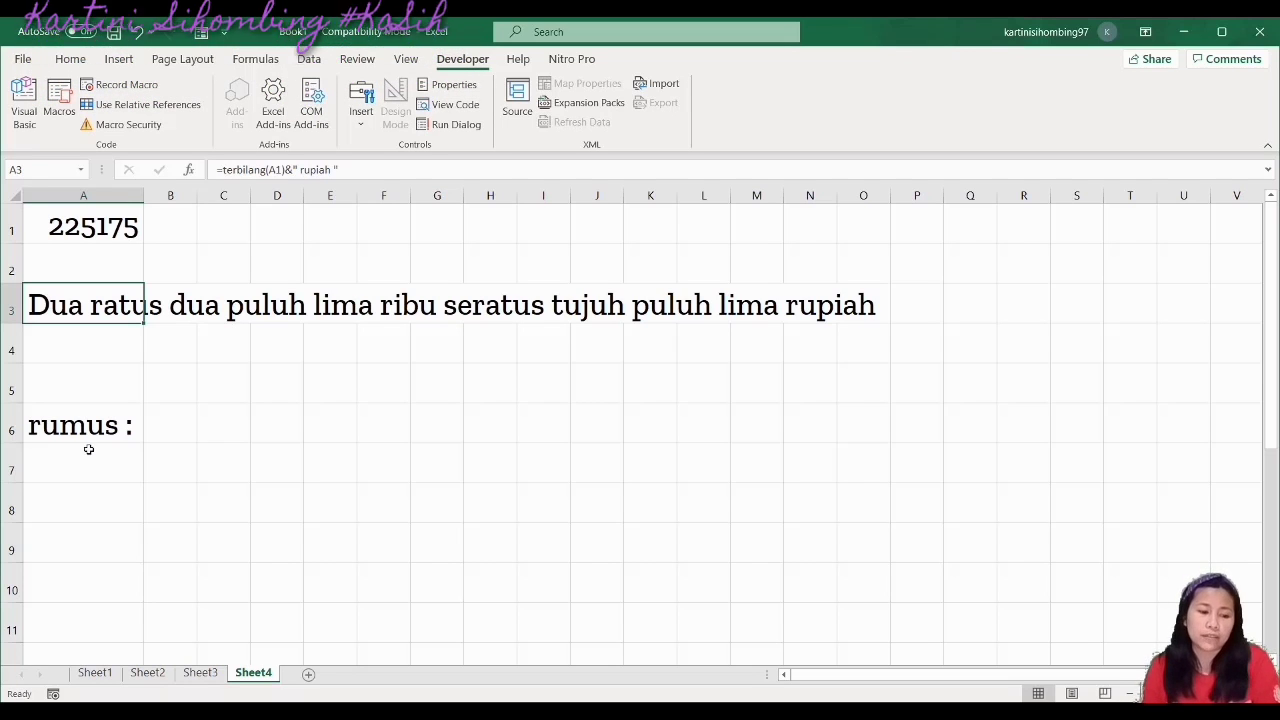
click(52, 432)
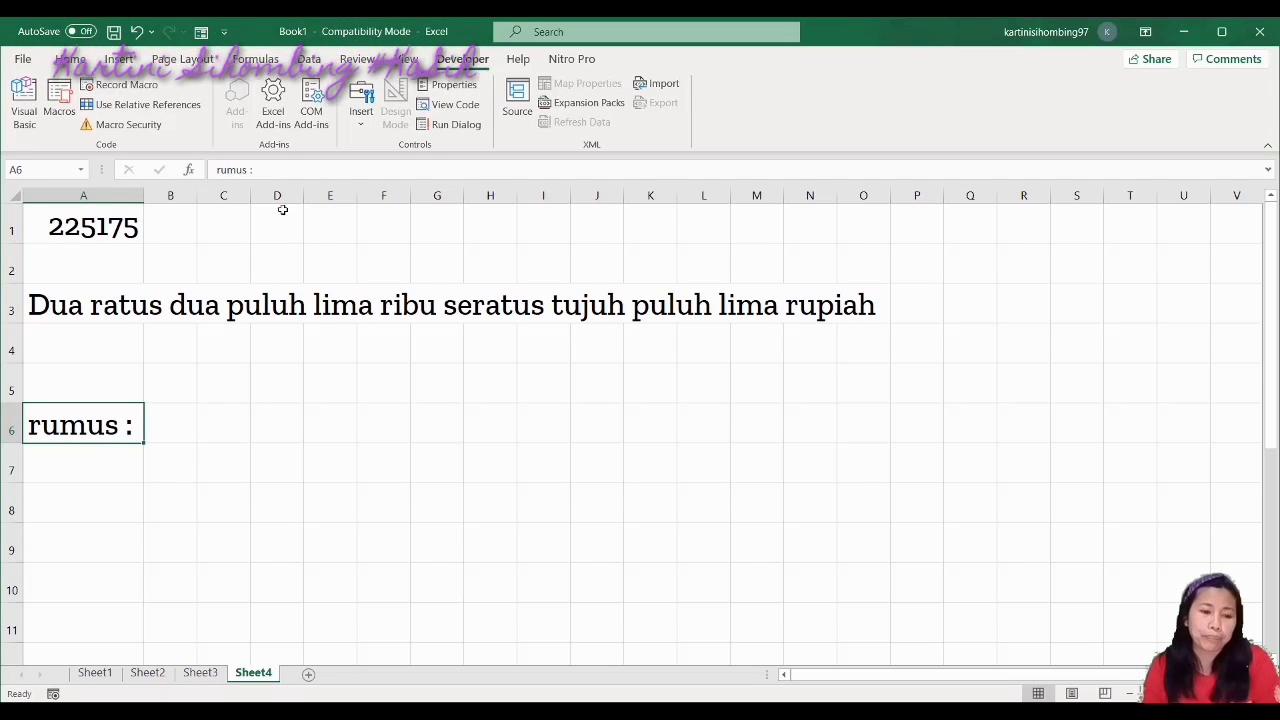
click(52, 307)
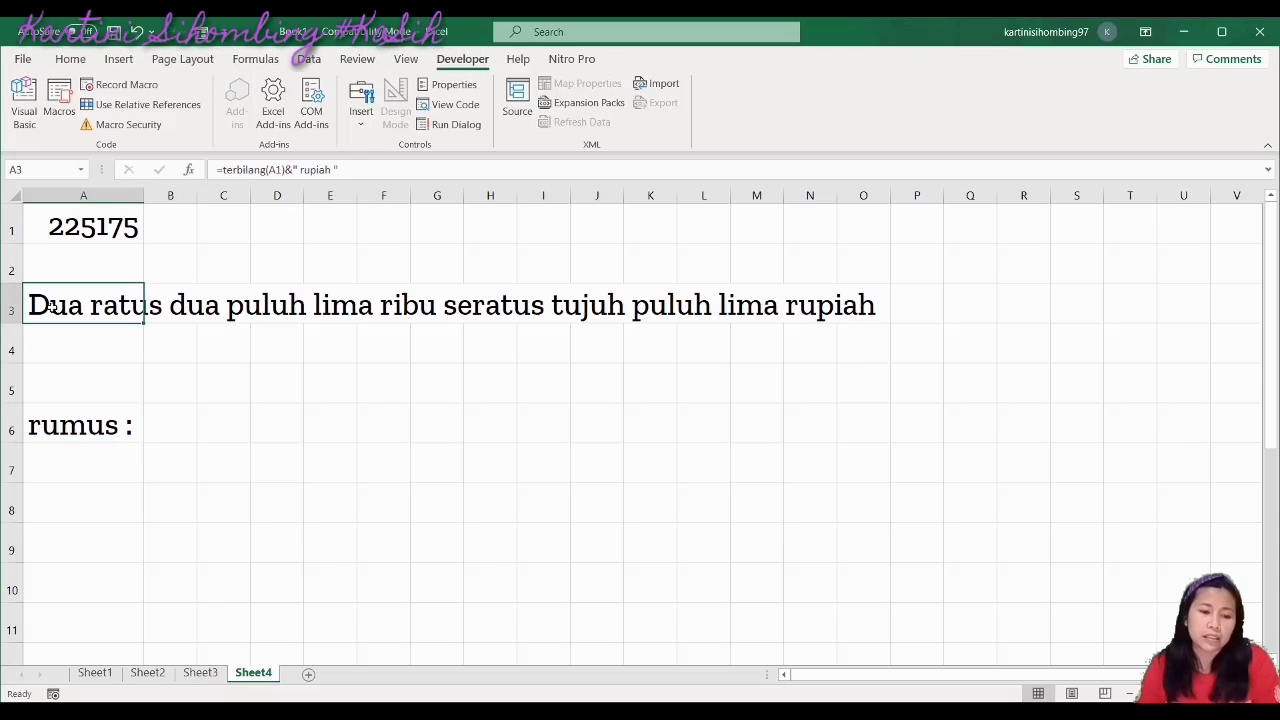
click(65, 429)
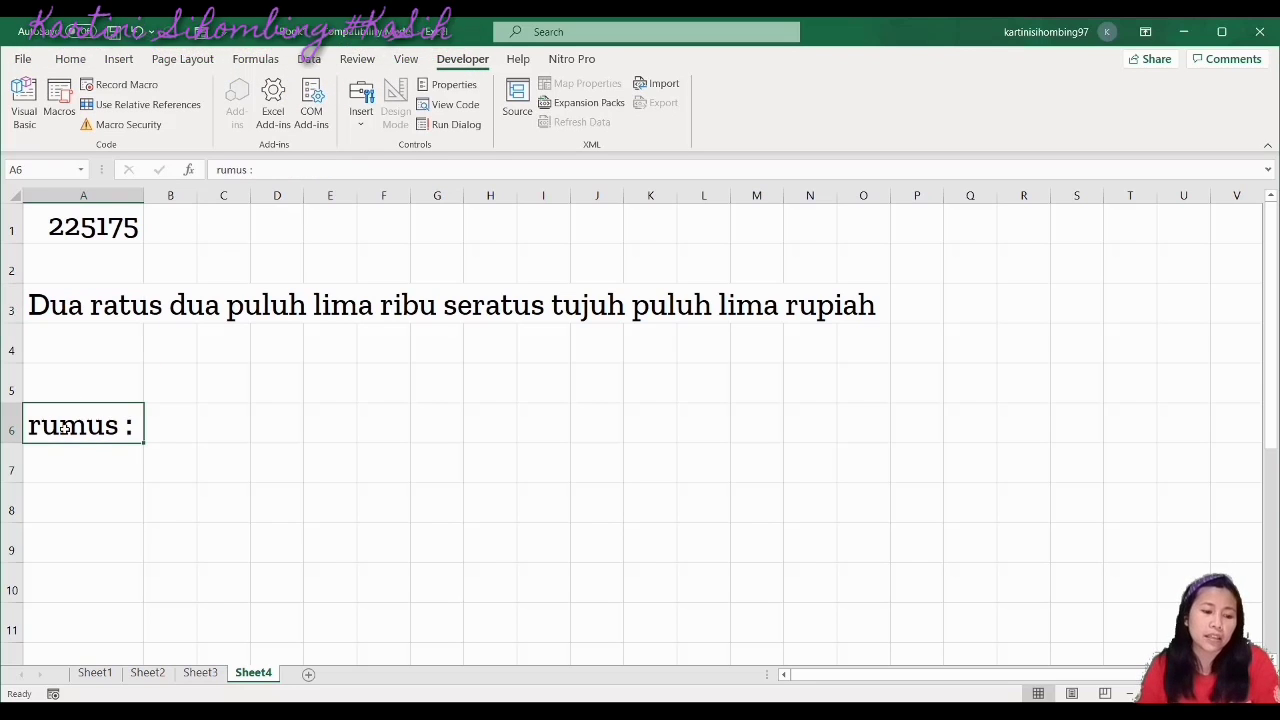
click(182, 428)
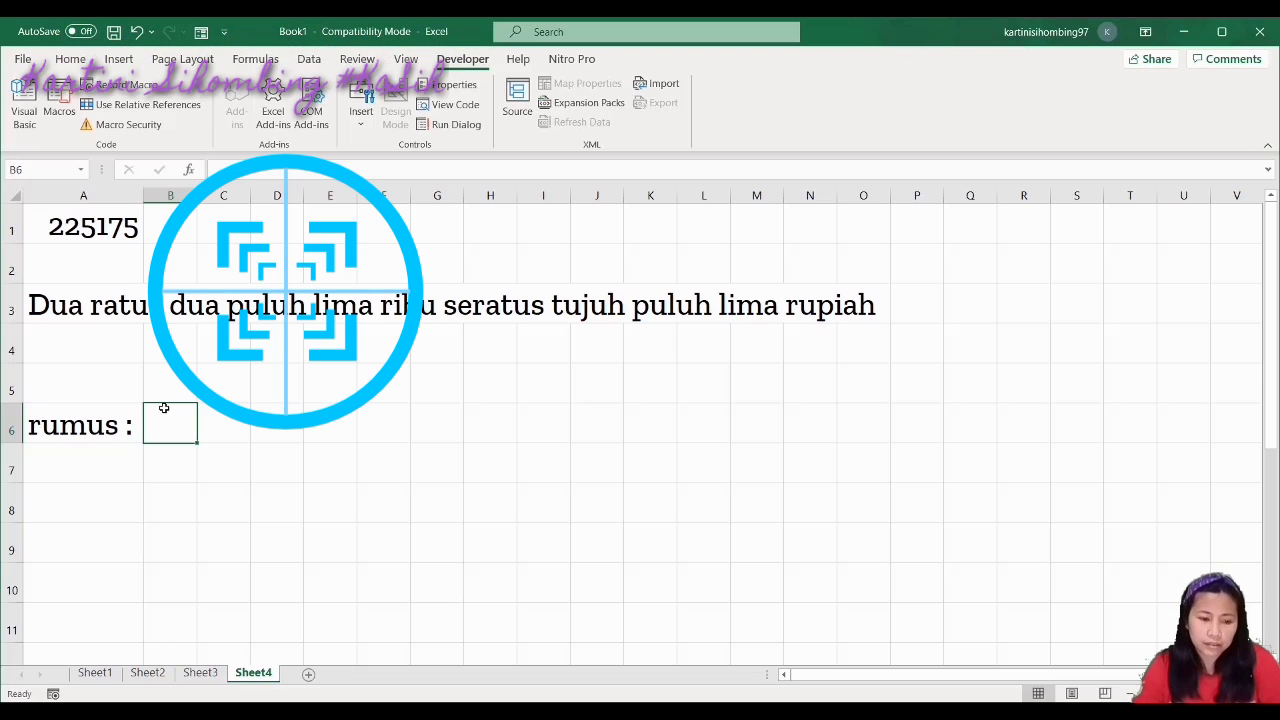
Type the sample formula =terbilang(sheetX)&" rupiah into B6
text(=terbilang)
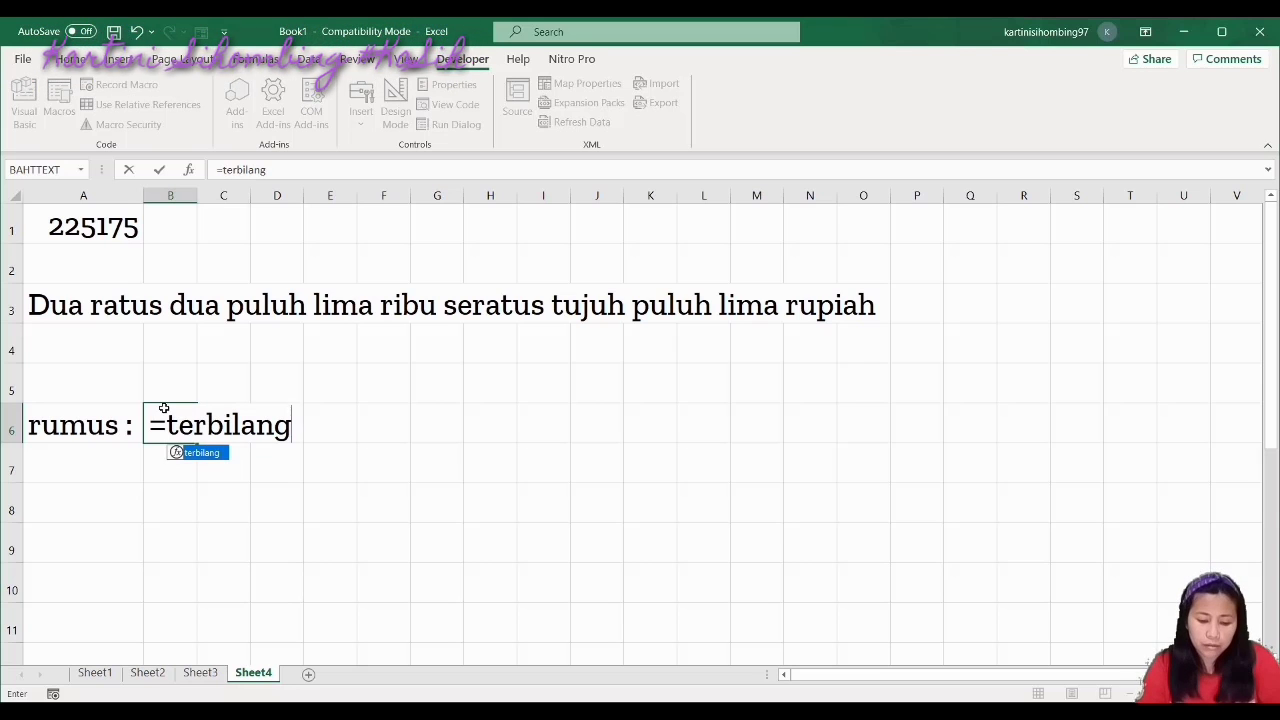
key(Escape)
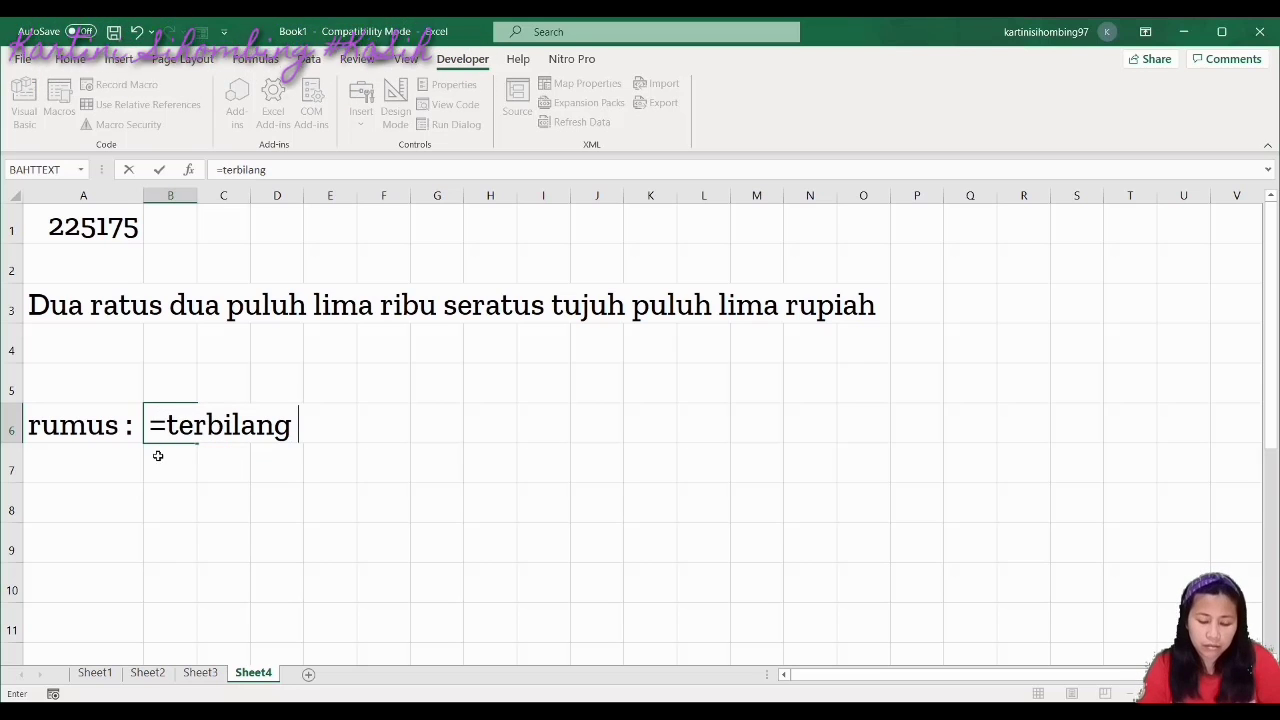
text(()
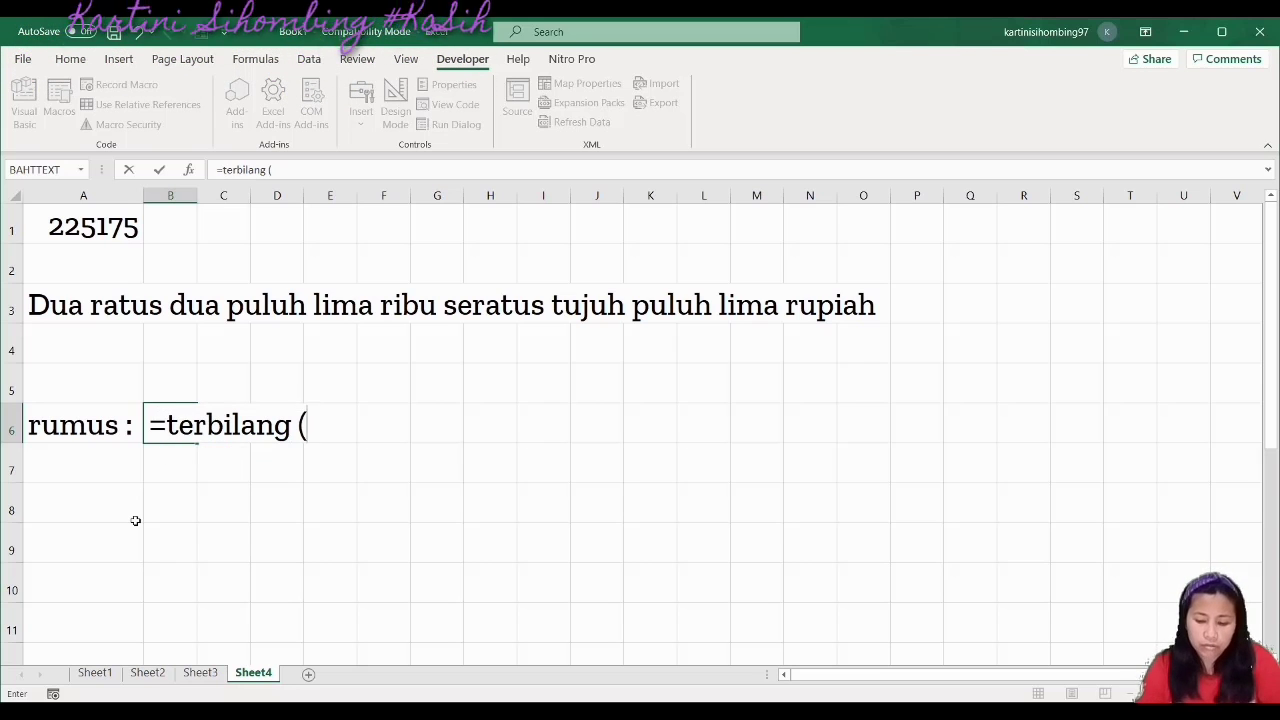
key(BackSpace)
key(BackSpace)
text((shee )
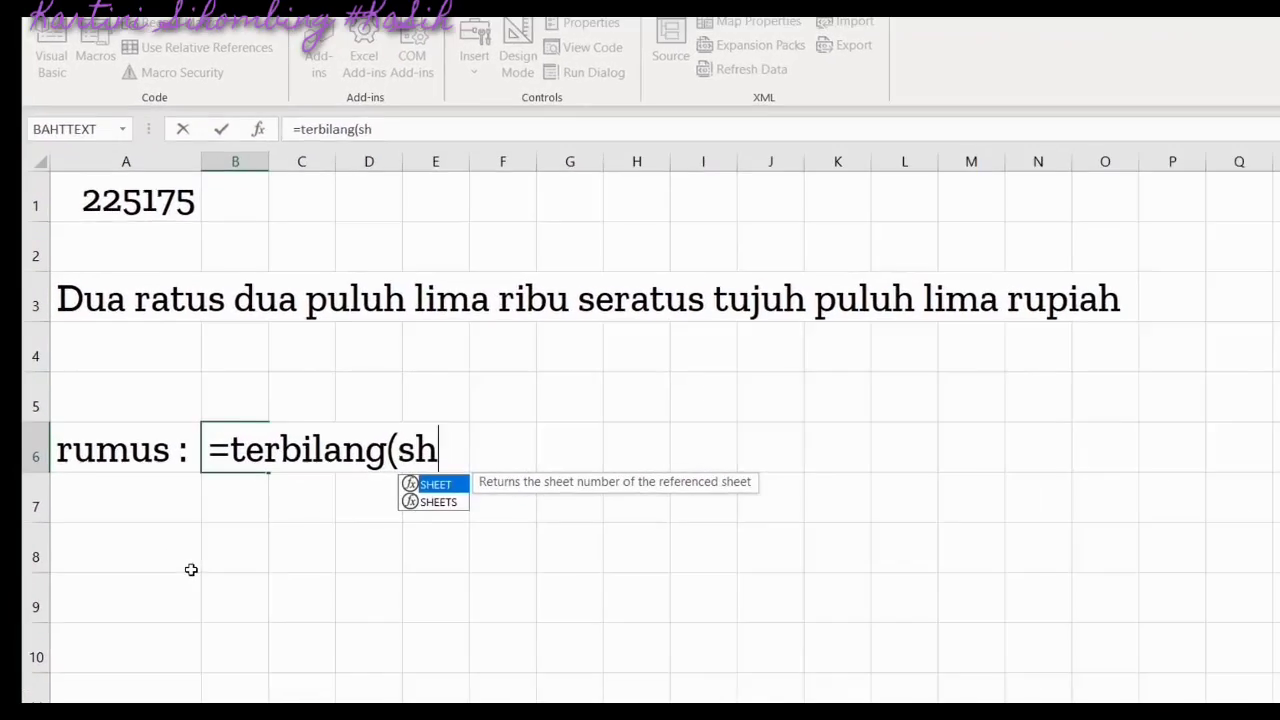
text(tX))
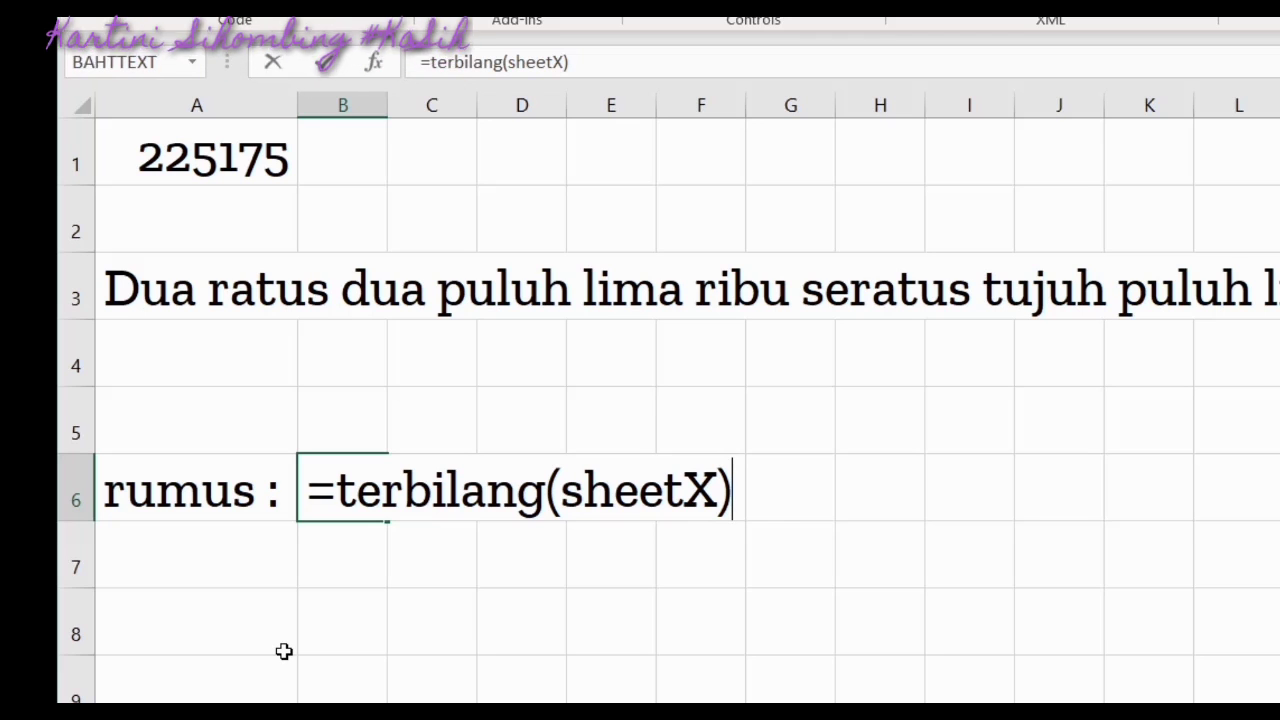
text(&)
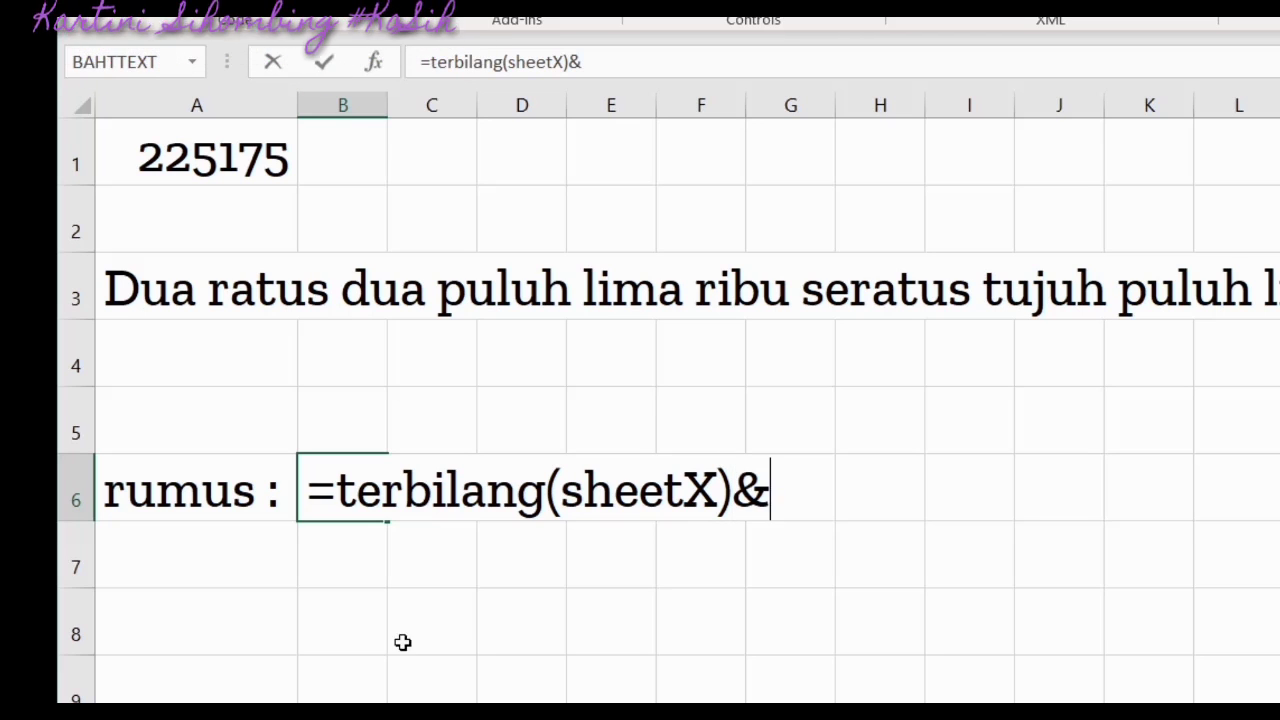
text(")
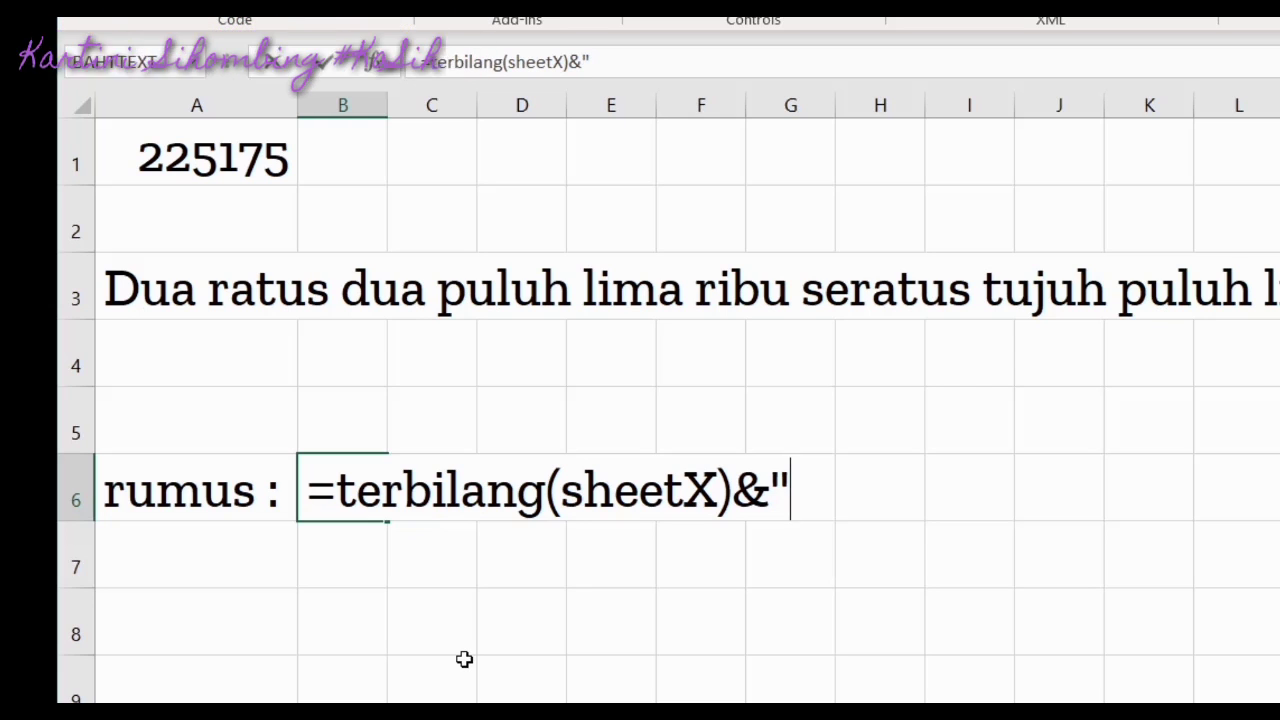
text(r)
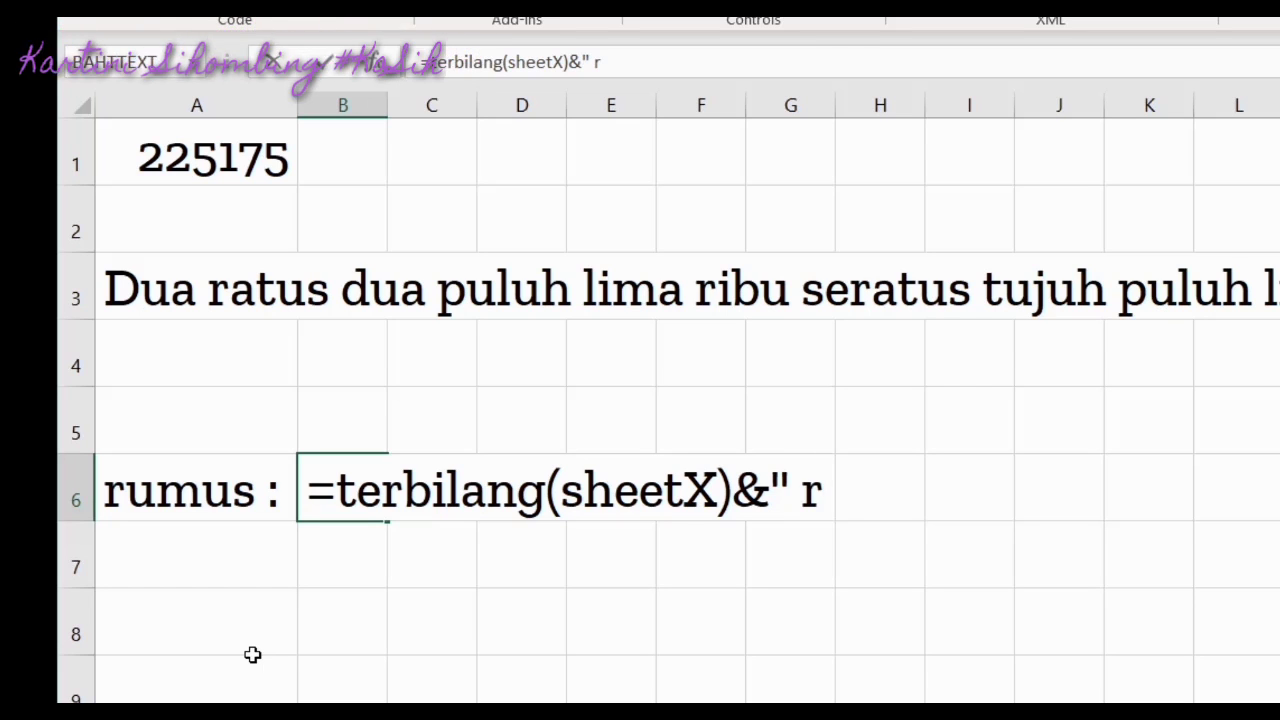
text(upiah)
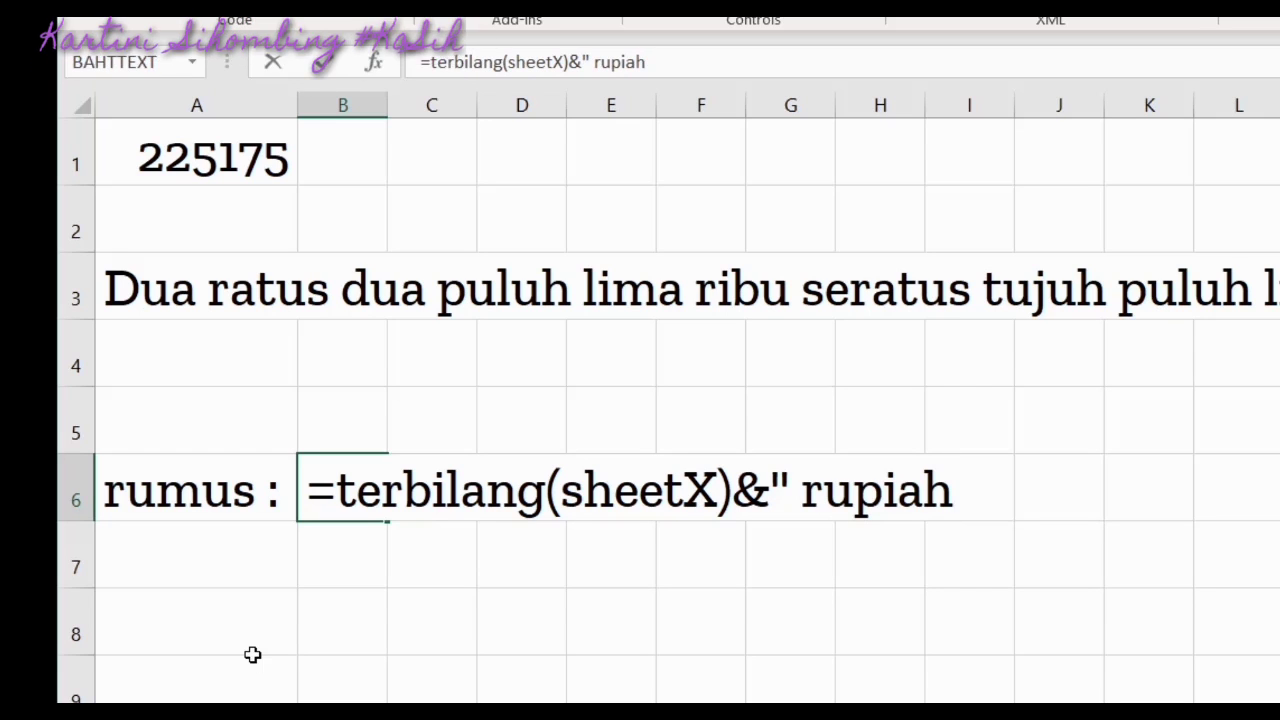
key(Return)
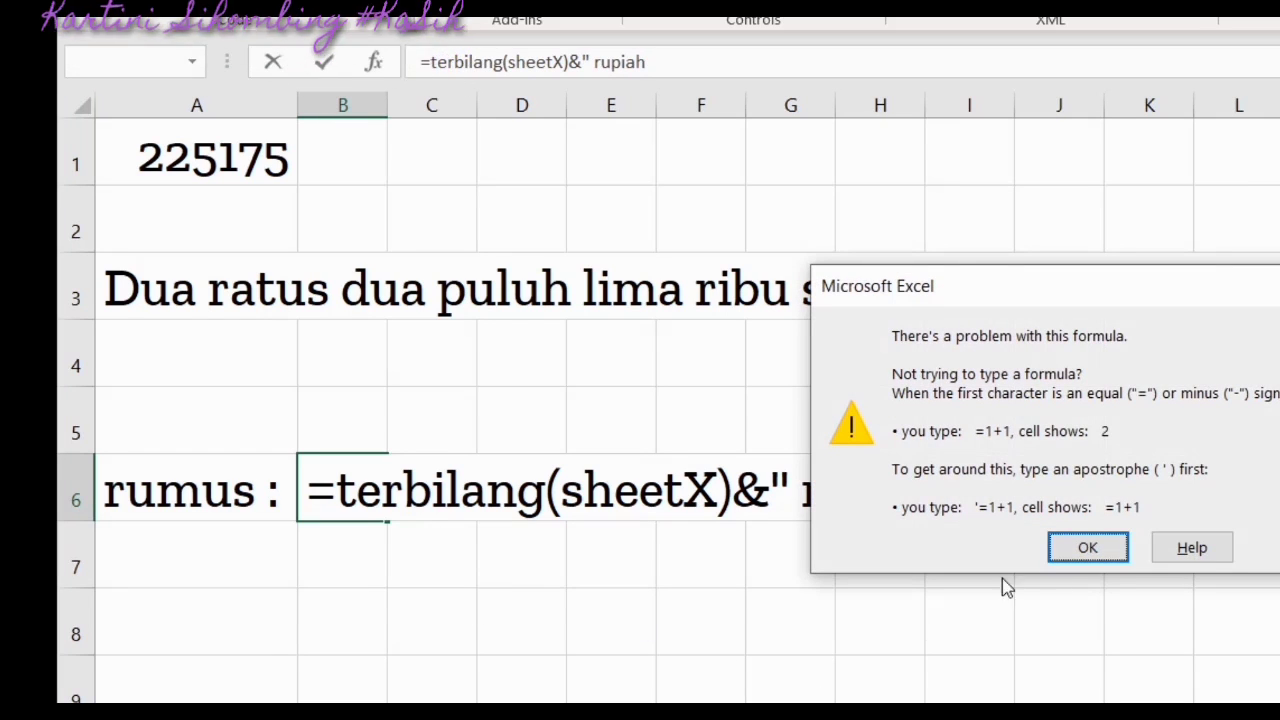
Dismiss the formula error and replace the stray G8 reference with rupiah
click(1087, 548)
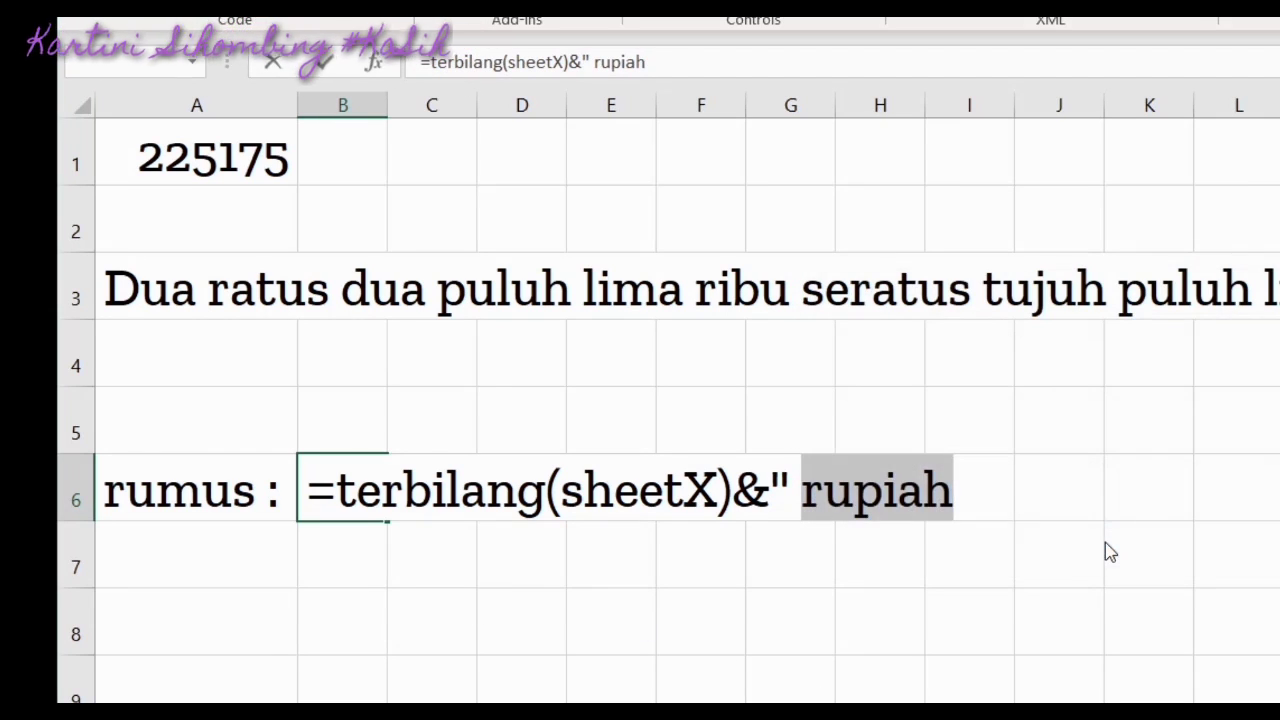
click(780, 621)
key(BackSpace)
key(BackSpace)
text(rupiah)
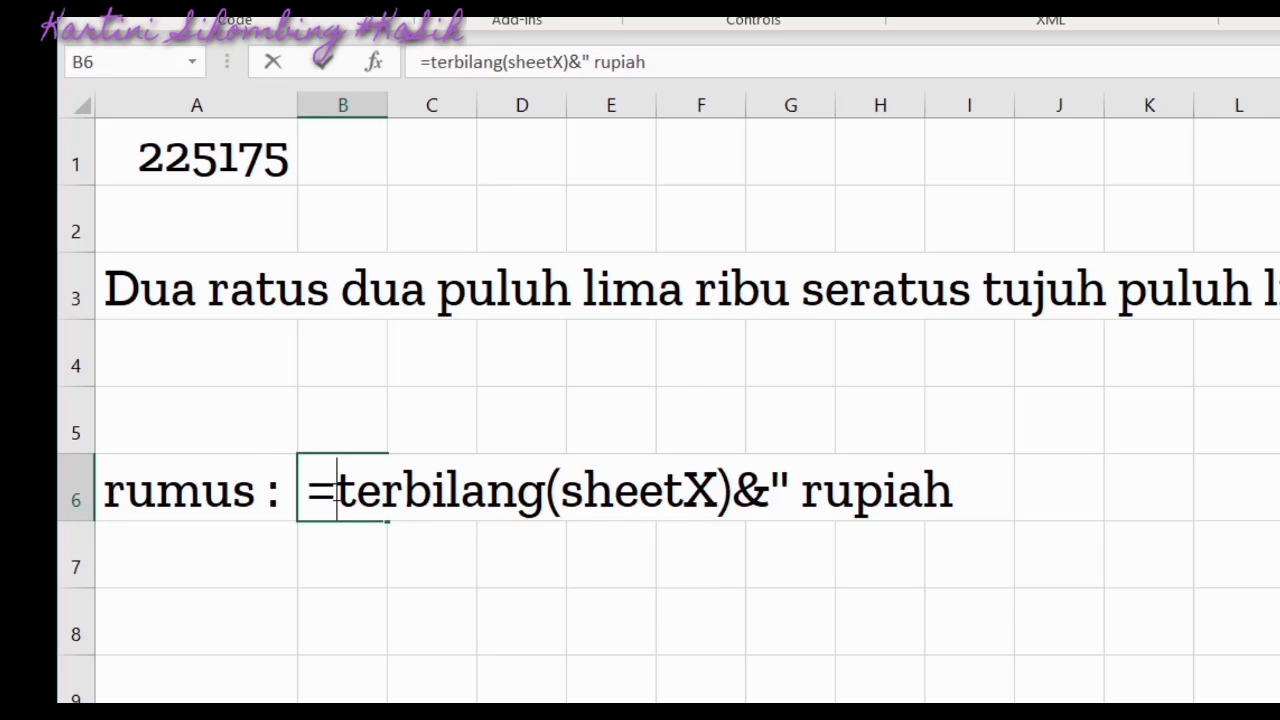
Remove the leading equals sign so B6 holds the formula as plain text
click(338, 492)
key(BackSpace)
click(394, 610)
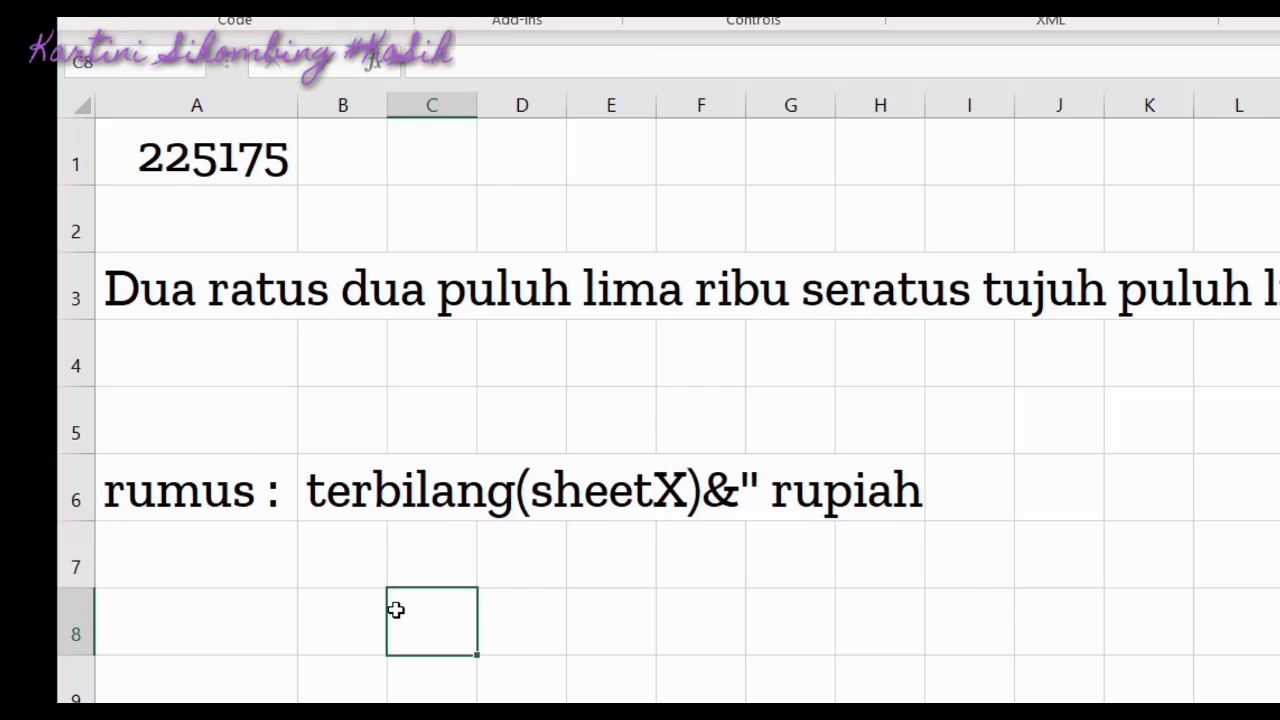
click(340, 492)
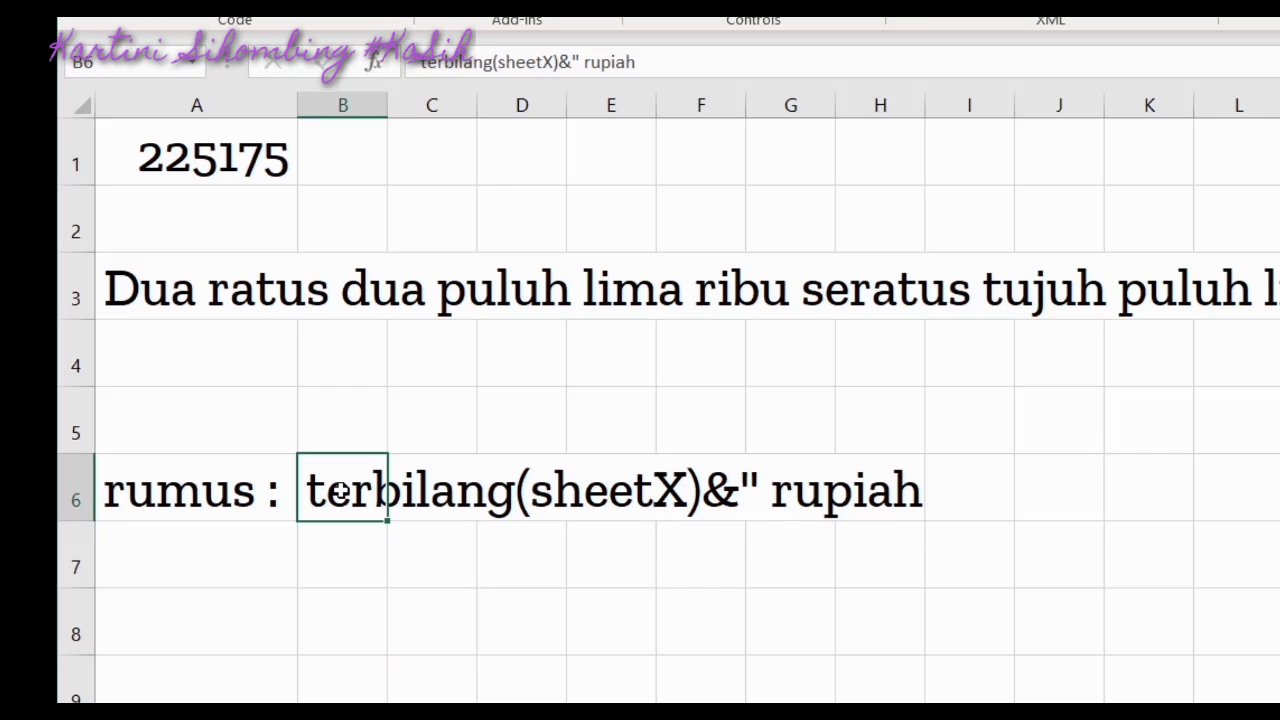
Enter the note 'sebelum terbilang ada =' in B7
click(320, 559)
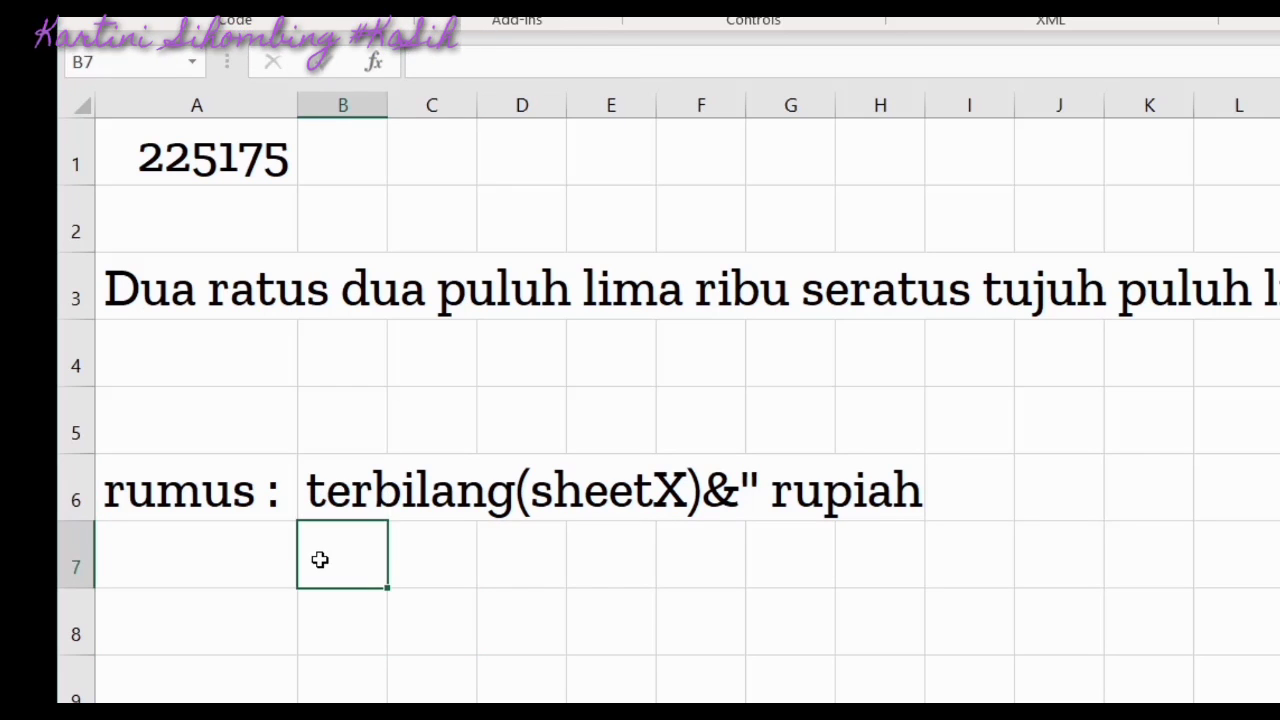
text(sebelu)
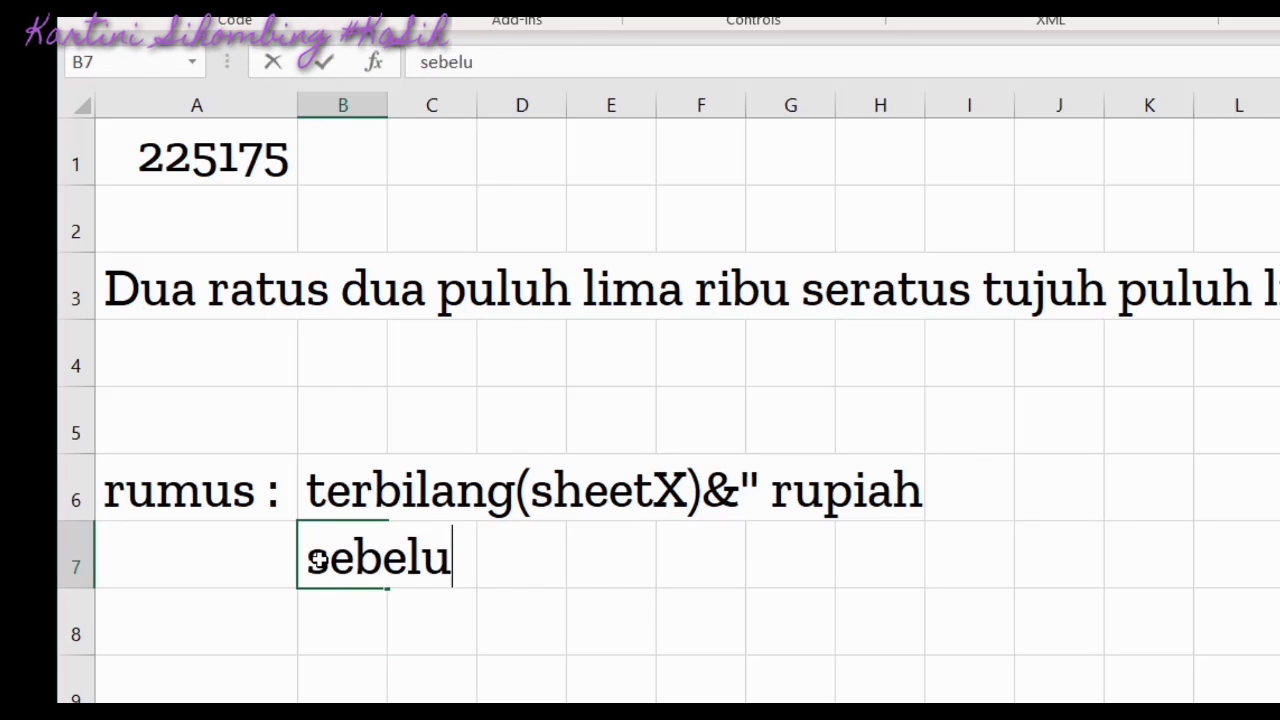
text(m terbikan)
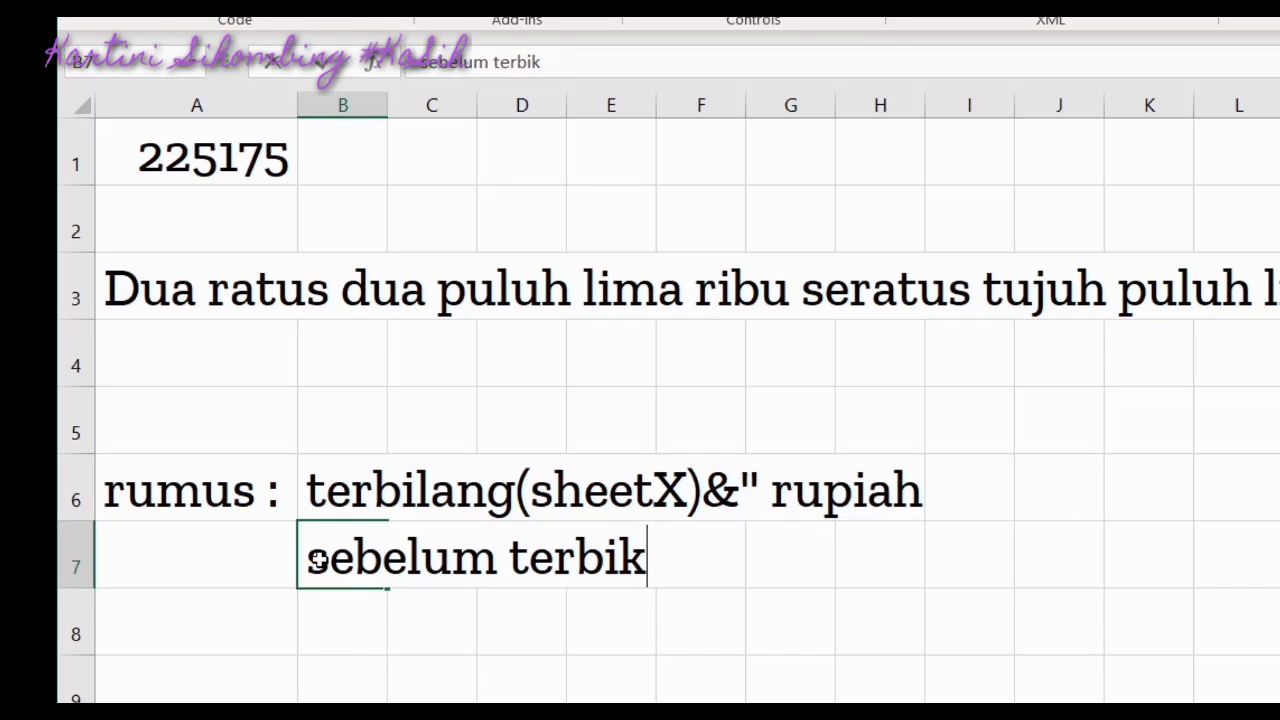
key(BackSpace)
key(BackSpace)
key(BackSpace)
text(k)
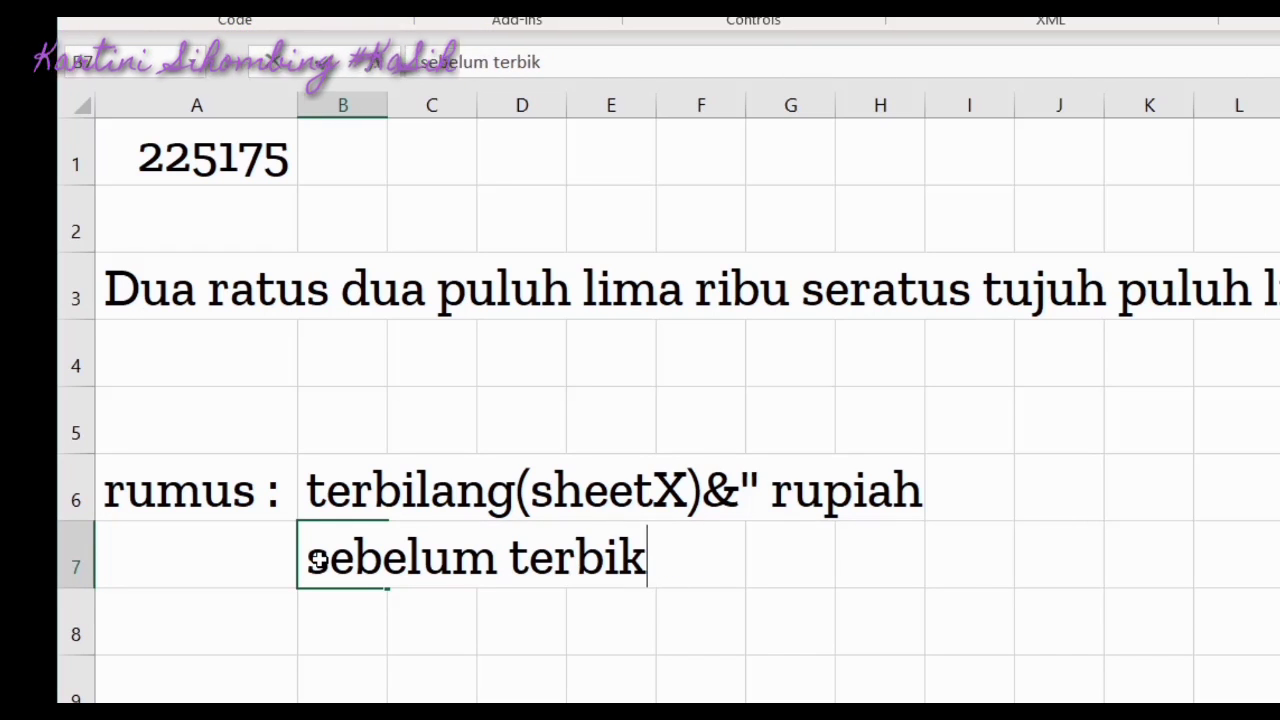
key(BackSpace)
text(lang ada _)
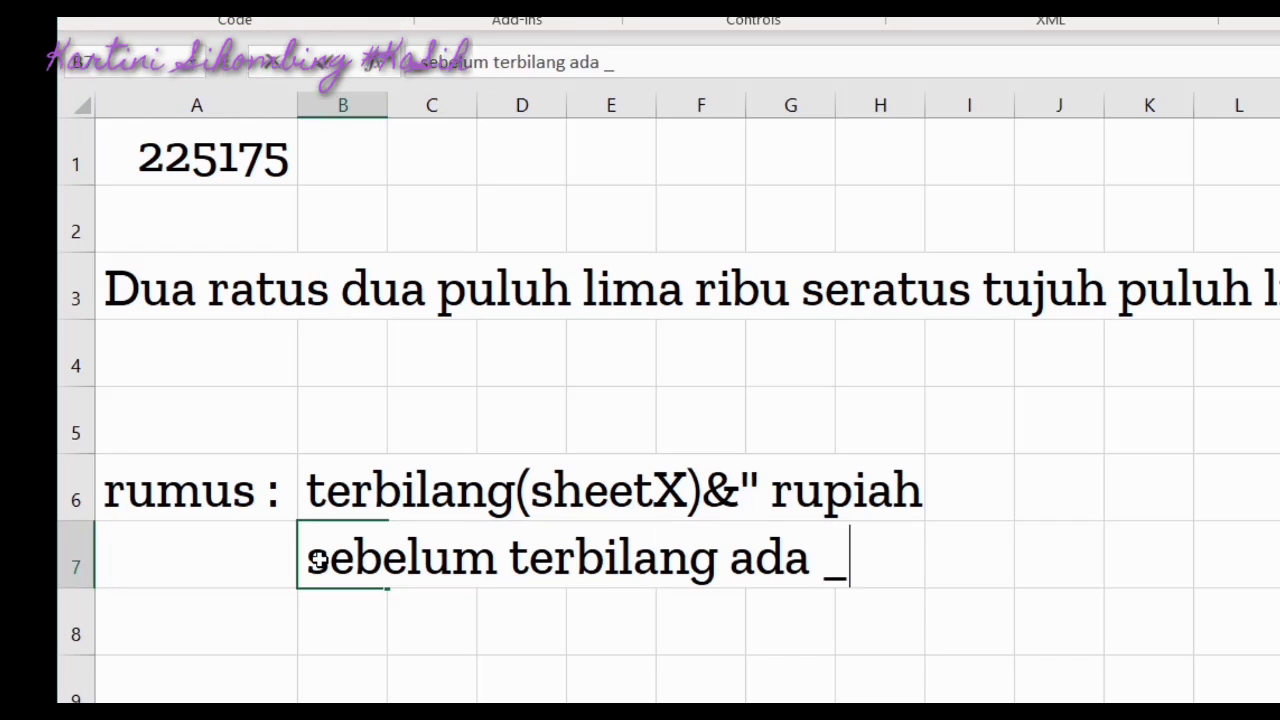
key(BackSpace)
text(+)
key(BackSpace)
text(+)
key(BackSpace)
text(=)
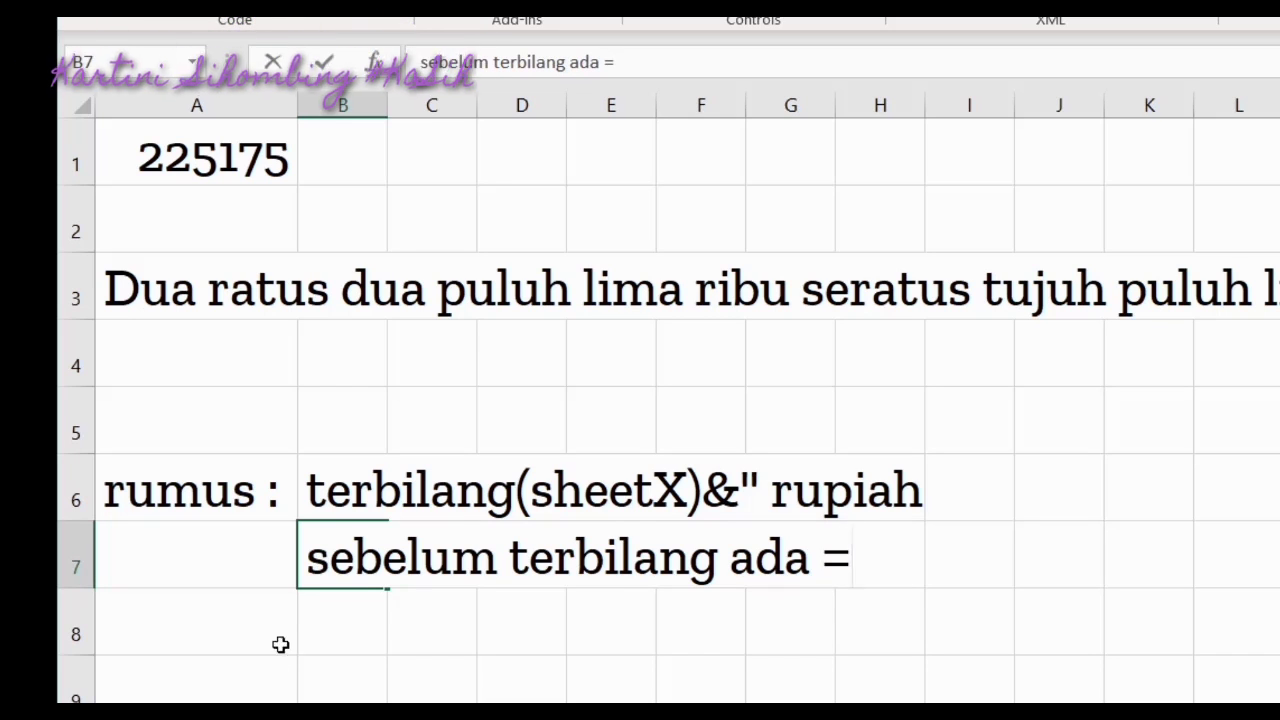
key(Tab)
Enter 'sama dengan' in I7 and reselect B6
click(955, 568)
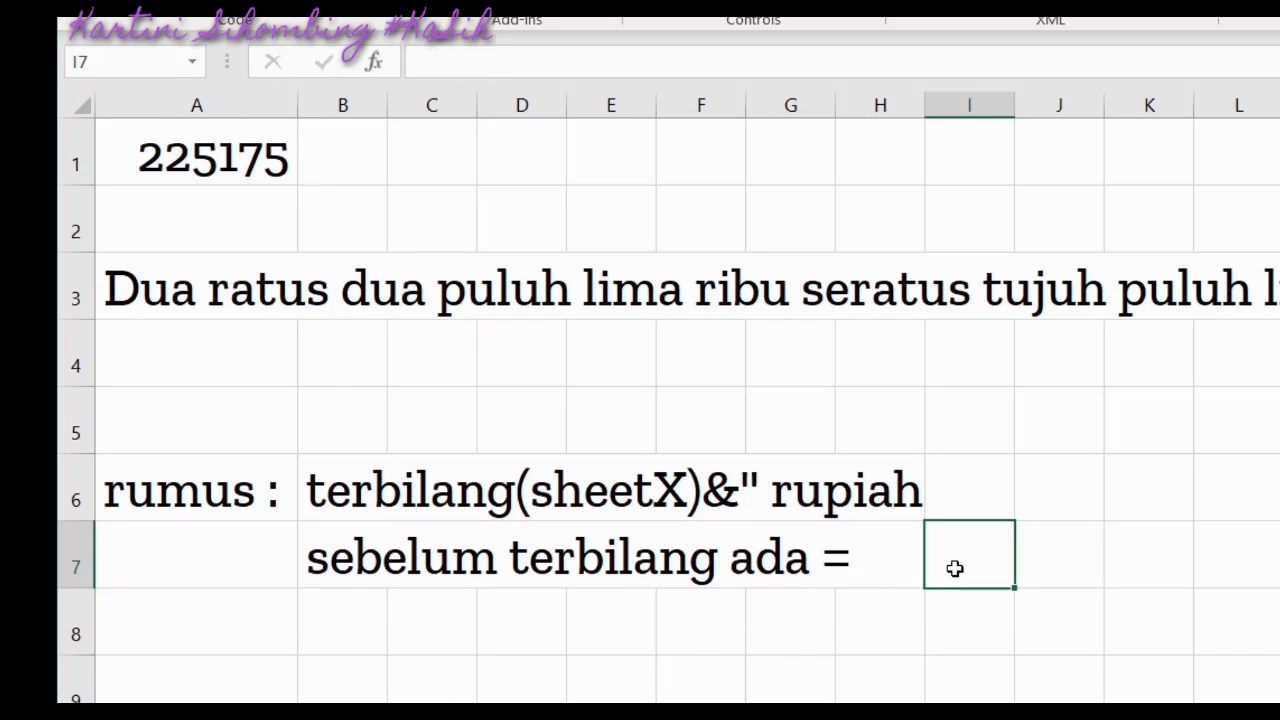
text(sam de)
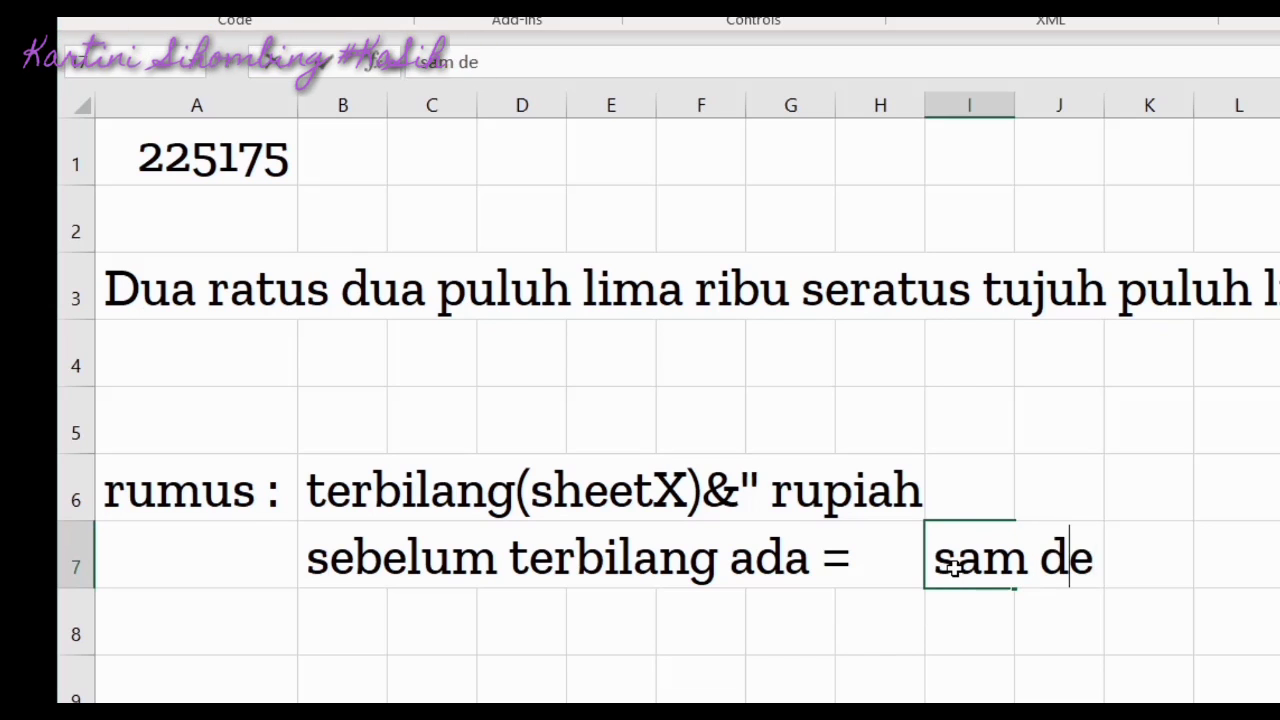
key(BackSpace)
key(BackSpace)
key(BackSpace)
key(BackSpace)
text(ma dengan)
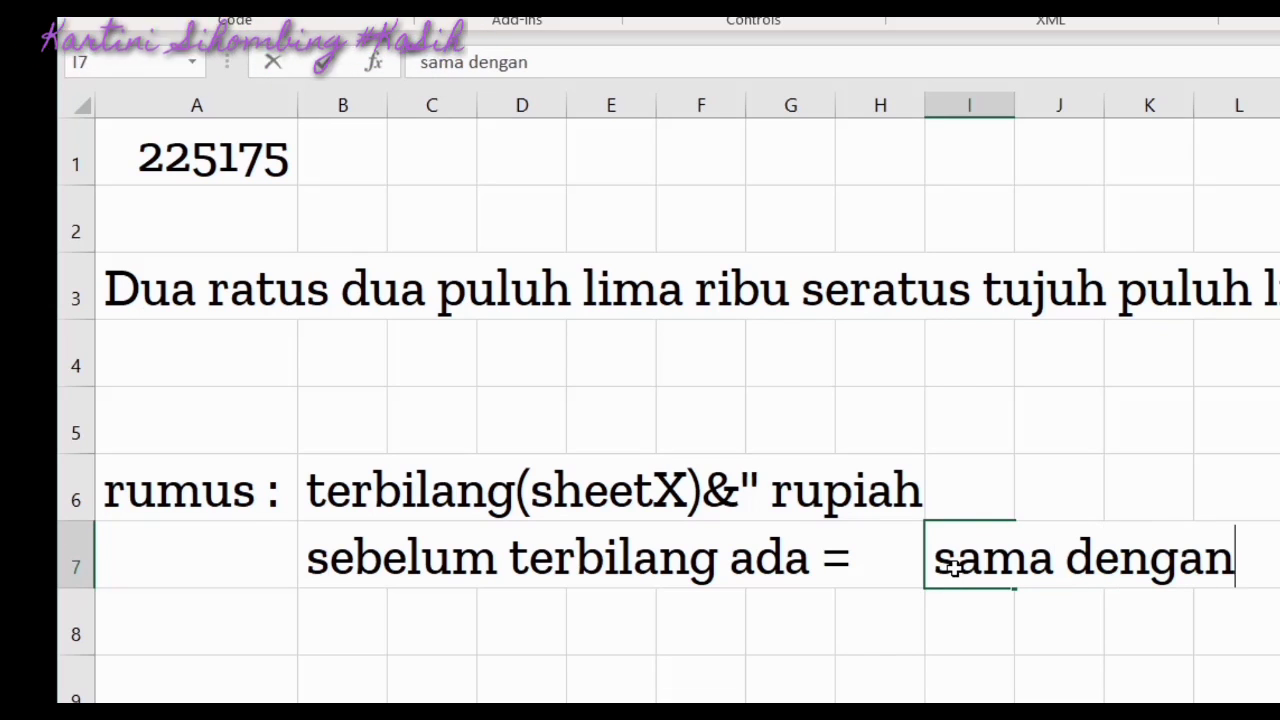
click(953, 718)
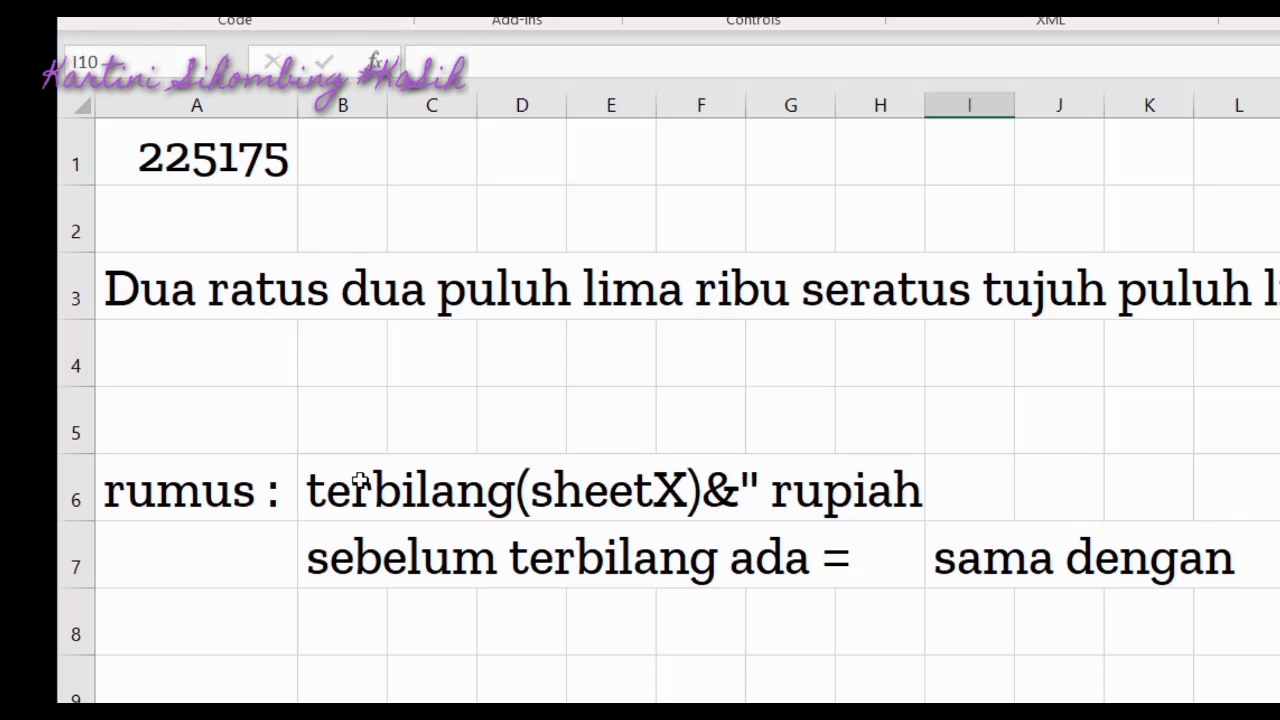
click(314, 505)
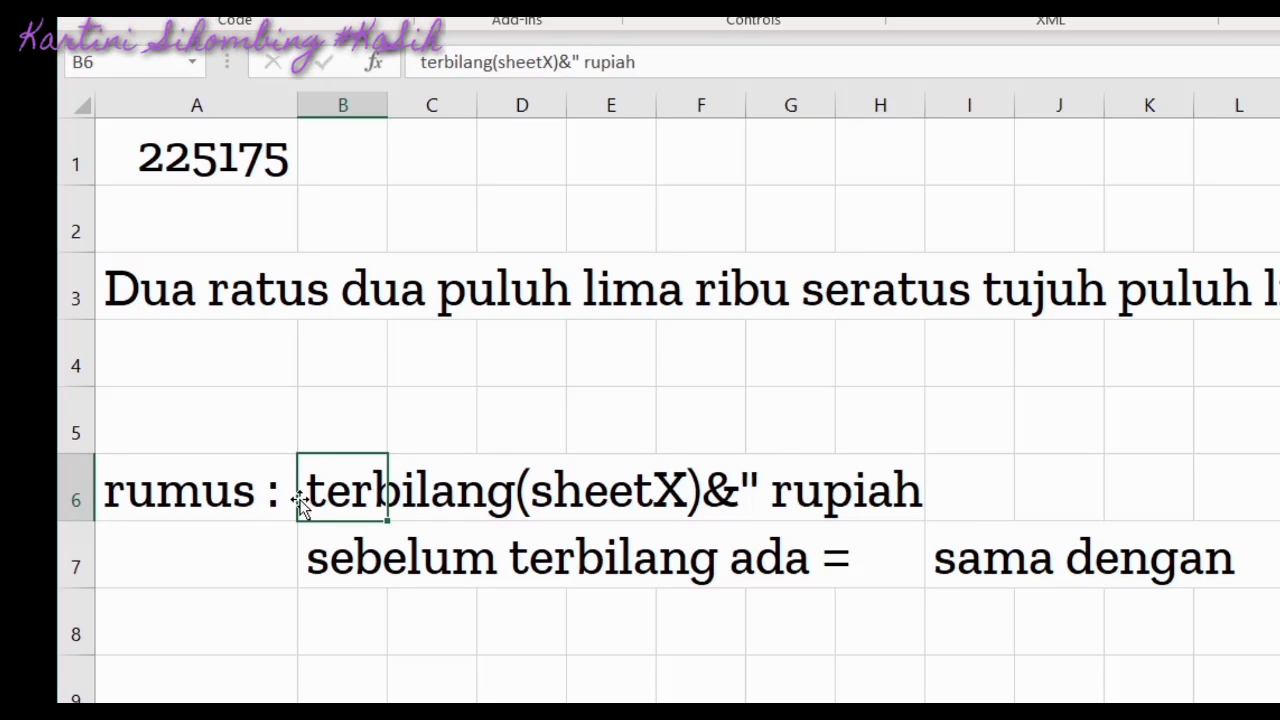
Insert an empty column before column B and enter '=' in the new B6
click(338, 107)
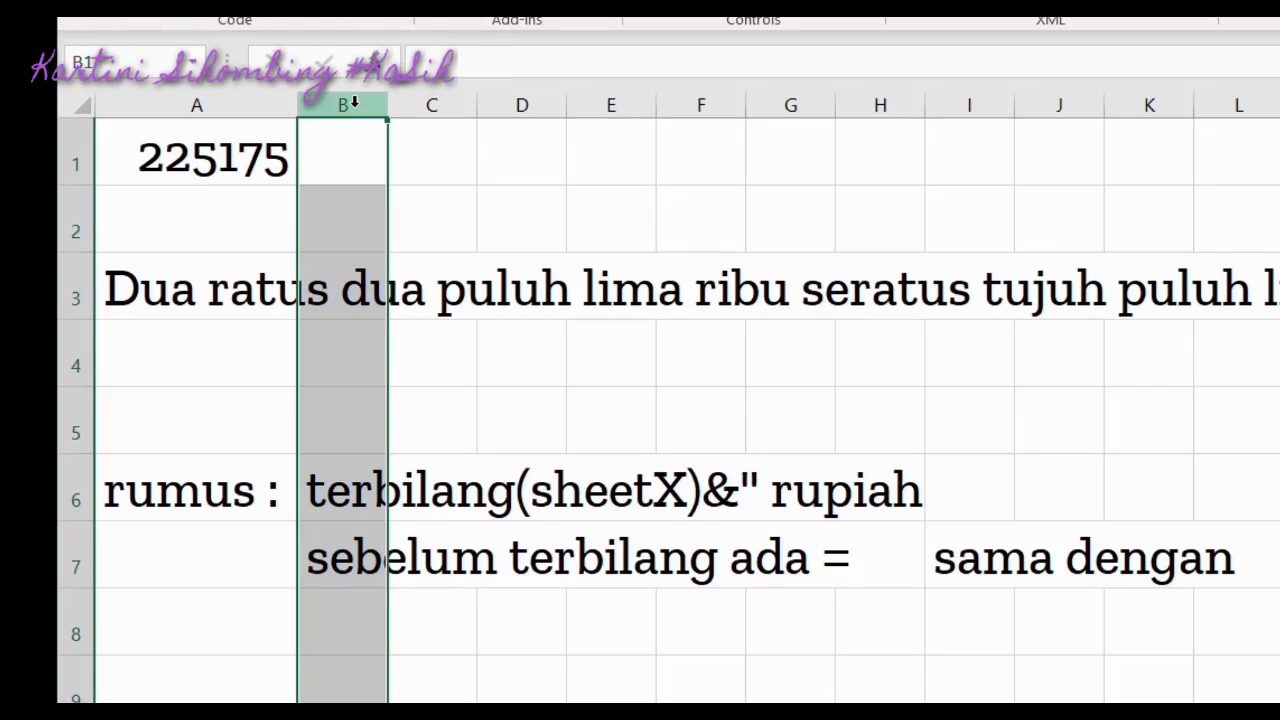
right_click(349, 104)
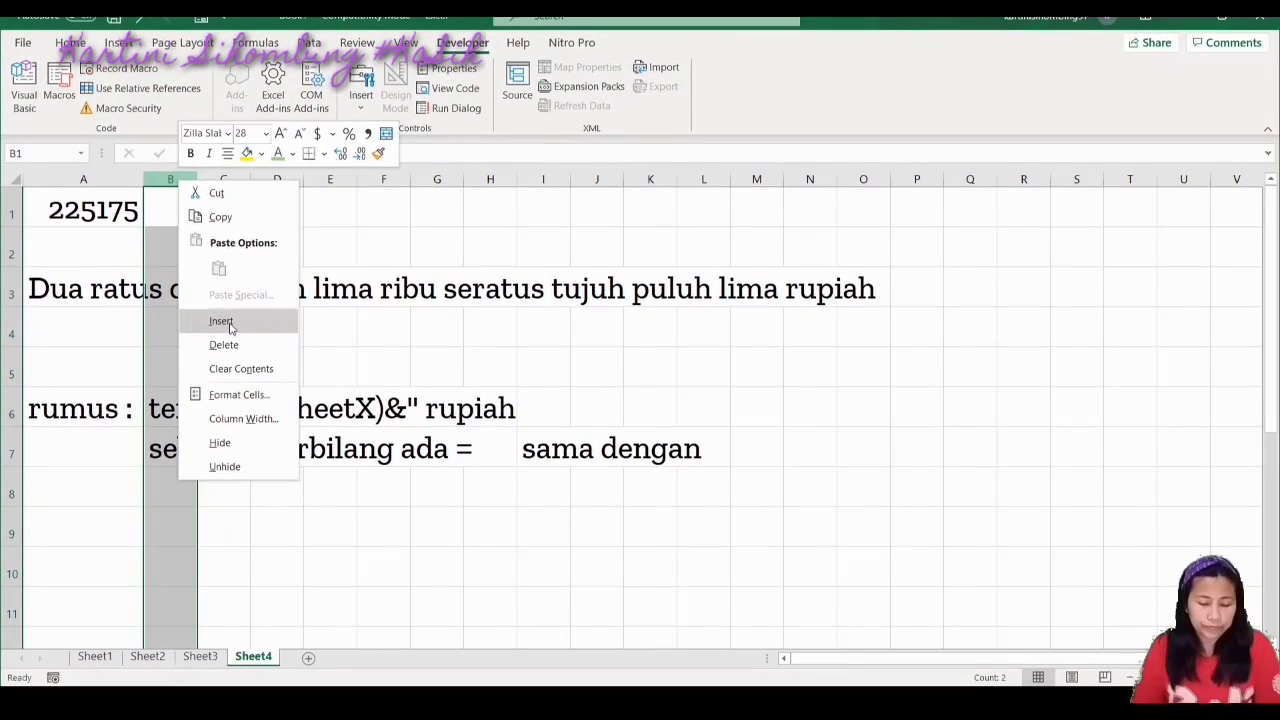
click(439, 349)
click(228, 409)
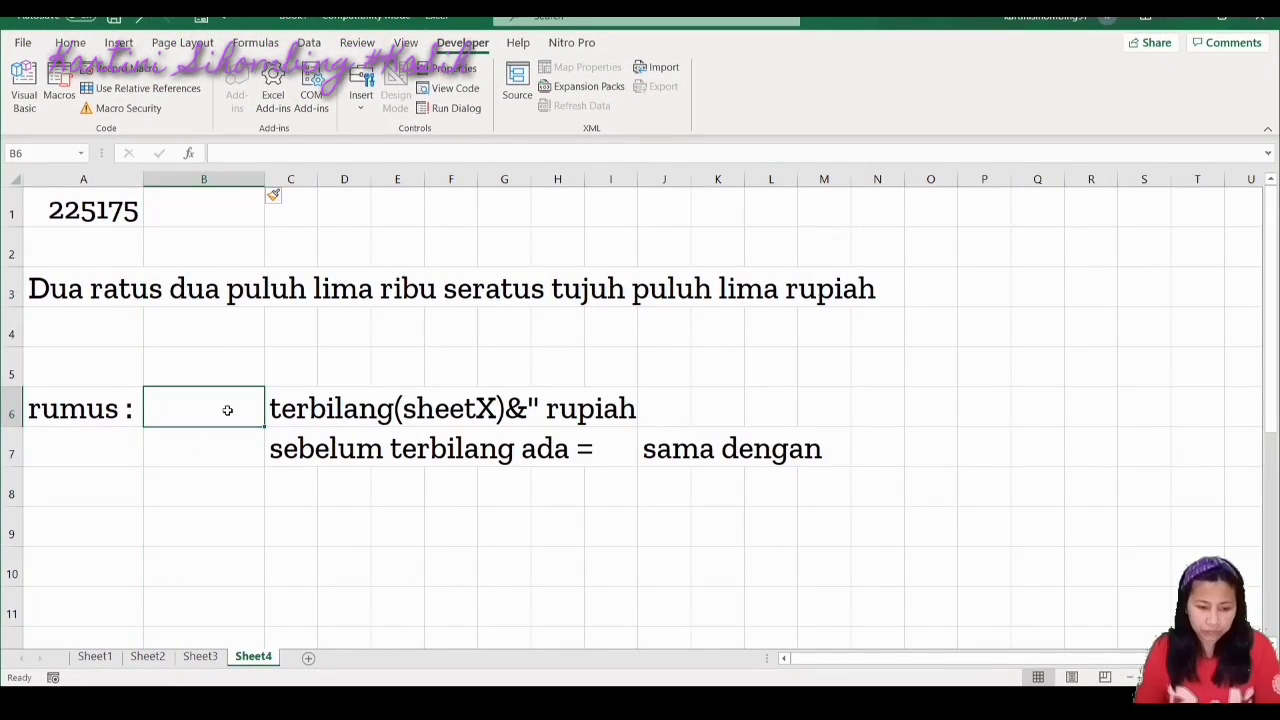
text(=)
click(288, 518)
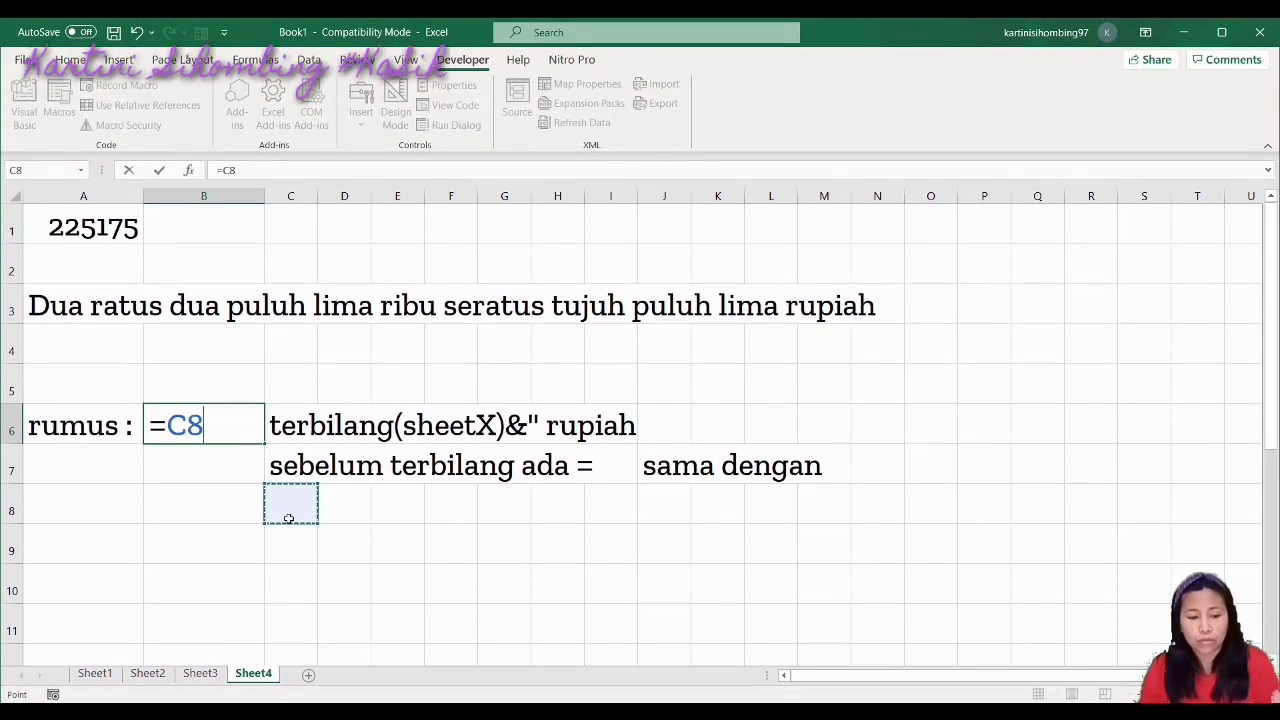
key(BackSpace)
key(BackSpace)
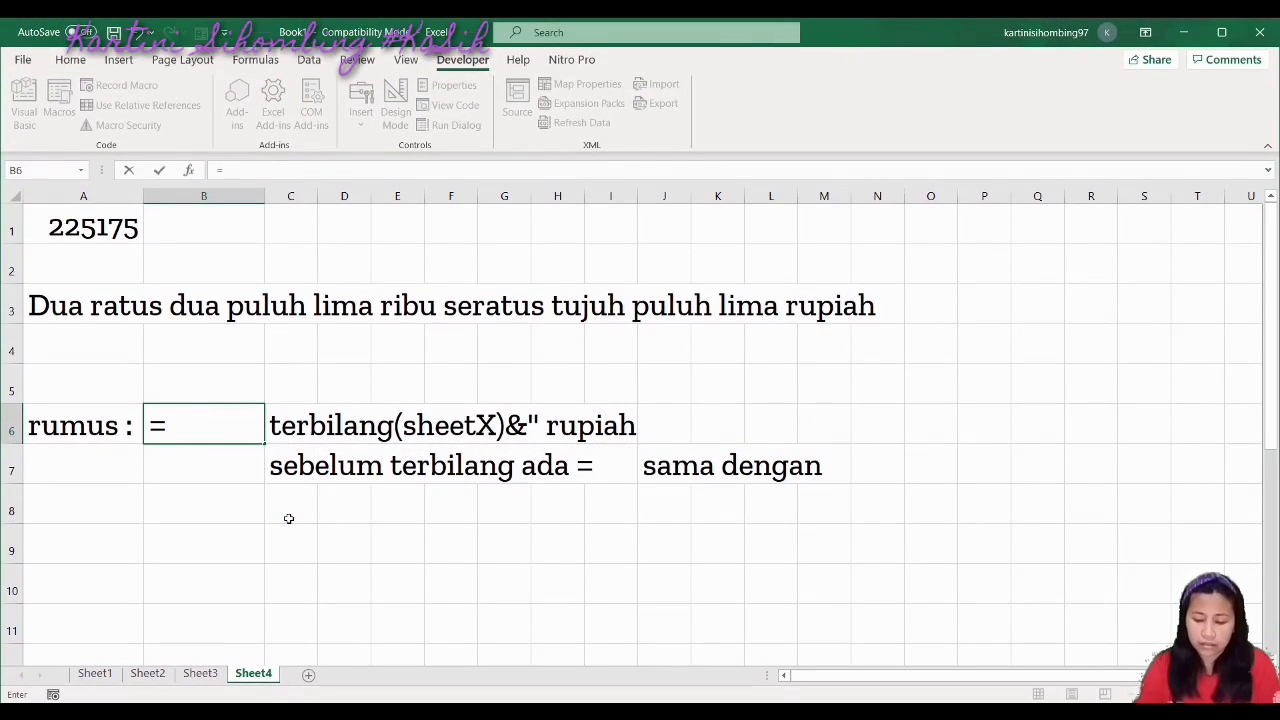
key(Return)
Right-align the '=' in B6 and narrow column B so it sits beside the formula
click(231, 434)
click(72, 60)
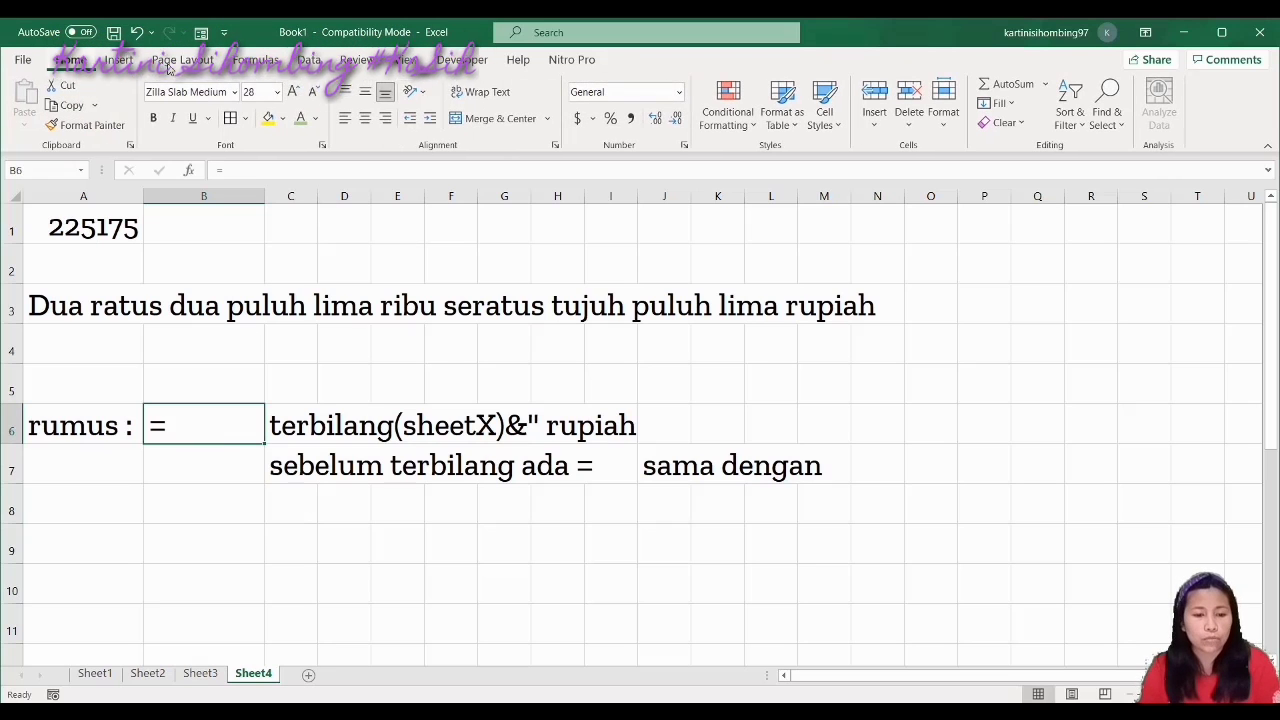
click(388, 125)
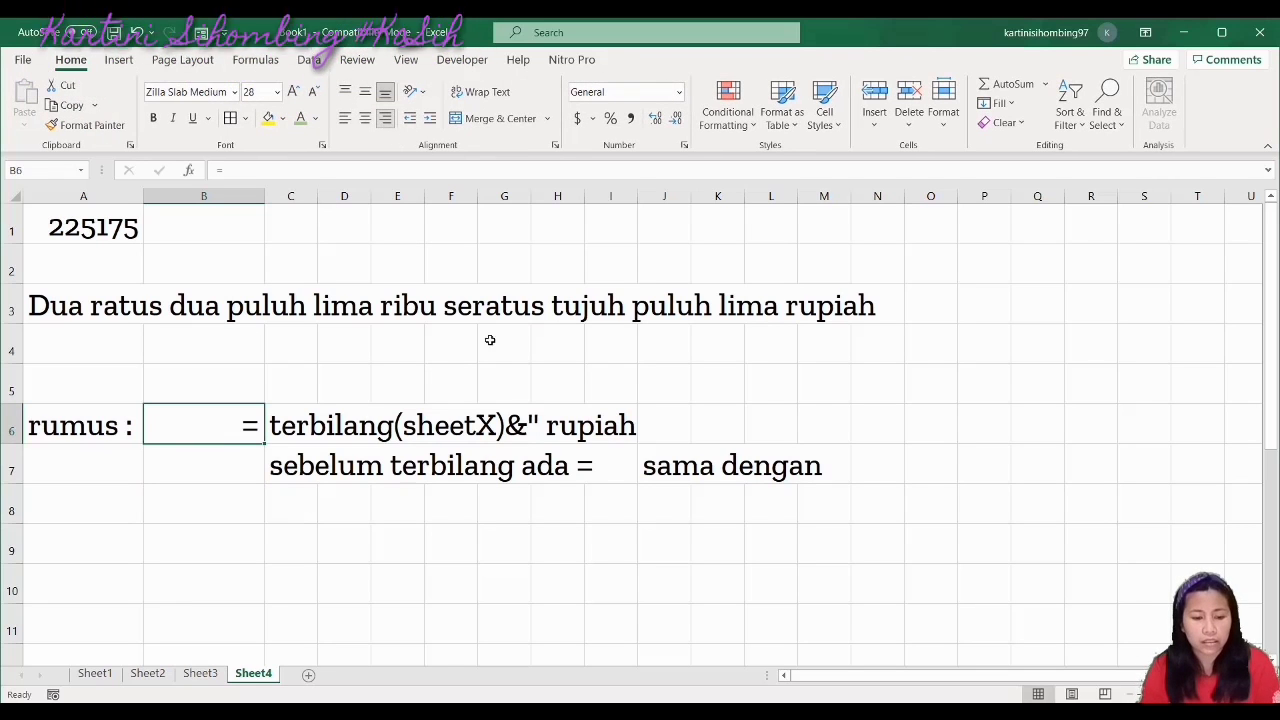
click(548, 567)
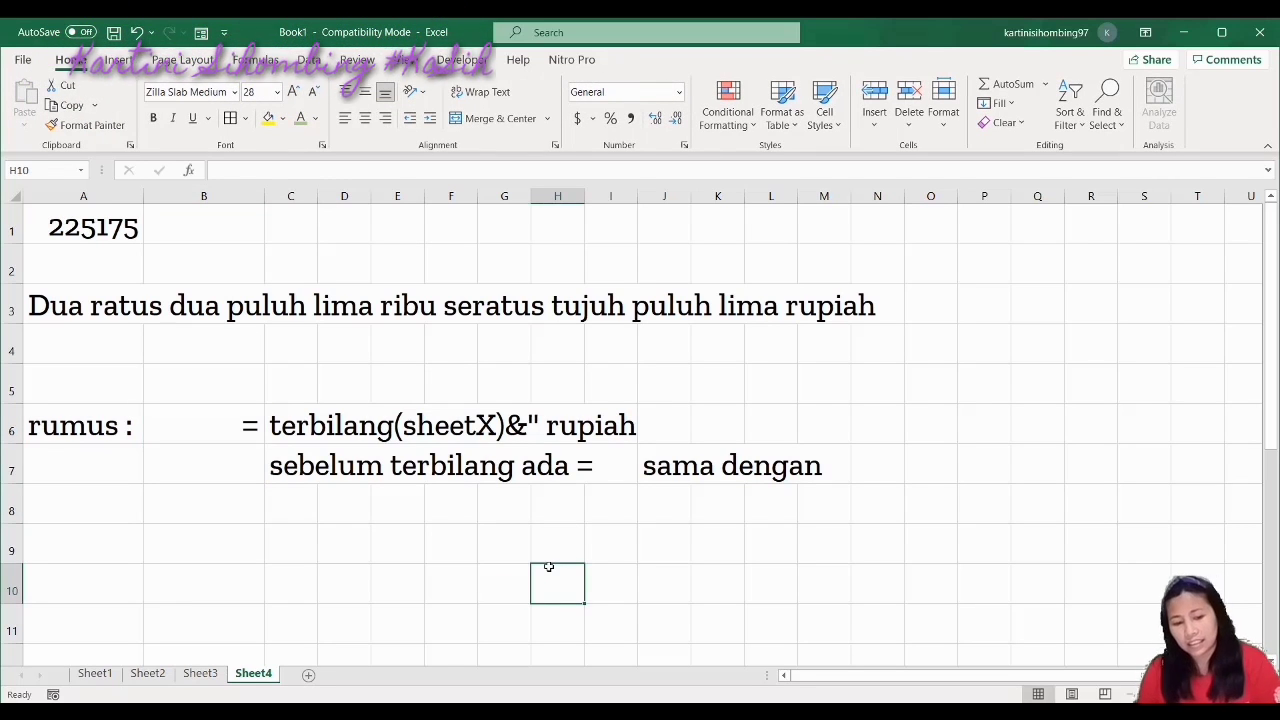
drag(140, 193, 140, 193)
drag(222, 204, 145, 207)
click(252, 503)
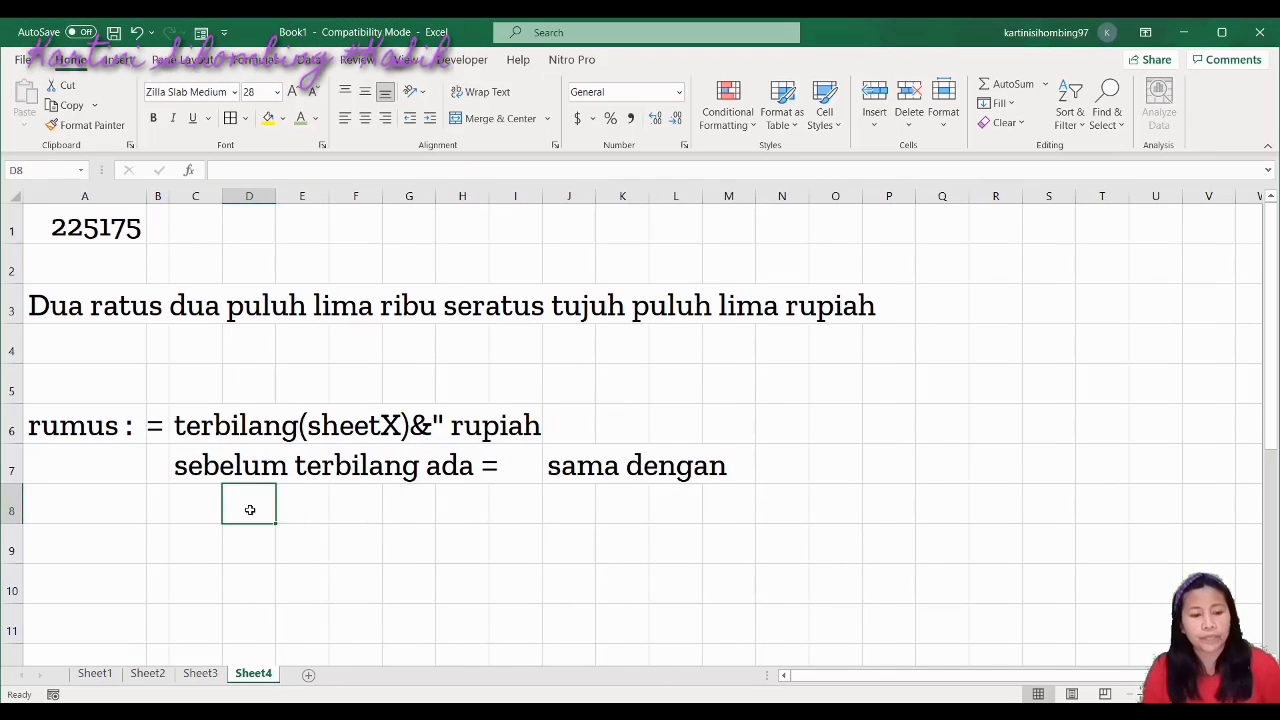
click(185, 563)
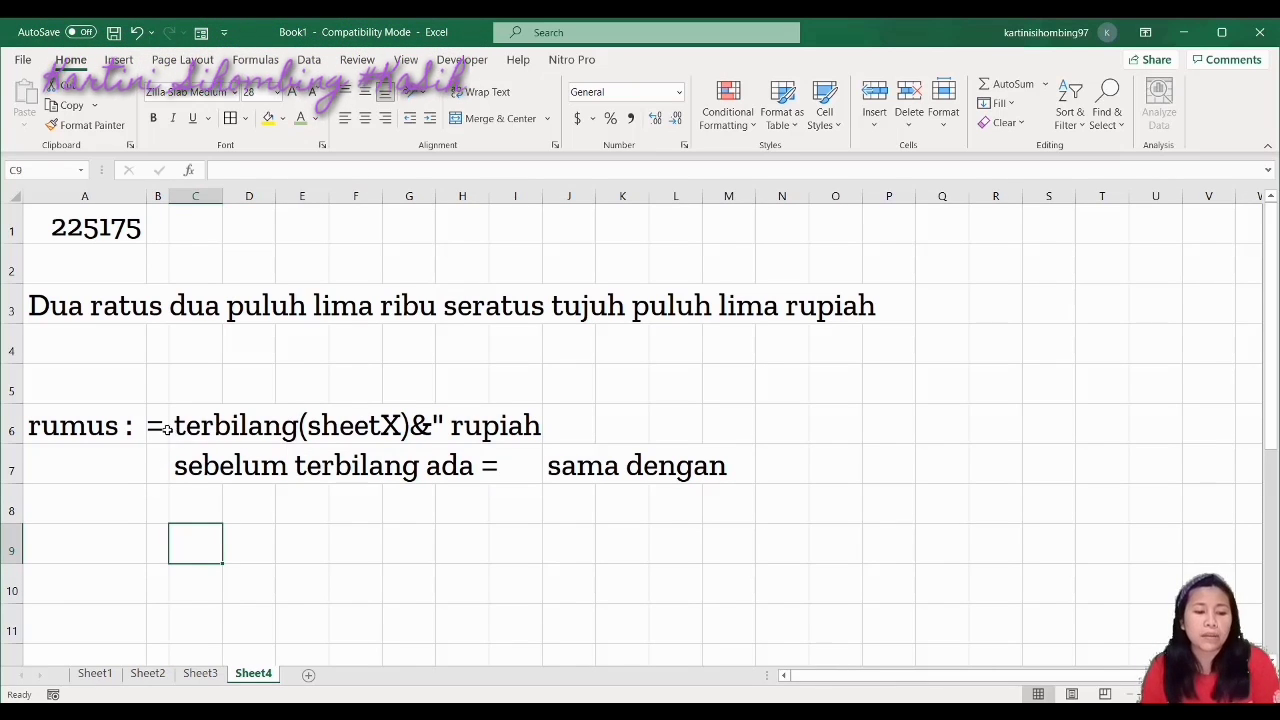
Fill B6:I6 with Gold, Accent 4, Lighter 60%
drag(149, 413, 525, 425)
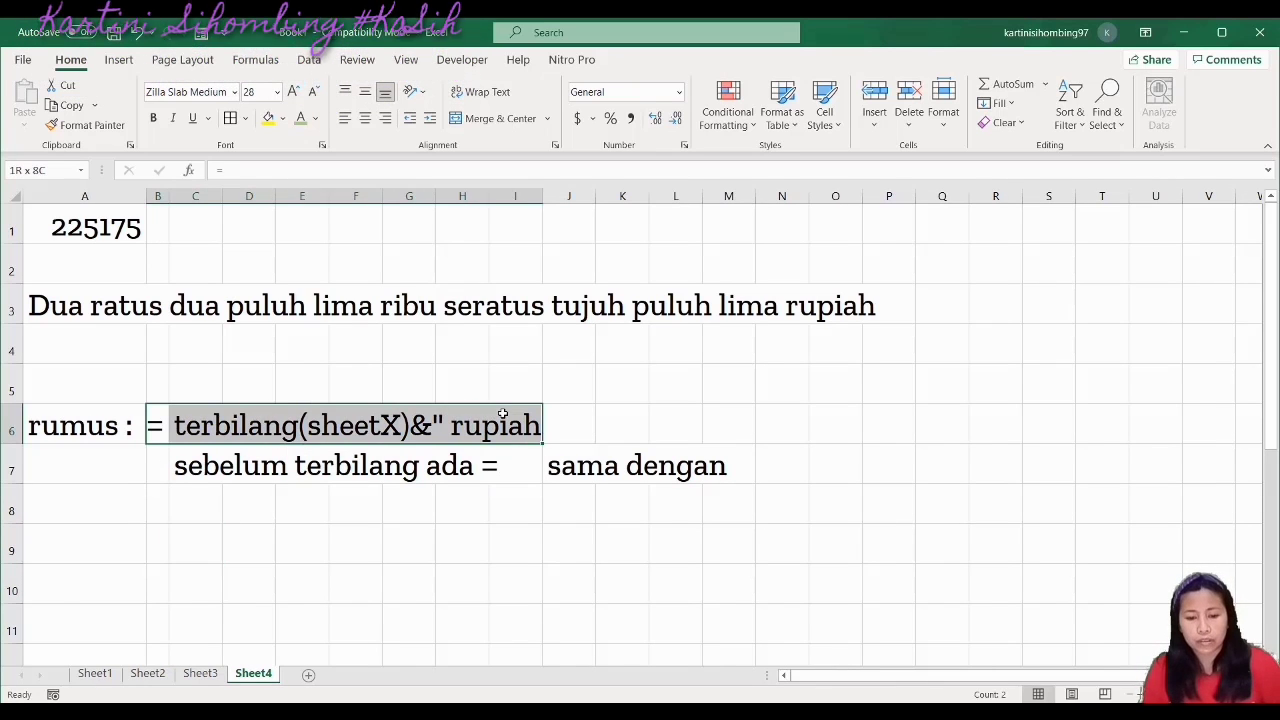
click(283, 119)
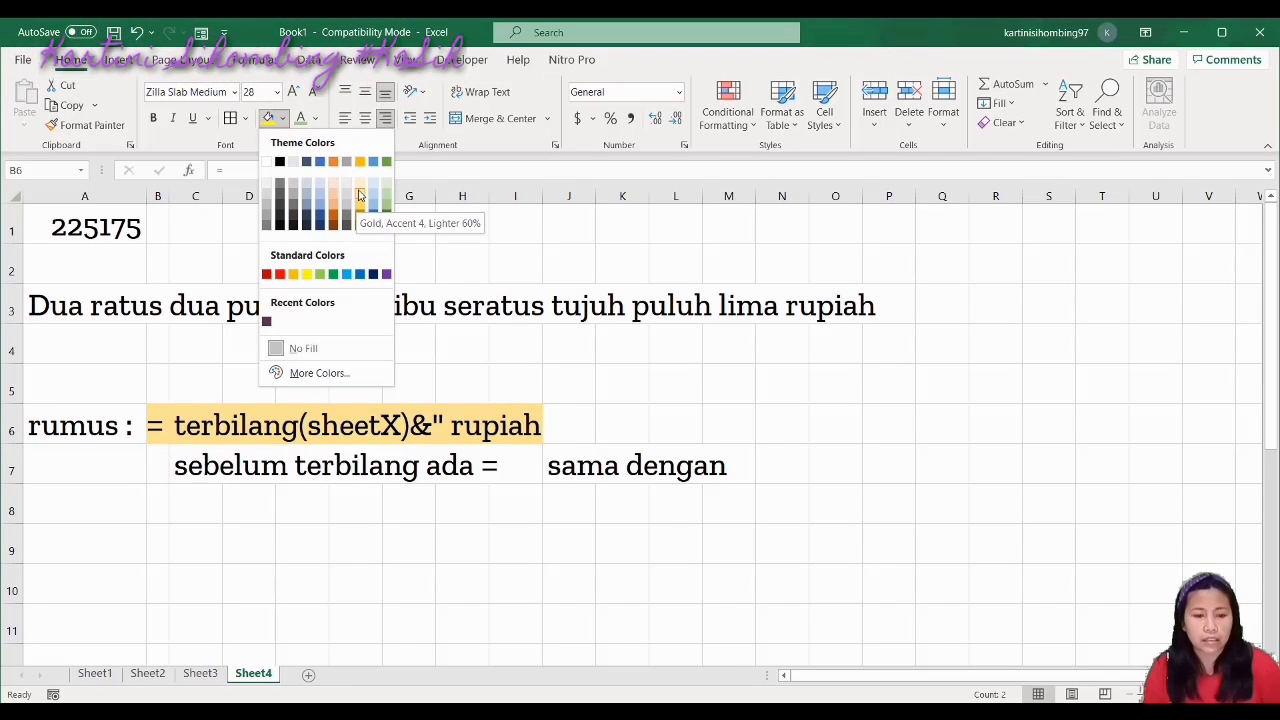
click(360, 192)
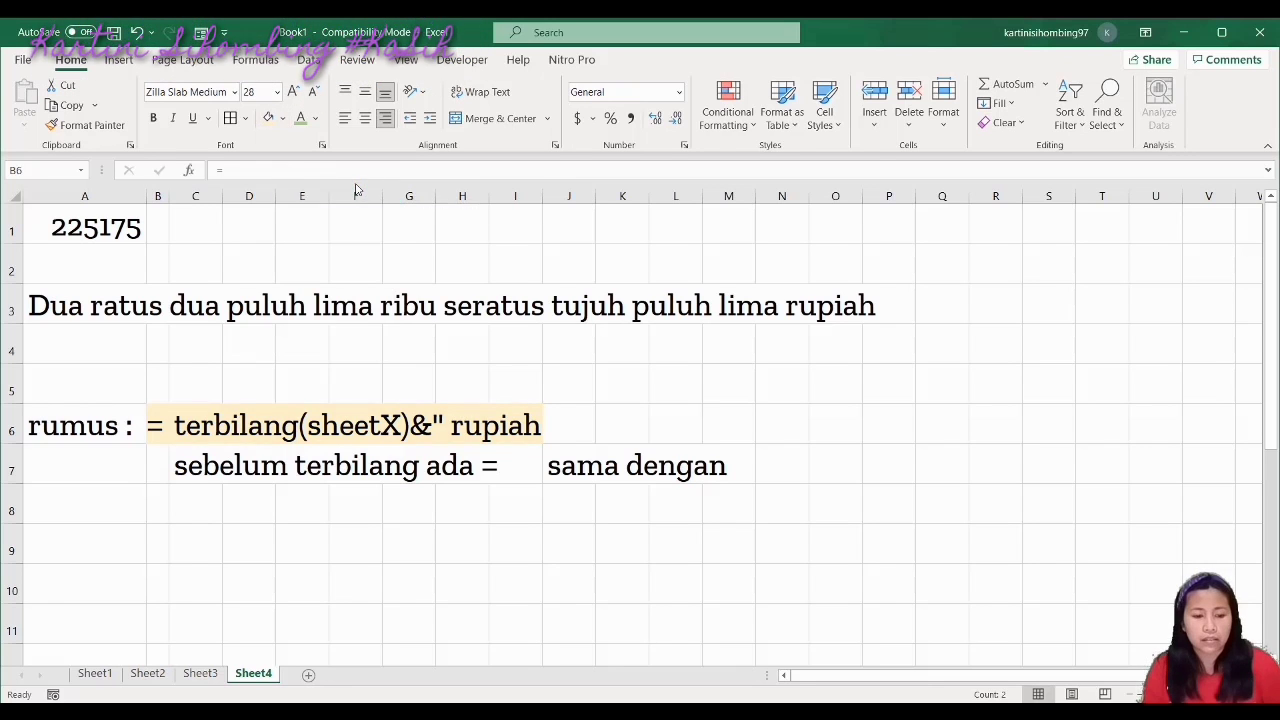
click(569, 579)
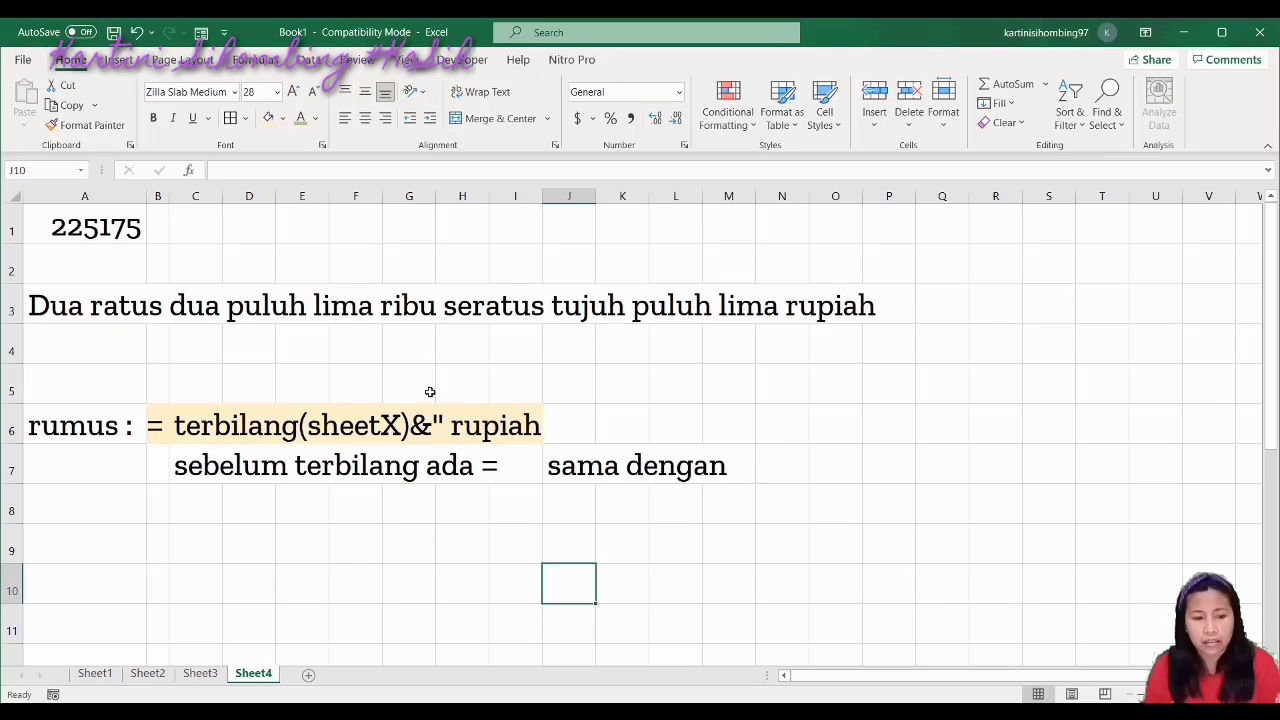
Review A3's formula again, then select A9 for a new note
click(48, 308)
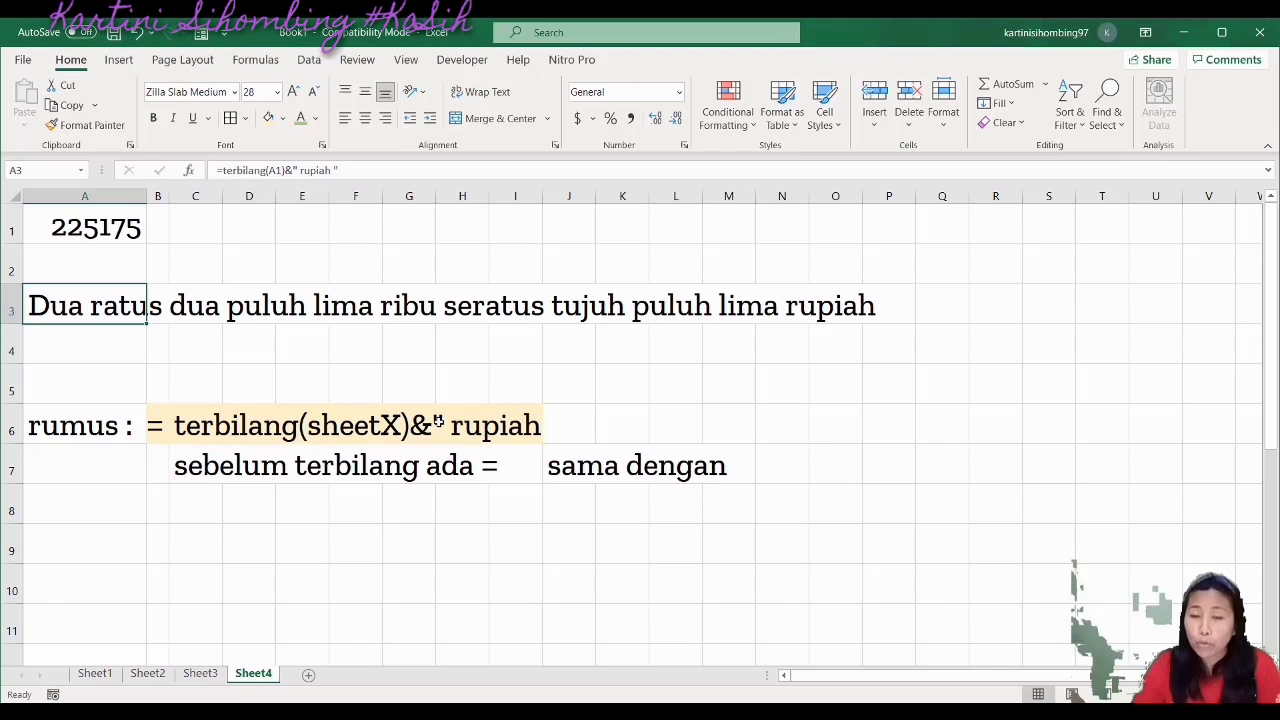
click(451, 427)
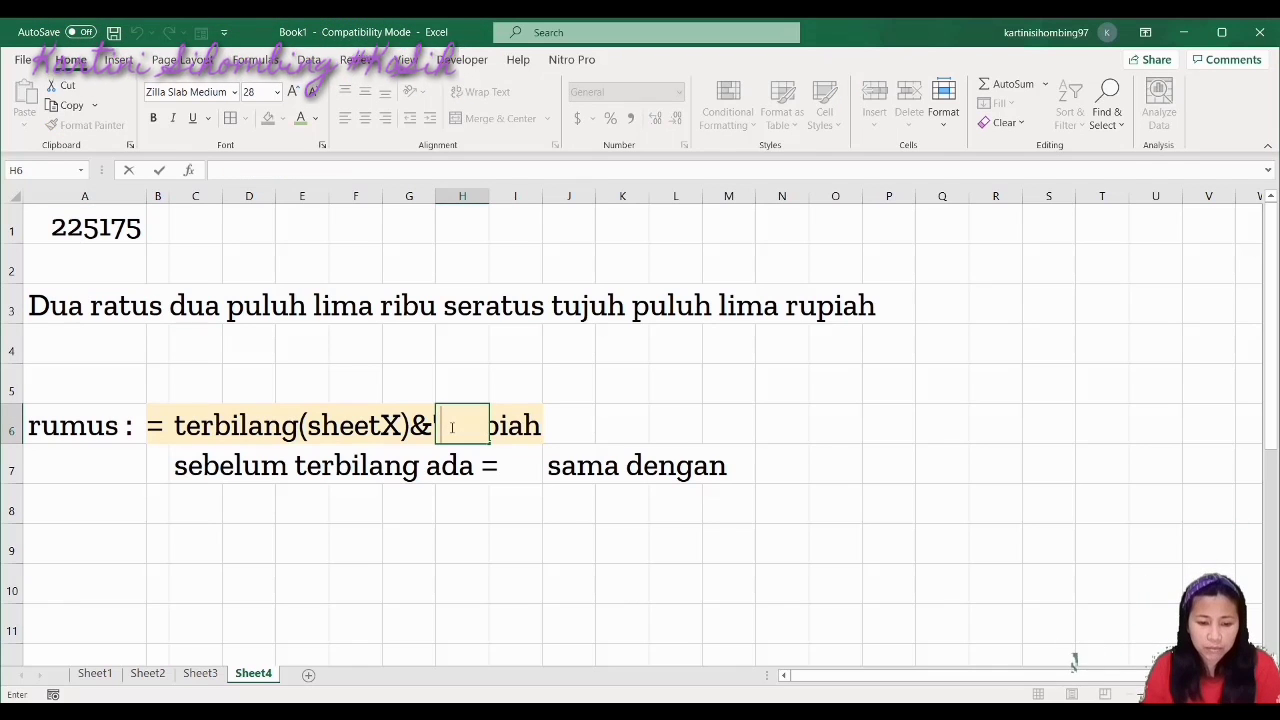
click(572, 434)
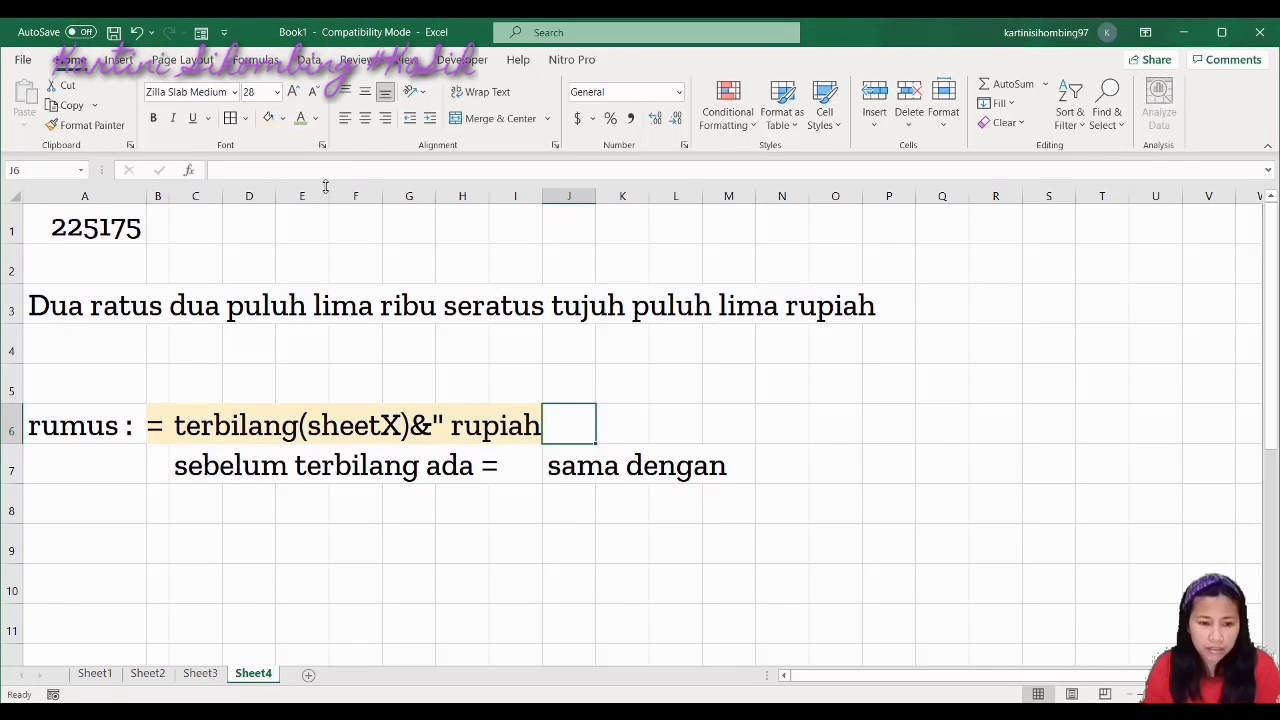
click(46, 303)
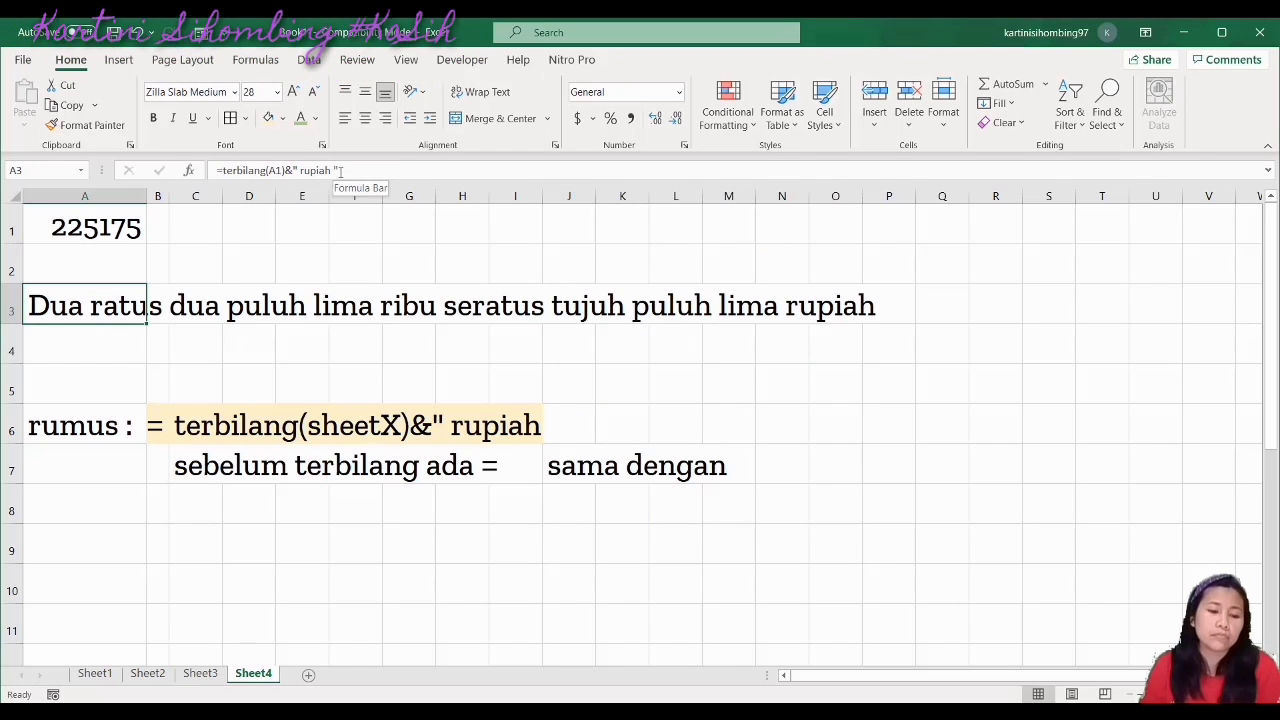
click(216, 552)
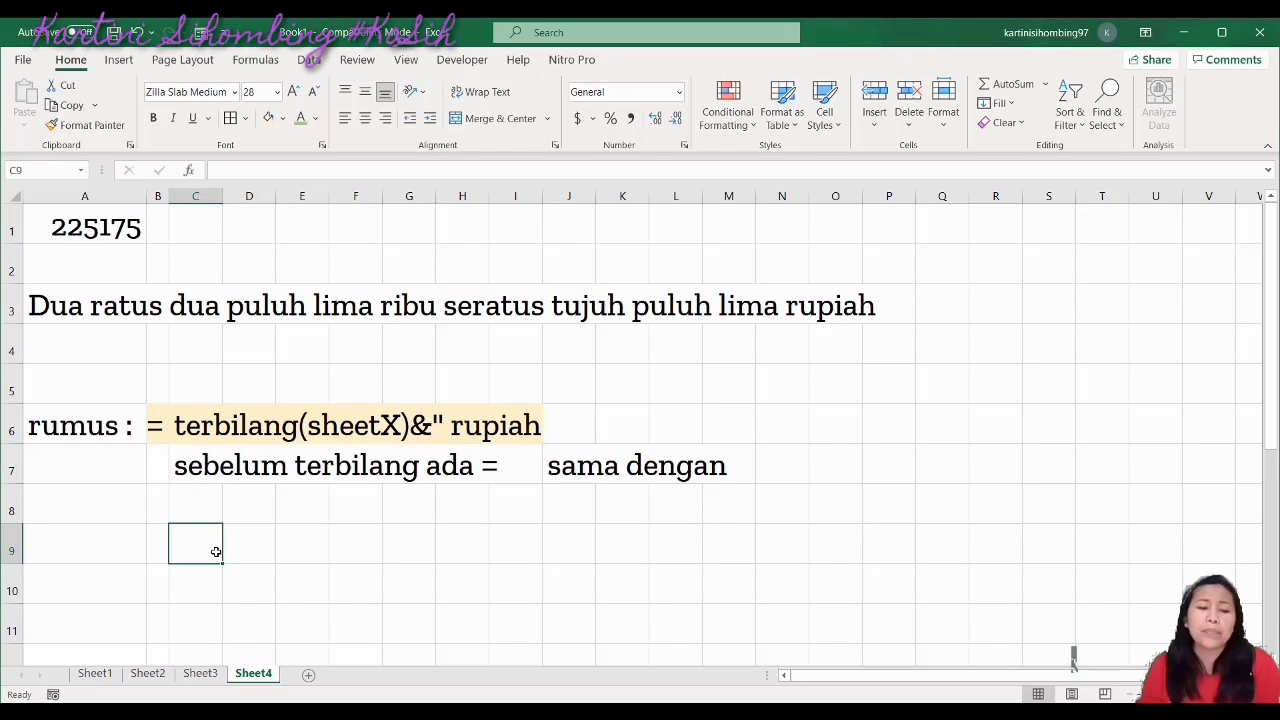
click(78, 556)
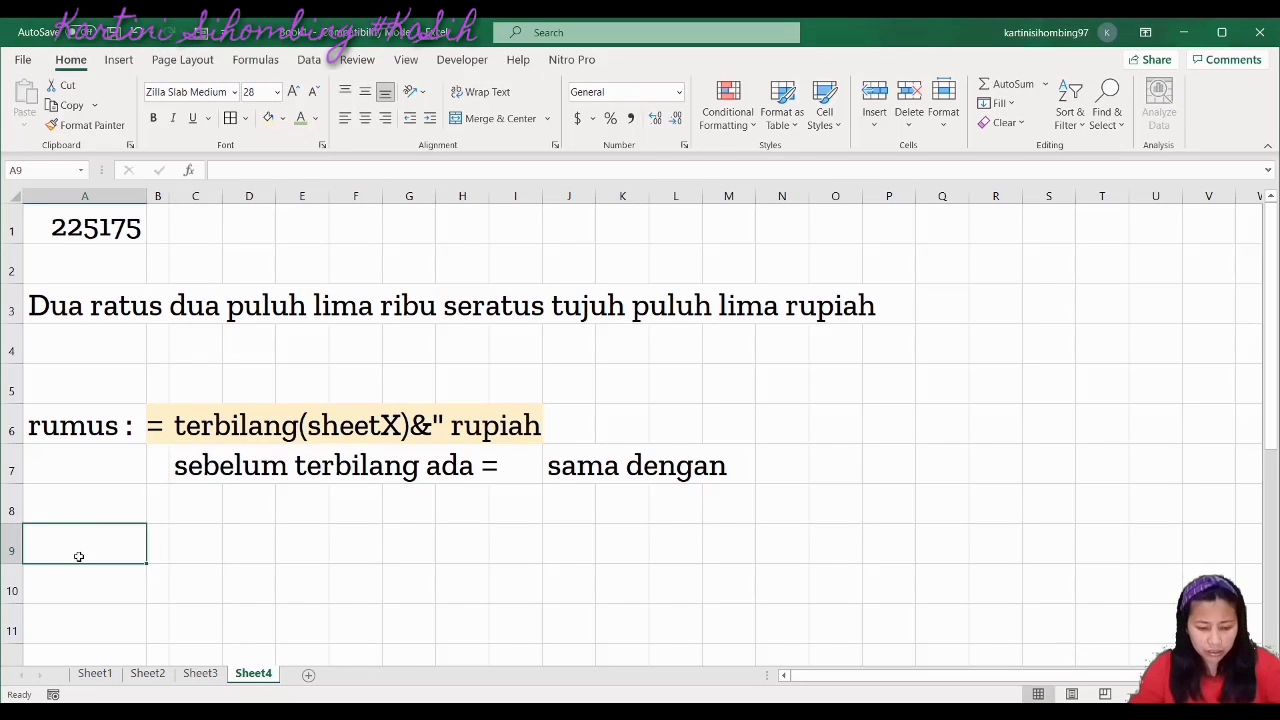
Type 'download rumus terbilang di google' in A9
text(do)
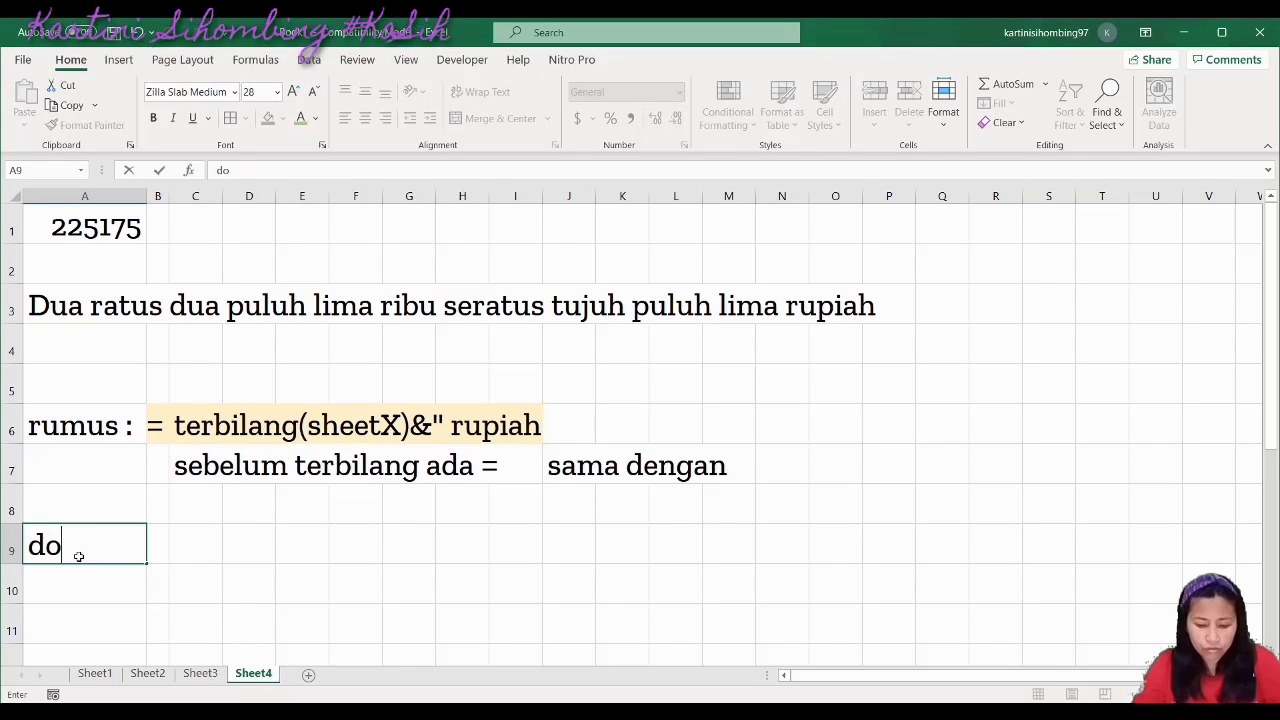
text(wn;oad)
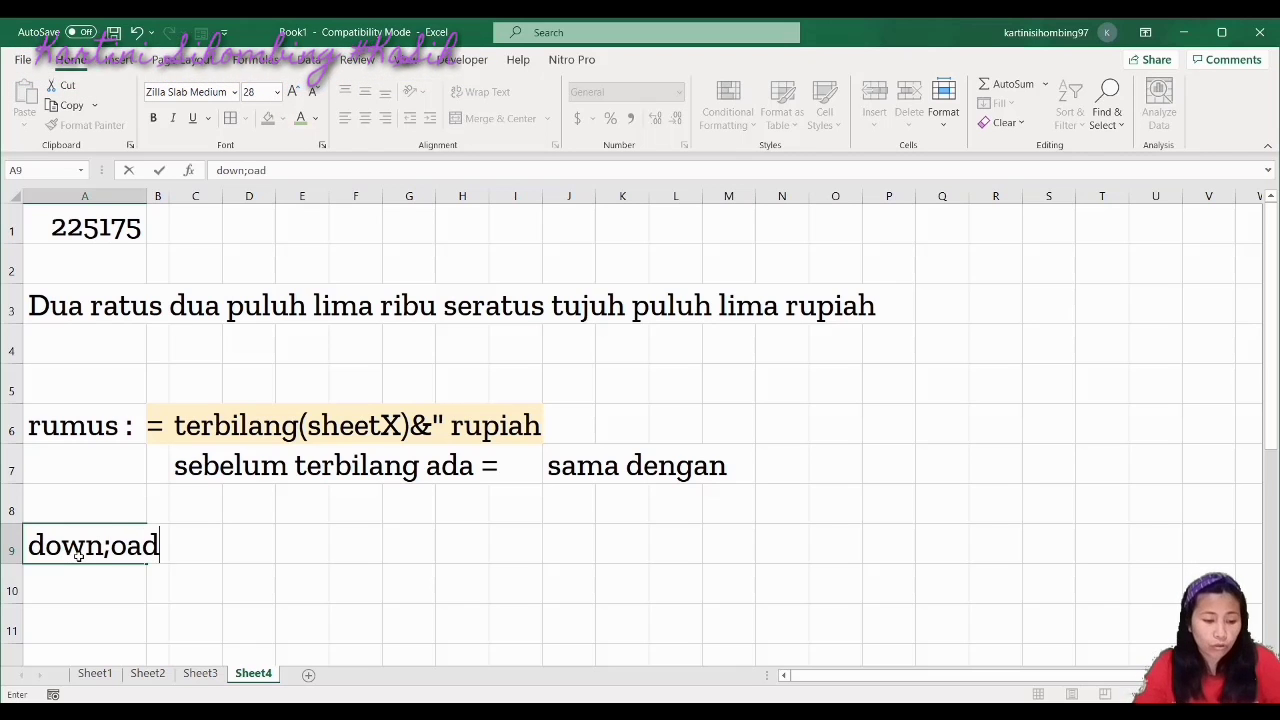
key(BackSpace)
key(BackSpace)
key(BackSpace)
key(BackSpace)
key(BackSpace)
text(load rum)
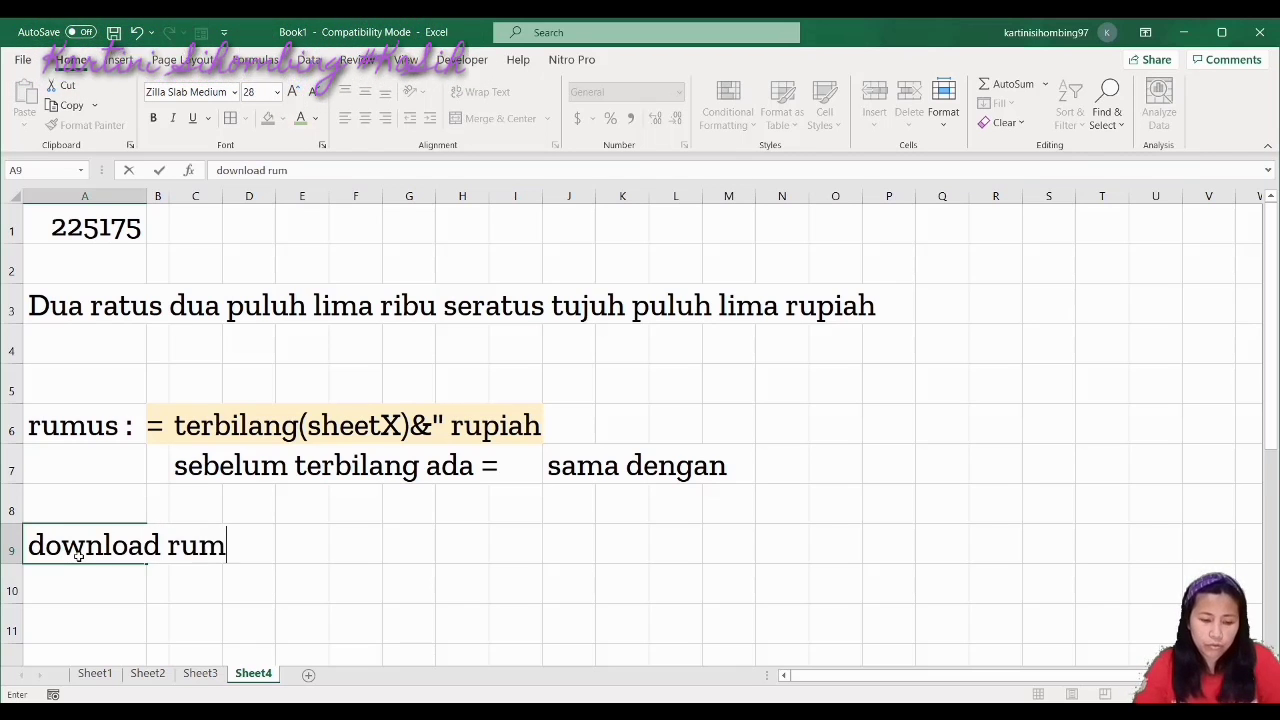
text(us terbil)
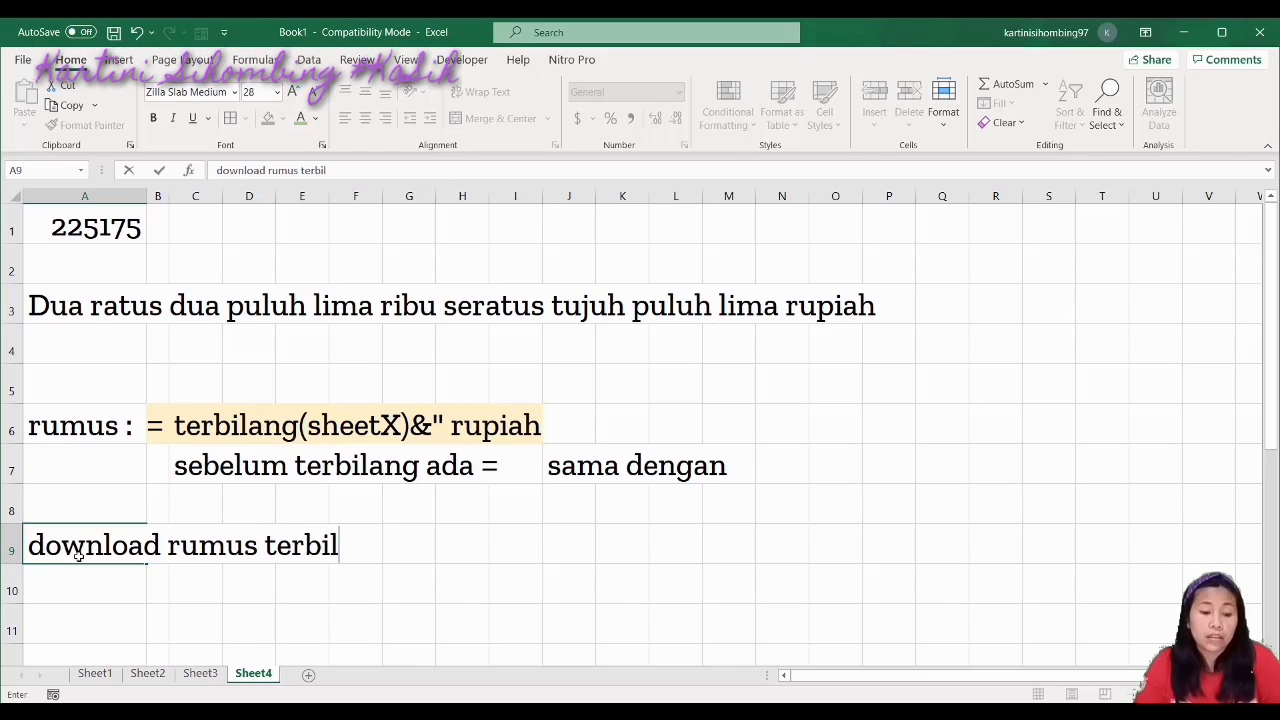
text(ang si)
key(BackSpace)
key(BackSpace)
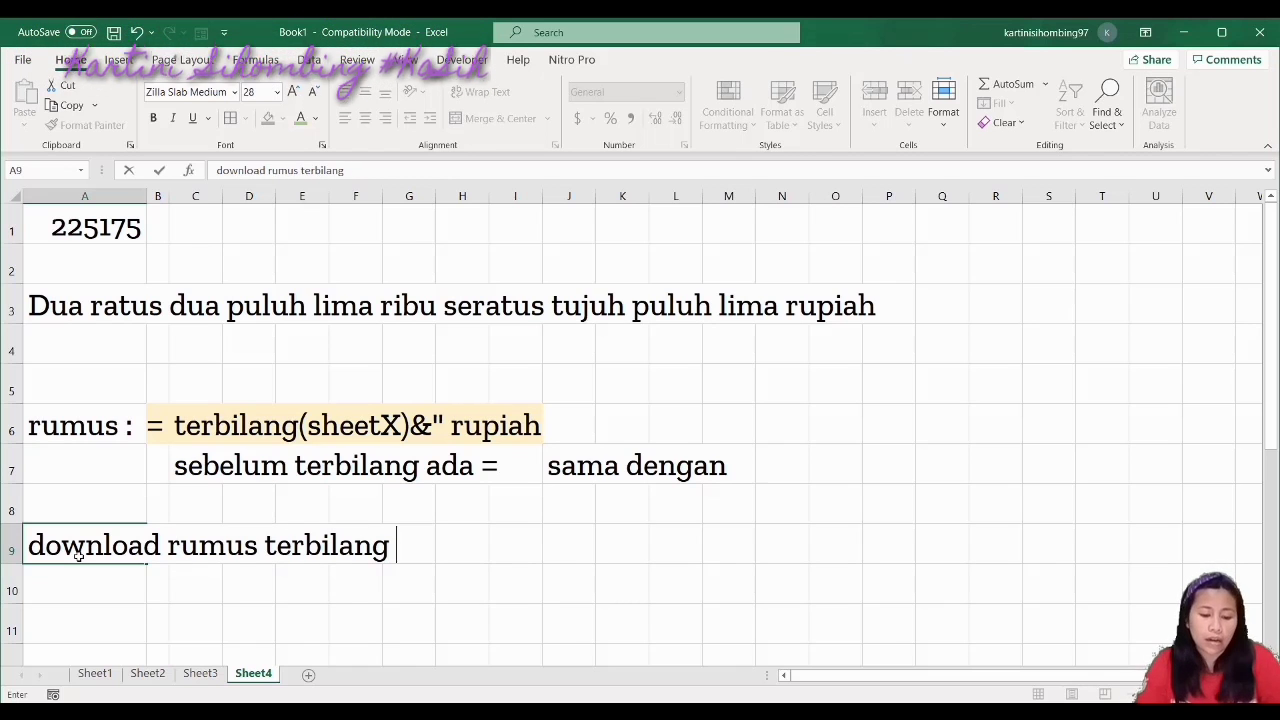
text(di goo)
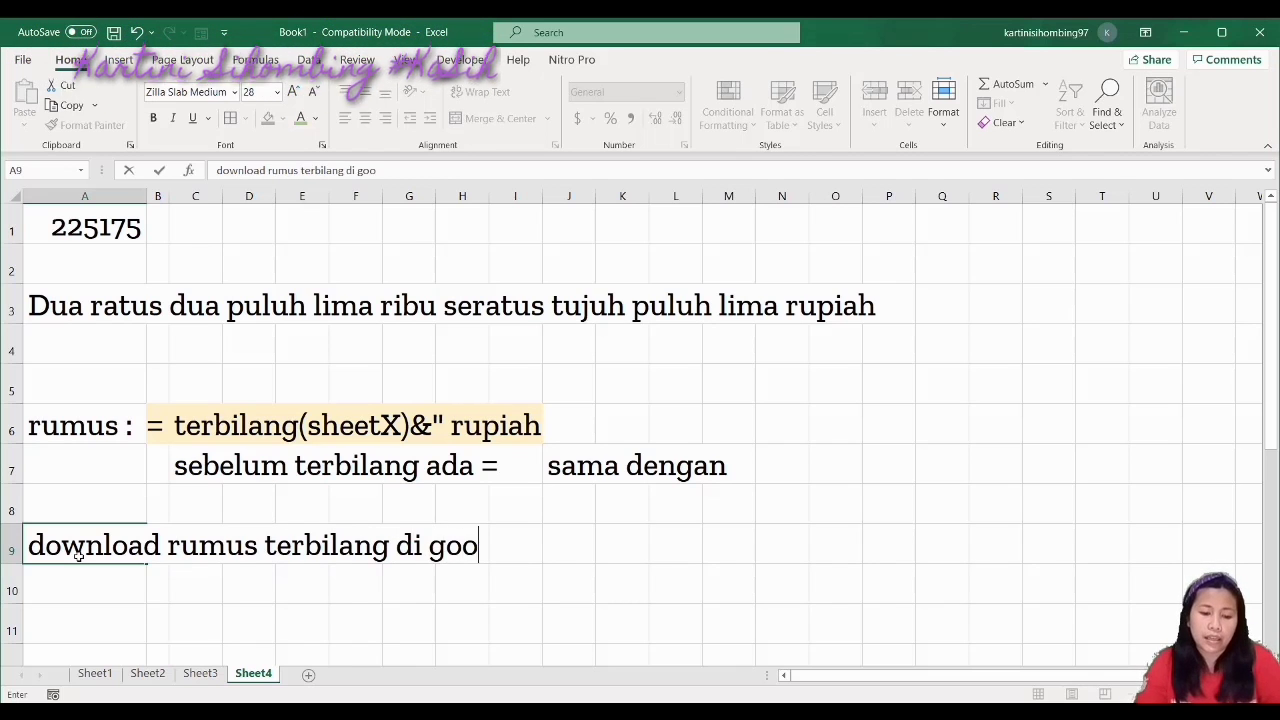
text(gle)
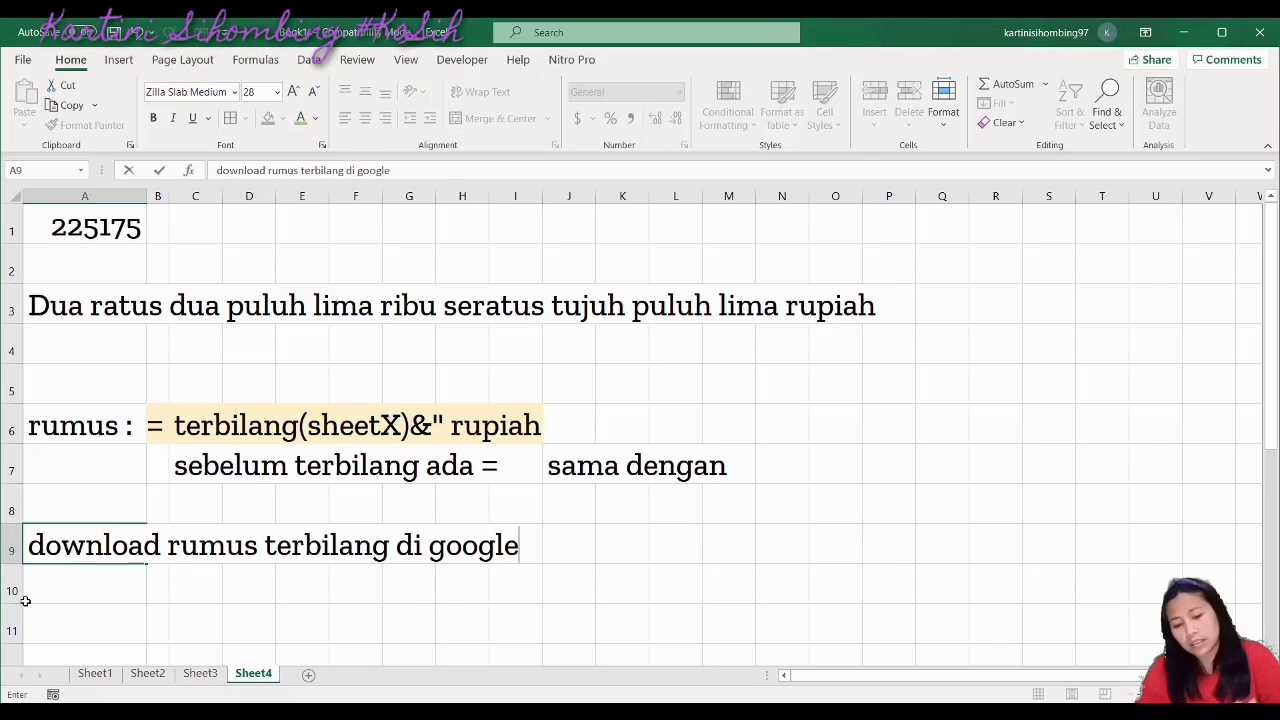
click(55, 581)
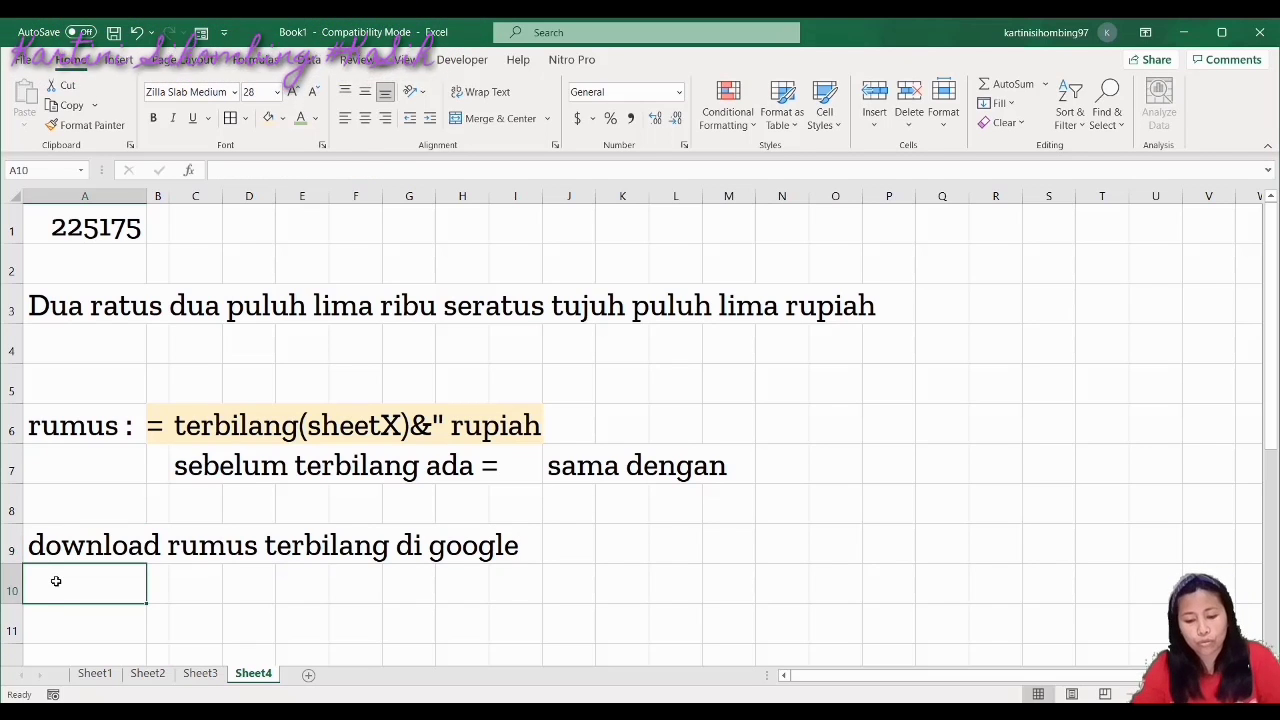
Add 'rumus terbilang' in A10 and 'sesudah didownload maka nanti masukkan developer' in A11
text(u)
key(BackSpace)
text(rumus terbi)
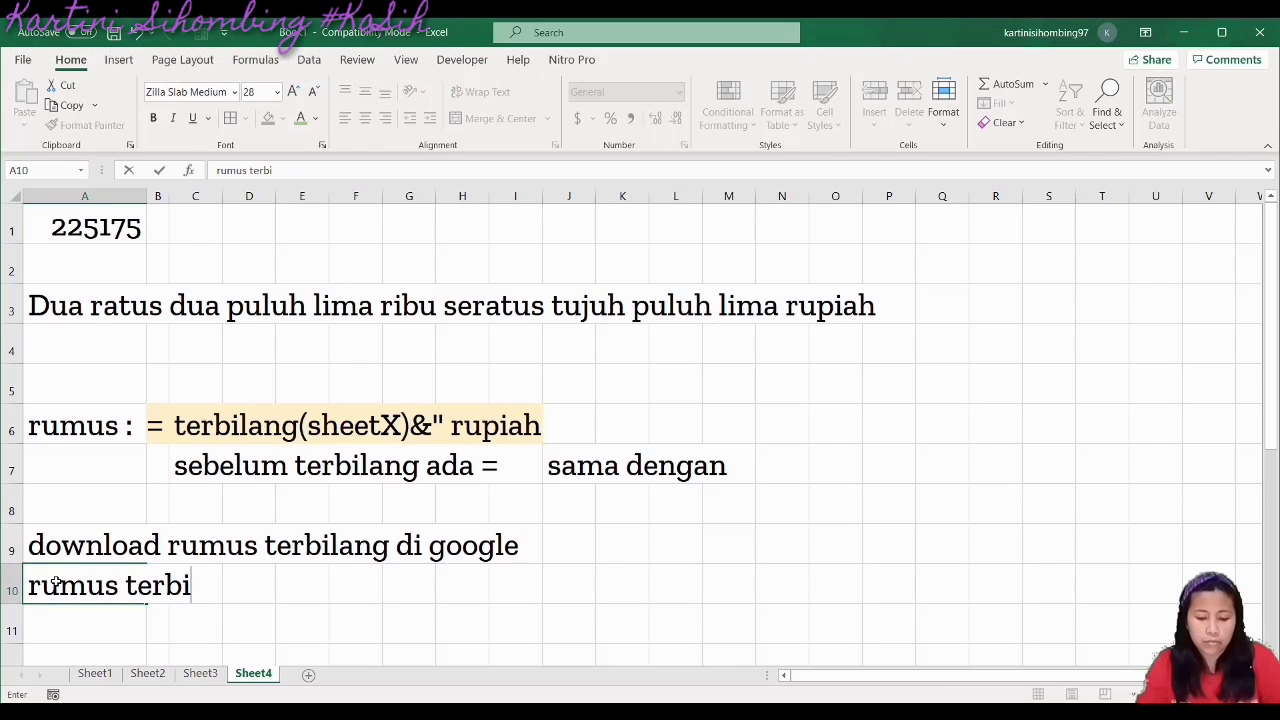
text(lang)
click(72, 622)
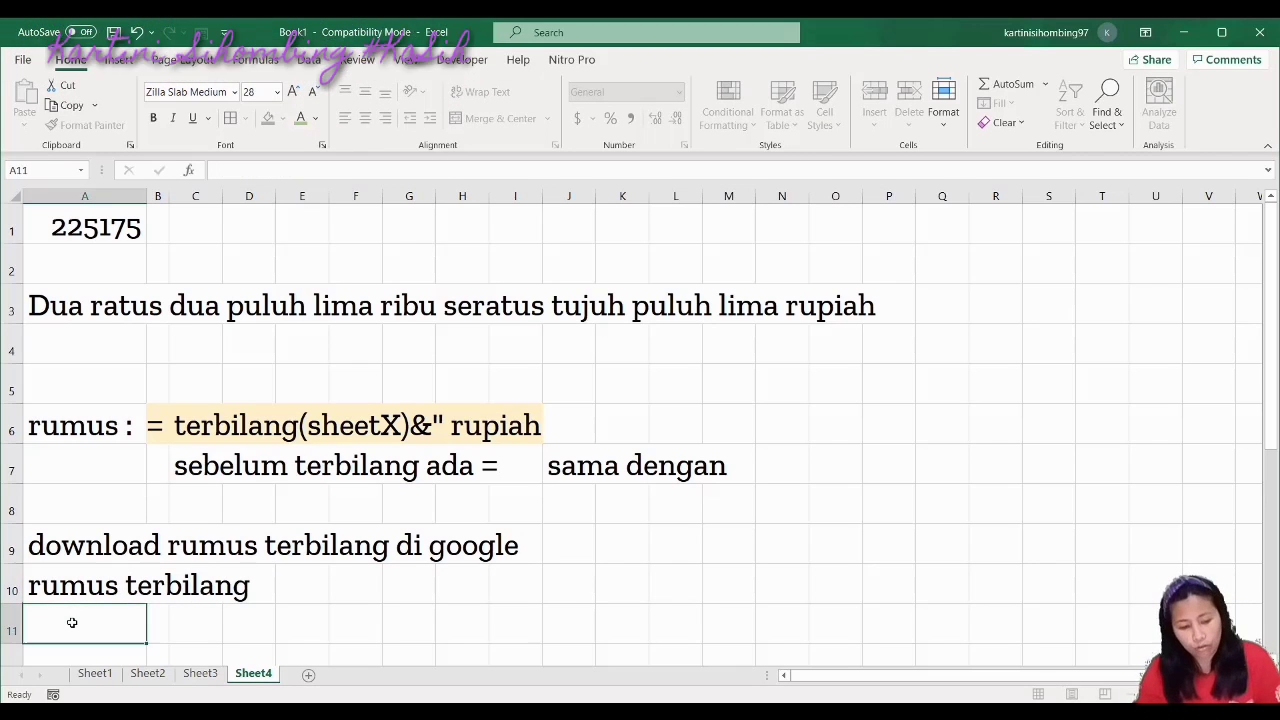
text(ses)
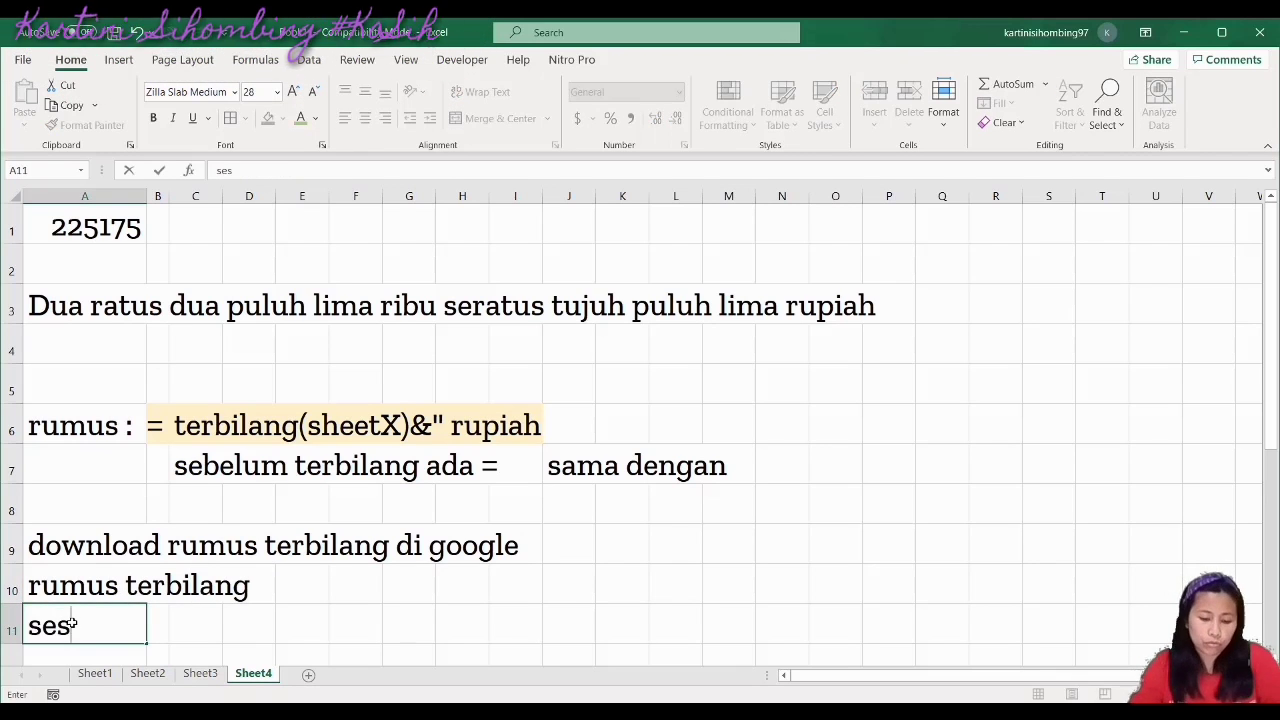
text(udah dif=)
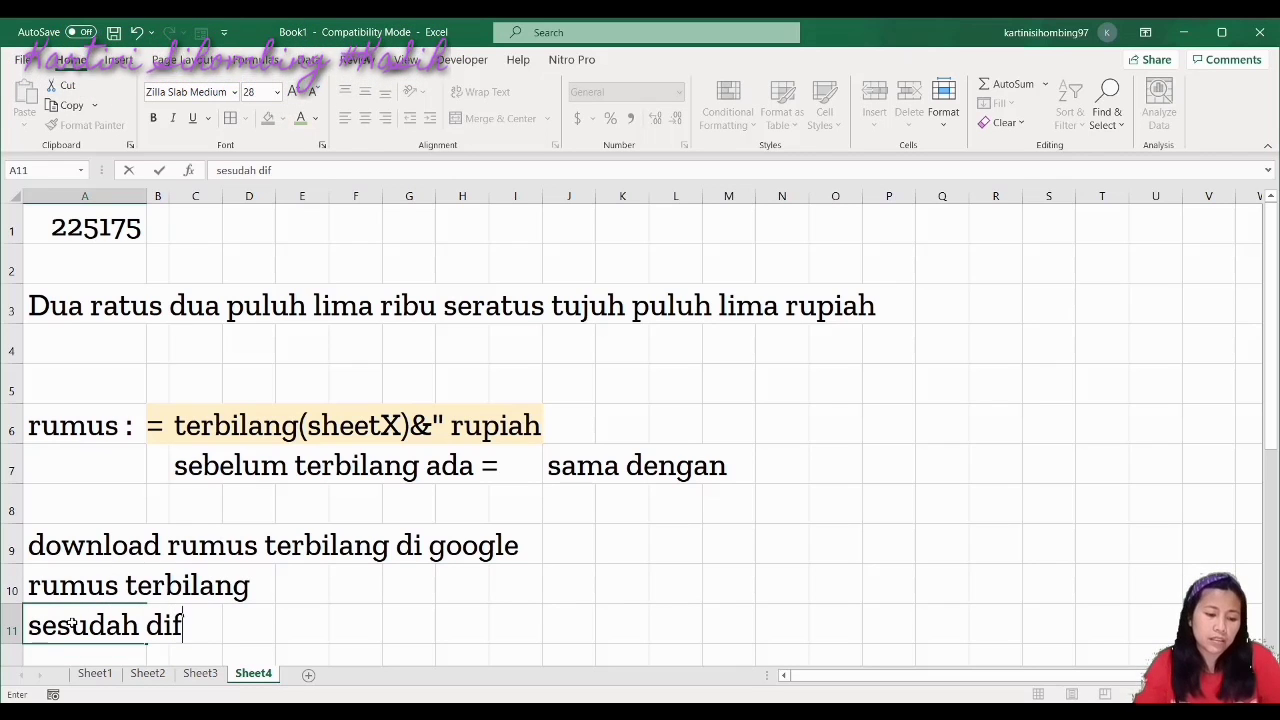
key(BackSpace)
key(BackSpace)
text(d)
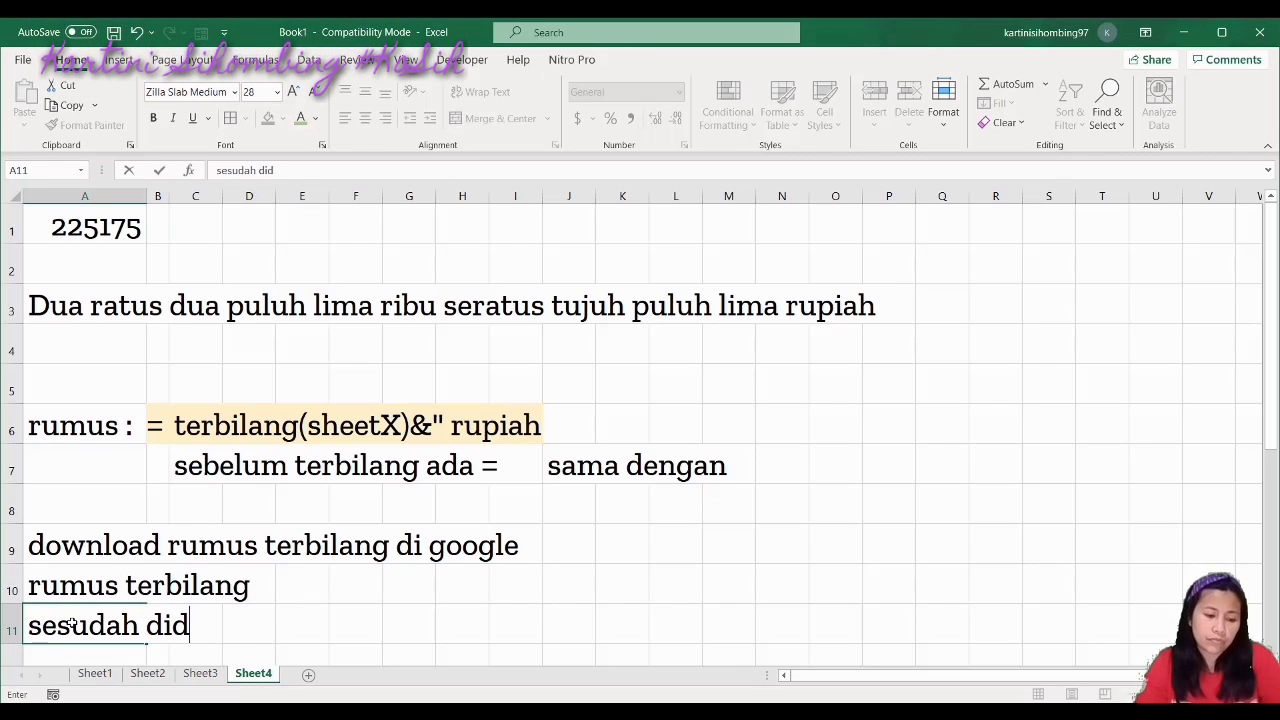
text(ownll)
key(BackSpace)
text(oad maka)
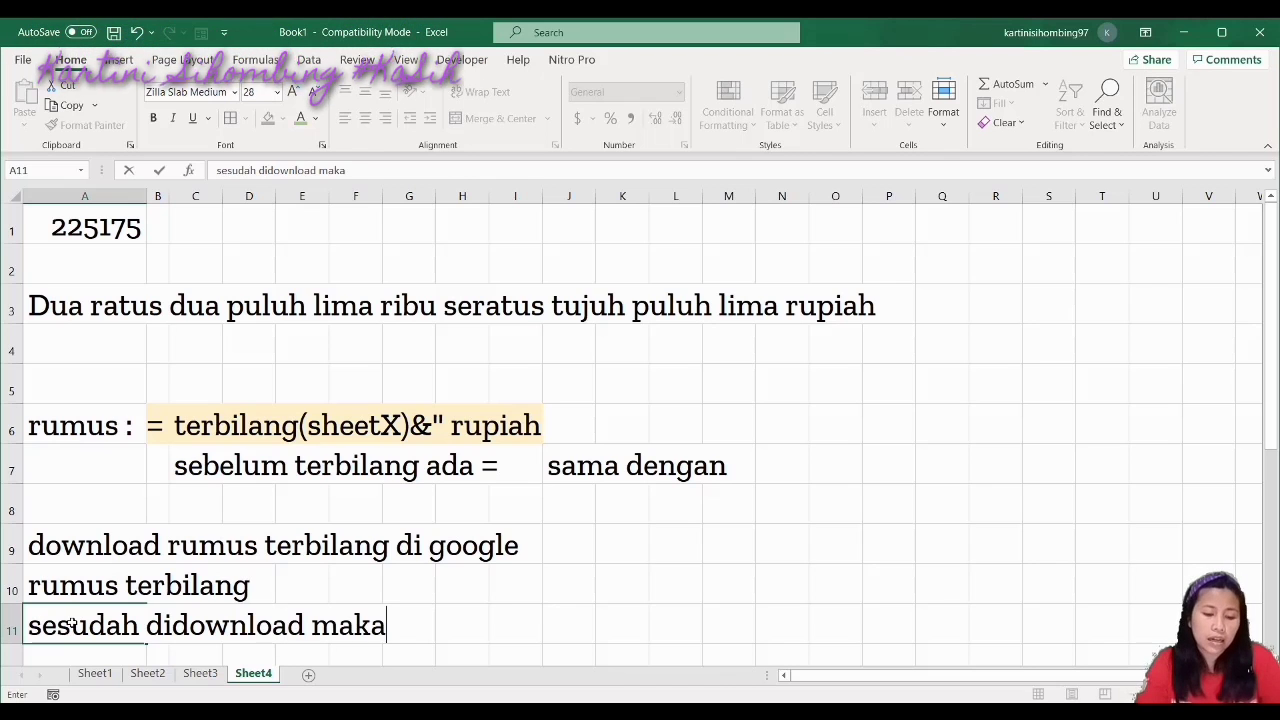
text( nanti )
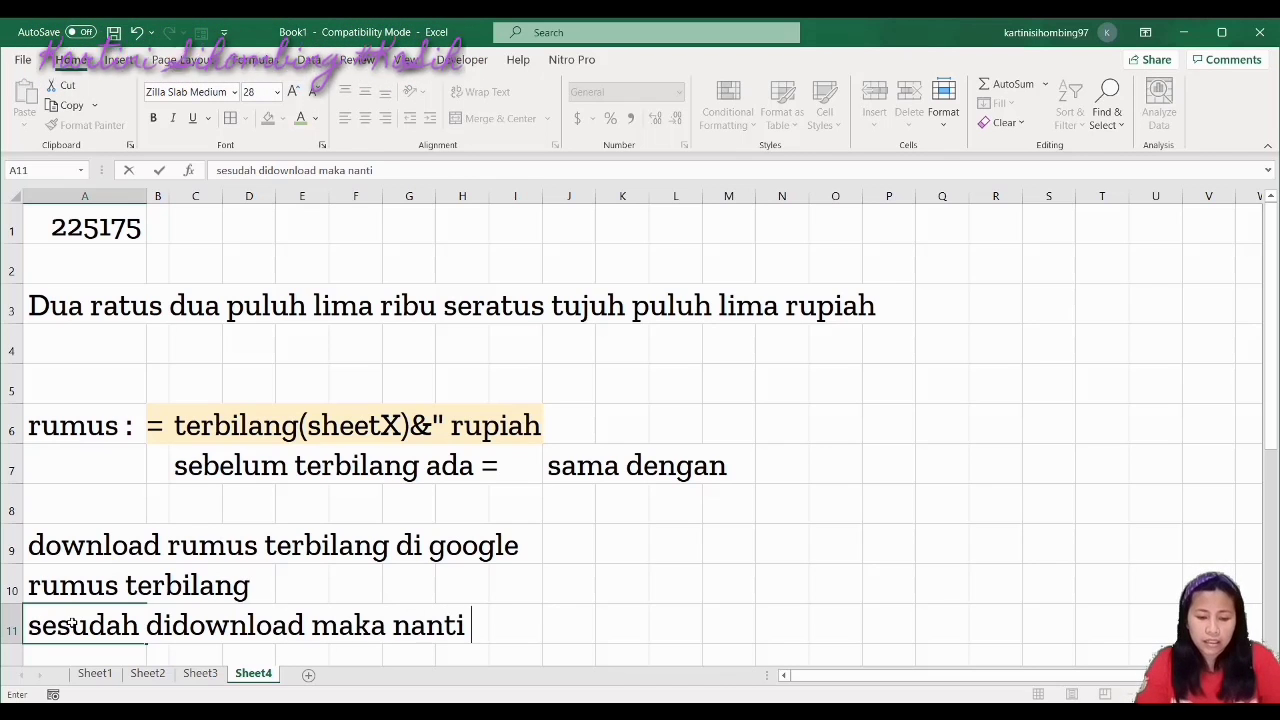
text(masu)
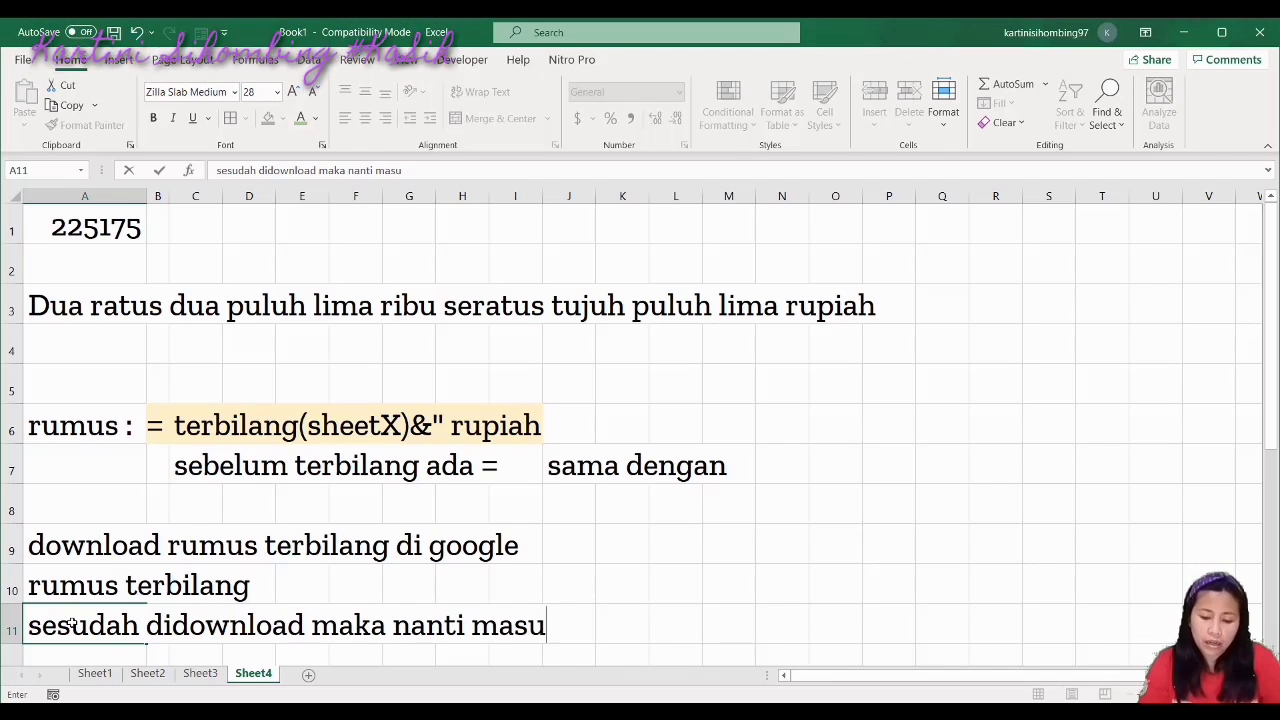
text(kkan developer)
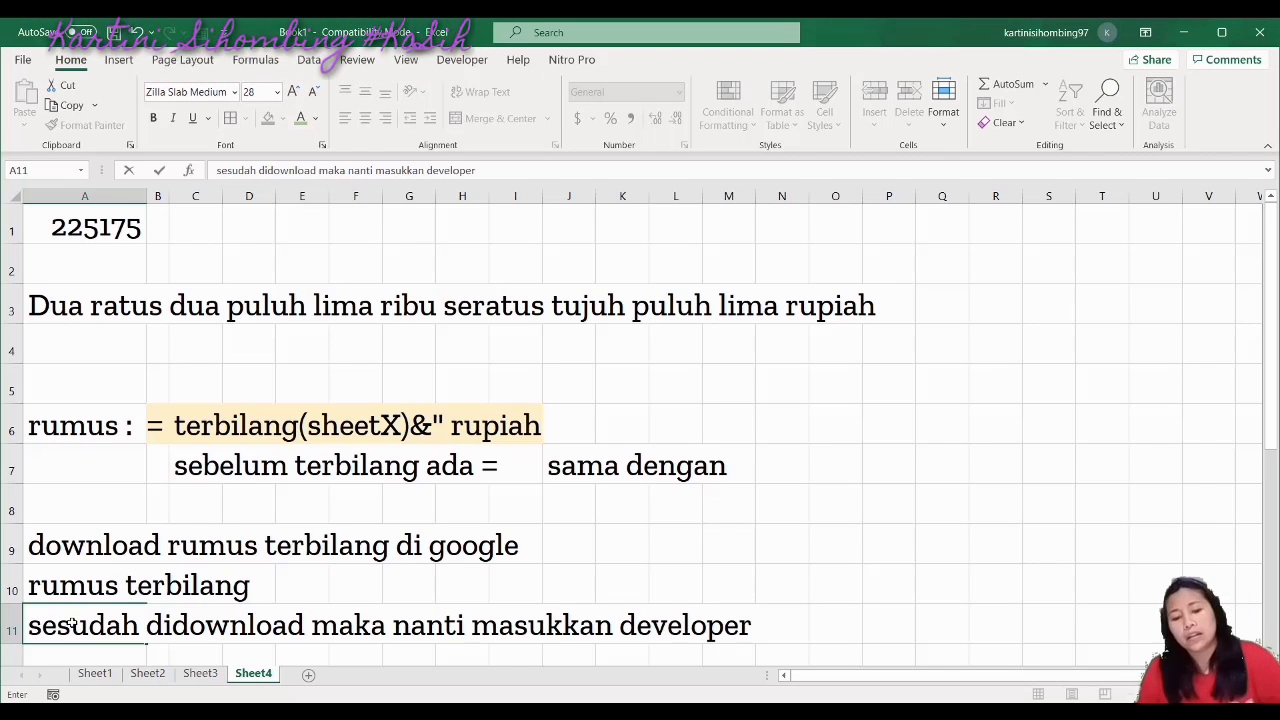
key(Return)
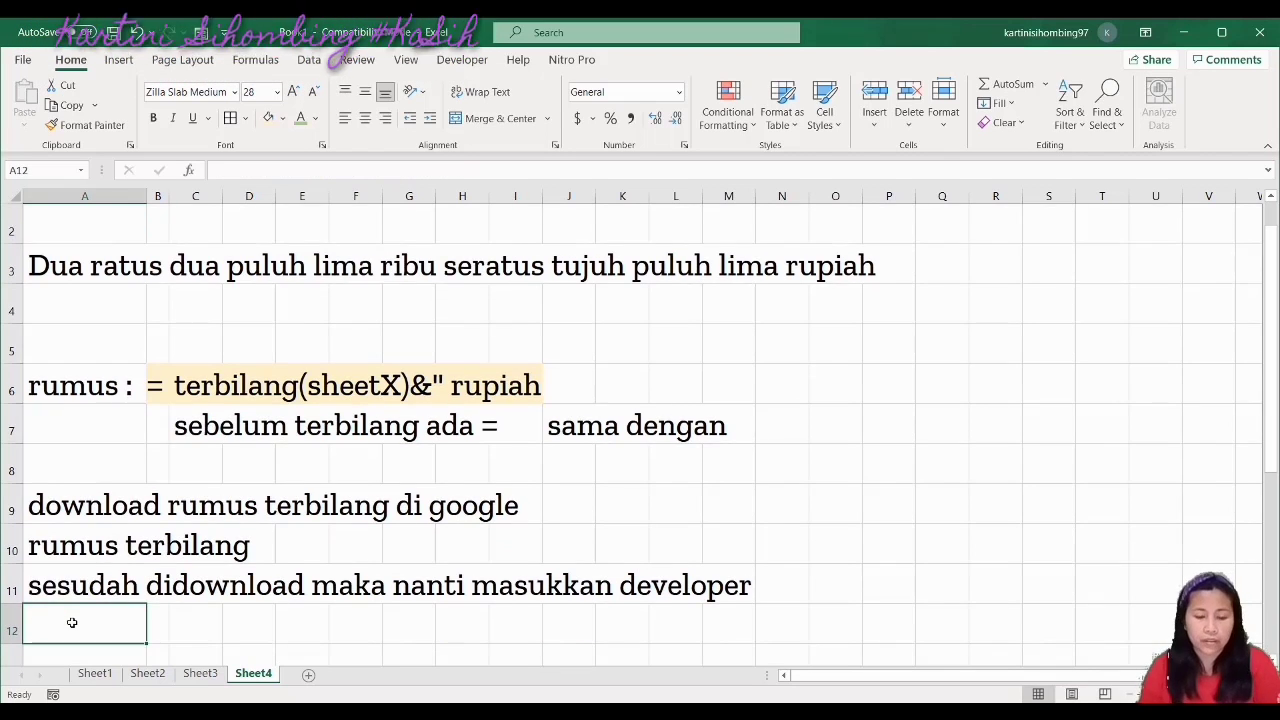
key(Up)
key(Up)
key(Up)
key(Up)
key(Up)
key(Up)
key(Up)
key(Up)
key(Up)
key(Up)
key(Up)
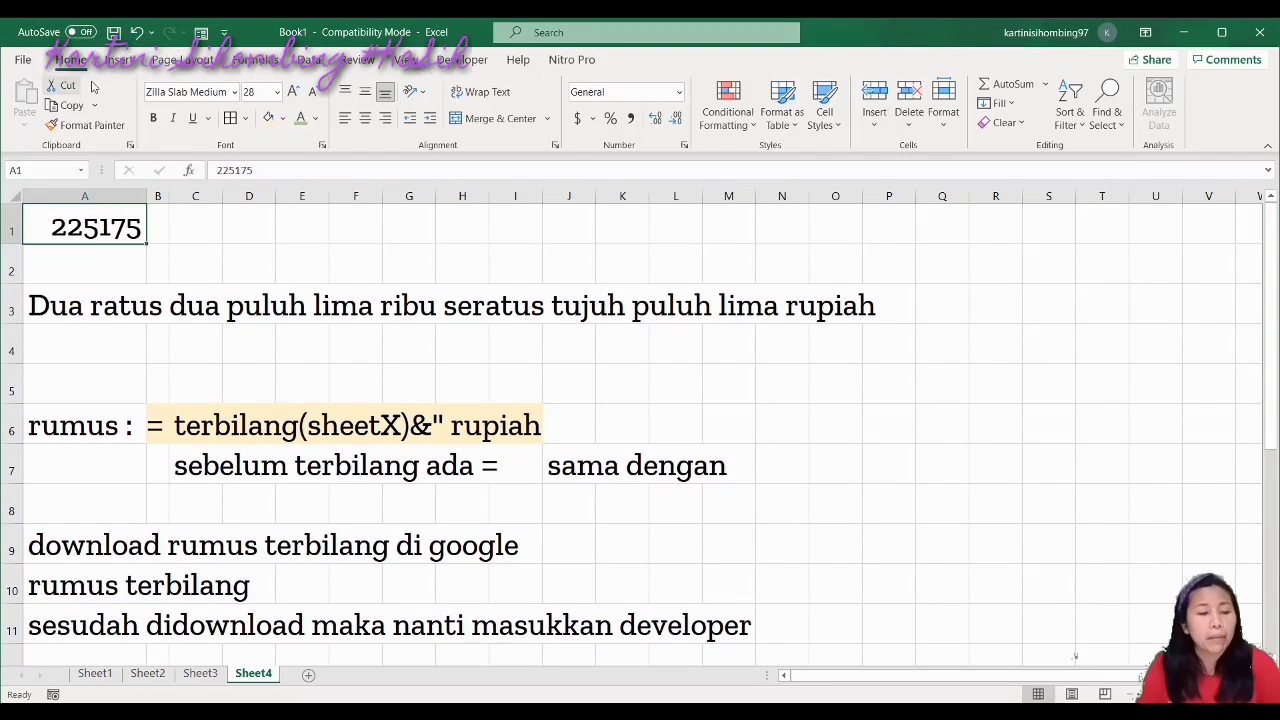
Confirm the Terbilang add-in is ticked in Excel Options' Add-ins settings
click(22, 60)
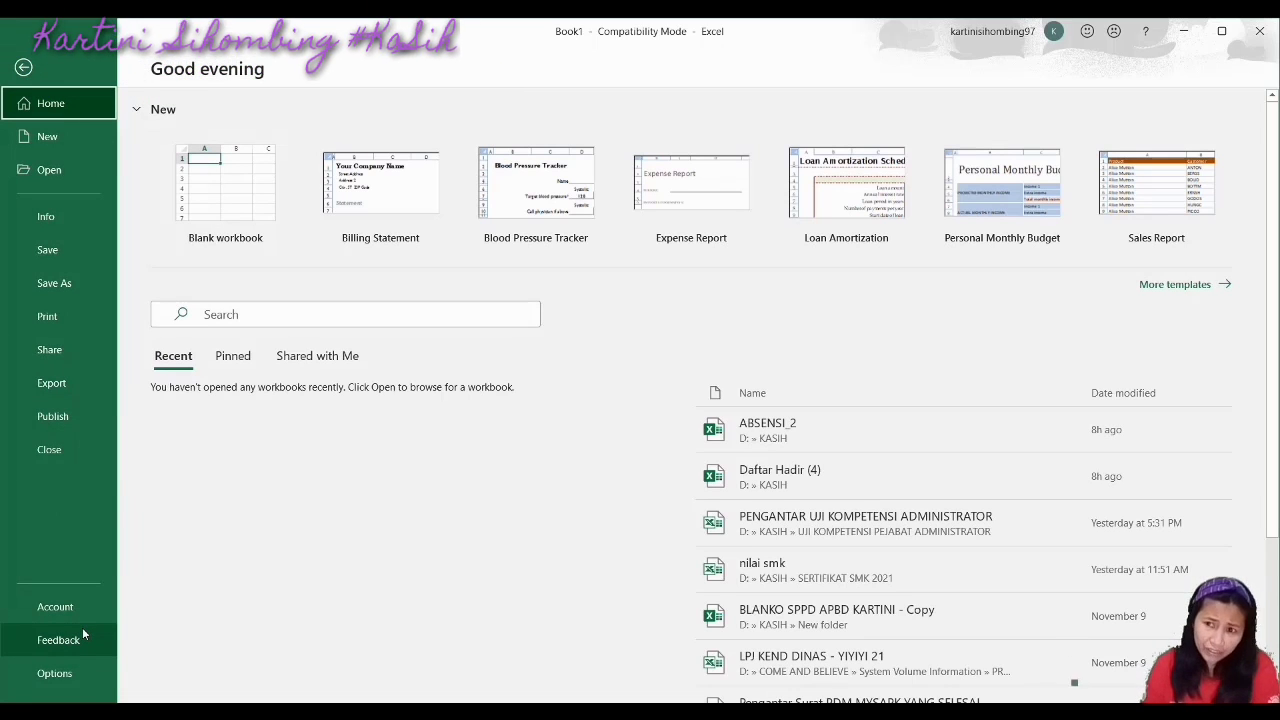
click(70, 673)
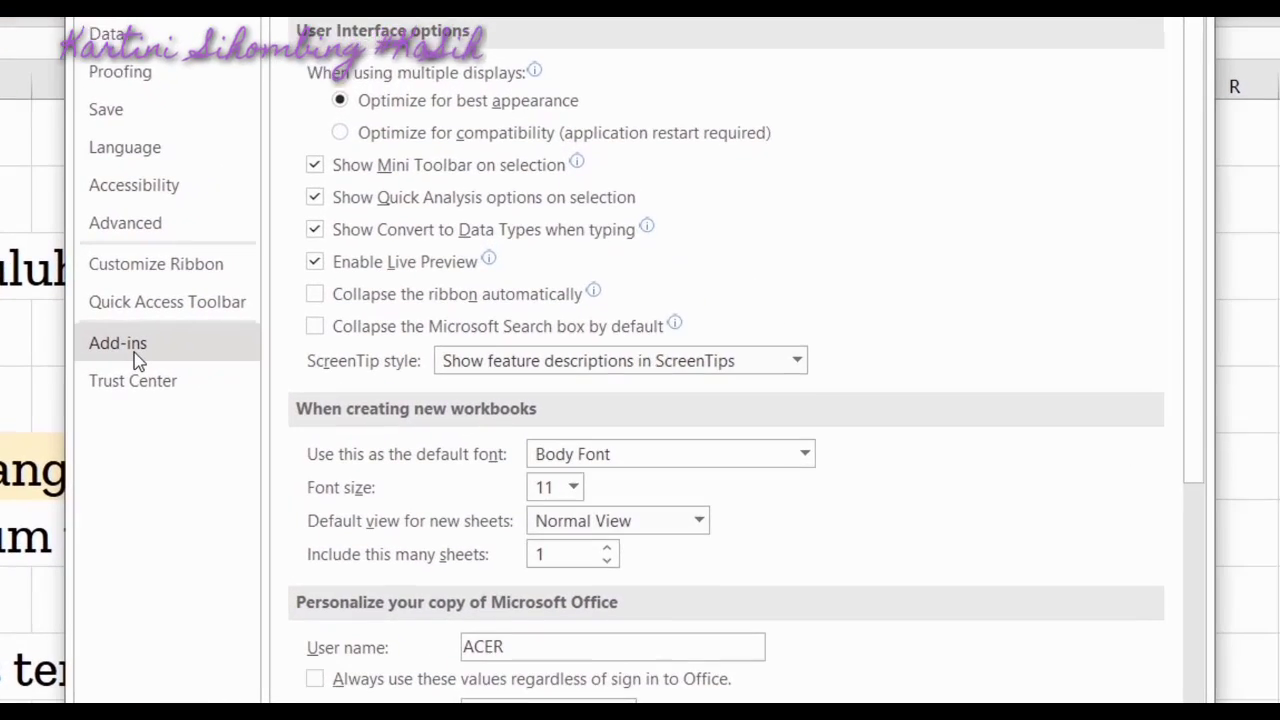
click(337, 354)
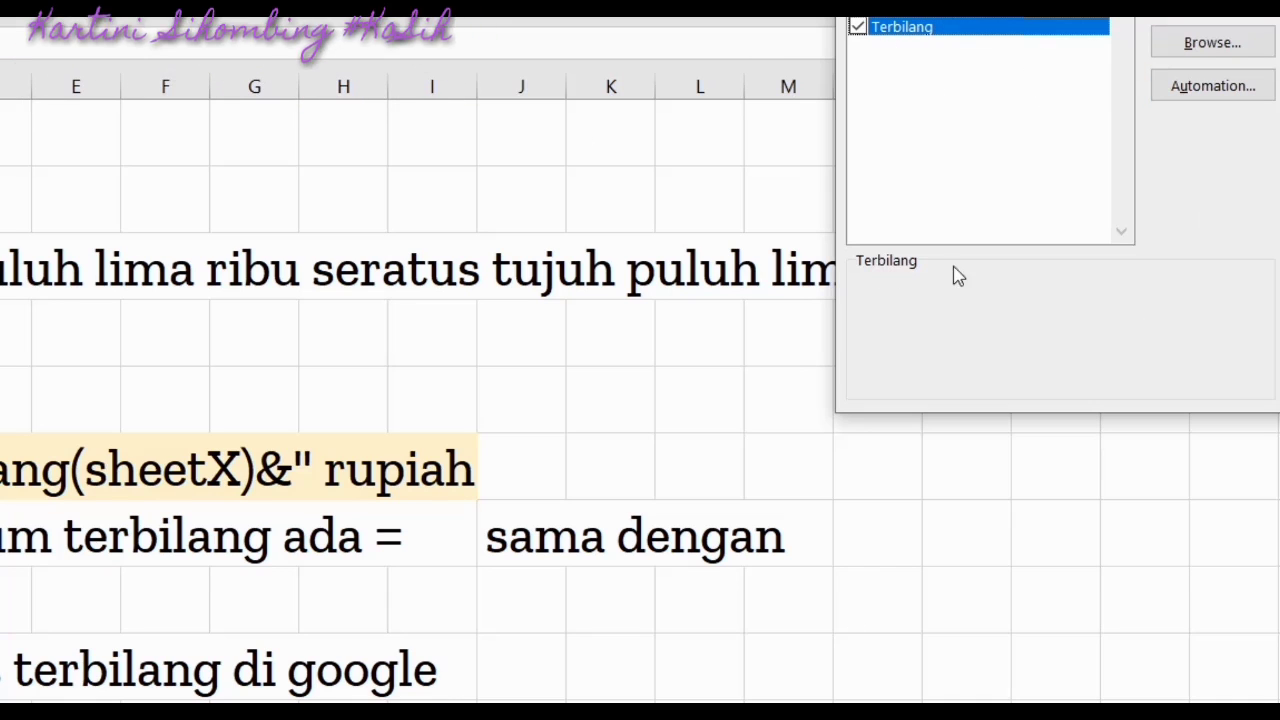
click(1253, 18)
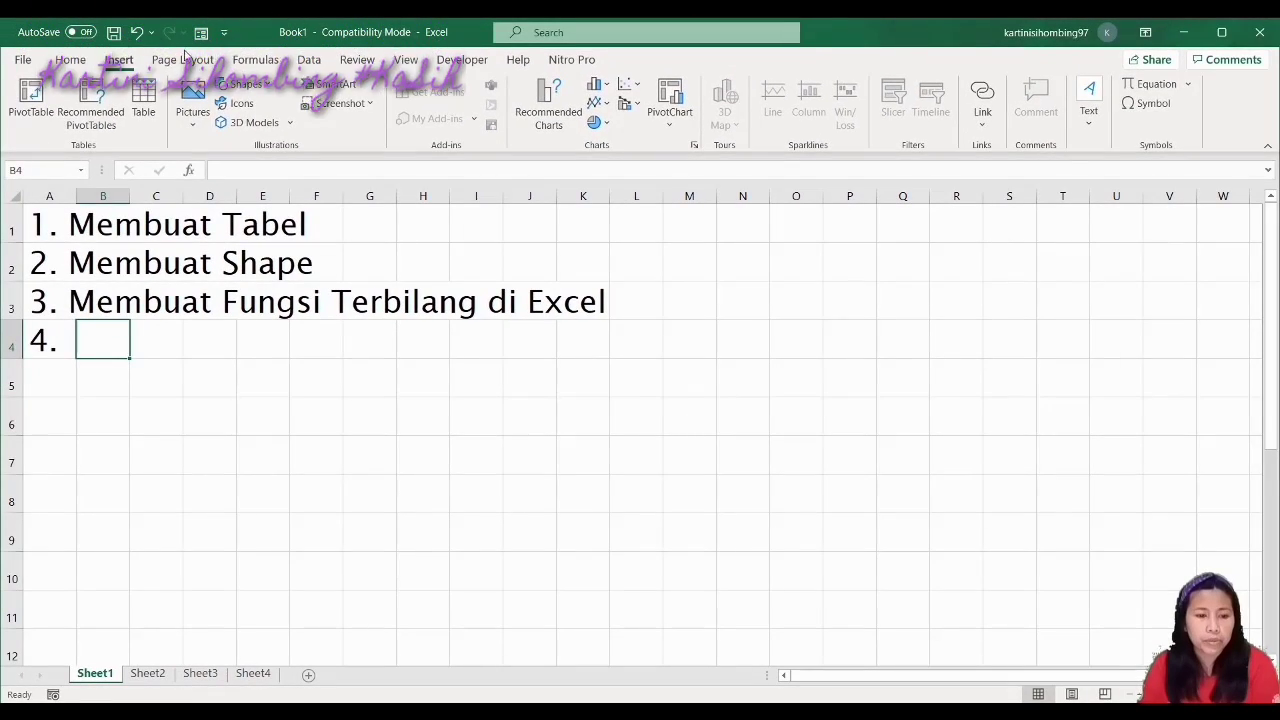
Start inserting a picture from This Device, then cancel it
click(184, 61)
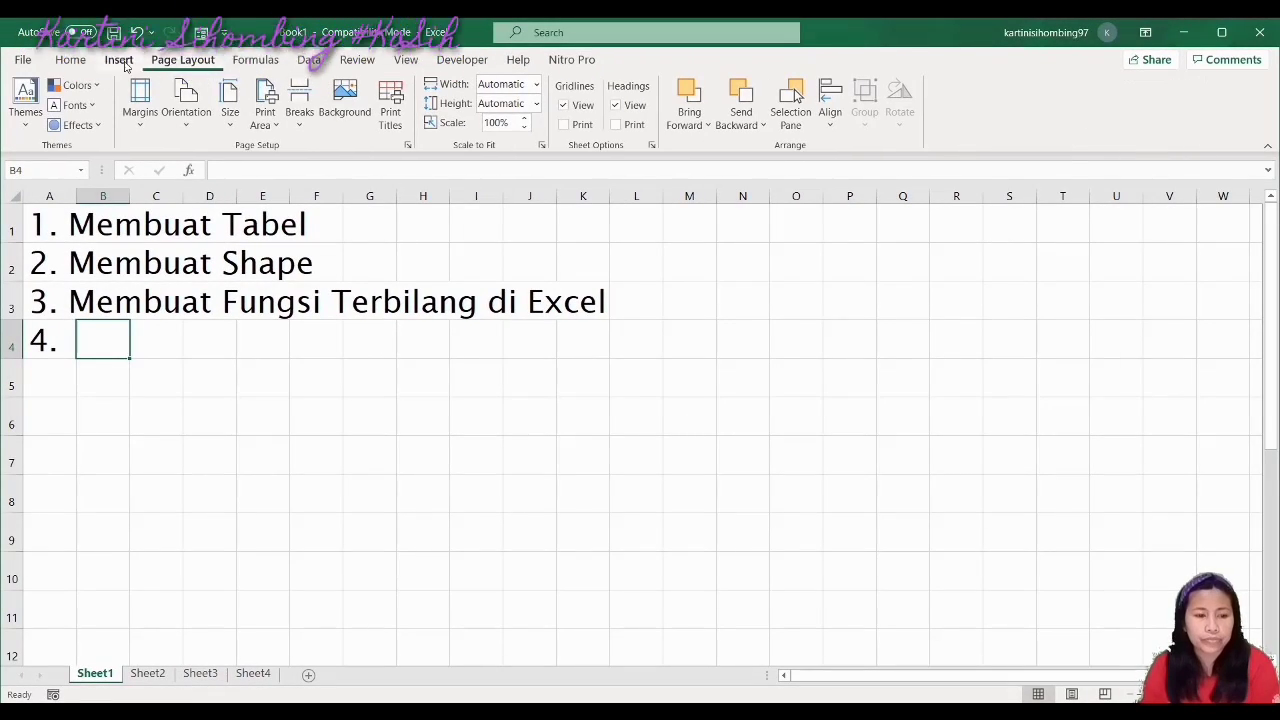
click(119, 62)
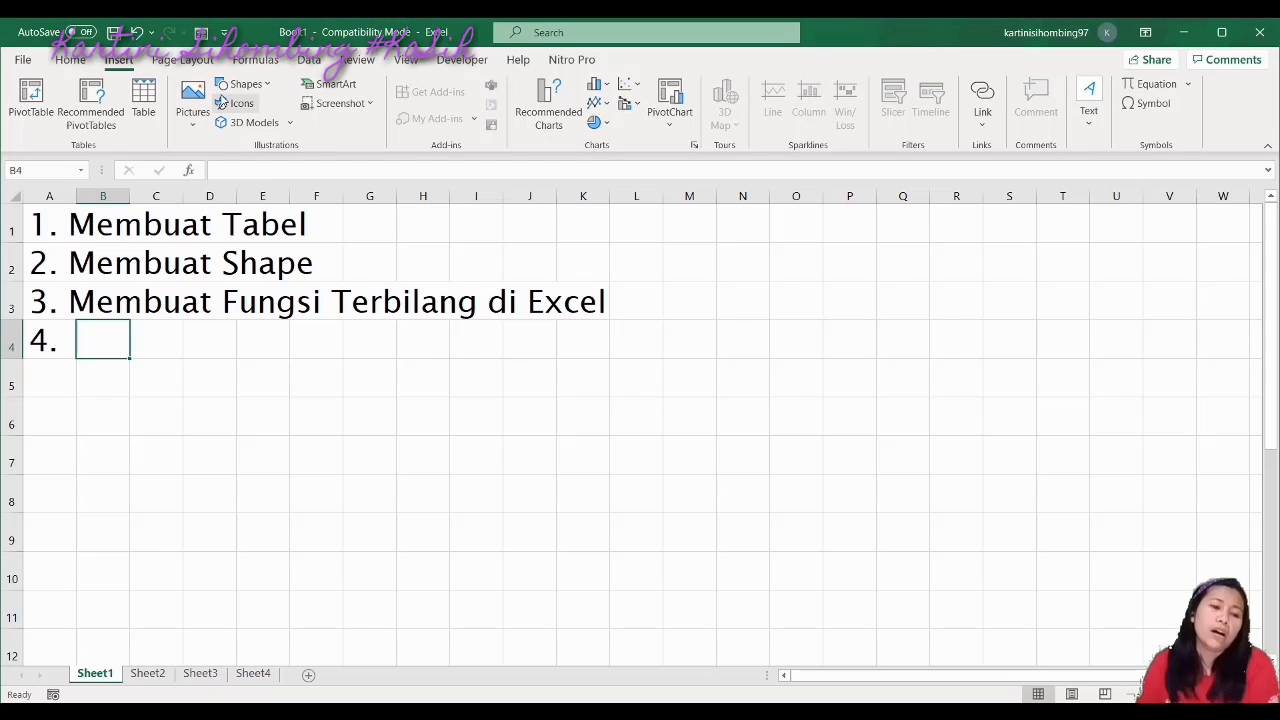
click(193, 128)
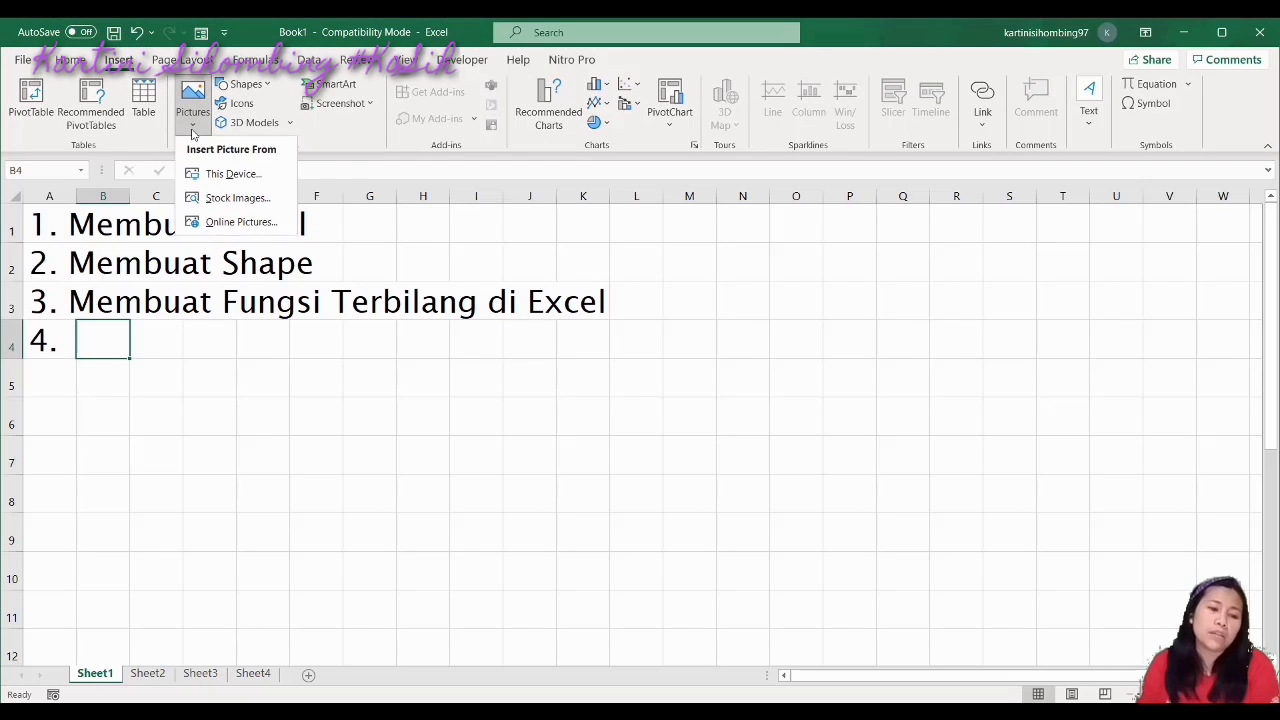
click(239, 175)
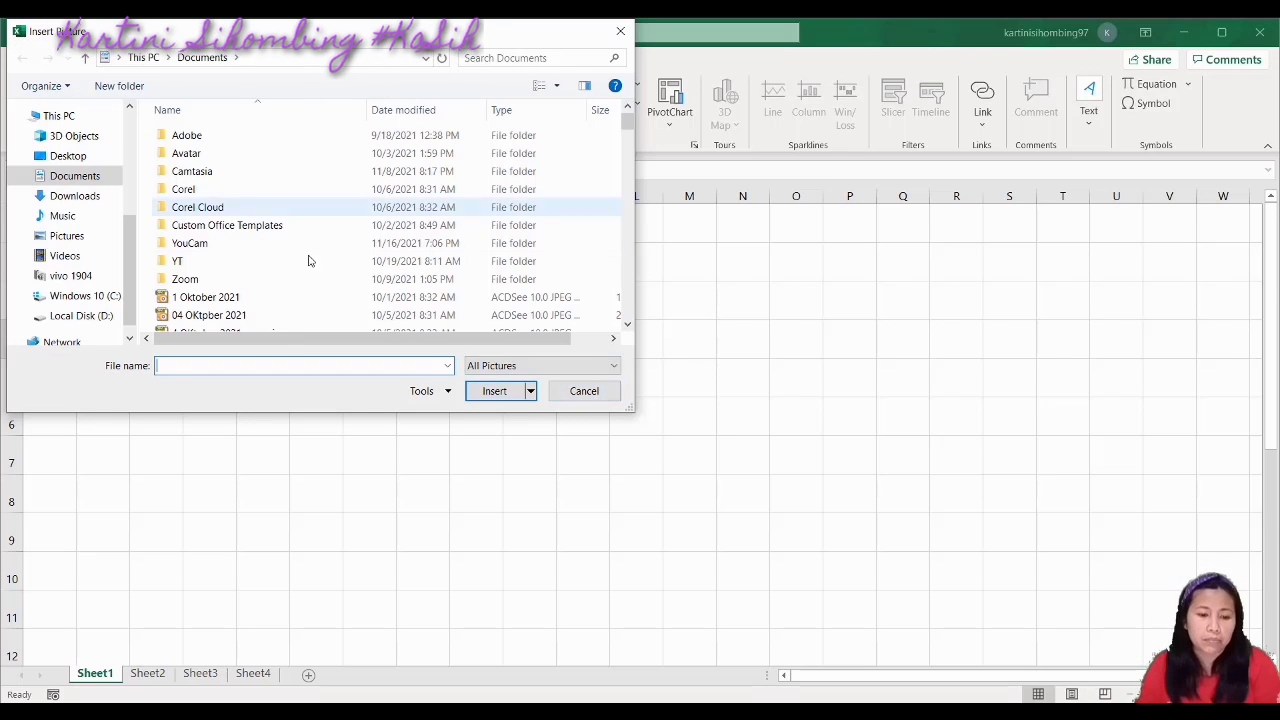
click(604, 397)
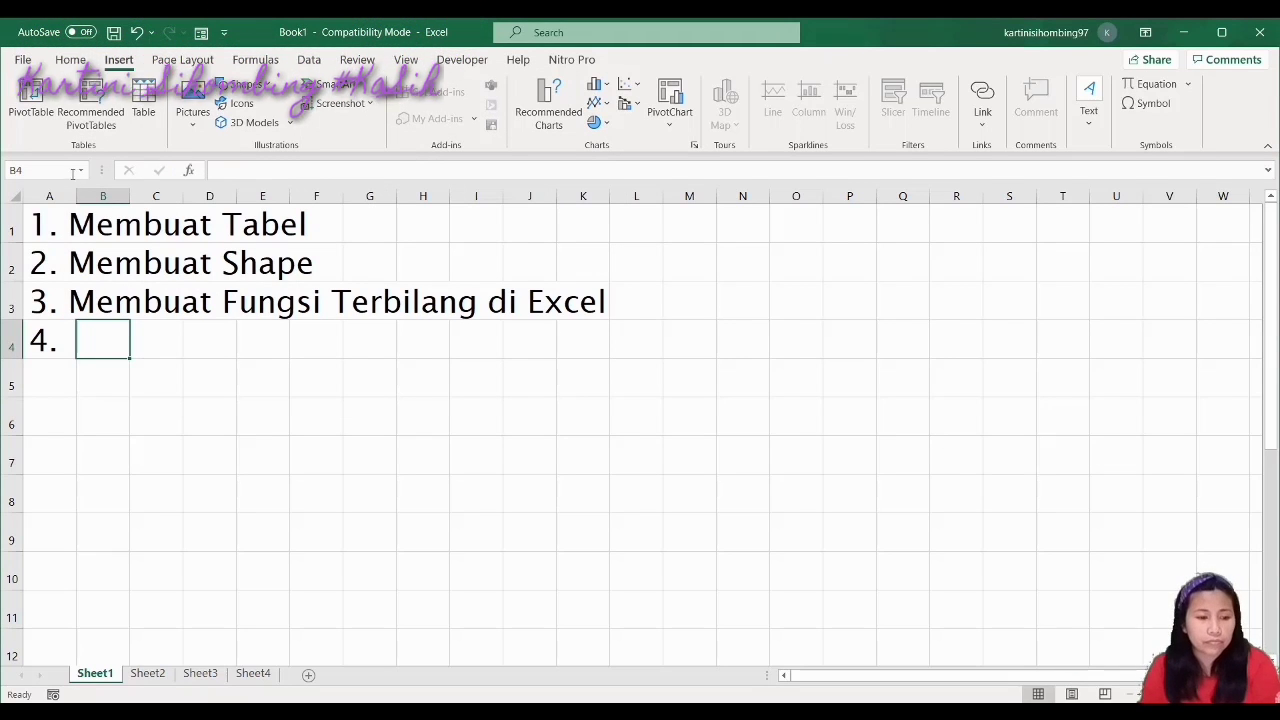
Make list item 4 read 'Insert Gambar' and add a new blank Sheet5
click(38, 340)
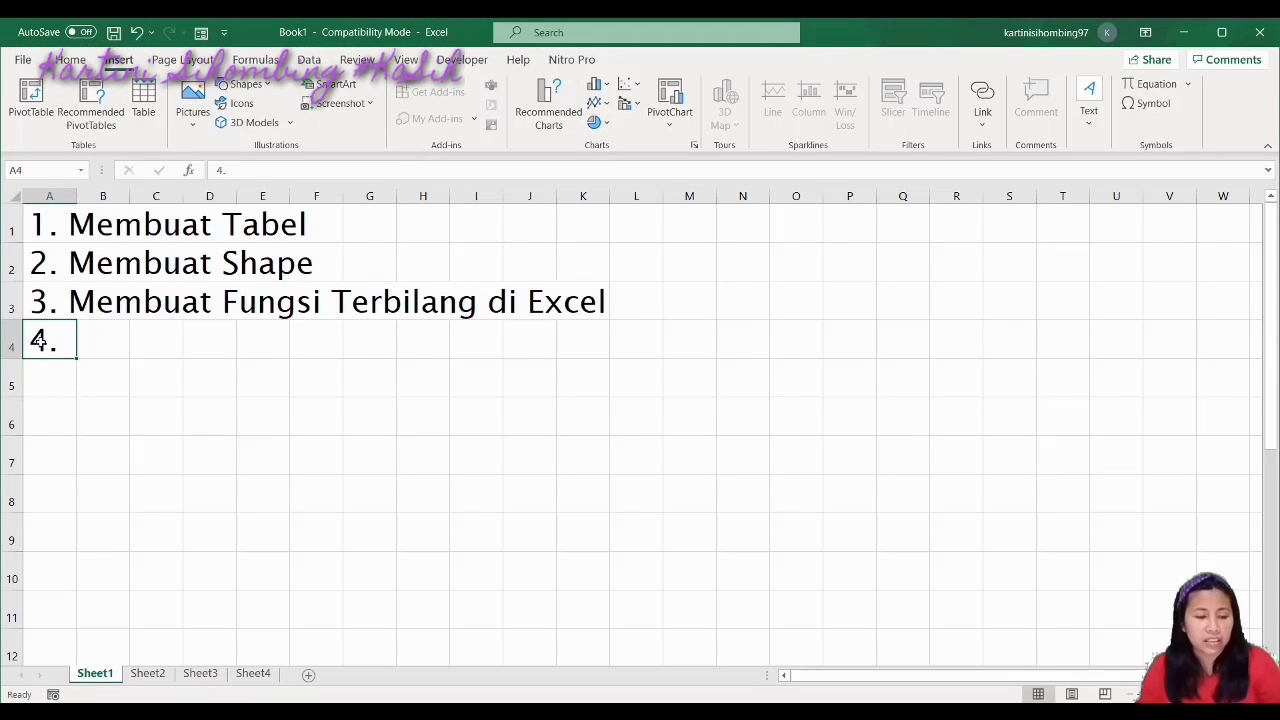
click(252, 170)
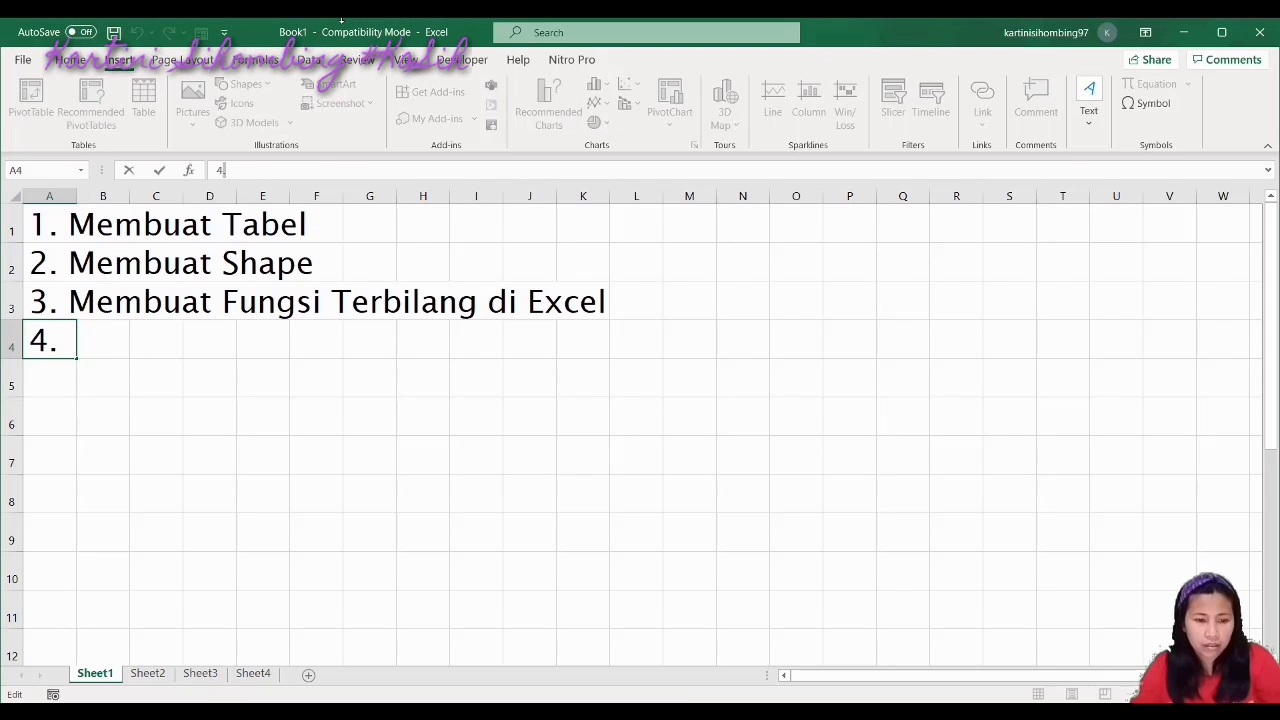
text(Insert Gambar)
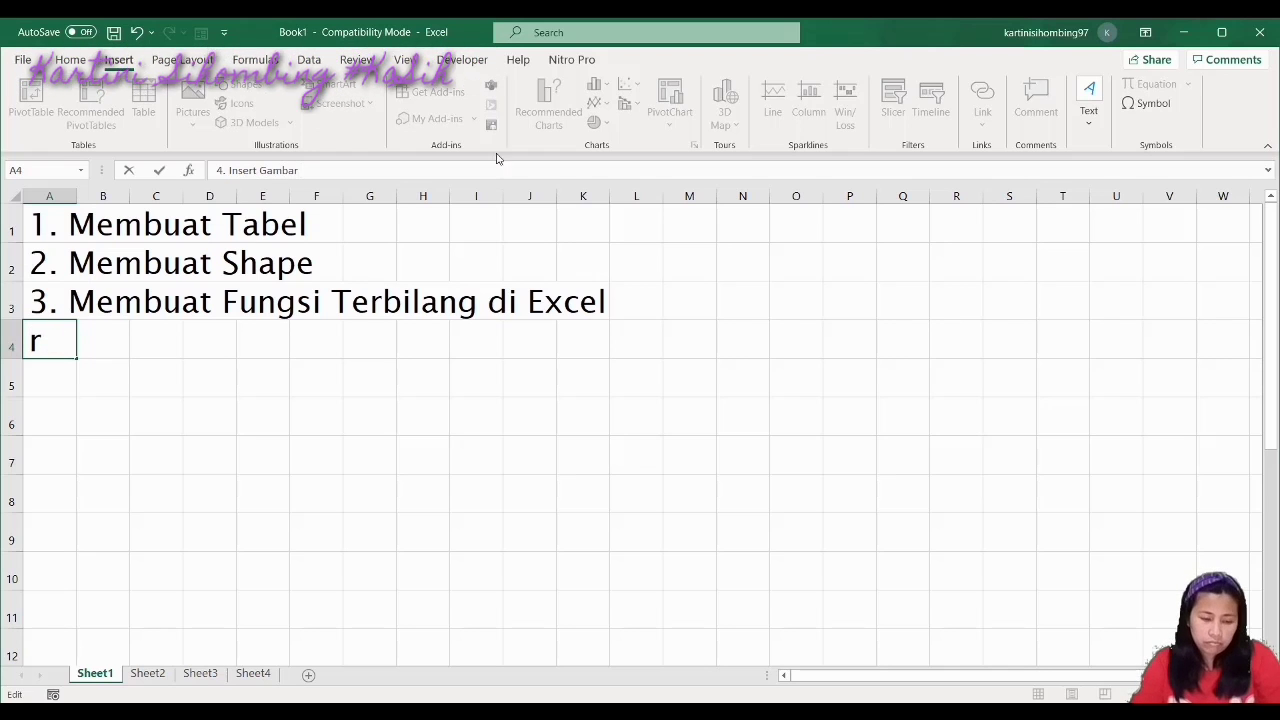
click(429, 467)
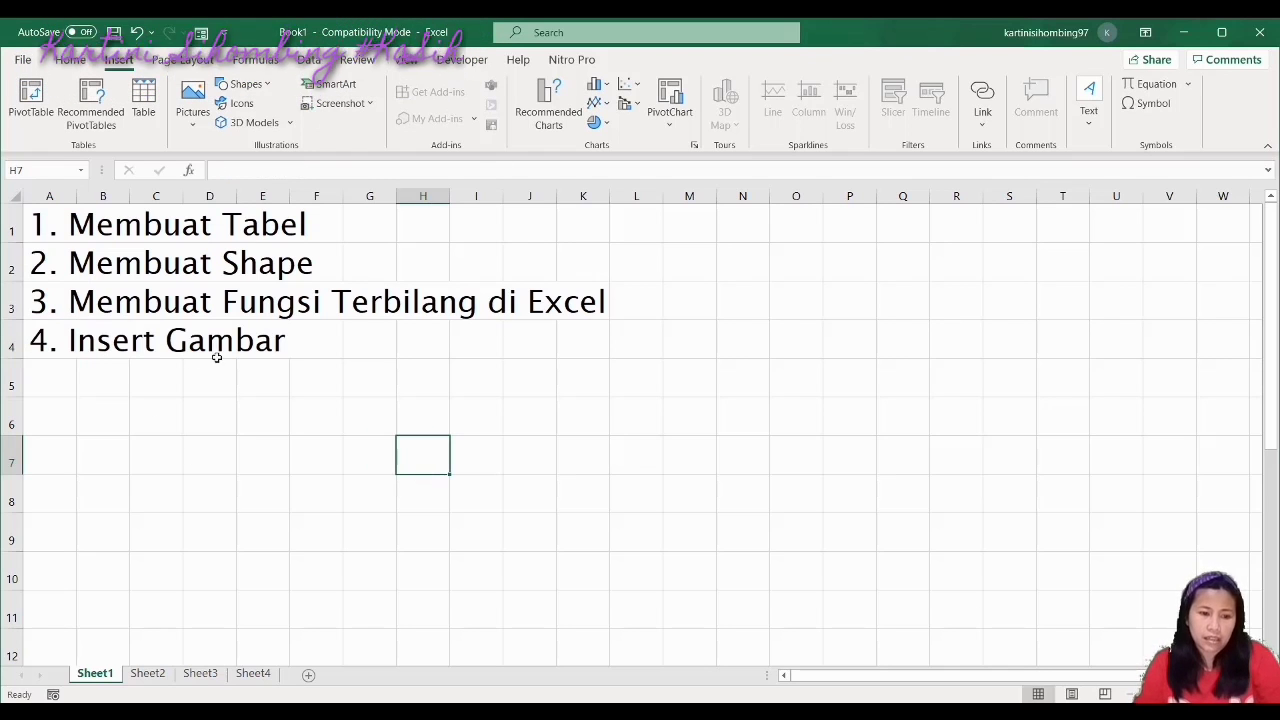
click(308, 674)
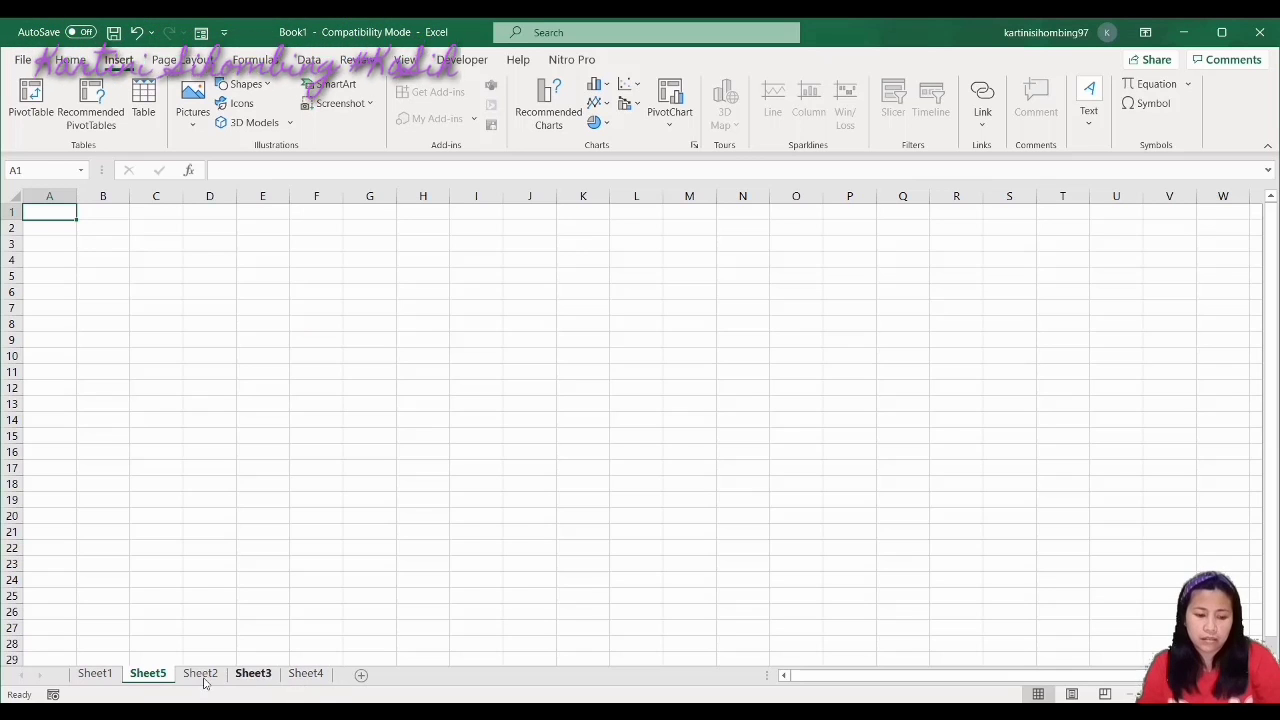
Move Sheet5 after Sheet4 and set all its cells to font size 28
drag(143, 678, 346, 680)
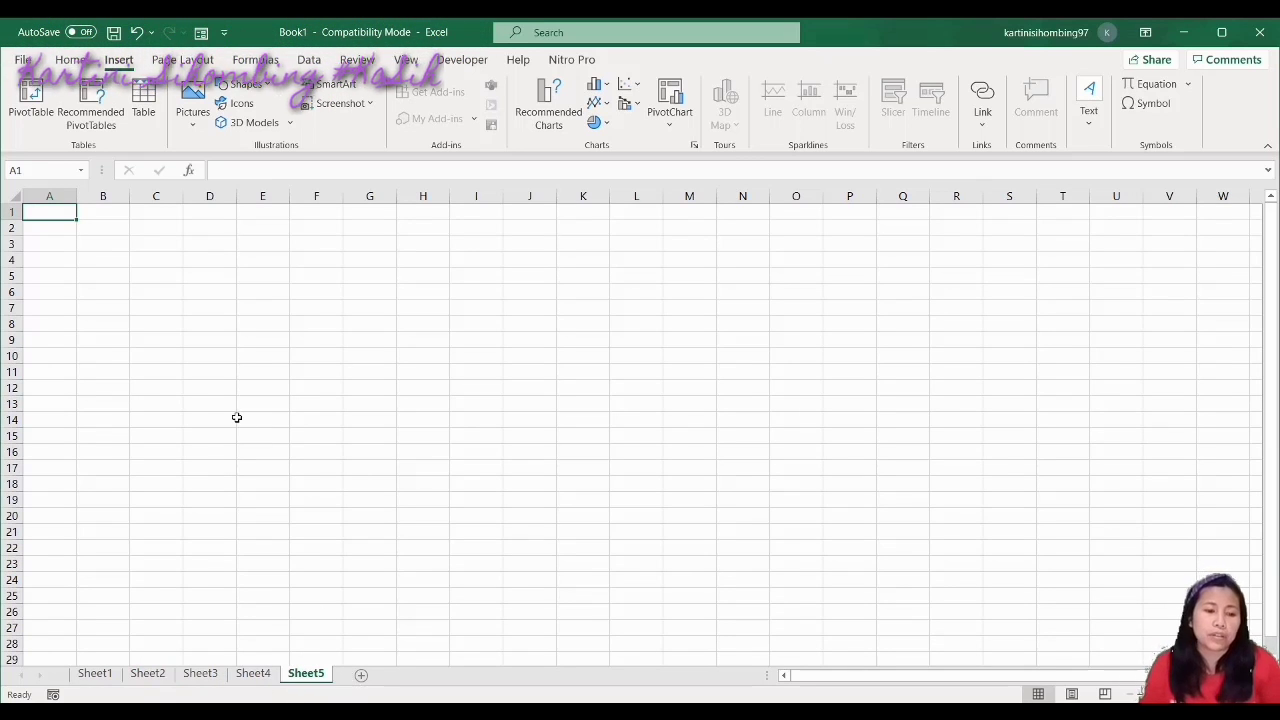
key(ctrl+a)
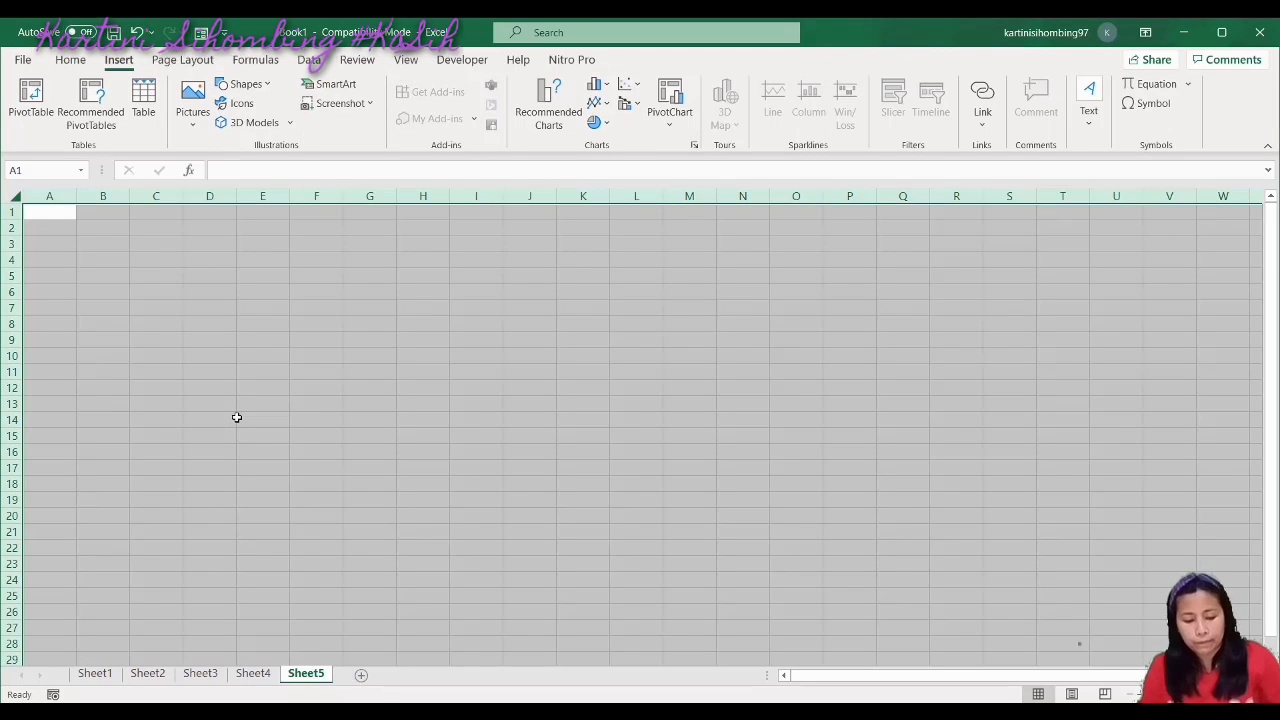
key(ctrl+1)
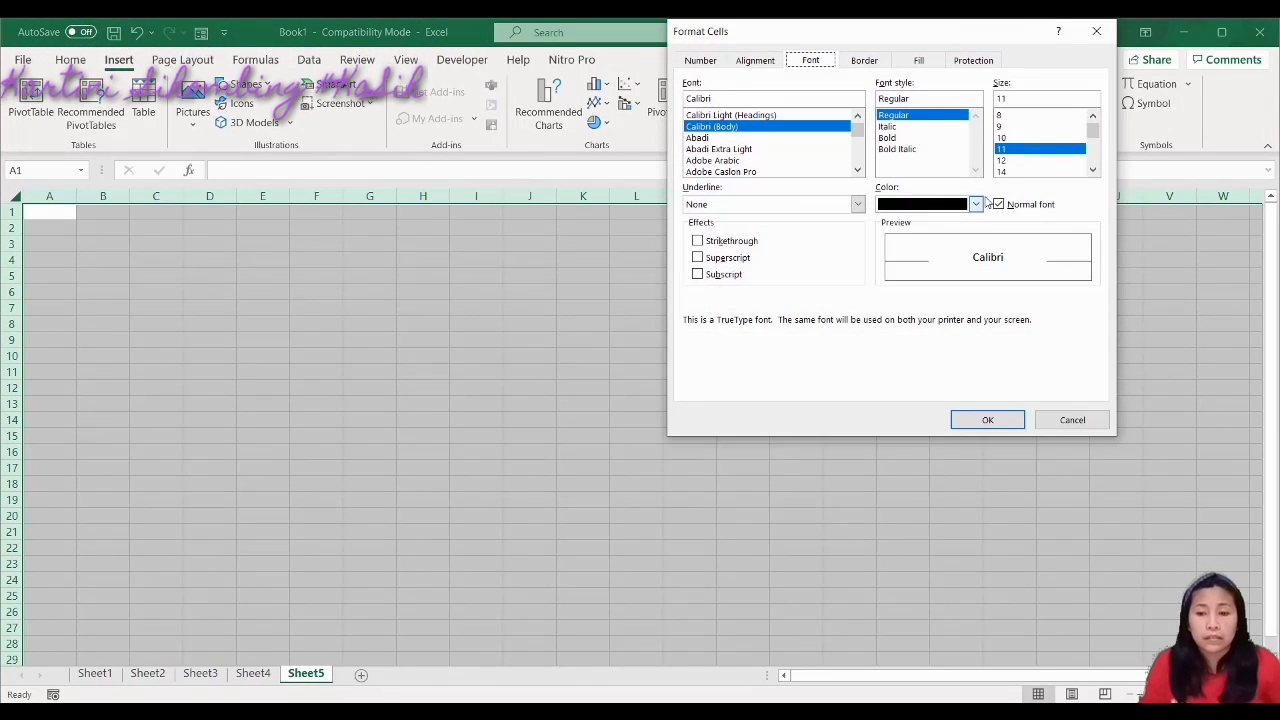
drag(1093, 135, 1093, 150)
click(1033, 172)
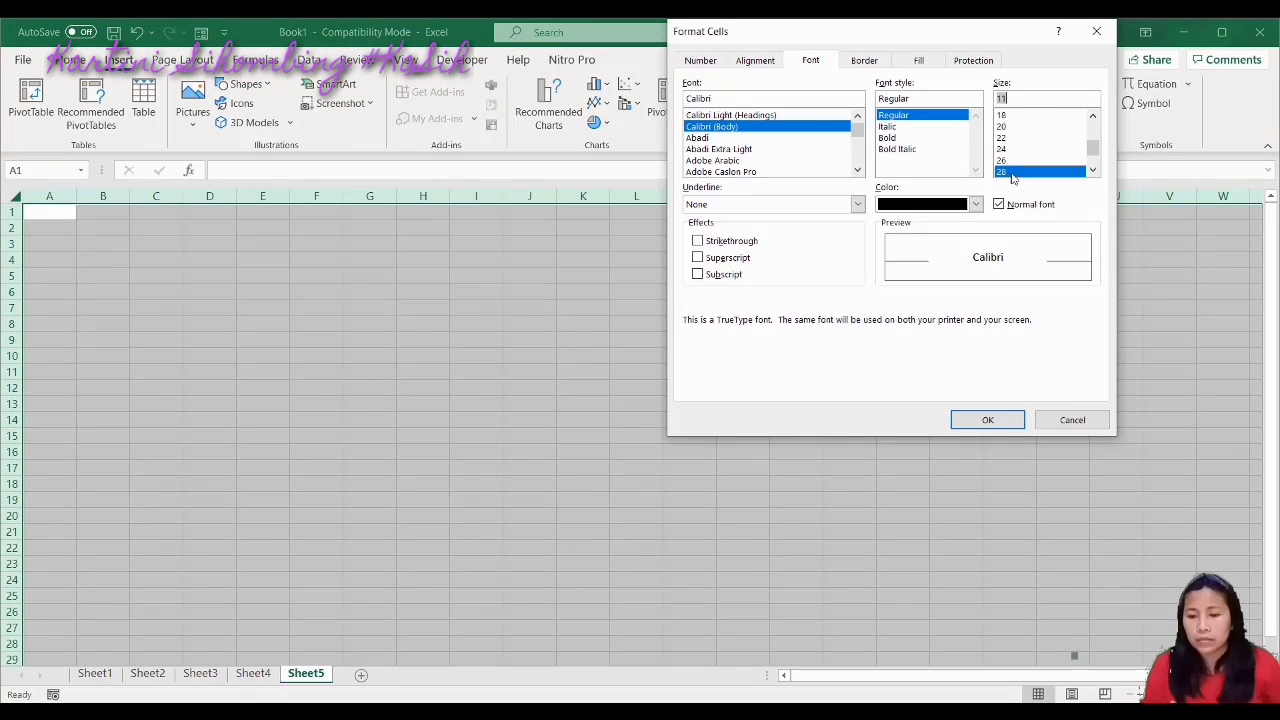
click(989, 424)
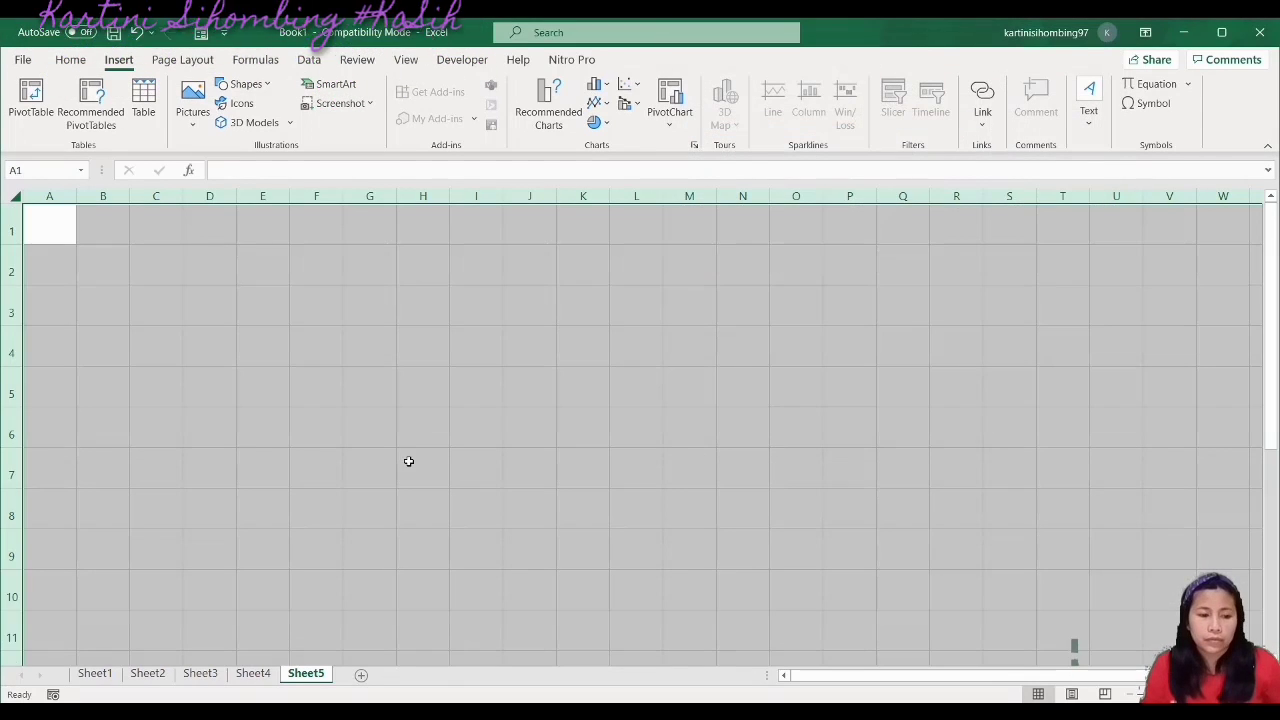
click(407, 461)
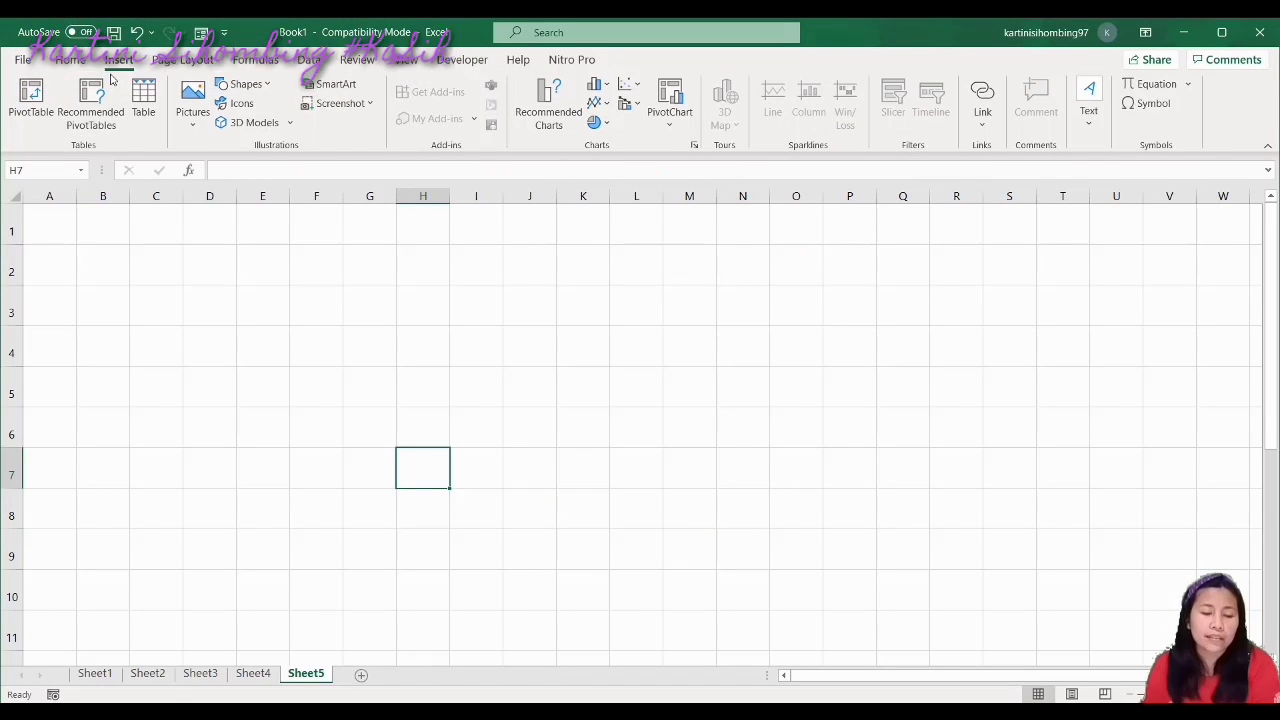
click(201, 119)
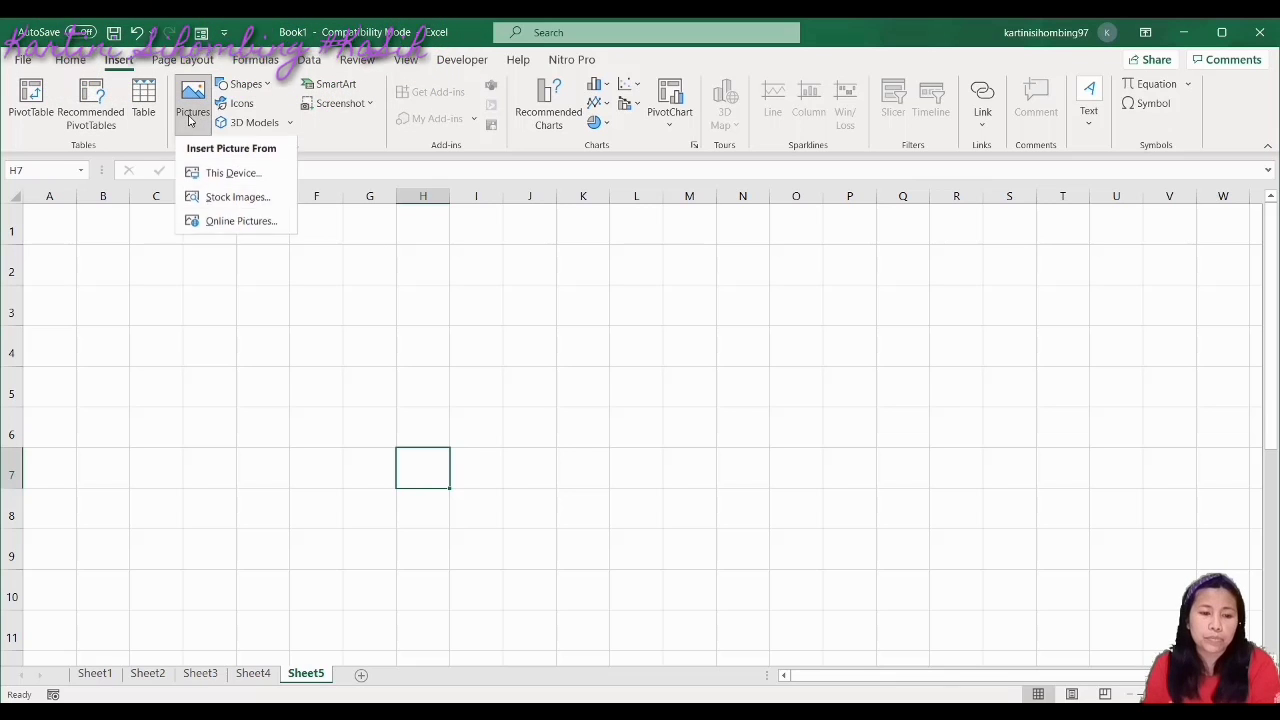
click(238, 198)
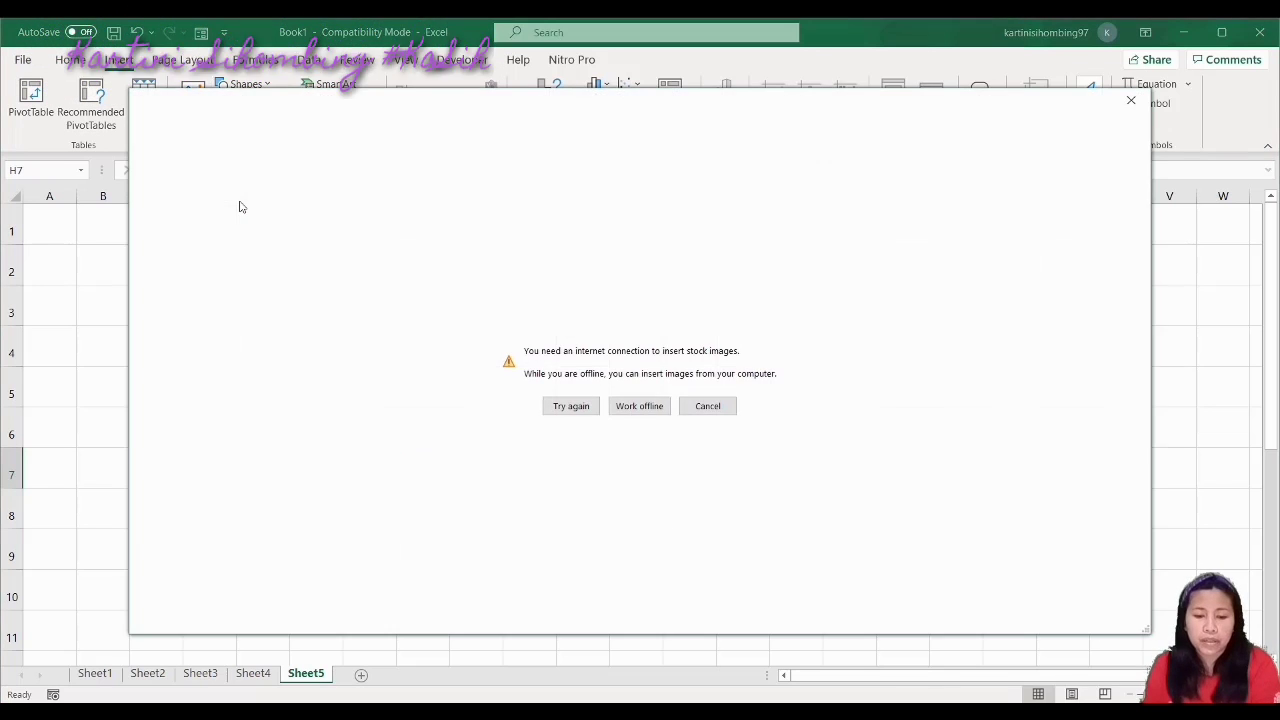
click(640, 406)
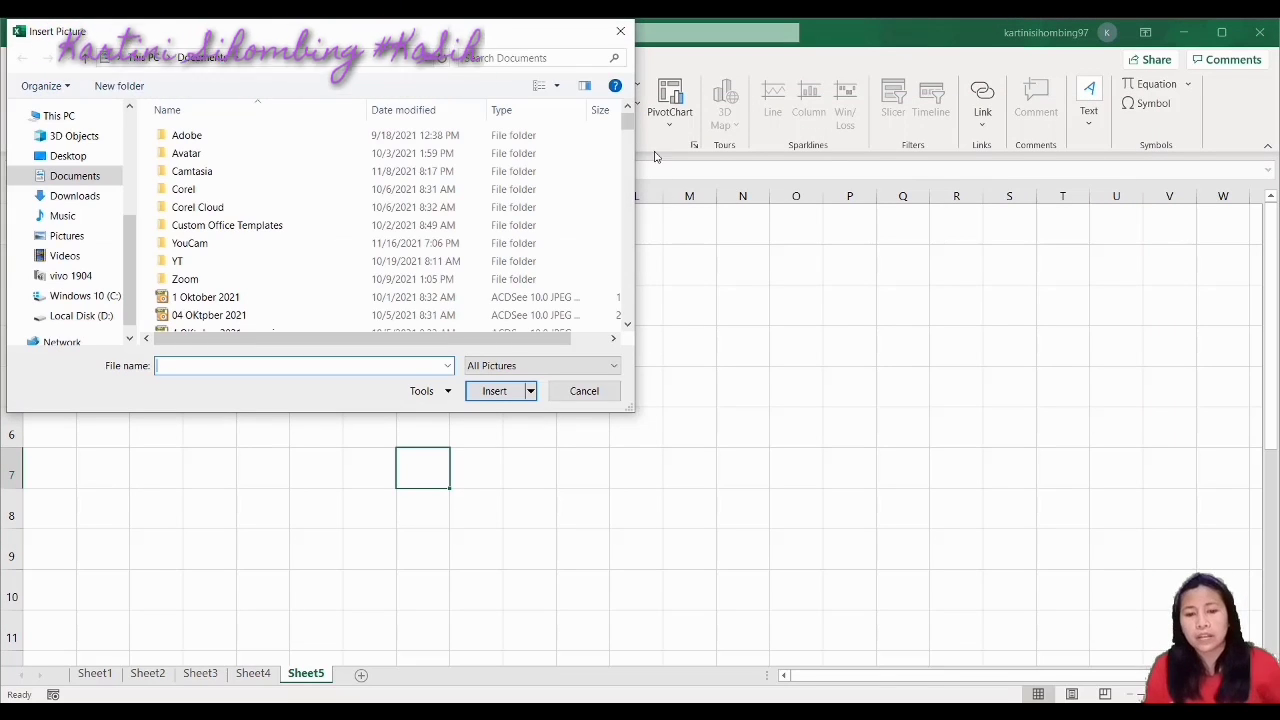
mouse_move(630, 142)
mouse_down()
mouse_move(643, 355)
mouse_move(613, 133)
mouse_up()
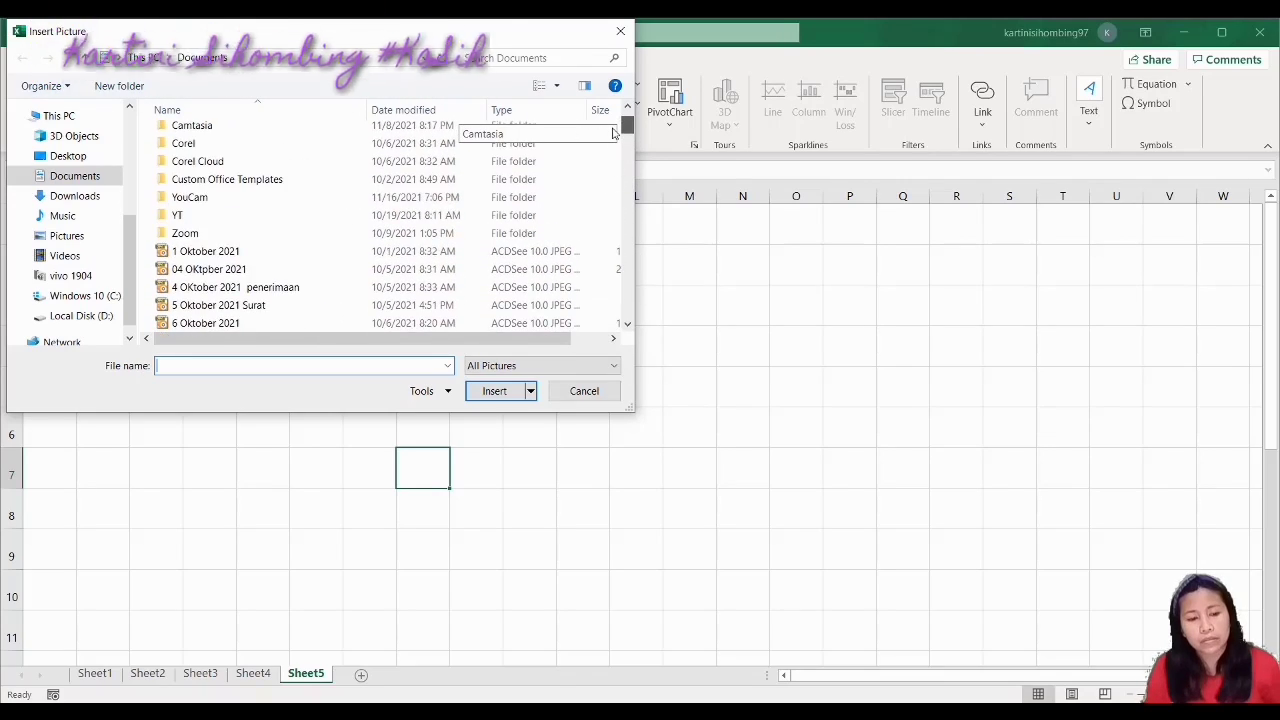
double_click(211, 215)
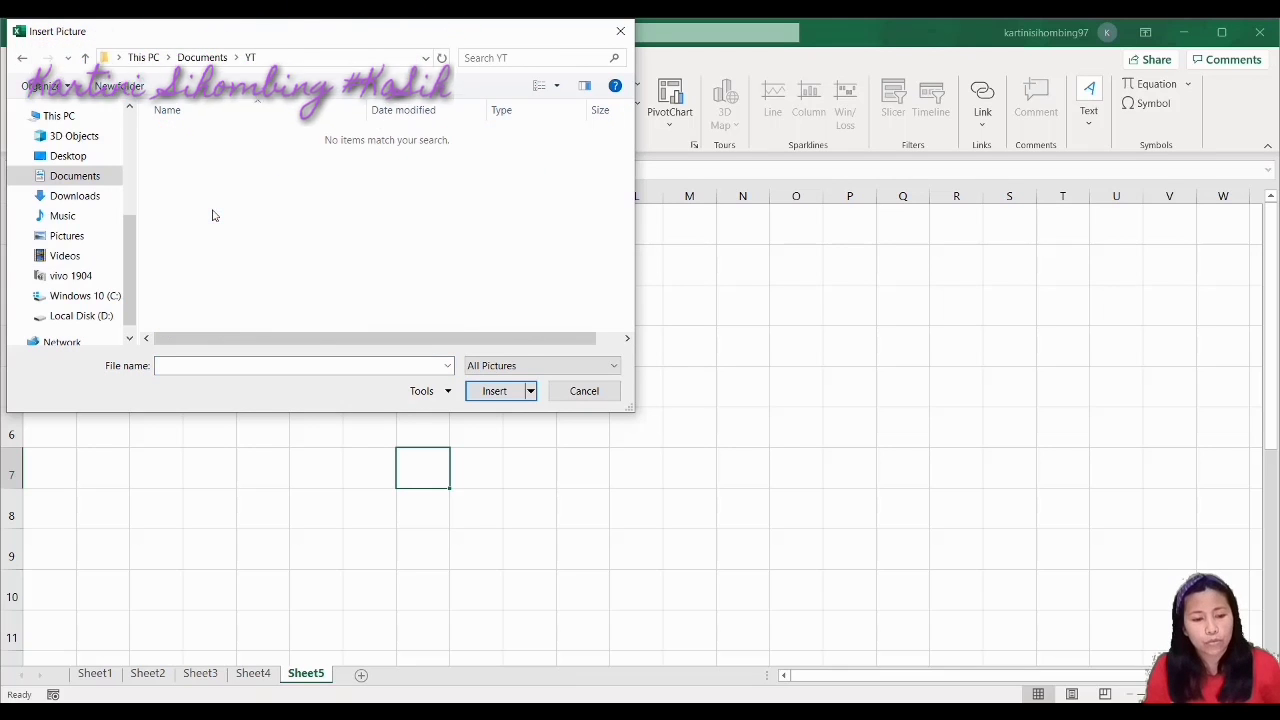
click(22, 60)
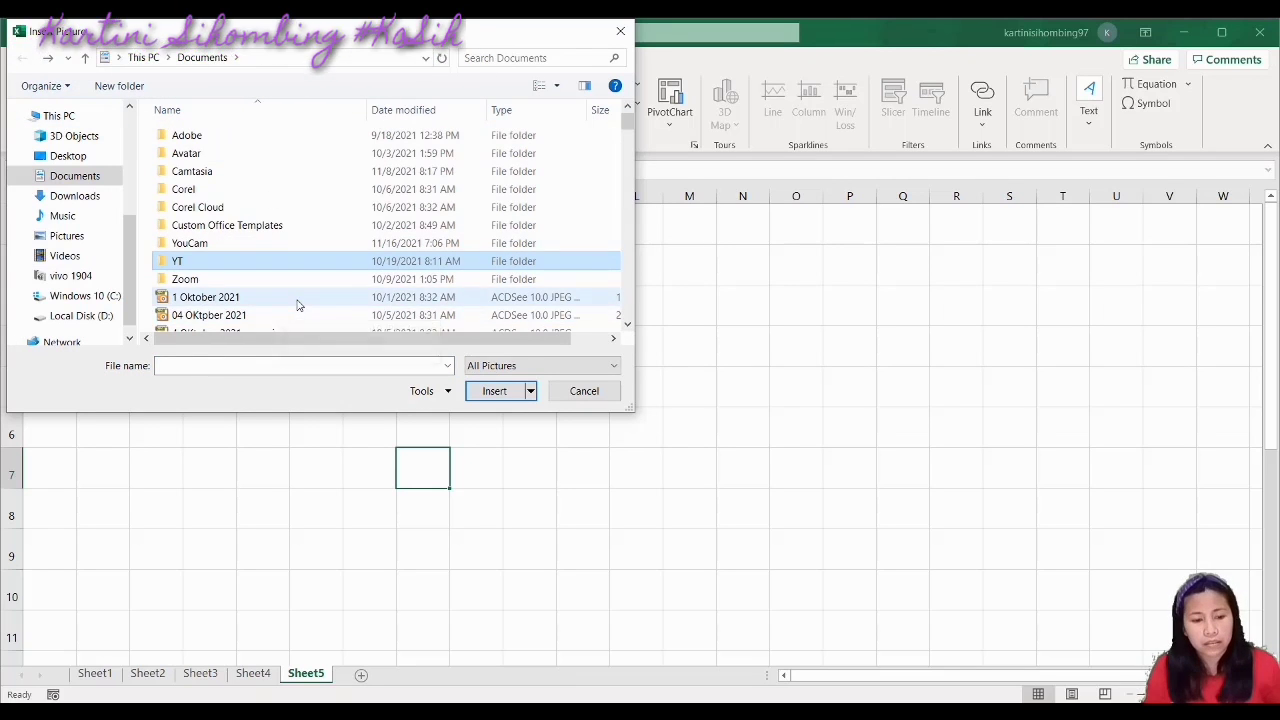
double_click(297, 299)
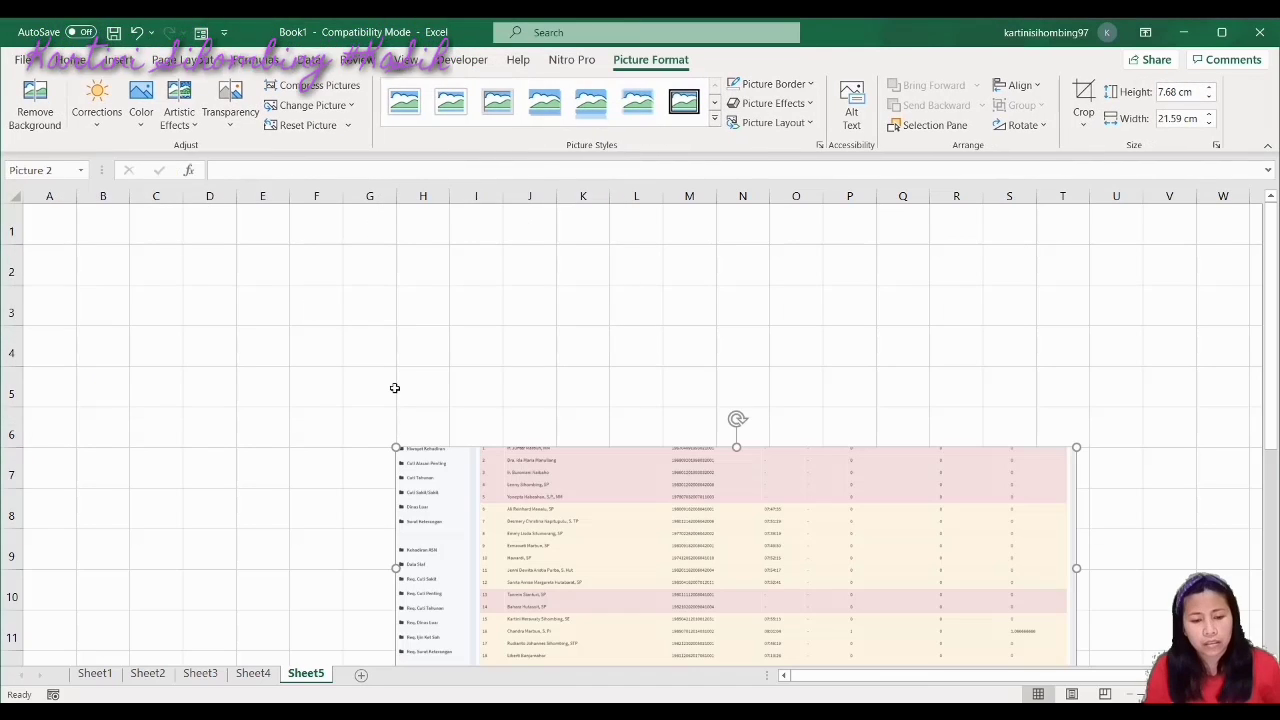
click(395, 388)
drag(654, 443, 609, 355)
right_click(609, 355)
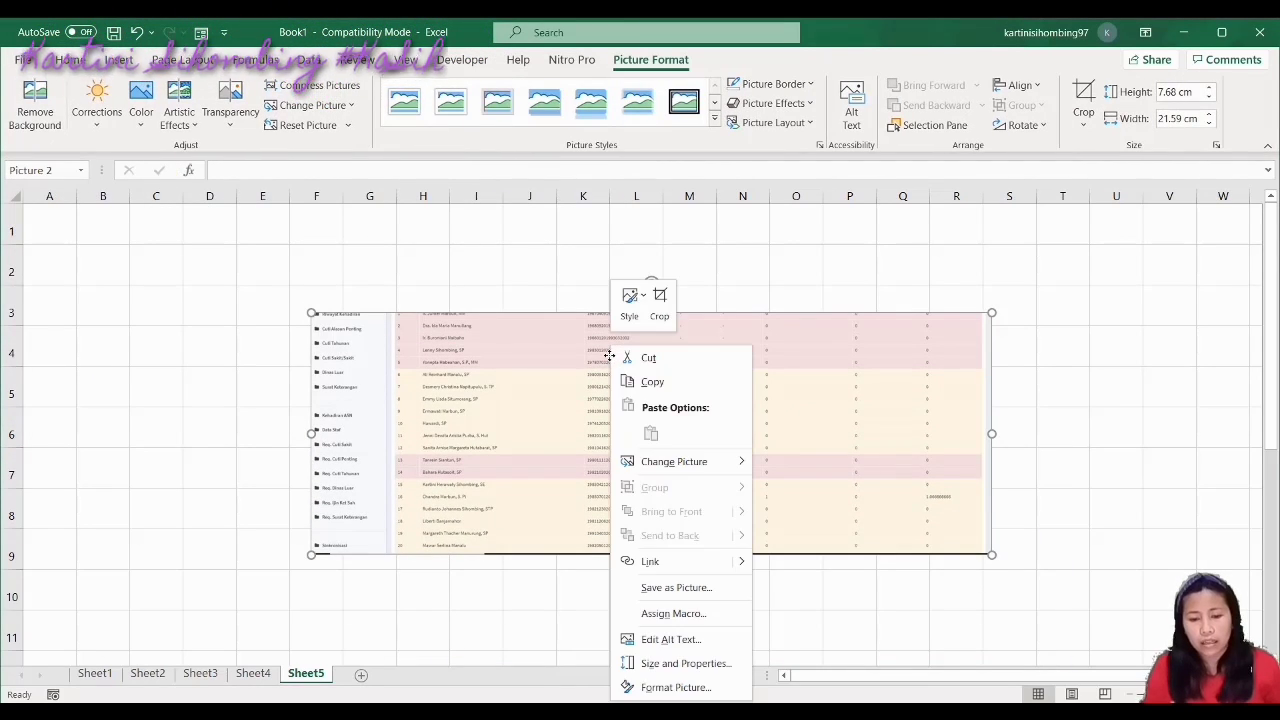
click(666, 360)
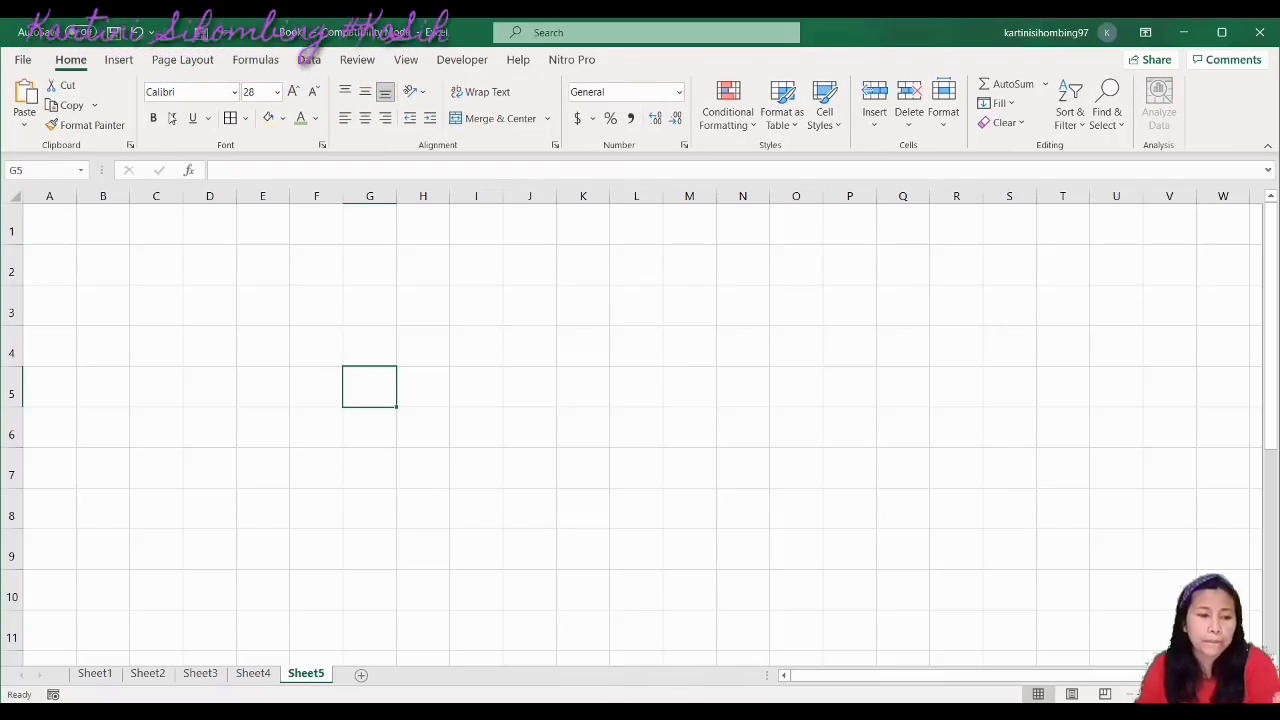
click(119, 60)
Start an Online Pictures insert, continue offline, and browse to the Documents folder
click(193, 110)
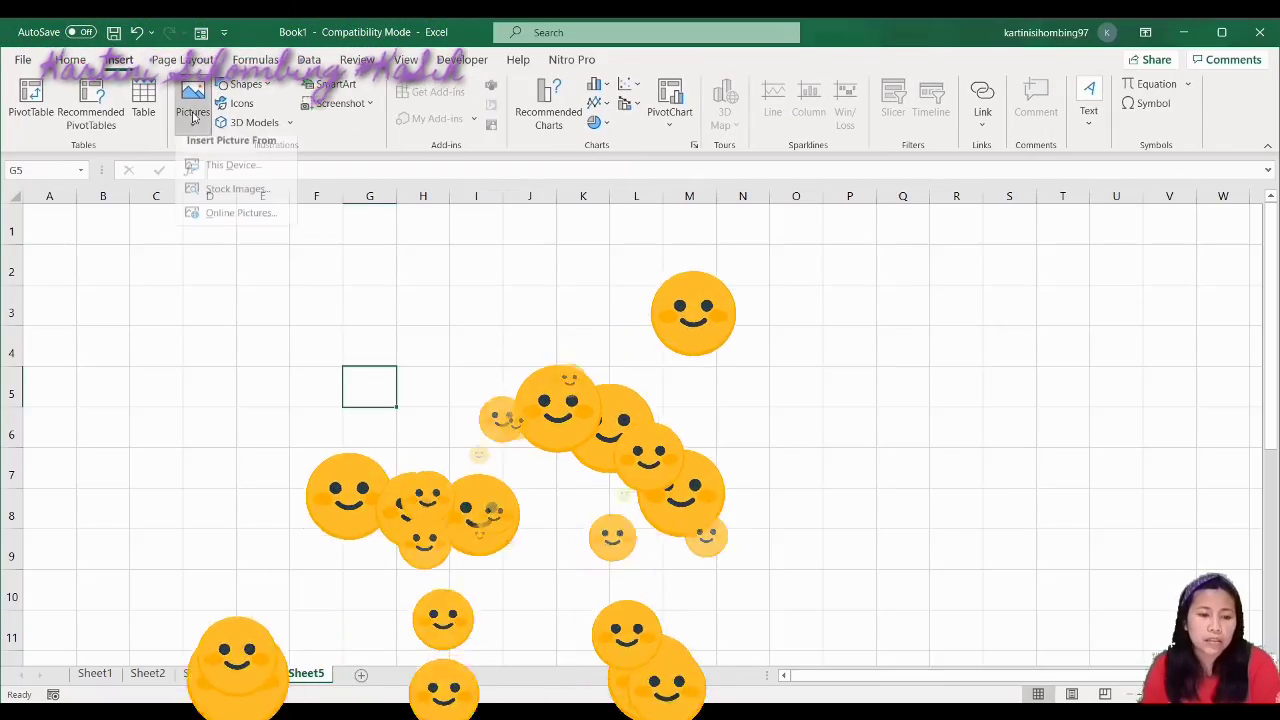
click(253, 222)
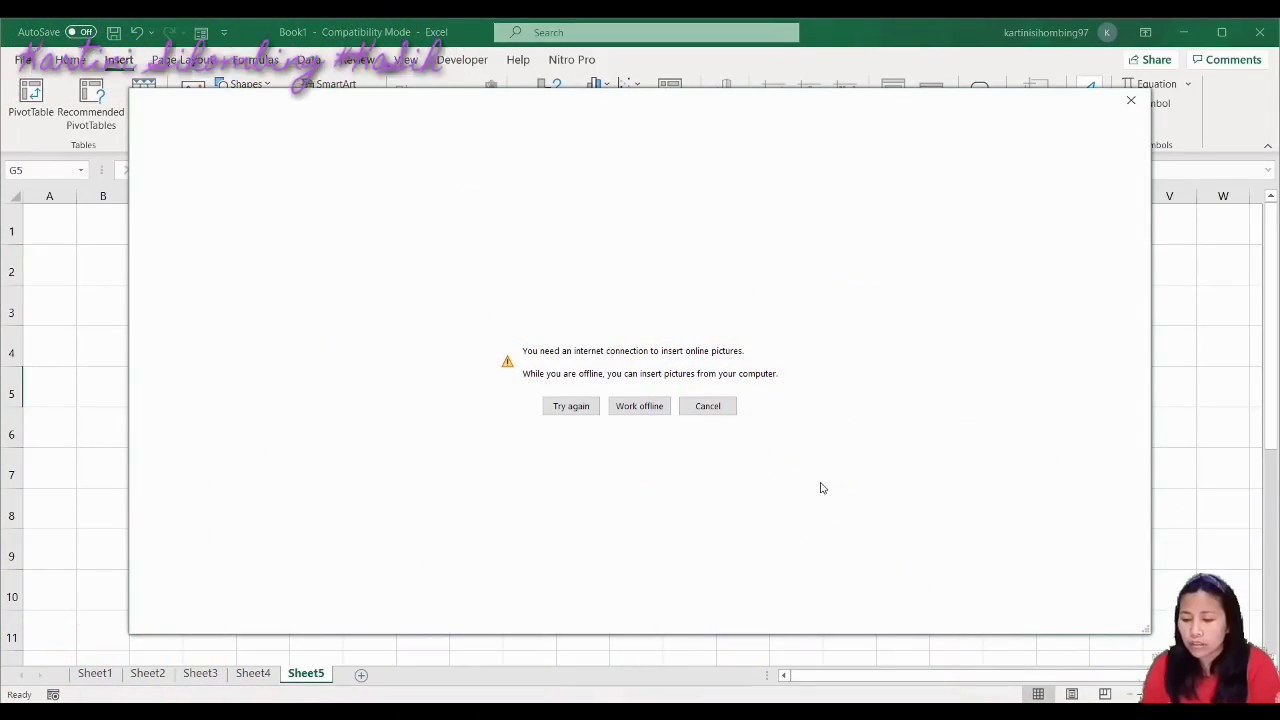
click(648, 408)
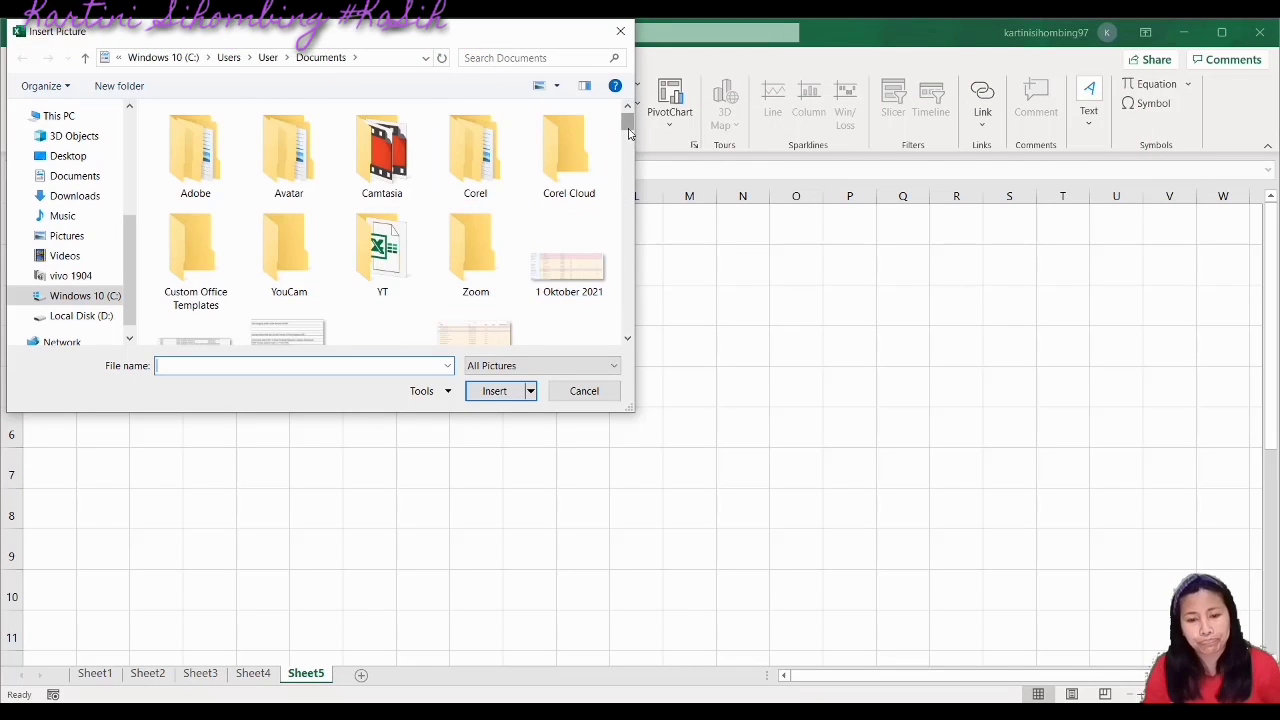
scroll(629, 133, down, 1)
scroll(629, 133, up, 1)
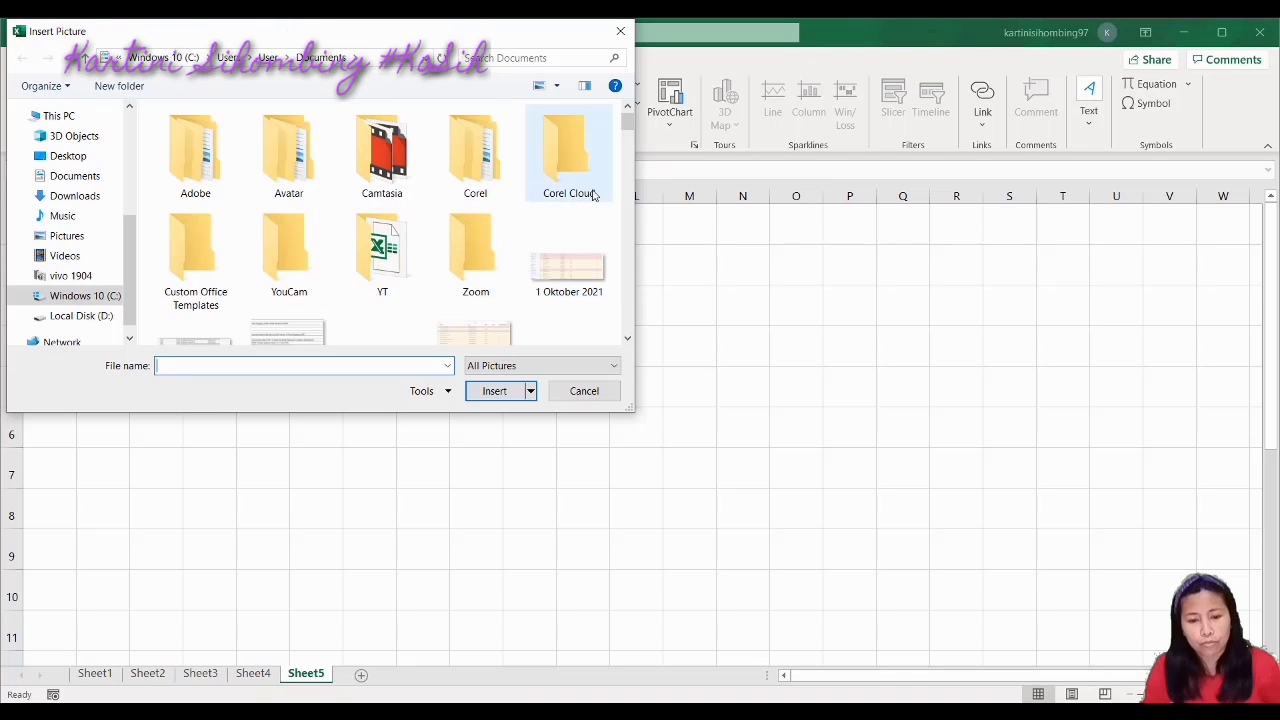
double_click(568, 160)
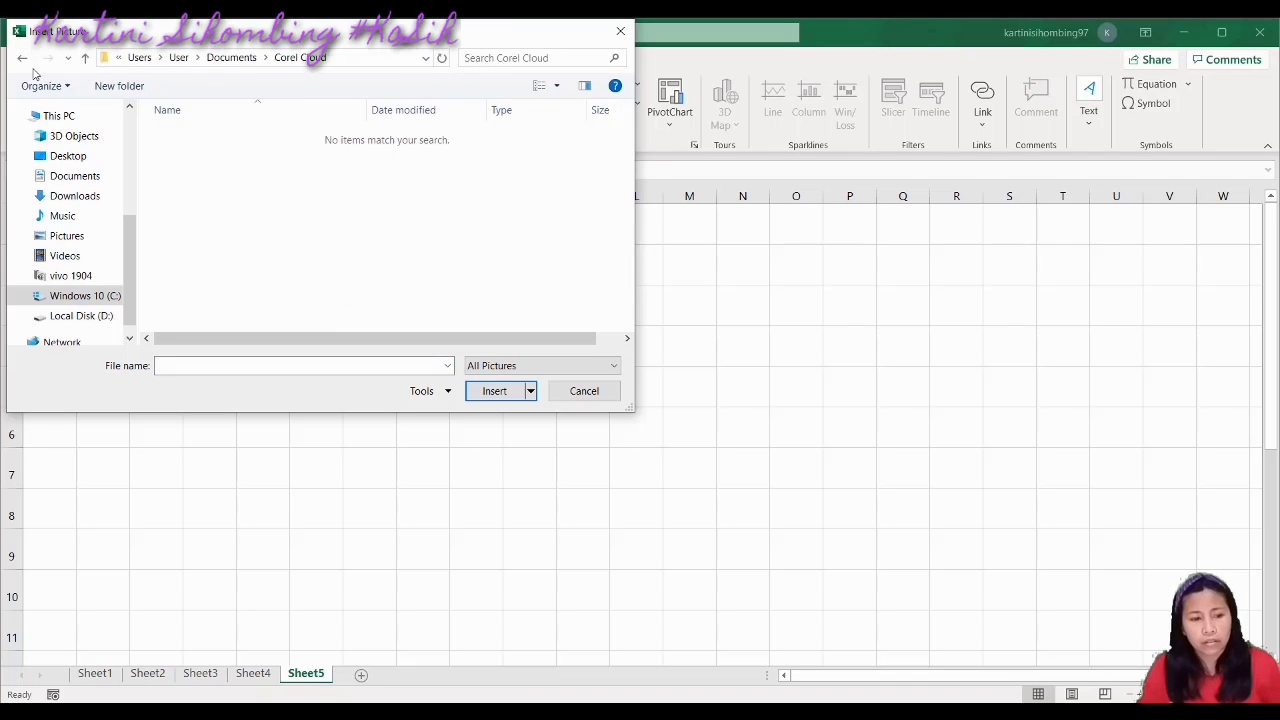
click(22, 59)
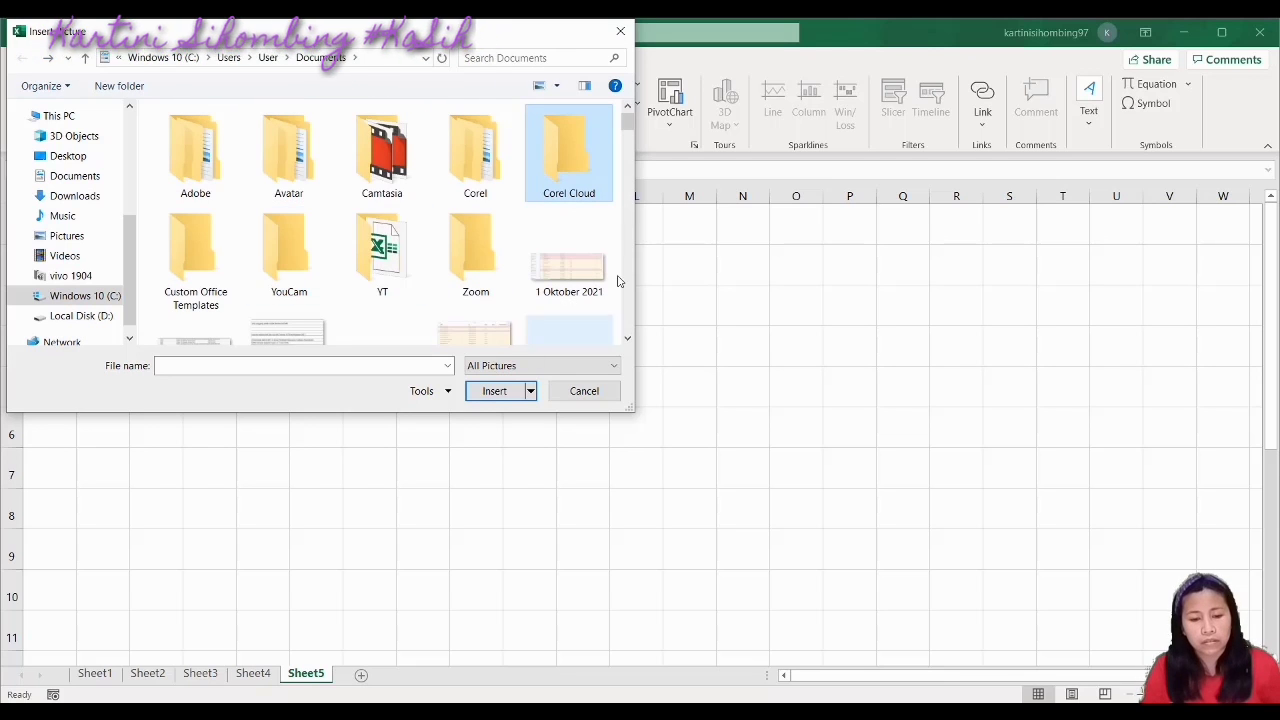
Select IMG_20211005_064922 from Documents and insert it onto Sheet5
drag(629, 135, 626, 234)
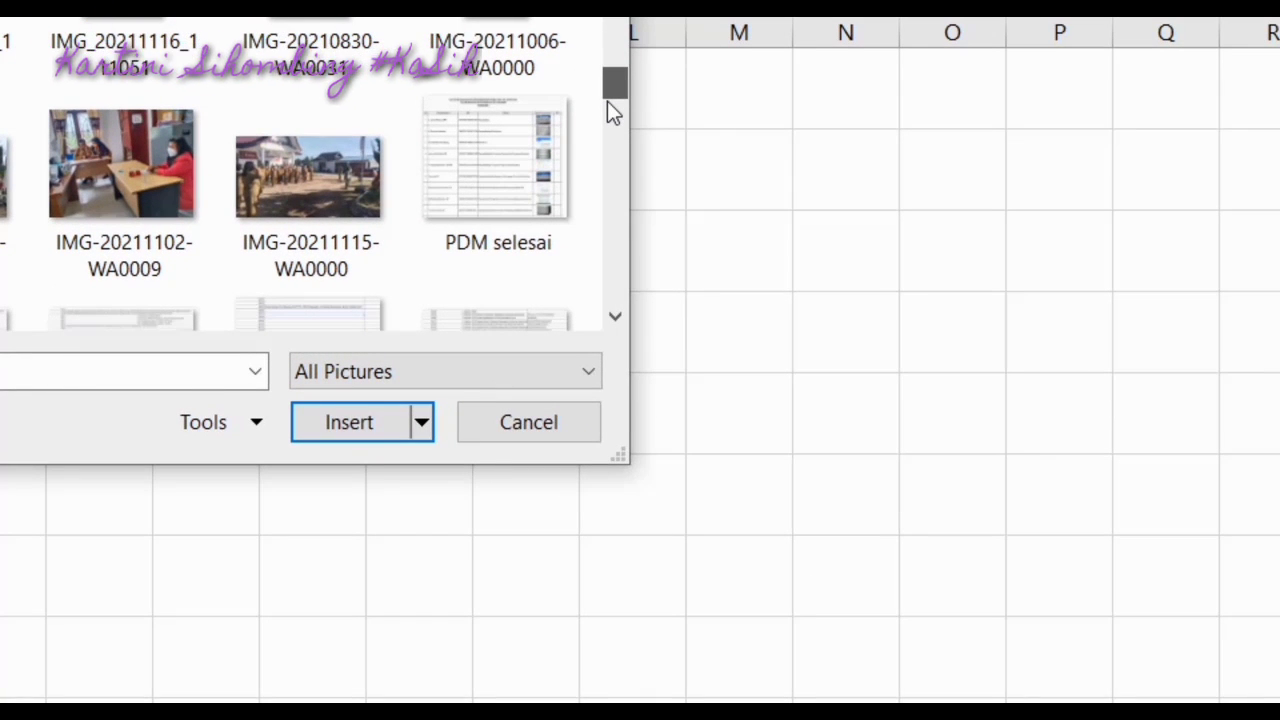
drag(607, 101, 607, 99)
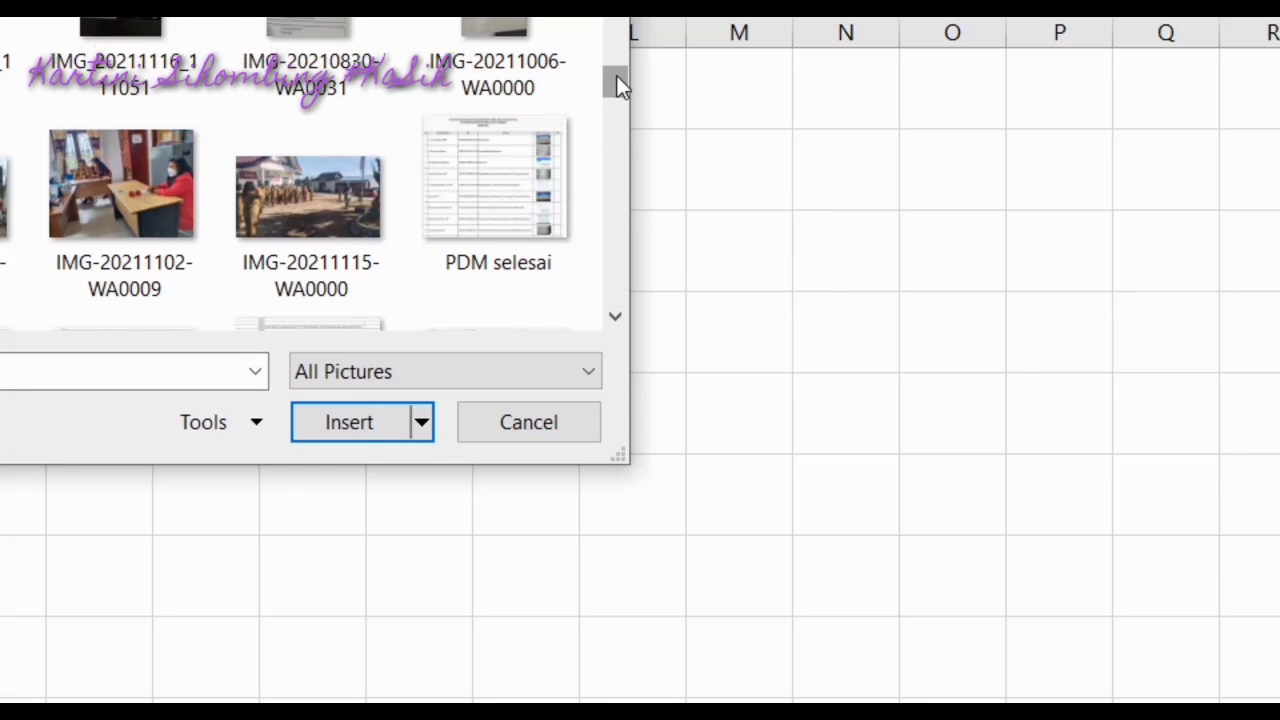
drag(620, 77, 619, 43)
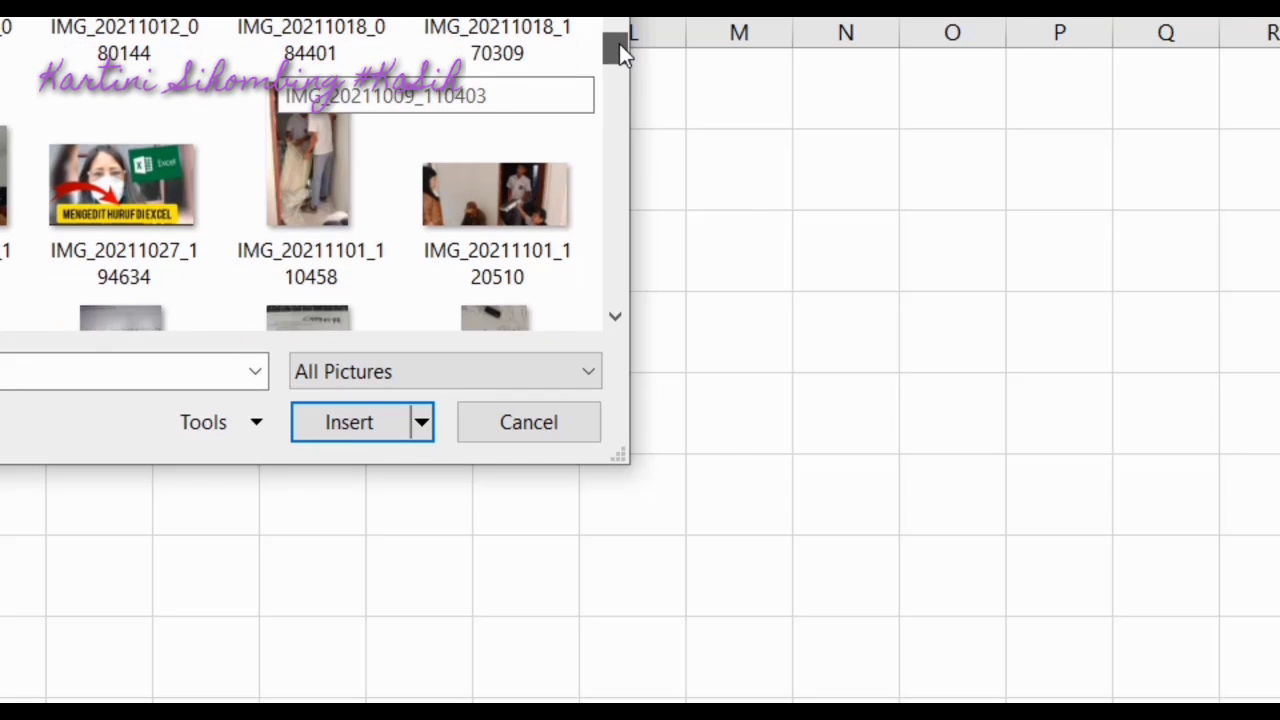
mouse_move(623, 49)
mouse_down()
mouse_move(627, 20)
mouse_move(634, 46)
mouse_up()
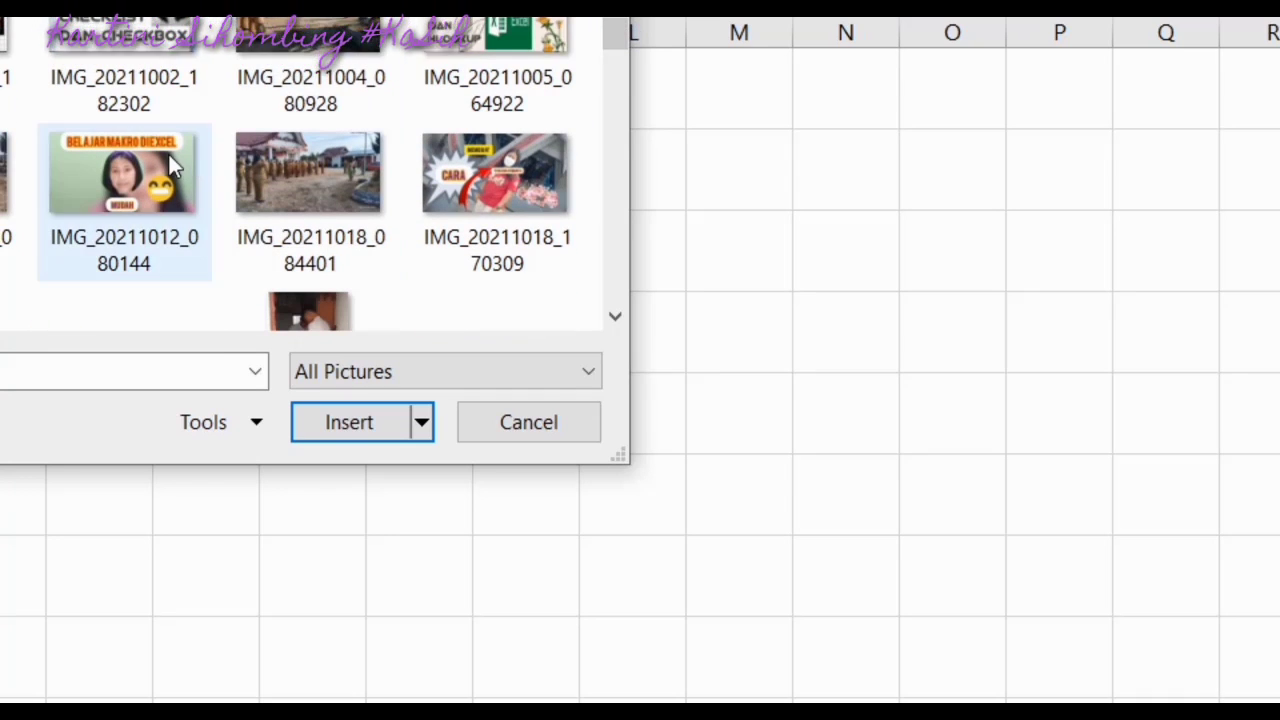
click(497, 80)
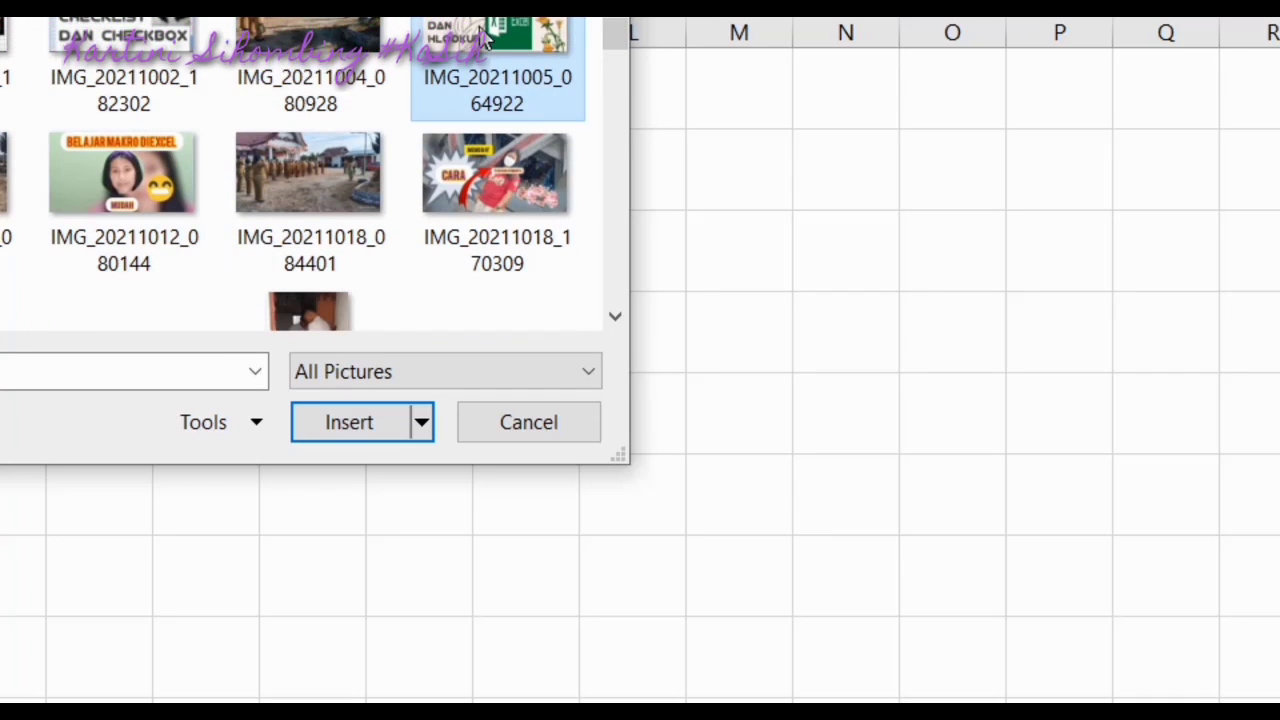
click(352, 422)
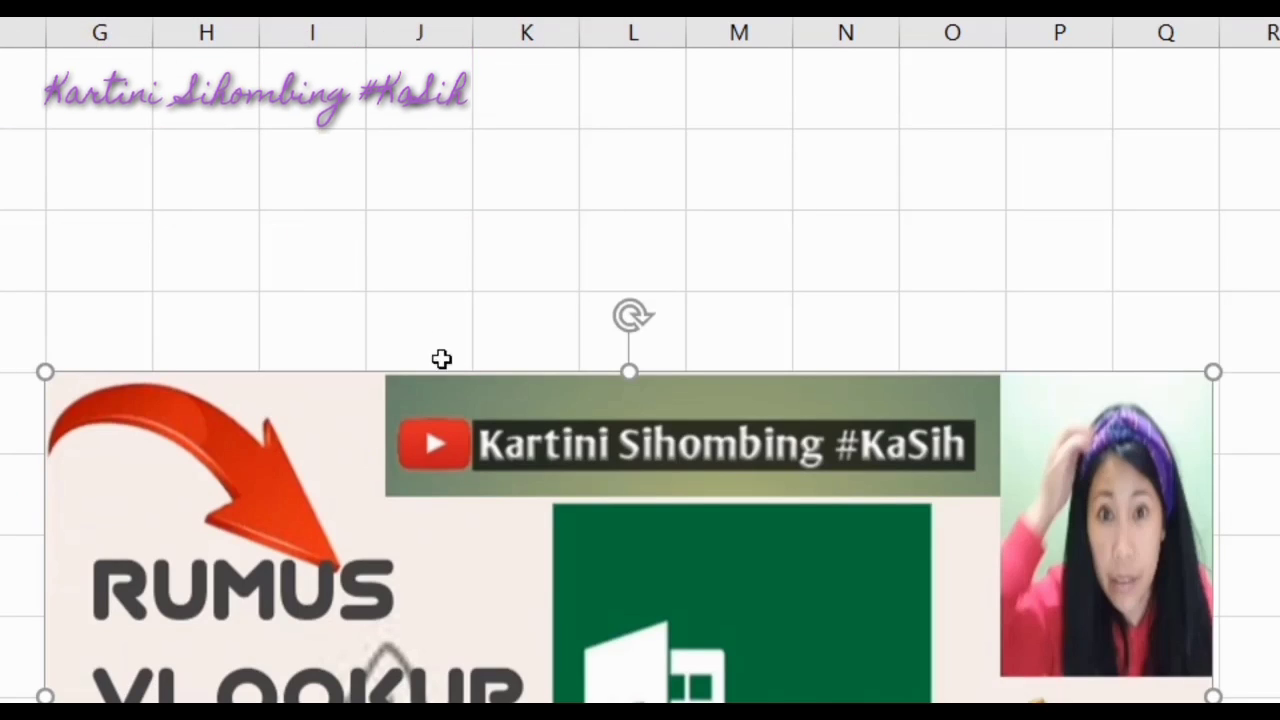
Move the picture up and left, undoing an attempted corner shrink
drag(557, 463, 496, 201)
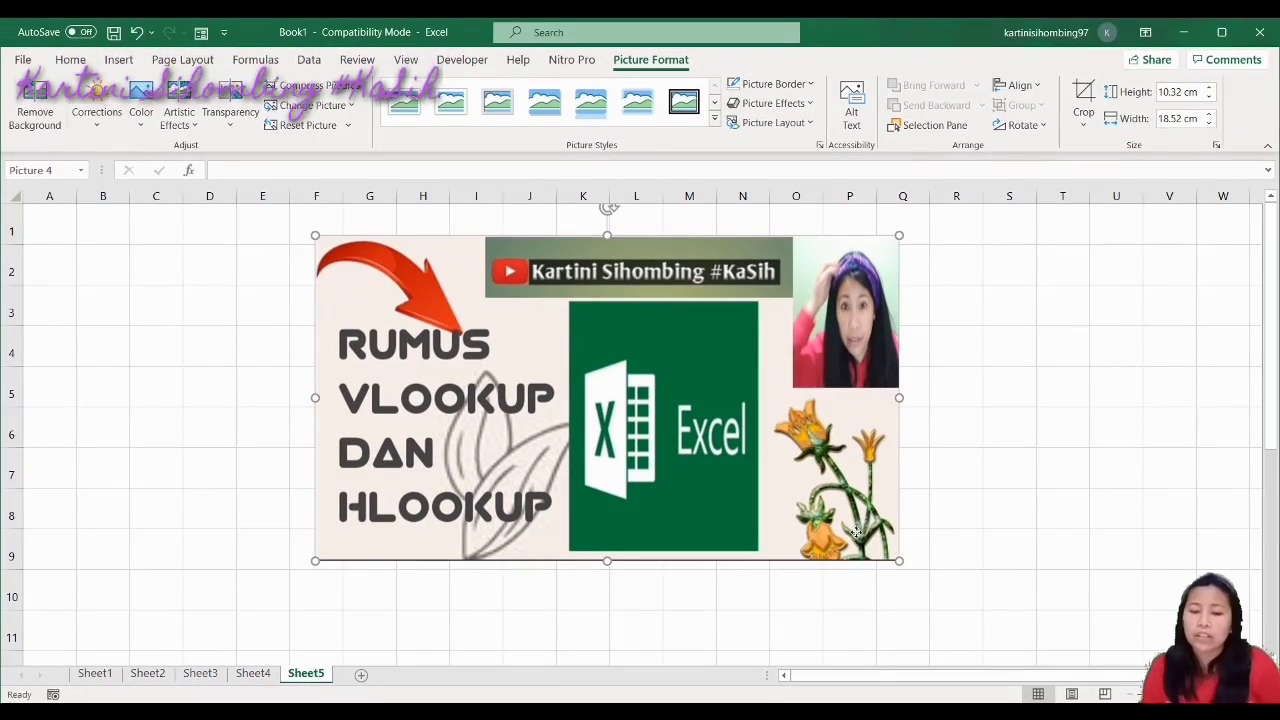
drag(898, 560, 297, 343)
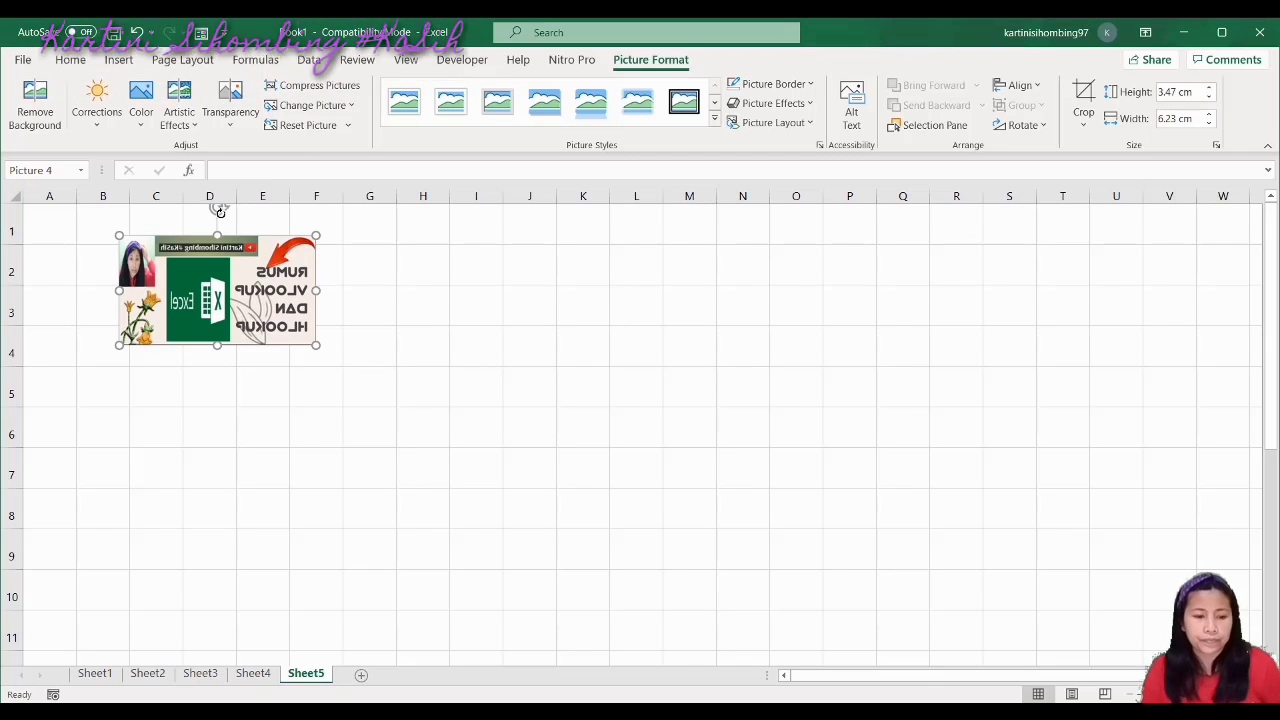
key(ctrl+z)
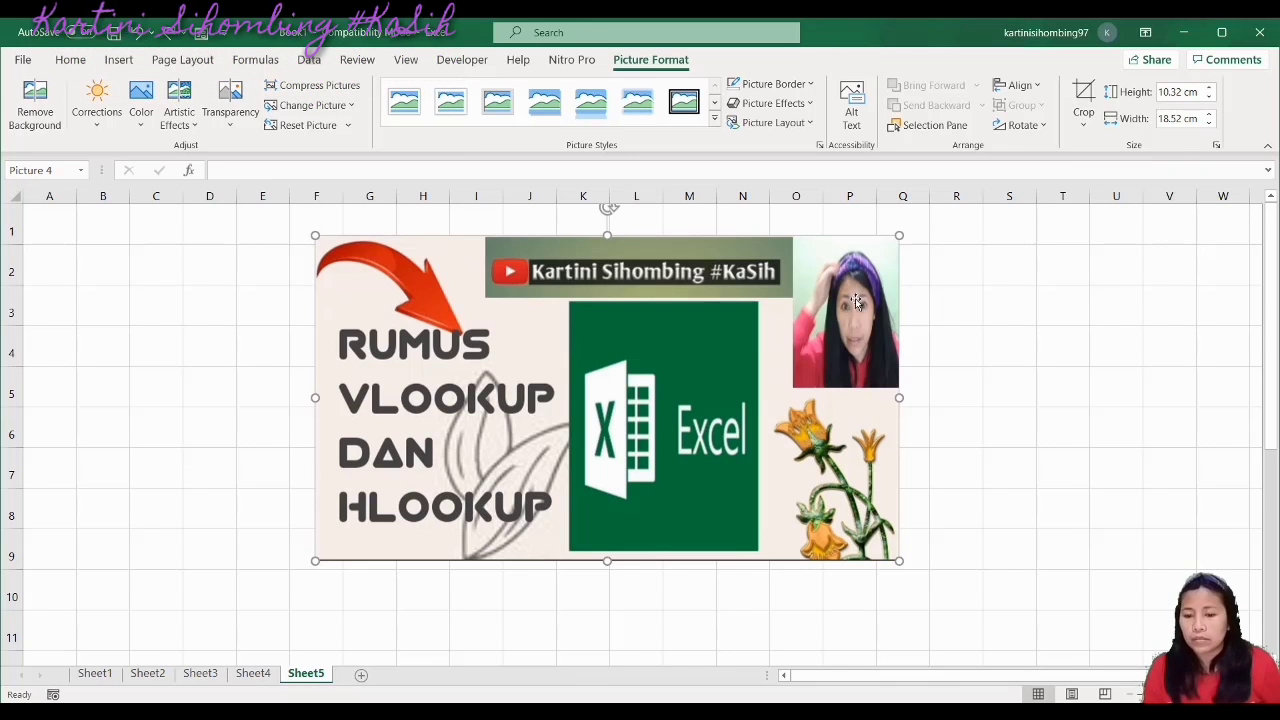
Set the picture height to 3 cm and width to 4 cm, then open Format Picture size settings
click(1166, 92)
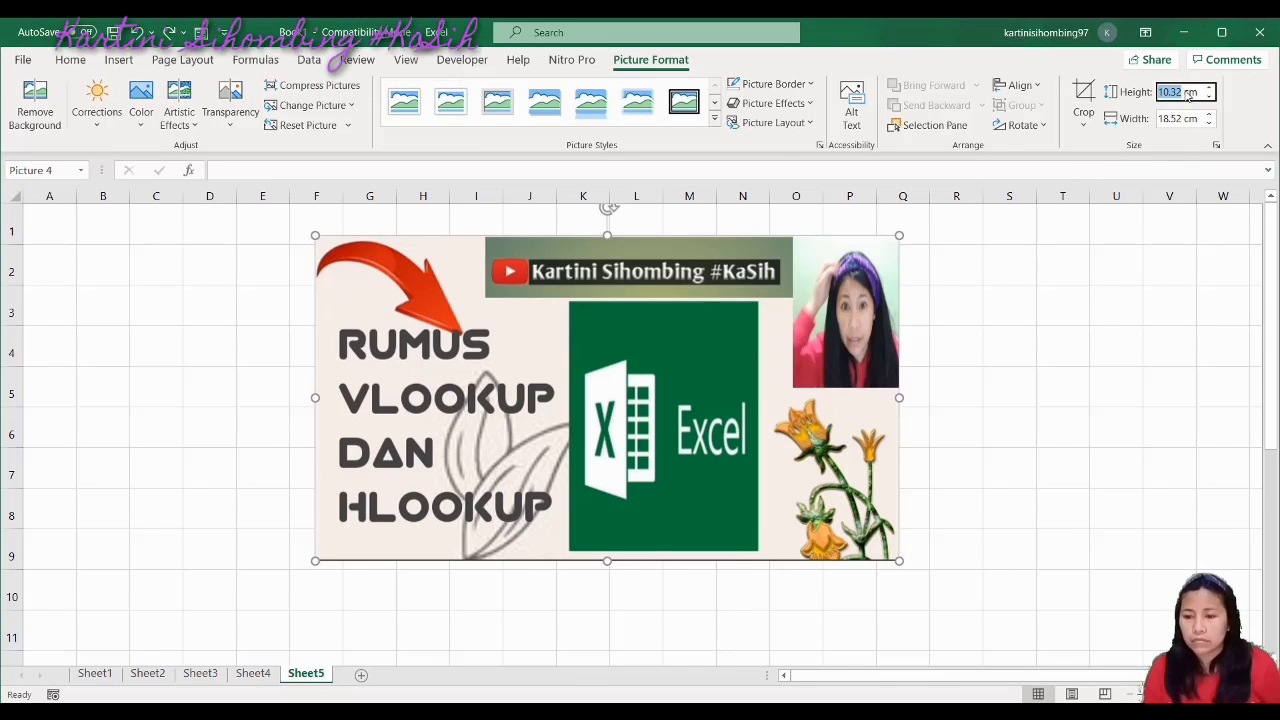
text(3)
key(Tab)
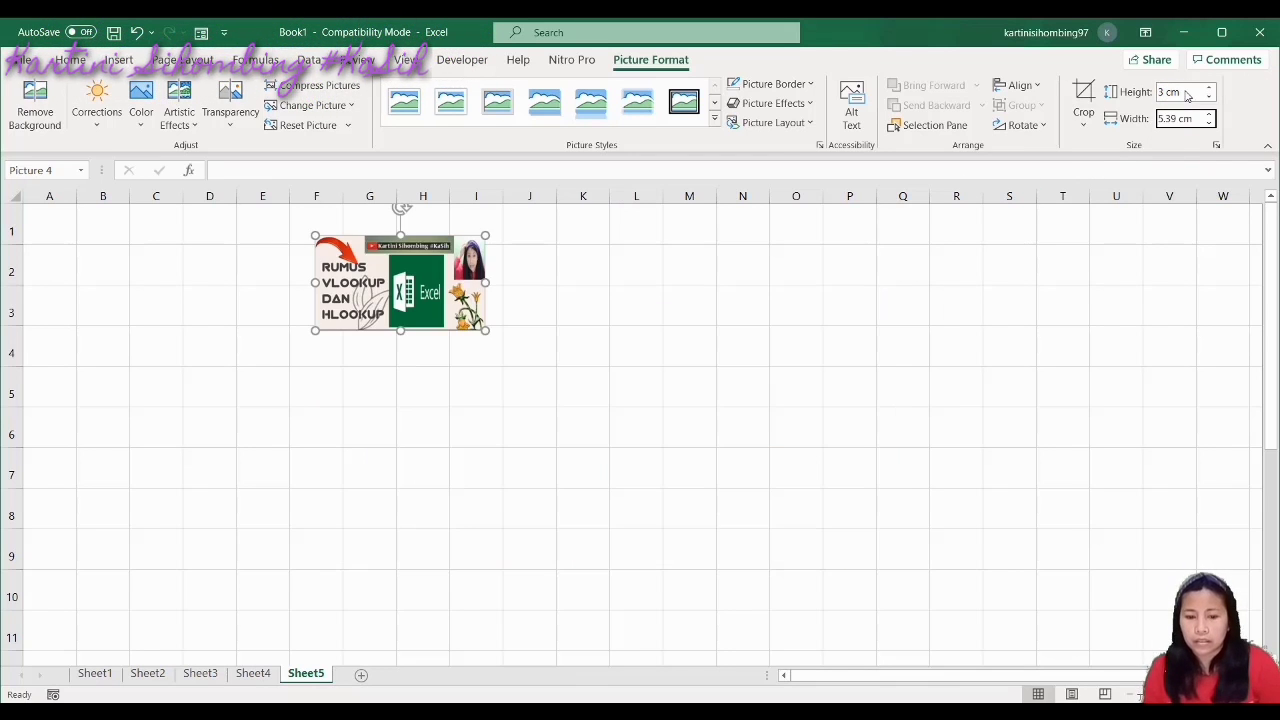
click(1180, 117)
click(1160, 120)
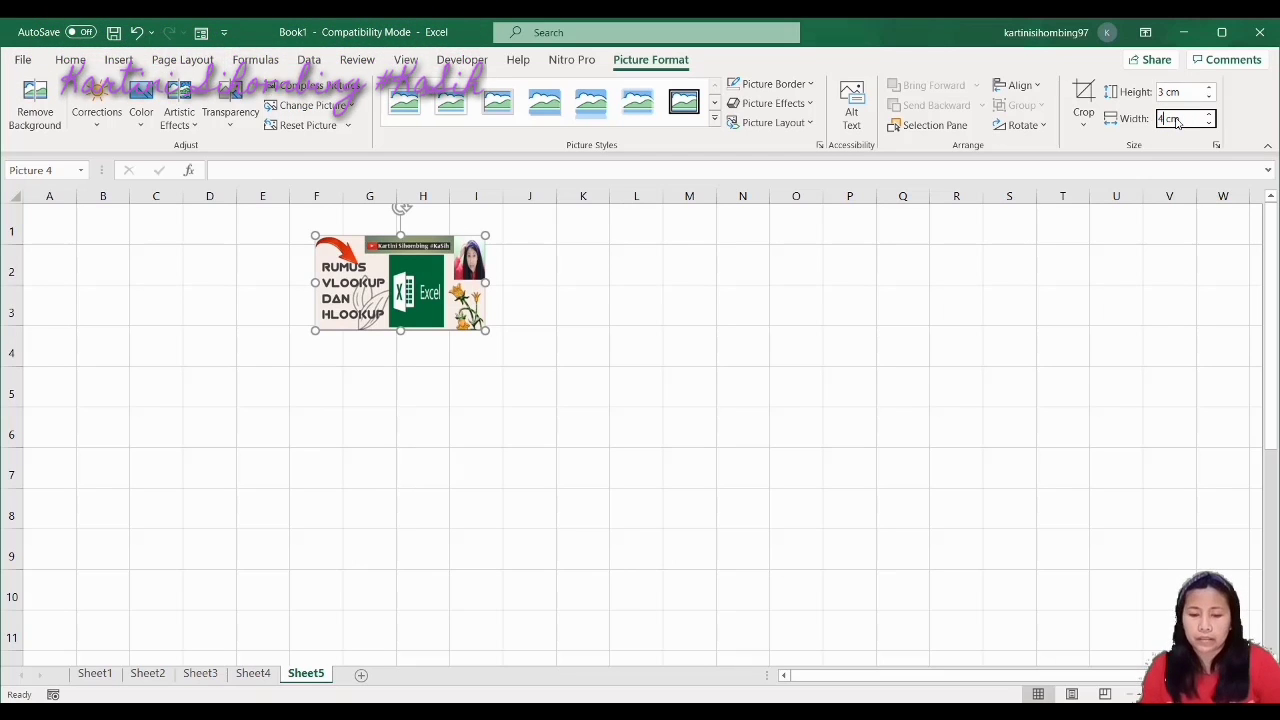
text(4)
key(Return)
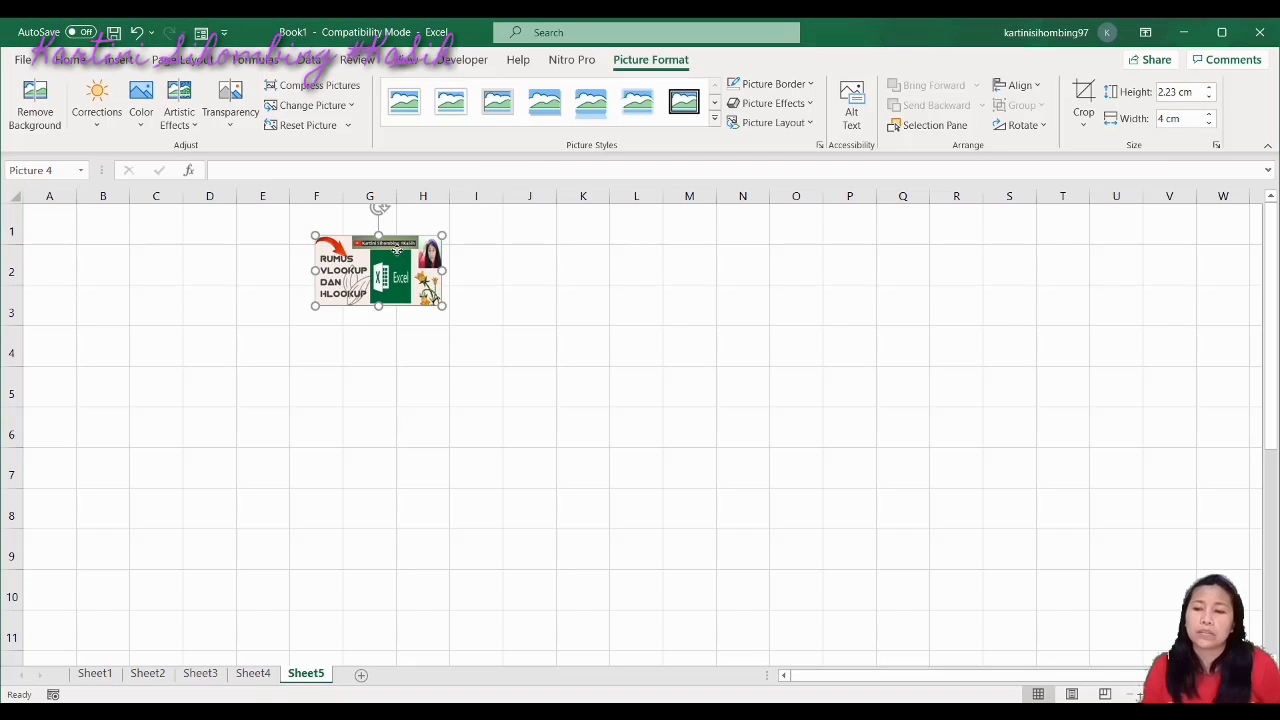
click(1217, 145)
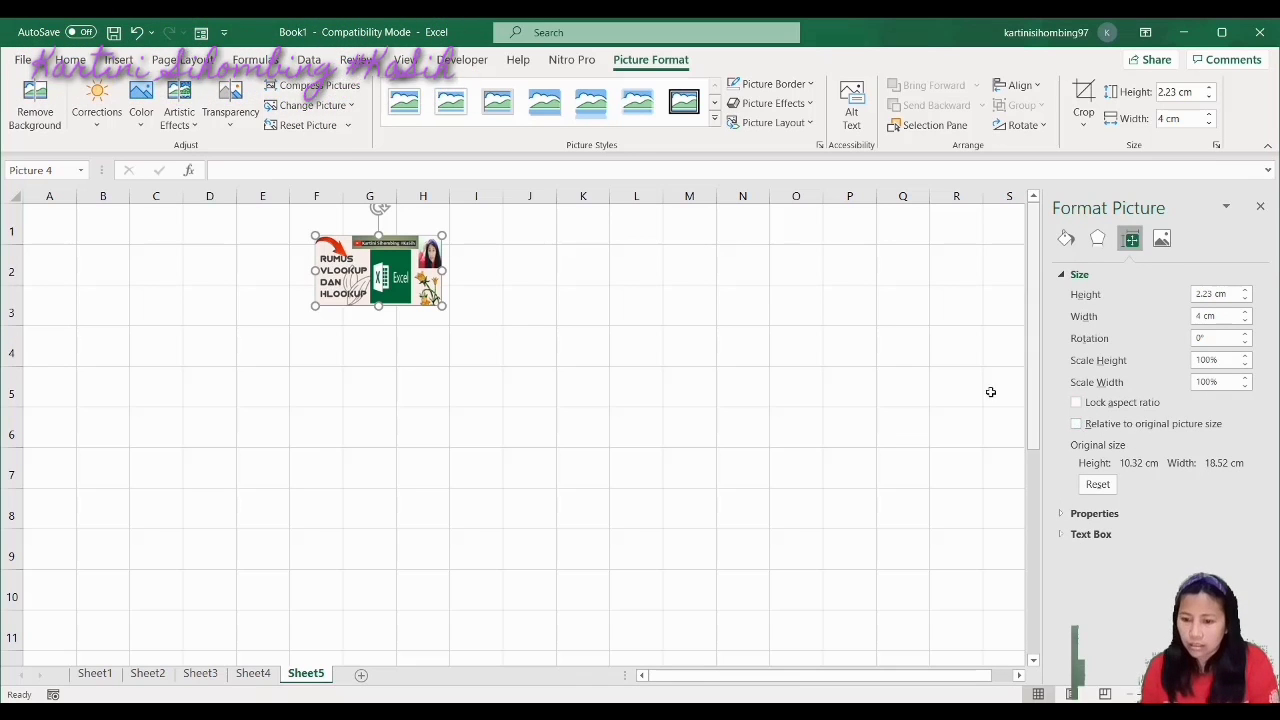
Reselect the picture and replace its 2.23 cm height with 3 cm
click(923, 375)
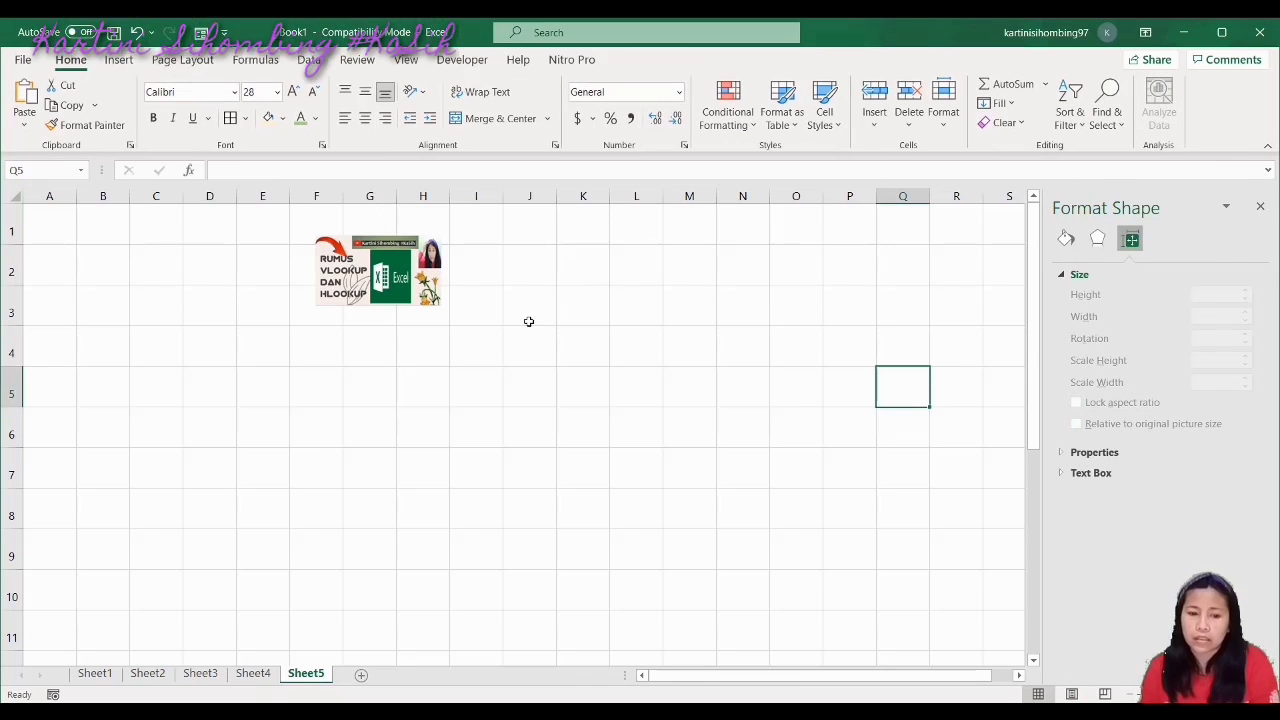
click(428, 290)
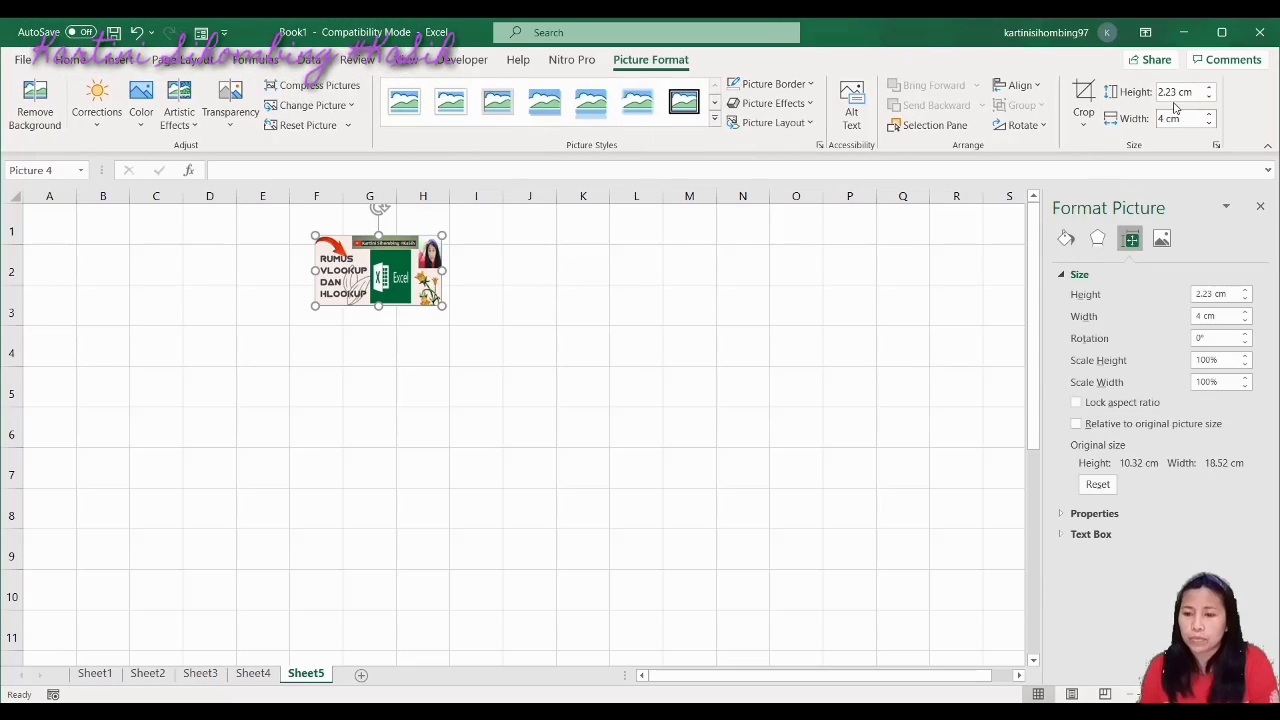
click(1177, 92)
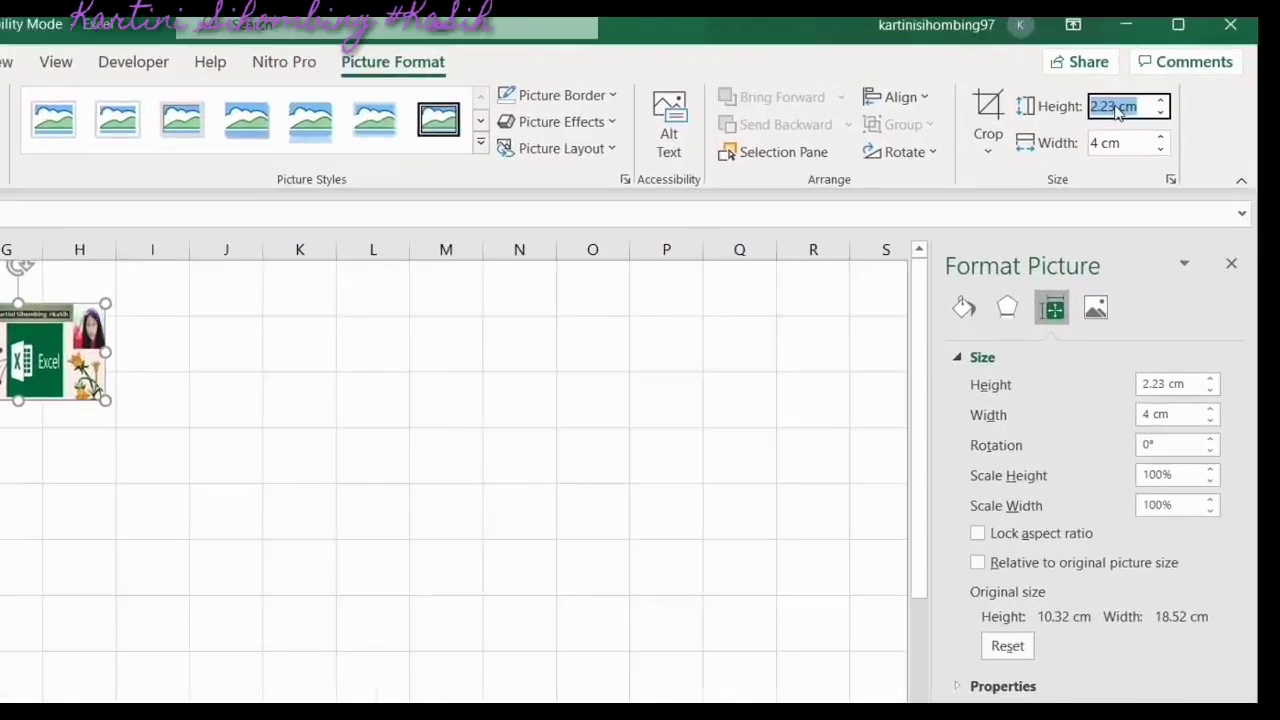
click(1177, 92)
key(BackSpace)
key(BackSpace)
key(BackSpace)
key(BackSpace)
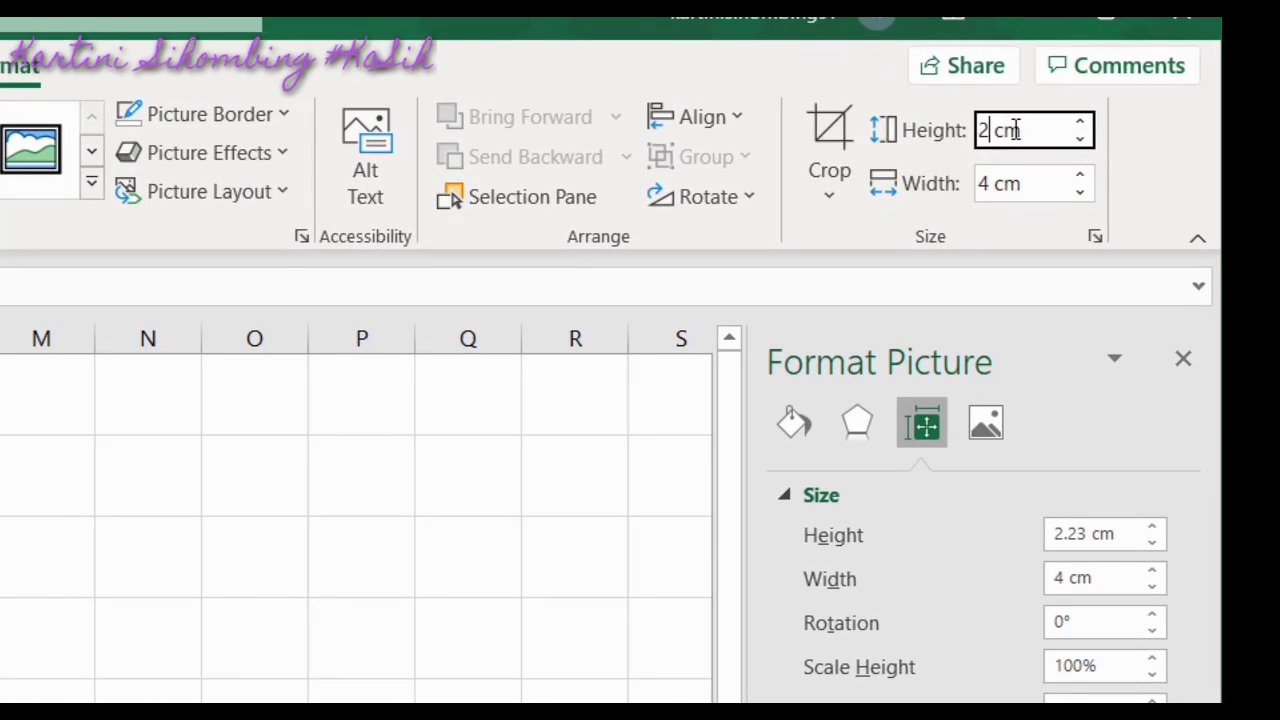
text(3)
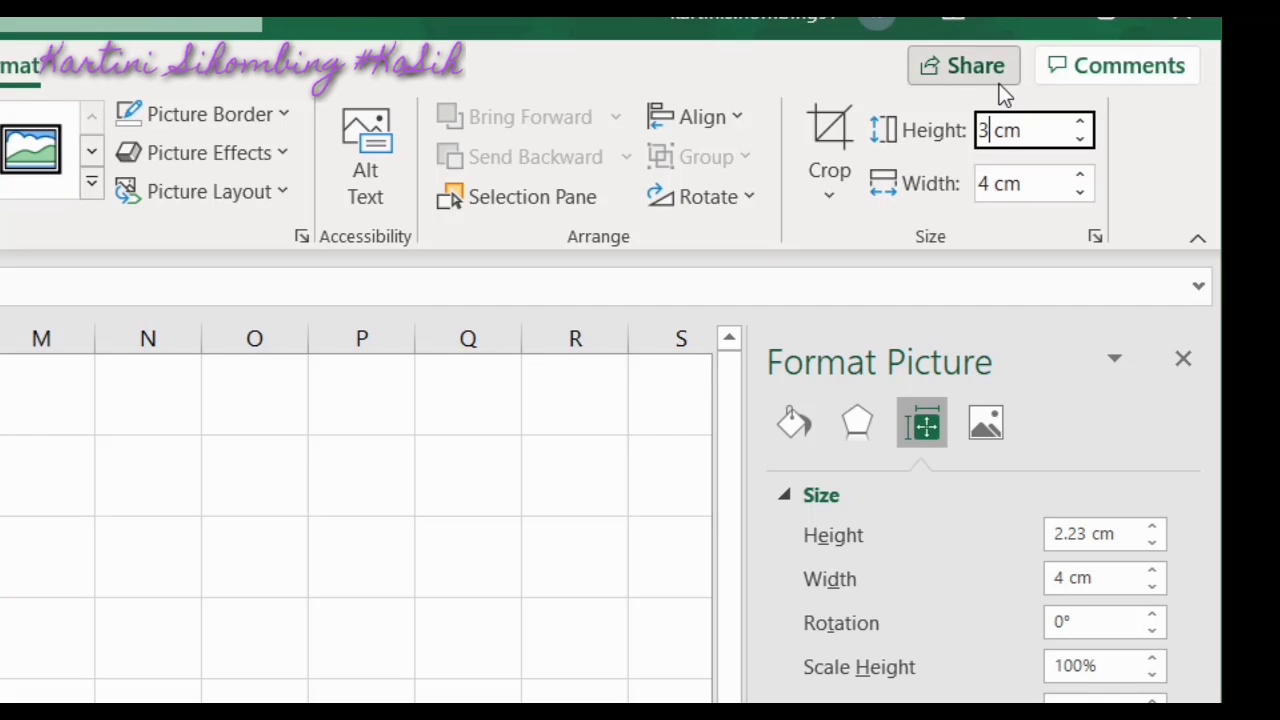
click(446, 543)
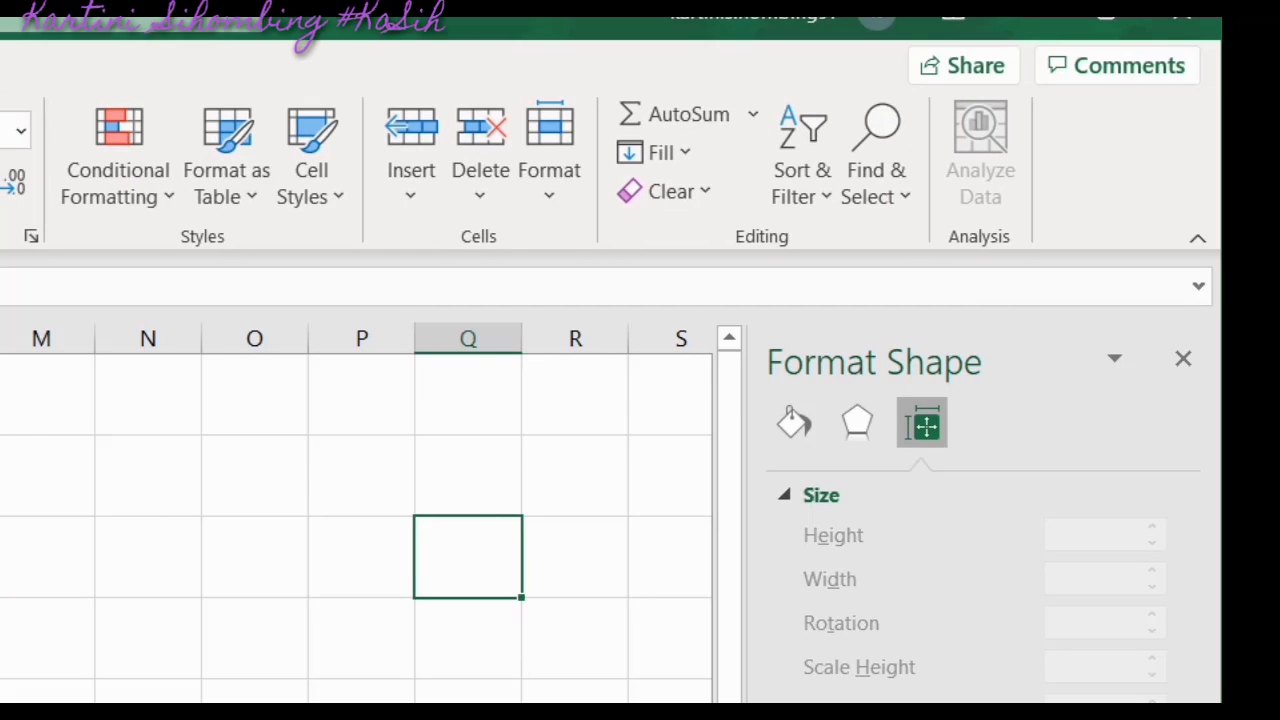
click(2, 500)
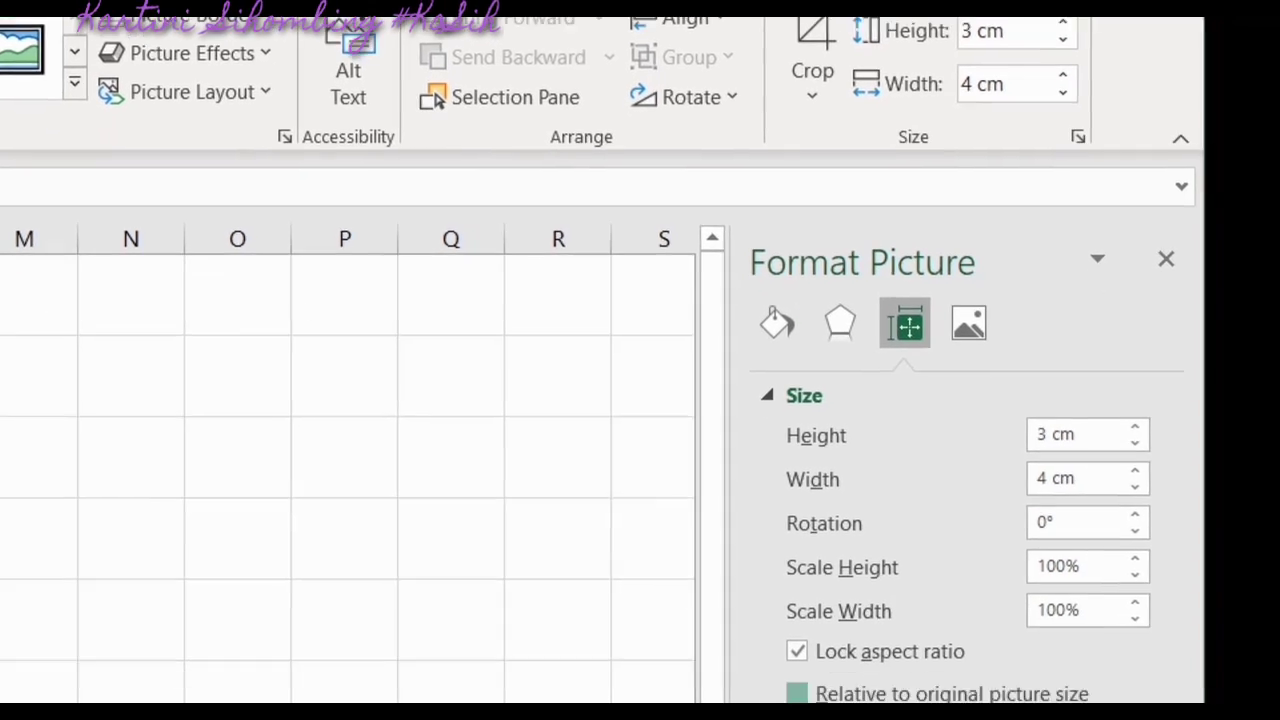
Leave relative-to-original sizing off and adjust the height, settling back at 3 cm
click(797, 694)
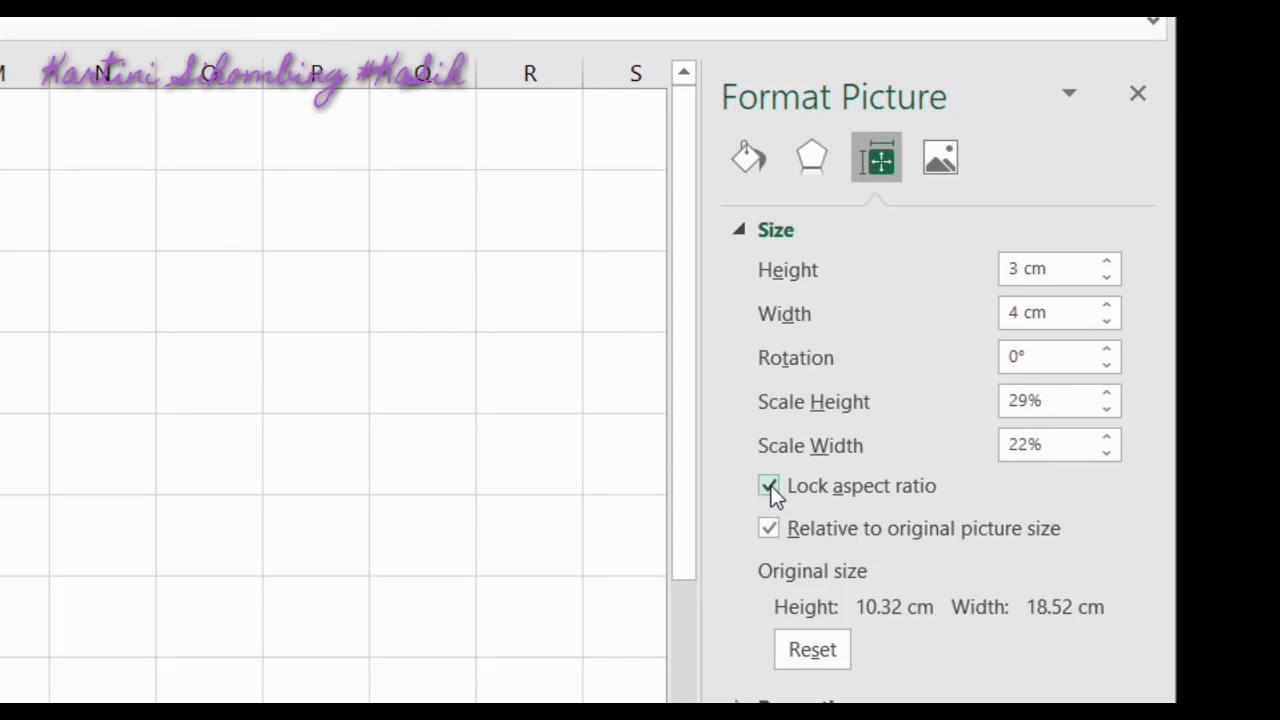
click(769, 530)
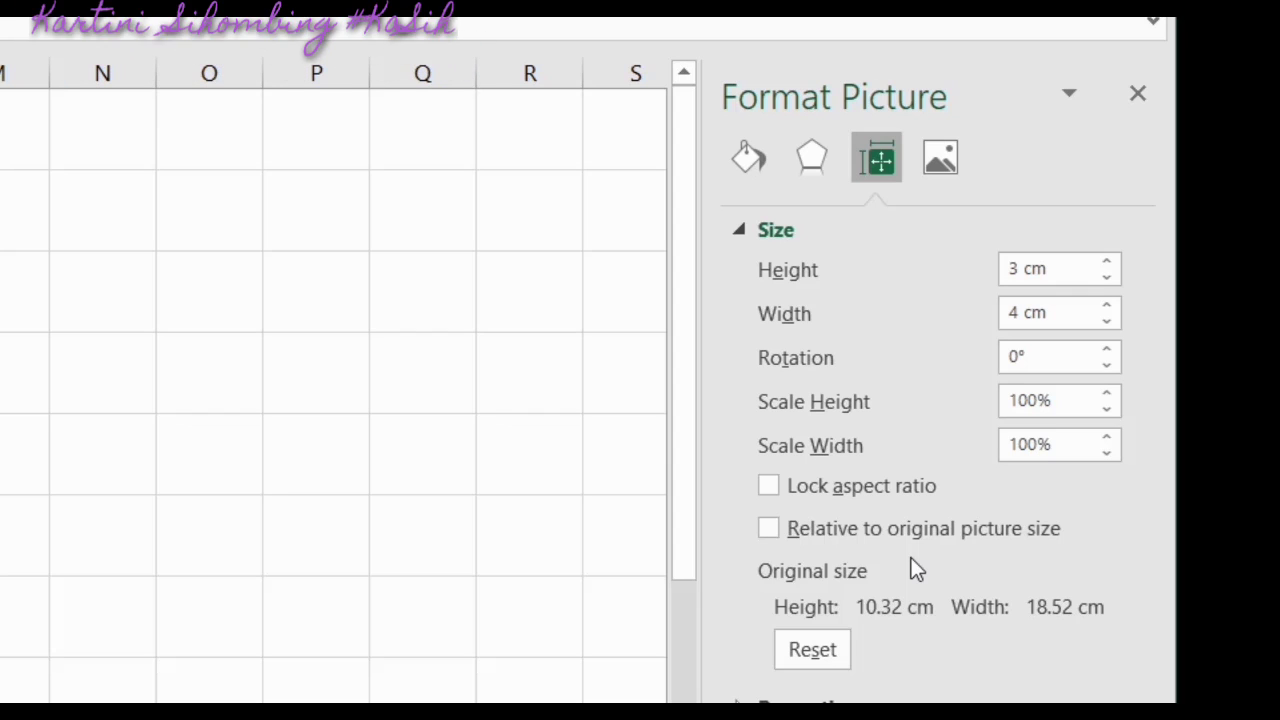
click(1109, 394)
click(1109, 394)
click(1109, 394)
click(1109, 394)
click(1109, 394)
click(1109, 394)
click(1109, 394)
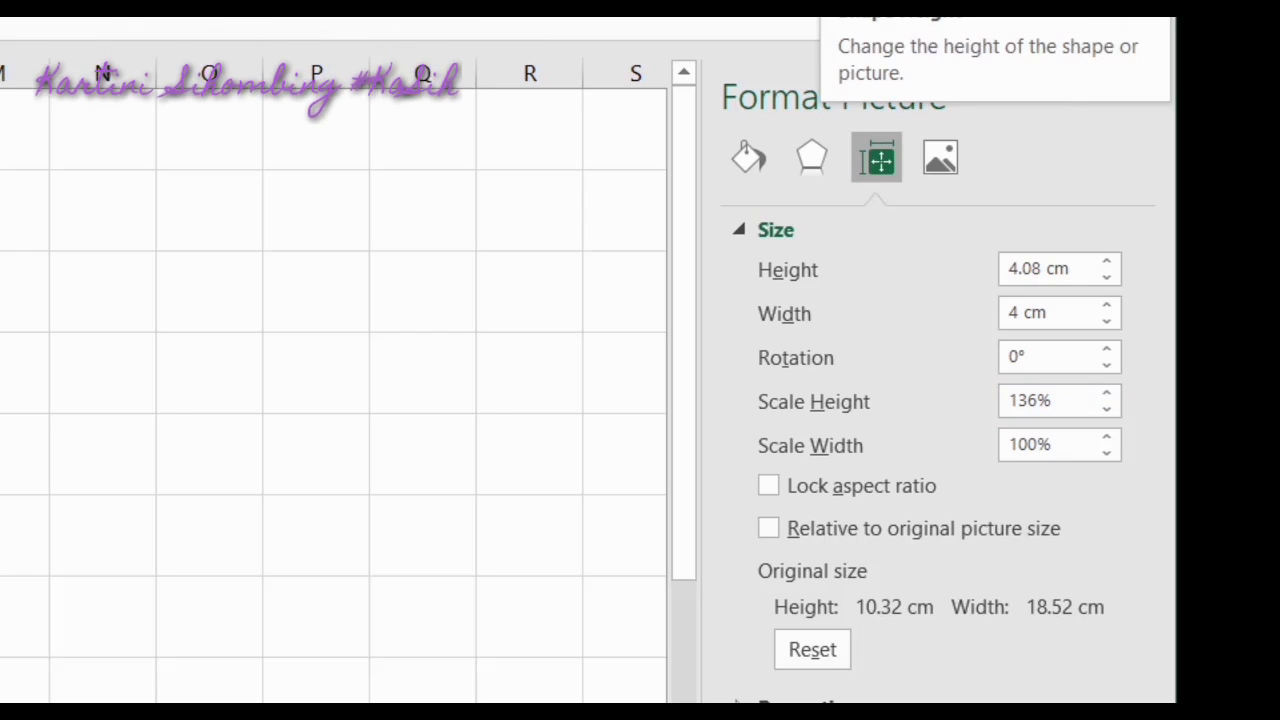
key(Down)
key(Down)
key(Down)
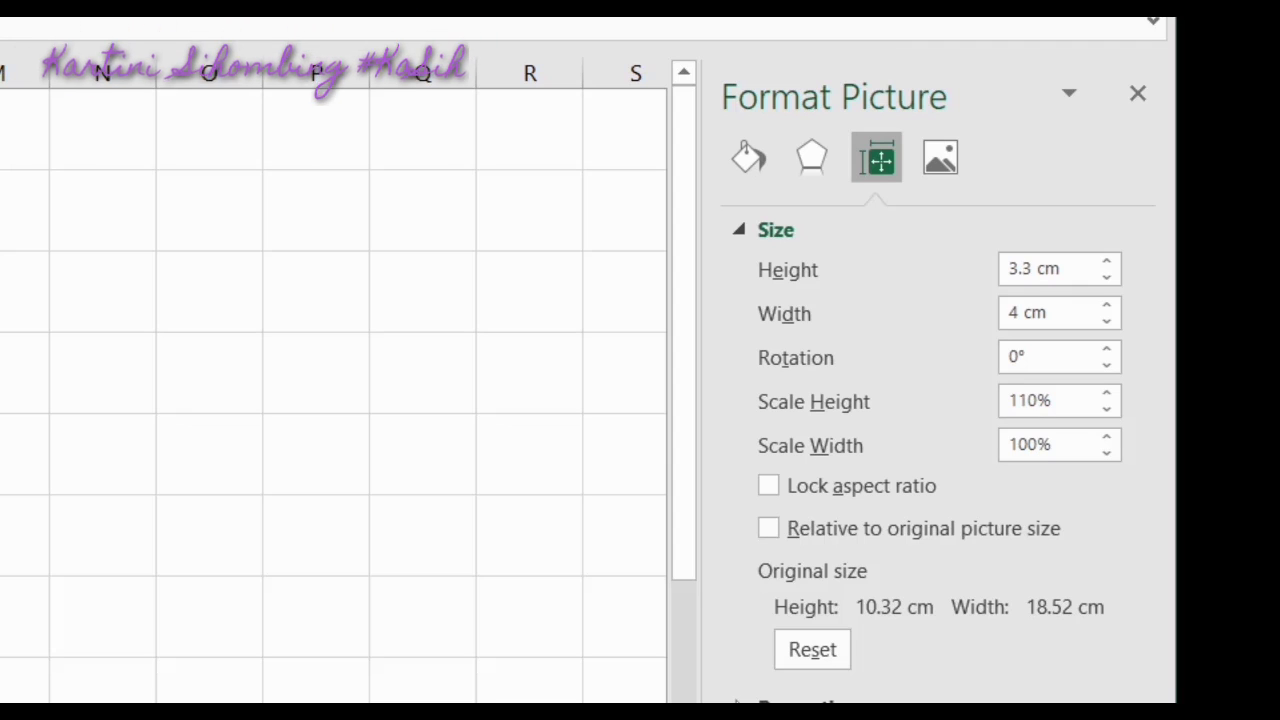
key(Down)
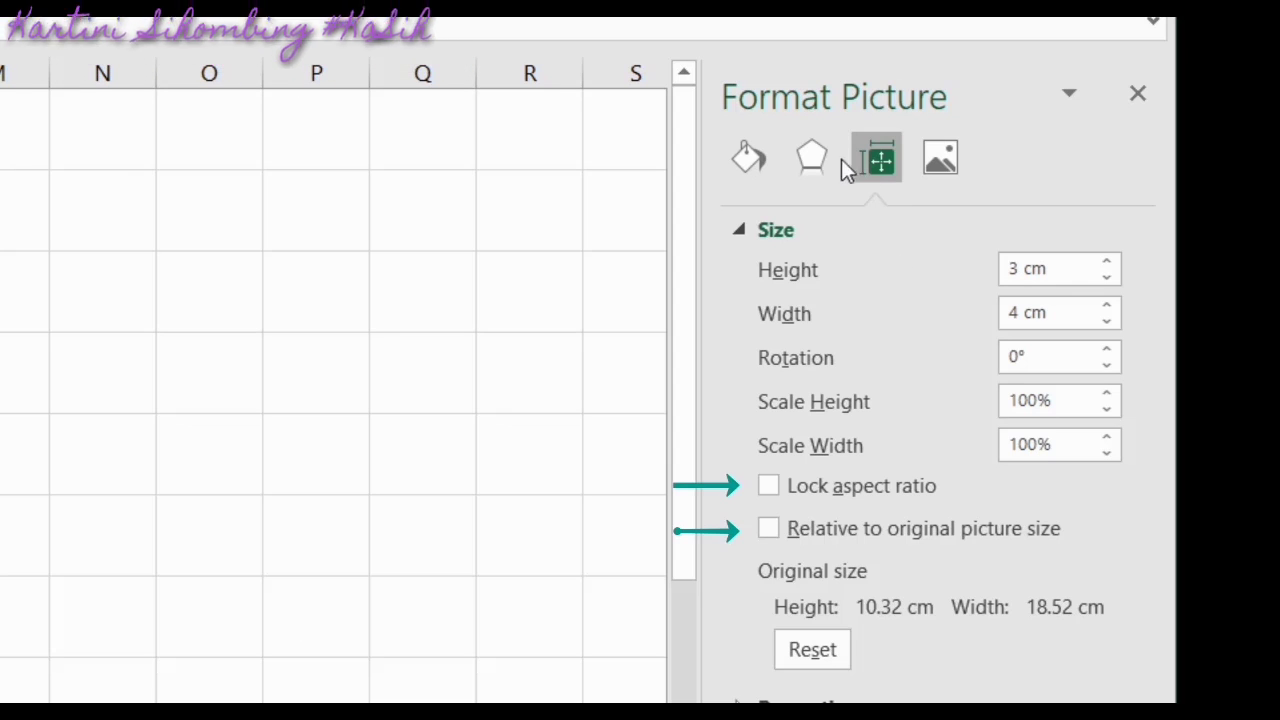
Give the picture a solid light-blue outline
click(812, 157)
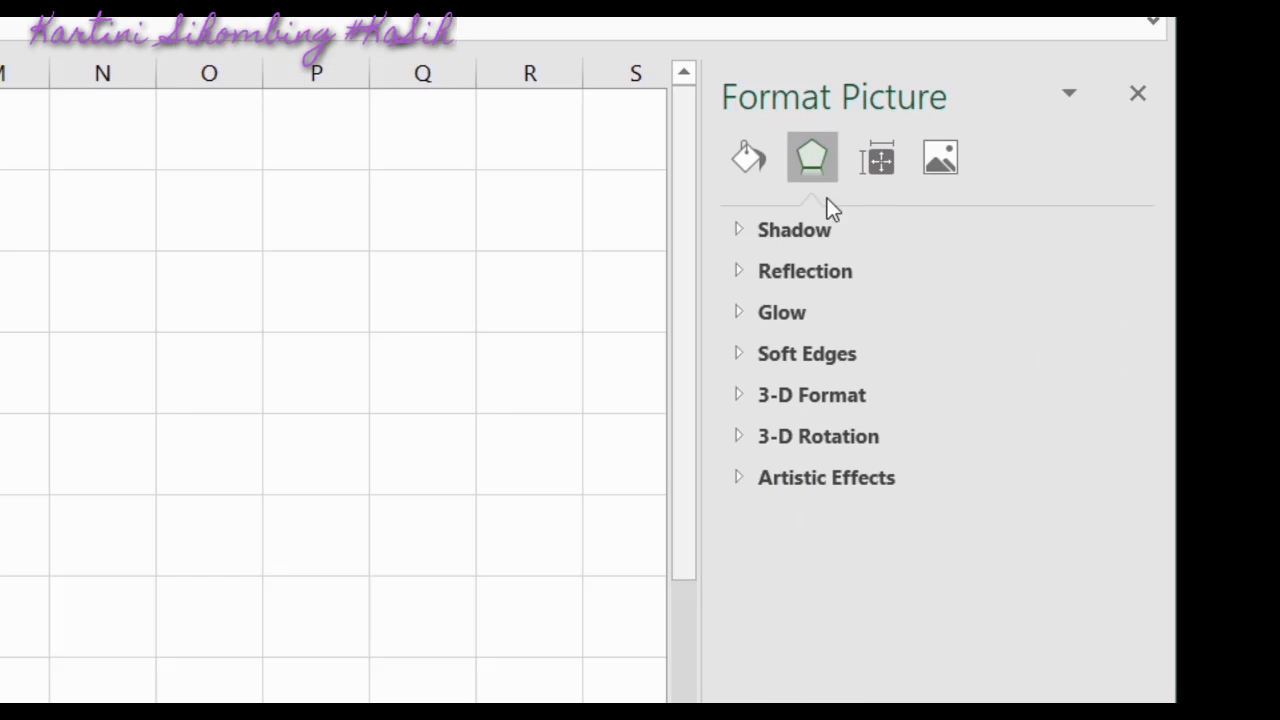
click(760, 174)
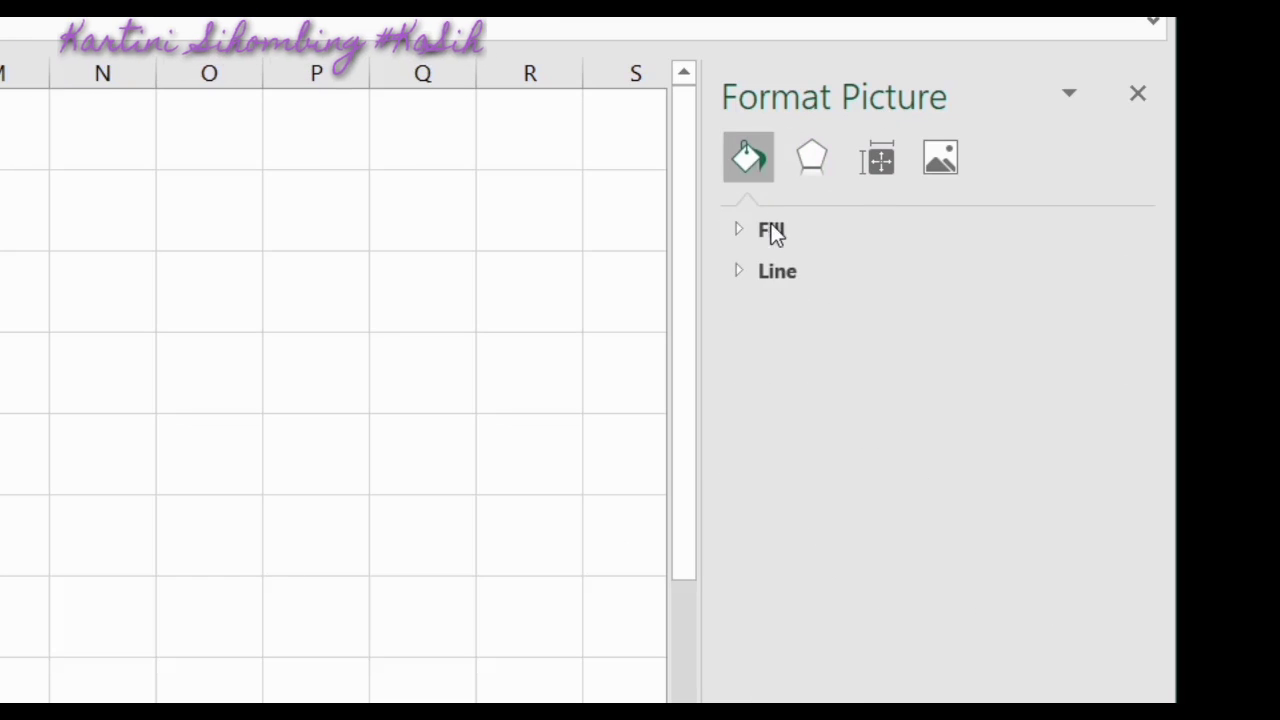
click(792, 270)
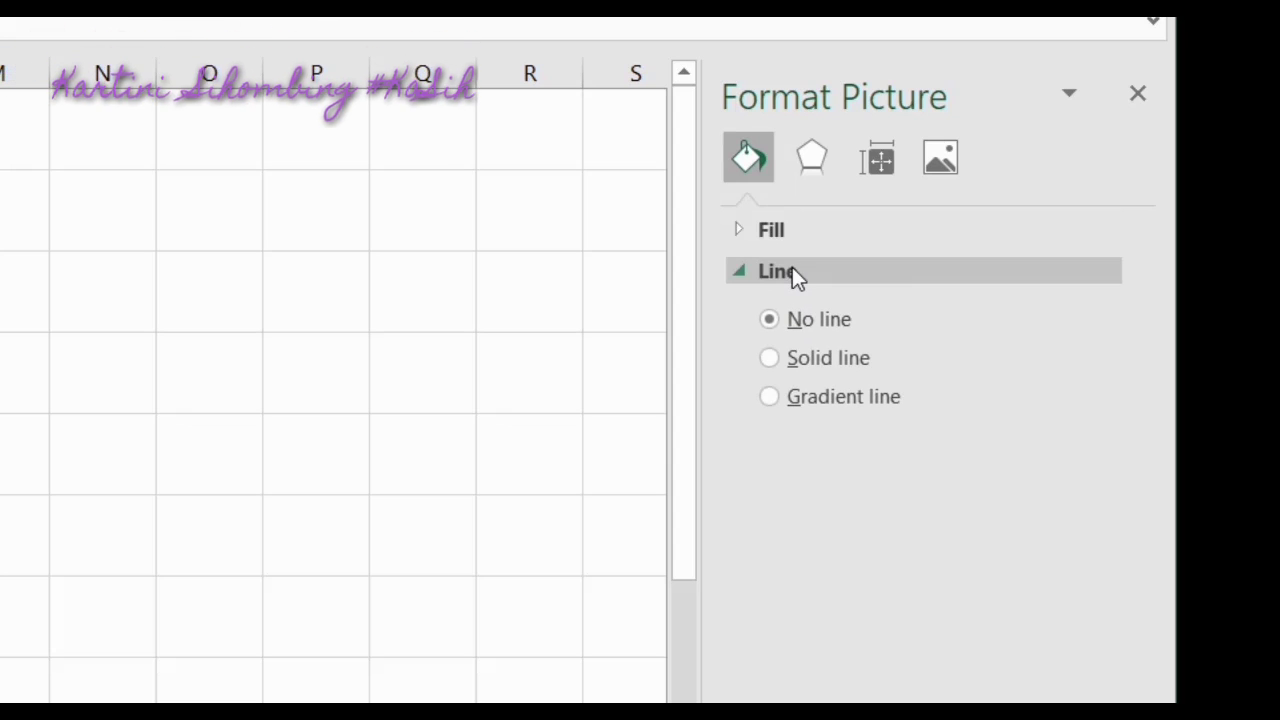
click(783, 365)
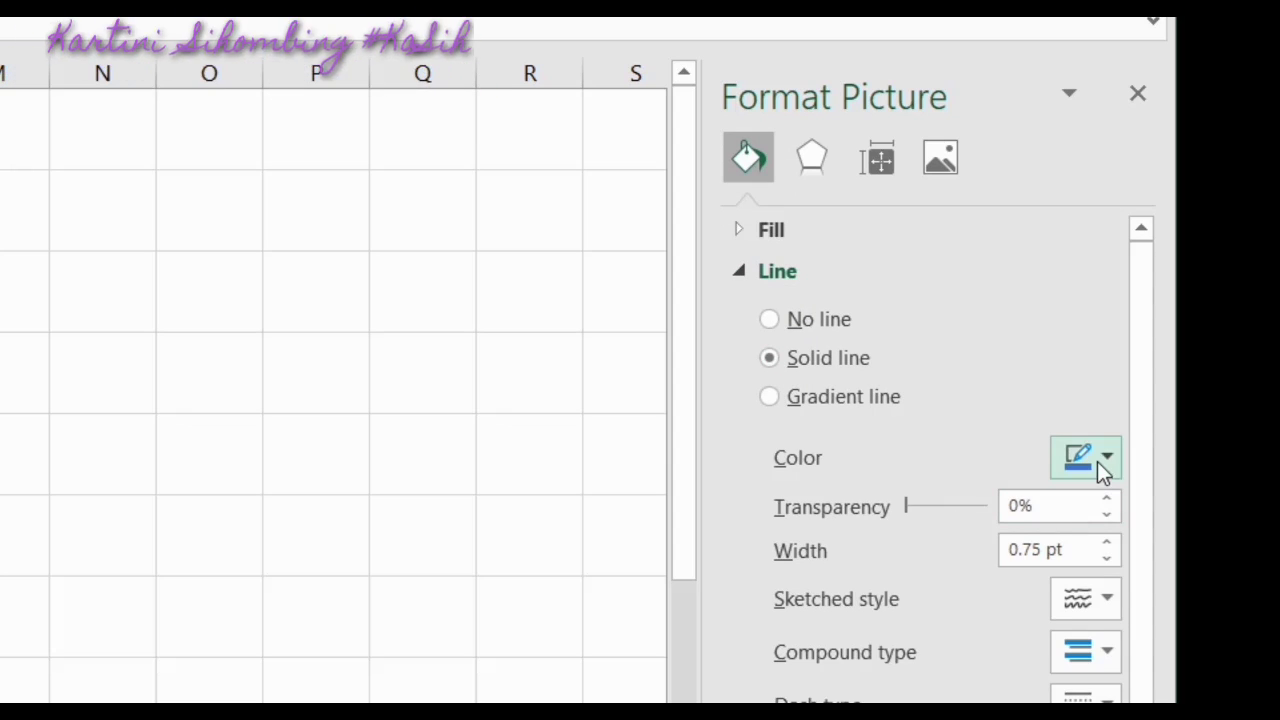
click(1097, 461)
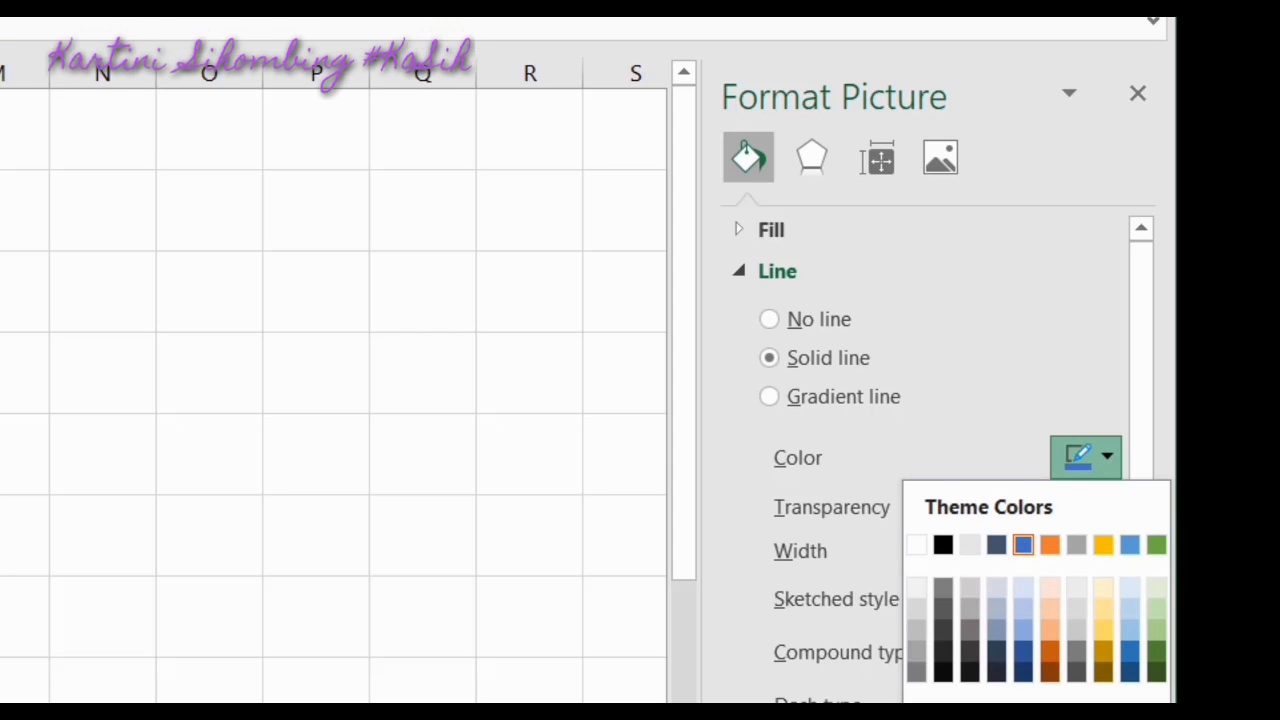
click(1077, 719)
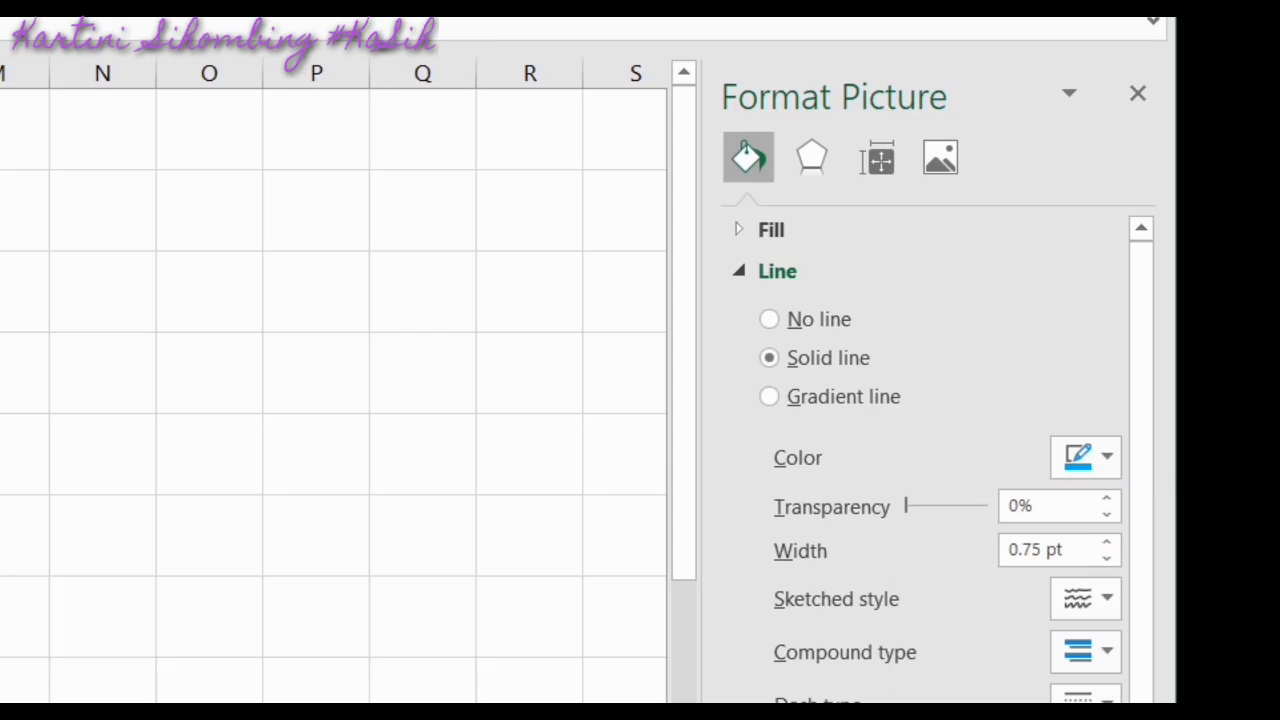
Thicken the picture outline to 22.25 pt
click(1105, 543)
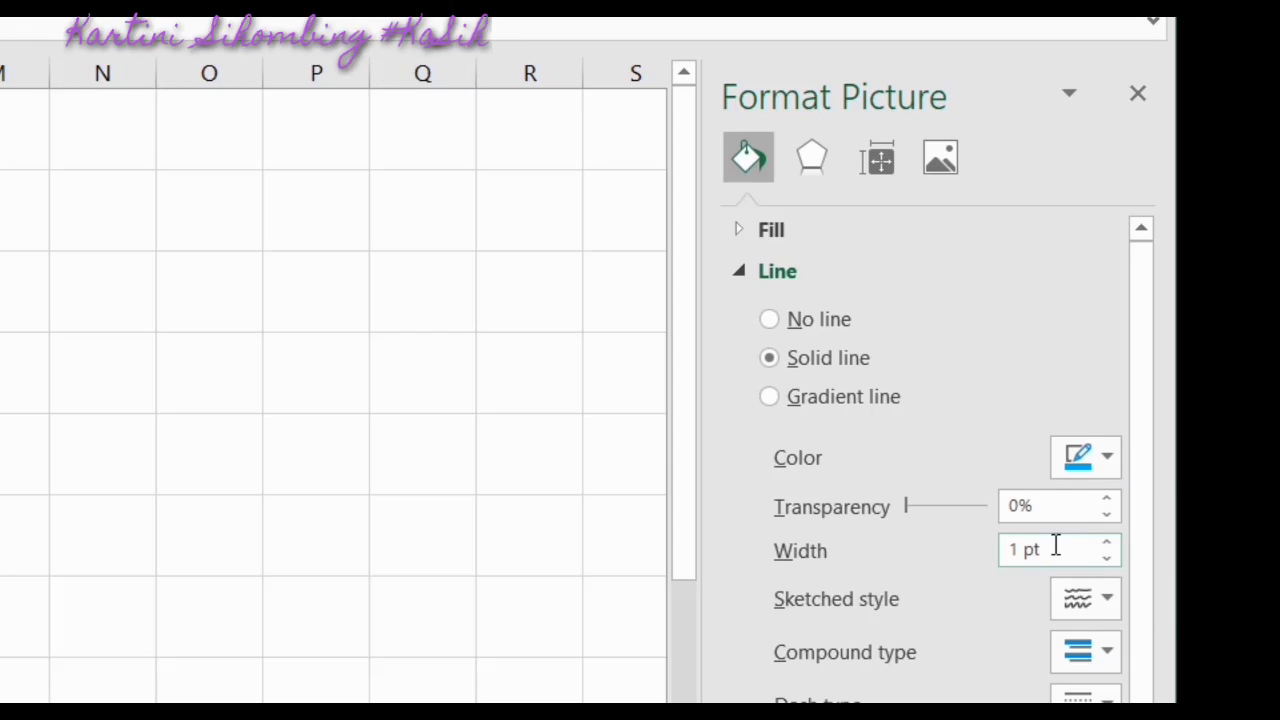
click(1108, 547)
click(1108, 545)
click(1108, 545)
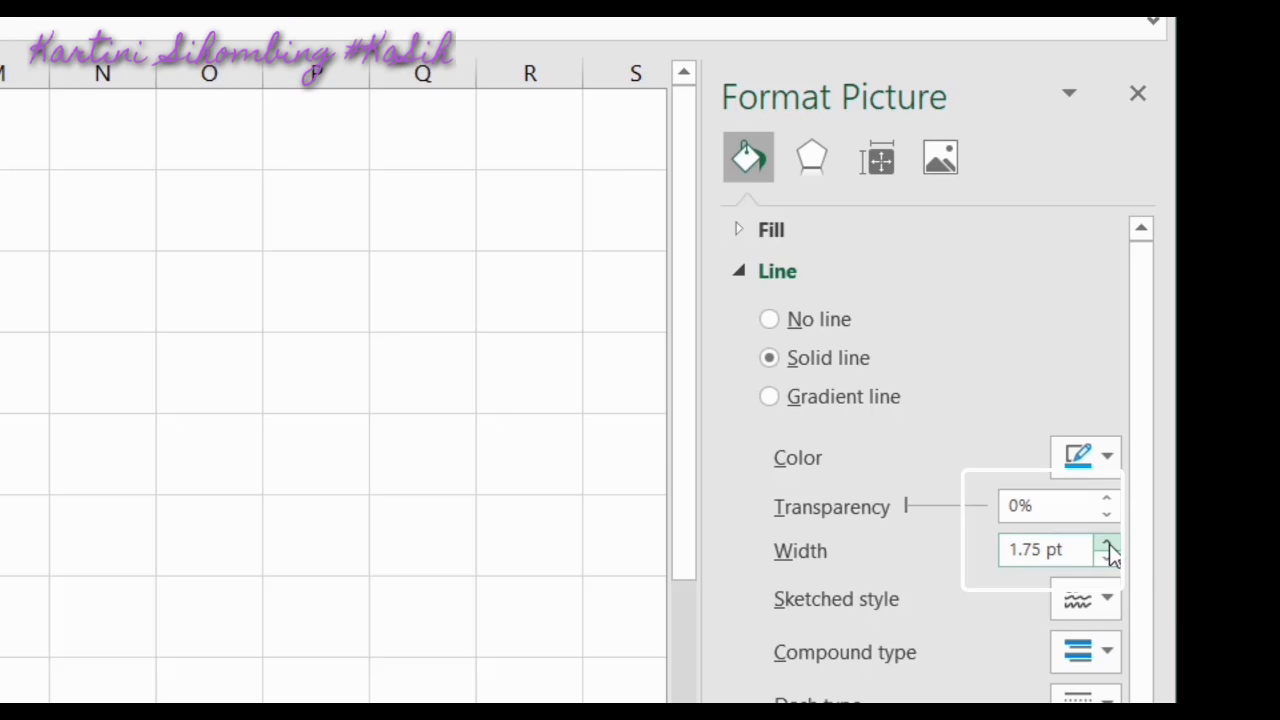
click(1106, 544)
click(1106, 544)
click(1106, 544)
click(1106, 544)
click(1106, 544)
drag(1106, 546, 1106, 546)
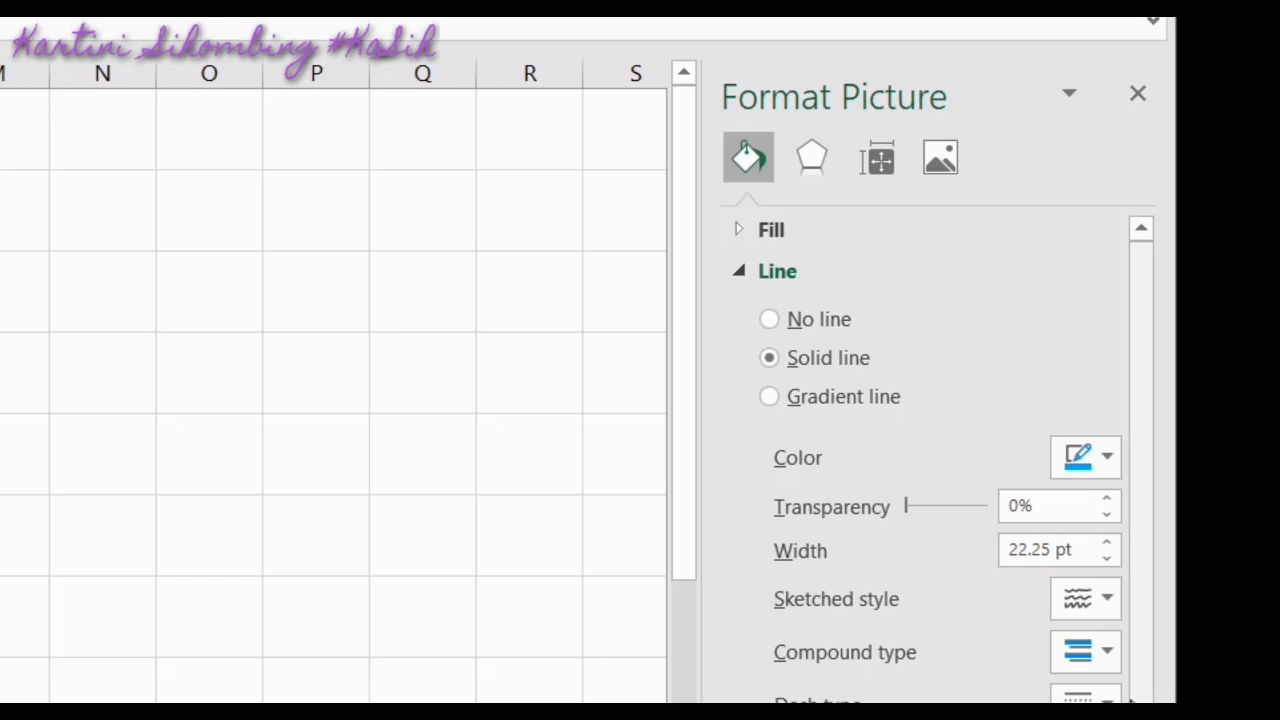
Apply a wavy Sketched line style to the outline and enlarge the picture toward the lower right
click(1107, 603)
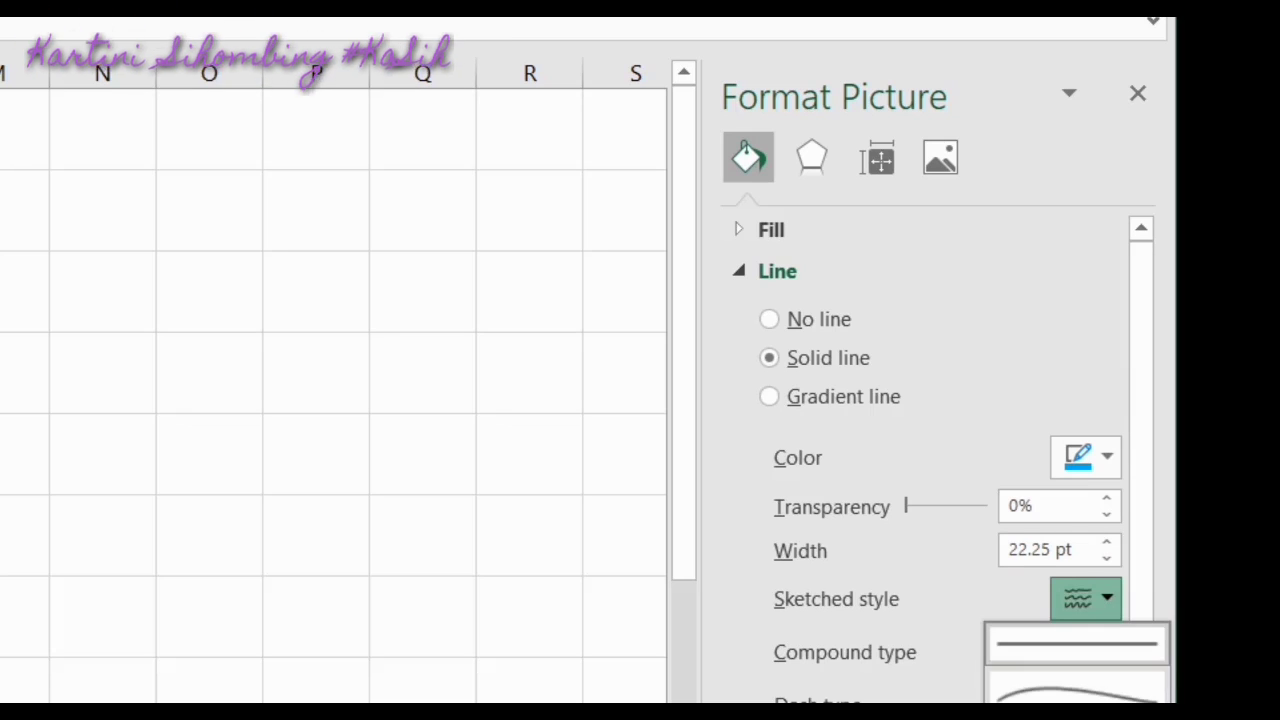
click(1085, 718)
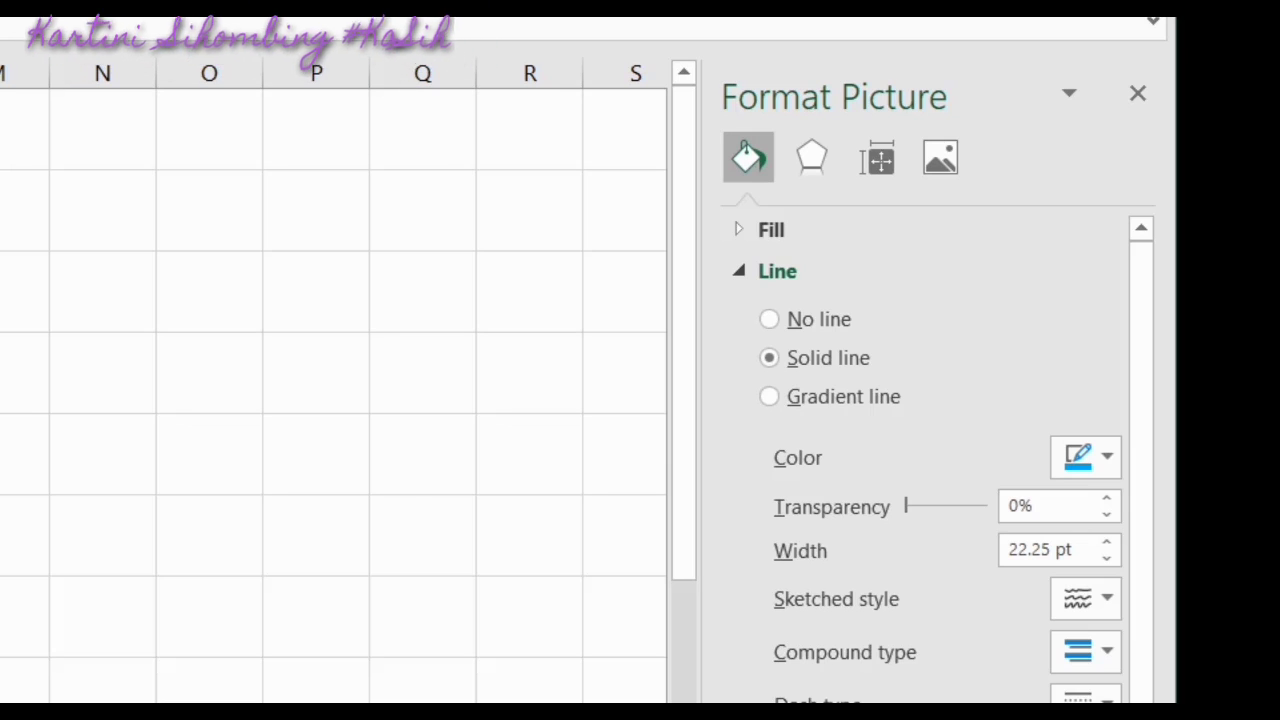
drag(0, 382, 371, 506)
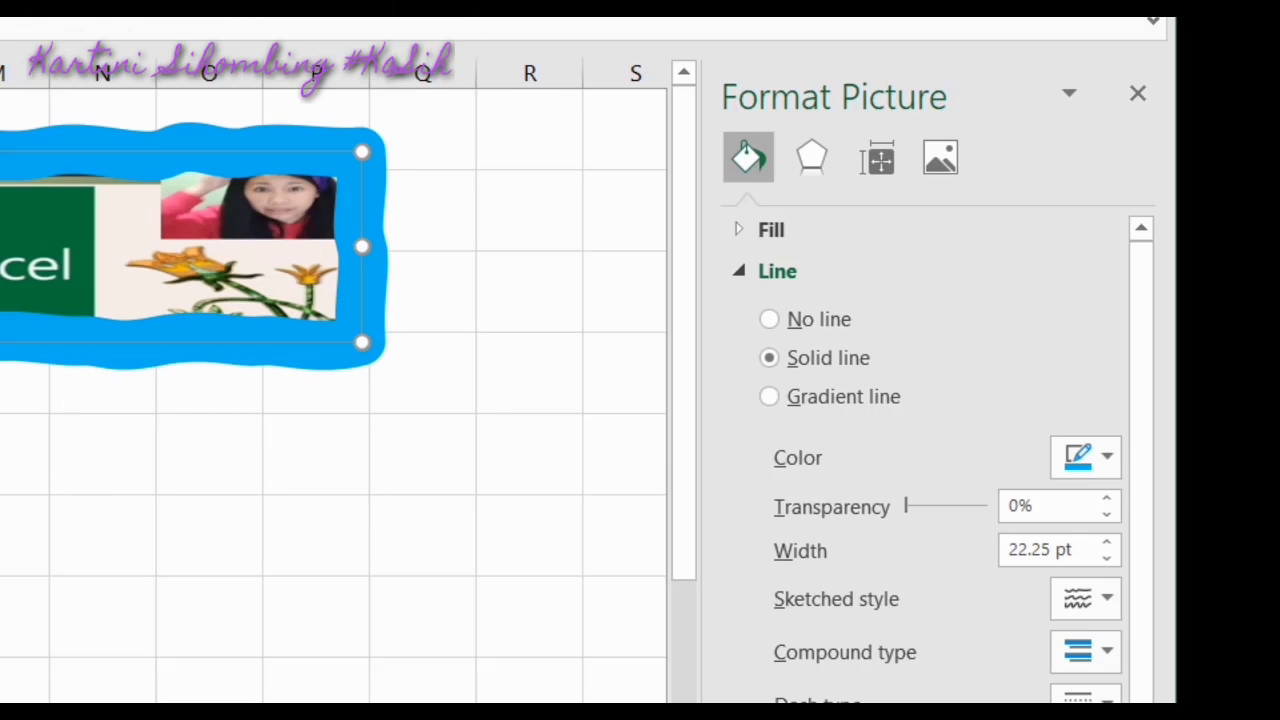
drag(0, 342, 596, 638)
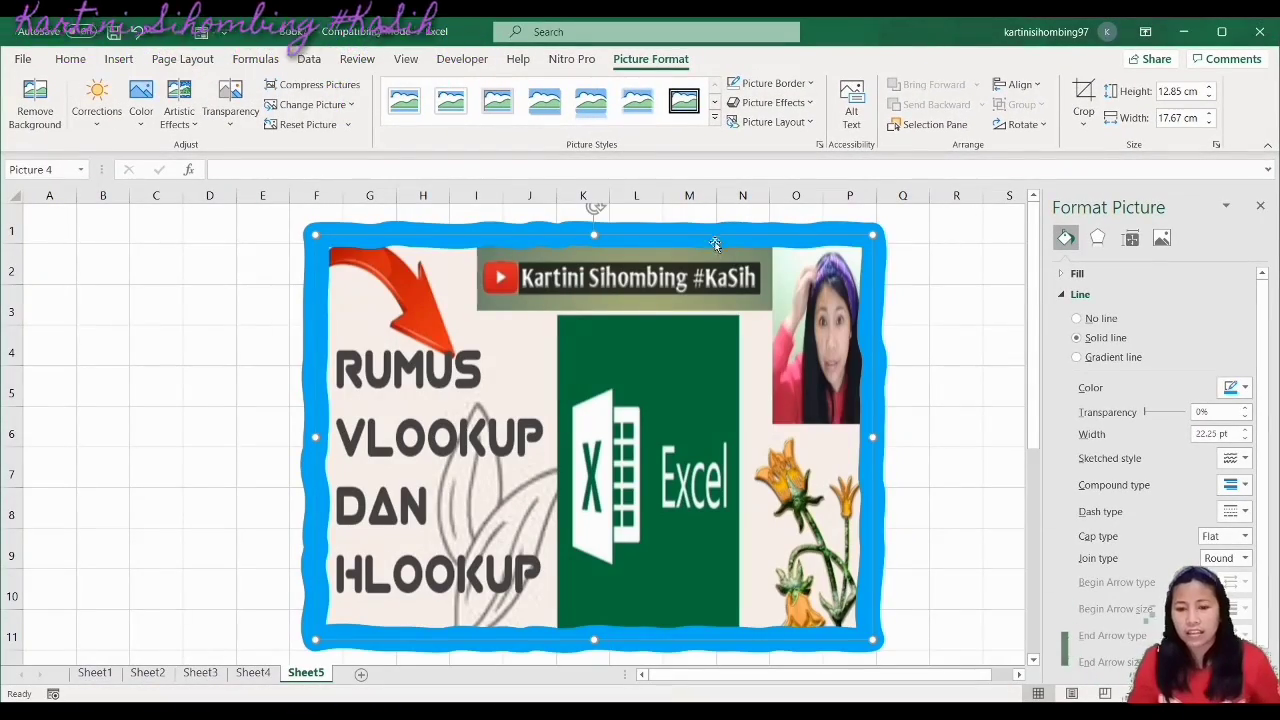
drag(715, 245, 577, 258)
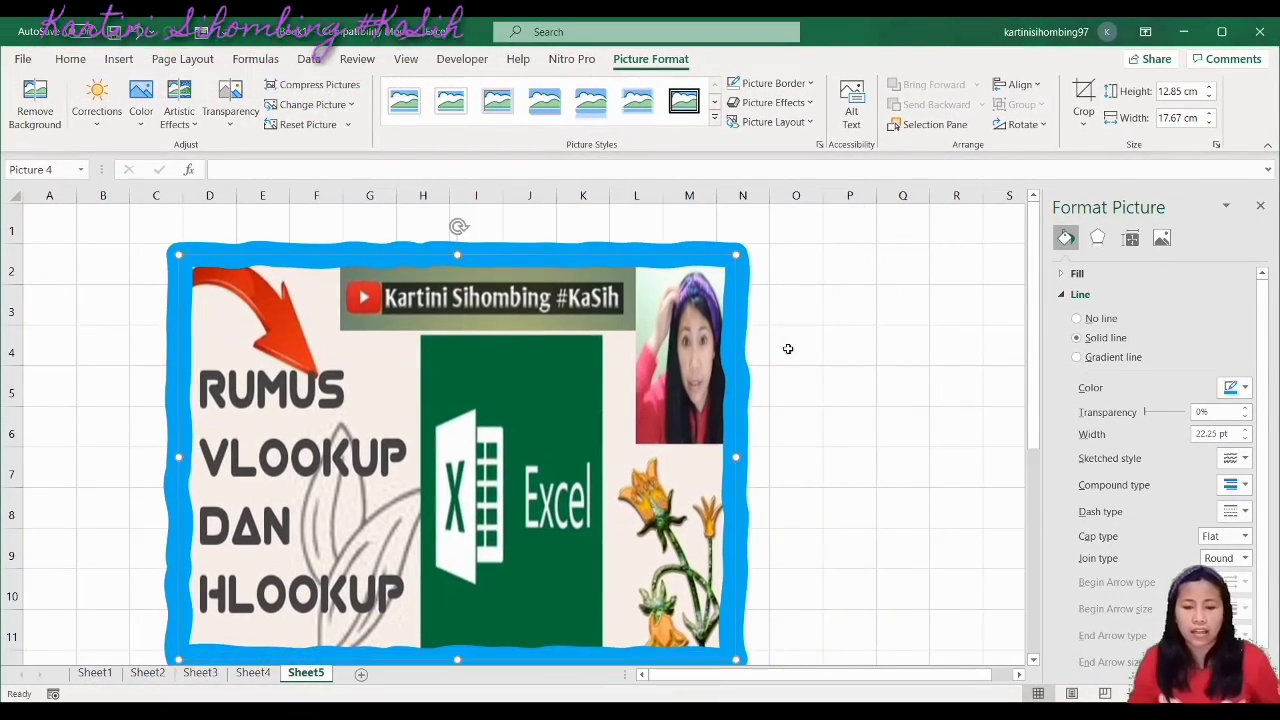
click(786, 346)
click(651, 258)
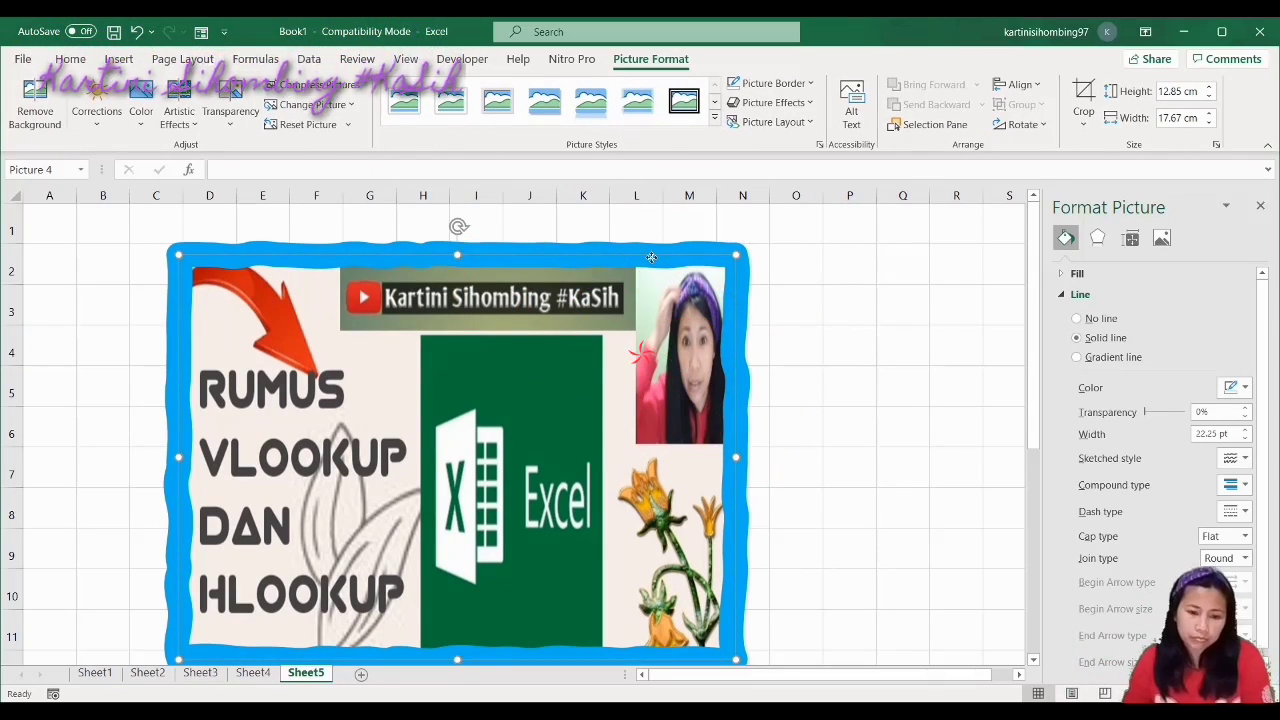
click(842, 382)
click(597, 389)
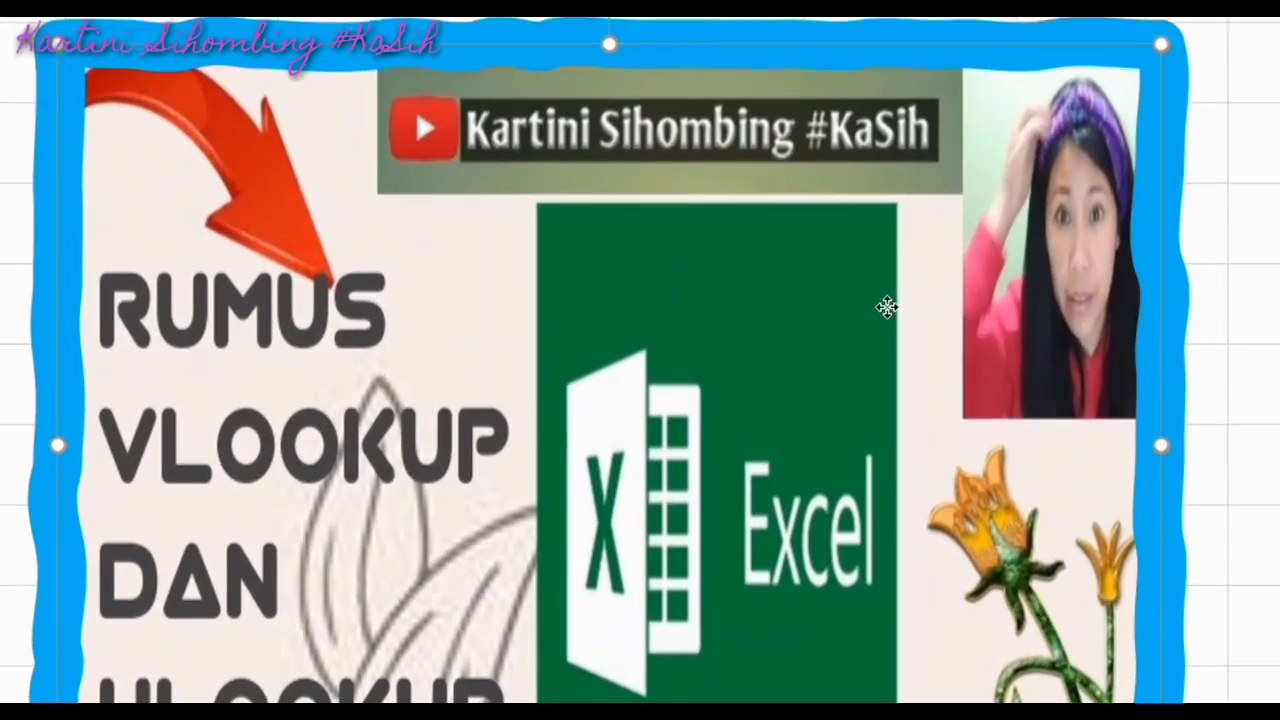
Open and dismiss the banner's shortcut menus, nudge the picture, and select cells P7:Q8
right_click(892, 305)
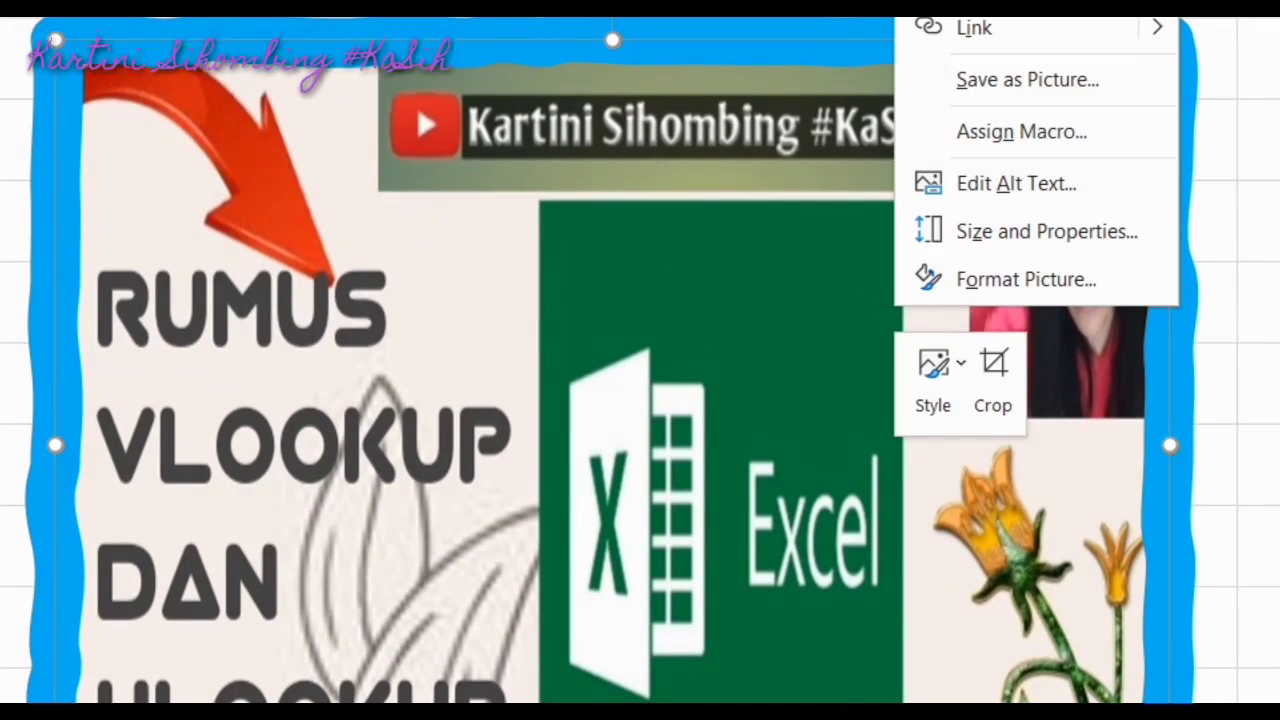
click(1073, 82)
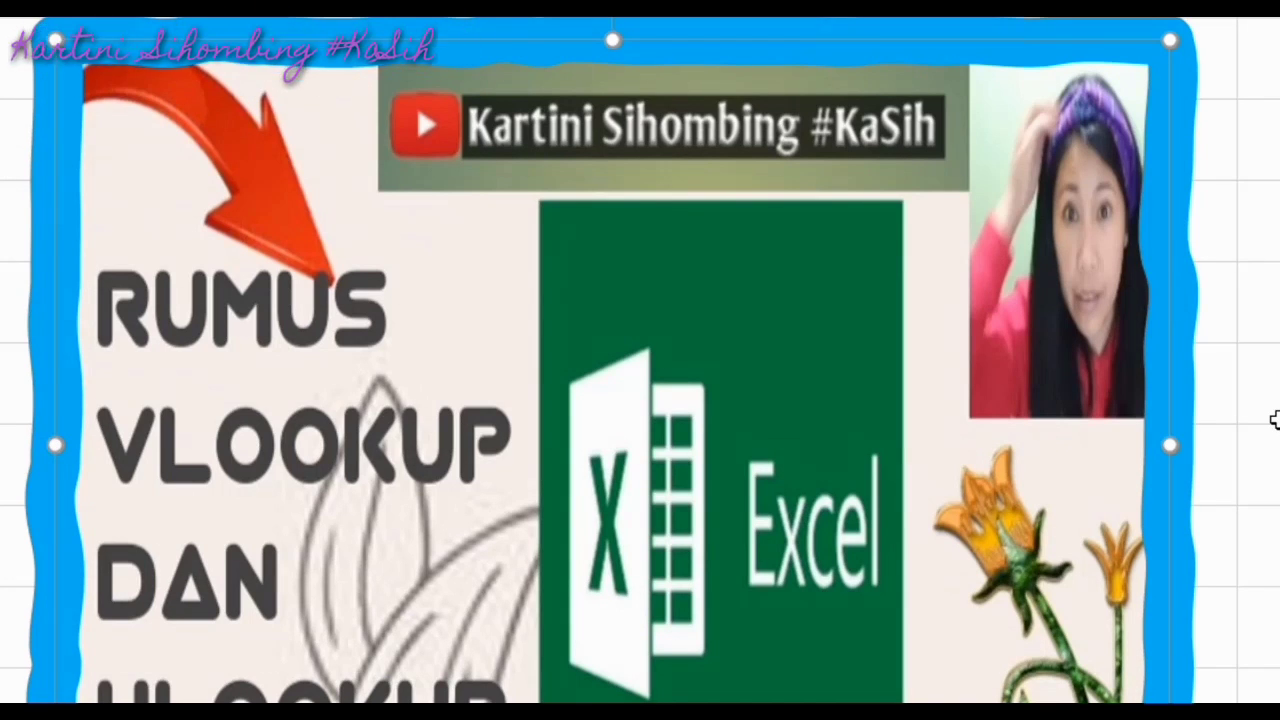
right_click(1062, 289)
click(1152, 140)
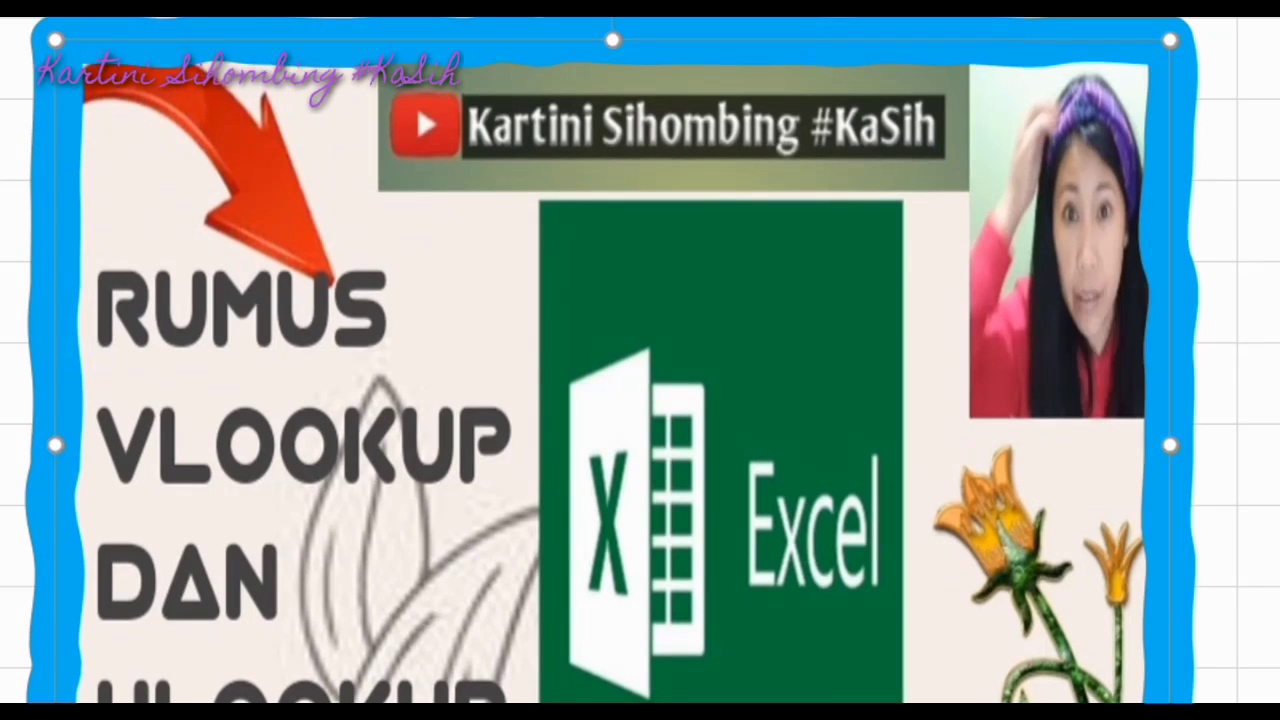
right_click(1152, 140)
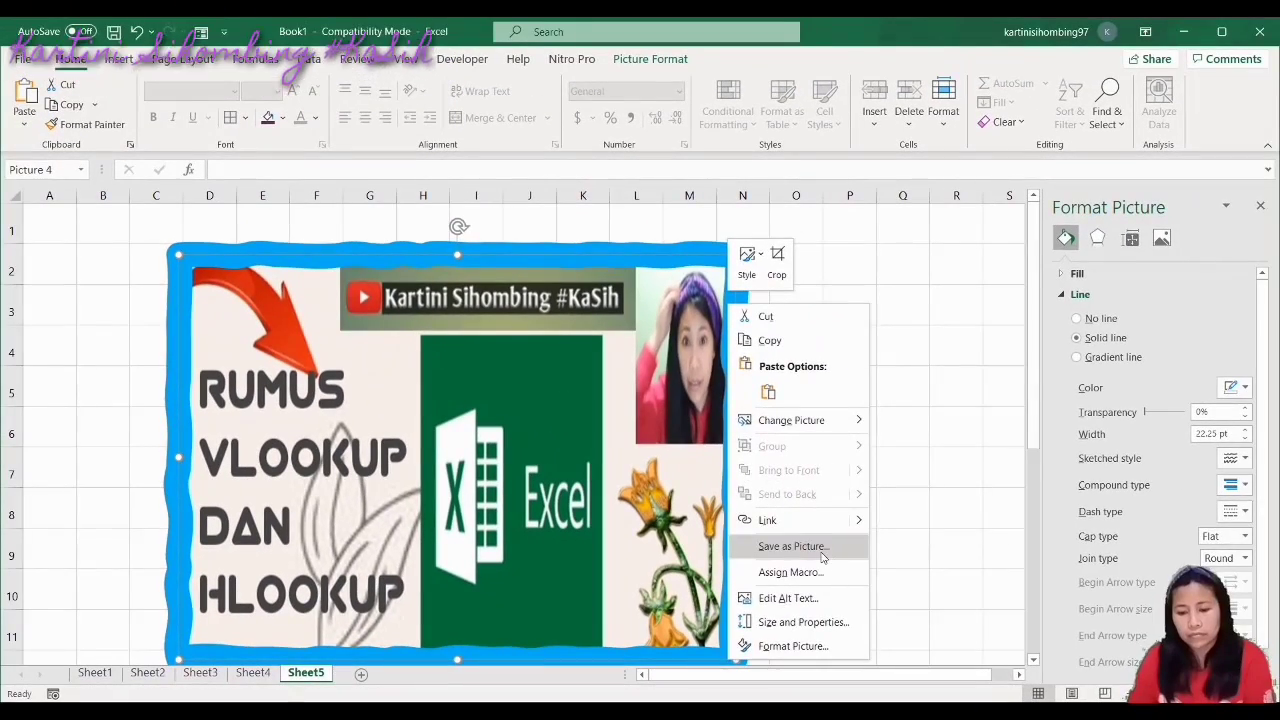
click(822, 556)
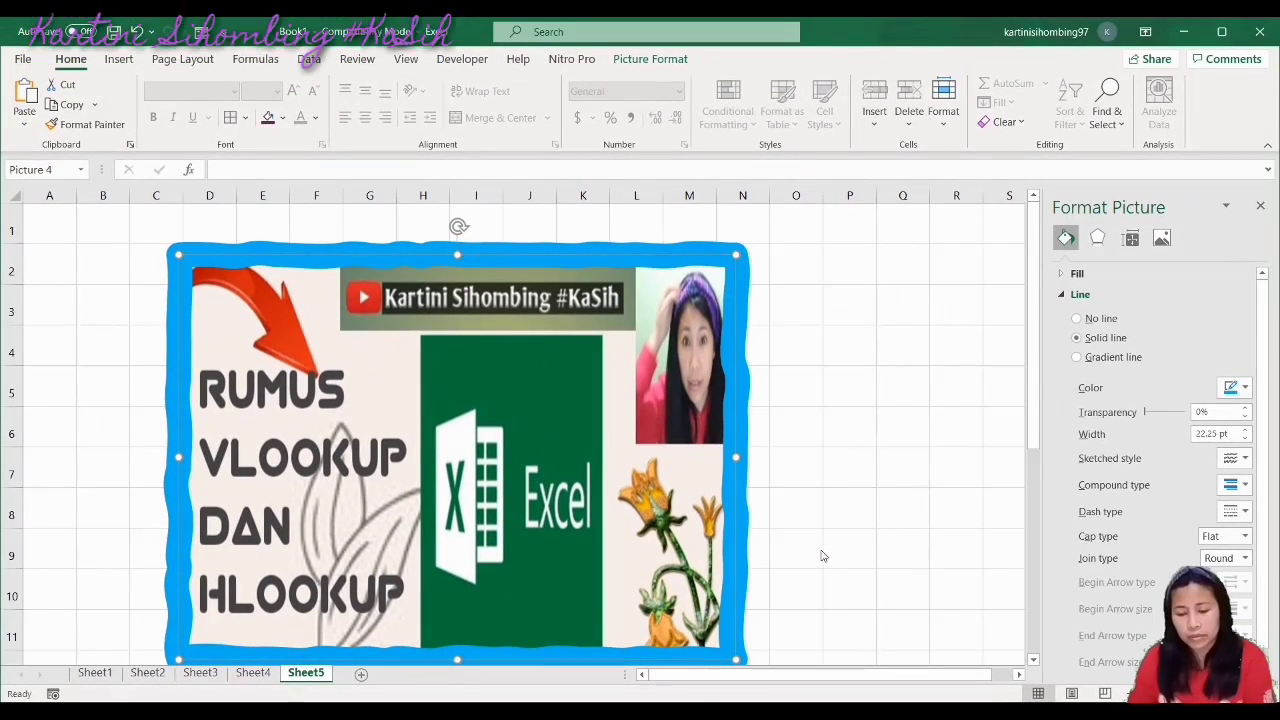
drag(1034, 371, 1023, 324)
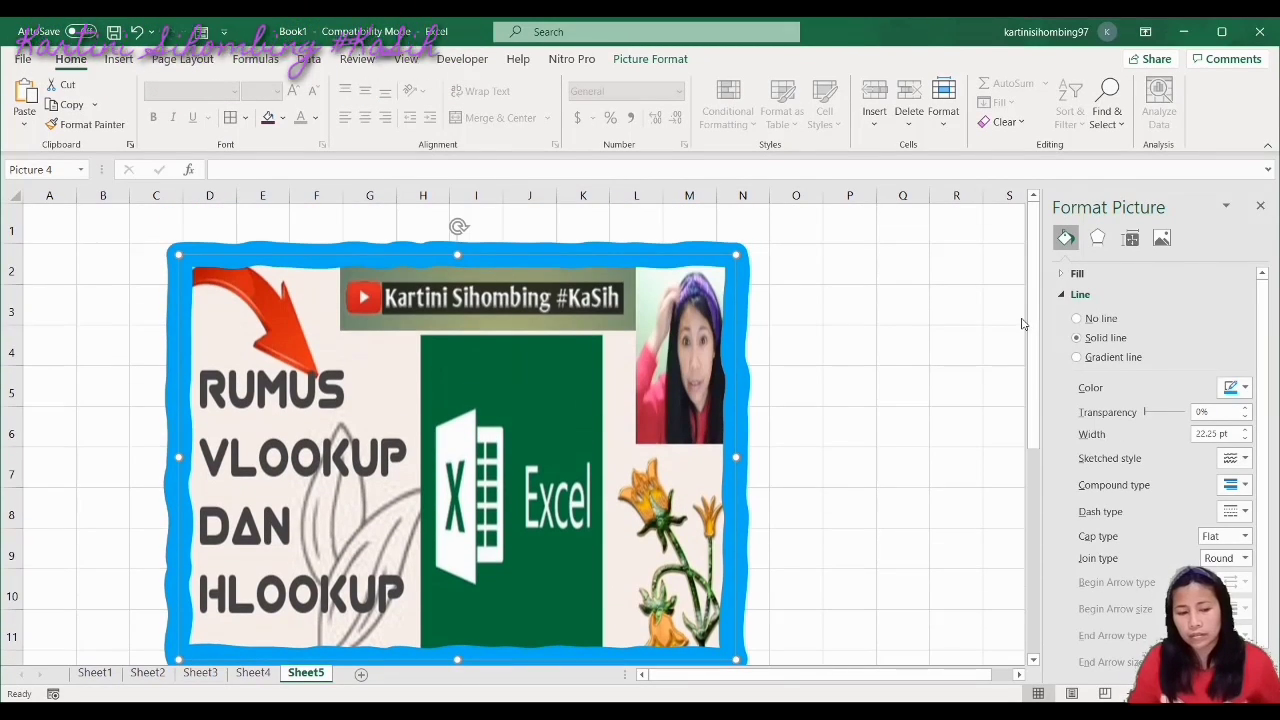
click(835, 395)
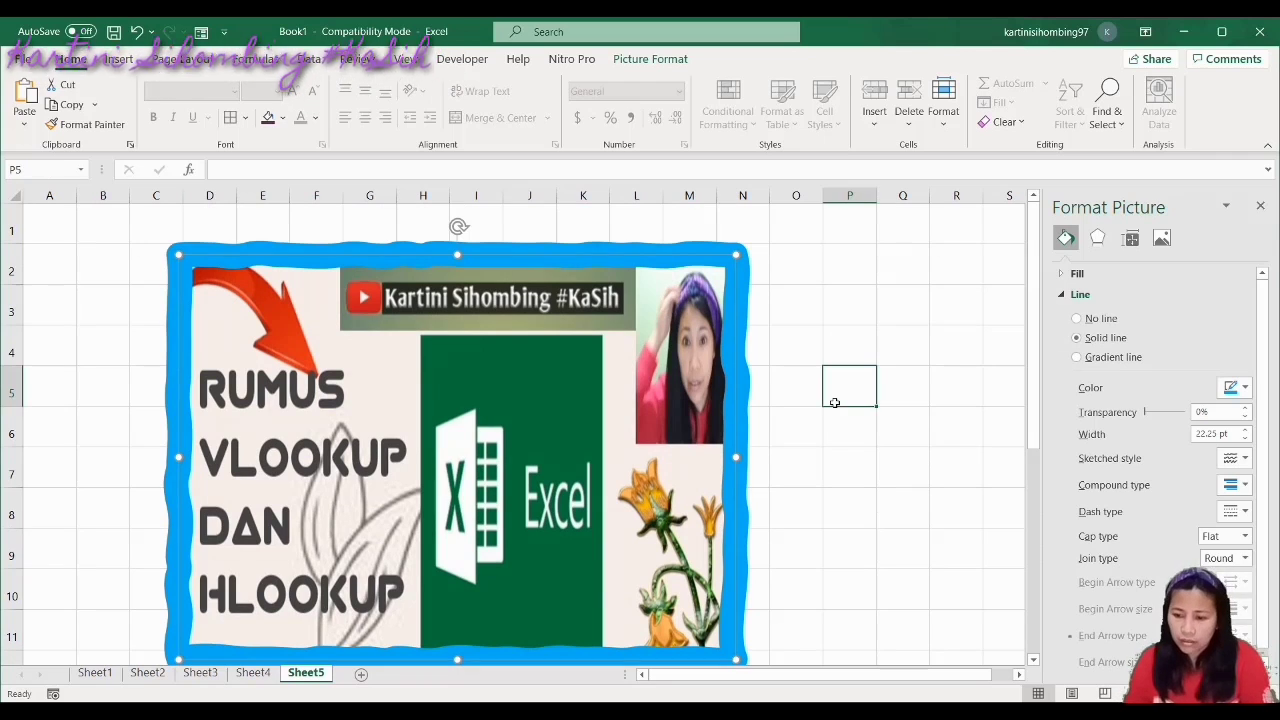
click(740, 384)
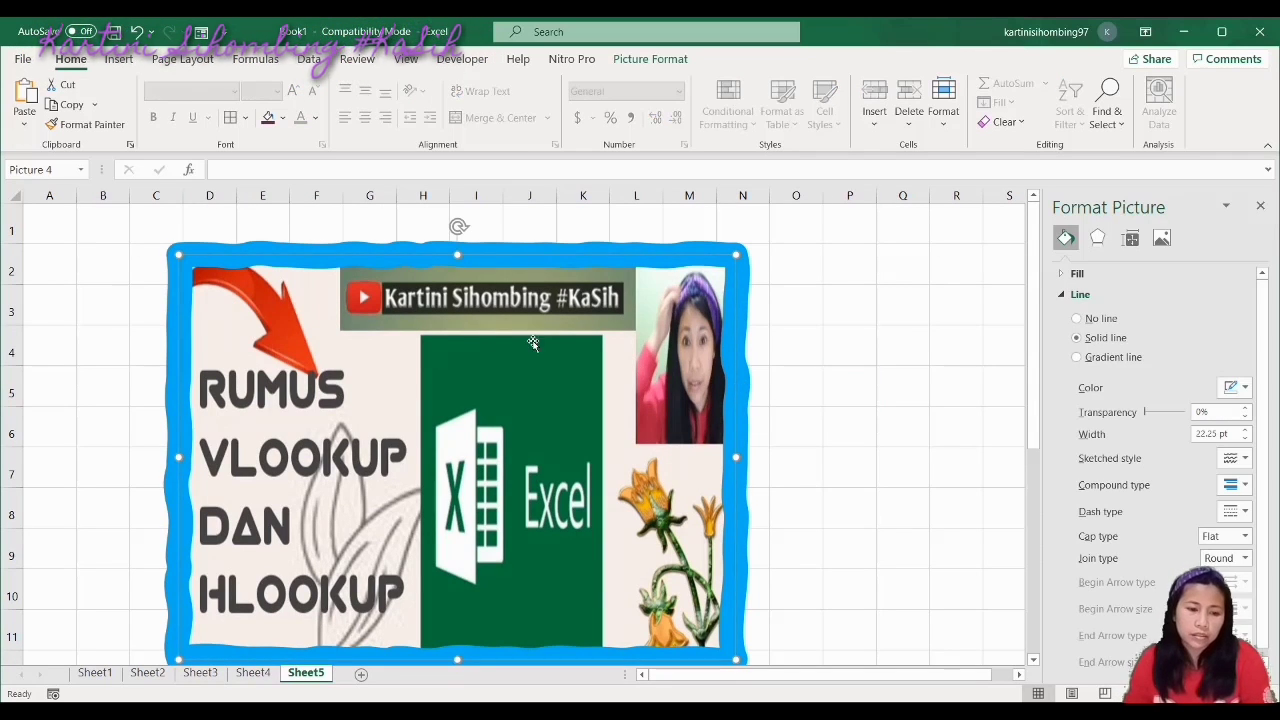
click(835, 472)
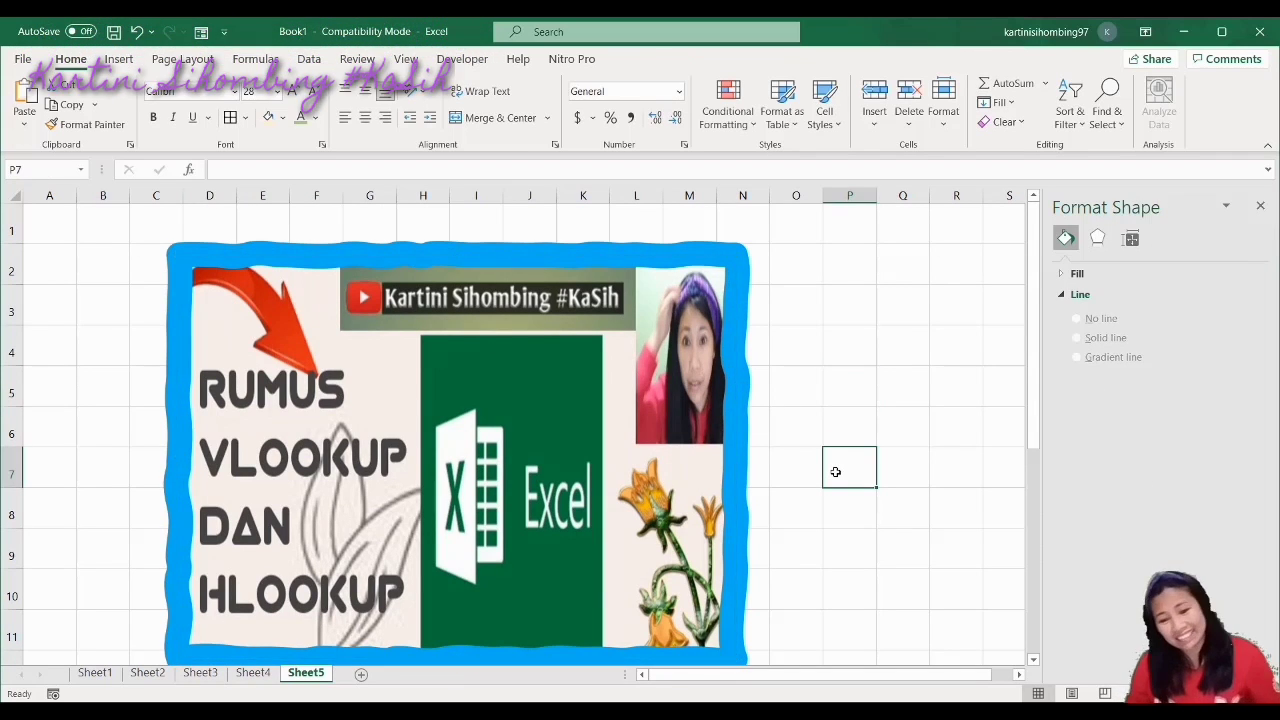
drag(835, 472, 910, 495)
Copy the banner picture and bring up the Windows search
scroll(910, 495, down, 3)
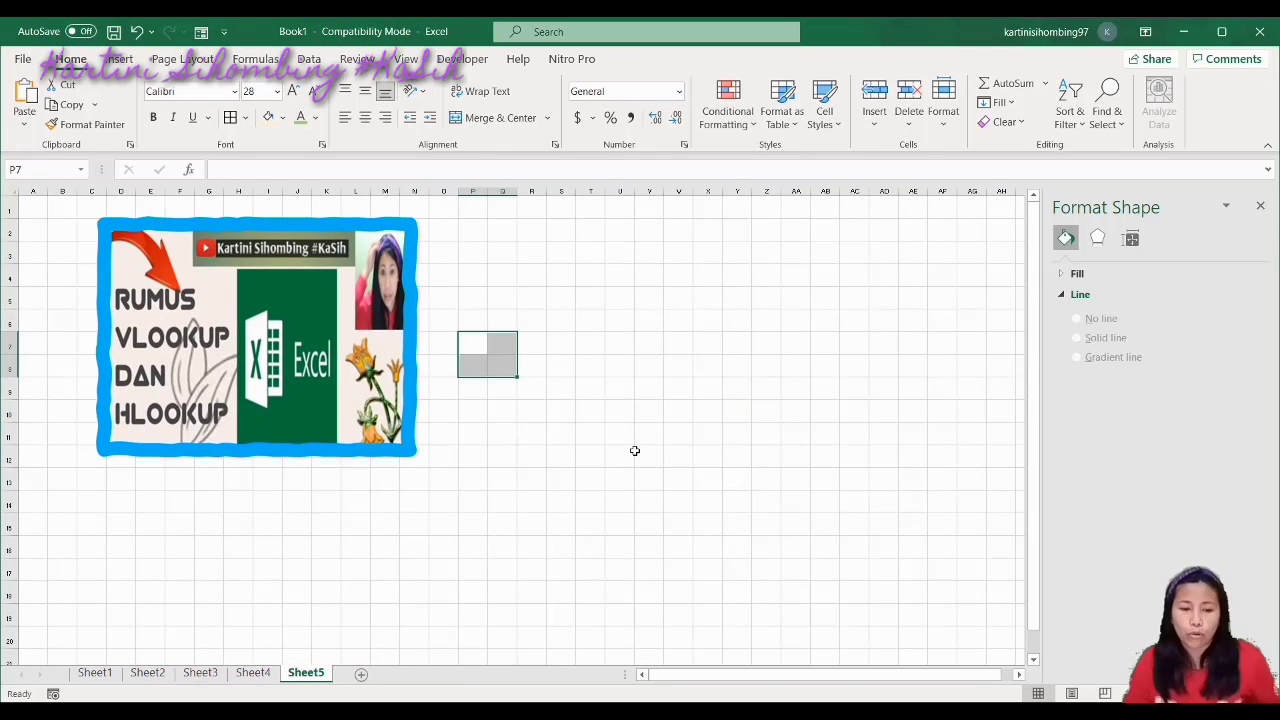
click(460, 505)
click(351, 364)
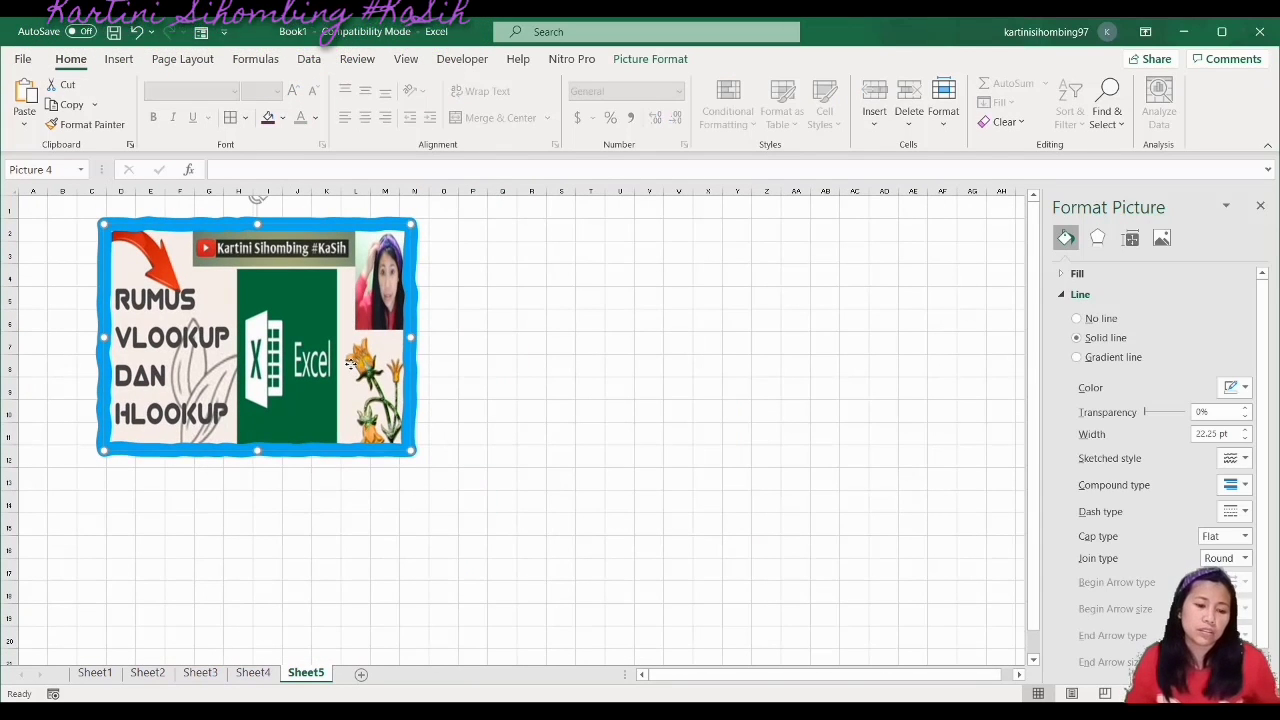
right_click(351, 364)
click(402, 388)
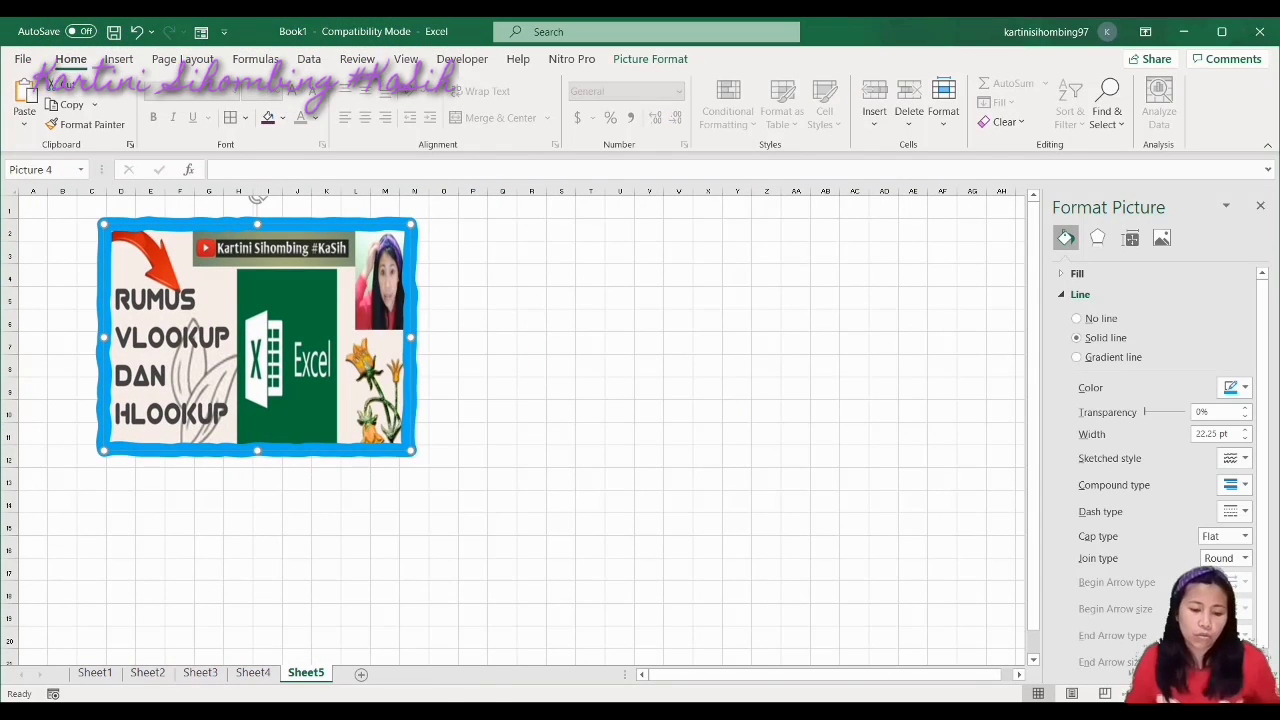
click(475, 711)
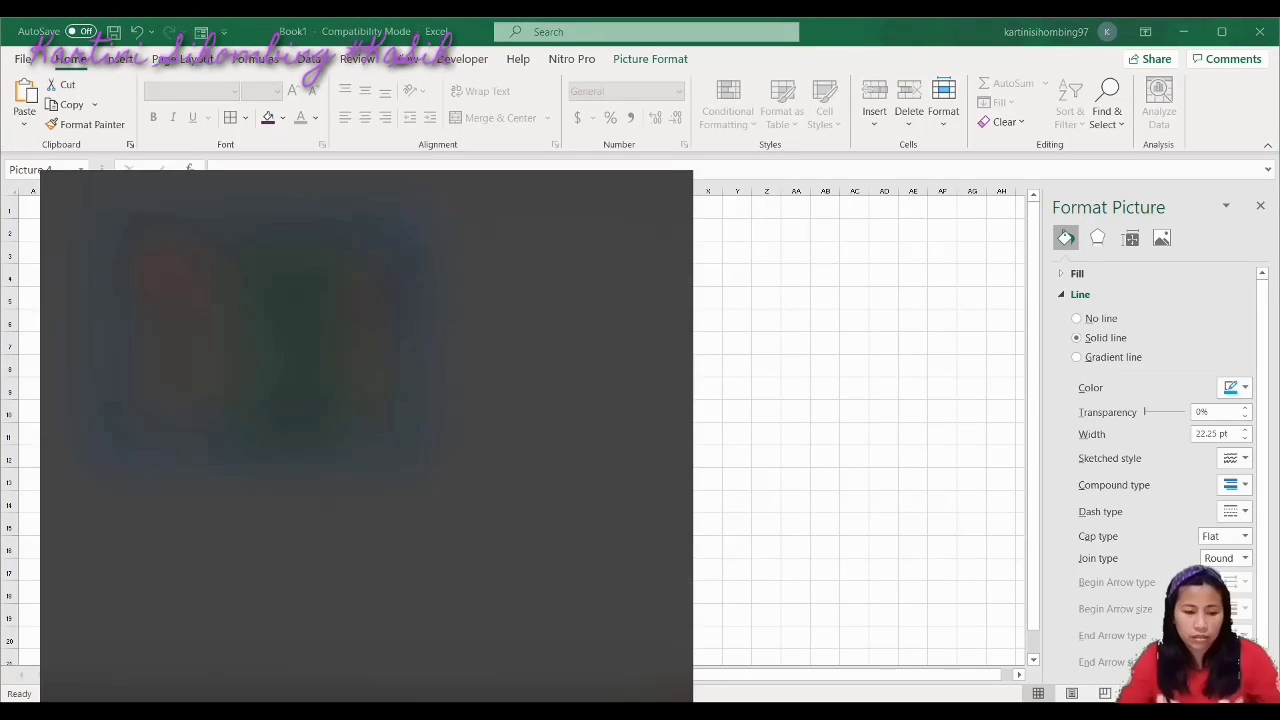
Launch Word by searching 'word' and paste the banner into blank Document1
text(word)
click(182, 270)
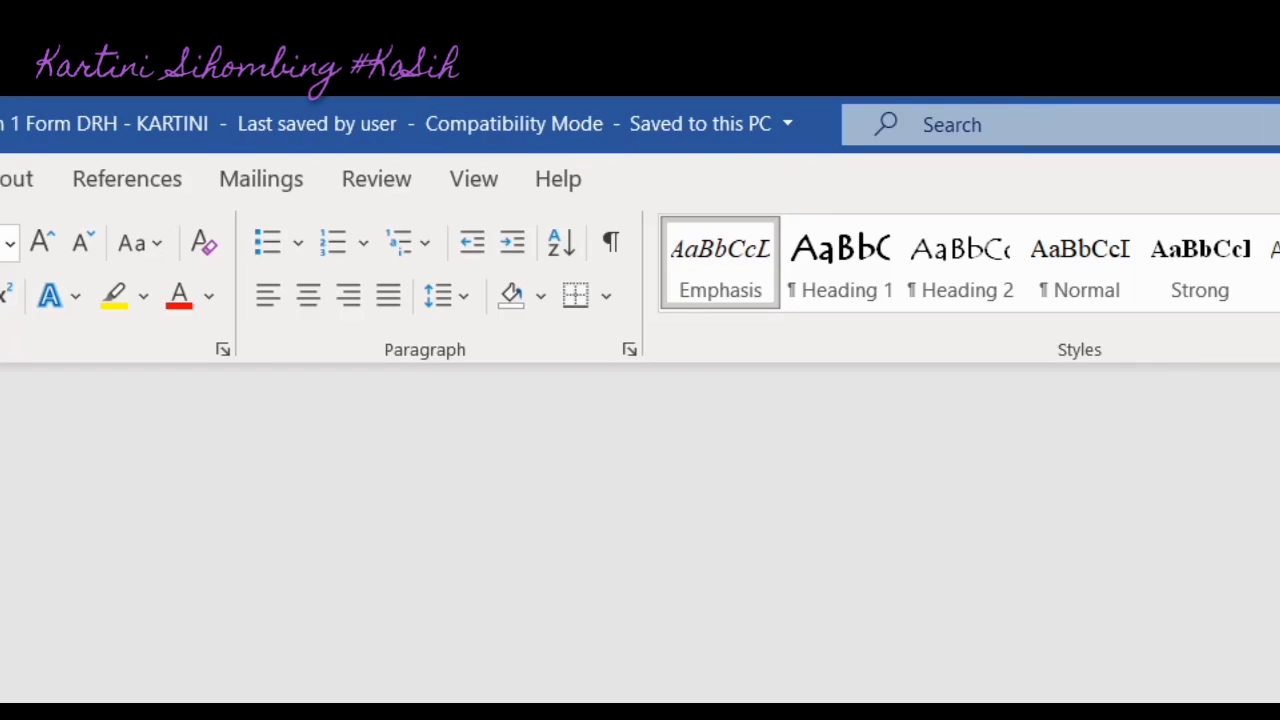
key(alt+Tab)
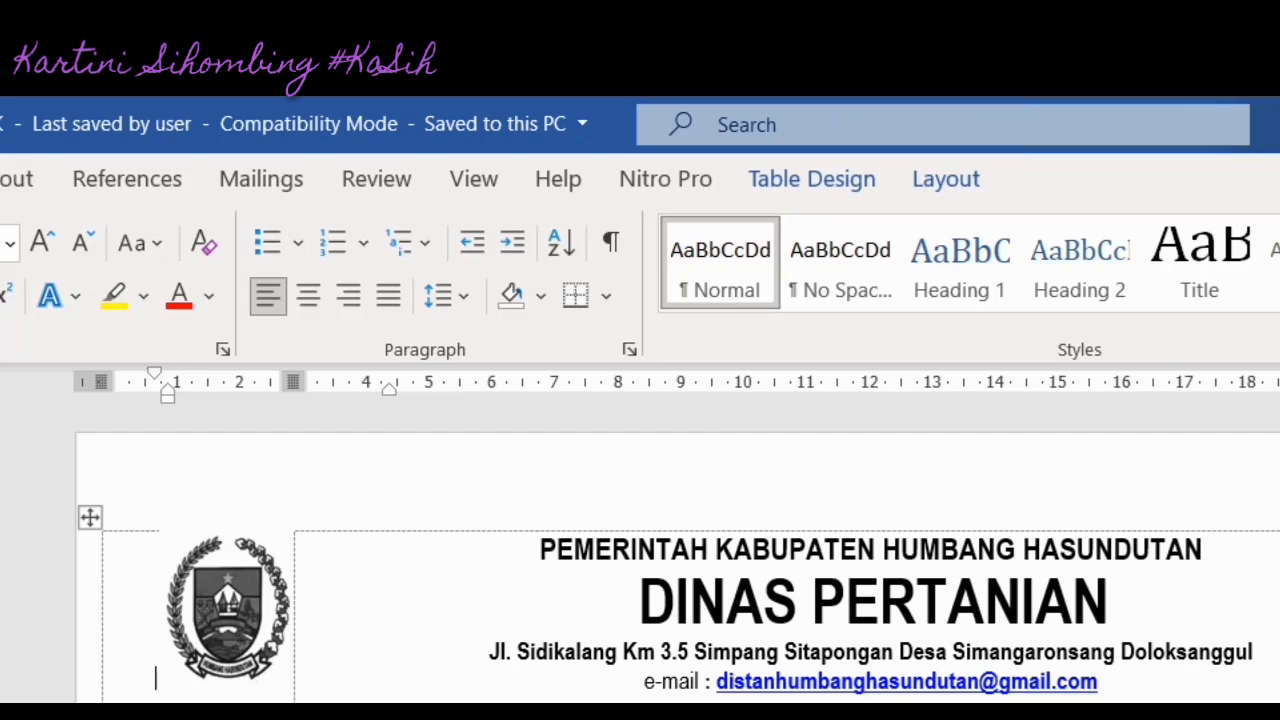
key(alt+Tab)
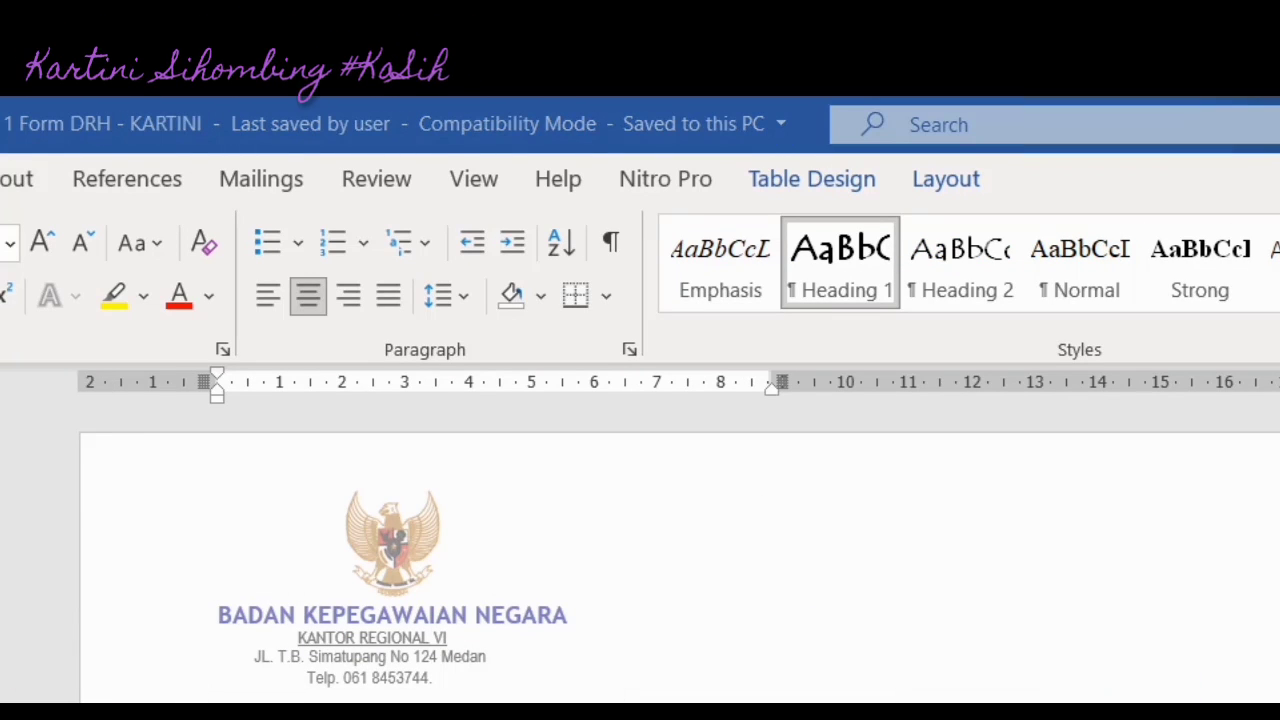
key(alt+Tab)
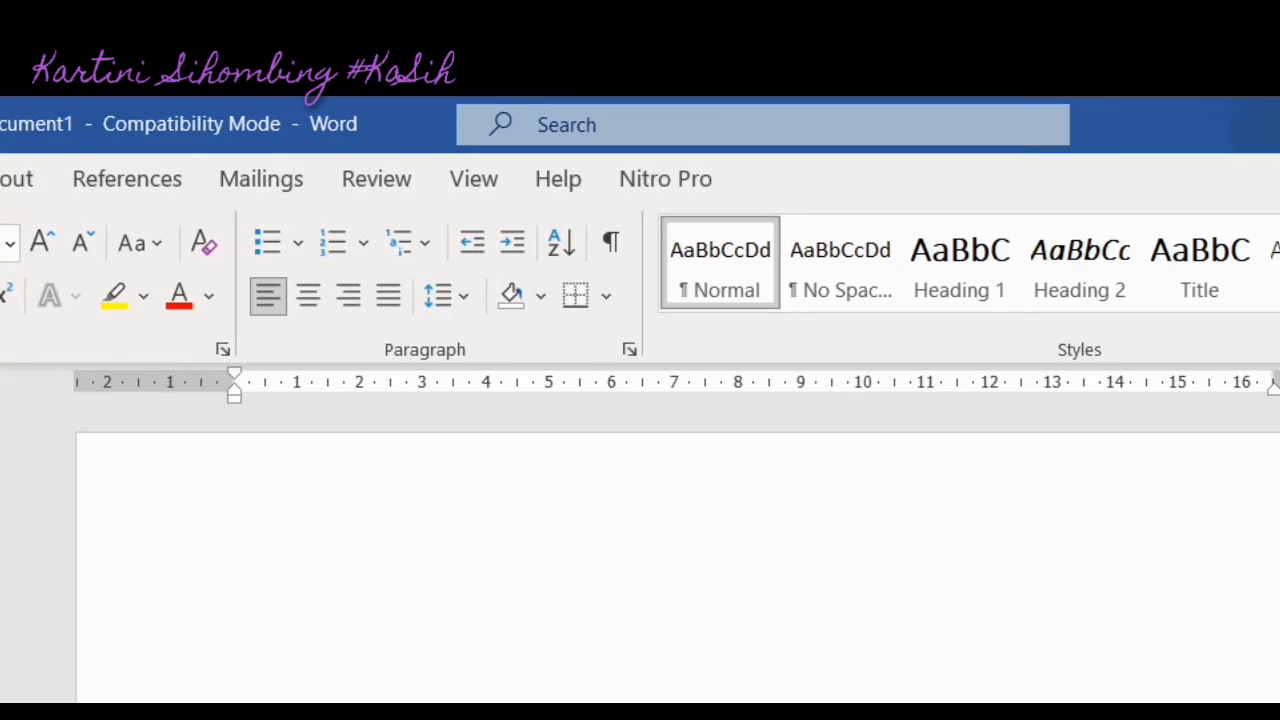
key(ctrl+v)
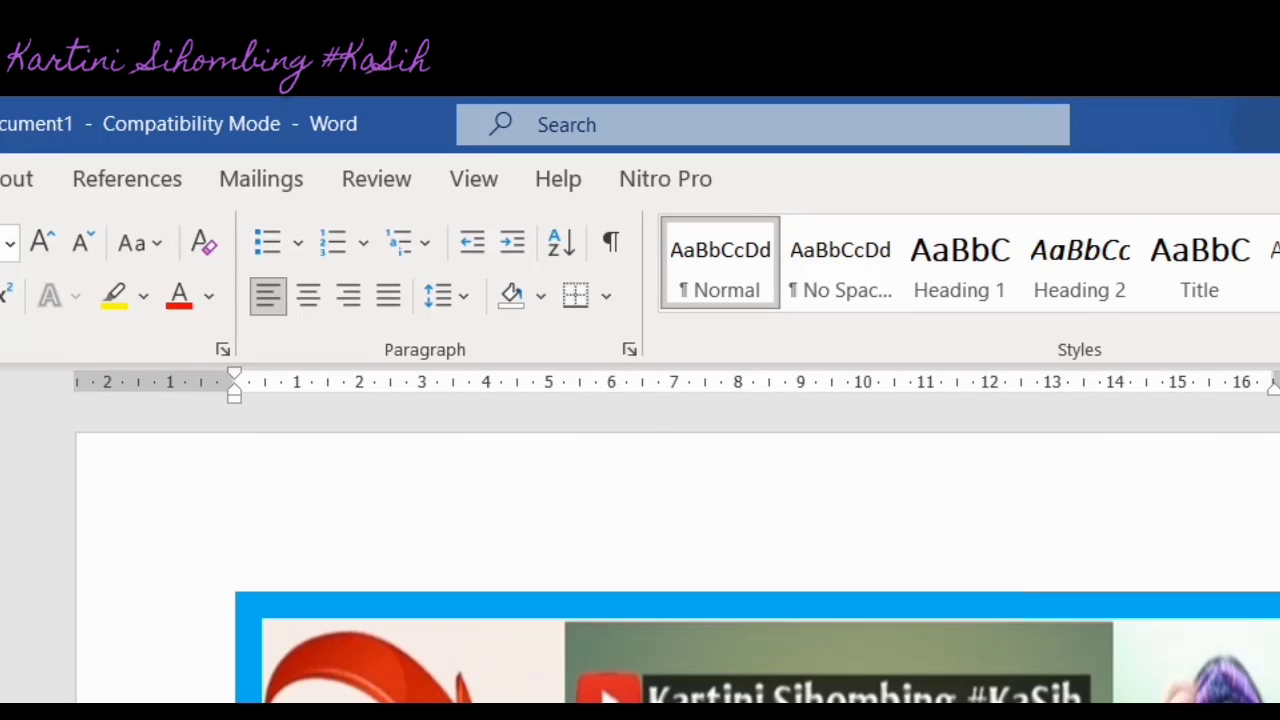
Set the pasted picture to In Front of Text, then return to Excel and reselect the banner
click(779, 602)
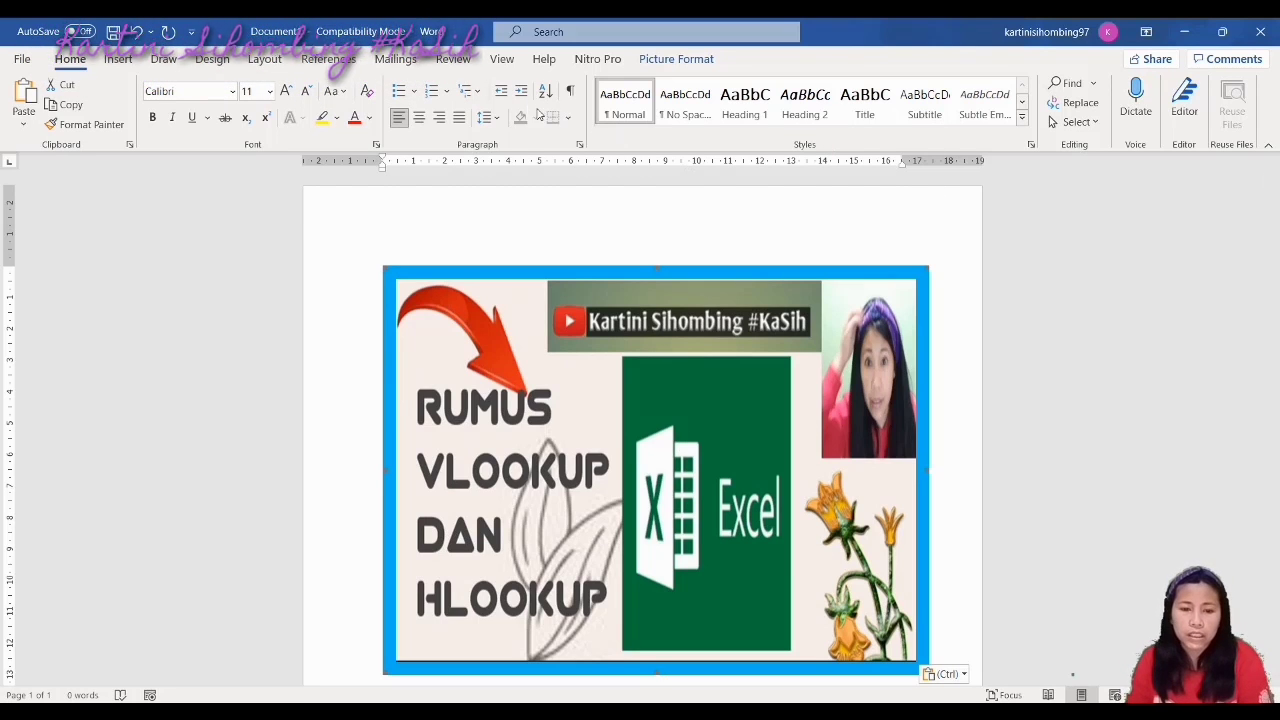
click(666, 60)
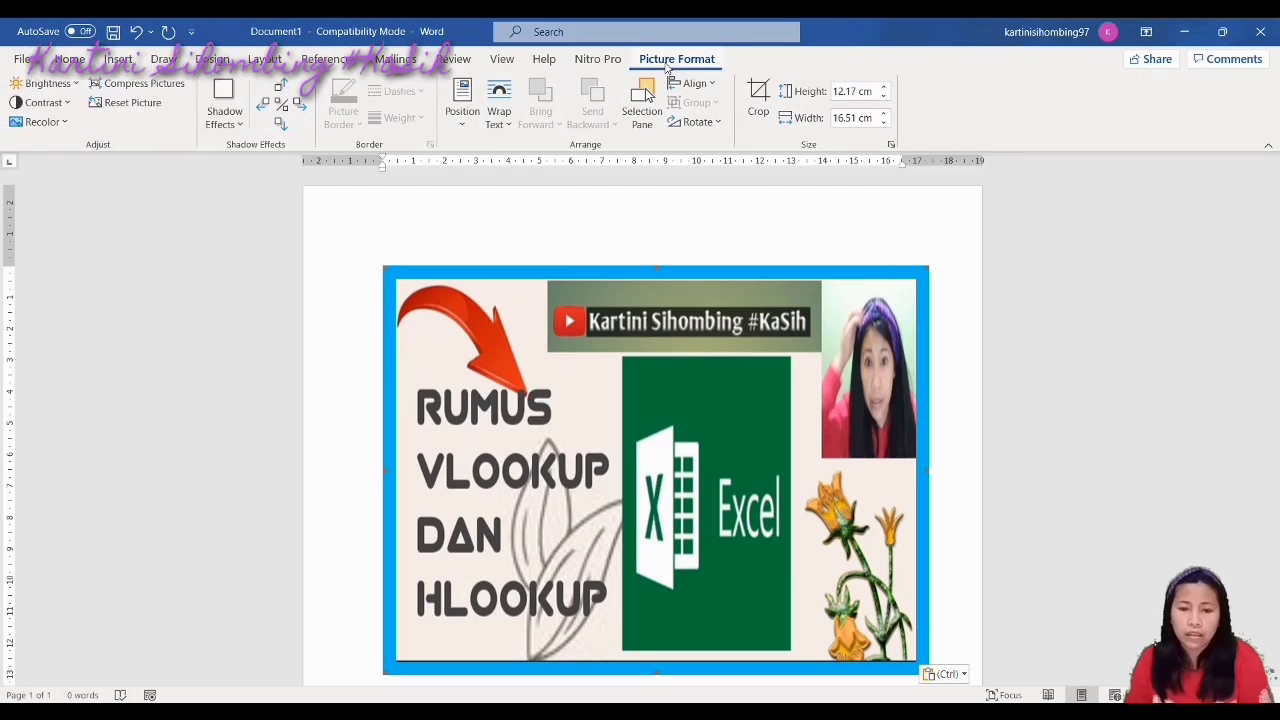
click(498, 112)
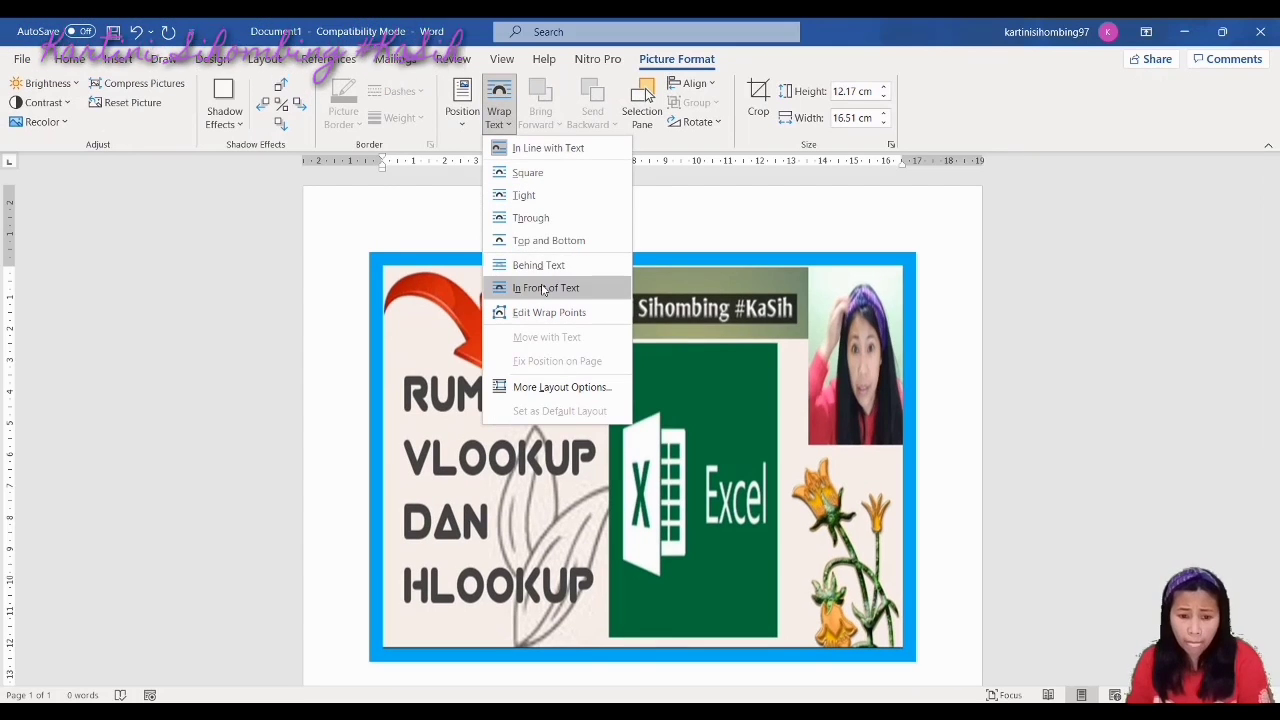
click(538, 287)
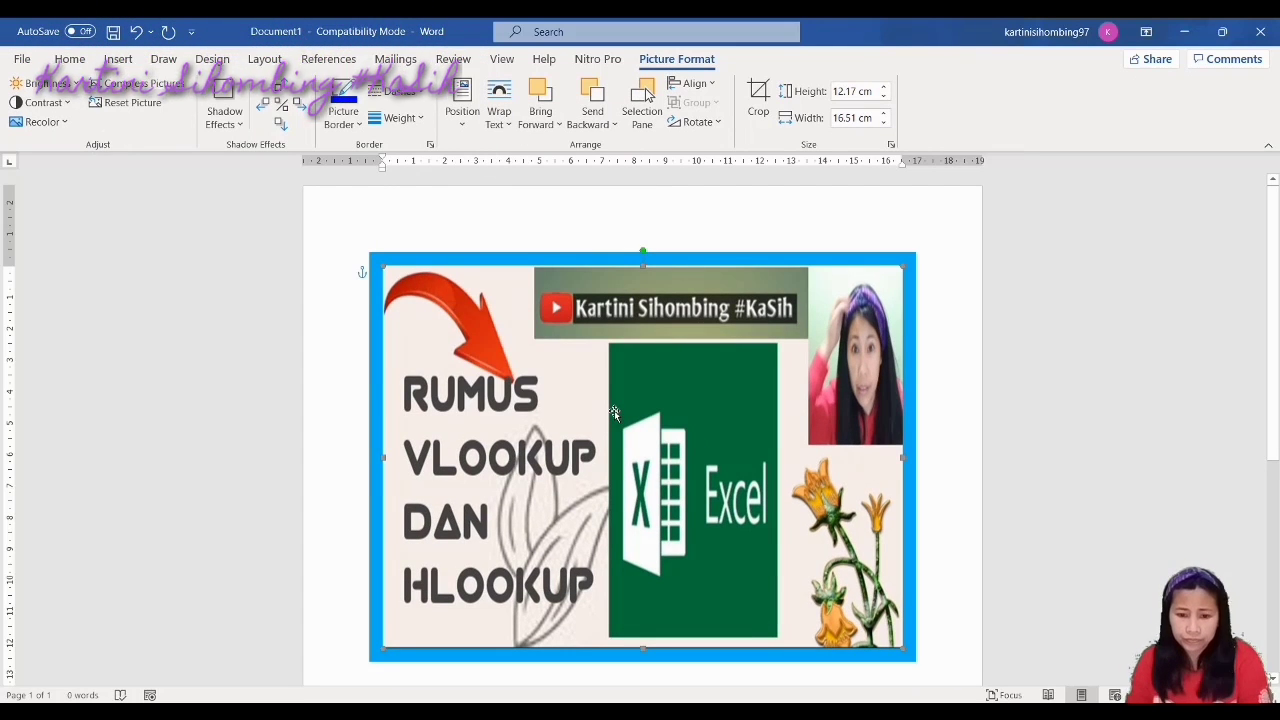
click(1064, 618)
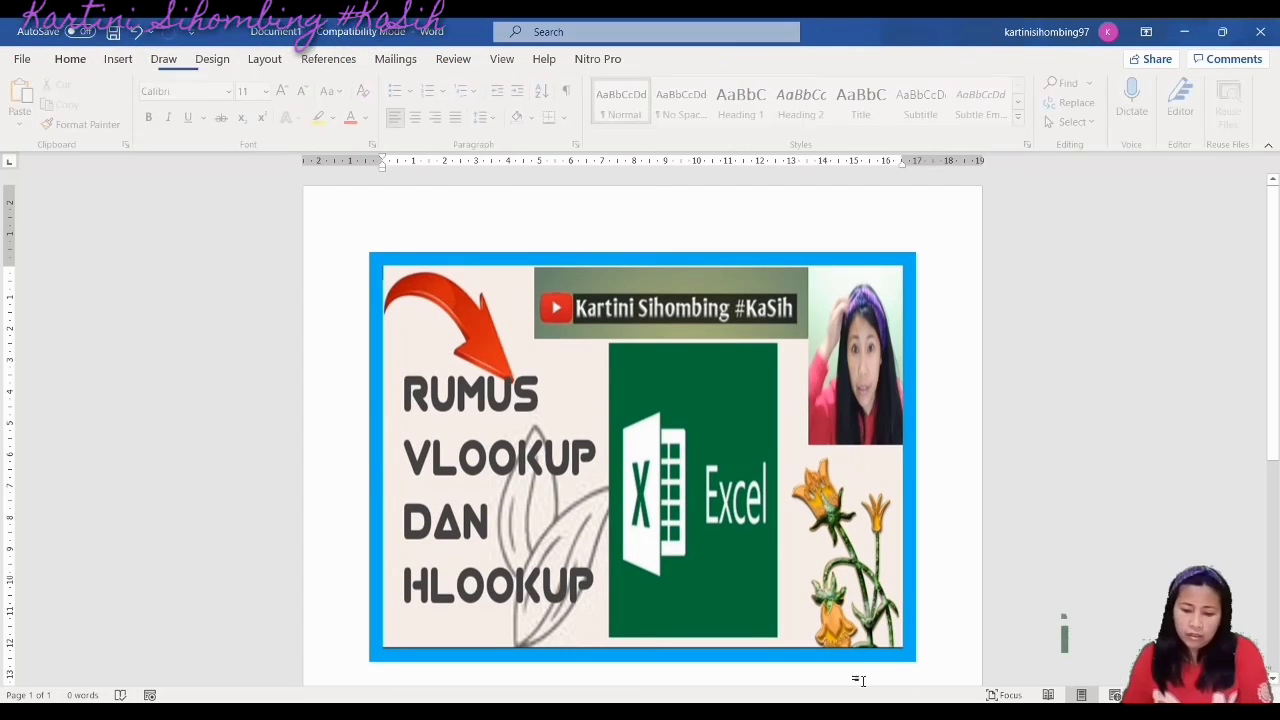
key(alt+Tab)
click(463, 422)
click(404, 376)
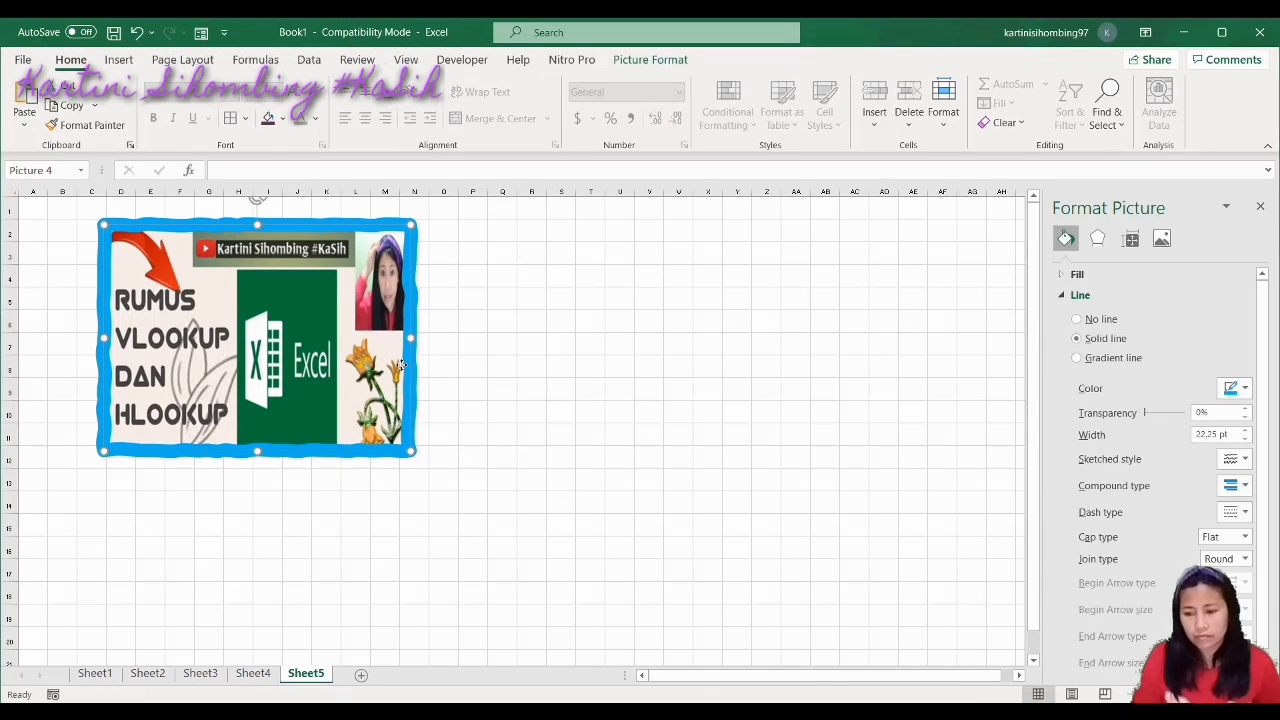
Open and dismiss the banner border's Sketched style choices, then scroll the view up
click(1245, 459)
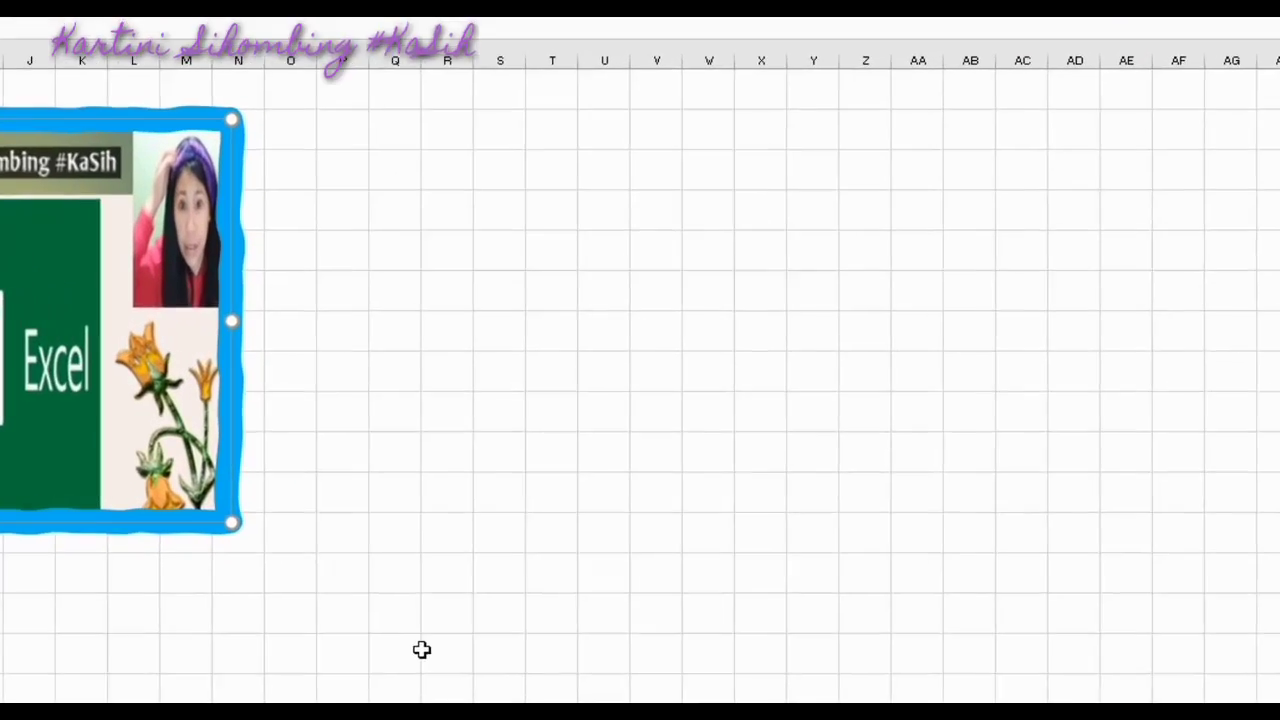
click(506, 532)
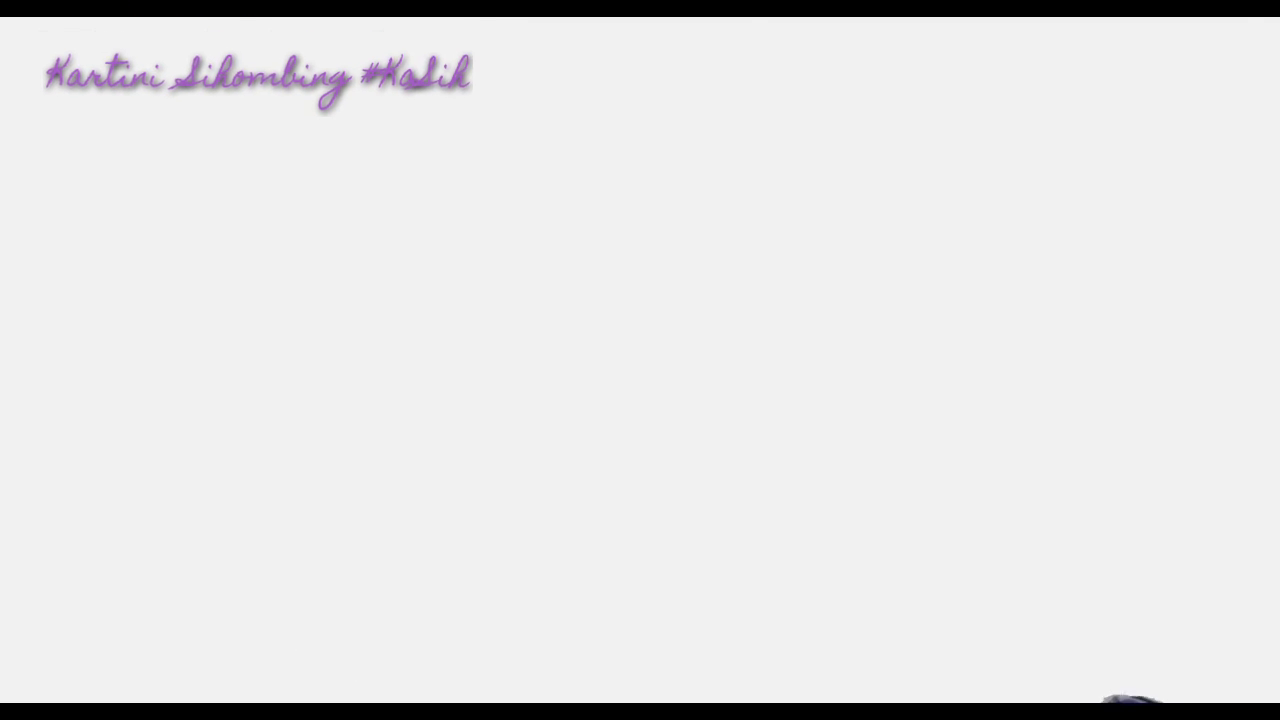
scroll(494, 297, up, 3)
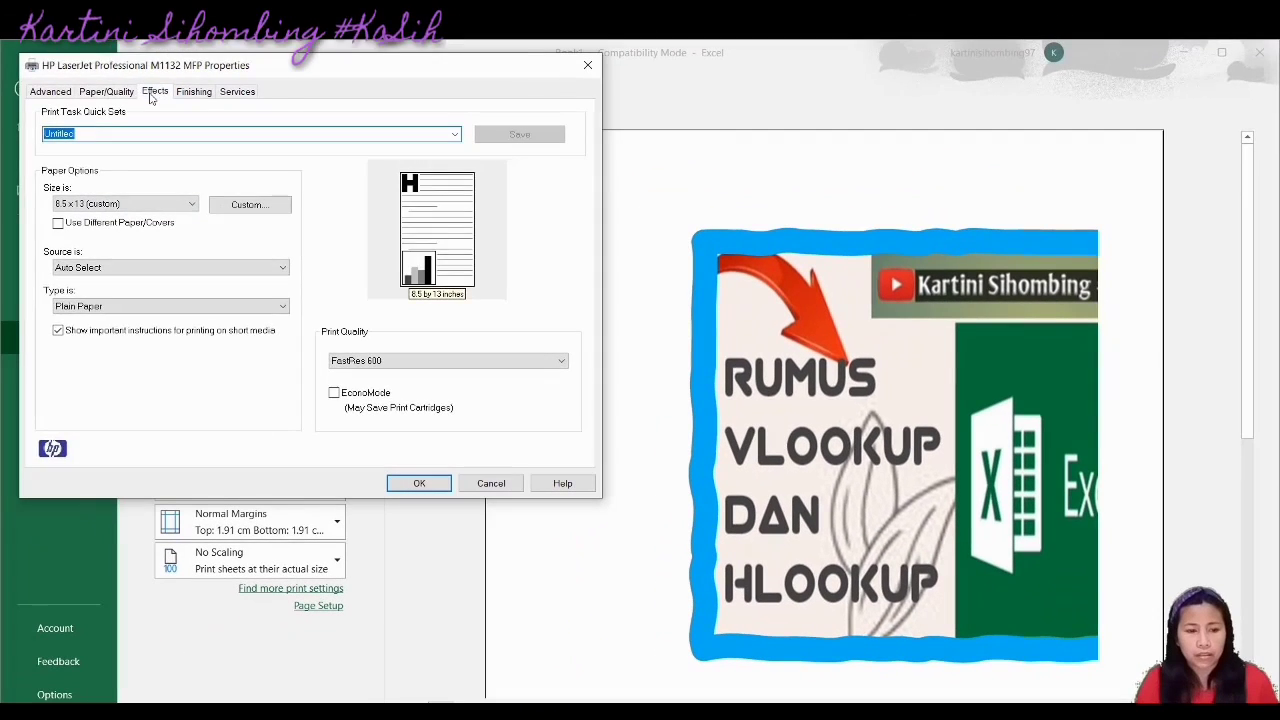
Set the printer's Finishing orientation to Landscape and confirm with OK
click(155, 93)
click(50, 91)
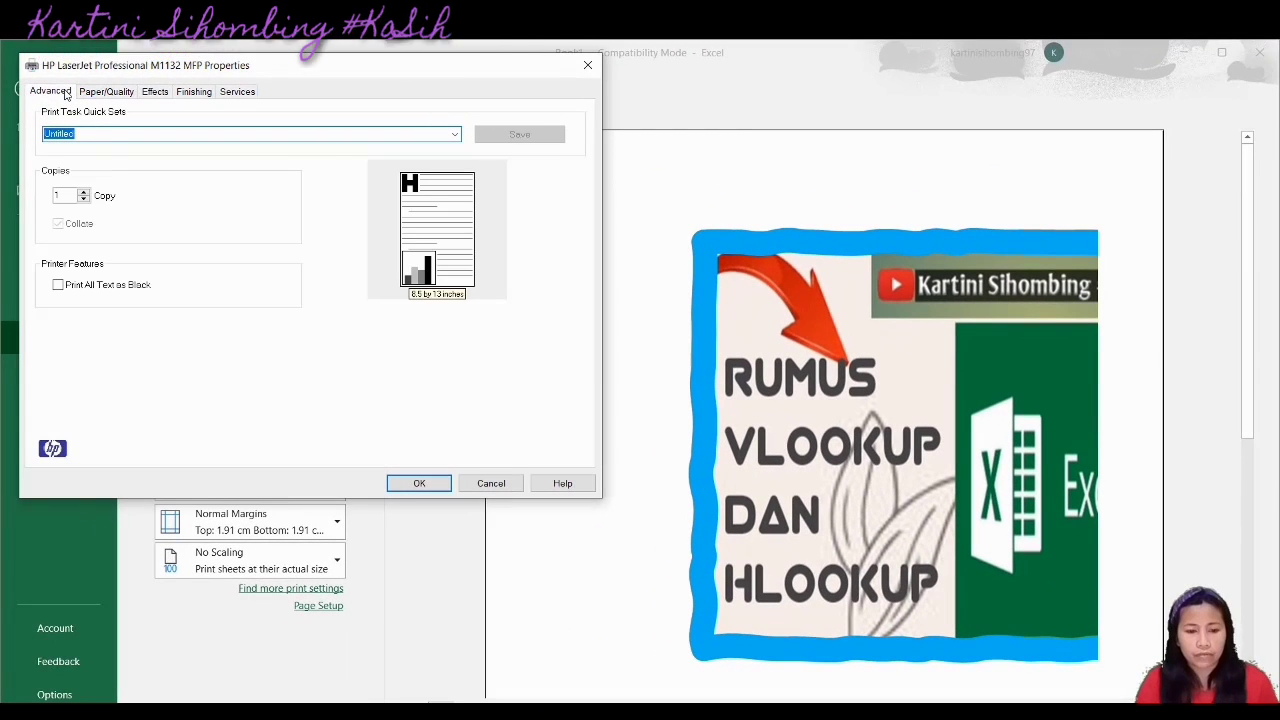
click(127, 94)
click(155, 94)
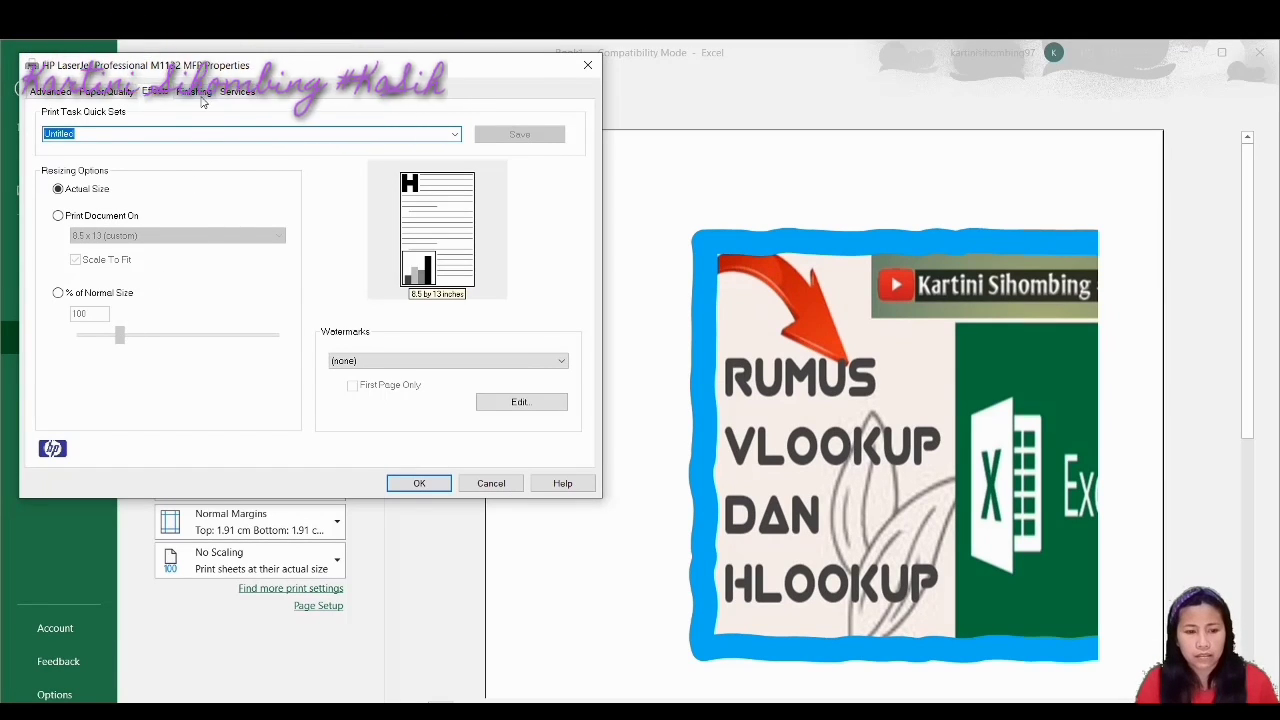
click(196, 93)
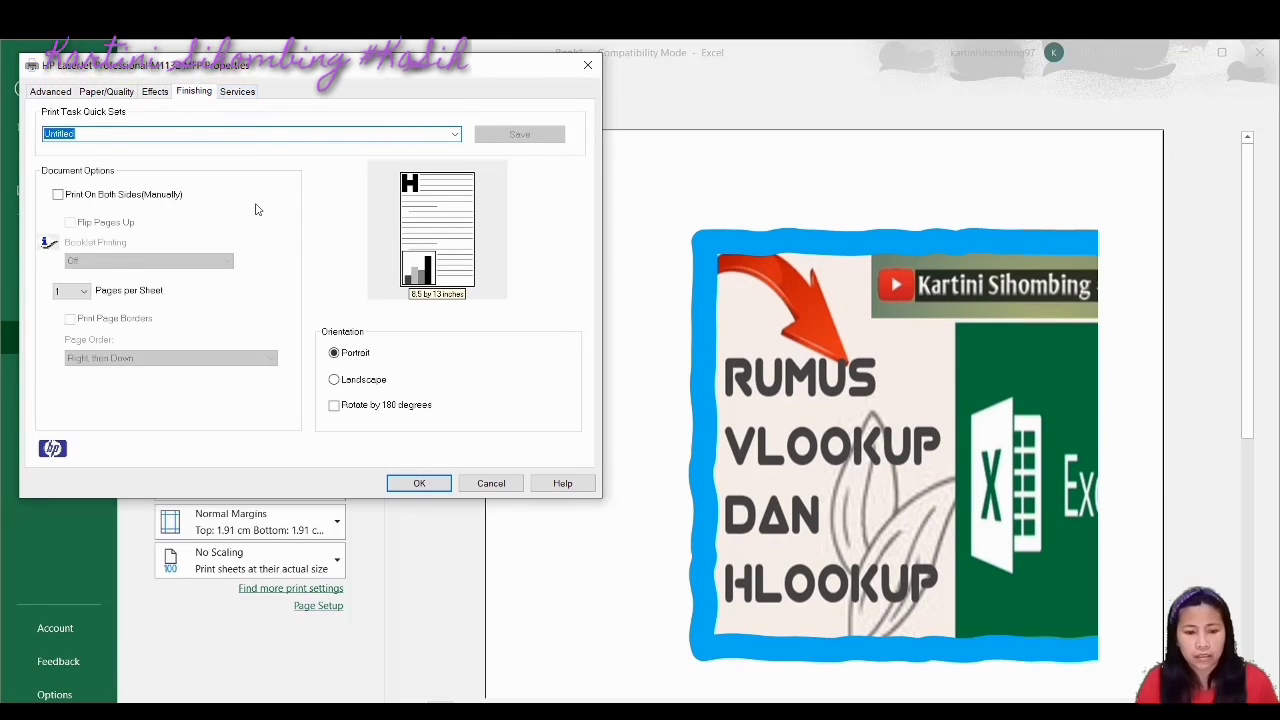
click(335, 380)
click(420, 484)
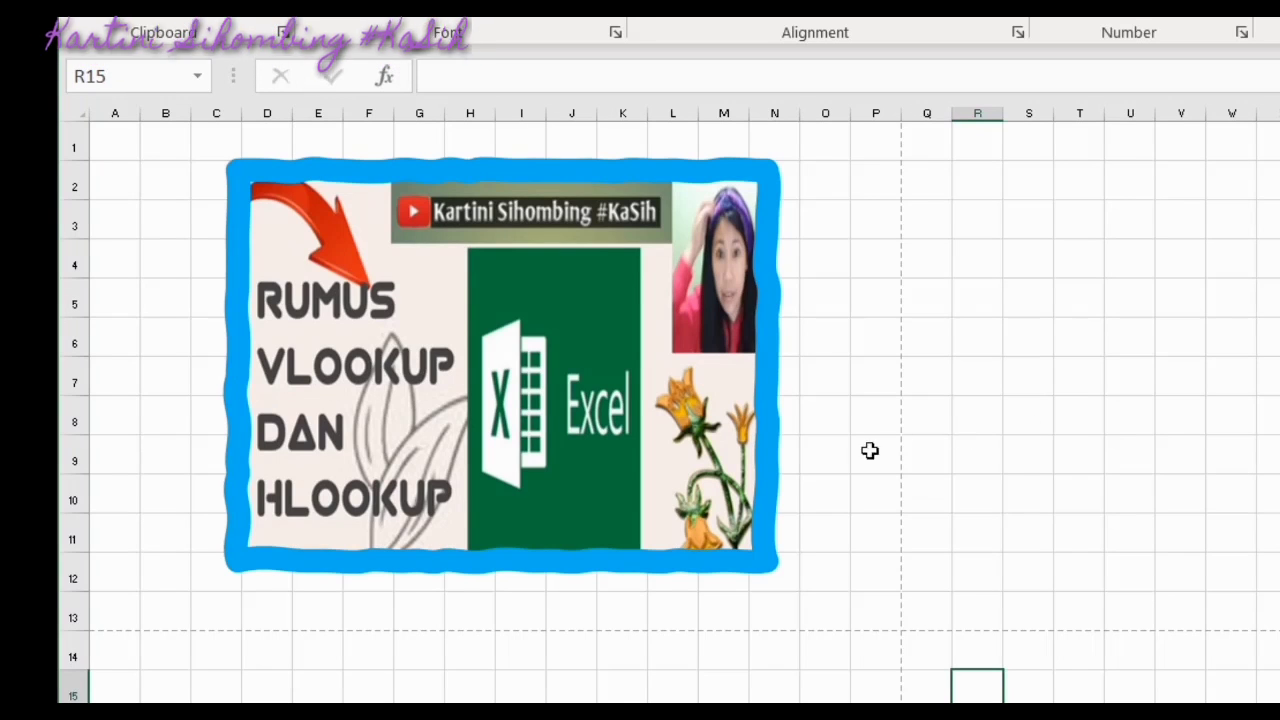
Open Format Picture for the VLOOKUP picture from its shortcut menu
click(760, 444)
right_click(760, 444)
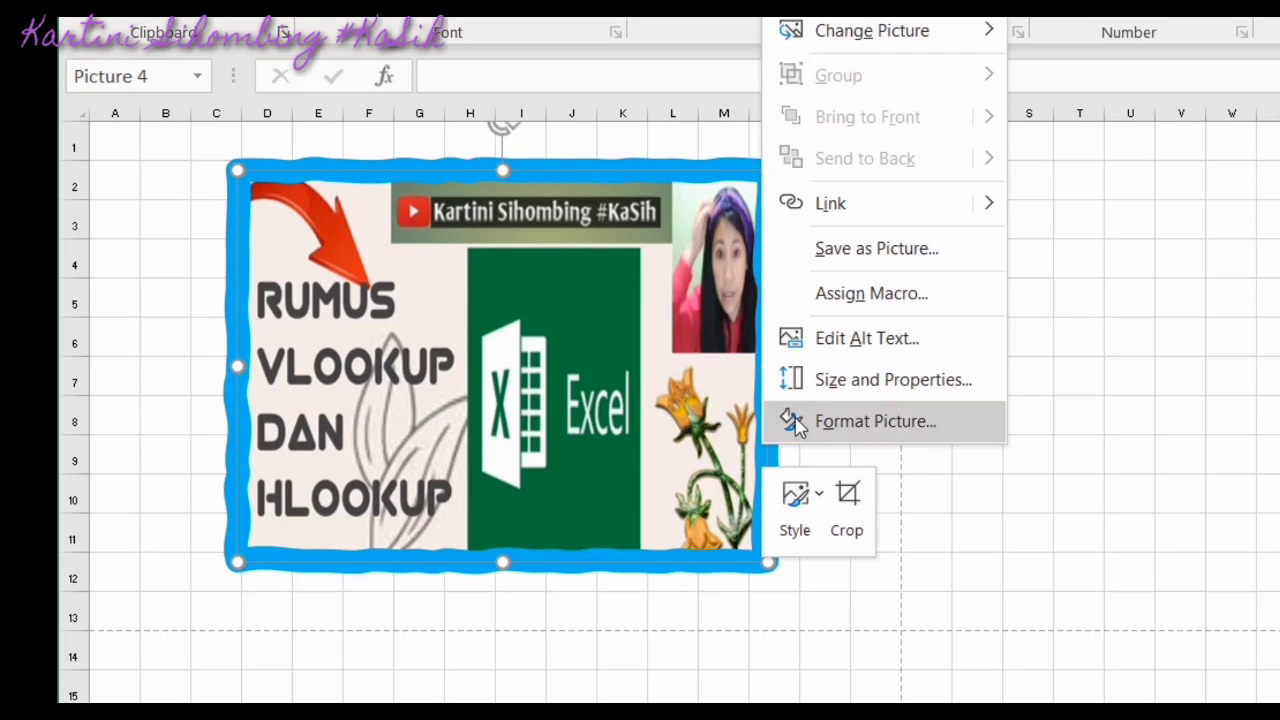
click(880, 250)
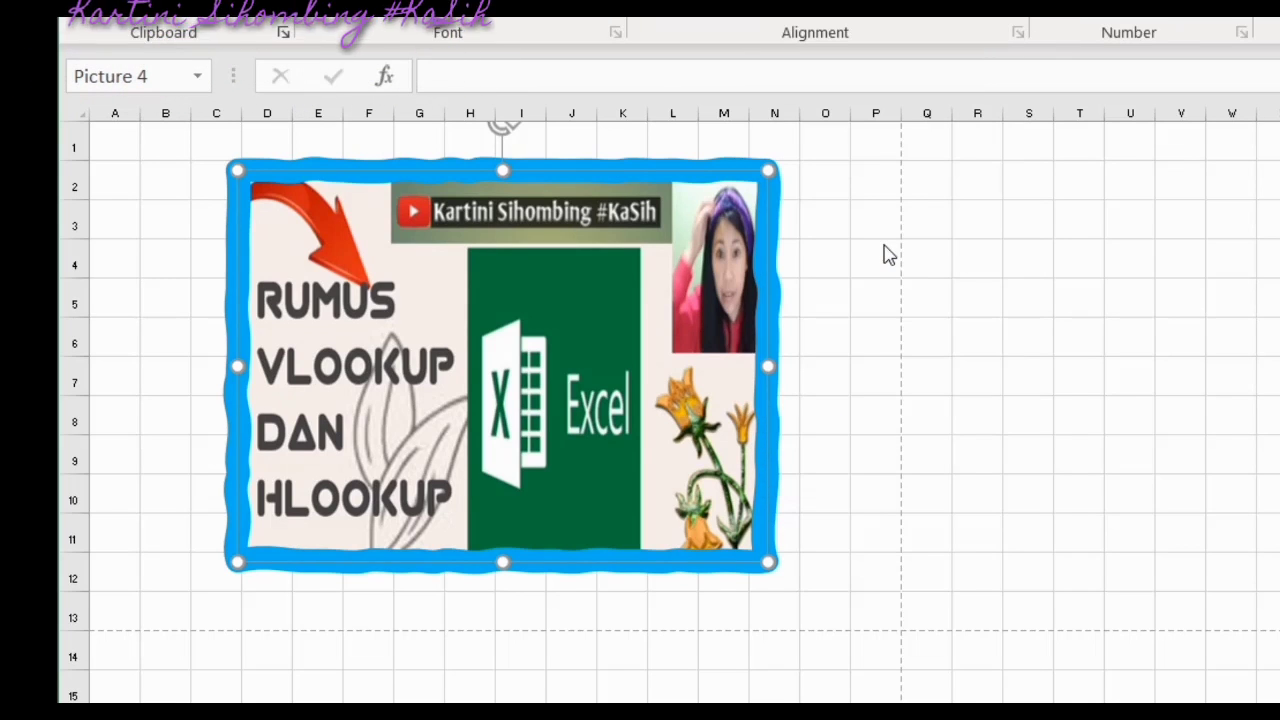
Go to File > Save As and open the Browse save dialog
key(alt+f)
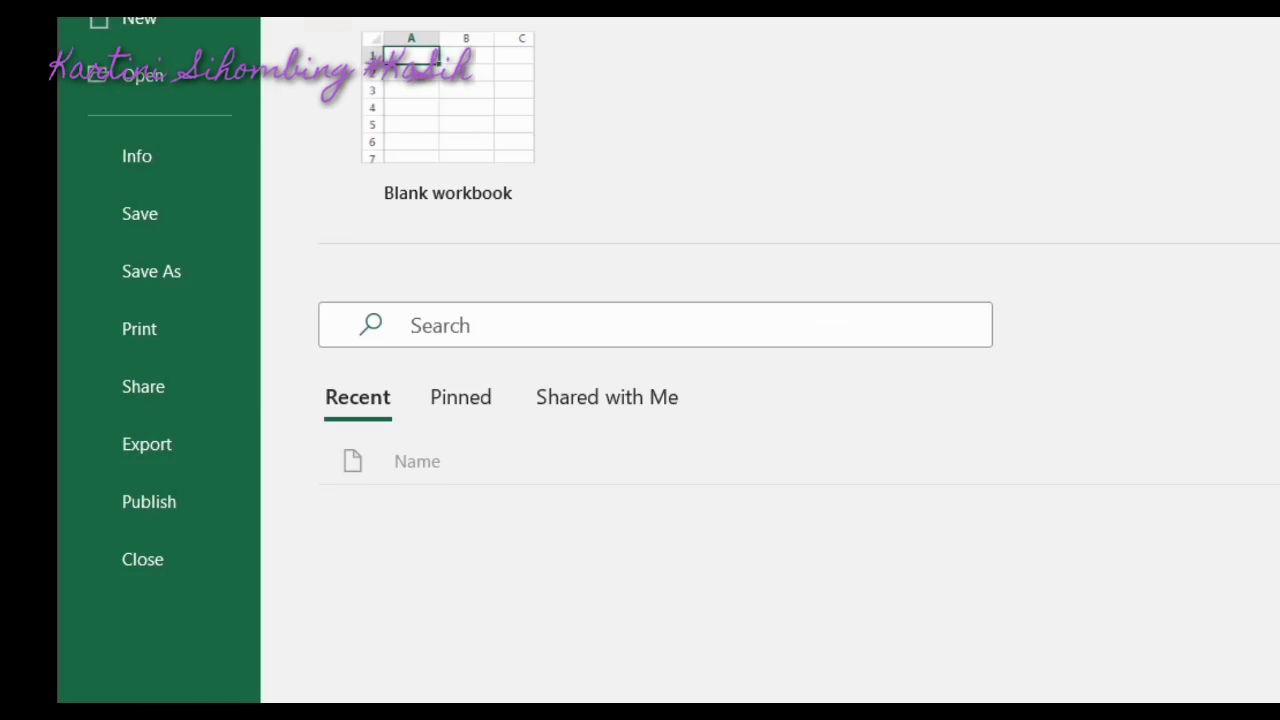
click(166, 280)
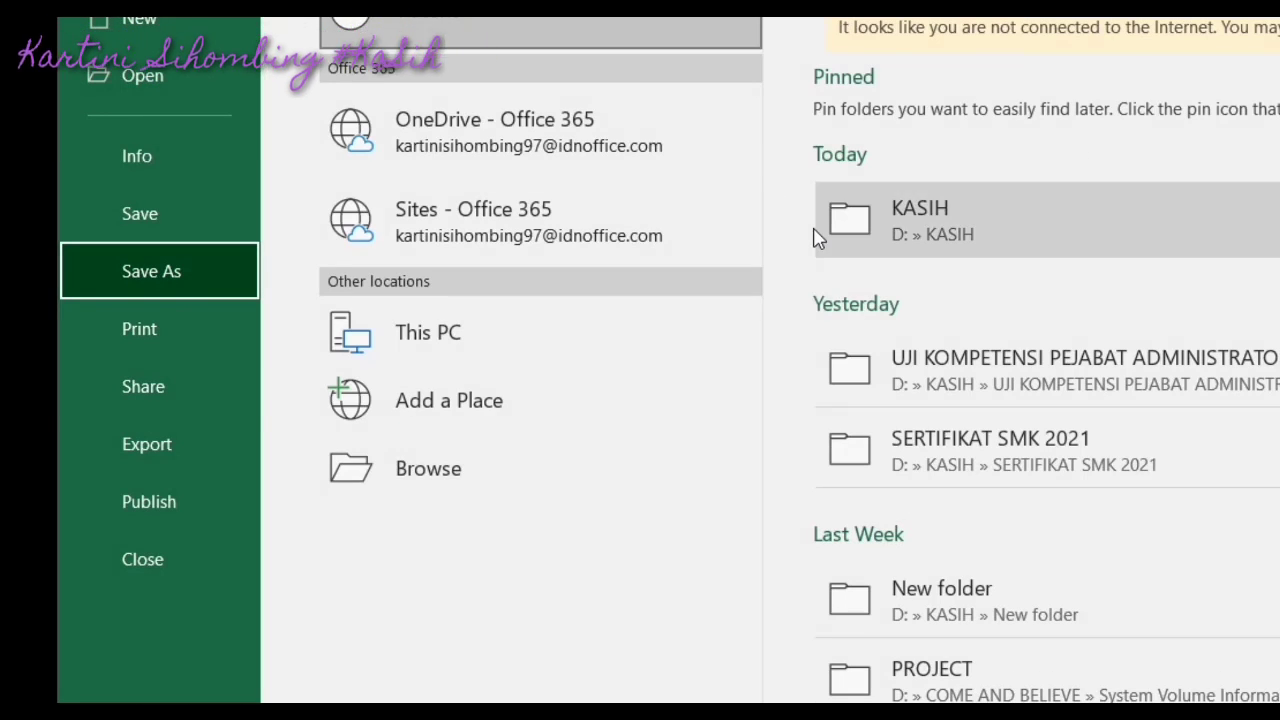
click(508, 485)
click(508, 485)
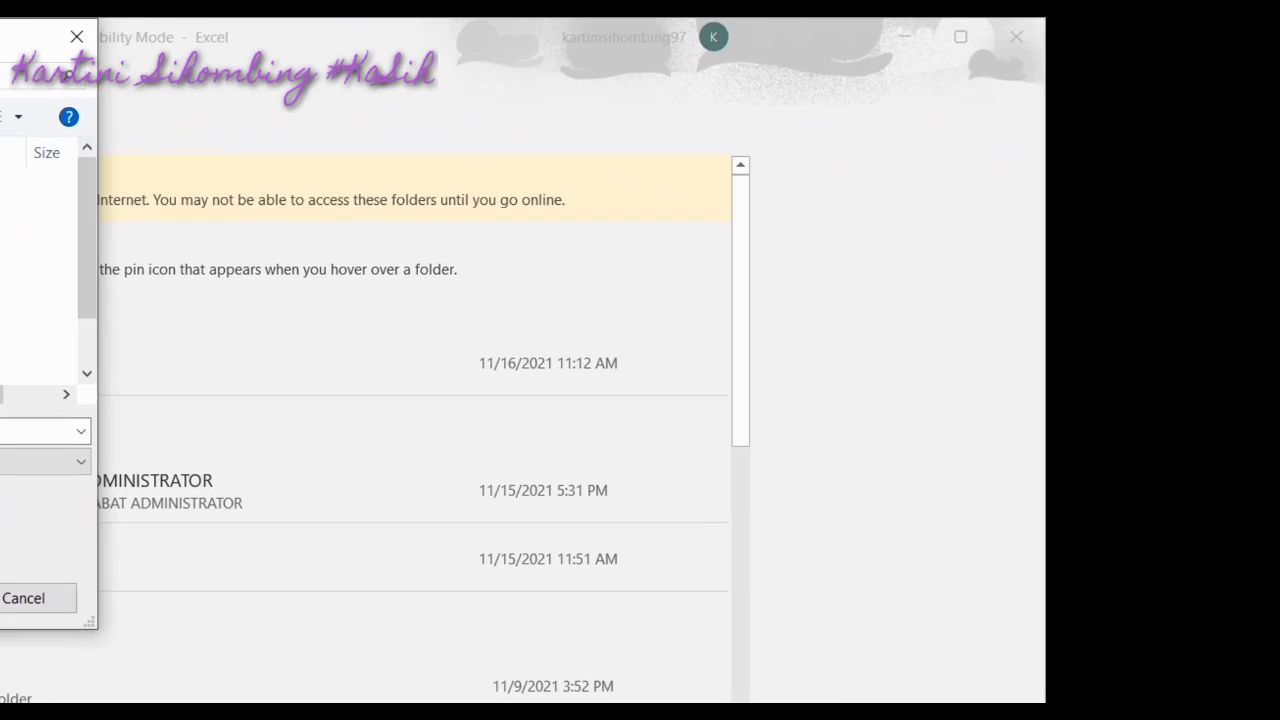
Look through the Save as type list, then cancel the save
click(10, 461)
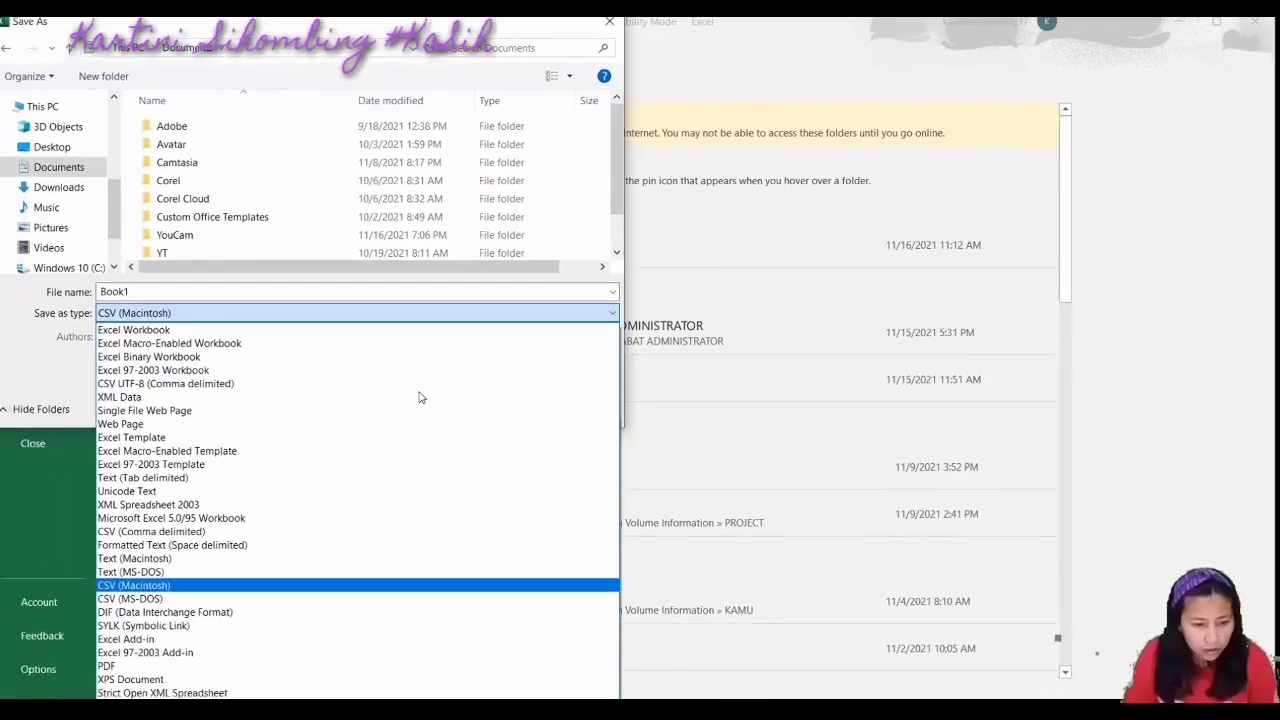
key(Up)
key(Up)
key(Up)
key(Up)
key(Up)
key(Up)
key(Up)
key(Up)
key(Up)
key(Up)
key(Up)
key(Up)
key(Up)
key(Up)
key(Up)
key(Up)
key(Up)
key(Up)
key(Up)
key(Down)
key(Down)
key(Down)
key(Down)
key(Down)
key(Down)
key(Down)
key(Down)
key(Down)
key(Down)
key(Down)
key(Down)
key(Down)
key(Down)
key(Down)
key(Down)
key(Down)
key(Down)
key(Down)
key(Down)
key(Down)
key(Down)
key(Down)
key(Down)
key(Down)
key(Down)
key(Down)
key(Down)
key(Up)
key(Up)
key(Up)
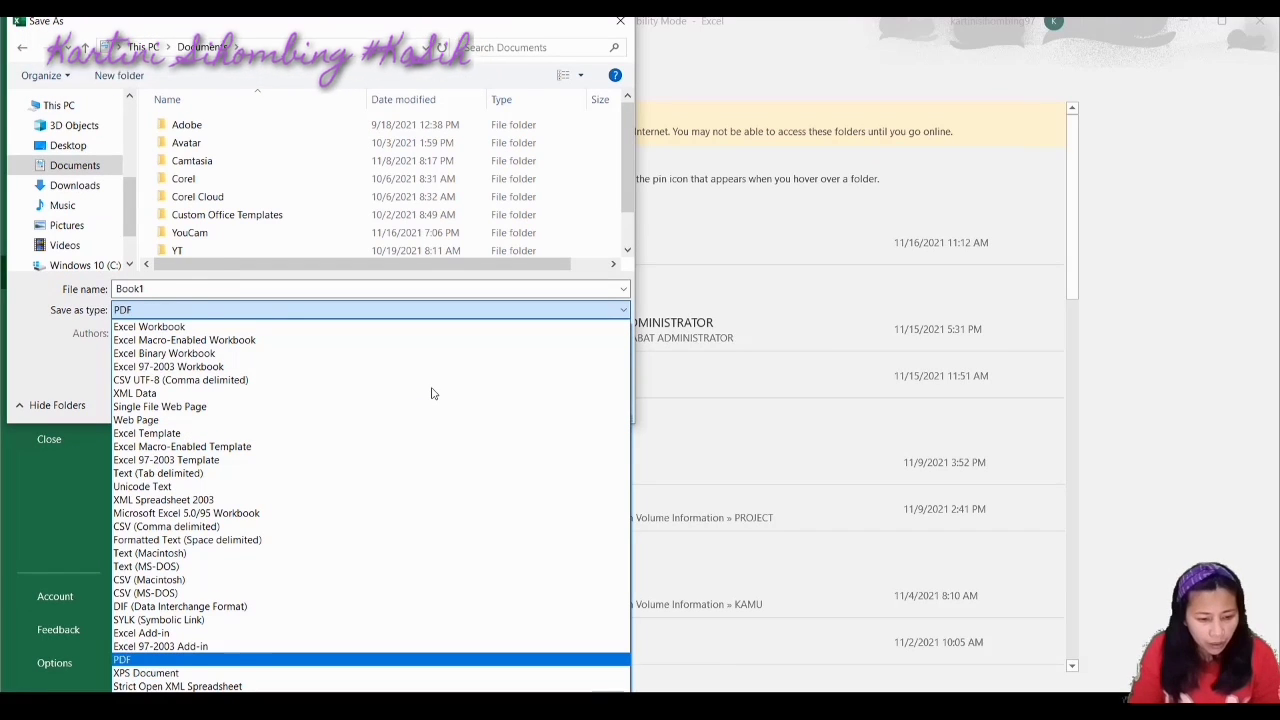
key(Up)
key(Up)
key(Up)
key(Up)
key(Up)
key(Up)
key(Up)
key(Up)
key(Up)
key(Up)
key(Up)
key(Up)
key(Up)
key(Up)
key(Up)
key(Up)
key(Up)
key(Up)
key(Up)
key(Up)
key(Up)
key(Up)
key(Up)
key(Up)
key(Up)
key(Down)
key(Down)
key(Down)
key(Down)
key(Down)
key(Down)
key(Down)
key(Down)
key(Down)
key(Down)
key(Down)
key(Down)
key(Down)
key(Down)
key(Down)
key(Down)
key(Down)
key(Down)
key(Down)
key(Down)
key(Down)
key(Down)
key(Down)
key(Down)
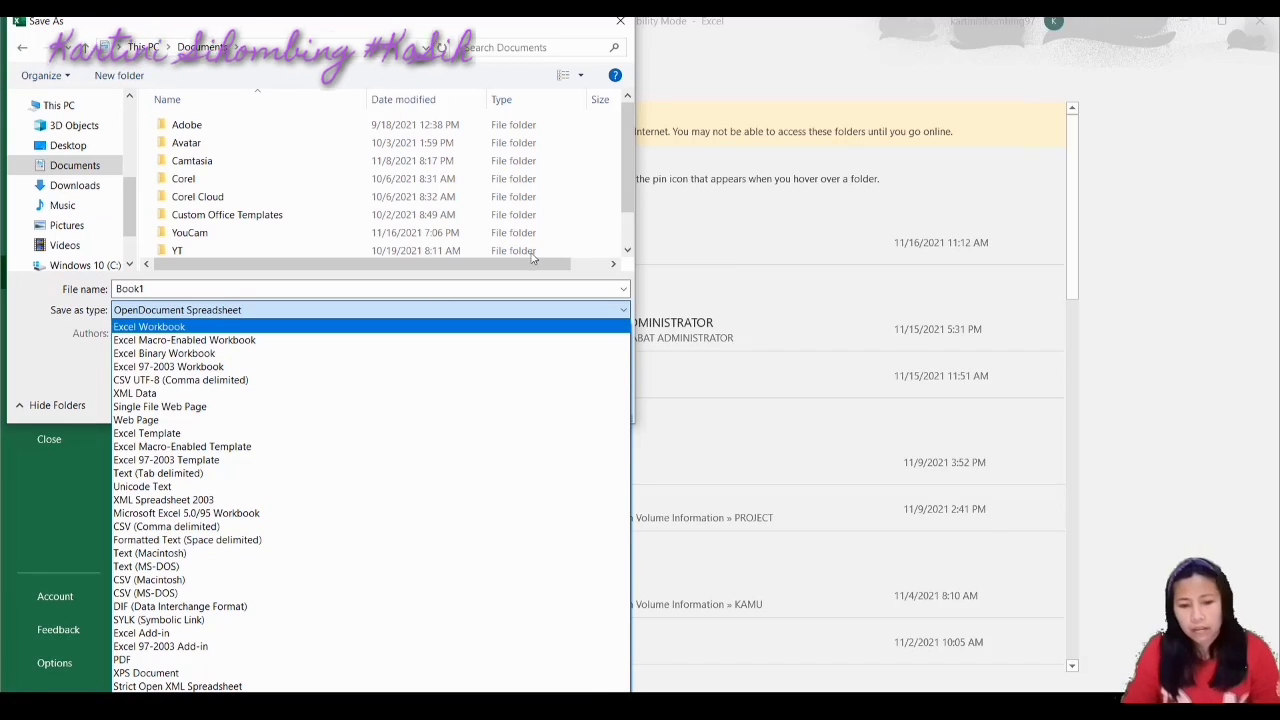
click(621, 22)
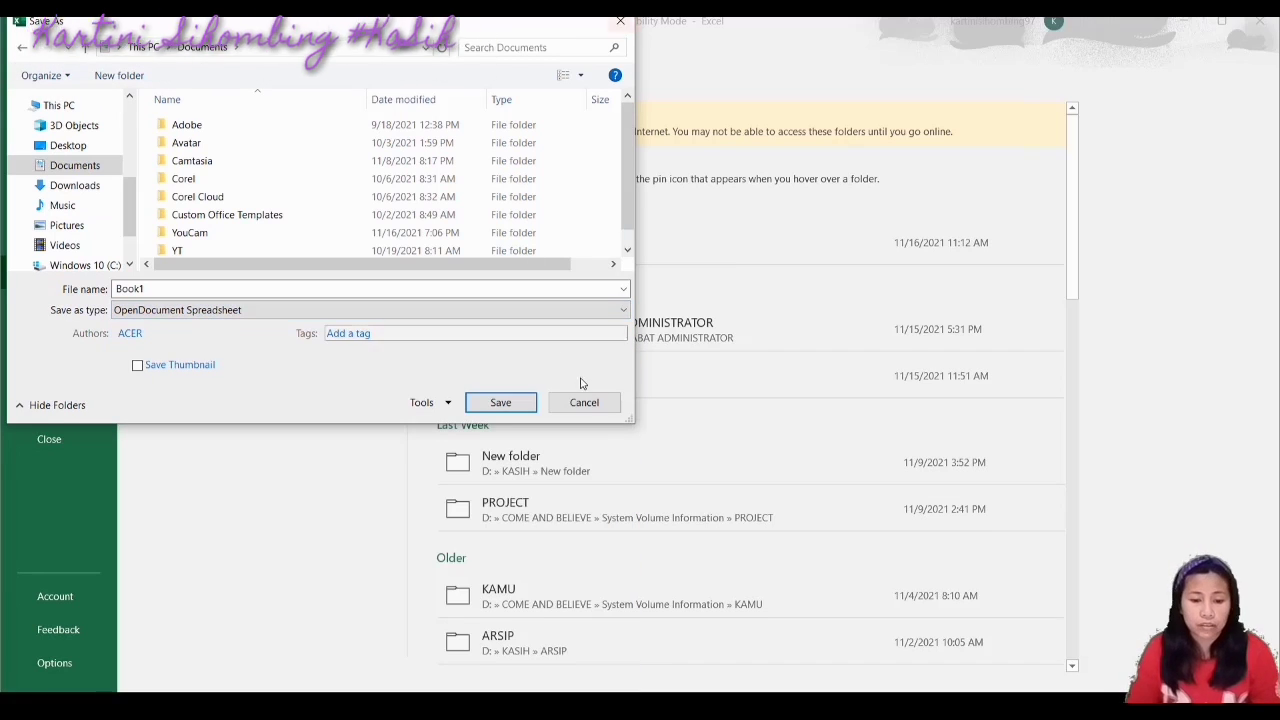
click(600, 405)
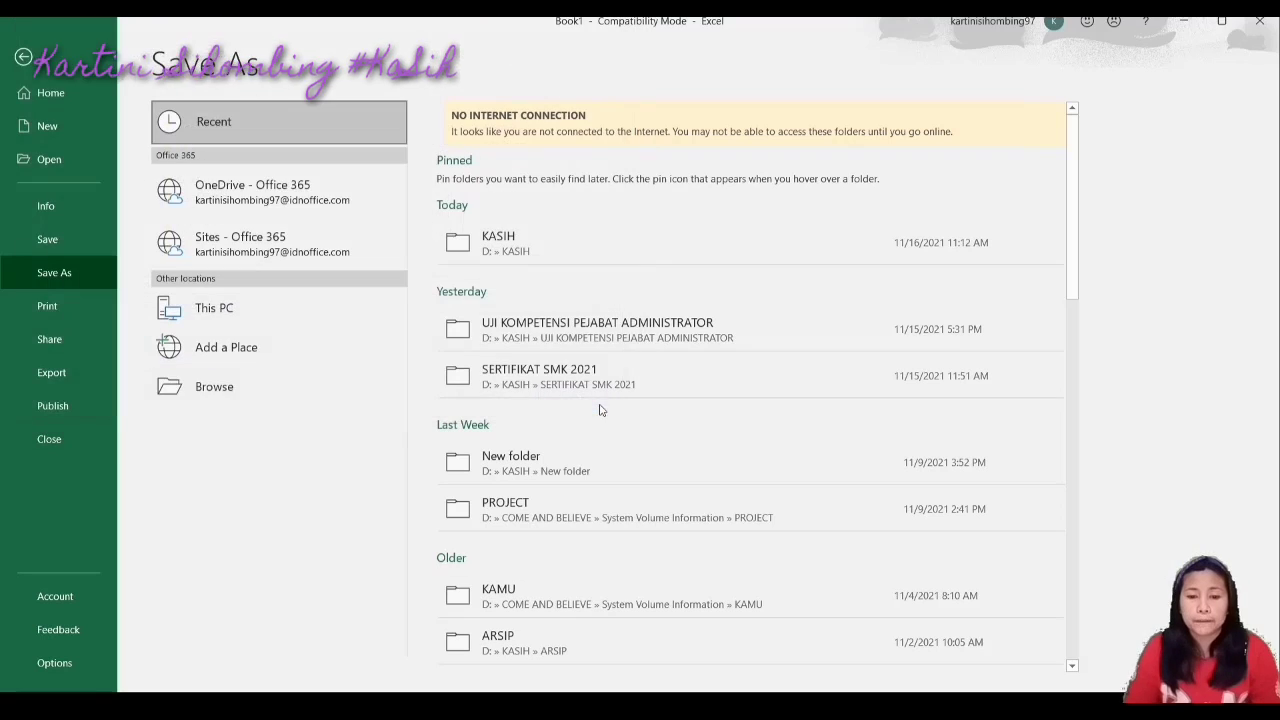
Return to Sheet1 and type '5. Ukuran Gambar sesuai keinginan kita >> hilangkan centang' in A5
click(30, 58)
click(444, 558)
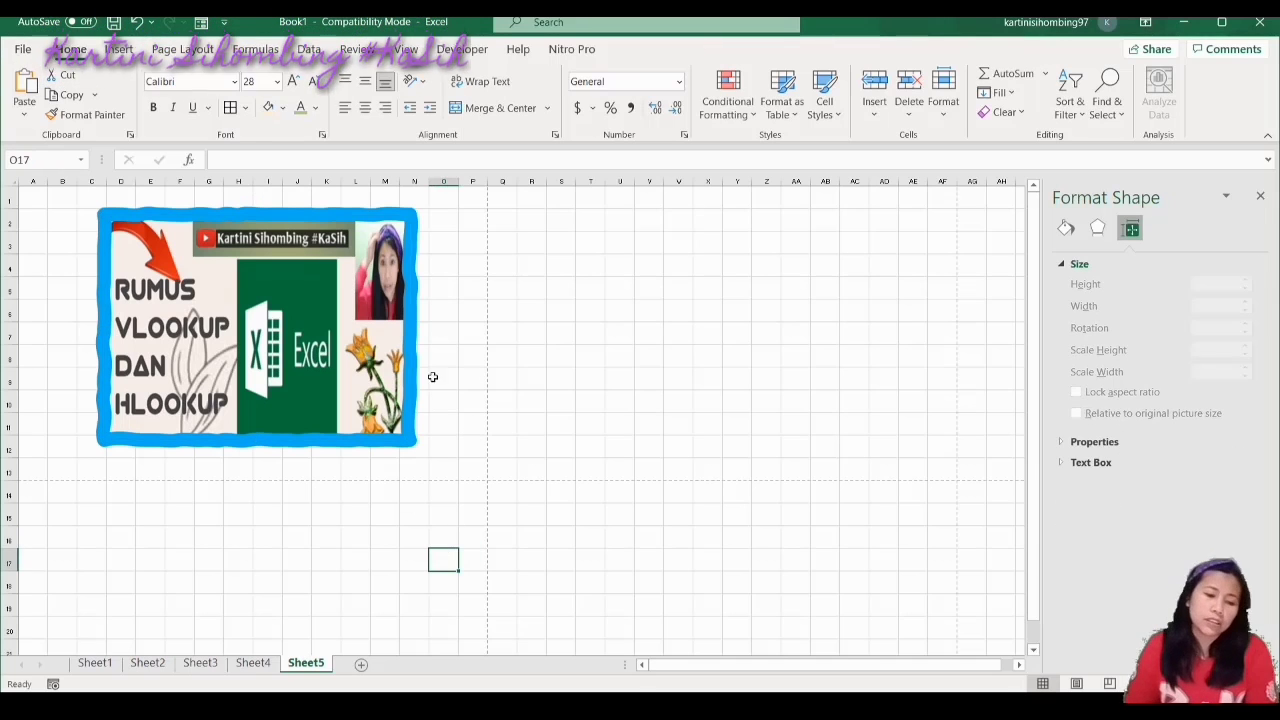
click(491, 381)
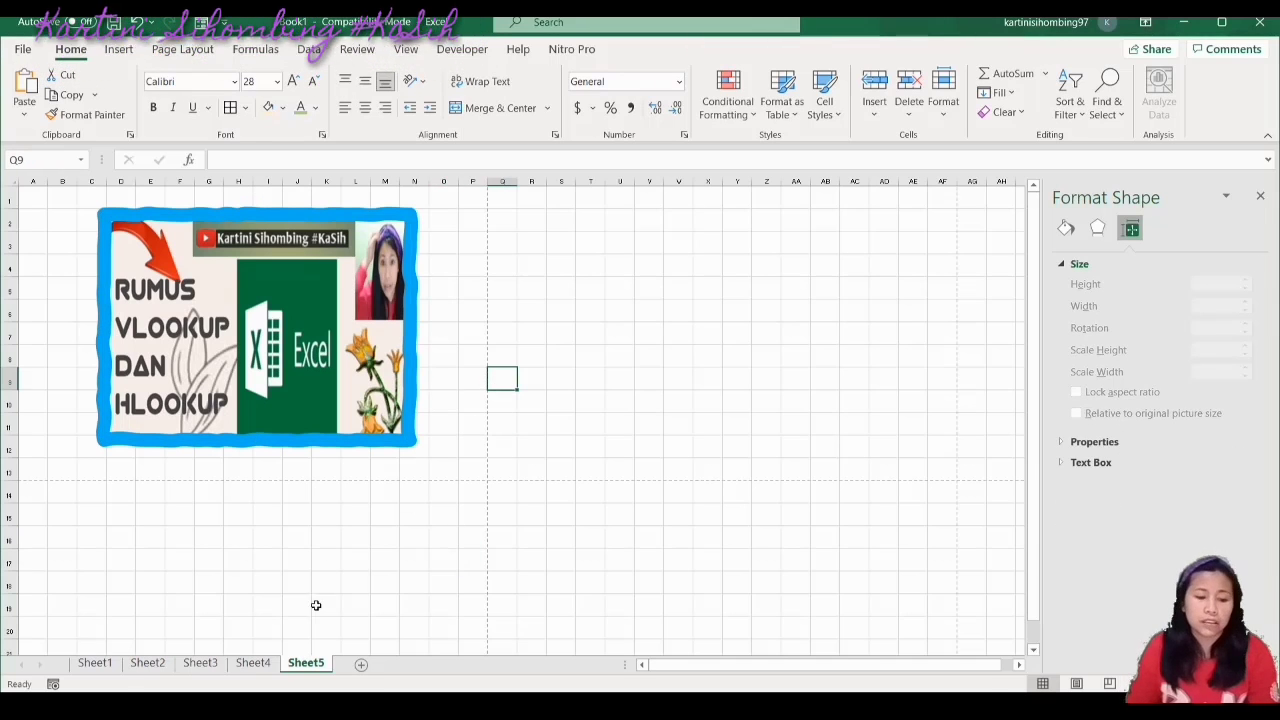
click(95, 663)
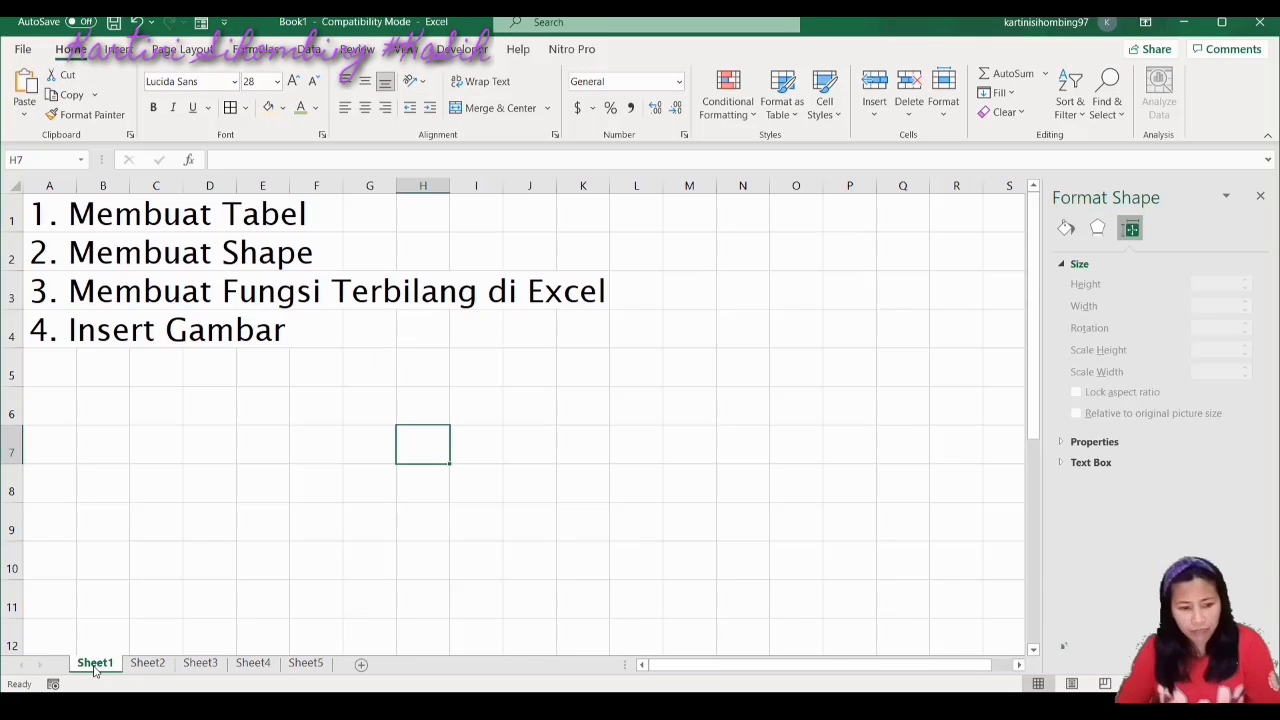
click(49, 374)
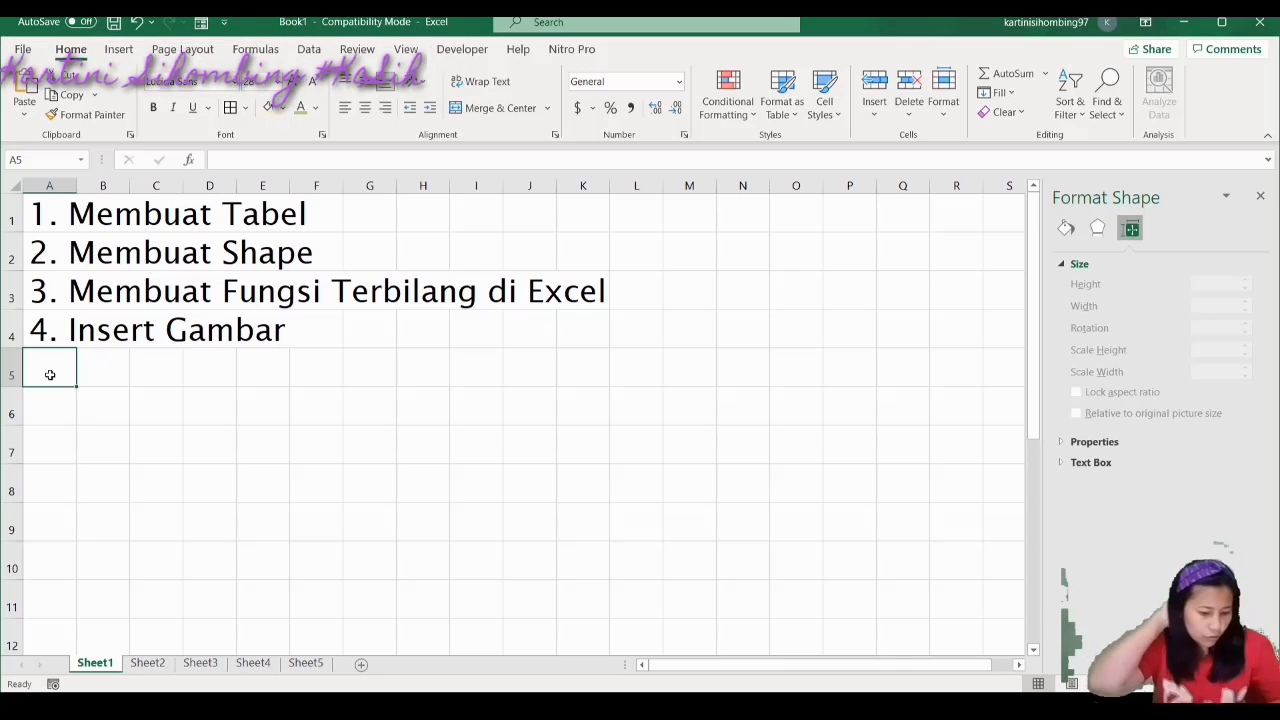
text(5. Uku)
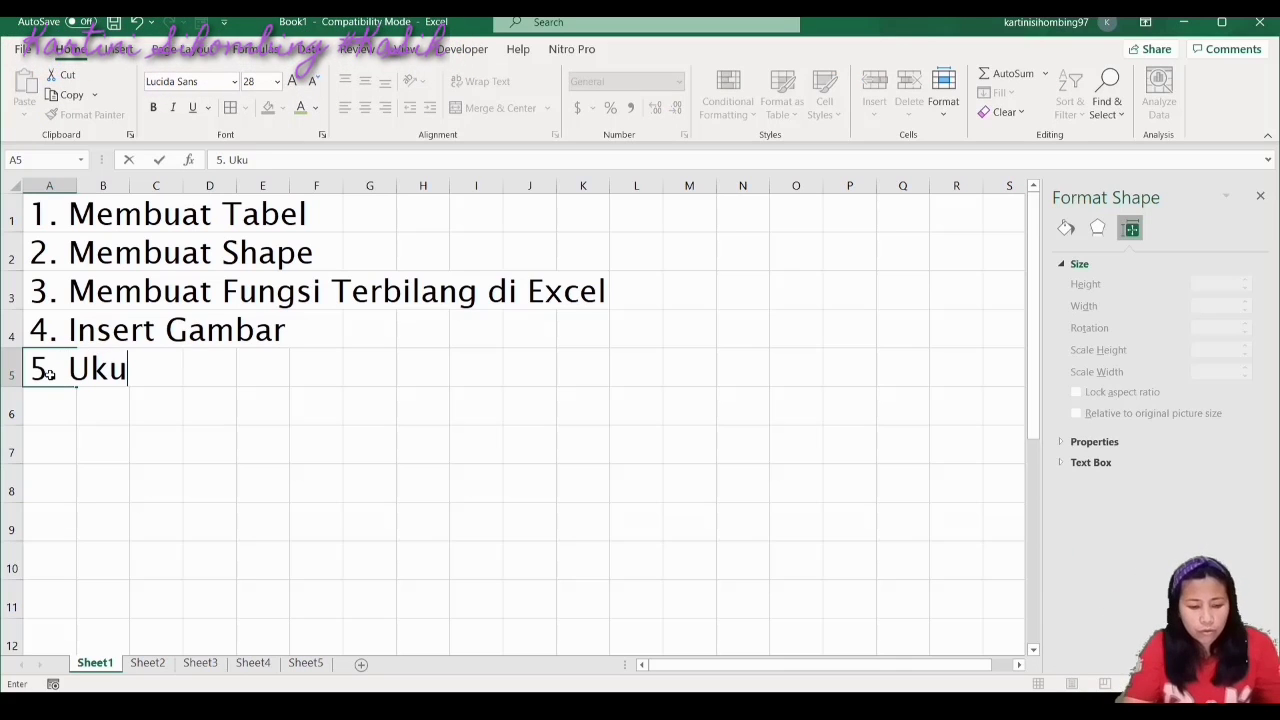
text(ran Gambar sesuai keu)
text(ng)
key(BackSpace)
key(BackSpace)
key(BackSpace)
text(ing)
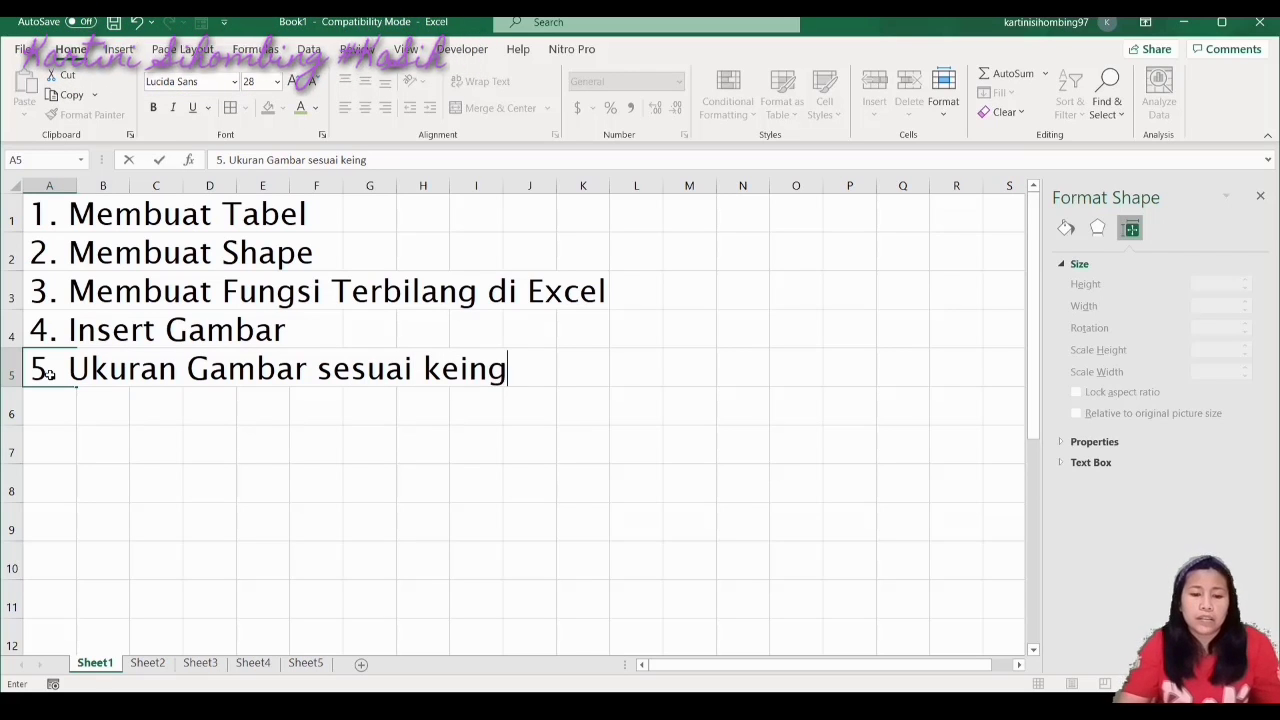
text(inan kita)
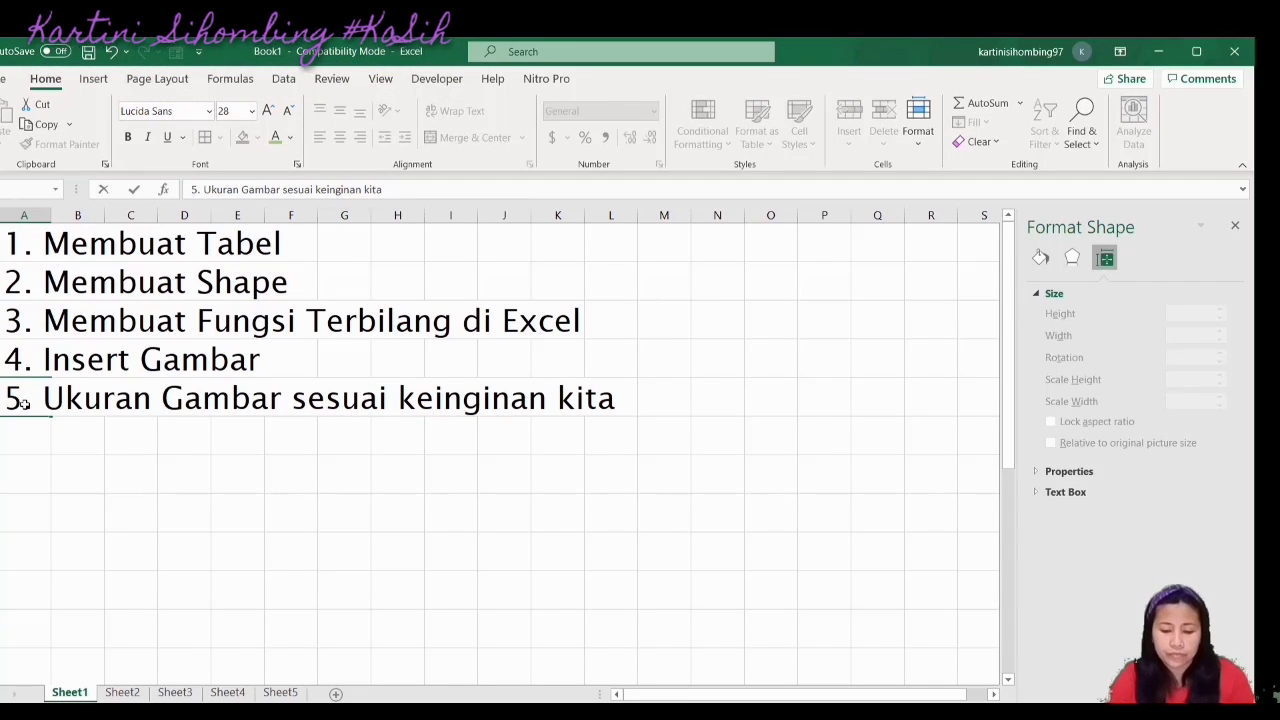
text(>)
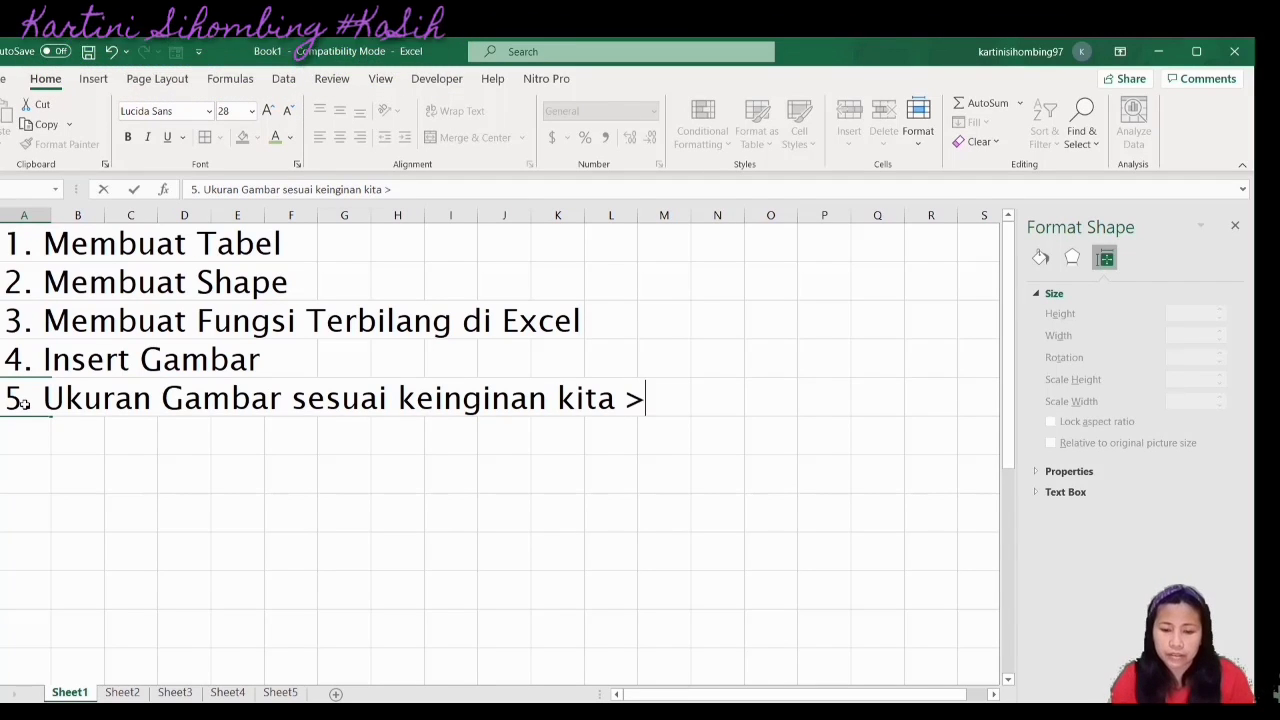
text(> h)
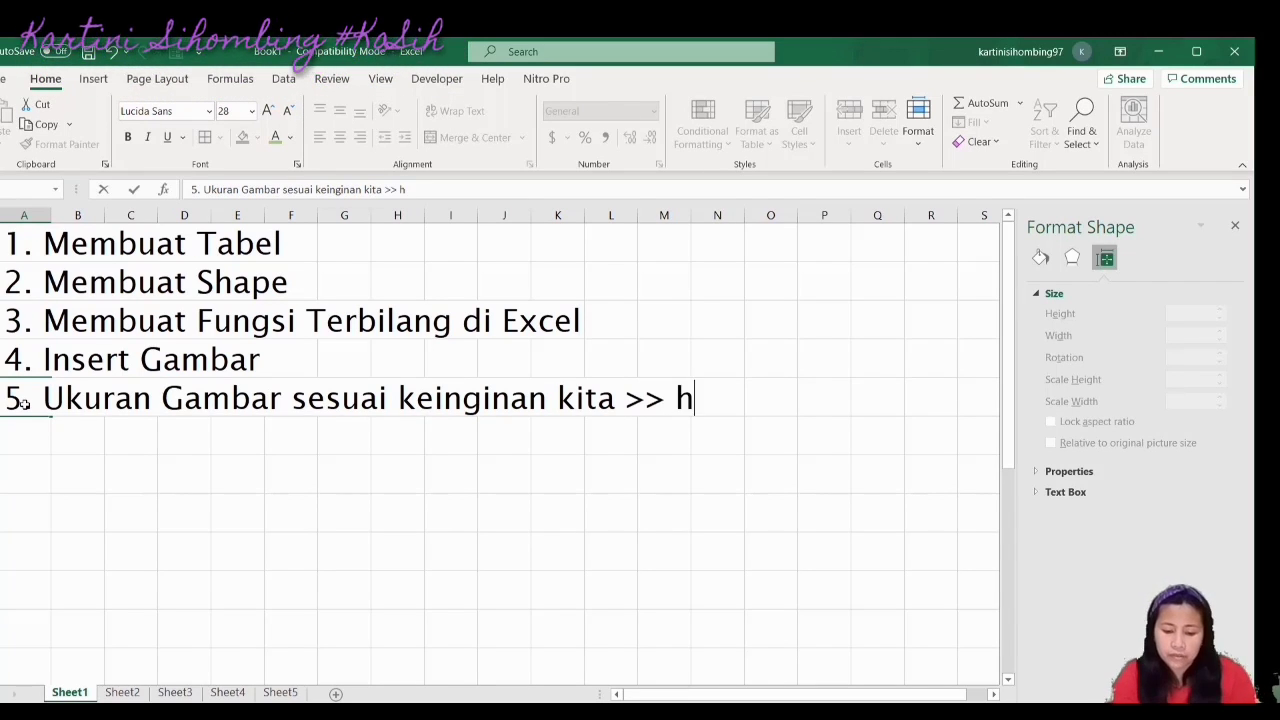
text(ilangkan centn)
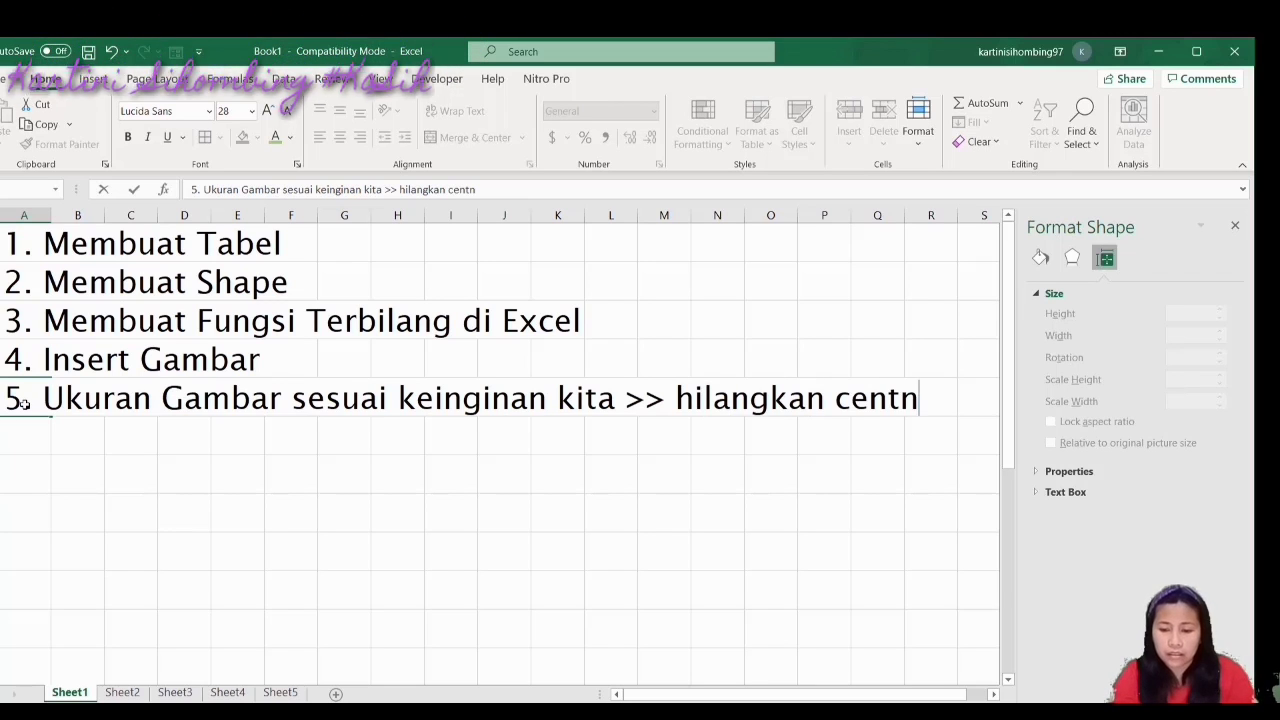
key(BackSpace)
text(ang)
Check the picture's size settings on Sheet5, then finish A5 with 'lock aspect ratio dan relative'
click(280, 692)
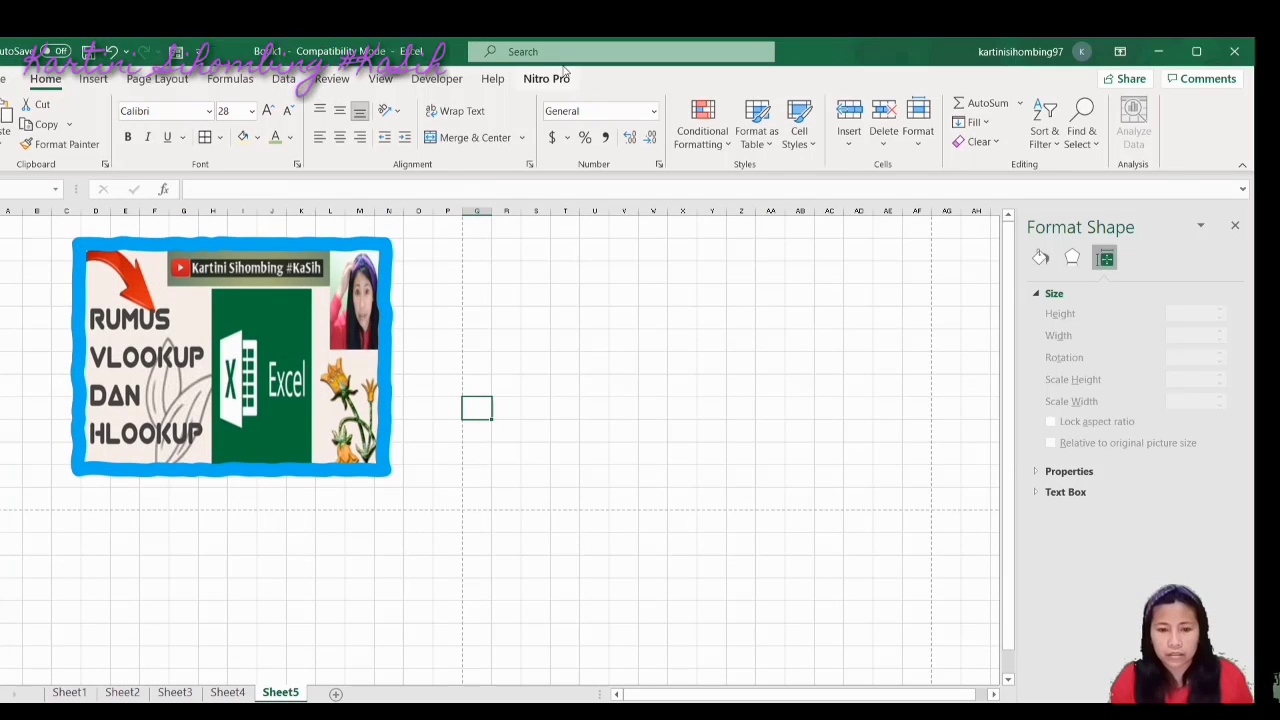
click(215, 280)
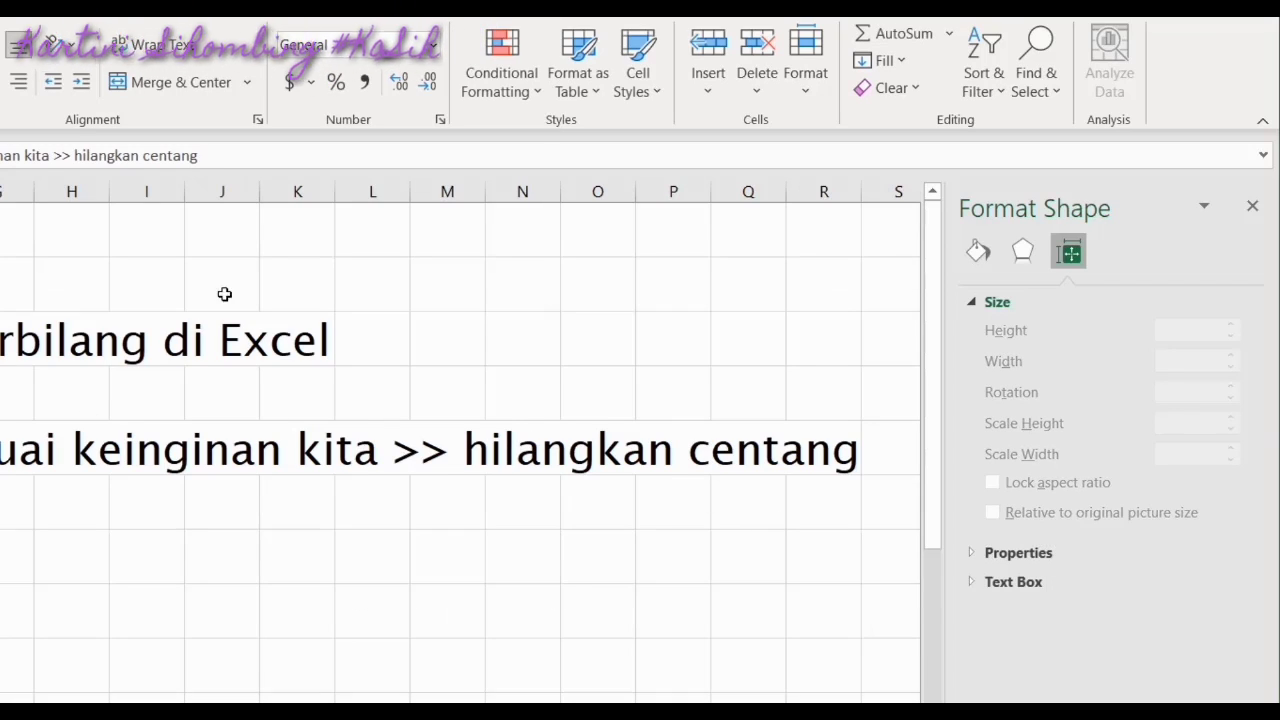
click(232, 155)
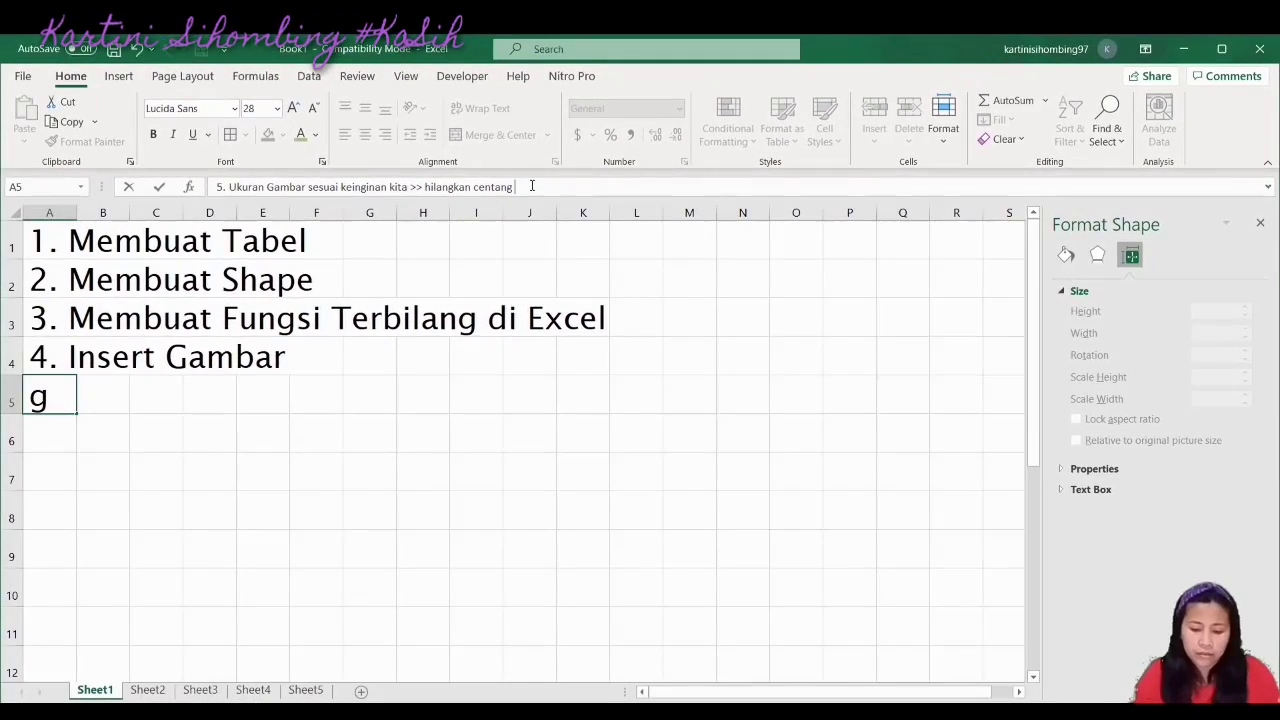
text(lock as)
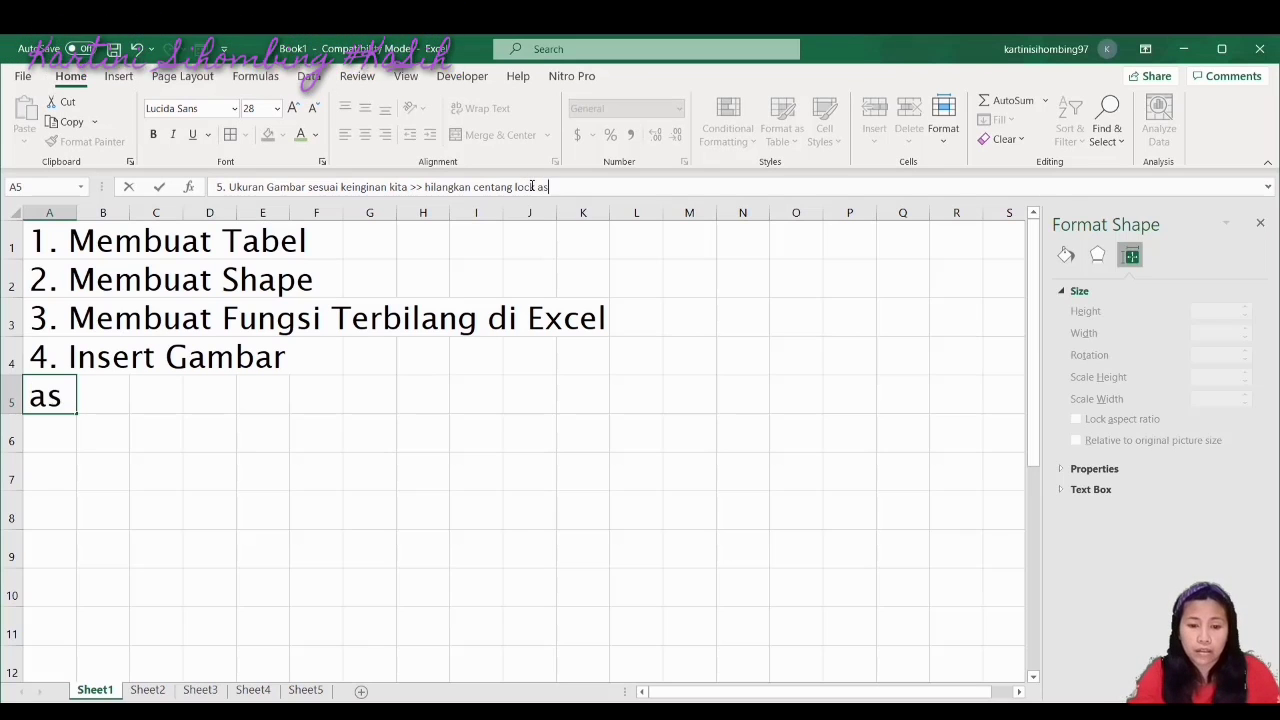
text(pect )
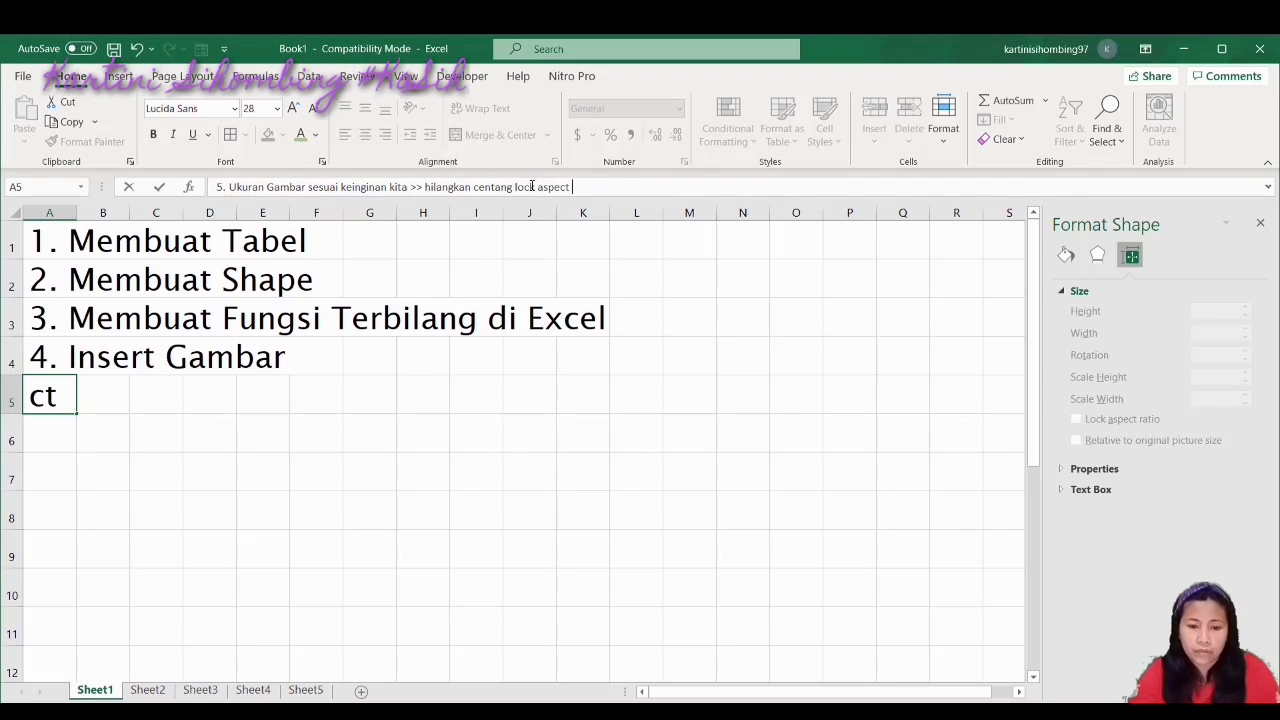
text(ratio)
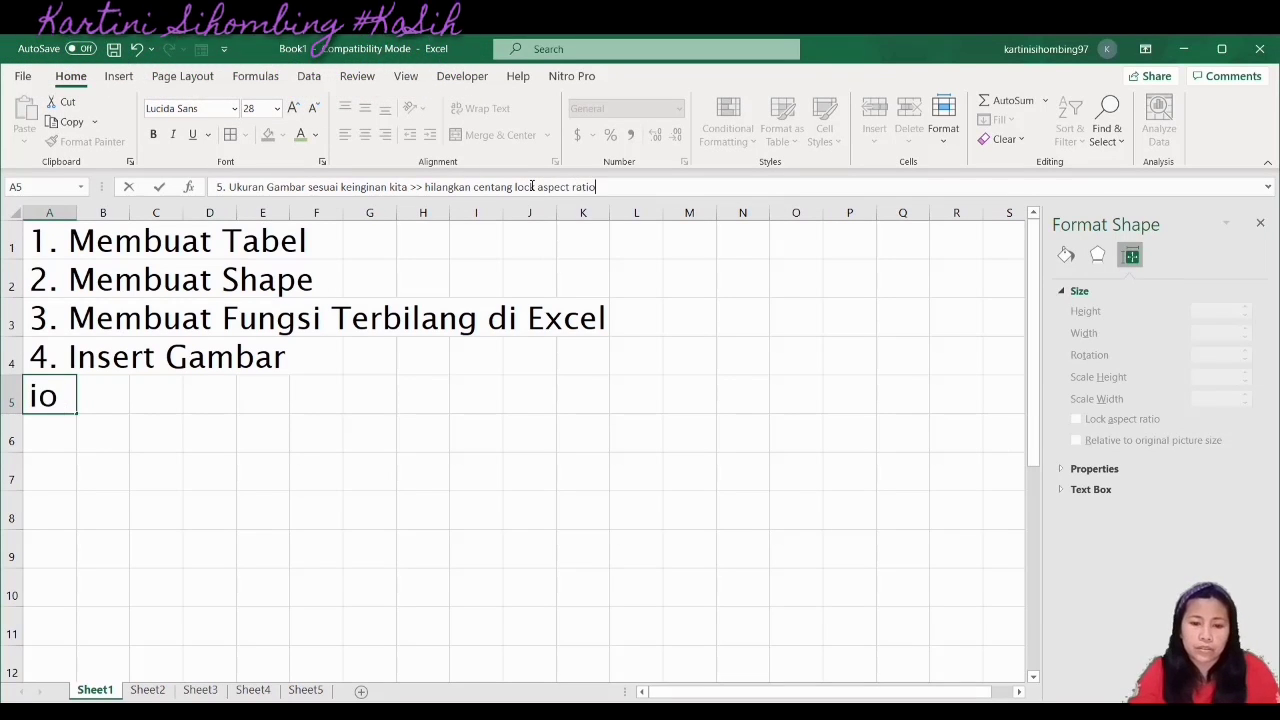
text( dan c)
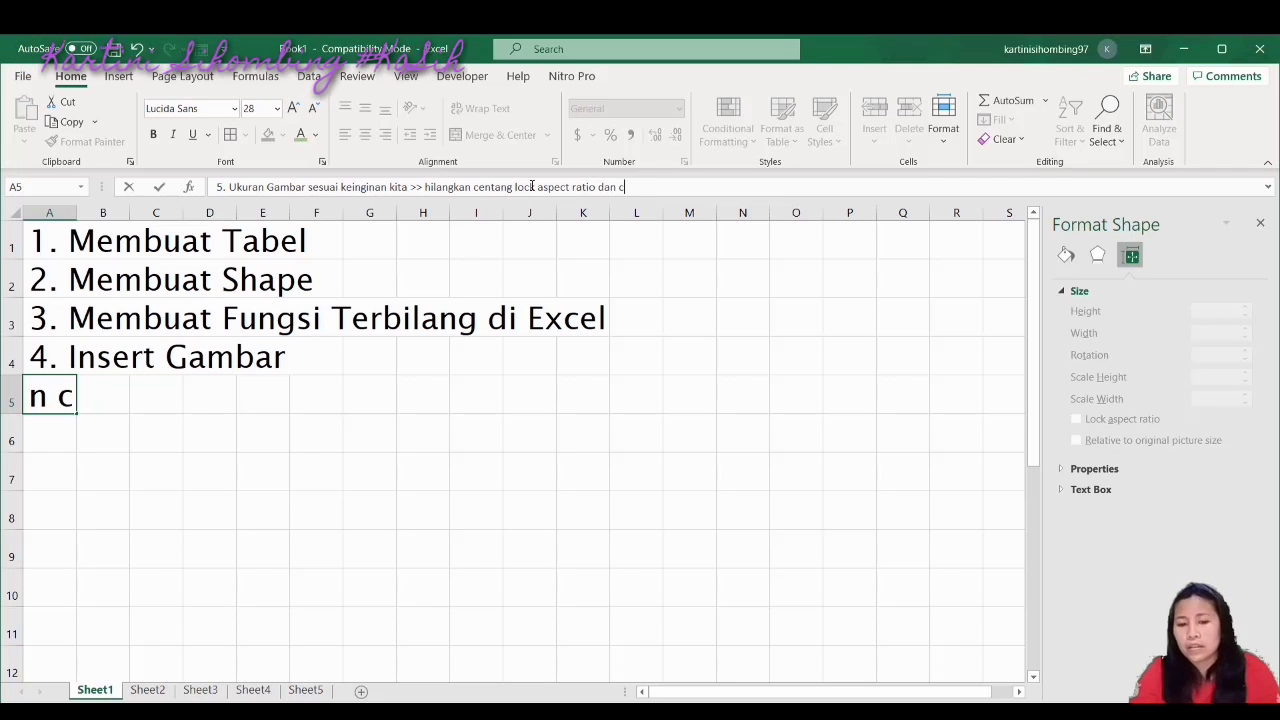
key(BackSpace)
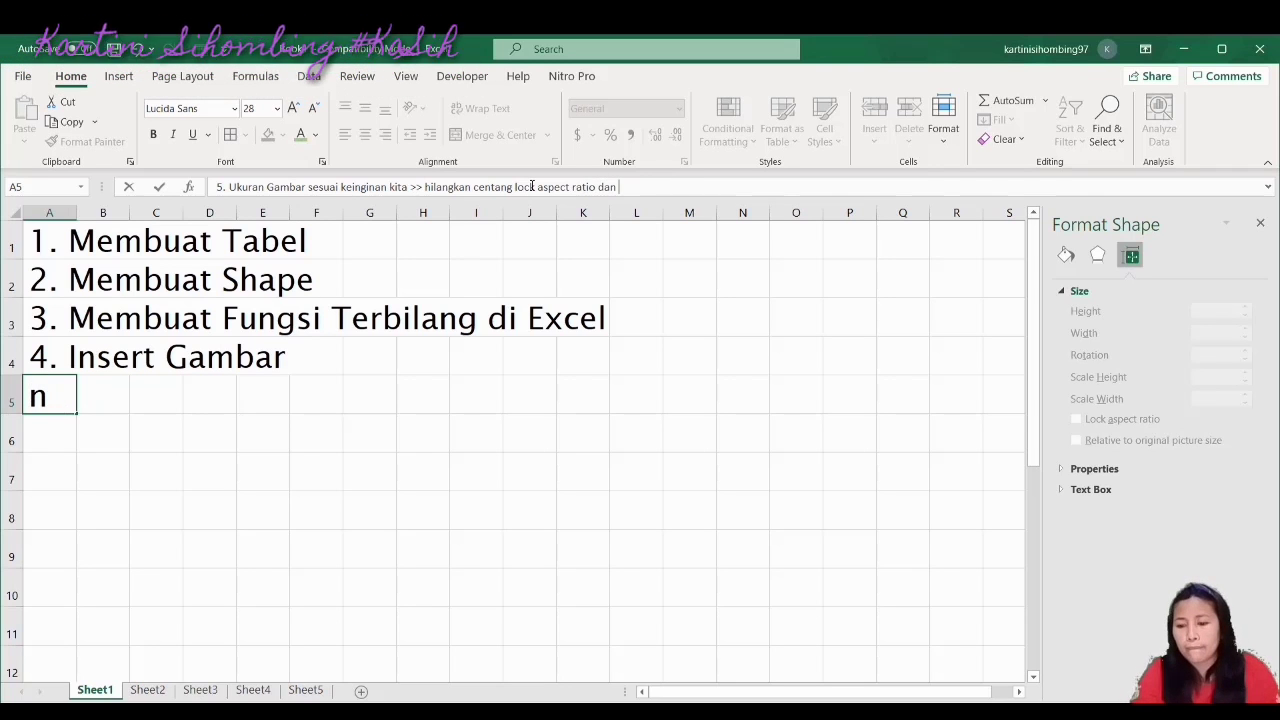
text(rekat)
key(BackSpace)
key(BackSpace)
key(BackSpace)
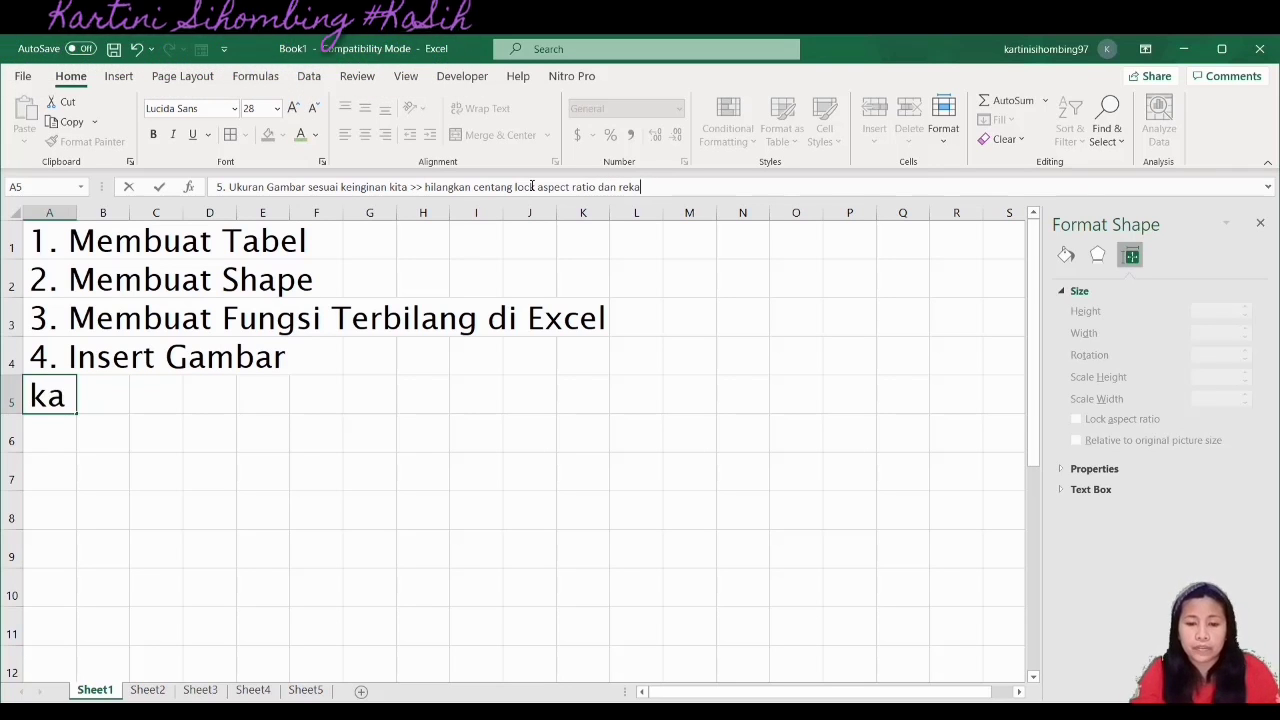
text(lative)
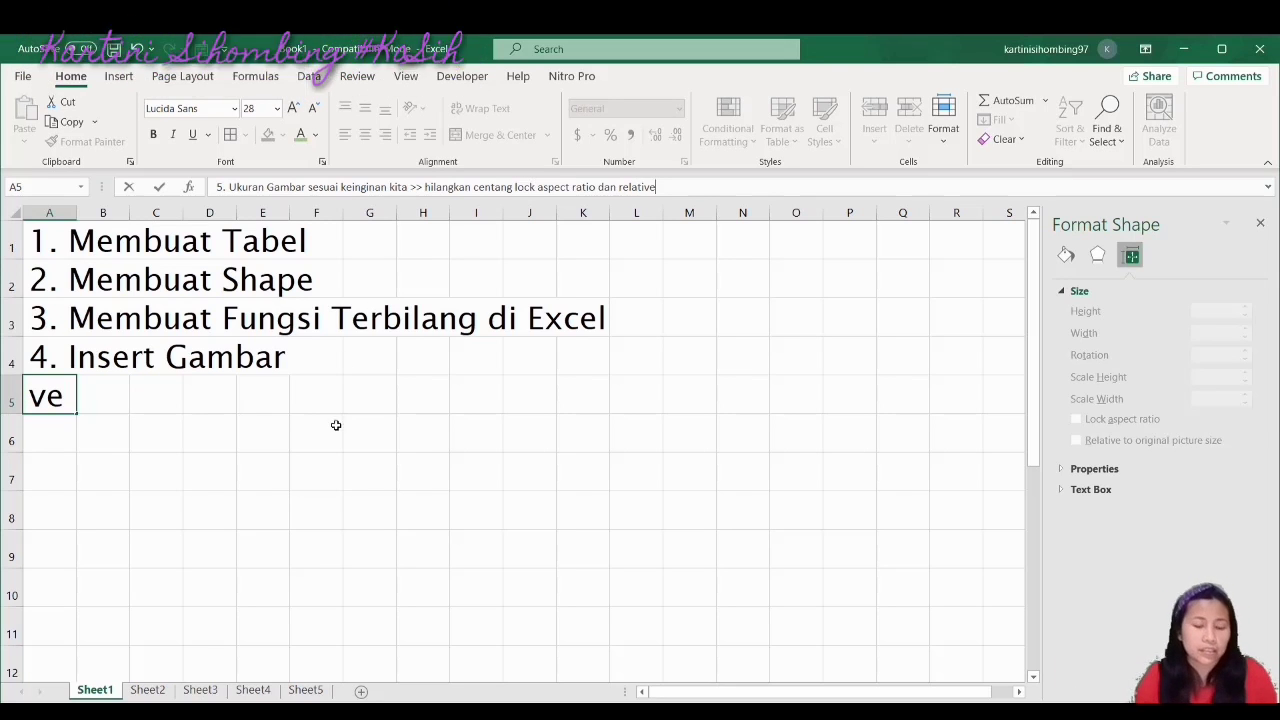
click(305, 504)
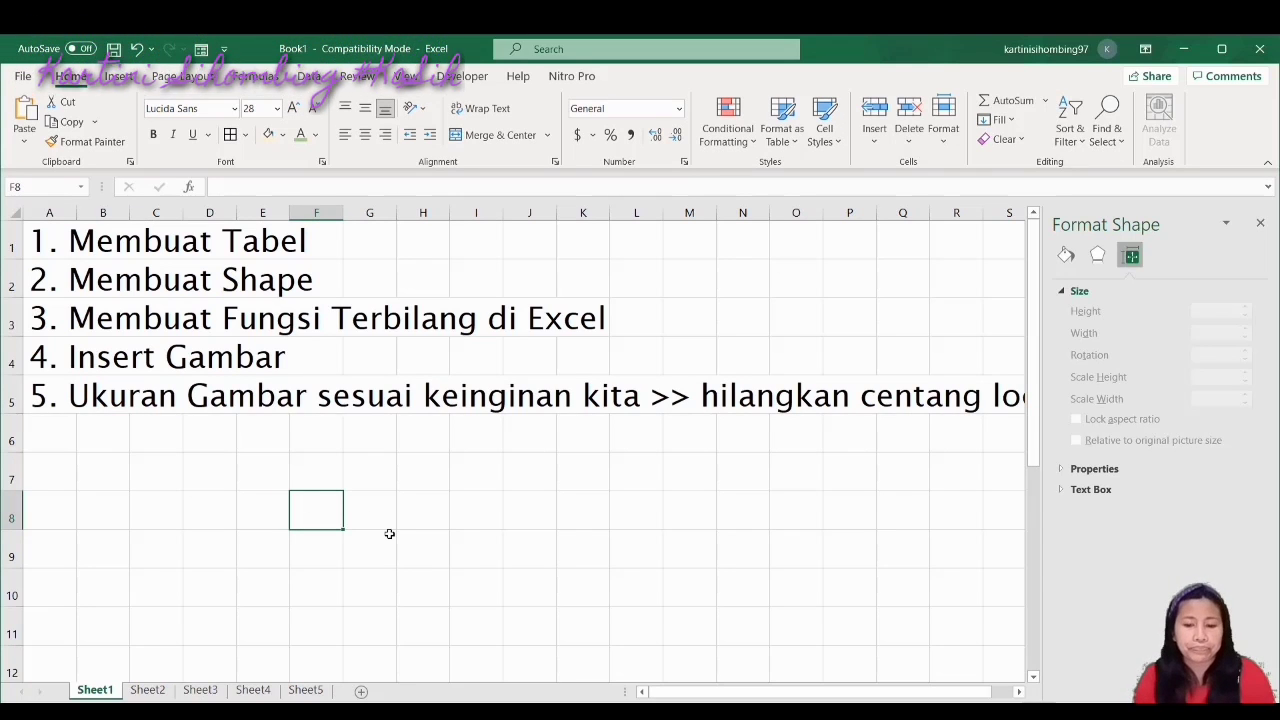
Close the Format Shape pane, select A6, then browse Sheet2 through Sheet5 and return to Sheet1
click(1260, 222)
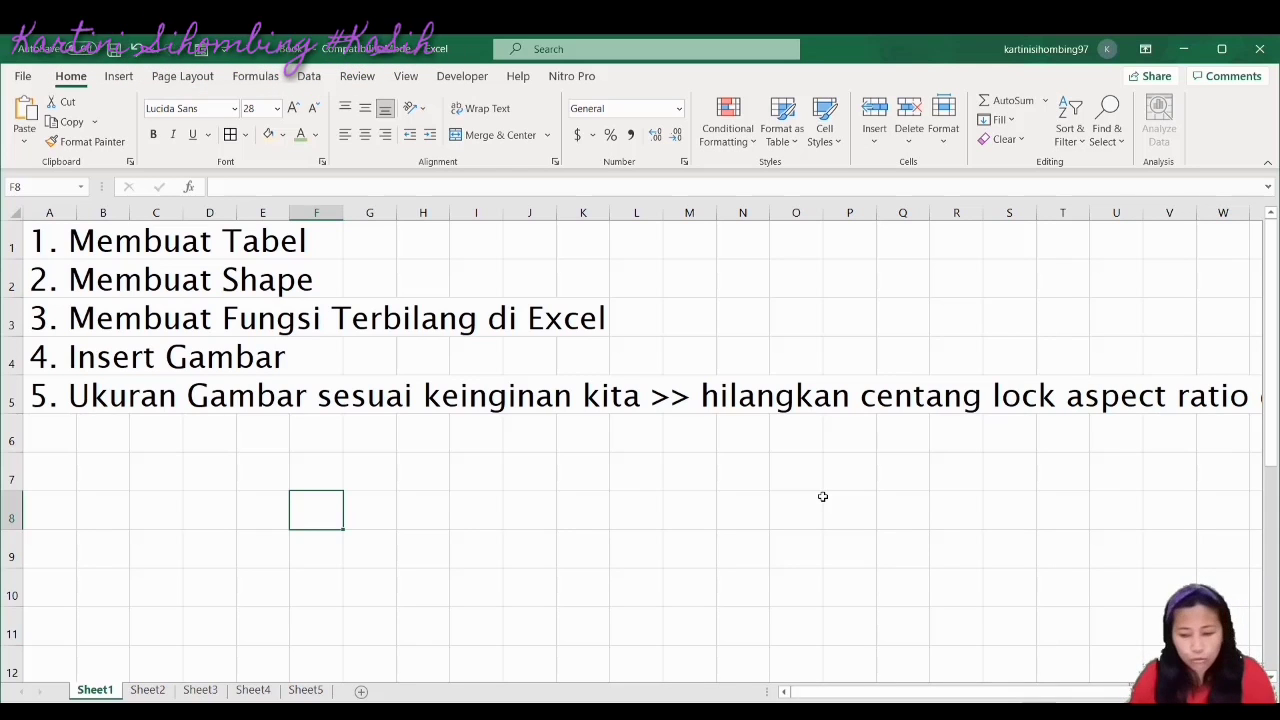
click(50, 441)
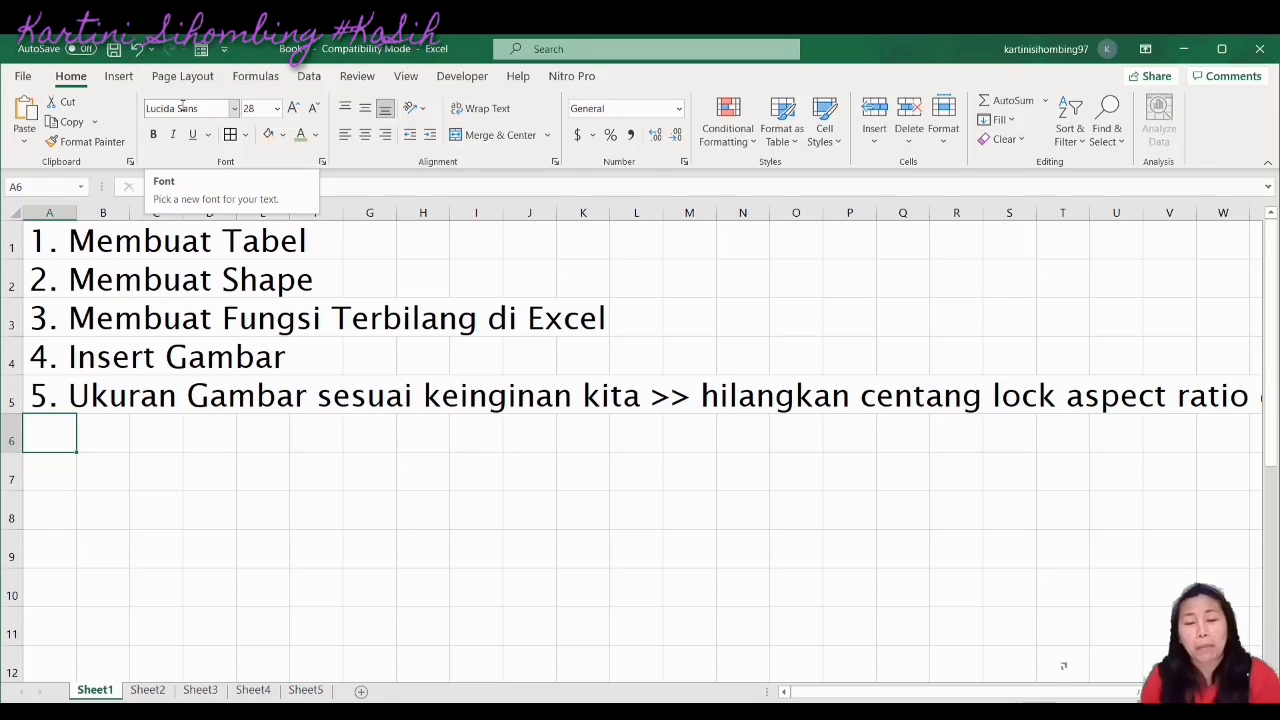
click(149, 690)
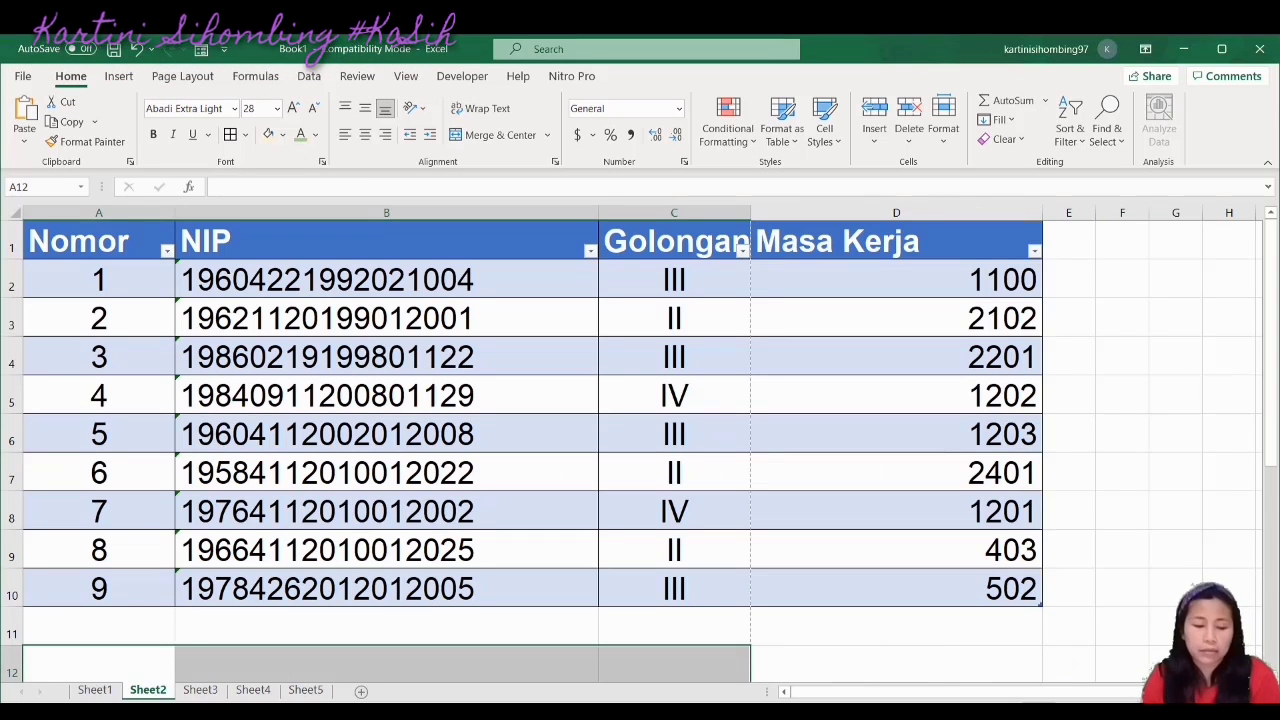
click(200, 690)
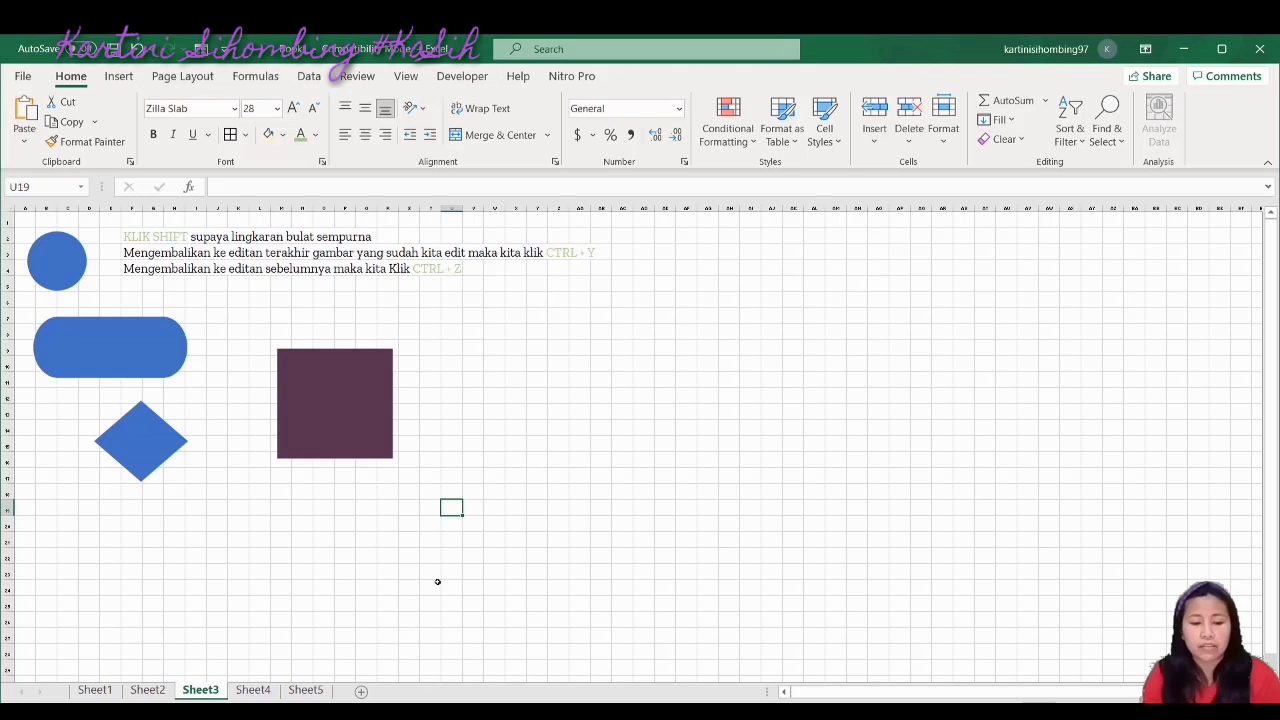
ctrl+scroll(664, 630, up, 5)
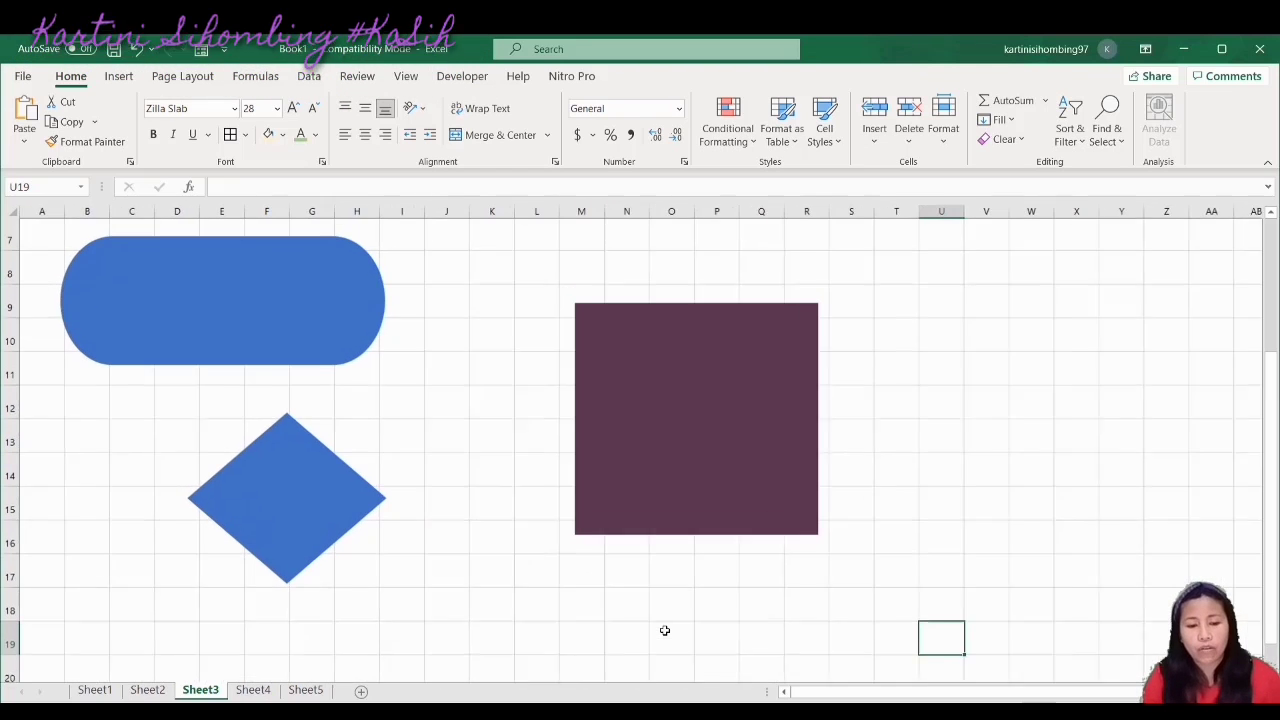
click(253, 690)
click(306, 690)
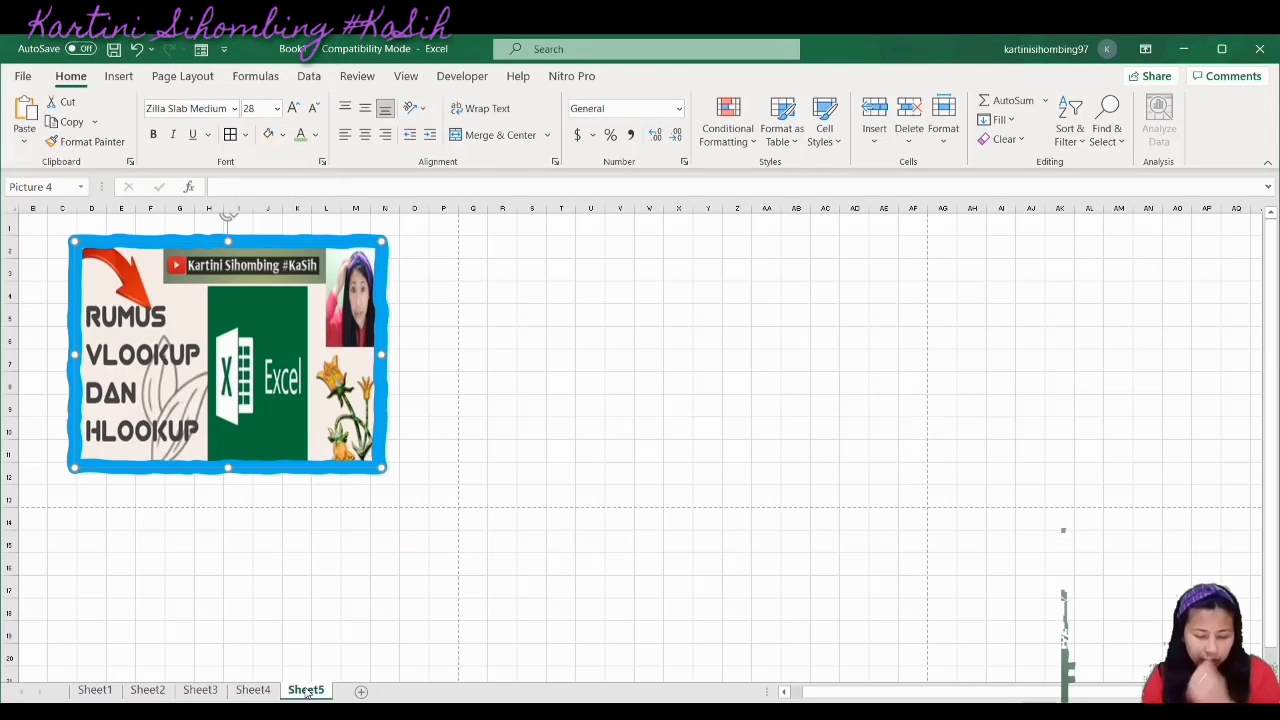
click(95, 690)
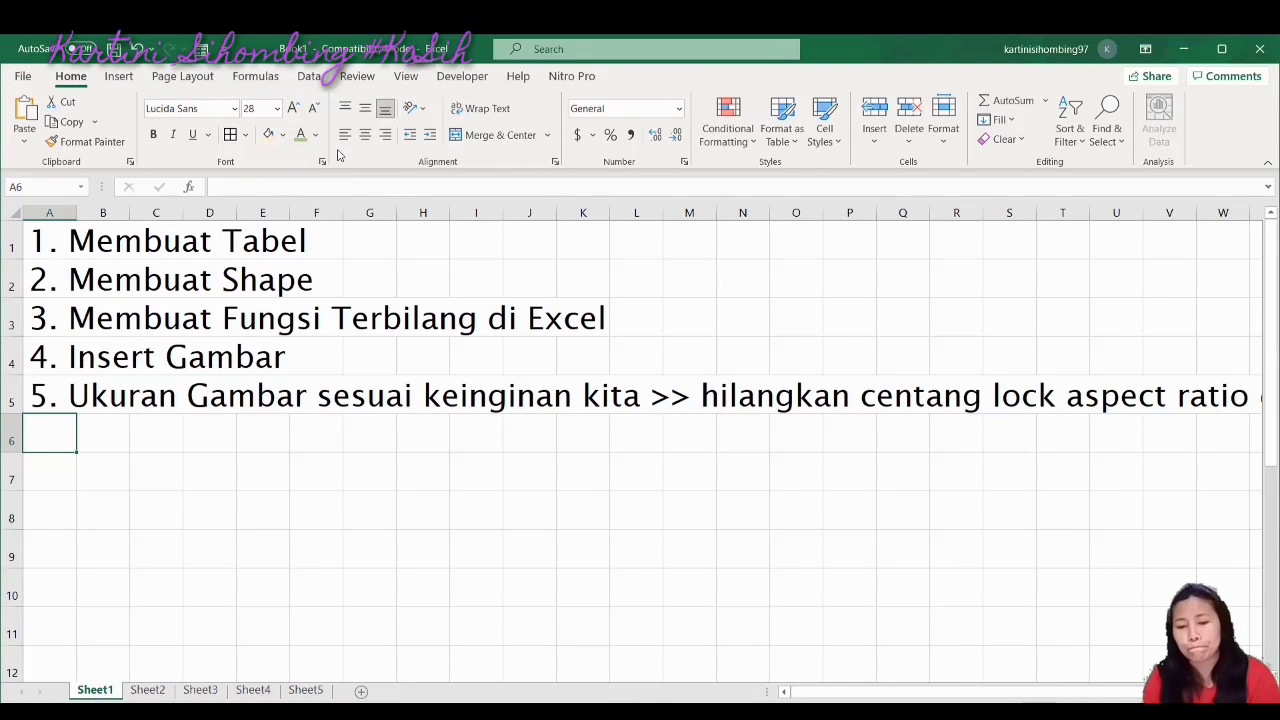
click(745, 131)
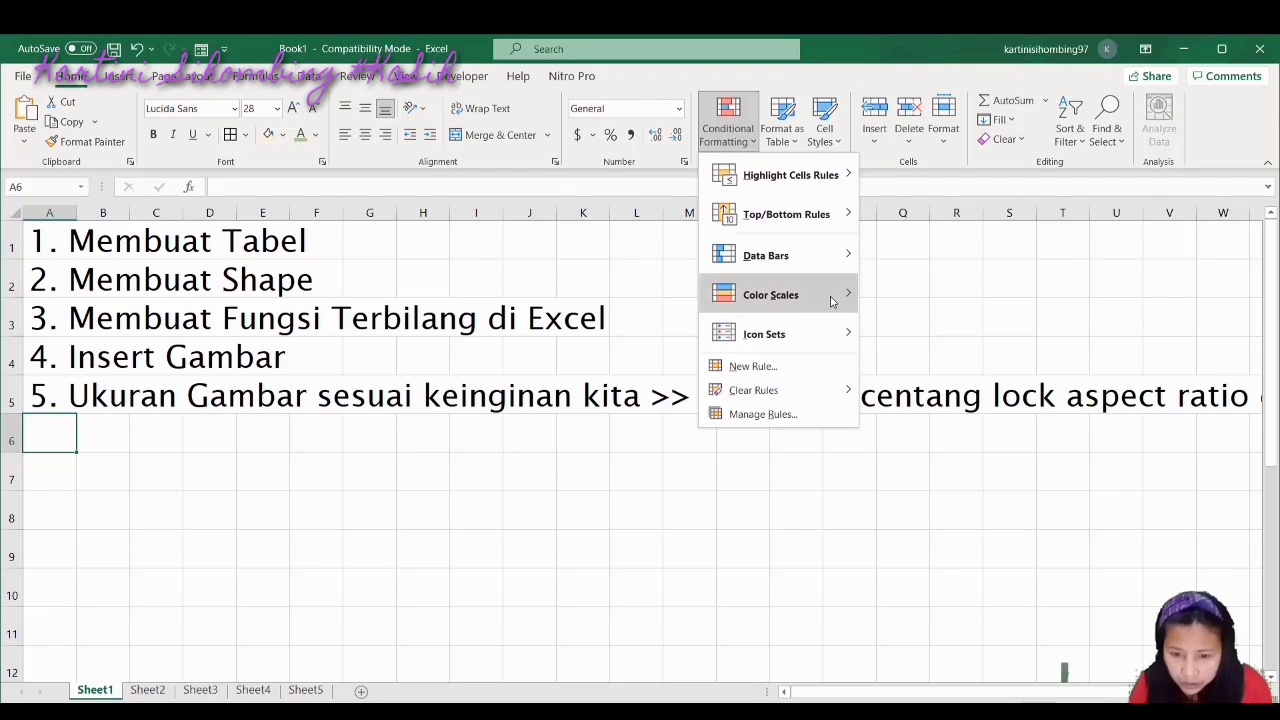
mouse_move(830, 300)
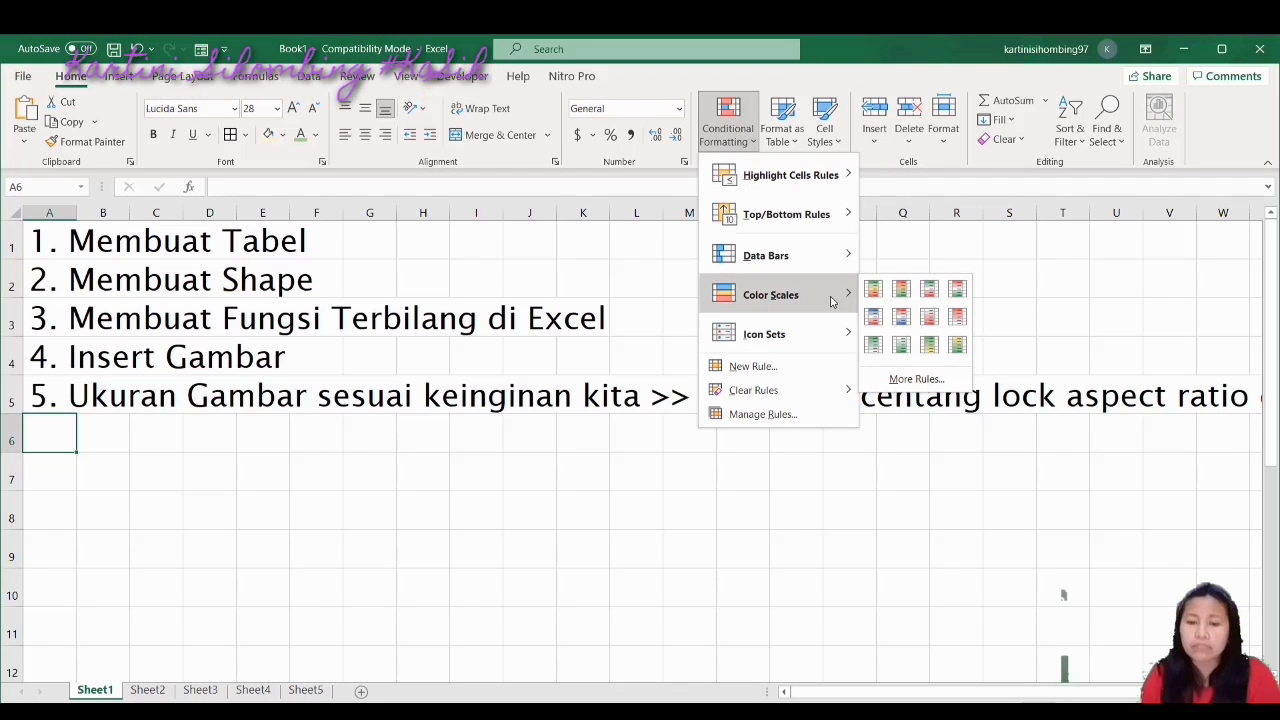
mouse_move(797, 393)
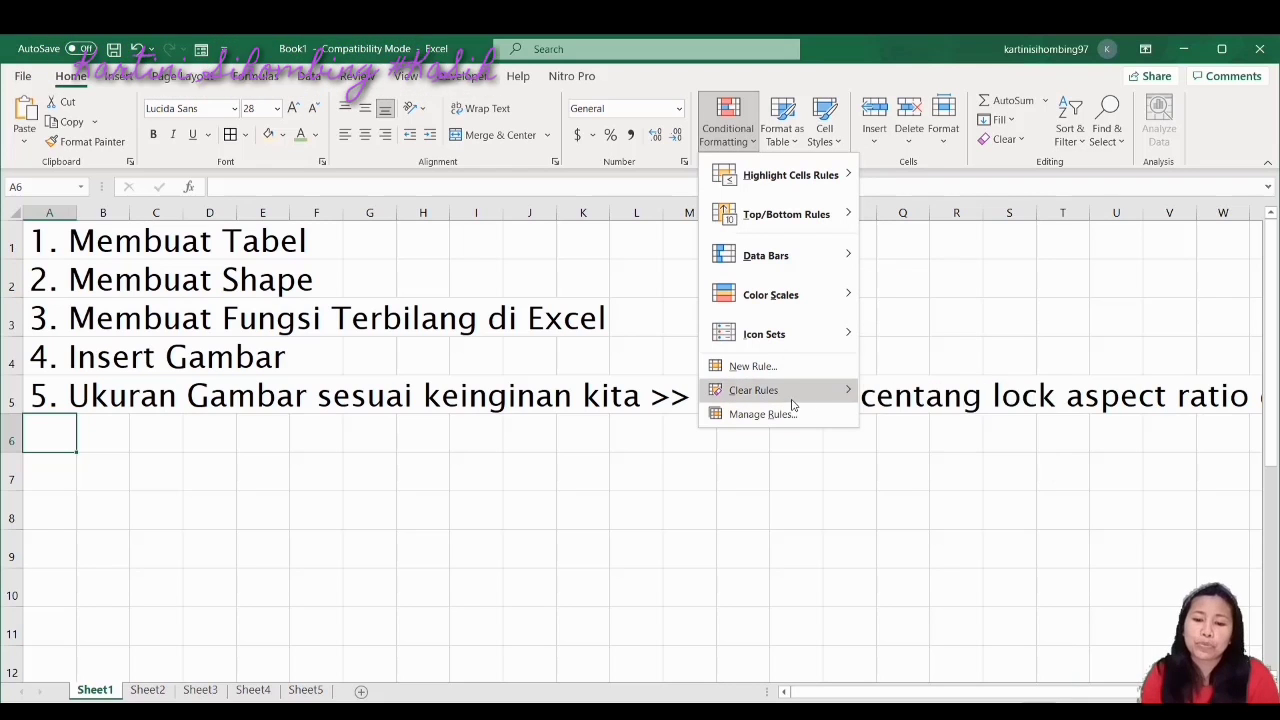
click(832, 140)
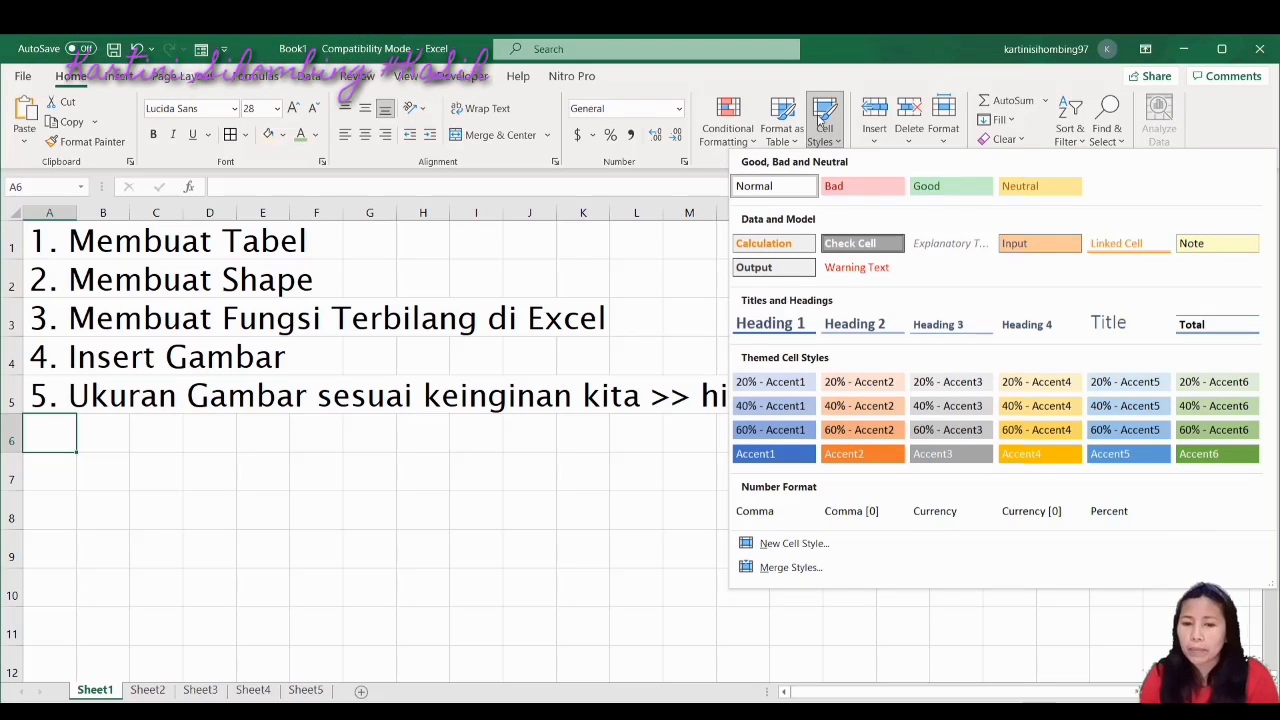
click(571, 83)
click(571, 80)
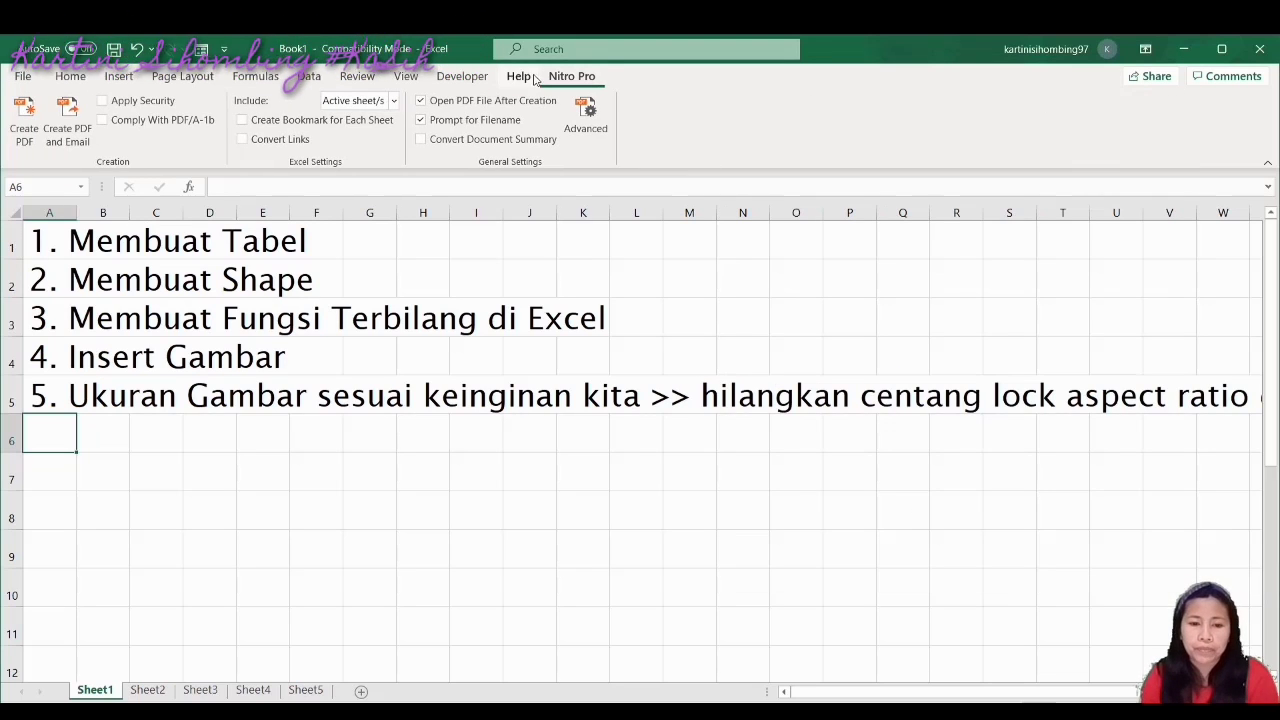
click(474, 80)
click(403, 80)
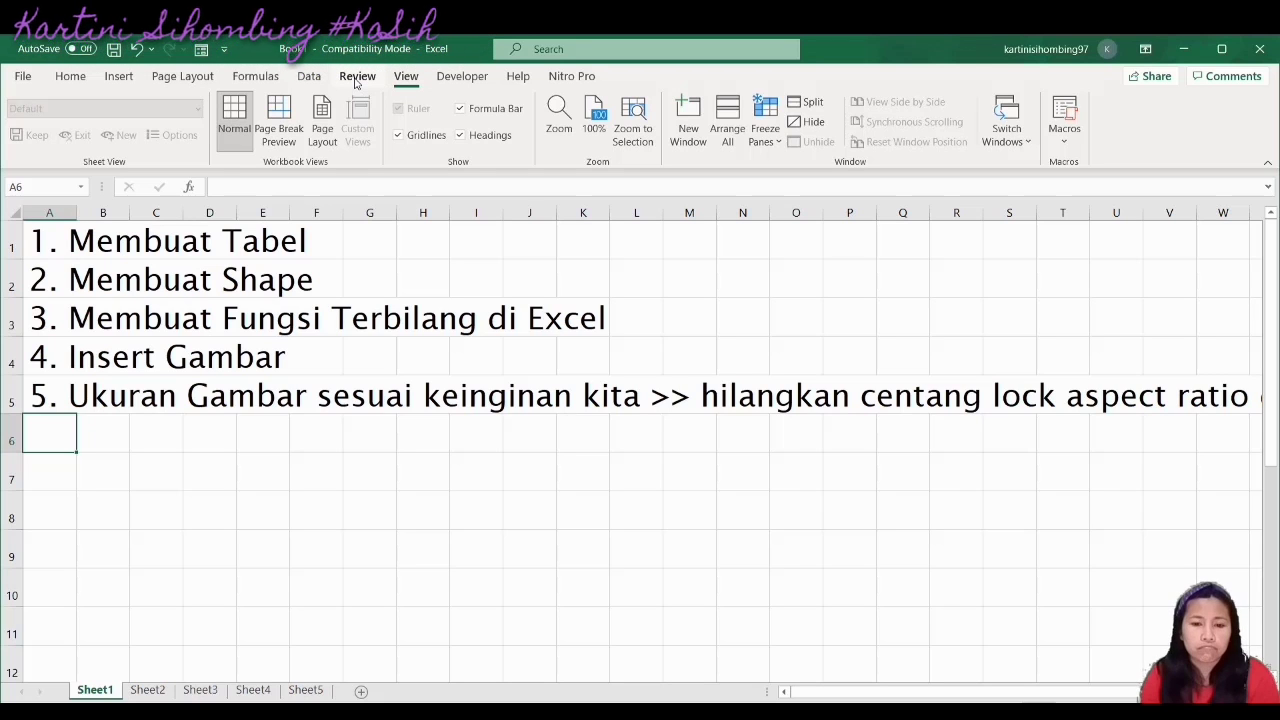
click(356, 79)
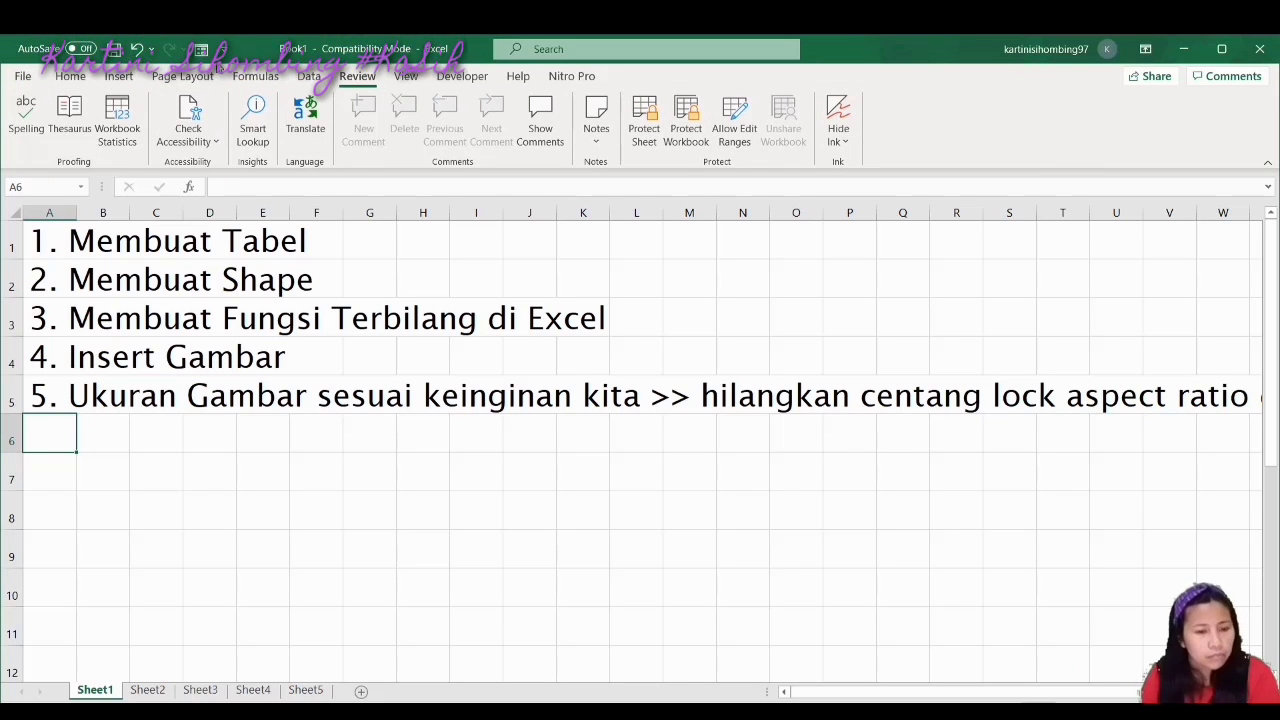
click(255, 77)
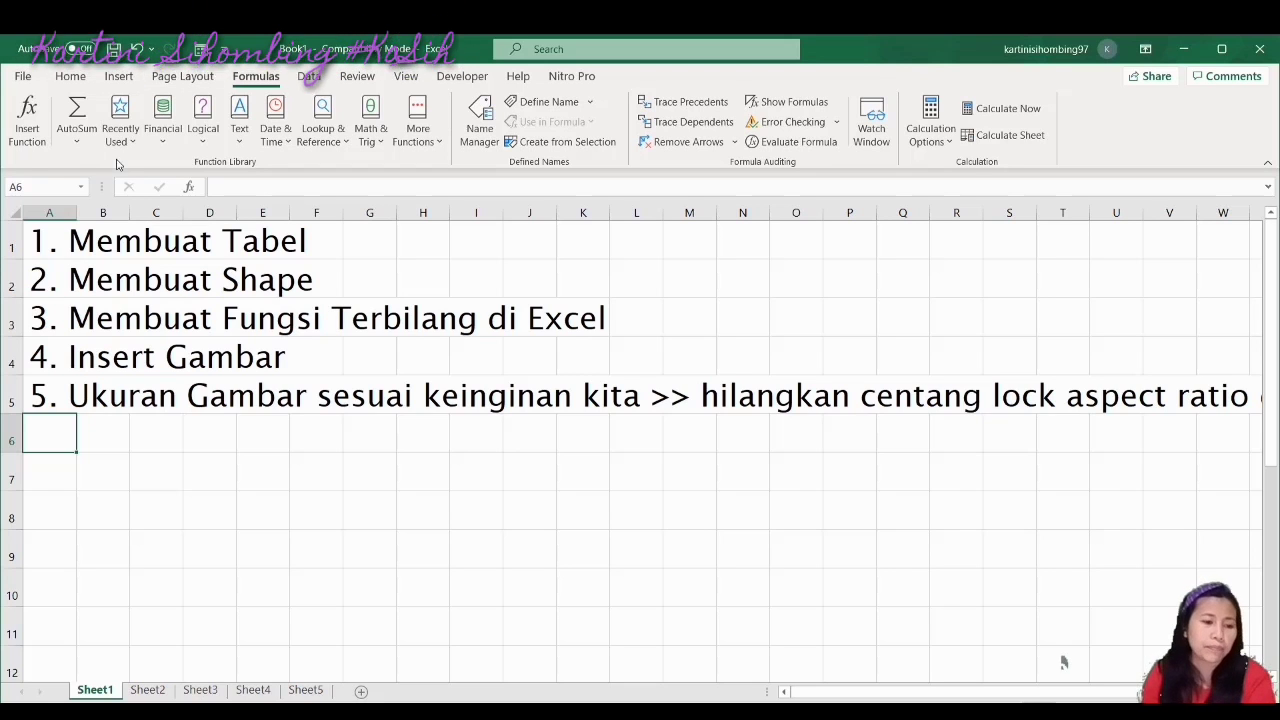
click(76, 146)
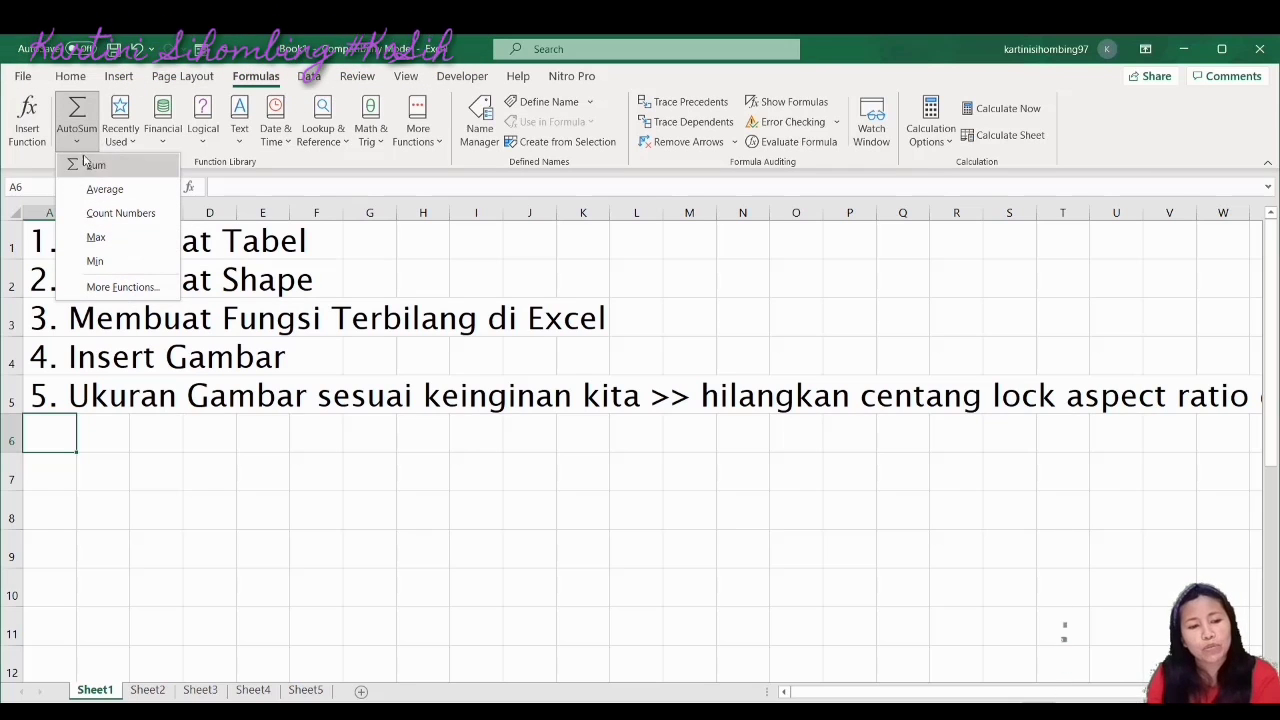
click(37, 140)
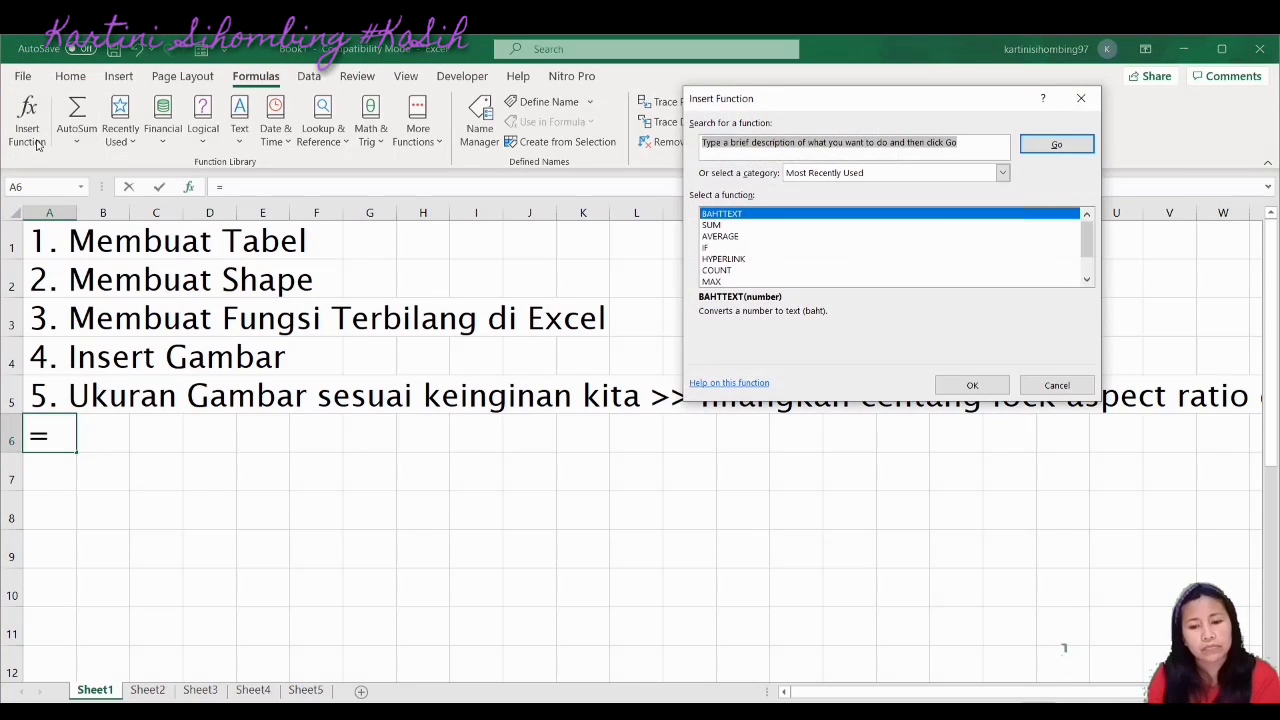
click(1057, 382)
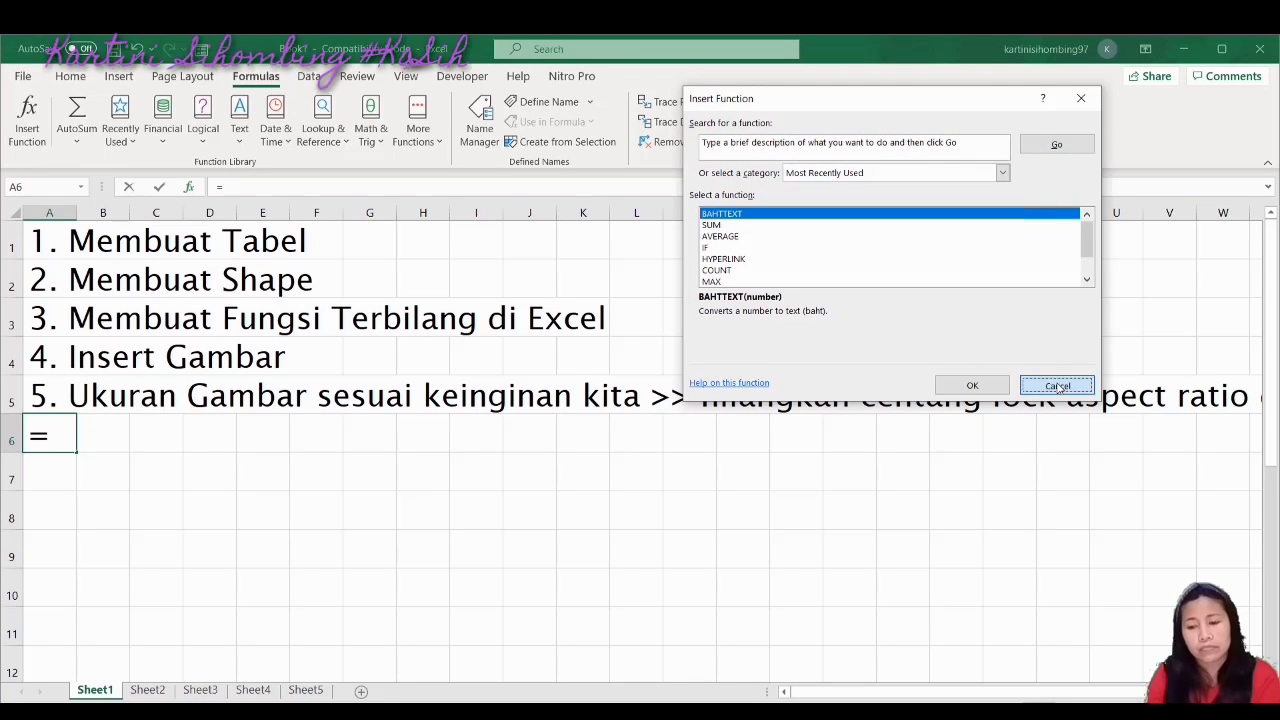
click(70, 76)
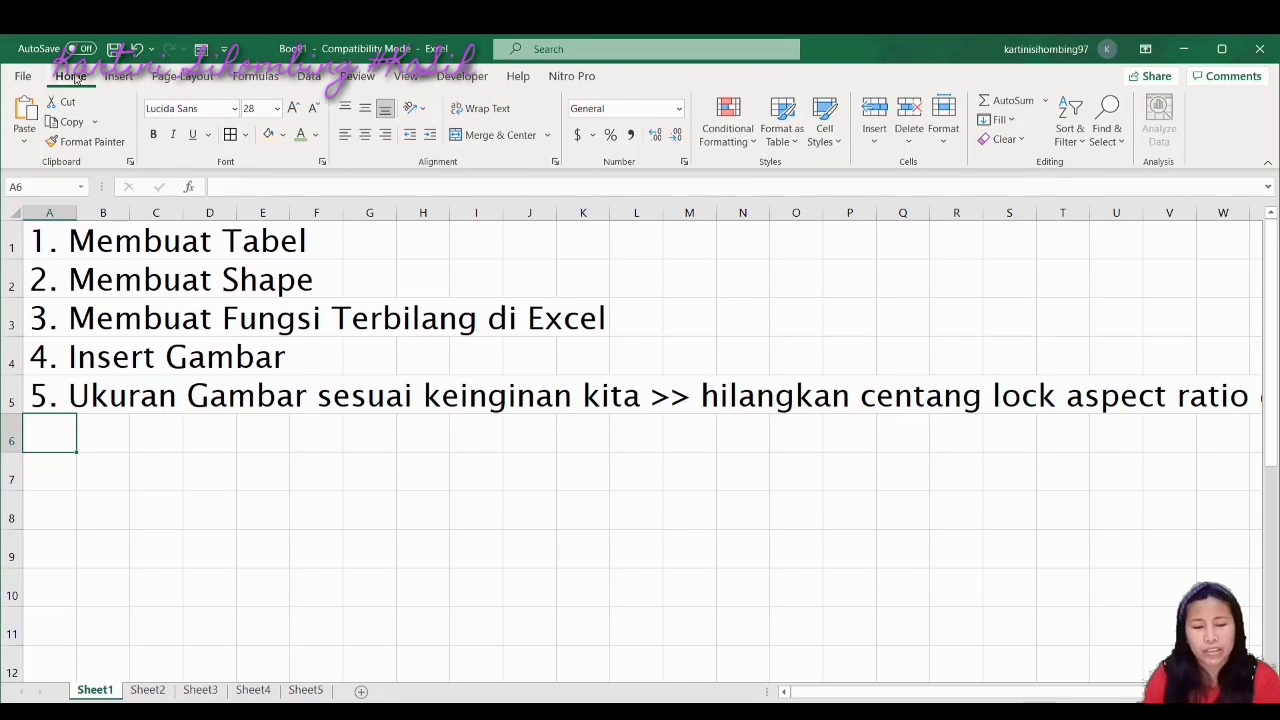
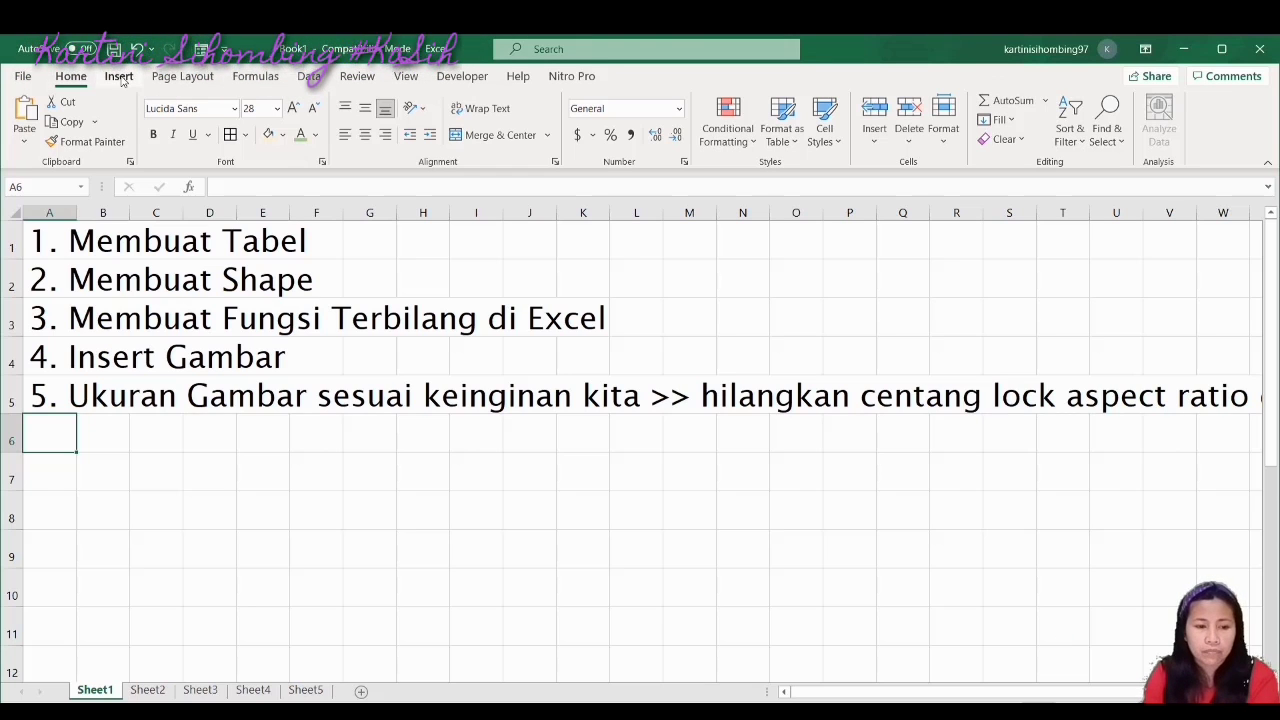
Browse the Insert through Help tabs, then enable Use Relative References on the Developer tab
click(120, 78)
click(180, 77)
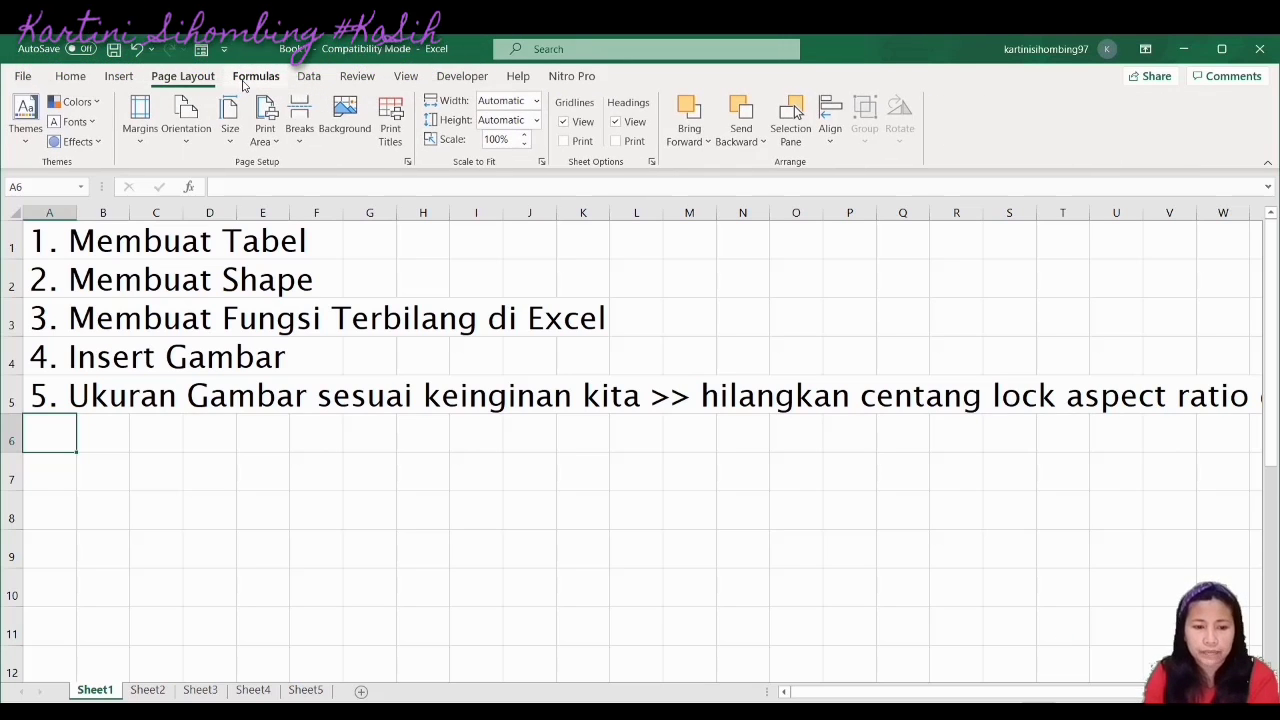
click(258, 78)
click(305, 78)
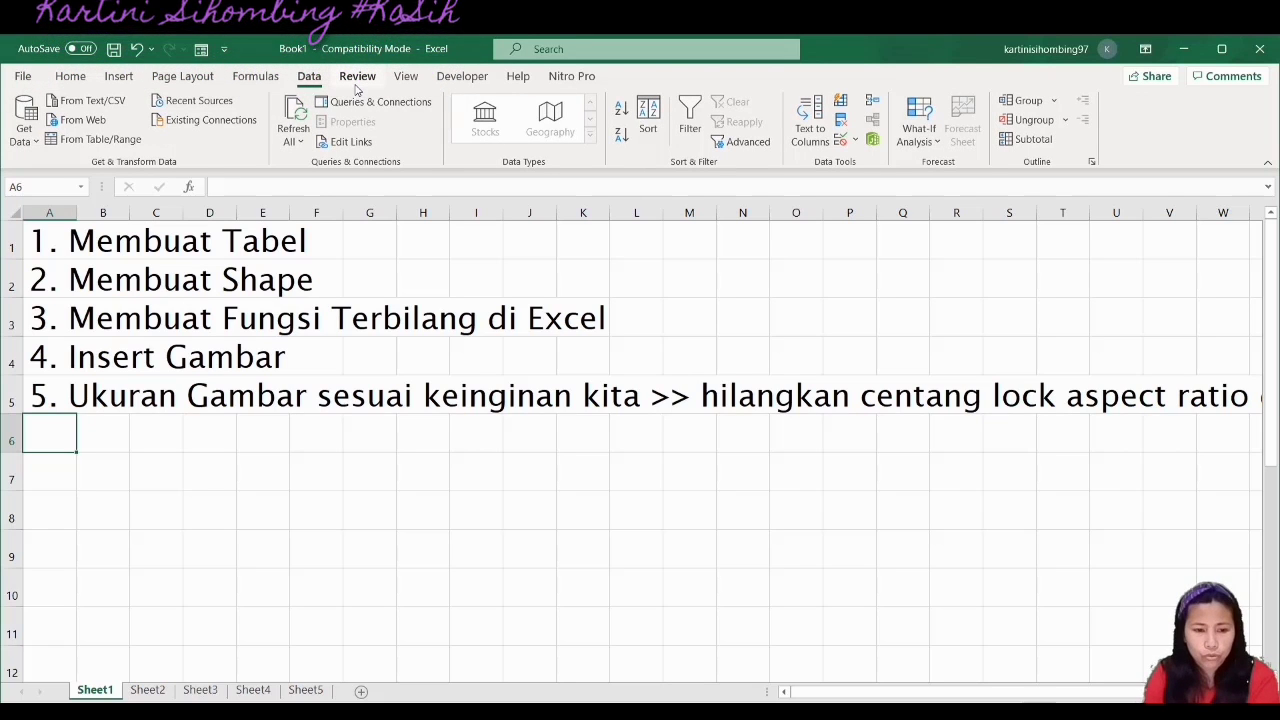
click(356, 80)
click(403, 80)
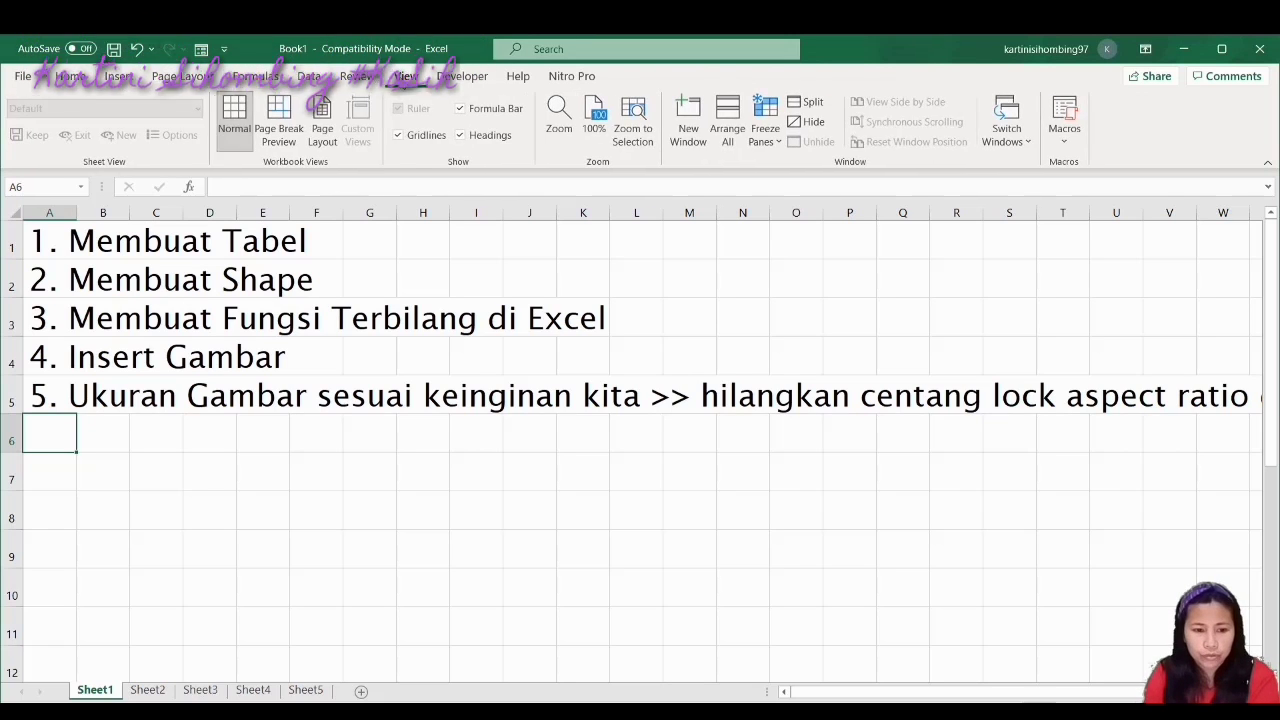
click(455, 80)
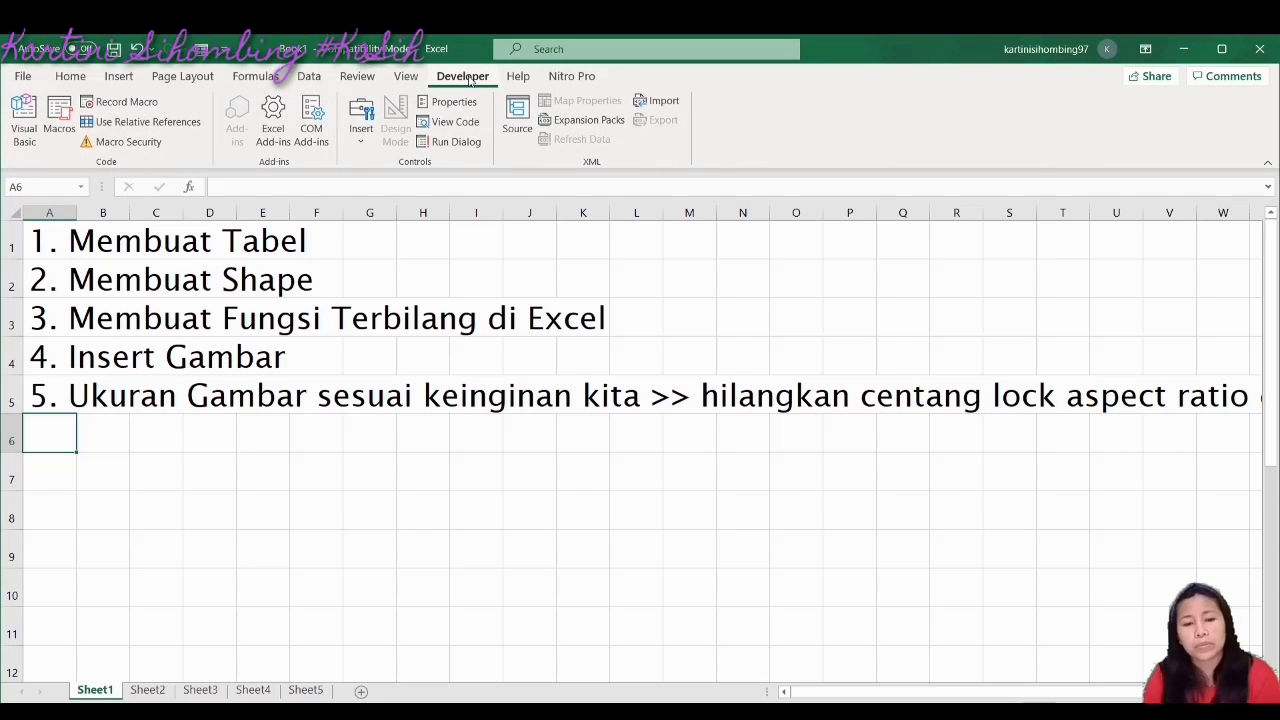
click(518, 80)
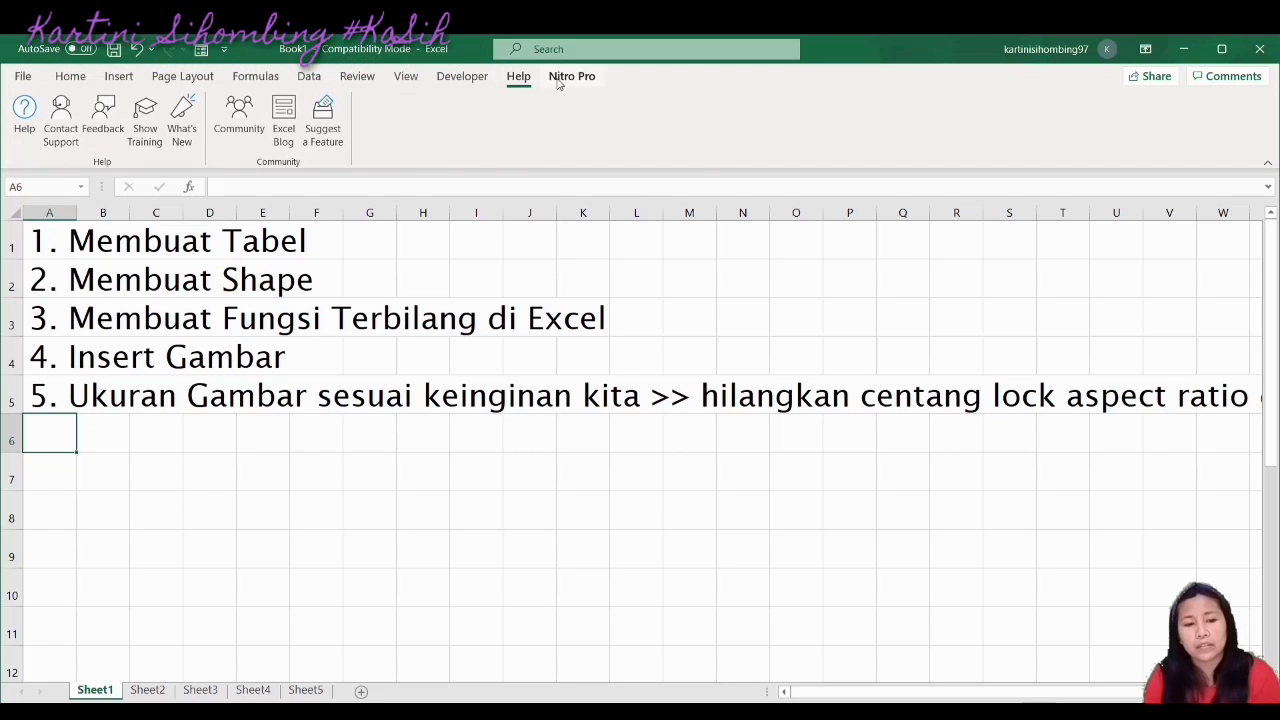
click(450, 77)
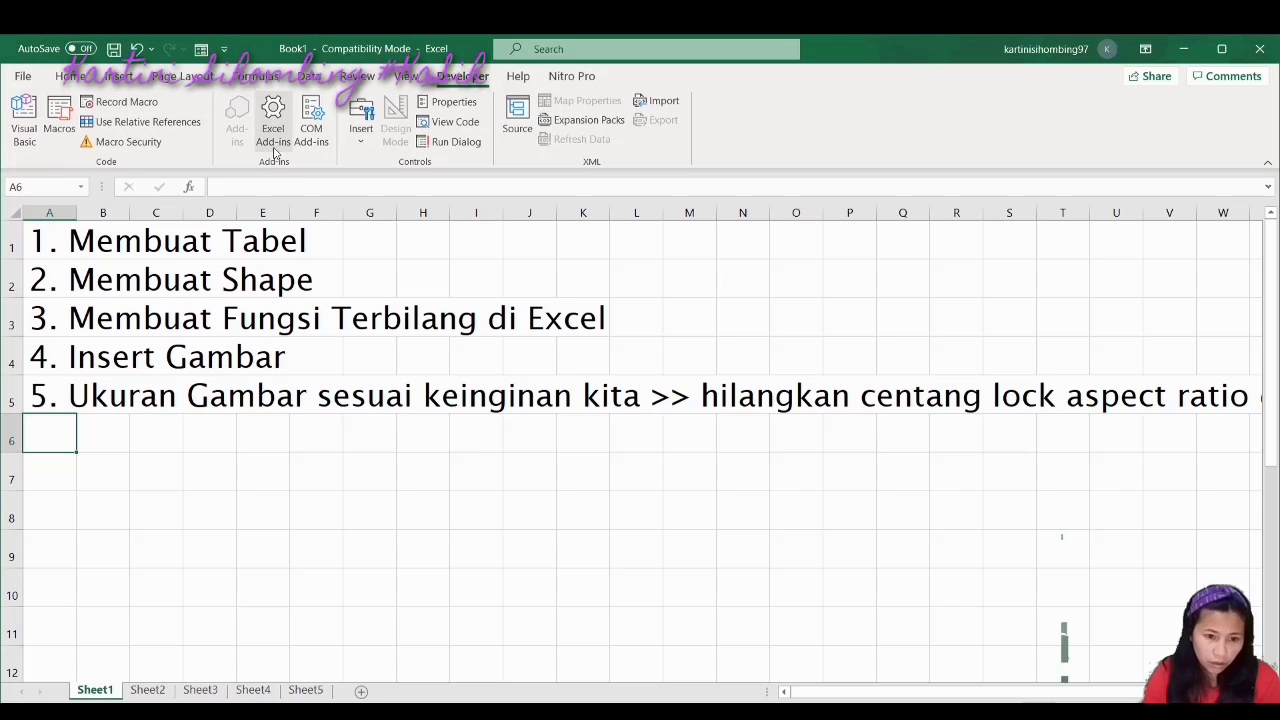
click(168, 125)
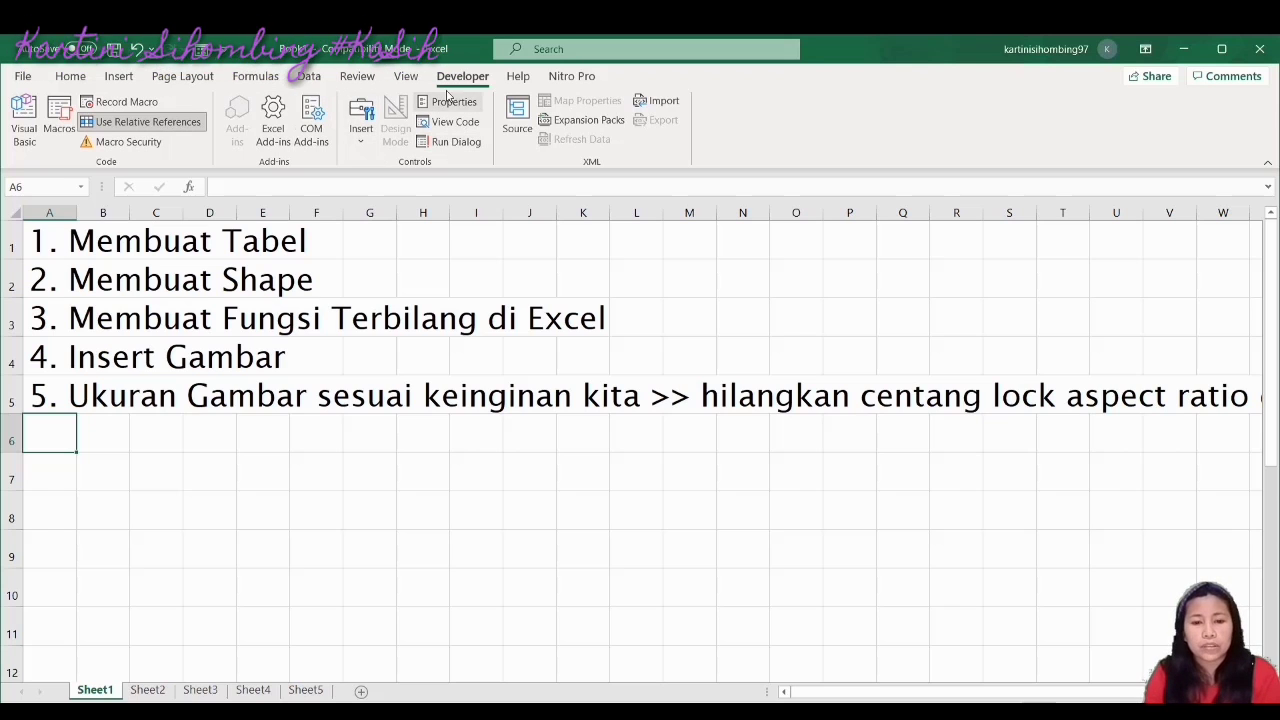
click(656, 104)
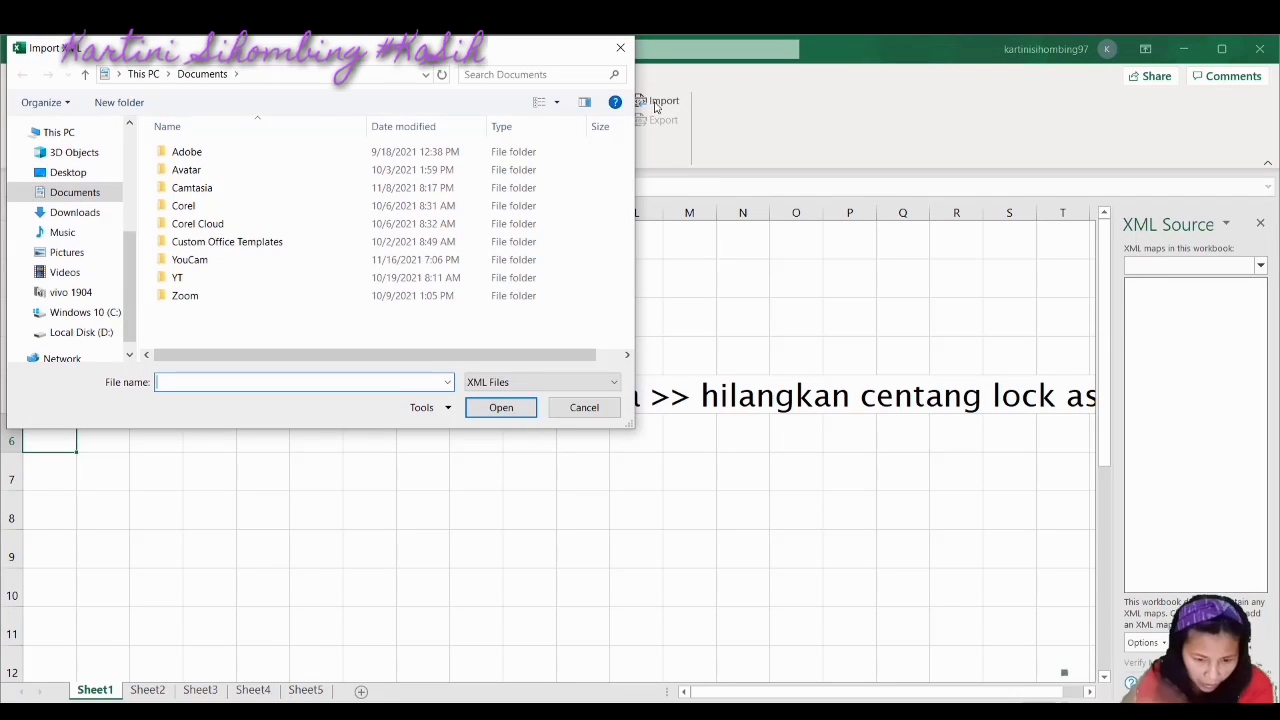
click(105, 338)
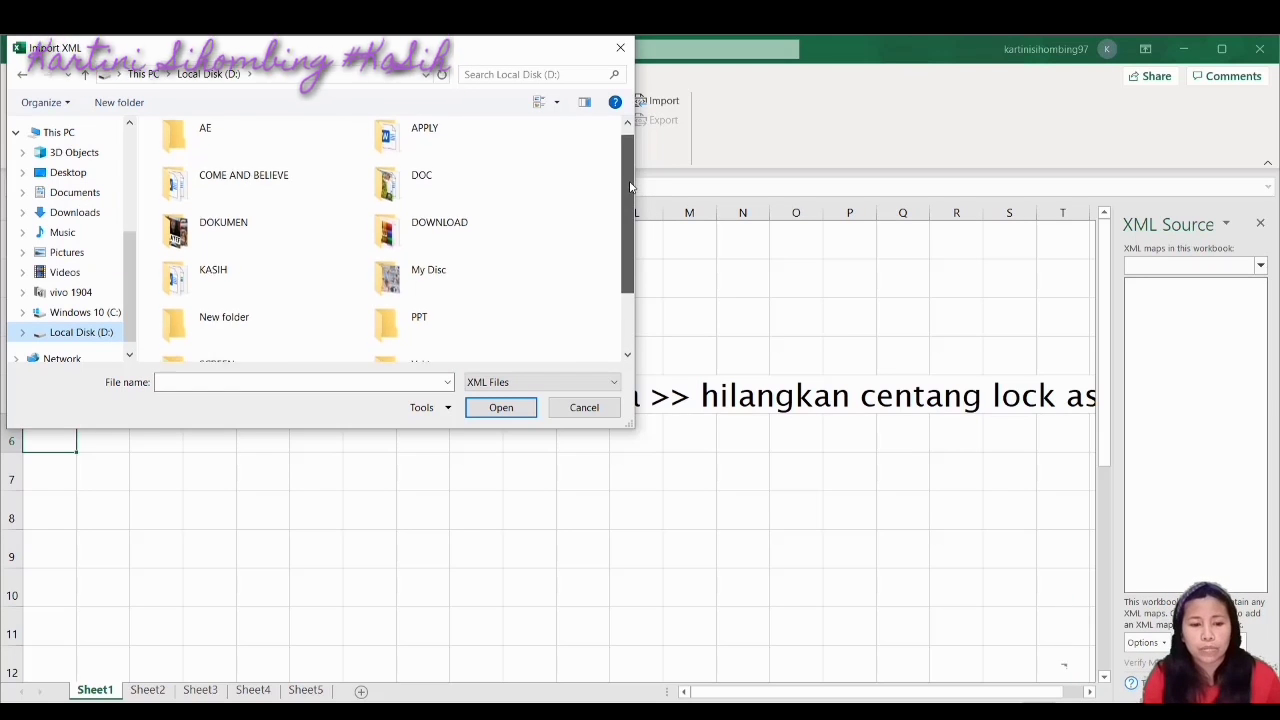
drag(623, 205, 623, 260)
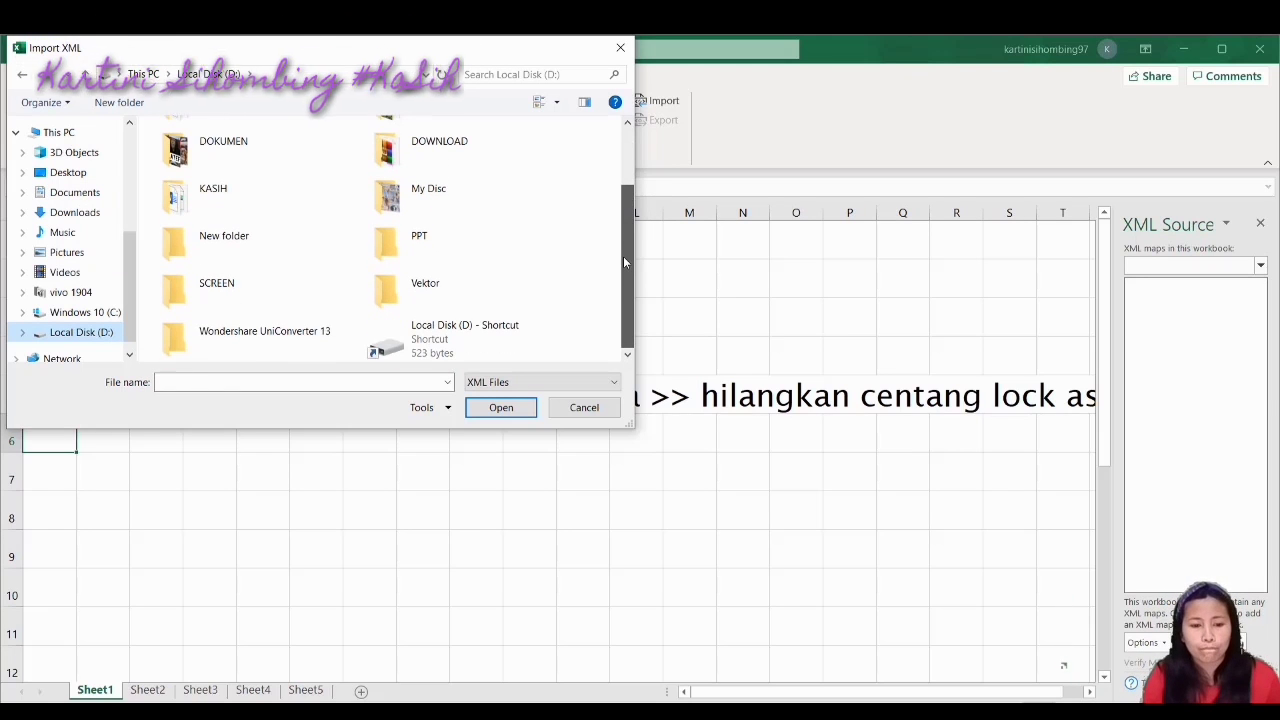
drag(622, 228, 613, 151)
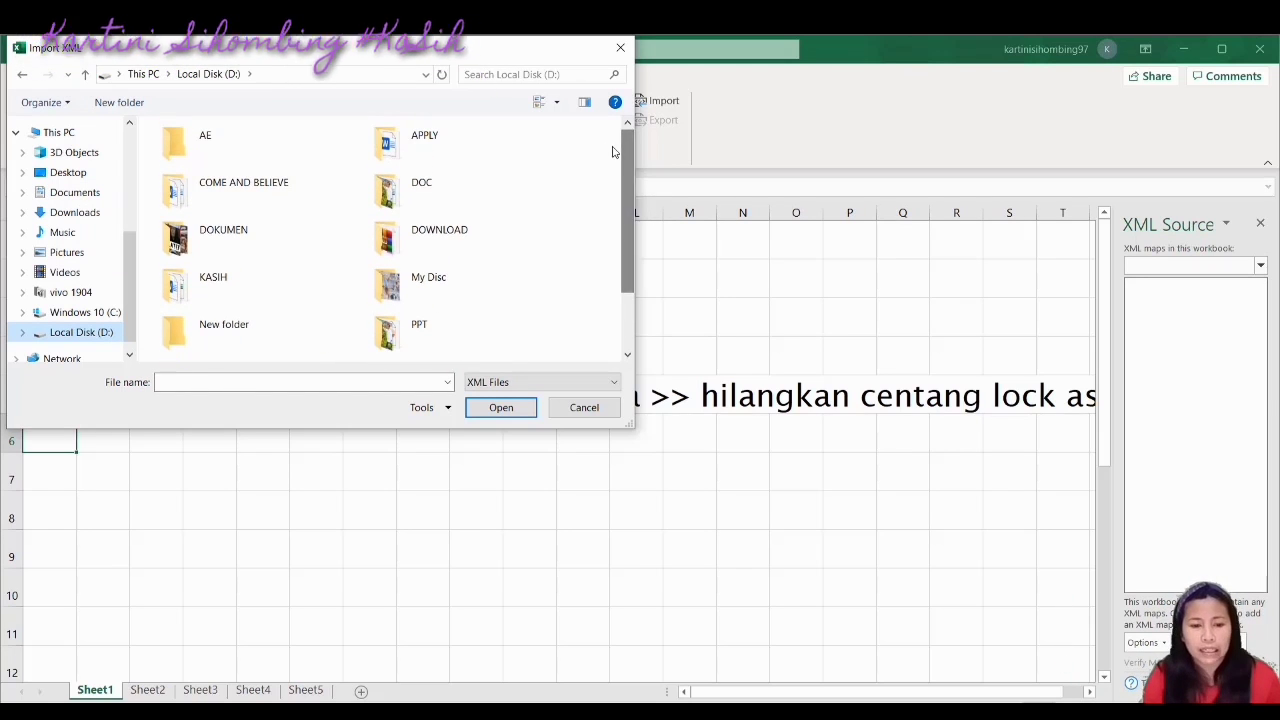
click(215, 237)
double_click(215, 237)
mouse_move(630, 155)
mouse_down()
mouse_move(628, 228)
mouse_move(625, 148)
mouse_up()
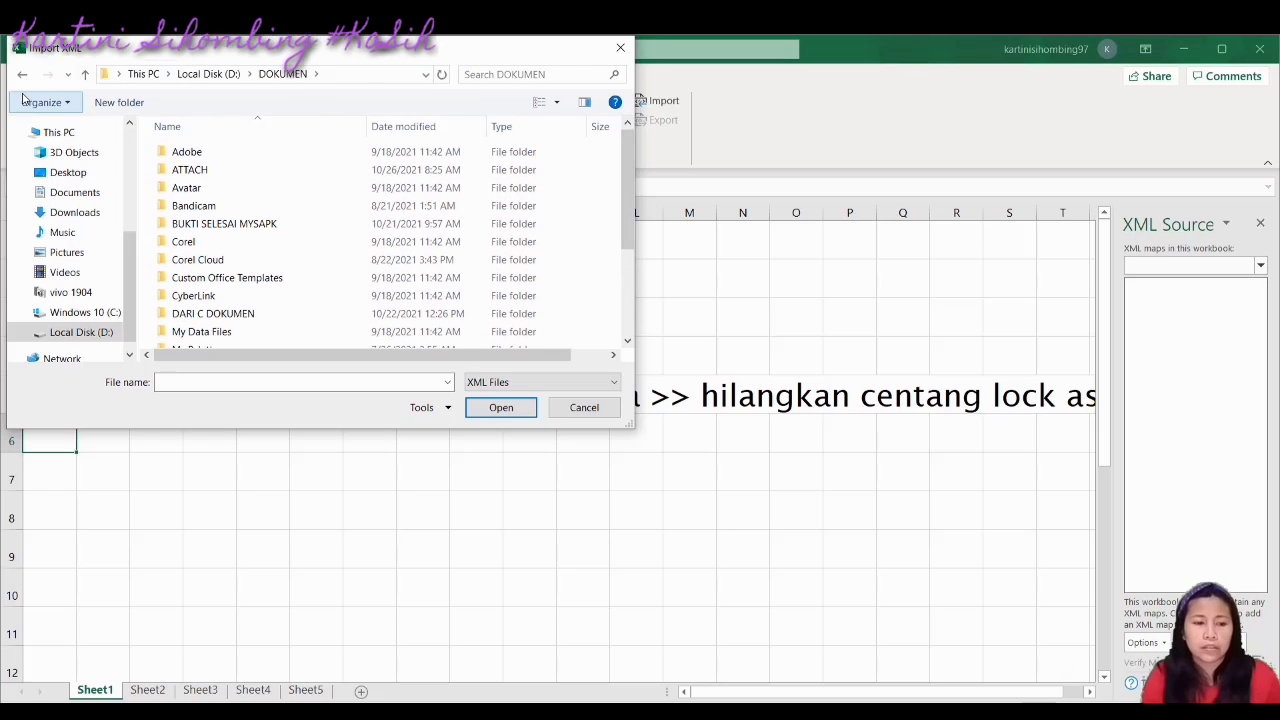
click(20, 79)
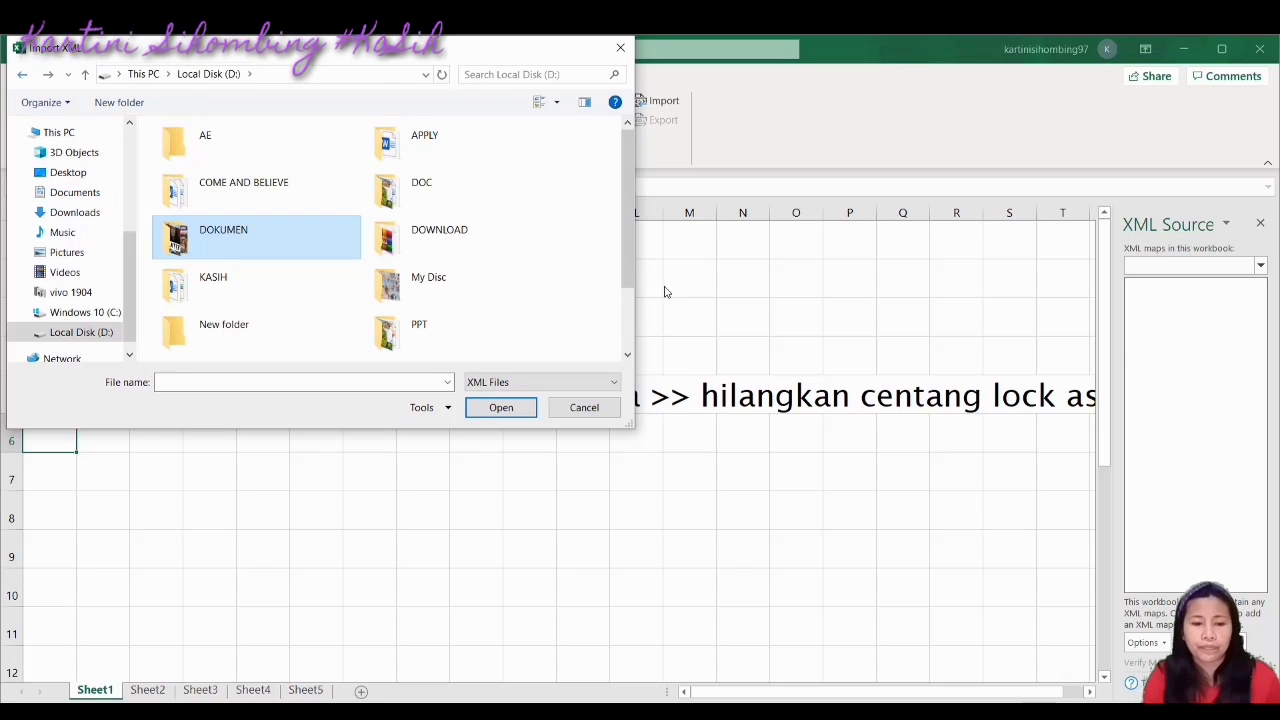
drag(619, 201, 630, 318)
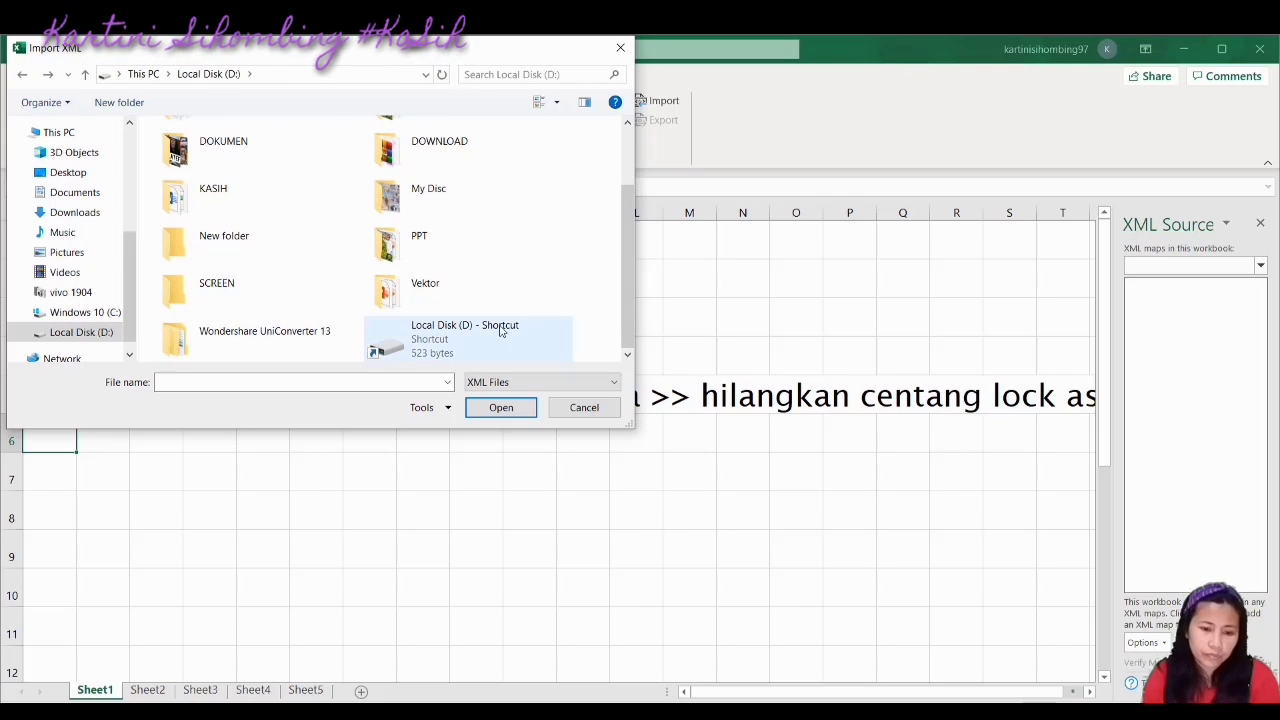
double_click(432, 305)
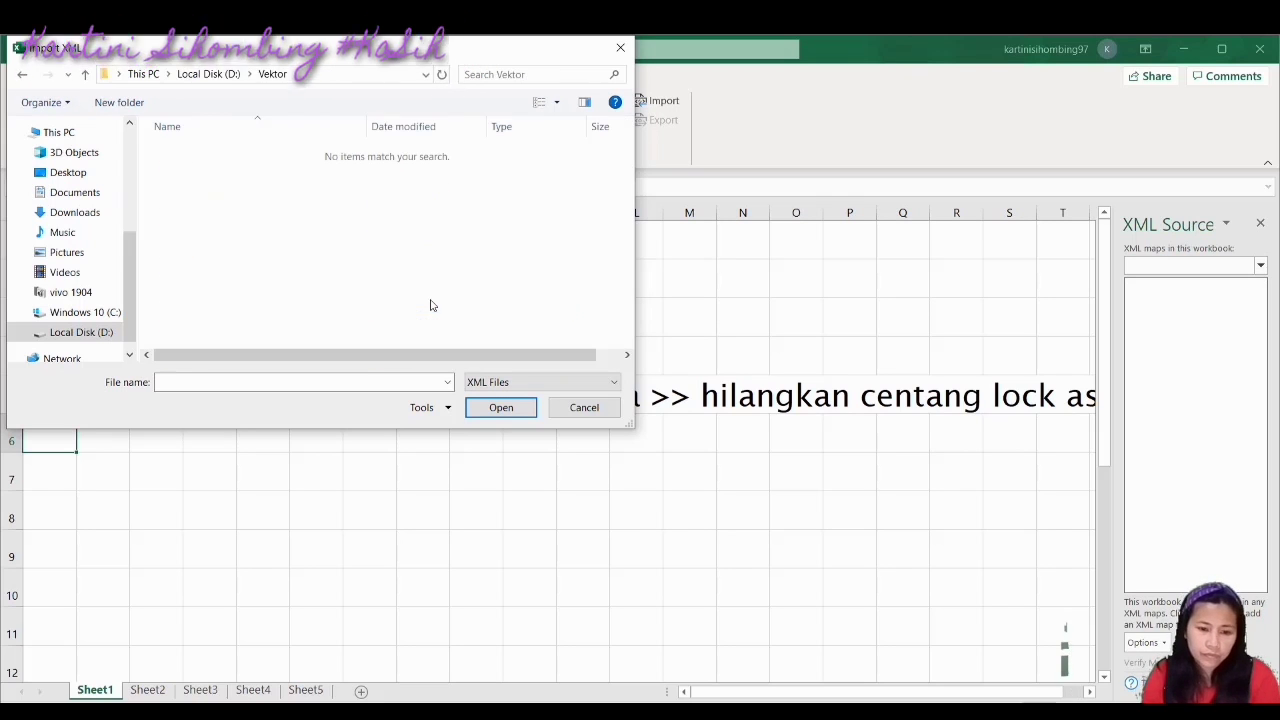
click(23, 75)
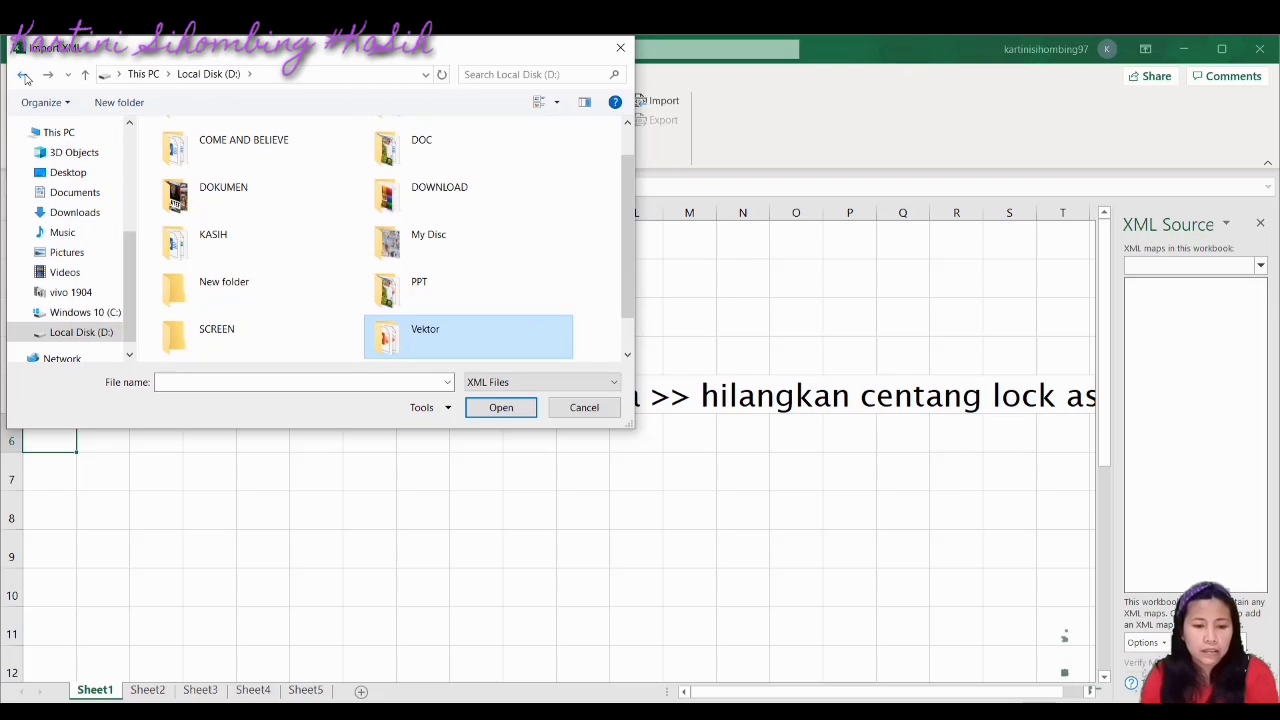
click(592, 409)
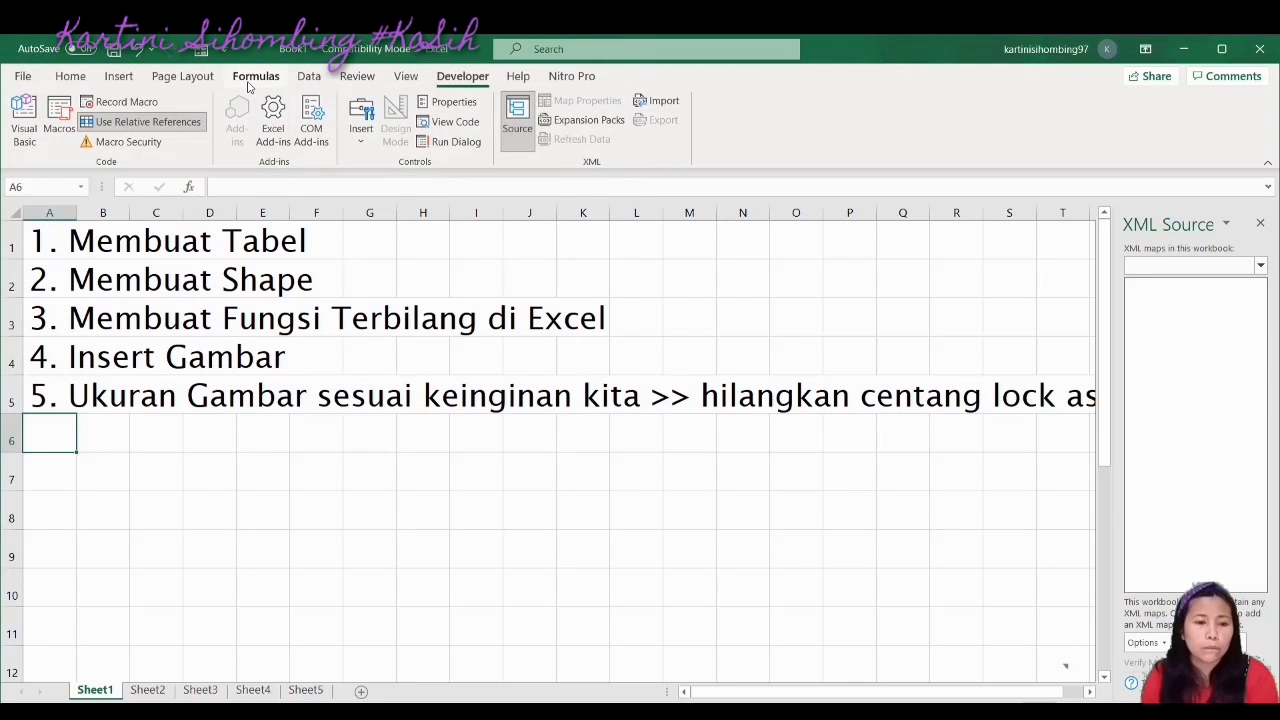
On the Formulas tab, scroll the Financial functions list down to XIRR, then close it
click(250, 80)
click(172, 78)
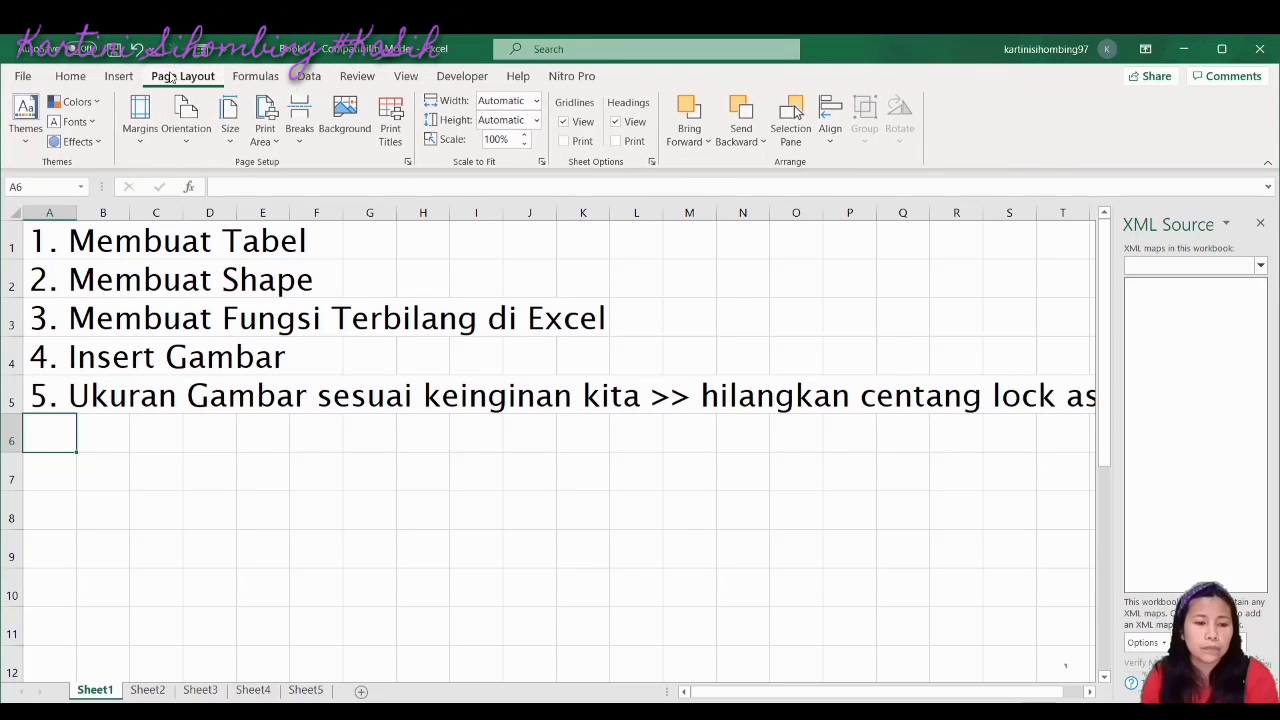
click(254, 80)
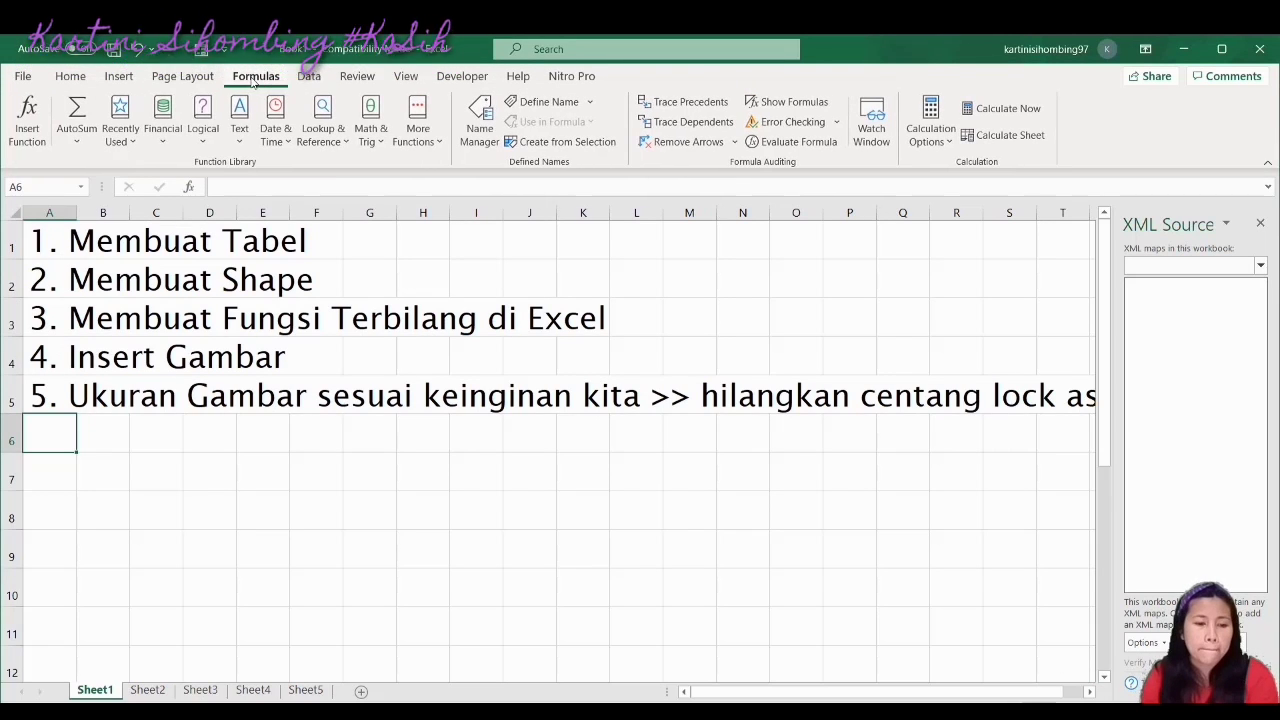
click(166, 140)
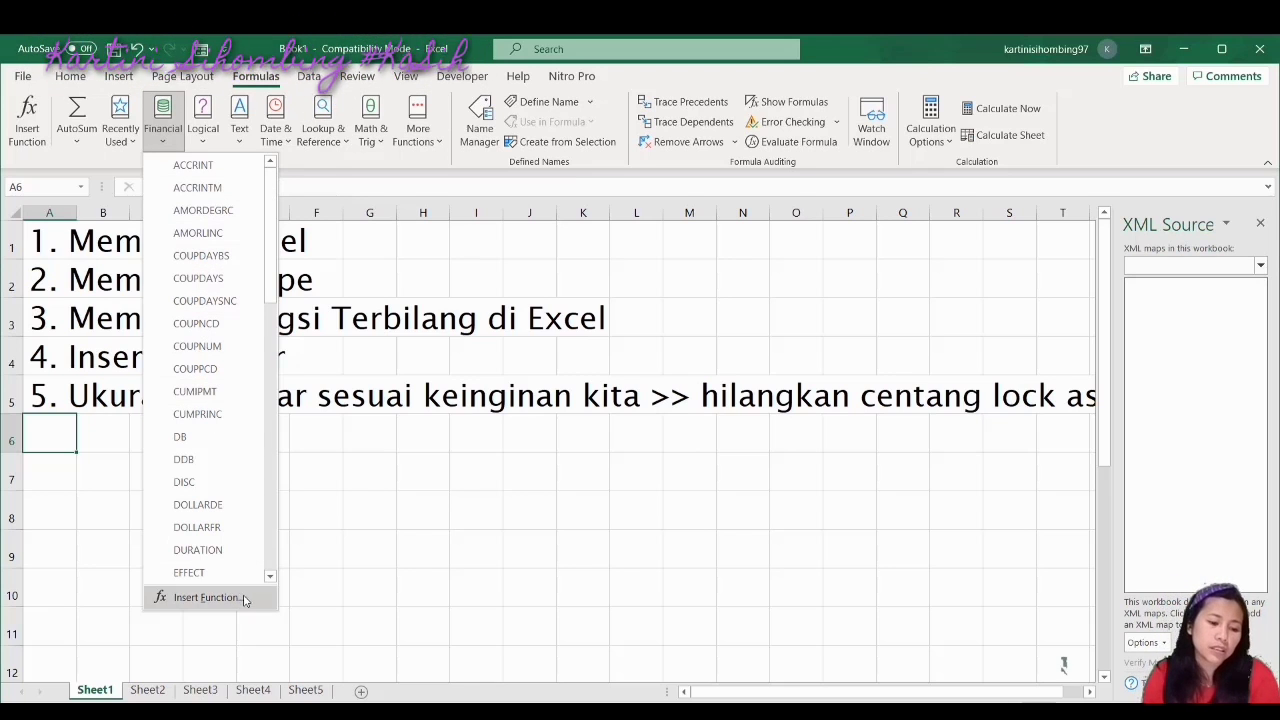
click(270, 578)
click(270, 578)
click(270, 578)
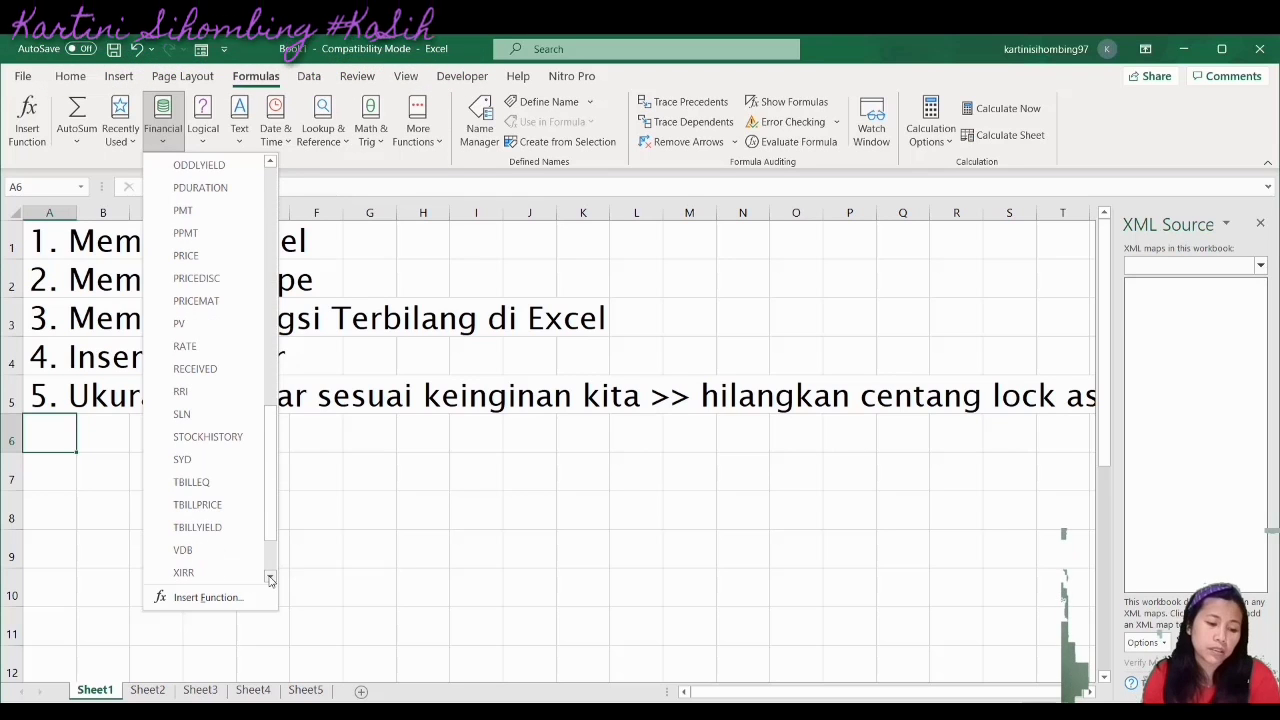
click(384, 569)
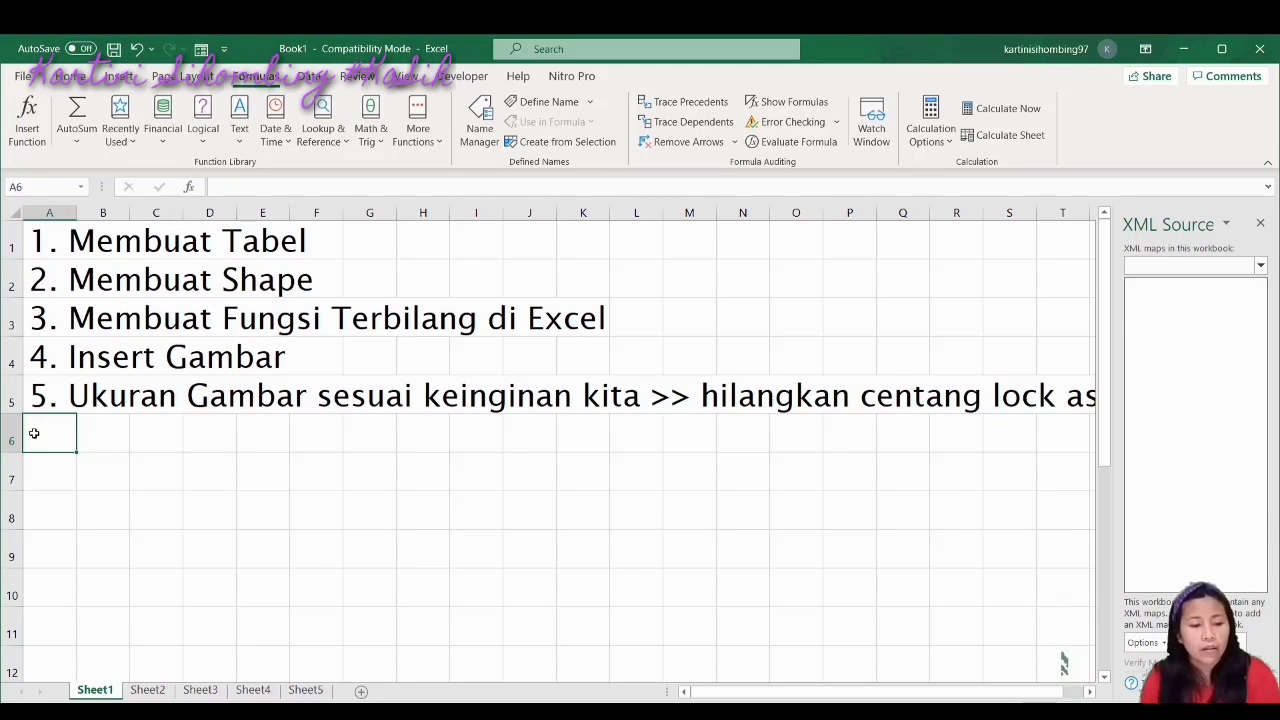
Type '6. Fungsi Insert' as the sixth topic in A6
text(6. )
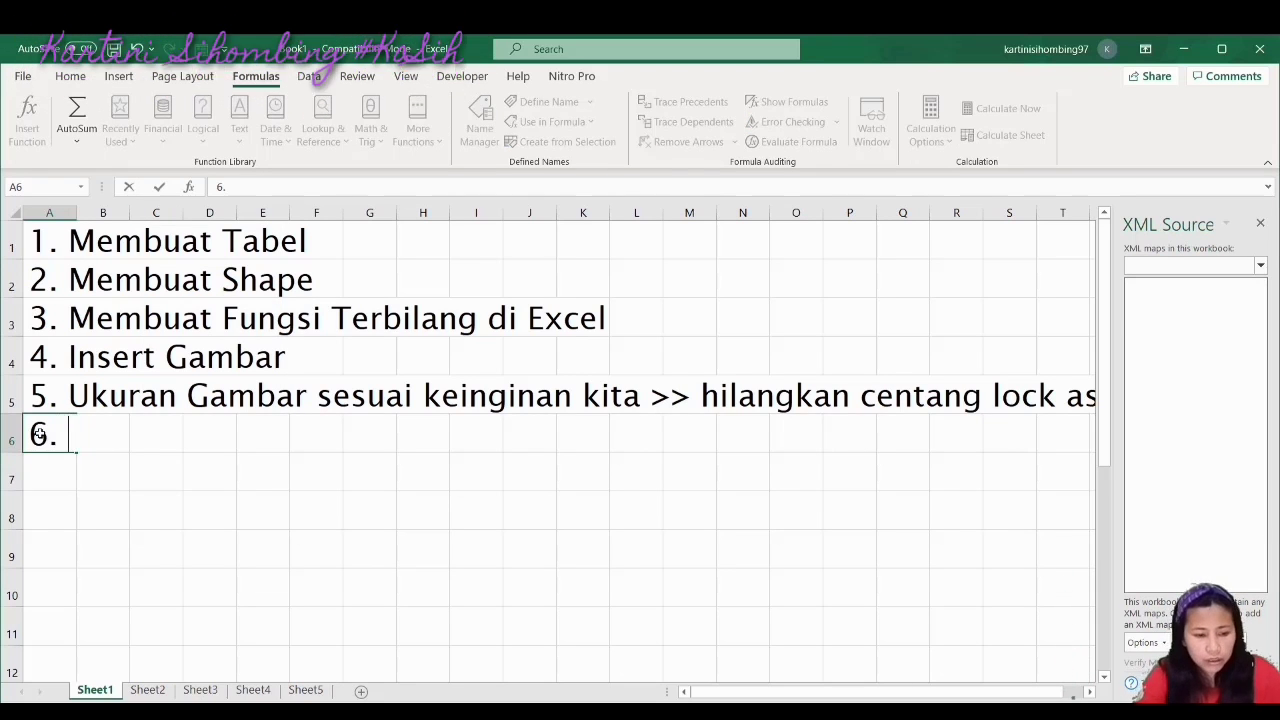
text(Fumg)
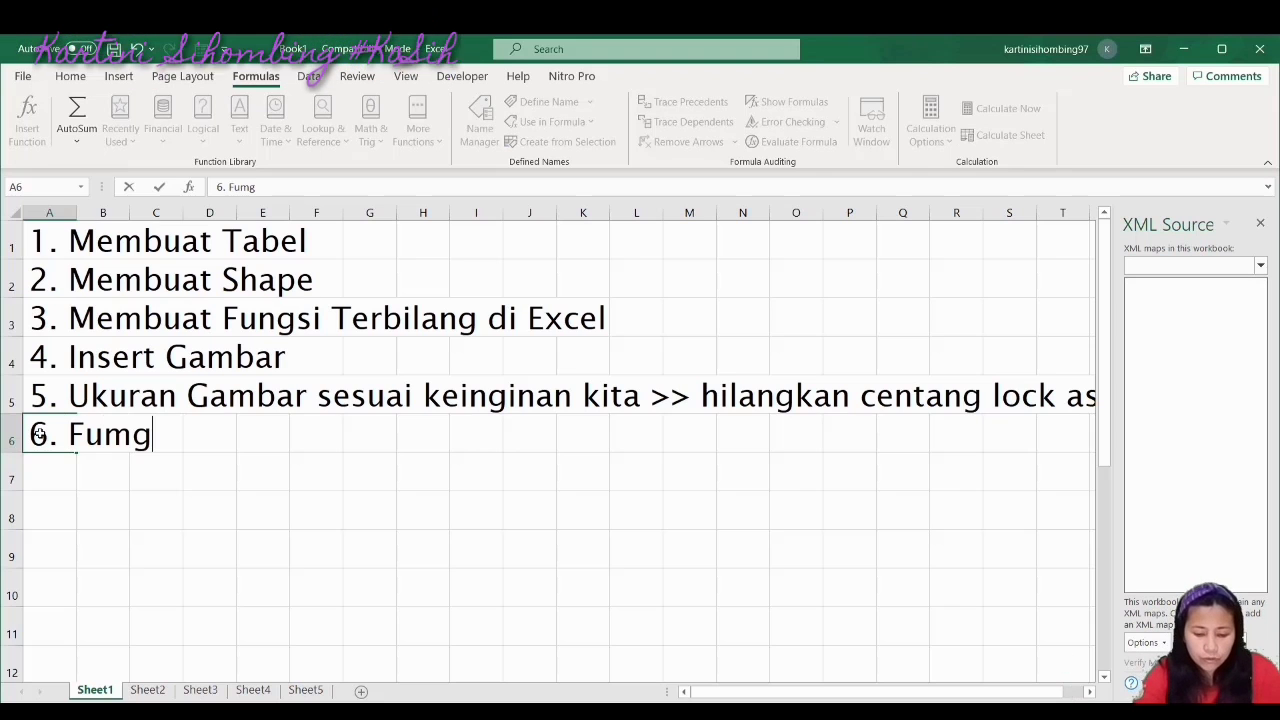
text(si)
key(BackSpace)
key(BackSpace)
key(BackSpace)
key(BackSpace)
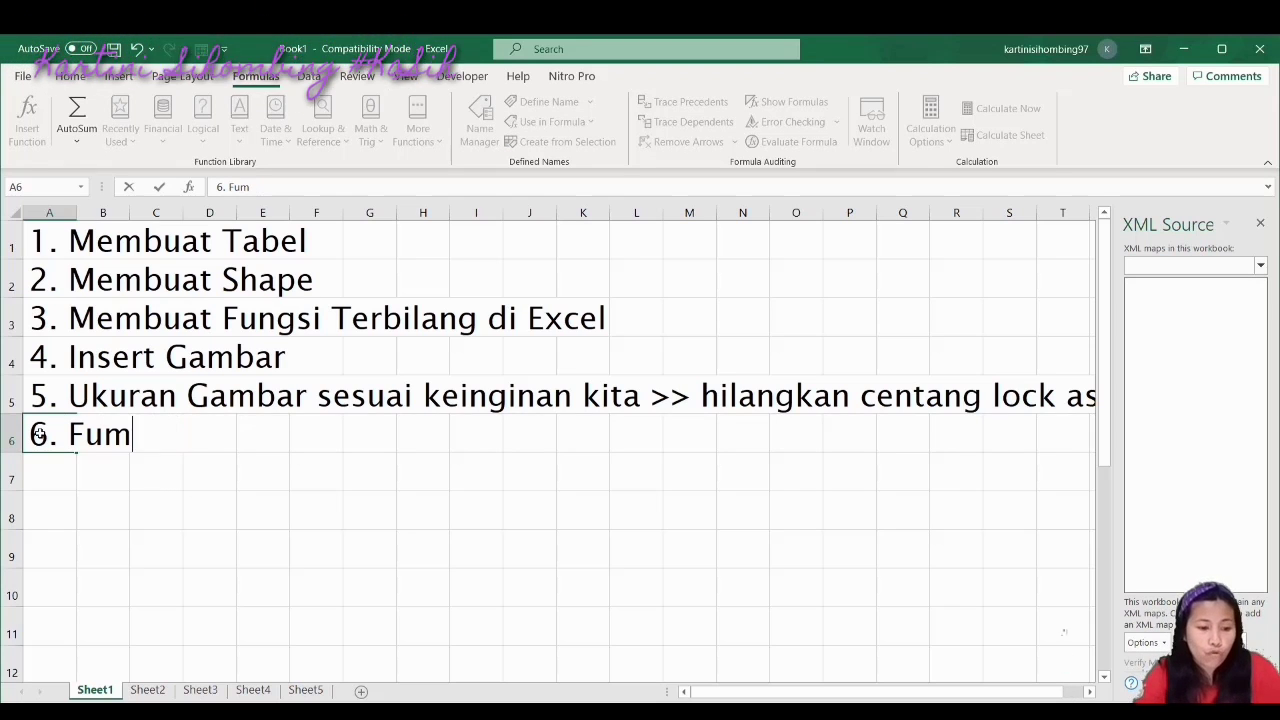
text(ngsi )
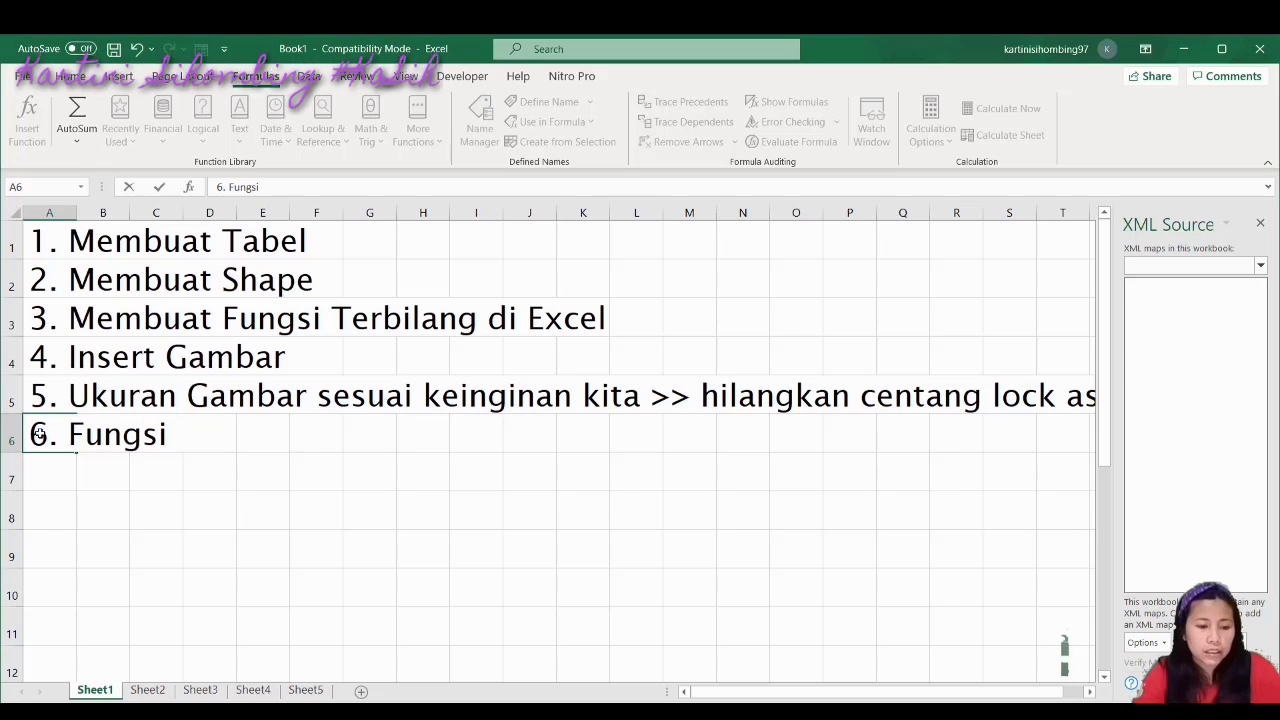
text(I)
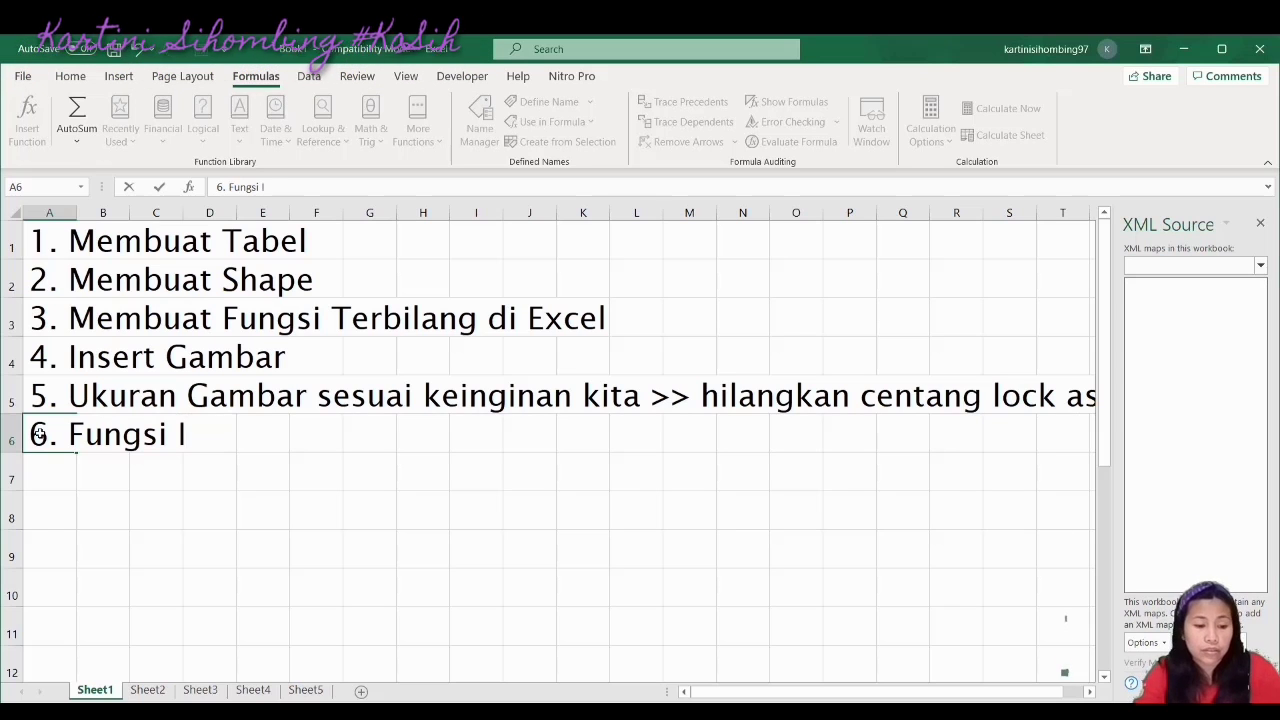
text(nsert)
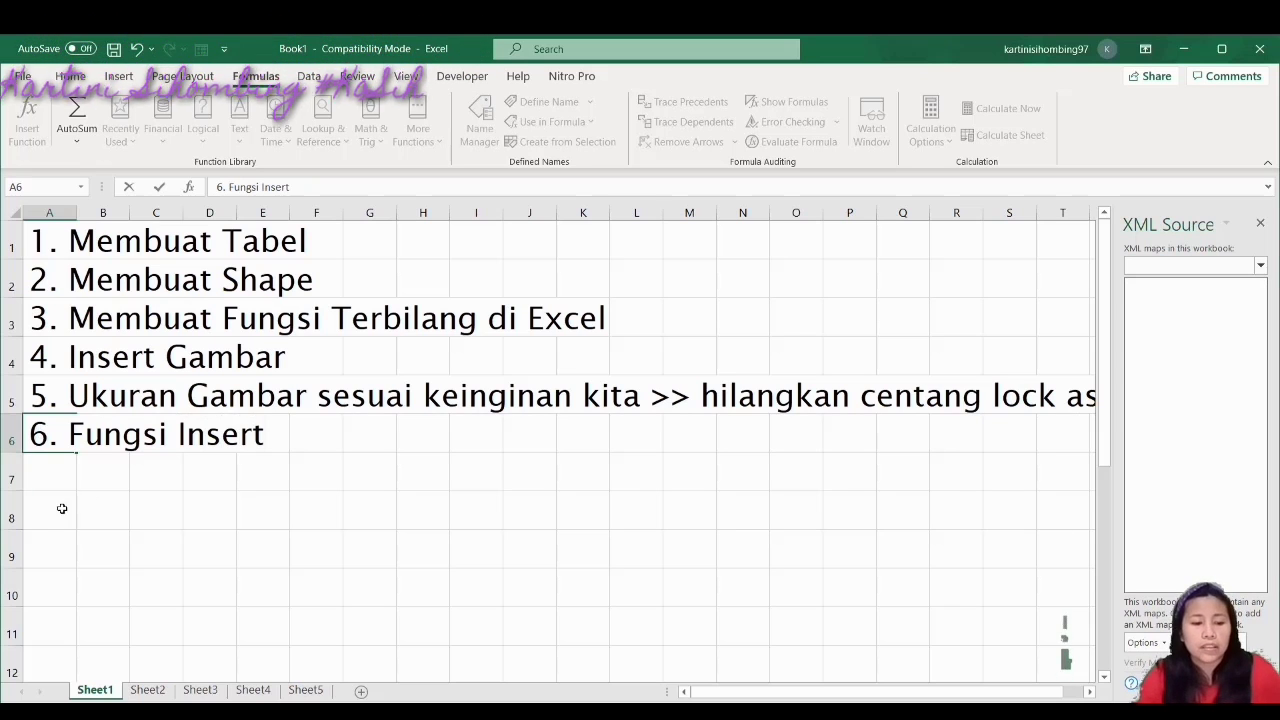
Move 'Fungsi' after 'Insert' so A6 reads '6. Insert Fungsi'
click(104, 434)
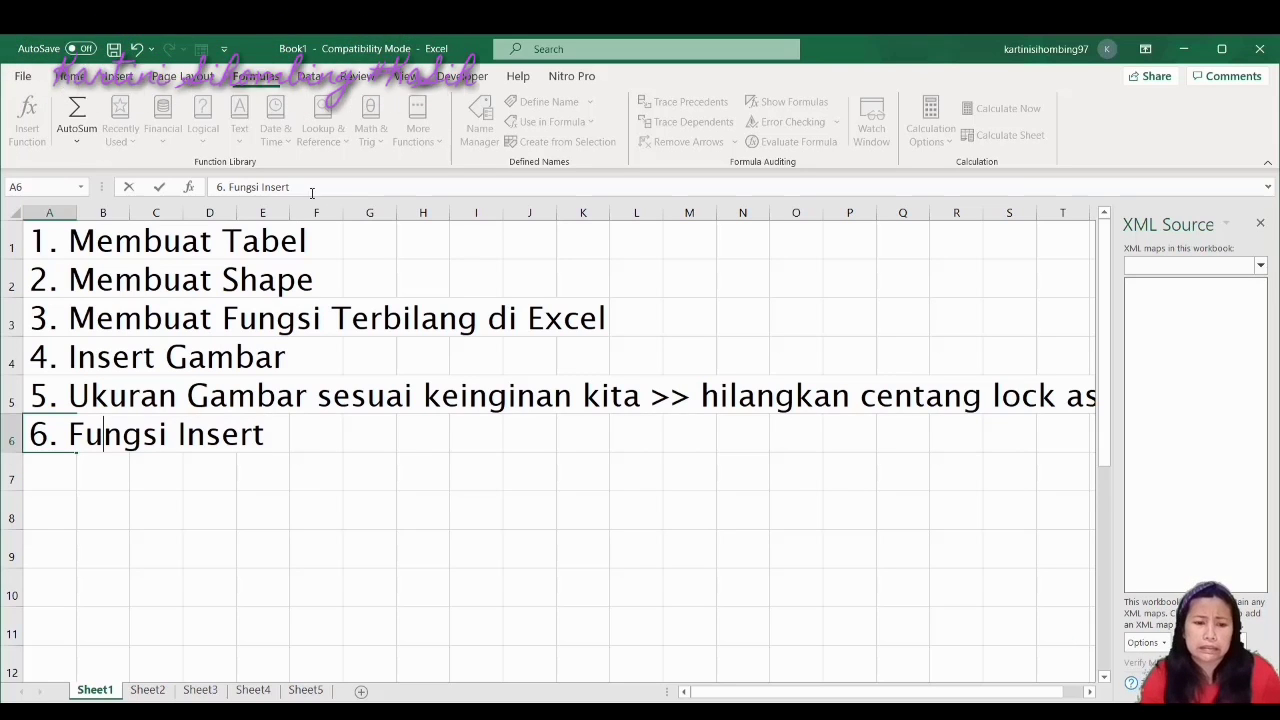
drag(261, 187, 229, 191)
key(ctrl+c)
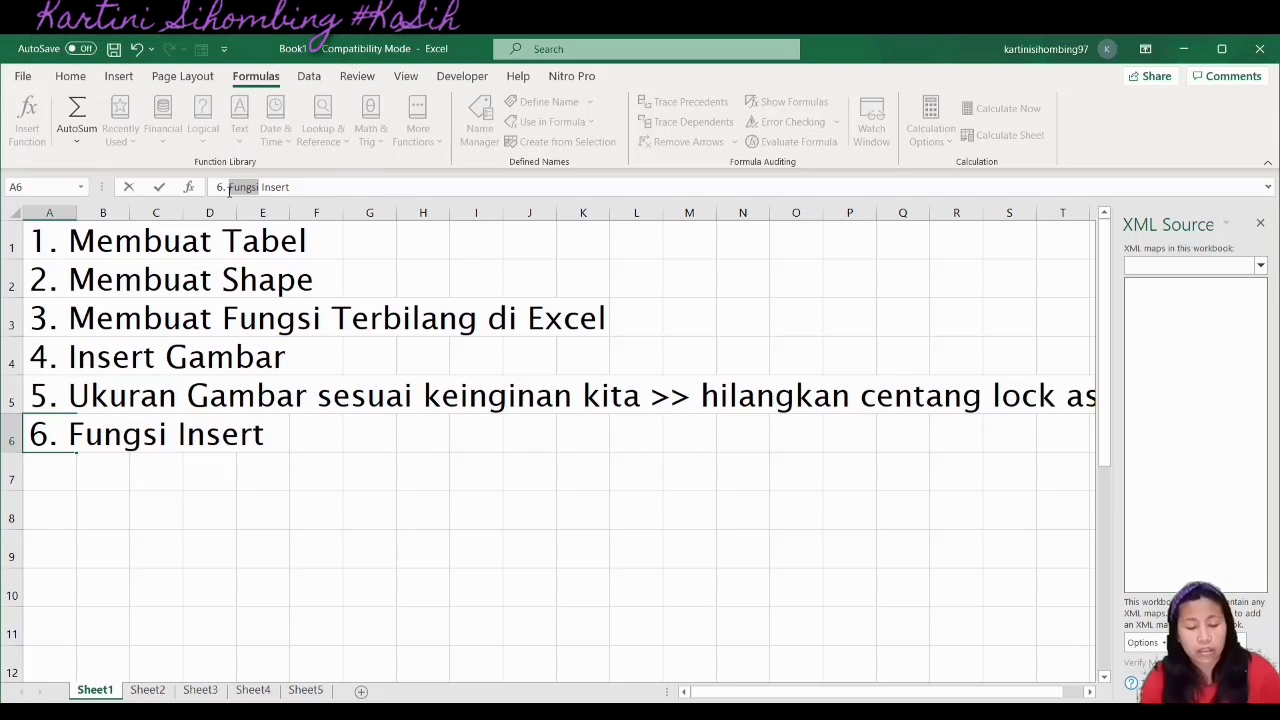
key(BackSpace)
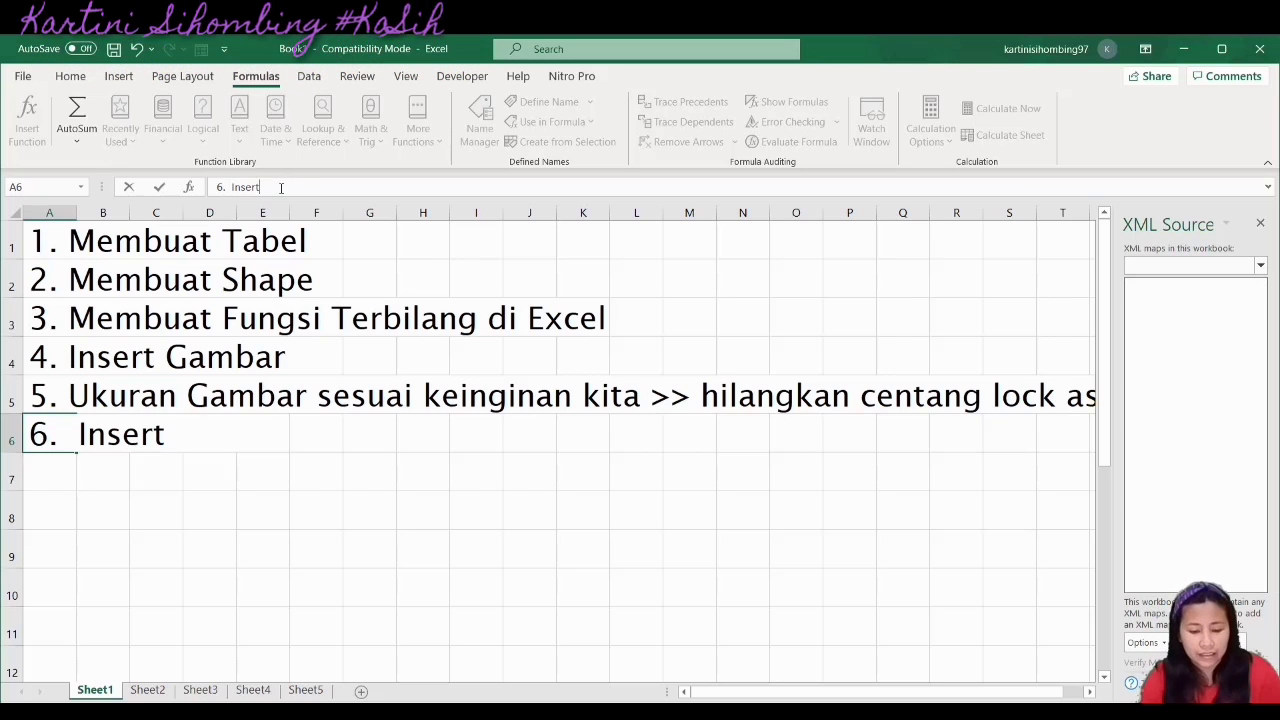
key(ctrl+v)
click(256, 572)
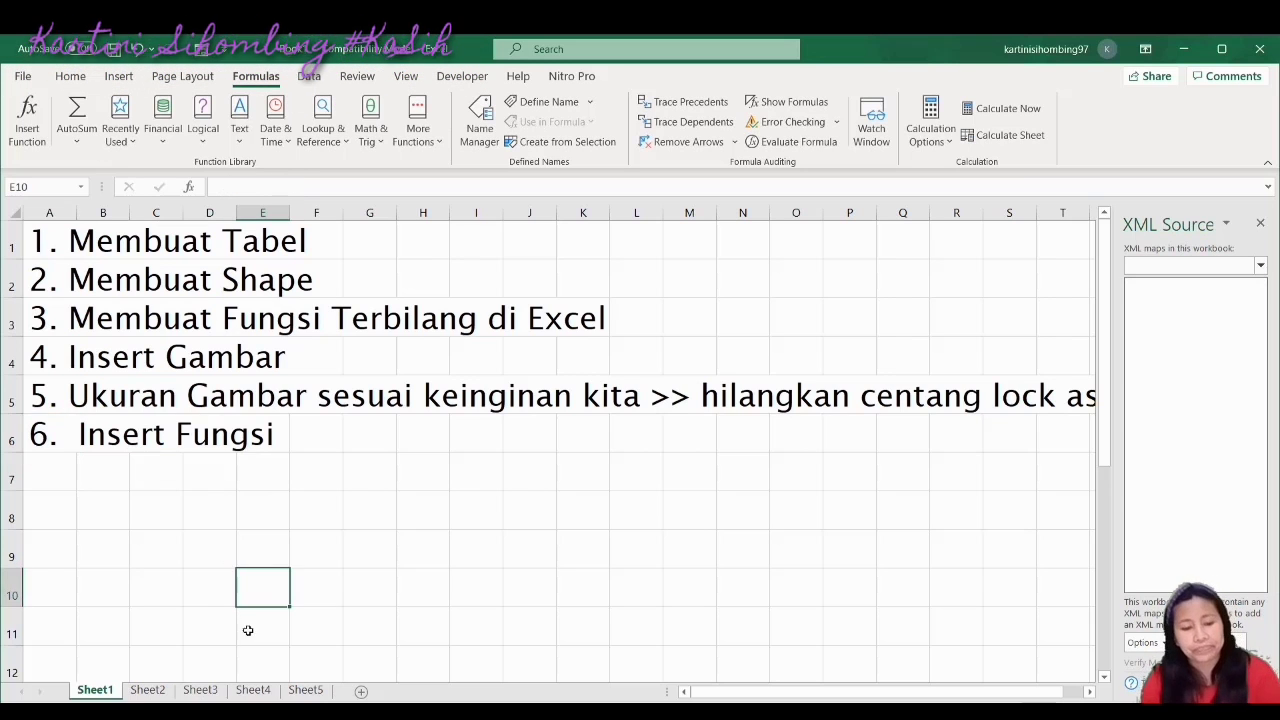
Add a new blank Sheet6 after Sheet5 and select all of its cells
click(312, 695)
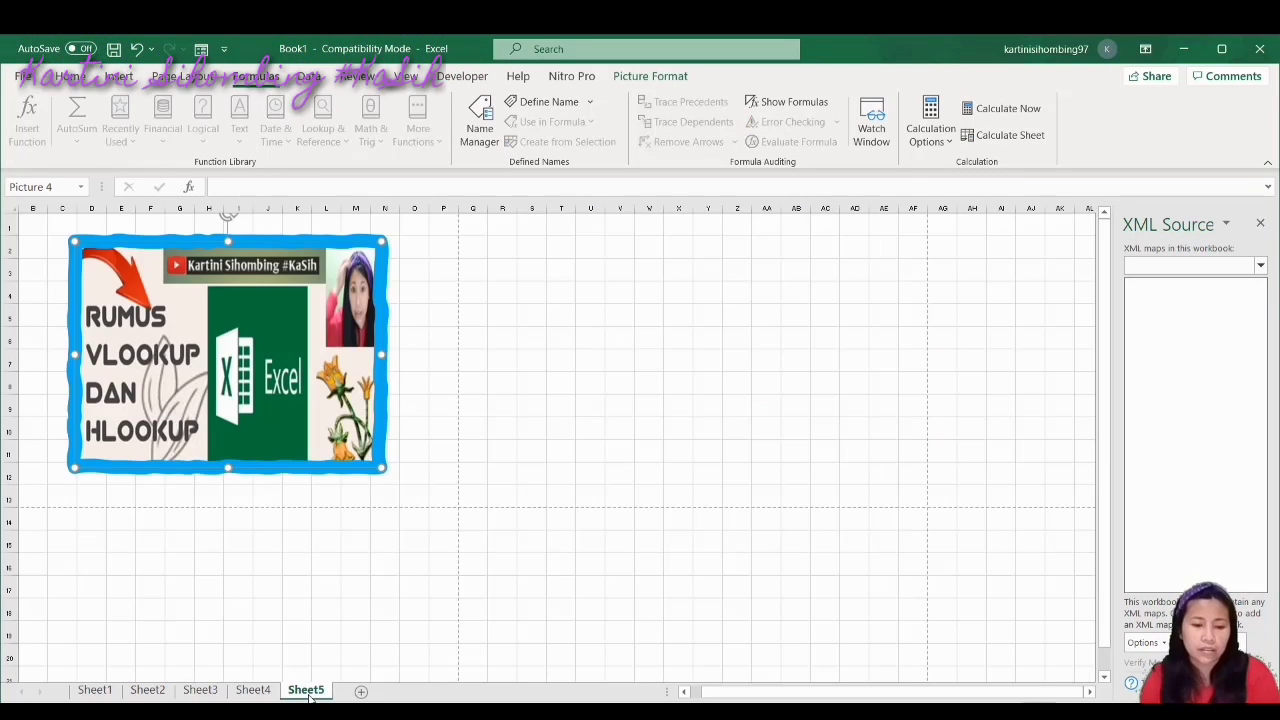
click(360, 692)
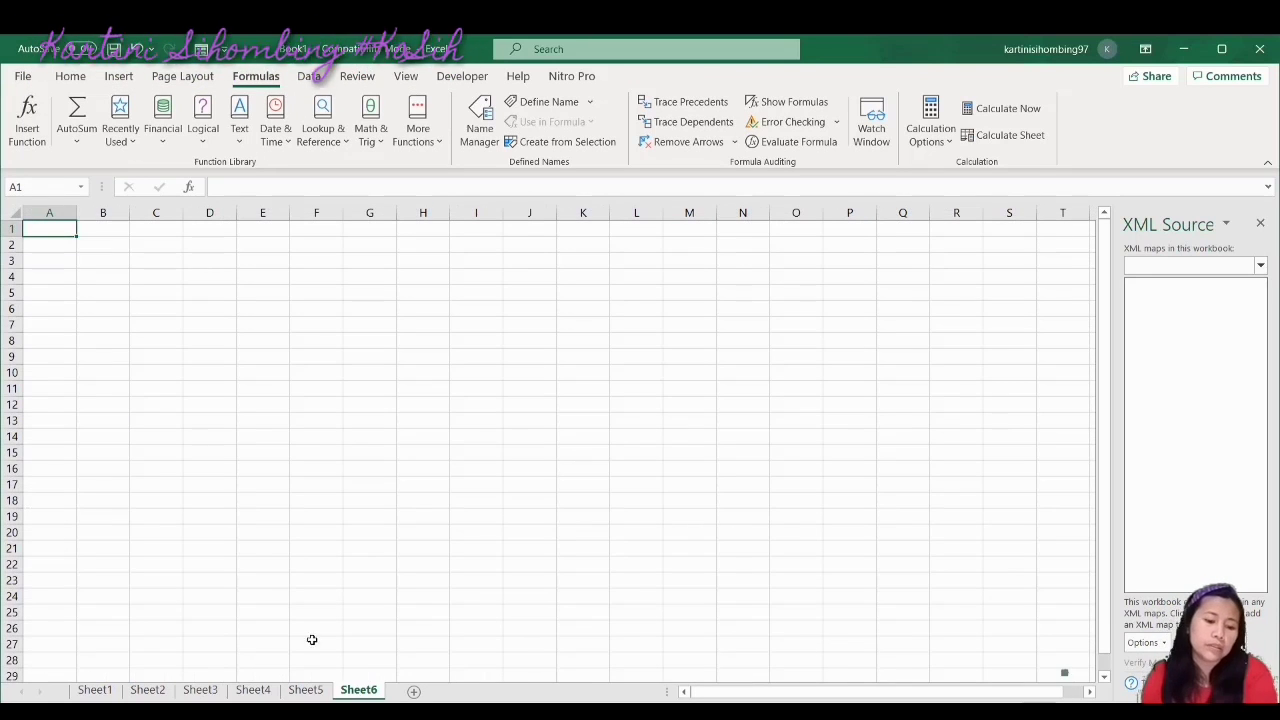
key(ctrl+a)
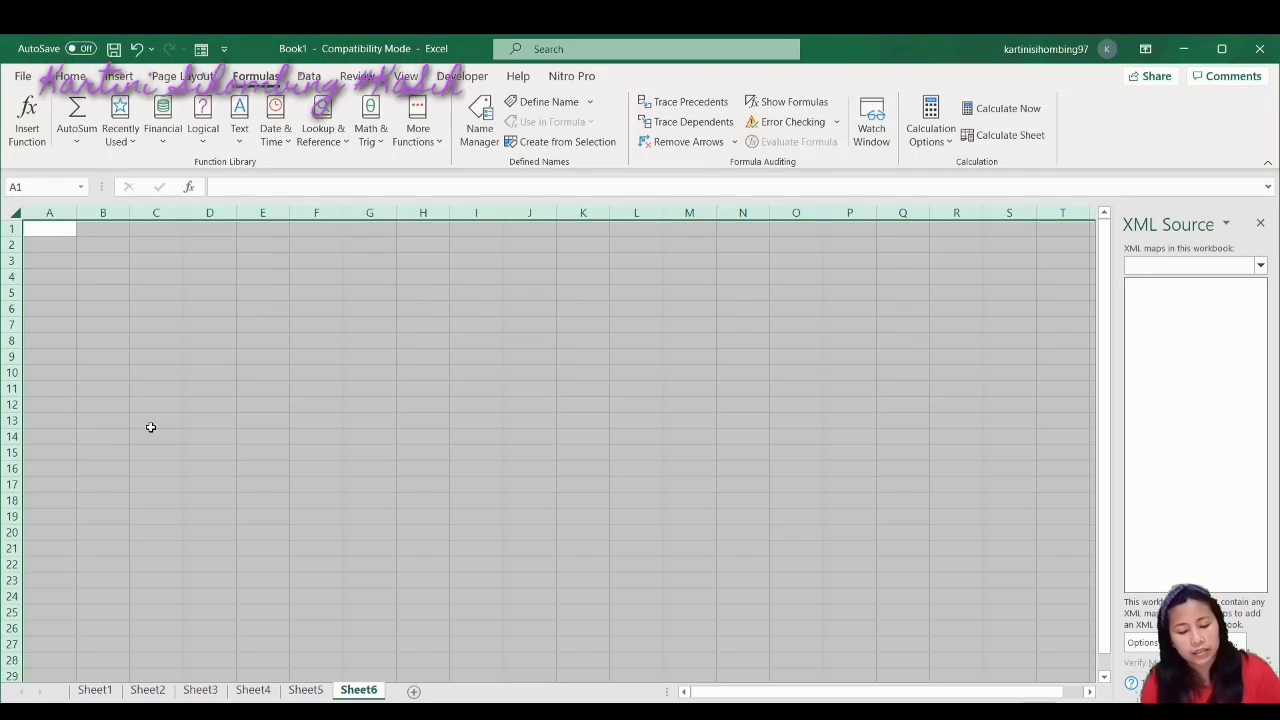
Format all cells of Sheet6 in Playball font at size 28
key(ctrl+1)
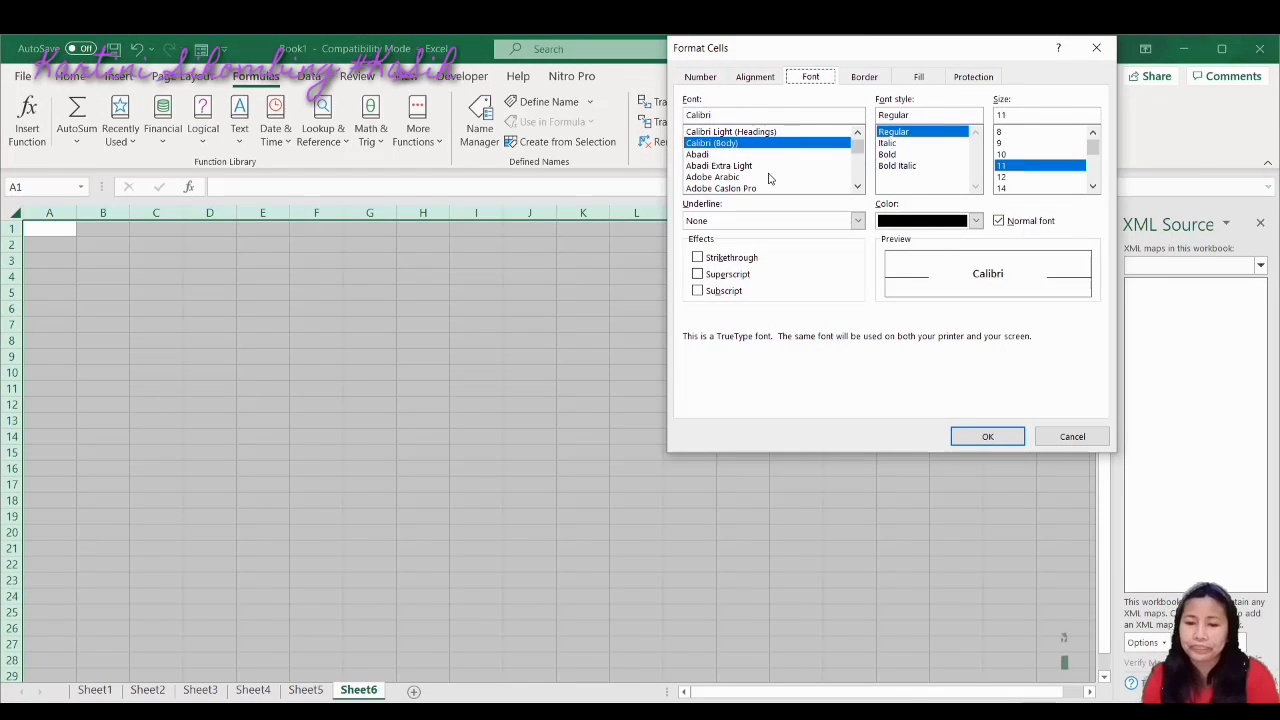
click(701, 80)
click(763, 80)
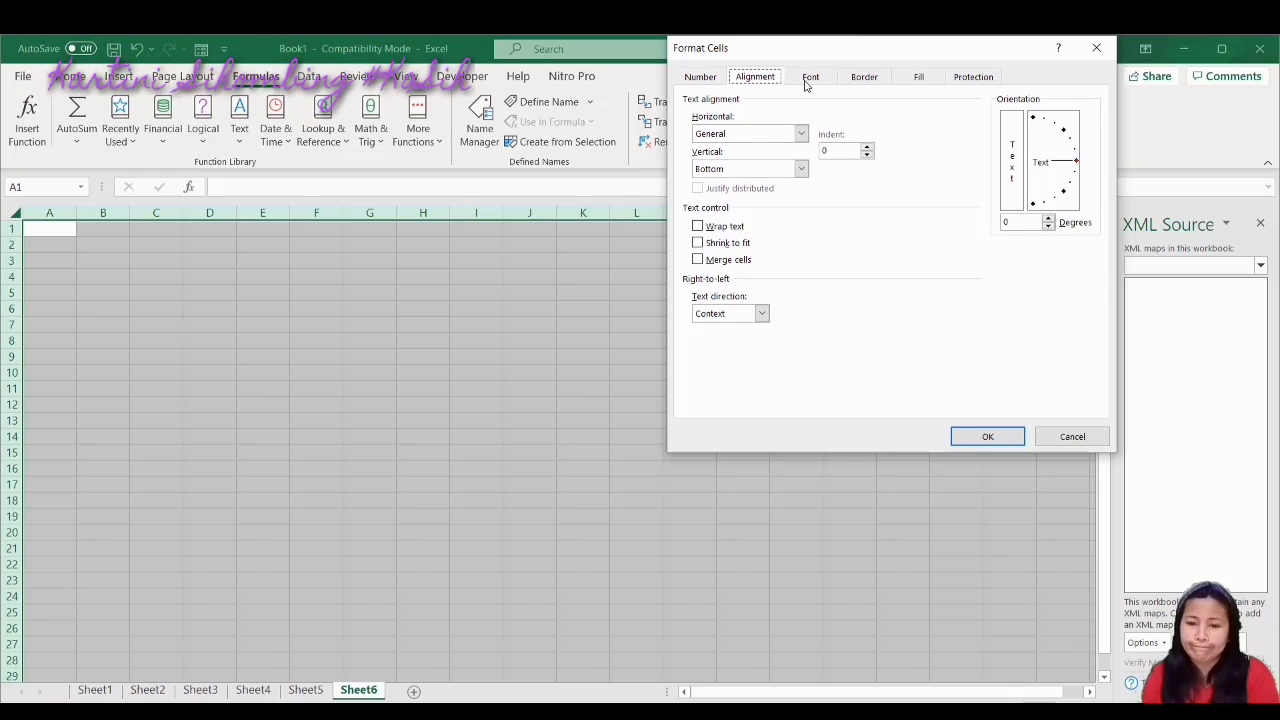
click(806, 80)
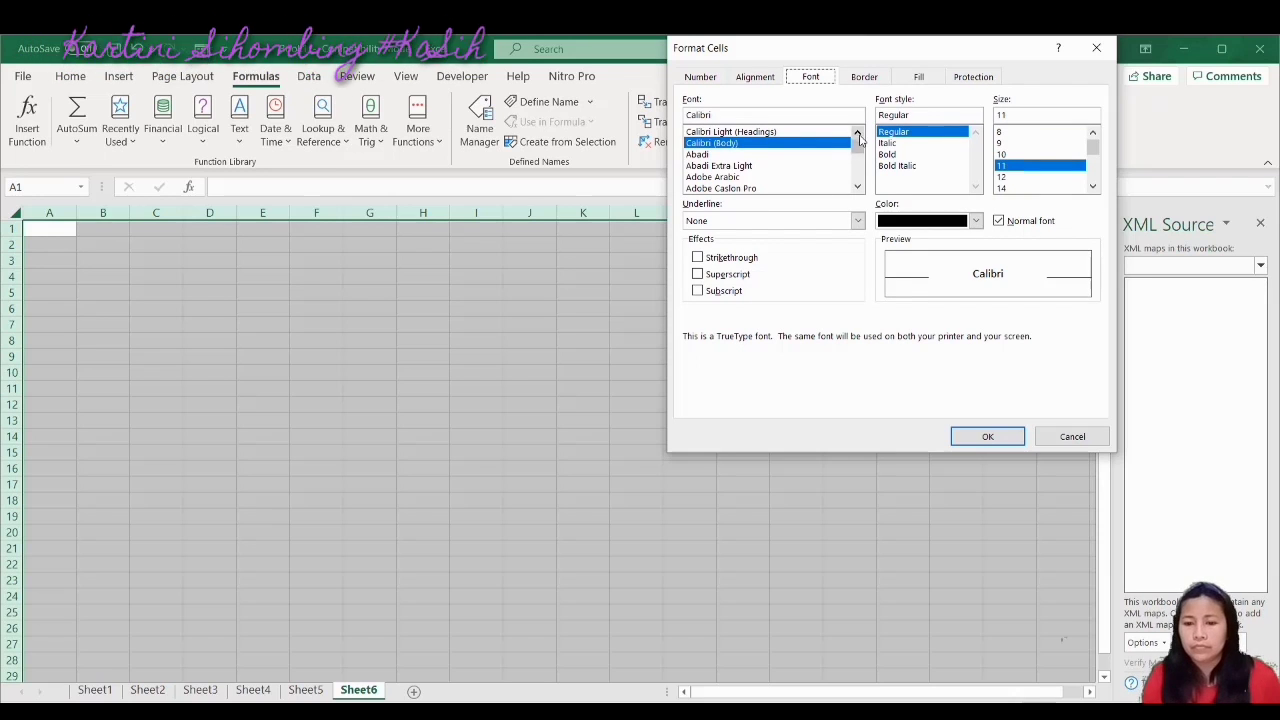
drag(860, 147, 860, 165)
click(706, 188)
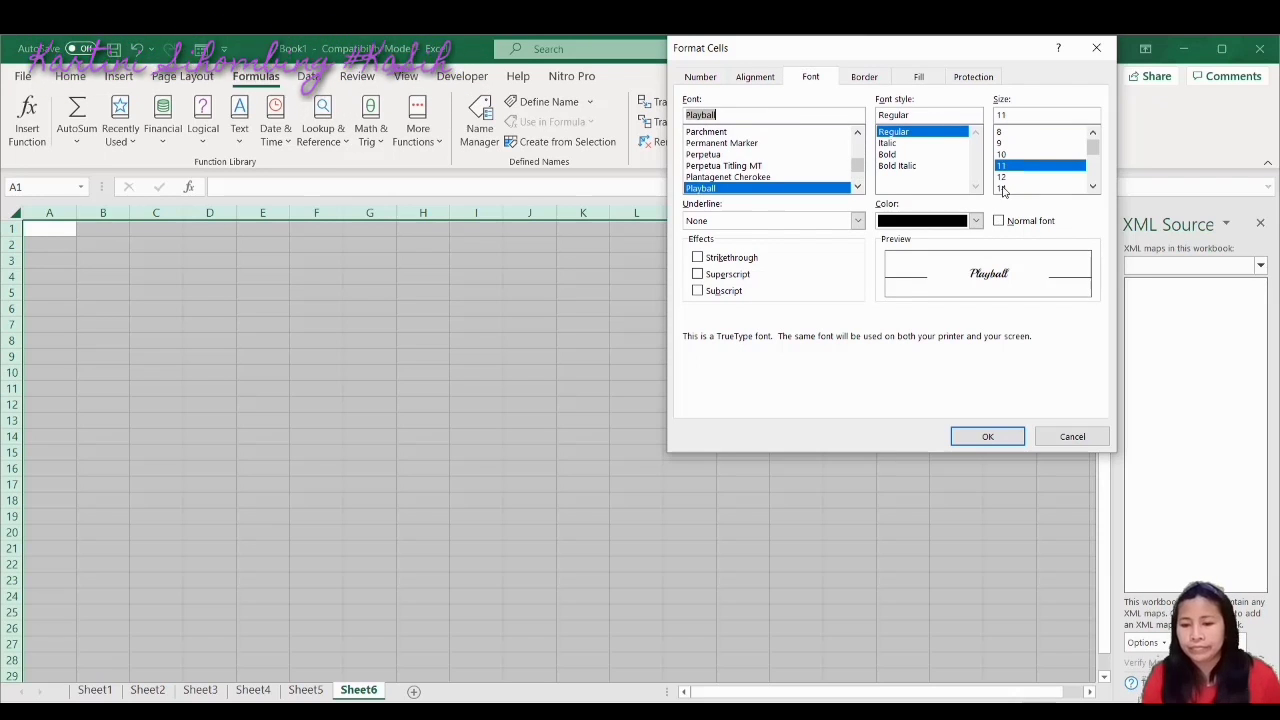
drag(1093, 150, 1094, 177)
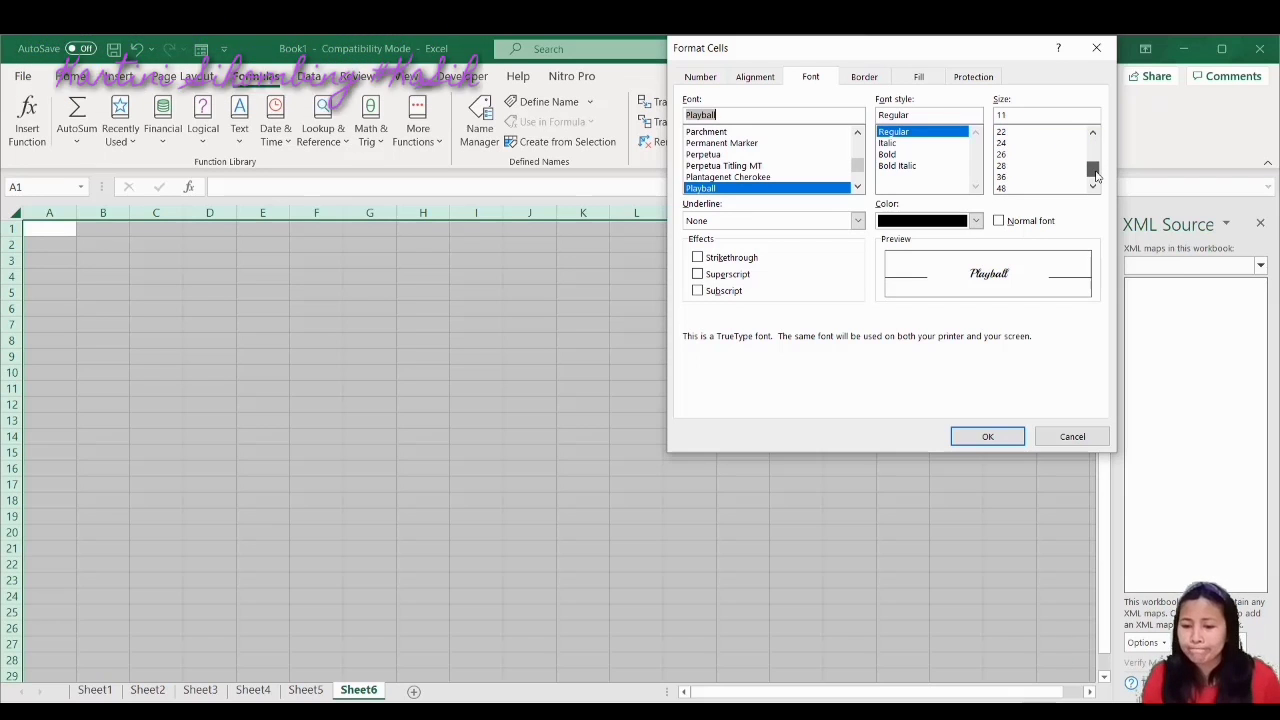
click(1013, 167)
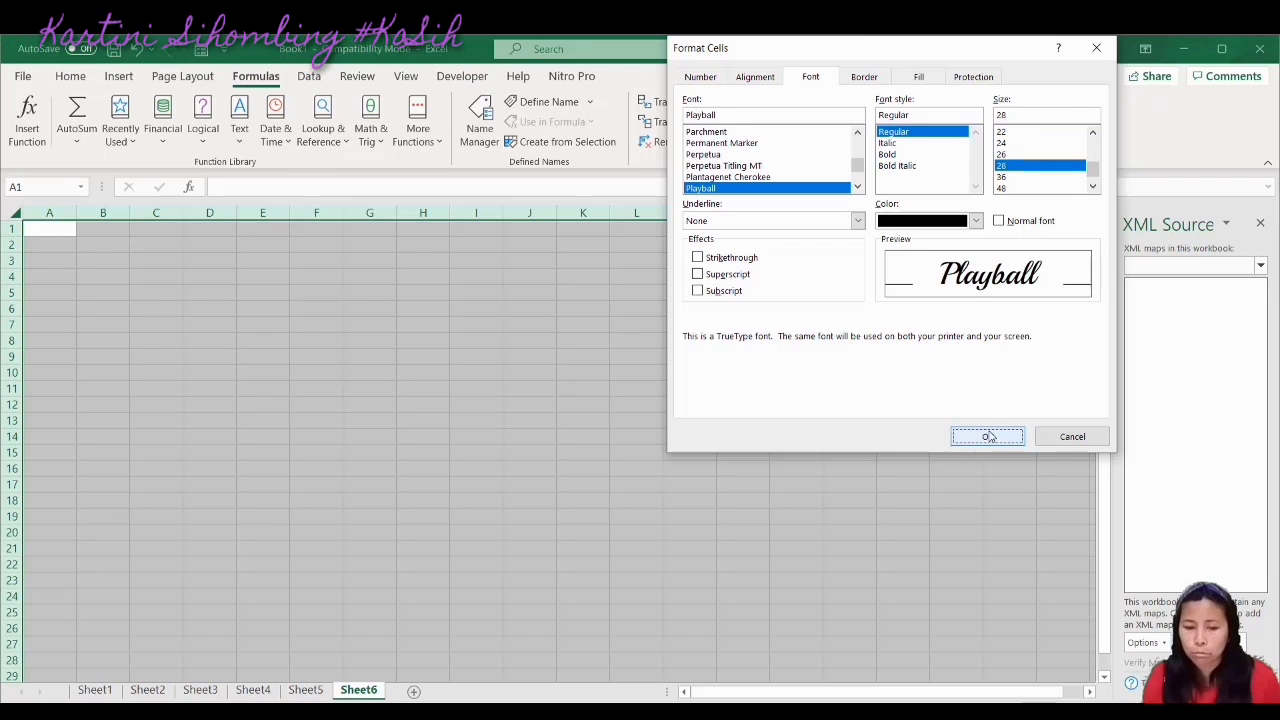
click(987, 436)
click(474, 466)
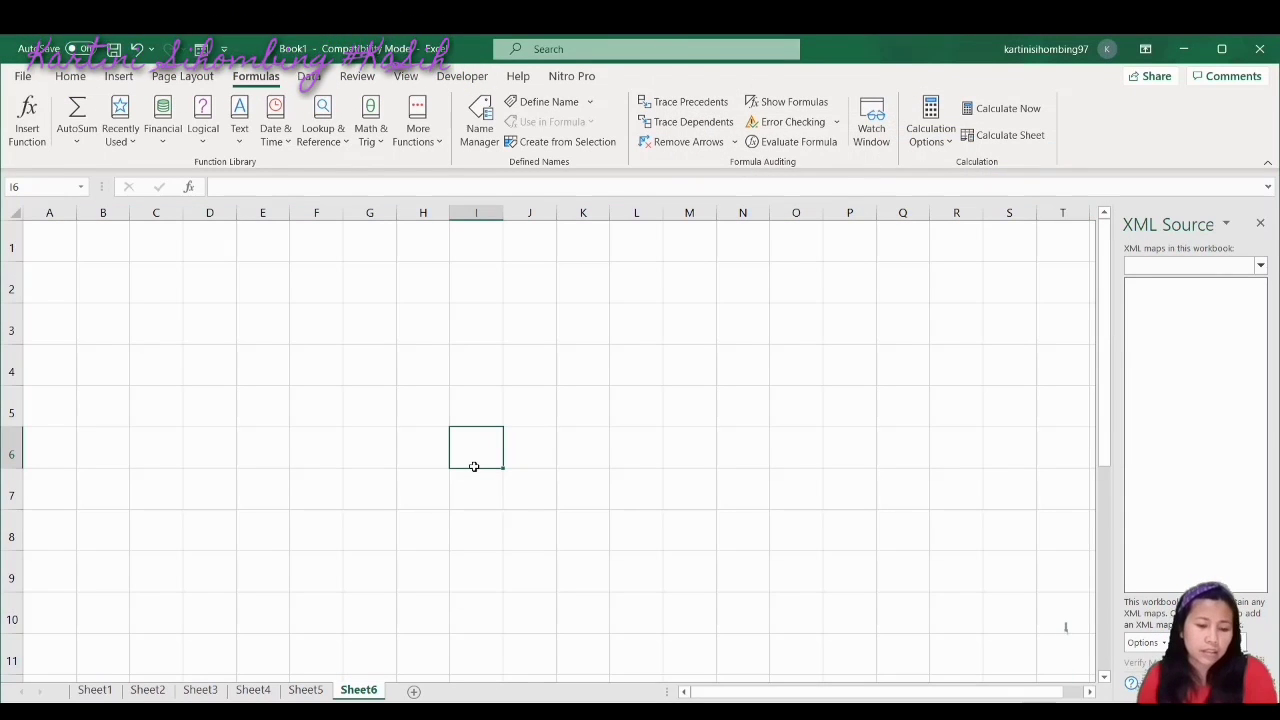
Enter the heading 'nilai' in A1 and scores 86, 87, 88, 91 below it
key(ctrl+Up)
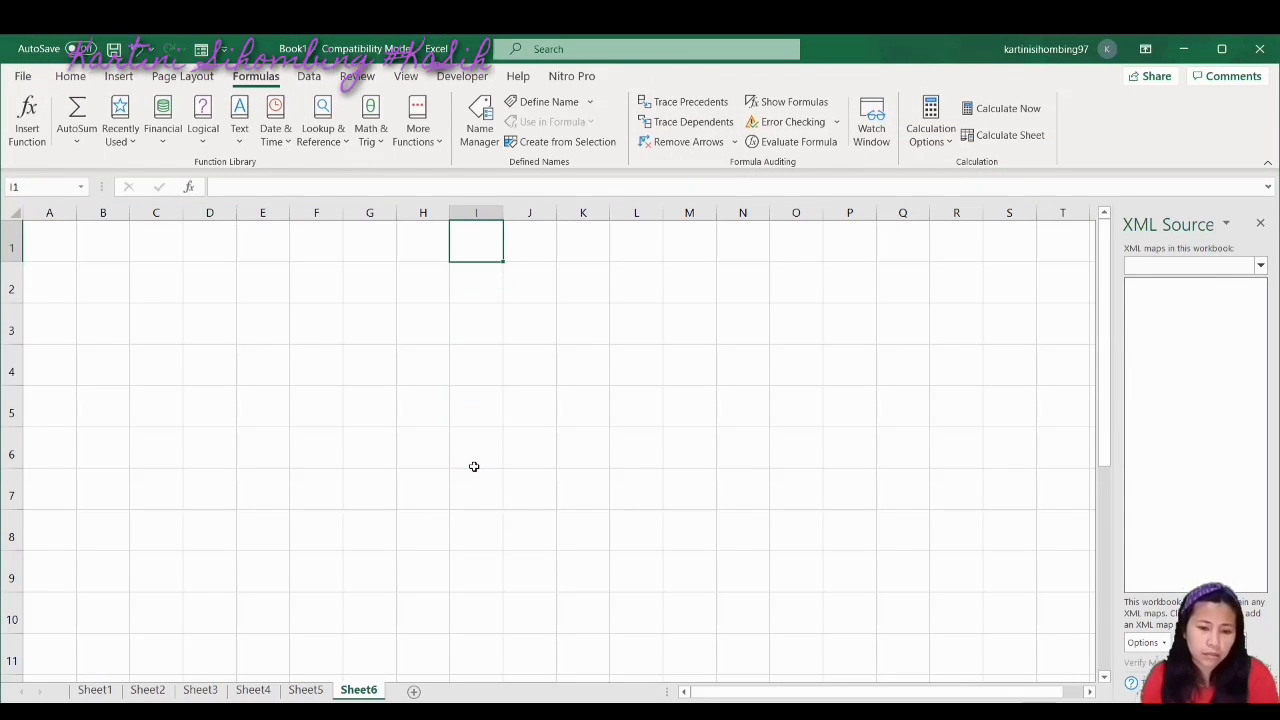
click(57, 246)
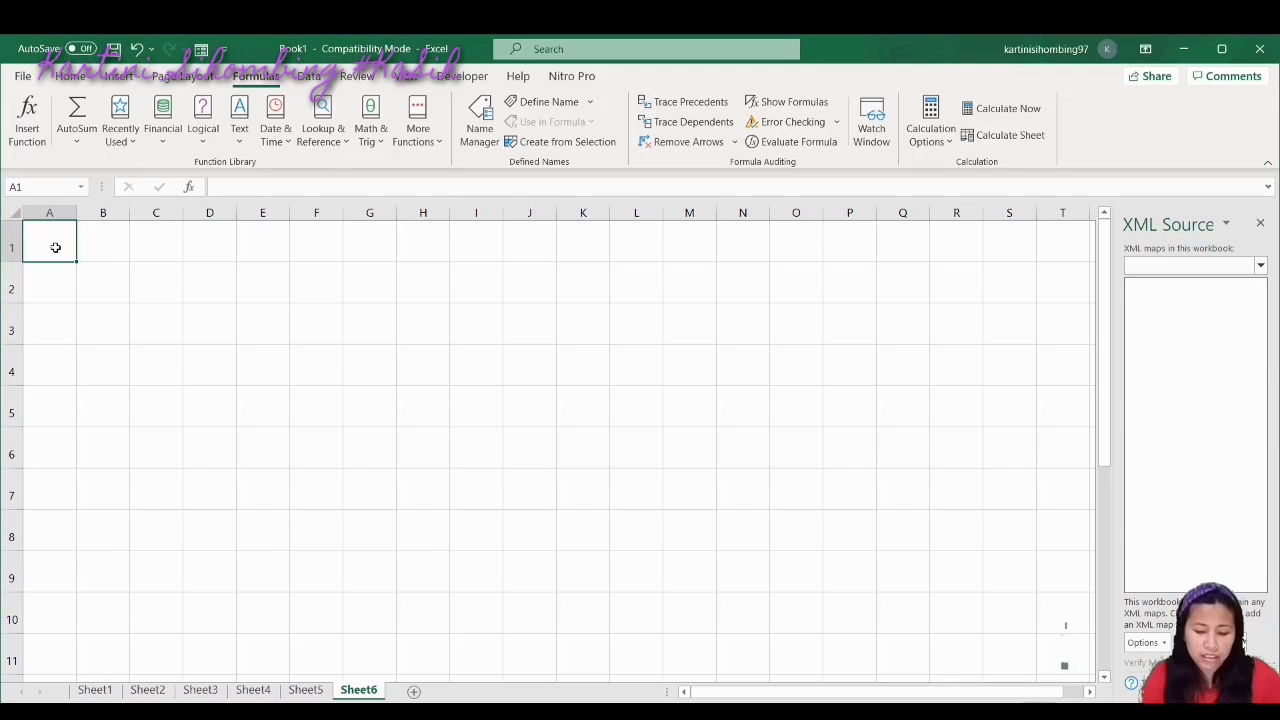
text(nilai)
key(Return)
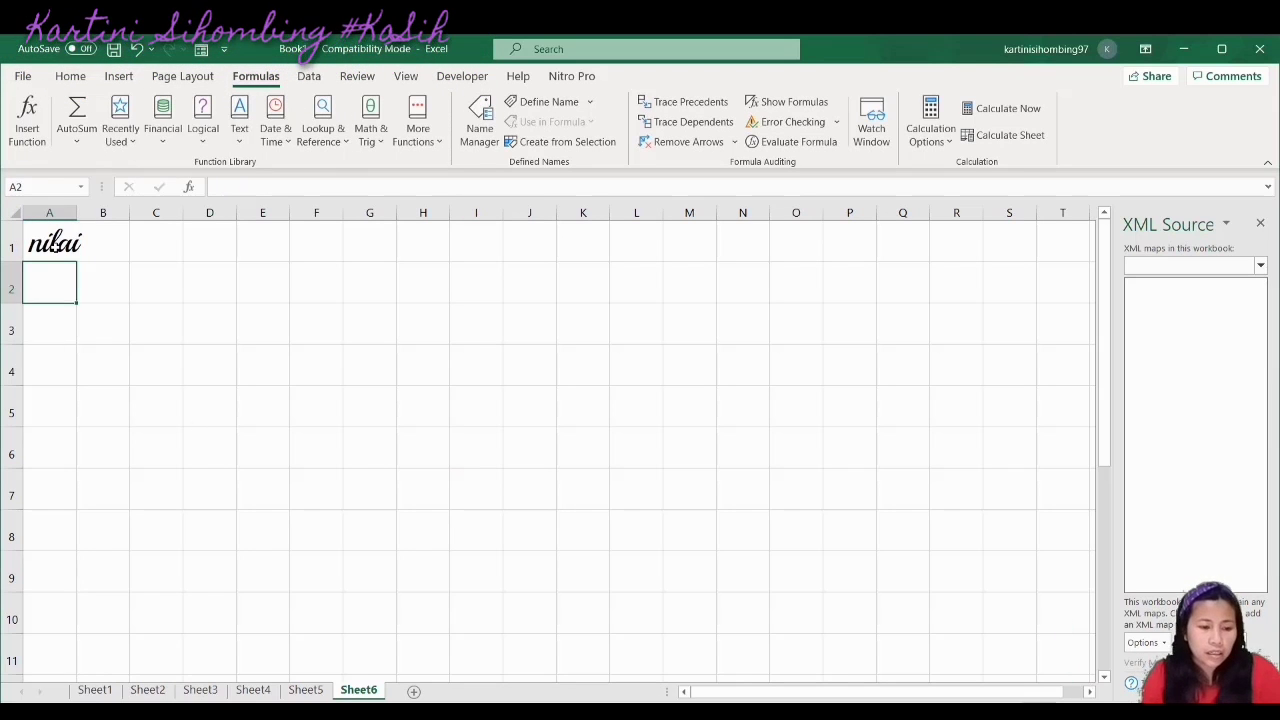
text(86)
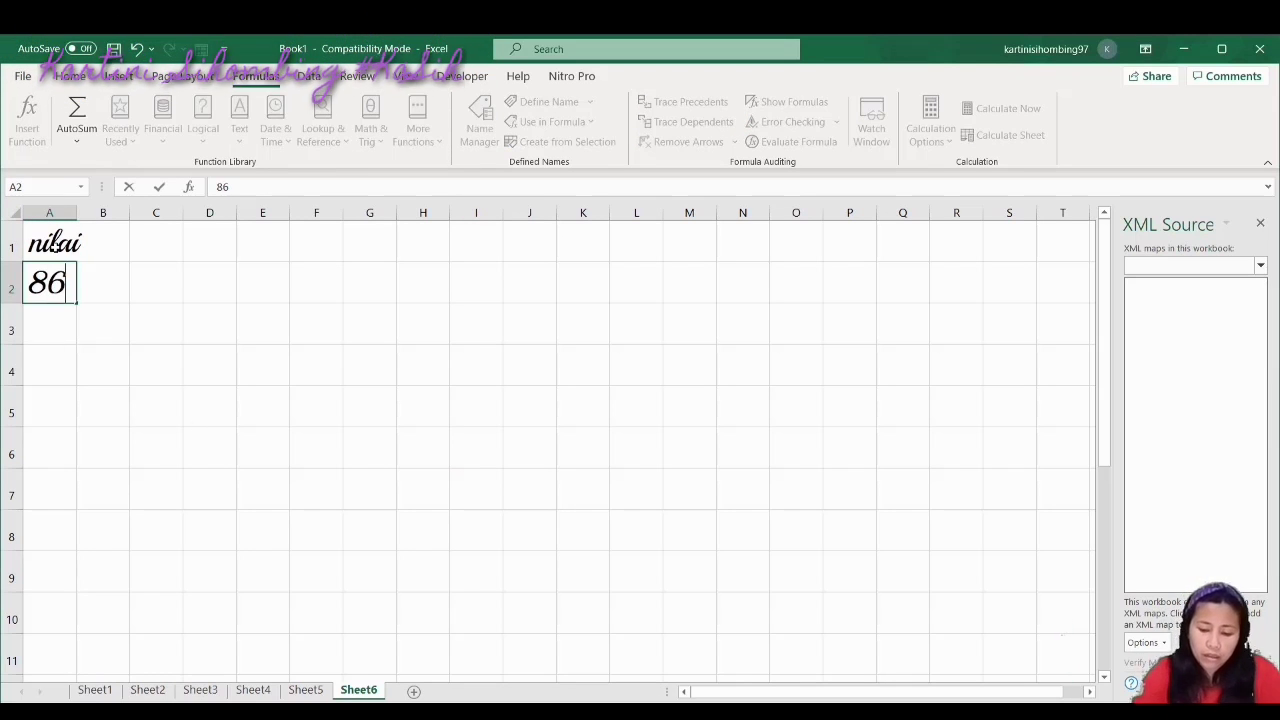
key(Return)
text(87)
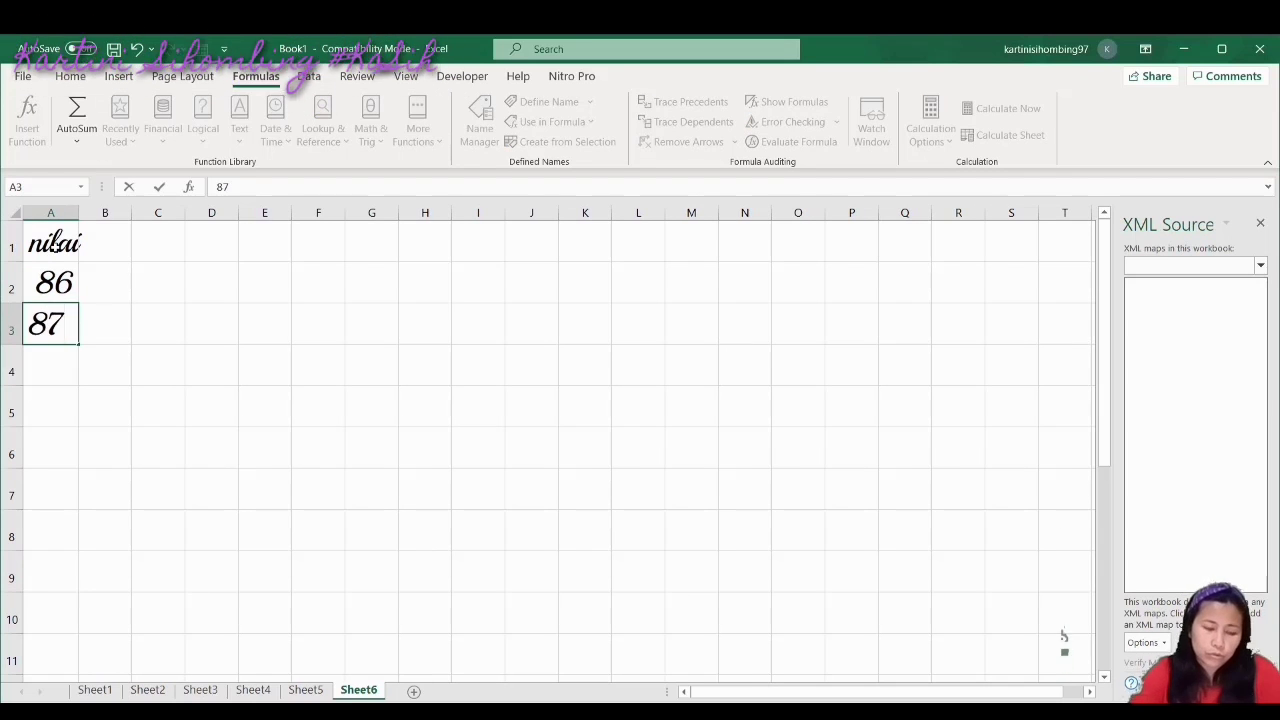
key(Return)
text(88)
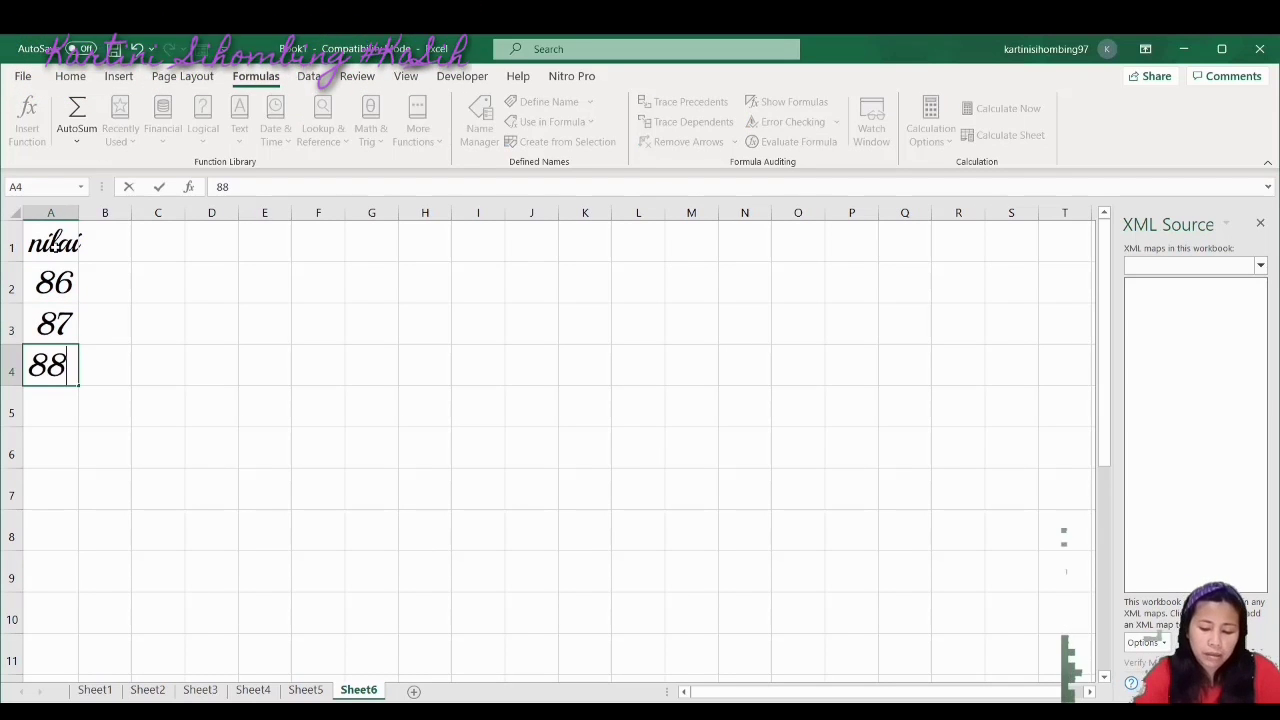
key(Return)
text(91)
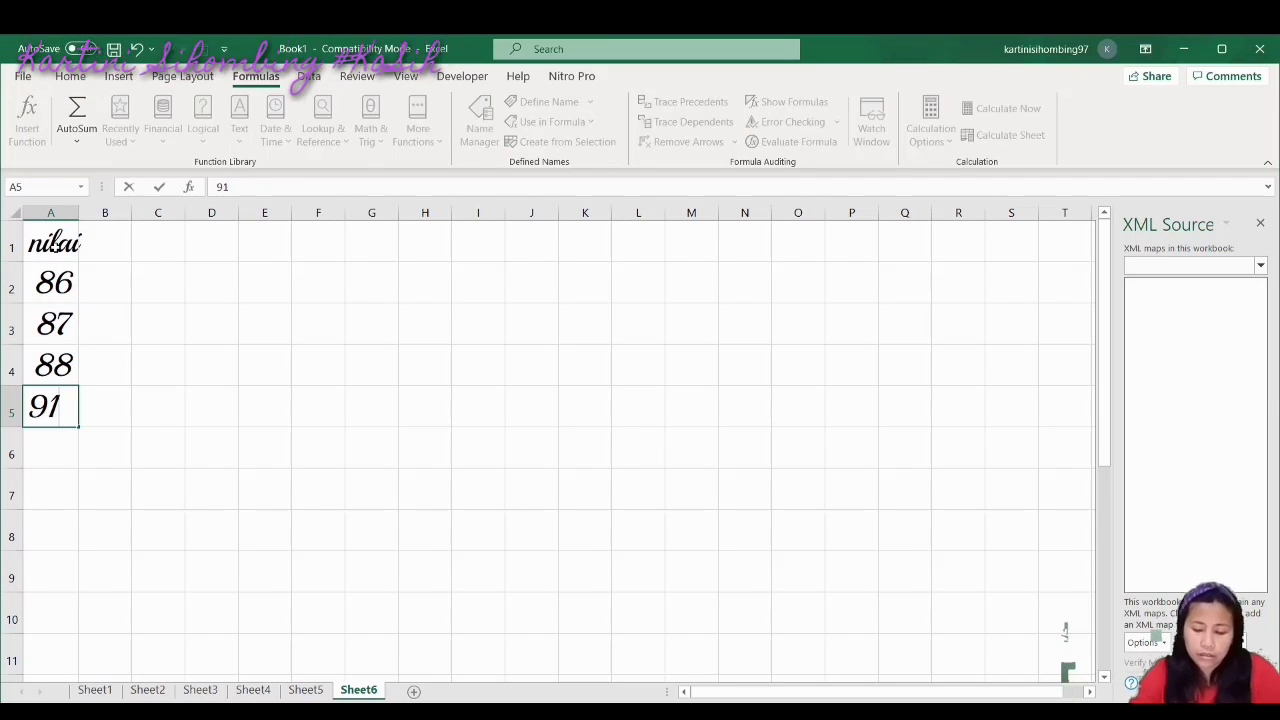
key(Return)
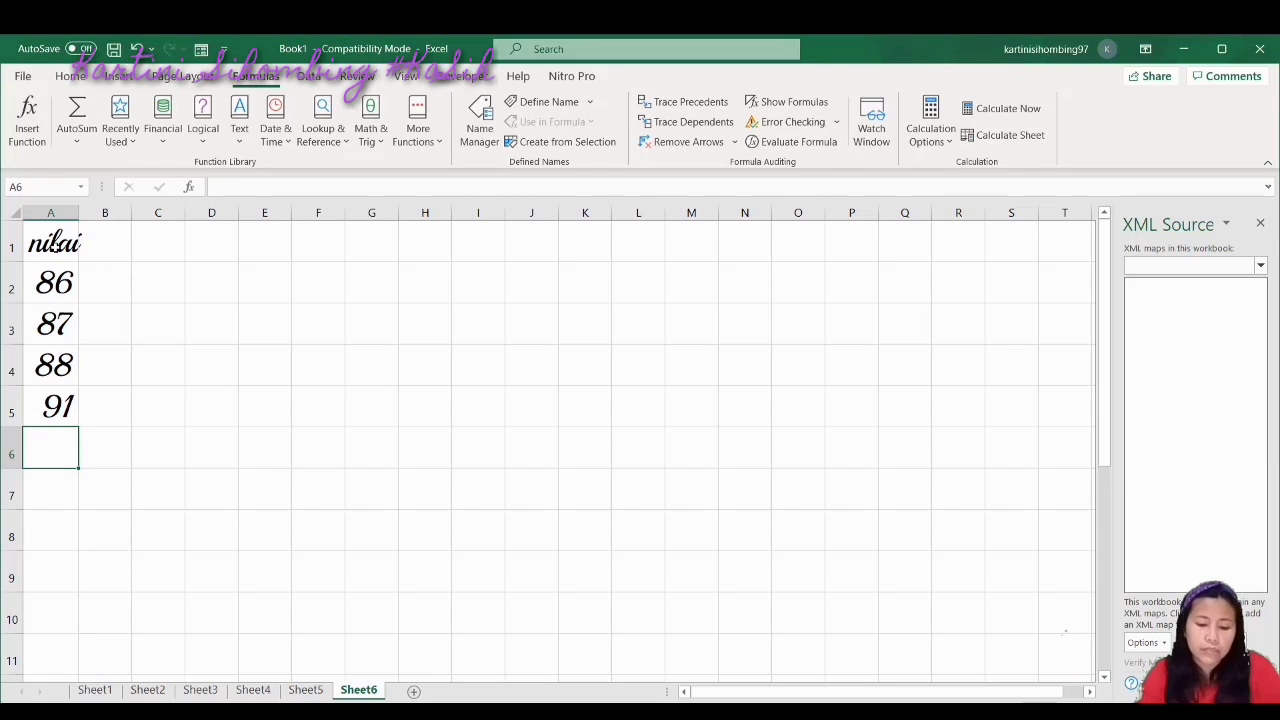
Continue the column with scores 88, 90, 80, 82, 81, 82 in A6:A11
text(88)
key(Return)
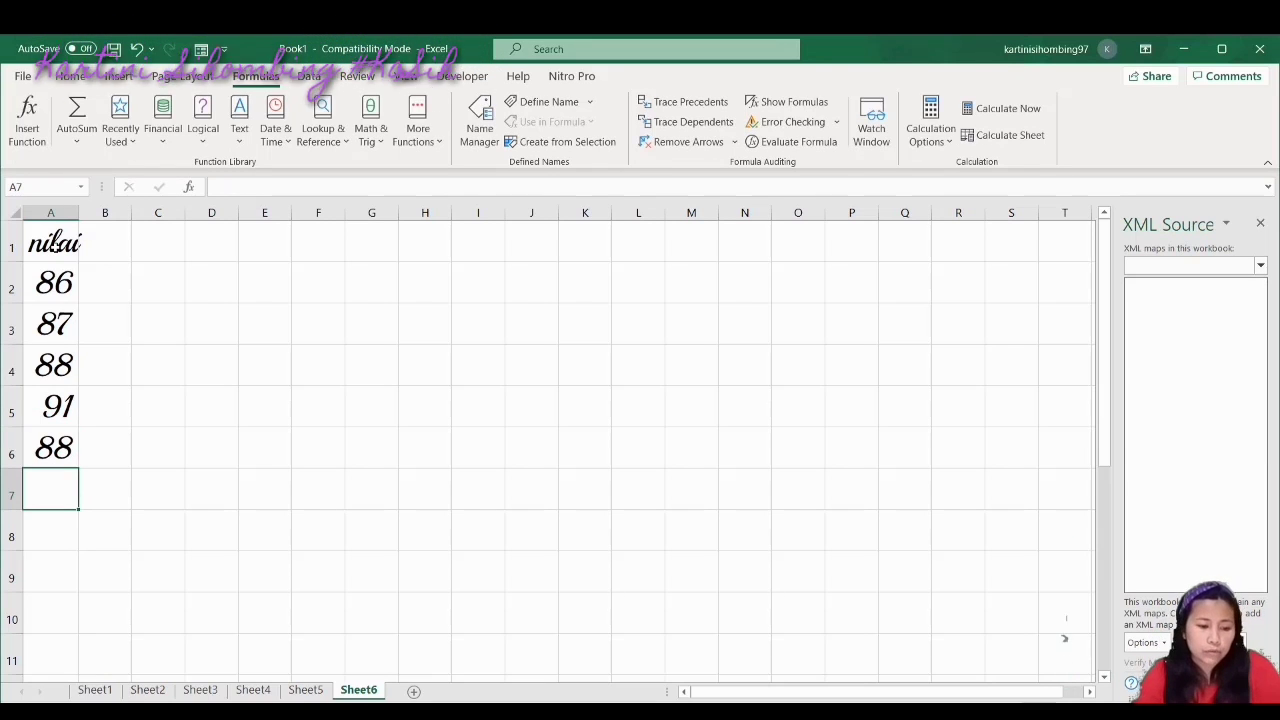
text(90)
key(Return)
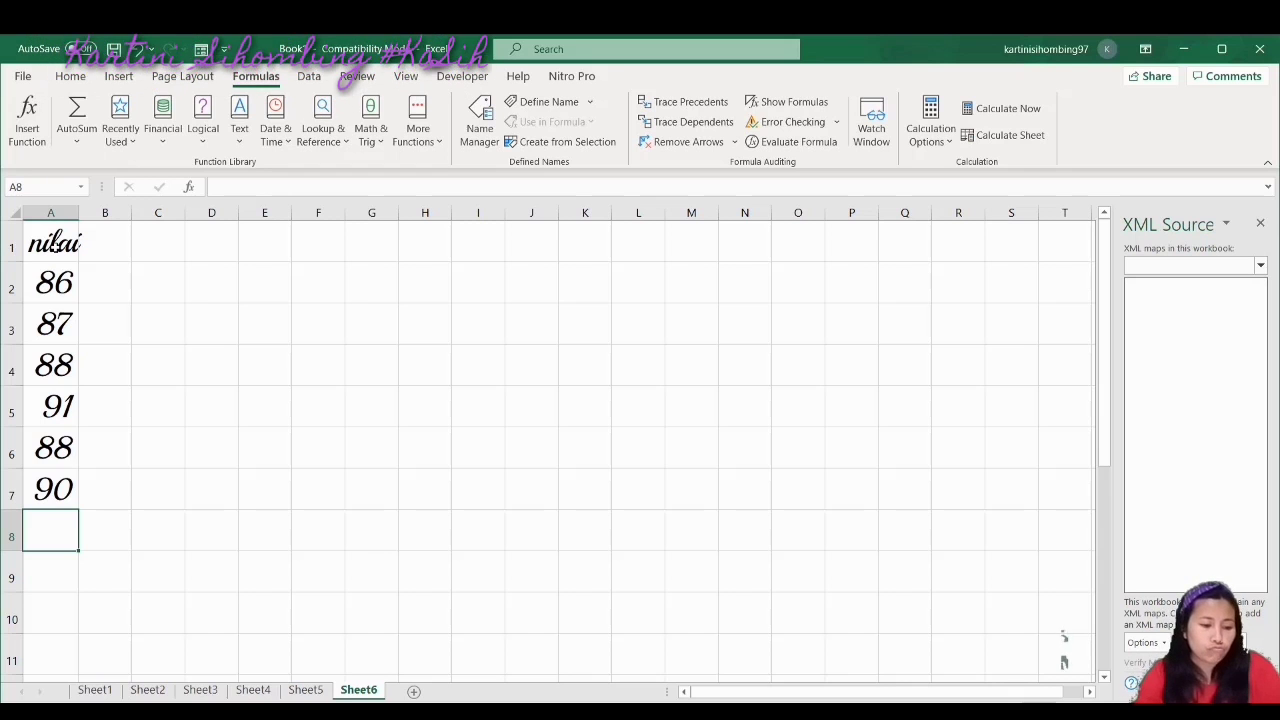
text(80)
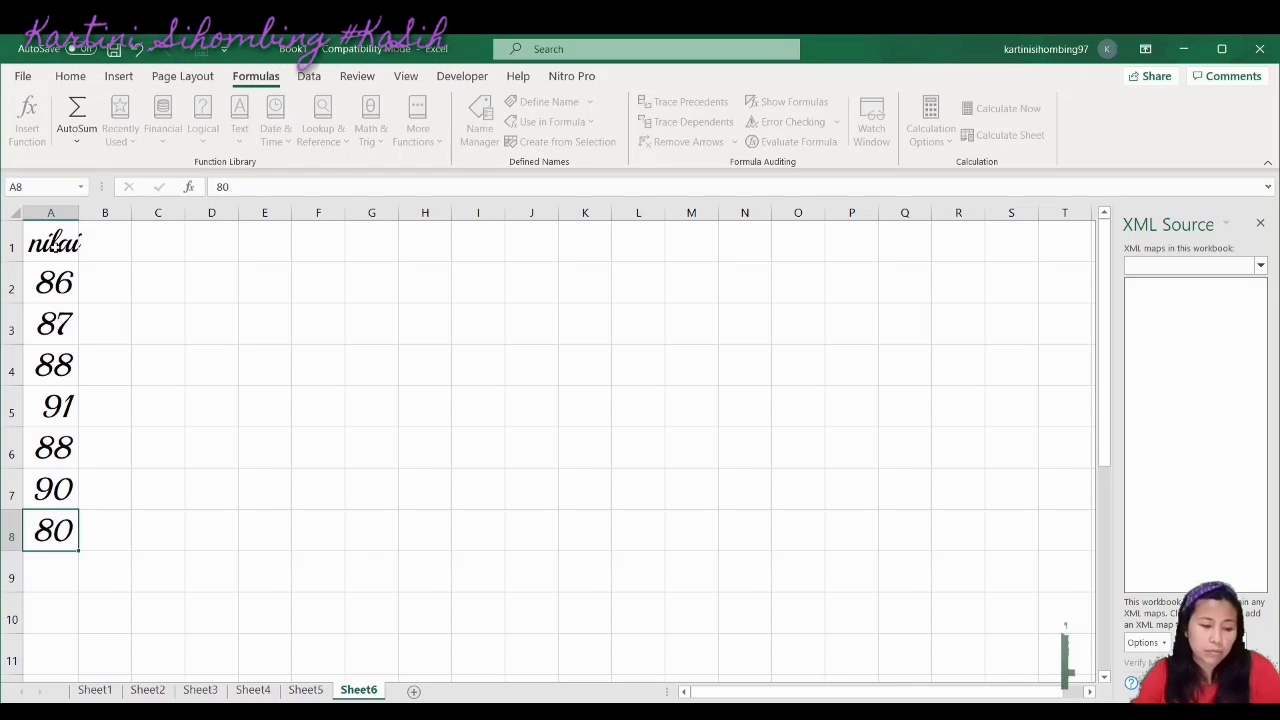
key(Return)
text(82)
key(Return)
text(81)
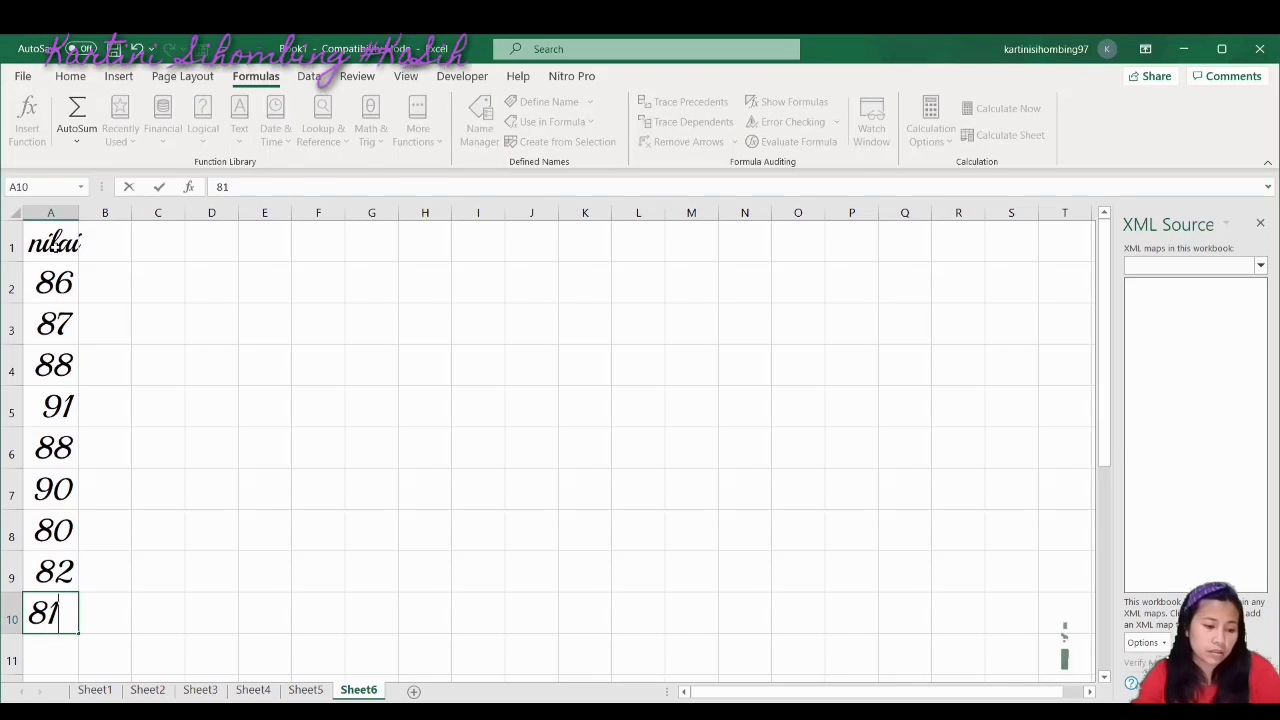
key(Return)
text(82)
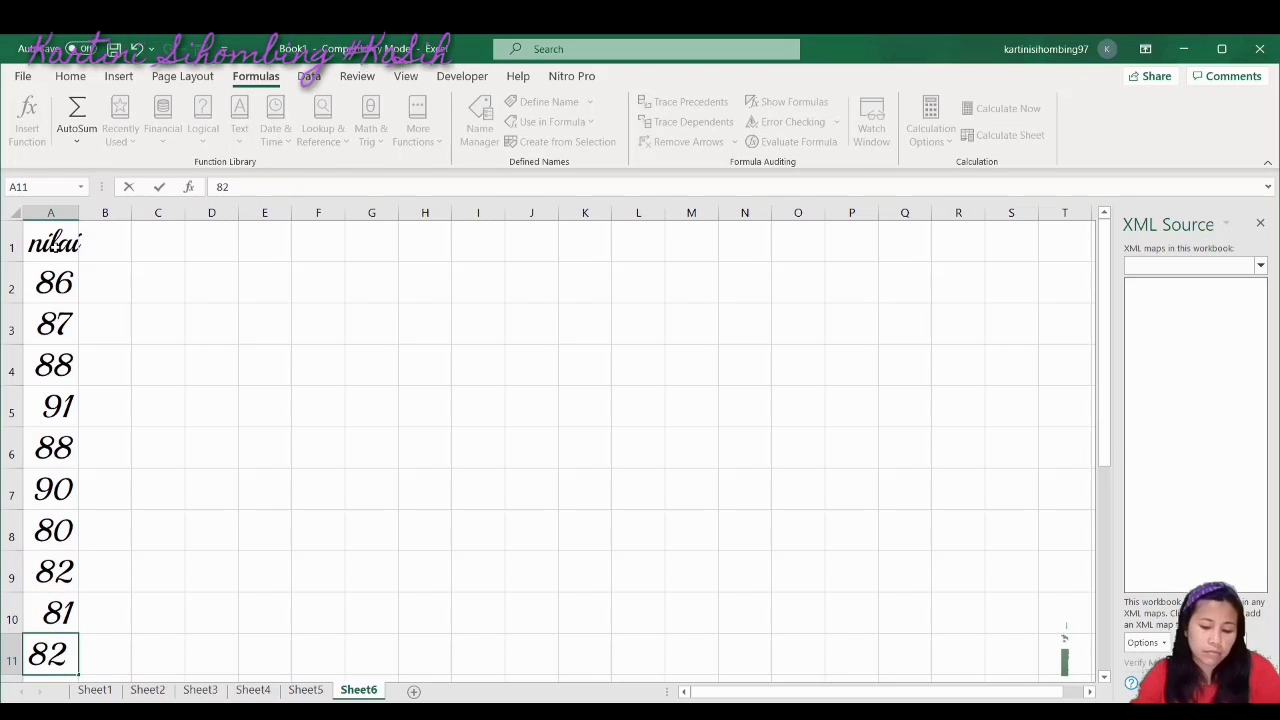
key(Return)
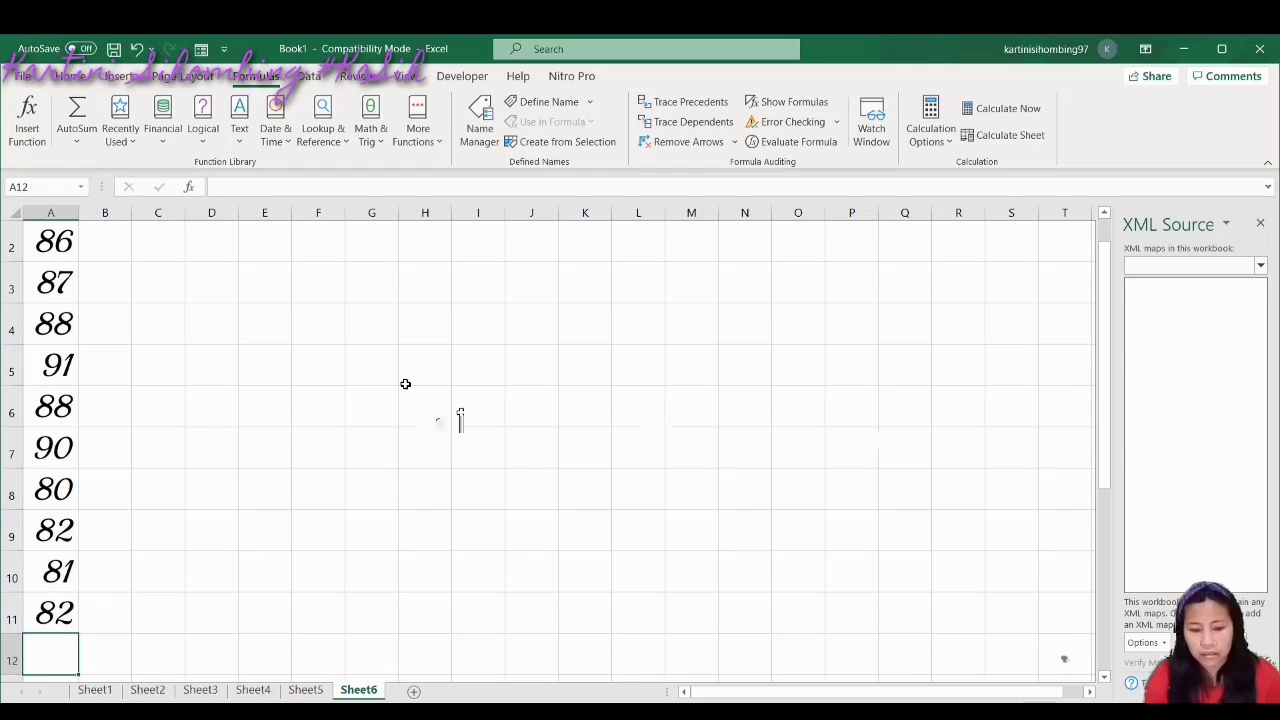
Clear the score 82 from cell A11
drag(1106, 414, 1105, 380)
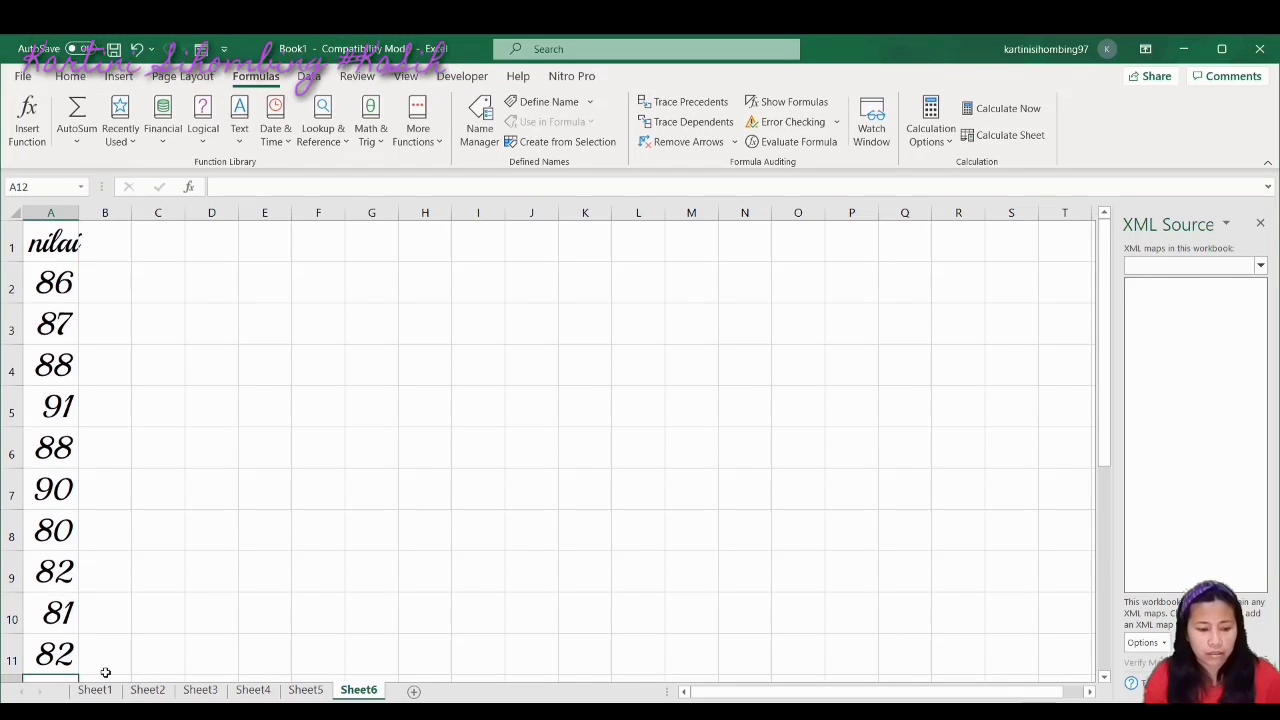
click(57, 655)
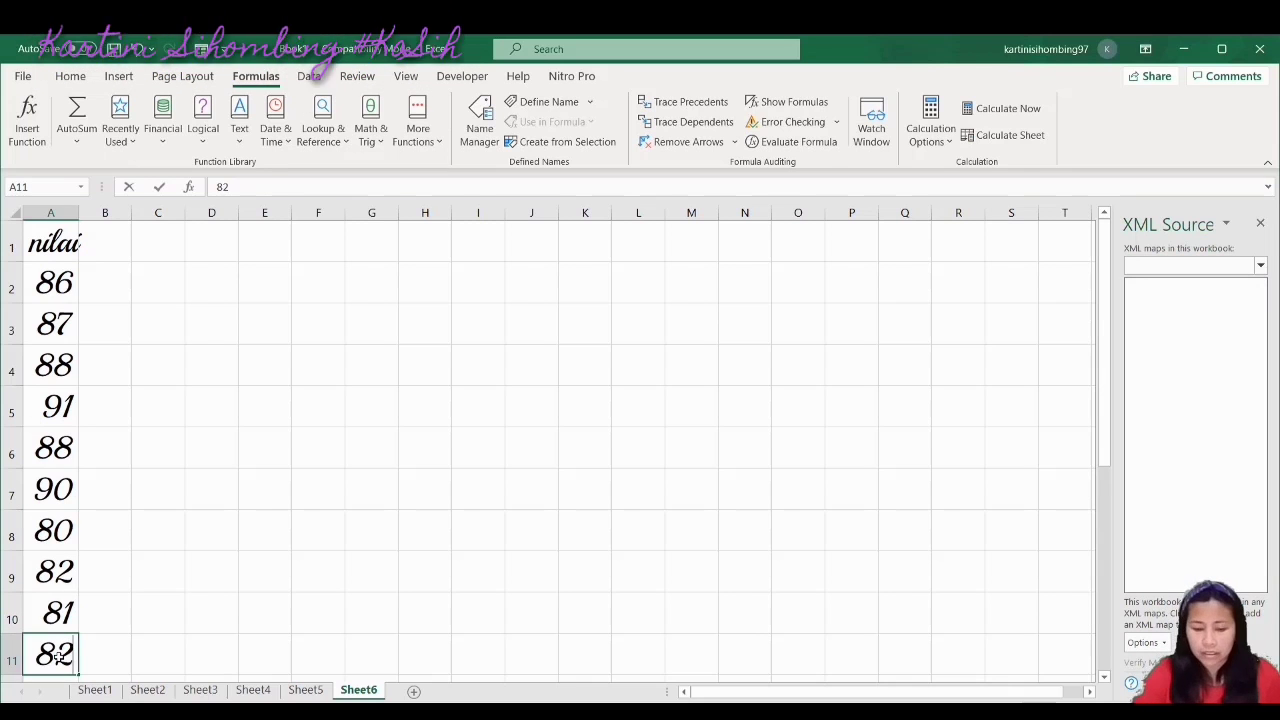
key(BackSpace)
Enter =AVERAGE(A2:A10) in A11 to average the scores
click(278, 612)
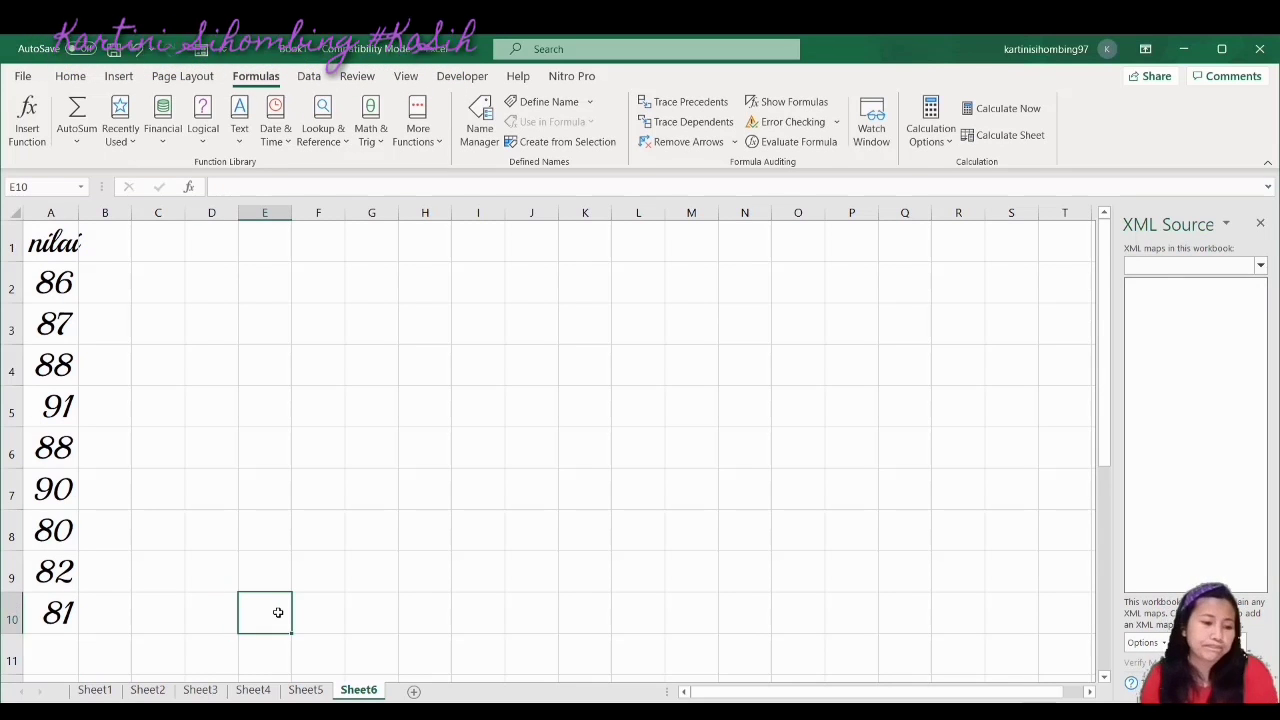
click(61, 648)
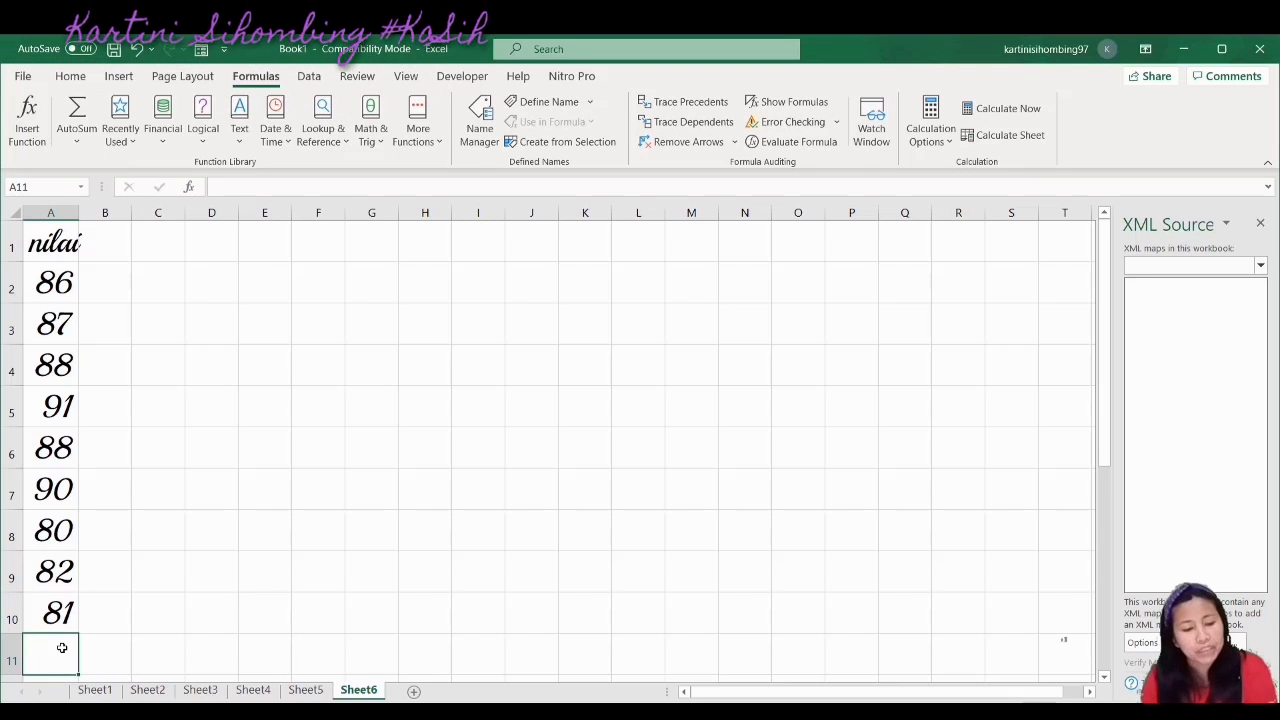
text(=av)
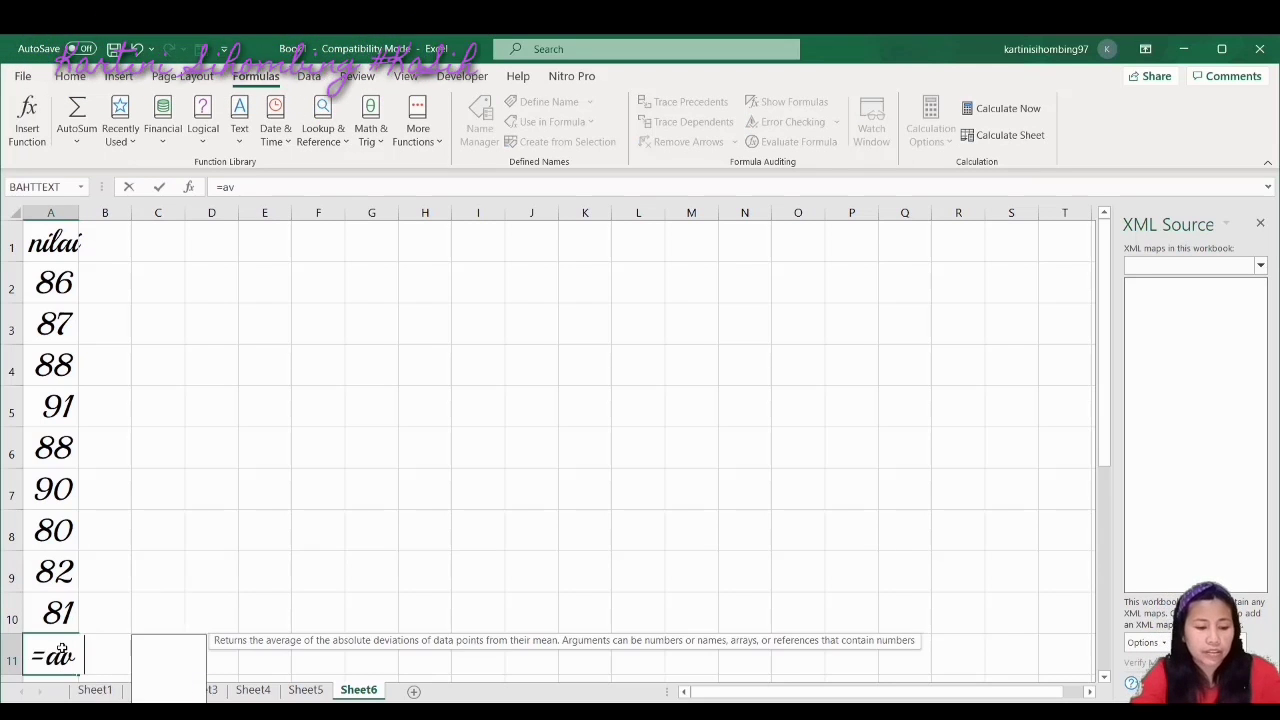
text(erah)
text(=)
key(BackSpace)
key(BackSpace)
text(g)
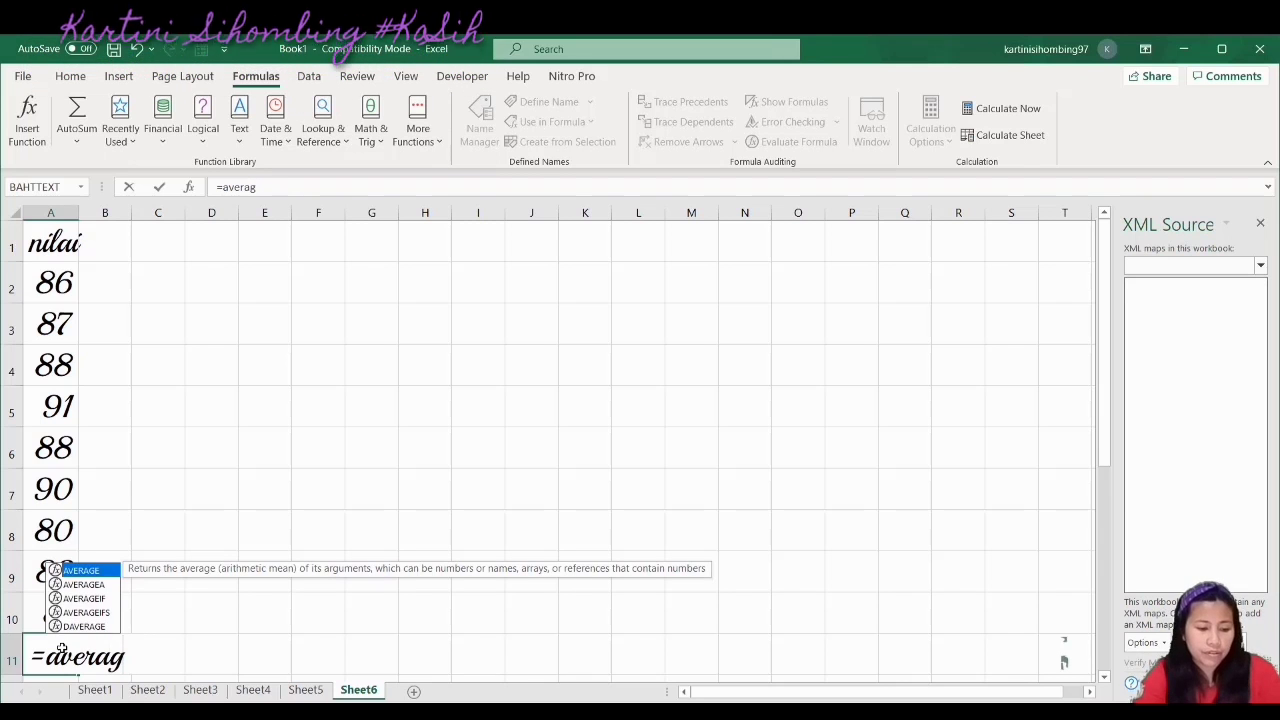
double_click(88, 577)
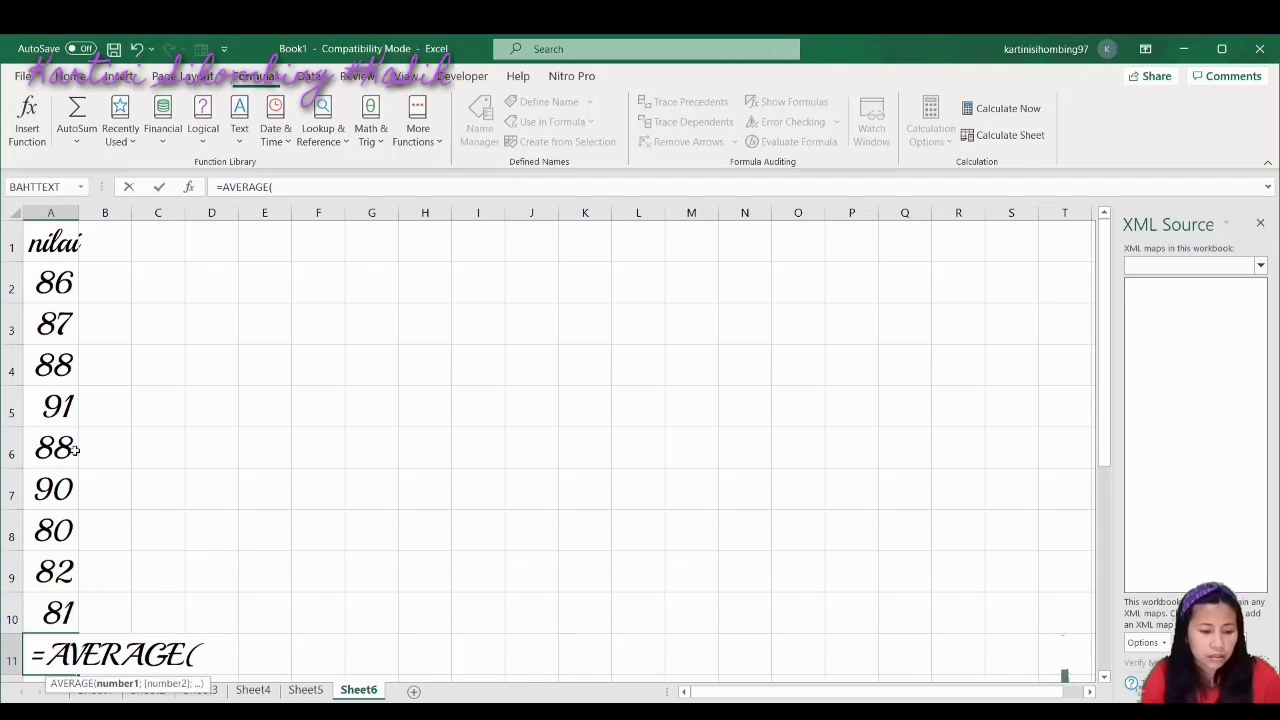
drag(52, 283, 62, 607)
key(Return)
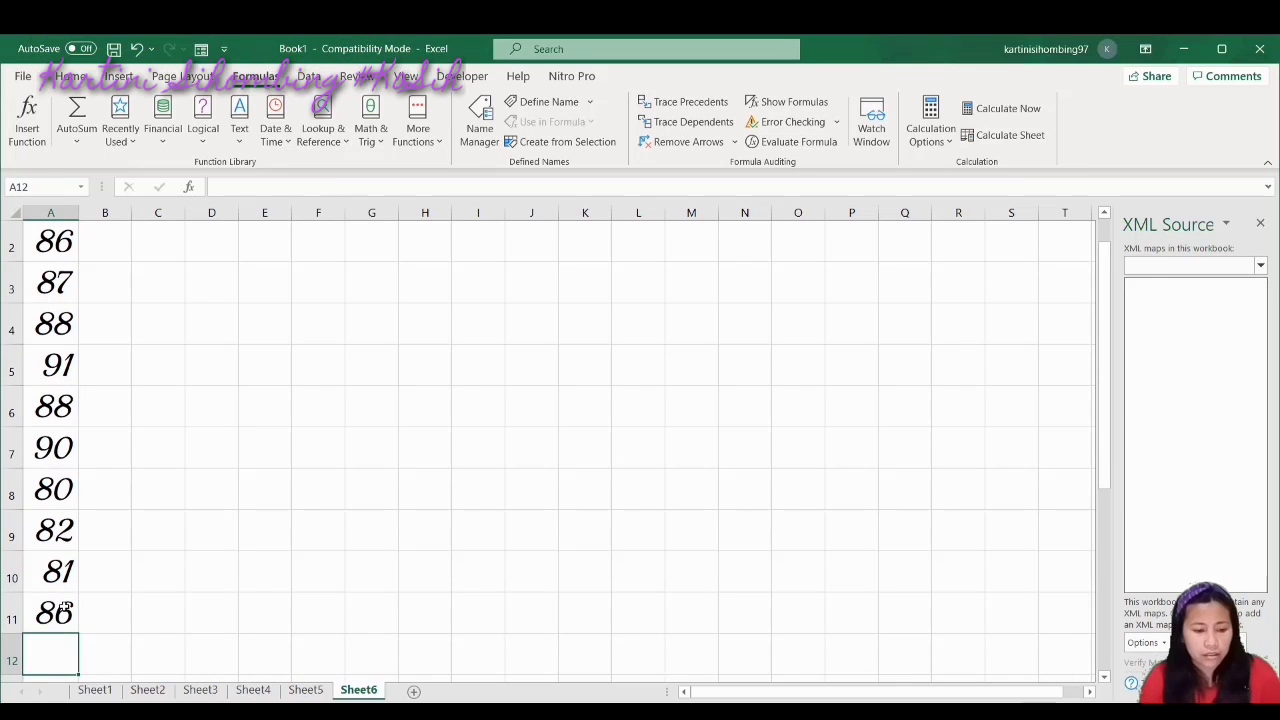
Review the 86 average in A11, then select A2
click(64, 608)
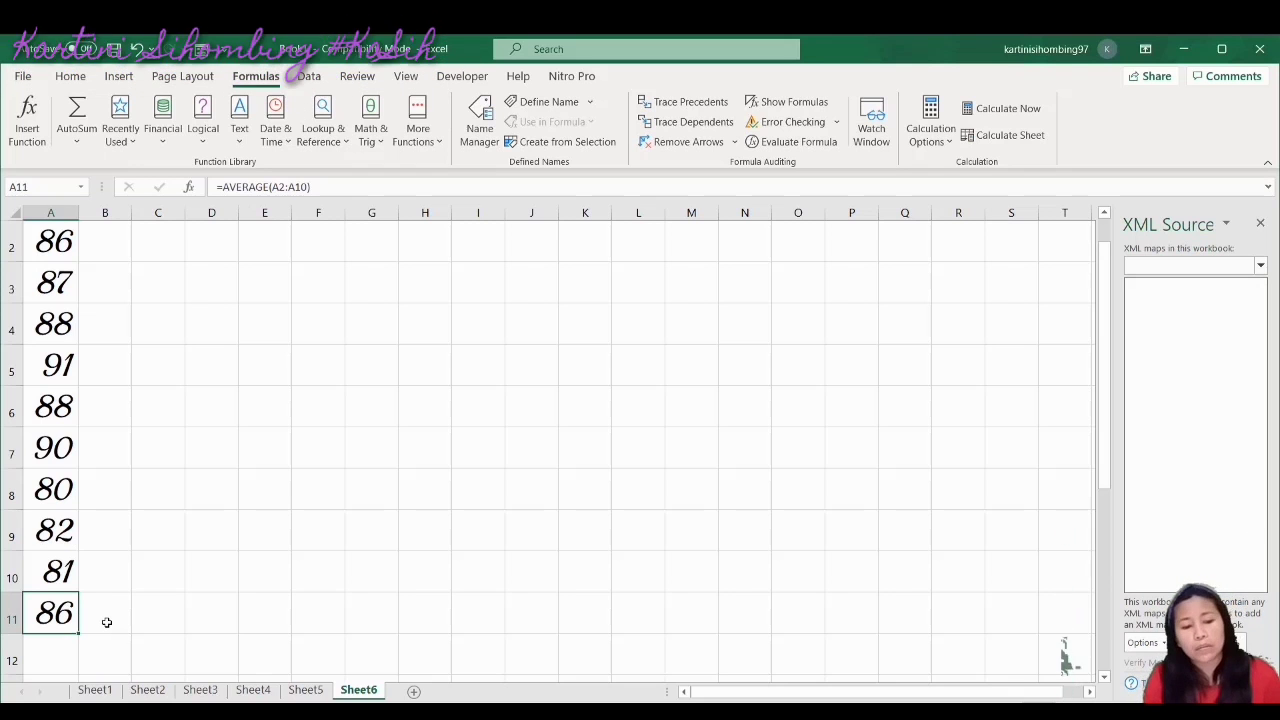
click(106, 622)
click(72, 612)
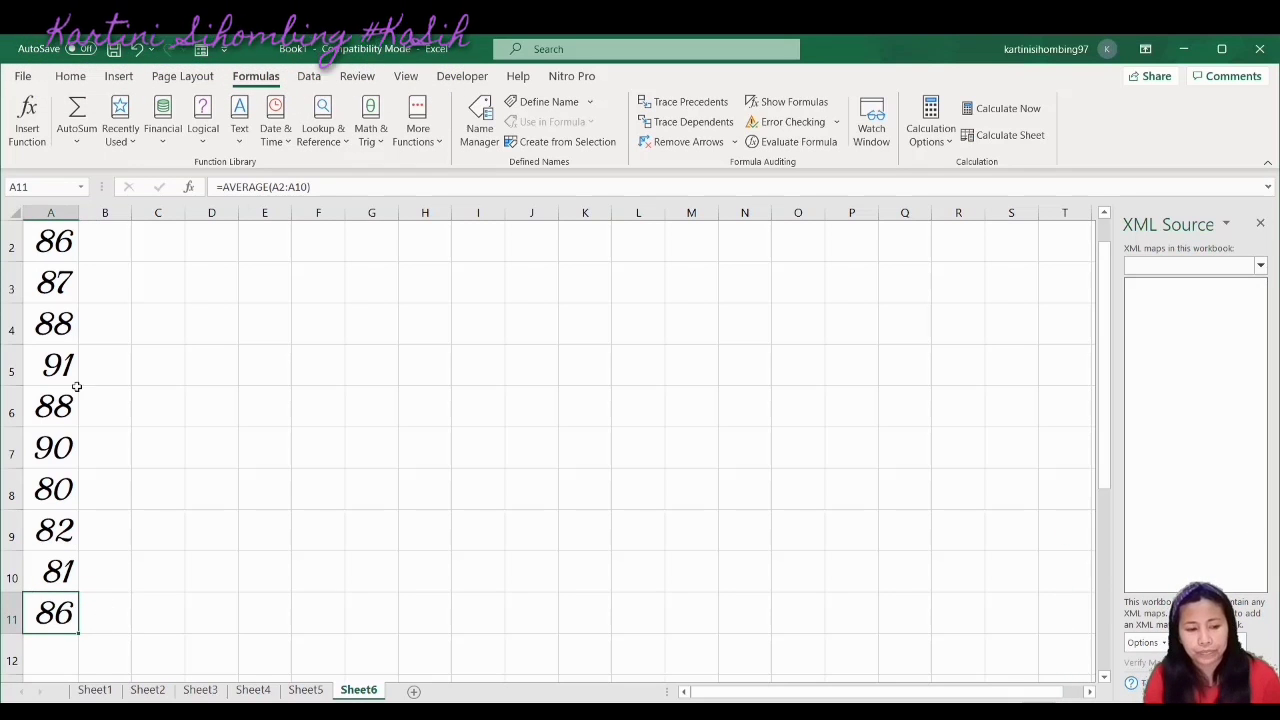
click(58, 254)
Copy the scores in A2:A10 into E2:E10
key(shift+Down)
key(shift+Down)
key(shift+Down)
key(shift+Down)
key(shift+Down)
key(shift+Down)
key(shift+Down)
key(shift+Down)
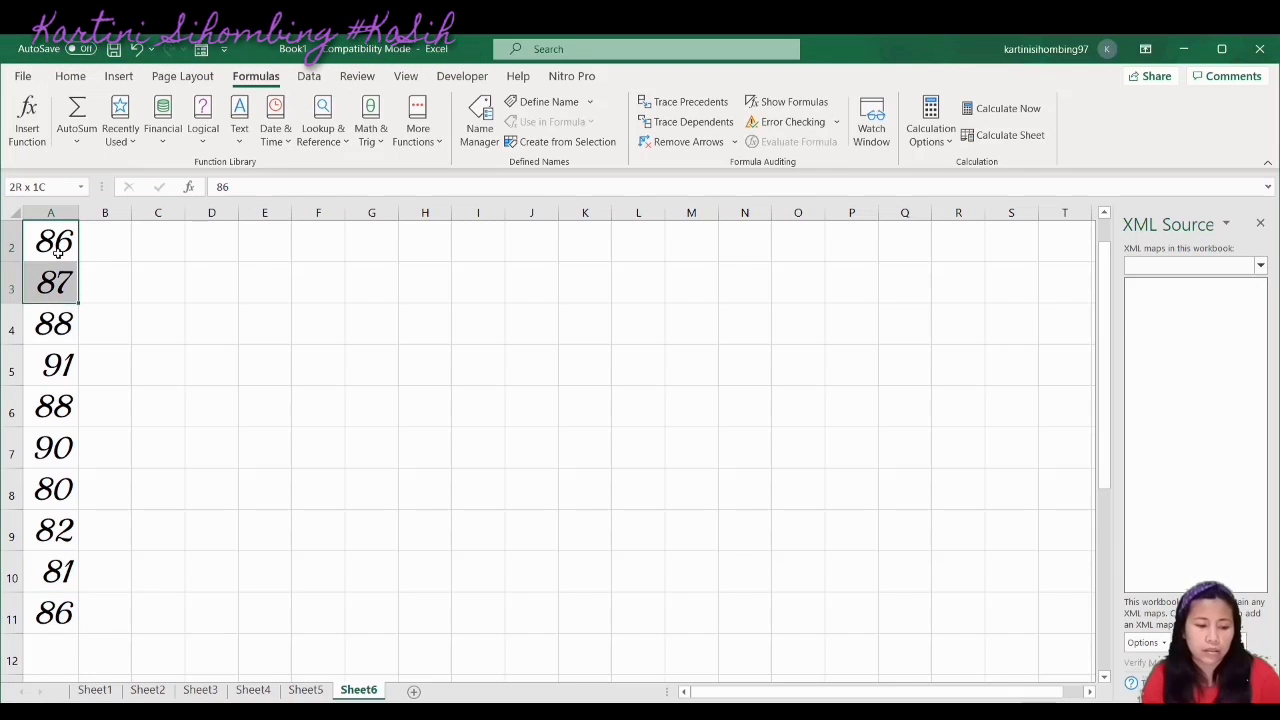
key(ctrl+c)
click(278, 236)
key(ctrl+v)
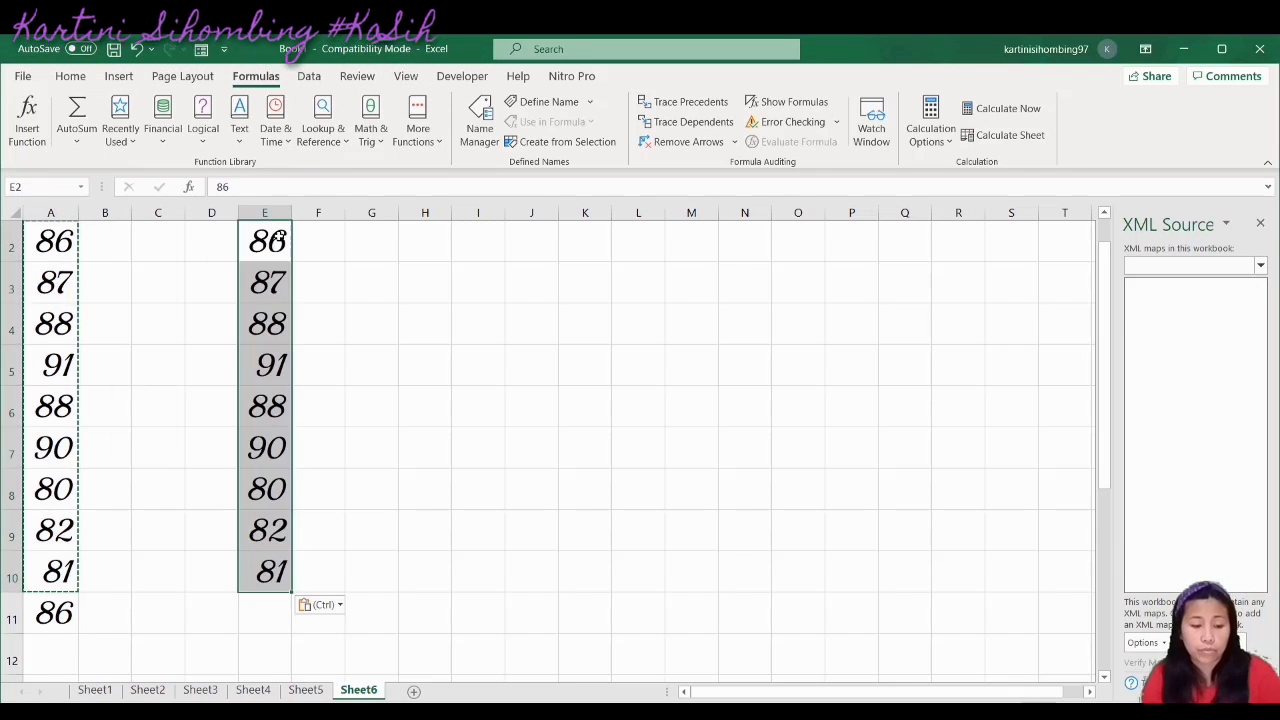
Total the copied scores with =SUM(E2:E10) in E11, giving 773
click(253, 613)
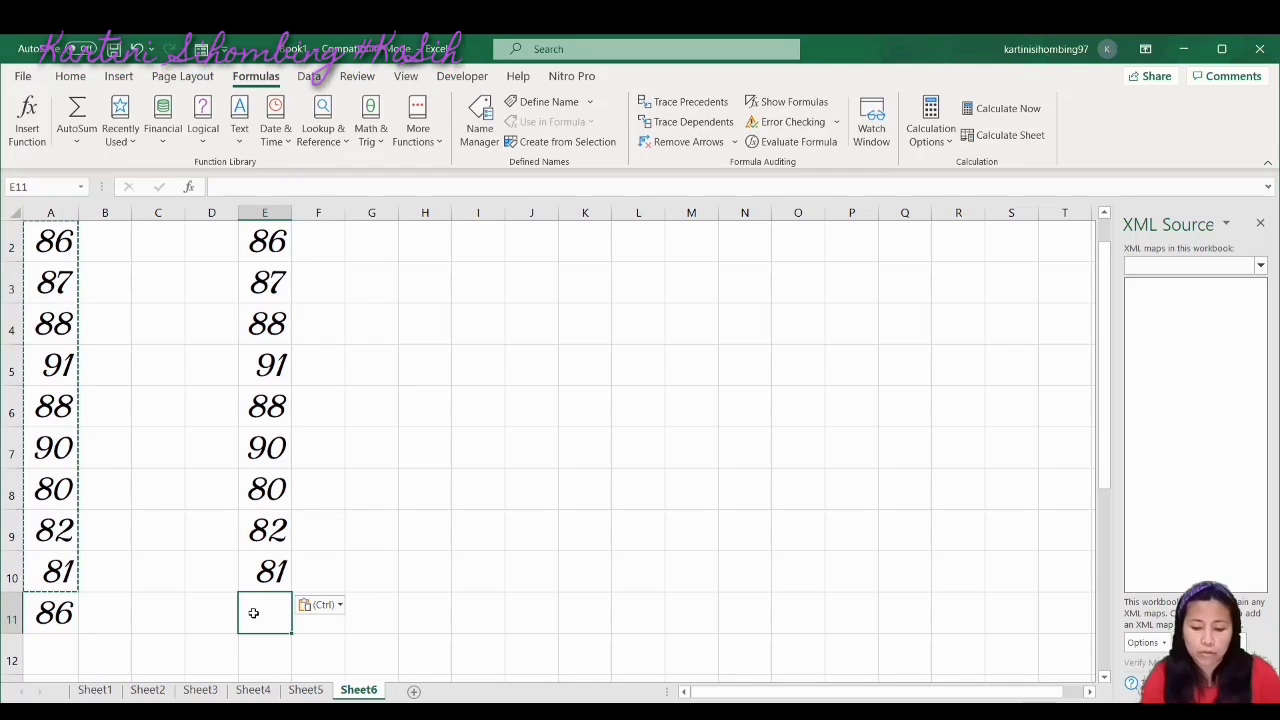
text(=su)
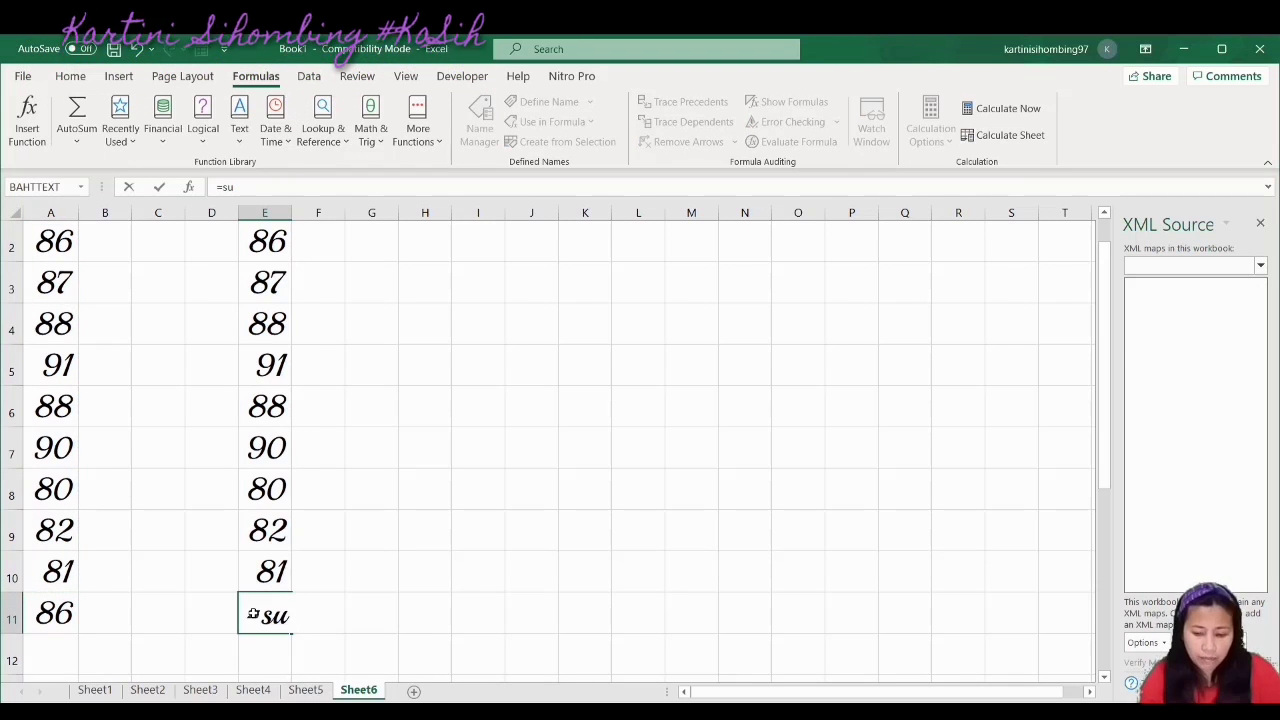
text(m)
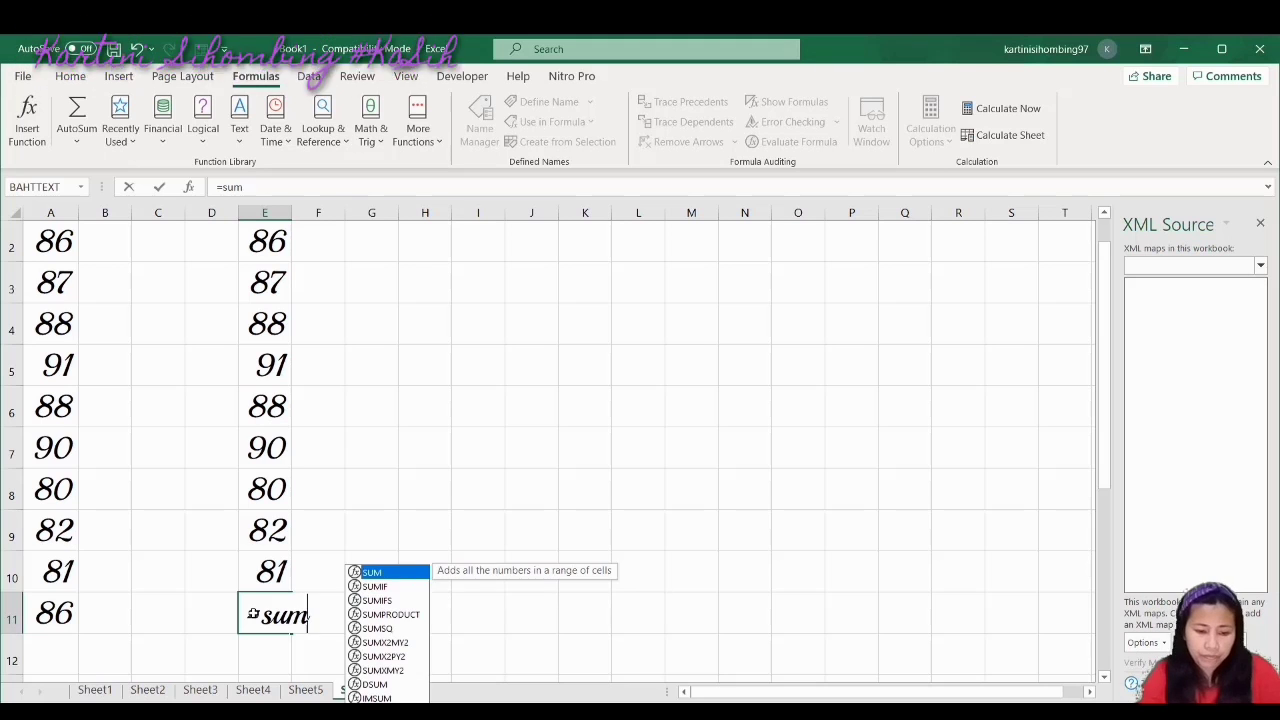
double_click(407, 580)
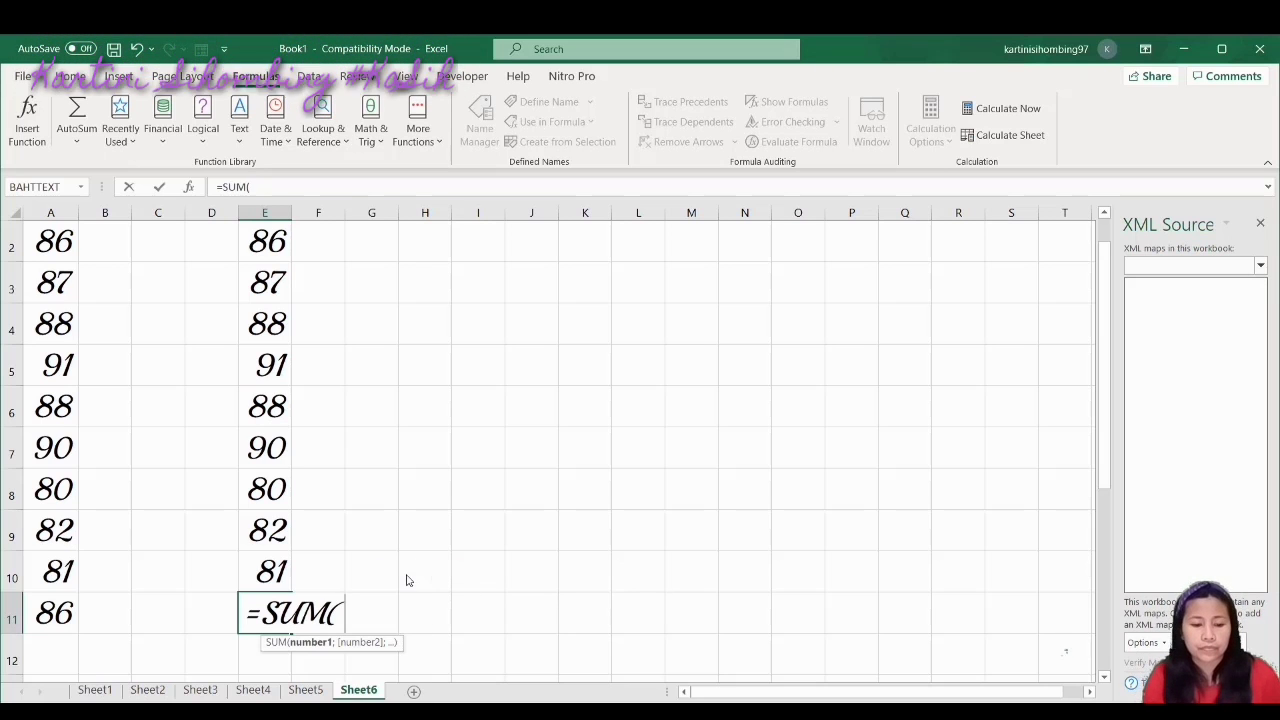
drag(255, 250, 289, 563)
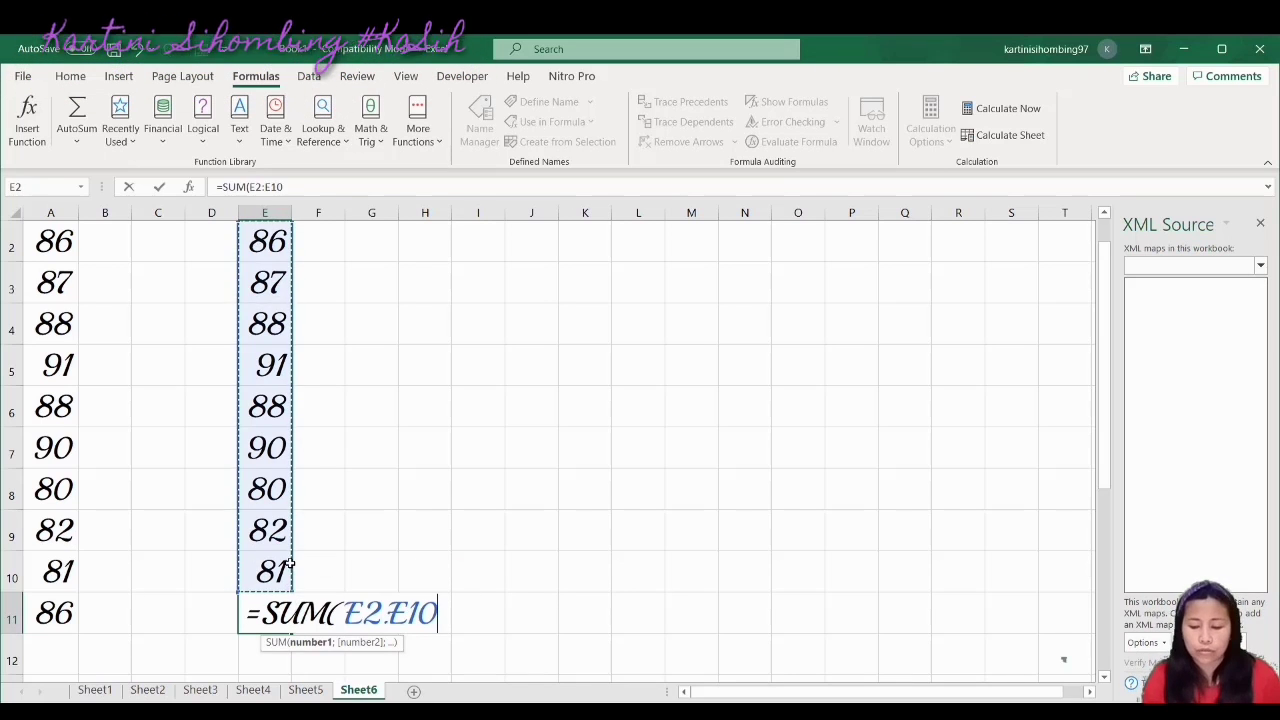
key(Return)
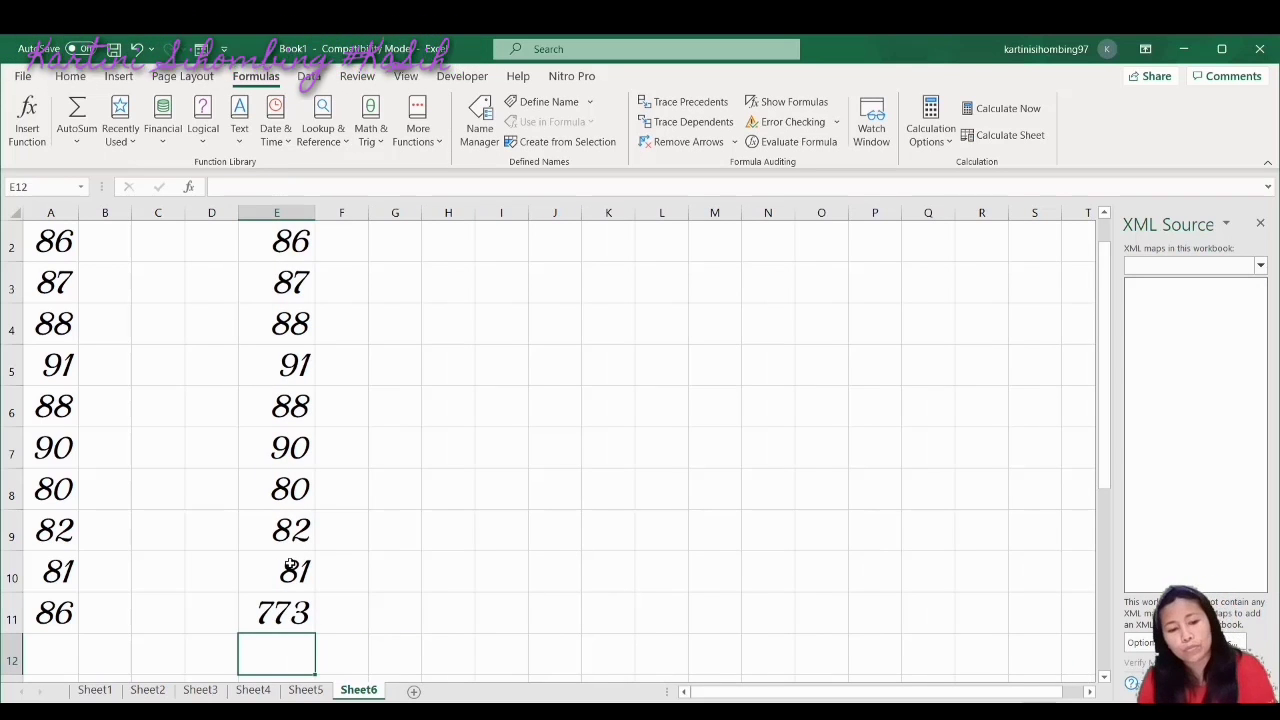
Select and copy the scores in E2:E10
click(292, 243)
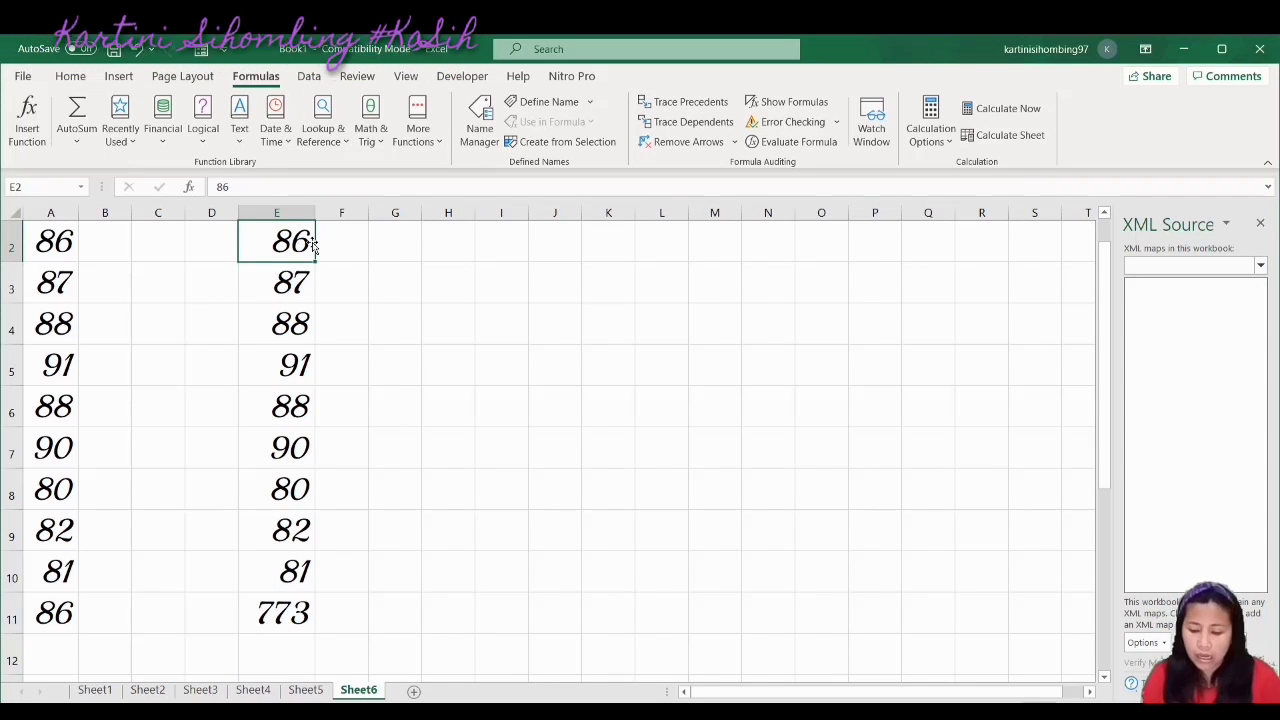
key(shift+Down)
key(shift+Down)
key(shift+Down)
key(shift+Down)
key(shift+Down)
key(shift+Down)
key(shift+Down)
key(shift+Down)
key(ctrl+c)
Paste the scores into H2:H10 and count them with =COUNTA(H2:H10) in H11, giving 9
click(442, 251)
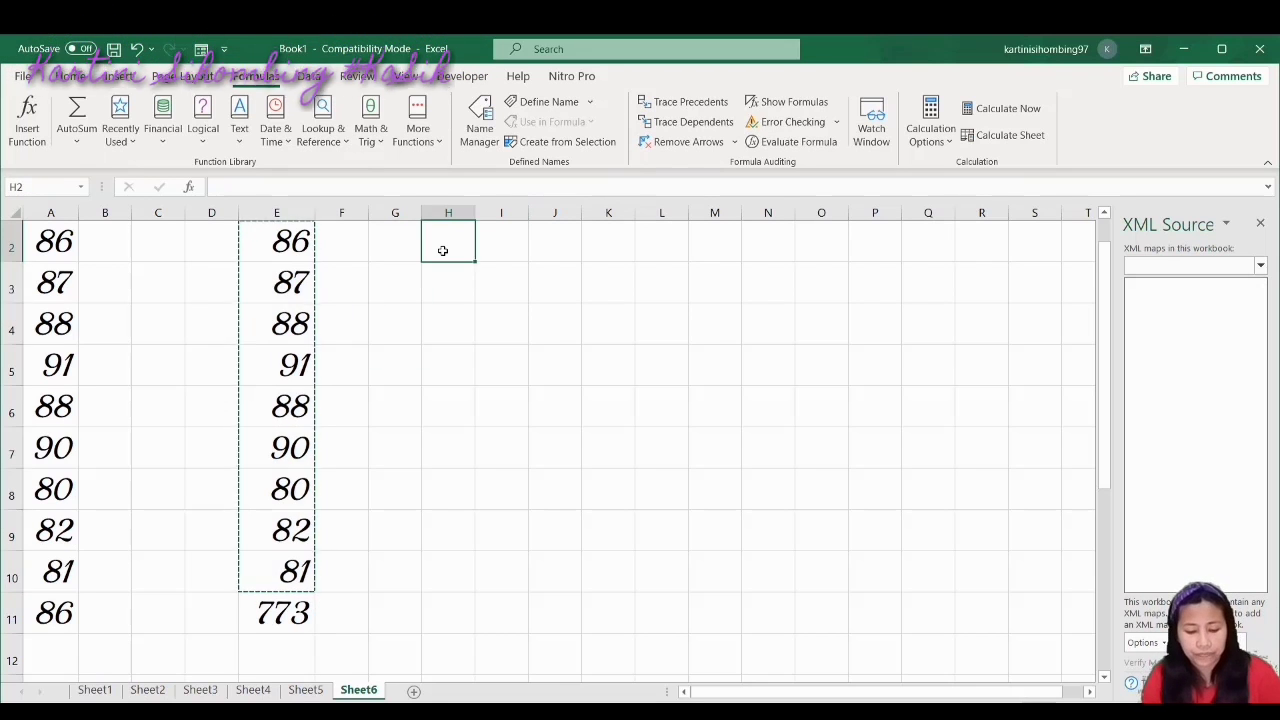
key(ctrl+v)
click(456, 619)
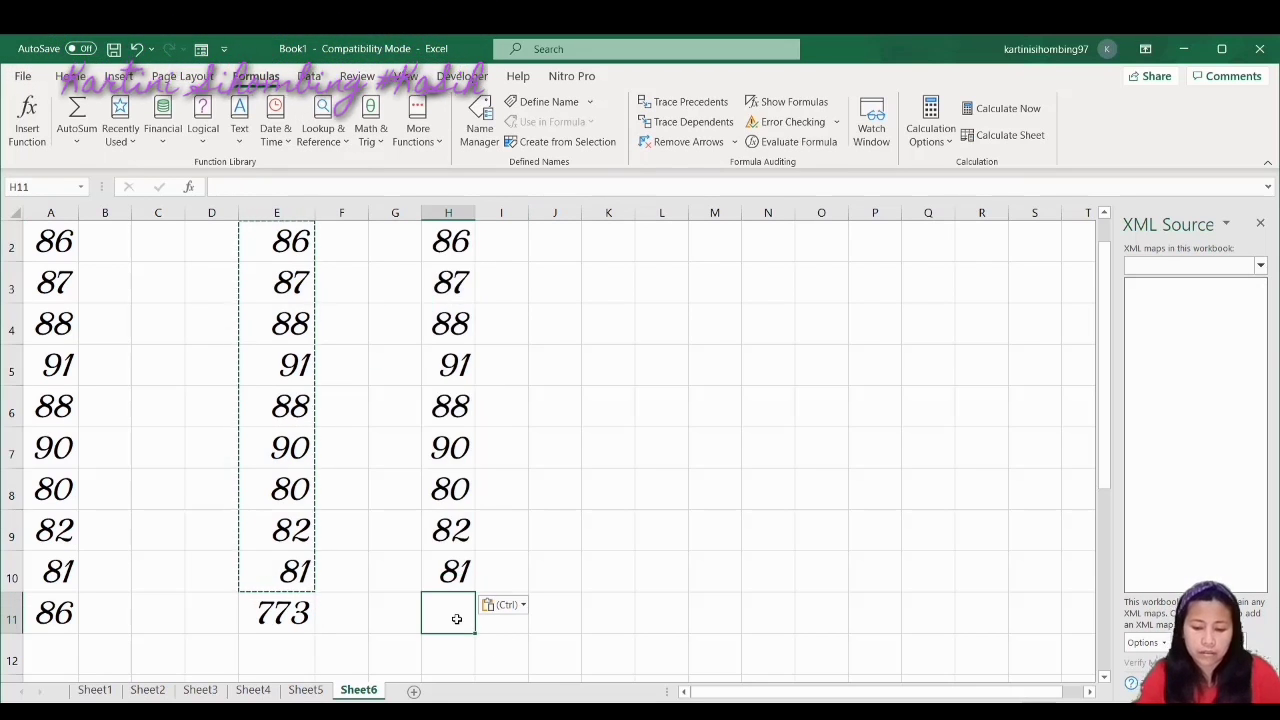
text(=coun)
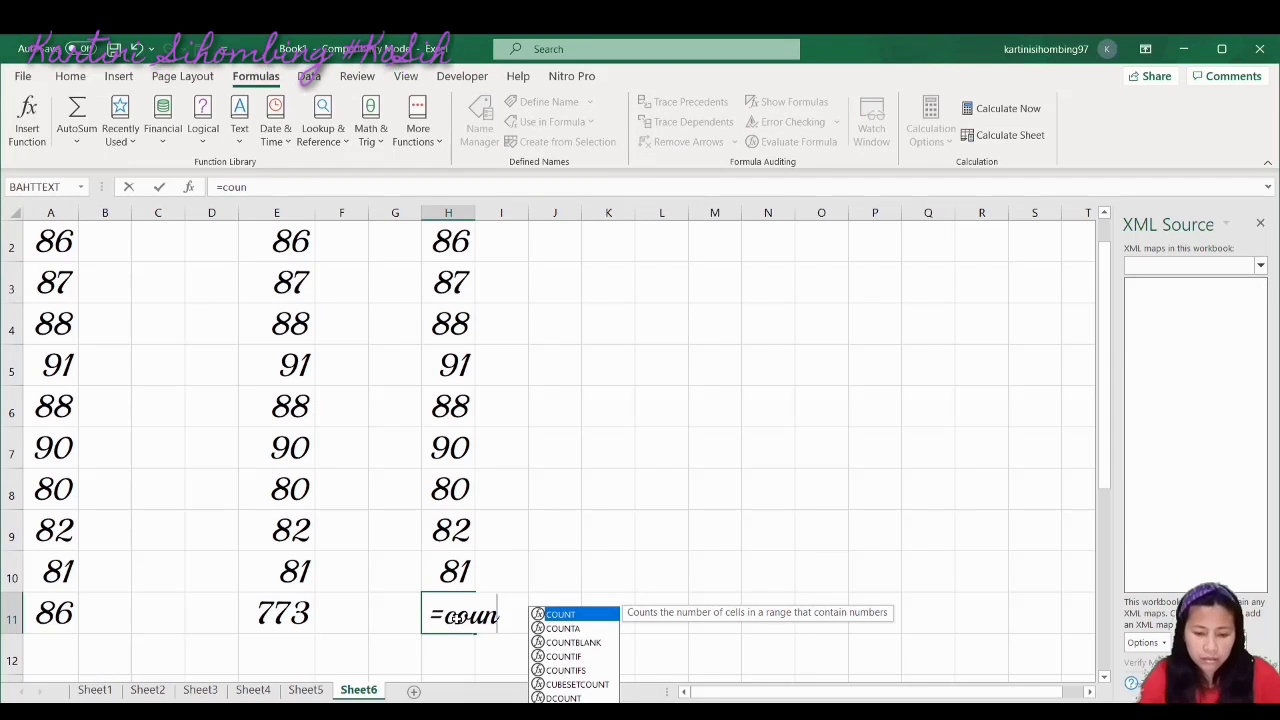
click(572, 630)
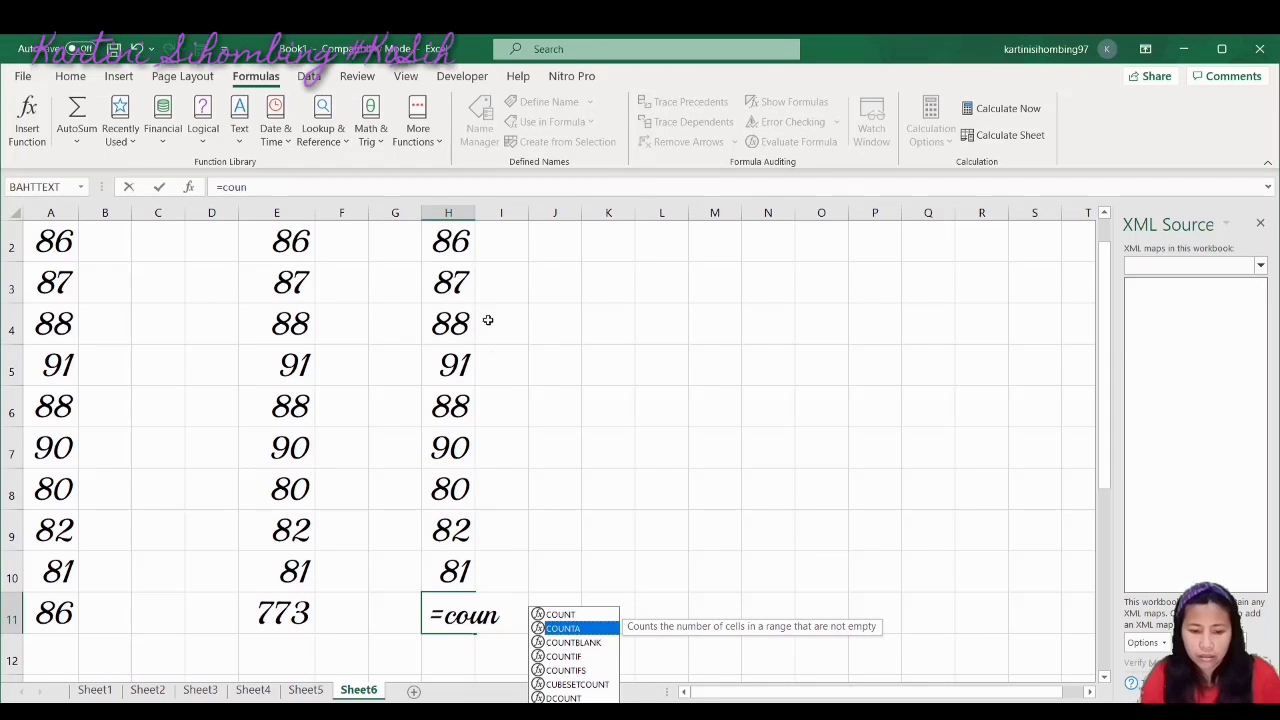
drag(462, 243, 465, 573)
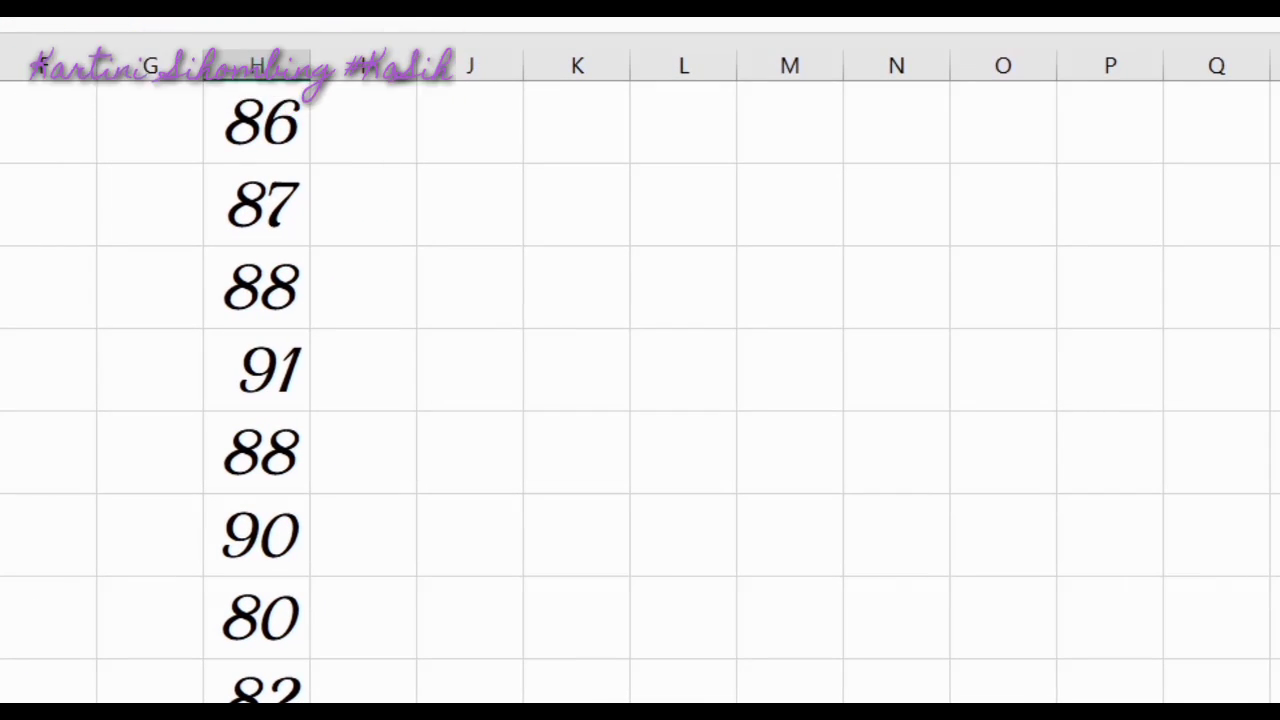
text(unt)
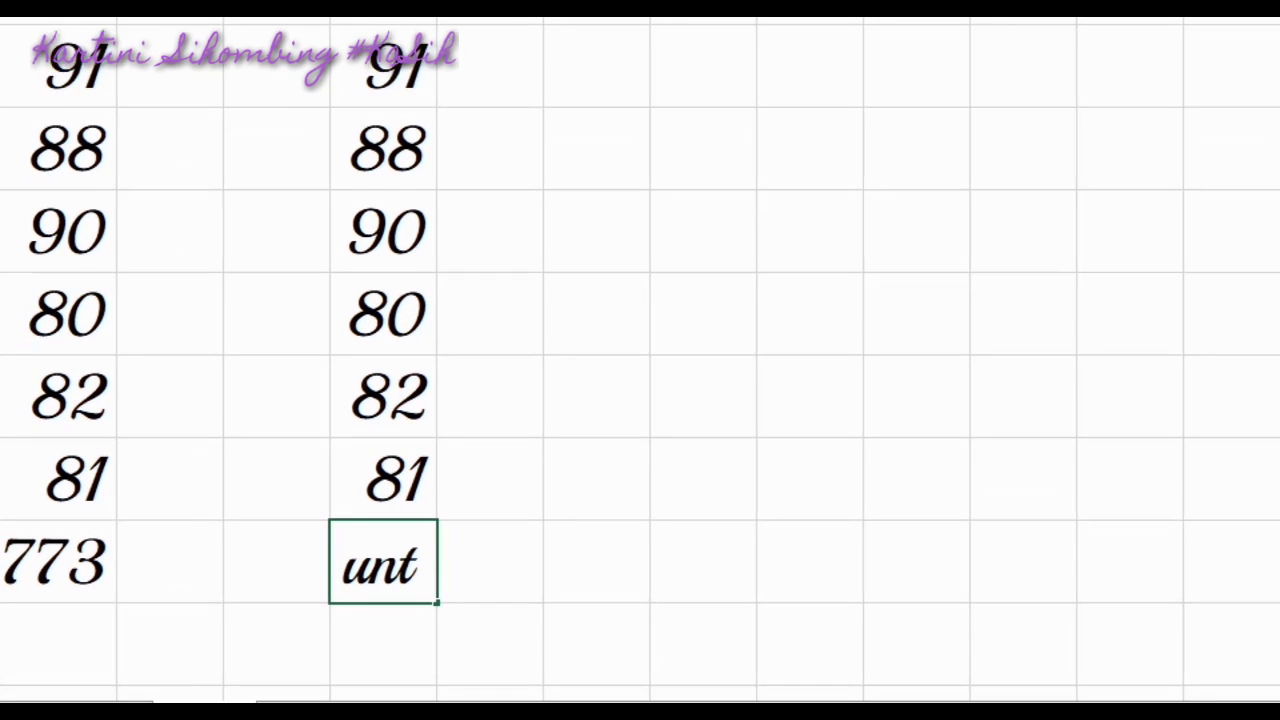
text(A()
drag(412, 20, 409, 459)
key(Return)
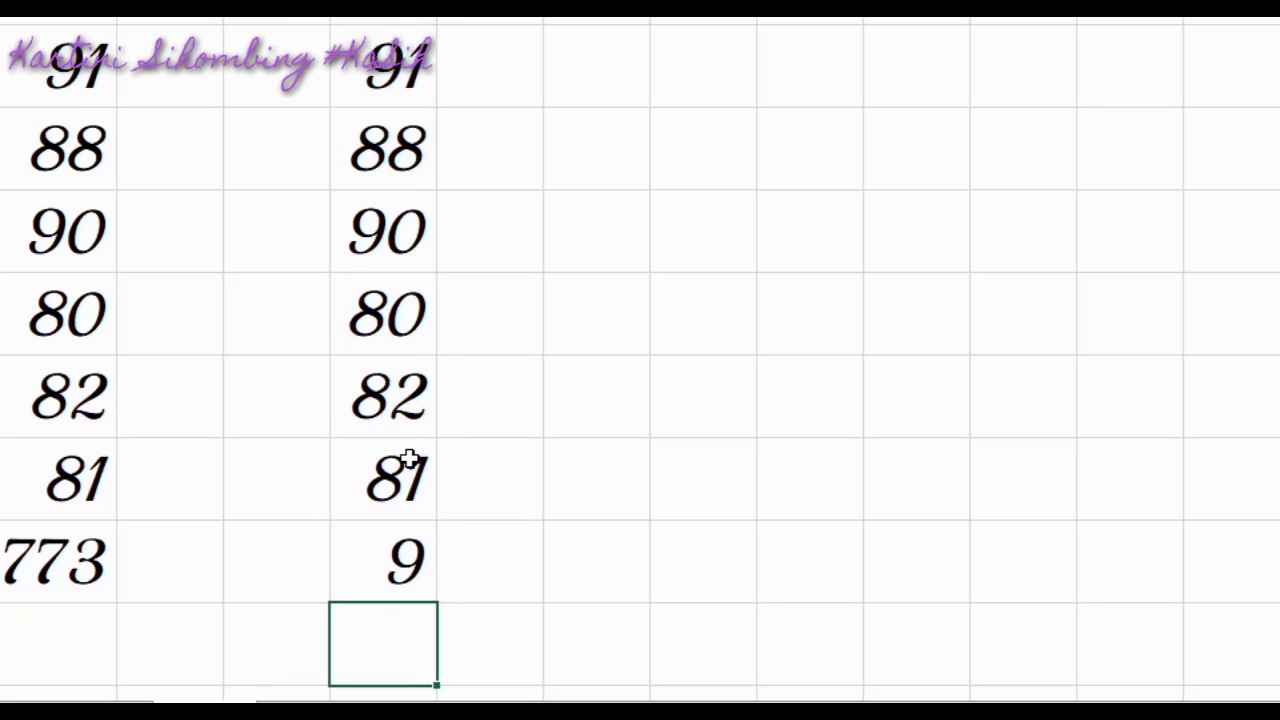
click(378, 563)
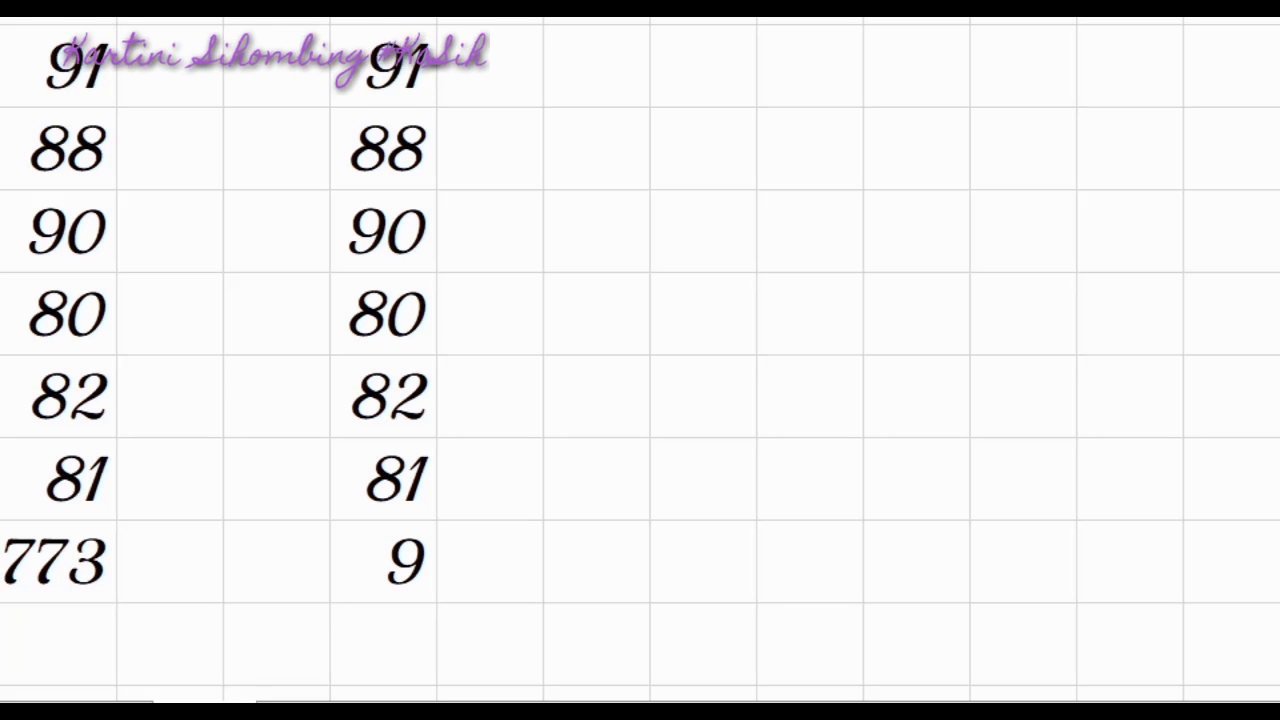
Label the total 'sum' and the count 'counta', then insert a new column A
click(60, 584)
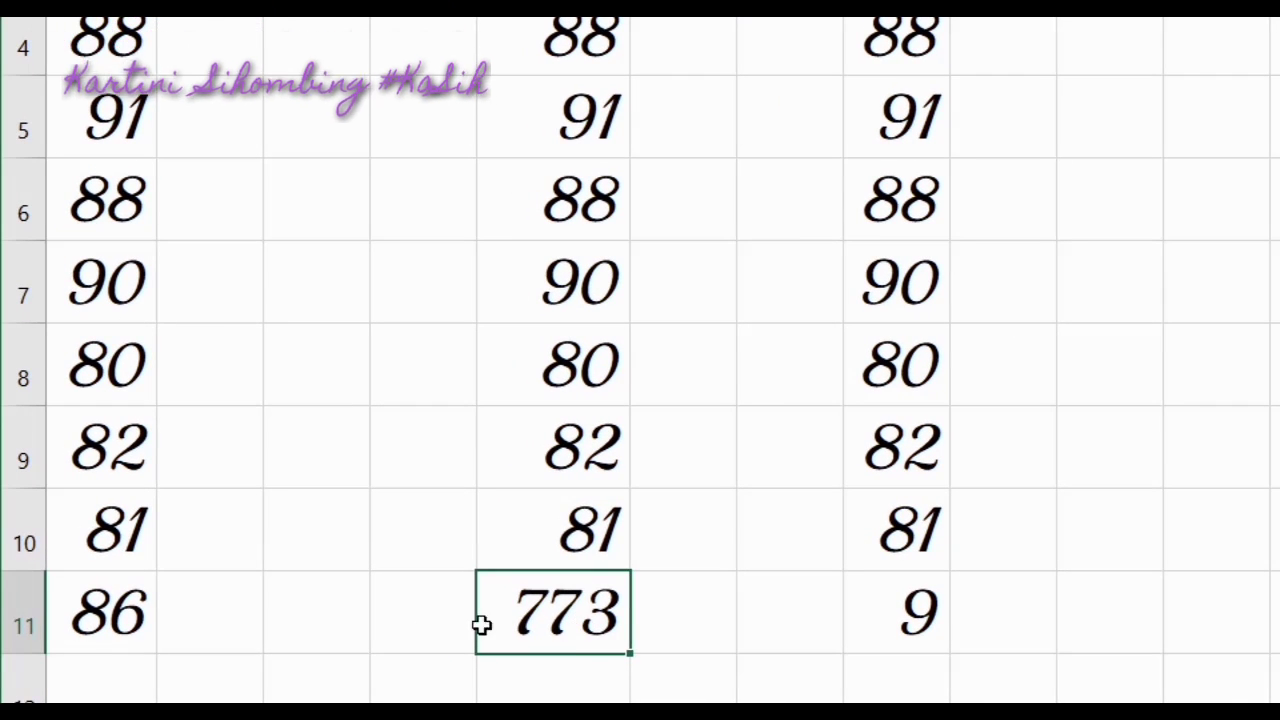
click(411, 623)
text(sum)
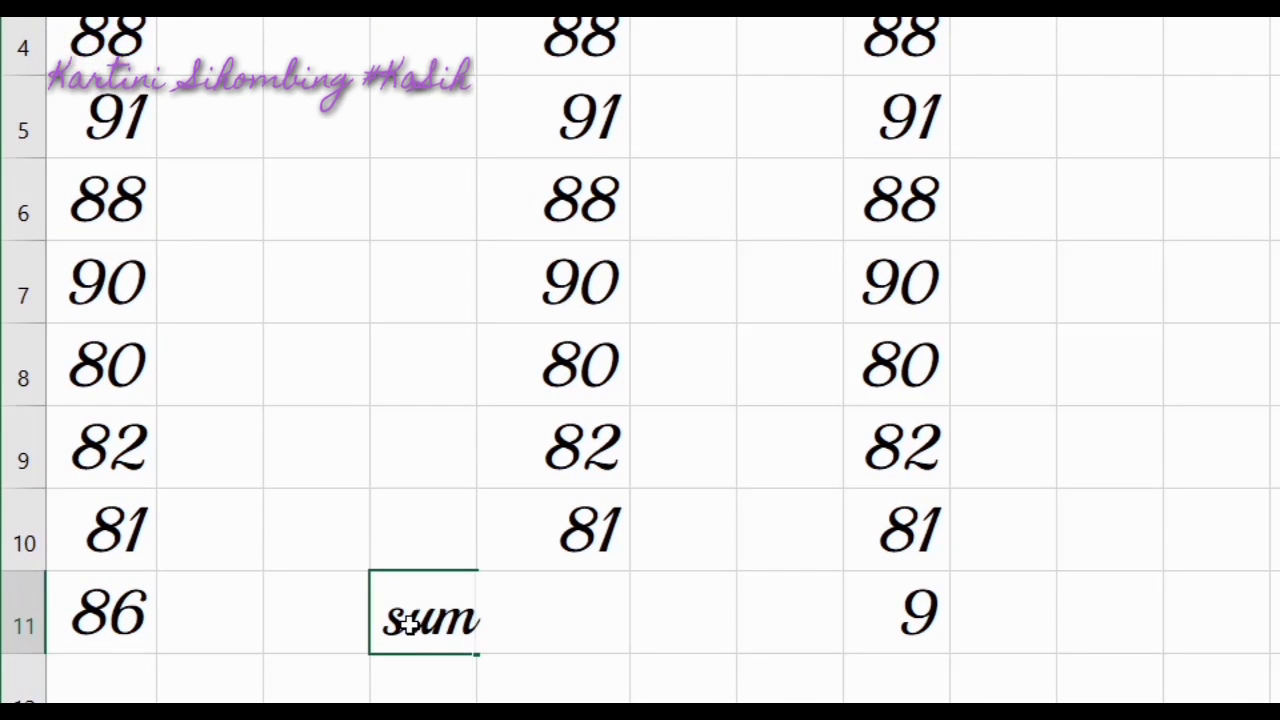
click(746, 609)
text(c)
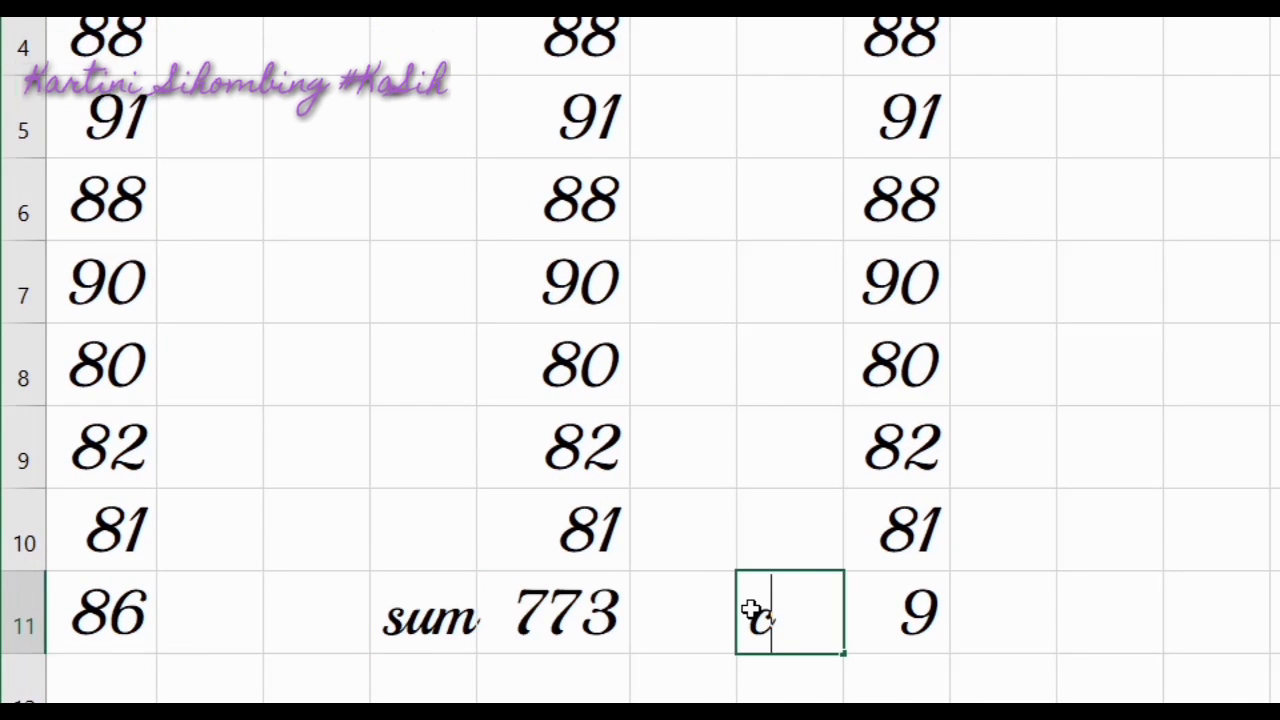
text(ounta)
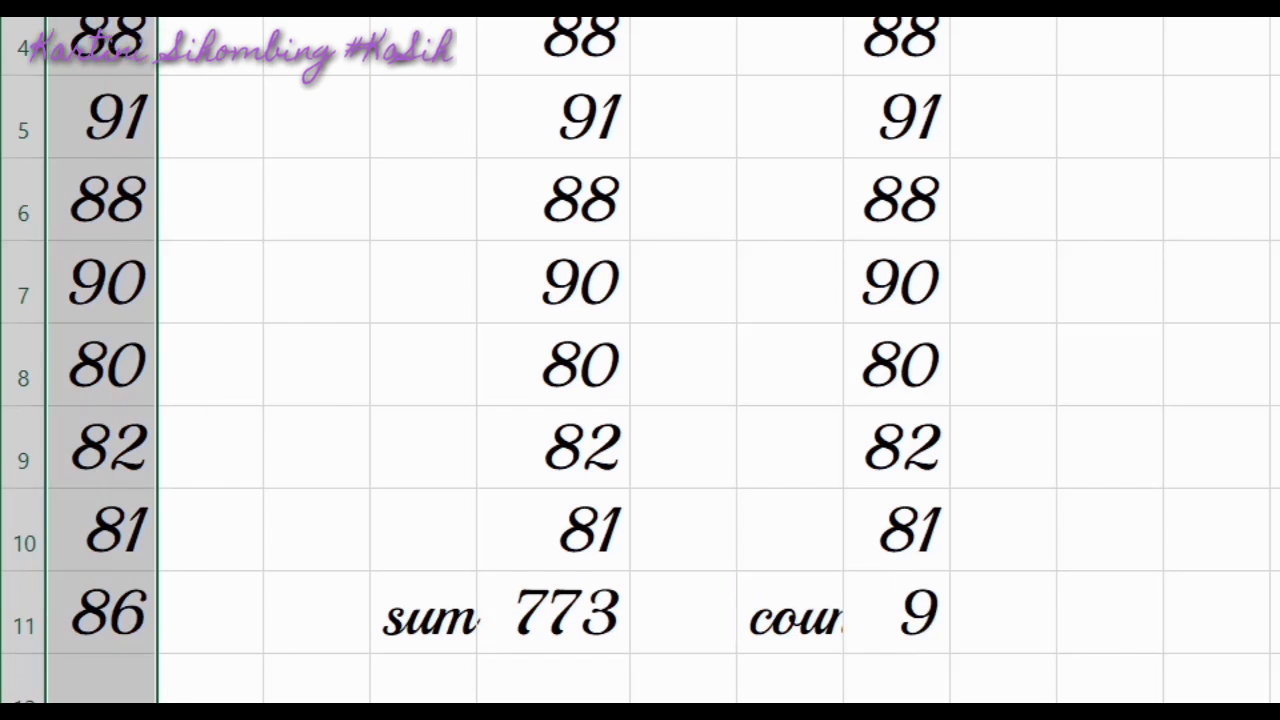
right_click(135, 20)
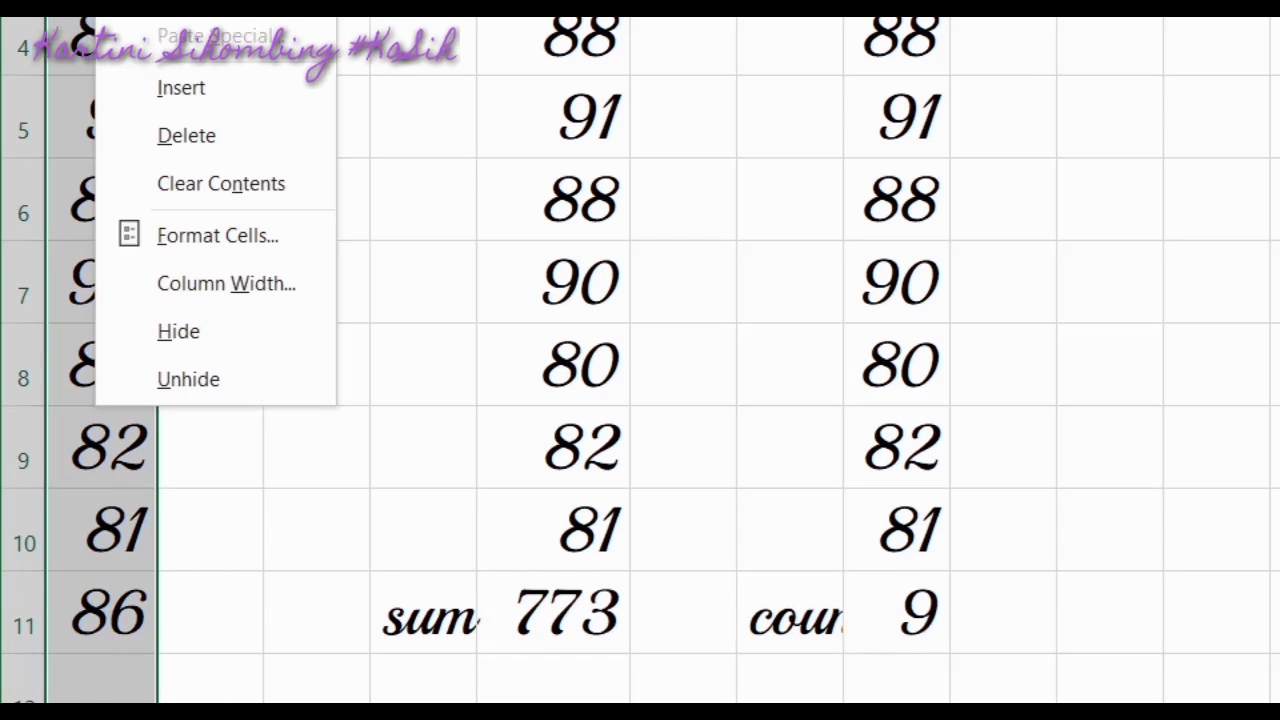
click(202, 99)
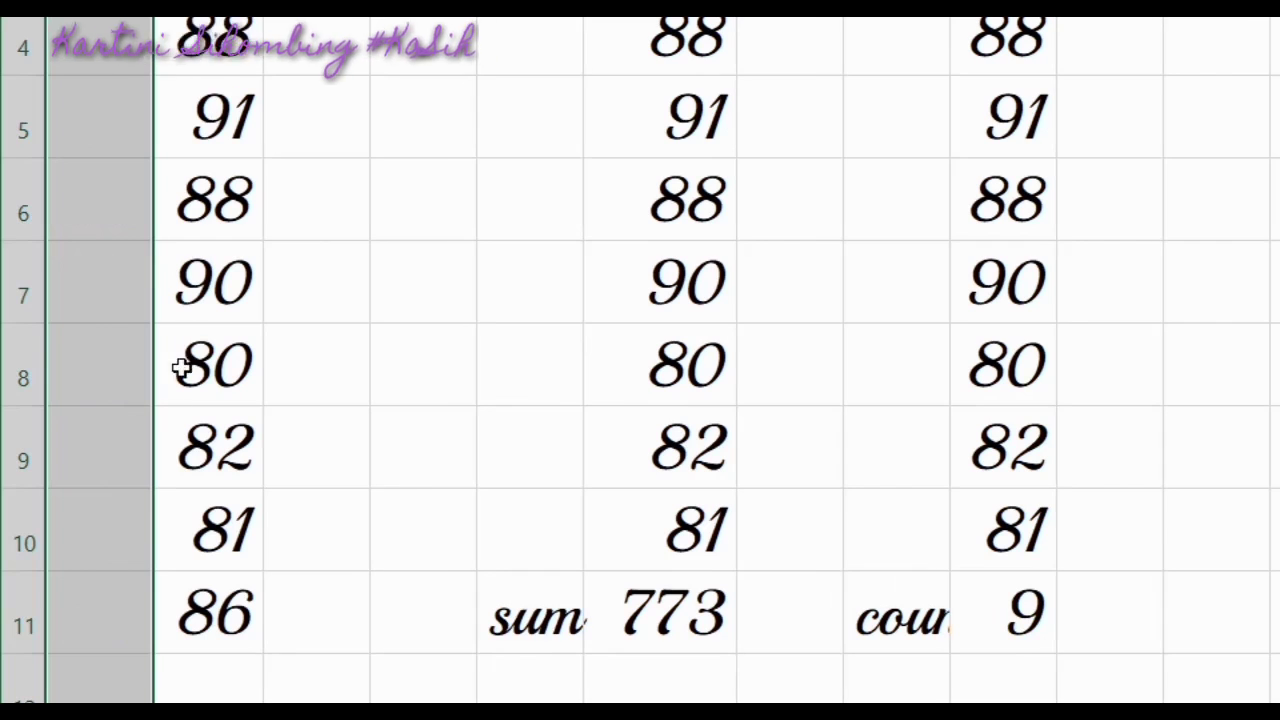
Type 'average' in A11 and widen column A to fit it
click(104, 598)
text(ave)
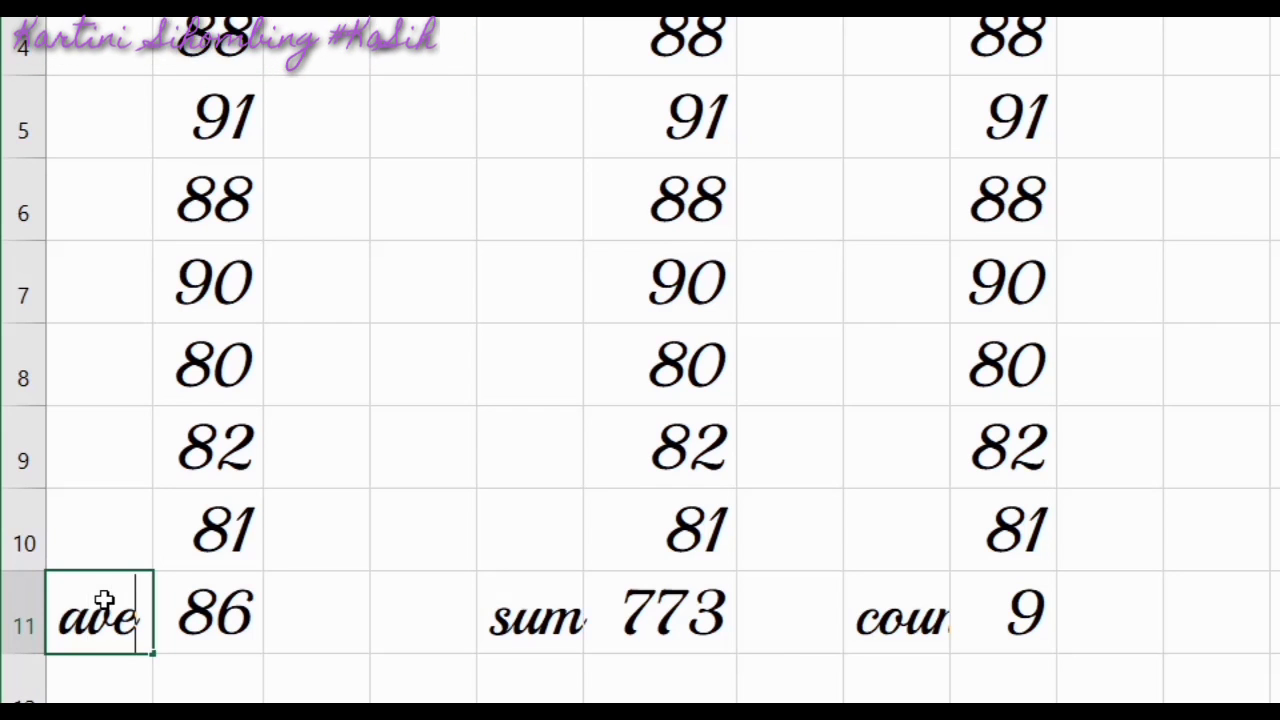
text(rahe)
key(BackSpace)
key(BackSpace)
text(gw)
key(BackSpace)
text(r)
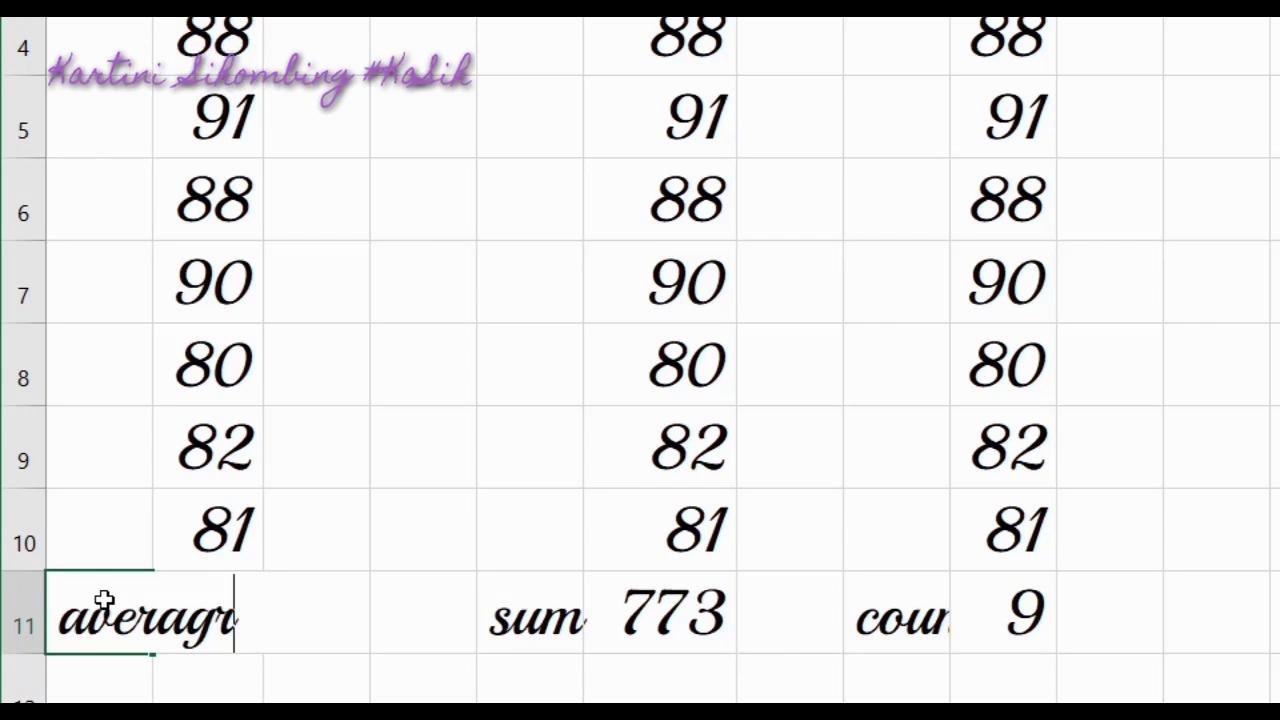
key(BackSpace)
text(we)
key(BackSpace)
key(BackSpace)
text(e)
key(Return)
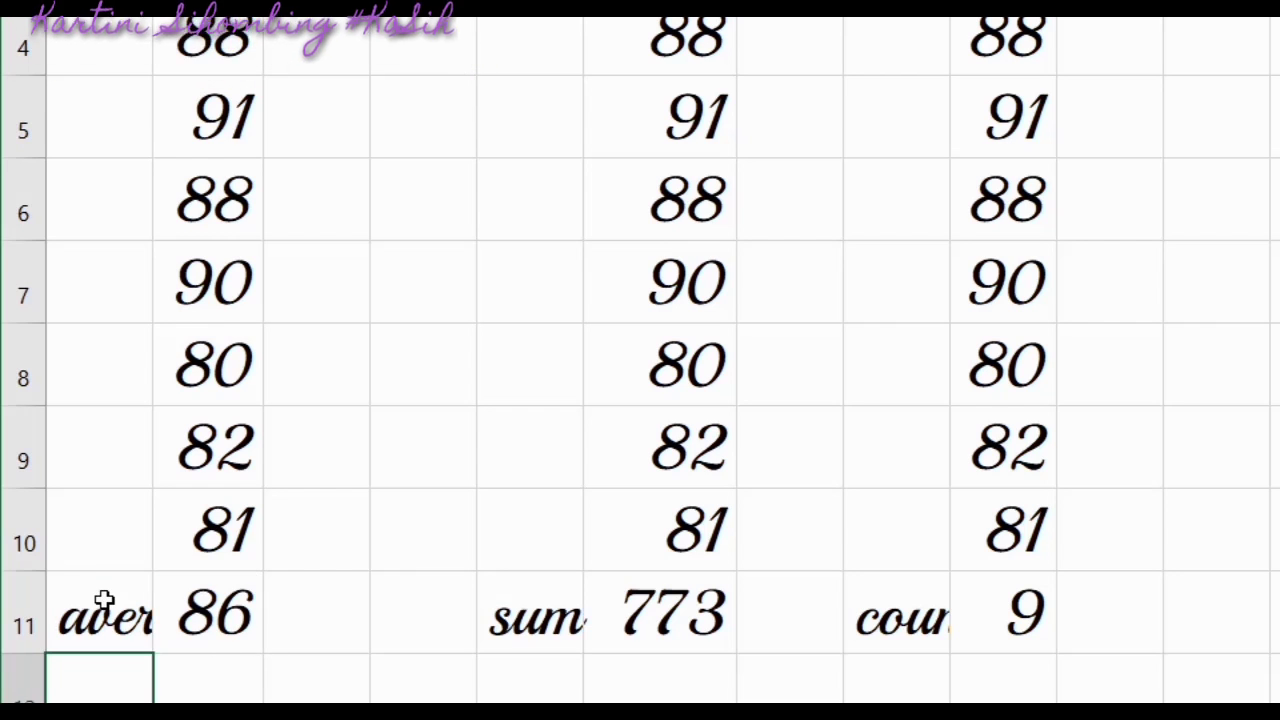
click(104, 600)
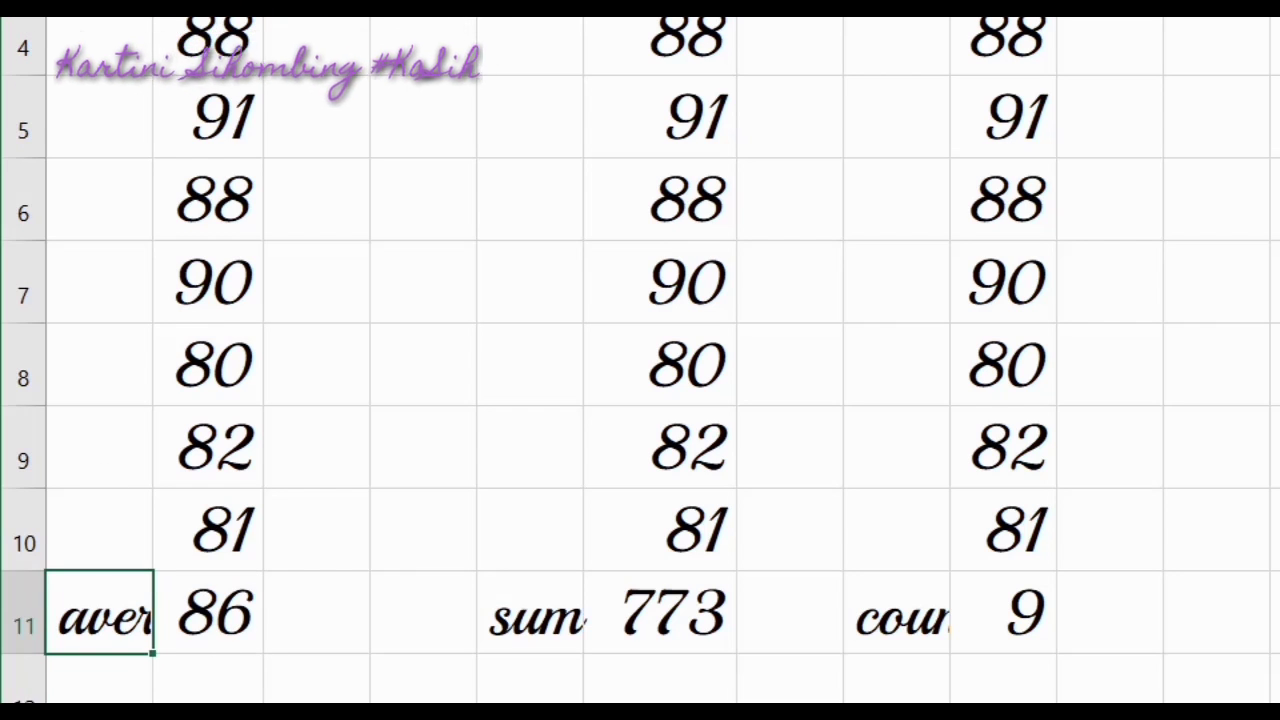
drag(153, 8, 301, 8)
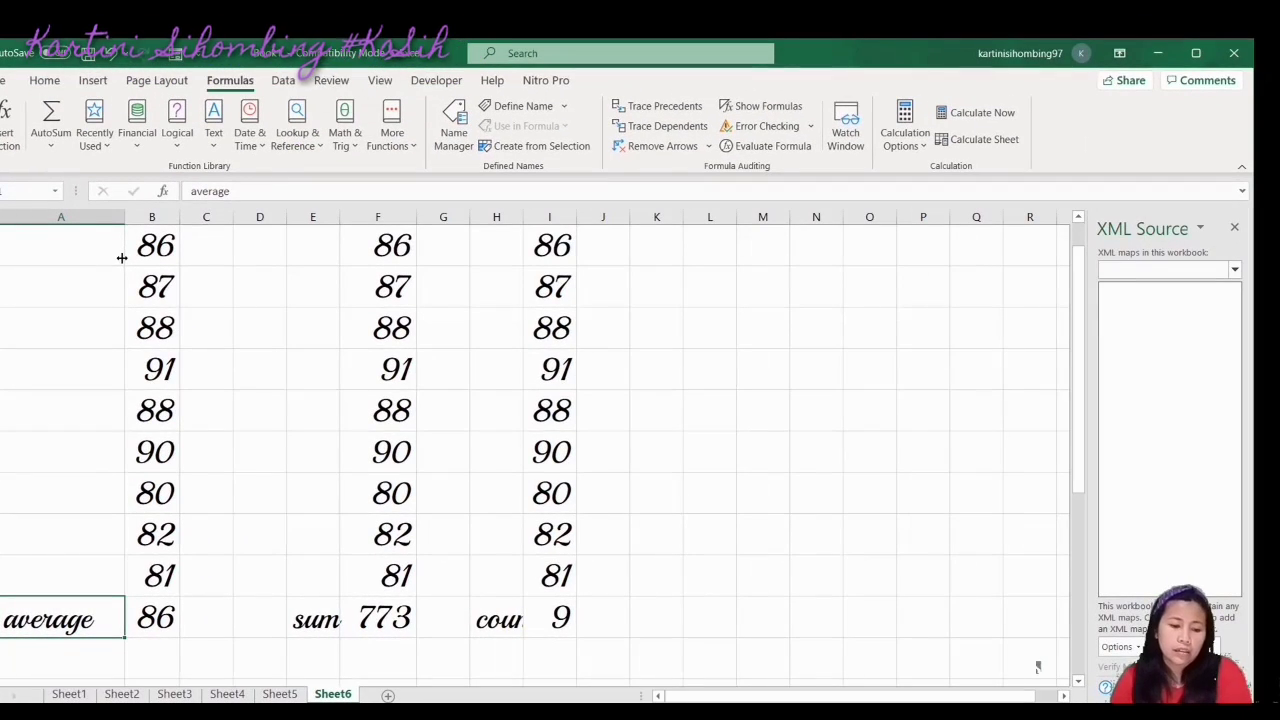
Widen column H so the 'counta' label shows fully
click(389, 622)
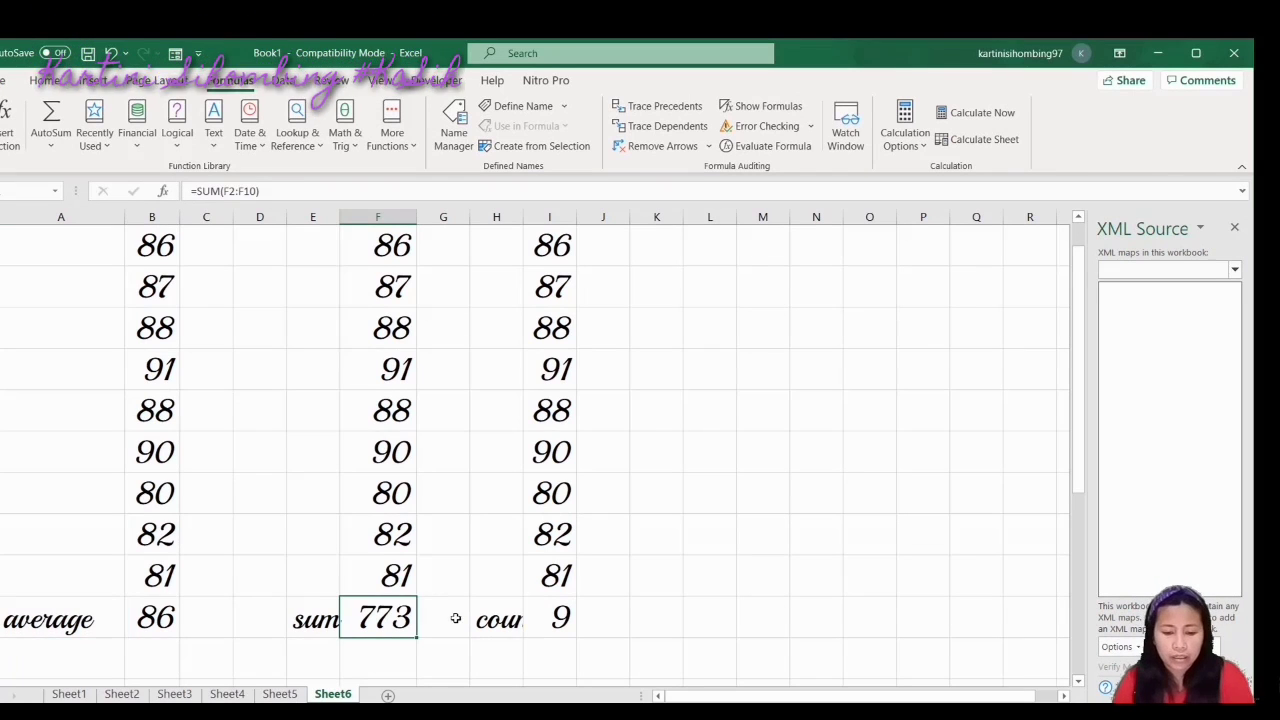
click(510, 625)
drag(523, 217, 602, 220)
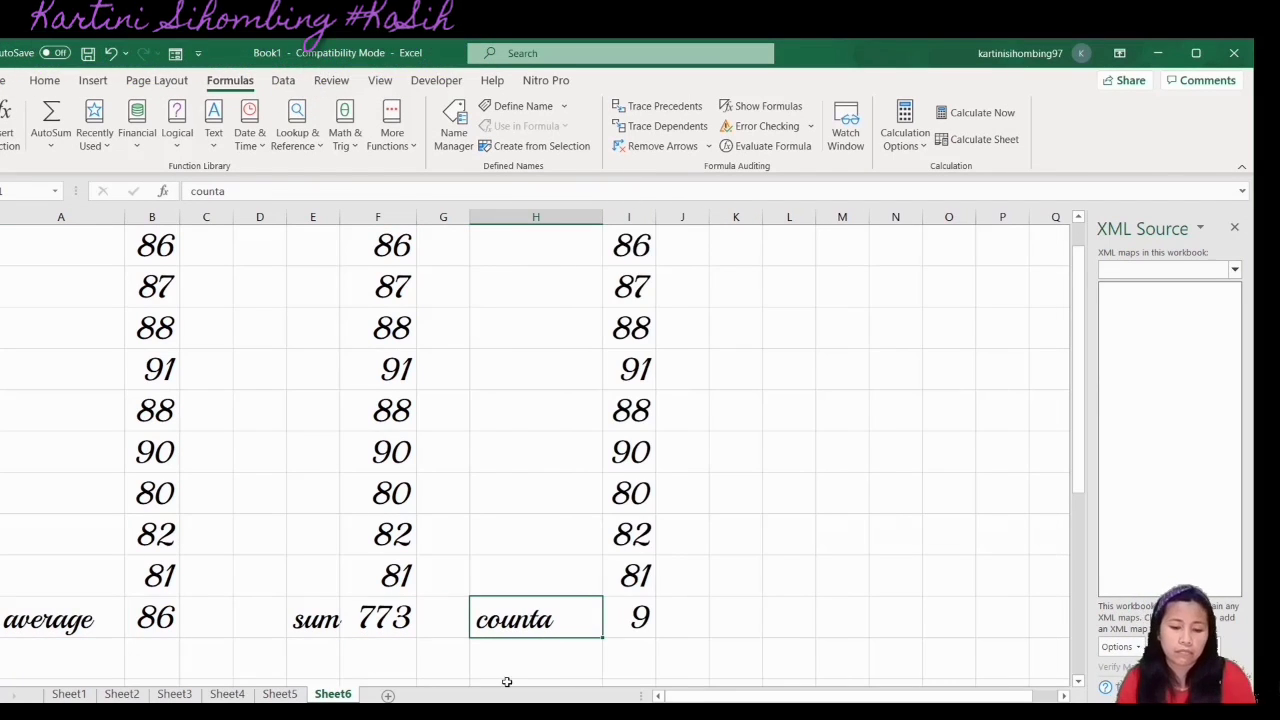
click(492, 661)
click(72, 620)
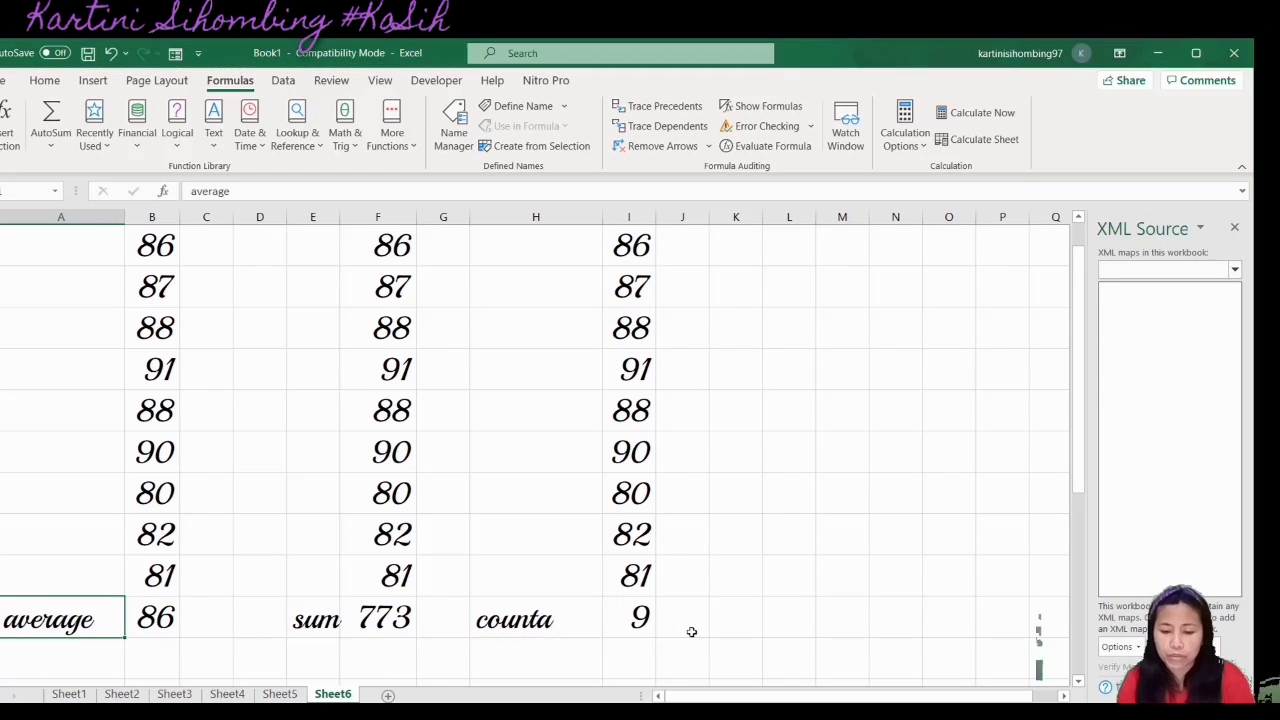
Enter =F11/I11 in L11 to divide the sum by the count, giving 86
click(808, 617)
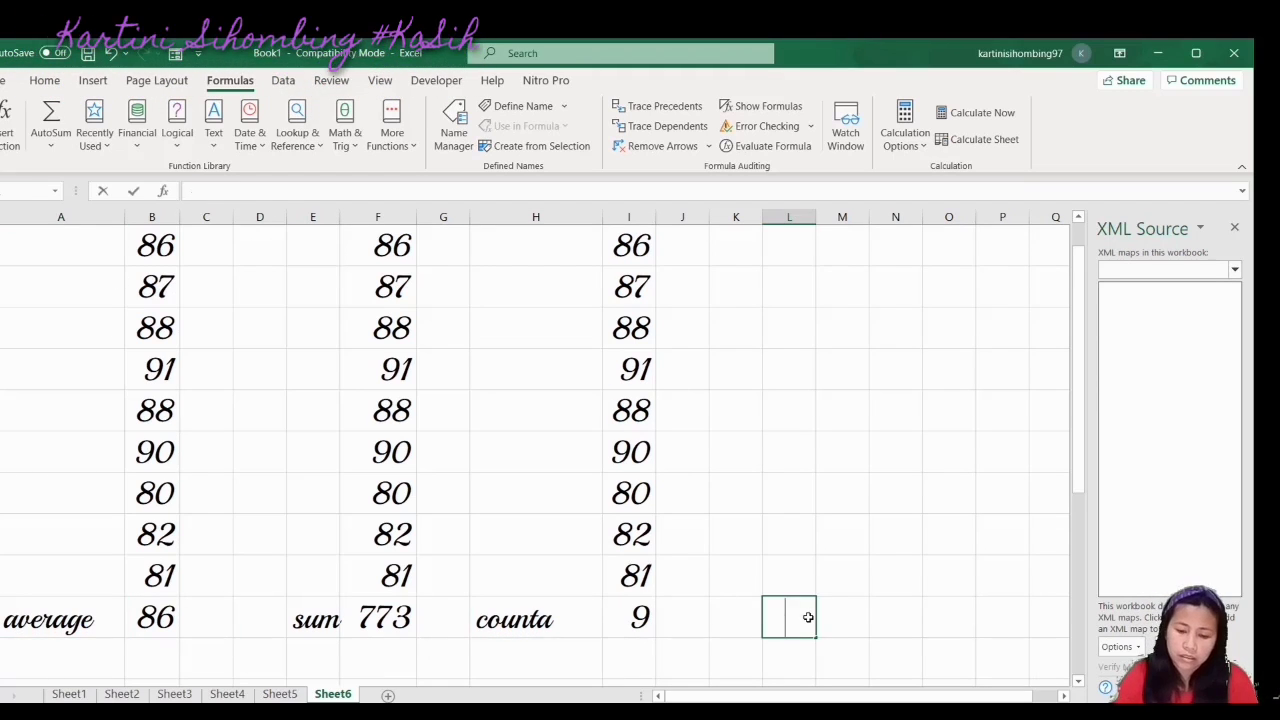
text(=)
click(396, 621)
text(/)
click(641, 617)
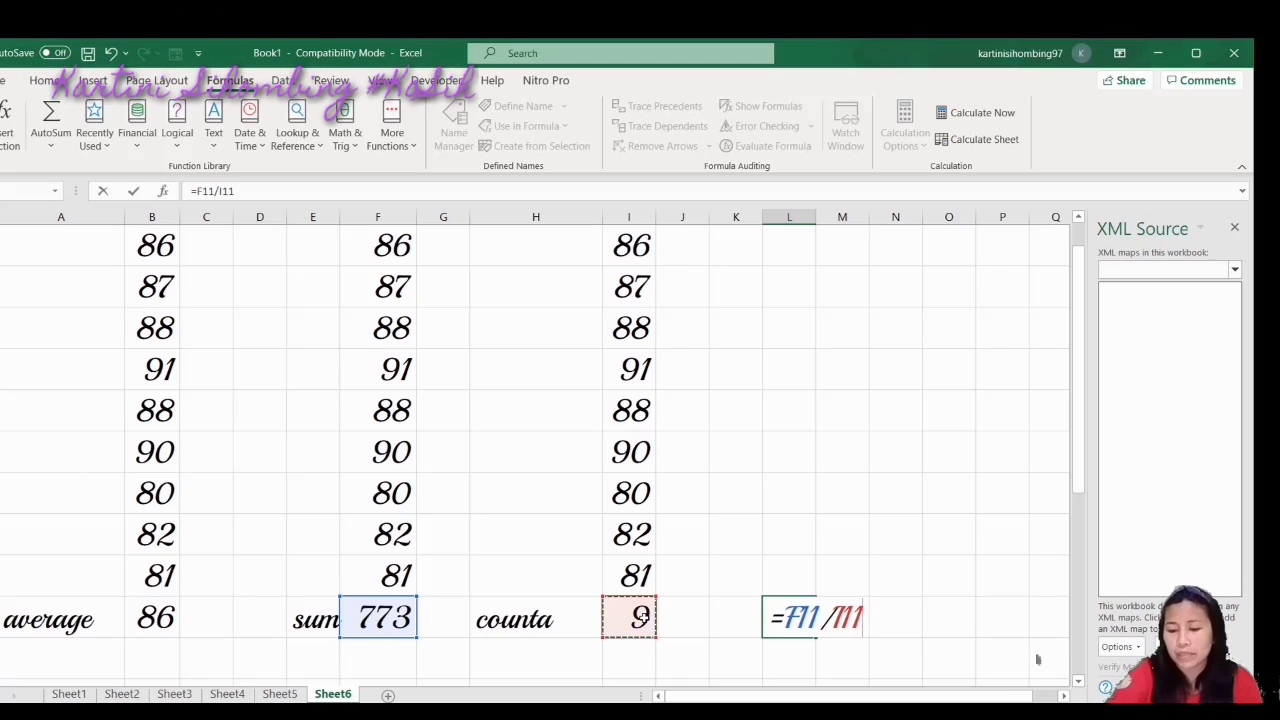
key(Return)
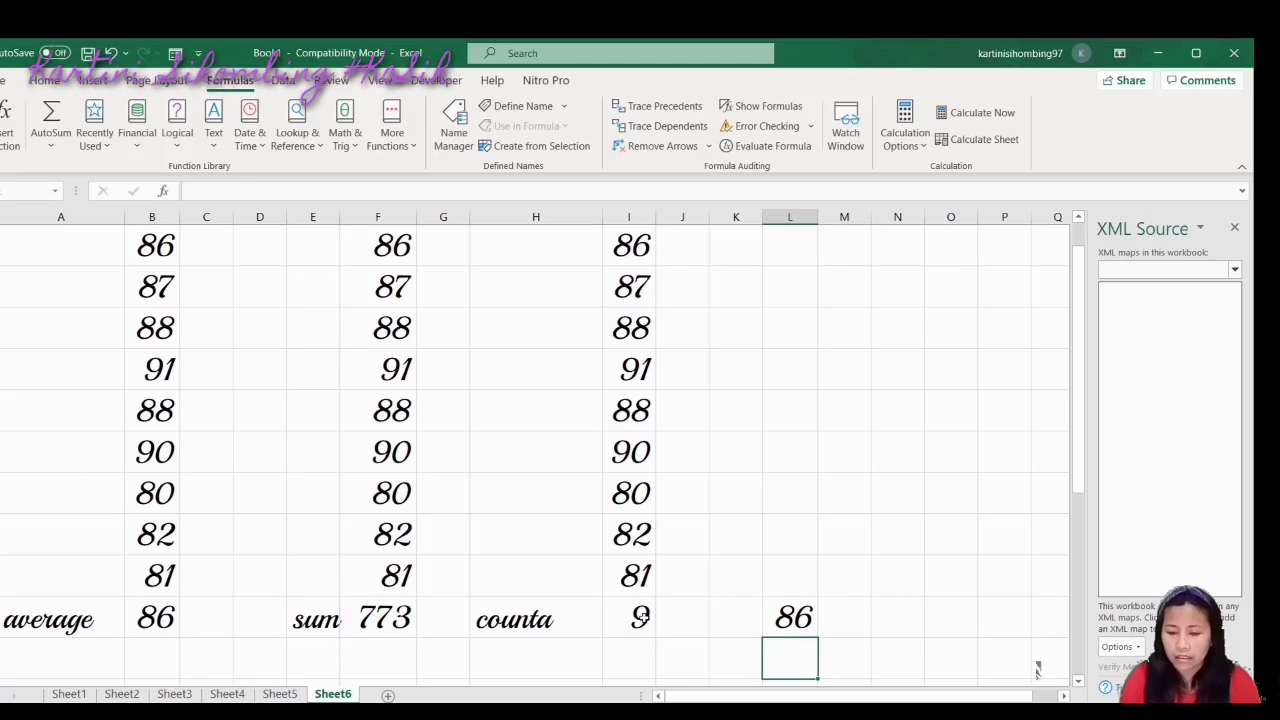
click(170, 619)
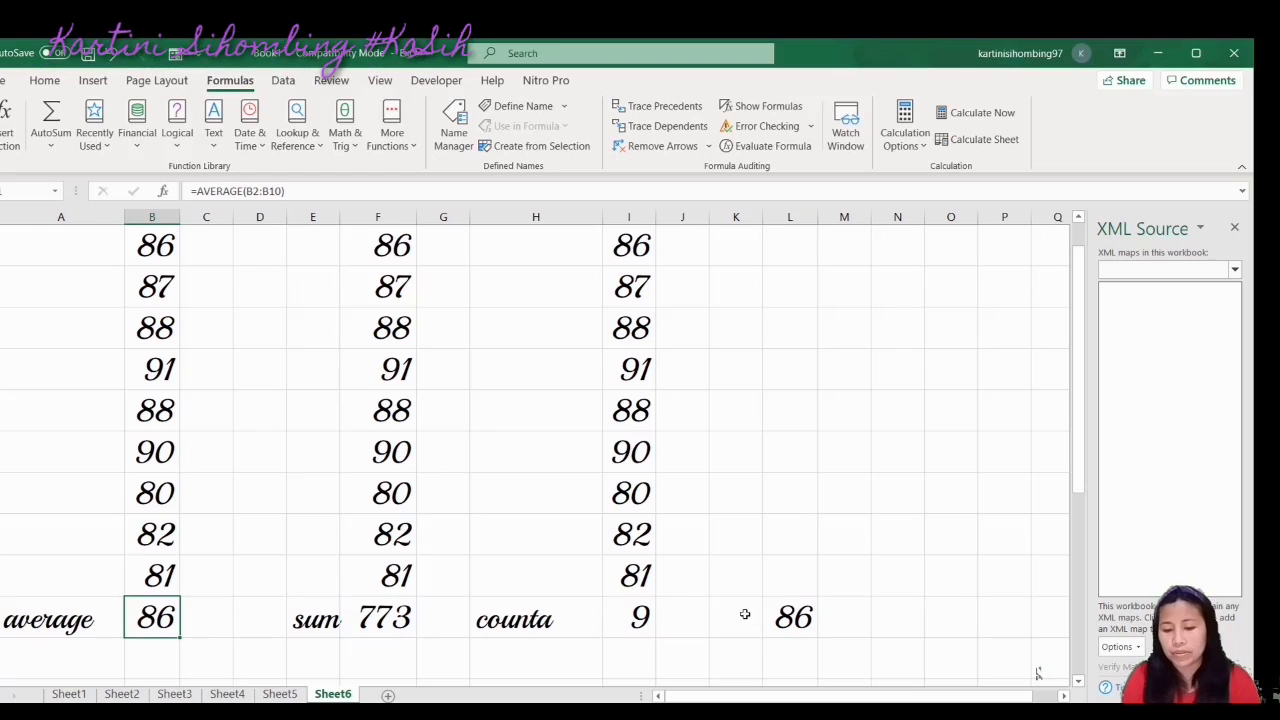
Inspect the L11 average formula and review the column F scores 87, 88 and 91
click(789, 619)
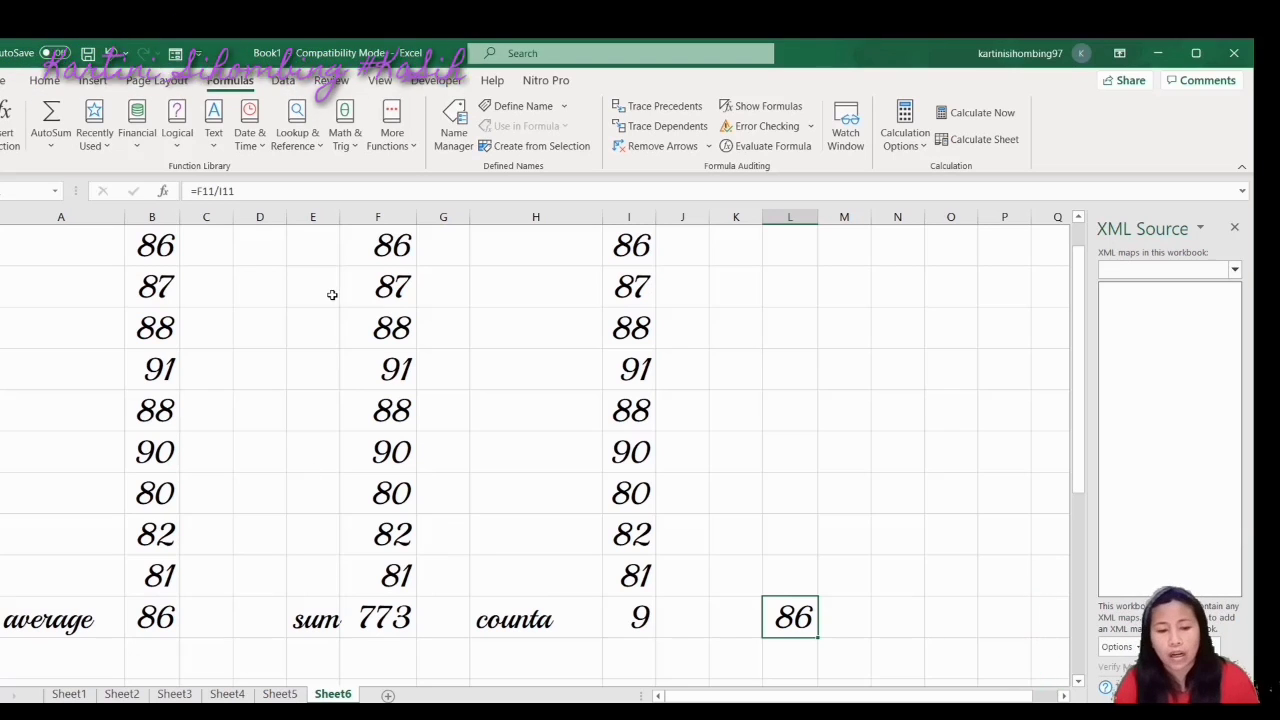
click(380, 250)
click(381, 290)
drag(390, 330, 395, 370)
click(396, 374)
click(390, 256)
drag(388, 291, 395, 410)
click(395, 330)
click(395, 370)
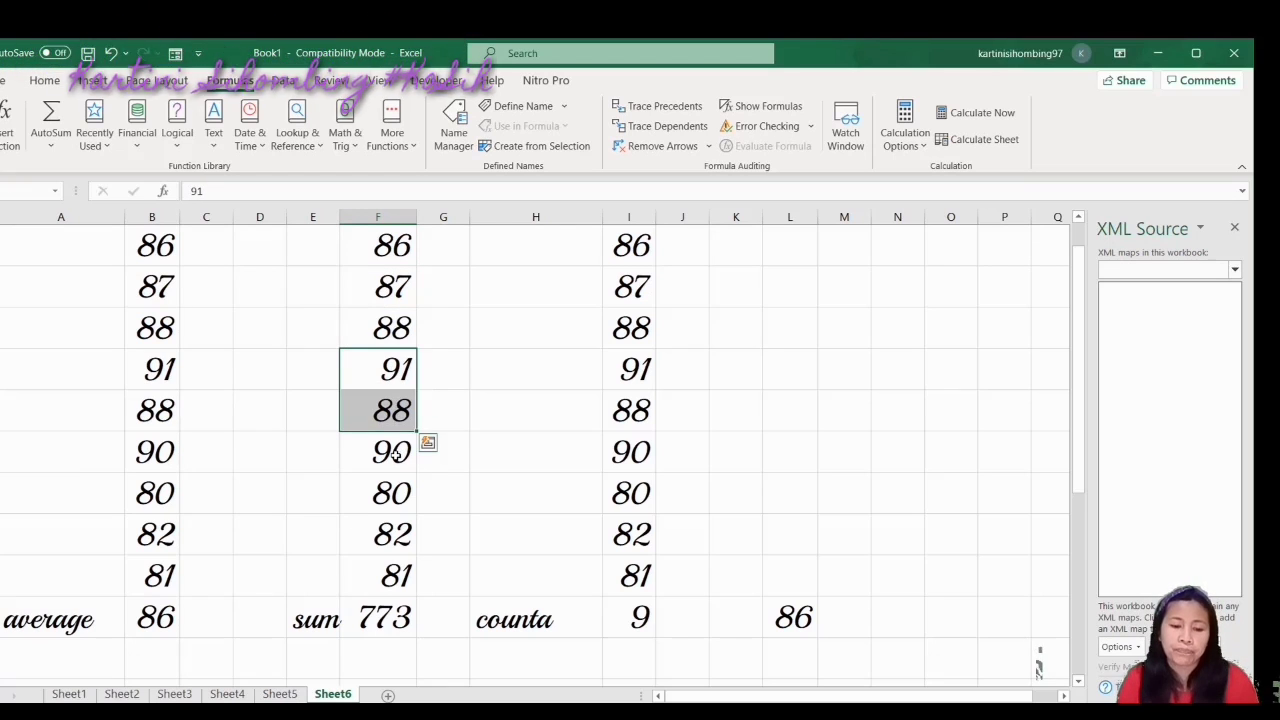
Check scores 90, 80, 82 and 81 against the average 86 in L and B, then go to Sheet1
click(395, 452)
click(393, 493)
click(395, 533)
click(395, 574)
click(697, 635)
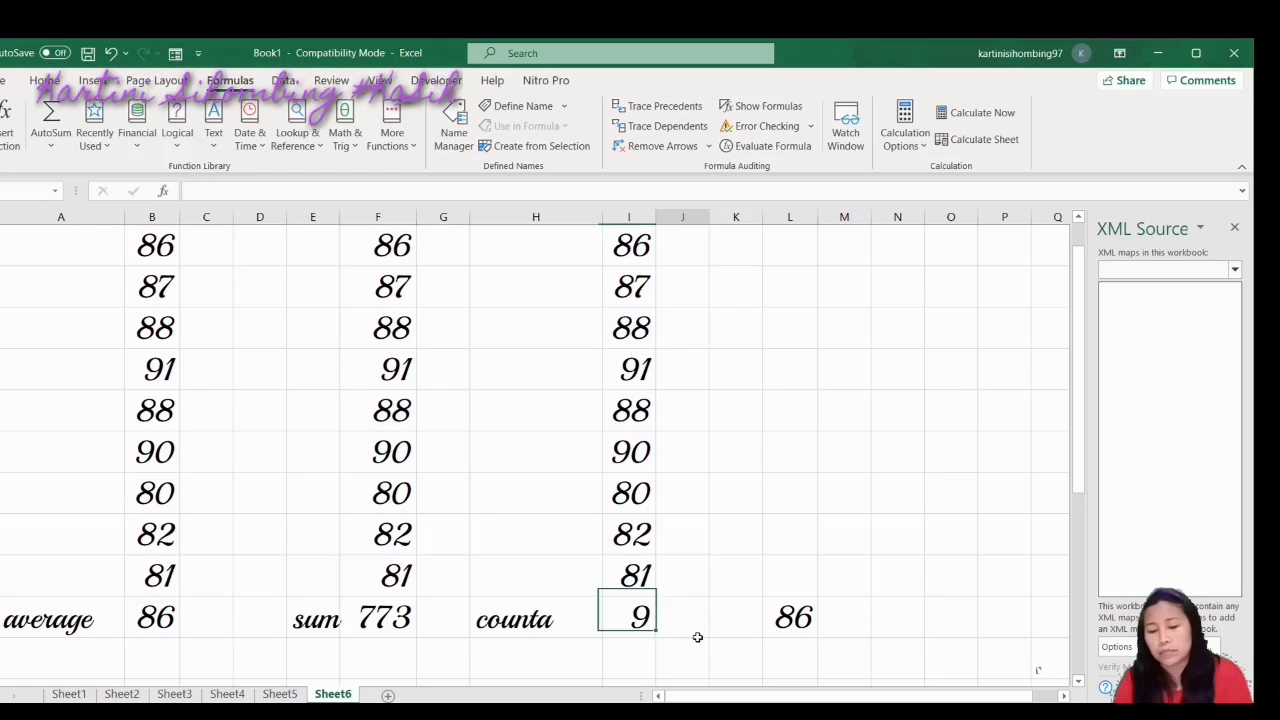
click(796, 620)
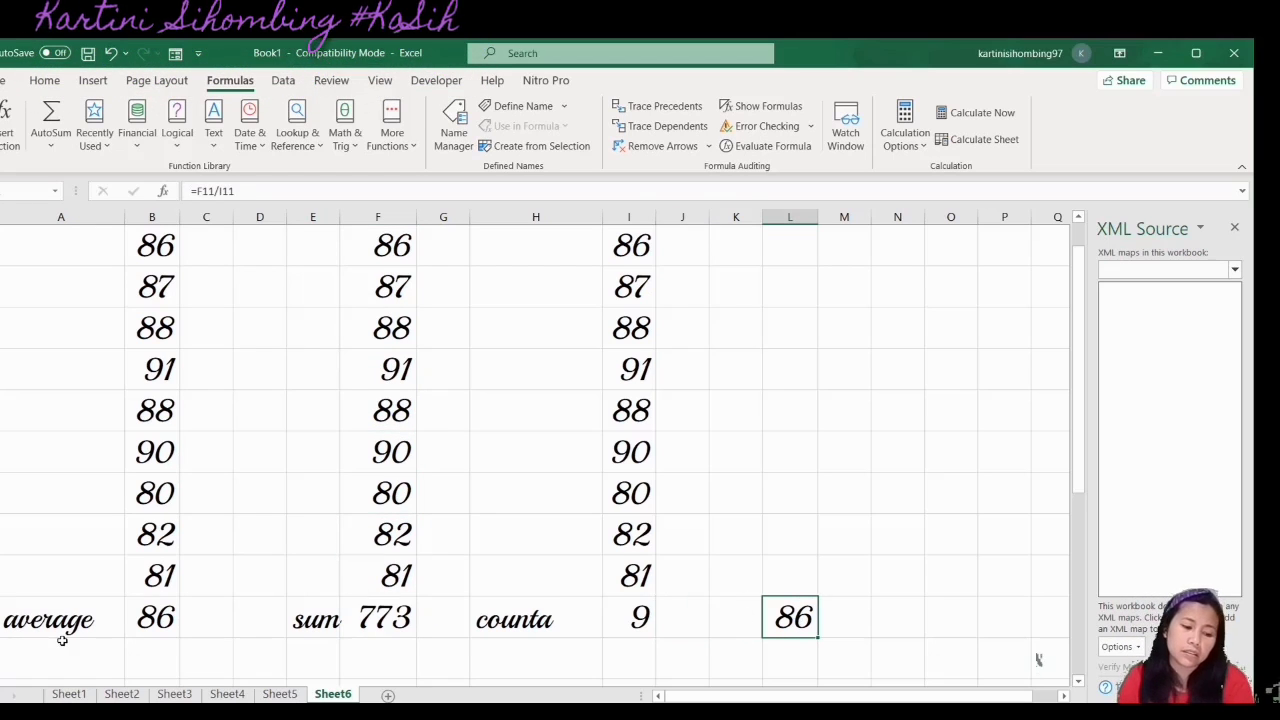
click(146, 632)
click(345, 648)
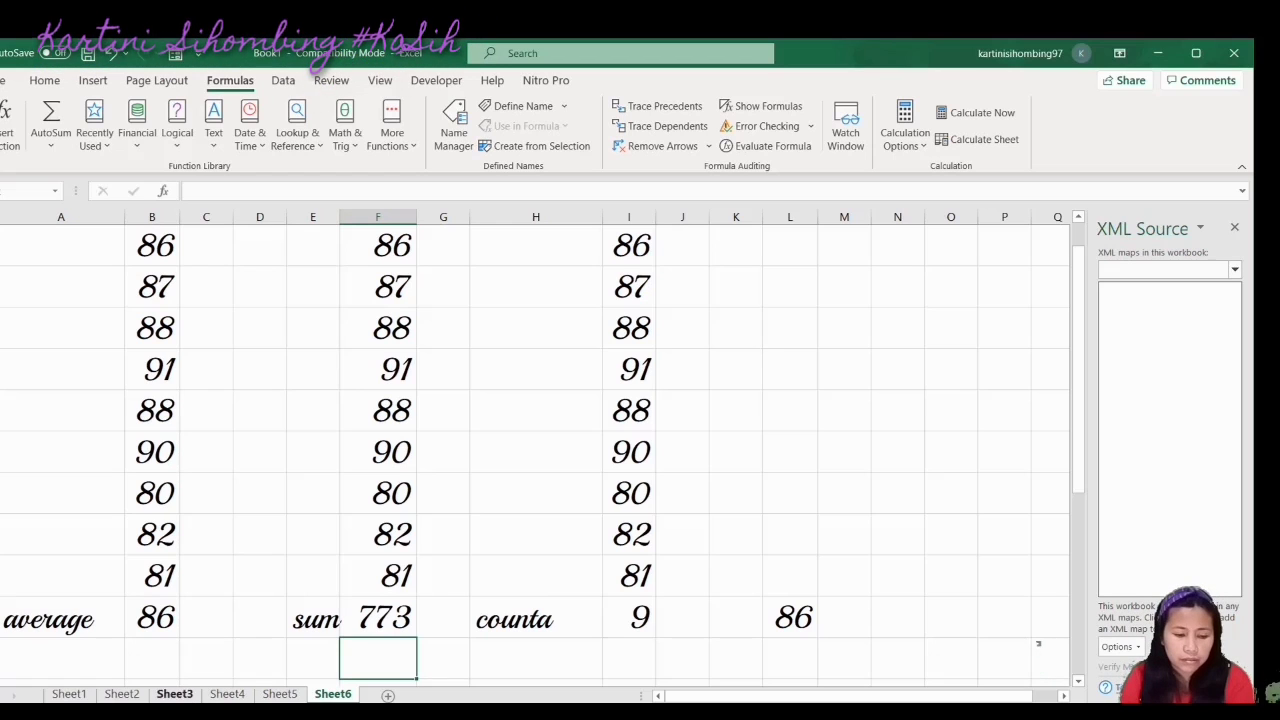
click(69, 694)
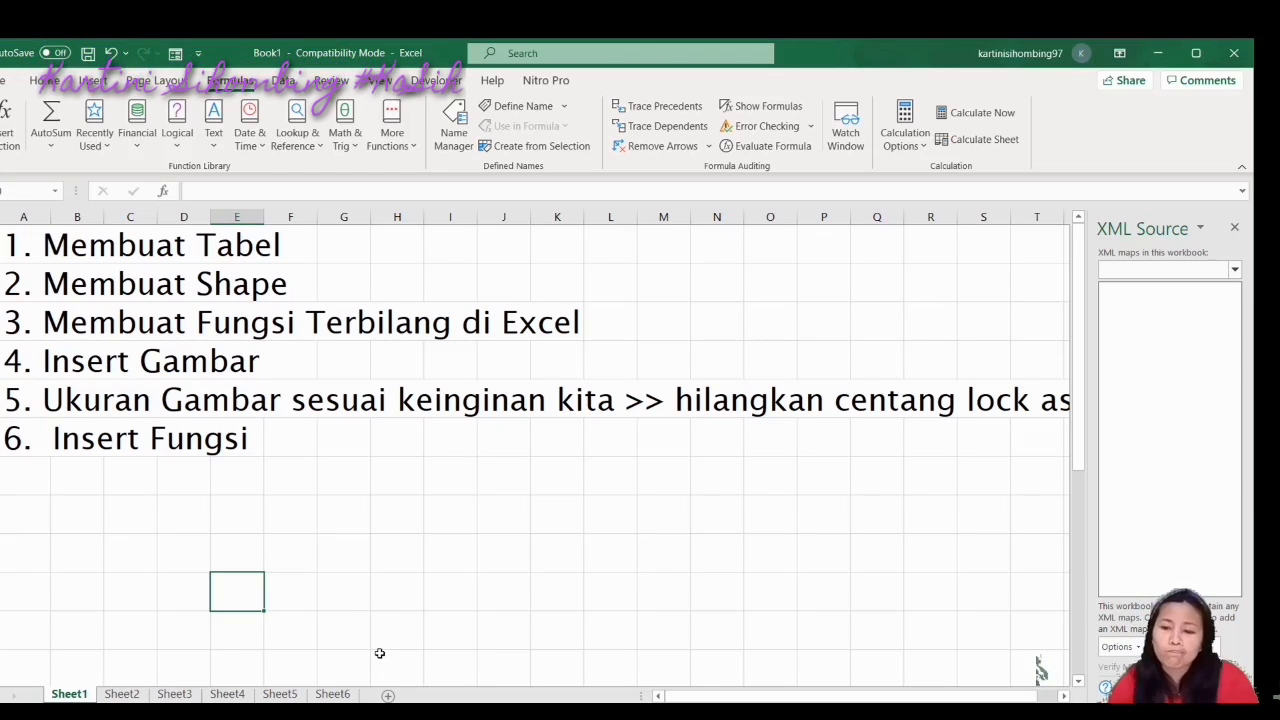
click(965, 118)
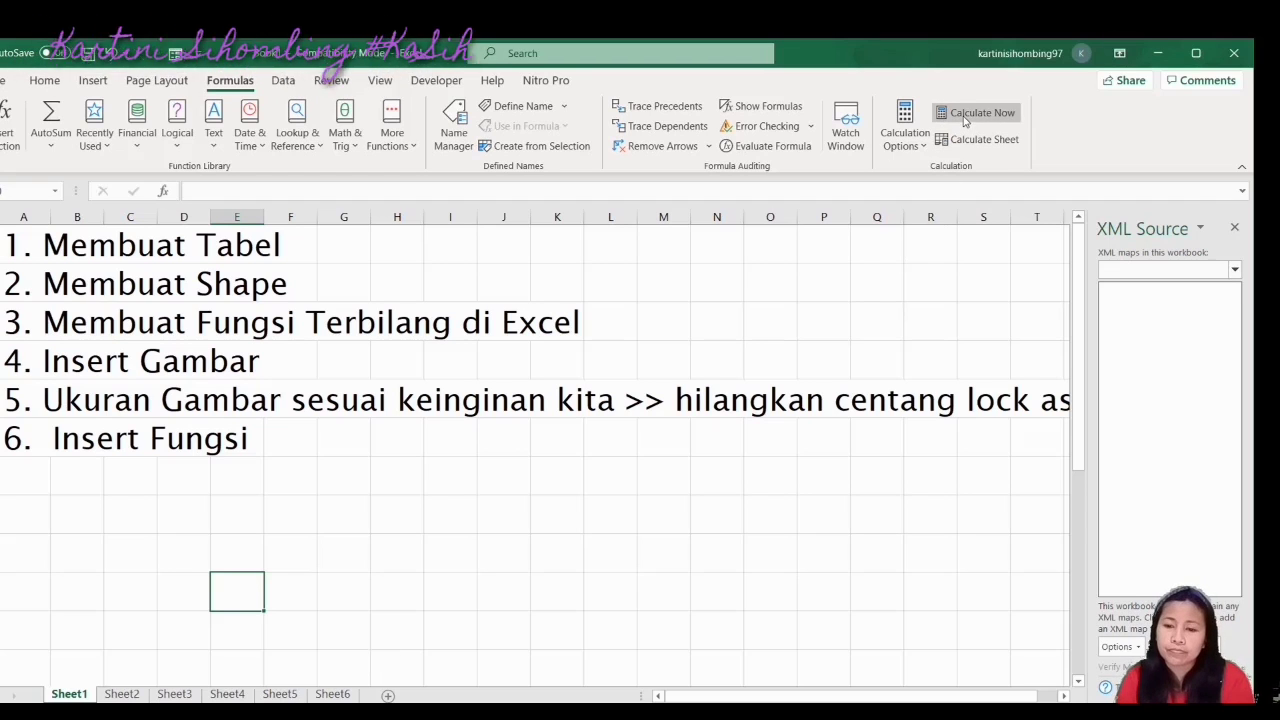
click(722, 452)
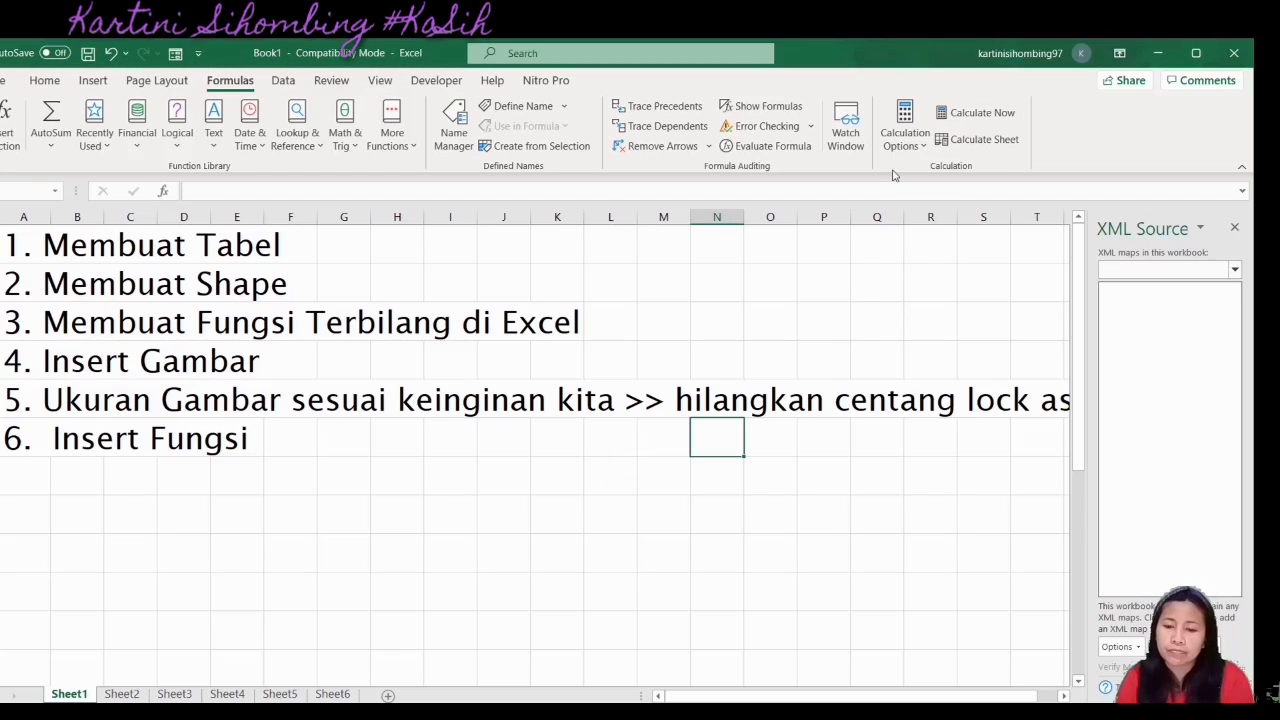
click(910, 122)
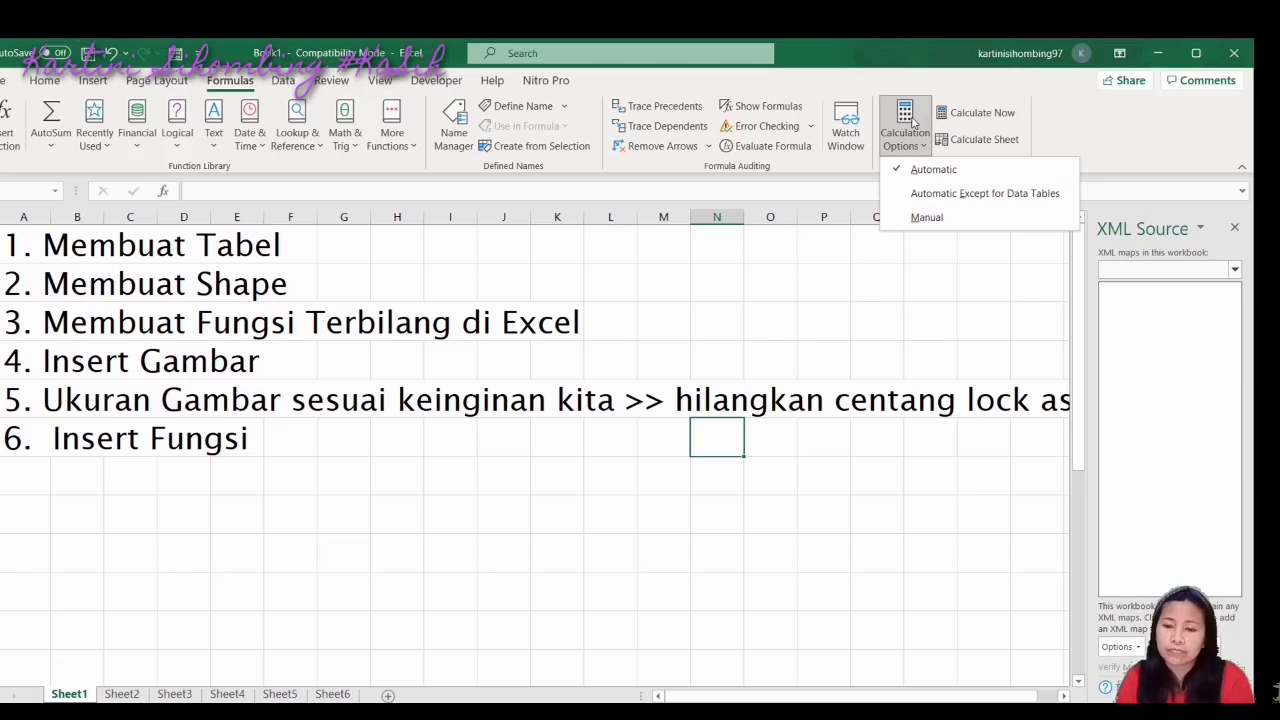
click(972, 120)
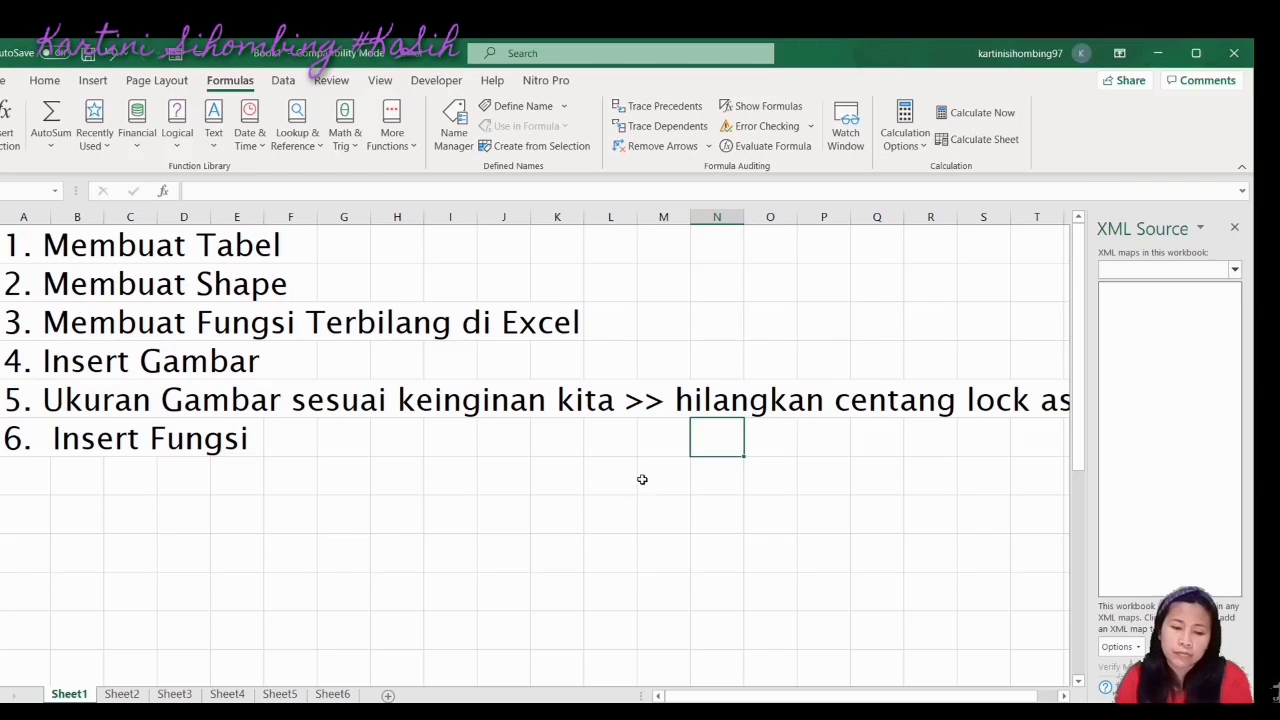
Switch to the Home ribbon and glance at the File overview before returning to the sheet
click(42, 80)
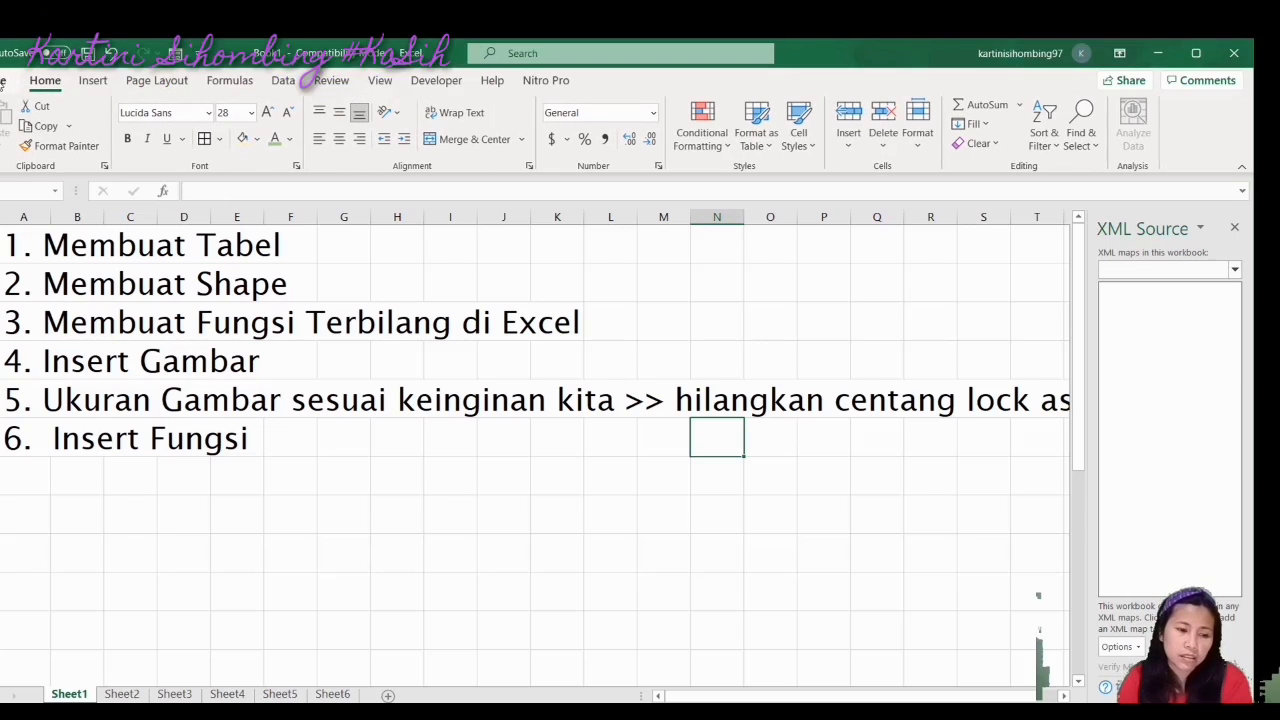
click(6, 80)
click(3, 88)
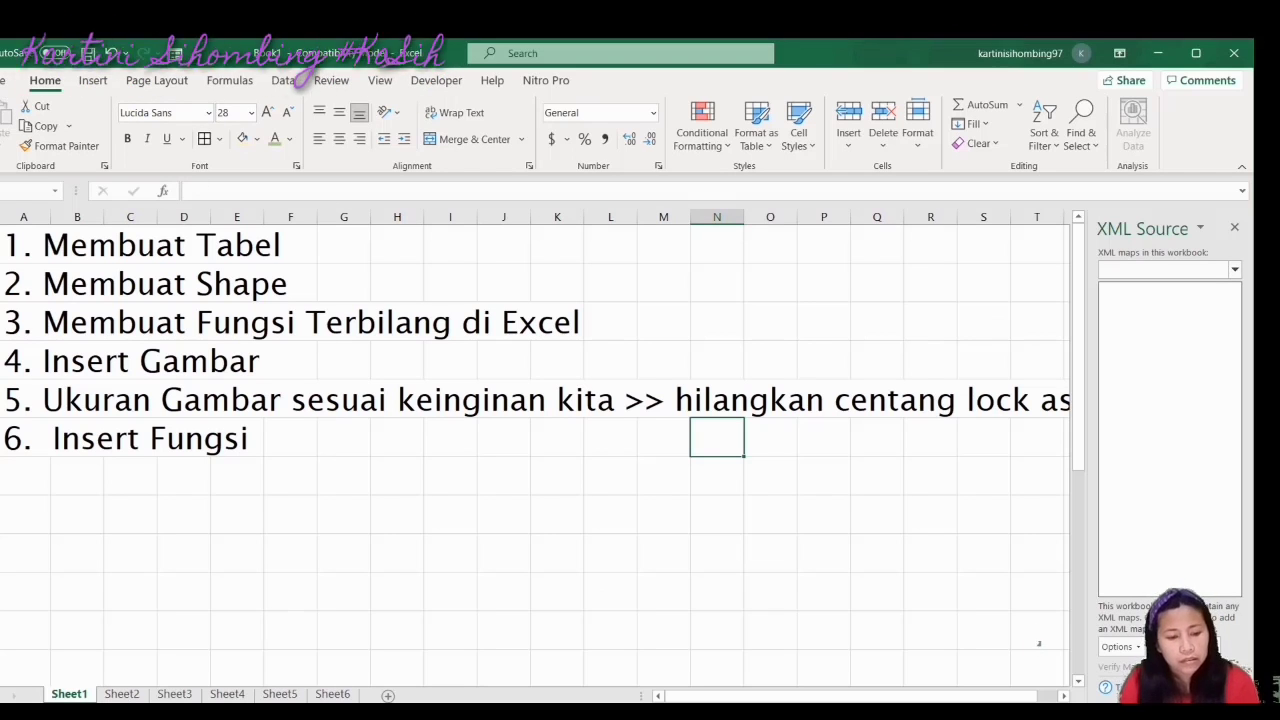
Tour Sheet2's NIP table, Sheet3's shapes and Sheet4's terbilang example, ending on Sheet5's picture
click(124, 695)
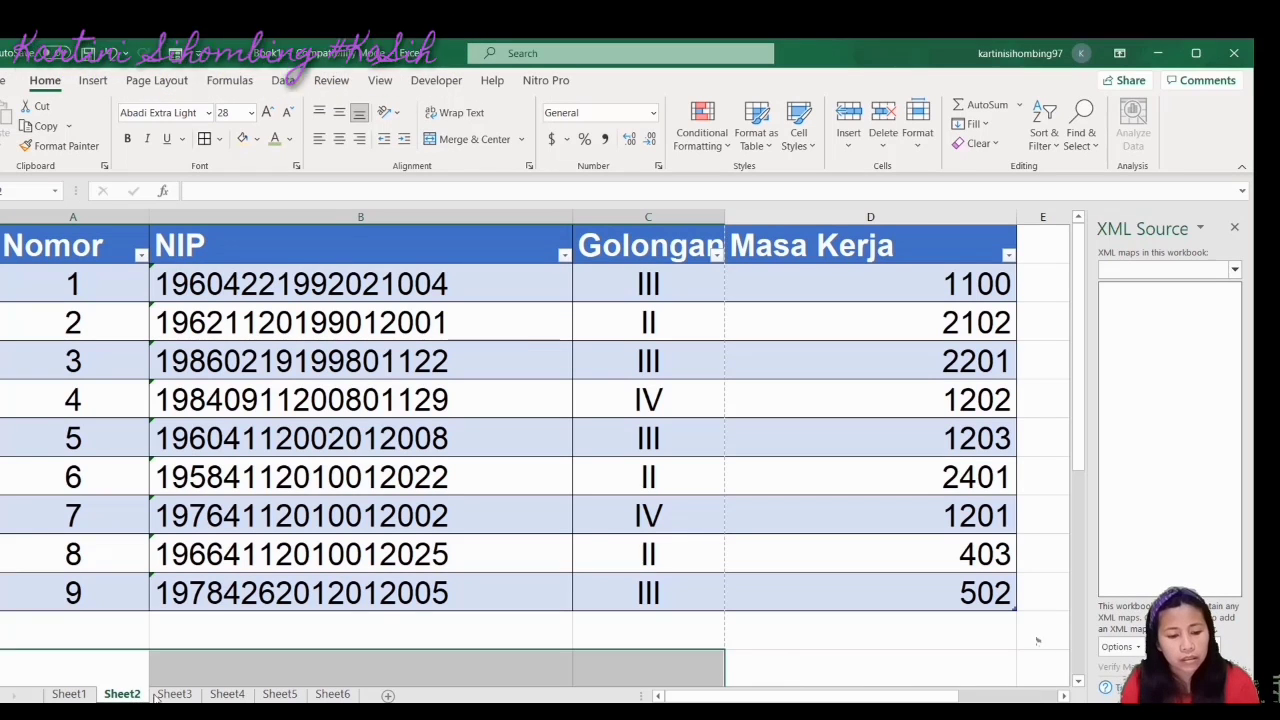
click(69, 694)
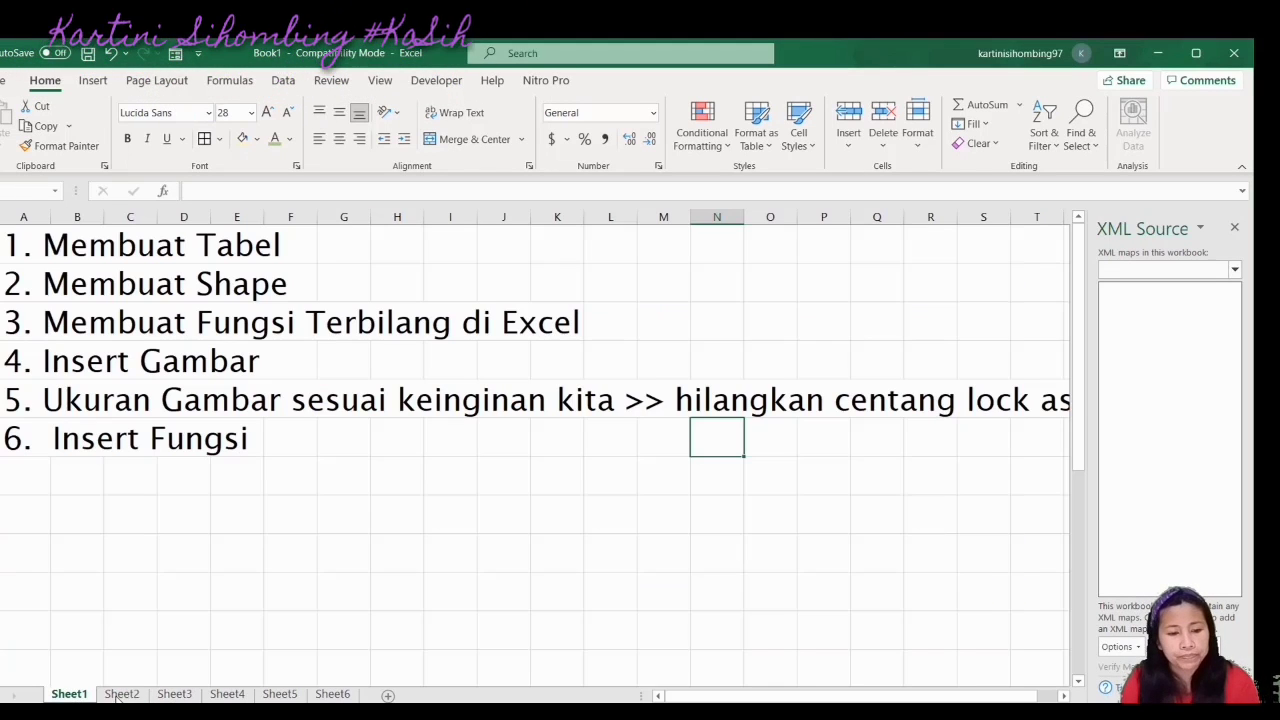
click(170, 695)
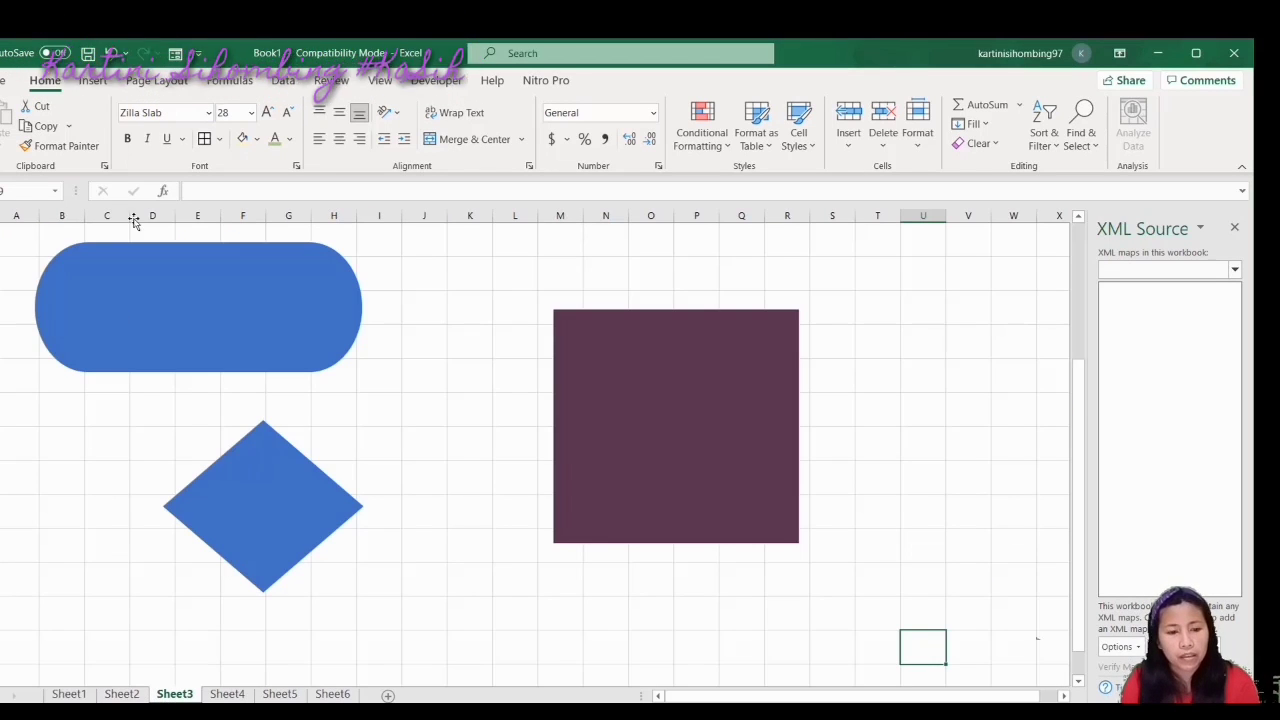
click(69, 694)
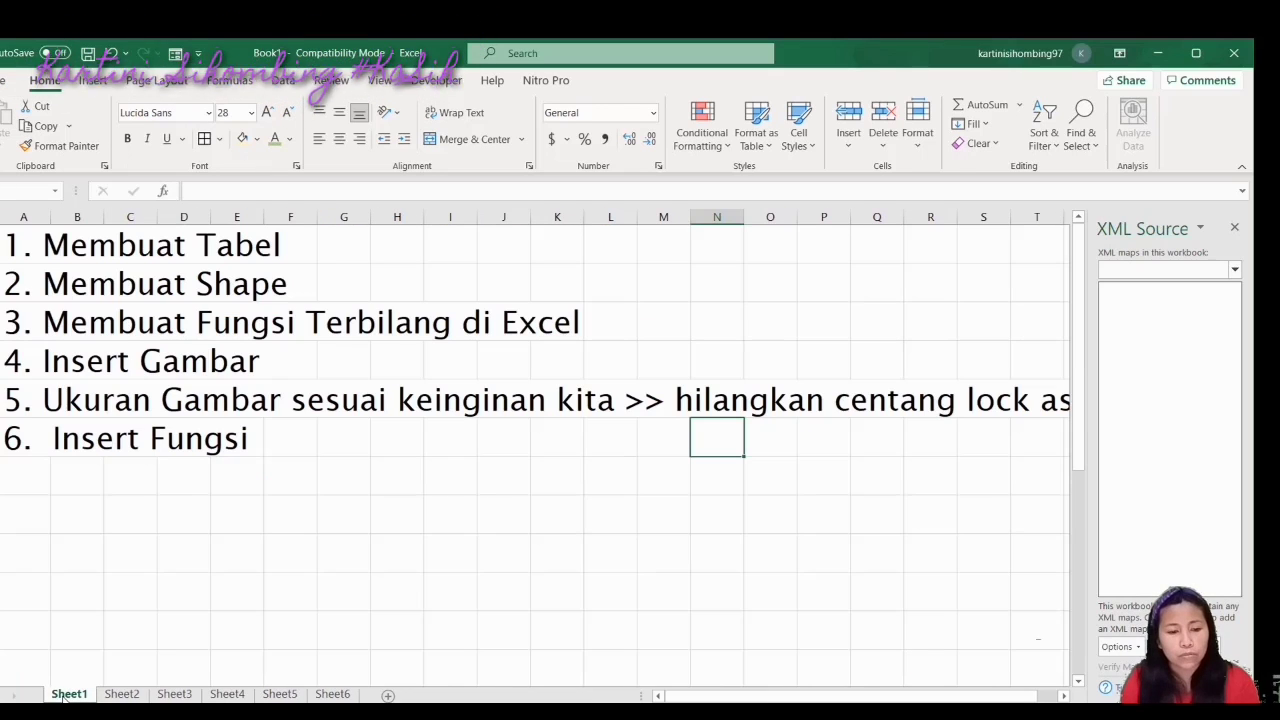
click(178, 697)
click(77, 696)
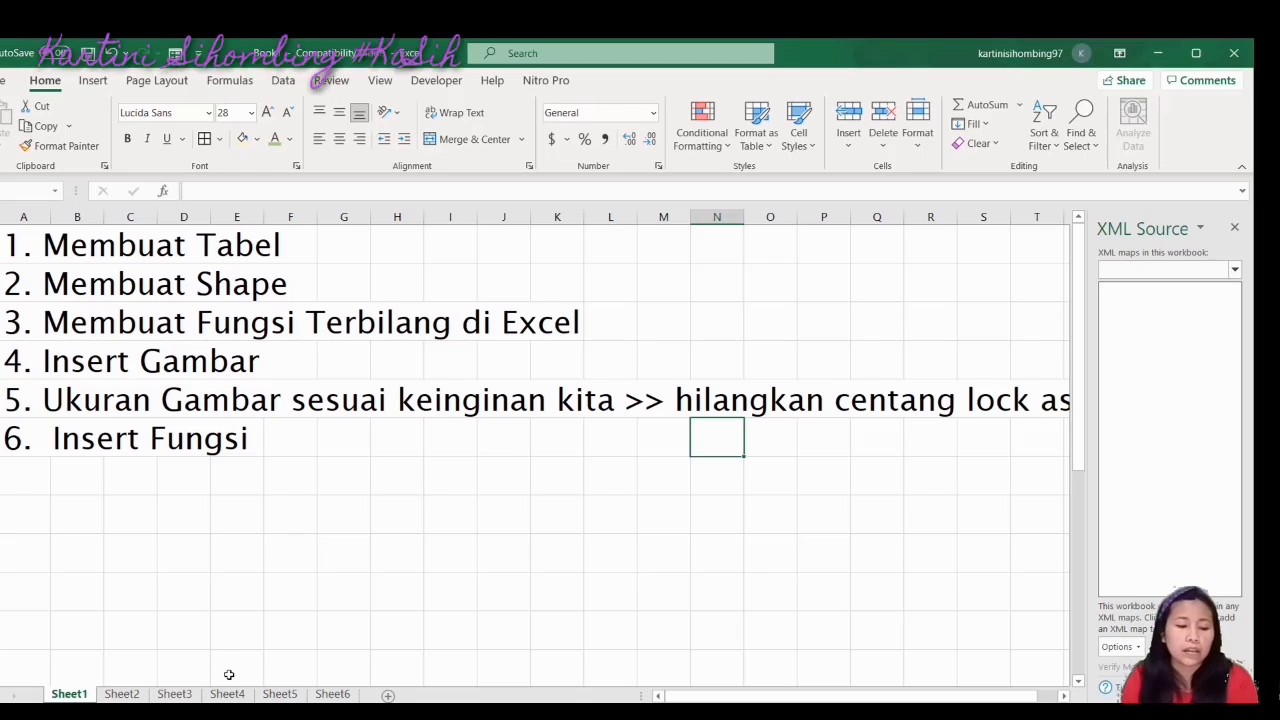
click(176, 694)
click(228, 694)
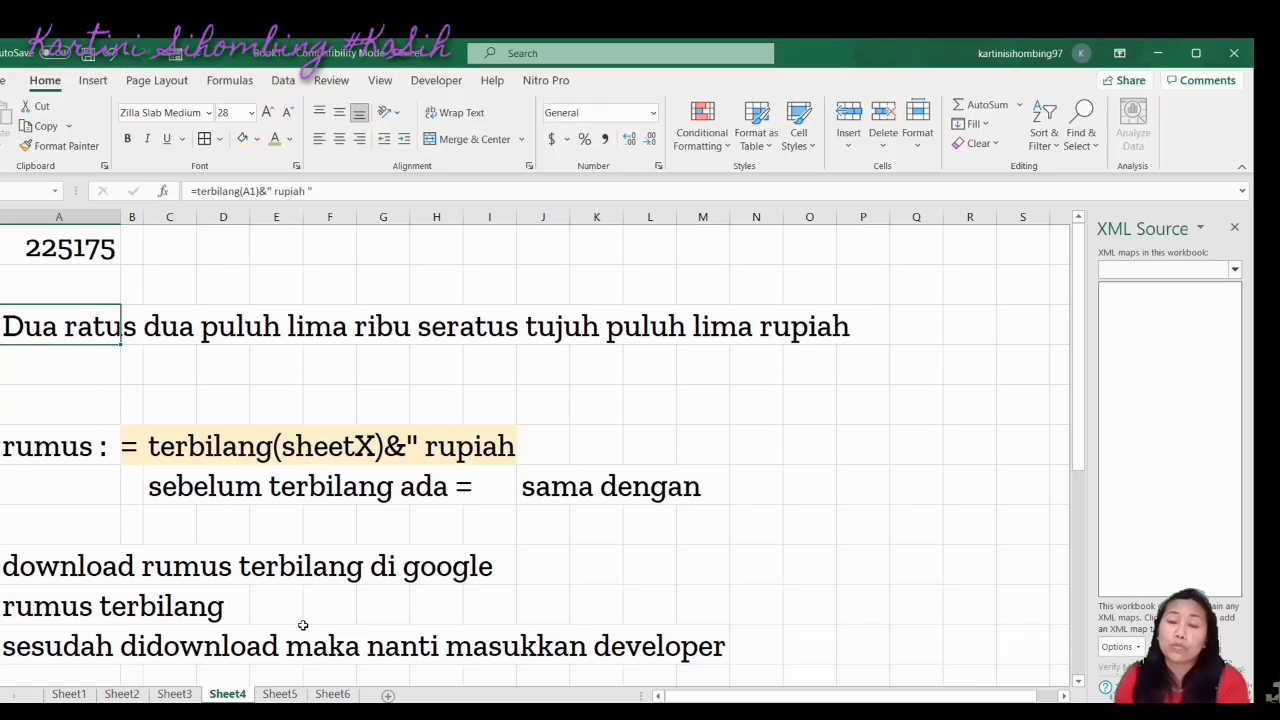
click(281, 694)
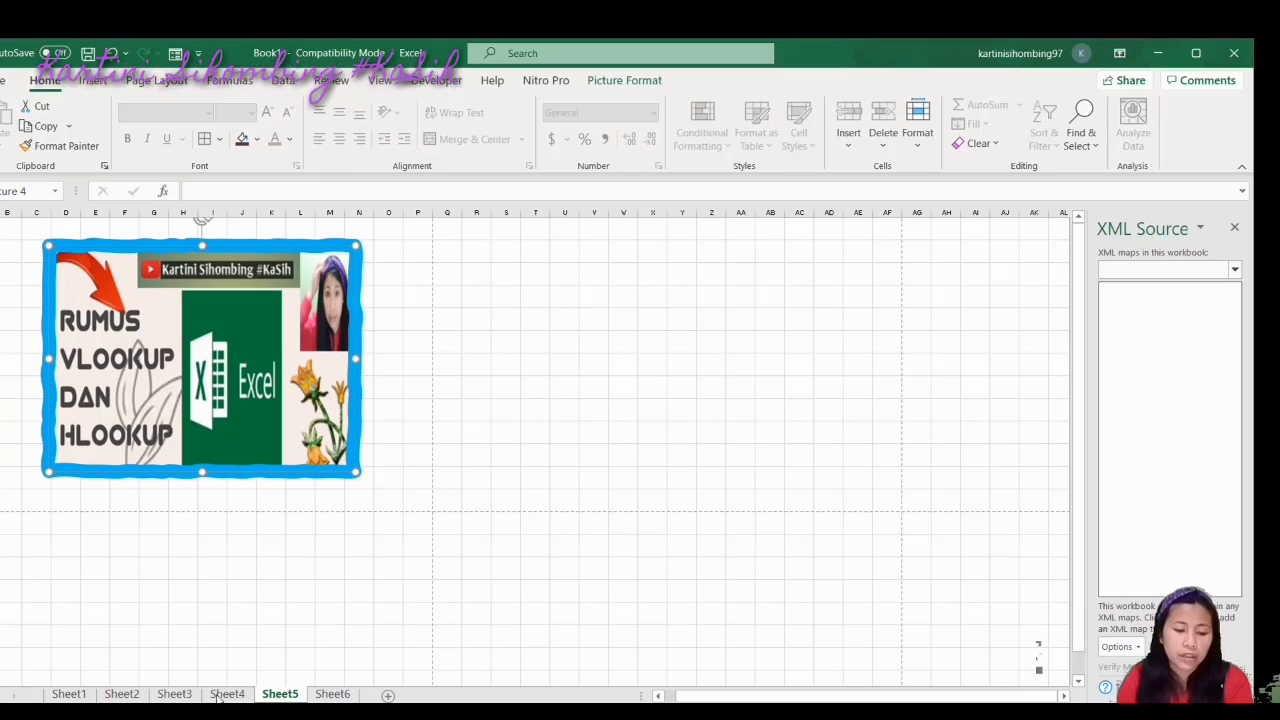
Flip between Sheet1's topic list and Sheet5's picture, settling on Sheet5
click(70, 694)
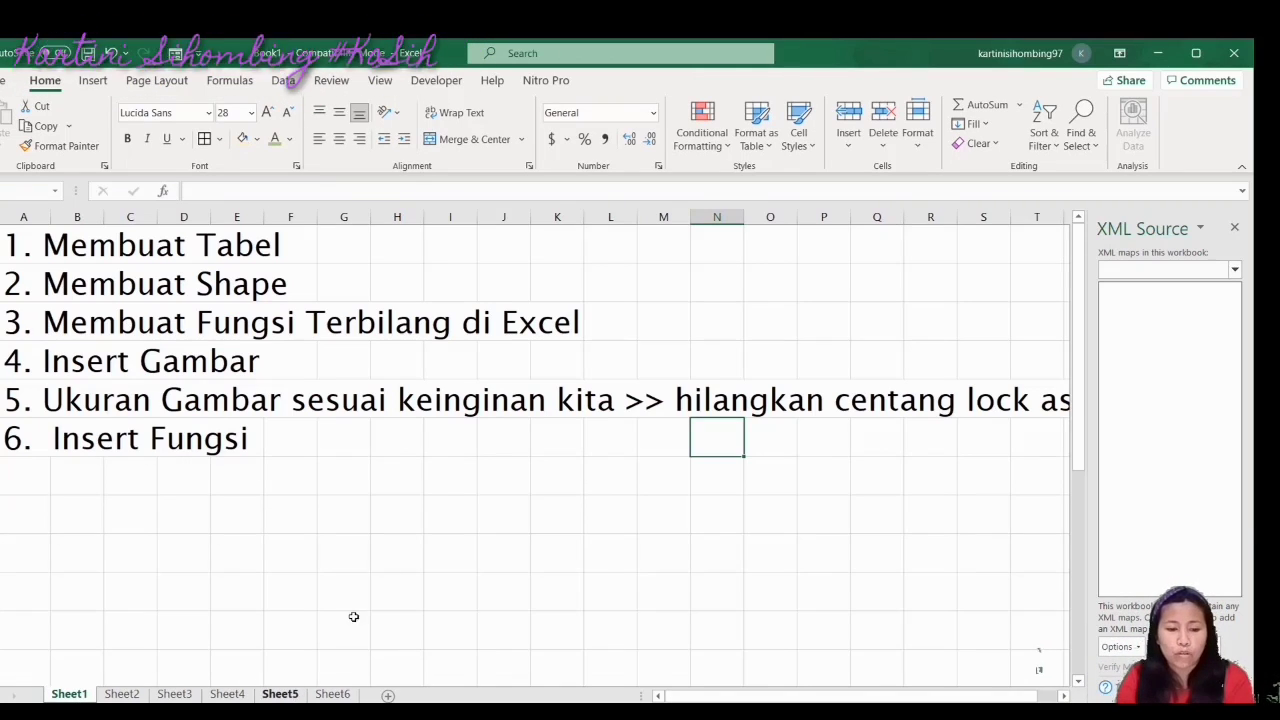
click(280, 694)
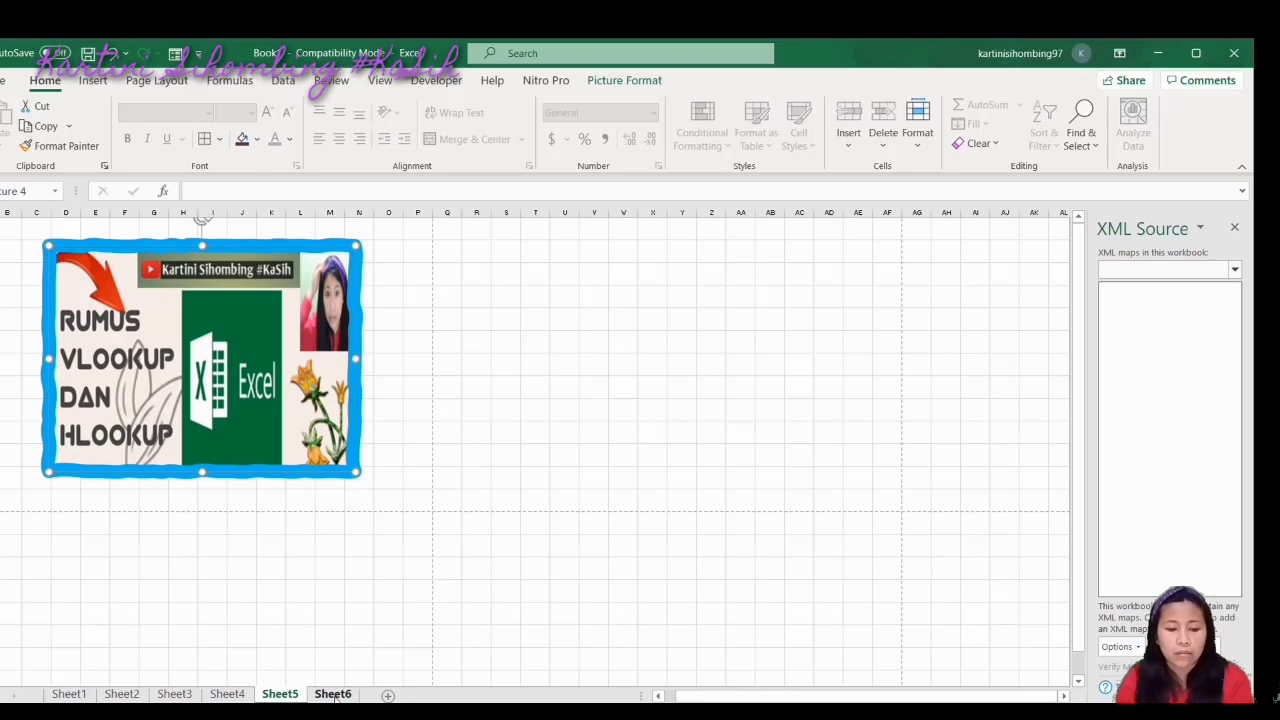
click(68, 694)
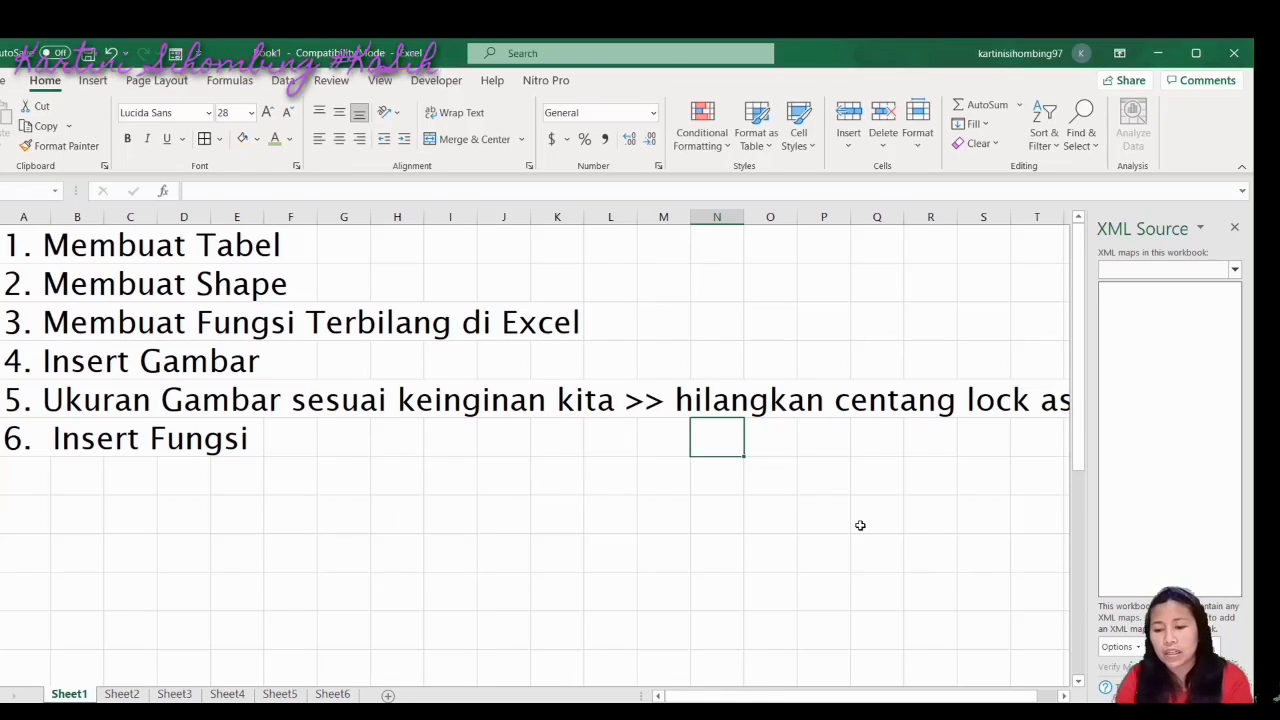
click(1065, 697)
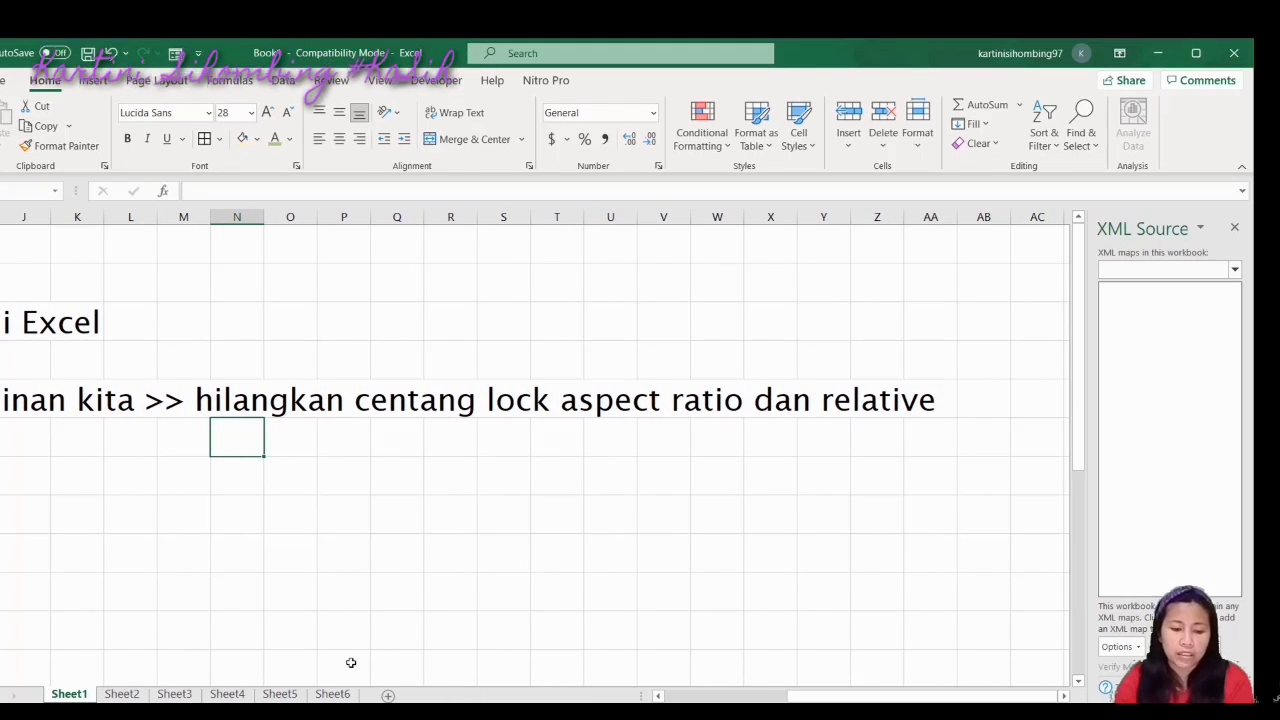
click(280, 694)
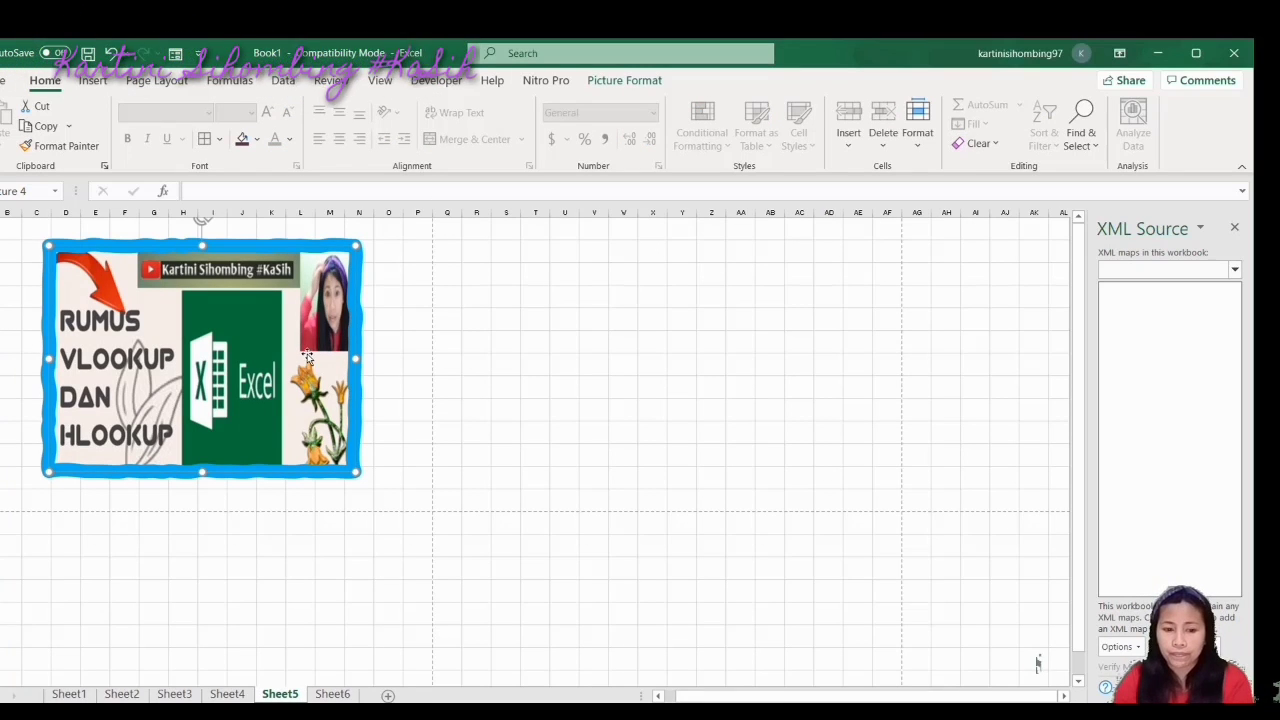
In the picture's size settings, leave Lock aspect ratio and Relative to original size off, then return to Sheet1
click(624, 80)
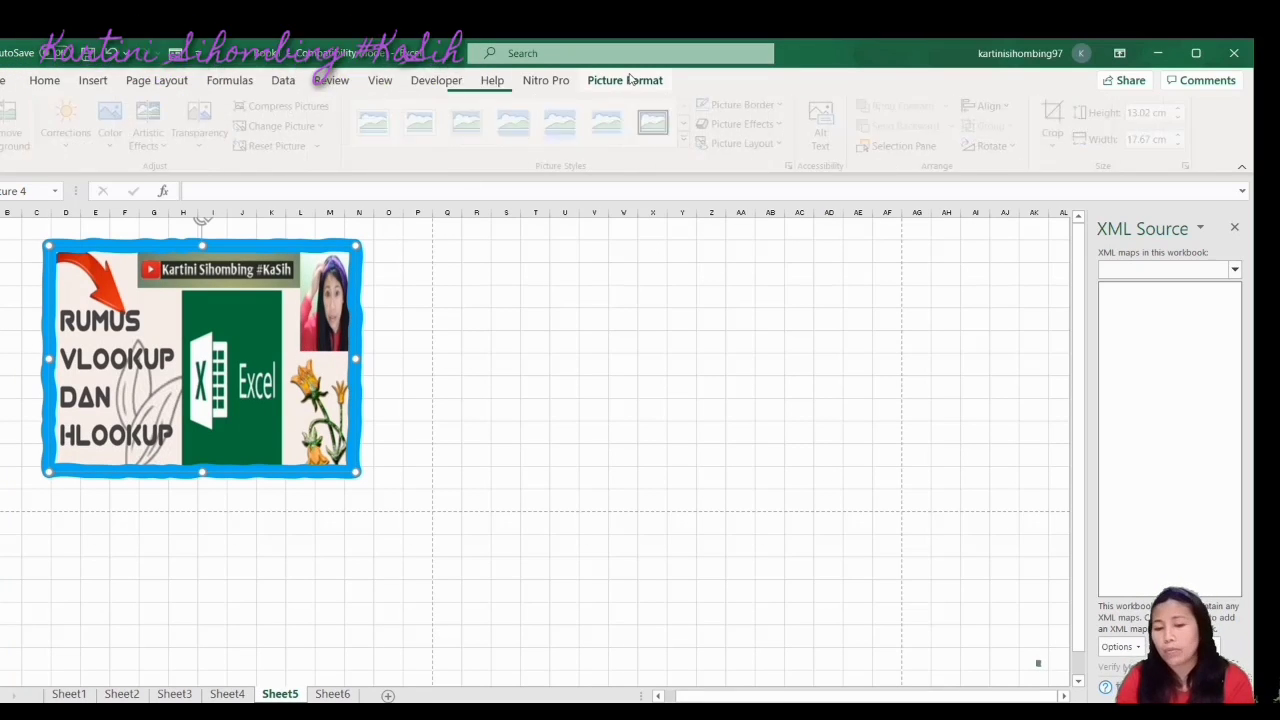
click(1189, 166)
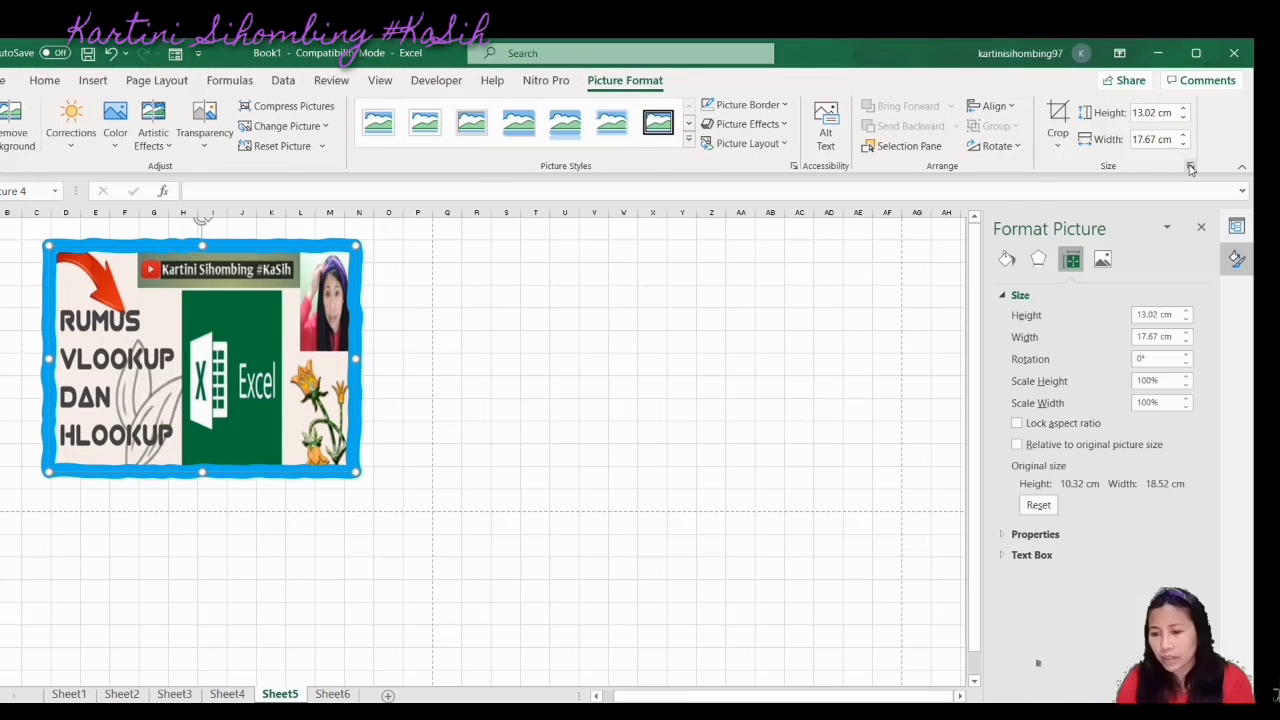
click(1017, 444)
click(1018, 424)
click(1017, 424)
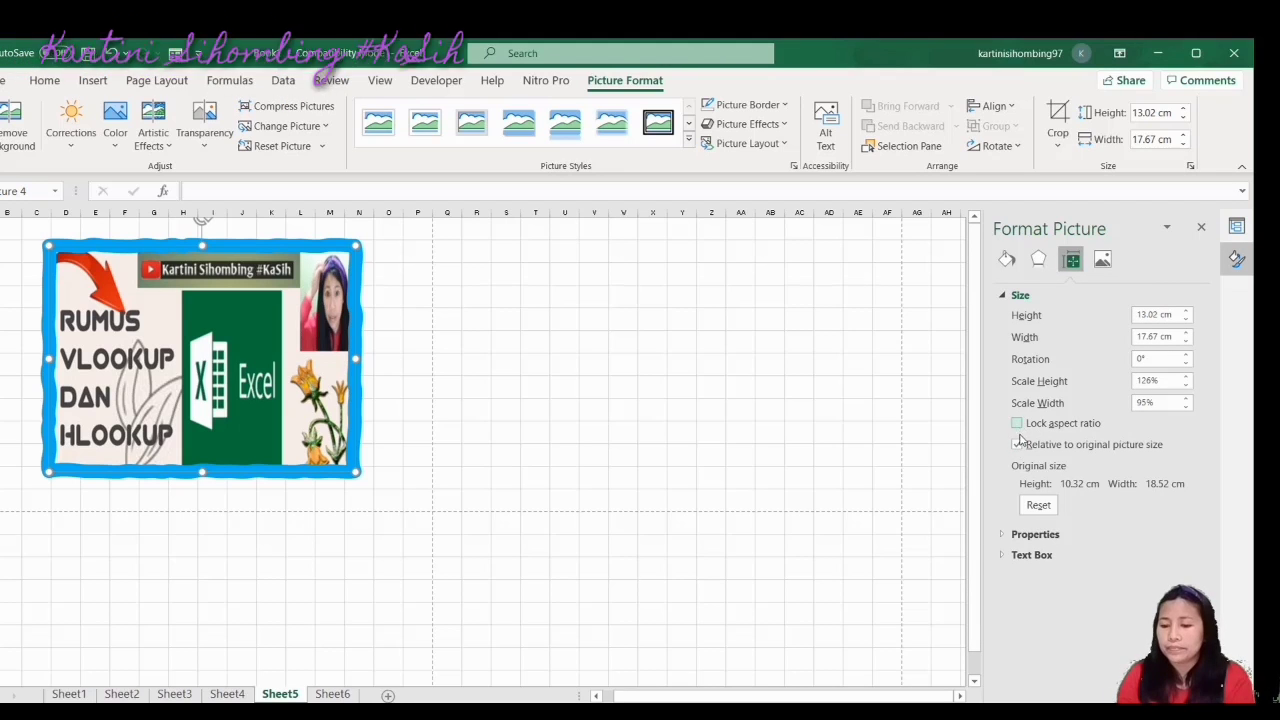
click(1017, 444)
click(69, 693)
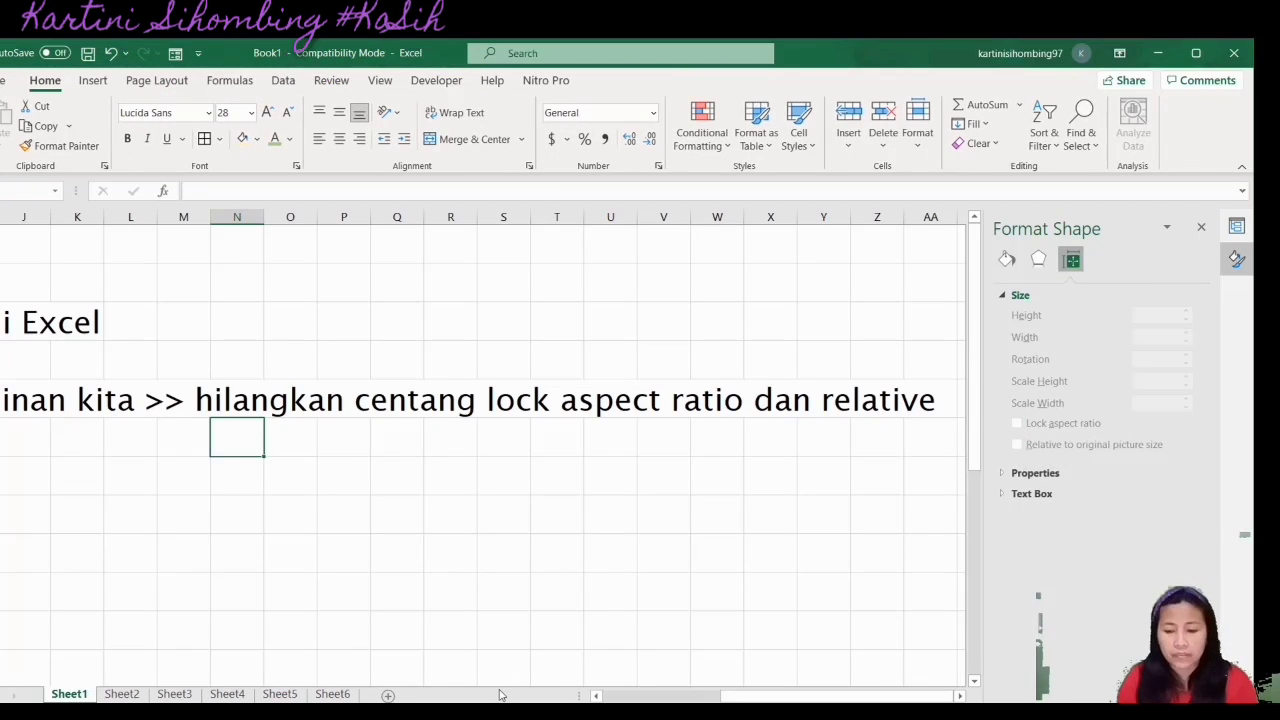
On Sheet6, review the counta and average labels and the L12 formula giving 86
drag(762, 695, 643, 695)
click(333, 694)
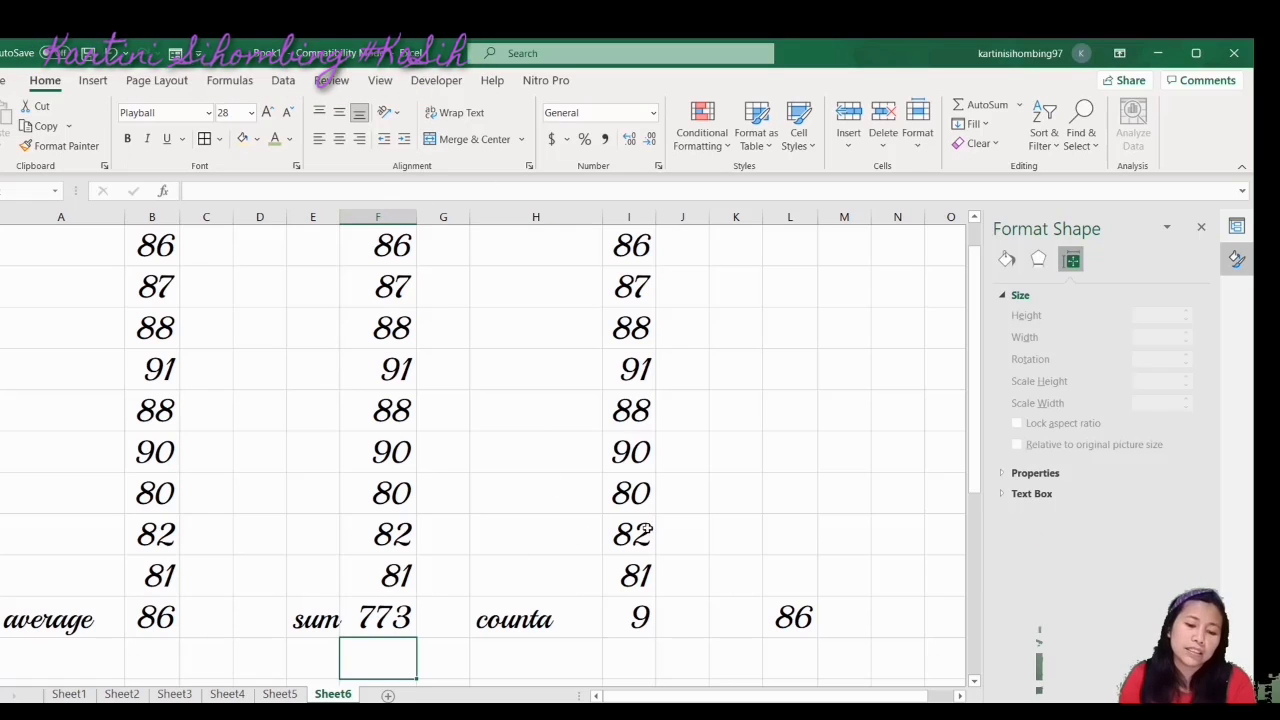
click(514, 630)
click(64, 617)
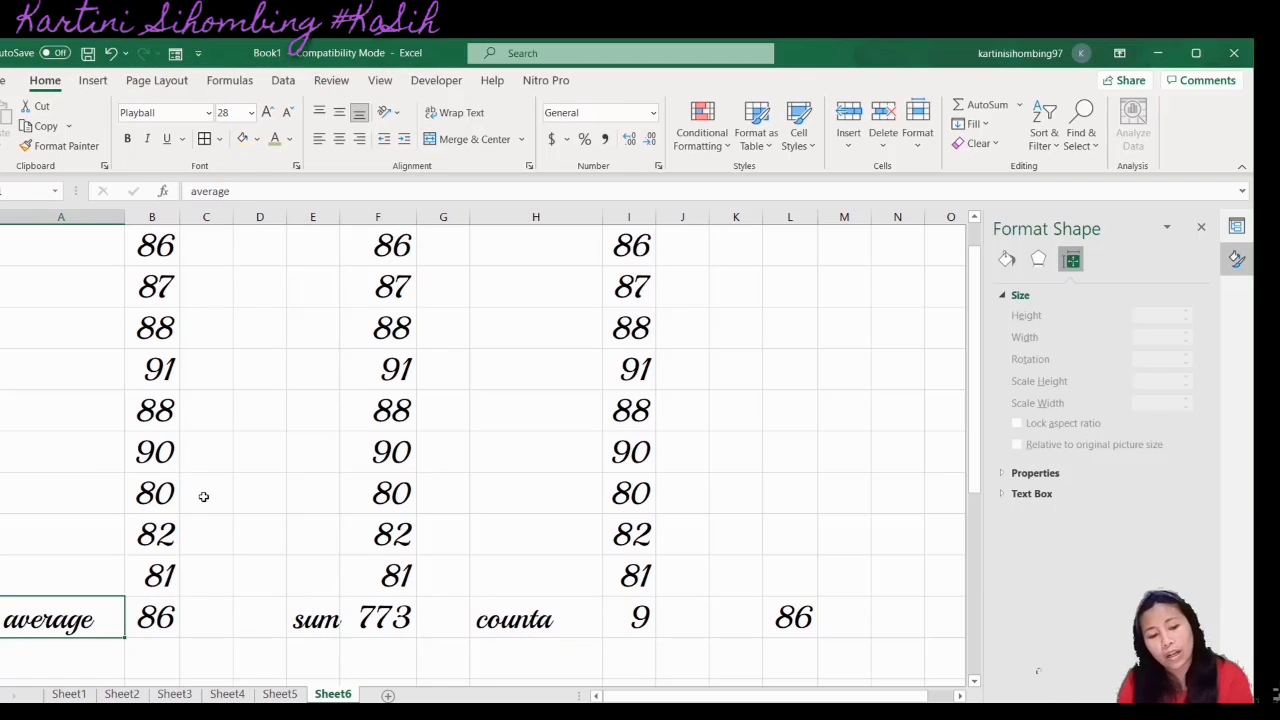
click(790, 620)
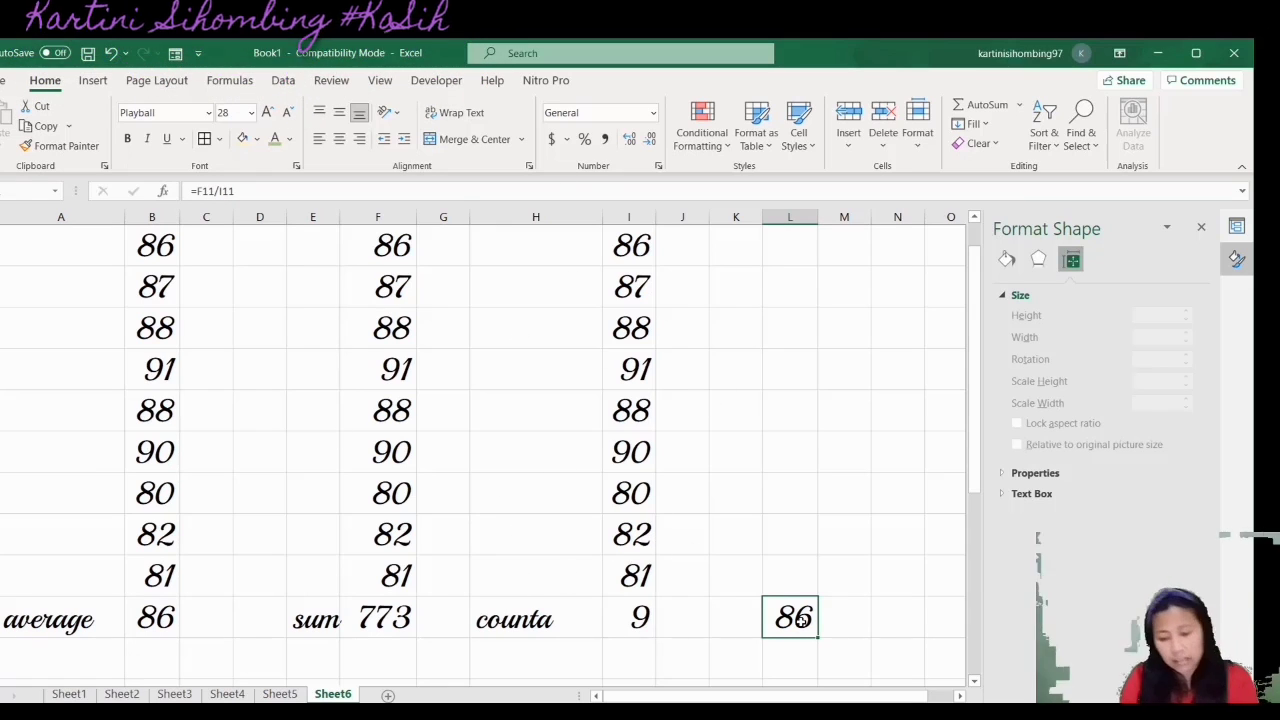
Make the averages in B12 and L12 green, then return to Sheet1
click(154, 617)
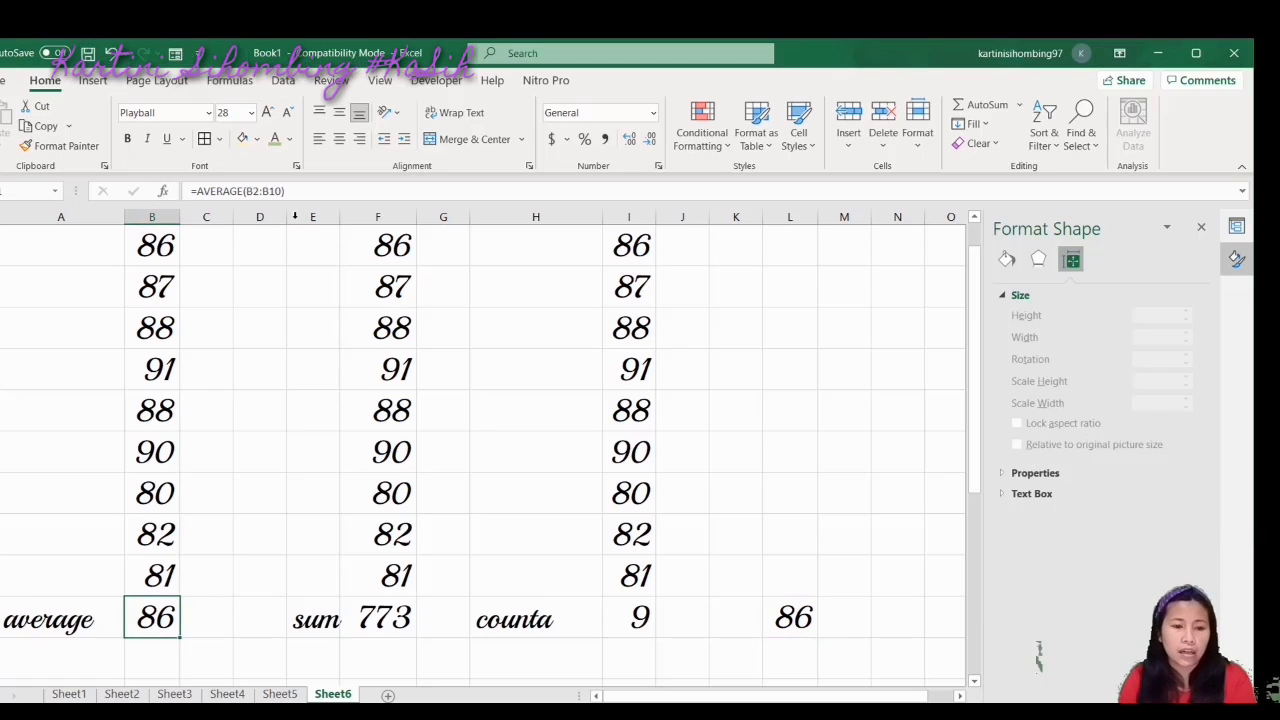
click(275, 139)
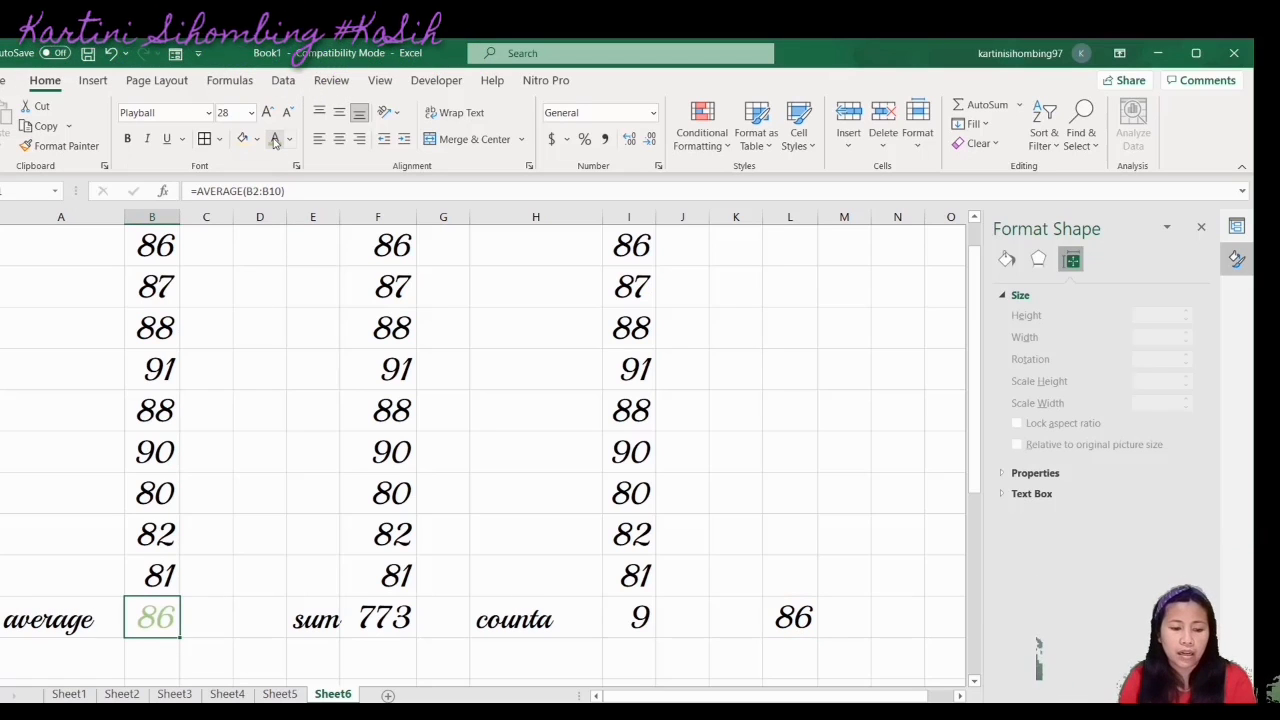
click(795, 611)
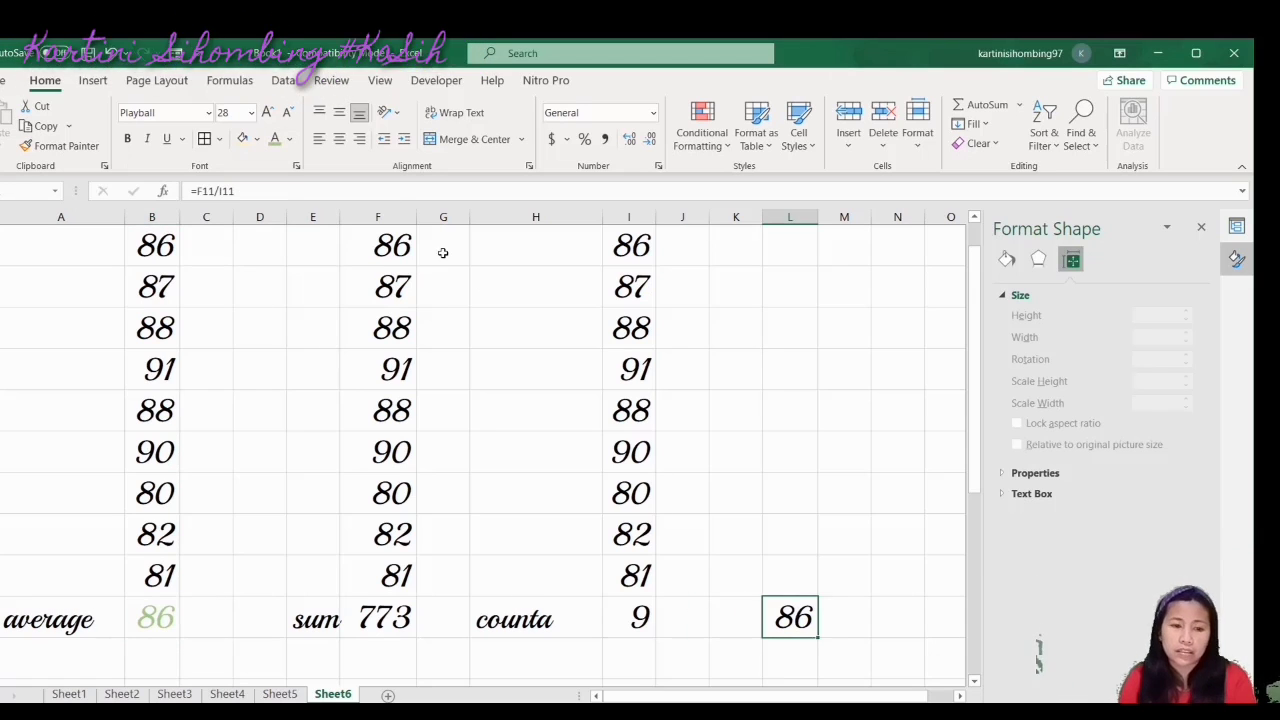
click(275, 140)
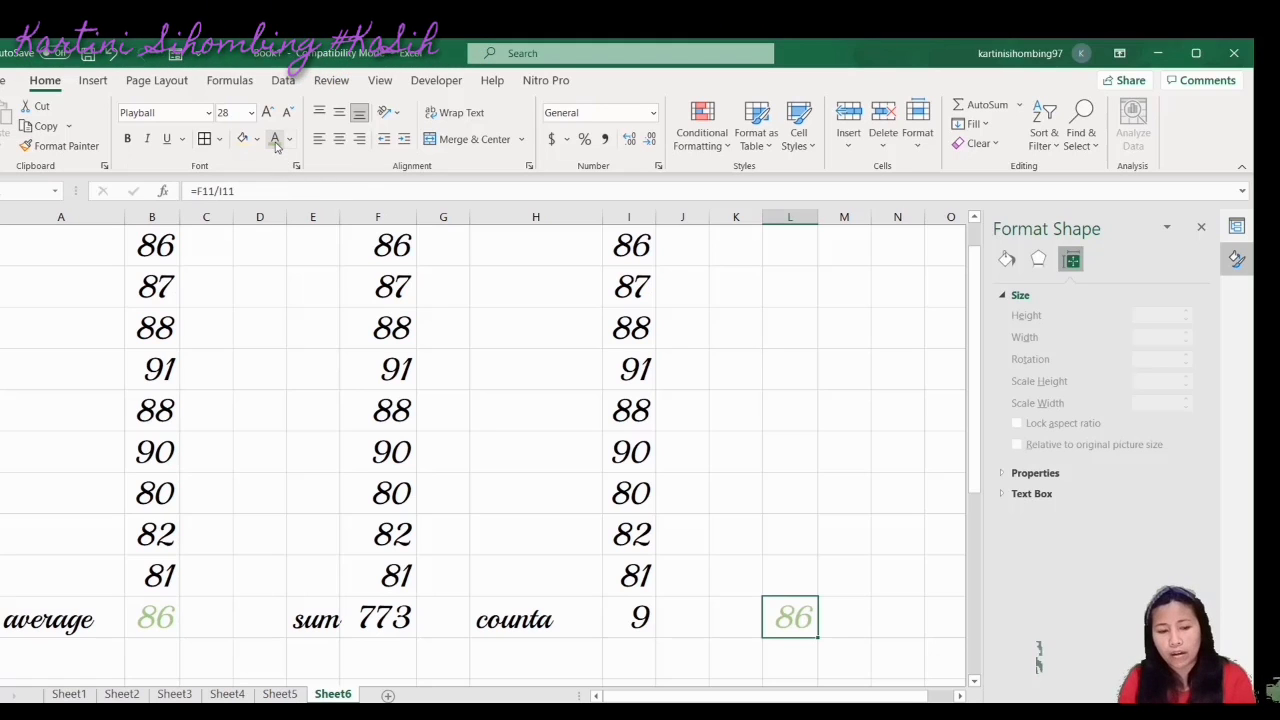
click(757, 510)
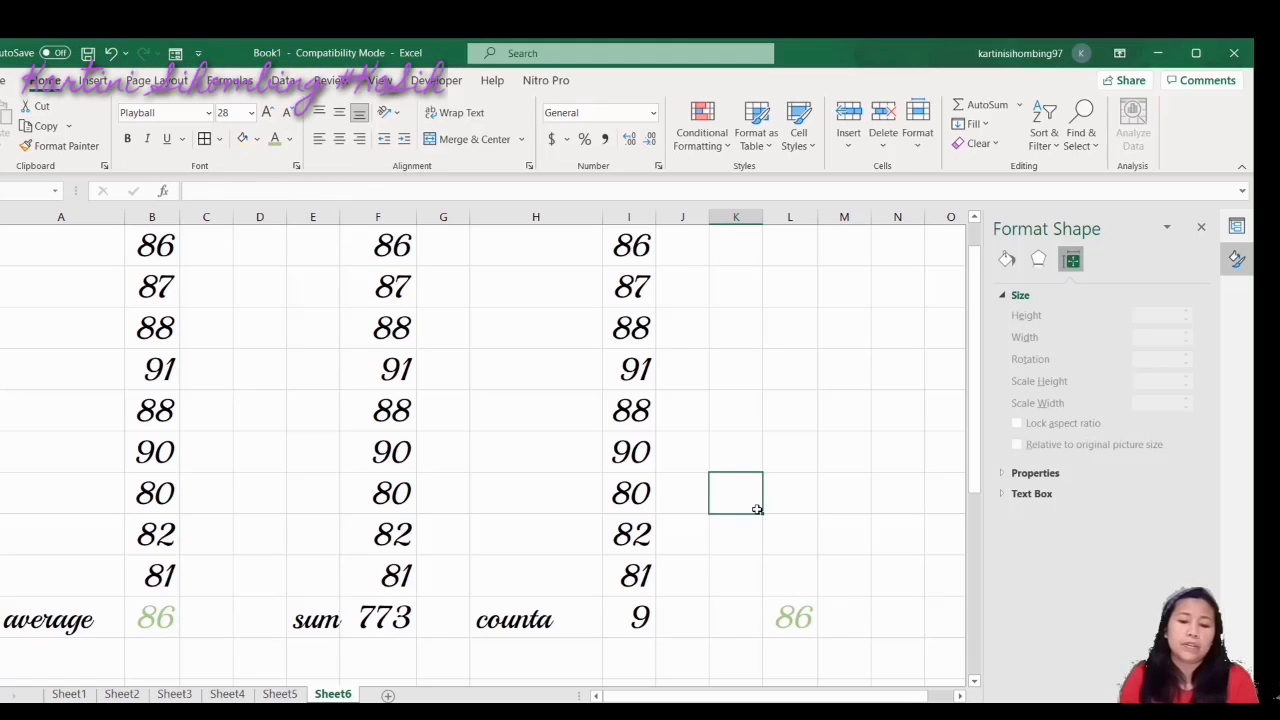
click(68, 694)
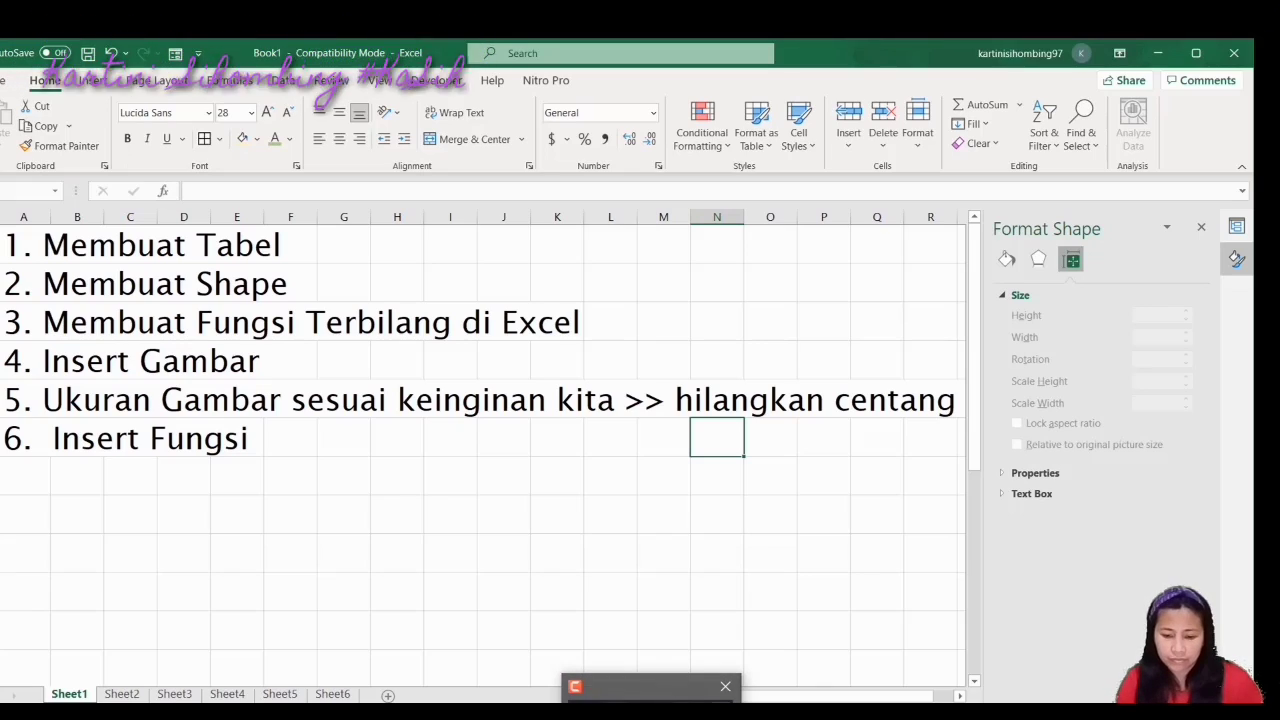
mouse_move(651, 699)
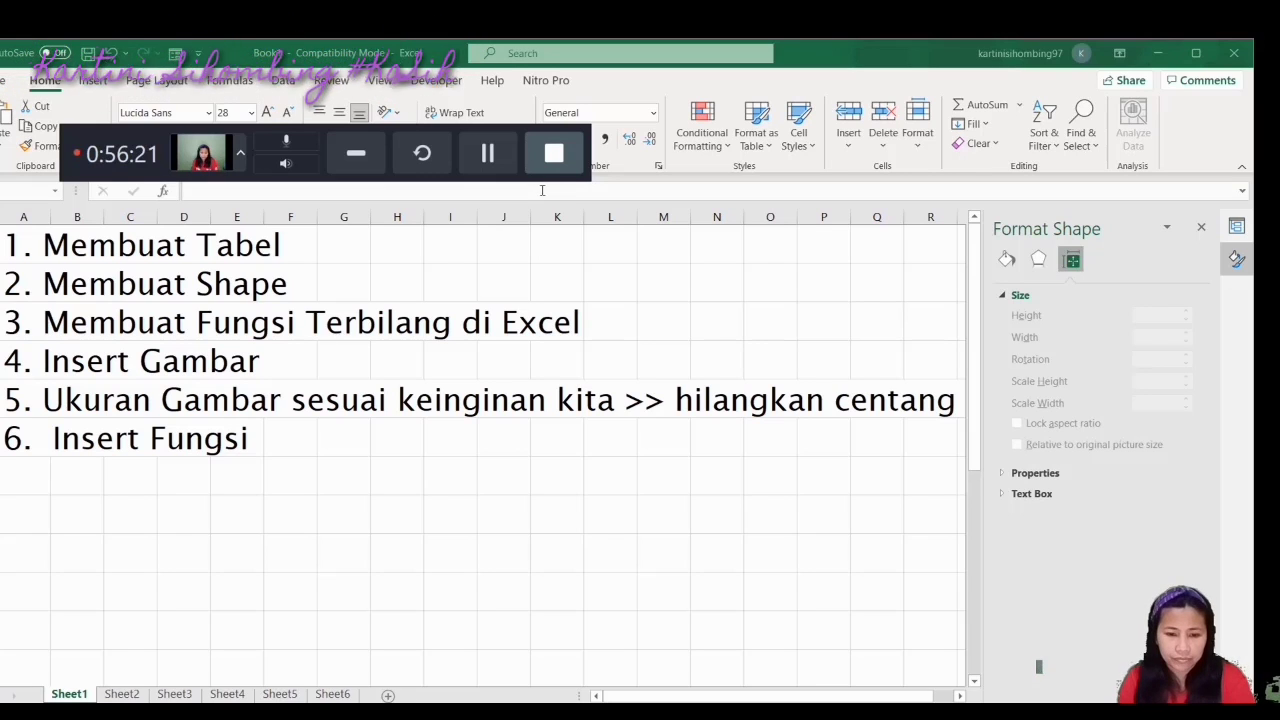
click(357, 164)
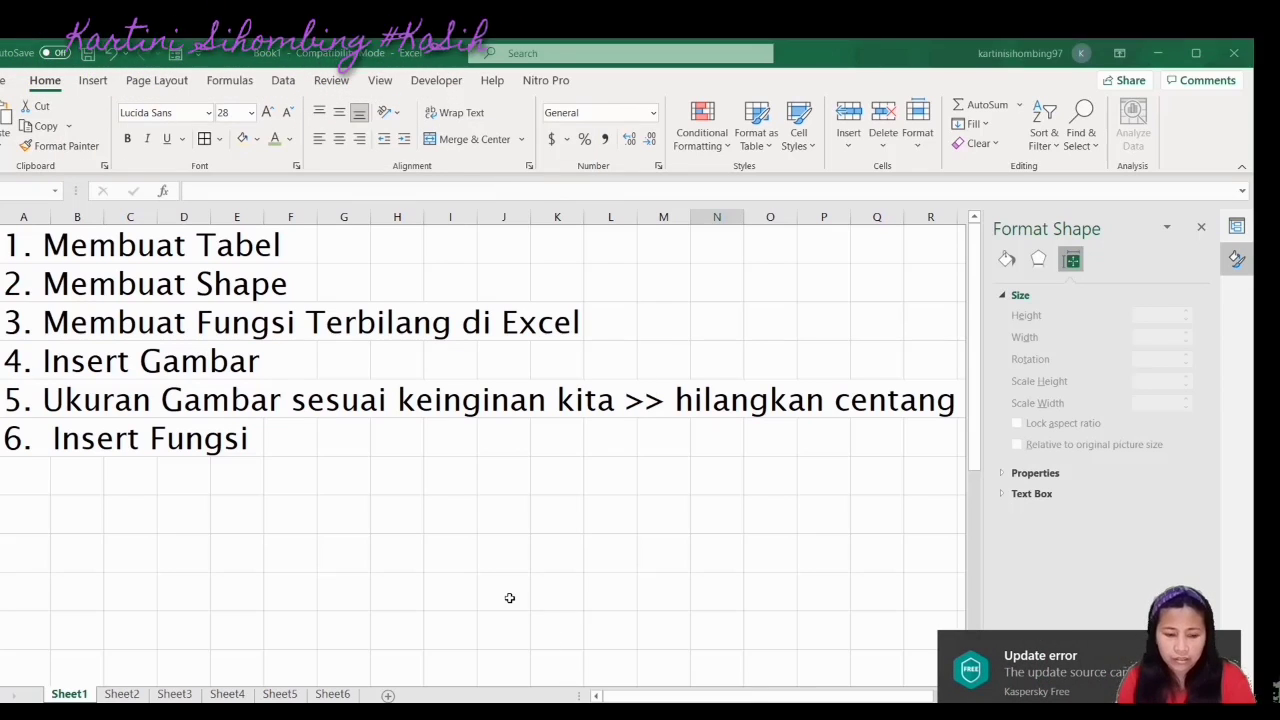
click(21, 481)
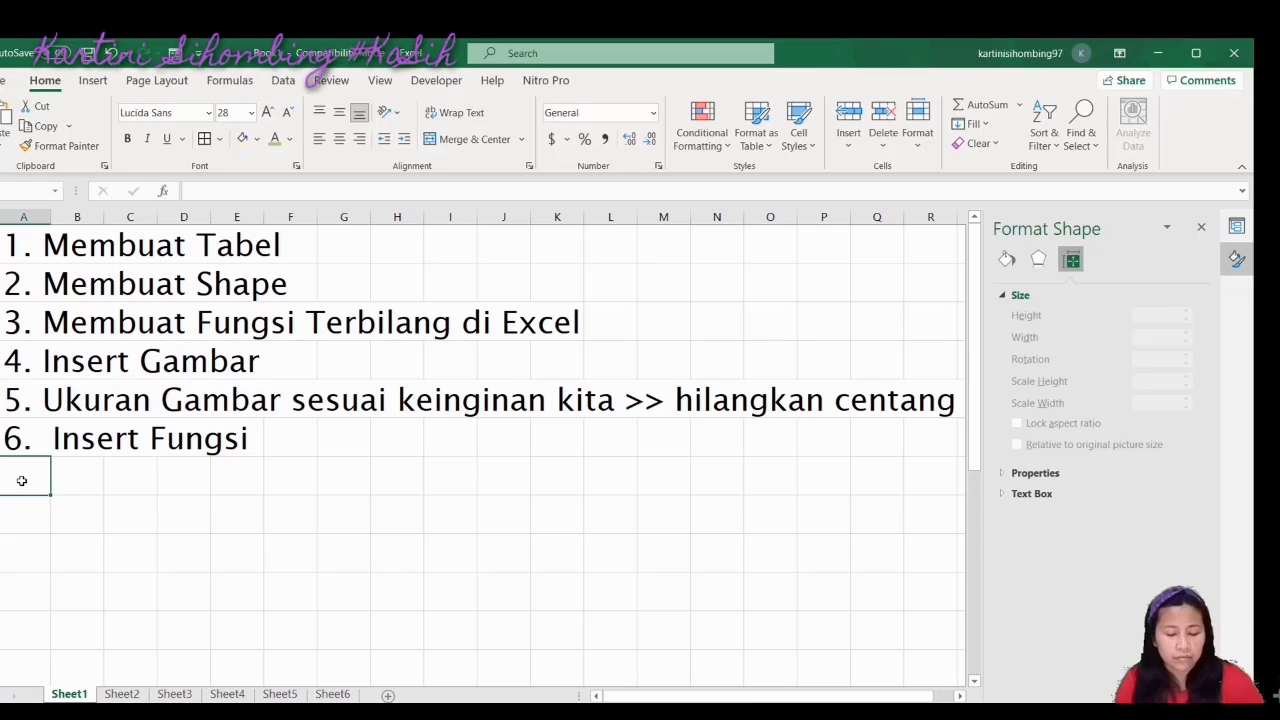
text(7.)
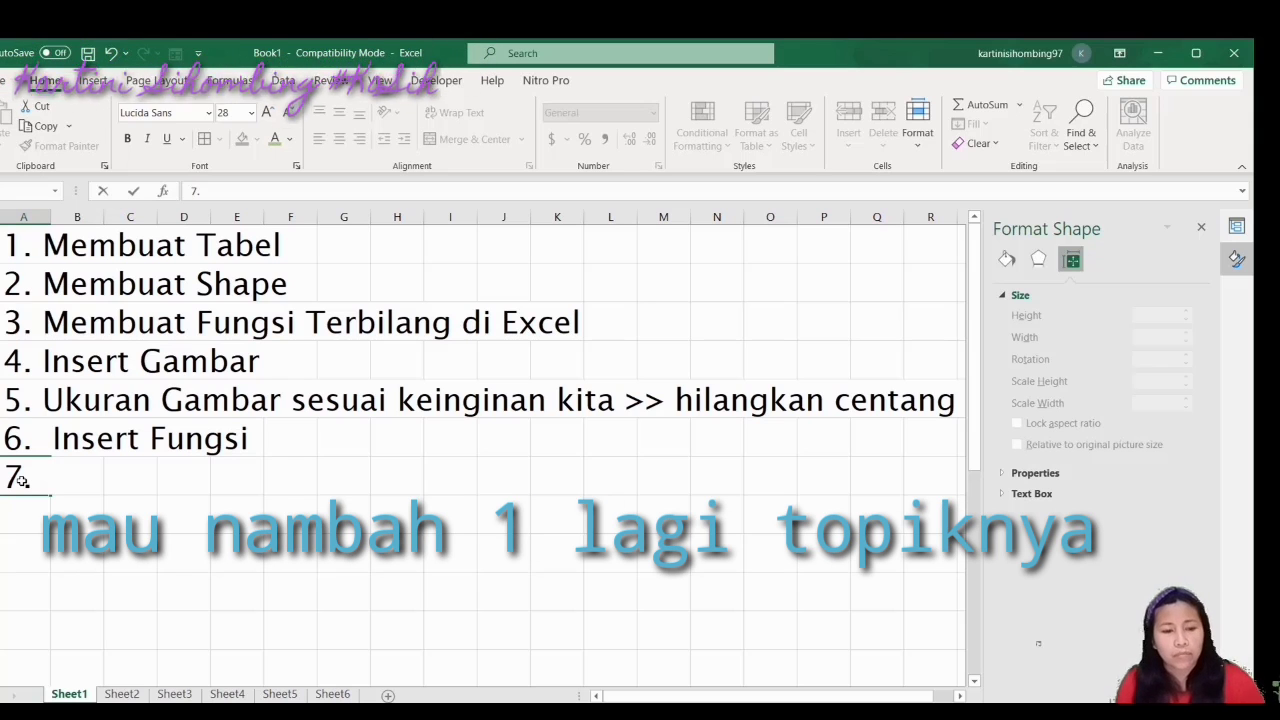
click(103, 84)
click(156, 81)
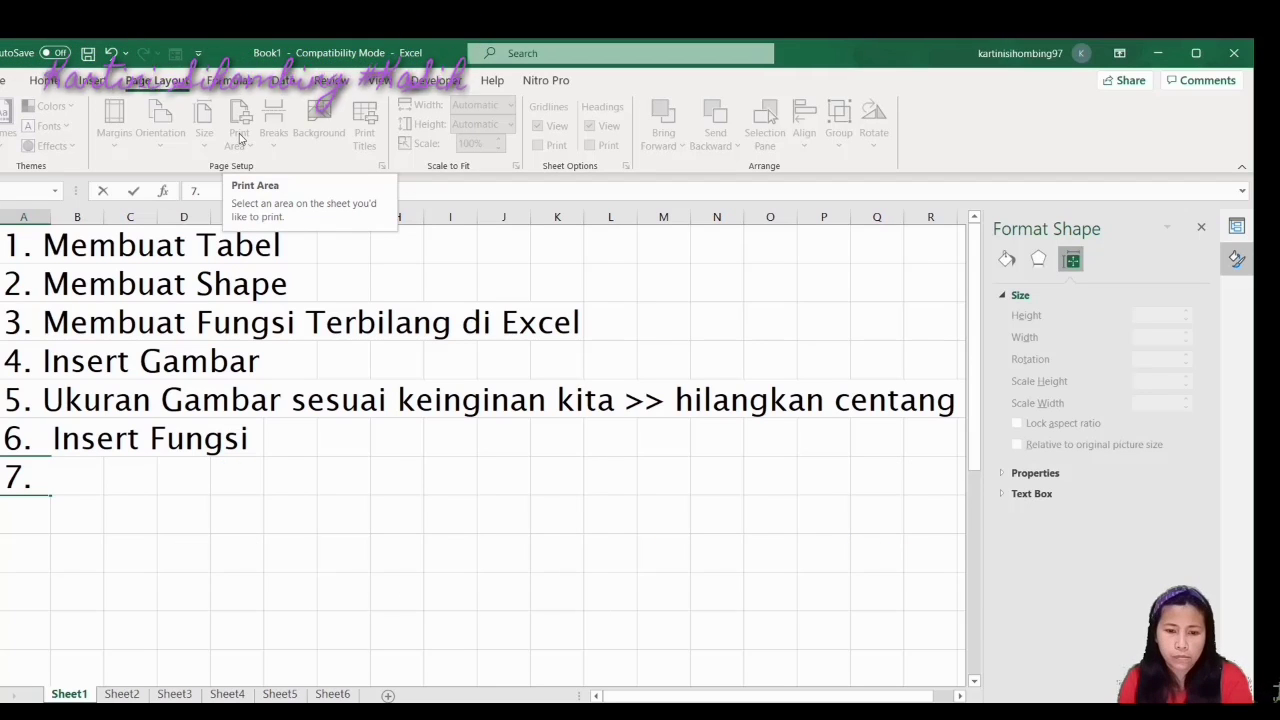
click(81, 563)
click(63, 477)
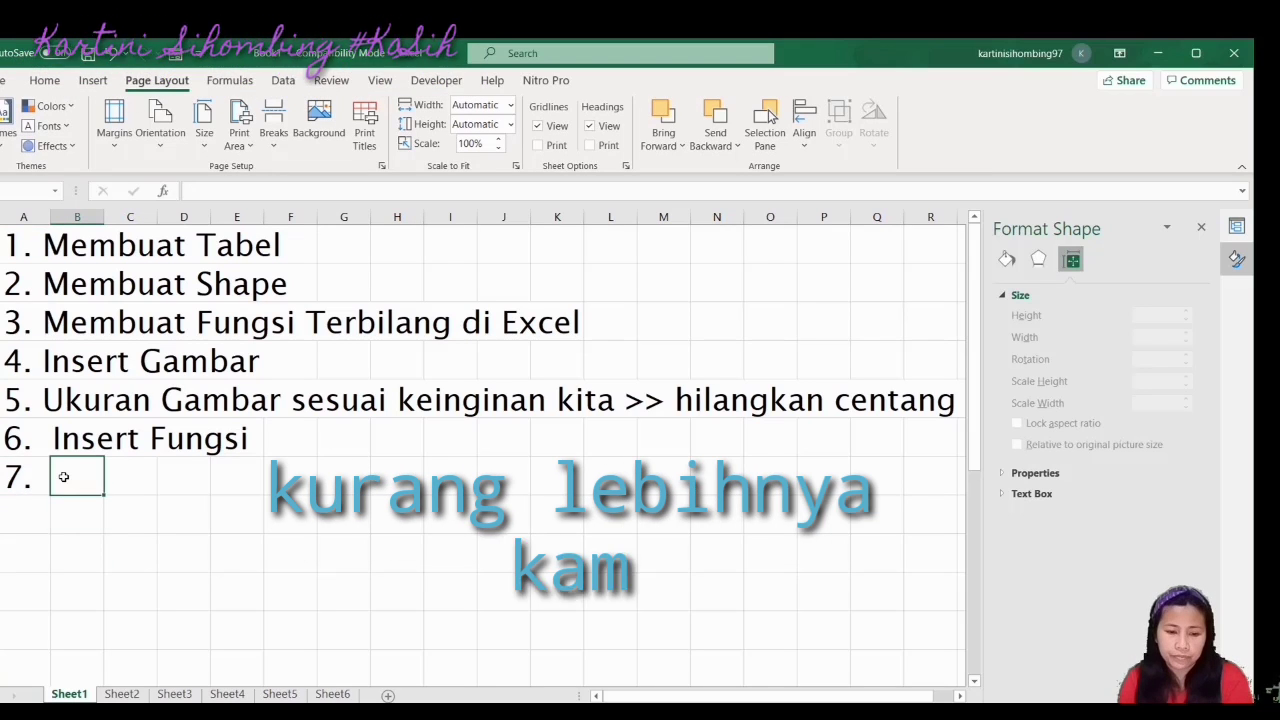
click(24, 480)
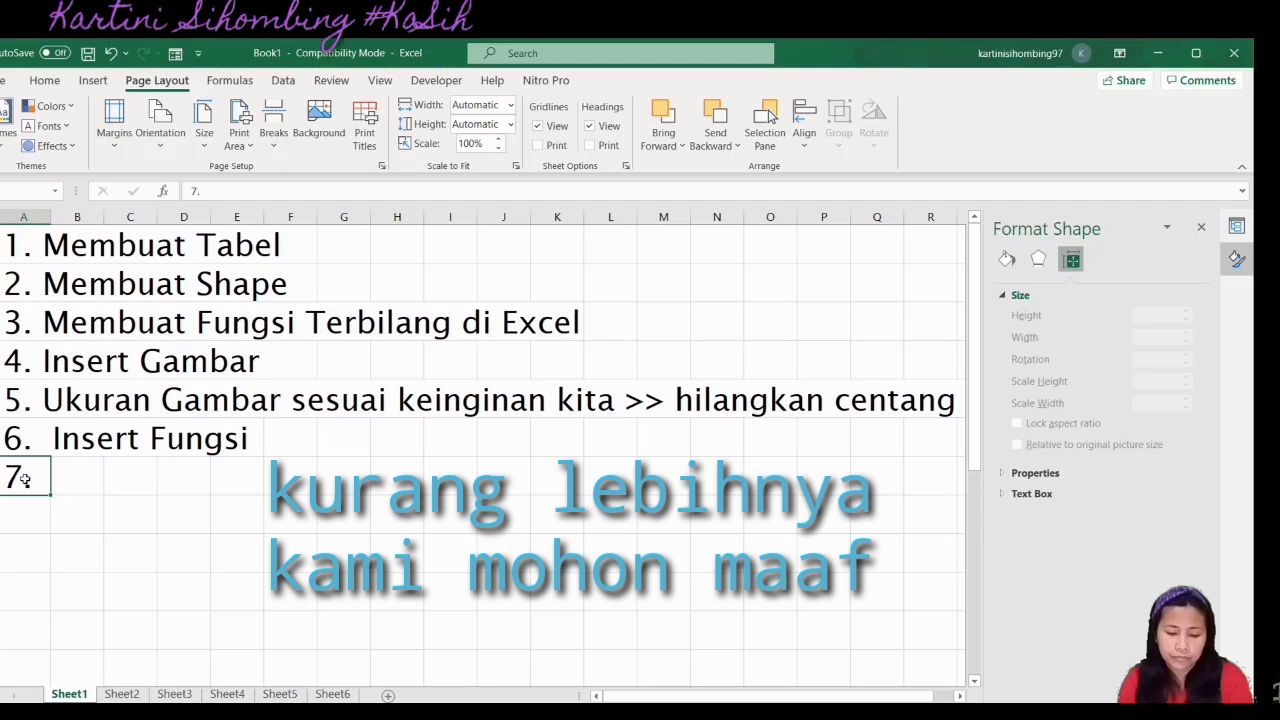
key(Delete)
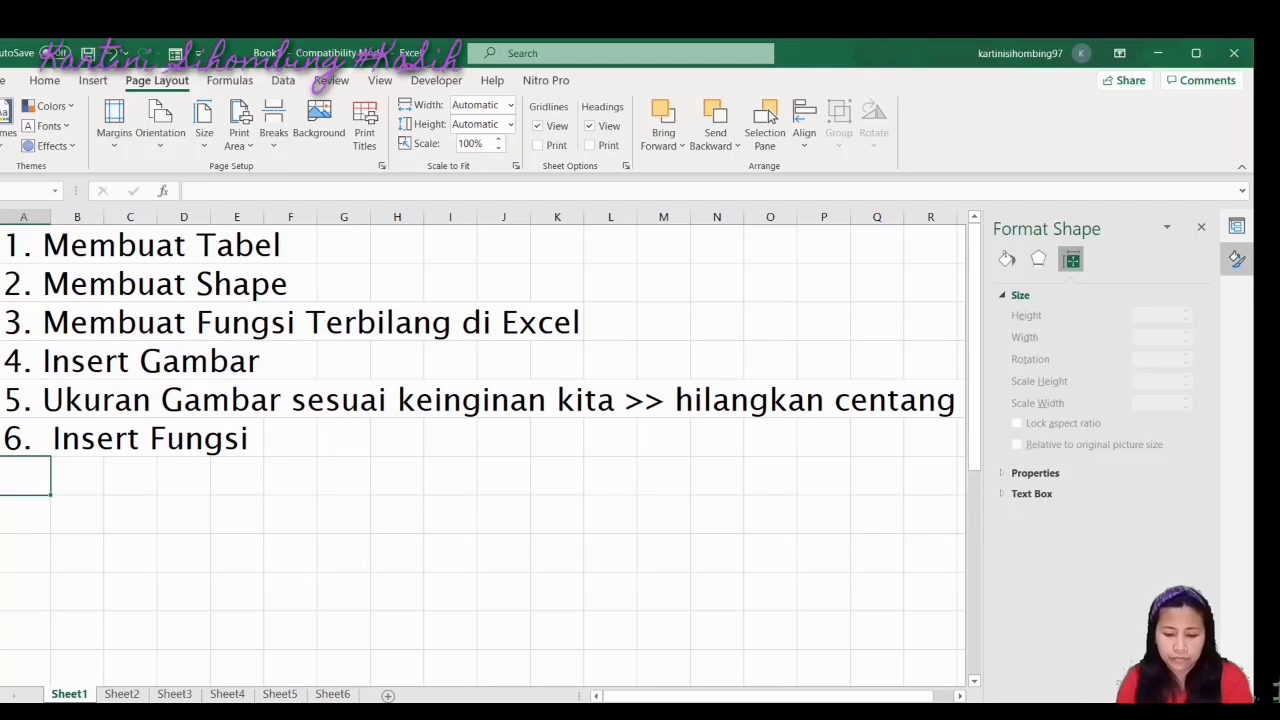
key(F10)
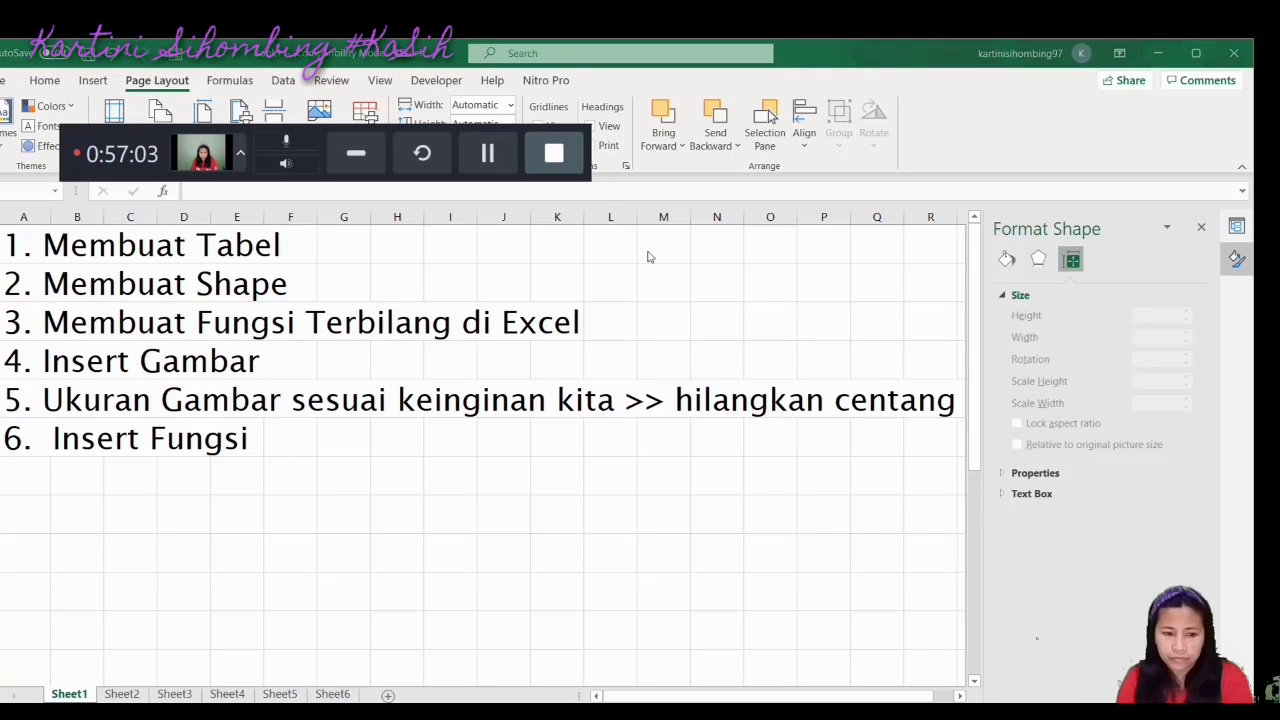